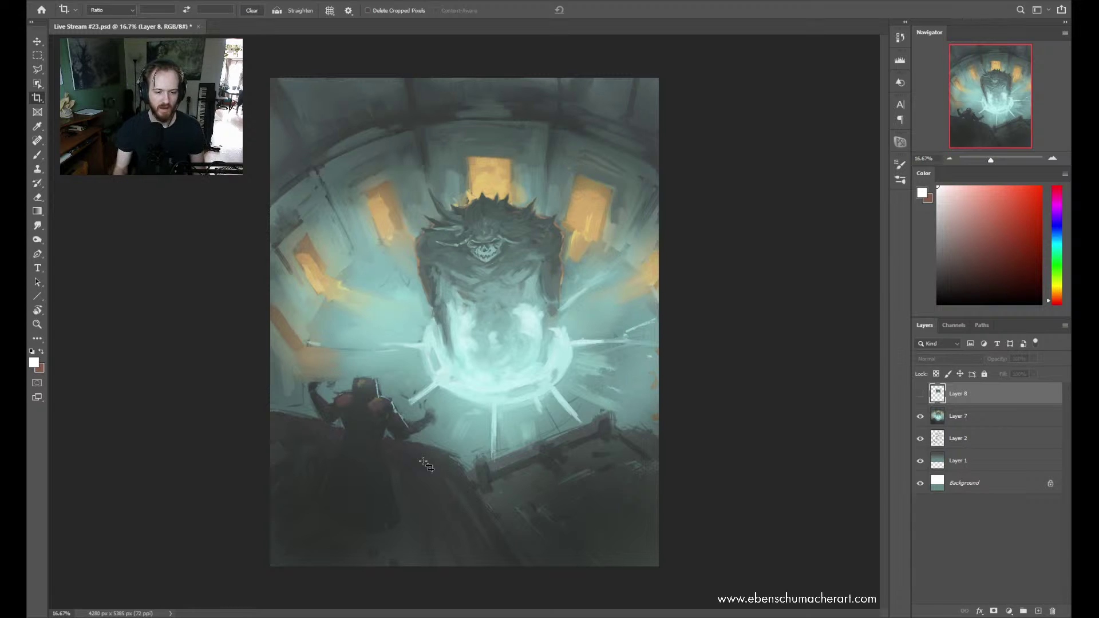
# Make Layer 8, the earlier version of the creature, visible over the painting
pyautogui.press('w')
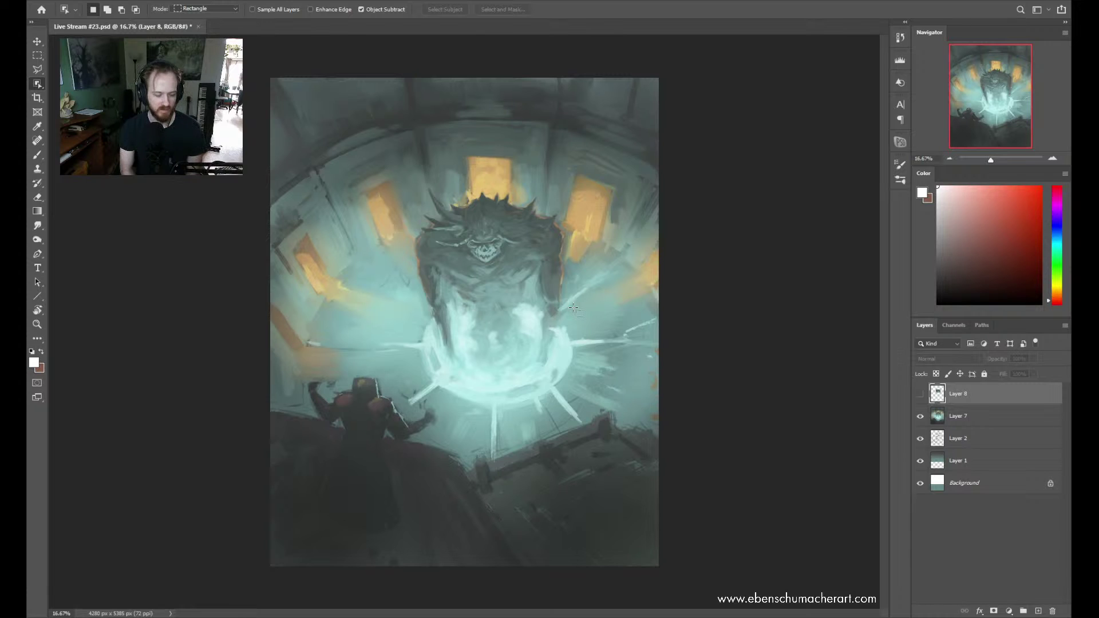
pyautogui.press('b')
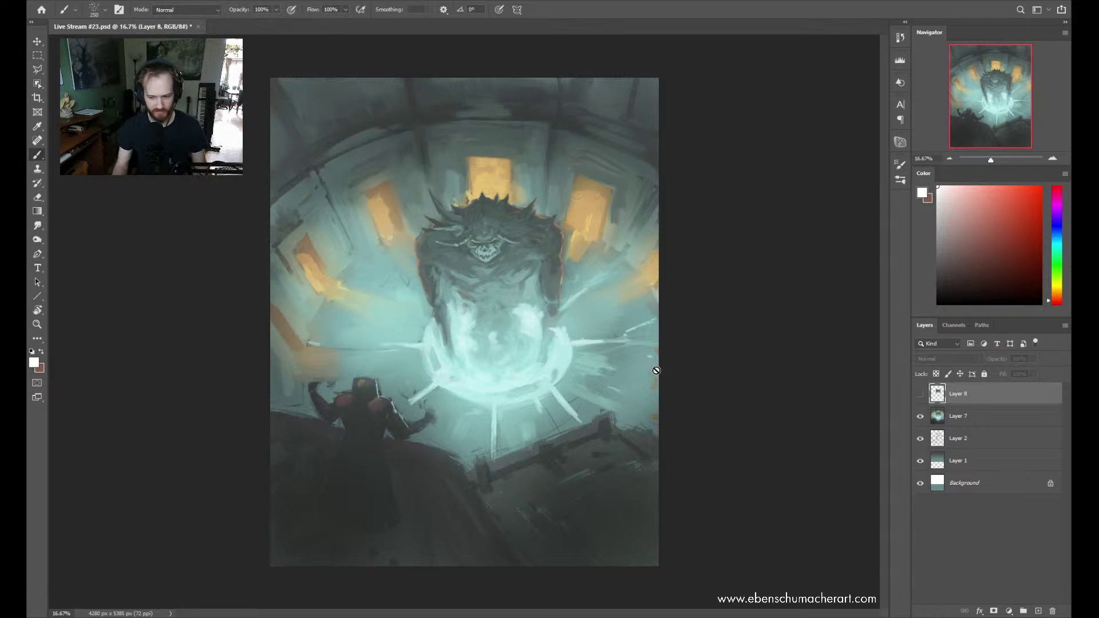
pyautogui.click(921, 395)
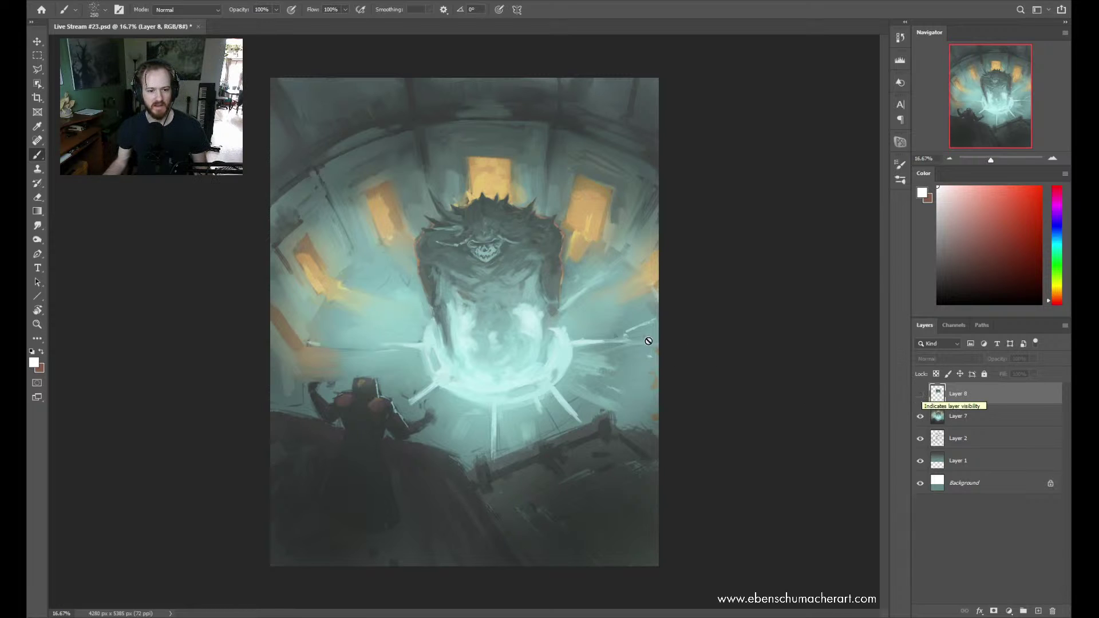
pyautogui.press('z')
pyautogui.moveTo(506, 288); pyautogui.dragTo(514, 290)
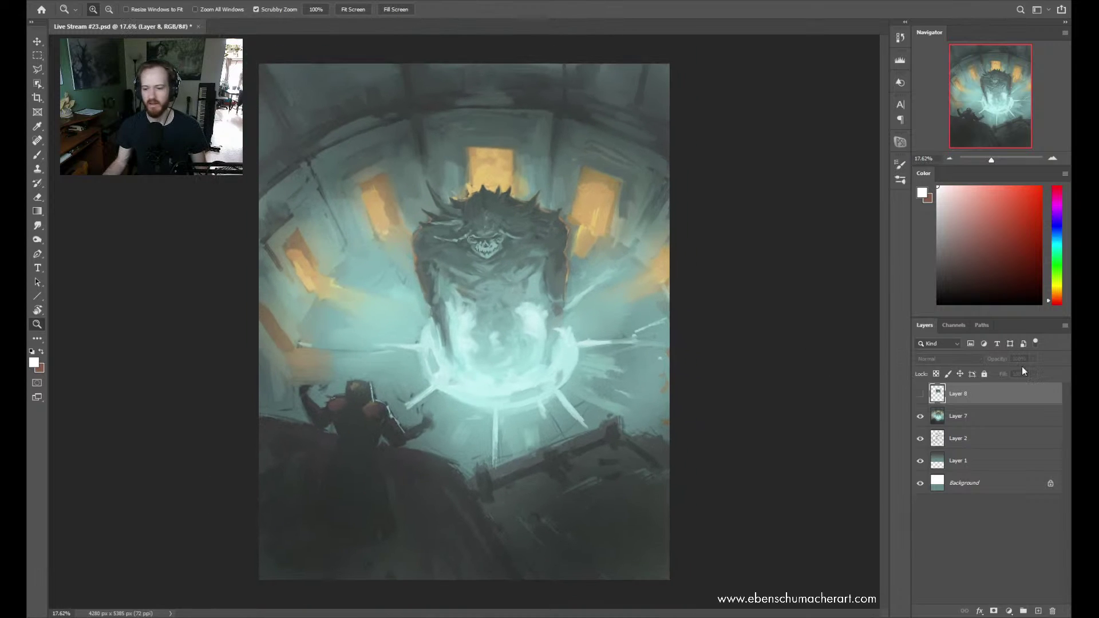
pyautogui.click(920, 394)
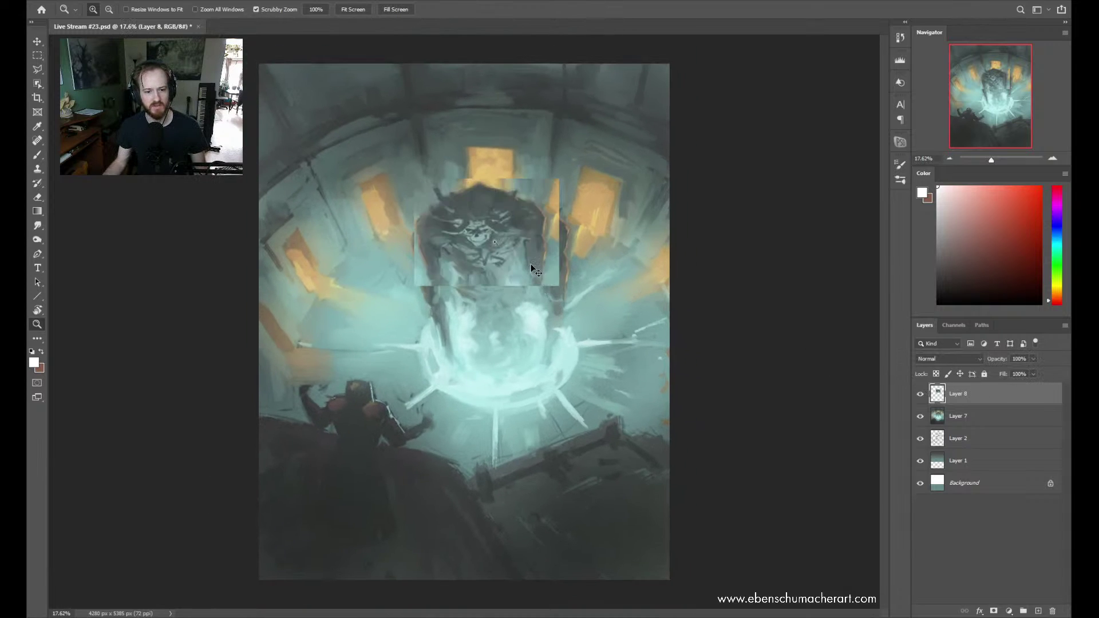
# Free-transform Layer 8, scaling it to about 123% and positioning it to match the creature underneath
pyautogui.hotkey('ctrl', 't')
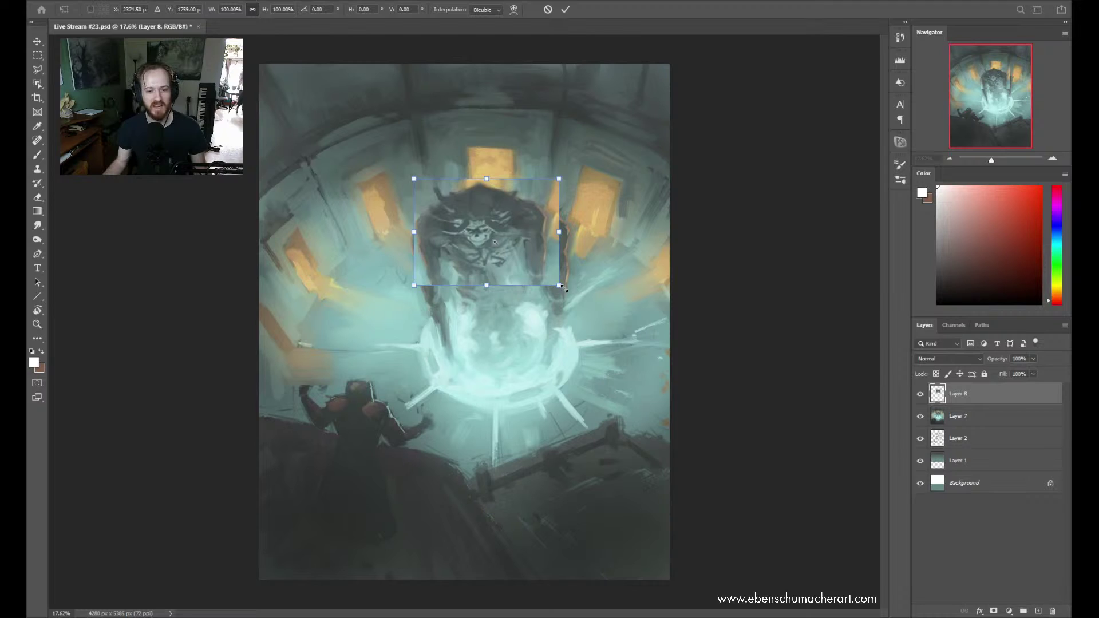
pyautogui.moveTo(558, 285)
pyautogui.mouseDown()
pyautogui.moveTo(592, 307)
pyautogui.moveTo(565, 302)
pyautogui.mouseUp()
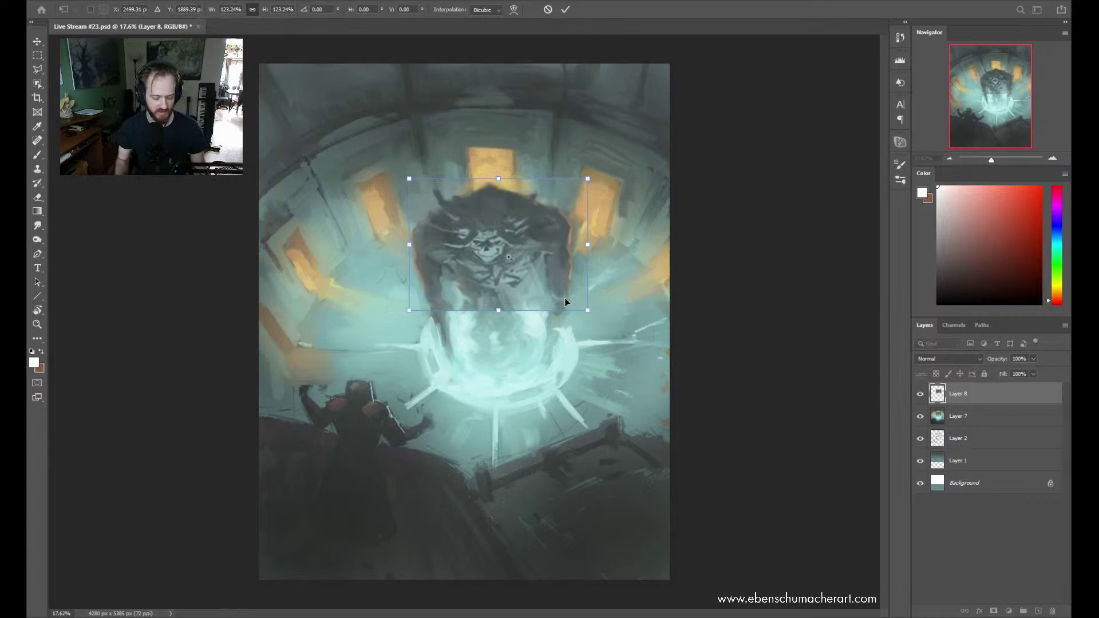
pyautogui.press('Return')
# Hide and reshow Layer 8 to compare the two versions of the creature
pyautogui.press('z')
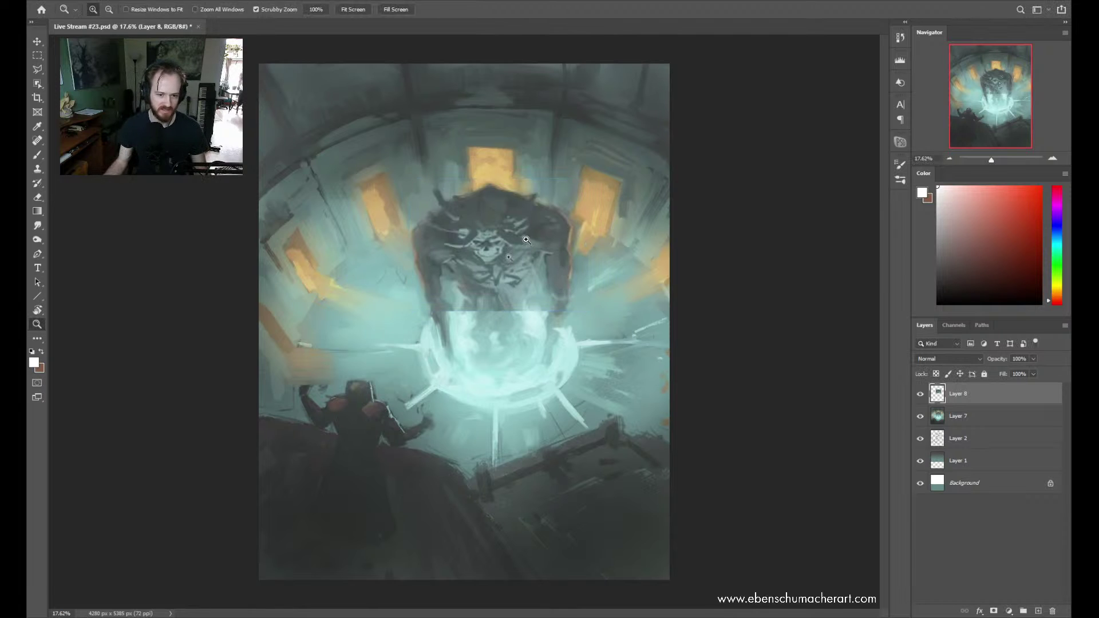
pyautogui.moveTo(504, 243)
pyautogui.mouseDown()
pyautogui.moveTo(553, 246)
pyautogui.moveTo(512, 251)
pyautogui.mouseUp()
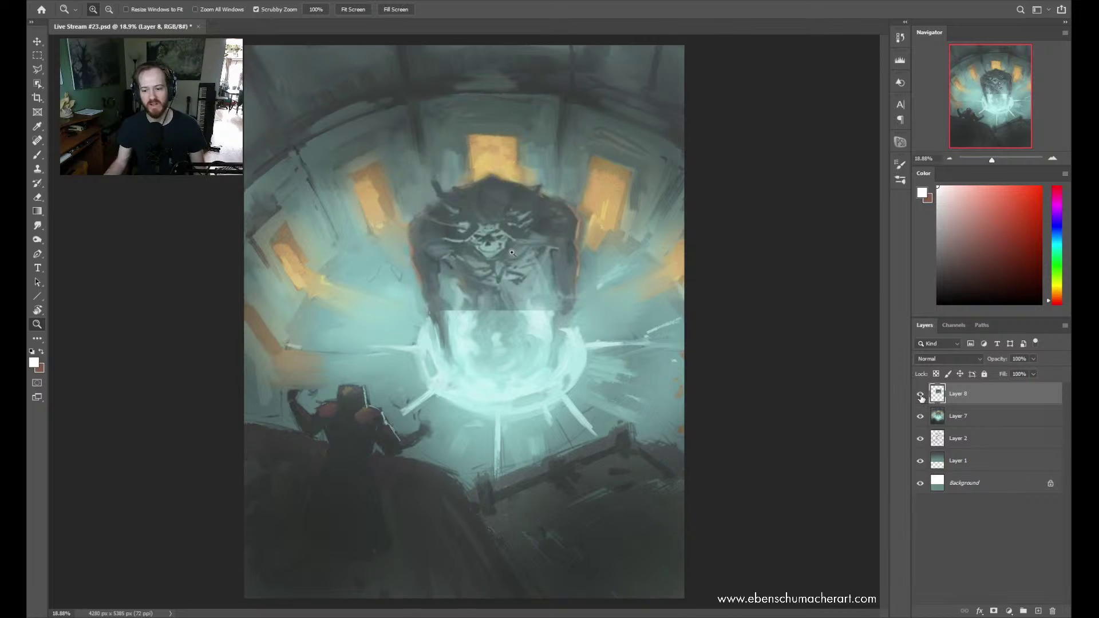
pyautogui.click(921, 394)
pyautogui.click(920, 395)
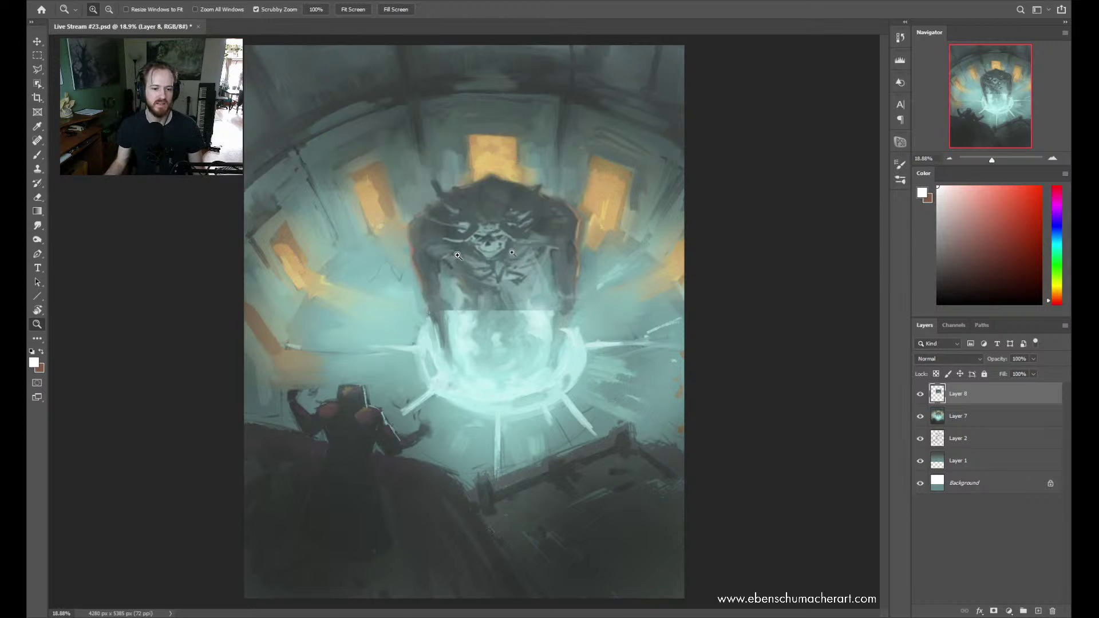
# Examine the enlarged earlier creature against the glowing circle and the surrounding chamber
pyautogui.moveTo(458, 255)
pyautogui.mouseDown()
pyautogui.moveTo(623, 245)
pyautogui.moveTo(463, 268)
pyautogui.mouseUp()
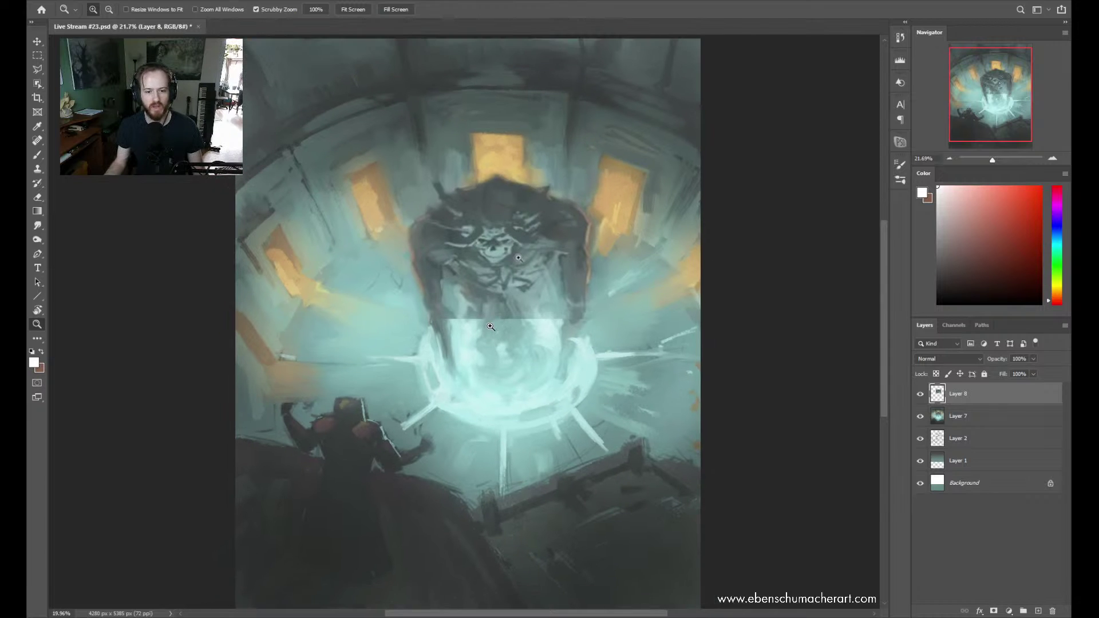
pyautogui.moveTo(453, 292)
pyautogui.mouseDown()
pyautogui.moveTo(483, 297)
pyautogui.moveTo(467, 299)
pyautogui.mouseUp()
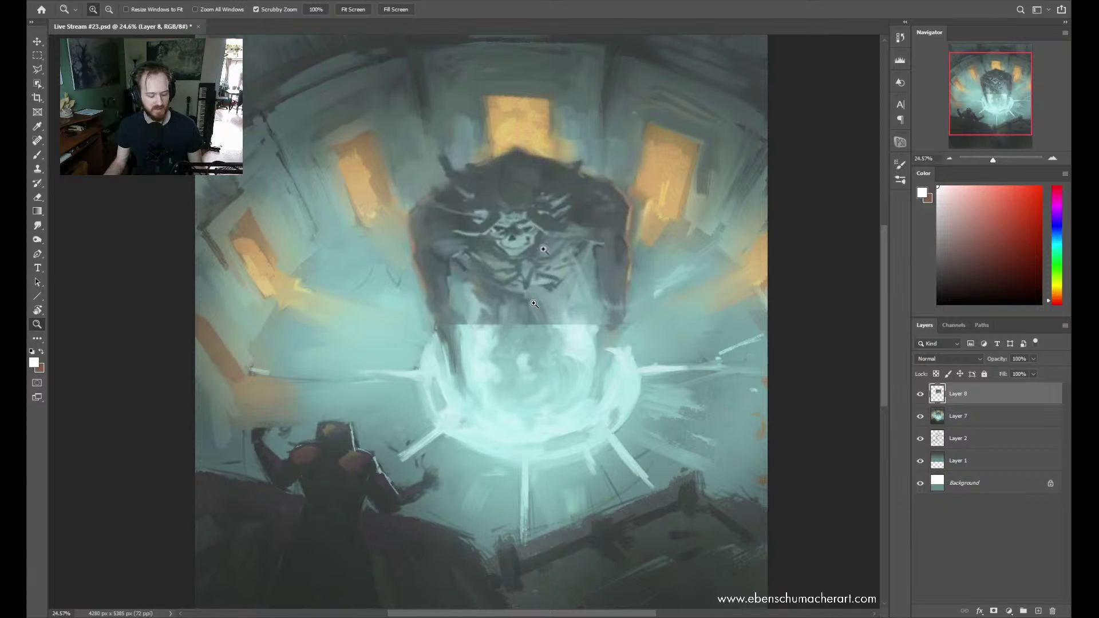
pyautogui.moveTo(606, 313); pyautogui.dragTo(586, 311)
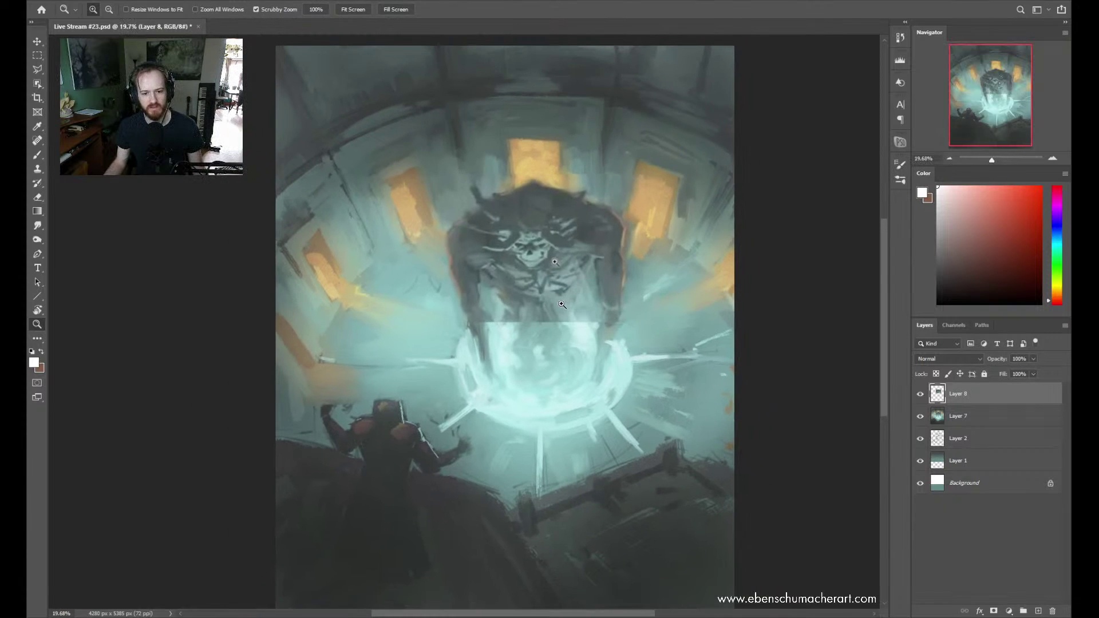
pyautogui.moveTo(561, 304); pyautogui.dragTo(572, 305)
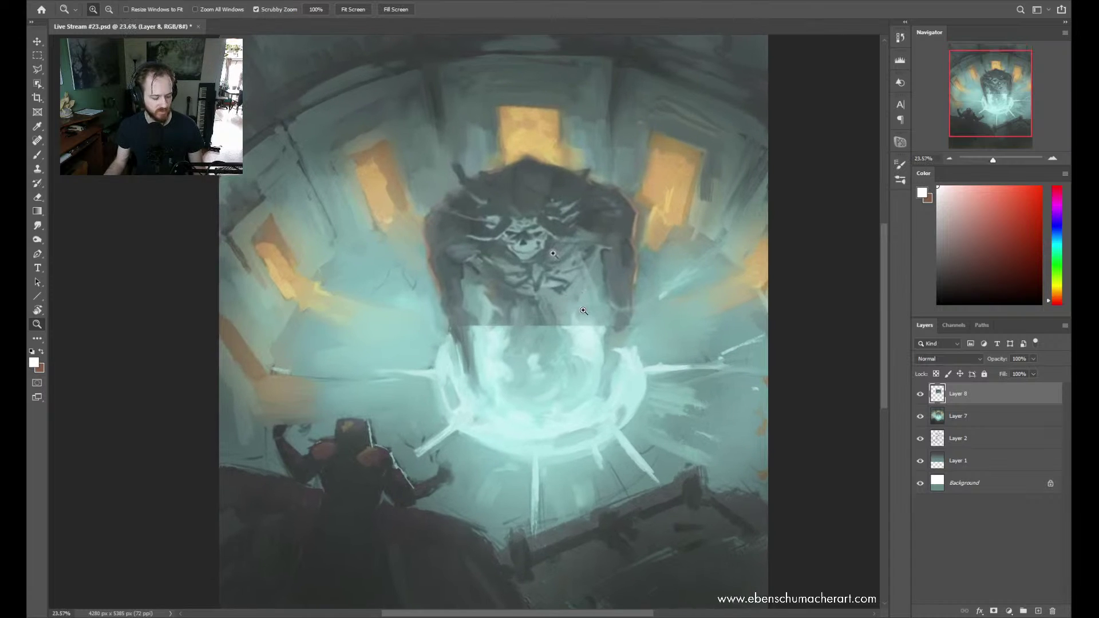
pyautogui.moveTo(558, 291); pyautogui.dragTo(533, 292)
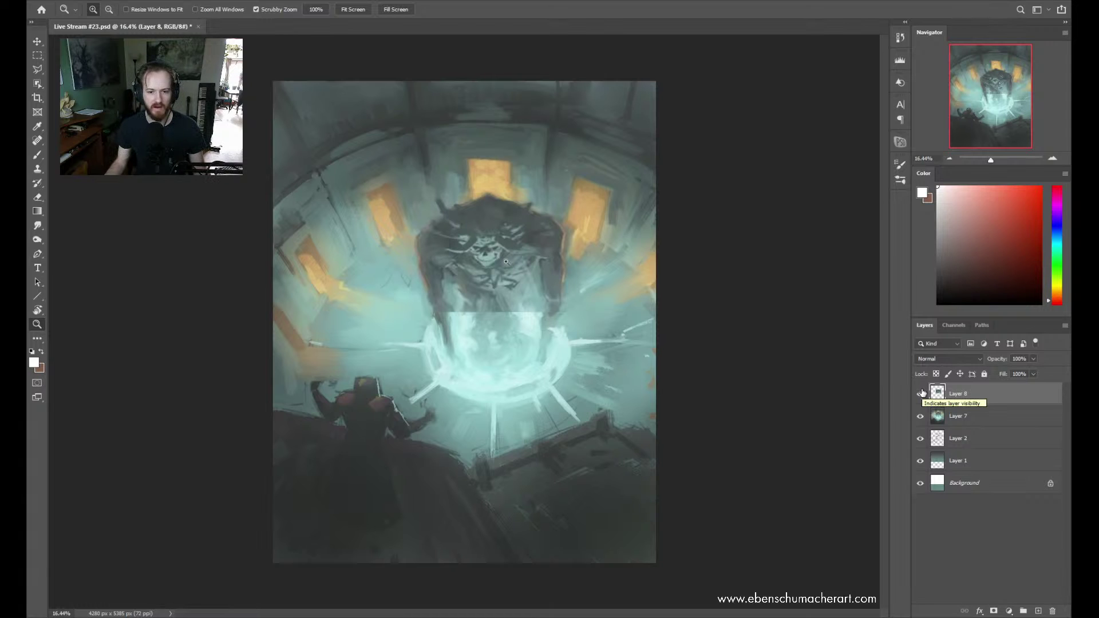
pyautogui.moveTo(548, 225)
pyautogui.mouseDown()
pyautogui.moveTo(554, 233)
pyautogui.moveTo(535, 240)
pyautogui.mouseUp()
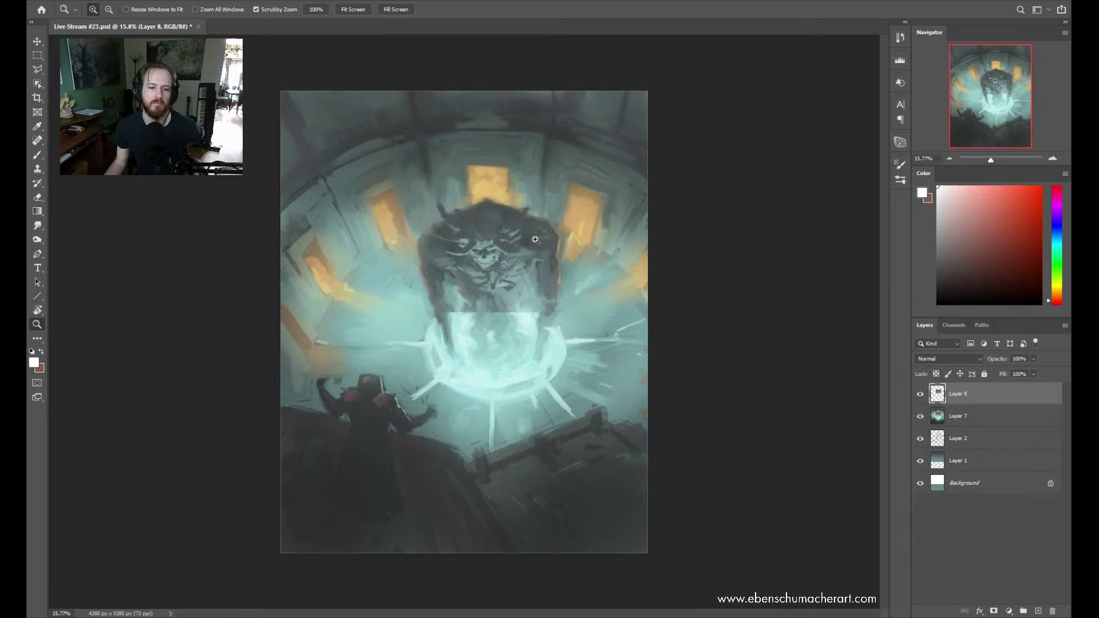
pyautogui.keyDown('alt'); pyautogui.click(539, 330); pyautogui.keyUp('alt')
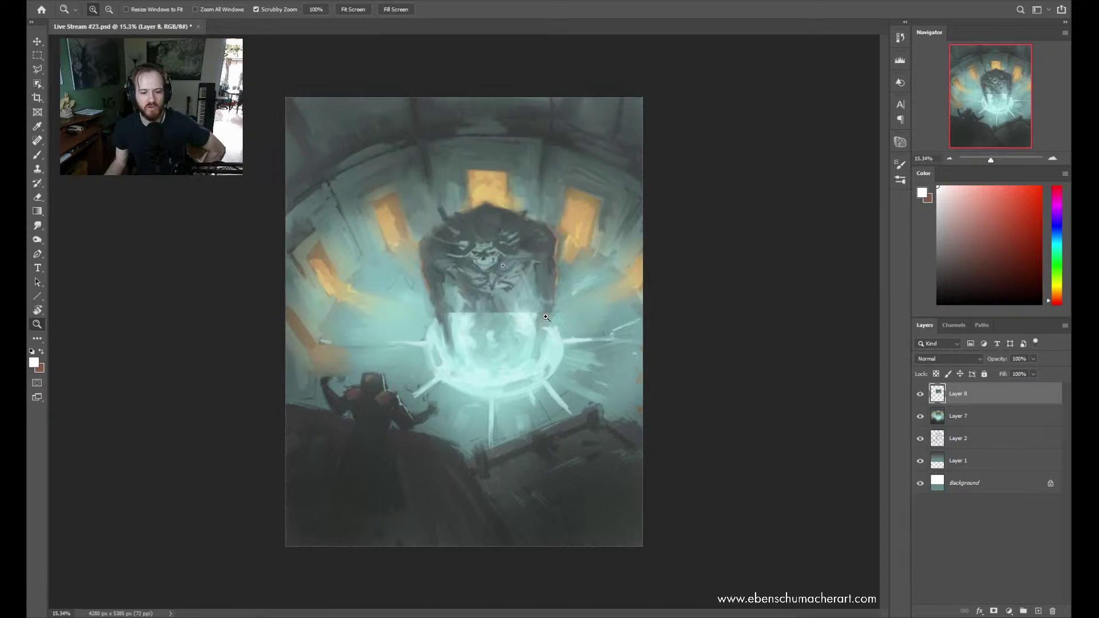
pyautogui.moveTo(551, 340); pyautogui.dragTo(566, 340)
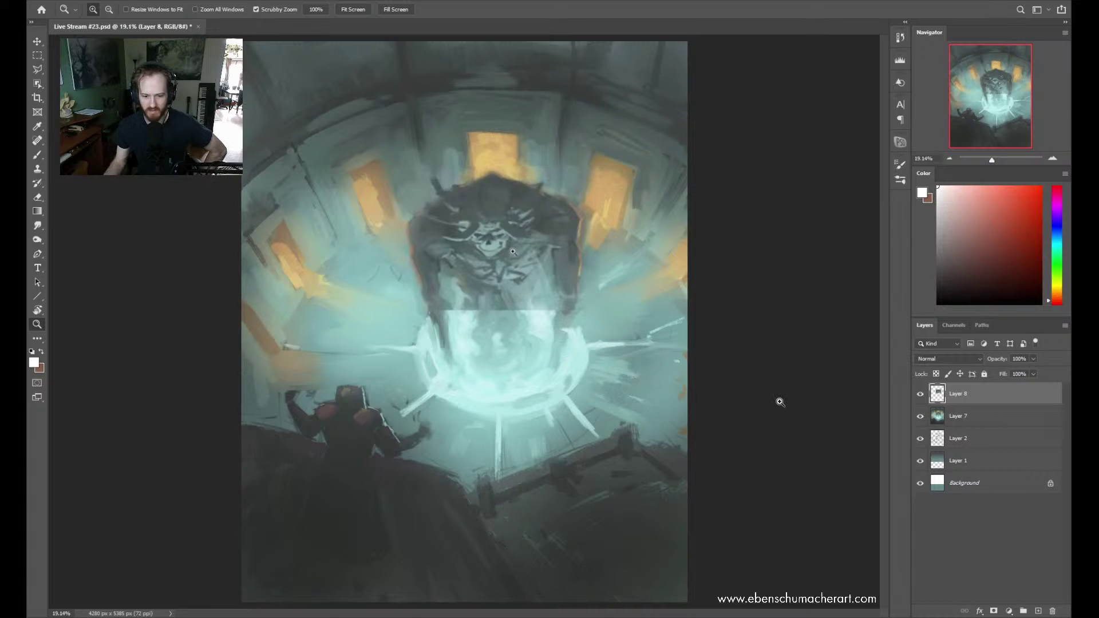
# Create a new layer above Layer 8 and set the foreground colour to dark red
pyautogui.hotkey('ctrl', 'shift', 'n')
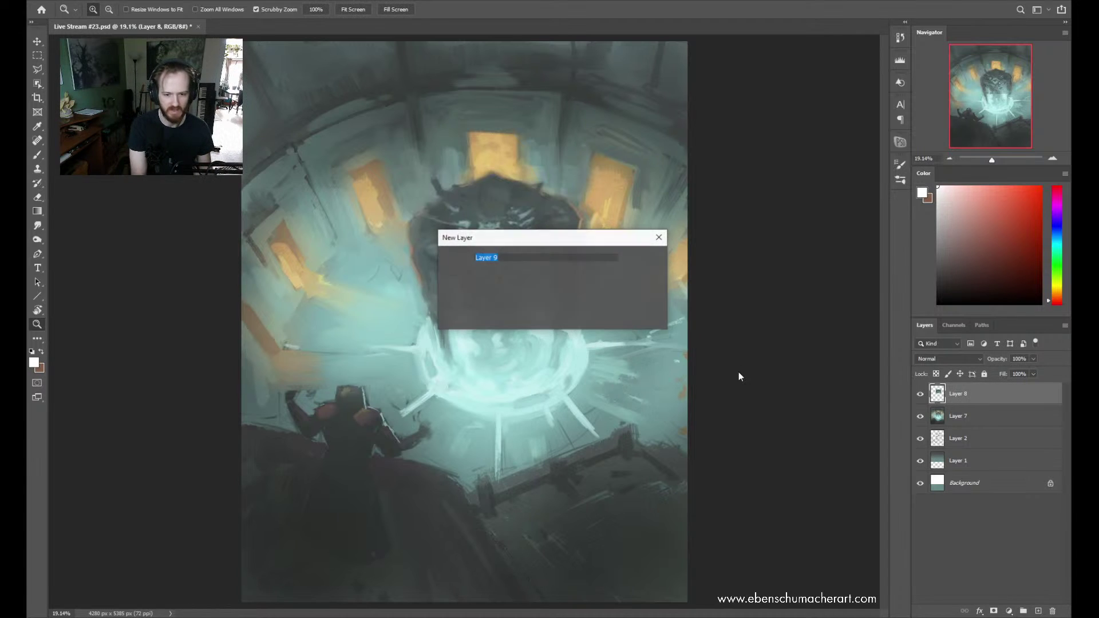
pyautogui.press('Return')
pyautogui.moveTo(1031, 228); pyautogui.dragTo(1027, 247)
pyautogui.click(1026, 232)
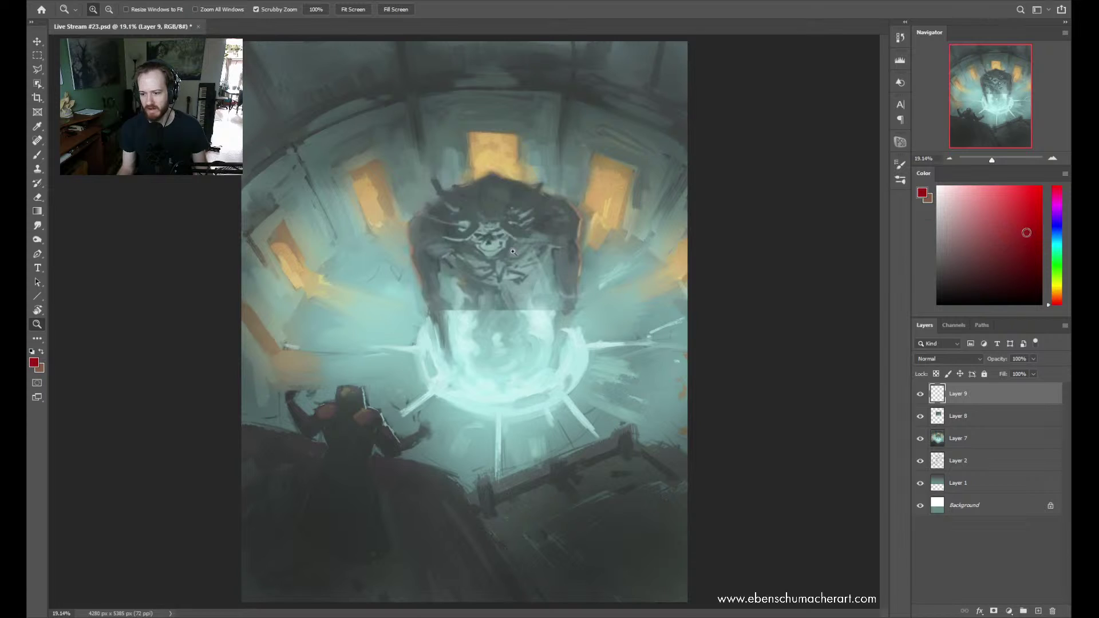
# Try the ESA Thin Brush Dry with a curved red test stroke over the floor and undo it
pyautogui.press('b')
pyautogui.rightClick(514, 388)
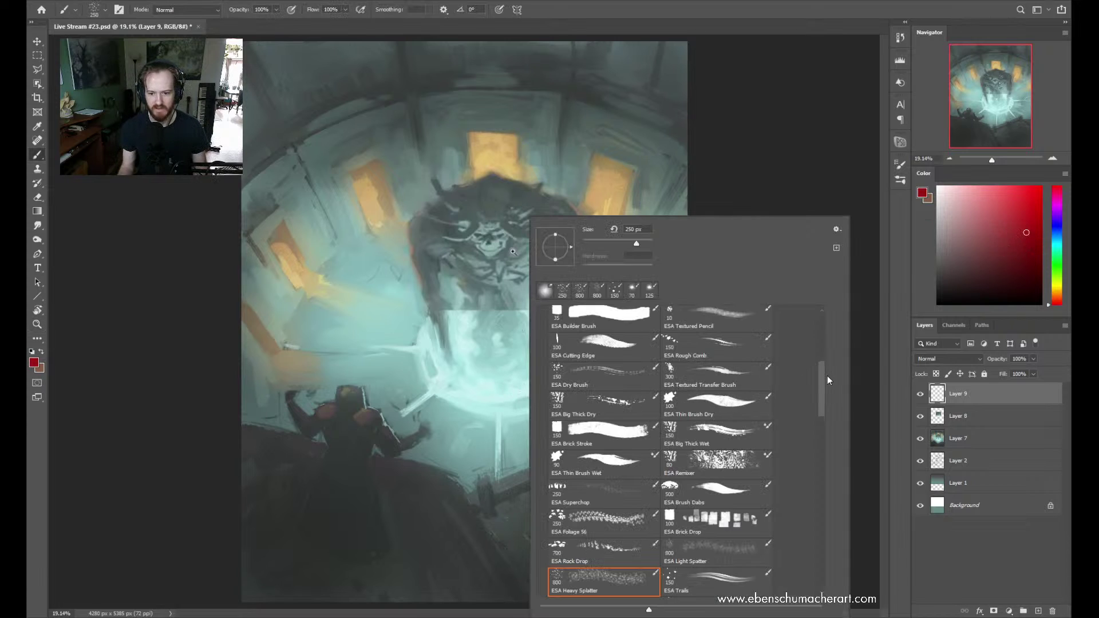
pyautogui.click(731, 410)
pyautogui.moveTo(458, 433)
pyautogui.mouseDown()
pyautogui.moveTo(439, 499)
pyautogui.moveTo(535, 391)
pyautogui.mouseUp()
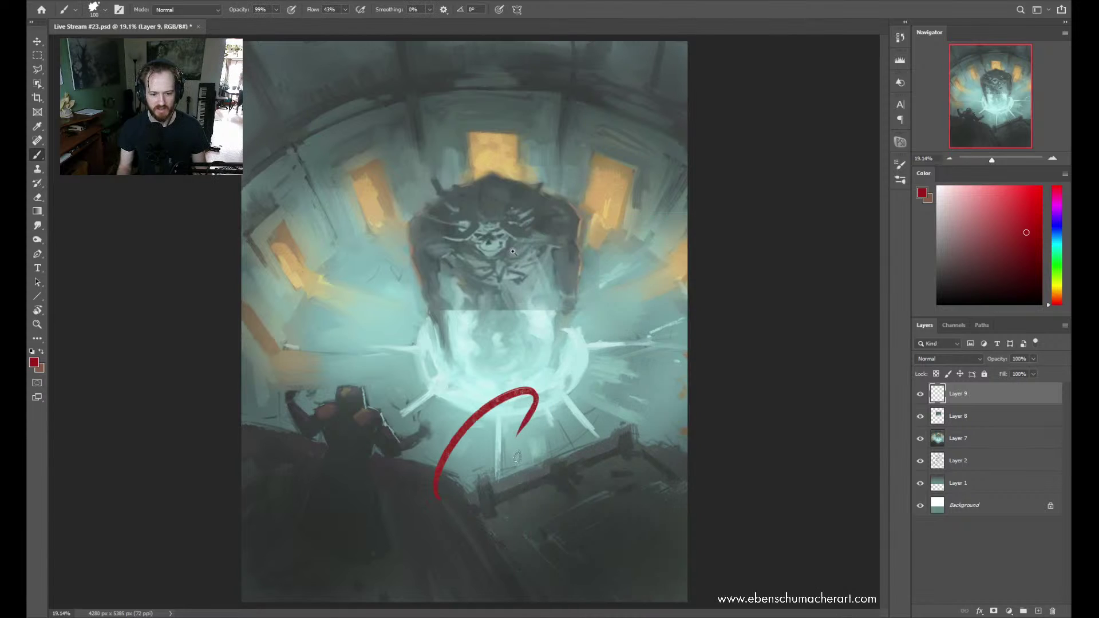
pyautogui.hotkey('ctrl', 'z')
# Choose the 35 px ESA Builder Brush, make a test stroke over the railing, and clear it from the layer
pyautogui.rightClick(542, 302)
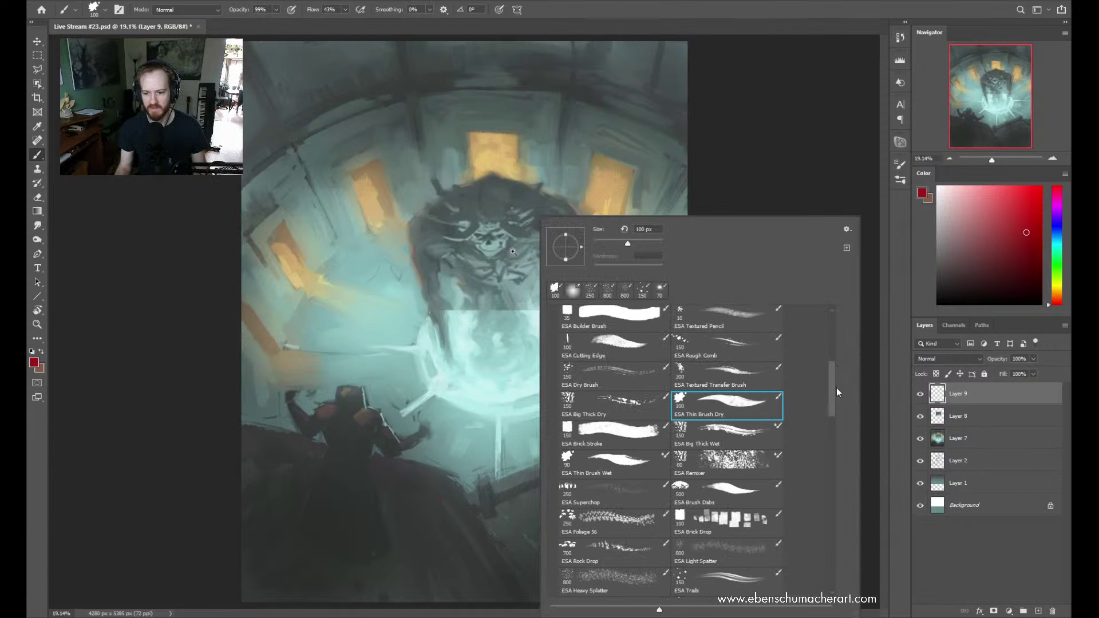
pyautogui.moveTo(831, 389); pyautogui.dragTo(830, 359)
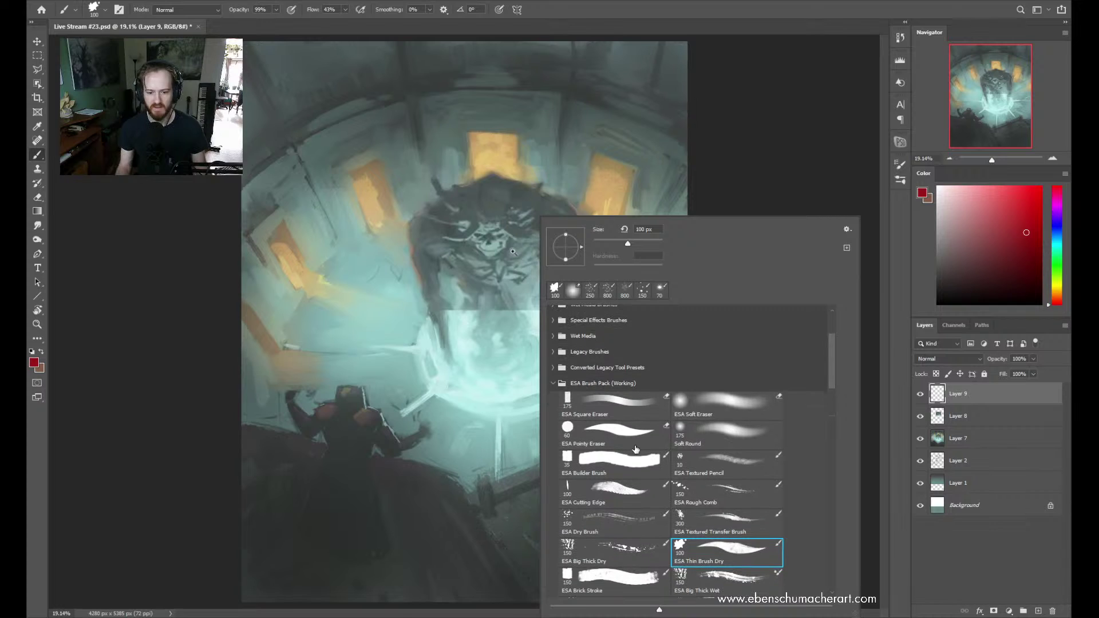
pyautogui.click(636, 464)
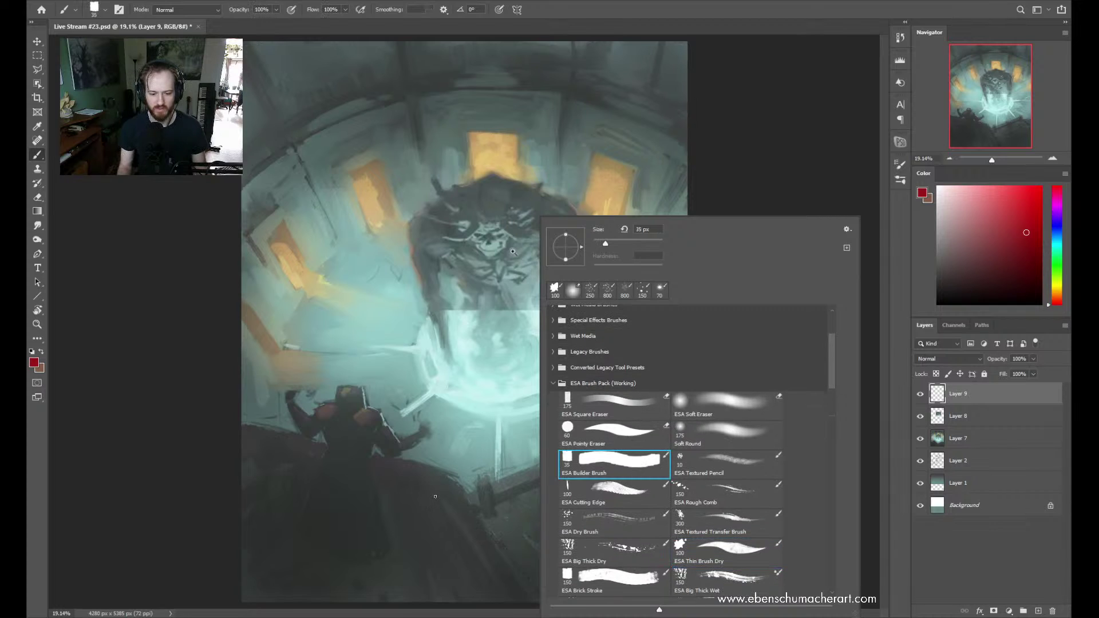
pyautogui.click(435, 496)
pyautogui.moveTo(468, 470)
pyautogui.mouseDown()
pyautogui.moveTo(487, 447)
pyautogui.moveTo(476, 523)
pyautogui.mouseUp()
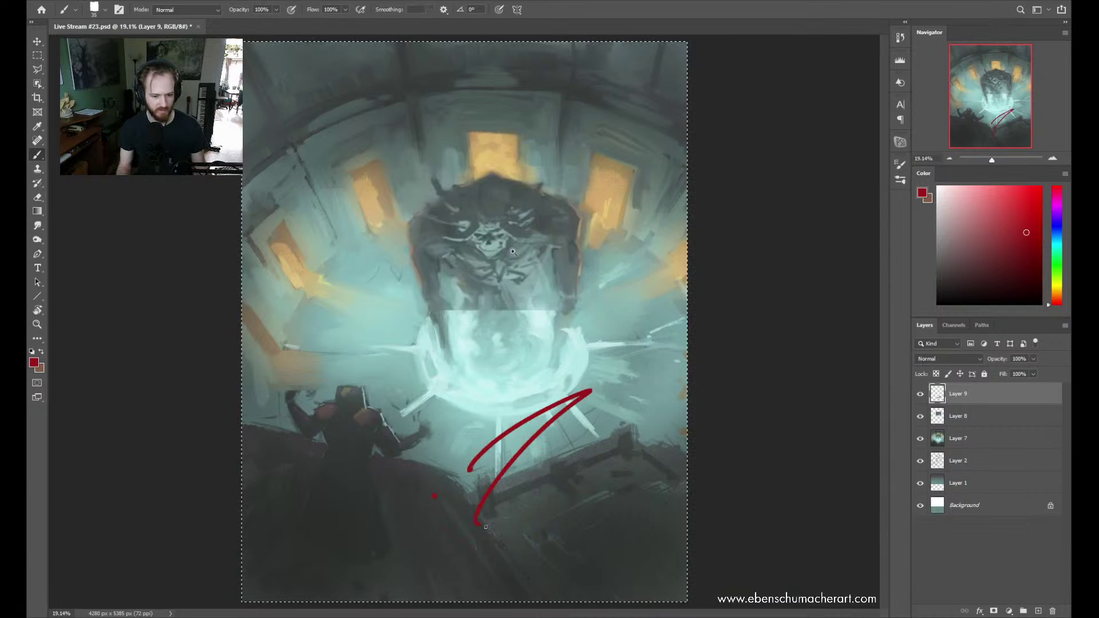
pyautogui.press('Delete')
pyautogui.hotkey('ctrl', 'd')
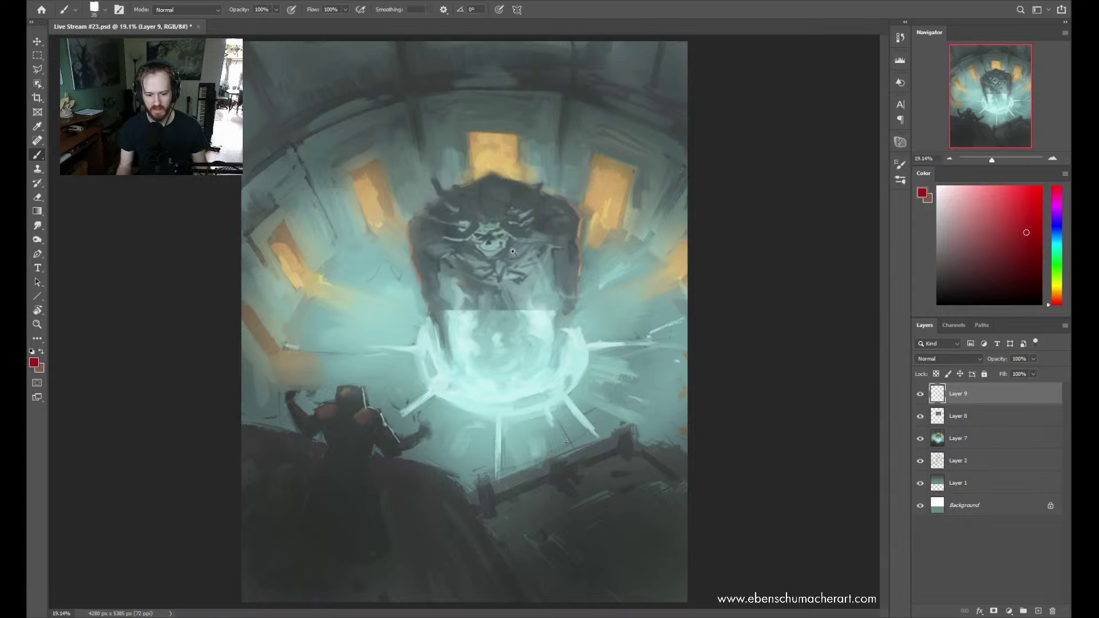
# Draw two straight red guide lines forming the angled corner above the foreground railing
pyautogui.click(468, 491)
pyautogui.keyDown('shift'); pyautogui.click(616, 409); pyautogui.keyUp('shift')
pyautogui.click(622, 412)
pyautogui.keyDown('shift'); pyautogui.click(692, 478); pyautogui.keyUp('shift')
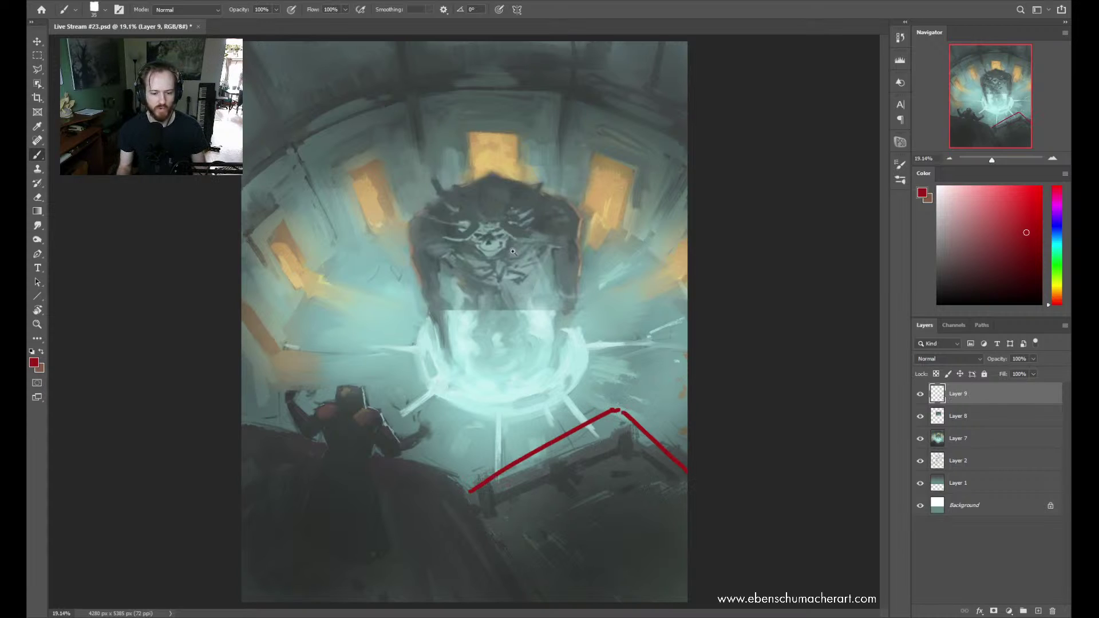
# Draw curved red guides along the ceiling arch and on both sides of the creature, redoing the side arcs and undoing a stray railing line
pyautogui.moveTo(243, 197)
pyautogui.mouseDown()
pyautogui.moveTo(331, 125)
pyautogui.moveTo(625, 112)
pyautogui.moveTo(695, 158)
pyautogui.mouseUp()
pyautogui.moveTo(297, 416)
pyautogui.mouseDown()
pyautogui.moveTo(285, 326)
pyautogui.moveTo(387, 228)
pyautogui.mouseUp()
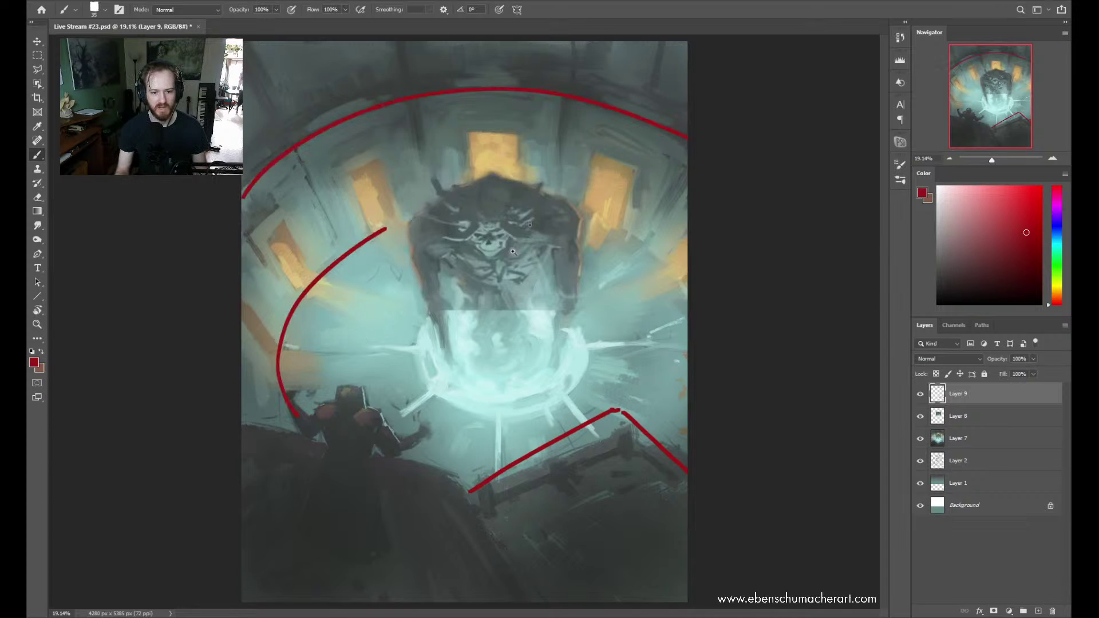
pyautogui.moveTo(589, 218); pyautogui.dragTo(689, 263)
pyautogui.hotkey('ctrl', 'z')
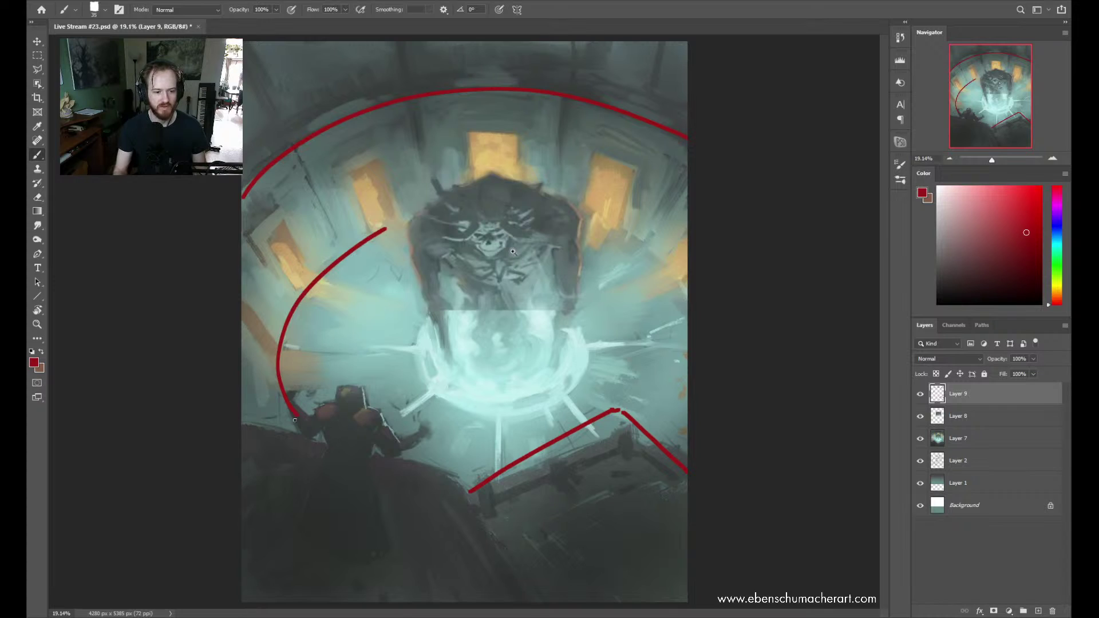
pyautogui.hotkey('ctrl', 'z')
pyautogui.moveTo(284, 435)
pyautogui.mouseDown()
pyautogui.moveTo(273, 309)
pyautogui.moveTo(407, 223)
pyautogui.mouseUp()
pyautogui.moveTo(595, 234)
pyautogui.mouseDown()
pyautogui.moveTo(633, 249)
pyautogui.moveTo(690, 300)
pyautogui.mouseUp()
pyautogui.moveTo(471, 493)
pyautogui.mouseDown()
pyautogui.moveTo(653, 426)
pyautogui.moveTo(496, 496)
pyautogui.mouseUp()
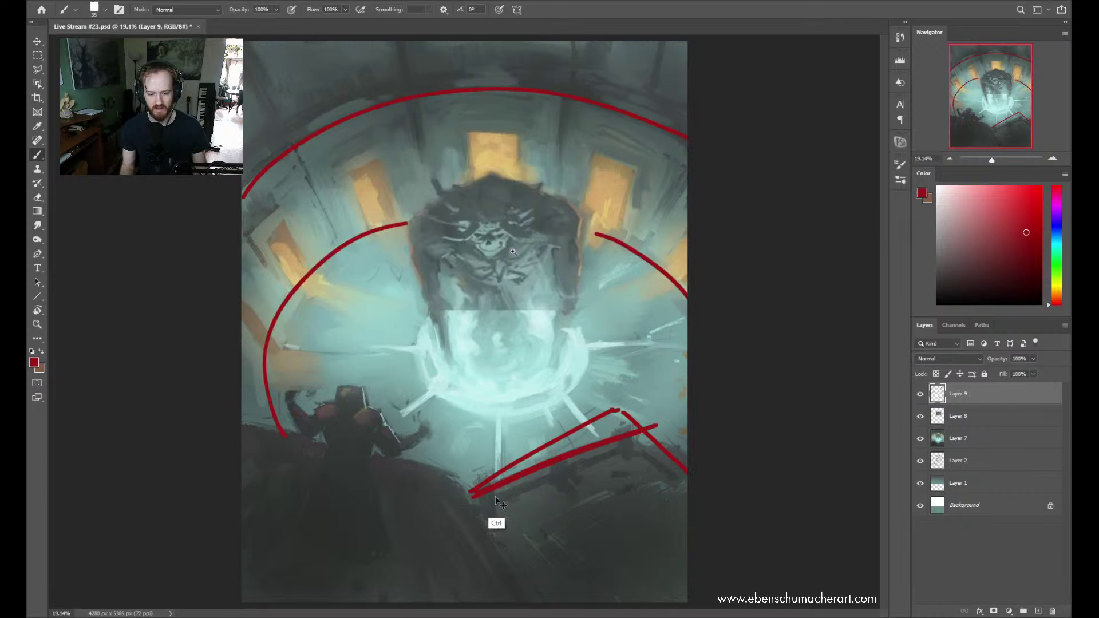
pyautogui.hotkey('ctrl', 'z')
# Mark three red crosses along the ceiling arch guide
pyautogui.moveTo(292, 123)
pyautogui.mouseDown()
pyautogui.moveTo(345, 137)
pyautogui.moveTo(313, 146)
pyautogui.mouseUp()
pyautogui.moveTo(497, 67); pyautogui.dragTo(538, 96)
pyautogui.moveTo(528, 76); pyautogui.dragTo(484, 107)
pyautogui.moveTo(641, 113); pyautogui.dragTo(665, 148)
pyautogui.moveTo(618, 142); pyautogui.dragTo(661, 118)
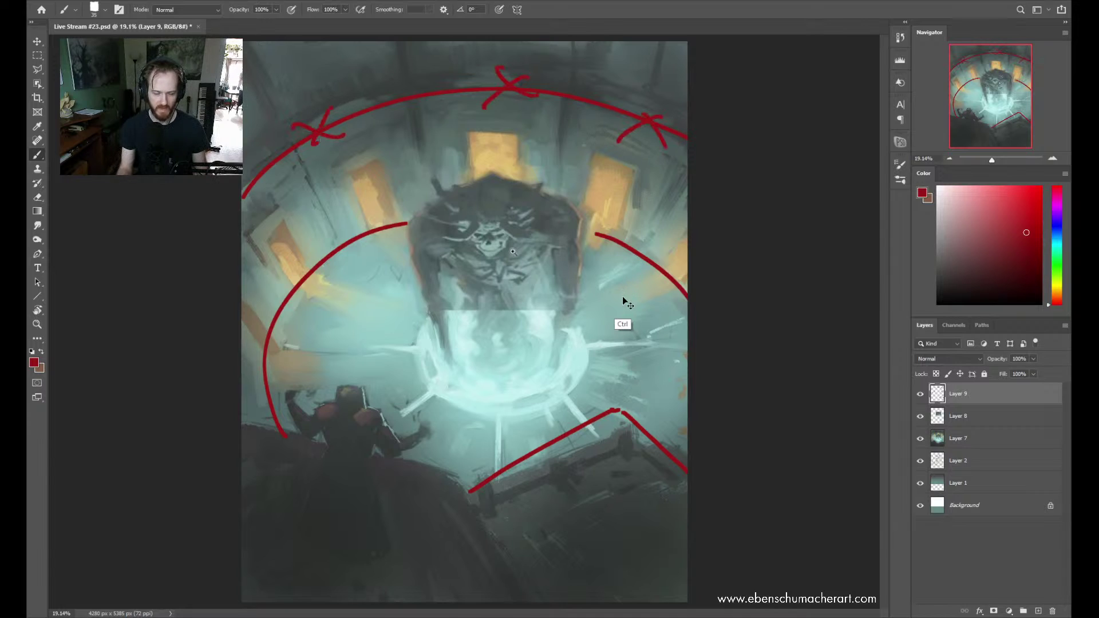
# Undo the red crosses and the curved guides on the ceiling arch and around the creature
pyautogui.hotkey('ctrl', 'z')
pyautogui.hotkey('ctrl', 'z')
pyautogui.hotkey('ctrl', 'z')
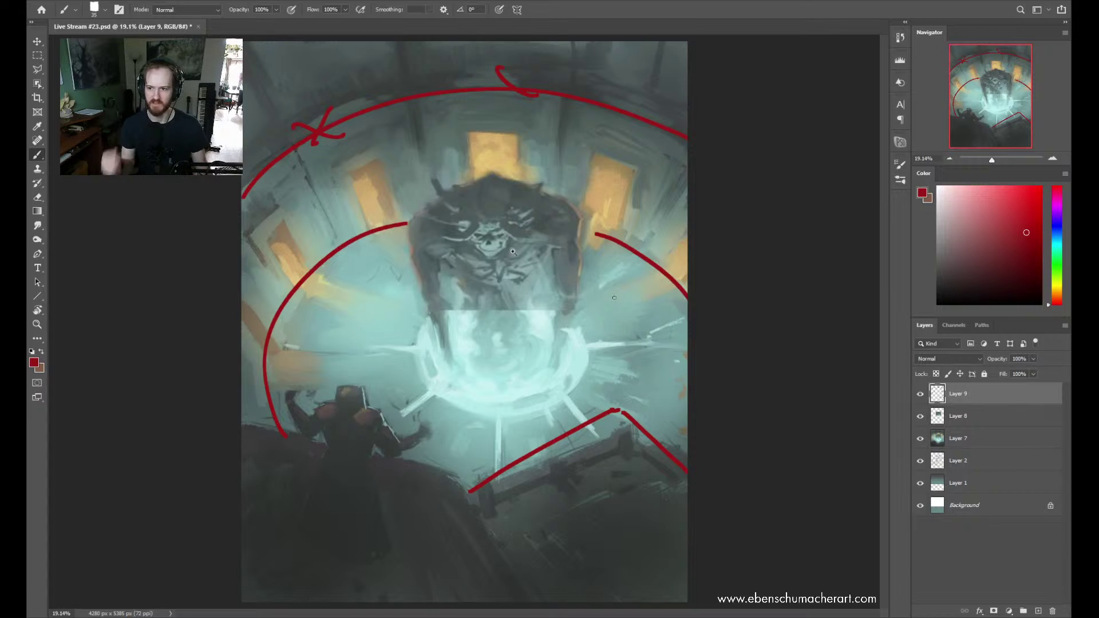
pyautogui.hotkey('ctrl', 'z')
pyautogui.hotkey('ctrl', 'z')
pyautogui.hotkey('ctrl', 'z')
pyautogui.hotkey('ctrl', 'z')
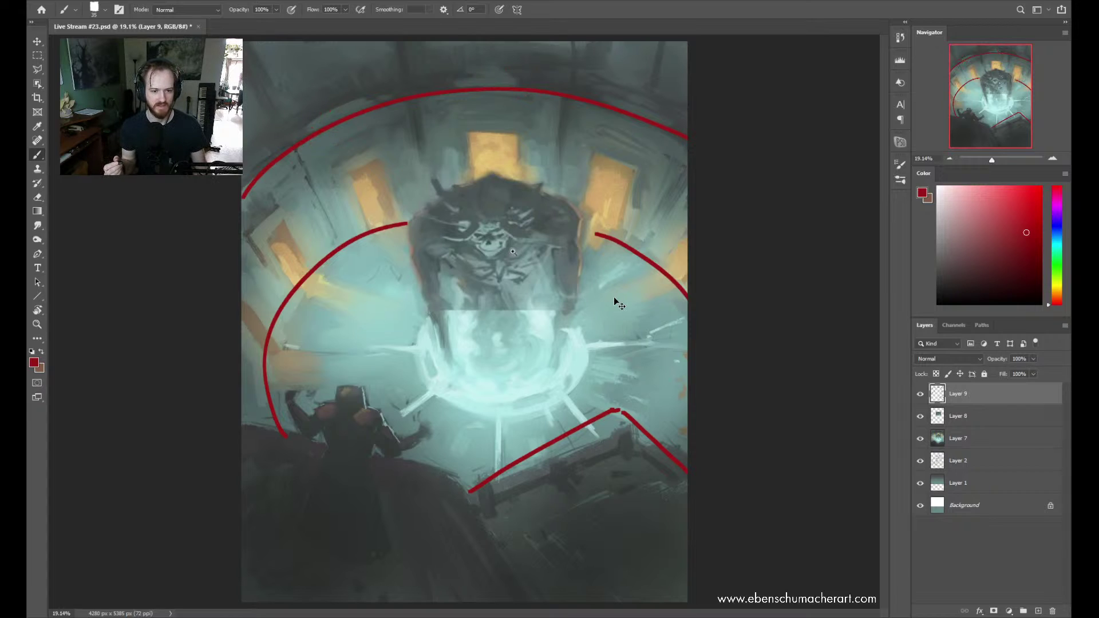
pyautogui.hotkey('ctrl', 'z')
pyautogui.hotkey('ctrl', 'z')
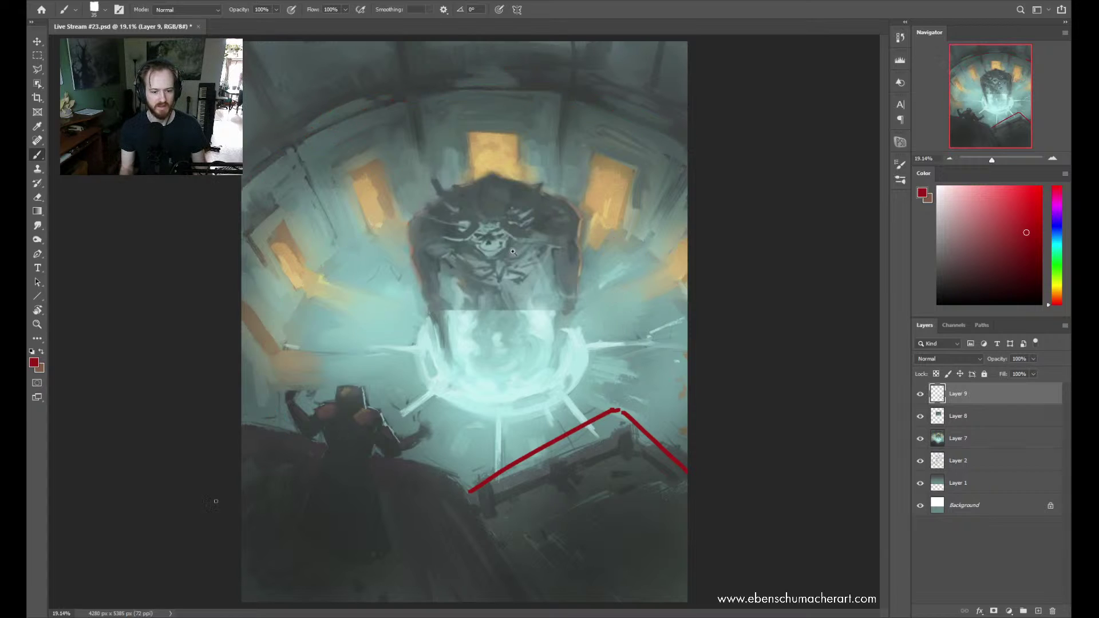
# Draw red guides along the ledge beneath the cloaked figure, the diagonal gap, the railing and the left ceiling arch
pyautogui.moveTo(224, 431)
pyautogui.mouseDown()
pyautogui.moveTo(446, 471)
pyautogui.moveTo(527, 601)
pyautogui.mouseUp()
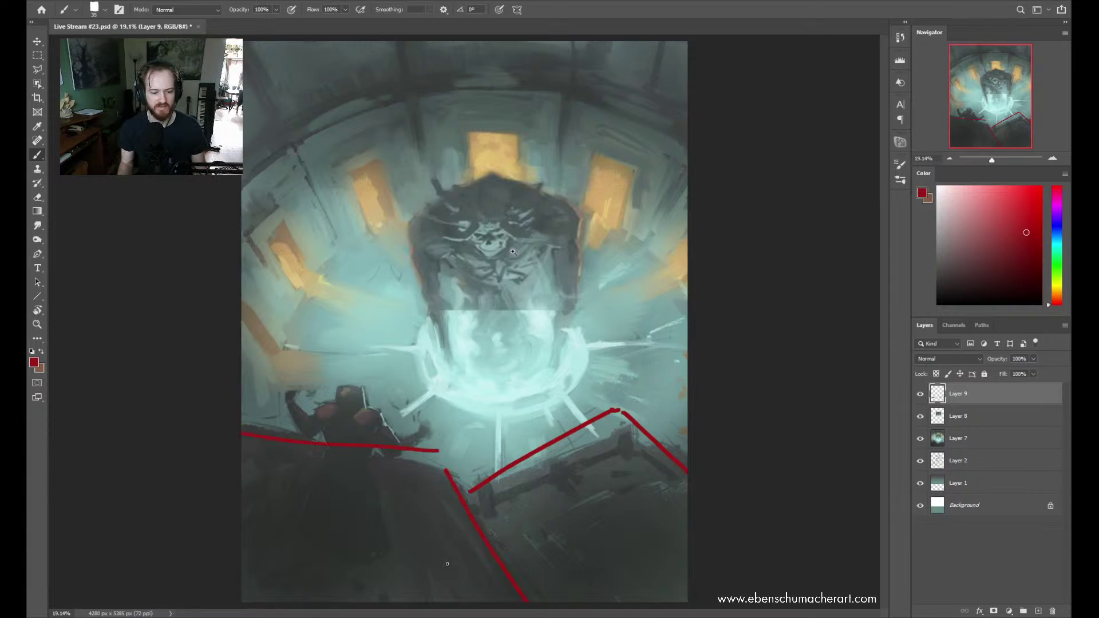
pyautogui.moveTo(428, 475); pyautogui.dragTo(626, 431)
pyautogui.moveTo(673, 471); pyautogui.dragTo(687, 487)
pyautogui.moveTo(434, 461); pyautogui.dragTo(525, 598)
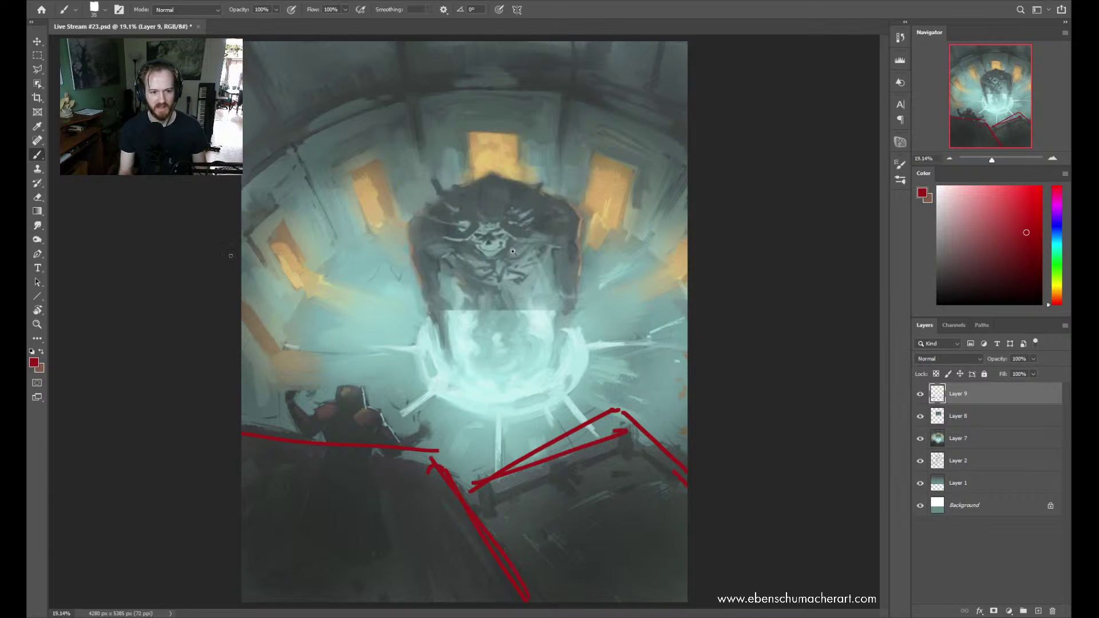
pyautogui.moveTo(415, 120); pyautogui.dragTo(231, 217)
# Undo all red guides on the ceiling arch, the foreground ledge, the diagonal gap and the railing
pyautogui.hotkey('ctrl', 'z')
pyautogui.hotkey('ctrl', 'z')
pyautogui.hotkey('ctrl', 'z')
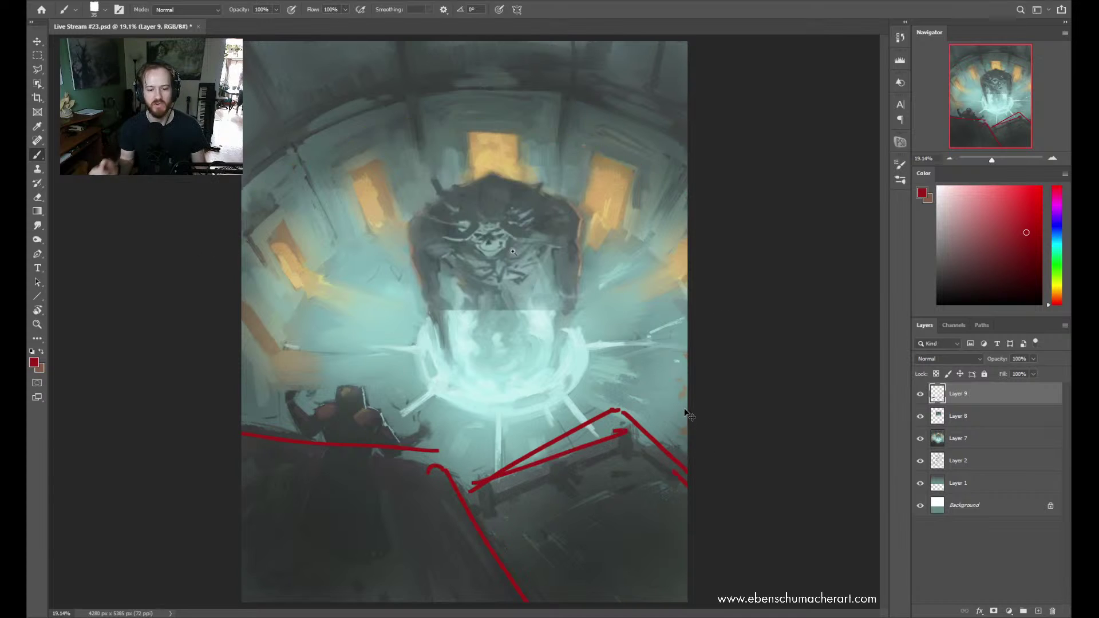
pyautogui.hotkey('ctrl', 'z')
pyautogui.hotkey('ctrl', 'z')
pyautogui.hotkey('ctrl', 'z')
pyautogui.hotkey('ctrl', 'z')
pyautogui.hotkey('ctrl', 'z')
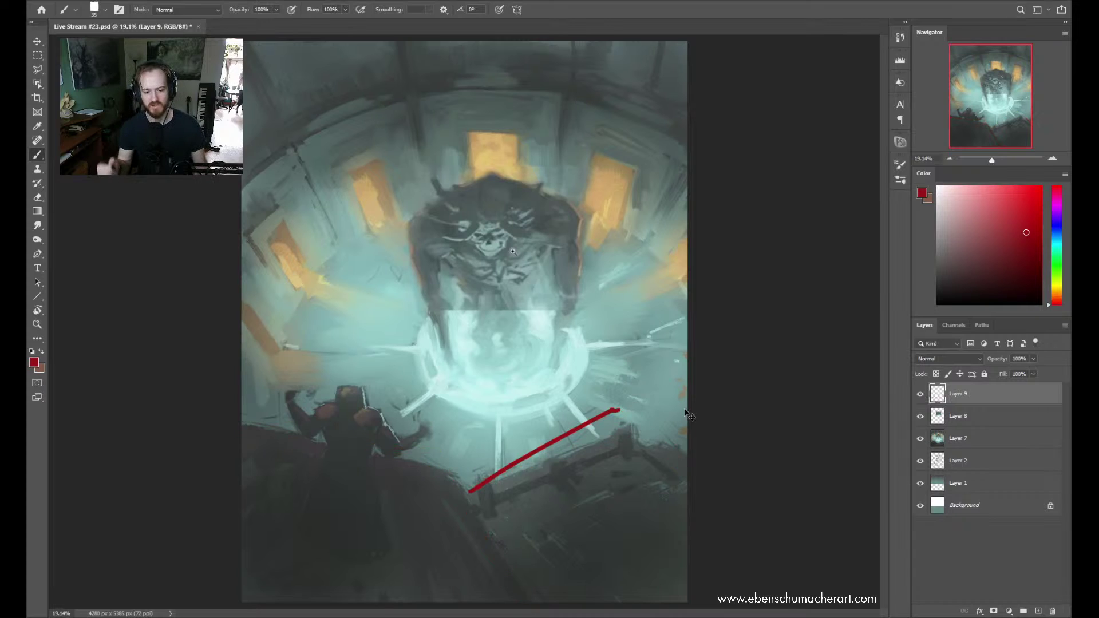
pyautogui.hotkey('ctrl', 'z')
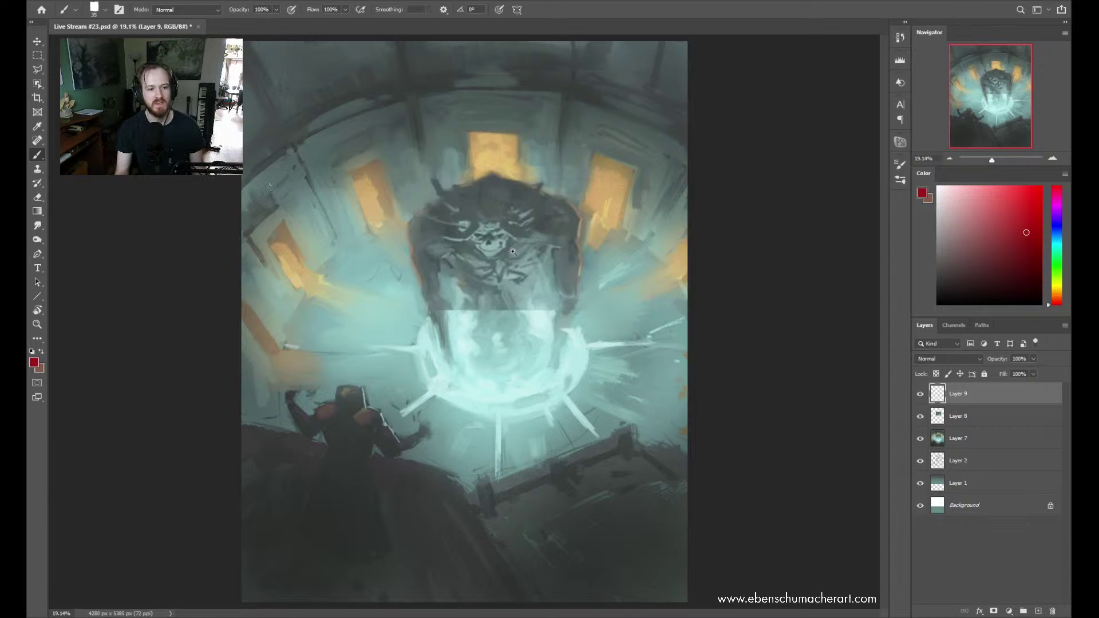
# Draw two curved red guides following the ceiling arch across the full canvas width, and undo both
pyautogui.moveTo(242, 203)
pyautogui.mouseDown()
pyautogui.moveTo(272, 171)
pyautogui.moveTo(522, 108)
pyautogui.moveTo(683, 175)
pyautogui.mouseUp()
pyautogui.moveTo(687, 137); pyautogui.dragTo(242, 112)
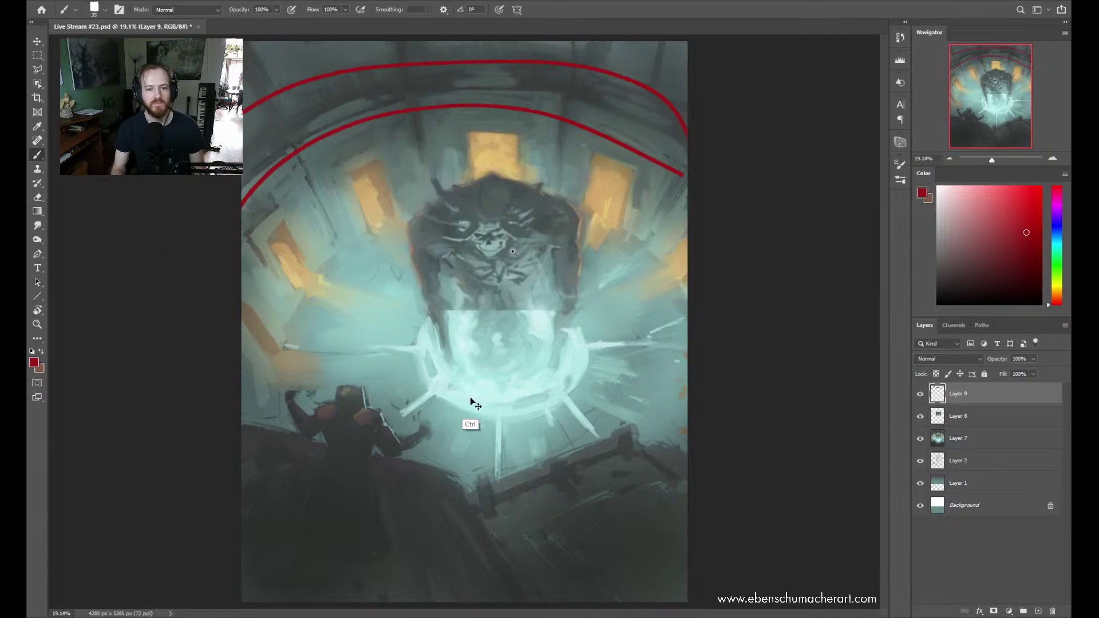
pyautogui.hotkey('ctrl', 'z')
pyautogui.hotkey('ctrl', 'z')
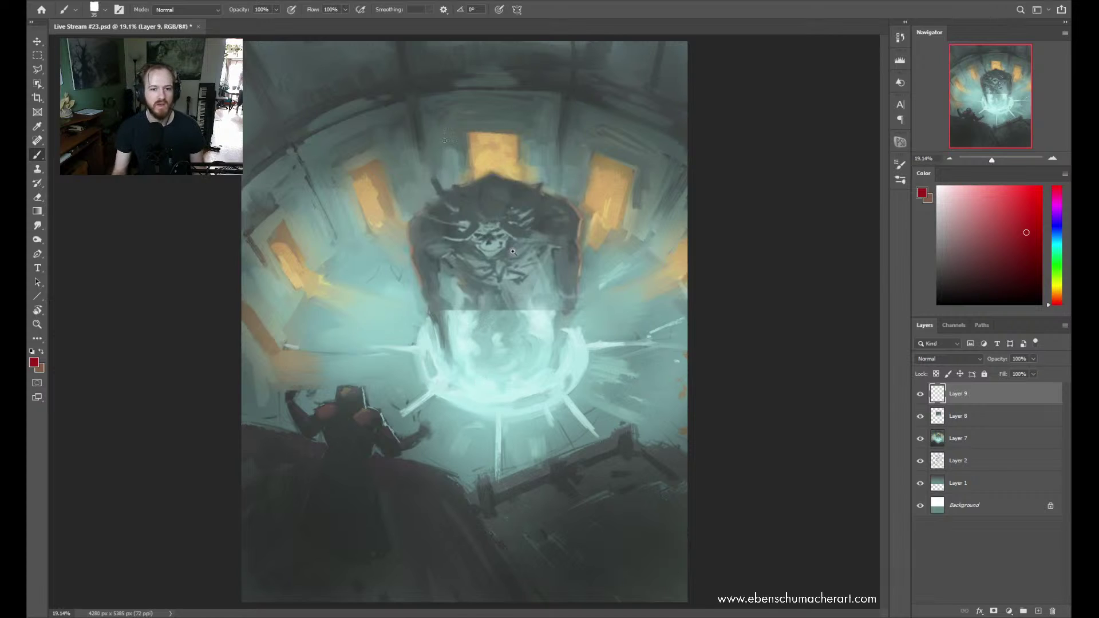
# Outline the central, right, far-left and upper-left orange windows on the back wall in red
pyautogui.moveTo(474, 181)
pyautogui.mouseDown()
pyautogui.moveTo(522, 129)
pyautogui.moveTo(526, 182)
pyautogui.mouseUp()
pyautogui.moveTo(588, 207); pyautogui.dragTo(646, 225)
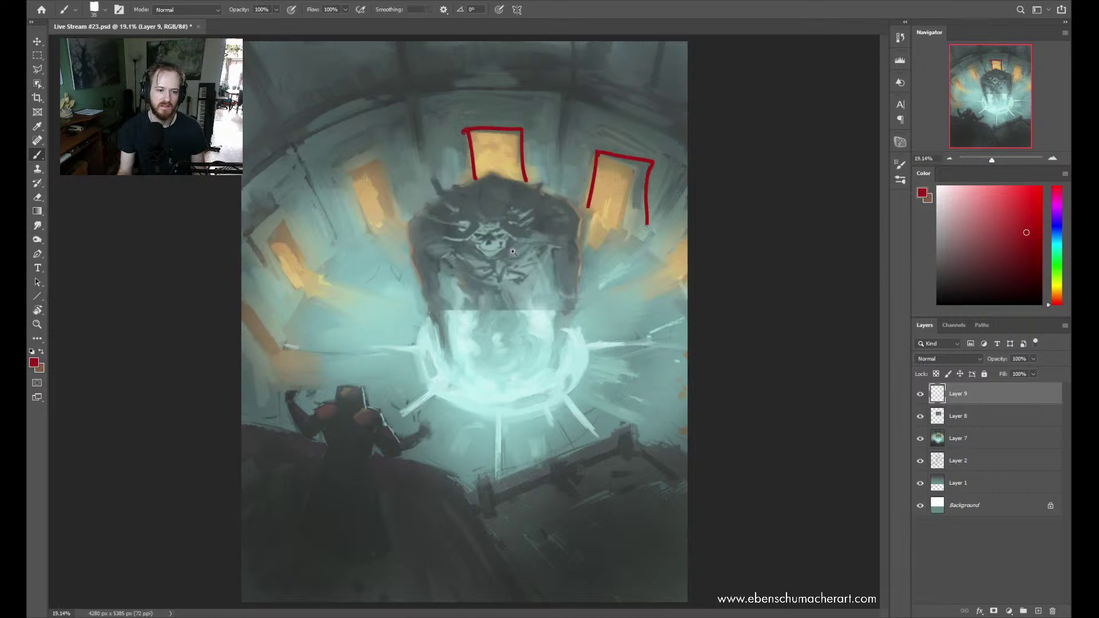
pyautogui.moveTo(298, 303)
pyautogui.mouseDown()
pyautogui.moveTo(269, 240)
pyautogui.moveTo(303, 261)
pyautogui.moveTo(298, 306)
pyautogui.mouseUp()
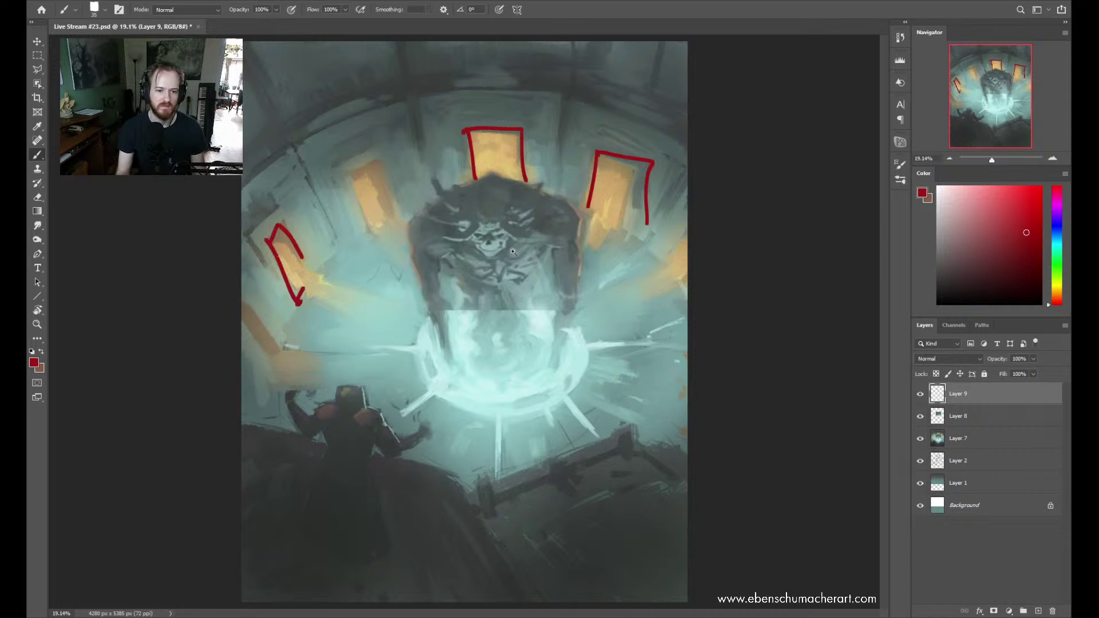
pyautogui.moveTo(364, 228); pyautogui.dragTo(377, 165)
pyautogui.moveTo(383, 165); pyautogui.dragTo(391, 193)
# Mark the wall panel edges beside the upper-left and central windows in red, with a line spanning between them
pyautogui.moveTo(301, 151); pyautogui.dragTo(347, 245)
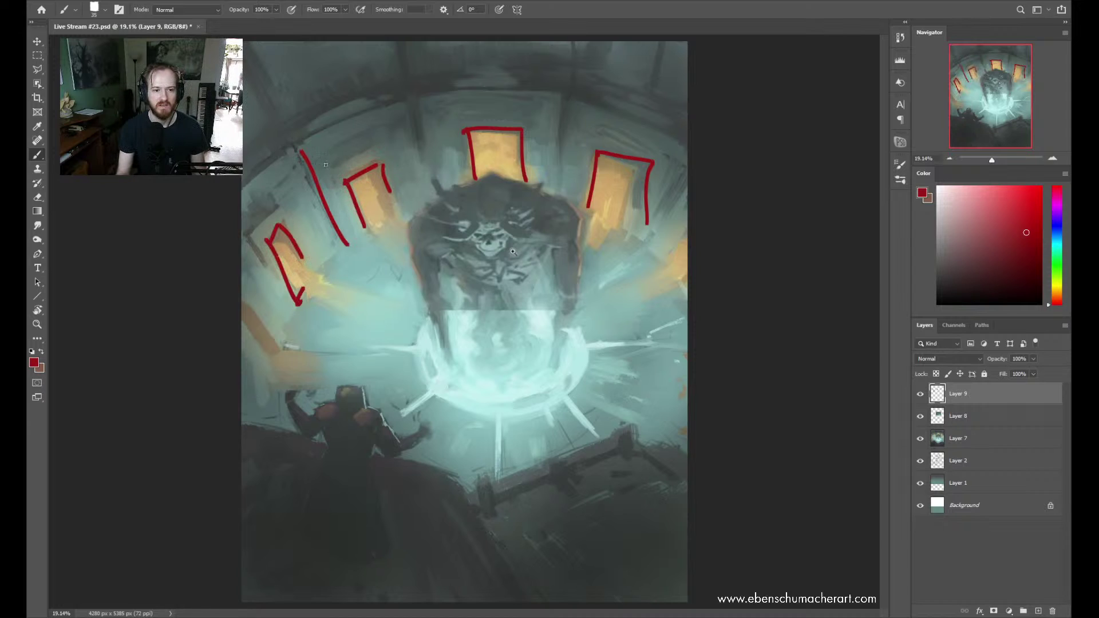
pyautogui.moveTo(310, 171)
pyautogui.mouseDown()
pyautogui.moveTo(416, 134)
pyautogui.moveTo(424, 151)
pyautogui.mouseUp()
pyautogui.moveTo(540, 127)
pyautogui.mouseDown()
pyautogui.moveTo(540, 154)
pyautogui.moveTo(558, 142)
pyautogui.mouseUp()
pyautogui.moveTo(424, 141); pyautogui.dragTo(495, 141)
# Remove the red panel marks and window outlines, undoing recent strokes and erasing the remaining ones
pyautogui.hotkey('ctrl', 'z')
pyautogui.hotkey('ctrl', 'z')
pyautogui.hotkey('ctrl', 'z')
pyautogui.hotkey('ctrl', 'z')
pyautogui.hotkey('ctrl', 'z')
pyautogui.hotkey('ctrl', 'z')
pyautogui.hotkey('ctrl', 'z')
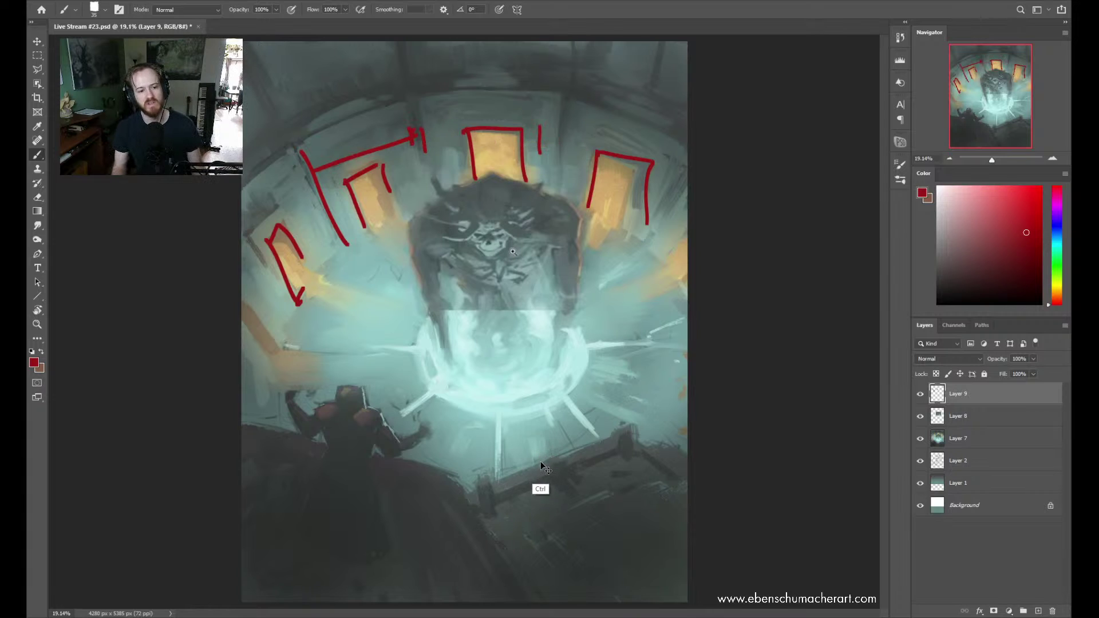
pyautogui.press('e')
pyautogui.moveTo(299, 249)
pyautogui.mouseDown()
pyautogui.moveTo(283, 241)
pyautogui.moveTo(361, 178)
pyautogui.moveTo(292, 286)
pyautogui.moveTo(307, 245)
pyautogui.mouseUp()
pyautogui.moveTo(469, 172)
pyautogui.mouseDown()
pyautogui.moveTo(501, 128)
pyautogui.moveTo(524, 180)
pyautogui.mouseUp()
pyautogui.moveTo(589, 206)
pyautogui.mouseDown()
pyautogui.moveTo(649, 189)
pyautogui.moveTo(647, 226)
pyautogui.mouseUp()
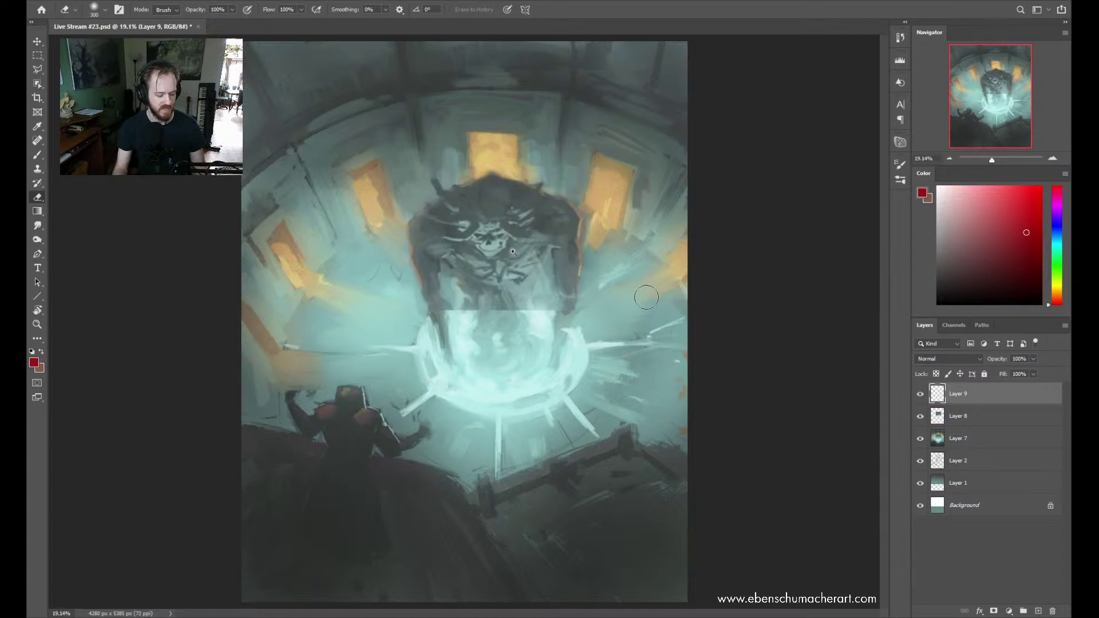
# Circle the creature's face with the red brush, stroke along the right window, and undo each mark
pyautogui.press('b')
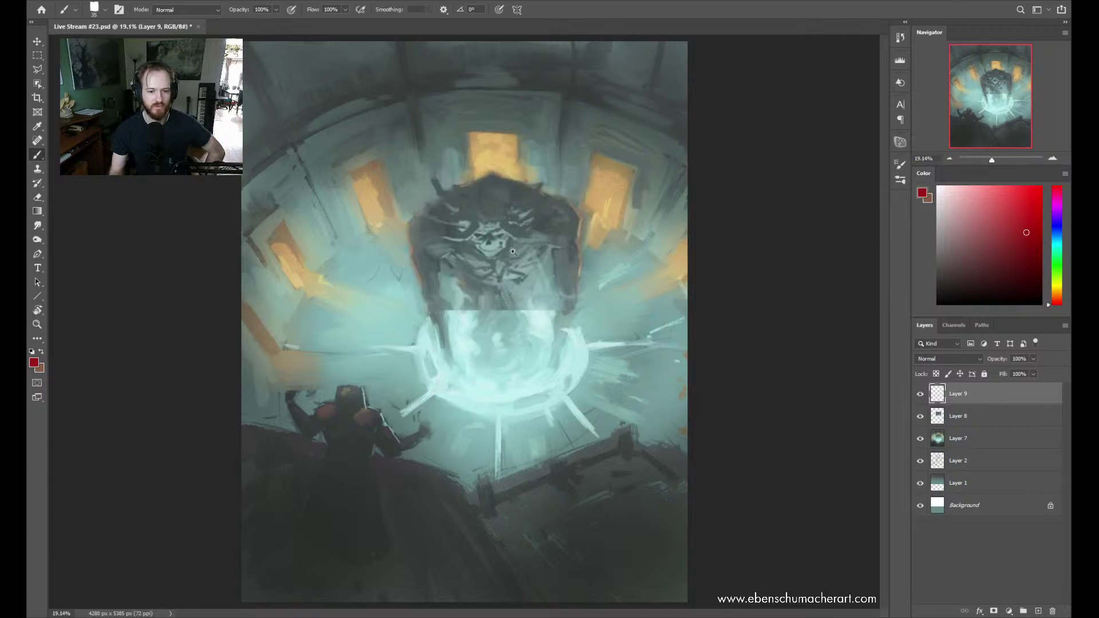
pyautogui.moveTo(488, 207)
pyautogui.mouseDown()
pyautogui.moveTo(473, 253)
pyautogui.moveTo(484, 206)
pyautogui.mouseUp()
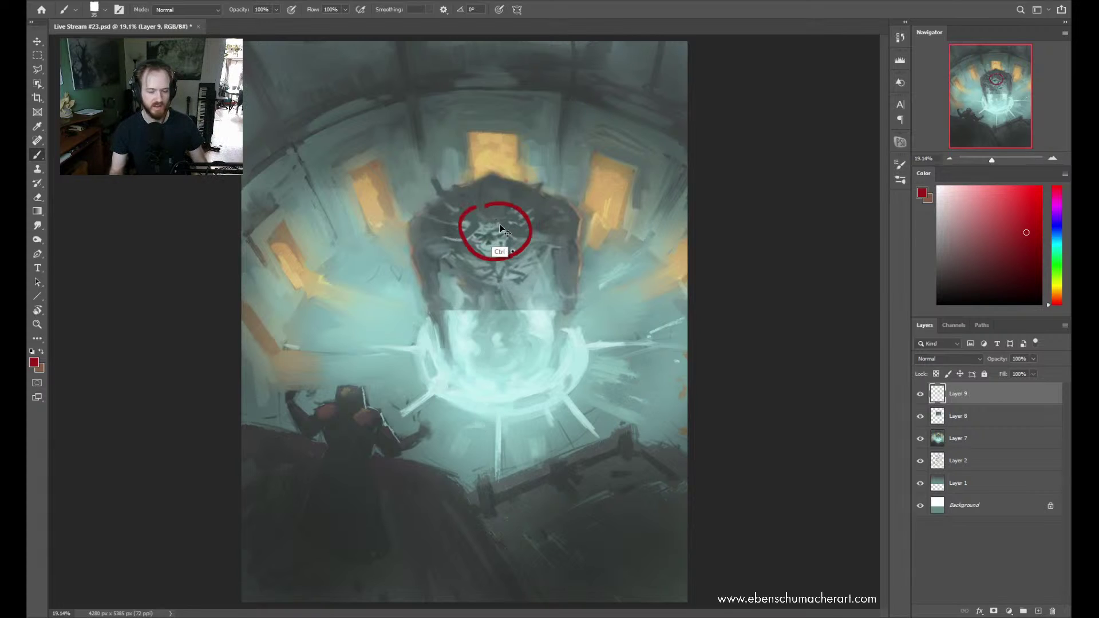
pyautogui.hotkey('ctrl', 'z')
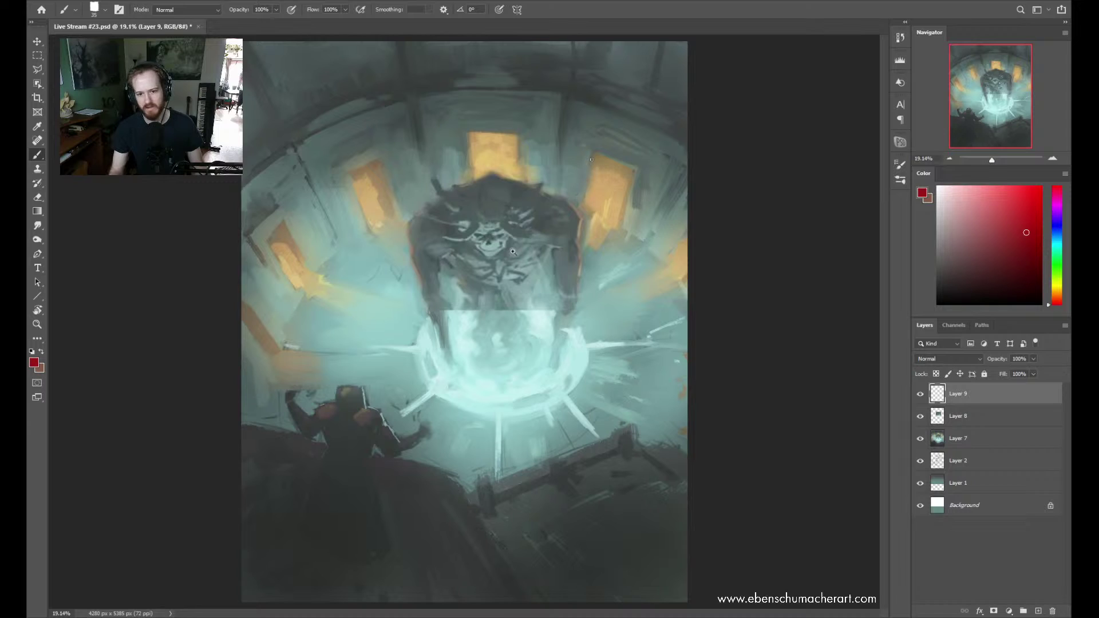
pyautogui.moveTo(592, 159); pyautogui.dragTo(589, 217)
pyautogui.hotkey('ctrl', 'z')
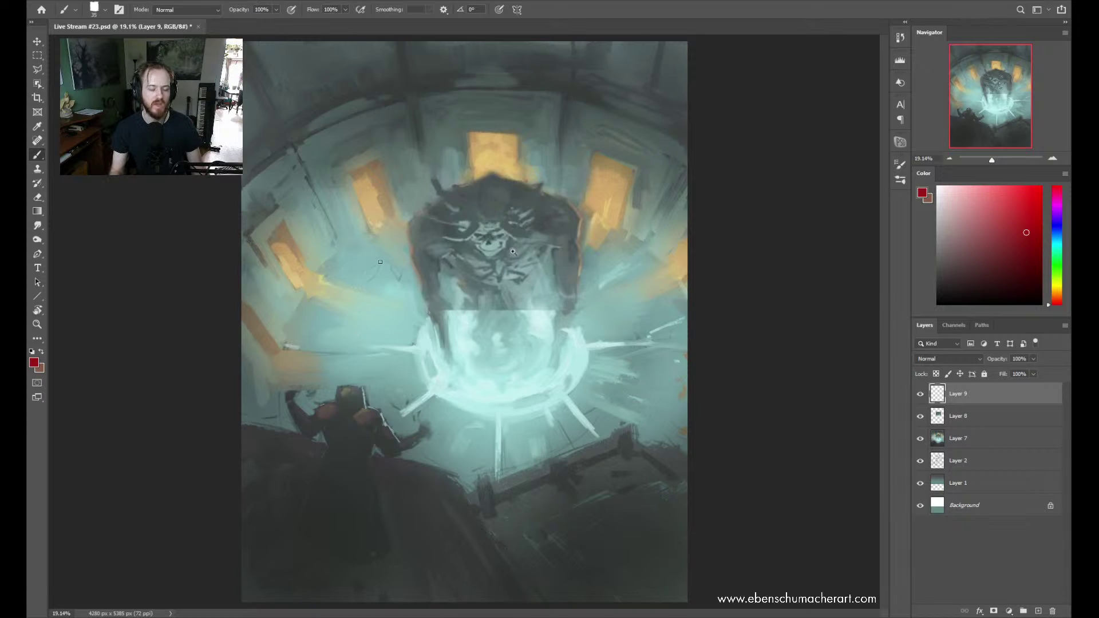
# Outline the upper-left and central windows in red, and draw red arcs along the glowing ring and the base of the wall
pyautogui.moveTo(353, 184)
pyautogui.mouseDown()
pyautogui.moveTo(373, 232)
pyautogui.moveTo(397, 221)
pyautogui.moveTo(377, 166)
pyautogui.moveTo(349, 184)
pyautogui.mouseUp()
pyautogui.moveTo(471, 190)
pyautogui.mouseDown()
pyautogui.moveTo(463, 135)
pyautogui.moveTo(514, 138)
pyautogui.moveTo(479, 180)
pyautogui.moveTo(487, 181)
pyautogui.mouseUp()
pyautogui.moveTo(429, 310); pyautogui.dragTo(462, 411)
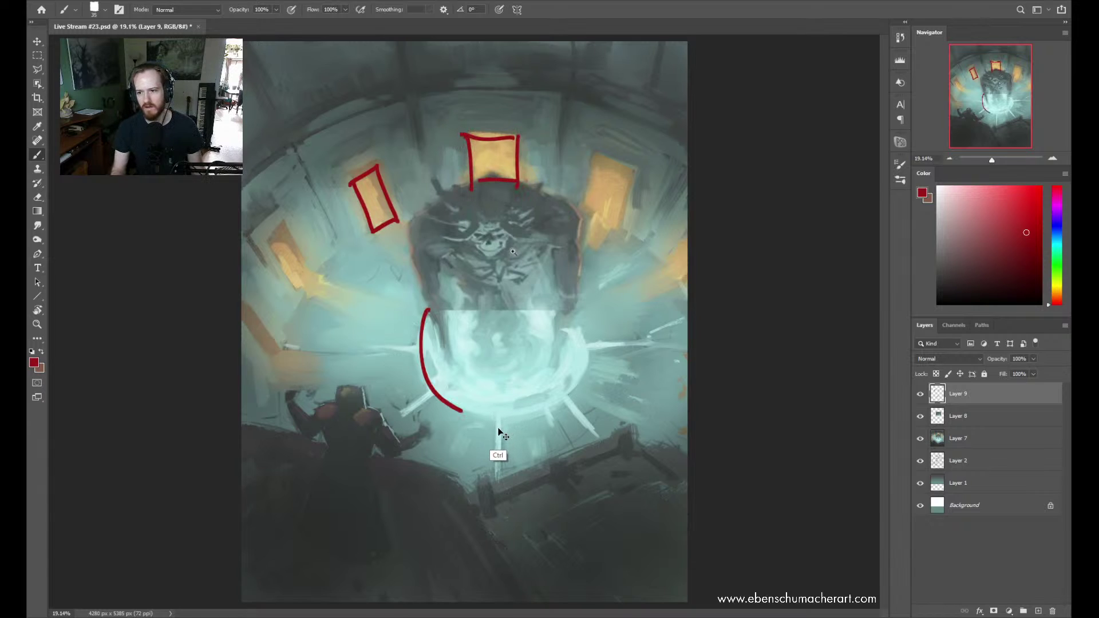
pyautogui.moveTo(293, 365)
pyautogui.mouseDown()
pyautogui.moveTo(318, 281)
pyautogui.moveTo(397, 219)
pyautogui.mouseUp()
pyautogui.moveTo(610, 221); pyautogui.dragTo(674, 273)
pyautogui.moveTo(687, 398); pyautogui.dragTo(649, 428)
# Undo the red arcs around the ring and wall base along with both window outlines
pyautogui.hotkey('ctrl', 'z')
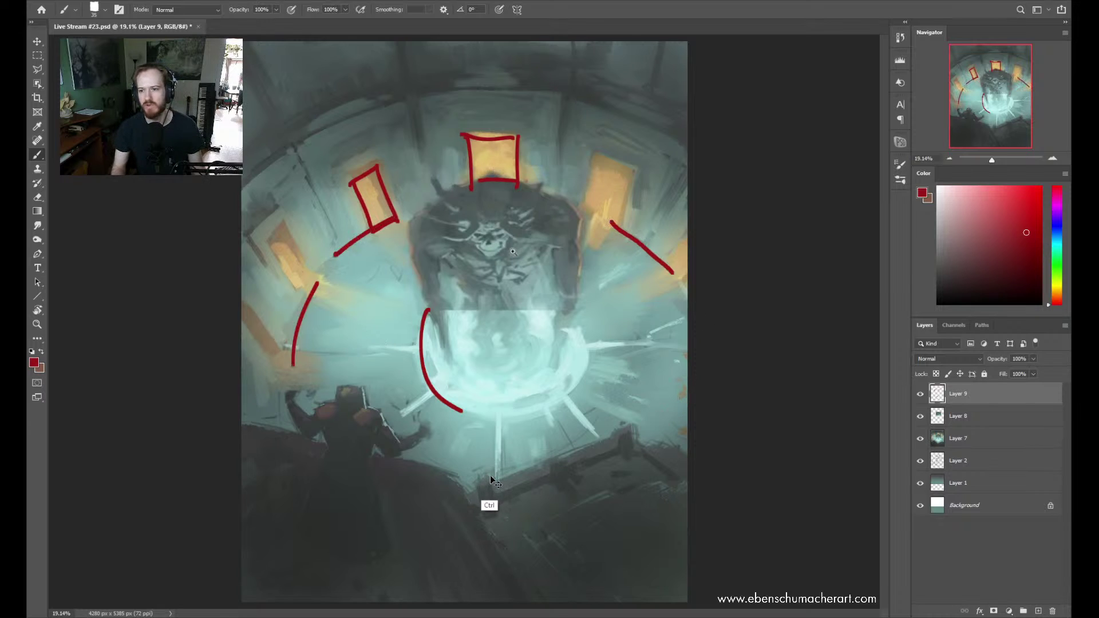
pyautogui.hotkey('ctrl', 'z')
pyautogui.hotkey('ctrl', 'z')
pyautogui.hotkey('ctrl', 'z')
pyautogui.hotkey('ctrl', 'z')
pyautogui.hotkey('ctrl', 'z')
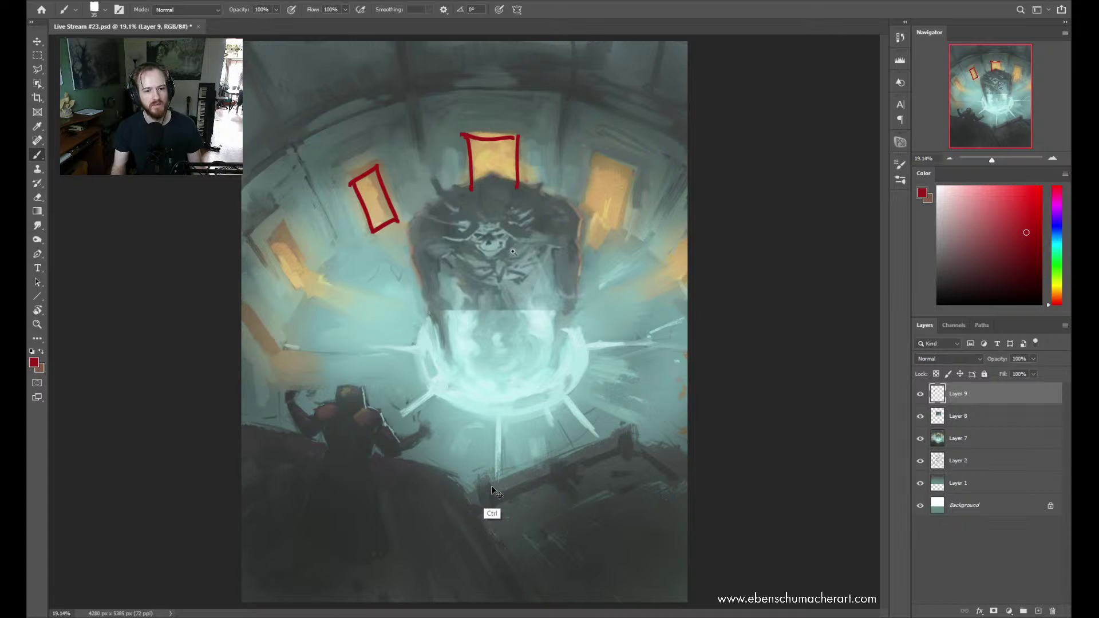
pyautogui.hotkey('ctrl', 'z')
pyautogui.hotkey('ctrl', 'z')
pyautogui.hotkey('ctrl', 'z')
pyautogui.hotkey('ctrl', 'z')
pyautogui.hotkey('ctrl', 'z')
pyautogui.hotkey('ctrl', 'z')
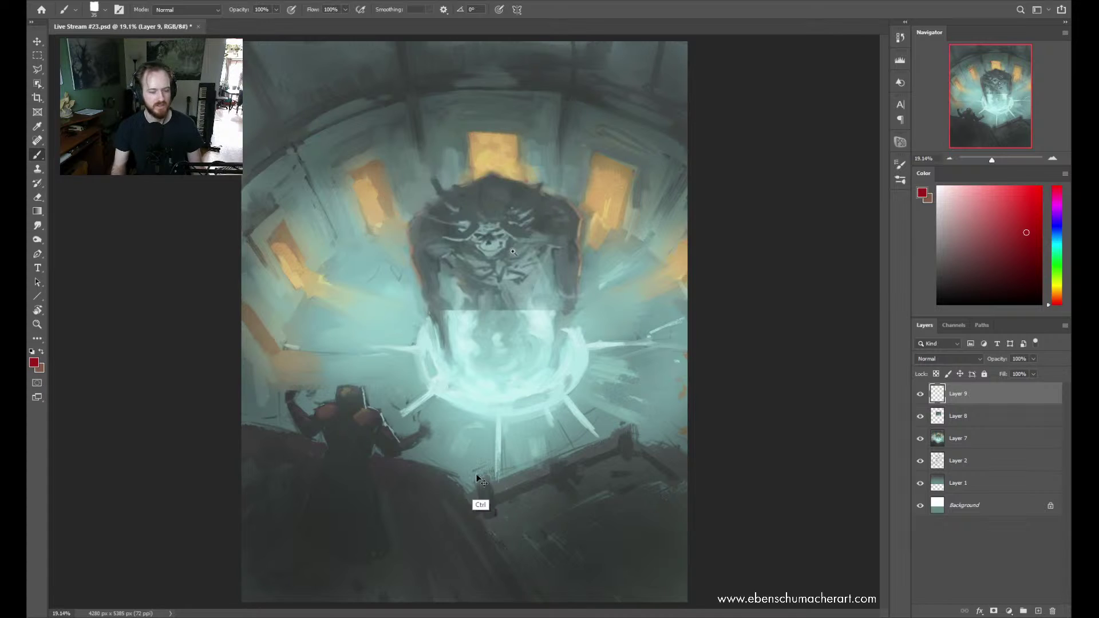
# Create a new layer above the guide layer and set its blend mode to Saturation
pyautogui.hotkey('ctrl', 'shift', 'n')
pyautogui.press('Return')
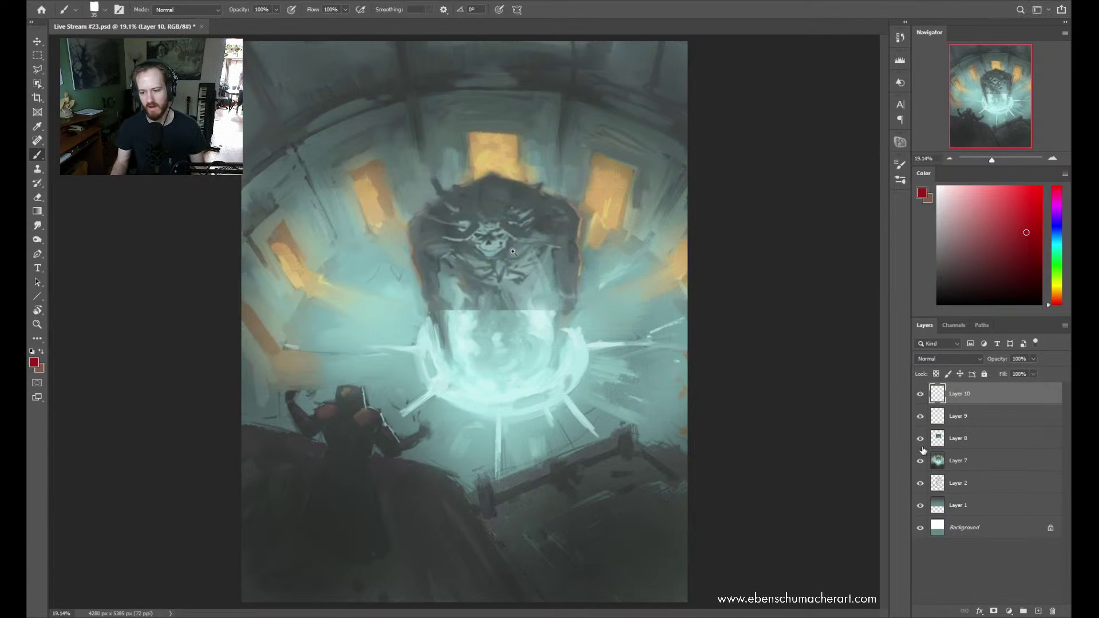
pyautogui.press('g')
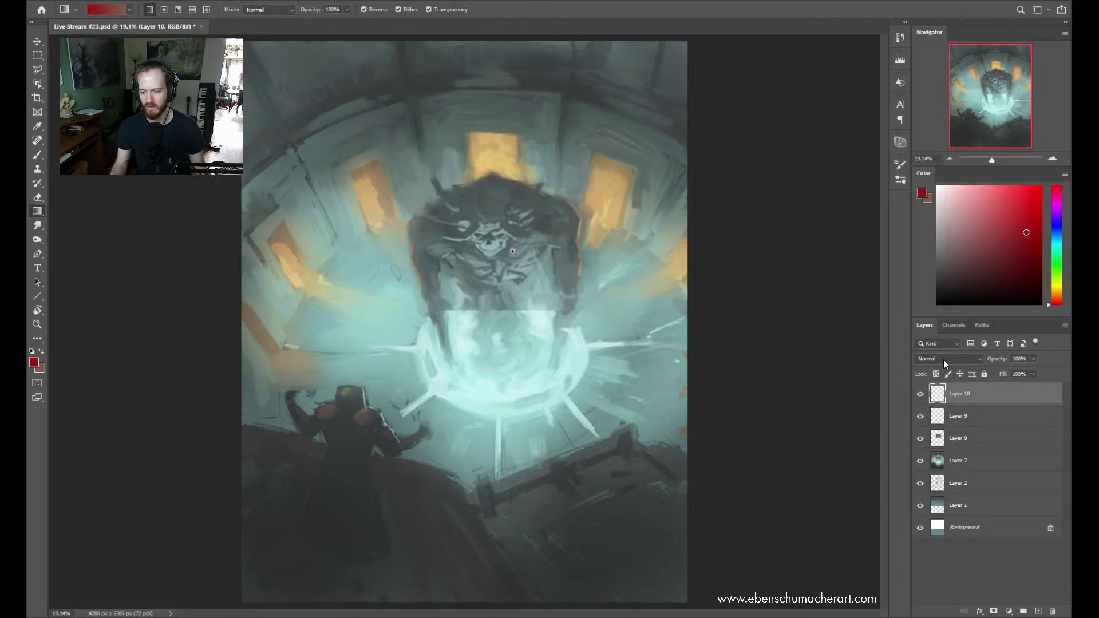
pyautogui.click(925, 360)
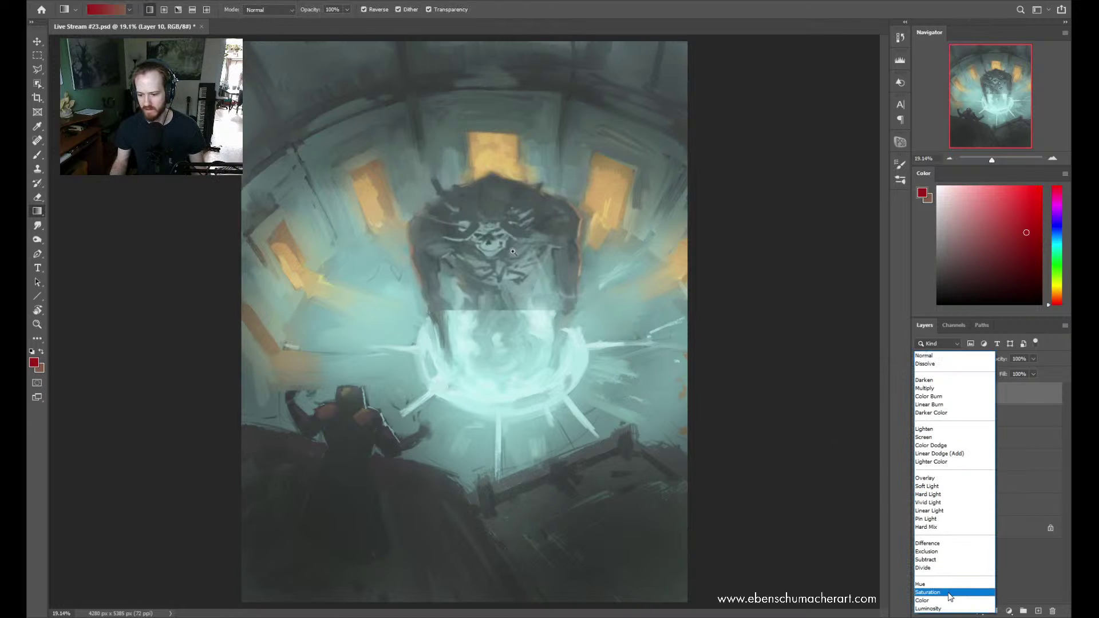
pyautogui.click(946, 598)
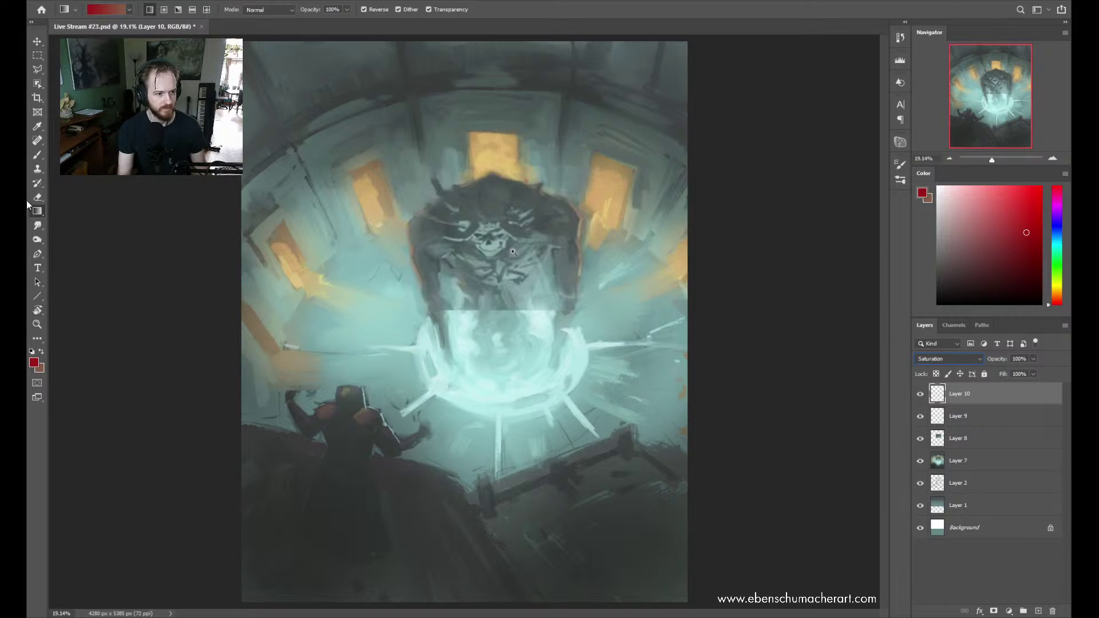
# Fill the new layer with the Paint Bucket, trying dark red before replacing it with black, and keep the Saturation blend mode
pyautogui.rightClick(38, 213)
pyautogui.click(56, 221)
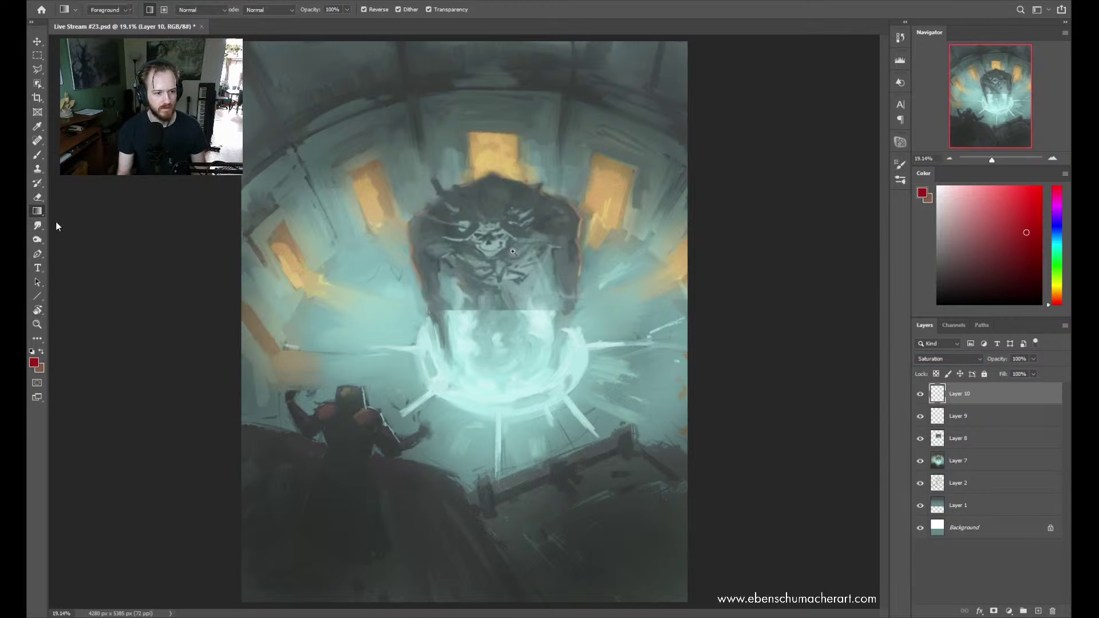
pyautogui.click(488, 422)
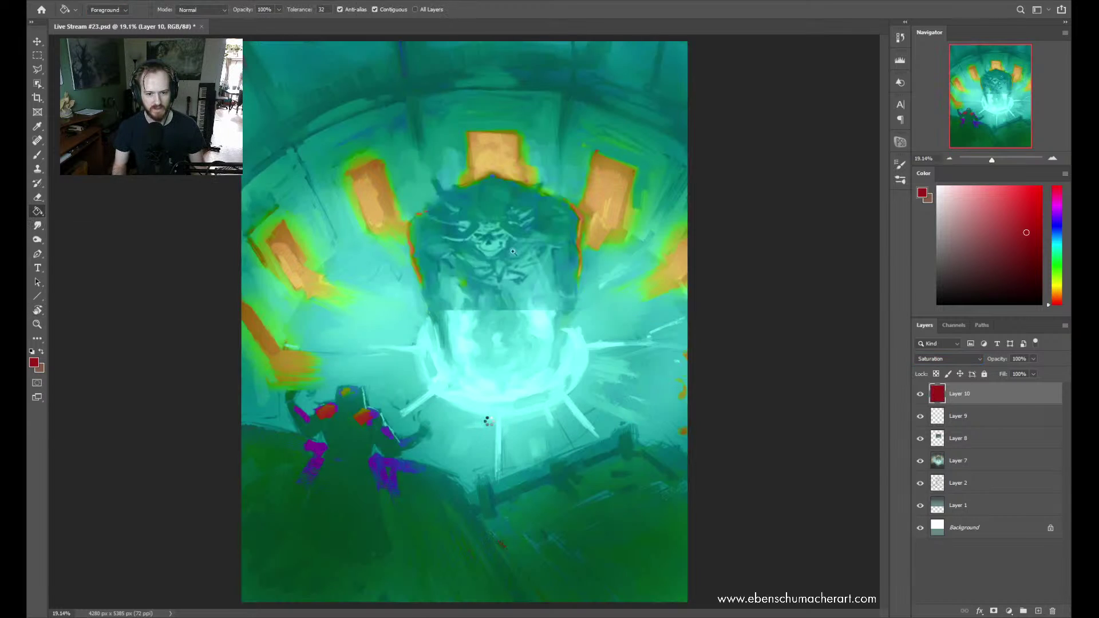
pyautogui.click(964, 359)
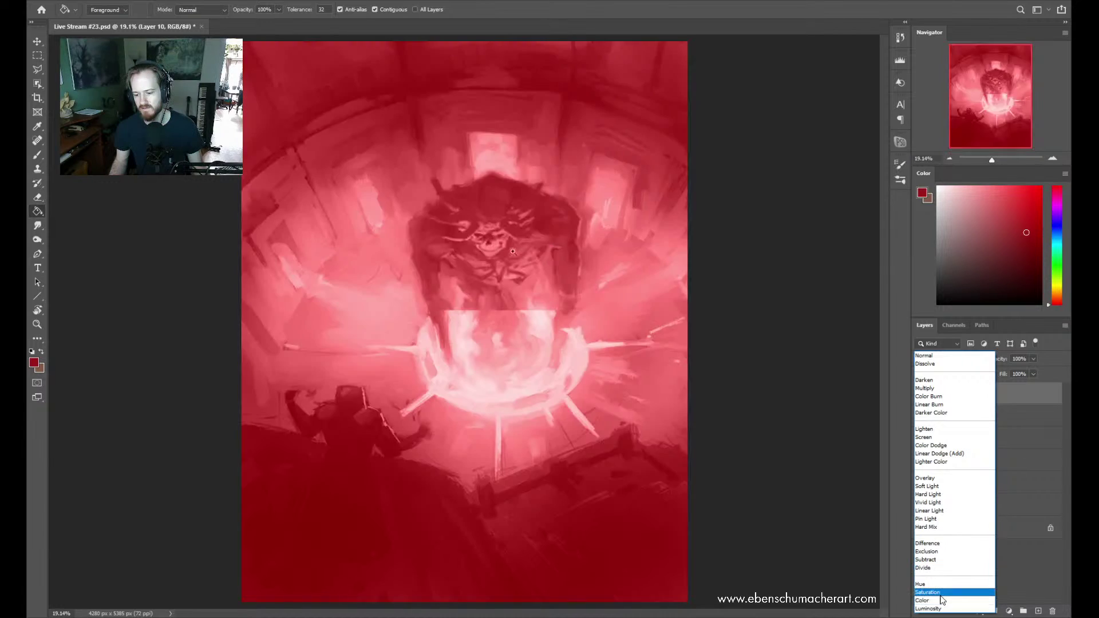
pyautogui.click(942, 593)
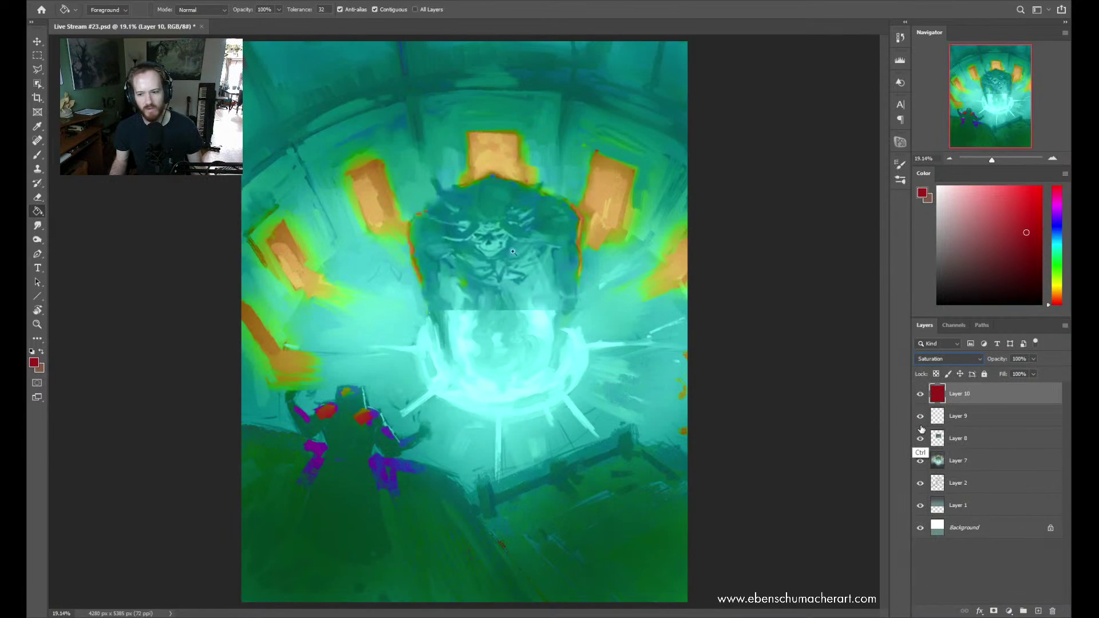
pyautogui.press('d')
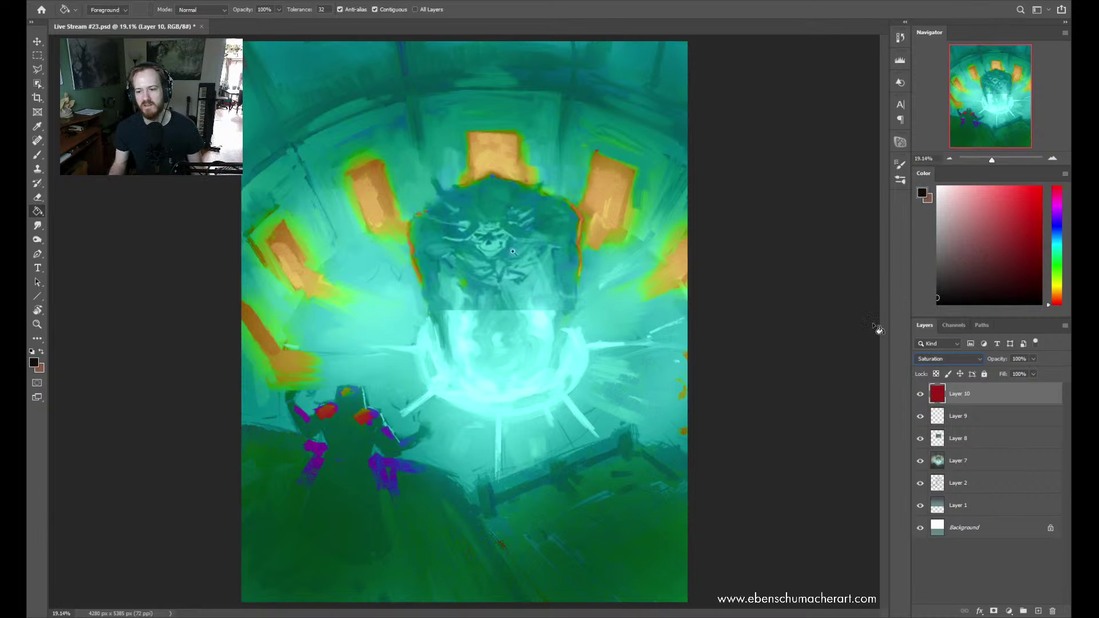
pyautogui.click(572, 415)
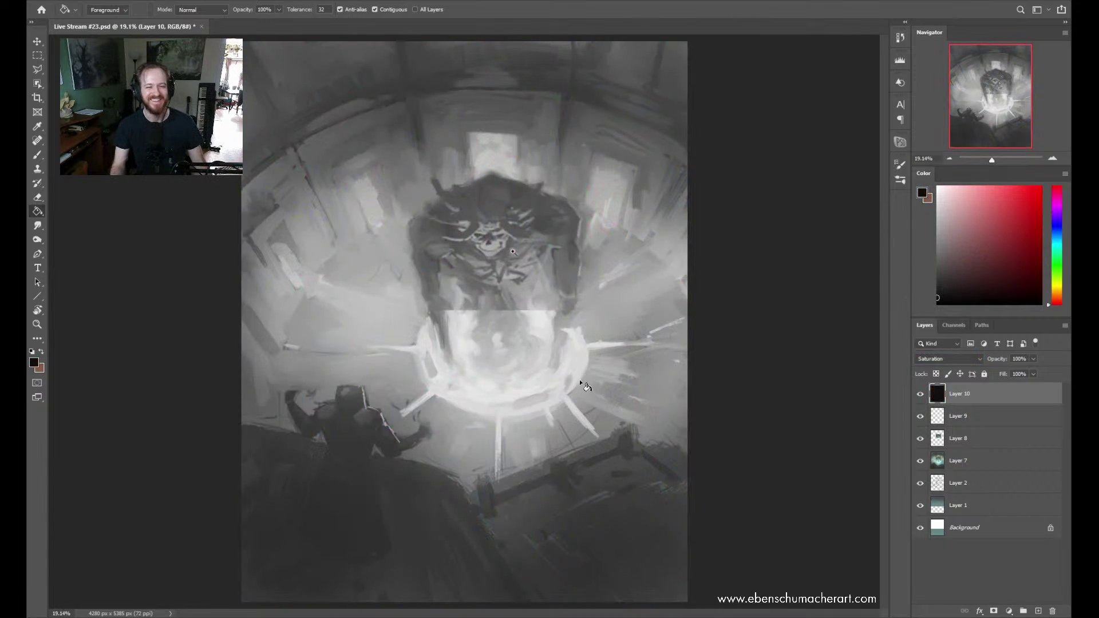
# Examine the whole painting's values in grayscale, and hide the black Saturation layer
pyautogui.press('z')
pyautogui.hotkey('ctrl', '-')
pyautogui.hotkey('ctrl', '0')
pyautogui.hotkey('ctrl', '-')
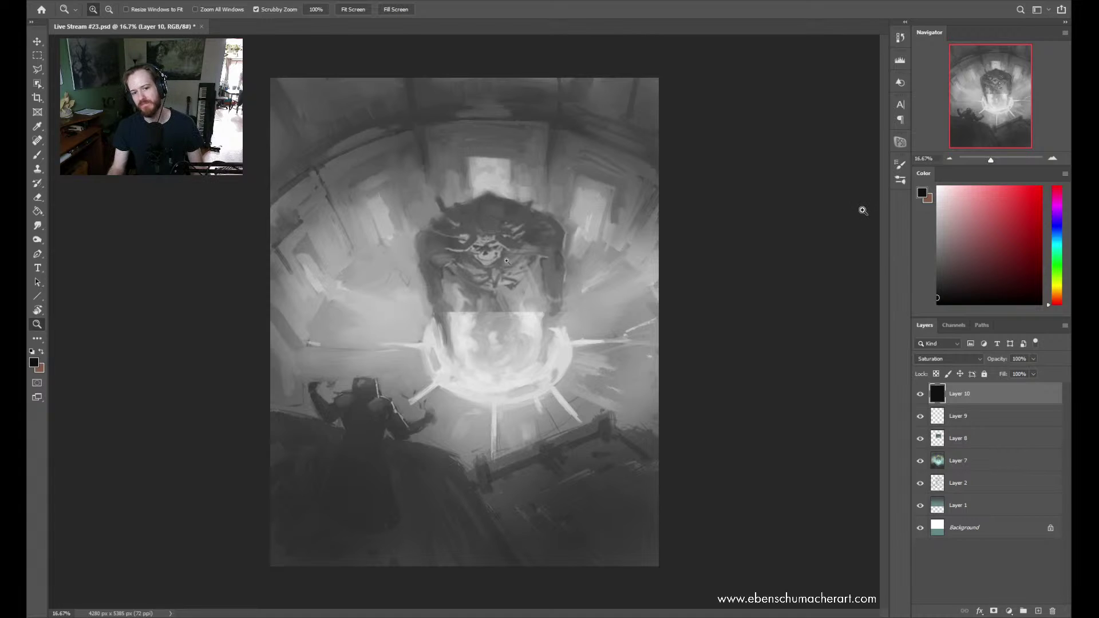
pyautogui.click(920, 395)
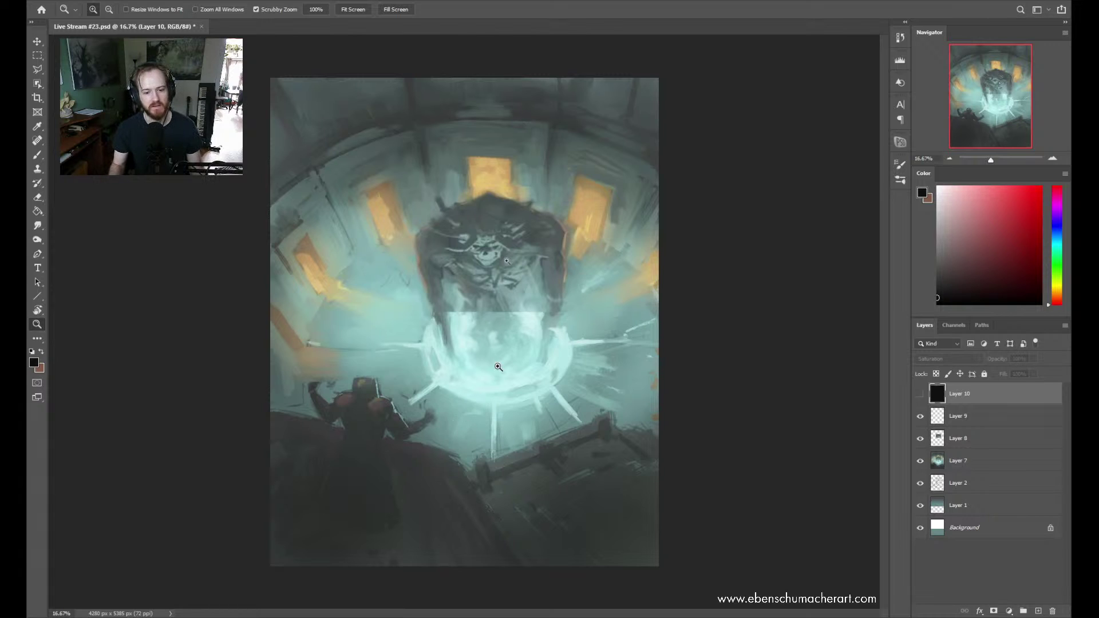
# Compare the painting with and without the creature repaint on Layer 8, and merge Layer 8 with Layer 7
pyautogui.click(944, 439)
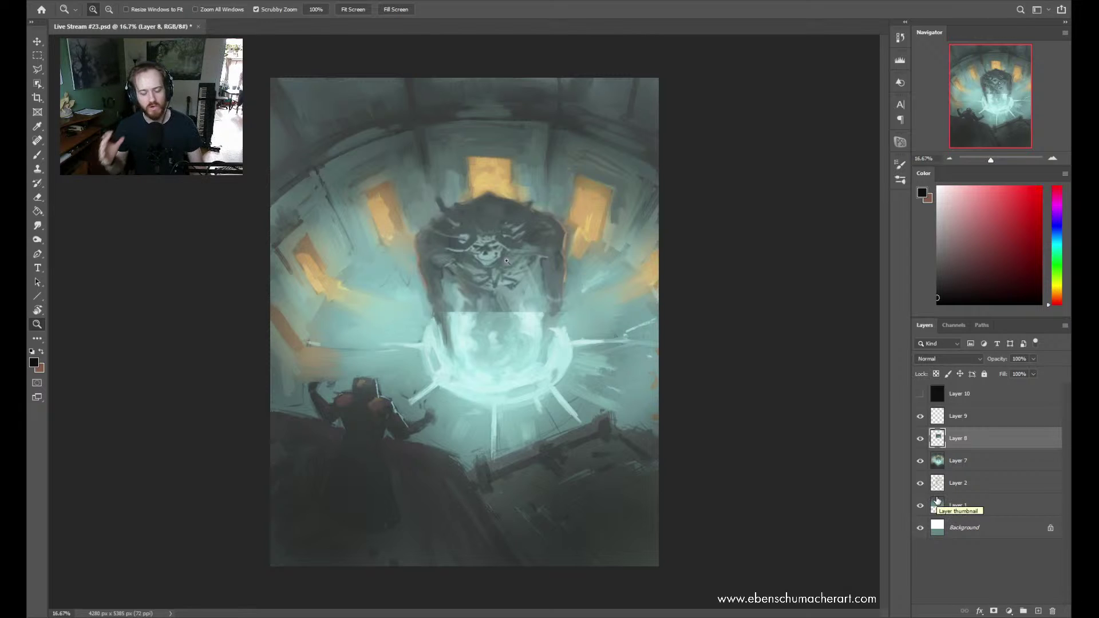
pyautogui.click(966, 466)
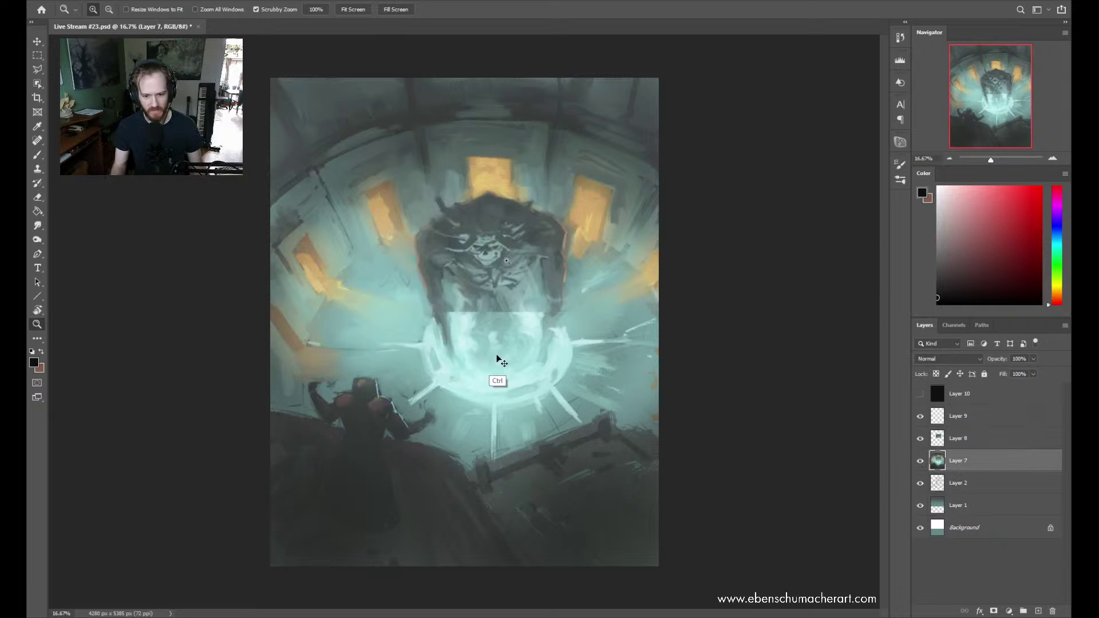
pyautogui.keyDown('shift'); pyautogui.click(962, 442); pyautogui.keyUp('shift')
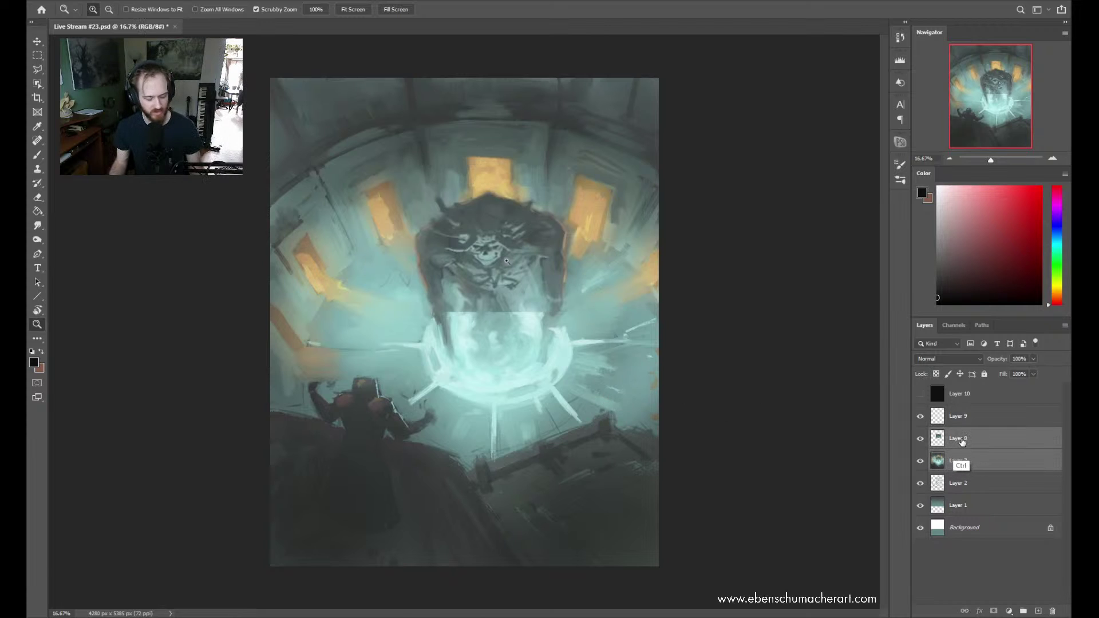
pyautogui.click(919, 442)
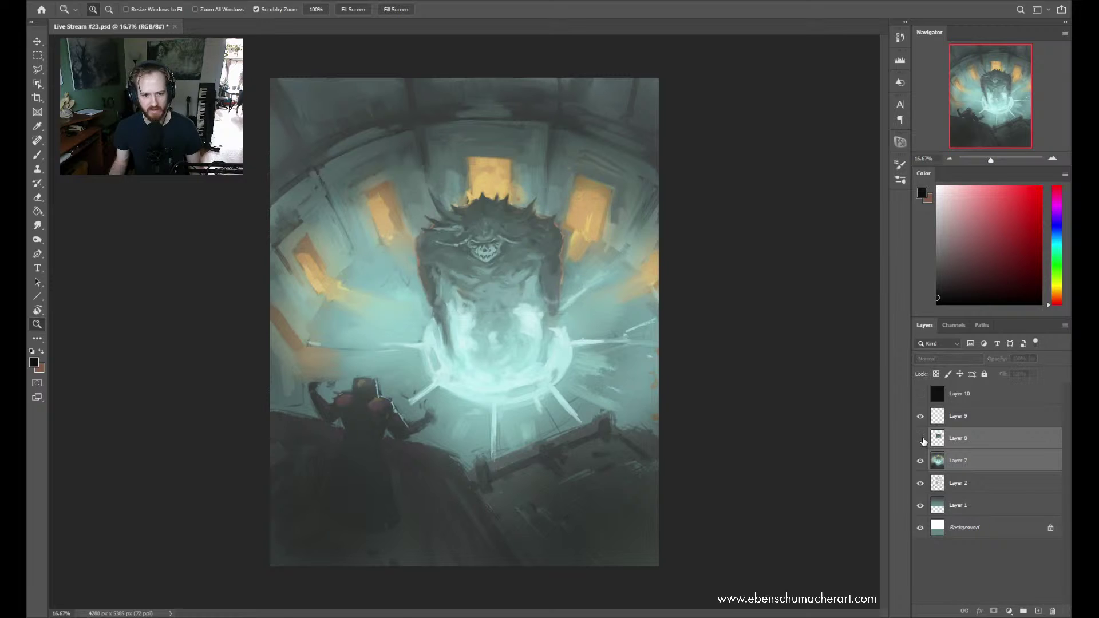
pyautogui.click(920, 439)
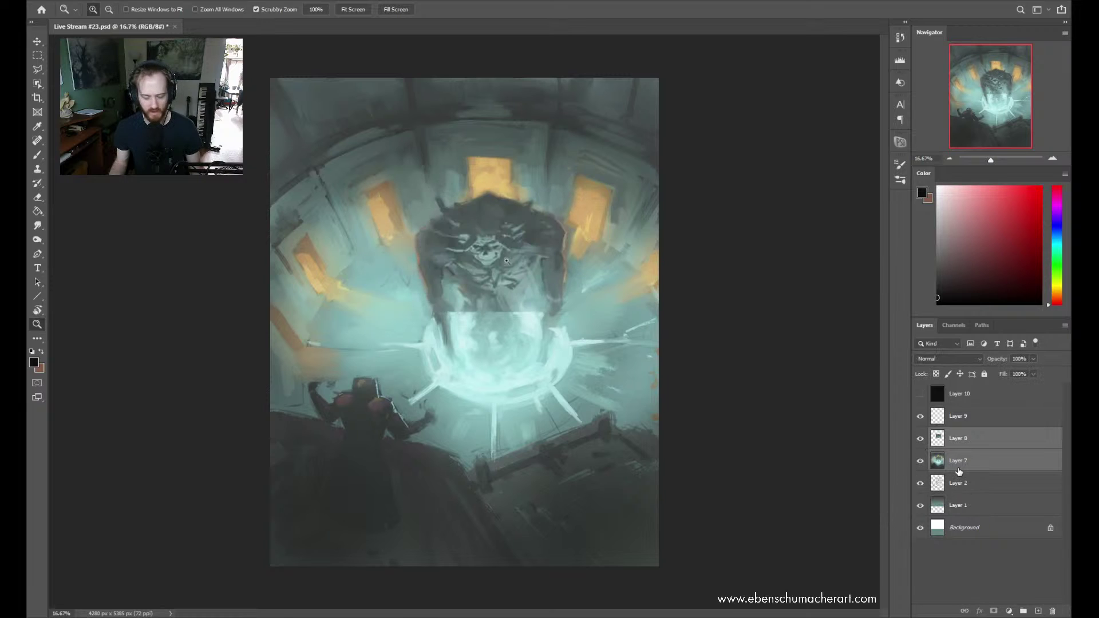
pyautogui.hotkey('ctrl', 'e')
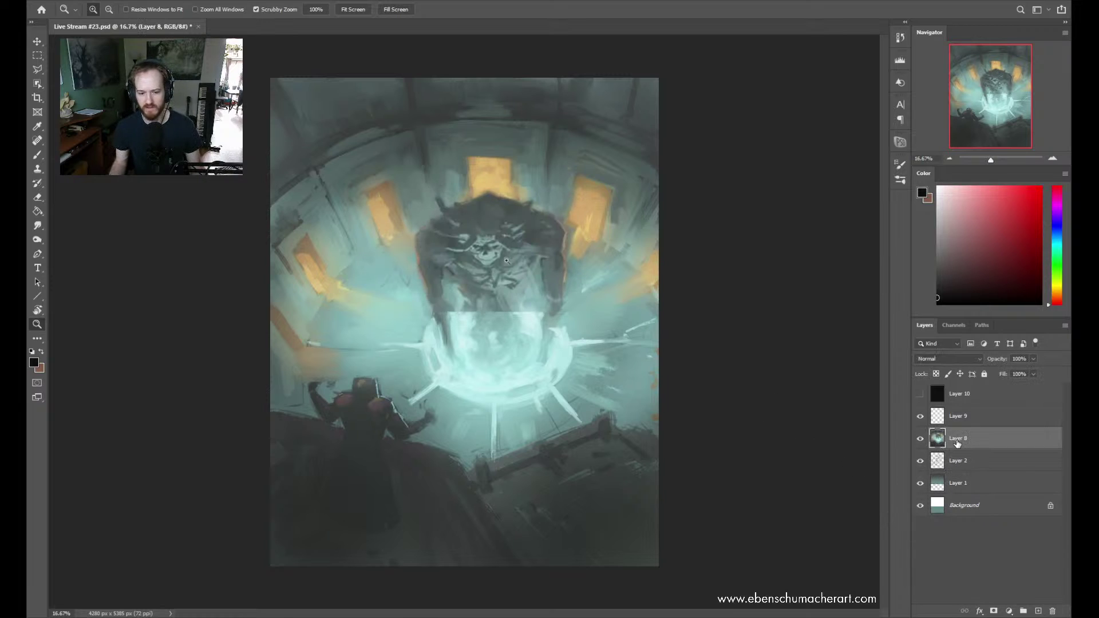
# Use Color Balance on the merged painting layer to shift its shadows and midtones toward blue
pyautogui.hotkey('ctrl', 'b')
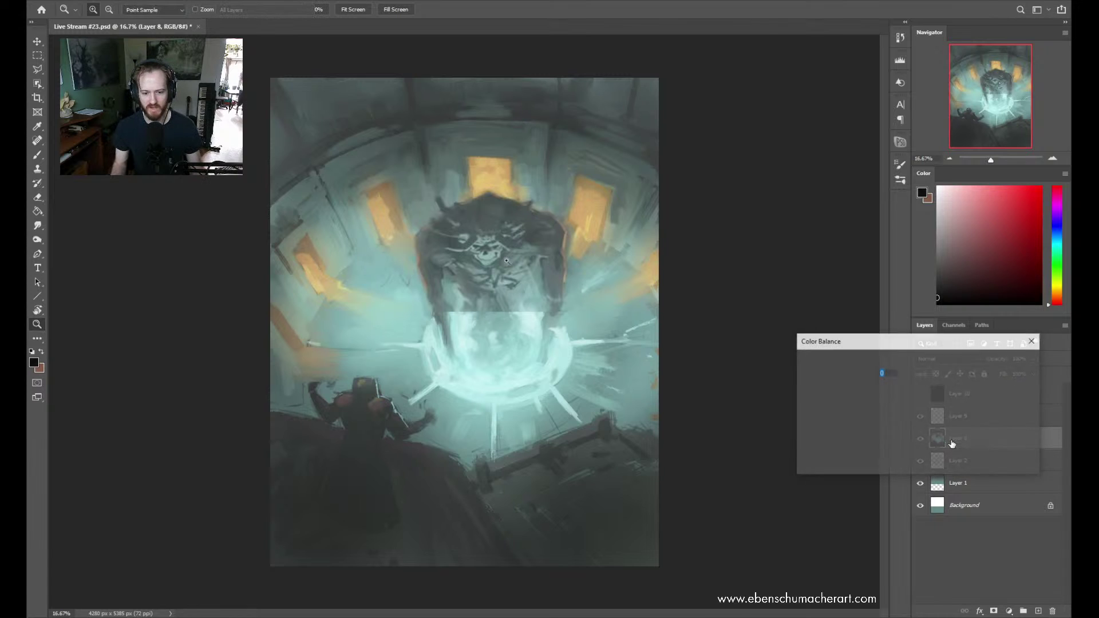
pyautogui.click(811, 445)
pyautogui.moveTo(896, 414); pyautogui.dragTo(886, 391)
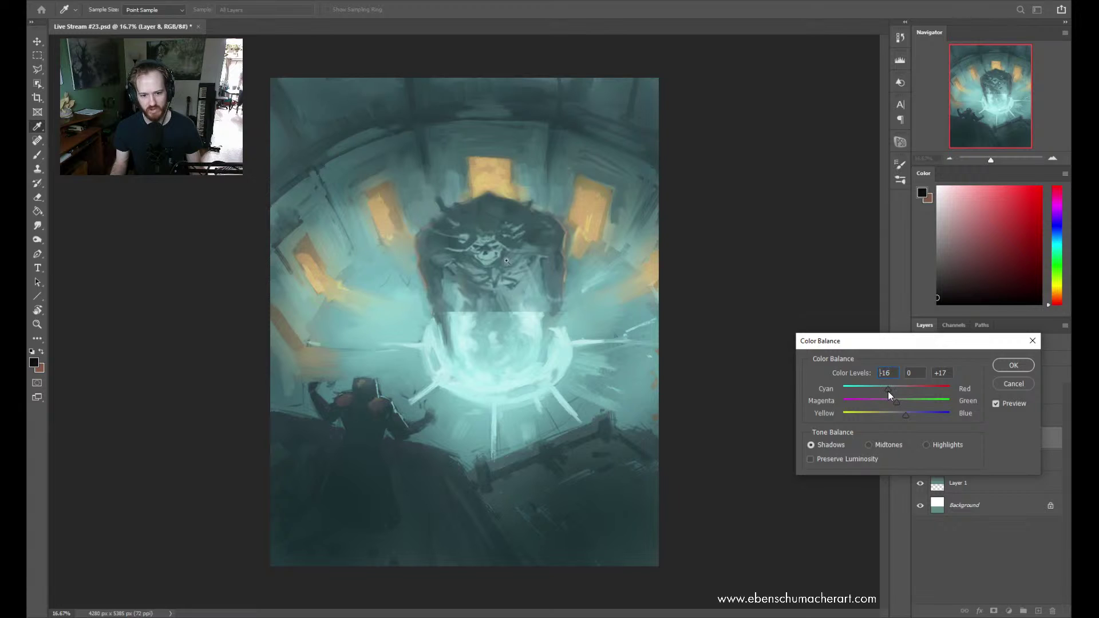
pyautogui.click(906, 417)
pyautogui.click(869, 445)
pyautogui.moveTo(896, 415); pyautogui.dragTo(911, 417)
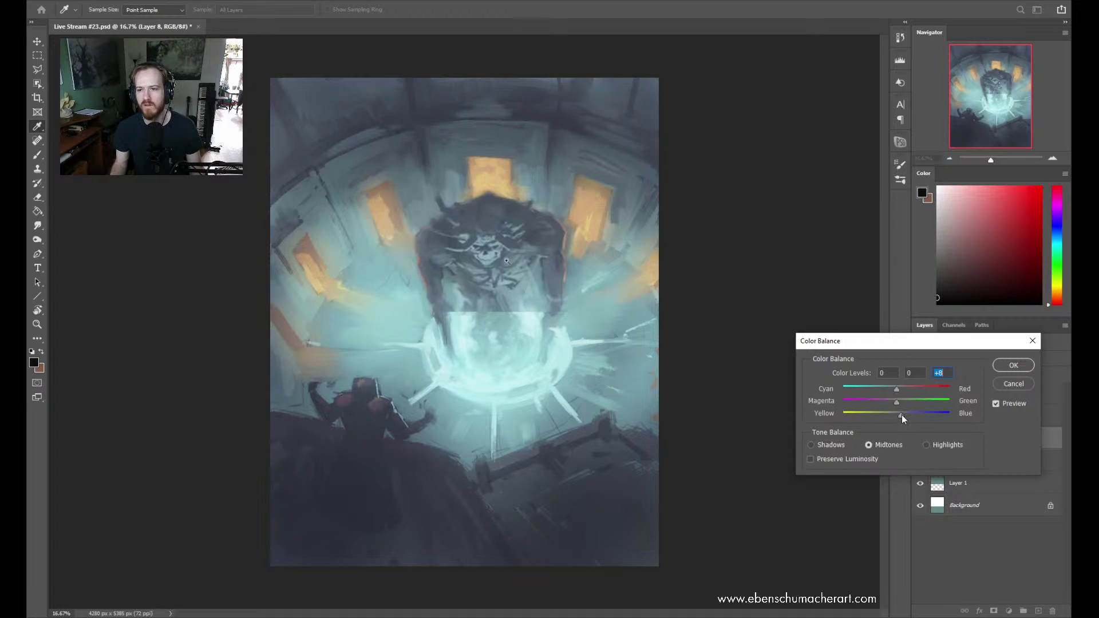
pyautogui.click(1013, 365)
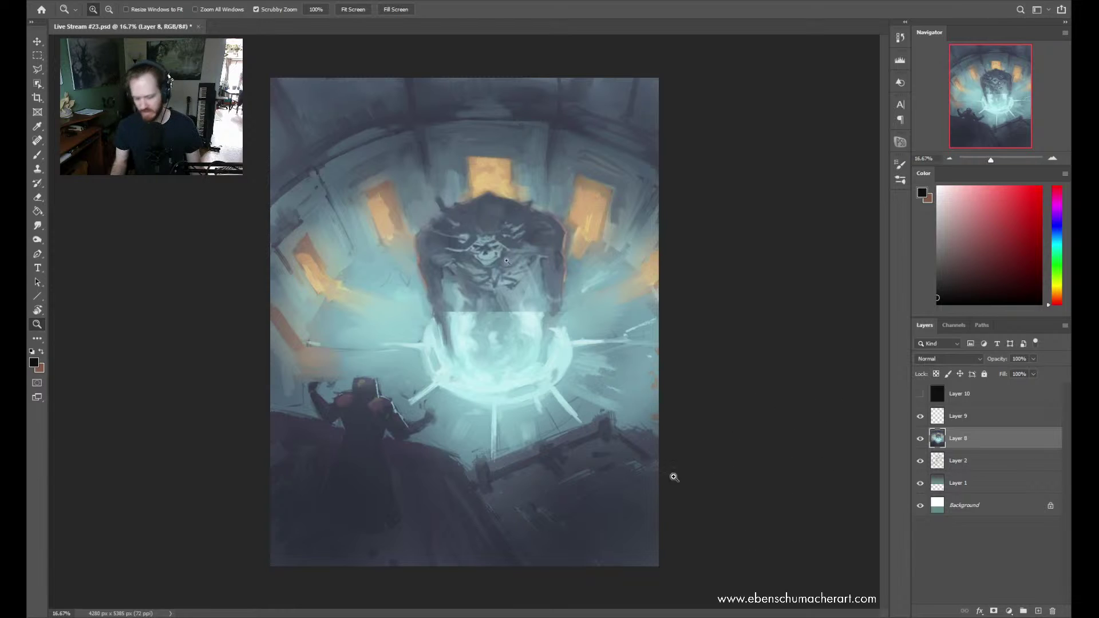
# Deepen the painting's contrast with Levels, raising the black input to 18 and slightly lowering the white input
pyautogui.moveTo(574, 423); pyautogui.dragTo(569, 423)
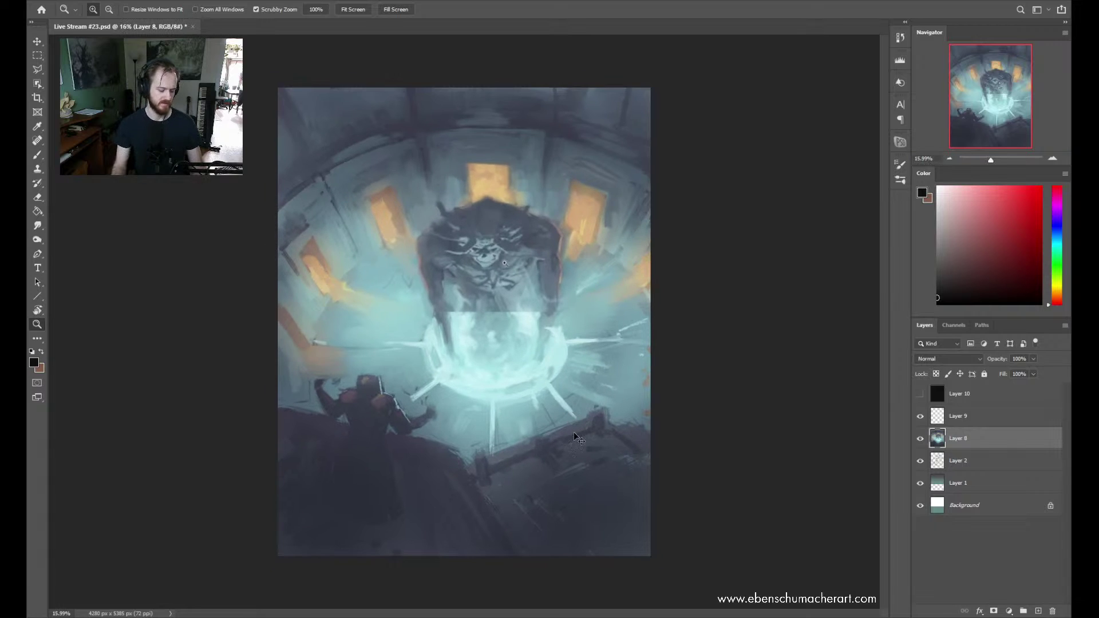
pyautogui.hotkey('ctrl', 'l')
pyautogui.moveTo(807, 462); pyautogui.dragTo(826, 462)
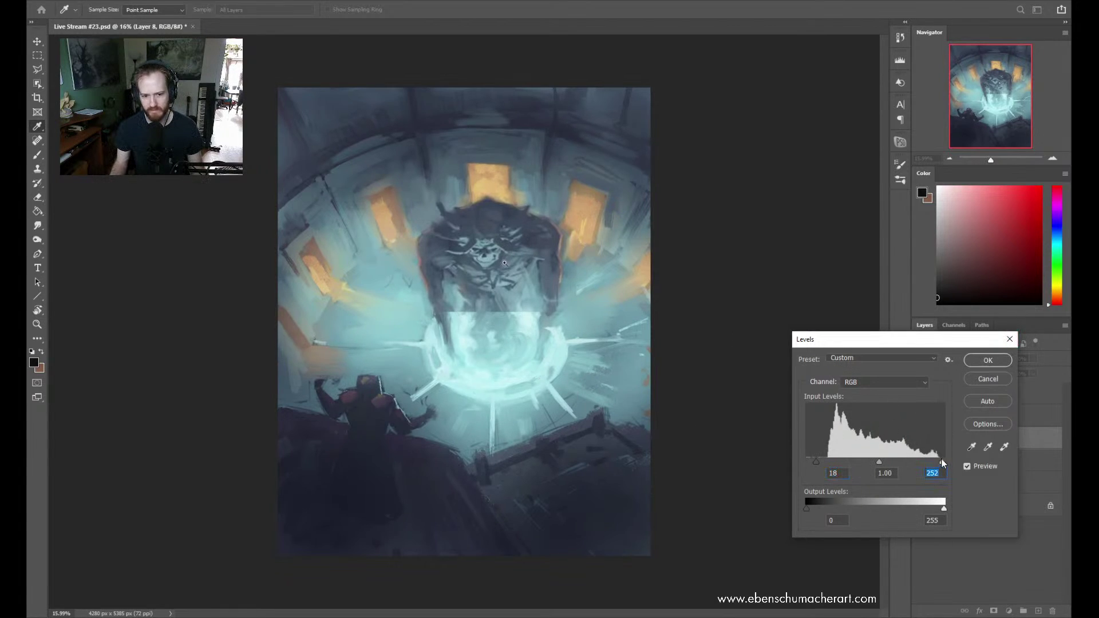
pyautogui.click(996, 362)
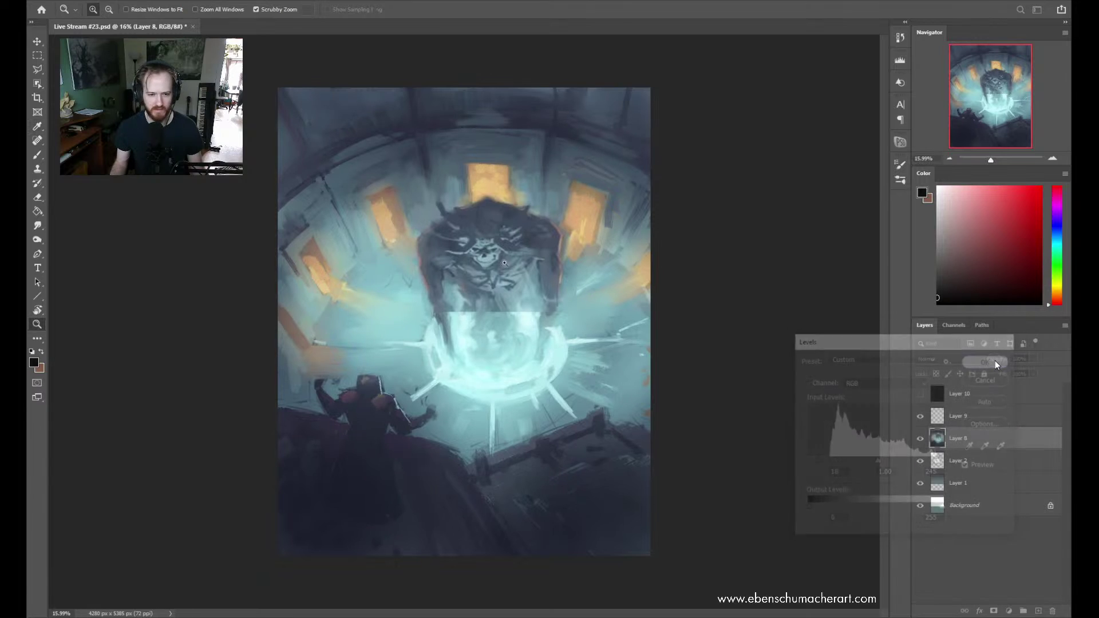
# Choose the ESA Textured Transfer Brush with a teal sampled from the floor, and duplicate the painting layer with the original hidden
pyautogui.press('b')
pyautogui.press('alt')
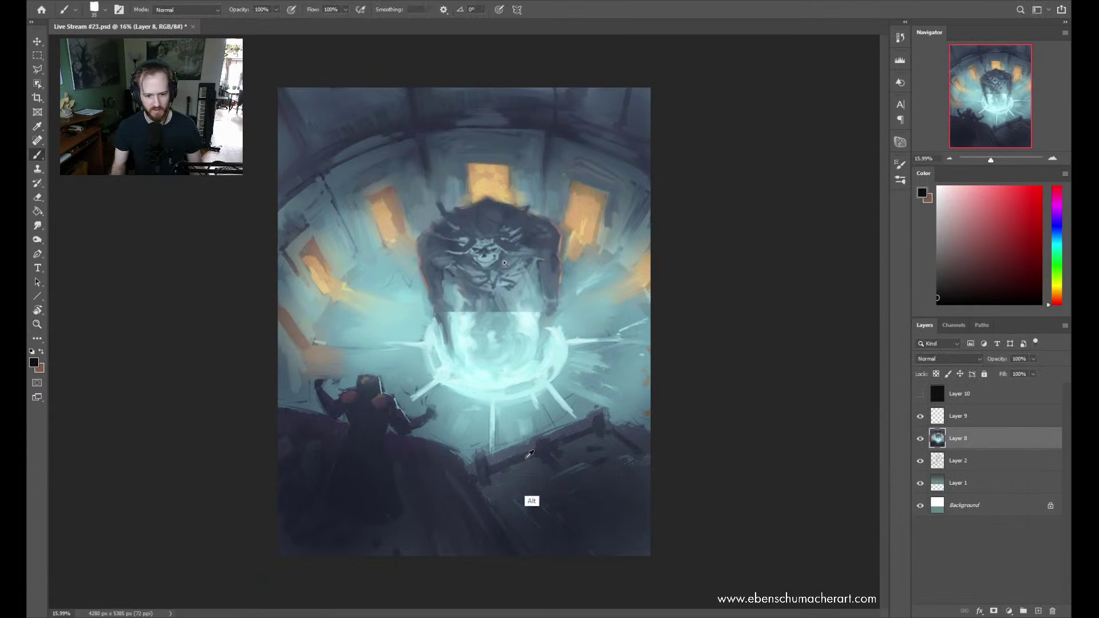
pyautogui.moveTo(480, 439); pyautogui.dragTo(484, 415)
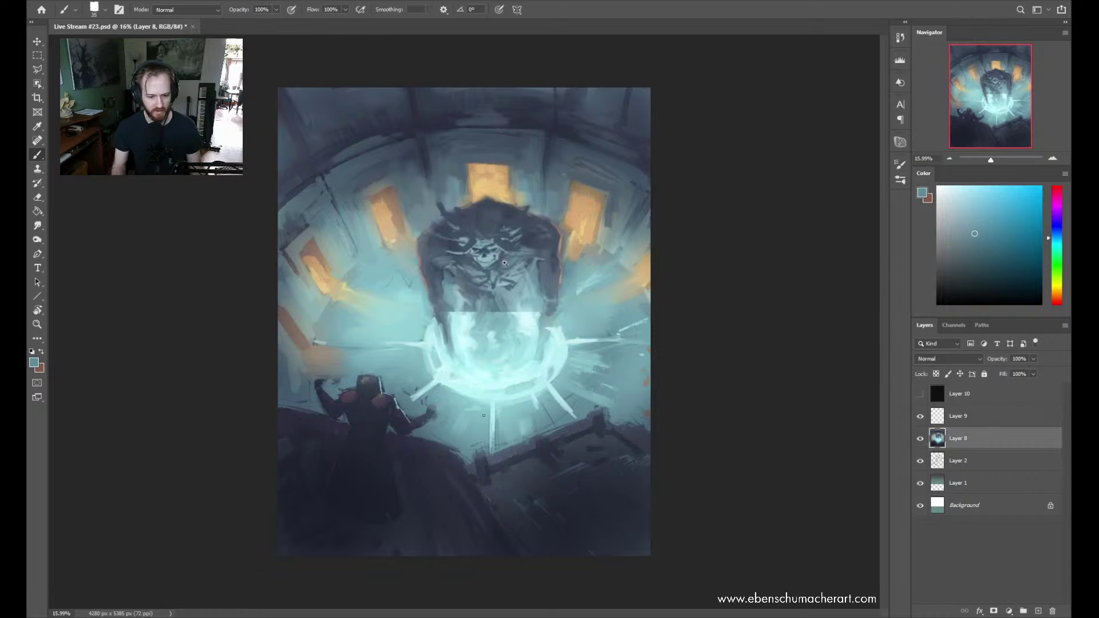
pyautogui.rightClick(499, 430)
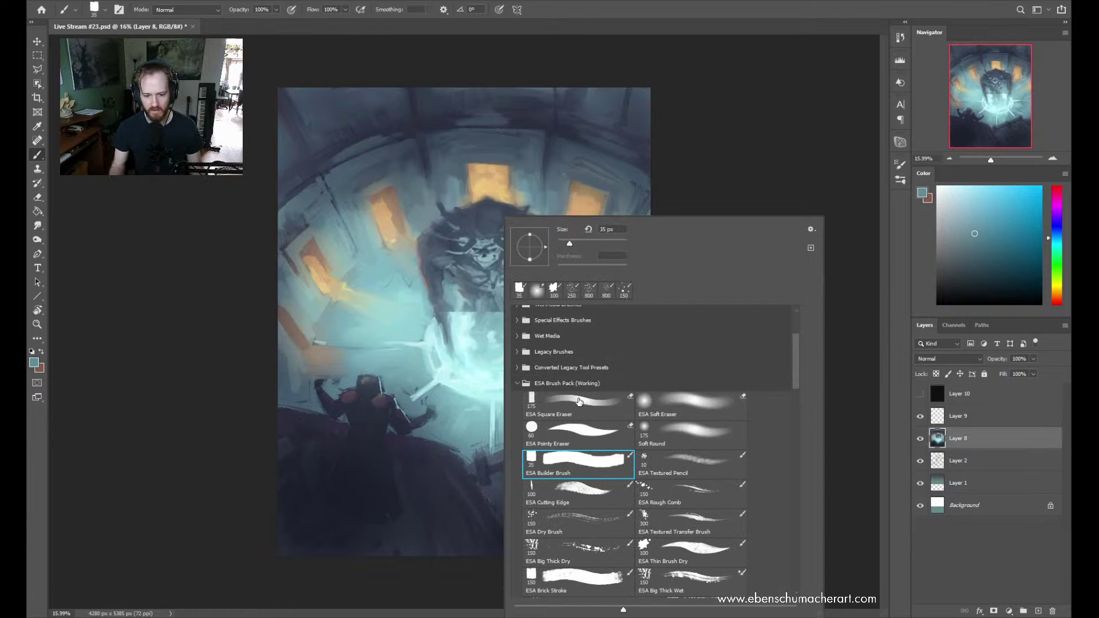
pyautogui.click(673, 536)
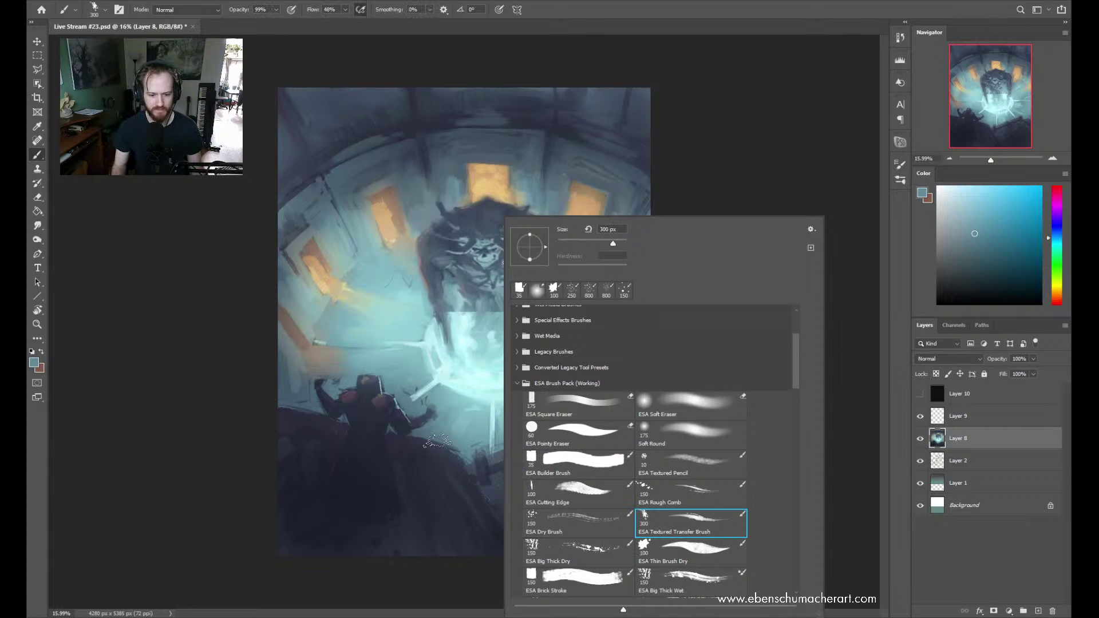
pyautogui.press('Return')
pyautogui.moveTo(481, 439); pyautogui.dragTo(484, 446)
pyautogui.hotkey('ctrl', 'shift', 'alt', 'e')
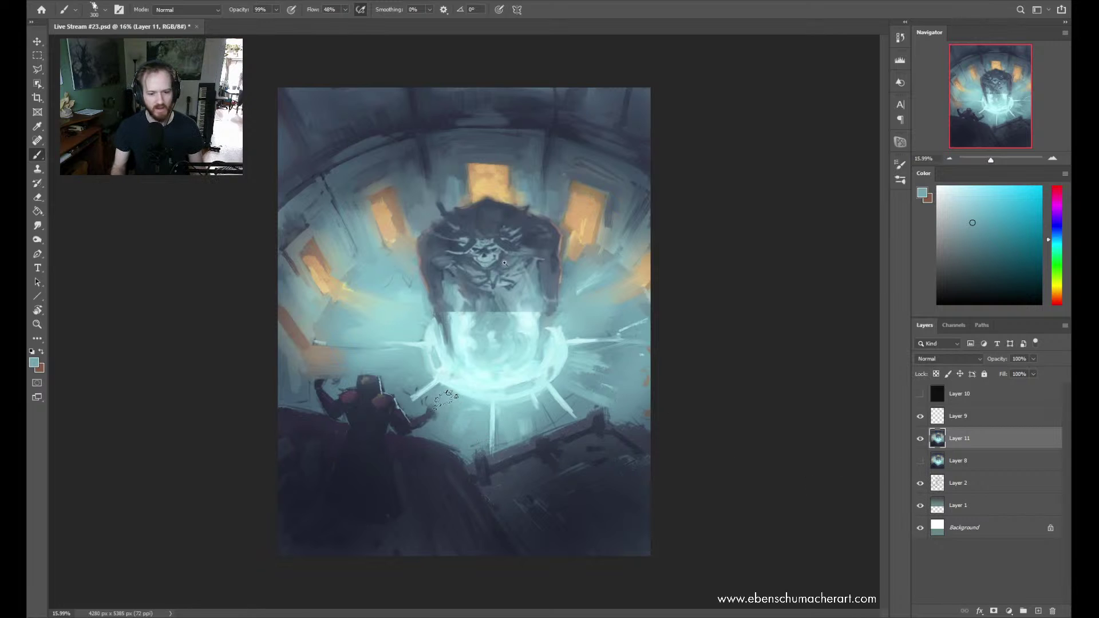
# Paint over the dark railing on the floor's lower right with teals sampled from the surrounding floor
pyautogui.keyDown('alt'); pyautogui.click(446, 421); pyautogui.keyUp('alt')
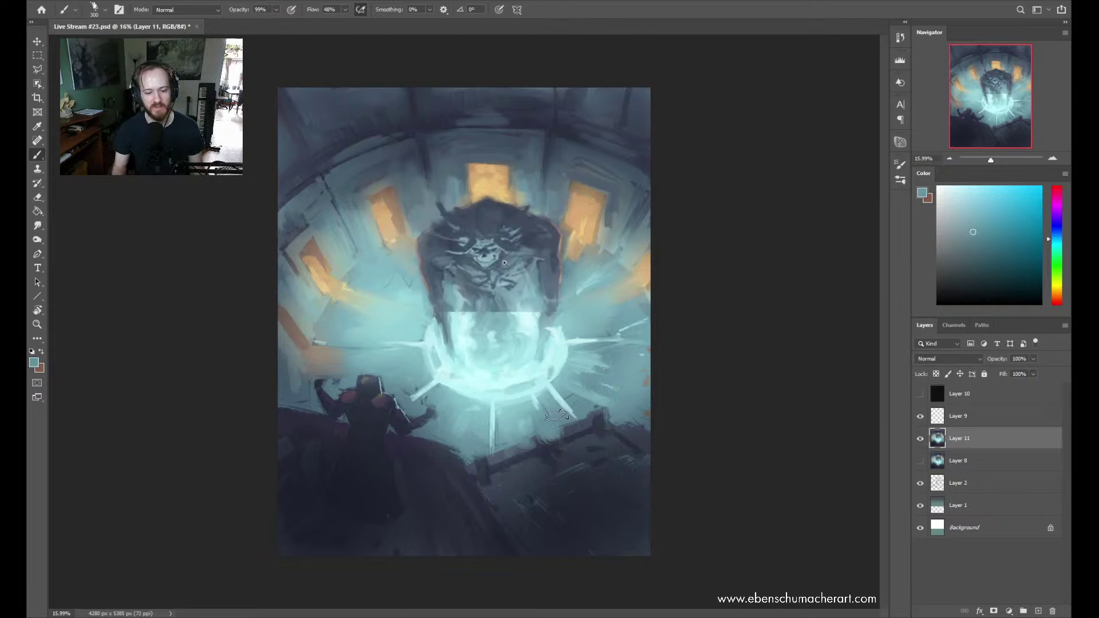
pyautogui.keyDown('alt'); pyautogui.click(581, 390); pyautogui.keyUp('alt')
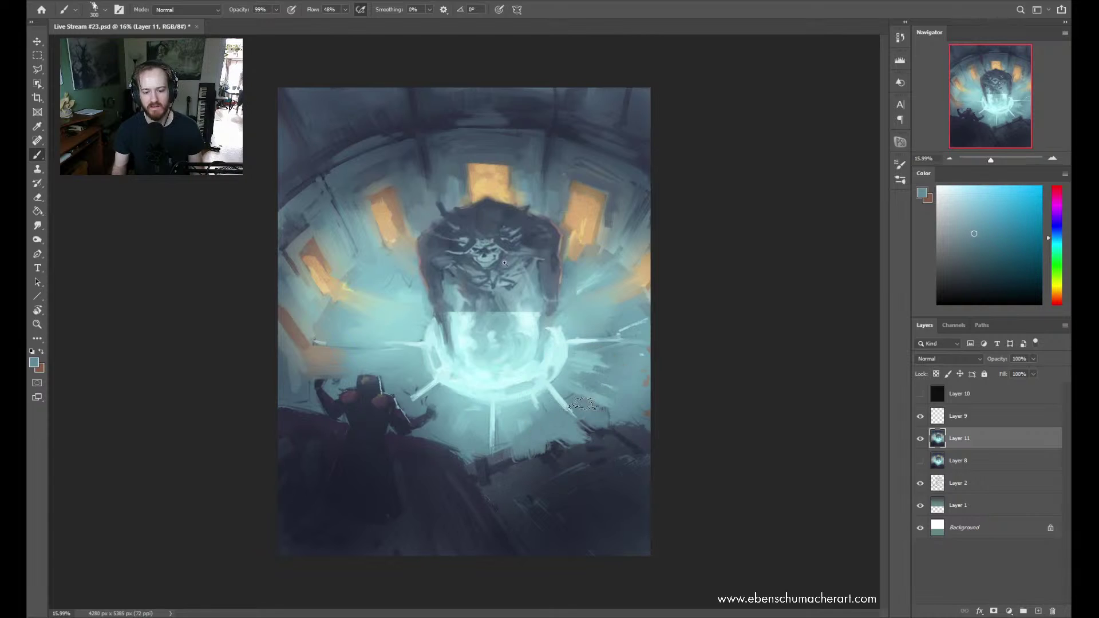
pyautogui.keyDown('alt'); pyautogui.click(567, 432); pyautogui.keyUp('alt')
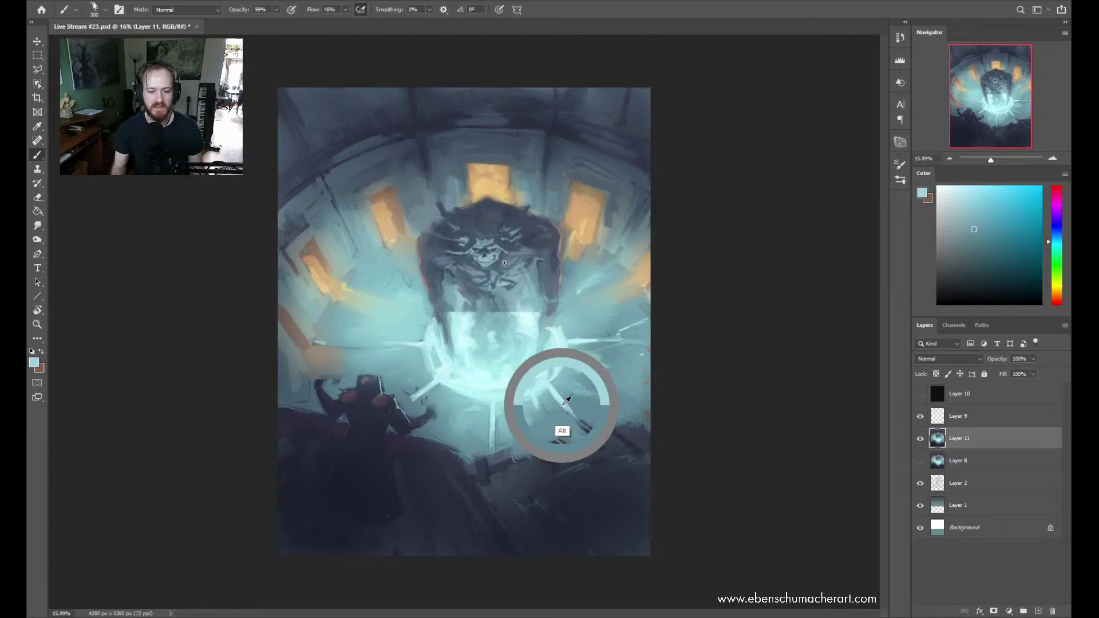
pyautogui.keyDown('alt'); pyautogui.click(598, 398); pyautogui.keyUp('alt')
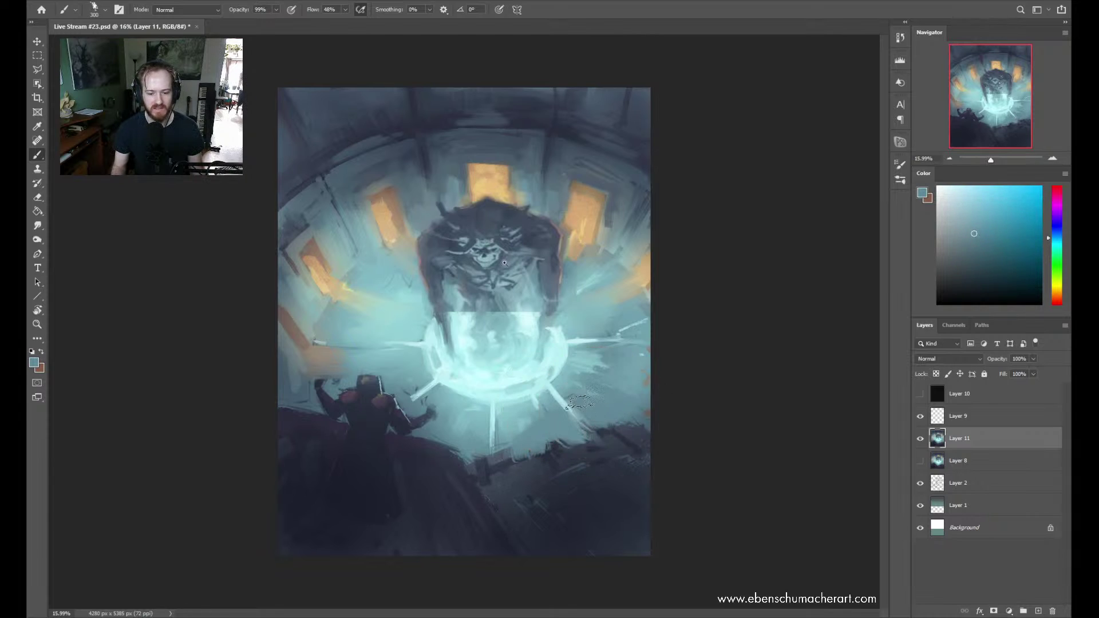
pyautogui.keyDown('alt'); pyautogui.click(522, 411); pyautogui.keyUp('alt')
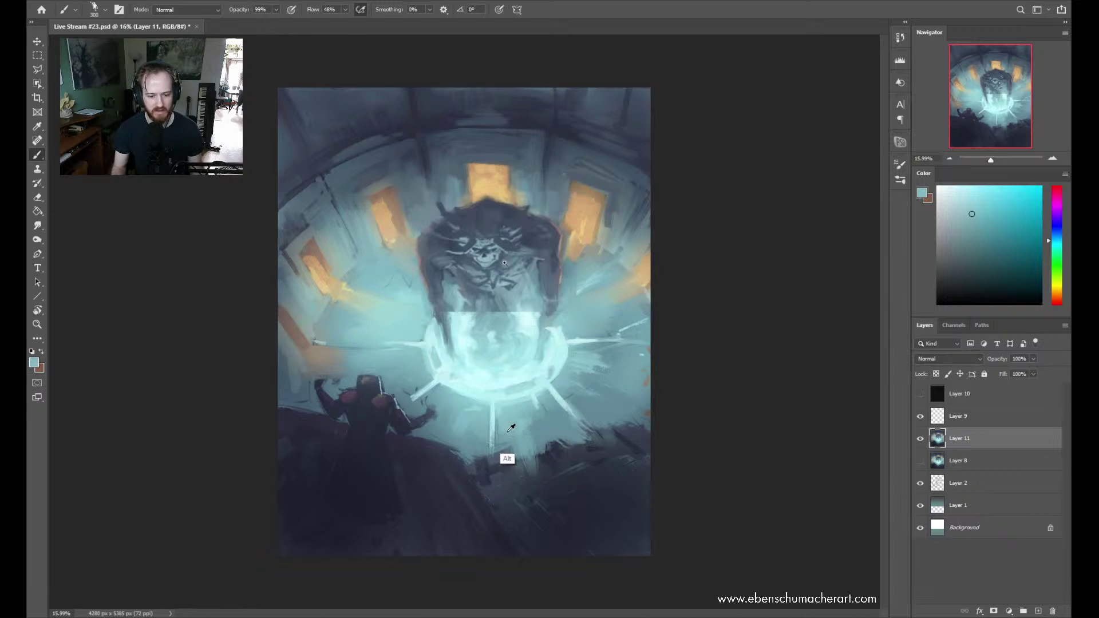
# Extend the glowing teal floor down over the remaining railing and dark foreground with broad strokes radiating from the ring
pyautogui.keyDown('alt'); pyautogui.click(504, 423); pyautogui.keyUp('alt')
pyautogui.keyDown('alt'); pyautogui.click(505, 438); pyautogui.keyUp('alt')
pyautogui.moveTo(506, 439)
pyautogui.mouseDown()
pyautogui.moveTo(529, 434)
pyautogui.moveTo(554, 423)
pyautogui.mouseUp()
pyautogui.keyDown('alt'); pyautogui.click(601, 442); pyautogui.keyUp('alt')
pyautogui.moveTo(598, 452)
pyautogui.mouseDown()
pyautogui.moveTo(584, 464)
pyautogui.moveTo(557, 428)
pyautogui.moveTo(635, 435)
pyautogui.moveTo(618, 464)
pyautogui.moveTo(516, 492)
pyautogui.moveTo(468, 450)
pyautogui.moveTo(474, 475)
pyautogui.moveTo(477, 452)
pyautogui.moveTo(458, 458)
pyautogui.moveTo(518, 429)
pyautogui.moveTo(515, 481)
pyautogui.mouseUp()
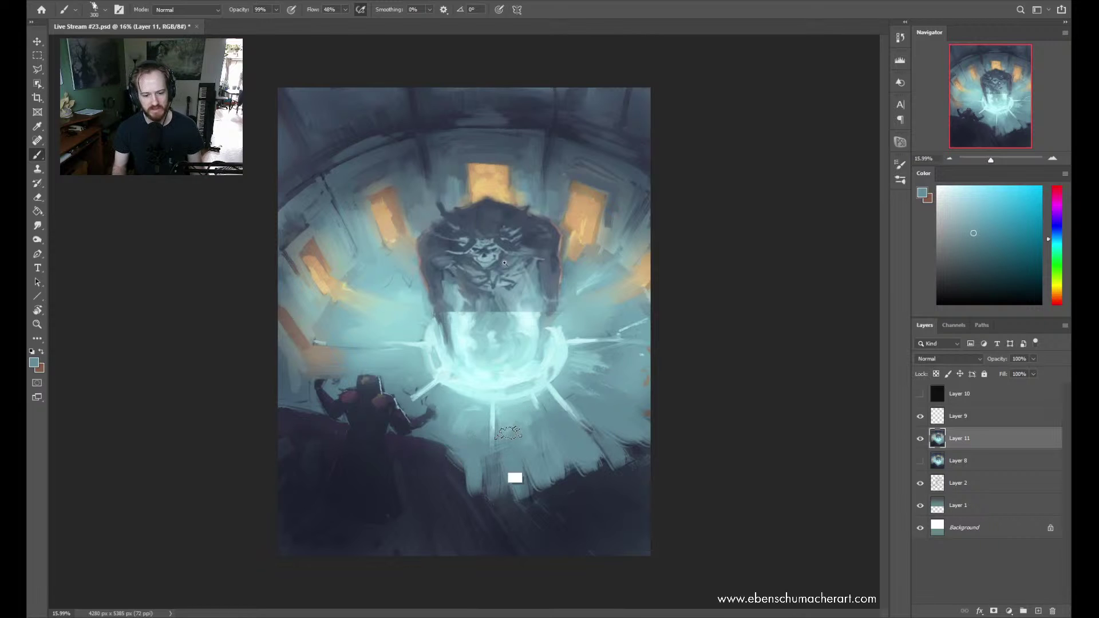
pyautogui.keyDown('alt'); pyautogui.click(503, 404); pyautogui.keyUp('alt')
pyautogui.moveTo(476, 417)
pyautogui.mouseDown()
pyautogui.moveTo(515, 452)
pyautogui.moveTo(530, 429)
pyautogui.mouseUp()
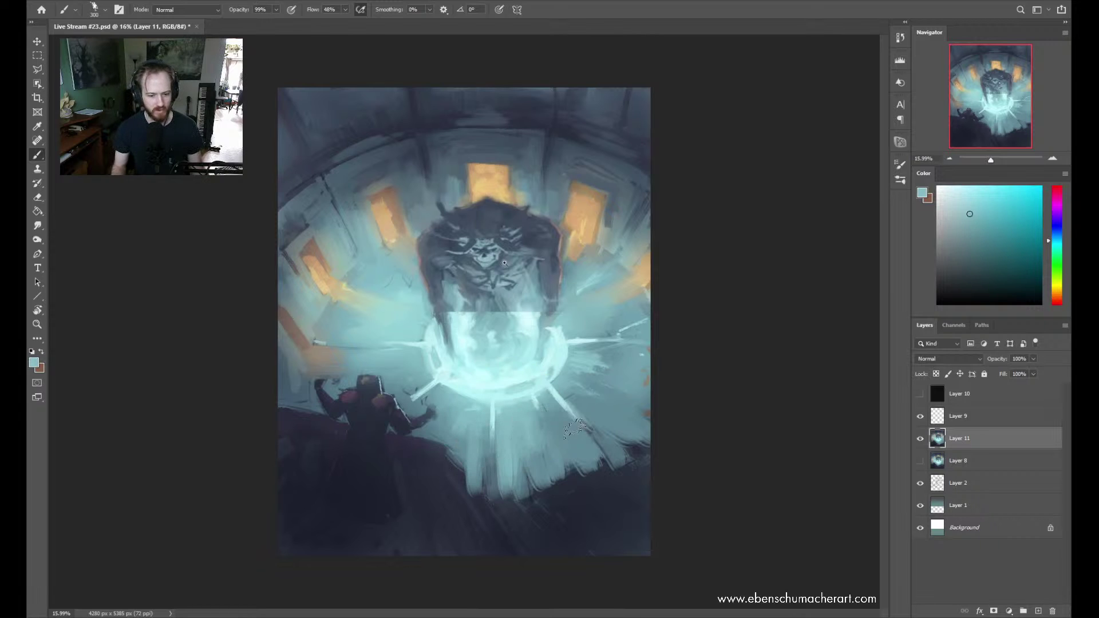
# Sample a lighter cyan, reduce the brush size, and paint bright streaks running down from the glowing ring
pyautogui.keyDown('alt'); pyautogui.click(486, 418); pyautogui.keyUp('alt')
pyautogui.press('[')
pyautogui.press('[')
pyautogui.press('[')
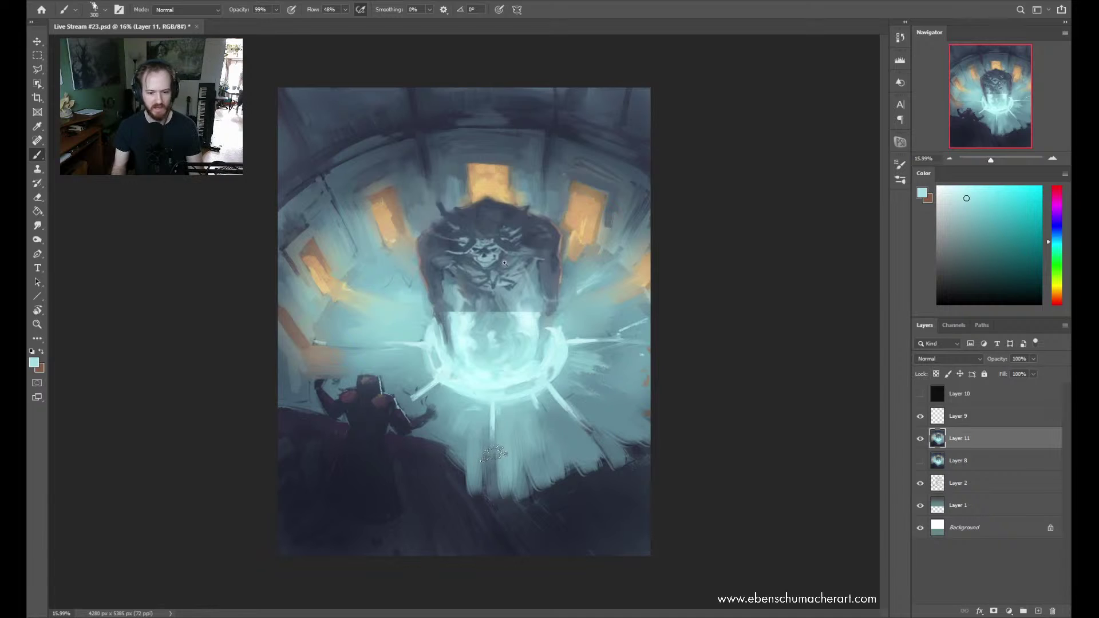
pyautogui.moveTo(492, 403); pyautogui.dragTo(486, 497)
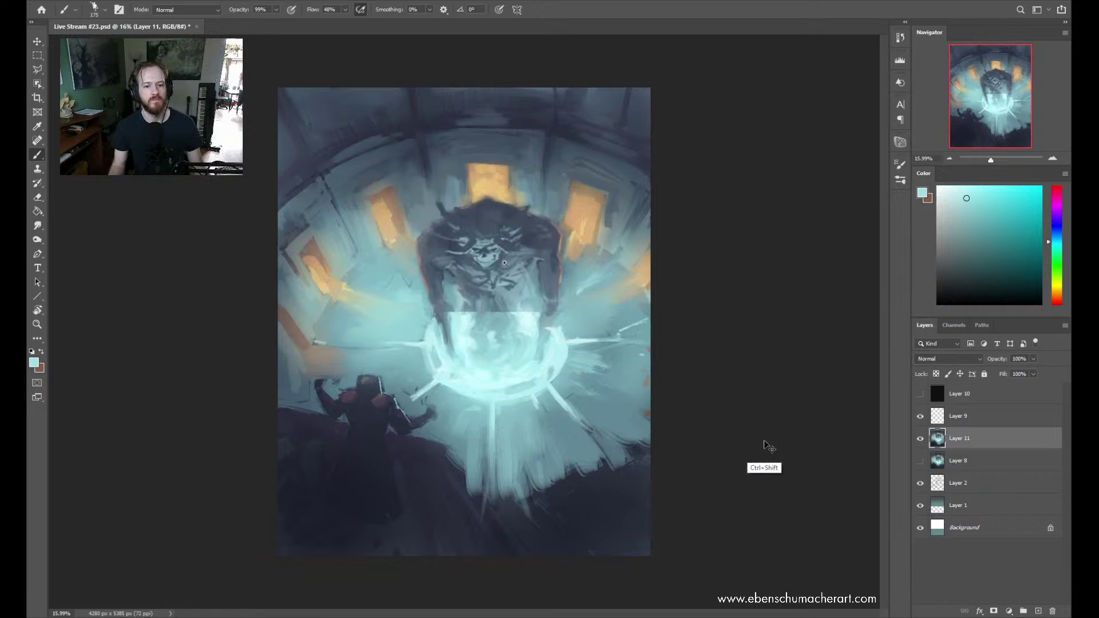
# Paint two long dark navy edges curving across the lower end of the extended floor
pyautogui.keyDown('alt'); pyautogui.click(574, 499); pyautogui.keyUp('alt')
pyautogui.keyDown('shift'); pyautogui.click(491, 497); pyautogui.keyUp('shift')
pyautogui.keyDown('shift'); pyautogui.click(477, 477); pyautogui.keyUp('shift')
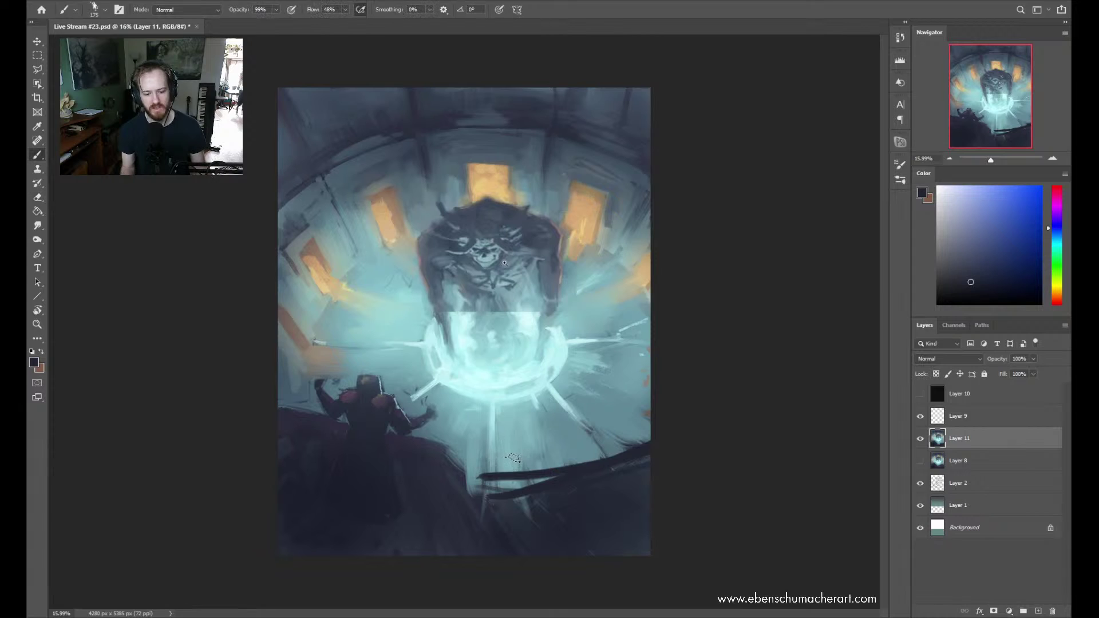
# Paint a light teal band over the dark edges to shape the floor's rim, and blend it with sampled floor colours
pyautogui.keyDown('alt'); pyautogui.click(504, 467); pyautogui.keyUp('alt')
pyautogui.keyDown('shift'); pyautogui.click(502, 469); pyautogui.keyUp('shift')
pyautogui.moveTo(501, 470); pyautogui.dragTo(572, 480)
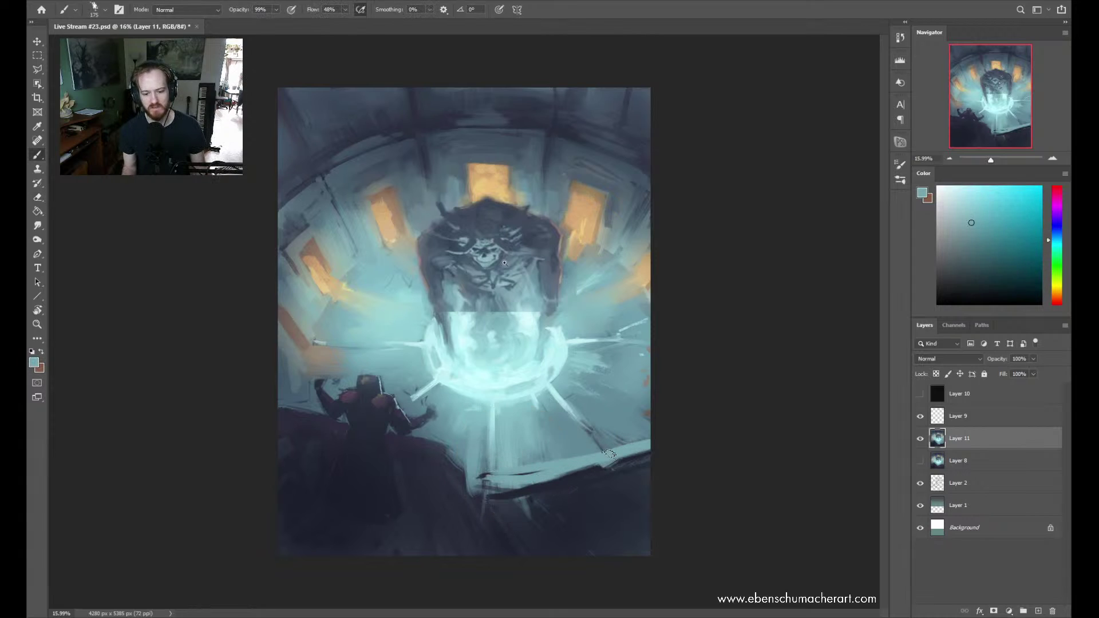
pyautogui.keyDown('alt'); pyautogui.click(624, 430); pyautogui.keyUp('alt')
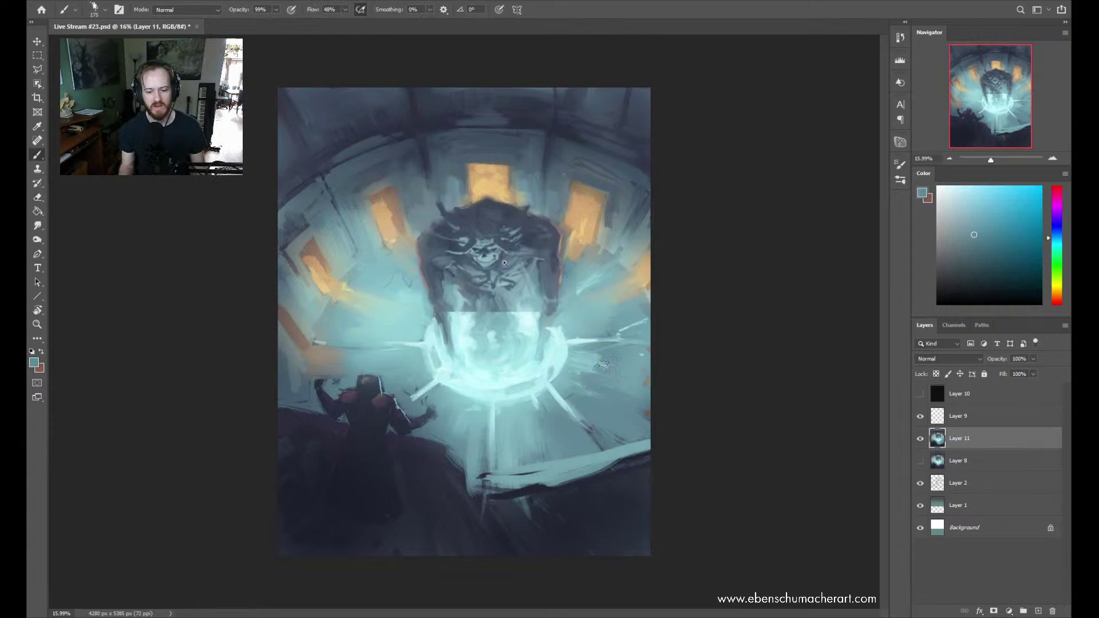
pyautogui.rightClick(610, 386)
pyautogui.click(530, 449)
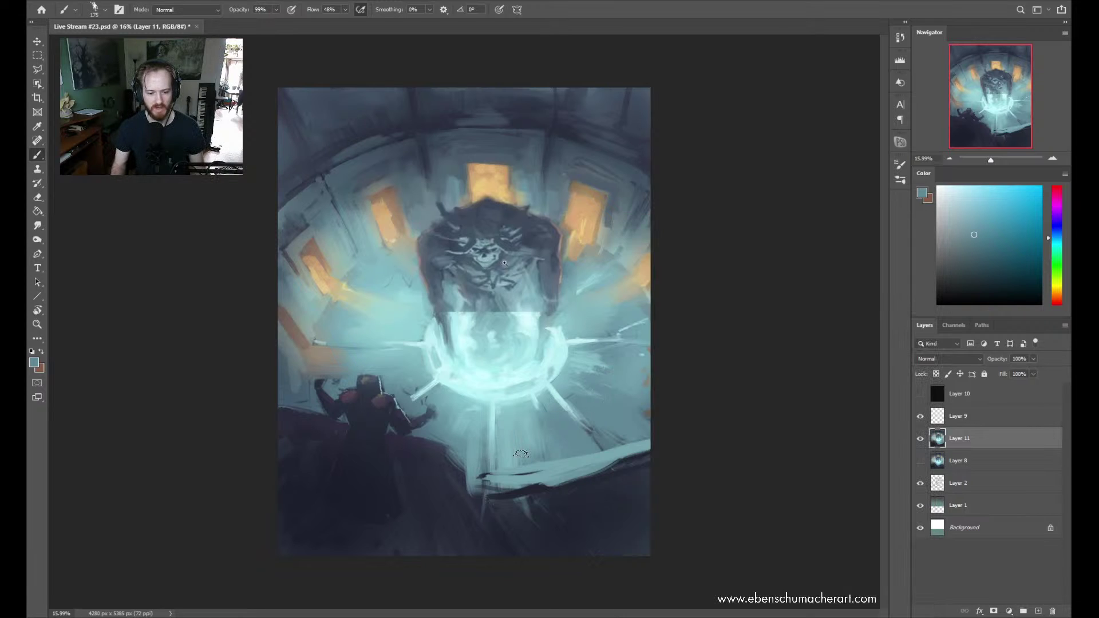
# Resize the image to 3000 pixels wide with its proportions kept
pyautogui.hotkey('ctrl', 'alt', 'i')
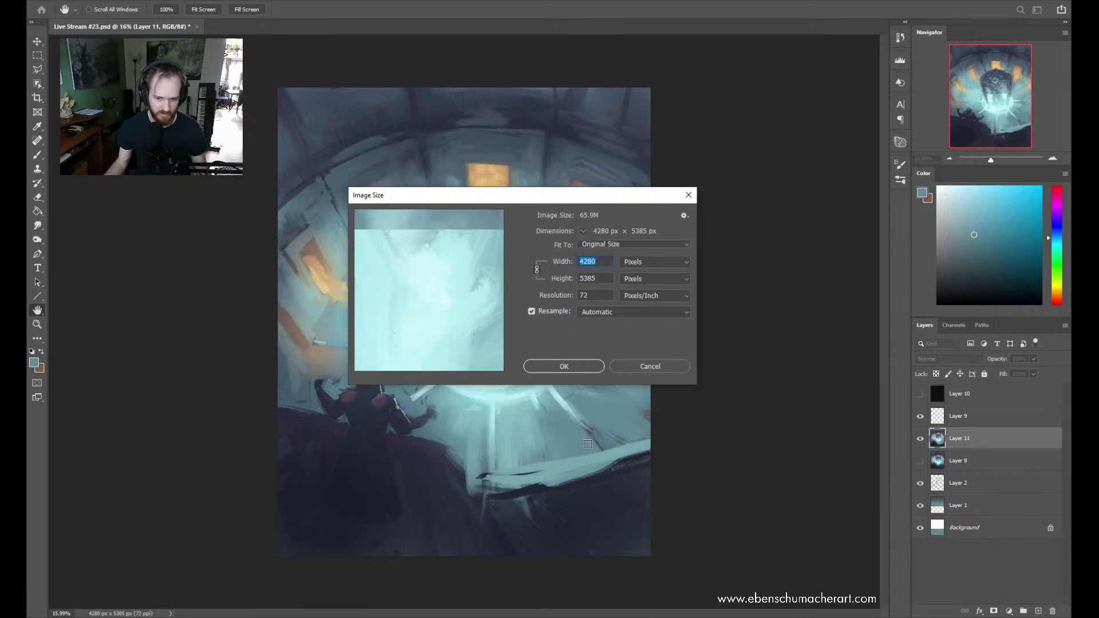
pyautogui.write('3')
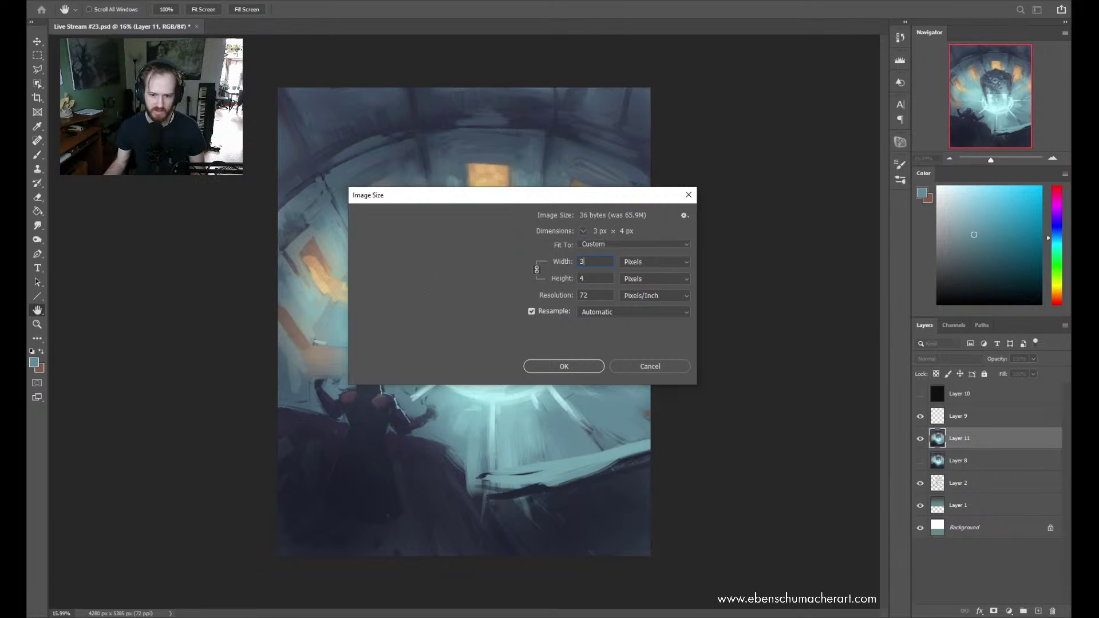
pyautogui.write('500')
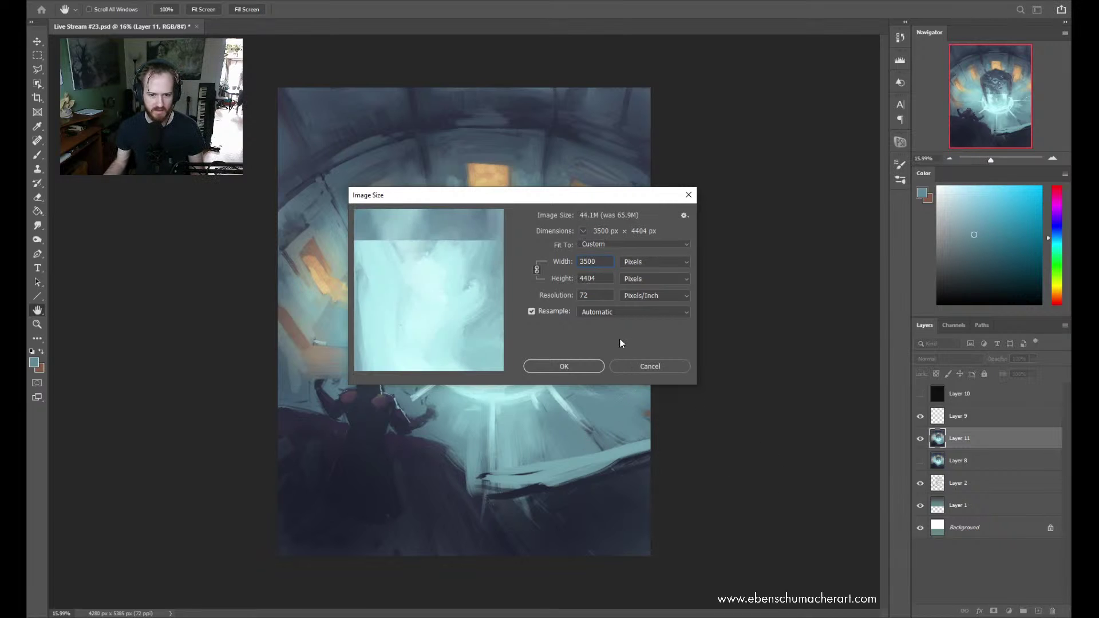
pyautogui.press('BackSpace')
pyautogui.press('BackSpace')
pyautogui.press('BackSpace')
pyautogui.write('000')
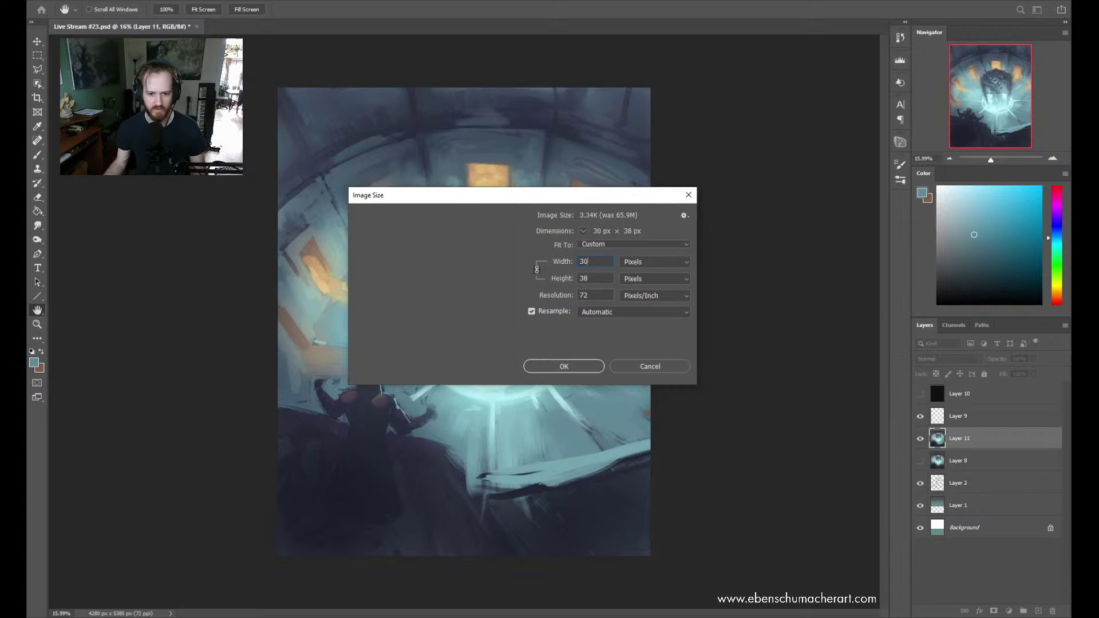
pyautogui.click(585, 366)
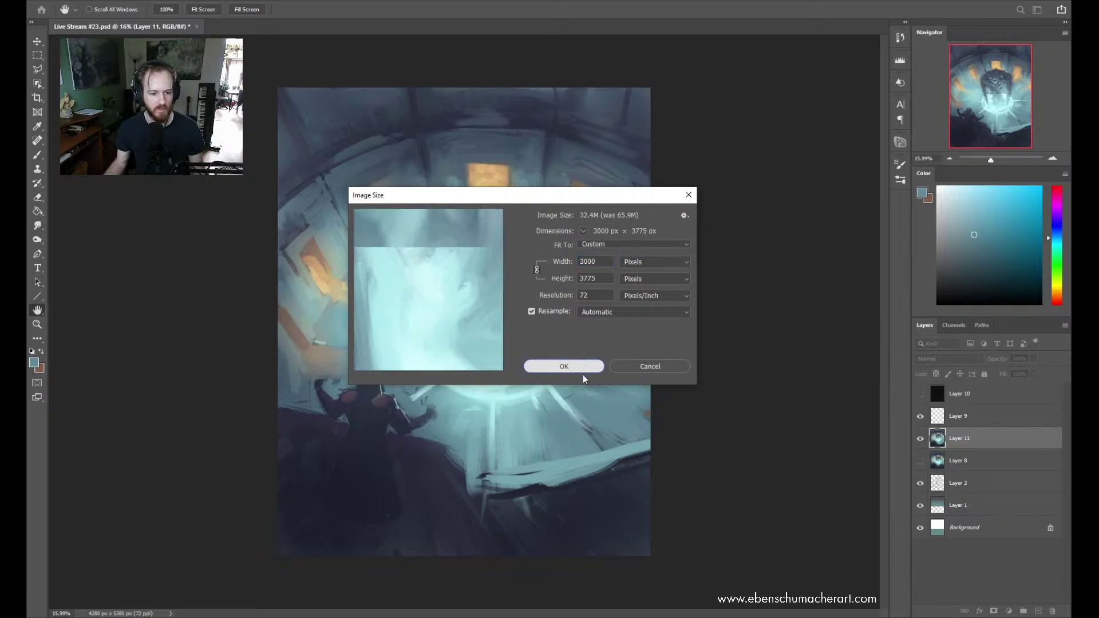
# Paint floor teal over the dark diagonal line below the glowing ring and the nearby stretch of the floor's pale rim
pyautogui.press('b')
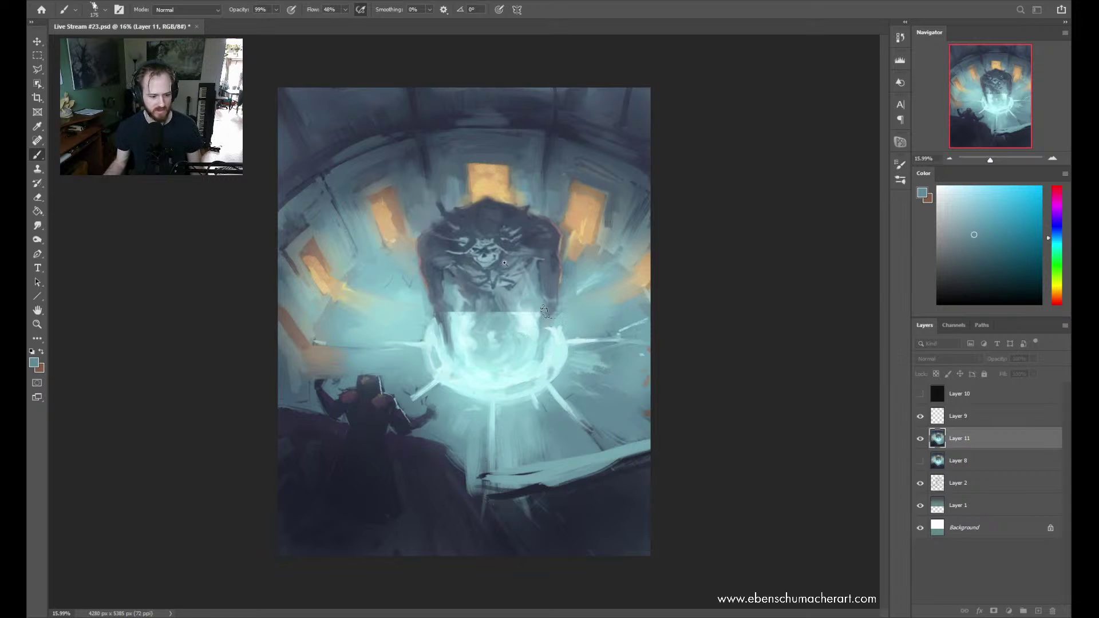
pyautogui.press('z')
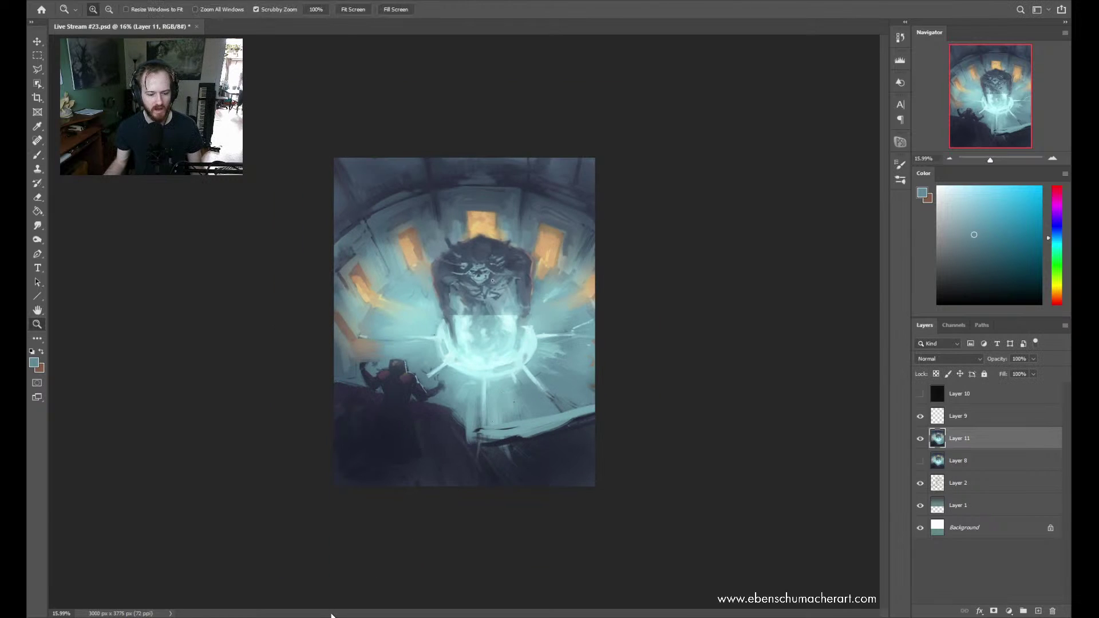
pyautogui.moveTo(493, 385); pyautogui.dragTo(672, 509)
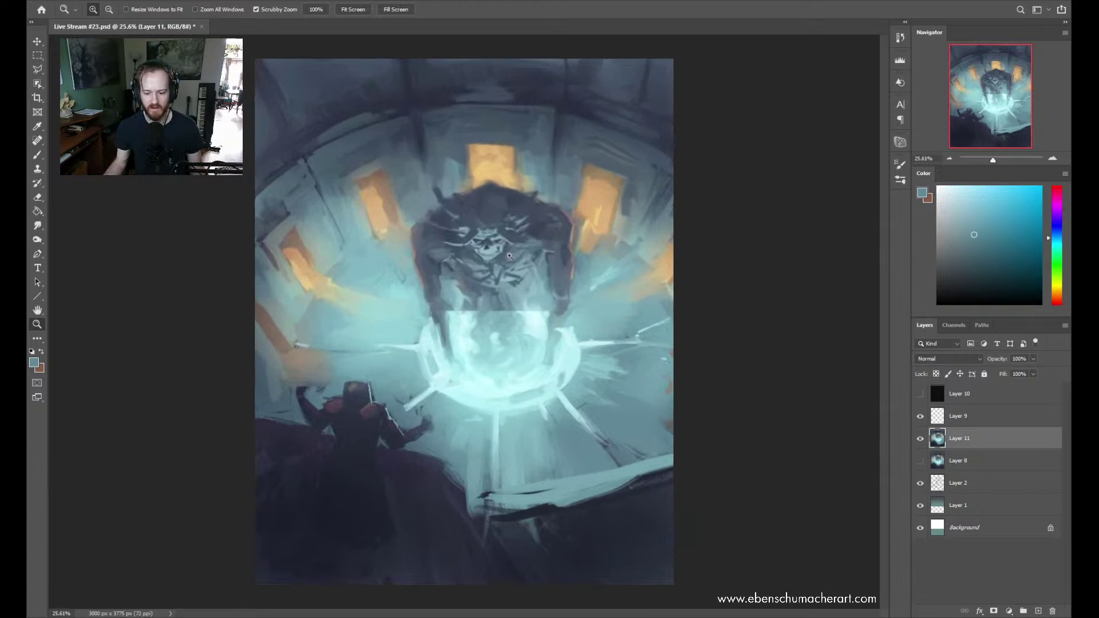
pyautogui.press('b')
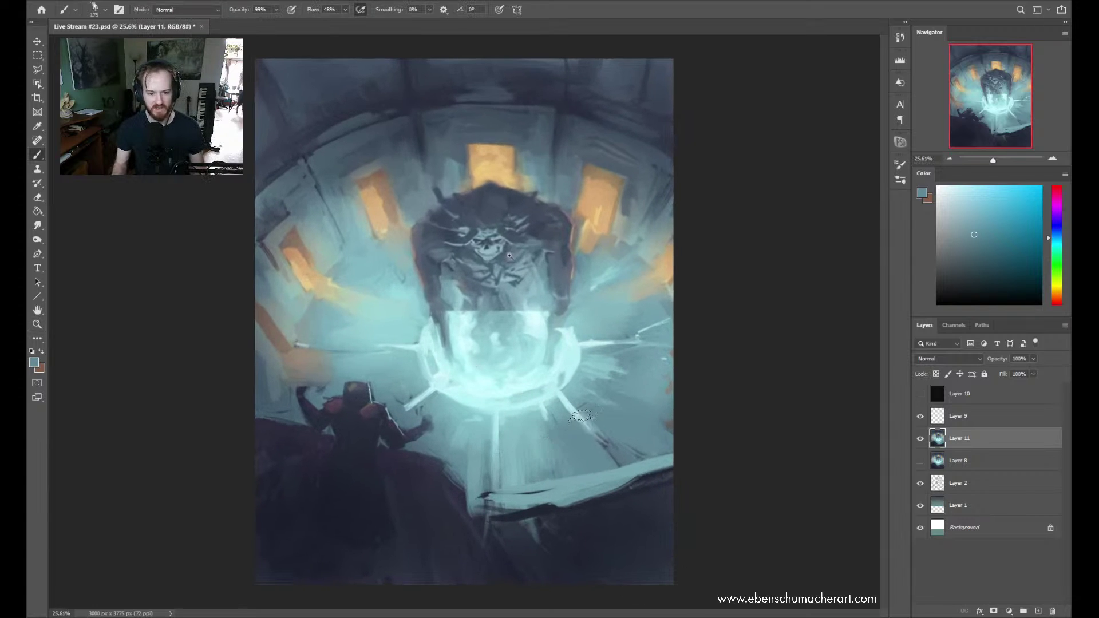
pyautogui.keyDown('alt'); pyautogui.rightClick(589, 462); pyautogui.keyUp('alt')
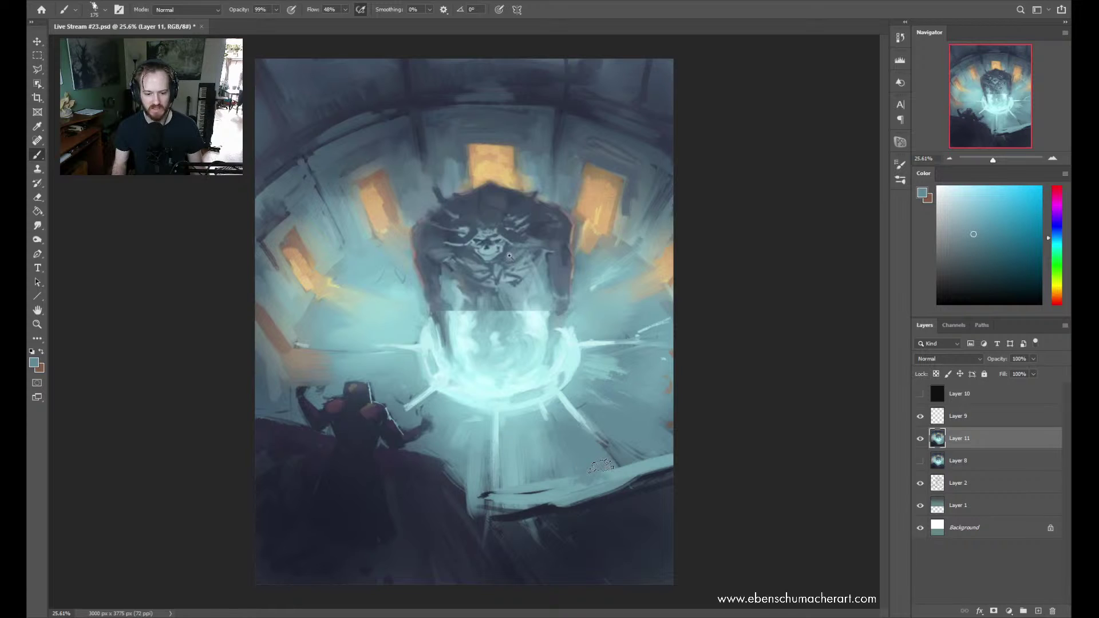
pyautogui.keyDown('alt'); pyautogui.rightClick(609, 444); pyautogui.keyUp('alt')
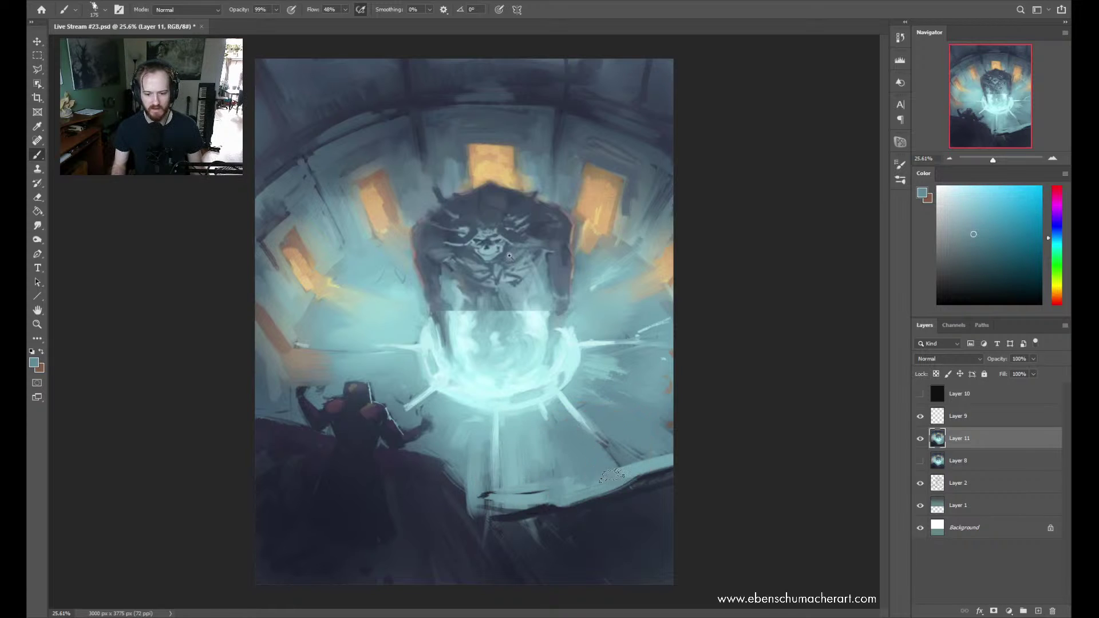
pyautogui.keyDown('alt'); pyautogui.rightClick(610, 426); pyautogui.keyUp('alt')
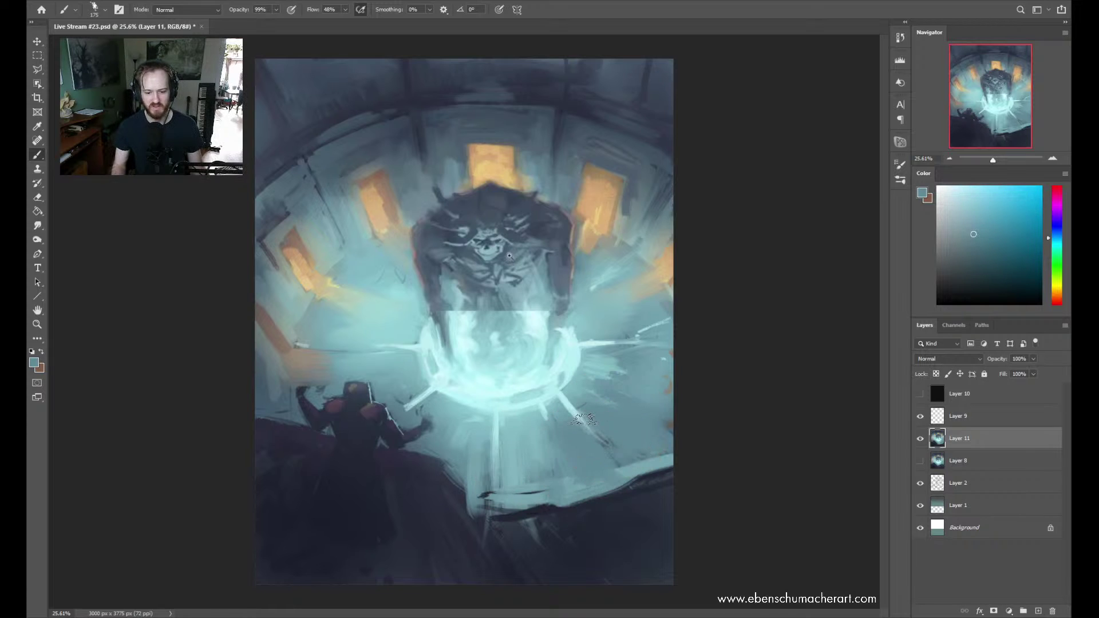
# Repaint the bright cyan ray running diagonally from the ring's lower right, trimming its sides with sampled floor teal
pyautogui.keyDown('alt'); pyautogui.click(556, 390); pyautogui.keyUp('alt')
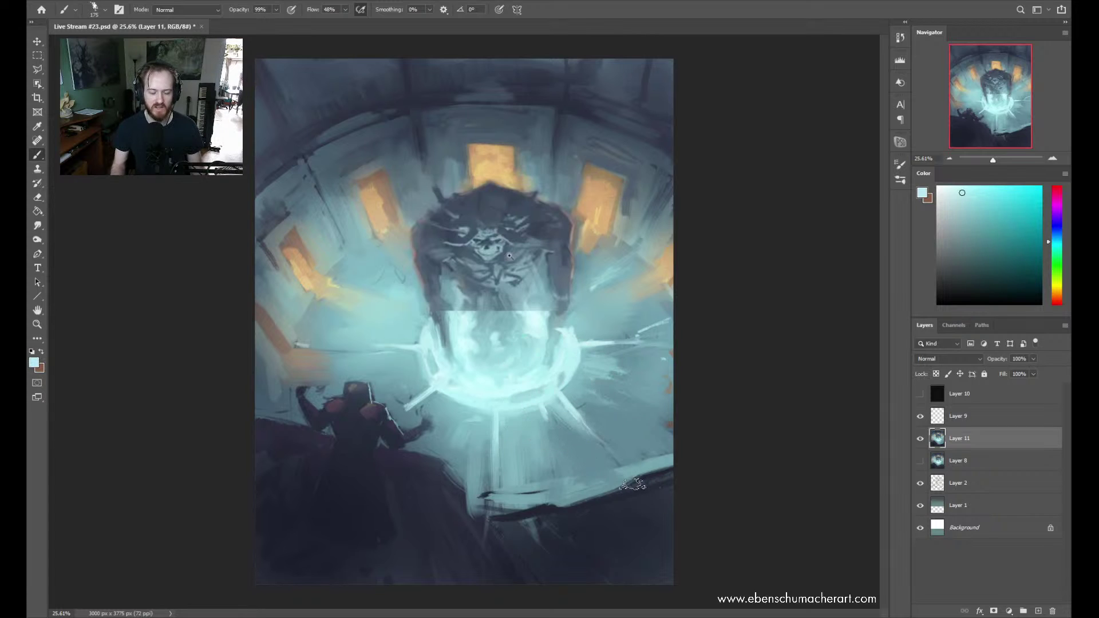
pyautogui.keyDown('alt'); pyautogui.click(577, 449); pyautogui.keyUp('alt')
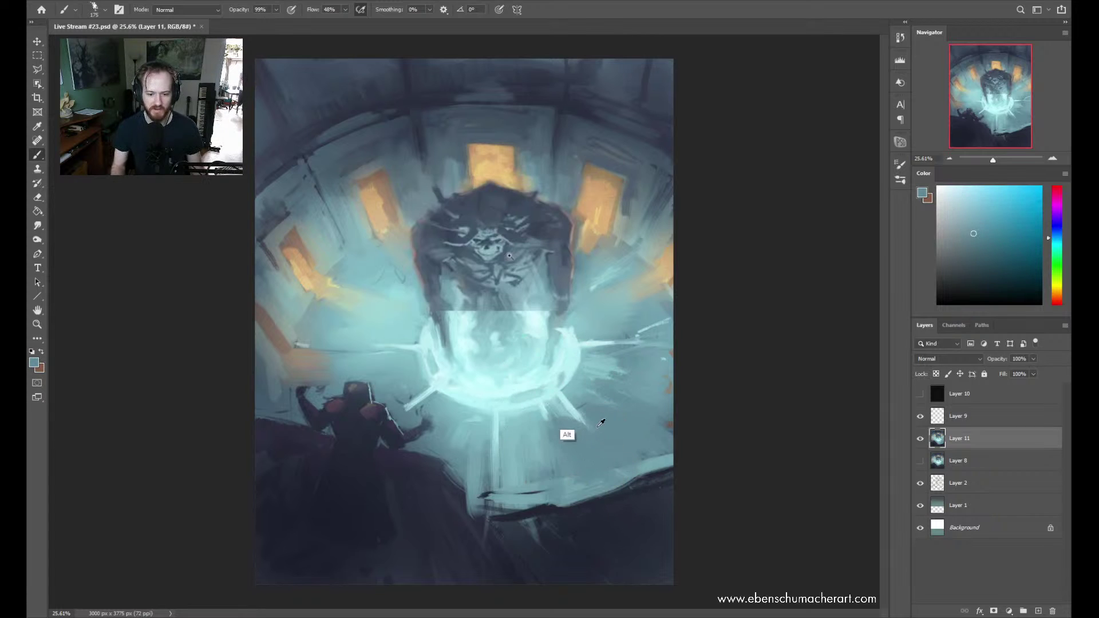
pyautogui.keyDown('alt'); pyautogui.click(562, 399); pyautogui.keyUp('alt')
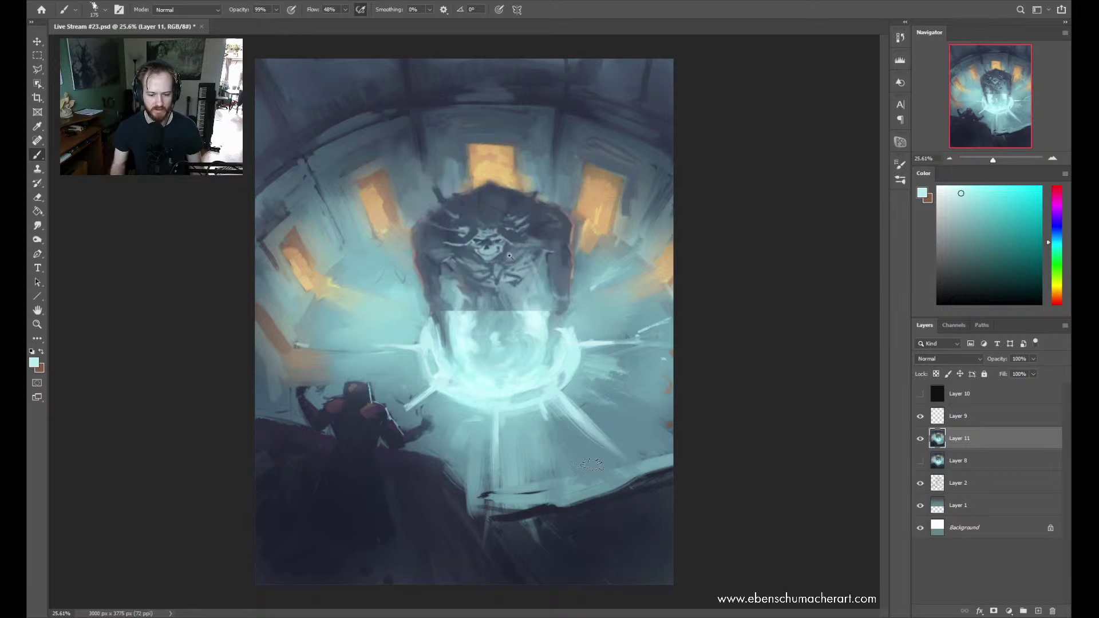
pyautogui.keyDown('alt'); pyautogui.click(566, 428); pyautogui.keyUp('alt')
pyautogui.moveTo(567, 428); pyautogui.dragTo(589, 422)
# Cover the pale rim with sampled floor teal and round off the floor's lower-right edge with sampled dark navy
pyautogui.keyDown('alt'); pyautogui.click(643, 441); pyautogui.keyUp('alt')
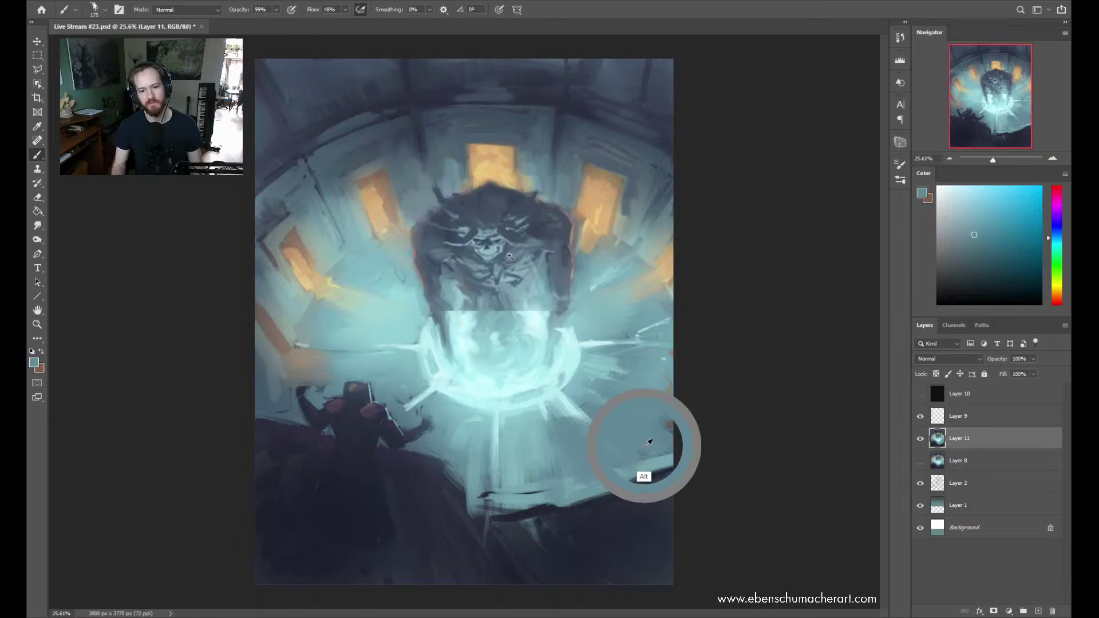
pyautogui.moveTo(668, 464); pyautogui.dragTo(595, 494)
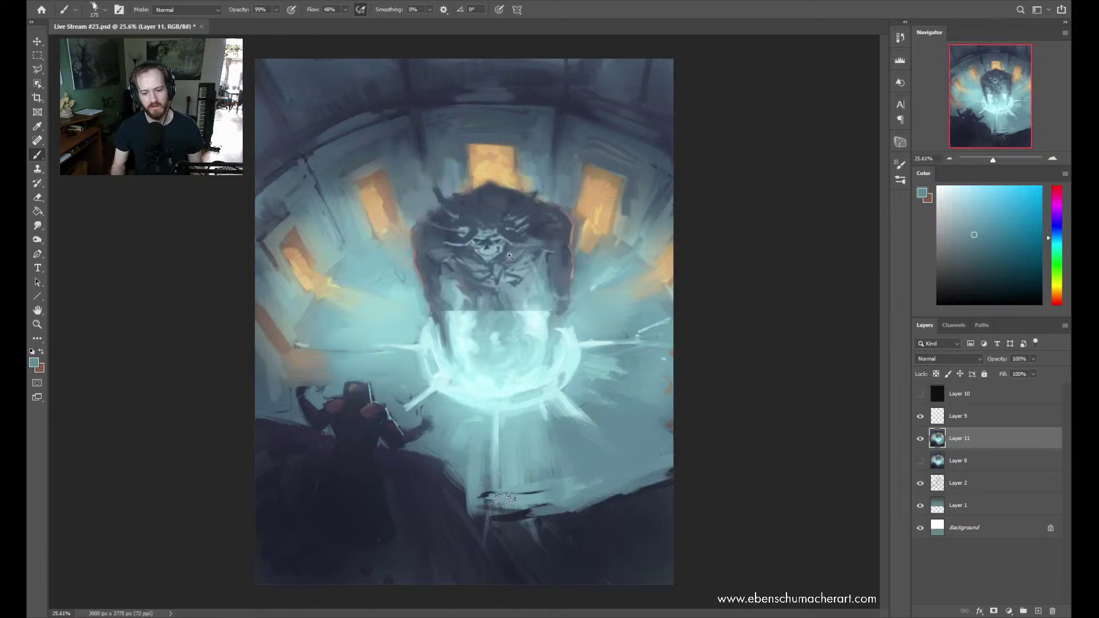
pyautogui.keyDown('alt'); pyautogui.click(607, 514); pyautogui.keyUp('alt')
pyautogui.moveTo(667, 452); pyautogui.dragTo(604, 508)
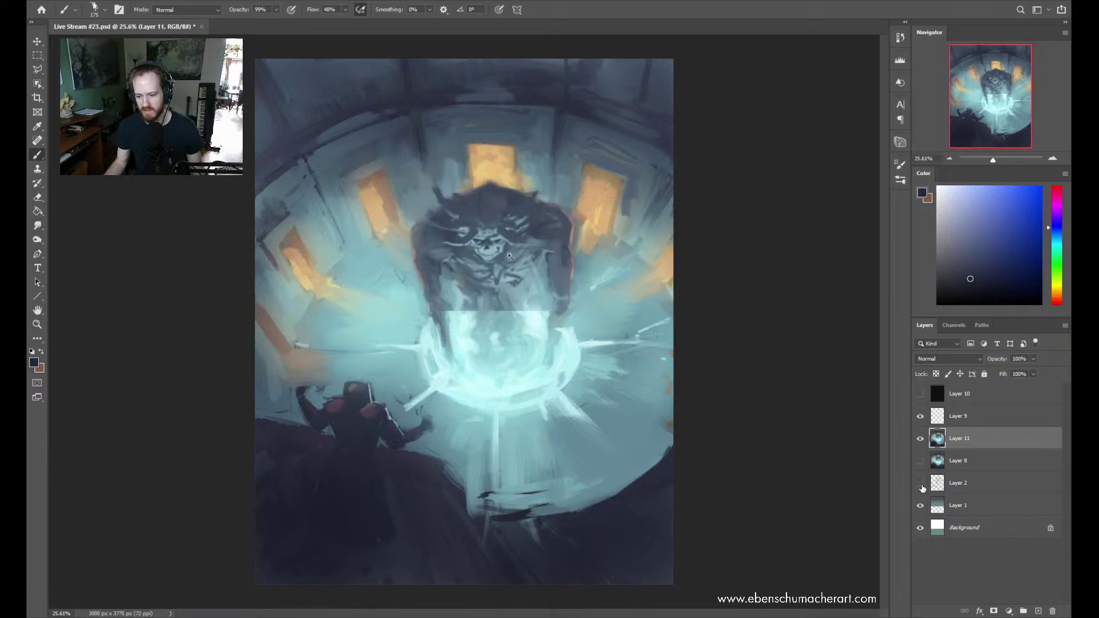
# Move the sketch on Layer 2 above Layer 9, and hide Layer 9 and Layer 11 to isolate the line drawing
pyautogui.moveTo(944, 484); pyautogui.dragTo(951, 409)
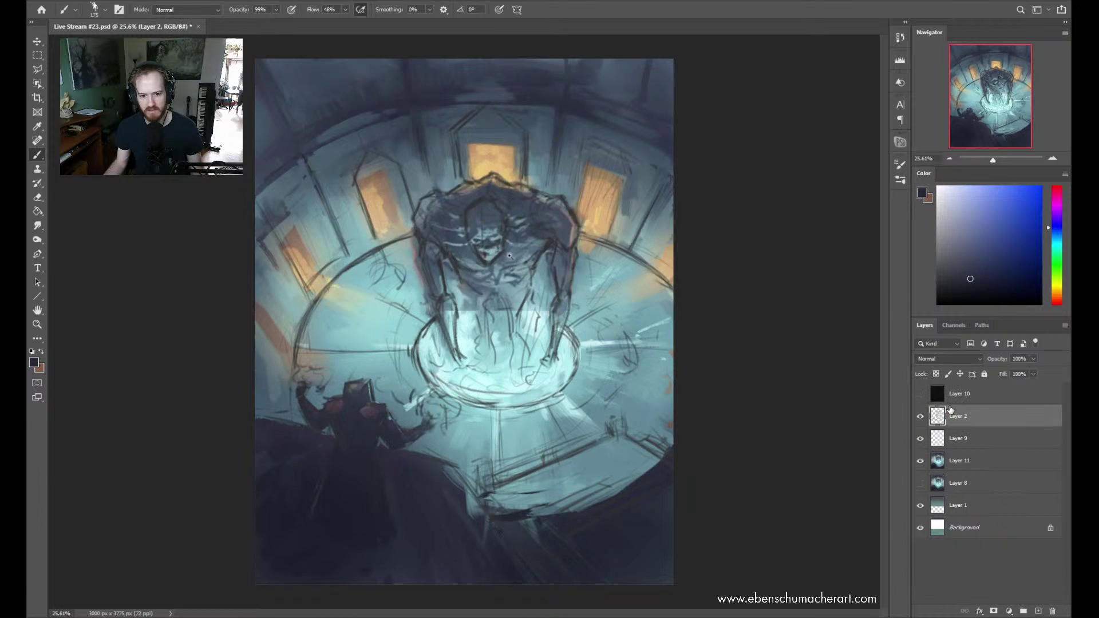
pyautogui.click(920, 464)
pyautogui.press('z')
pyautogui.moveTo(579, 398)
pyautogui.mouseDown()
pyautogui.moveTo(564, 398)
pyautogui.moveTo(576, 400)
pyautogui.mouseUp()
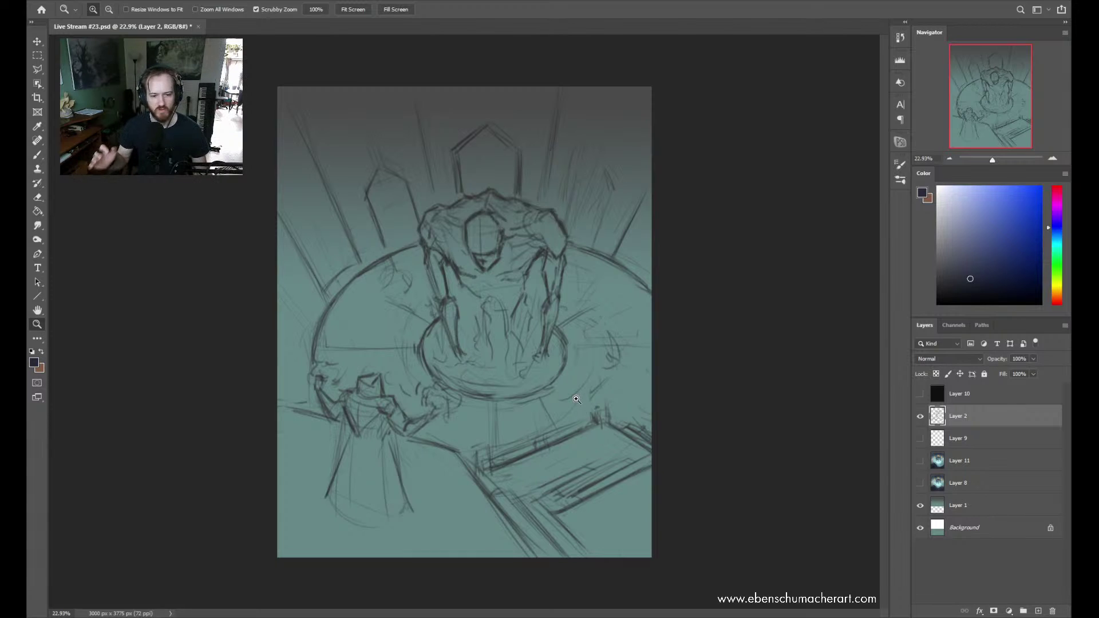
# Compare the perspective of the Layer 2 sketch with the Layer 11 painting by showing each alone and both overlaid
pyautogui.click(920, 421)
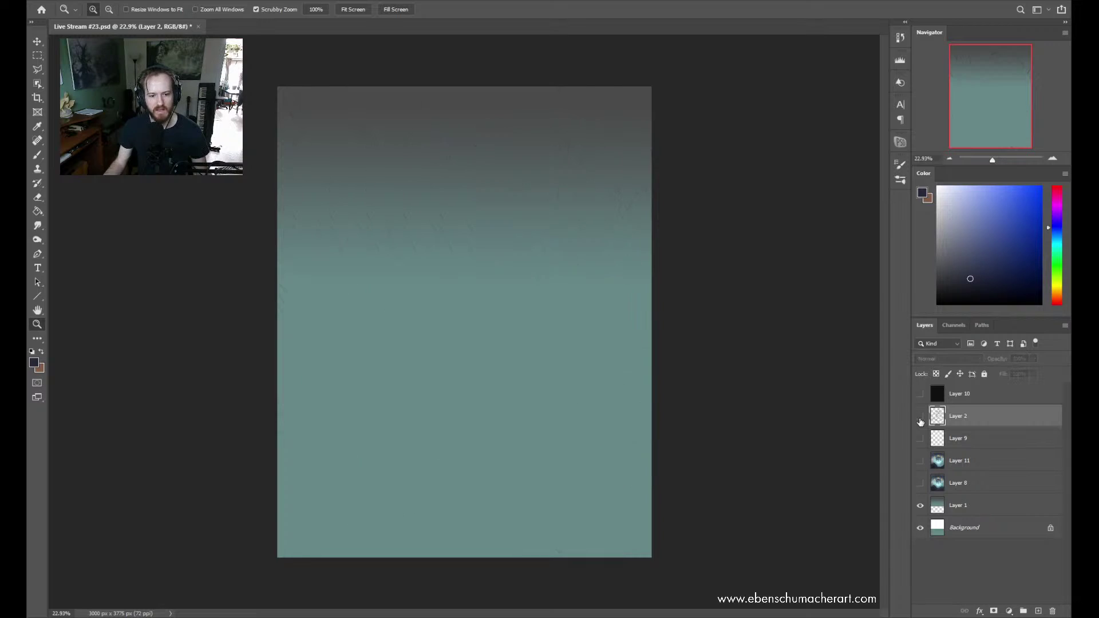
pyautogui.click(921, 462)
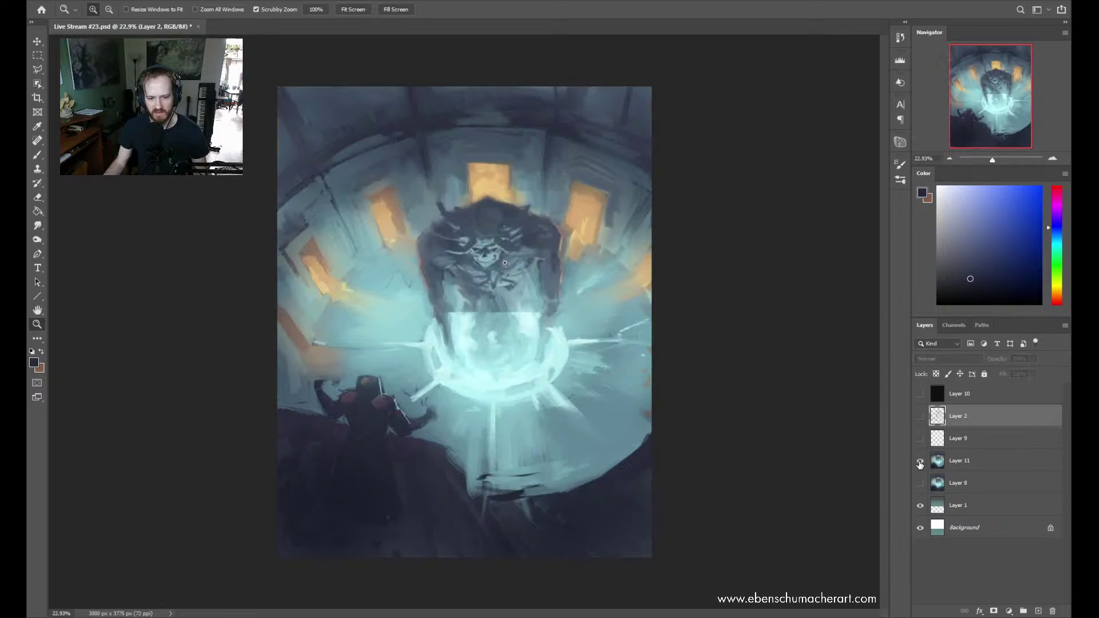
pyautogui.click(920, 461)
pyautogui.click(920, 418)
pyautogui.click(920, 461)
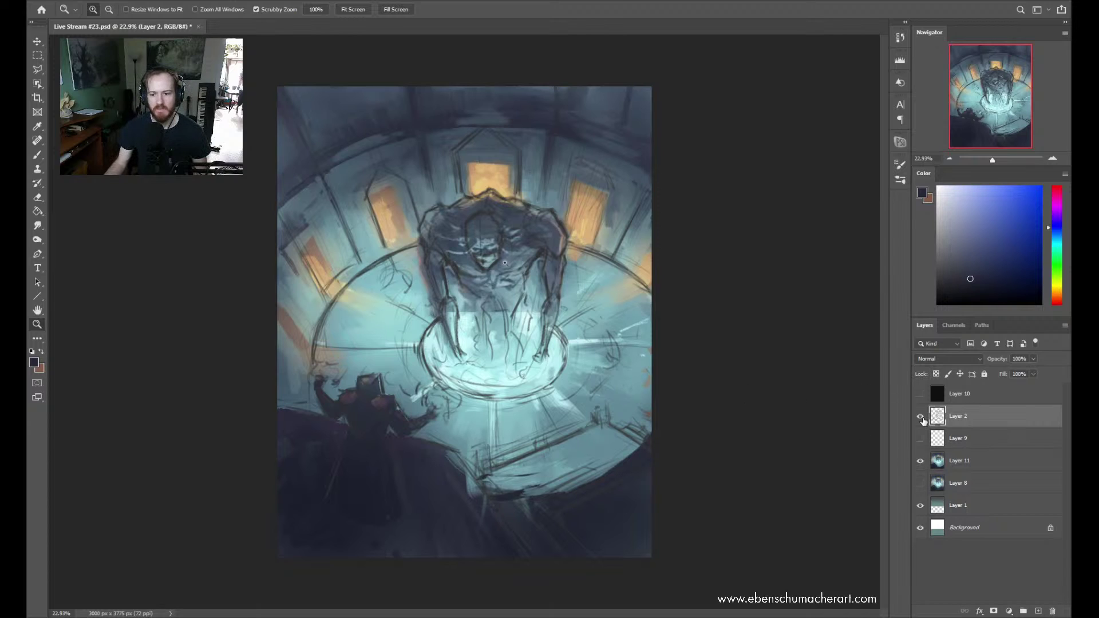
pyautogui.click(922, 419)
pyautogui.click(921, 419)
pyautogui.click(921, 465)
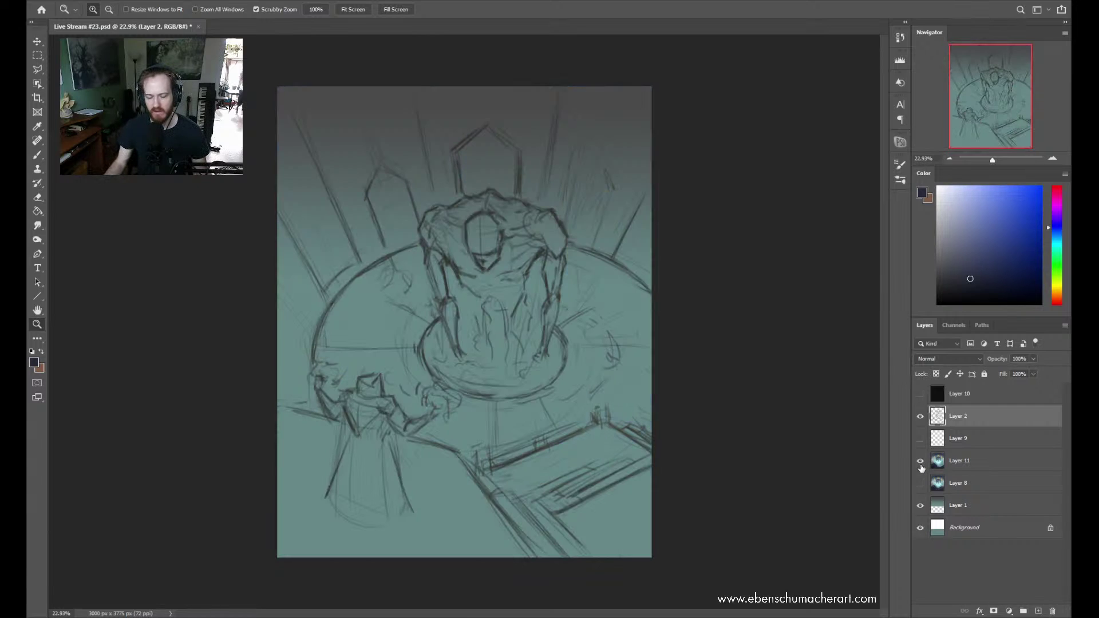
pyautogui.click(921, 465)
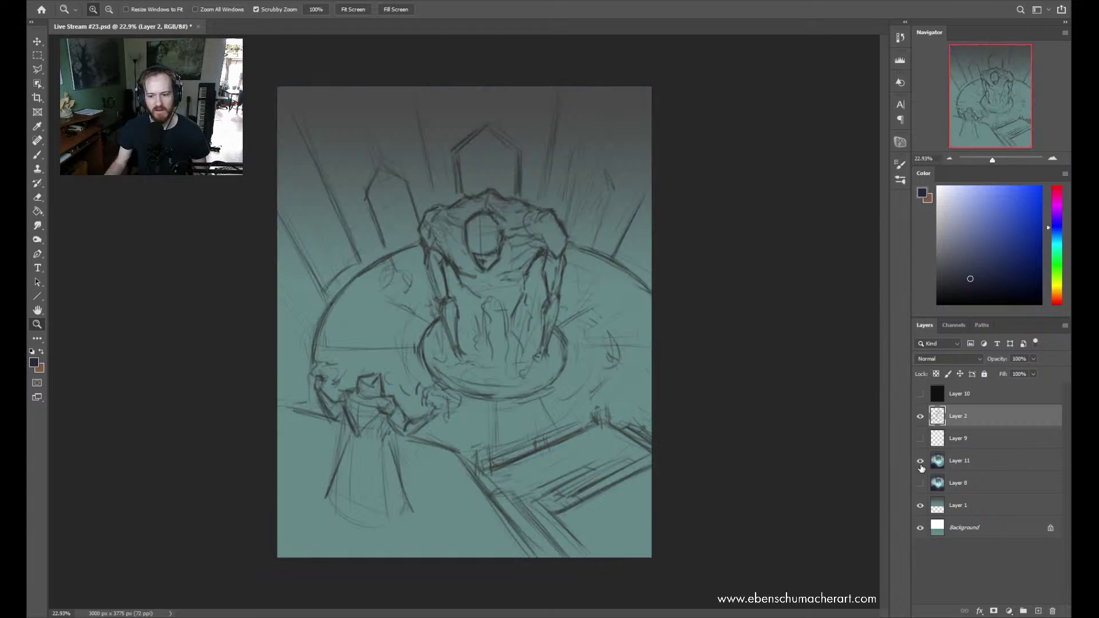
pyautogui.click(921, 416)
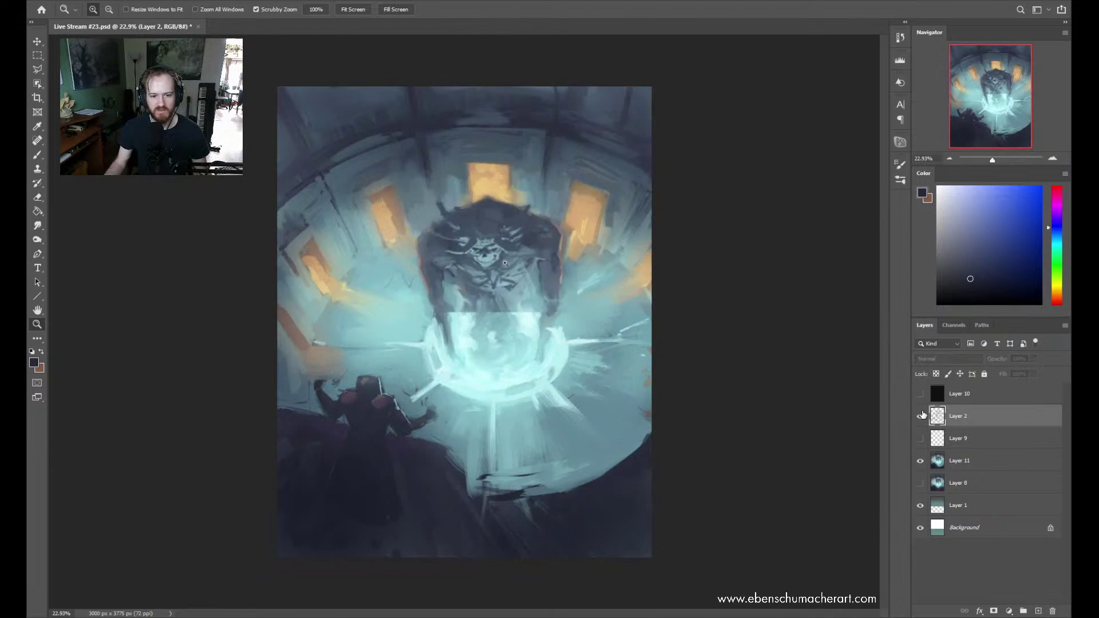
pyautogui.click(921, 416)
pyautogui.click(921, 461)
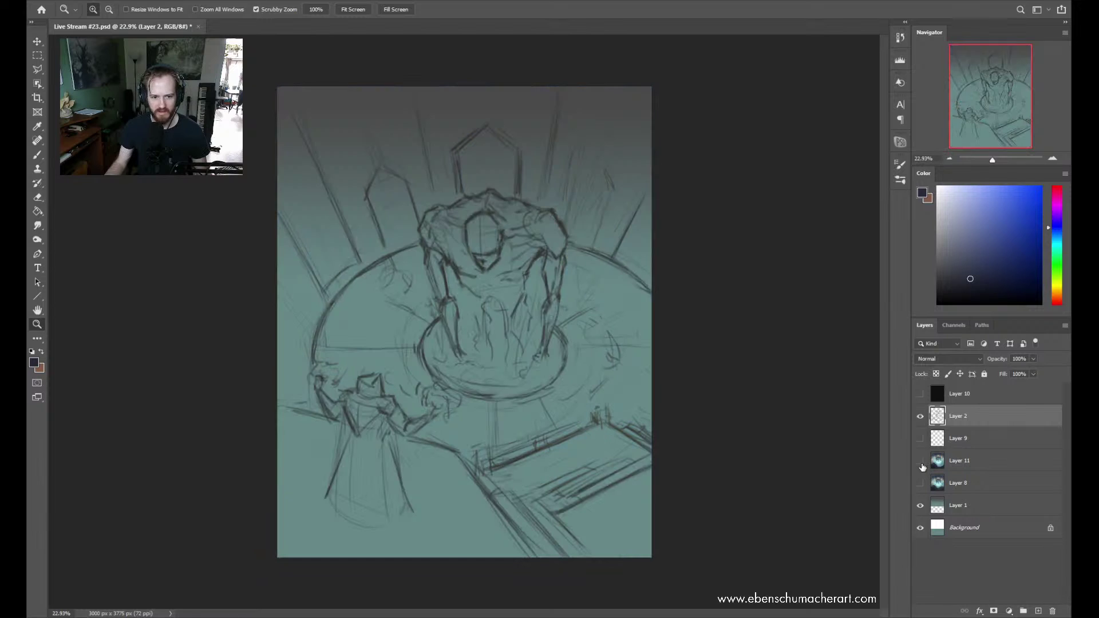
pyautogui.click(921, 463)
pyautogui.click(921, 415)
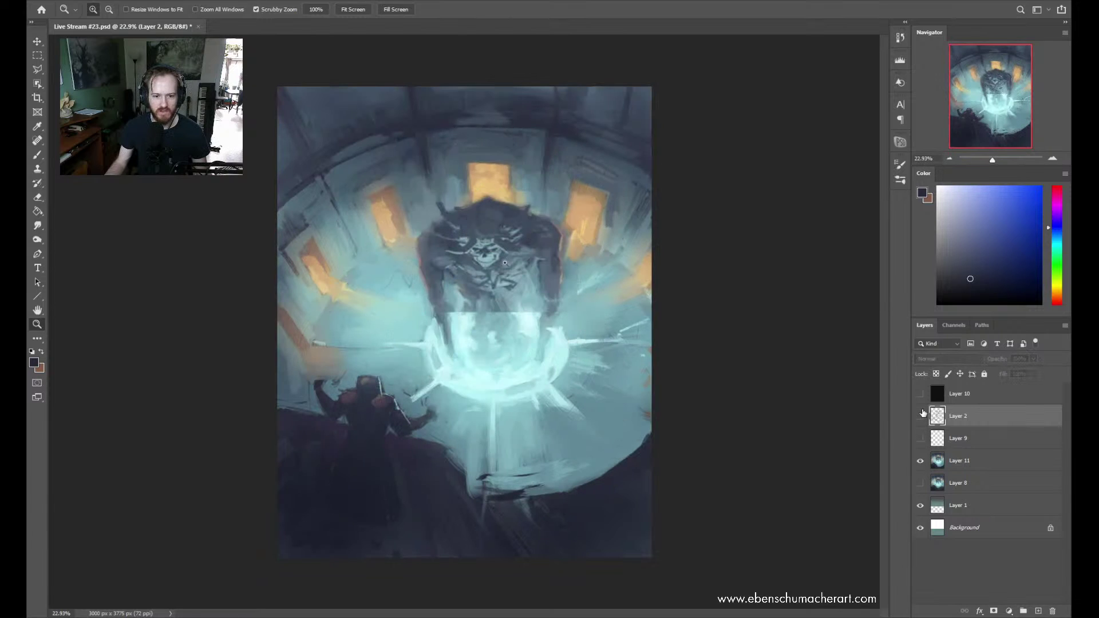
pyautogui.click(921, 461)
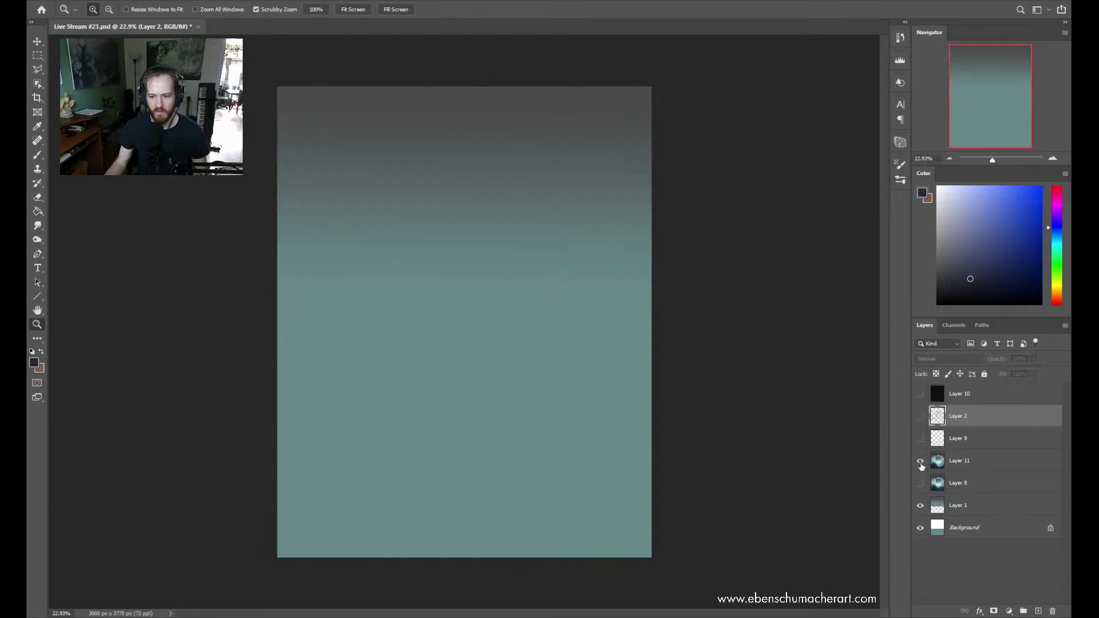
pyautogui.click(921, 462)
pyautogui.click(920, 416)
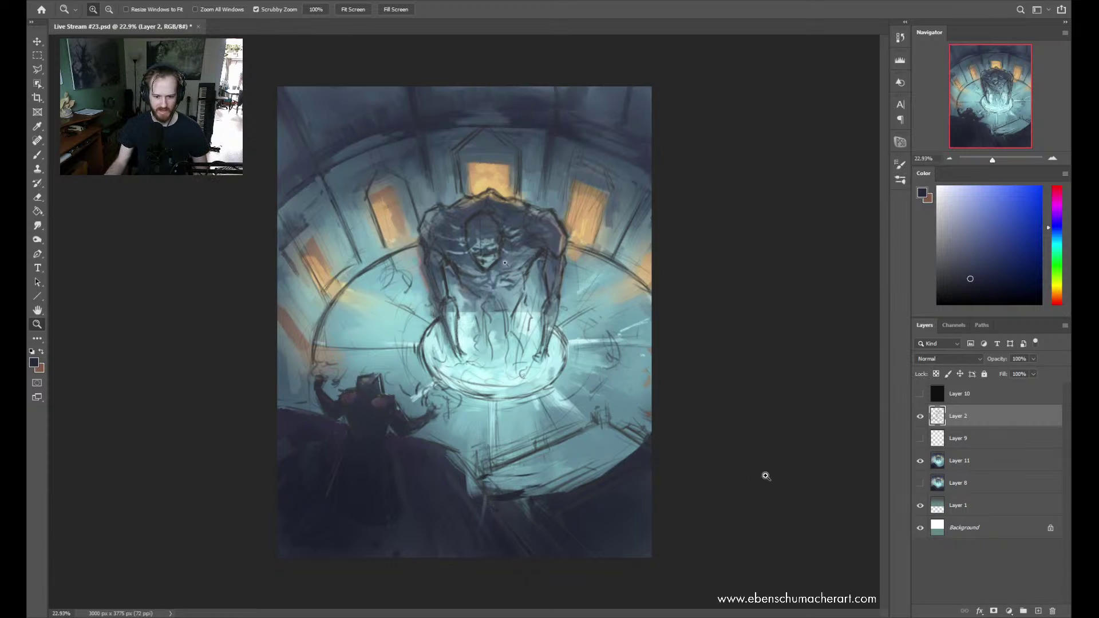
pyautogui.click(921, 417)
pyautogui.click(921, 417)
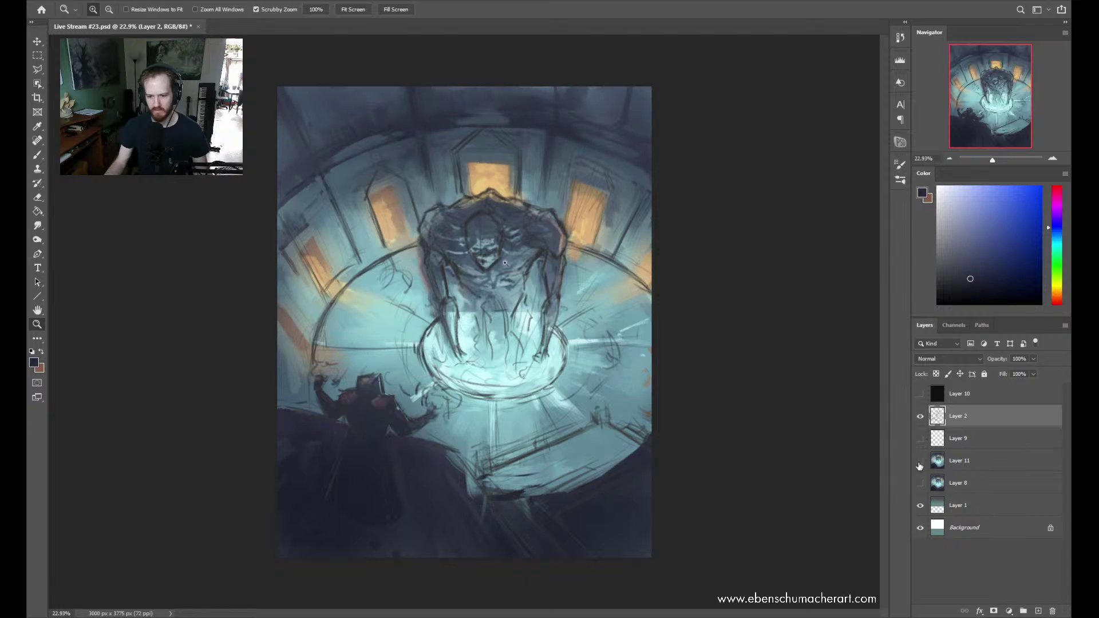
pyautogui.click(920, 466)
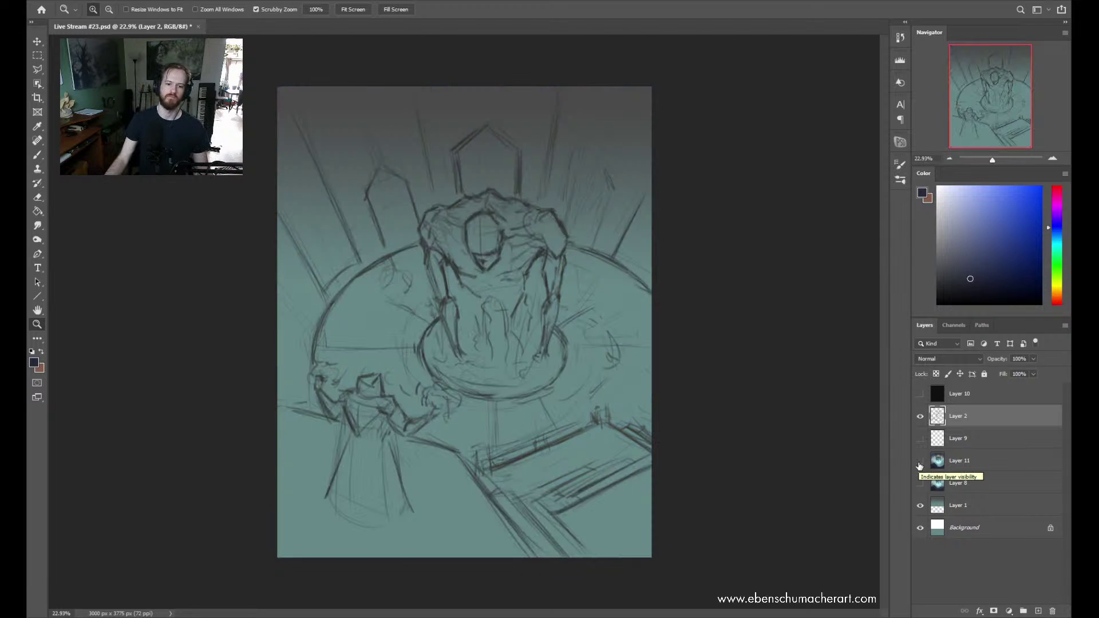
pyautogui.click(920, 464)
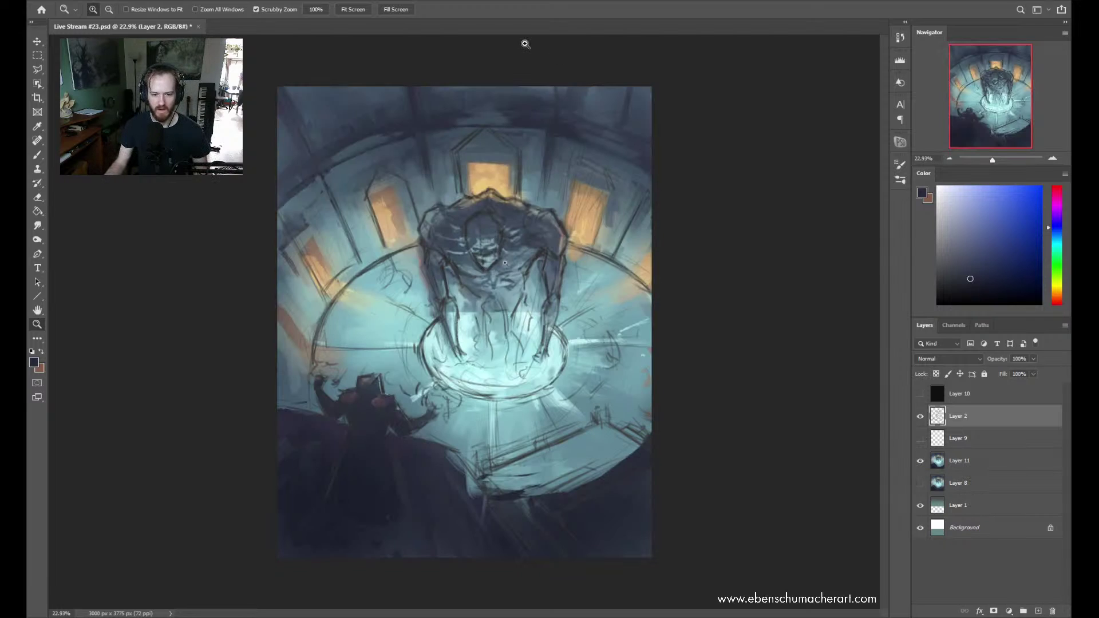
# Make Layer 11 active for brush painting and hide the Layer 2 sketch
pyautogui.click(942, 457)
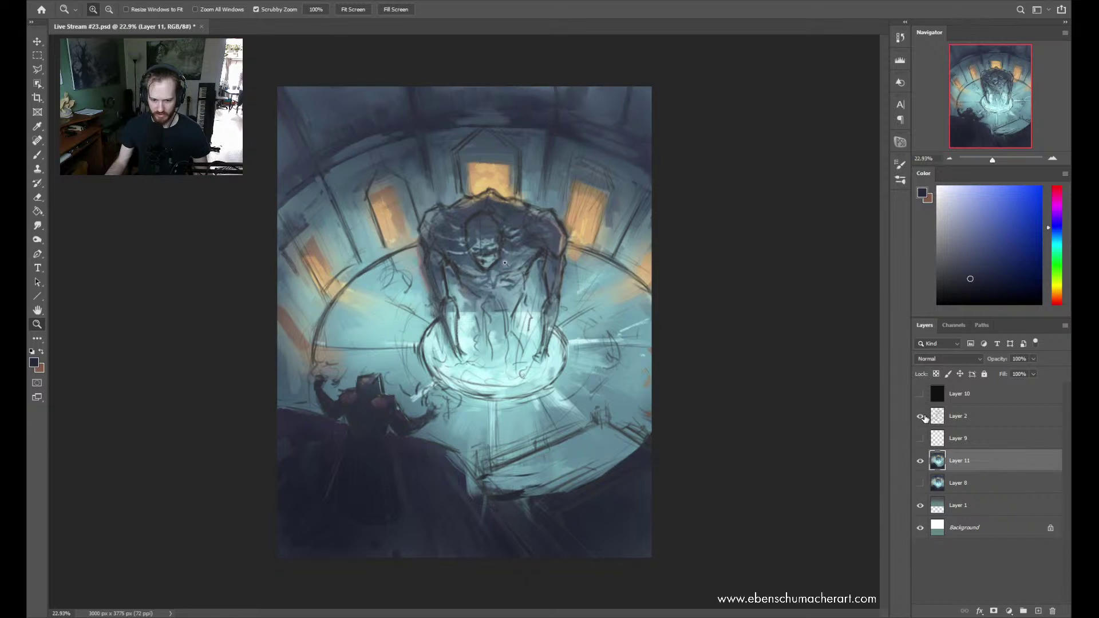
pyautogui.press('b')
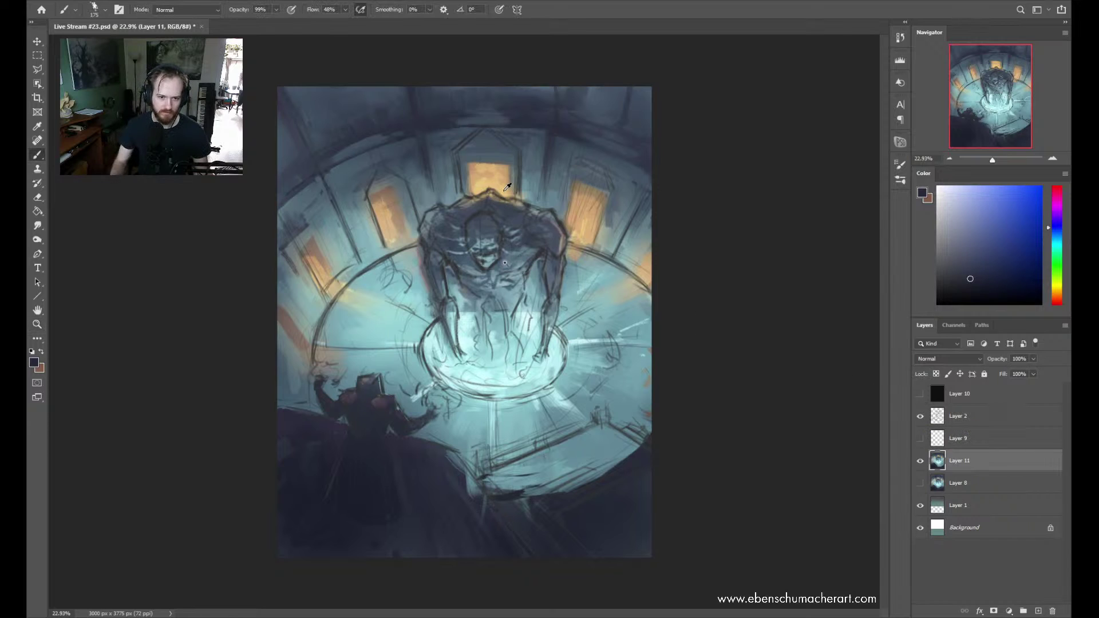
pyautogui.keyDown('alt'); pyautogui.click(527, 150); pyautogui.keyUp('alt')
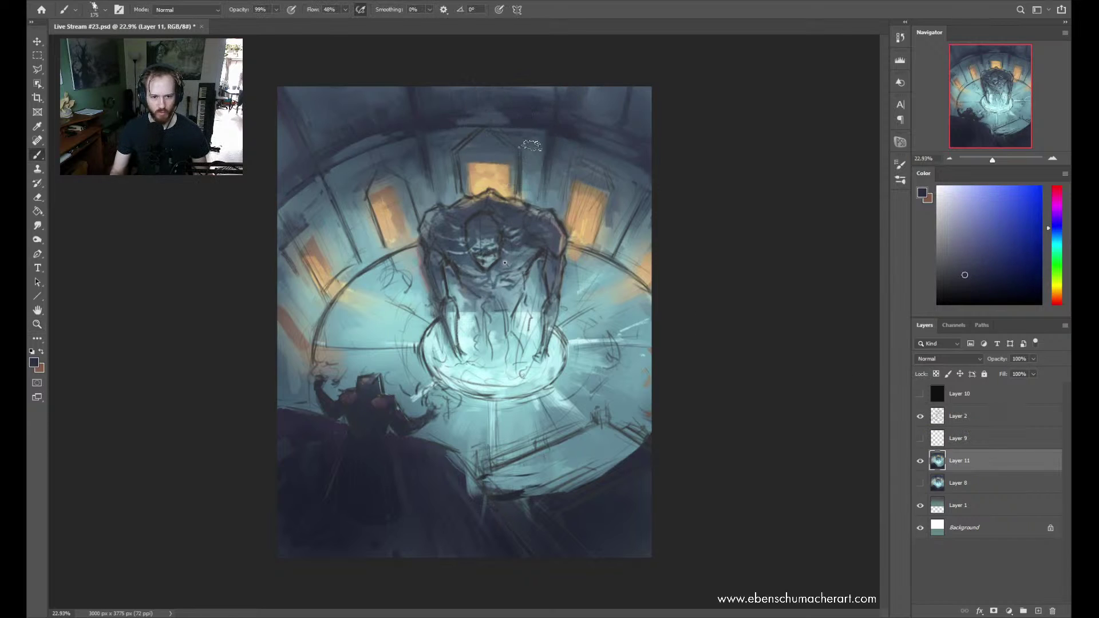
pyautogui.keyDown('alt'); pyautogui.click(530, 145); pyautogui.keyUp('alt')
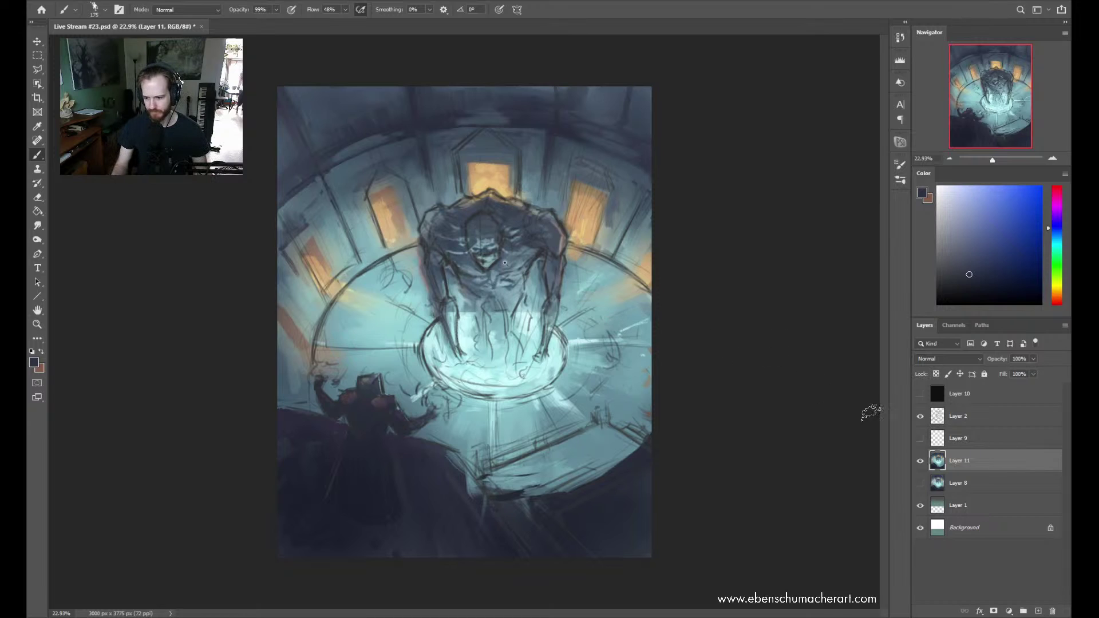
pyautogui.click(927, 415)
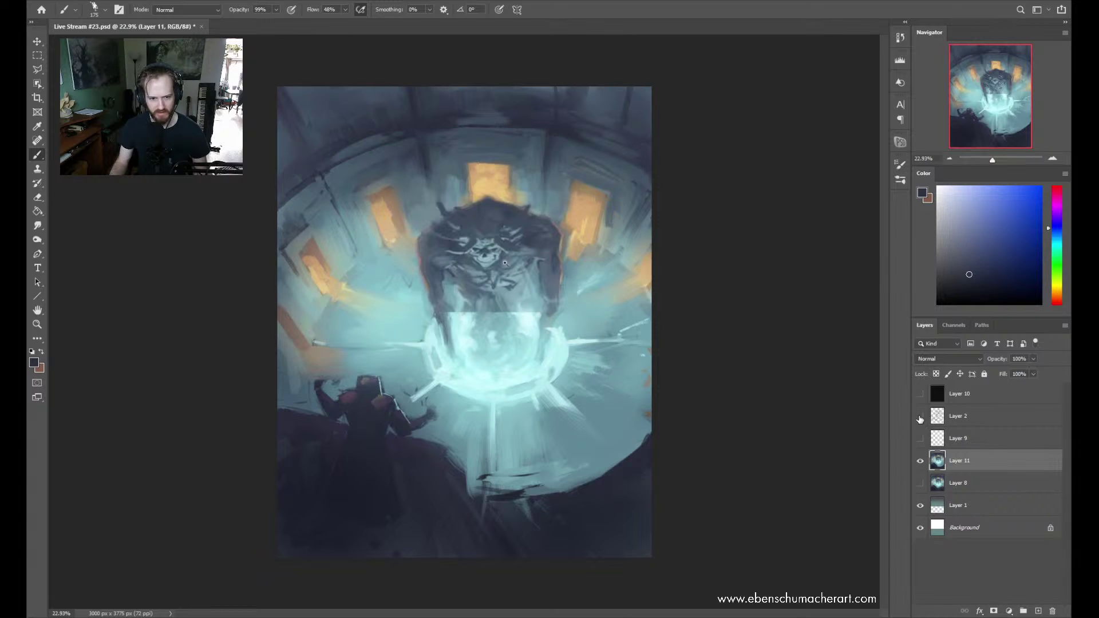
# Cover the central orange window above the giant with dark navy sampled from the upper wall, and reduce the brush size to 100
pyautogui.press('alt')
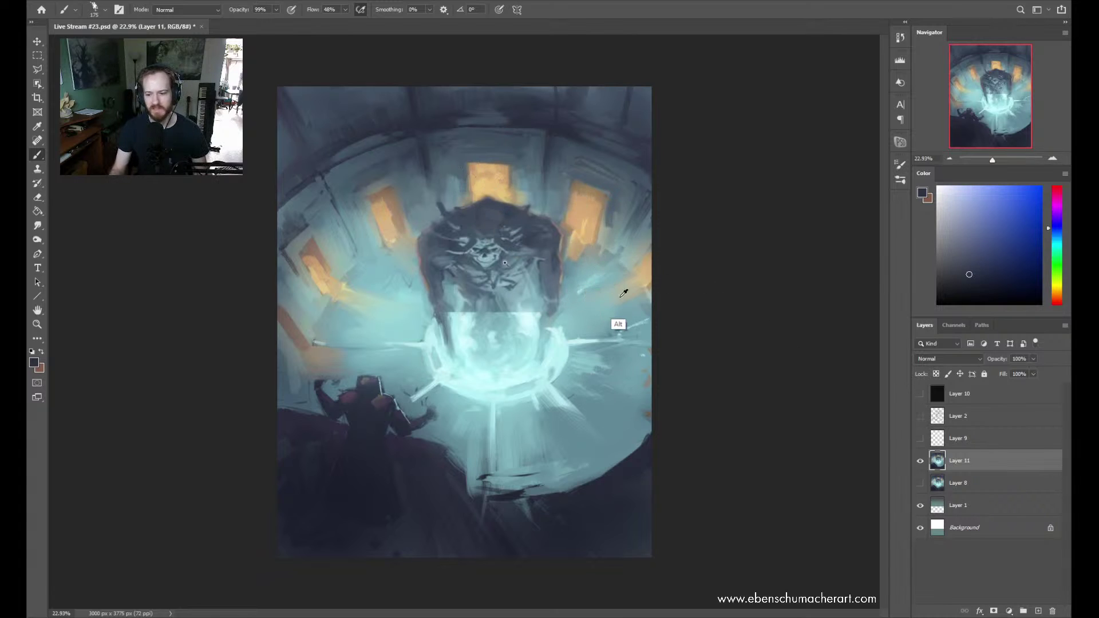
pyautogui.keyDown('alt'); pyautogui.click(522, 112); pyautogui.keyUp('alt')
pyautogui.moveTo(475, 168)
pyautogui.mouseDown()
pyautogui.moveTo(487, 189)
pyautogui.moveTo(498, 175)
pyautogui.moveTo(475, 197)
pyautogui.moveTo(506, 192)
pyautogui.moveTo(487, 175)
pyautogui.moveTo(473, 198)
pyautogui.moveTo(476, 174)
pyautogui.moveTo(510, 164)
pyautogui.moveTo(509, 191)
pyautogui.mouseUp()
pyautogui.press('[')
pyautogui.press('[')
pyautogui.press('[')
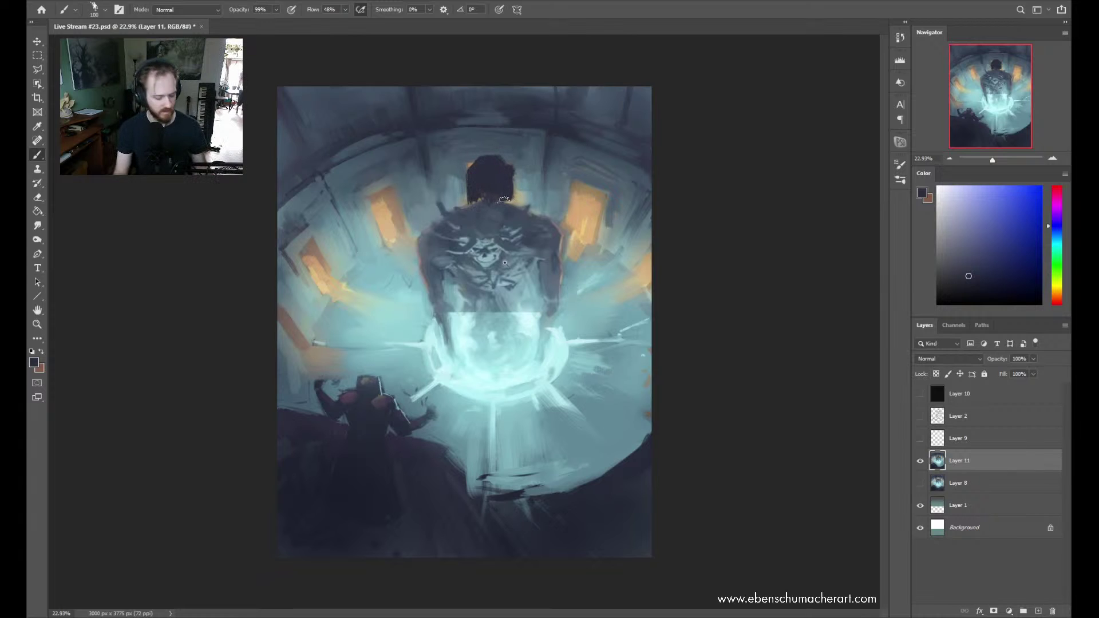
# Square off the sides of the dark central window and give it a pointed top using its sampled navy
pyautogui.keyDown('alt'); pyautogui.click(495, 153); pyautogui.keyUp('alt')
pyautogui.keyDown('alt'); pyautogui.click(527, 186); pyautogui.keyUp('alt')
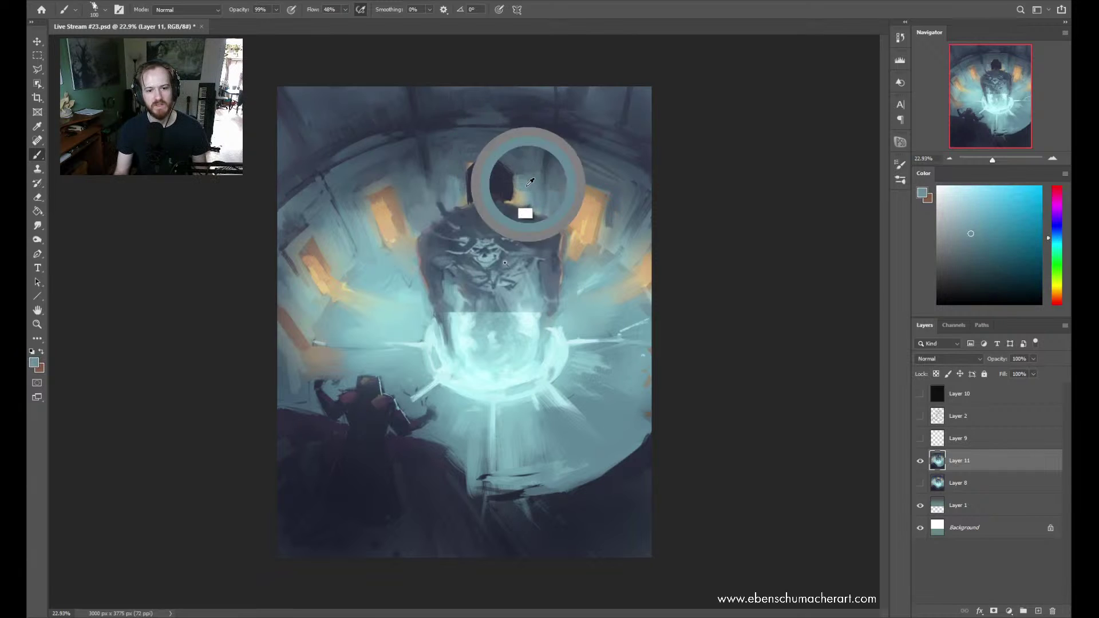
pyautogui.keyDown('alt'); pyautogui.click(490, 169); pyautogui.keyUp('alt')
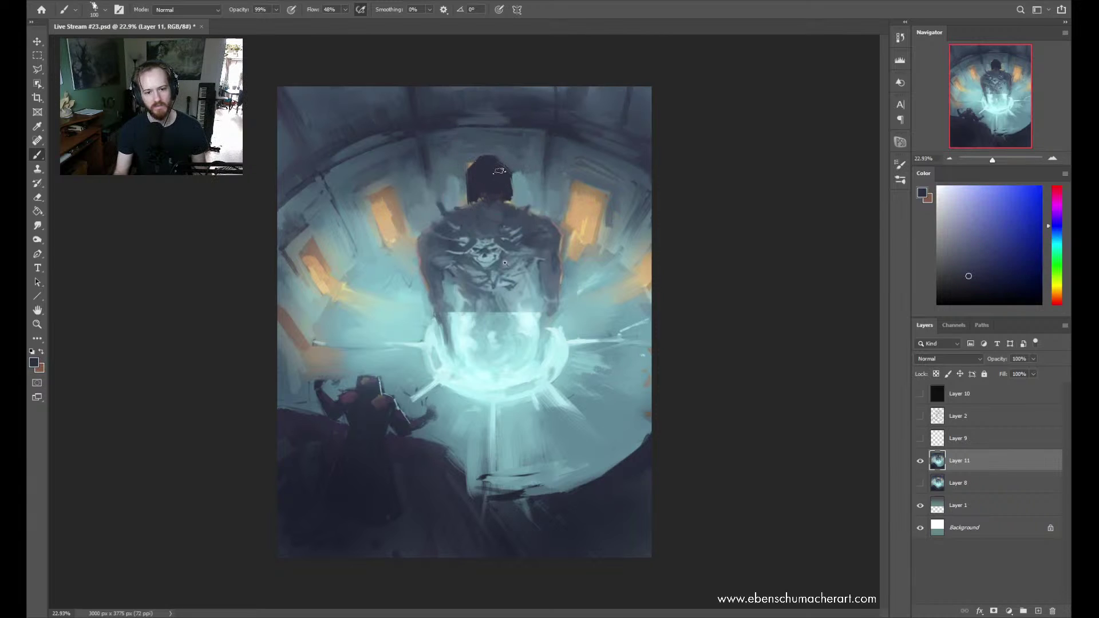
pyautogui.moveTo(507, 169); pyautogui.dragTo(464, 204)
pyautogui.moveTo(461, 163); pyautogui.dragTo(501, 150)
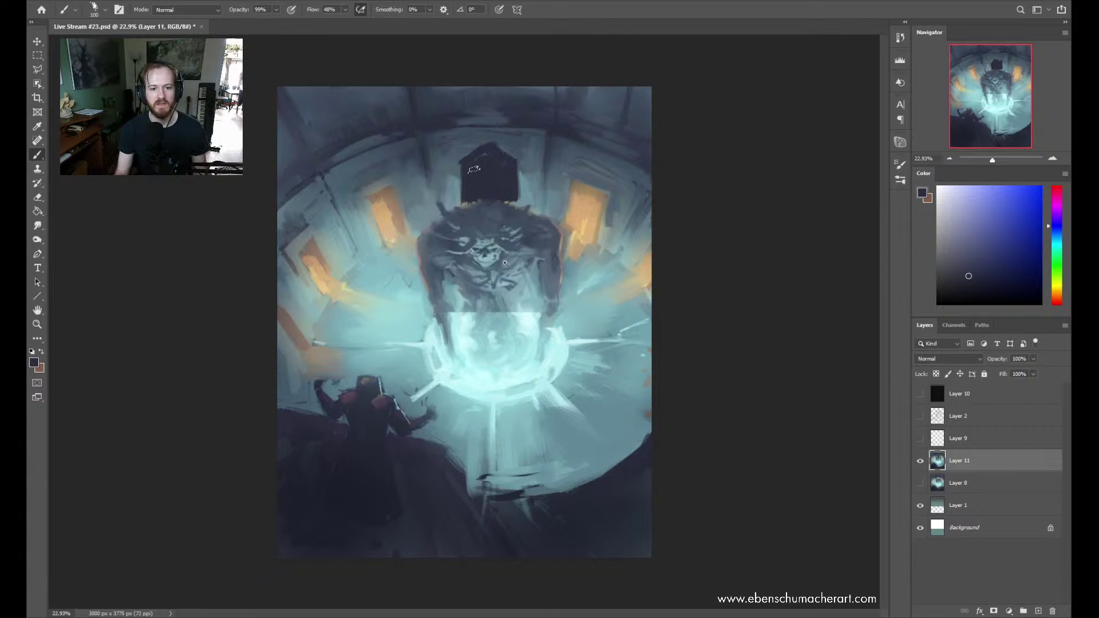
# Trim the outer edges of the dark central window with sampled wall blue
pyautogui.keyDown('alt'); pyautogui.click(526, 195); pyautogui.keyUp('alt')
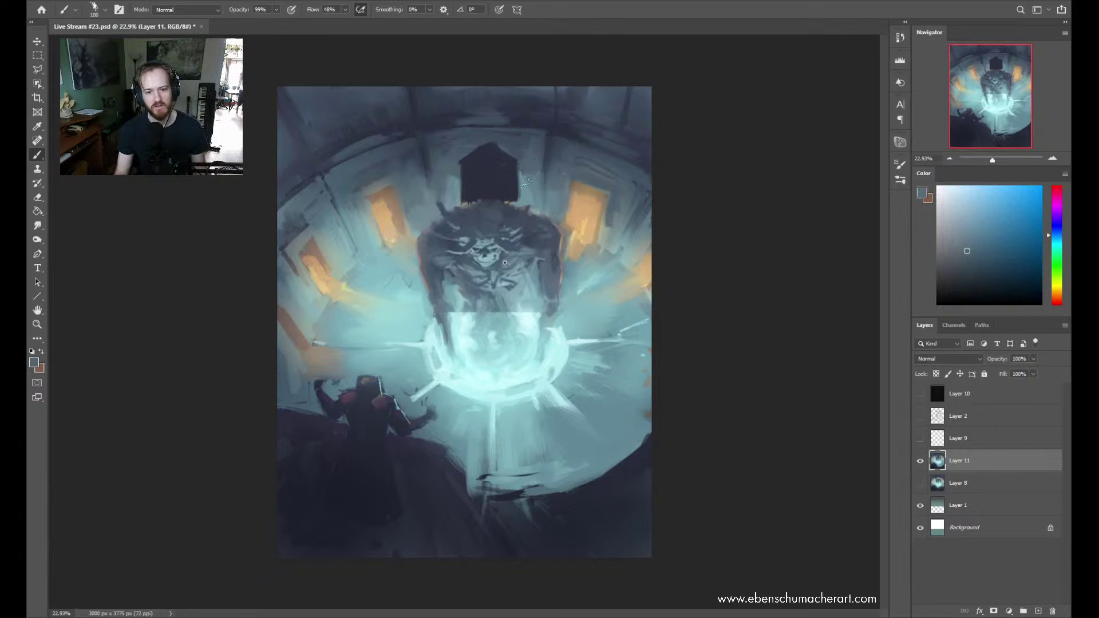
pyautogui.keyDown('alt'); pyautogui.click(510, 175); pyautogui.keyUp('alt')
pyautogui.keyDown('alt'); pyautogui.click(529, 154); pyautogui.keyUp('alt')
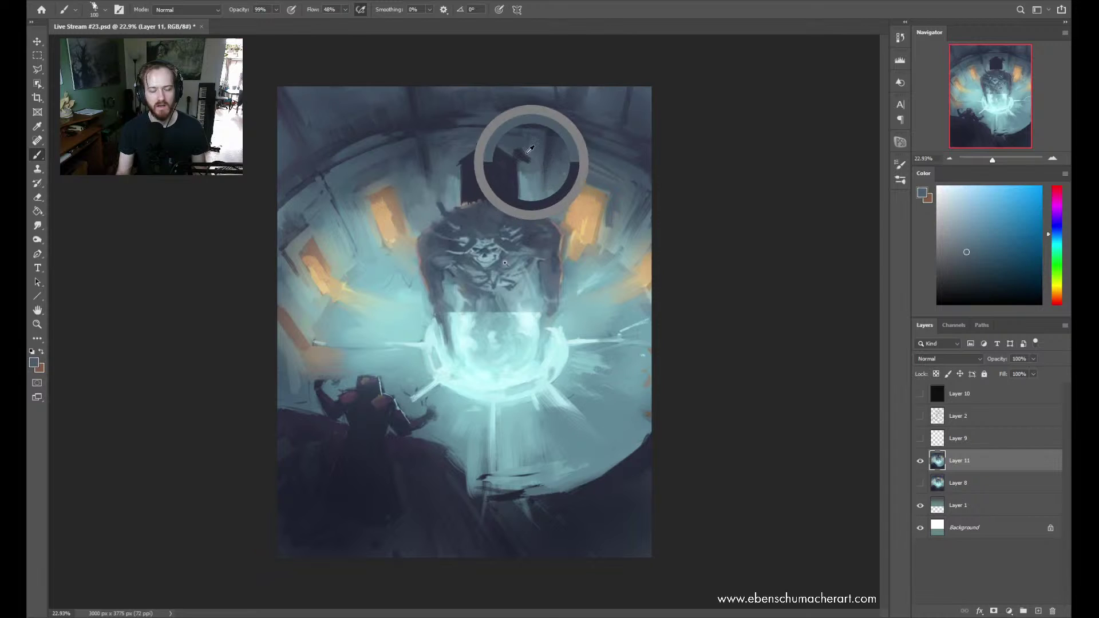
pyautogui.moveTo(529, 150); pyautogui.dragTo(518, 150)
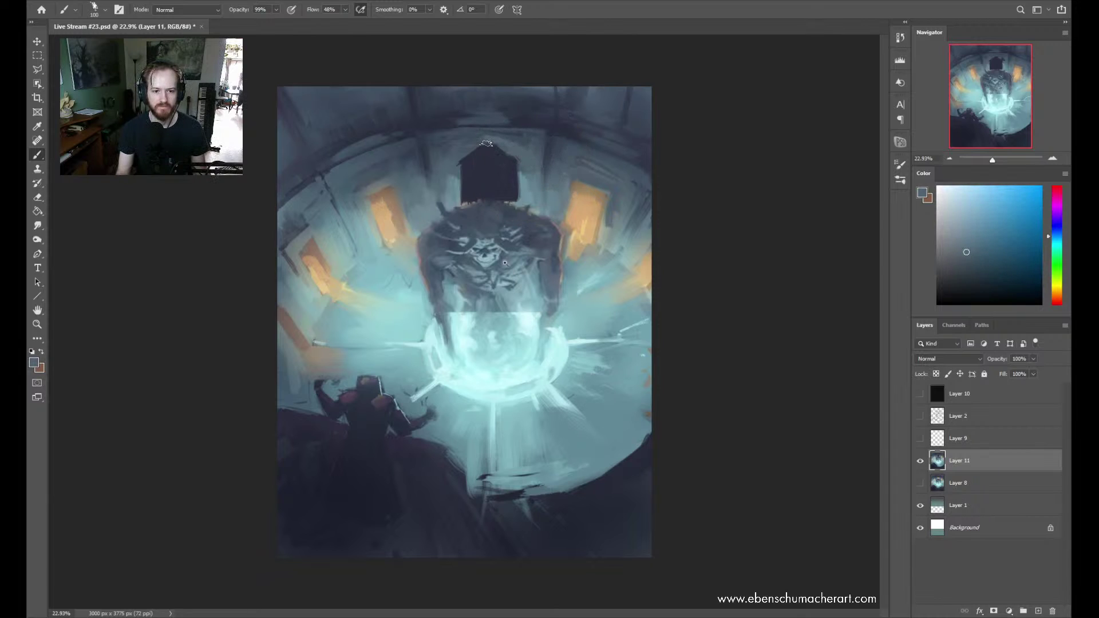
pyautogui.moveTo(451, 165); pyautogui.dragTo(457, 202)
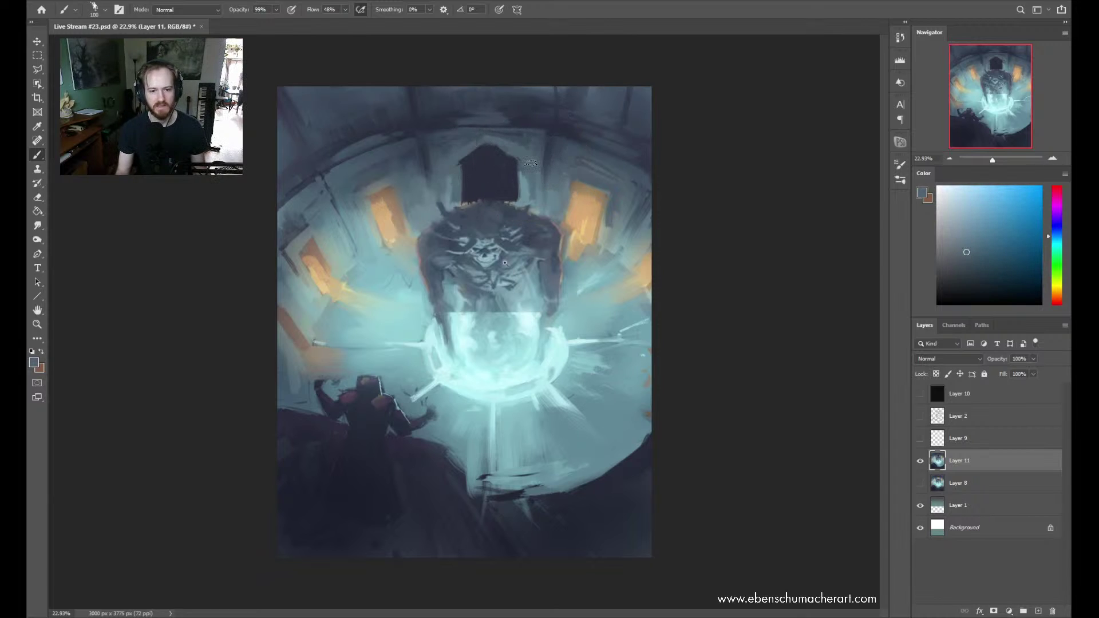
# Straighten the central window's left edge and block in the two flanking orange windows with sampled dark navy
pyautogui.keyDown('alt'); pyautogui.click(459, 177); pyautogui.keyUp('alt')
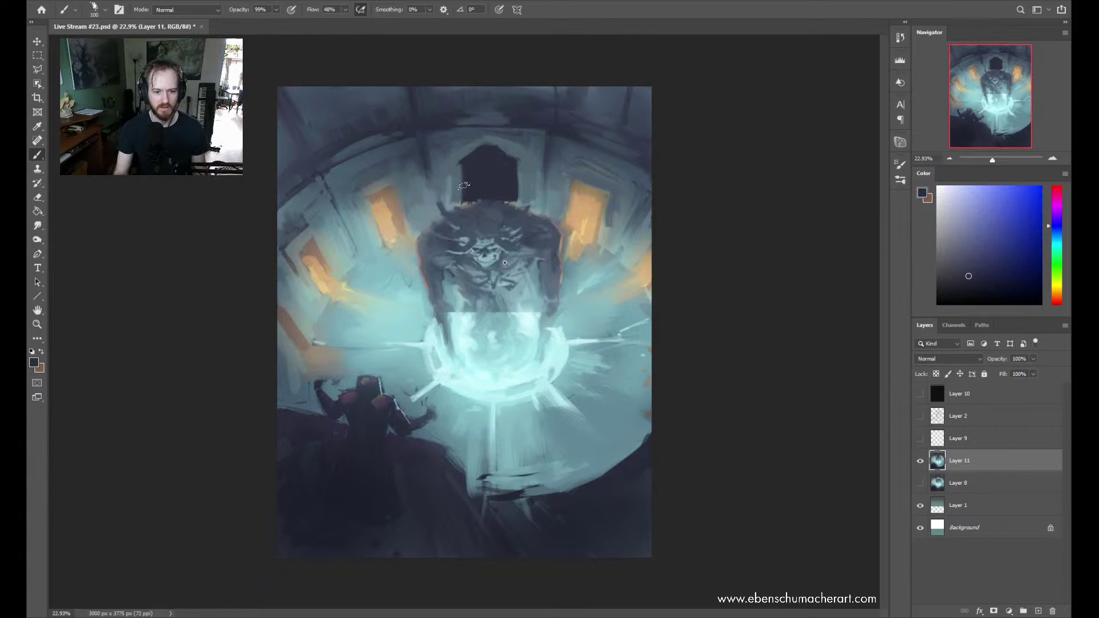
pyautogui.moveTo(460, 156); pyautogui.dragTo(460, 197)
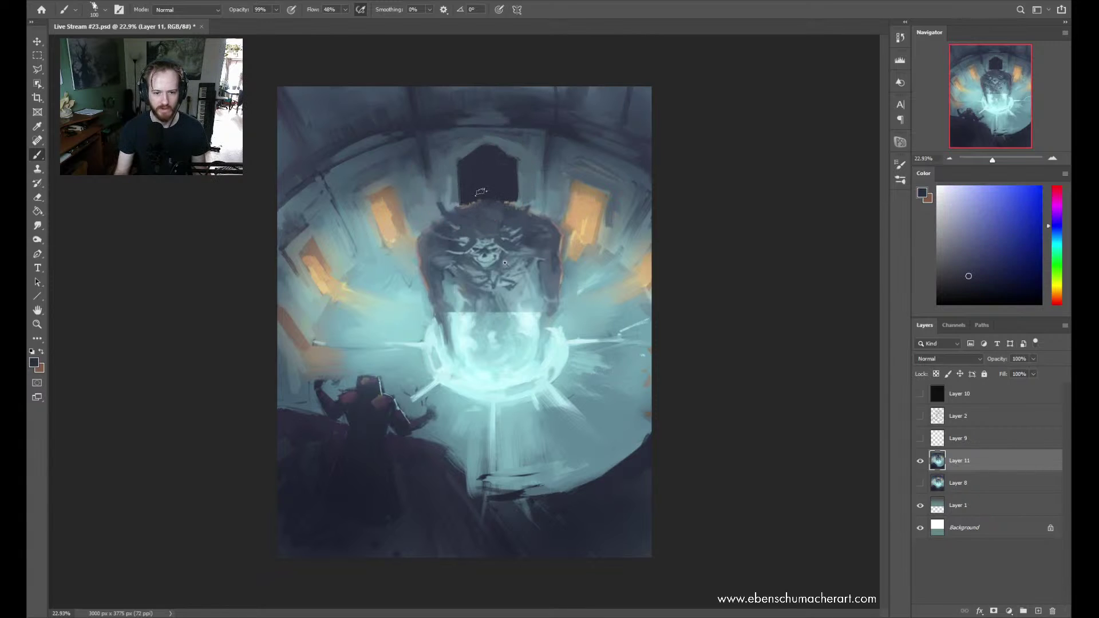
pyautogui.moveTo(583, 191)
pyautogui.mouseDown()
pyautogui.moveTo(570, 220)
pyautogui.moveTo(598, 226)
pyautogui.moveTo(589, 191)
pyautogui.mouseUp()
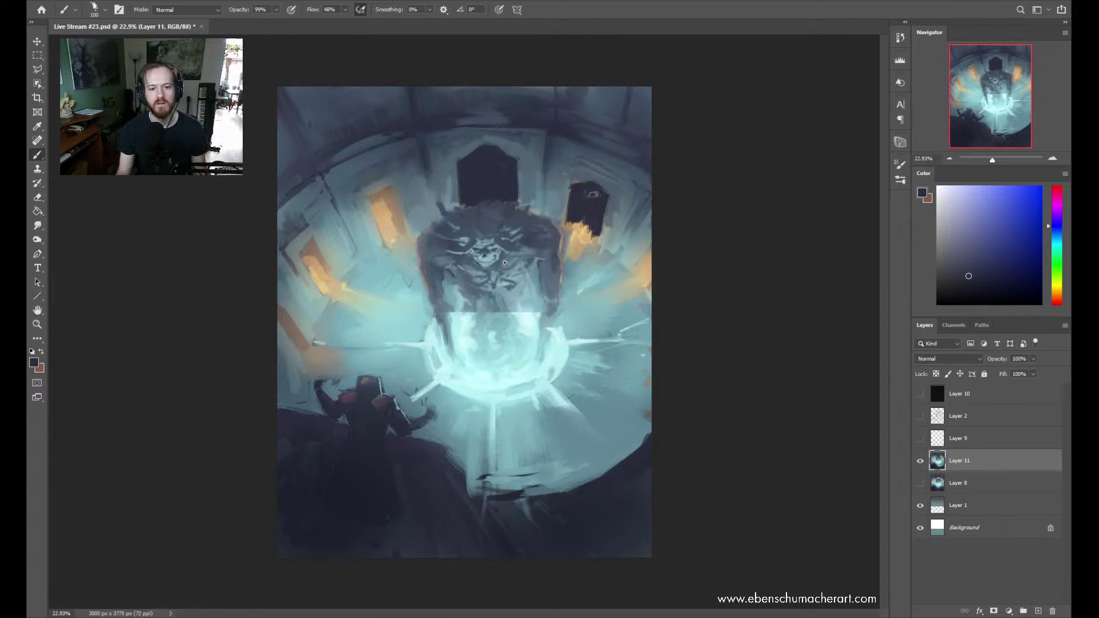
pyautogui.moveTo(411, 204)
pyautogui.mouseDown()
pyautogui.moveTo(379, 231)
pyautogui.moveTo(406, 192)
pyautogui.moveTo(381, 200)
pyautogui.moveTo(401, 242)
pyautogui.mouseUp()
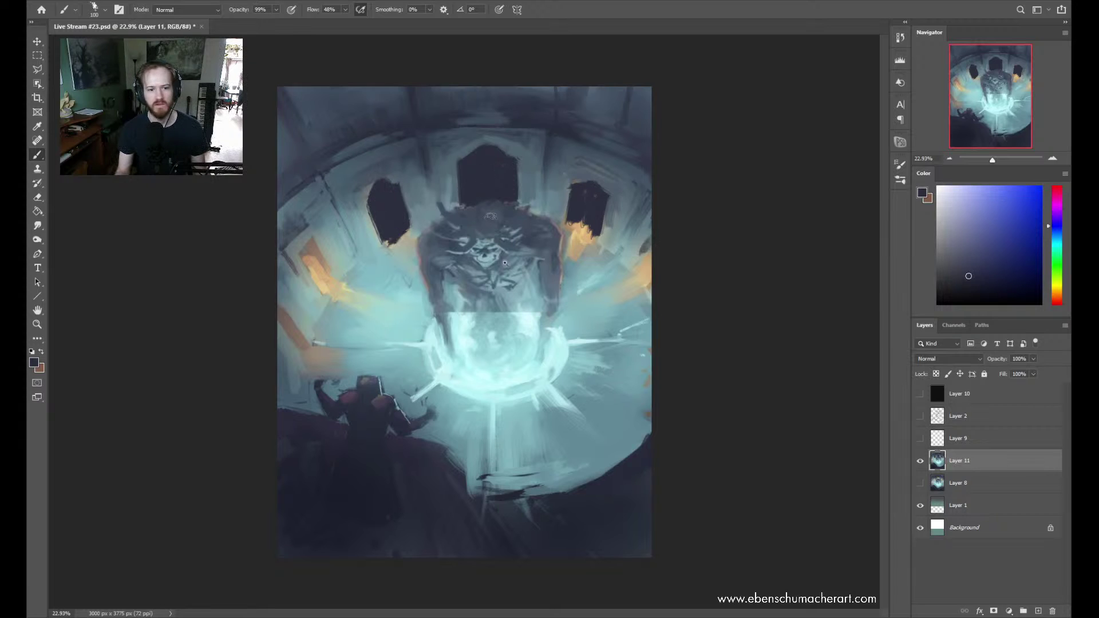
# Darken the left wall and its orange window glow with sampled dark navy, using a brush size of 700
pyautogui.keyDown('alt'); pyautogui.click(424, 155); pyautogui.keyUp('alt')
pyautogui.press(']')
pyautogui.press(']')
pyautogui.press(']')
pyautogui.press(']')
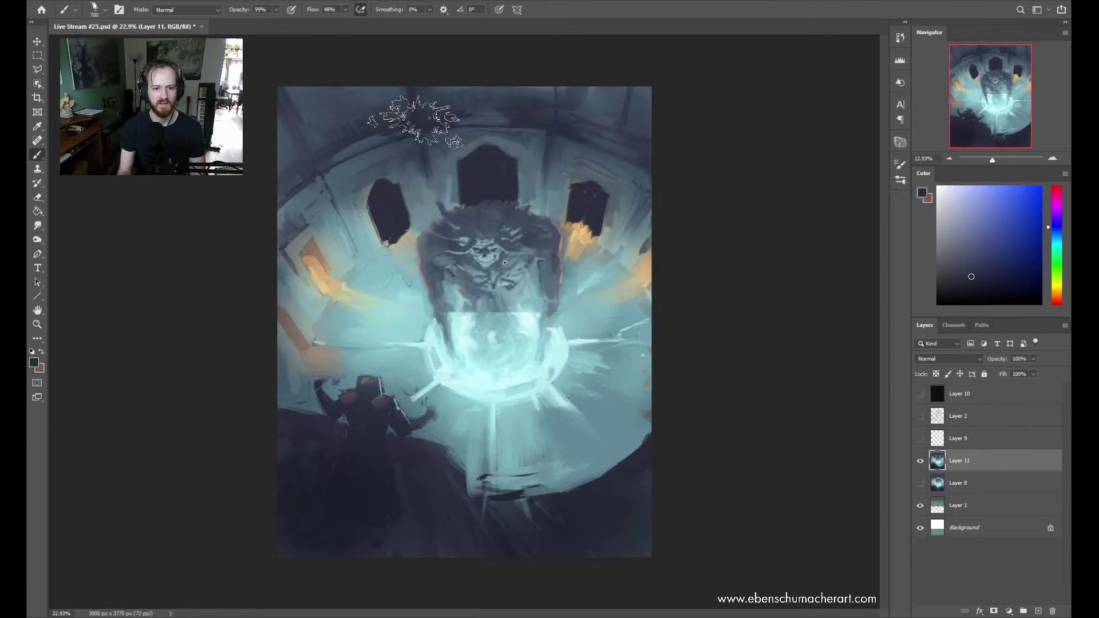
pyautogui.moveTo(343, 183); pyautogui.dragTo(418, 112)
pyautogui.moveTo(320, 240); pyautogui.dragTo(417, 115)
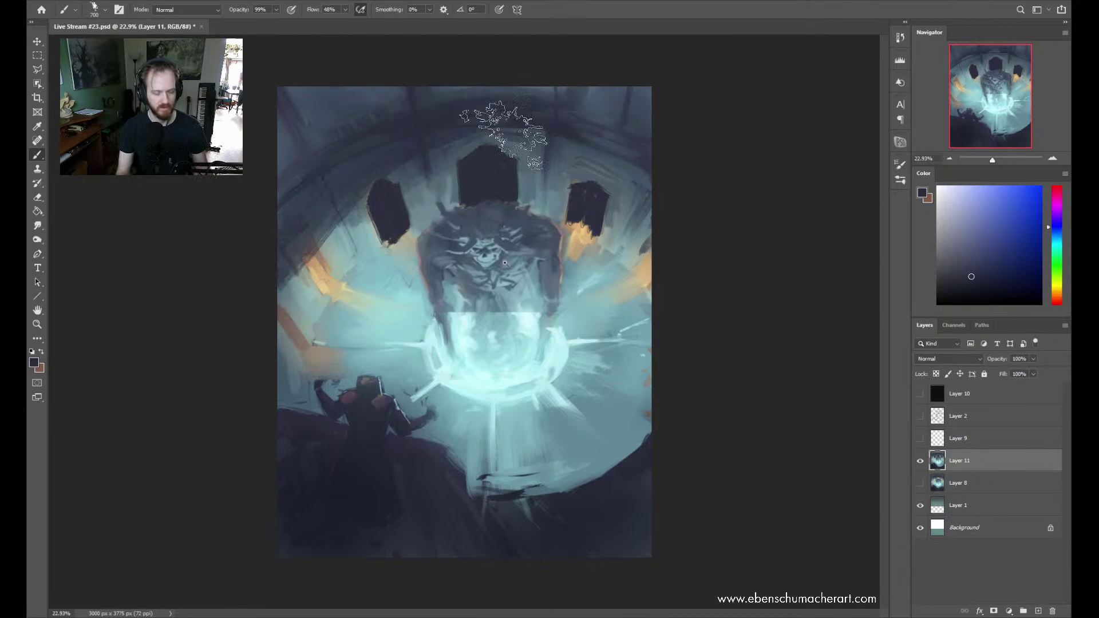
pyautogui.moveTo(321, 252)
pyautogui.mouseDown()
pyautogui.moveTo(294, 266)
pyautogui.moveTo(304, 310)
pyautogui.moveTo(304, 269)
pyautogui.moveTo(381, 143)
pyautogui.moveTo(504, 149)
pyautogui.moveTo(384, 143)
pyautogui.moveTo(395, 212)
pyautogui.moveTo(381, 260)
pyautogui.moveTo(400, 240)
pyautogui.mouseUp()
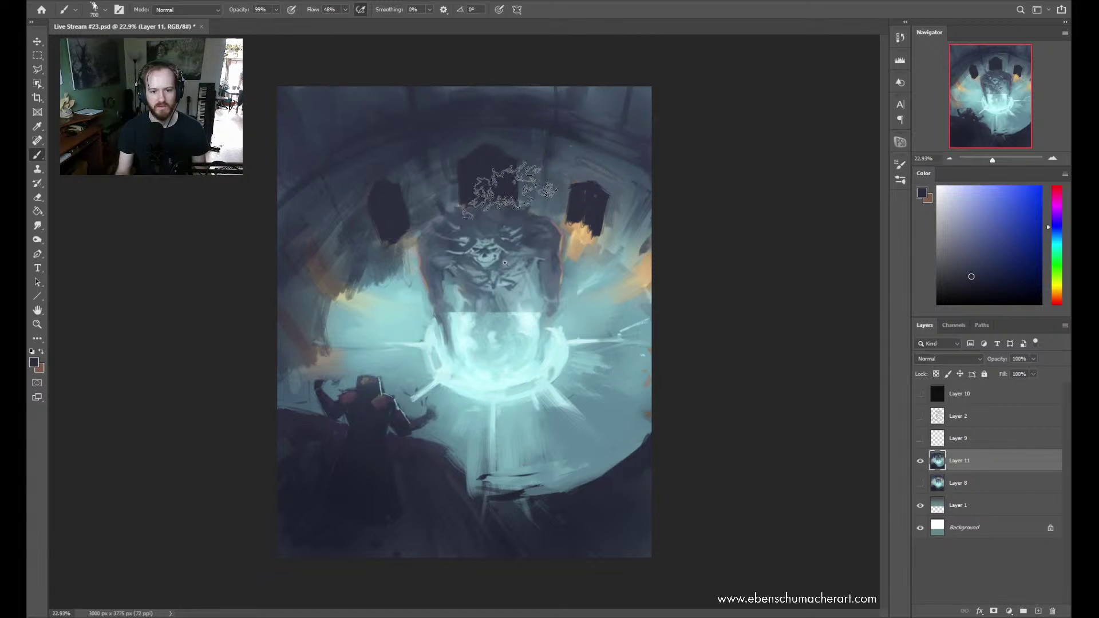
# Continue the dark glaze across the wall around the central window and over the right wall, sampling blues and navy
pyautogui.moveTo(533, 183)
pyautogui.mouseDown()
pyautogui.moveTo(418, 198)
pyautogui.moveTo(400, 183)
pyautogui.mouseUp()
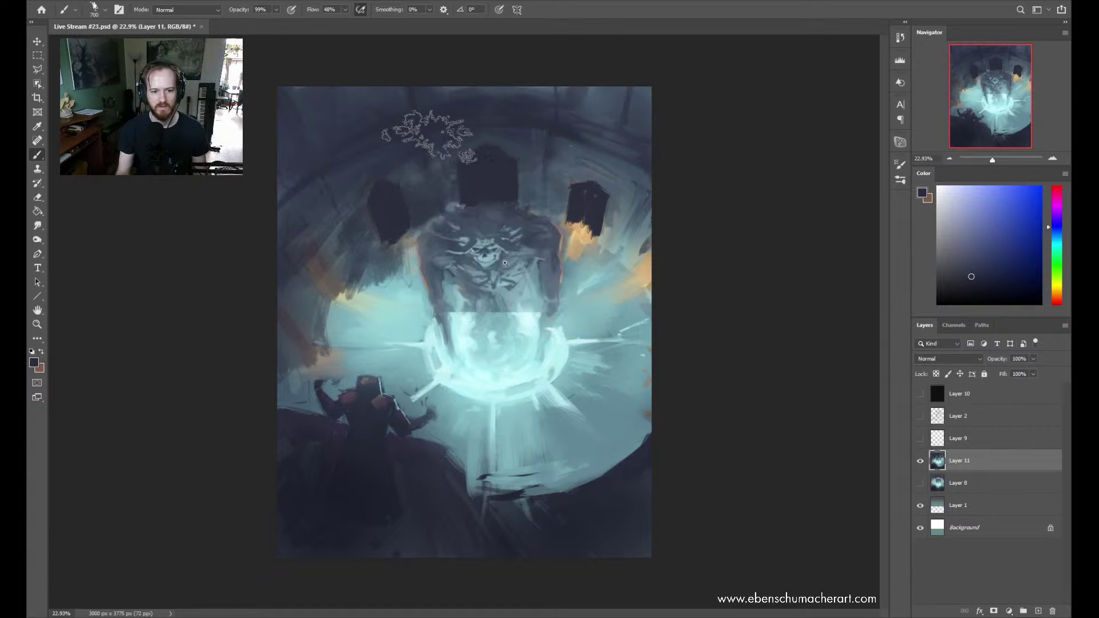
pyautogui.moveTo(630, 238)
pyautogui.mouseDown()
pyautogui.moveTo(603, 205)
pyautogui.moveTo(580, 208)
pyautogui.moveTo(588, 268)
pyautogui.moveTo(566, 185)
pyautogui.moveTo(612, 246)
pyautogui.mouseUp()
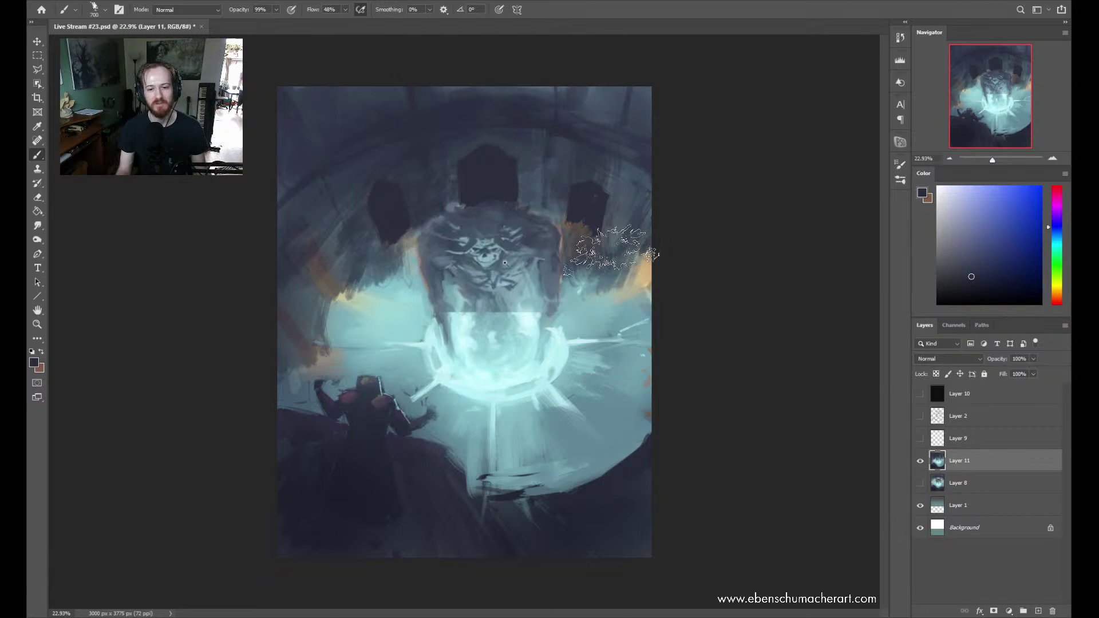
pyautogui.keyDown('alt'); pyautogui.click(621, 216); pyautogui.keyUp('alt')
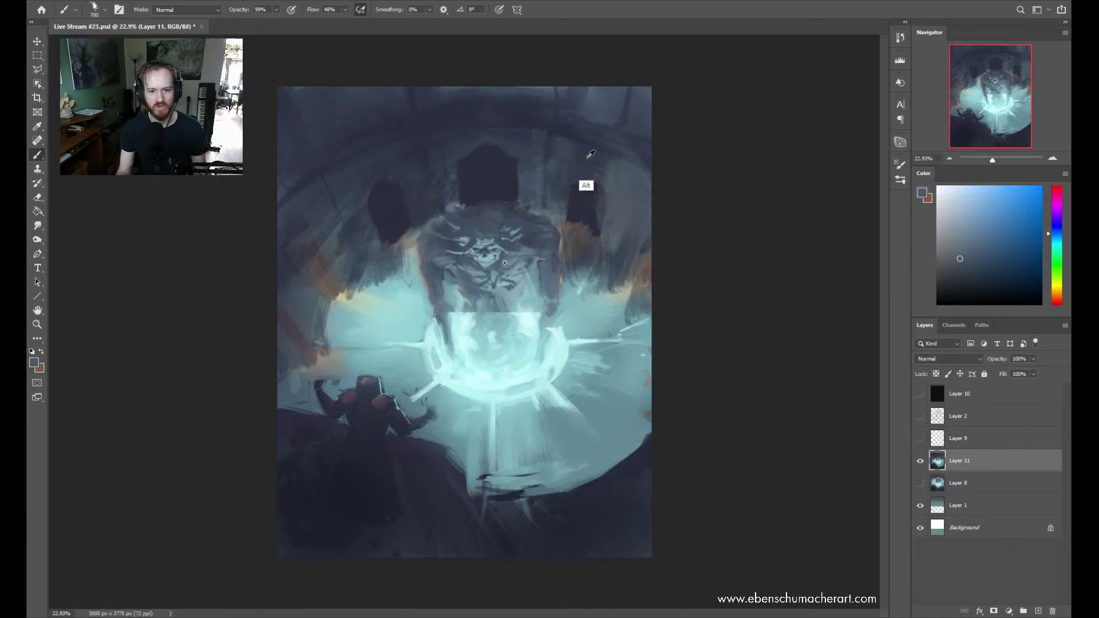
pyautogui.keyDown('alt'); pyautogui.click(521, 111); pyautogui.keyUp('alt')
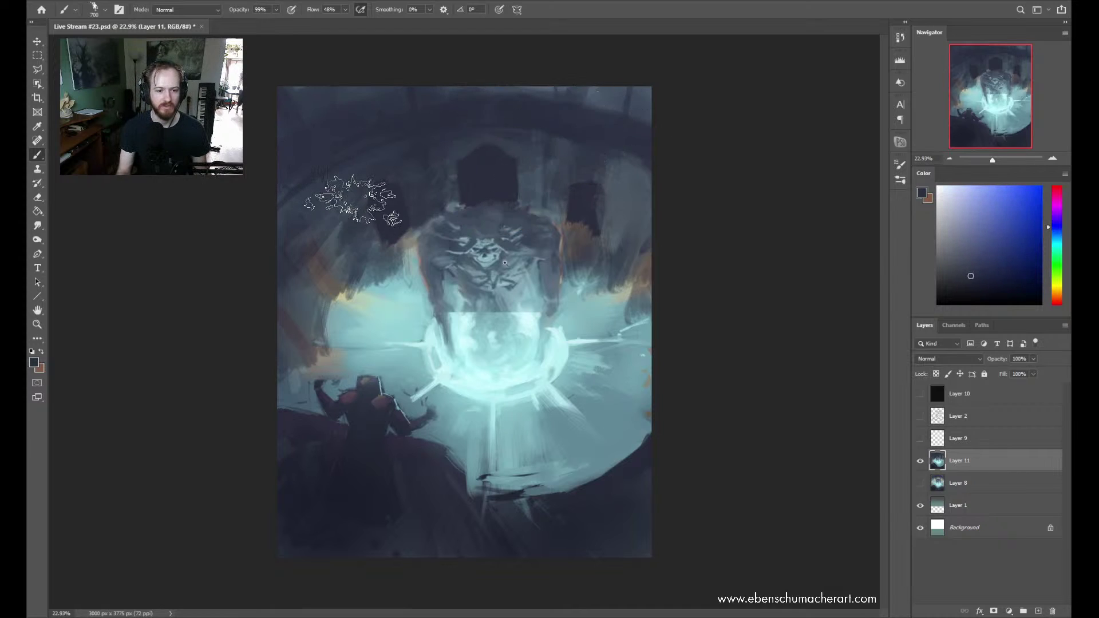
# Rework the border between the glowing floor and the left wall with sampled light cyan and dark wall blue
pyautogui.keyDown('alt'); pyautogui.click(385, 273); pyautogui.keyUp('alt')
pyautogui.keyDown('alt'); pyautogui.click(395, 287); pyautogui.keyUp('alt')
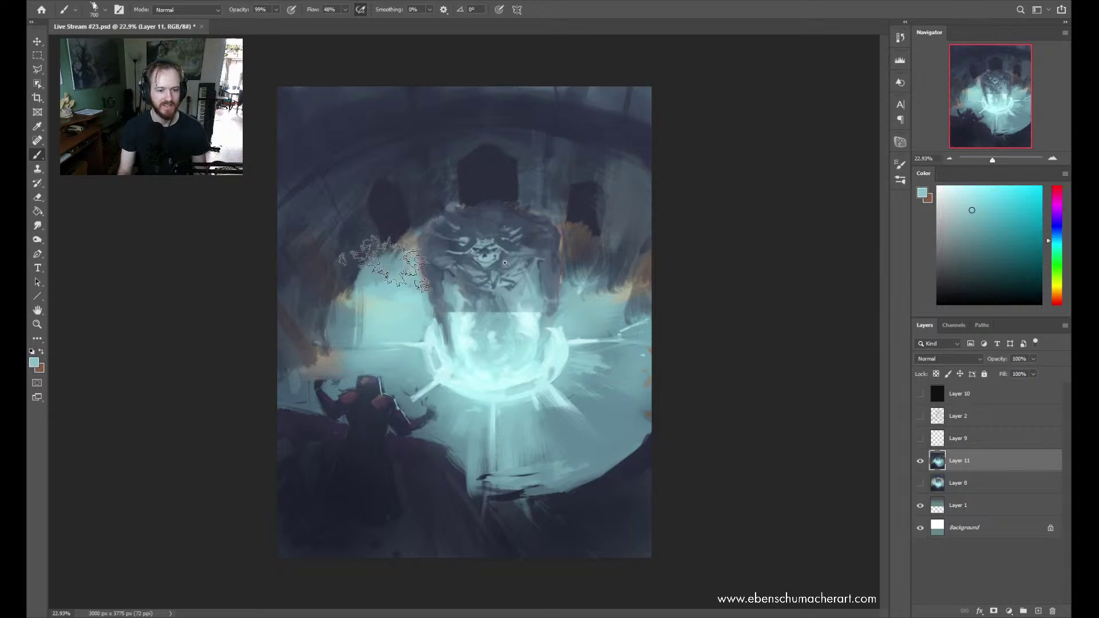
pyautogui.keyDown('alt'); pyautogui.click(366, 252); pyautogui.keyUp('alt')
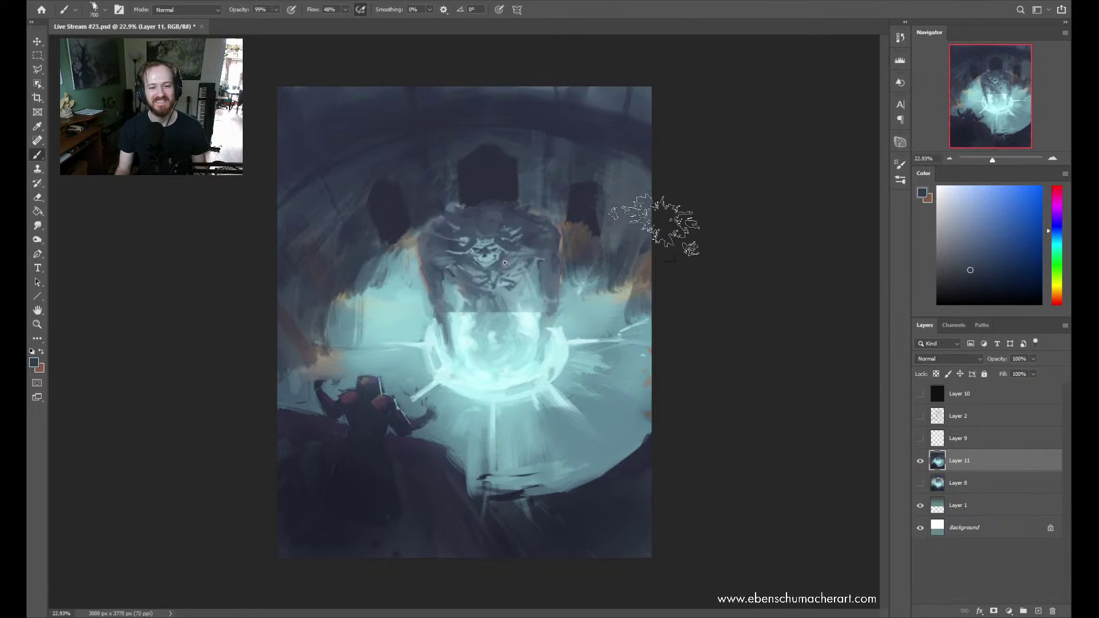
# Define the floor's back edge on both sides of the giant with sampled teal, reducing the brush size to 150
pyautogui.keyDown('alt'); pyautogui.click(605, 298); pyautogui.keyUp('alt')
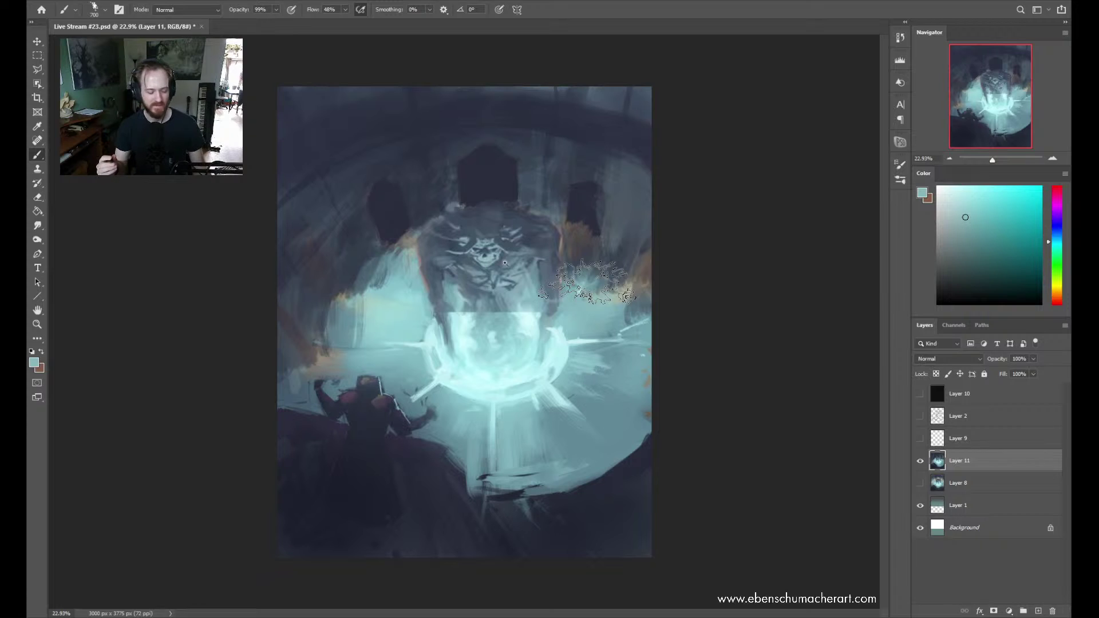
pyautogui.press('[')
pyautogui.press('[')
pyautogui.press('[')
pyautogui.press('[')
pyautogui.press('[')
pyautogui.press('[')
pyautogui.press('[')
pyautogui.press('[')
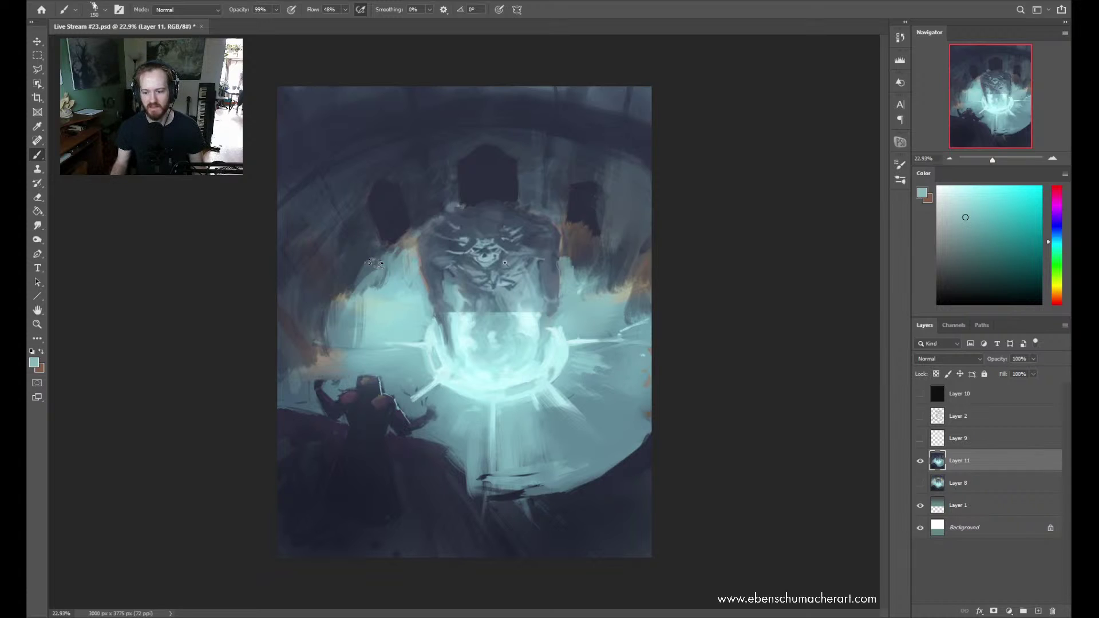
# Round off the floor's back edge beside the giant with sampled dark blue and light cyan, using a brush size up to 300
pyautogui.click(920, 460)
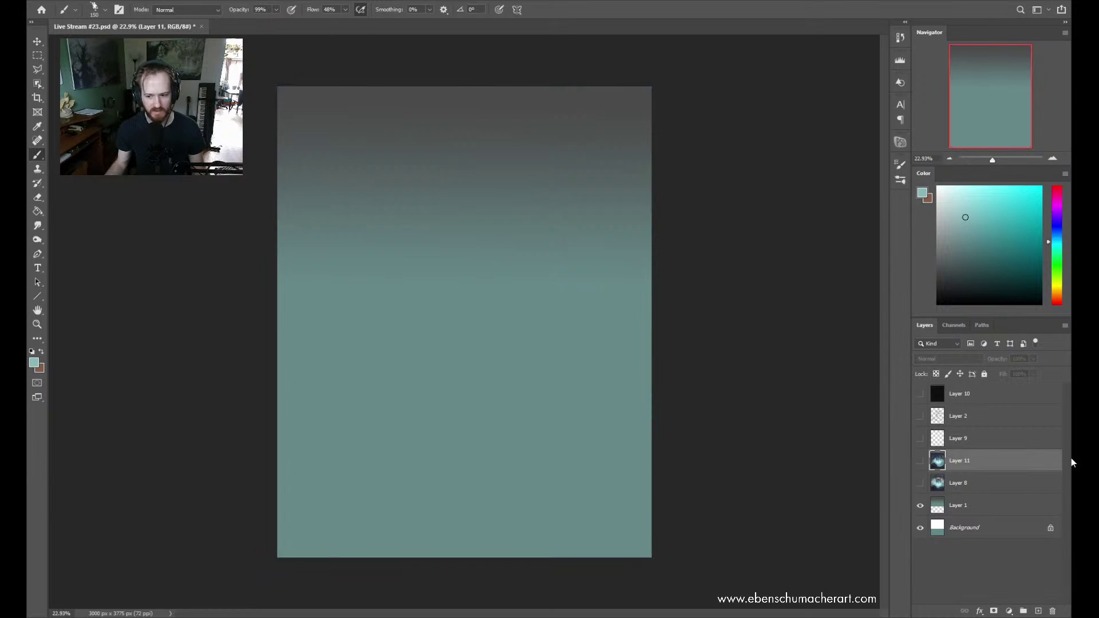
pyautogui.click(920, 463)
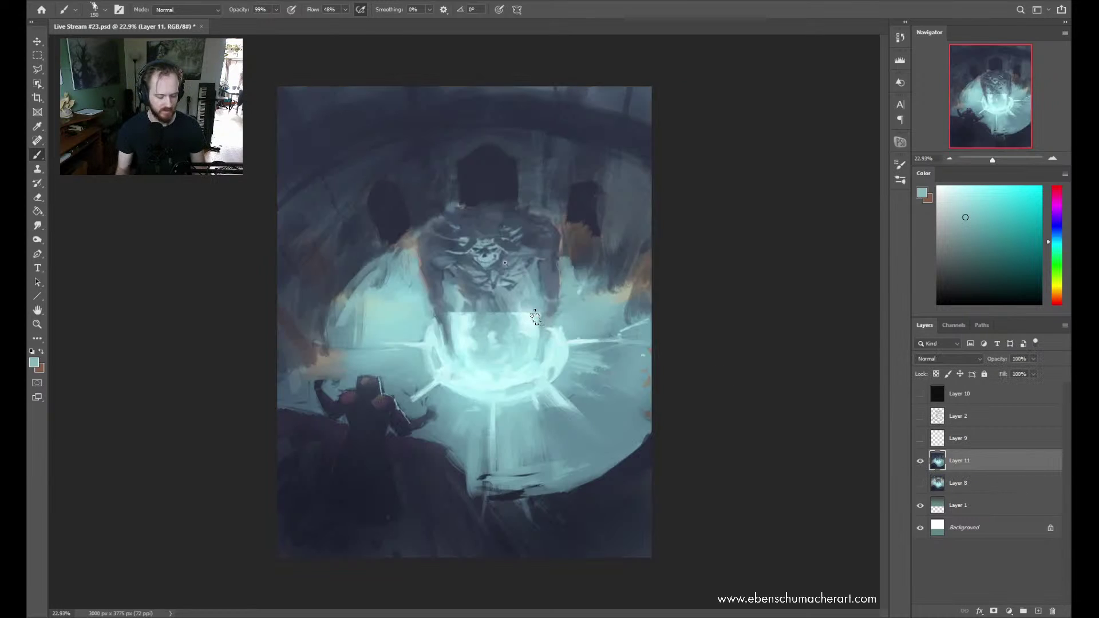
pyautogui.press('alt')
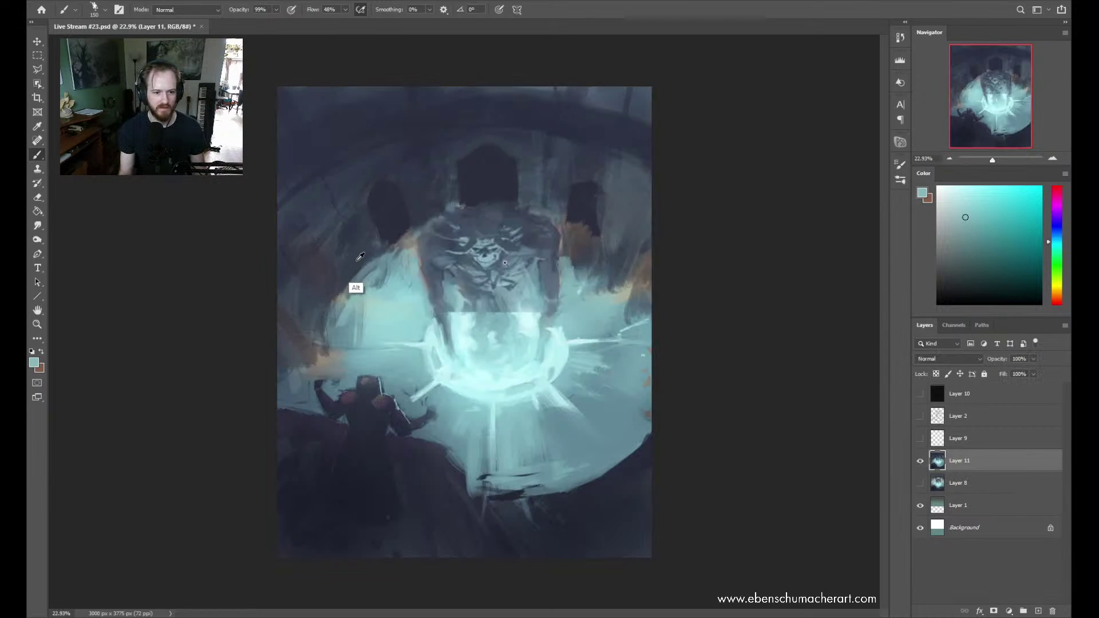
pyautogui.moveTo(361, 256); pyautogui.dragTo(367, 289)
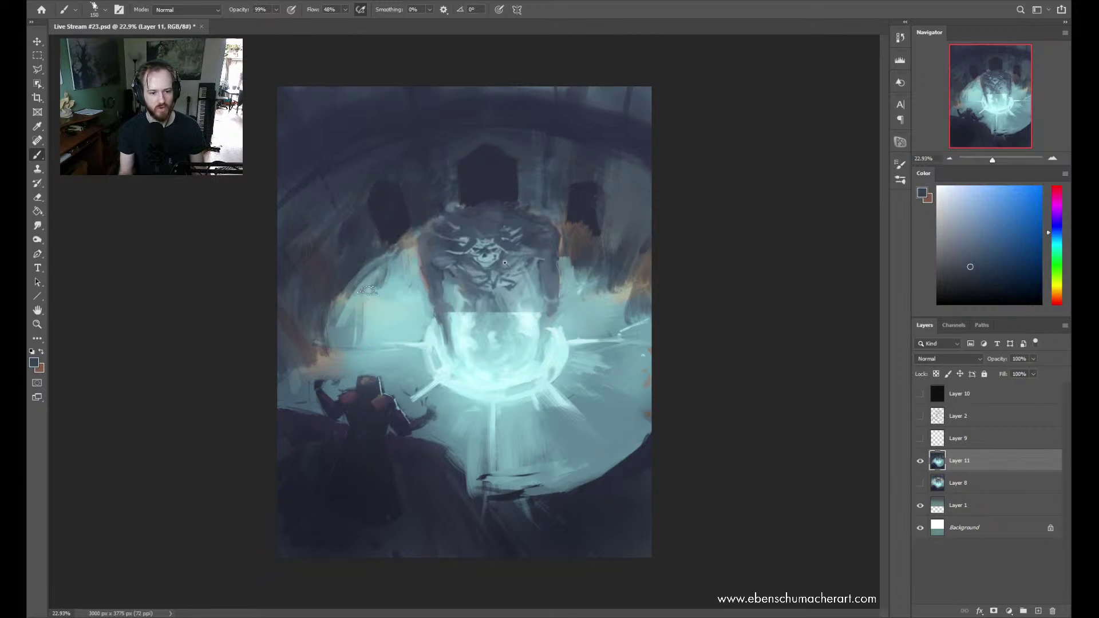
pyautogui.keyDown('alt'); pyautogui.click(392, 287); pyautogui.keyUp('alt')
pyautogui.press(']')
pyautogui.press(']')
pyautogui.press(']')
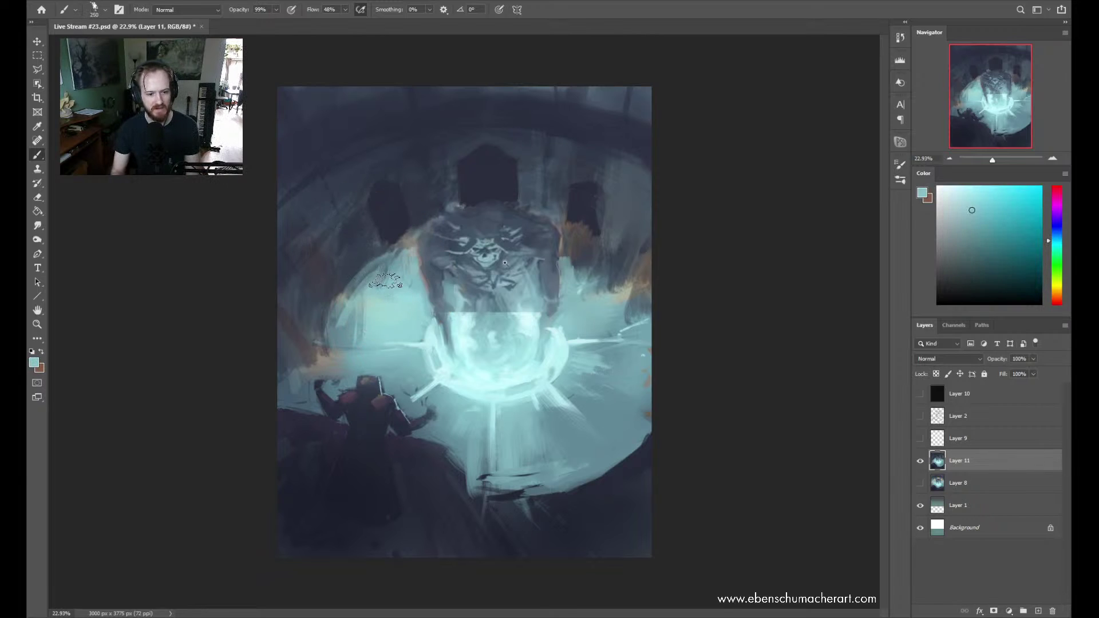
pyautogui.press(']')
pyautogui.moveTo(385, 281)
pyautogui.mouseDown()
pyautogui.moveTo(347, 340)
pyautogui.moveTo(382, 269)
pyautogui.moveTo(340, 347)
pyautogui.moveTo(393, 263)
pyautogui.moveTo(335, 368)
pyautogui.moveTo(344, 312)
pyautogui.mouseUp()
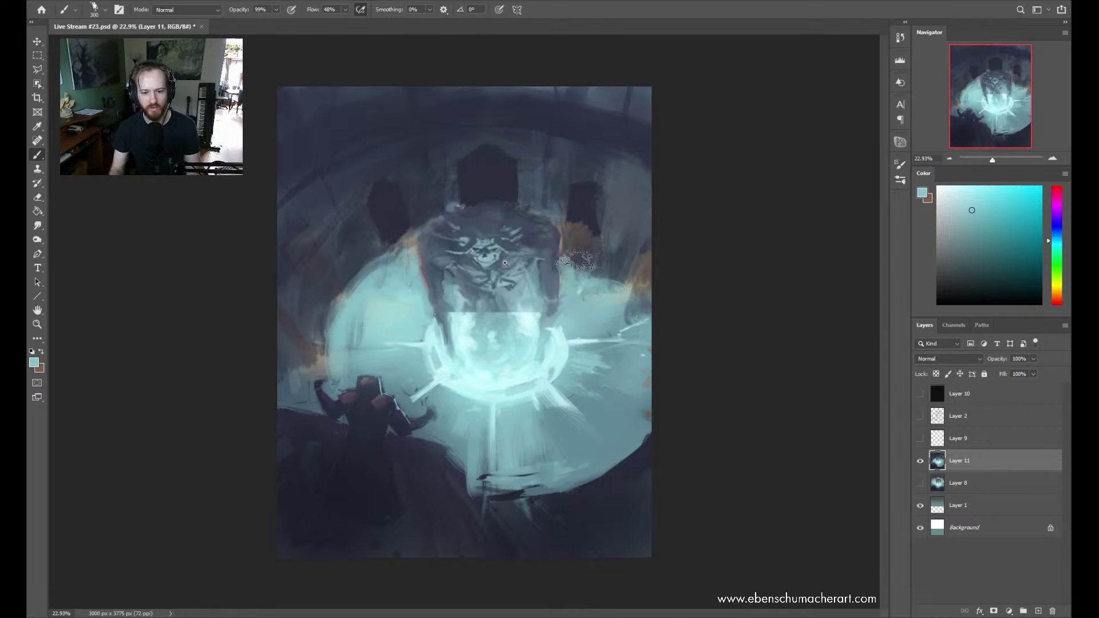
# Refine the floor's back edge on both sides of the giant with light cyan, sampled dark wall blue and teal
pyautogui.moveTo(575, 261)
pyautogui.mouseDown()
pyautogui.moveTo(606, 272)
pyautogui.moveTo(560, 249)
pyautogui.moveTo(613, 284)
pyautogui.moveTo(595, 280)
pyautogui.mouseUp()
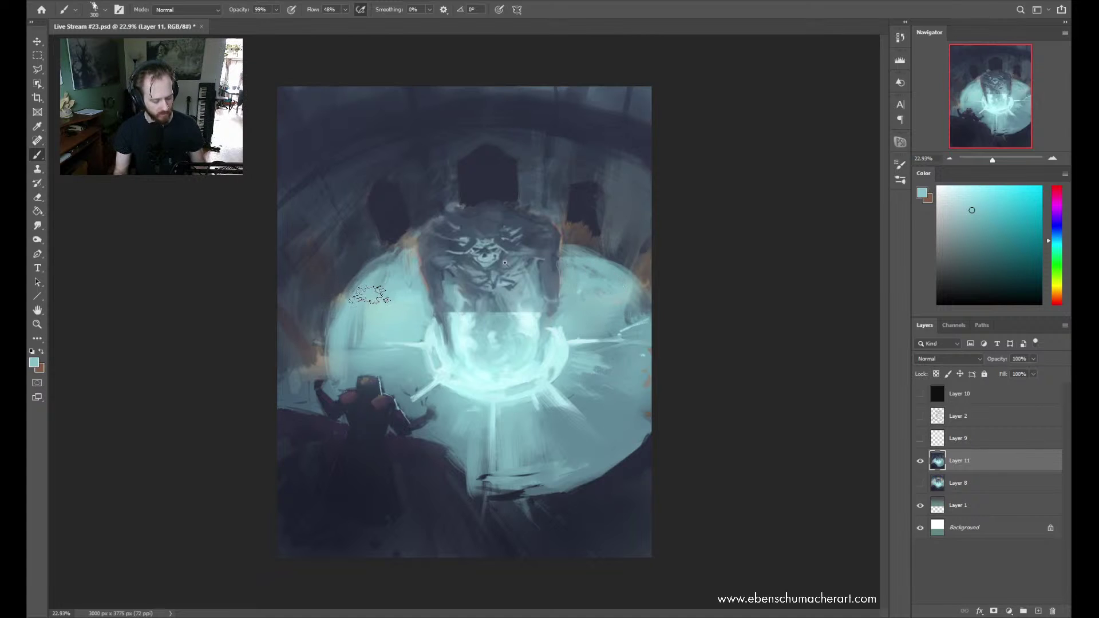
pyautogui.keyDown('alt'); pyautogui.click(351, 268); pyautogui.keyUp('alt')
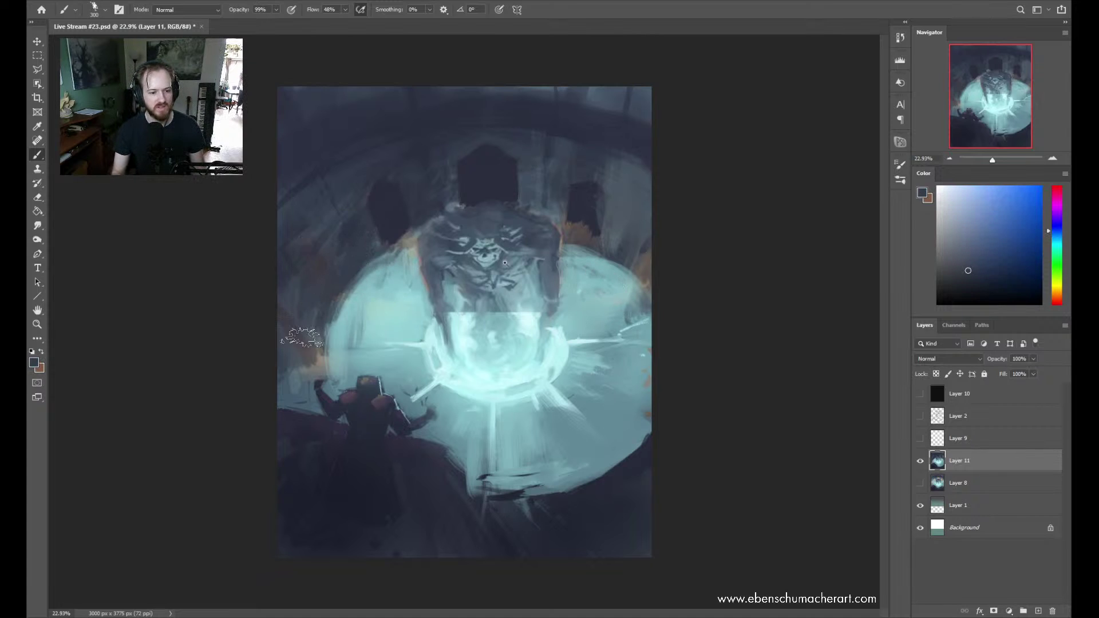
pyautogui.keyDown('alt'); pyautogui.click(397, 213); pyautogui.keyUp('alt')
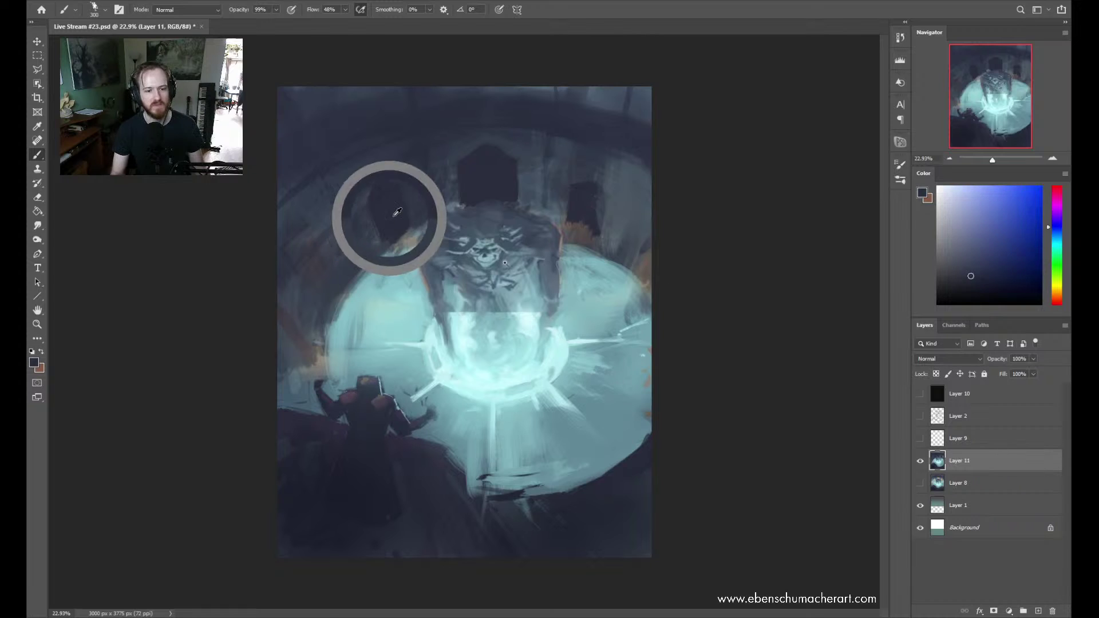
pyautogui.keyDown('alt'); pyautogui.click(376, 318); pyautogui.keyUp('alt')
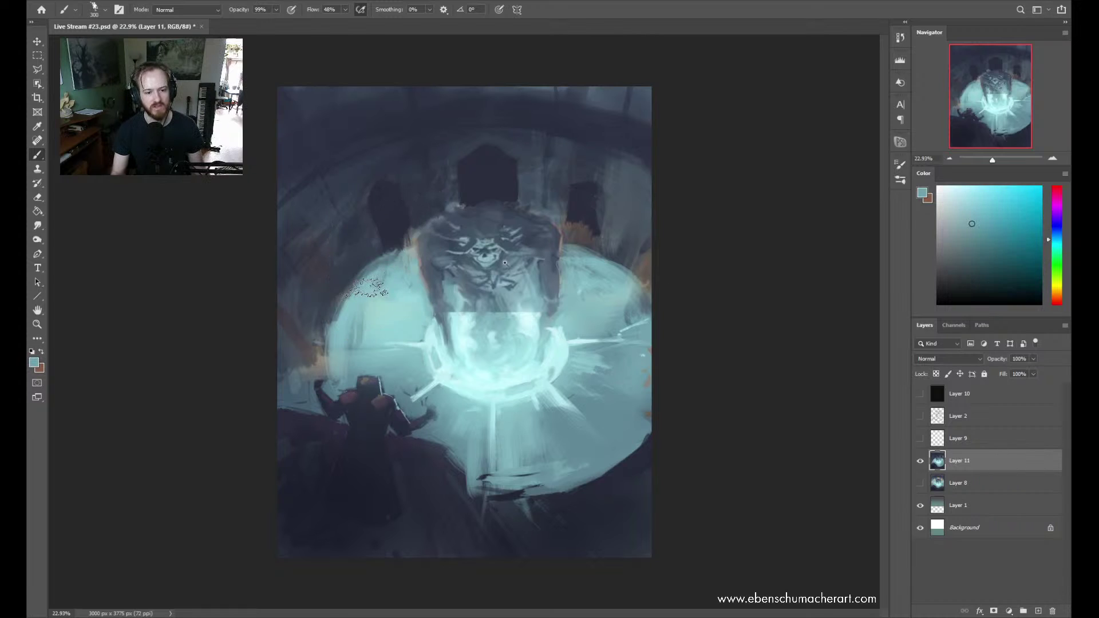
# Darken the window left of the giant with sampled navy and block in another window on the far left wall
pyautogui.keyDown('alt'); pyautogui.click(396, 222); pyautogui.keyUp('alt')
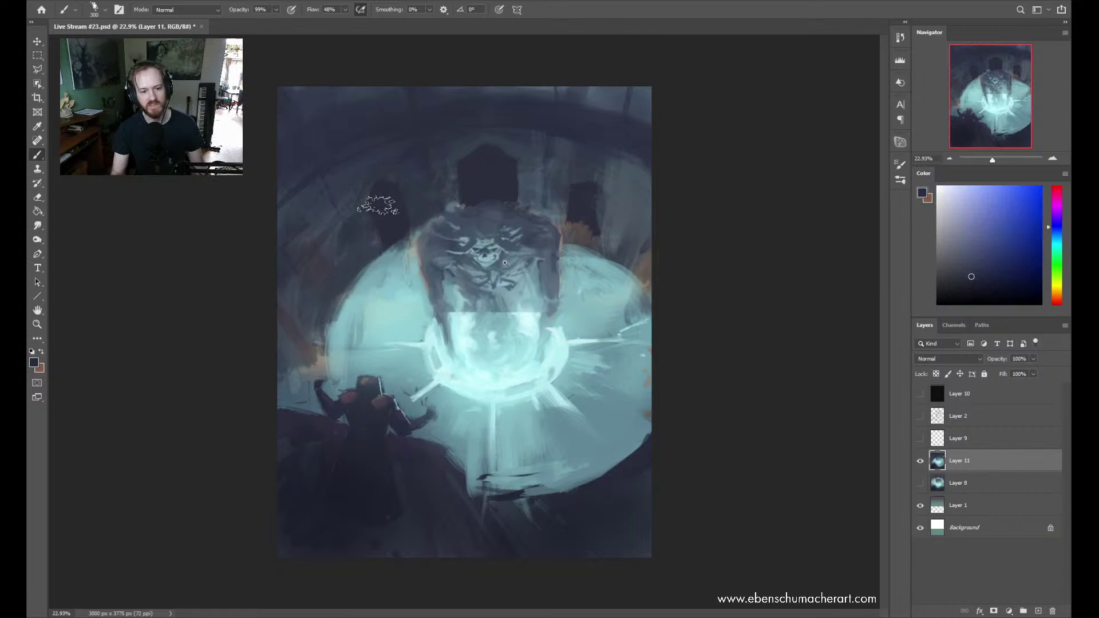
pyautogui.moveTo(378, 205); pyautogui.dragTo(417, 219)
pyautogui.moveTo(308, 258); pyautogui.dragTo(305, 256)
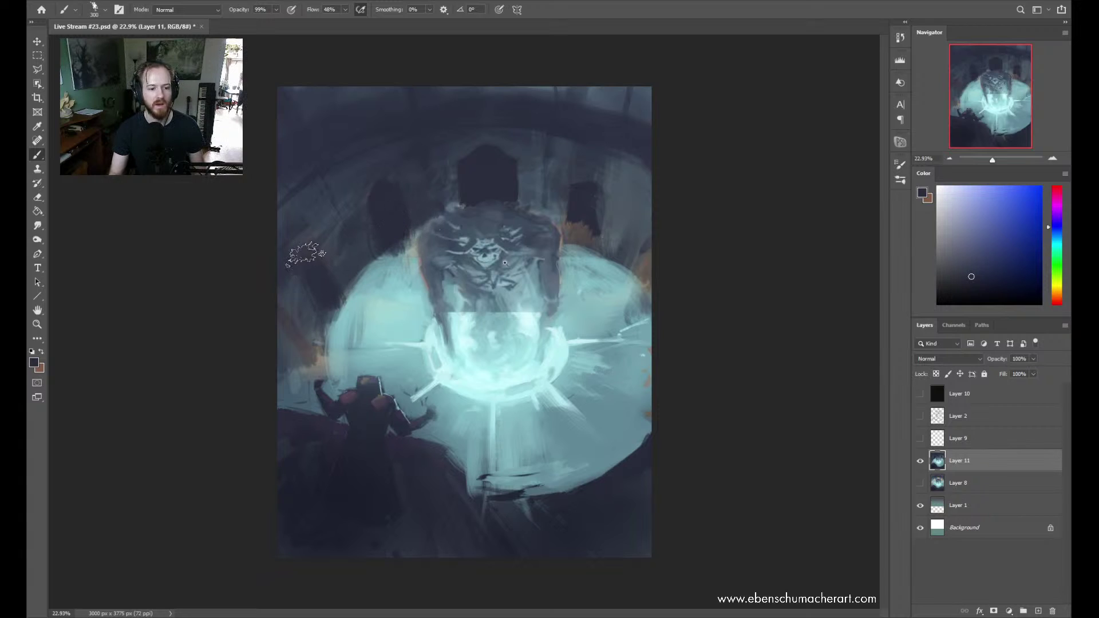
# Widen and reshape the window right of the giant over the orange patch, using sampled navy, wall blue and floor teal
pyautogui.keyDown('alt'); pyautogui.click(593, 231); pyautogui.keyUp('alt')
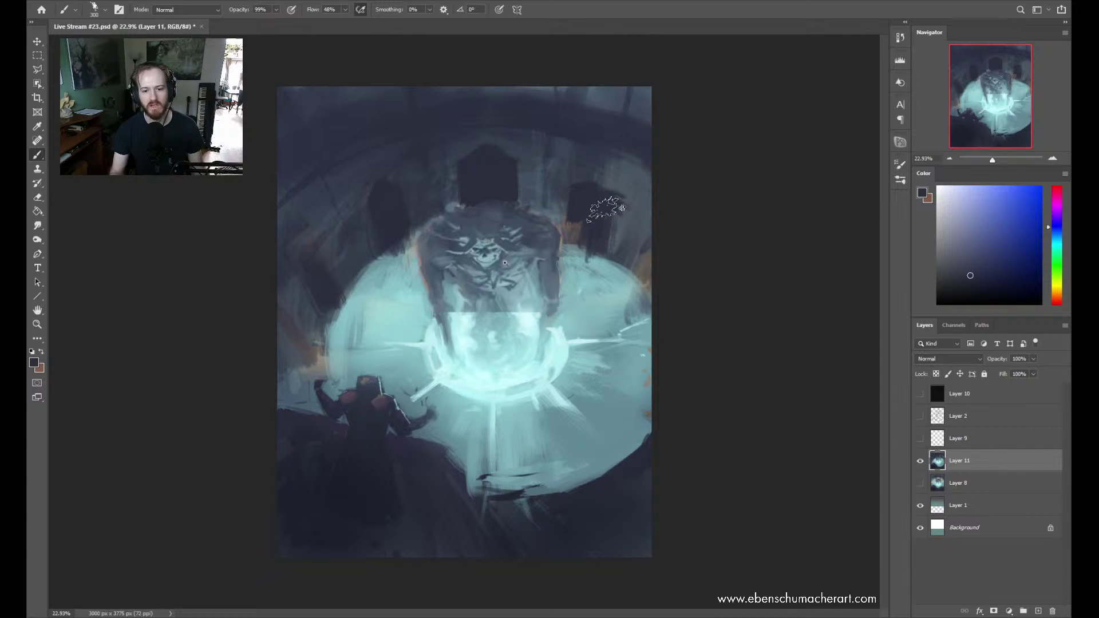
pyautogui.keyDown('alt'); pyautogui.click(627, 206); pyautogui.keyUp('alt')
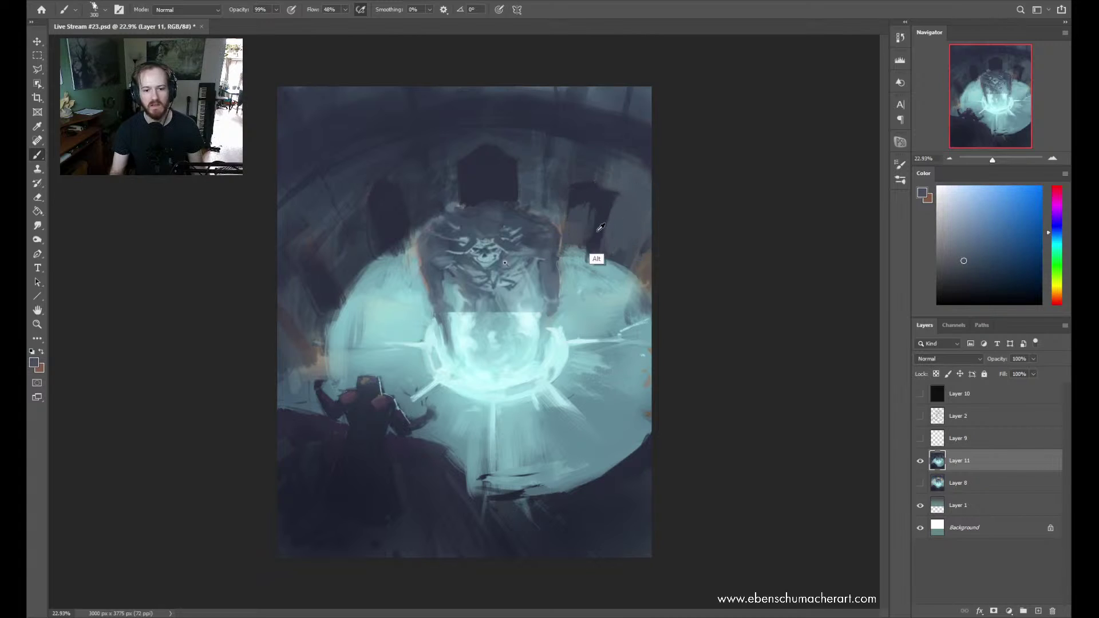
pyautogui.keyDown('alt'); pyautogui.click(589, 206); pyautogui.keyUp('alt')
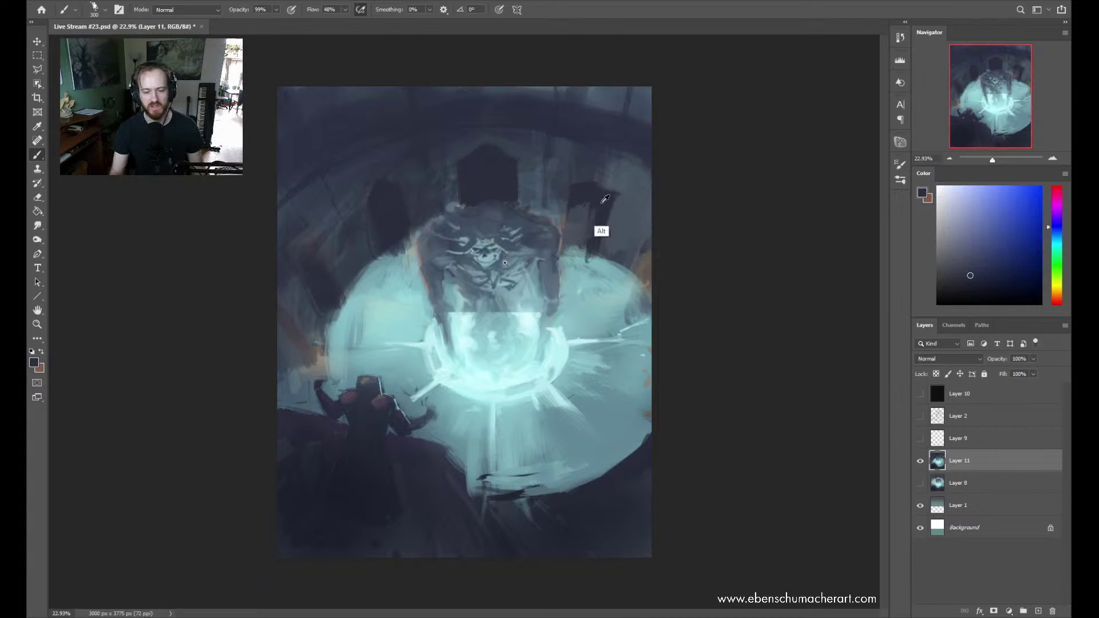
pyautogui.press('alt')
pyautogui.keyDown('alt'); pyautogui.click(577, 263); pyautogui.keyUp('alt')
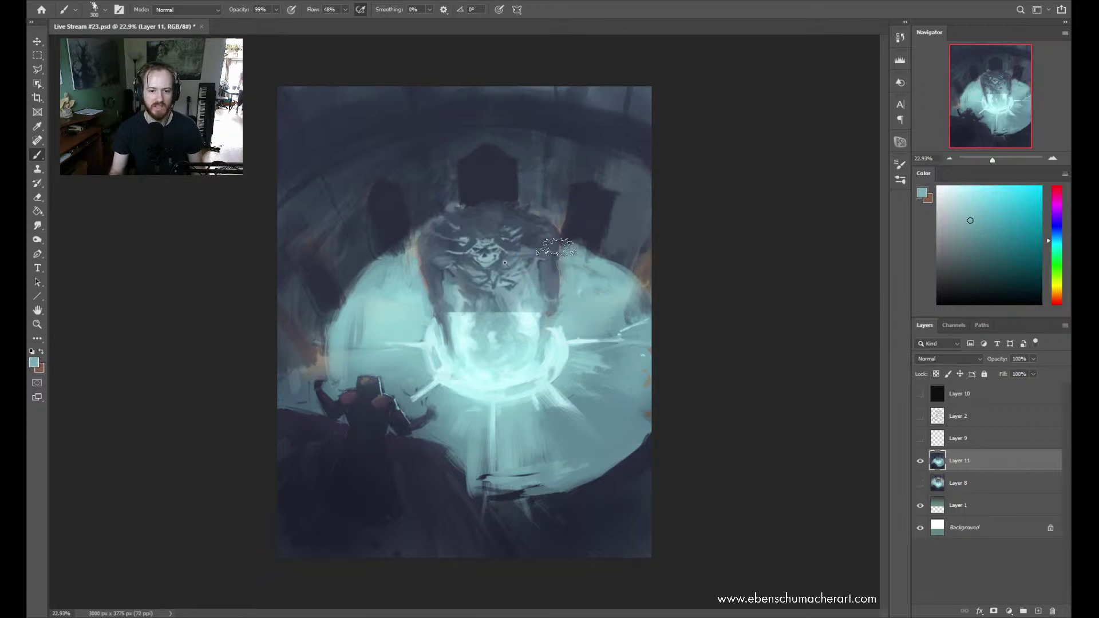
# Darken the wall beside the giant's left shoulder and repaint the shoulders with sampled blues, reducing the brush size to 125
pyautogui.keyDown('alt'); pyautogui.click(350, 258); pyautogui.keyUp('alt')
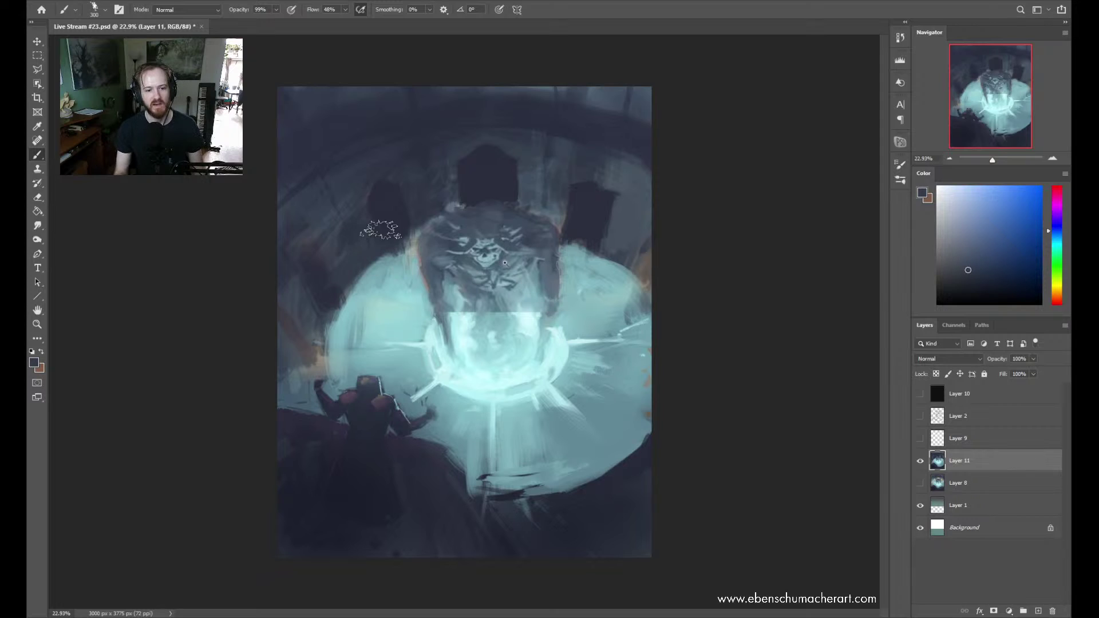
pyautogui.keyDown('alt'); pyautogui.click(421, 214); pyautogui.keyUp('alt')
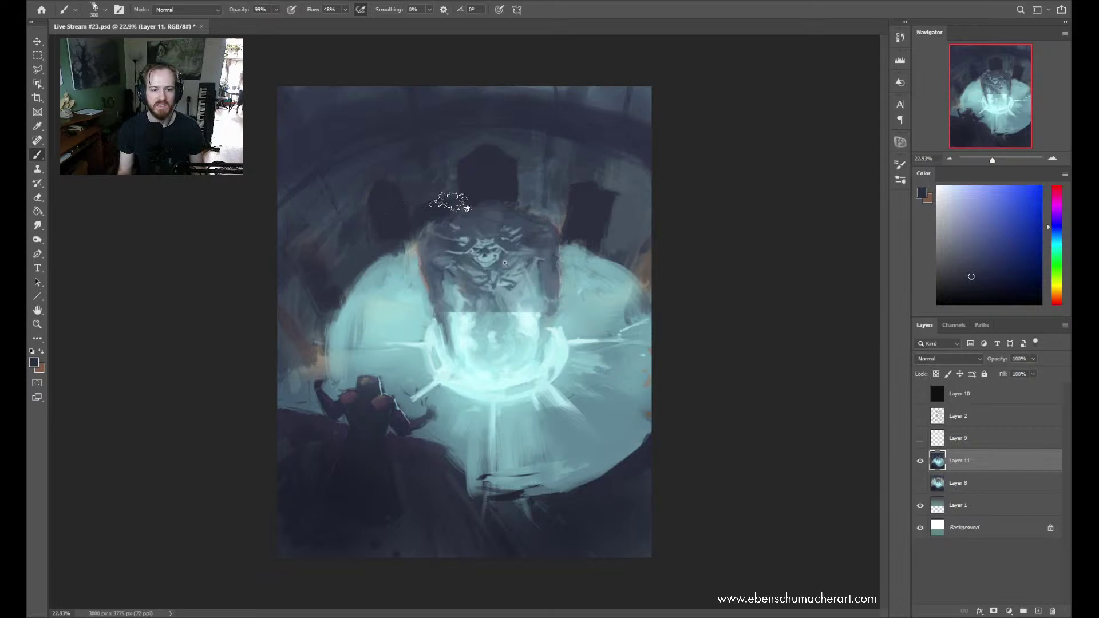
pyautogui.keyDown('alt'); pyautogui.click(433, 270); pyautogui.keyUp('alt')
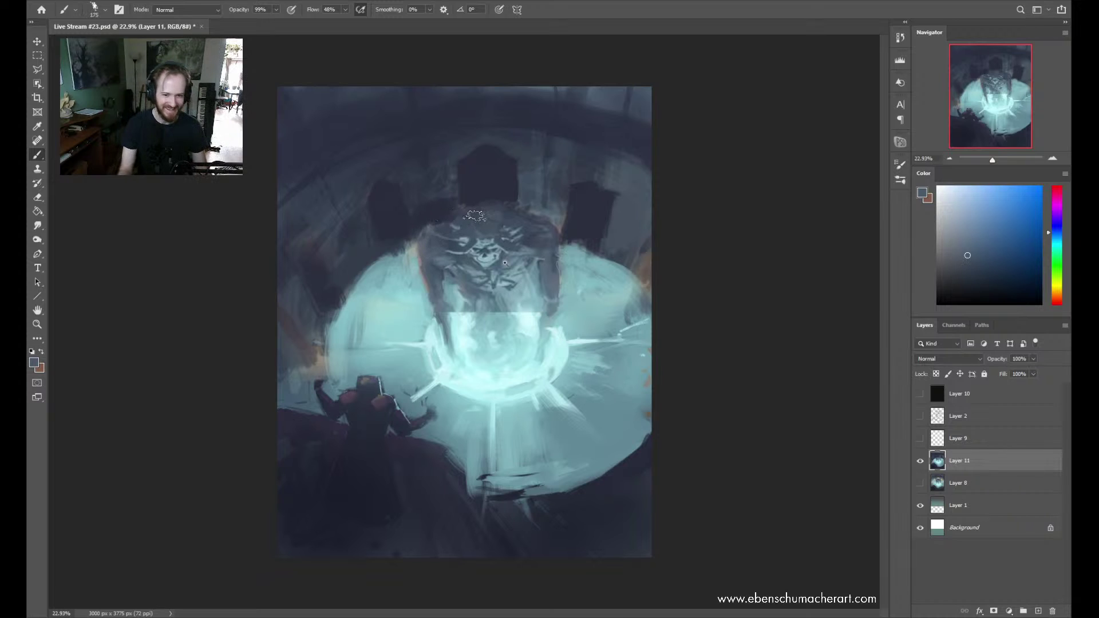
pyautogui.keyDown('alt'); pyautogui.click(478, 222); pyautogui.keyUp('alt')
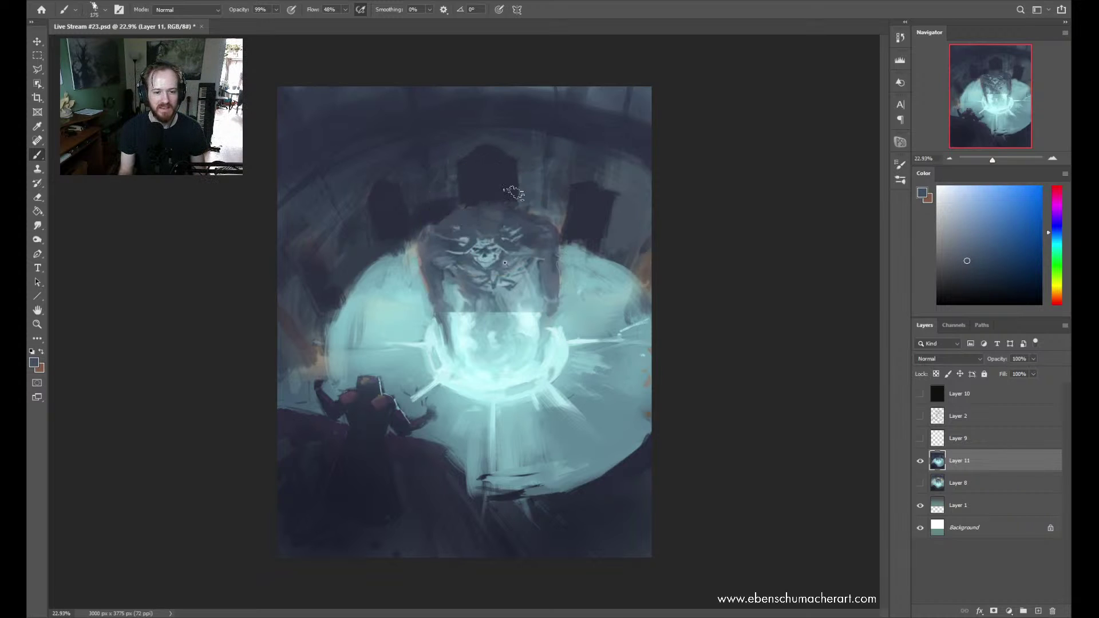
pyautogui.press('[')
pyautogui.press('[')
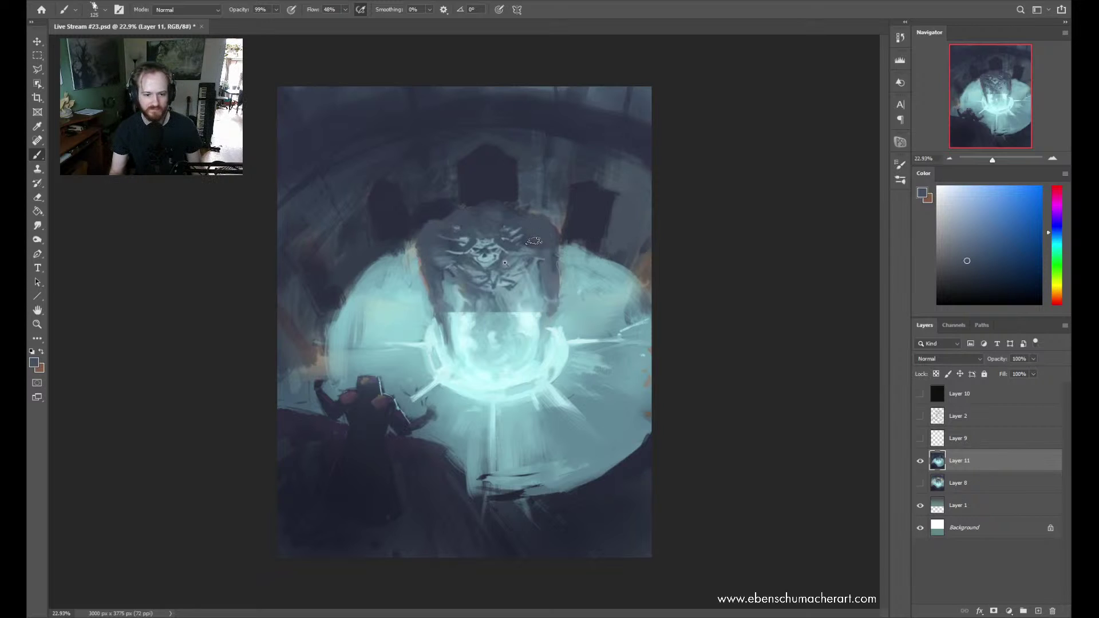
# Clean up the top of the giant's back against the central window with sampled navy and body blue
pyautogui.keyDown('alt'); pyautogui.click(489, 215); pyautogui.keyUp('alt')
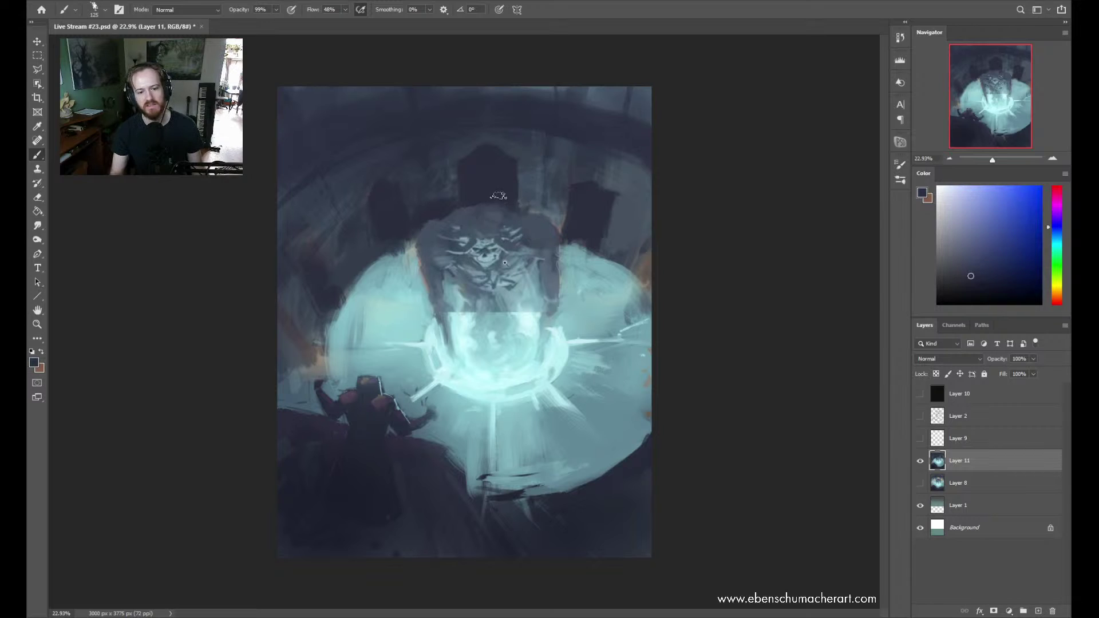
pyautogui.keyDown('alt'); pyautogui.click(495, 216); pyautogui.keyUp('alt')
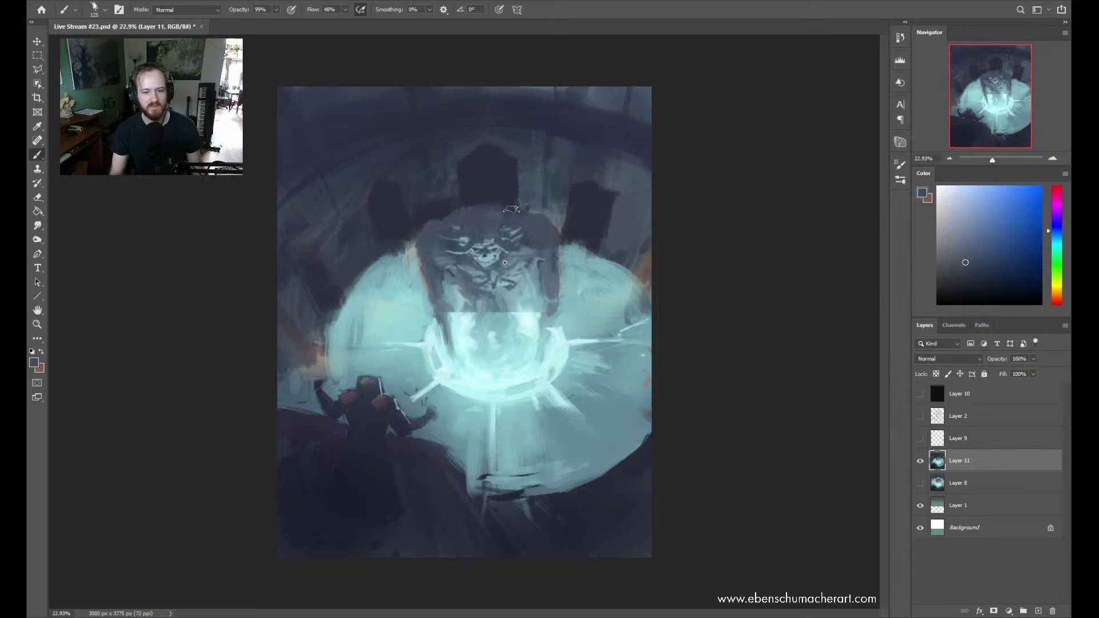
pyautogui.keyDown('alt'); pyautogui.click(454, 223); pyautogui.keyUp('alt')
# Rework the central window's edges and the surrounding wall with sampled navy tones, and touch up the floor's left edge
pyautogui.keyDown('alt'); pyautogui.click(479, 193); pyautogui.keyUp('alt')
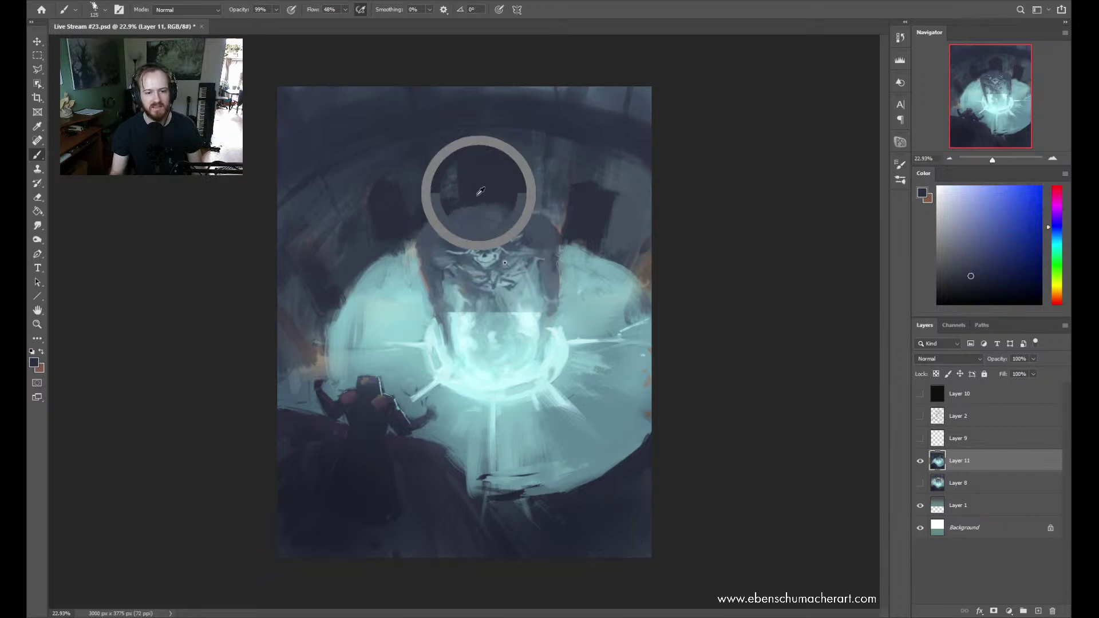
pyautogui.keyDown('alt'); pyautogui.click(447, 189); pyautogui.keyUp('alt')
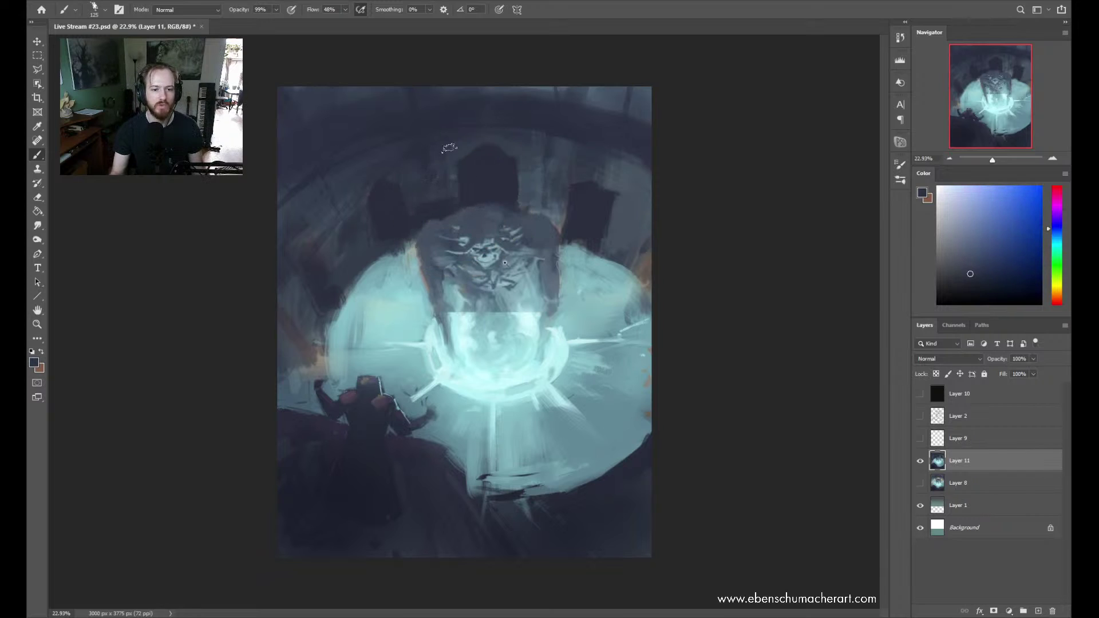
pyautogui.keyDown('alt'); pyautogui.click(469, 177); pyautogui.keyUp('alt')
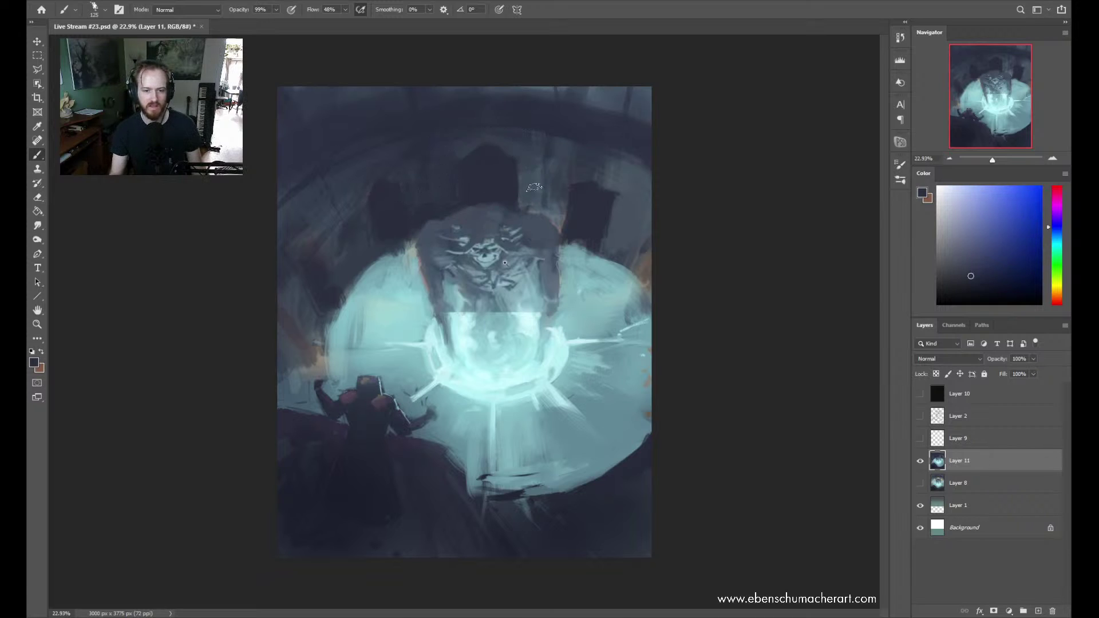
pyautogui.moveTo(534, 187)
pyautogui.mouseDown()
pyautogui.moveTo(526, 198)
pyautogui.moveTo(545, 205)
pyautogui.mouseUp()
pyautogui.moveTo(360, 279); pyautogui.dragTo(358, 287)
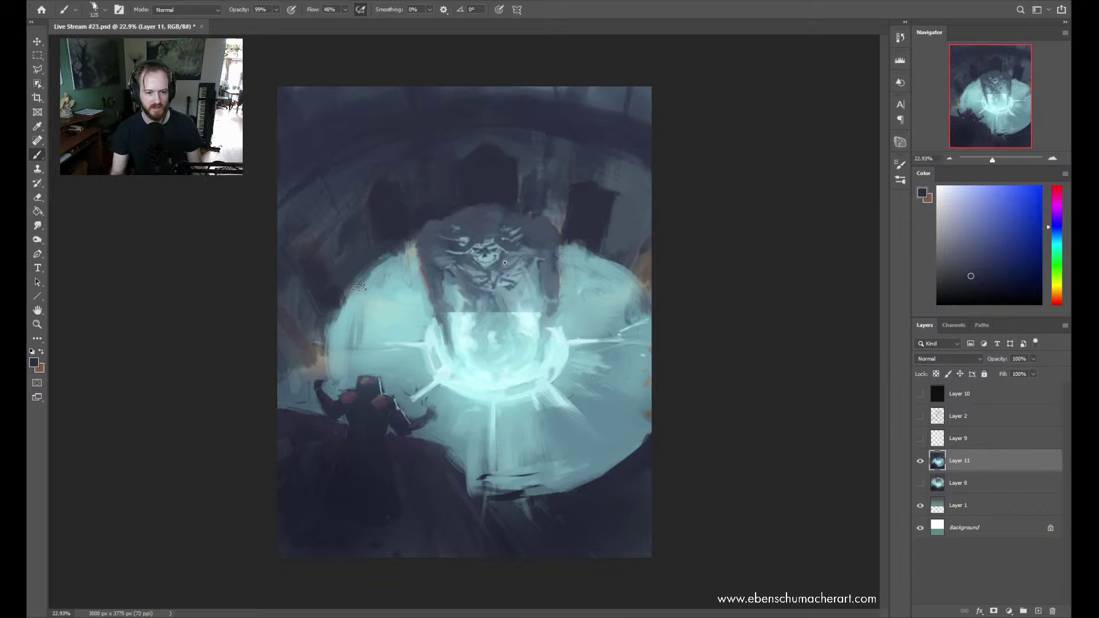
# Show the sketch on Layer 2 and repaint the left and central windows and nearby wall to match it, sampling dark blues
pyautogui.click(921, 416)
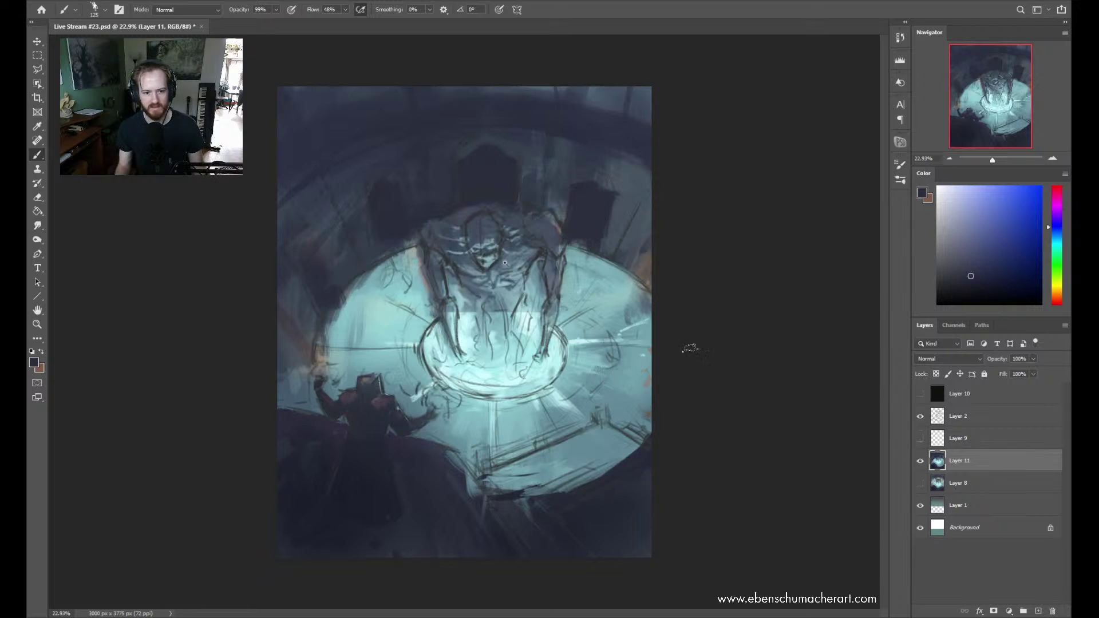
pyautogui.keyDown('alt'); pyautogui.click(368, 246); pyautogui.keyUp('alt')
pyautogui.keyDown('alt'); pyautogui.click(393, 240); pyautogui.keyUp('alt')
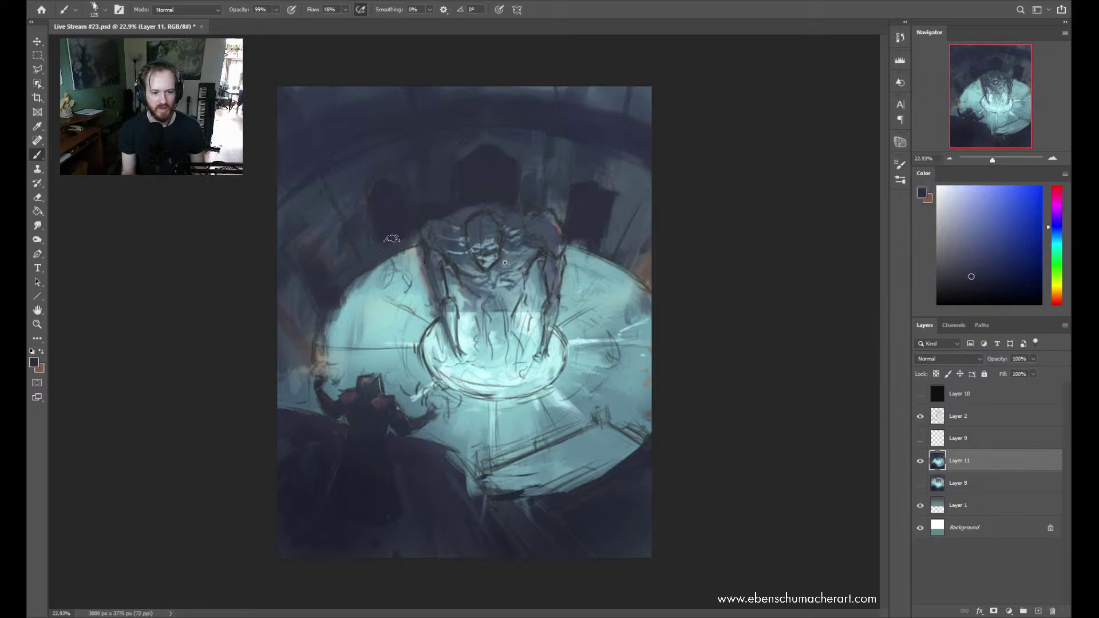
pyautogui.keyDown('alt'); pyautogui.click(489, 182); pyautogui.keyUp('alt')
pyautogui.keyDown('alt'); pyautogui.click(441, 165); pyautogui.keyUp('alt')
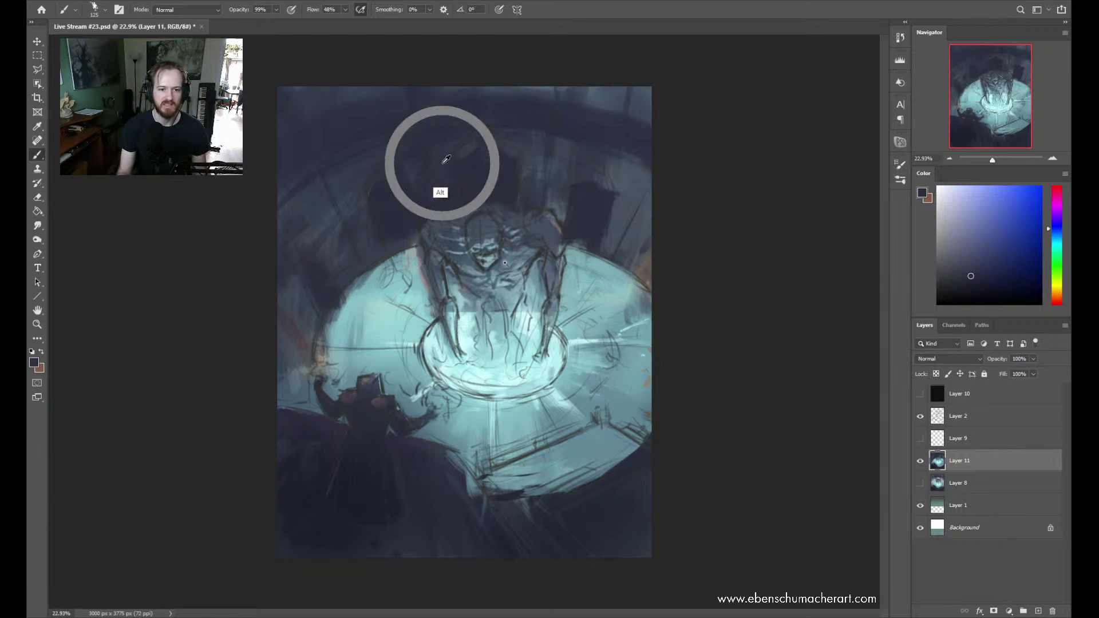
pyautogui.keyDown('alt'); pyautogui.click(532, 154); pyautogui.keyUp('alt')
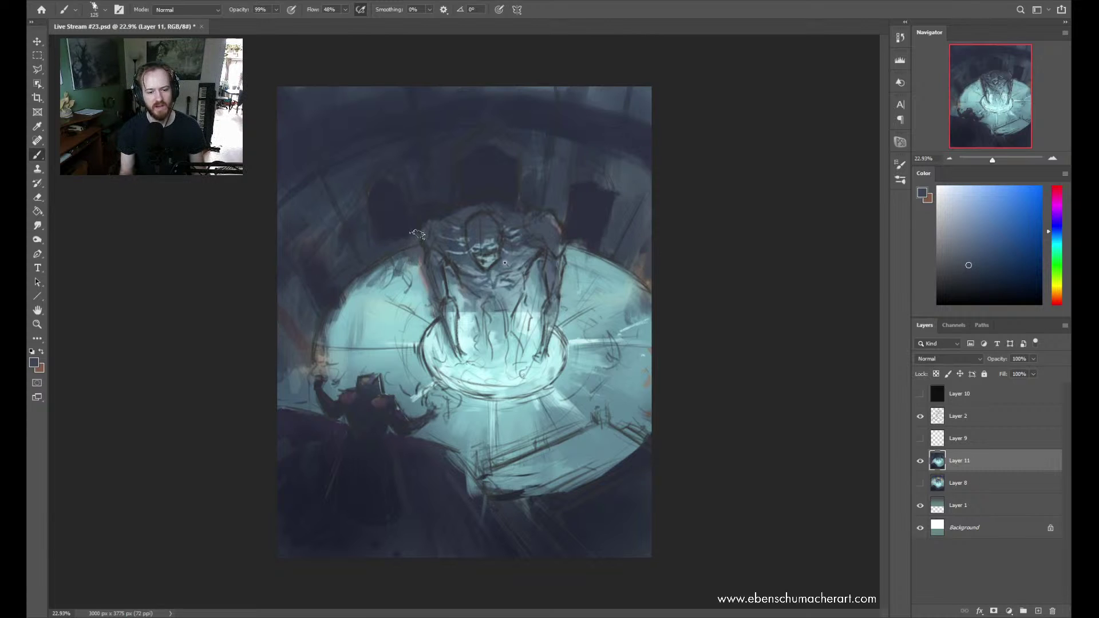
# Adjust the floor's left back edge to the sketch and paint the wall panels between the windows with sampled wall blue
pyautogui.moveTo(382, 267); pyautogui.dragTo(358, 292)
pyautogui.keyDown('alt'); pyautogui.click(396, 296); pyautogui.keyUp('alt')
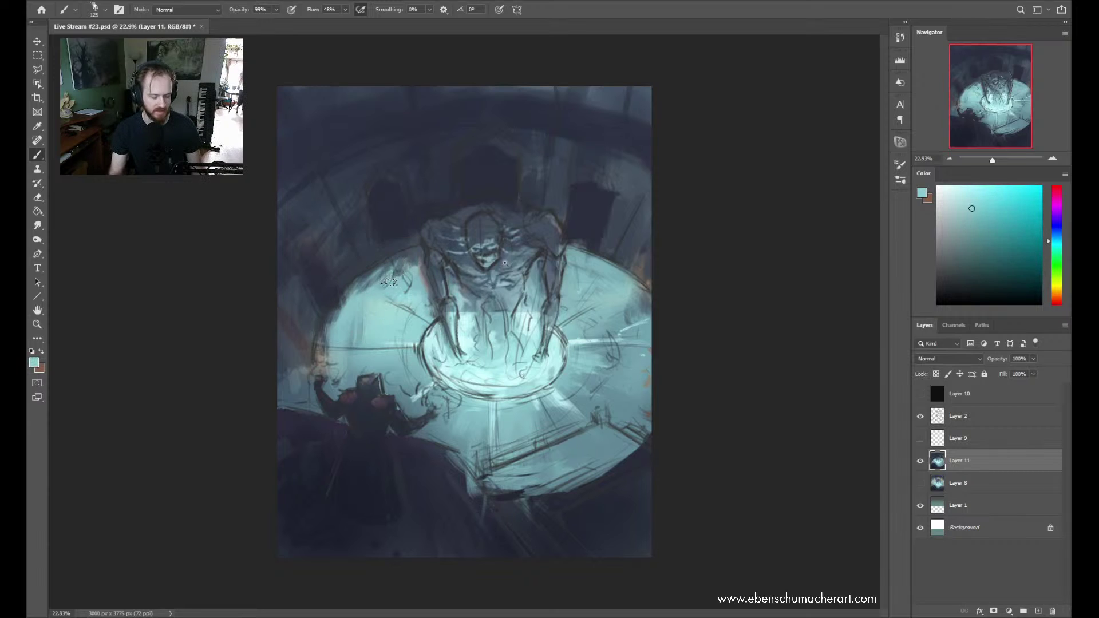
pyautogui.keyDown('alt'); pyautogui.click(347, 278); pyautogui.keyUp('alt')
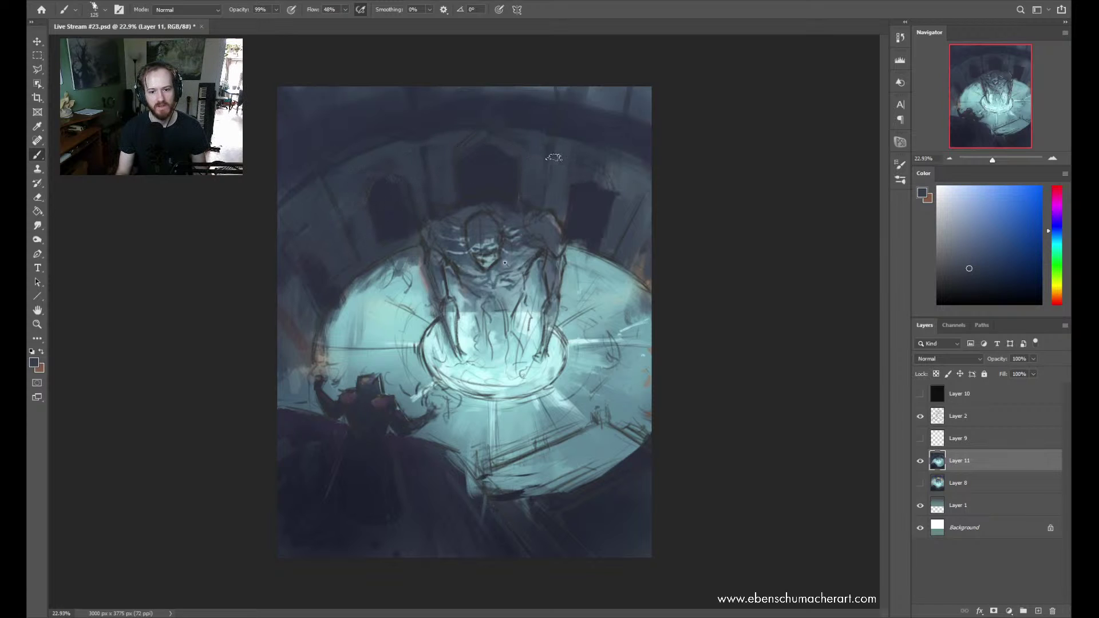
# Define the arched tops and sides of the windows along the sketch lines with sampled navy and wall blue
pyautogui.keyDown('alt'); pyautogui.click(575, 199); pyautogui.keyUp('alt')
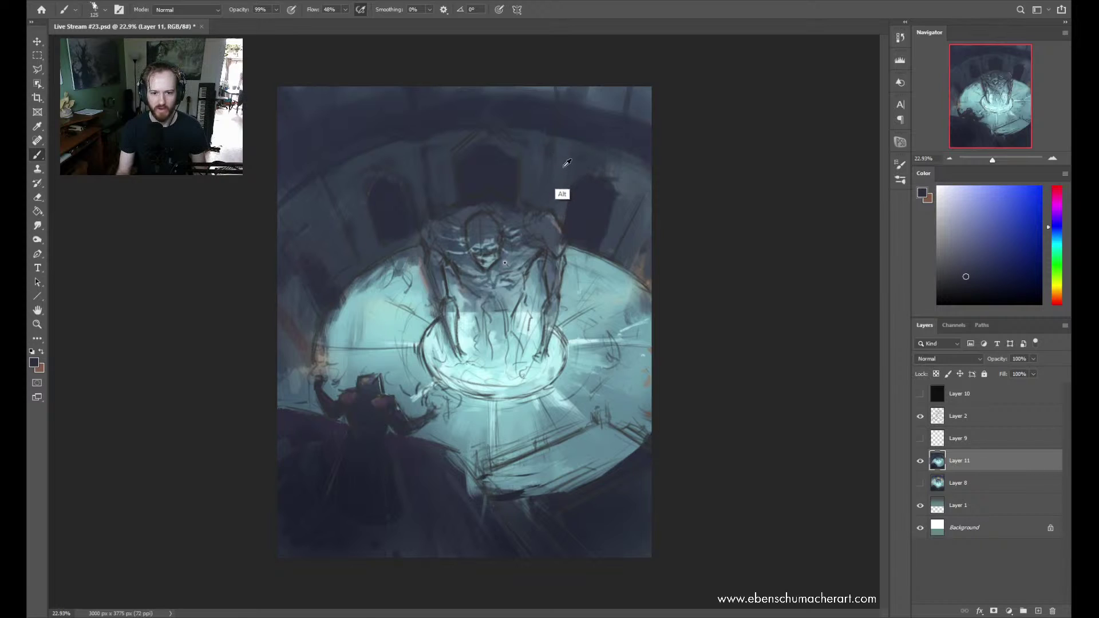
pyautogui.keyDown('alt'); pyautogui.click(562, 190); pyautogui.keyUp('alt')
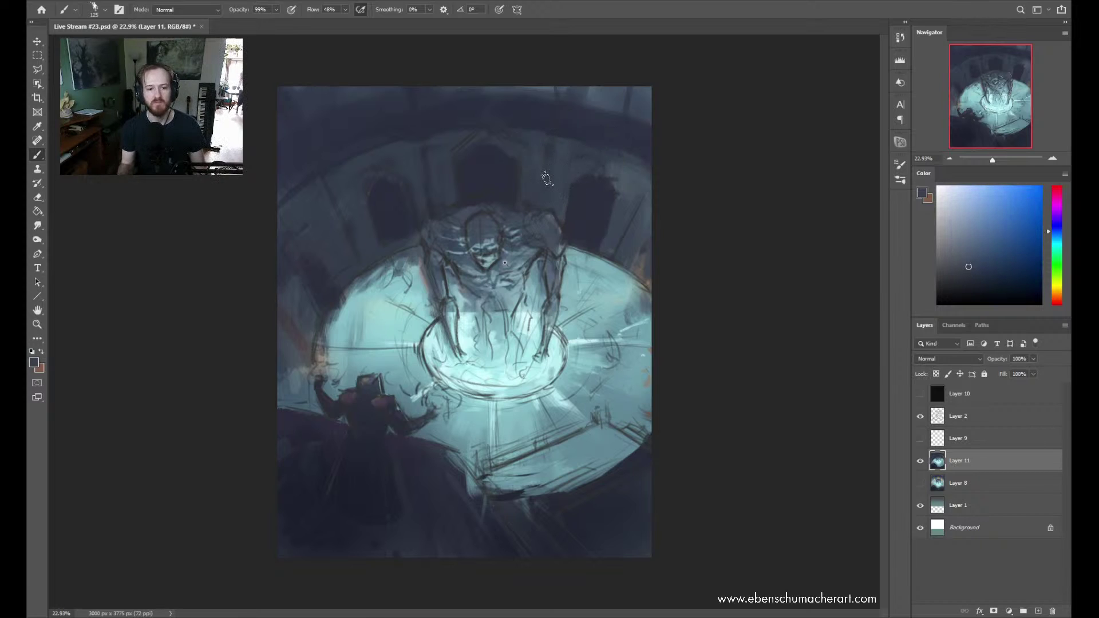
pyautogui.keyDown('alt'); pyautogui.click(394, 214); pyautogui.keyUp('alt')
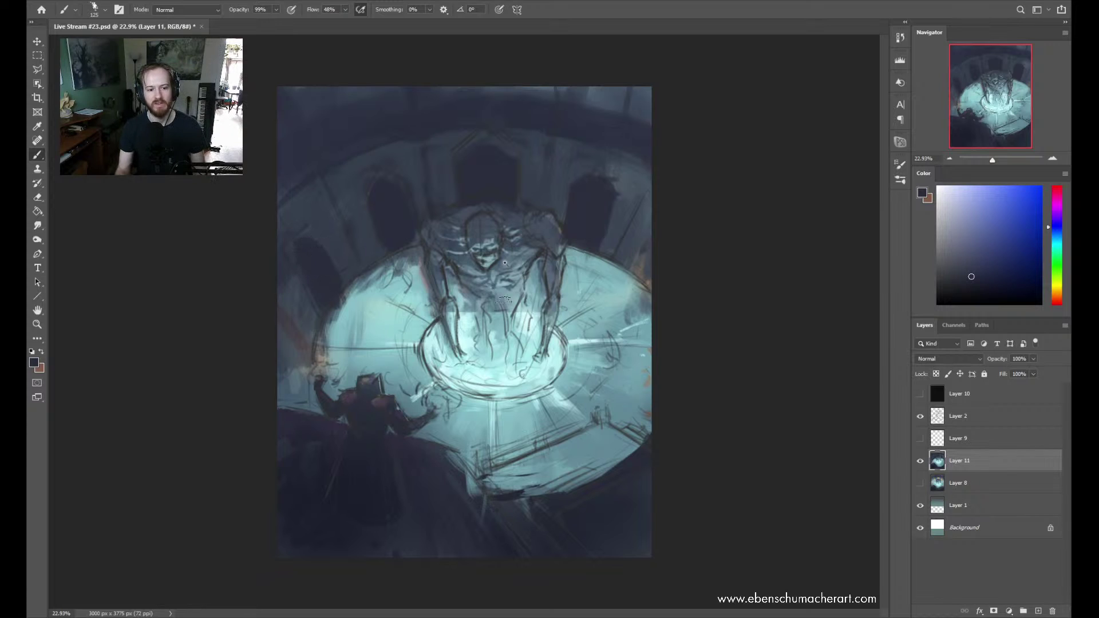
# Shade the floor's left rim with sampled muted teal and dark blue, raising the brush size to 200
pyautogui.keyDown('alt'); pyautogui.click(367, 311); pyautogui.keyUp('alt')
pyautogui.press(']')
pyautogui.press(']')
pyautogui.press(']')
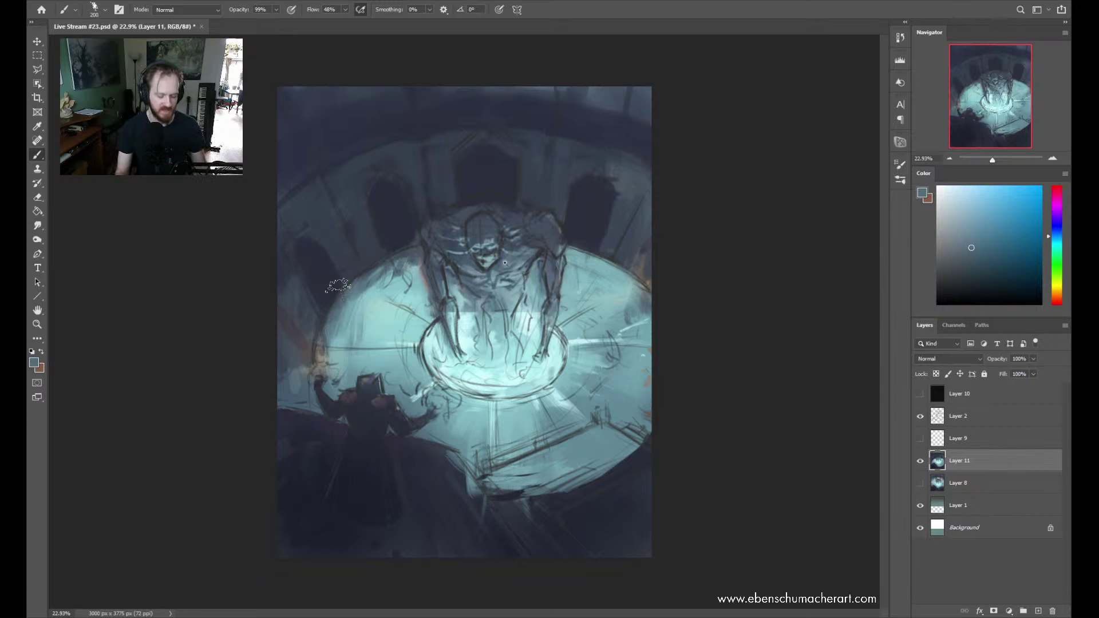
pyautogui.keyDown('alt'); pyautogui.click(363, 291); pyautogui.keyUp('alt')
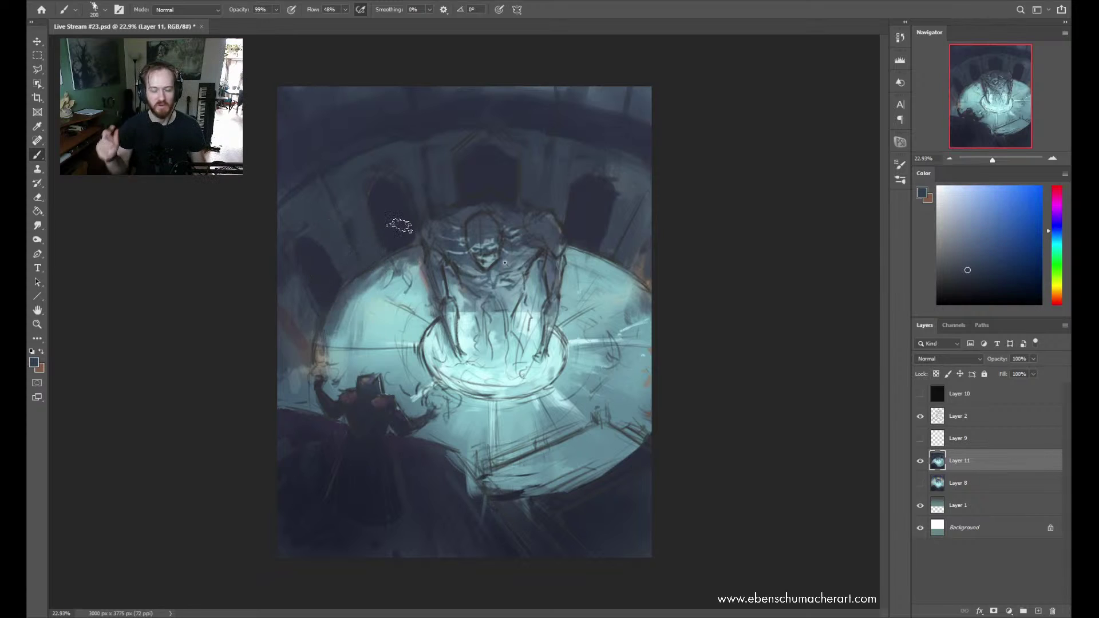
# Refine the far left window and the wall around it with sampled navy and wall blue
pyautogui.press('alt')
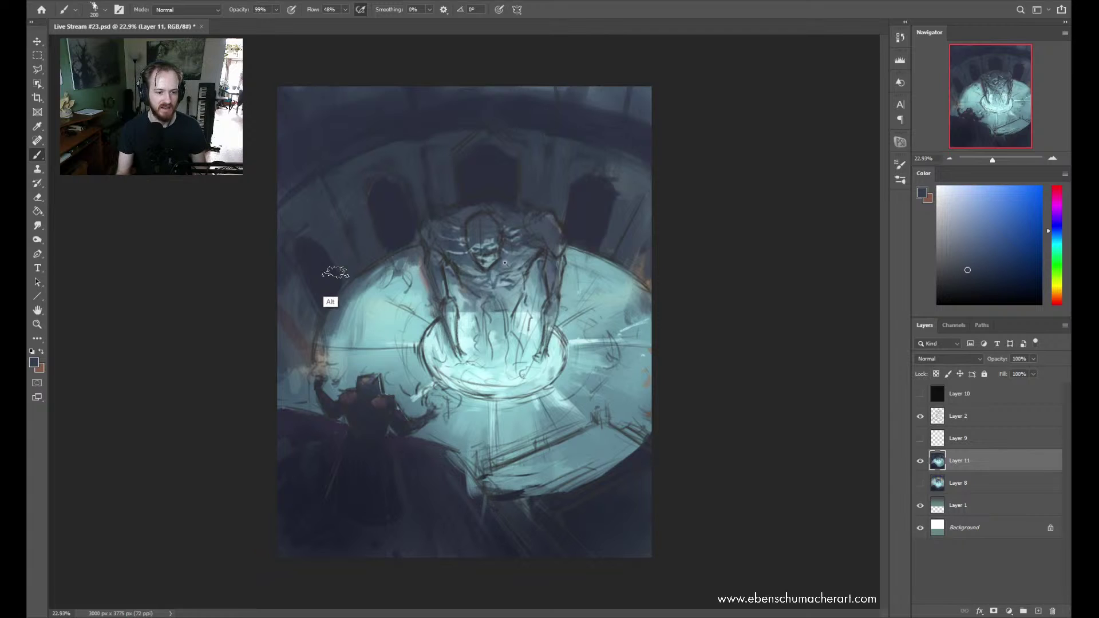
pyautogui.keyDown('alt'); pyautogui.click(335, 272); pyautogui.keyUp('alt')
pyautogui.keyDown('alt'); pyautogui.click(393, 222); pyautogui.keyUp('alt')
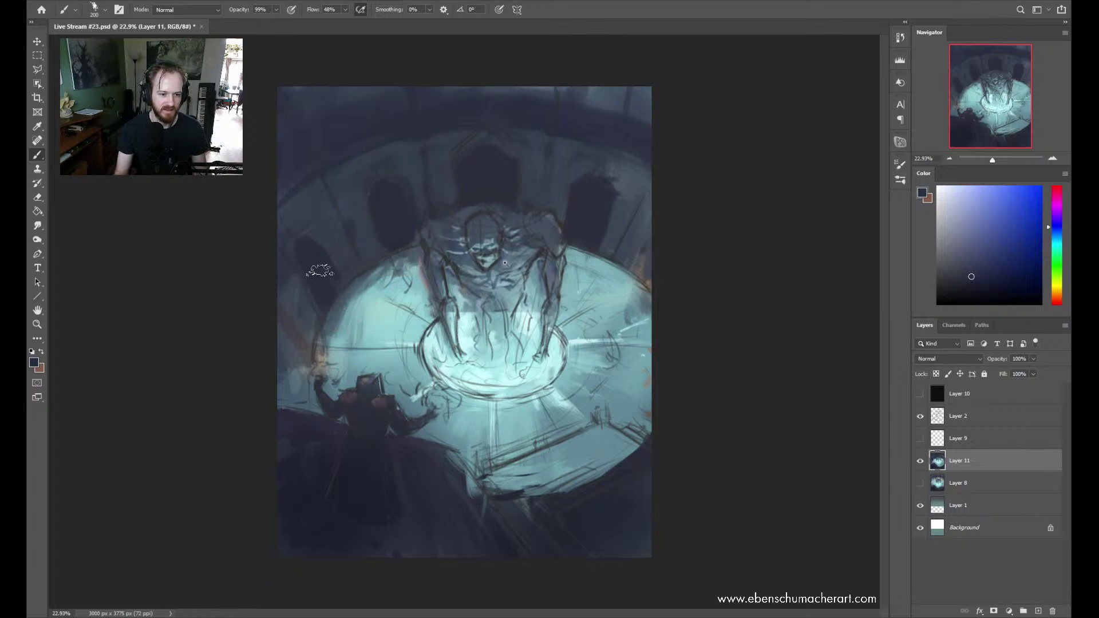
pyautogui.keyDown('alt'); pyautogui.click(343, 200); pyautogui.keyUp('alt')
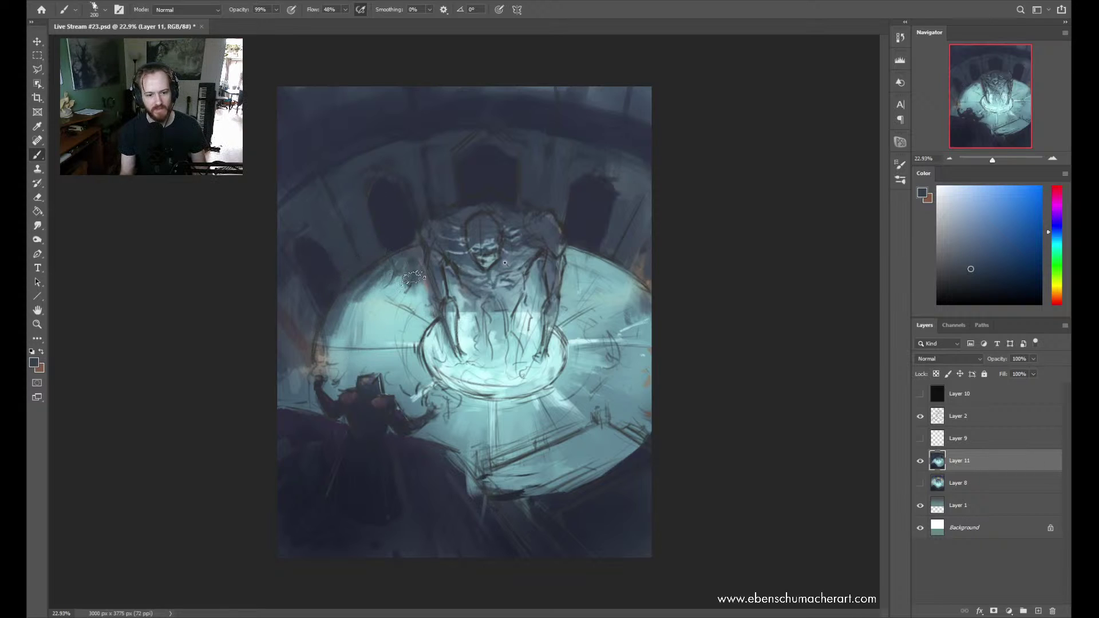
# Touch up the floor's back edge and the wall beside the creature with sampled pale teal and navy, and browse the brush presets
pyautogui.keyDown('alt'); pyautogui.click(421, 302); pyautogui.keyUp('alt')
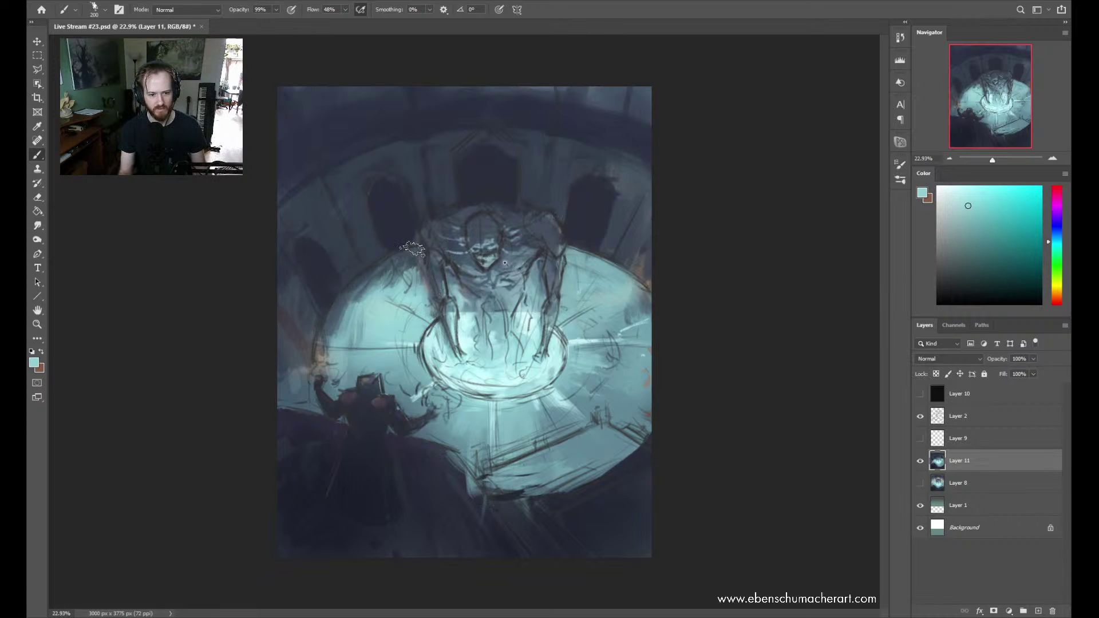
pyautogui.keyDown('alt'); pyautogui.click(401, 230); pyautogui.keyUp('alt')
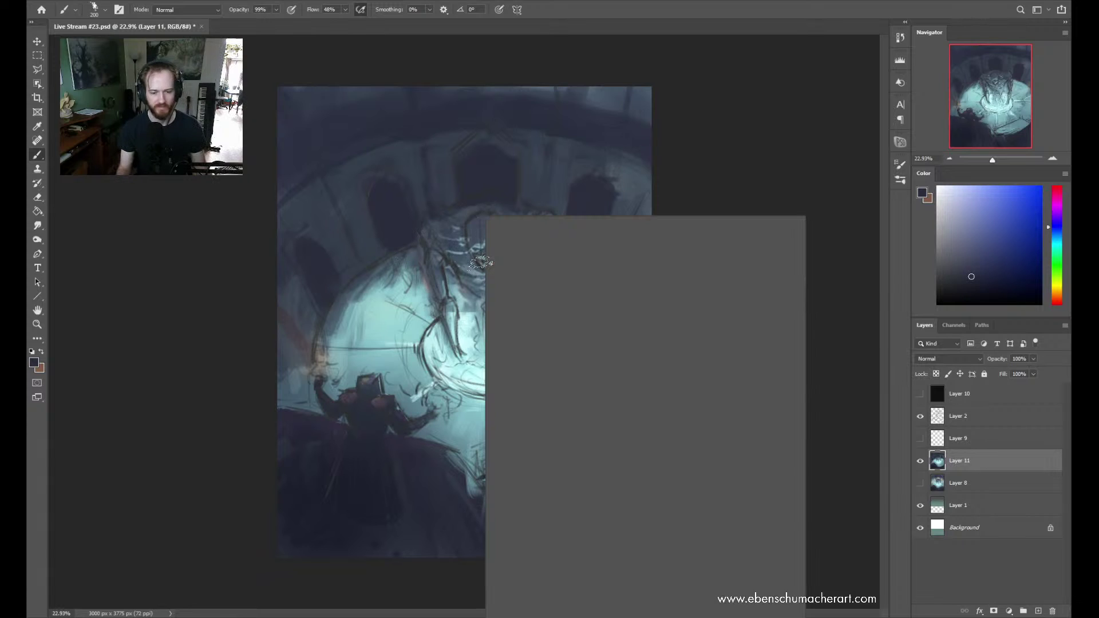
pyautogui.scroll(-3, 783, 358)
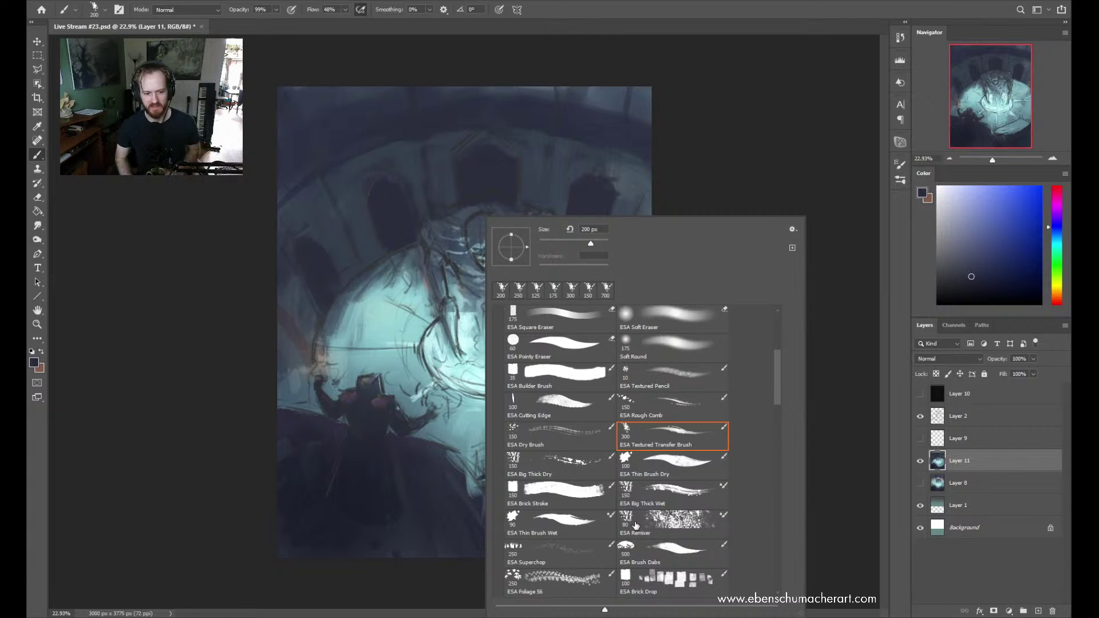
pyautogui.click(255, 491)
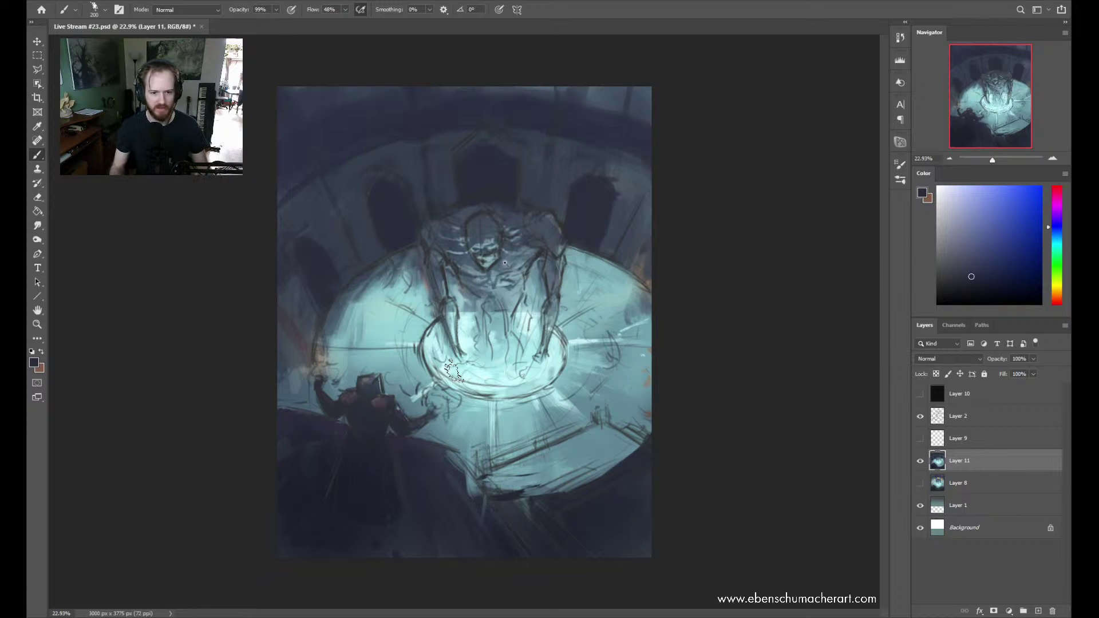
# Define the creature's upper back and shoulders below the central window with sampled blue-gray, reducing the brush size to 90
pyautogui.press('alt')
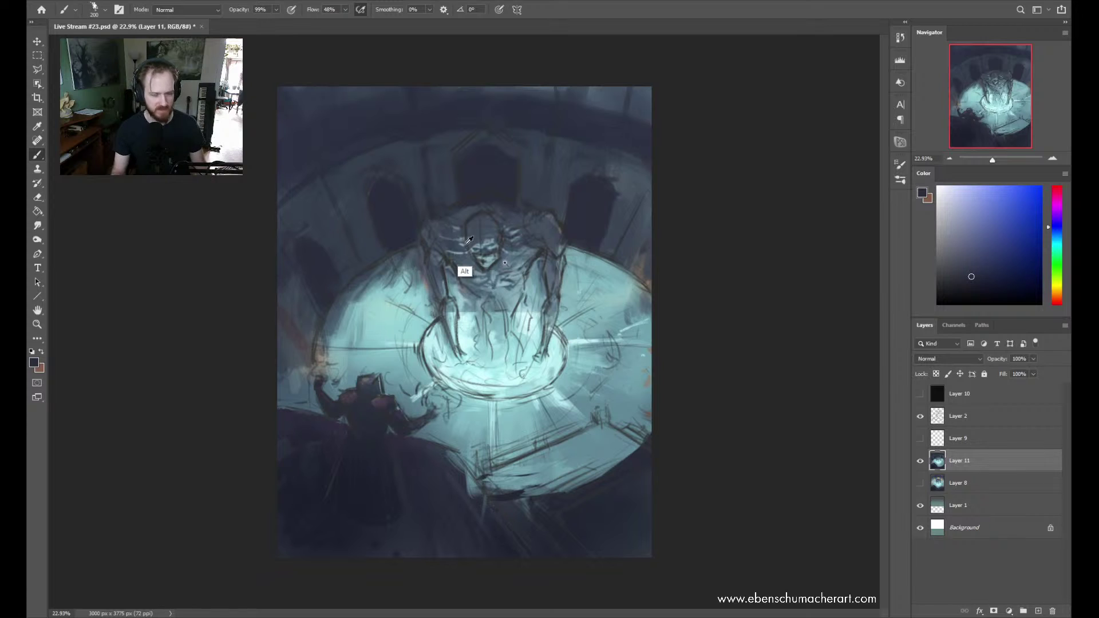
pyautogui.keyDown('alt'); pyautogui.click(466, 215); pyautogui.keyUp('alt')
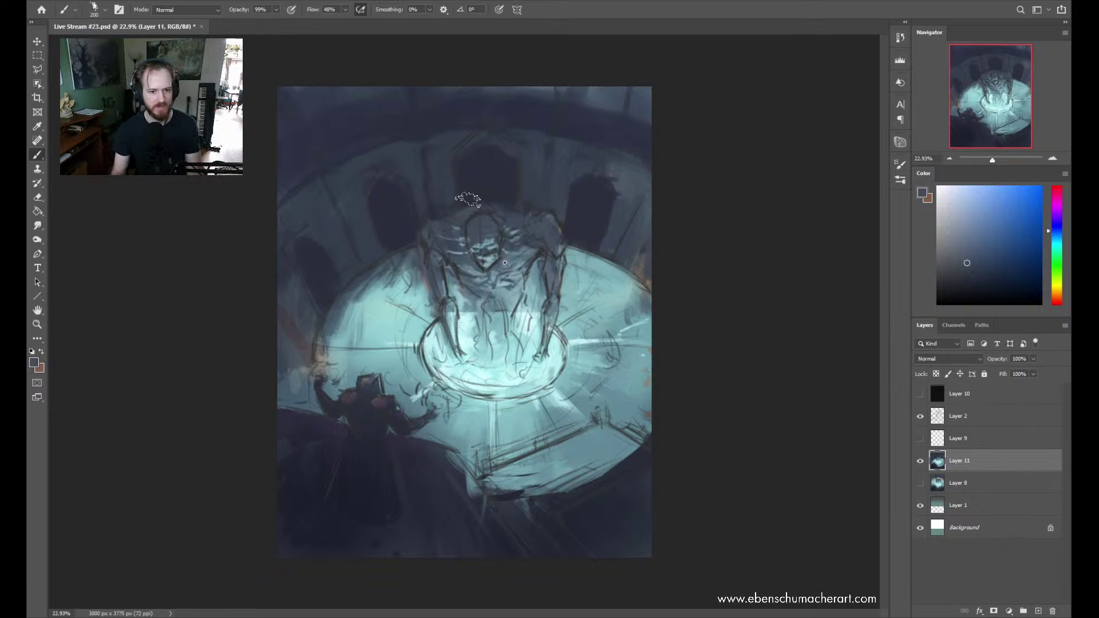
pyautogui.press('[')
pyautogui.press('[')
pyautogui.press('[')
pyautogui.press('[')
pyautogui.press('[')
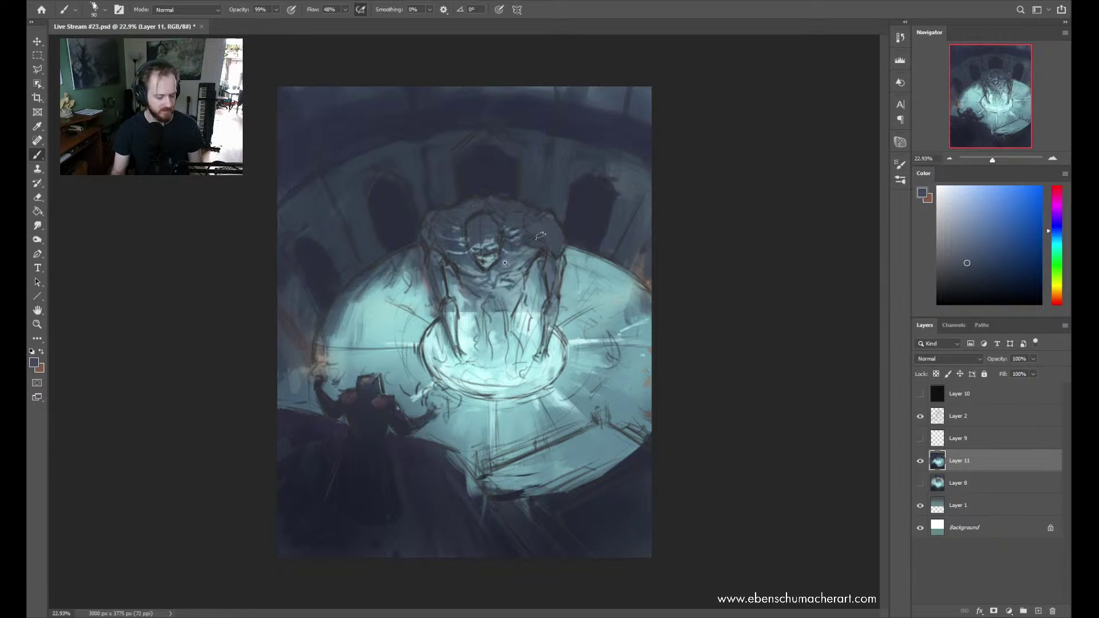
# Darken the wall beside the far left window with sampled dark blues, undoing a trial line across the curved wall
pyautogui.keyDown('alt'); pyautogui.click(339, 250); pyautogui.keyUp('alt')
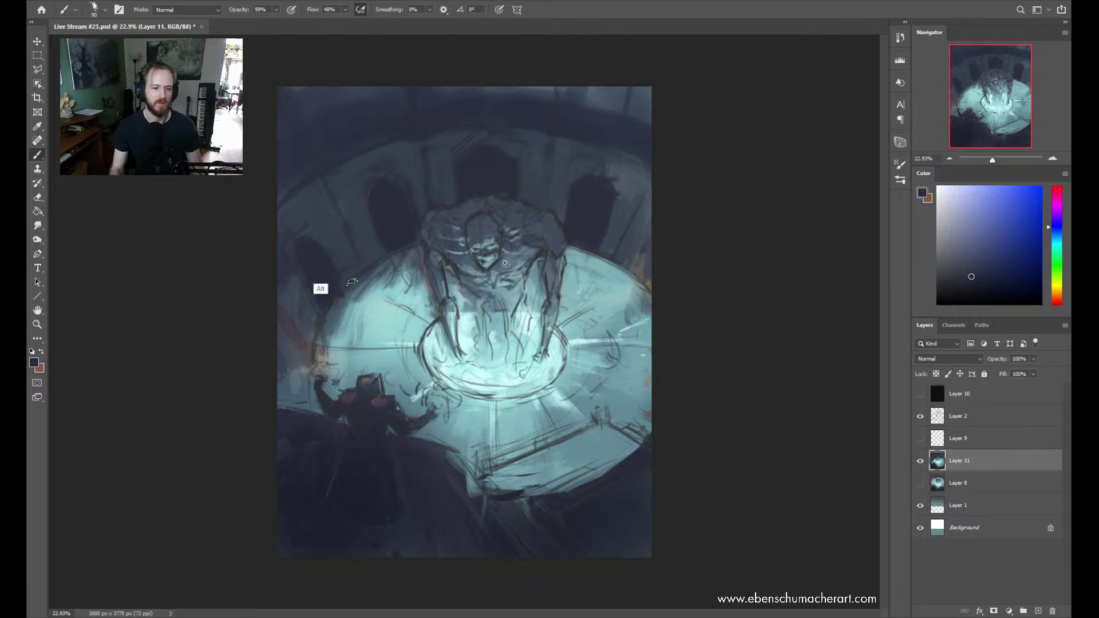
pyautogui.keyDown('alt'); pyautogui.click(286, 298); pyautogui.keyUp('alt')
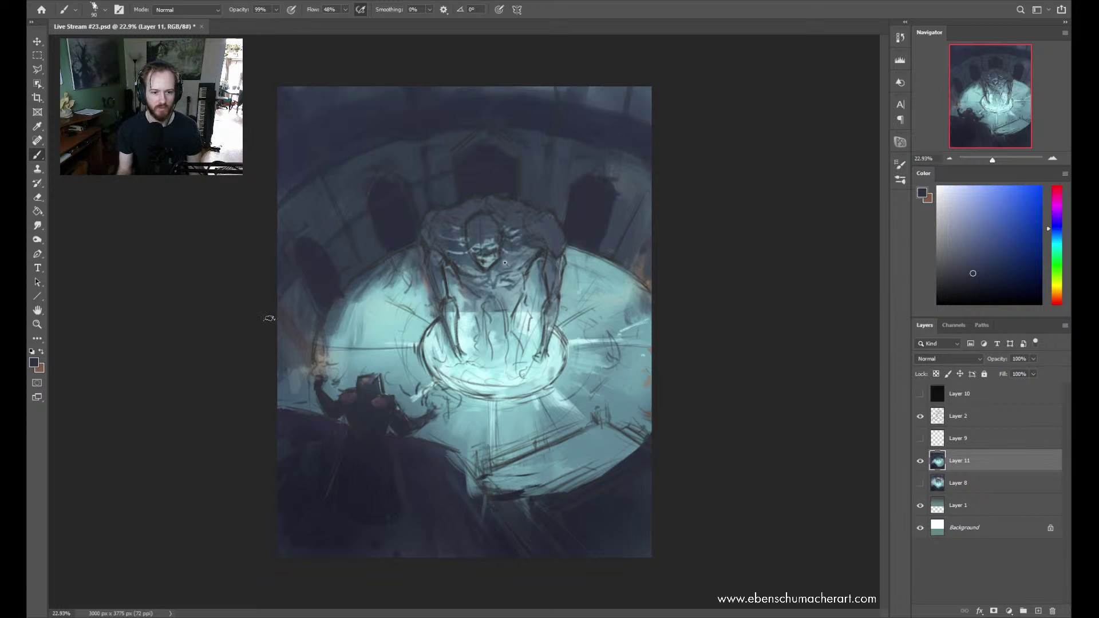
pyautogui.moveTo(270, 319); pyautogui.dragTo(678, 297)
pyautogui.hotkey('ctrl', 'z')
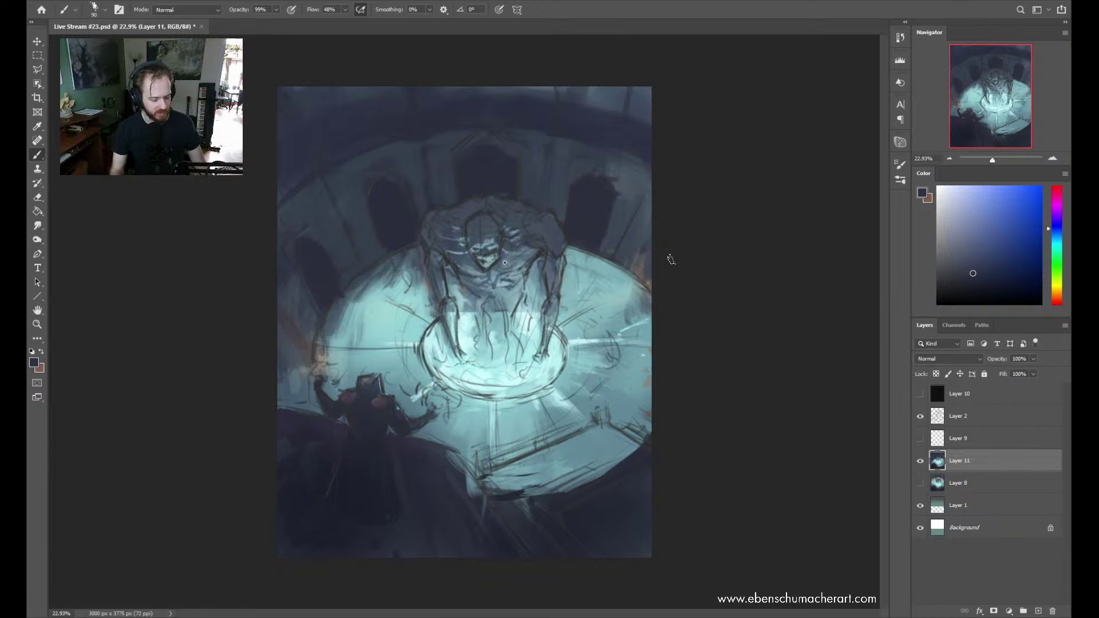
pyautogui.keyDown('alt'); pyautogui.click(290, 297); pyautogui.keyUp('alt')
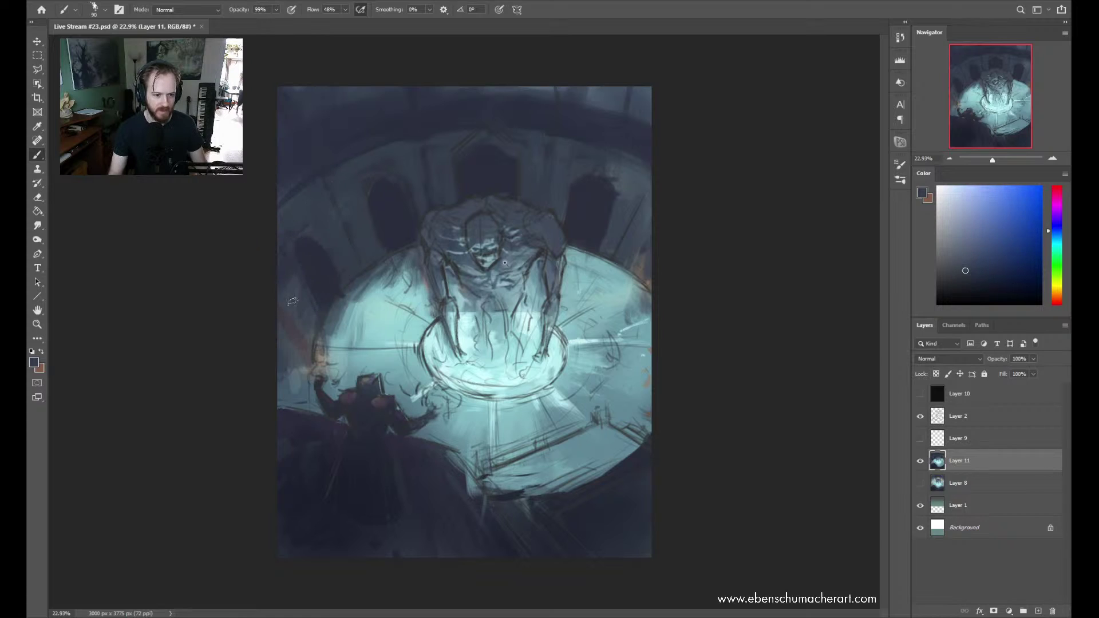
# Try dark diagonal strokes running from the walls and the foreground figure toward the creature's hands with sampled navy, and undo them
pyautogui.keyDown('alt'); pyautogui.click(308, 274); pyautogui.keyUp('alt')
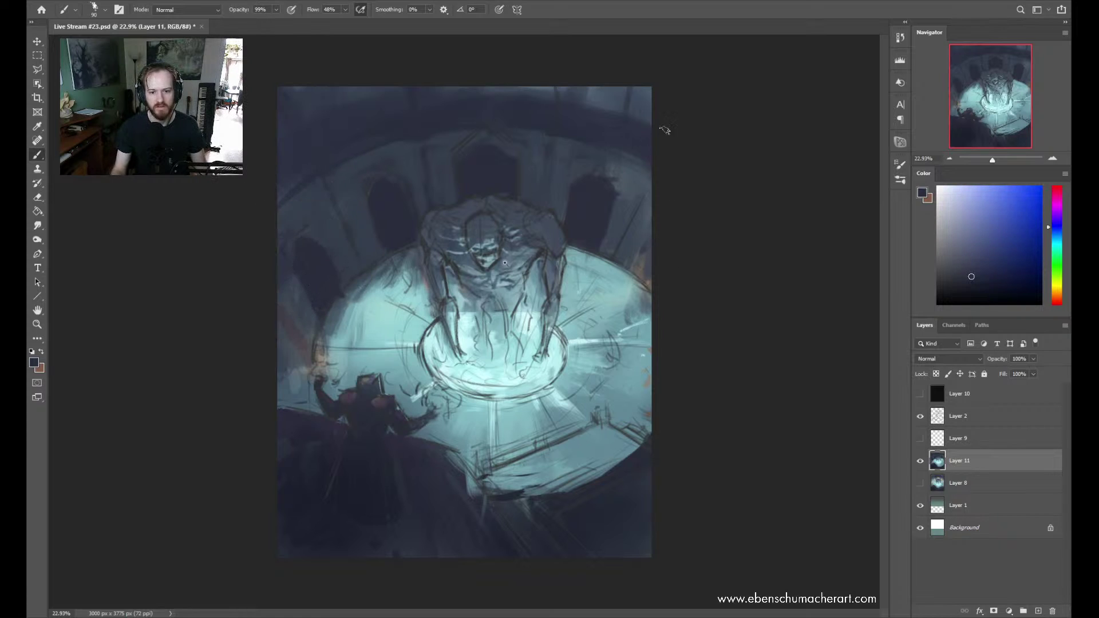
pyautogui.moveTo(650, 209)
pyautogui.mouseDown()
pyautogui.moveTo(546, 362)
pyautogui.moveTo(373, 262)
pyautogui.mouseUp()
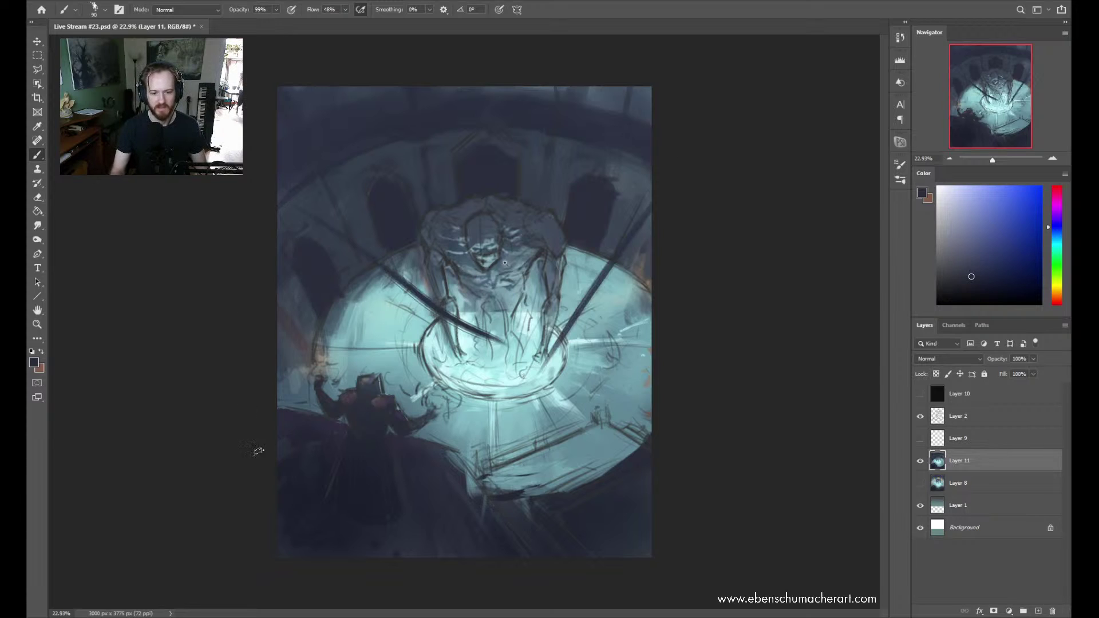
pyautogui.moveTo(395, 401); pyautogui.dragTo(475, 341)
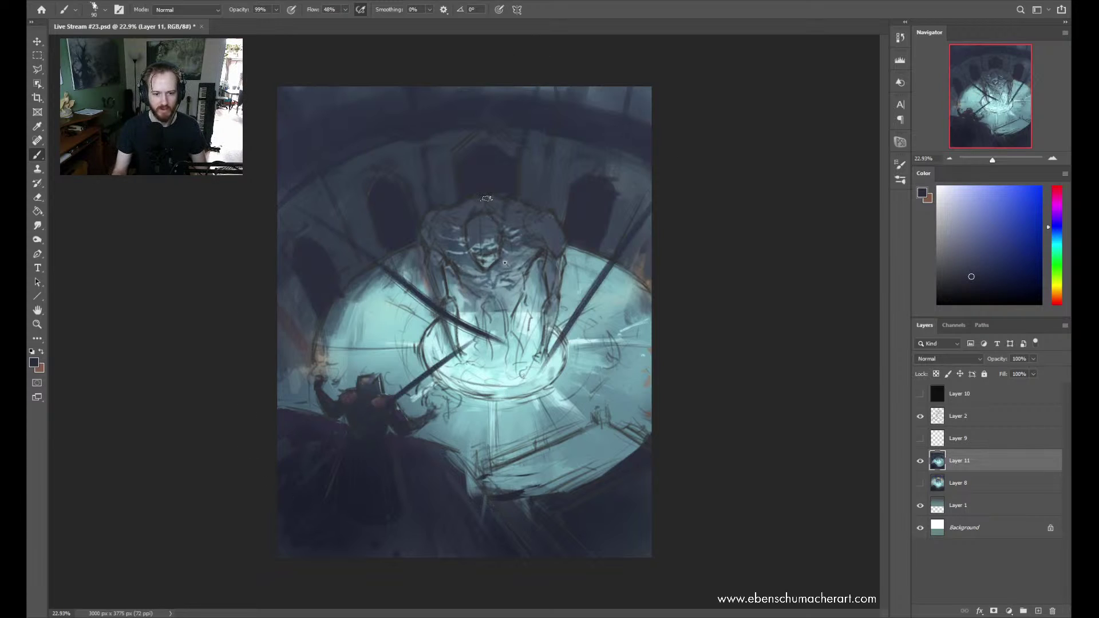
pyautogui.moveTo(486, 199); pyautogui.dragTo(476, 202)
pyautogui.hotkey('ctrl', 'z')
pyautogui.hotkey('ctrl', 'z')
pyautogui.hotkey('ctrl', 'z')
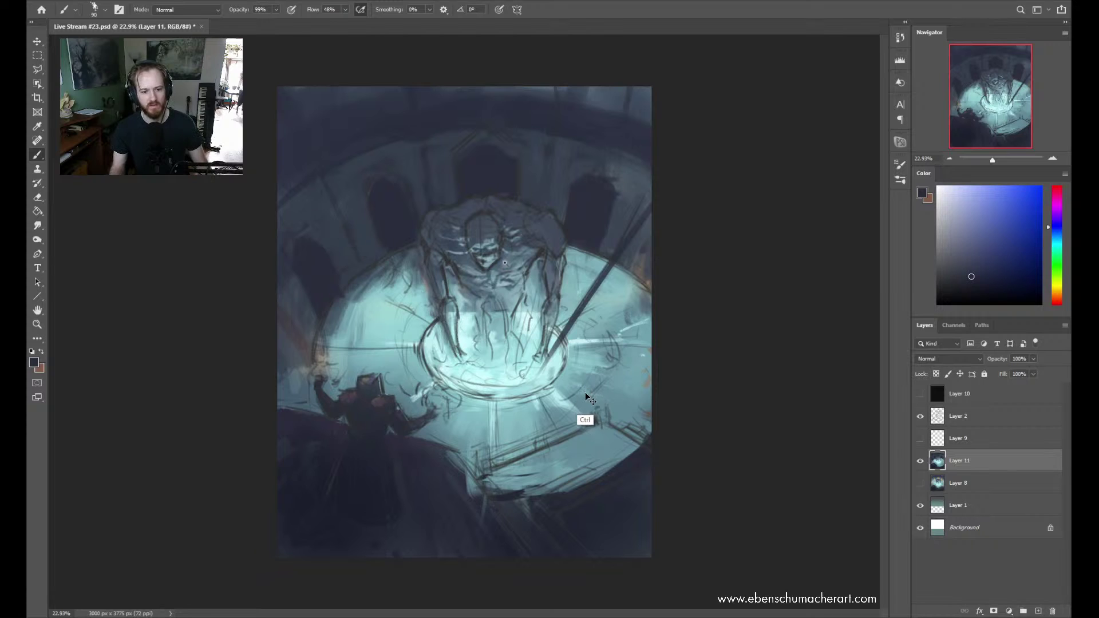
pyautogui.hotkey('ctrl', 'z')
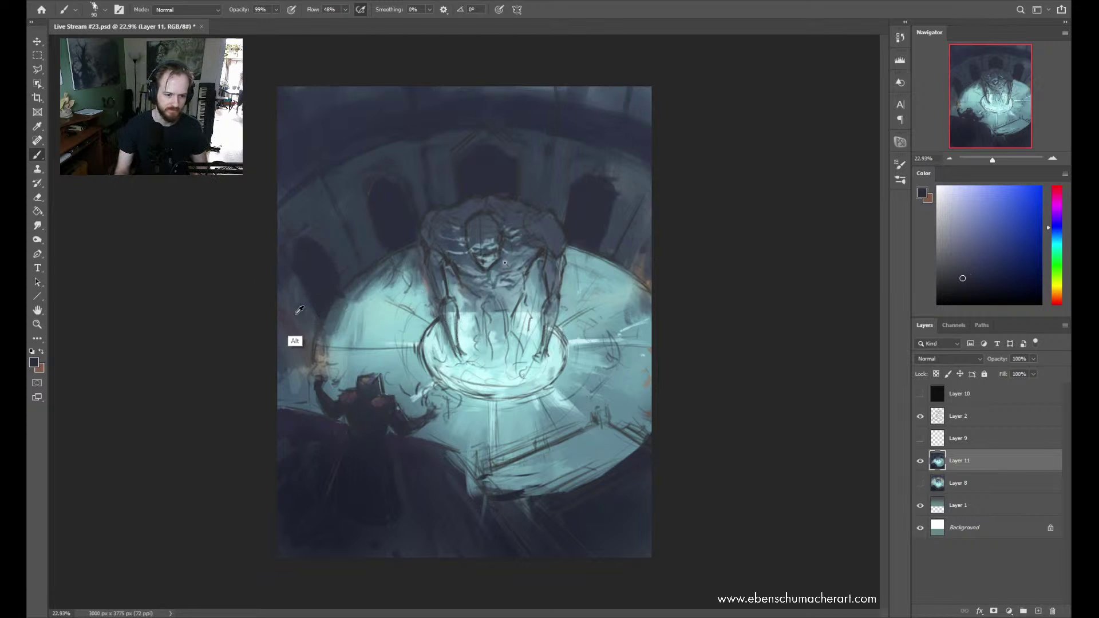
# Repaint the wall at the far left edge with sampled wall blue, setting the brush size to 150
pyautogui.keyDown('alt'); pyautogui.click(299, 307); pyautogui.keyUp('alt')
pyautogui.keyDown('alt'); pyautogui.click(340, 260); pyautogui.keyUp('alt')
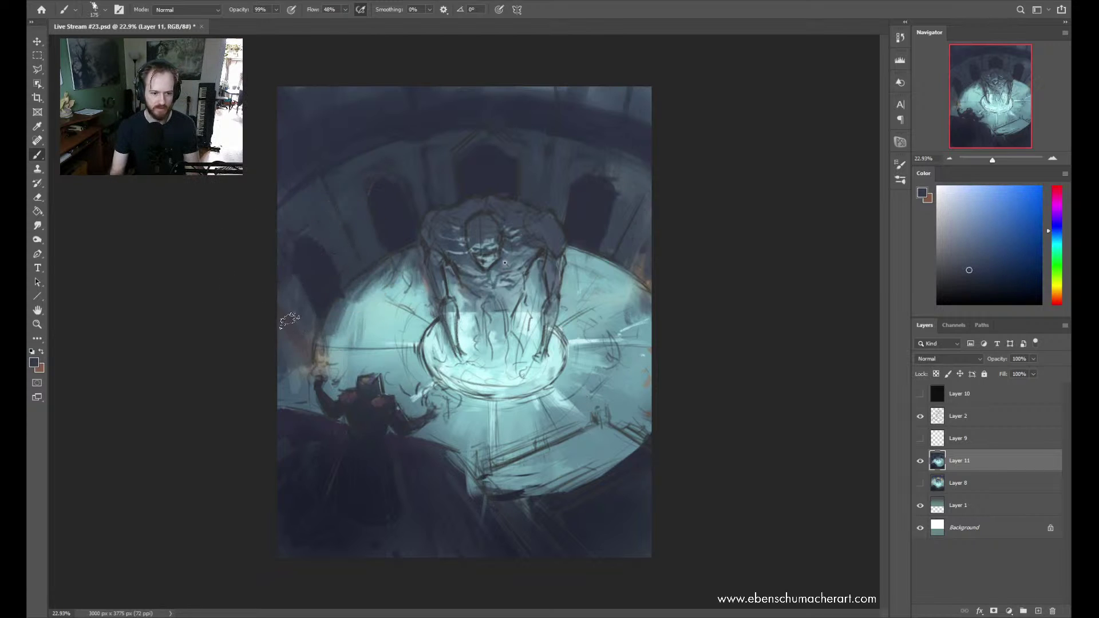
pyautogui.press(']')
pyautogui.press(']')
pyautogui.press(']')
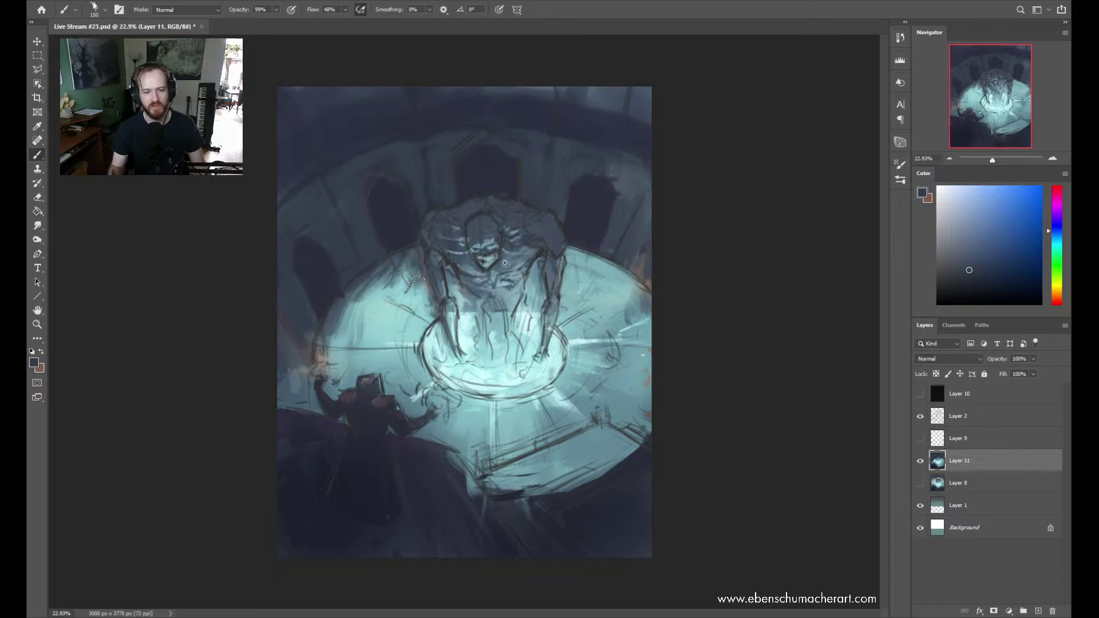
# Clean up the arched tops and sides of the central and right windows with sampled navy and wall blue
pyautogui.keyDown('alt'); pyautogui.click(473, 174); pyautogui.keyUp('alt')
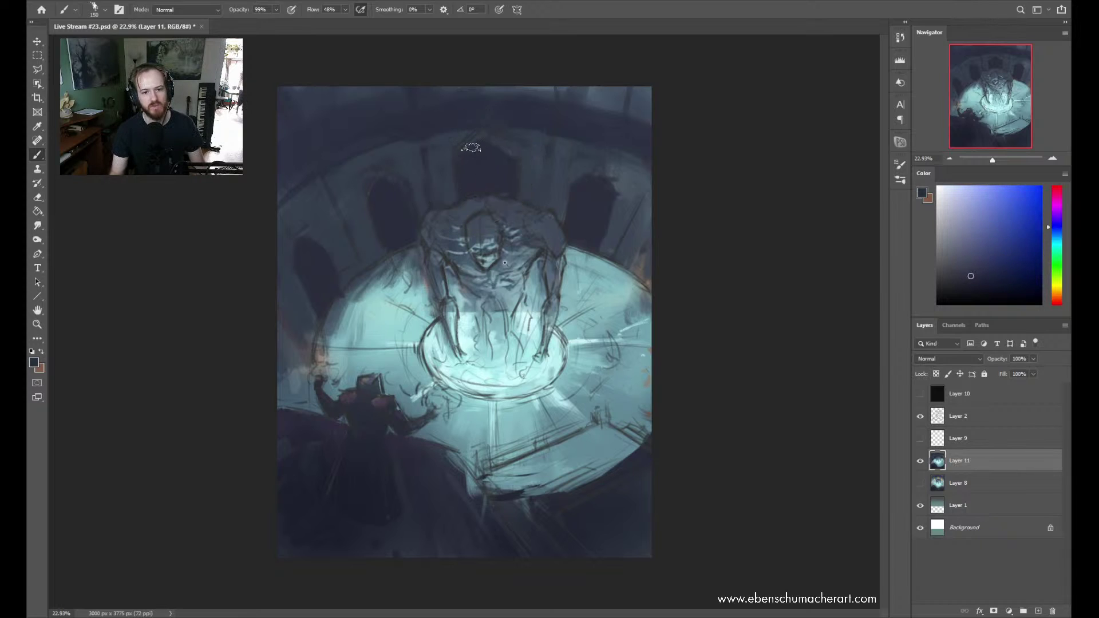
pyautogui.keyDown('alt'); pyautogui.click(565, 182); pyautogui.keyUp('alt')
pyautogui.keyDown('alt'); pyautogui.click(588, 199); pyautogui.keyUp('alt')
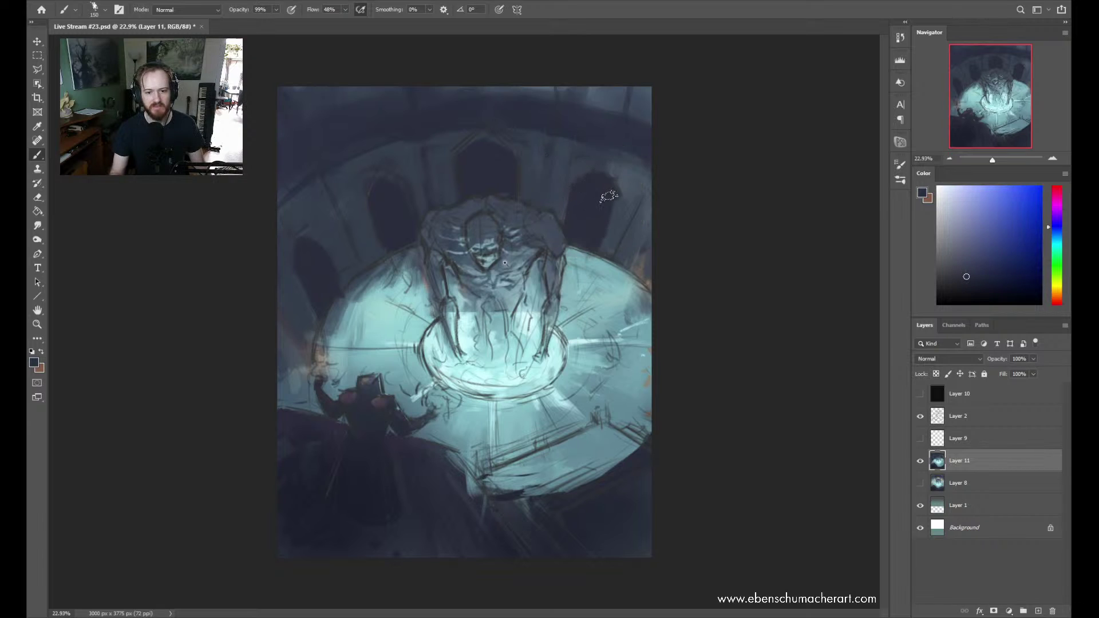
pyautogui.keyDown('alt'); pyautogui.click(632, 195); pyautogui.keyUp('alt')
pyautogui.keyDown('alt'); pyautogui.click(613, 191); pyautogui.keyUp('alt')
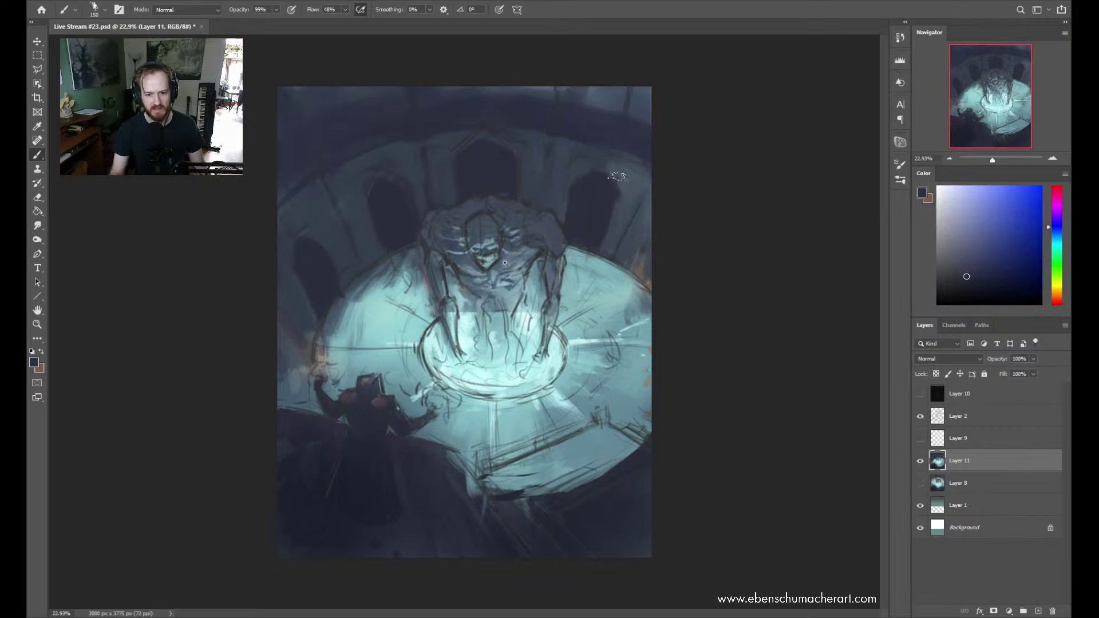
pyautogui.keyDown('alt'); pyautogui.click(632, 173); pyautogui.keyUp('alt')
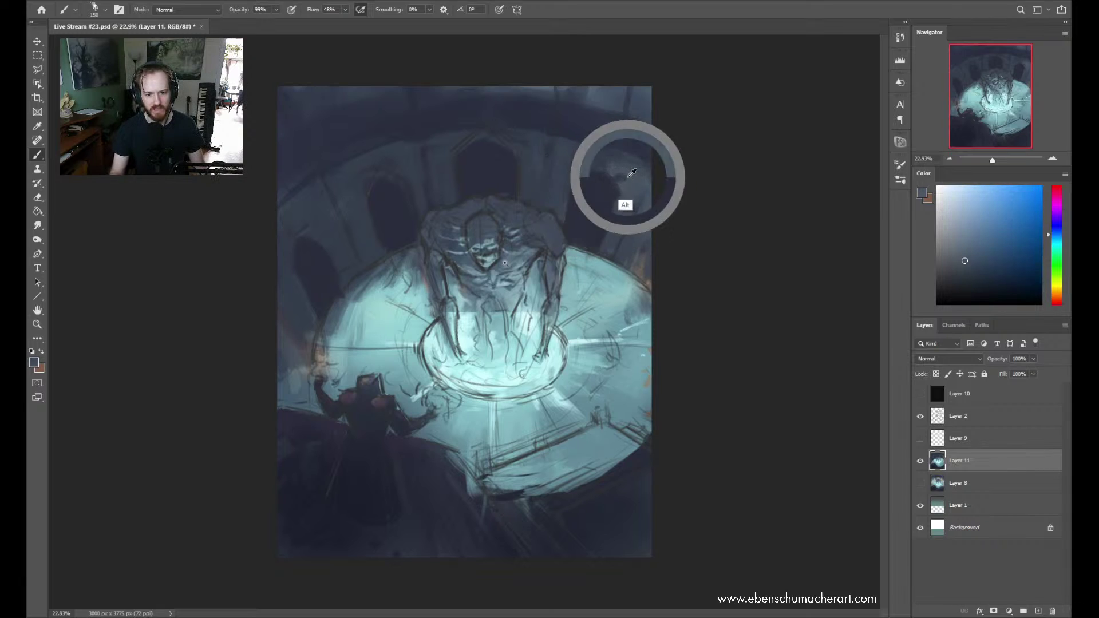
pyautogui.keyDown('alt'); pyautogui.click(592, 197); pyautogui.keyUp('alt')
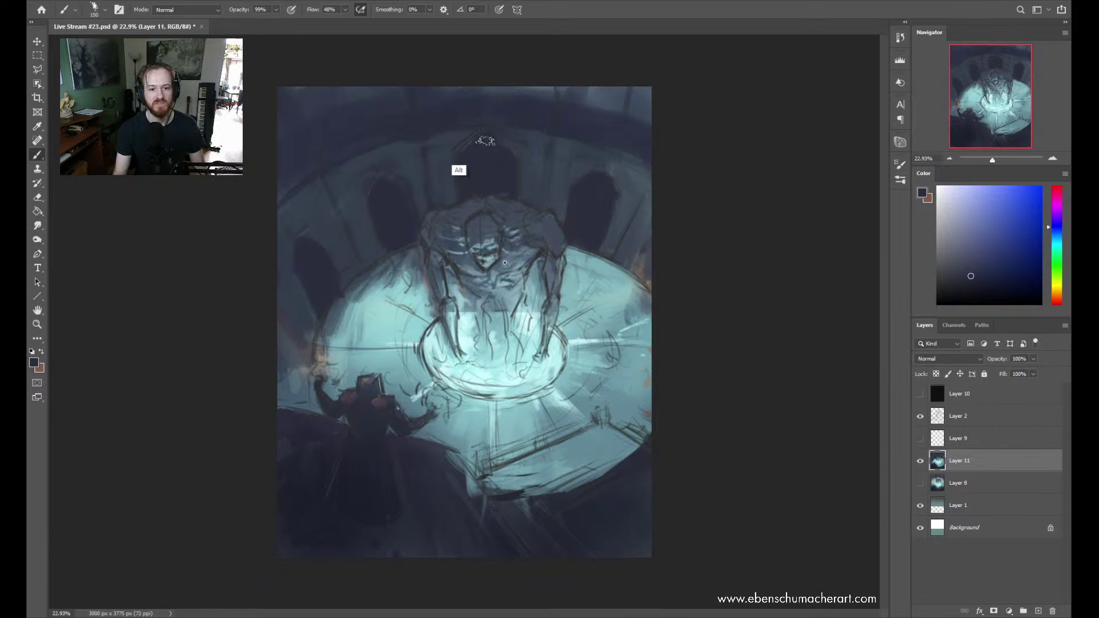
# Paint a raised pointed surround above the central window in sampled wall blue and edge the dark band over the arches with navy
pyautogui.keyDown('alt'); pyautogui.click(444, 172); pyautogui.keyUp('alt')
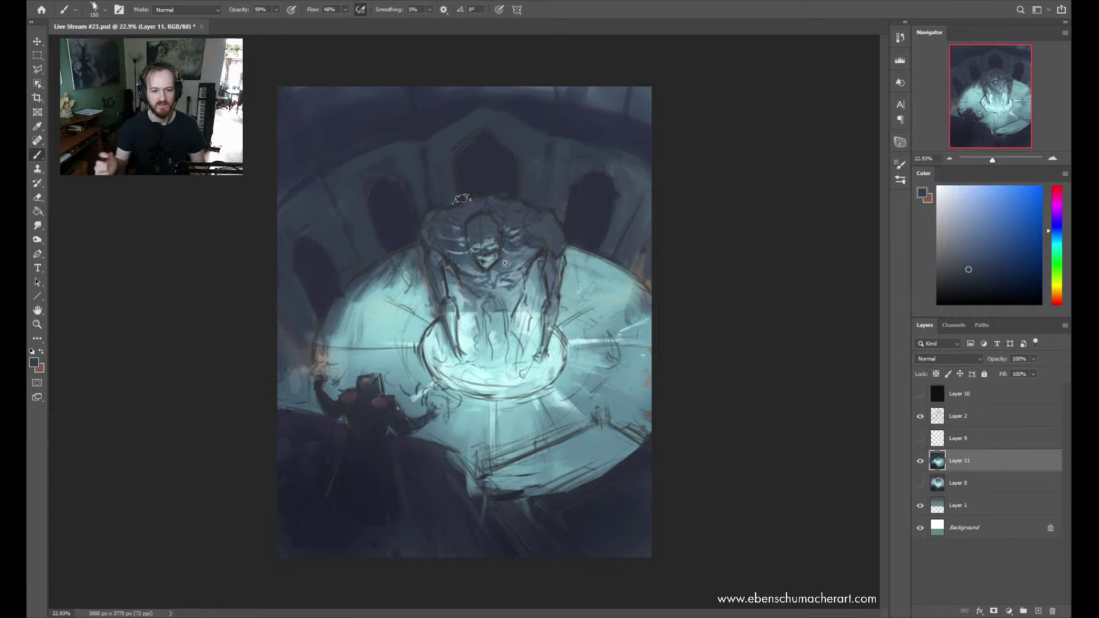
pyautogui.keyDown('alt'); pyautogui.click(430, 138); pyautogui.keyUp('alt')
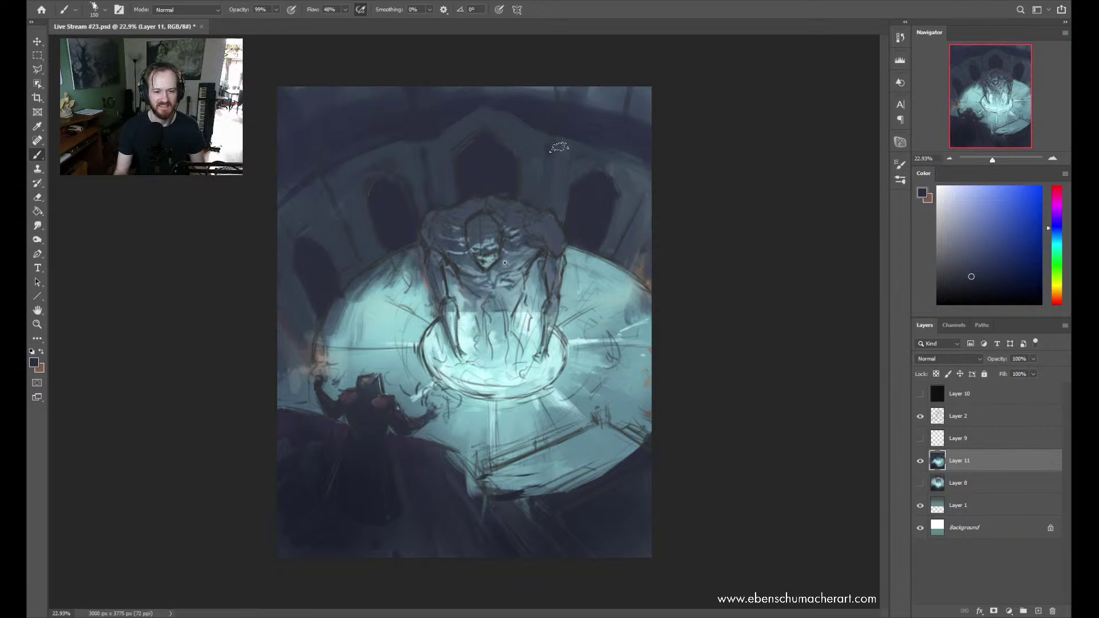
pyautogui.keyDown('alt'); pyautogui.click(349, 184); pyautogui.keyUp('alt')
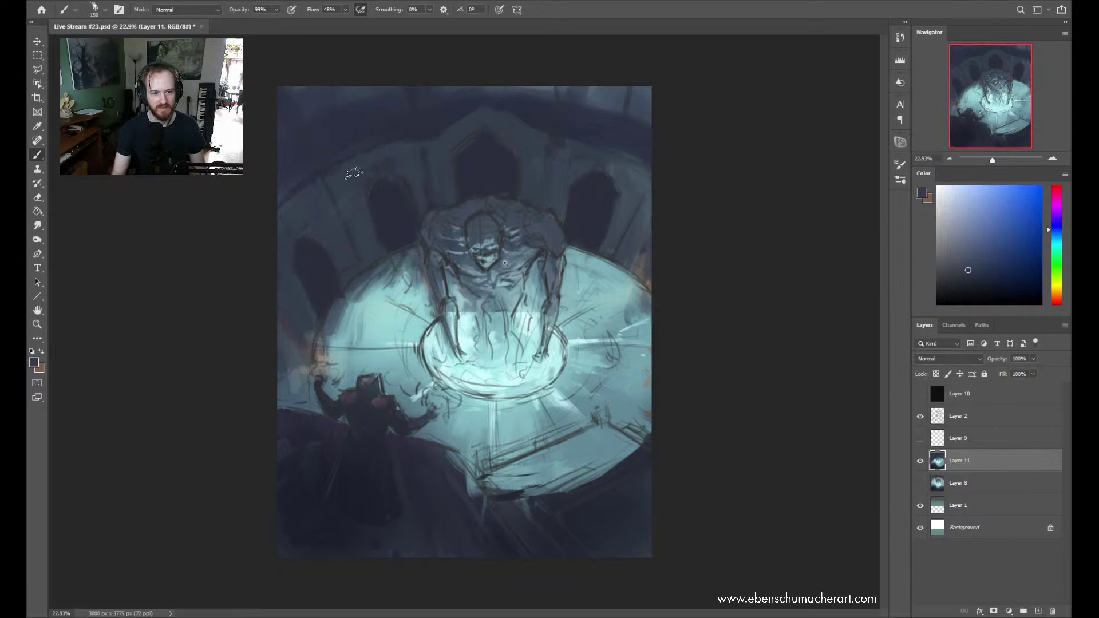
pyautogui.keyDown('alt'); pyautogui.click(351, 147); pyautogui.keyUp('alt')
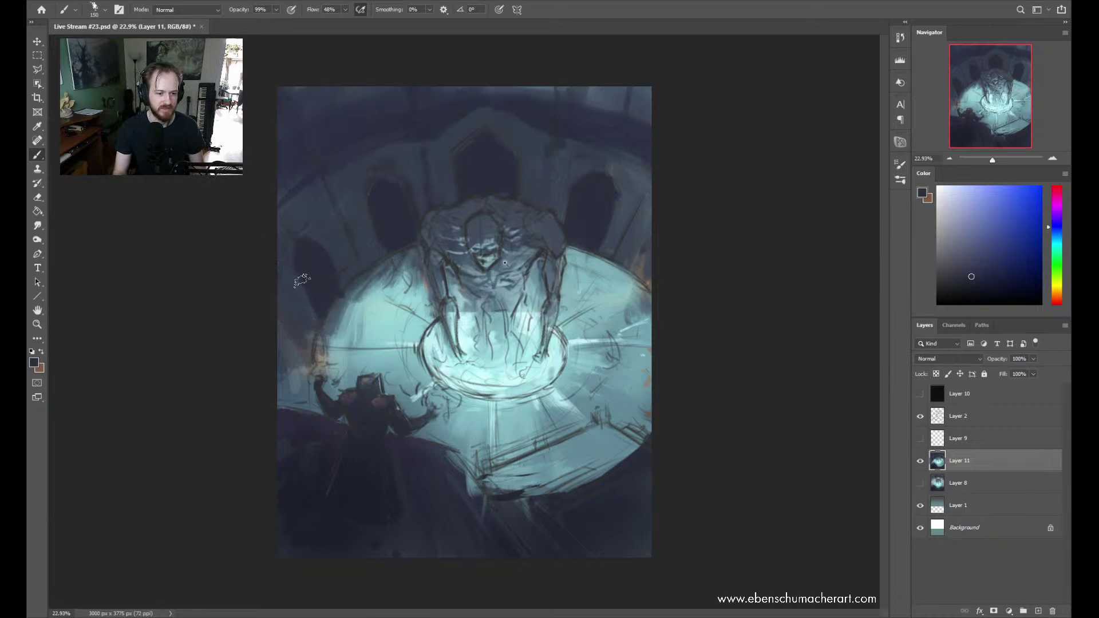
# Sharpen the floor's left rim with sampled dark blue and pale teal, and add a dark partial window at the wall's right edge
pyautogui.keyDown('alt'); pyautogui.click(353, 290); pyautogui.keyUp('alt')
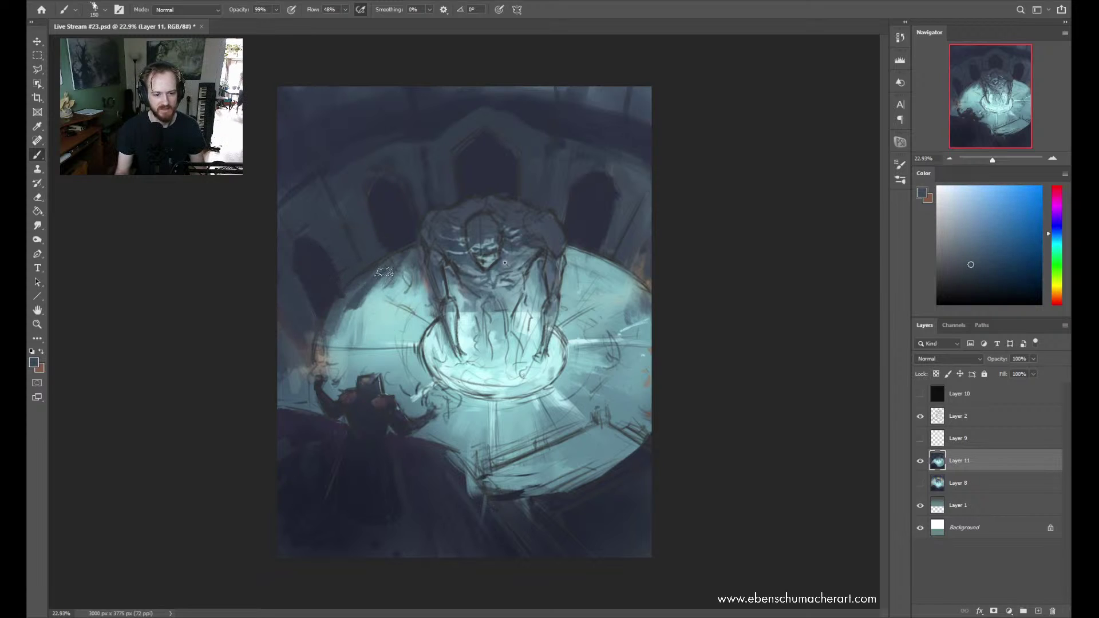
pyautogui.keyDown('alt'); pyautogui.click(376, 304); pyautogui.keyUp('alt')
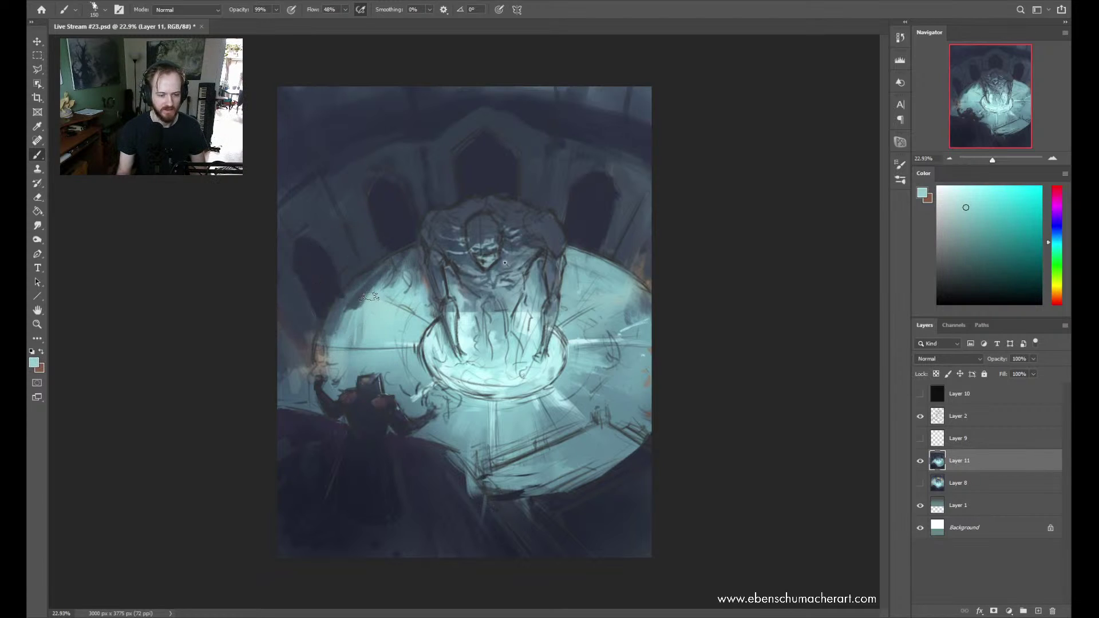
pyautogui.keyDown('alt'); pyautogui.click(631, 236); pyautogui.keyUp('alt')
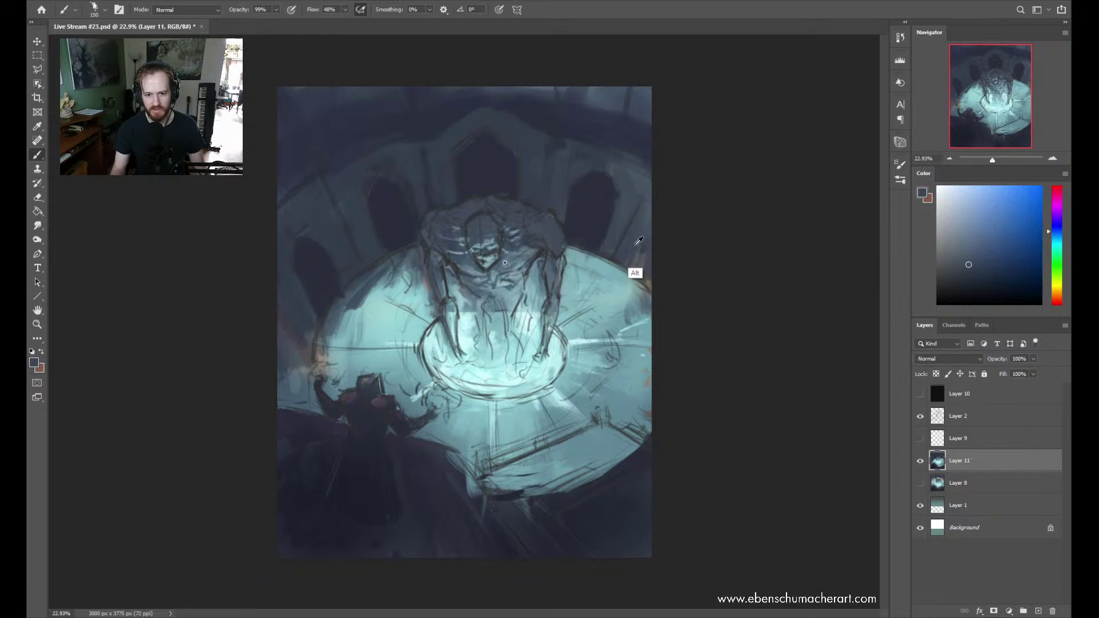
pyautogui.keyDown('alt'); pyautogui.click(602, 217); pyautogui.keyUp('alt')
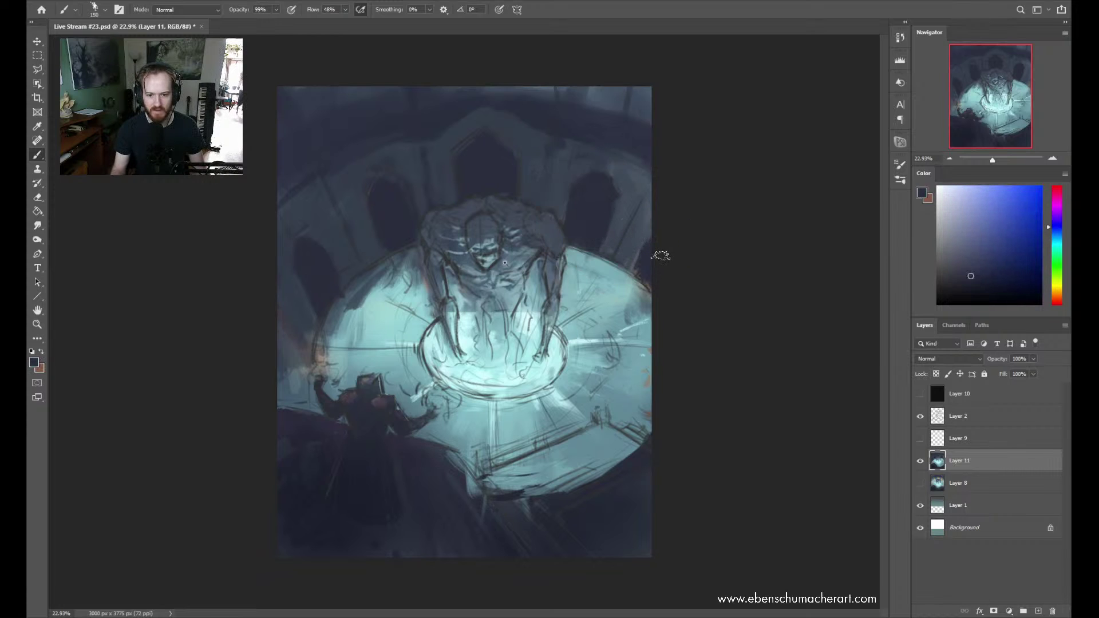
pyautogui.keyDown('alt'); pyautogui.click(634, 267); pyautogui.keyUp('alt')
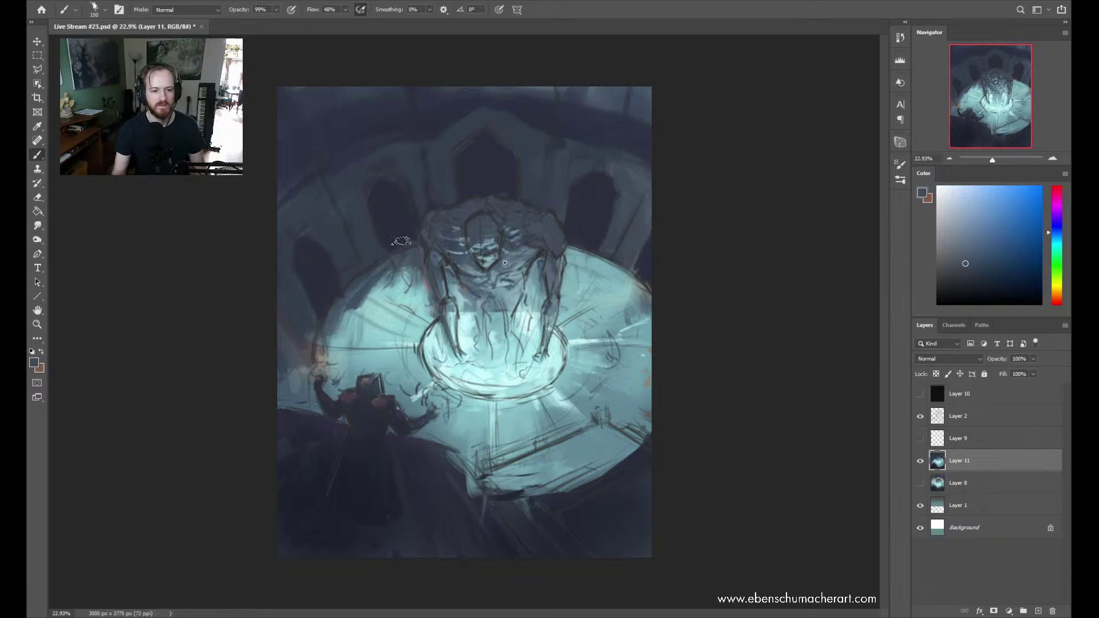
# Touch up the dark band above the arches, the central window and the floor's left rim with sampled navy and muted blue
pyautogui.keyDown('alt'); pyautogui.click(435, 117); pyautogui.keyUp('alt')
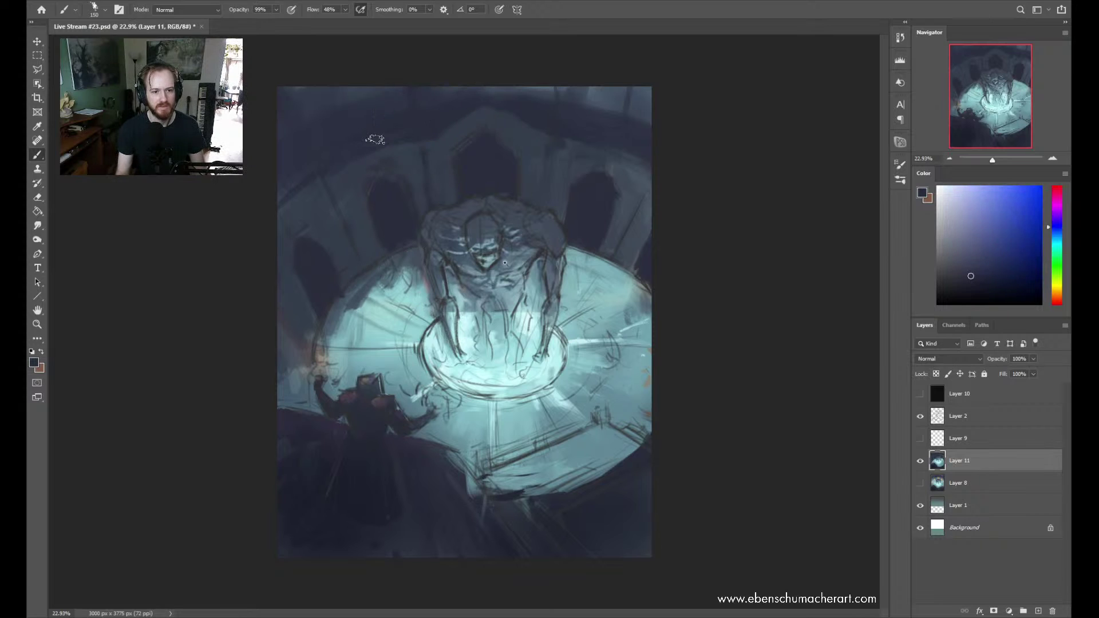
pyautogui.keyDown('alt'); pyautogui.click(491, 172); pyautogui.keyUp('alt')
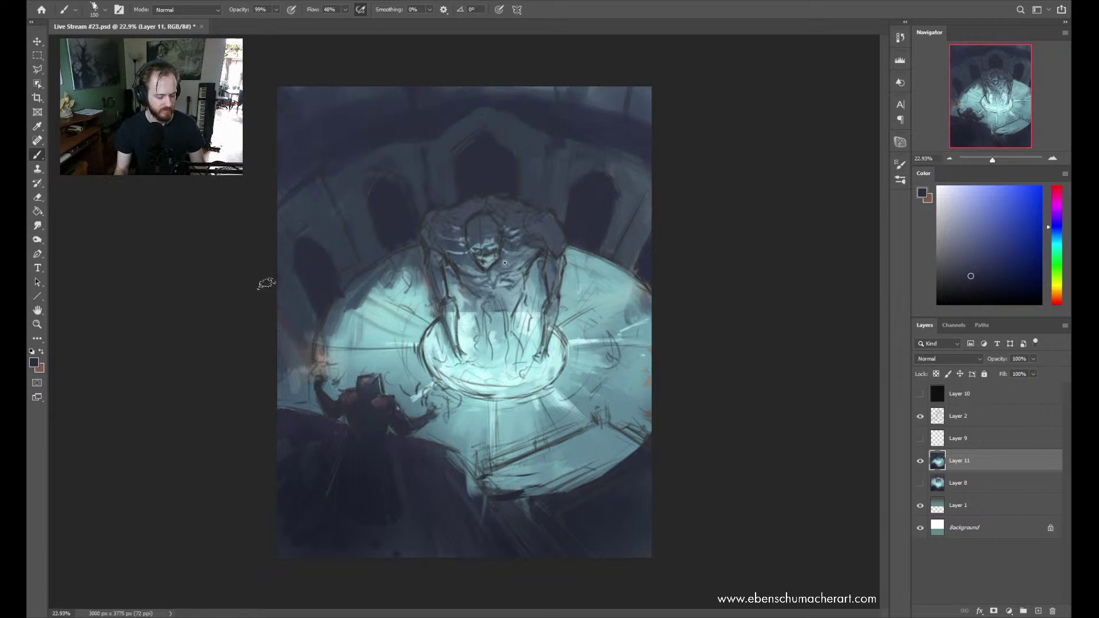
pyautogui.keyDown('alt'); pyautogui.click(346, 330); pyautogui.keyUp('alt')
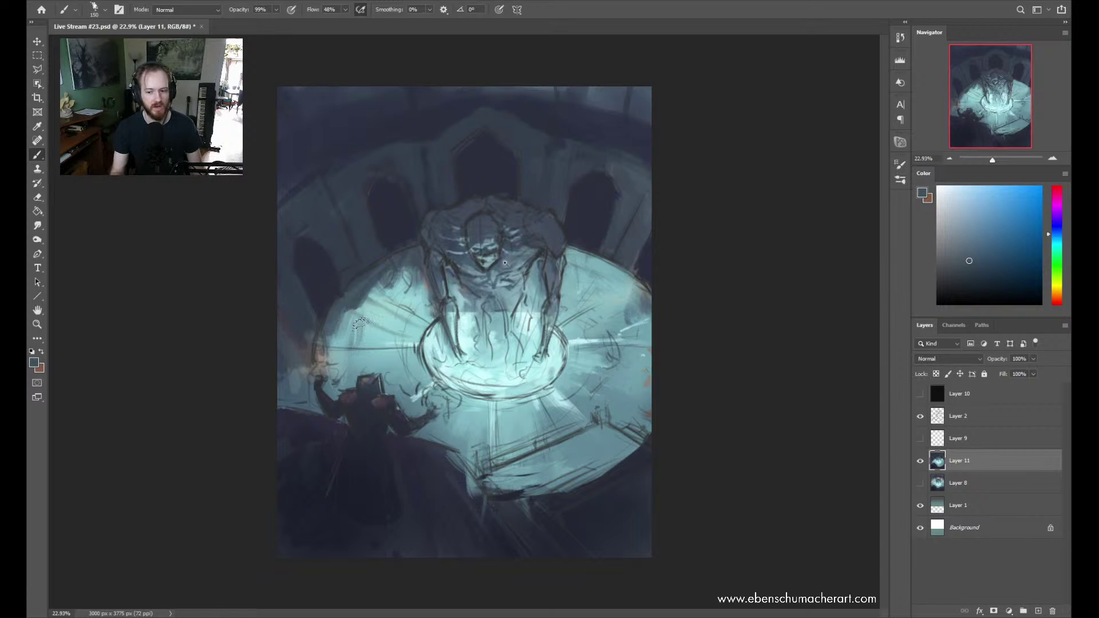
# Compare the repaint on Layer 11 with the earlier version on Layer 8 by toggling layer visibility, leaving Layer 11 shown
pyautogui.click(920, 461)
pyautogui.click(921, 483)
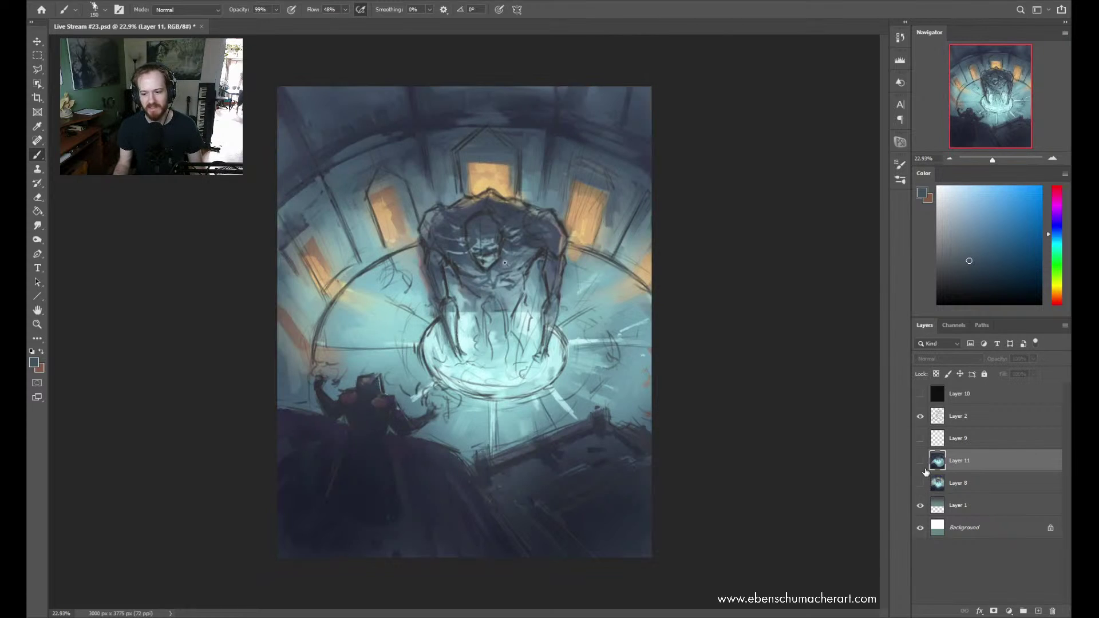
pyautogui.click(920, 461)
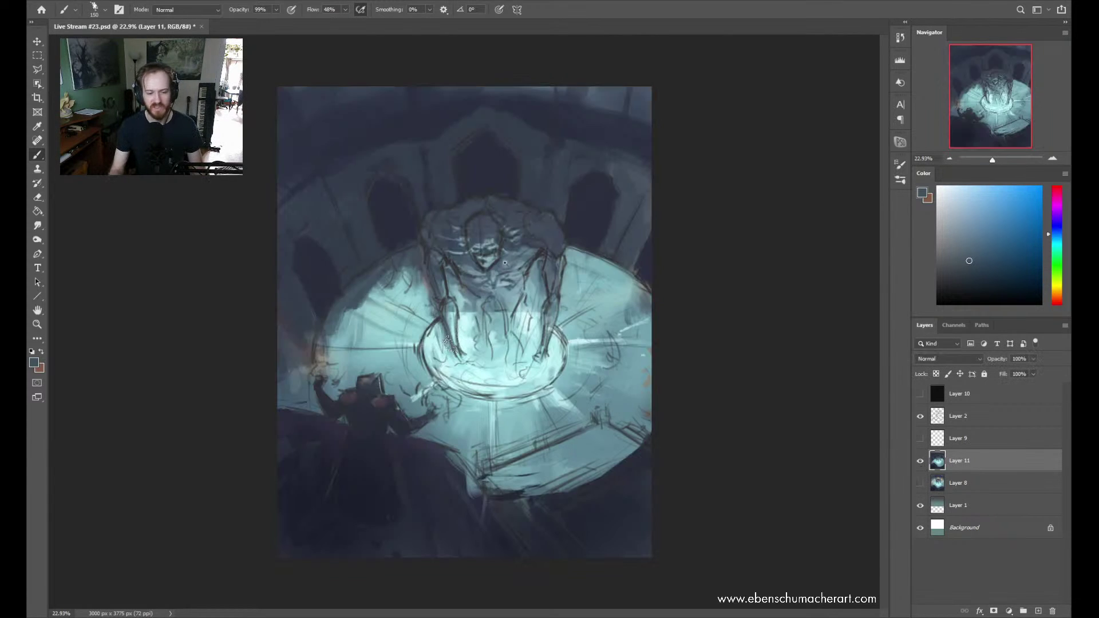
# Touch up the dark band above the arches and the second window from the left with sampled navy and wall blue
pyautogui.keyDown('alt'); pyautogui.click(333, 269); pyautogui.keyUp('alt')
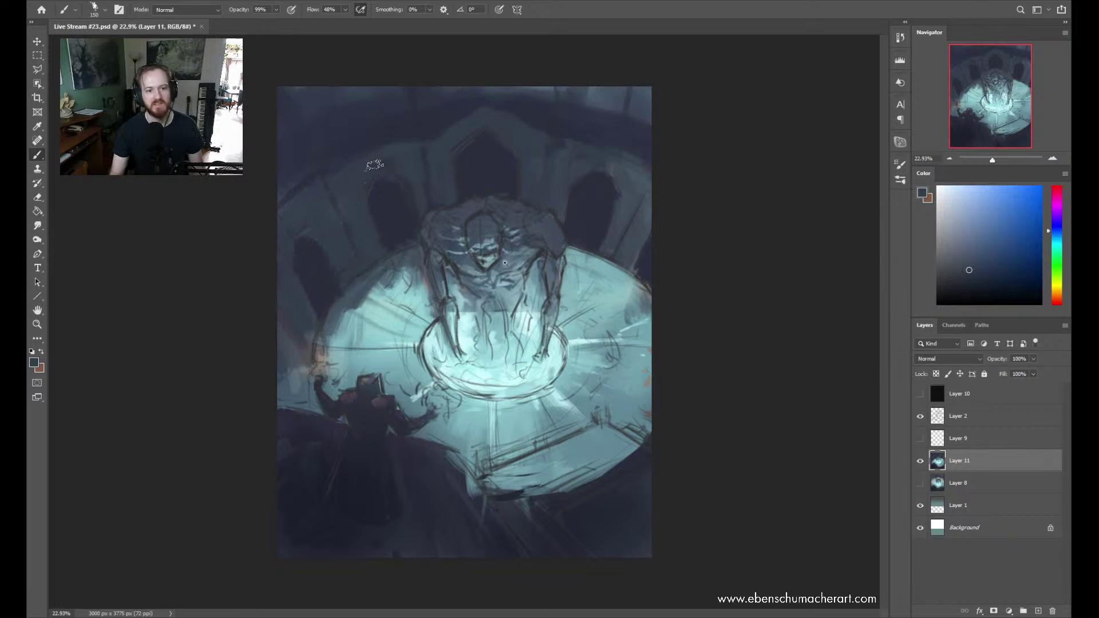
pyautogui.keyDown('alt'); pyautogui.click(344, 145); pyautogui.keyUp('alt')
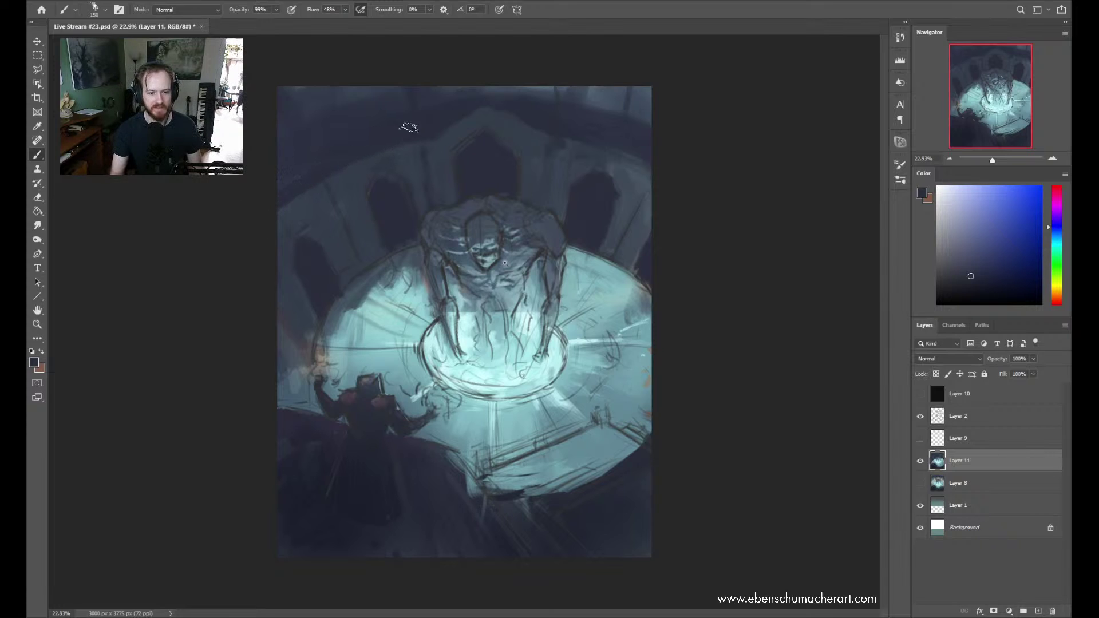
pyautogui.keyDown('alt'); pyautogui.click(291, 222); pyautogui.keyUp('alt')
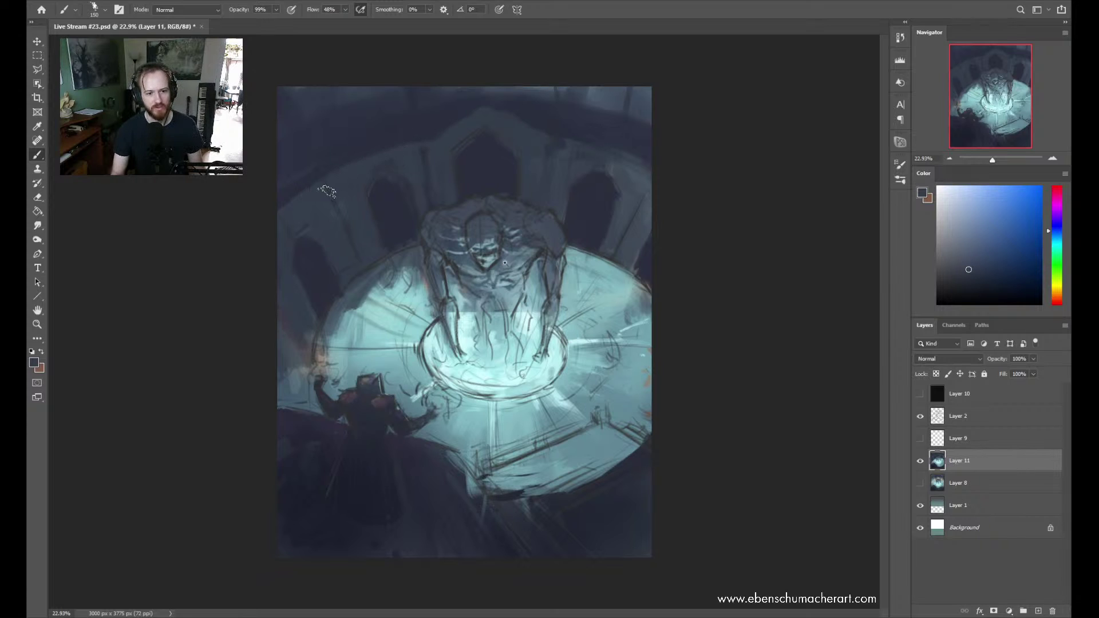
pyautogui.keyDown('alt'); pyautogui.click(395, 138); pyautogui.keyUp('alt')
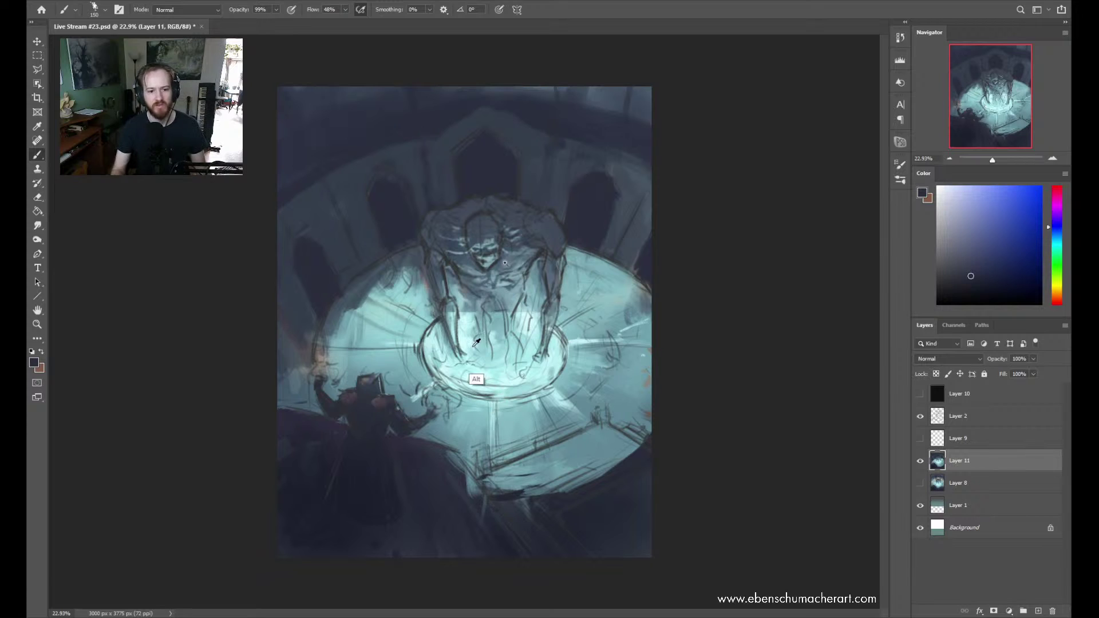
pyautogui.keyDown('alt'); pyautogui.click(394, 232); pyautogui.keyUp('alt')
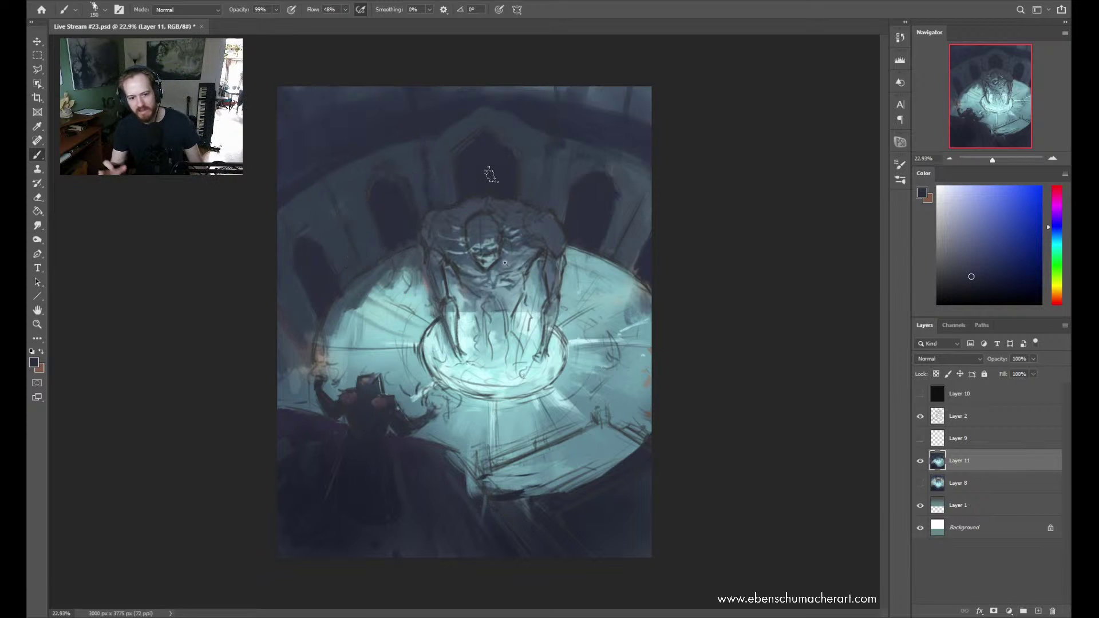
pyautogui.keyDown('alt'); pyautogui.click(342, 155); pyautogui.keyUp('alt')
pyautogui.keyDown('alt'); pyautogui.click(366, 117); pyautogui.keyUp('alt')
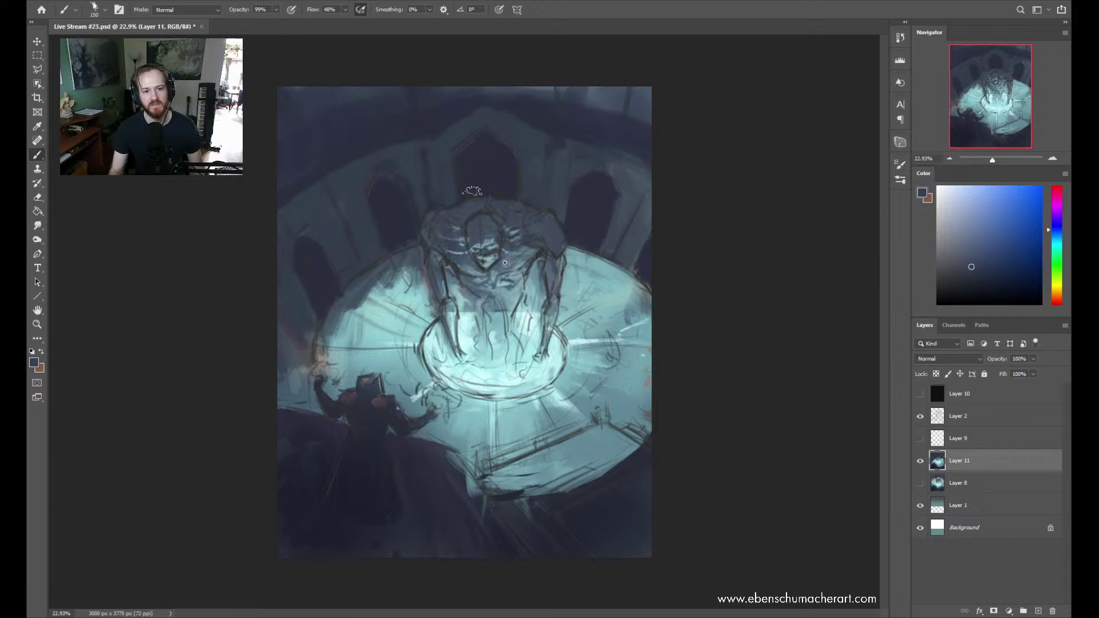
pyautogui.keyDown('alt'); pyautogui.click(541, 117); pyautogui.keyUp('alt')
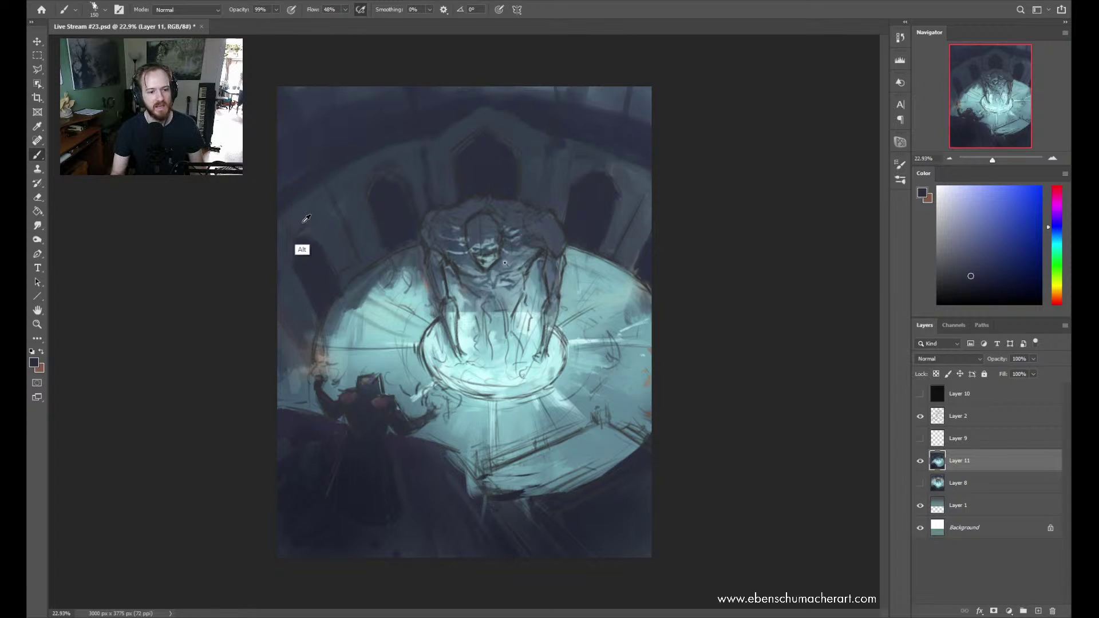
# Refine the leftmost window and darken the wall below it with sampled navy and muted wall blue
pyautogui.keyDown('alt'); pyautogui.click(312, 238); pyautogui.keyUp('alt')
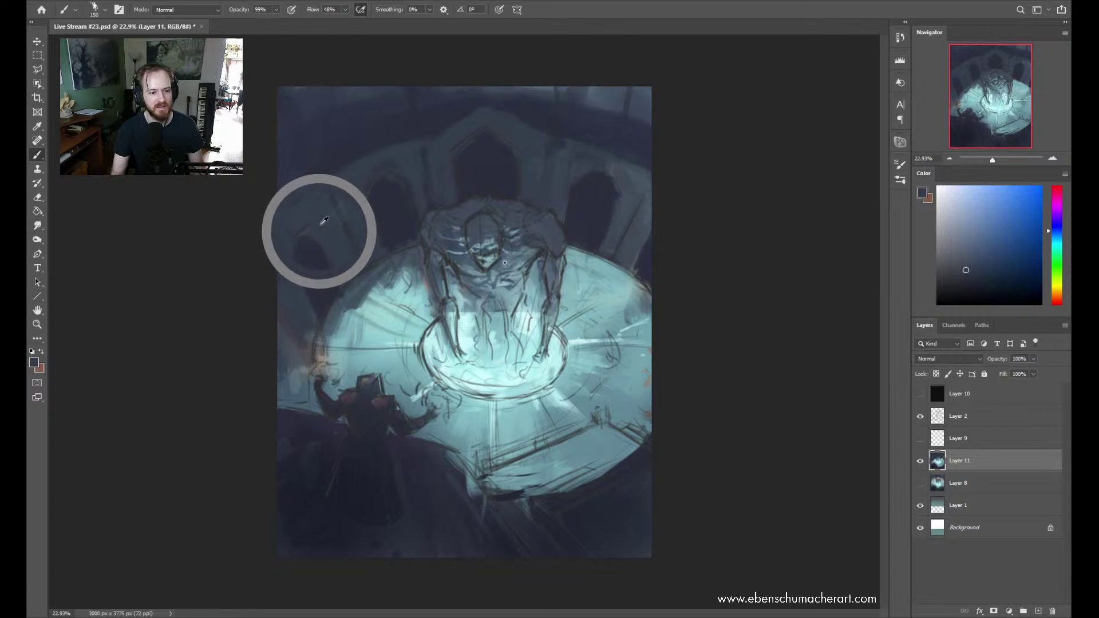
pyautogui.keyDown('alt'); pyautogui.click(315, 281); pyautogui.keyUp('alt')
pyautogui.keyDown('alt'); pyautogui.click(333, 277); pyautogui.keyUp('alt')
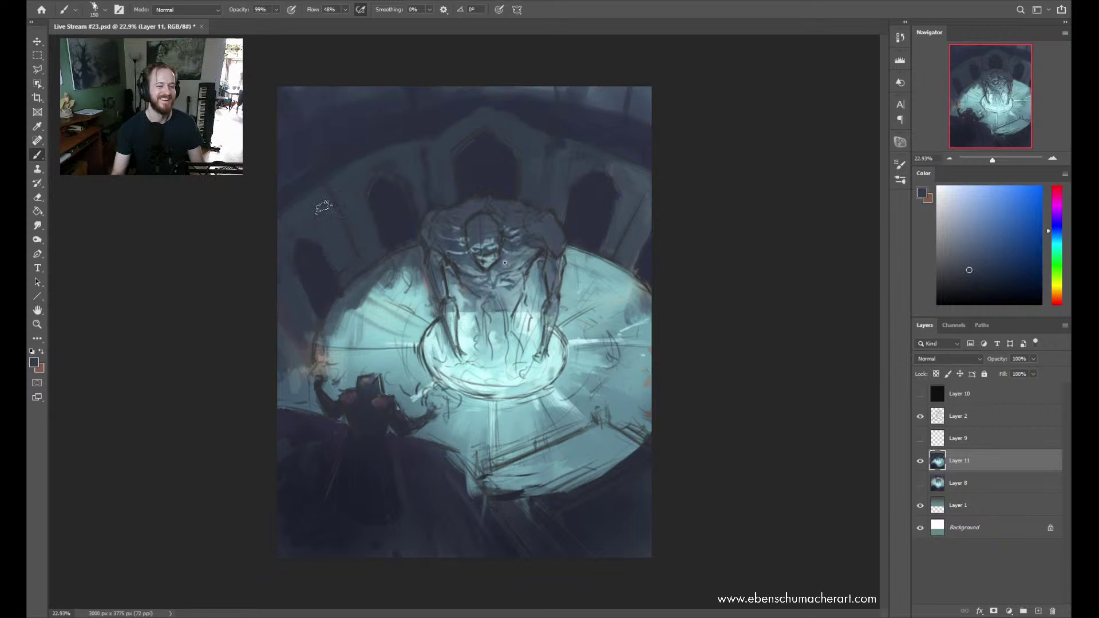
pyautogui.keyDown('alt'); pyautogui.click(297, 308); pyautogui.keyUp('alt')
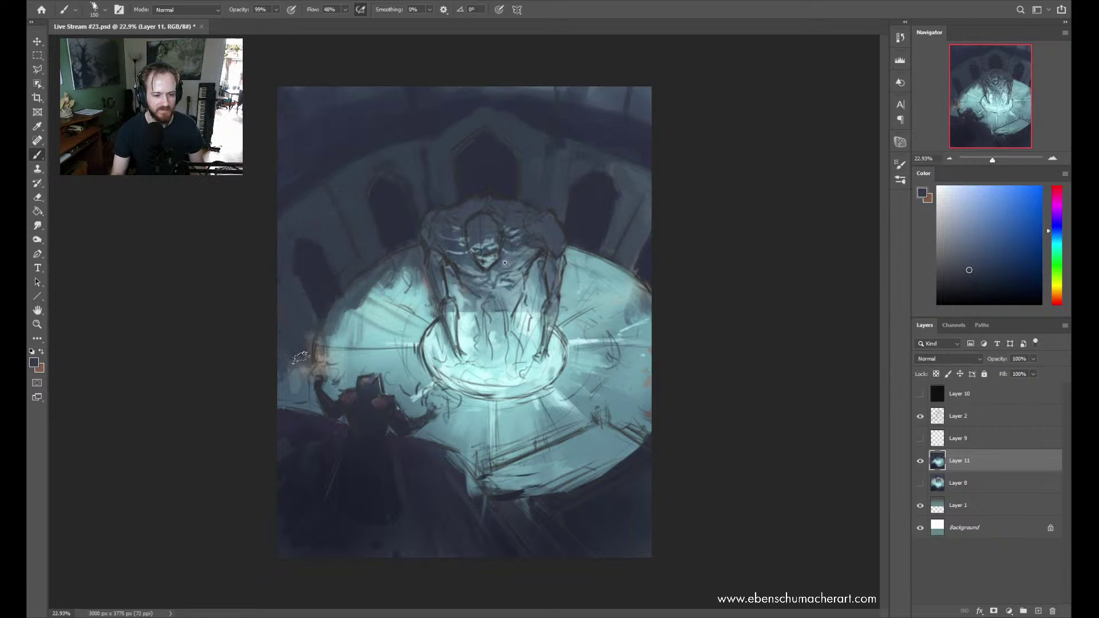
pyautogui.keyDown('alt'); pyautogui.click(283, 219); pyautogui.keyUp('alt')
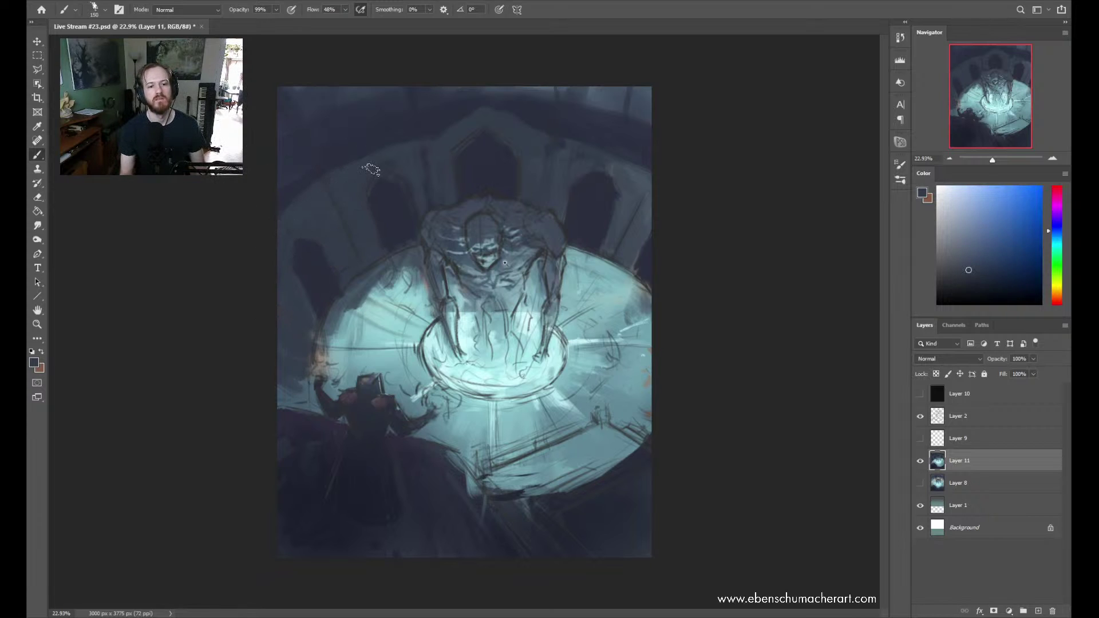
# Retouch the wall around the right window and soften the upper ceiling with sampled muted blue and a 400 px brush
pyautogui.keyDown('alt'); pyautogui.click(612, 146); pyautogui.keyUp('alt')
pyautogui.keyDown('alt'); pyautogui.click(561, 166); pyautogui.keyUp('alt')
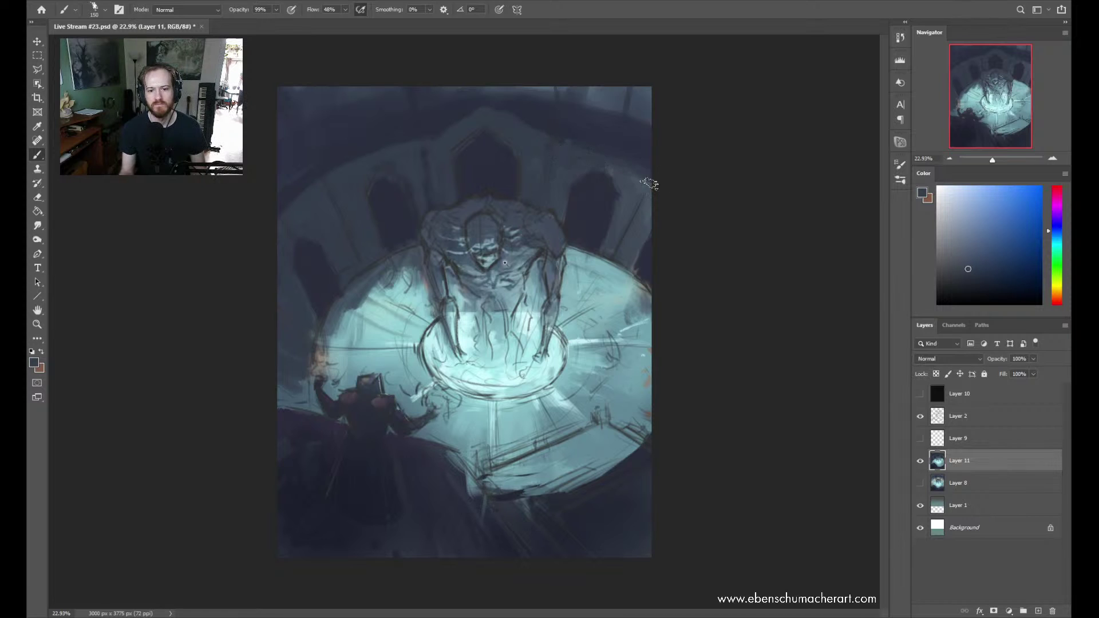
pyautogui.keyDown('alt'); pyautogui.click(354, 89); pyautogui.keyUp('alt')
pyautogui.press(']')
pyautogui.press(']')
pyautogui.press(']')
pyautogui.press(']')
pyautogui.press(']')
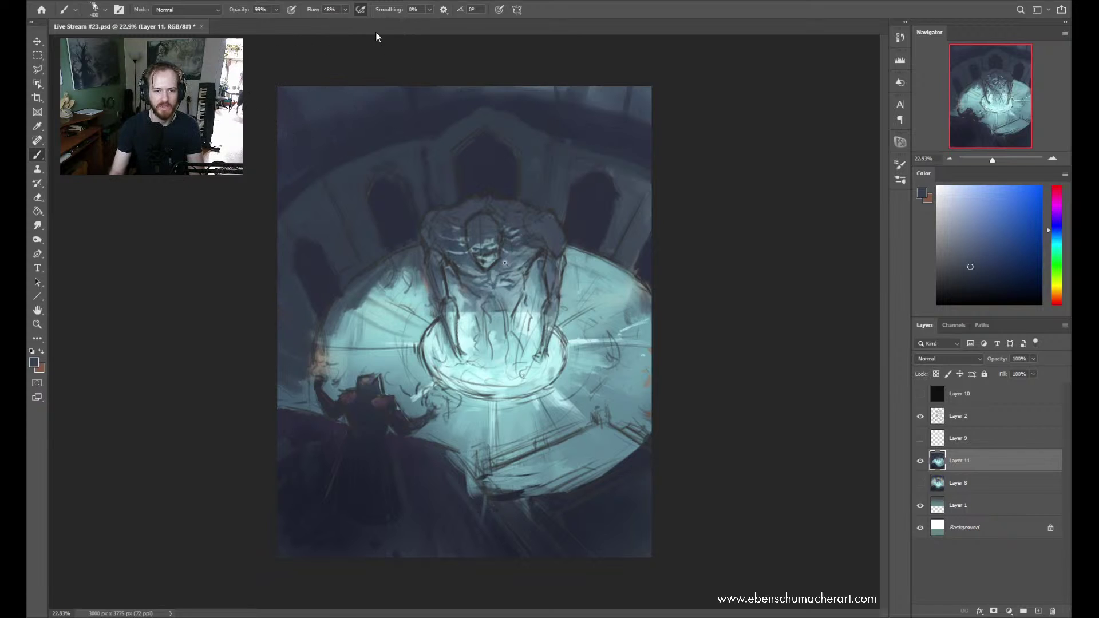
pyautogui.moveTo(376, 36); pyautogui.dragTo(402, 89)
pyautogui.click(418, 104)
# Switch the workspace to full-screen mode with the menu bar and enlarge the painting to about 27%
pyautogui.press('Tab')
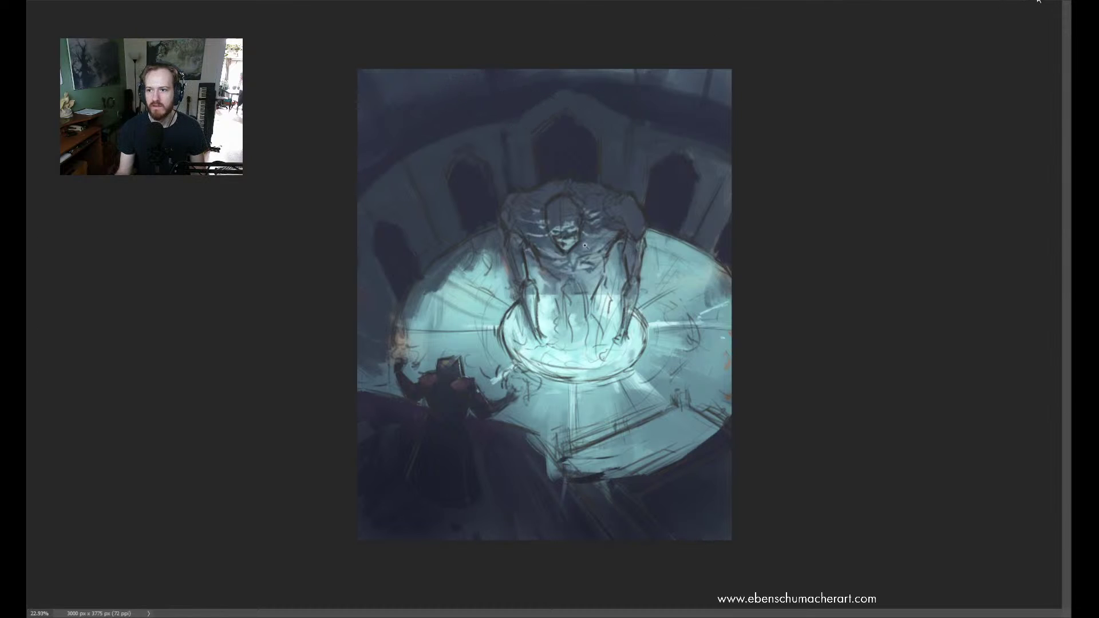
pyautogui.press('Tab')
pyautogui.moveTo(280, 100); pyautogui.dragTo(471, 29)
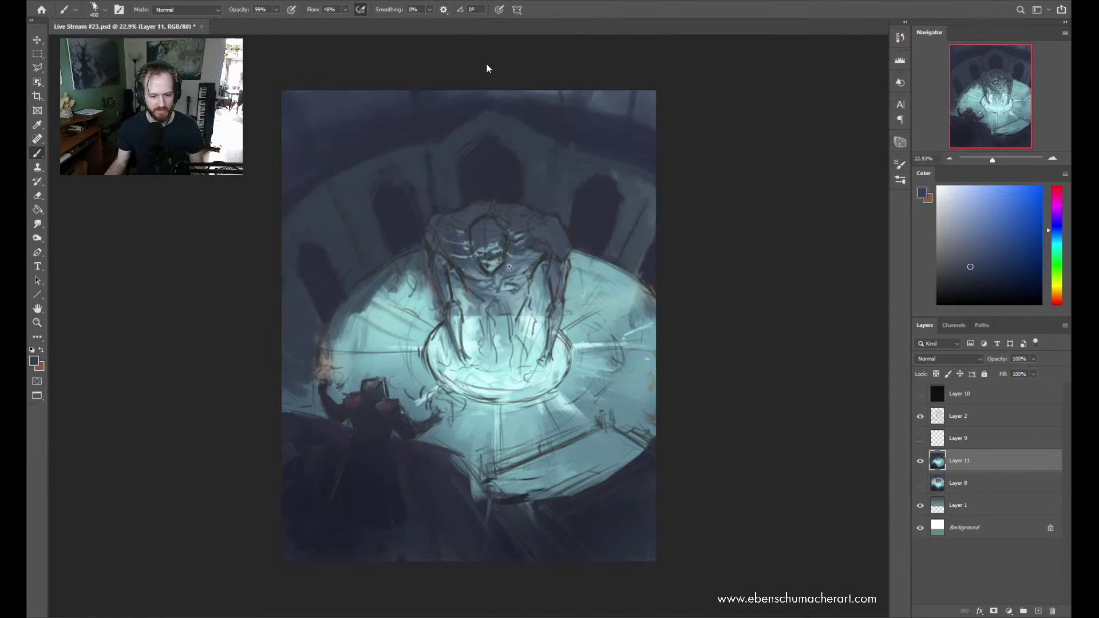
pyautogui.press('f')
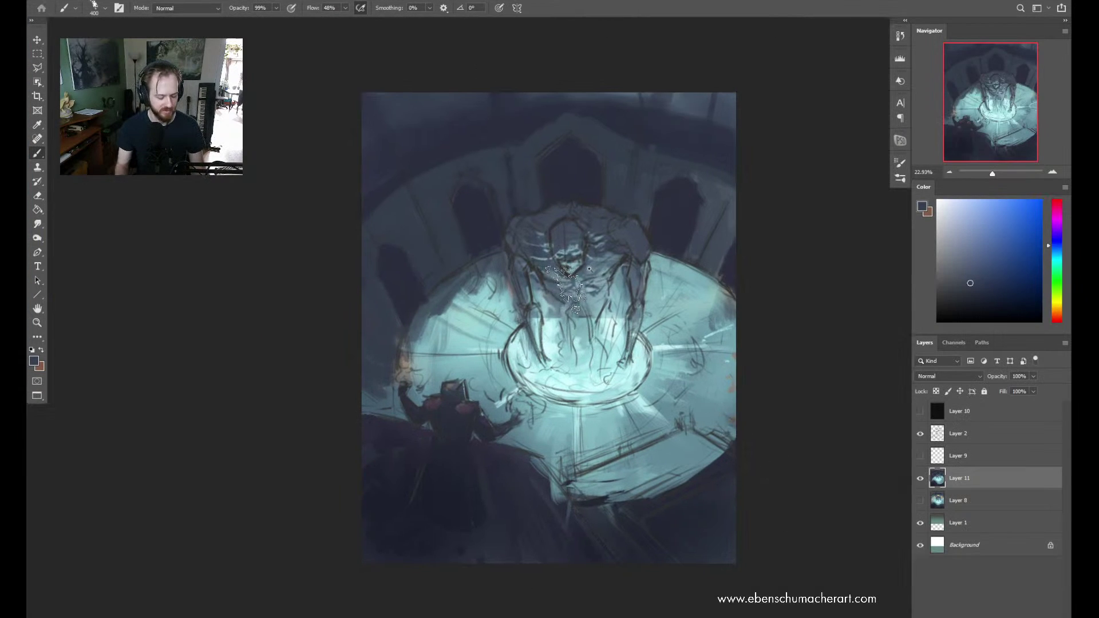
pyautogui.moveTo(492, 352); pyautogui.dragTo(450, 332)
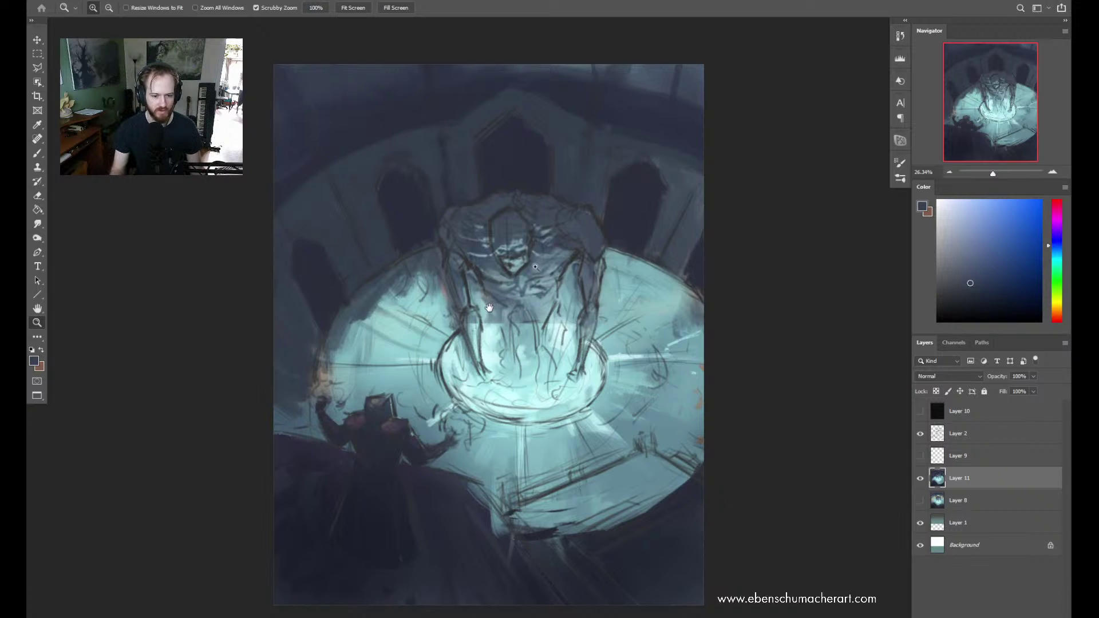
pyautogui.press('f')
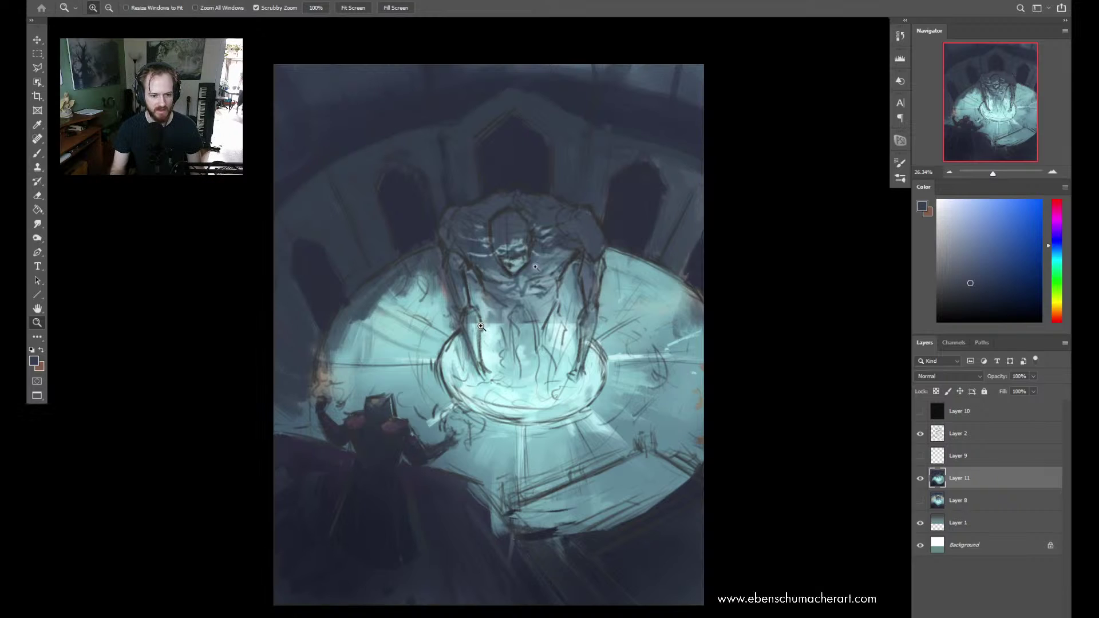
pyautogui.press('f')
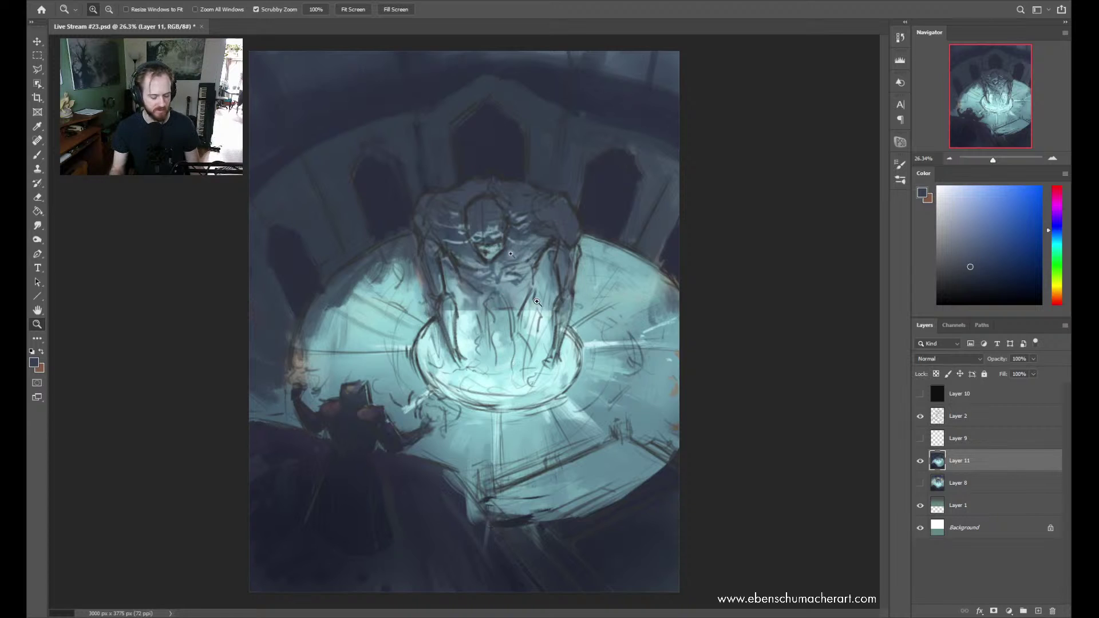
pyautogui.press('f')
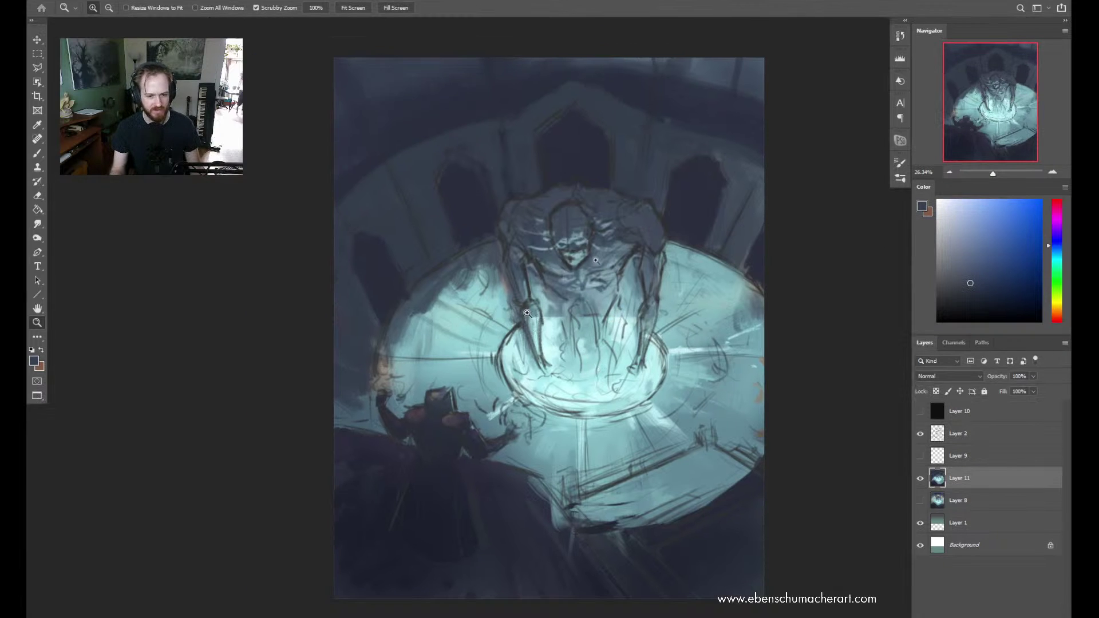
pyautogui.moveTo(445, 344); pyautogui.dragTo(481, 341)
# Blend the left wall and the dark band above the arches with the Brush, using sampled navy and wall blue
pyautogui.press('b')
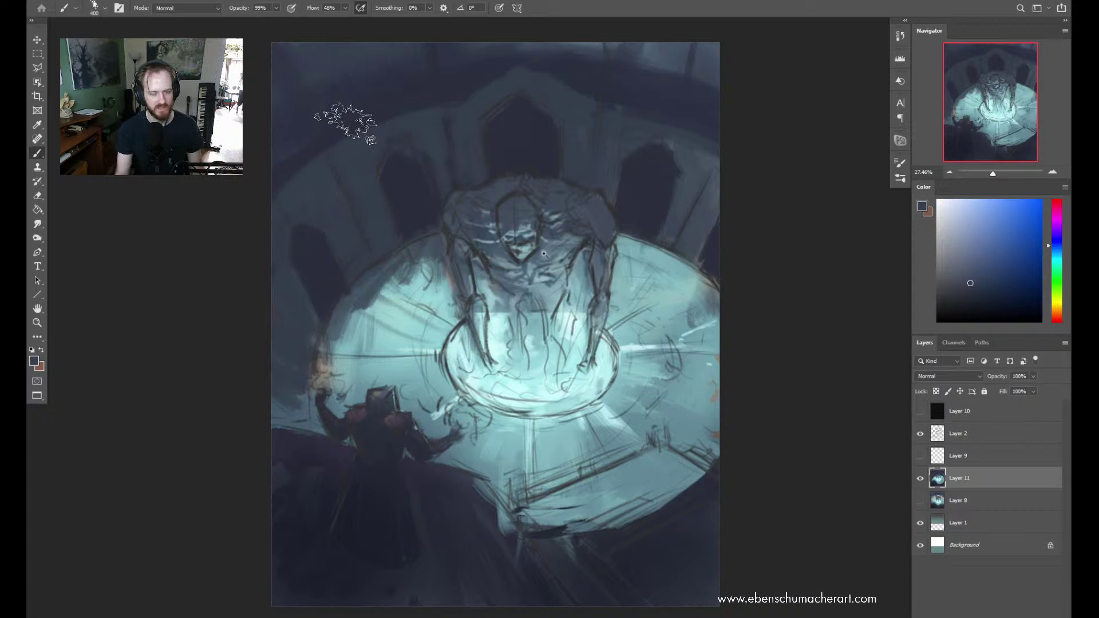
pyautogui.press('alt')
pyautogui.keyDown('alt'); pyautogui.click(362, 119); pyautogui.keyUp('alt')
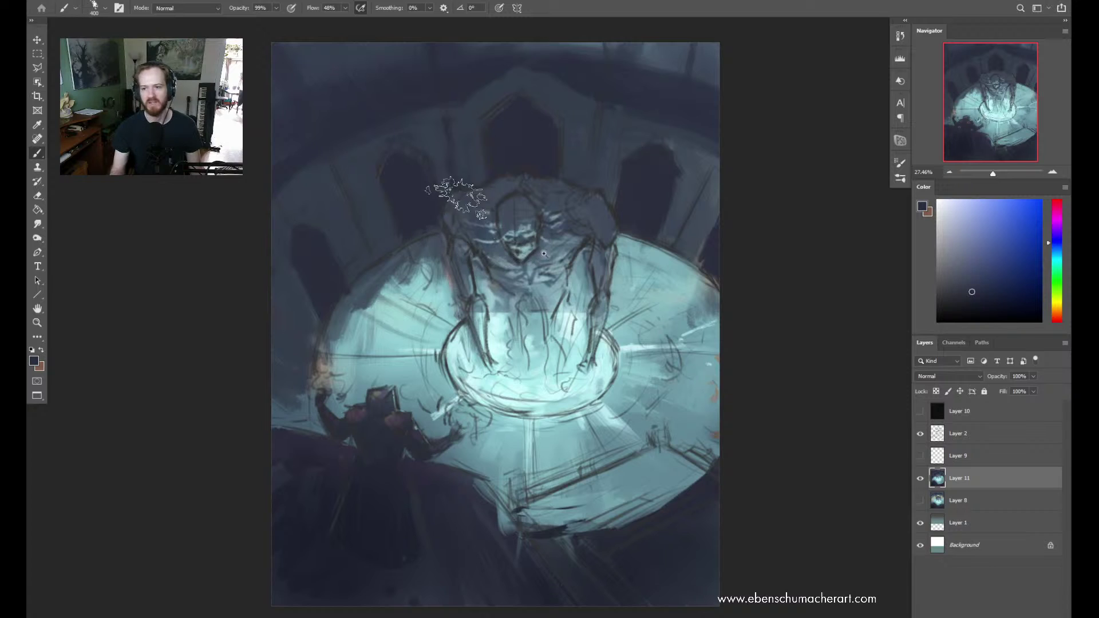
pyautogui.press('alt')
pyautogui.keyDown('alt'); pyautogui.click(320, 195); pyautogui.keyUp('alt')
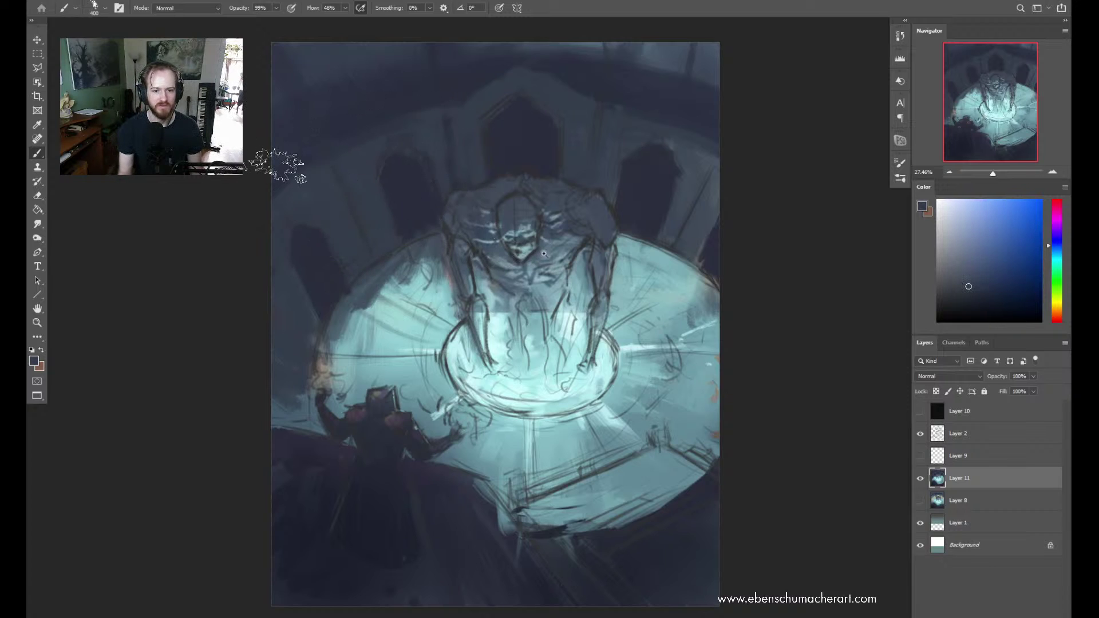
pyautogui.keyDown('alt'); pyautogui.click(449, 96); pyautogui.keyUp('alt')
pyautogui.keyDown('alt'); pyautogui.click(356, 277); pyautogui.keyUp('alt')
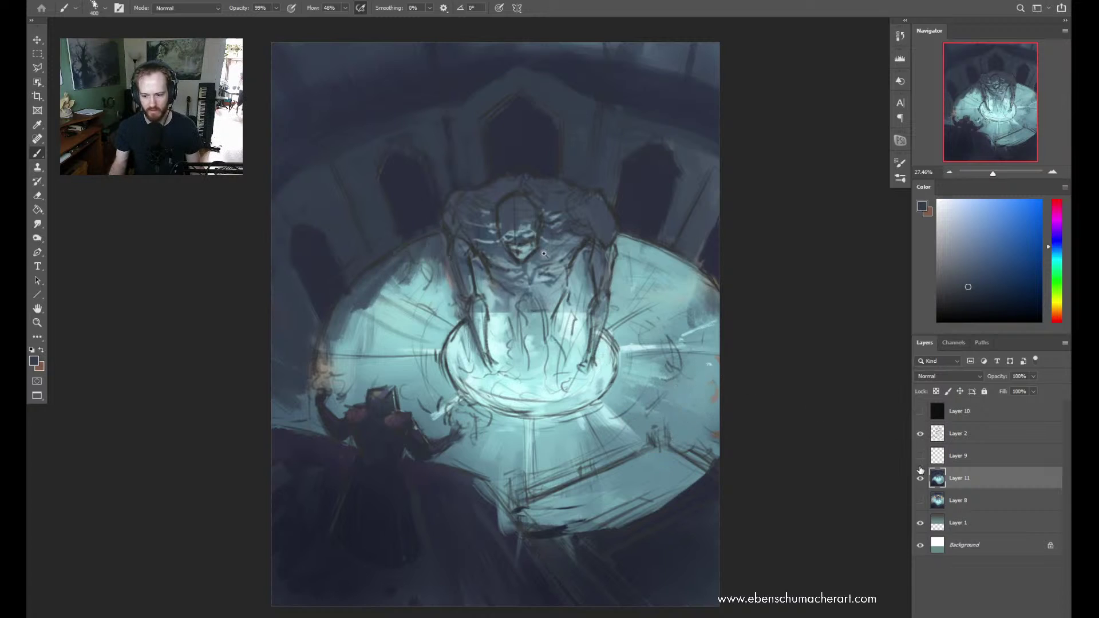
# Check the painting without the Layer 2 sketch, and shade the floor's left rim and front ledge with sampled muted blue
pyautogui.moveTo(923, 455); pyautogui.dragTo(922, 435)
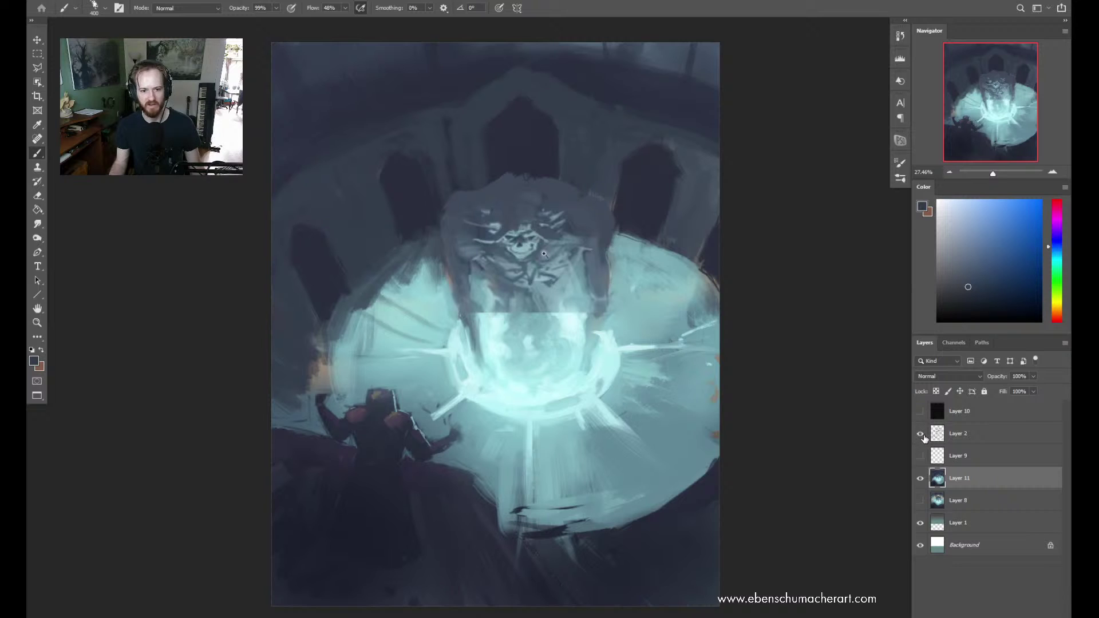
pyautogui.click(922, 435)
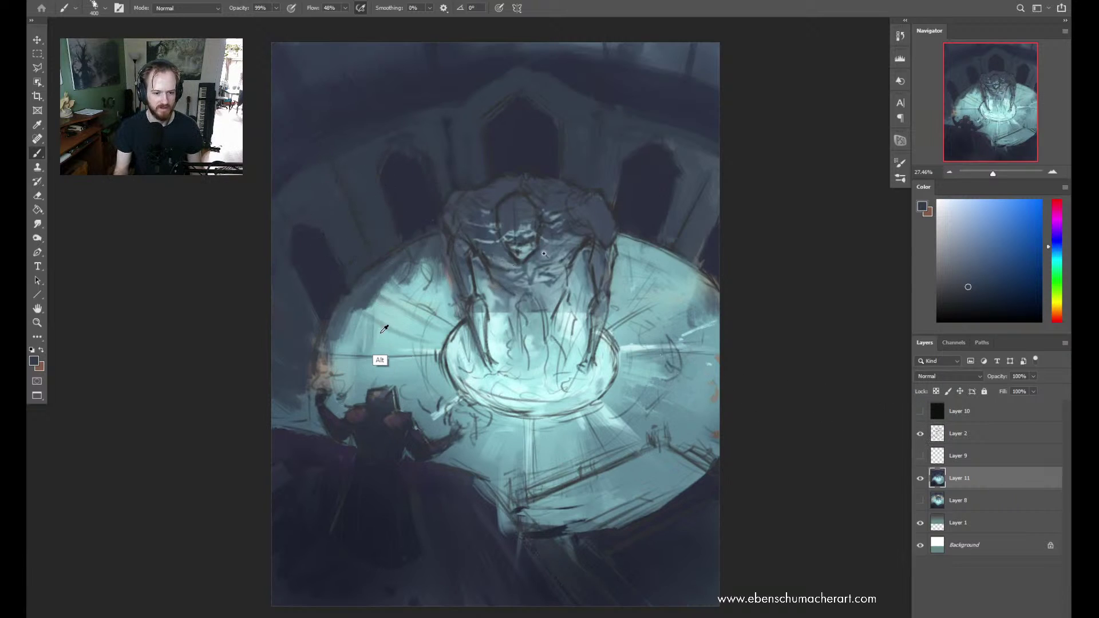
pyautogui.keyDown('alt'); pyautogui.click(291, 330); pyautogui.keyUp('alt')
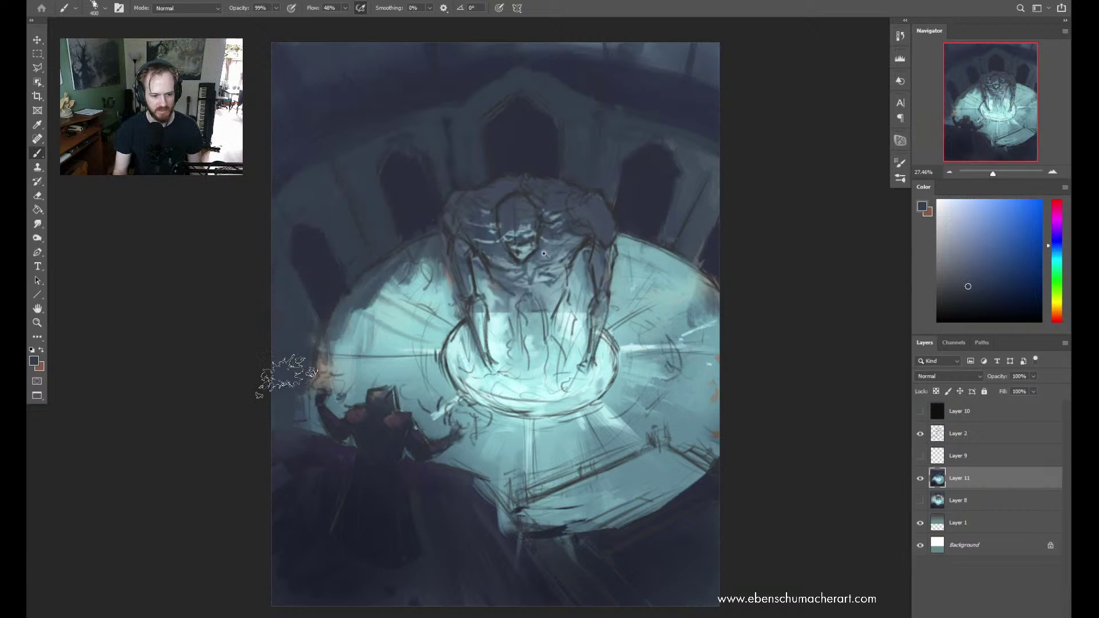
pyautogui.keyDown('alt'); pyautogui.click(357, 289); pyautogui.keyUp('alt')
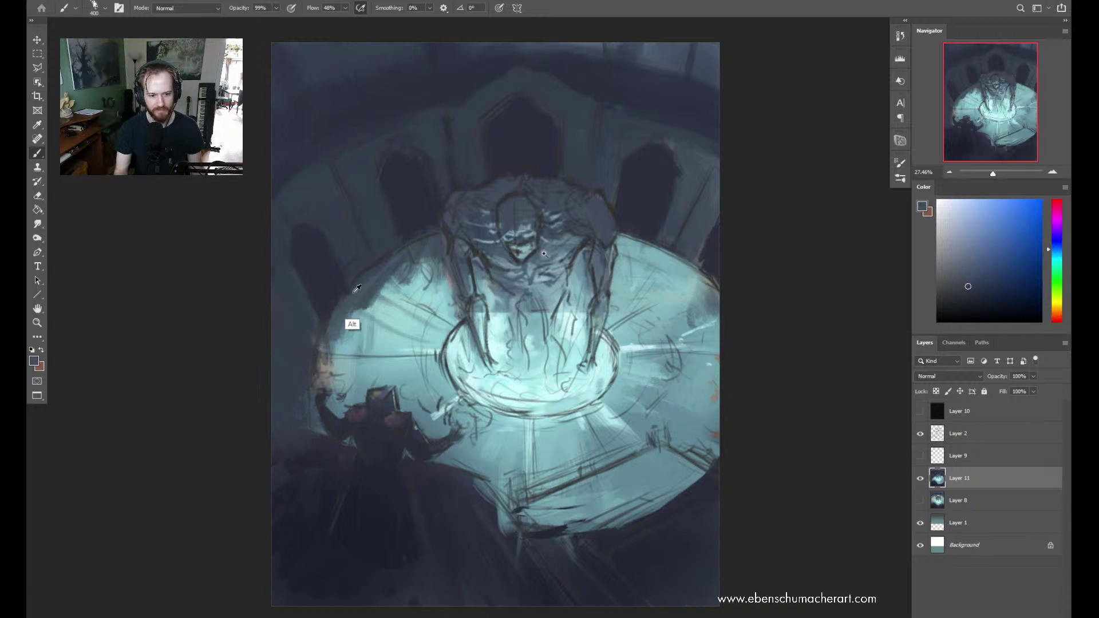
pyautogui.keyDown('alt'); pyautogui.click(346, 310); pyautogui.keyUp('alt')
pyautogui.moveTo(372, 298)
pyautogui.mouseDown()
pyautogui.moveTo(435, 252)
pyautogui.moveTo(372, 304)
pyautogui.moveTo(390, 275)
pyautogui.moveTo(337, 367)
pyautogui.moveTo(321, 349)
pyautogui.moveTo(314, 363)
pyautogui.moveTo(338, 342)
pyautogui.moveTo(367, 401)
pyautogui.moveTo(343, 394)
pyautogui.moveTo(401, 303)
pyautogui.moveTo(412, 344)
pyautogui.moveTo(406, 292)
pyautogui.mouseUp()
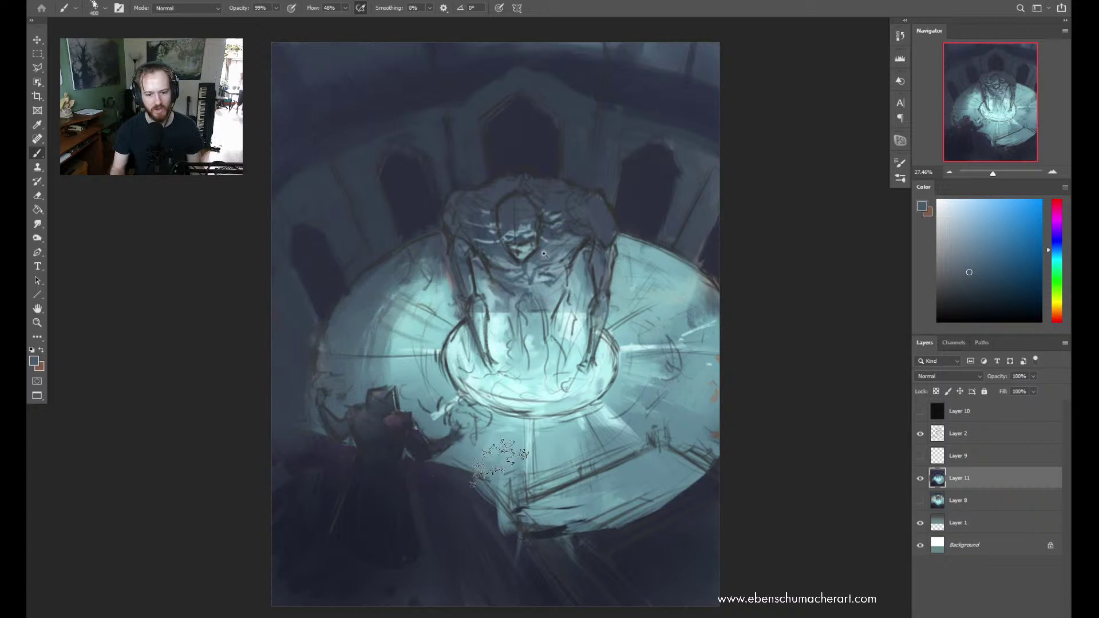
pyautogui.moveTo(498, 461)
pyautogui.mouseDown()
pyautogui.moveTo(521, 506)
pyautogui.moveTo(603, 465)
pyautogui.moveTo(502, 514)
pyautogui.moveTo(493, 498)
pyautogui.moveTo(565, 495)
pyautogui.moveTo(499, 505)
pyautogui.moveTo(568, 516)
pyautogui.moveTo(627, 494)
pyautogui.moveTo(675, 456)
pyautogui.moveTo(619, 500)
pyautogui.moveTo(633, 495)
pyautogui.moveTo(709, 377)
pyautogui.moveTo(518, 518)
pyautogui.moveTo(468, 472)
pyautogui.moveTo(421, 458)
pyautogui.moveTo(550, 504)
pyautogui.mouseUp()
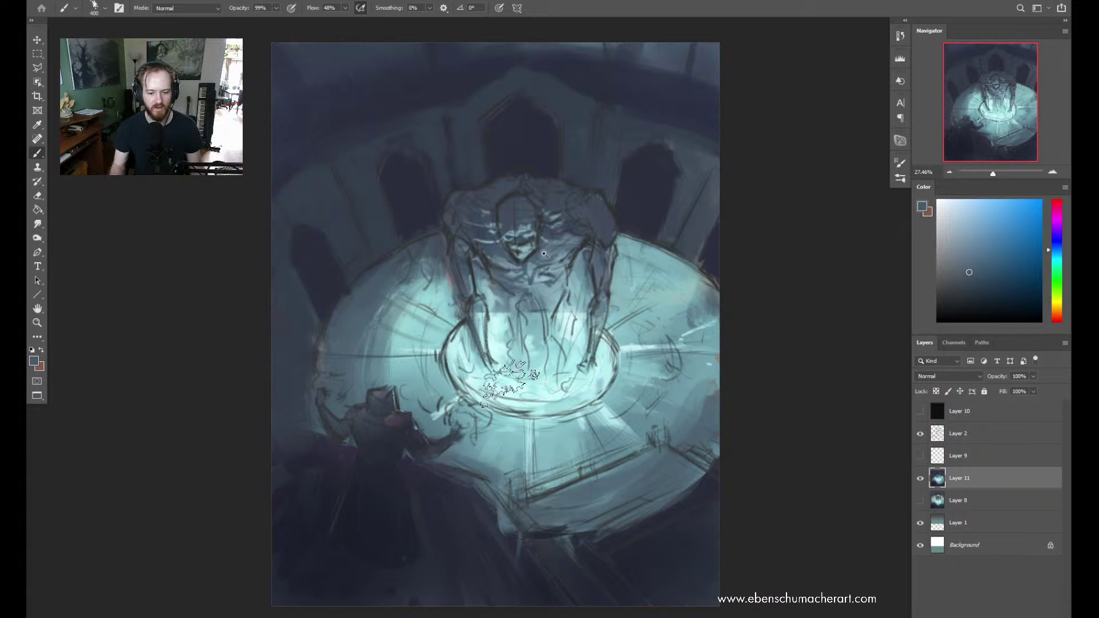
# Shade the outer end of the floor's front ledge with sampled blue and navy, reducing the brush to 175 px
pyautogui.keyDown('alt'); pyautogui.click(667, 483); pyautogui.keyUp('alt')
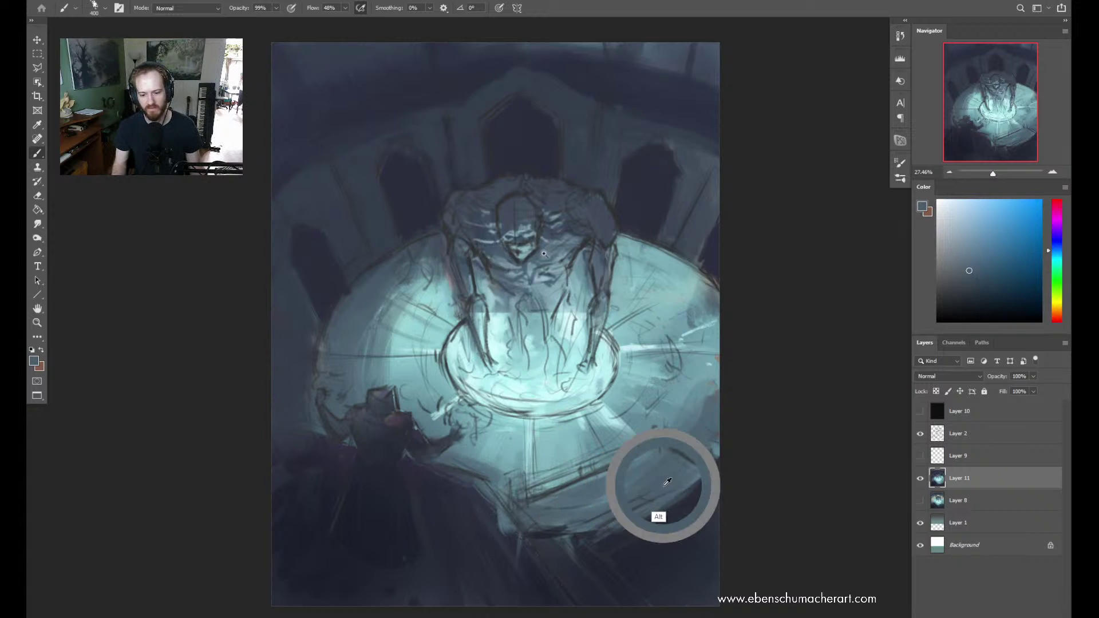
pyautogui.moveTo(675, 487)
pyautogui.mouseDown()
pyautogui.moveTo(711, 466)
pyautogui.moveTo(703, 496)
pyautogui.mouseUp()
pyautogui.keyDown('alt'); pyautogui.click(703, 496); pyautogui.keyUp('alt')
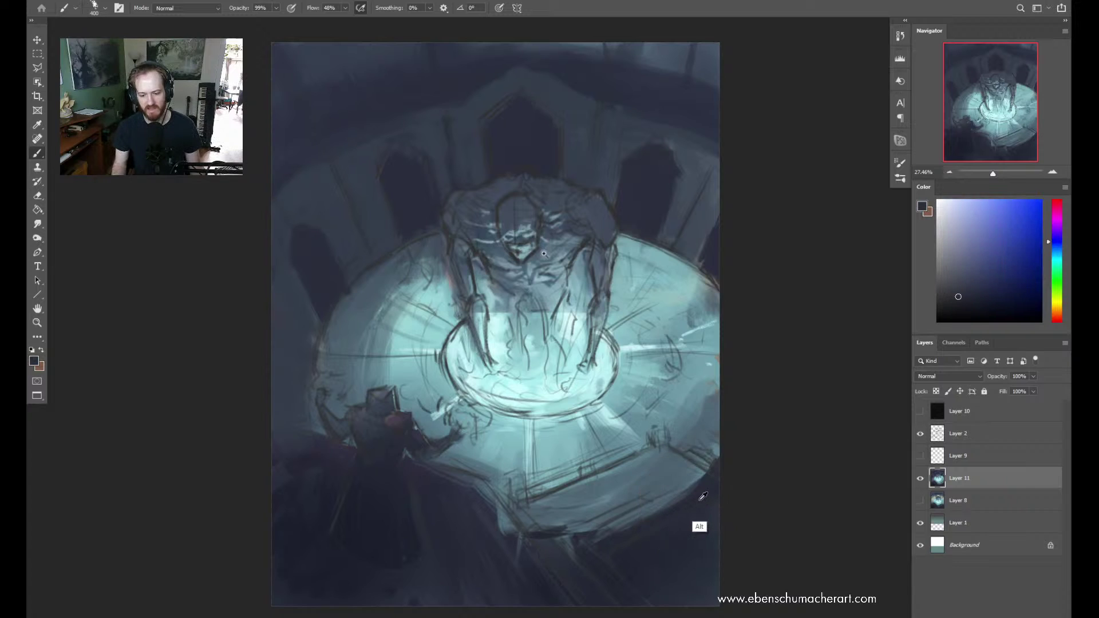
pyautogui.keyDown('alt'); pyautogui.click(703, 497); pyautogui.keyUp('alt')
pyautogui.press('[')
pyautogui.press('[')
pyautogui.press('[')
pyautogui.press('[')
pyautogui.press('[')
pyautogui.press('[')
pyautogui.press('[')
pyautogui.press('[')
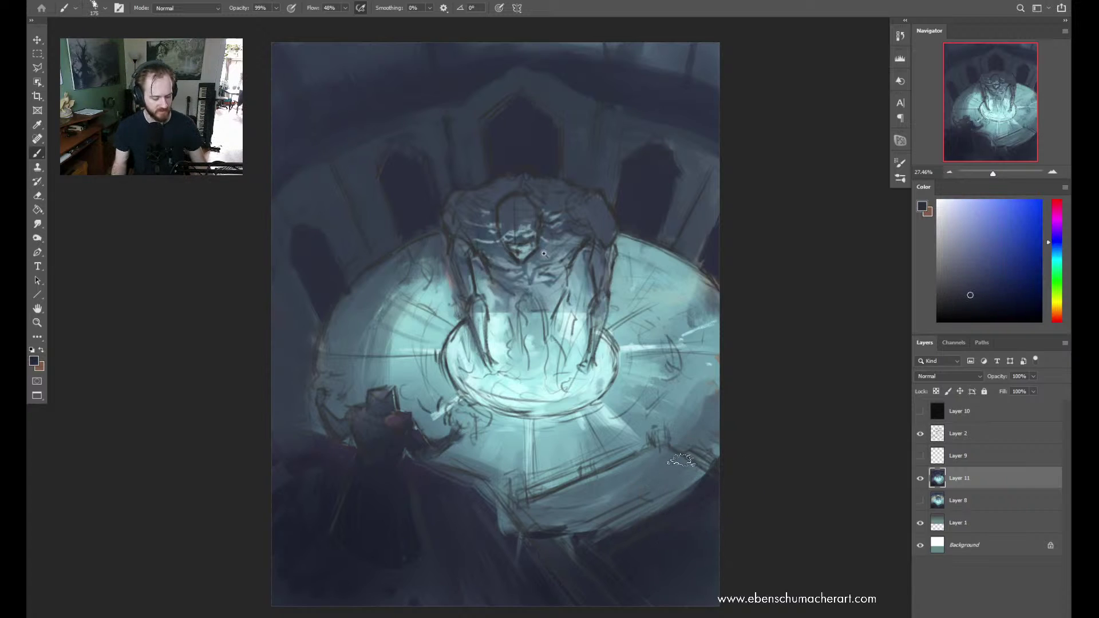
# Refine the ledge's outer corner and the dark ground below it with sampled muted blue and navy
pyautogui.keyDown('alt'); pyautogui.click(717, 443); pyautogui.keyUp('alt')
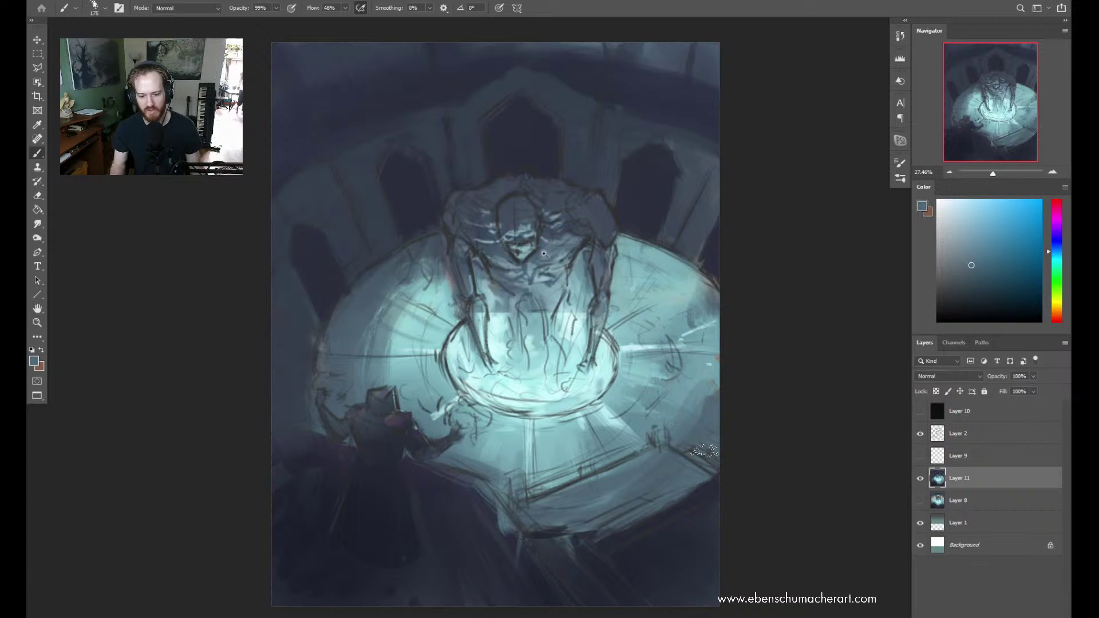
pyautogui.keyDown('alt'); pyautogui.click(699, 490); pyautogui.keyUp('alt')
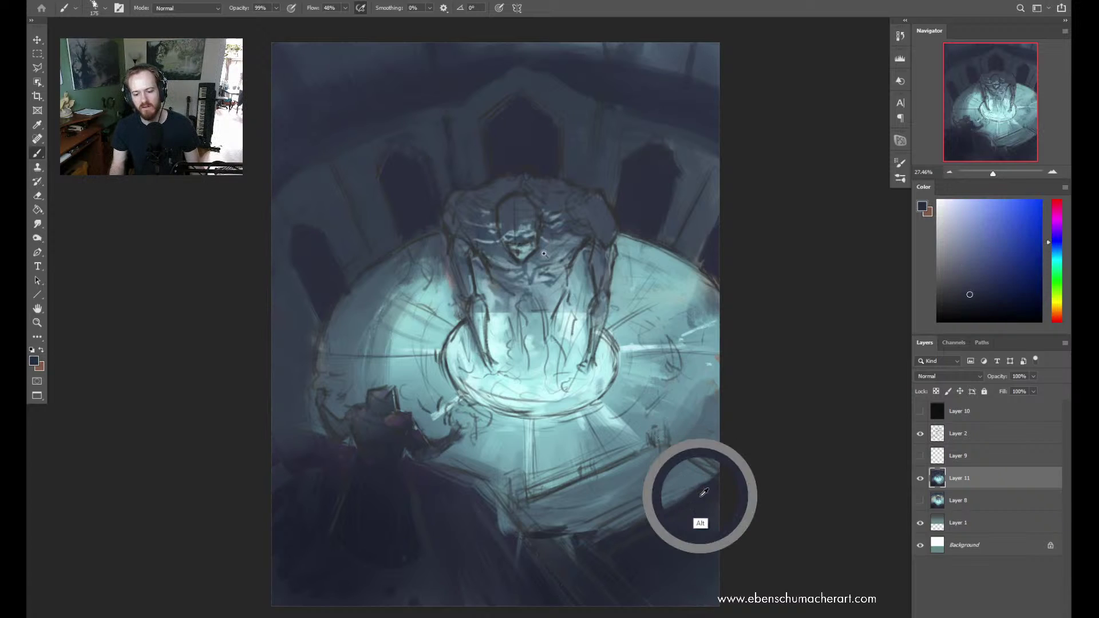
pyautogui.keyDown('alt'); pyautogui.click(692, 528); pyautogui.keyUp('alt')
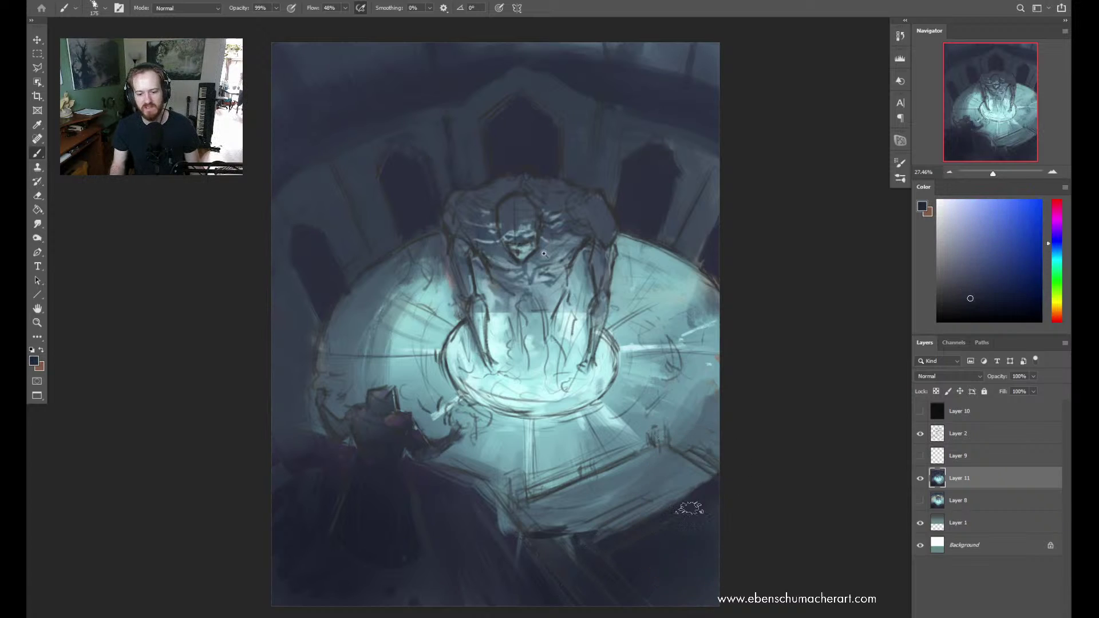
pyautogui.keyDown('alt'); pyautogui.click(681, 483); pyautogui.keyUp('alt')
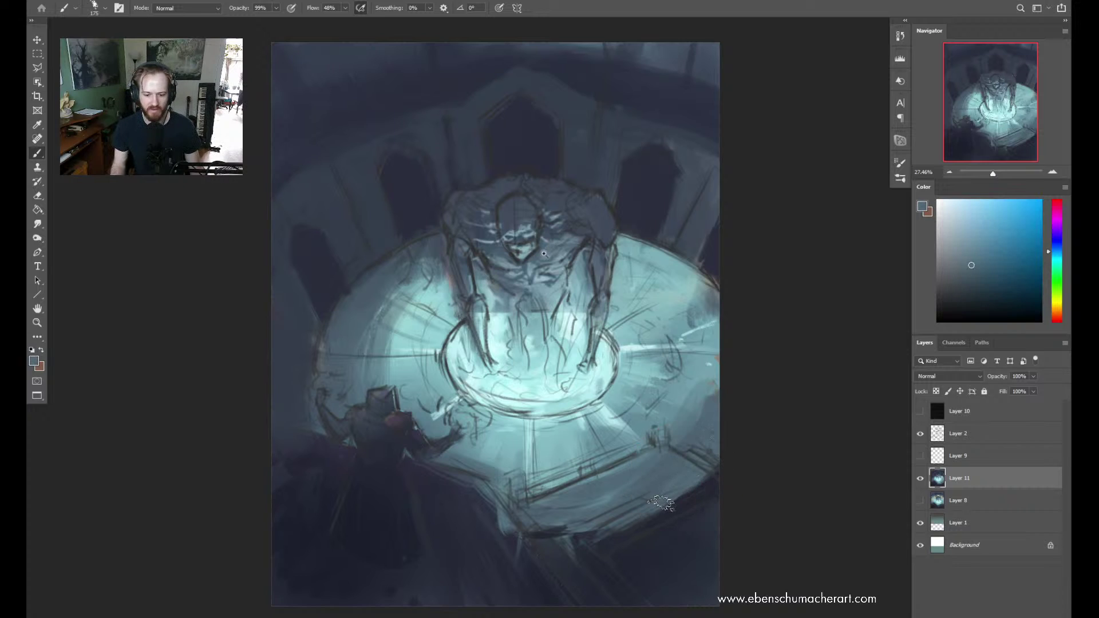
pyautogui.keyDown('alt'); pyautogui.click(692, 505); pyautogui.keyUp('alt')
pyautogui.keyDown('alt'); pyautogui.click(687, 558); pyautogui.keyUp('alt')
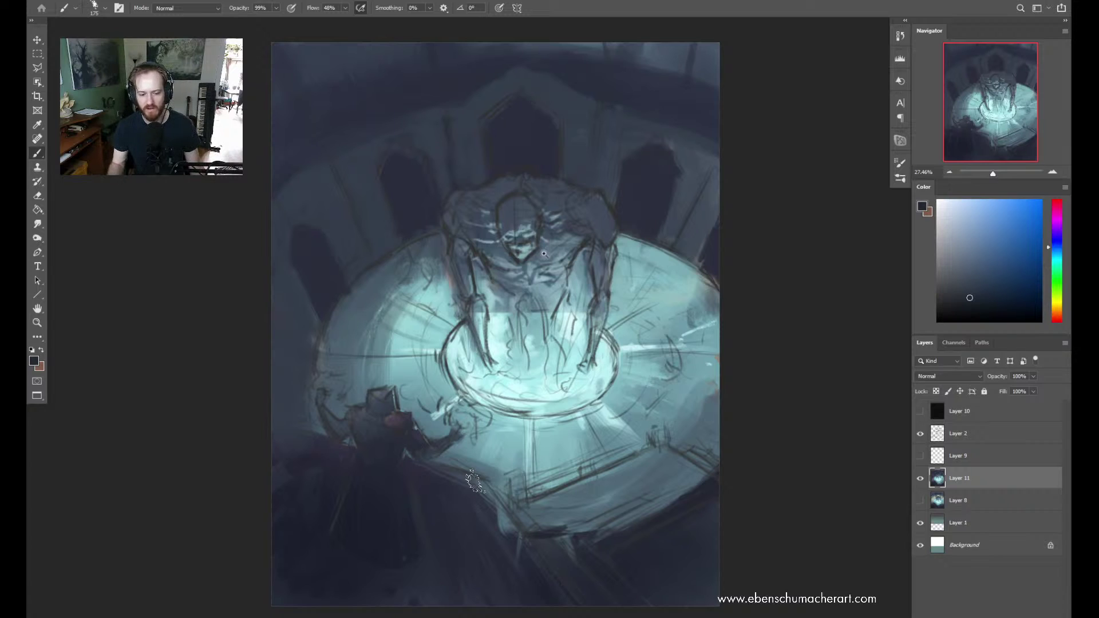
pyautogui.keyDown('alt'); pyautogui.click(668, 515); pyautogui.keyUp('alt')
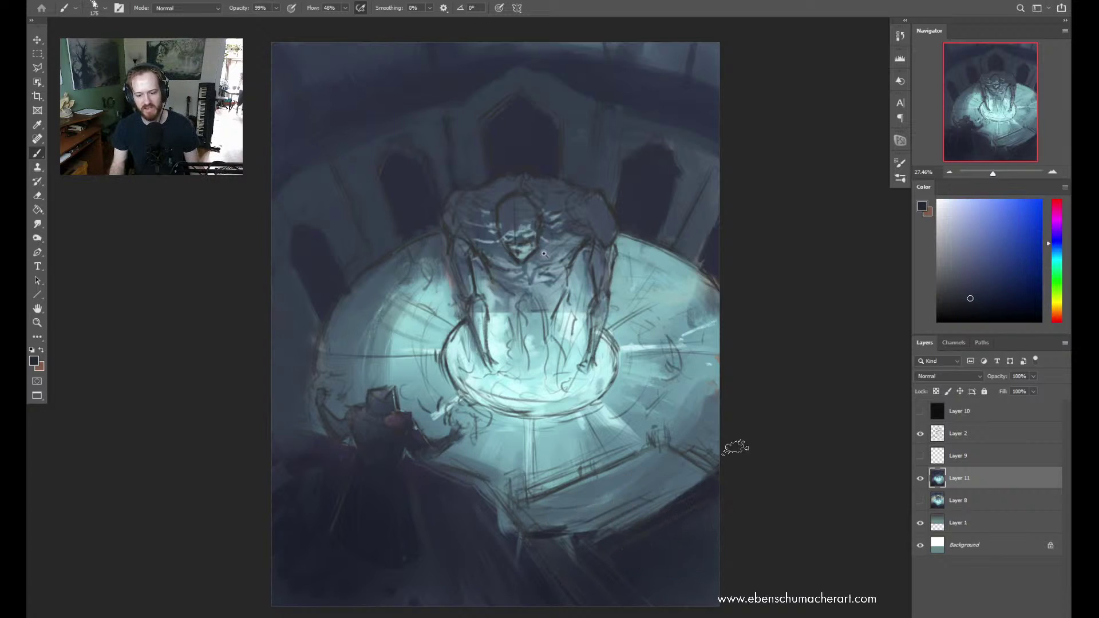
# Hide the Layer 2 sketch and deepen the shadow beside the floor's left rim with sampled navy
pyautogui.keyDown('alt'); pyautogui.click(564, 449); pyautogui.keyUp('alt')
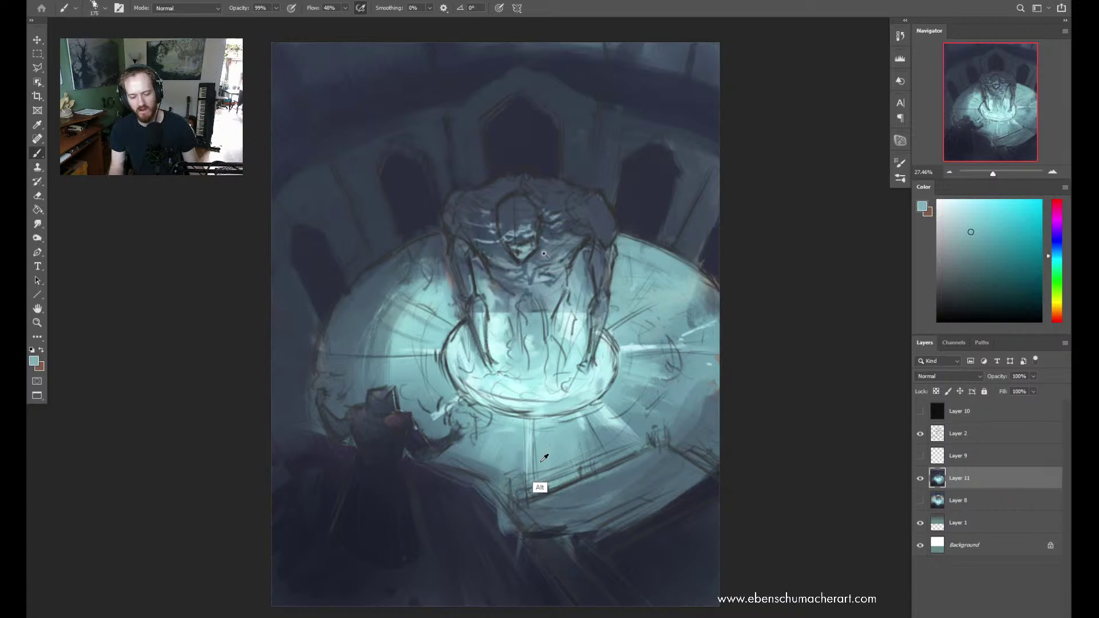
pyautogui.click(921, 435)
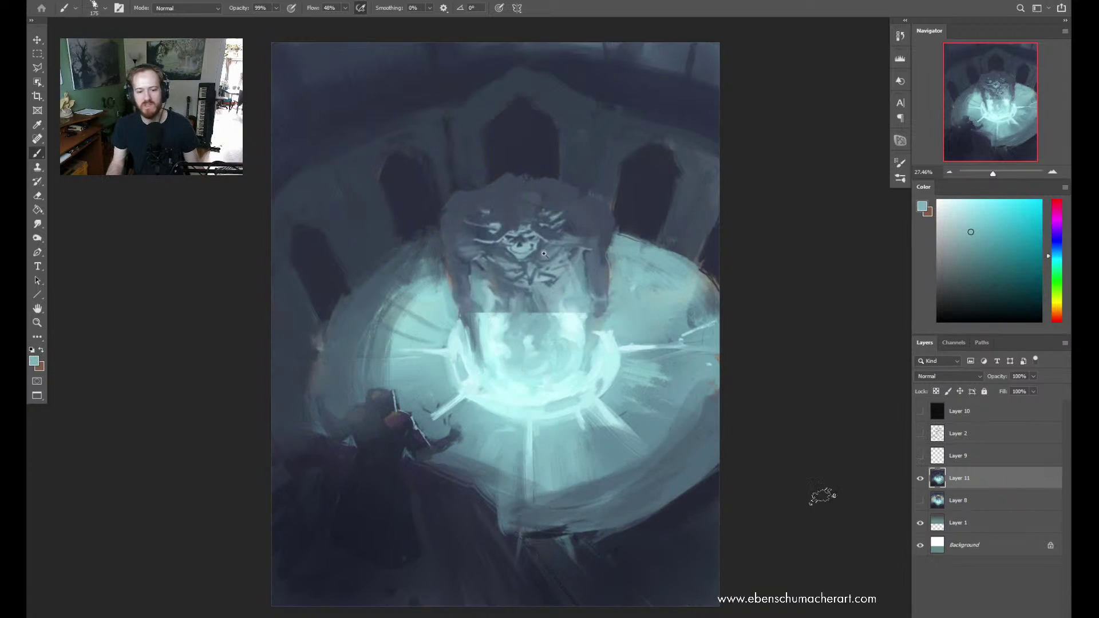
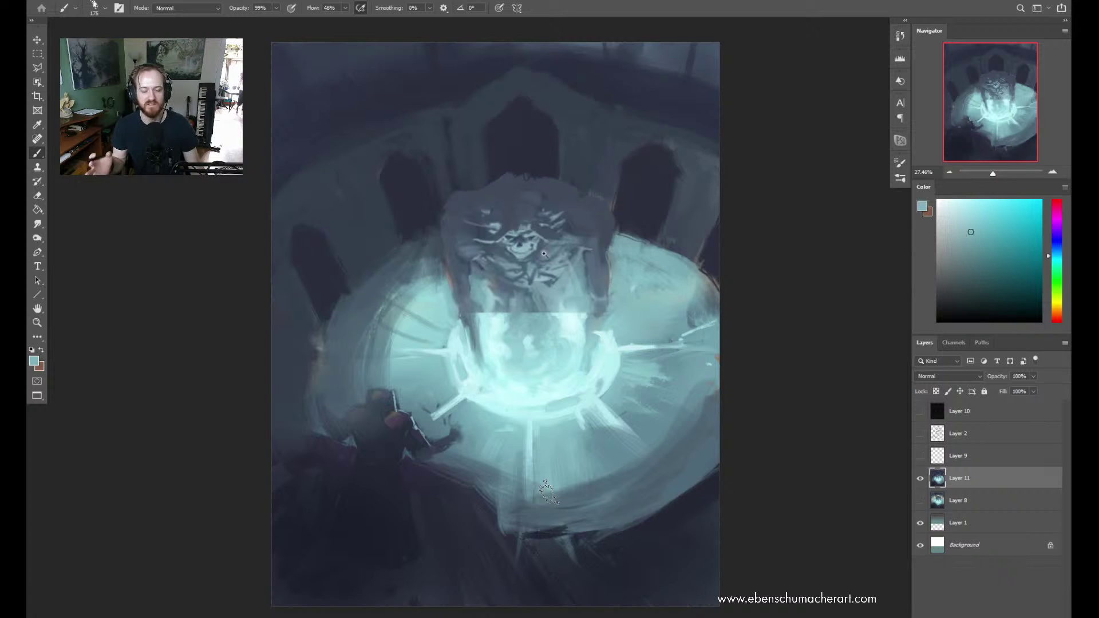
pyautogui.press('alt')
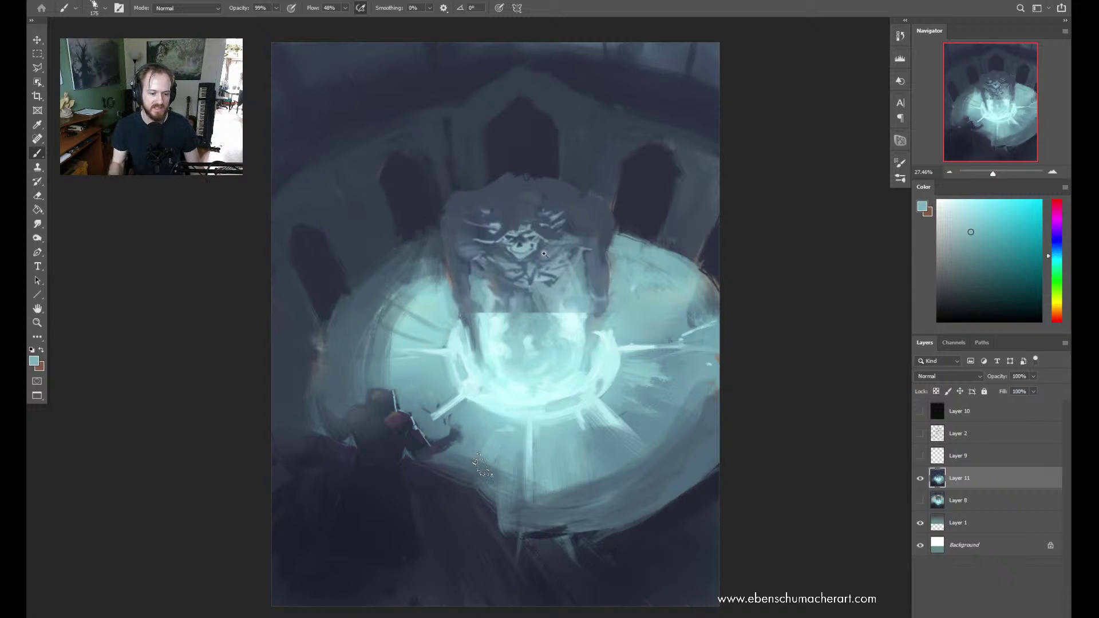
pyautogui.press('alt')
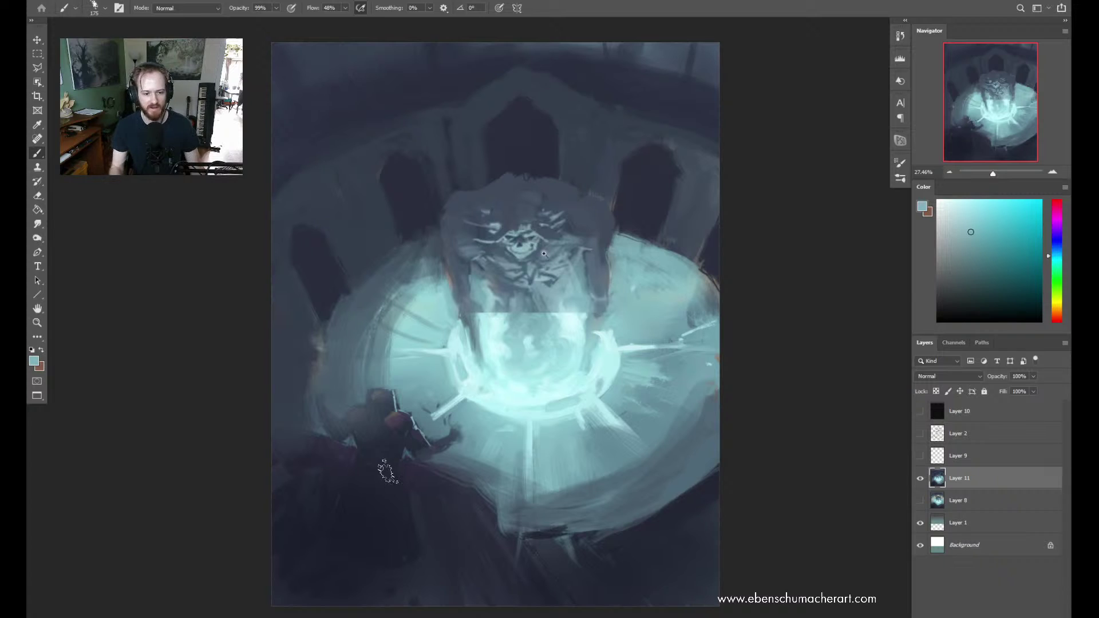
pyautogui.keyDown('alt'); pyautogui.click(321, 276); pyautogui.keyUp('alt')
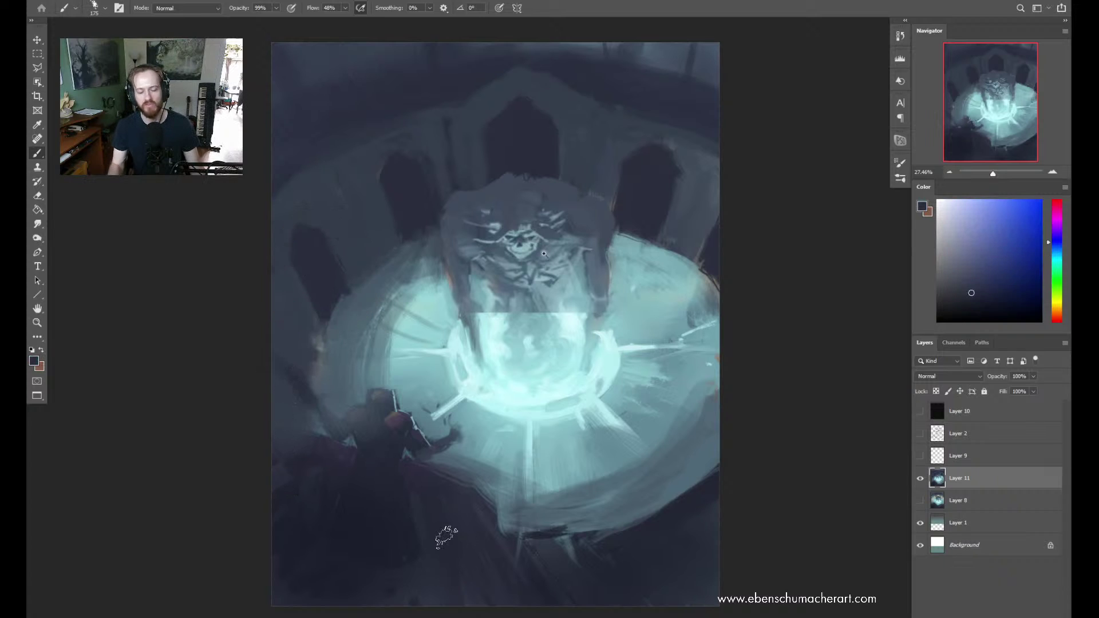
# Blend the hard edge between the creature's lower torso and the glow using sampled pale cyan, teal and muted blue
pyautogui.keyDown('alt'); pyautogui.click(515, 391); pyautogui.keyUp('alt')
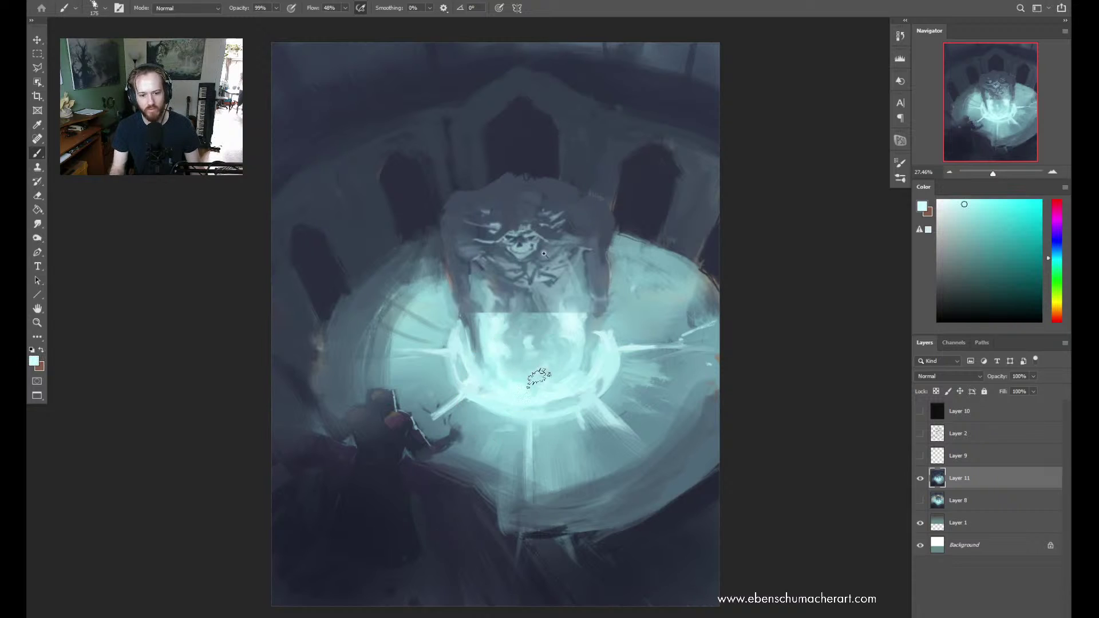
pyautogui.keyDown('alt'); pyautogui.click(536, 321); pyautogui.keyUp('alt')
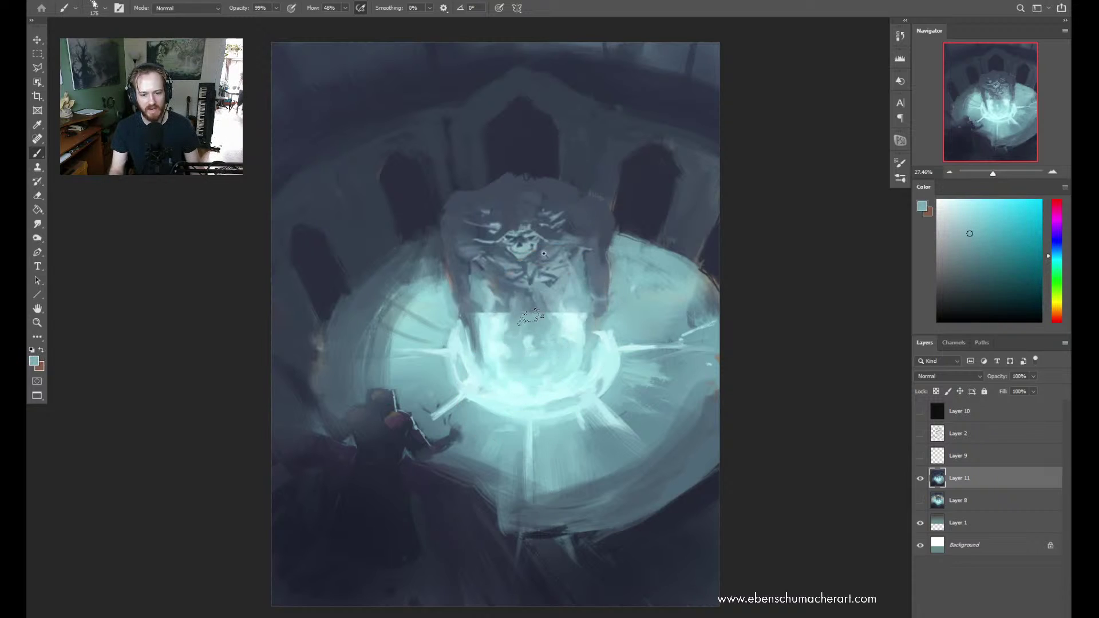
pyautogui.keyDown('alt'); pyautogui.click(524, 286); pyautogui.keyUp('alt')
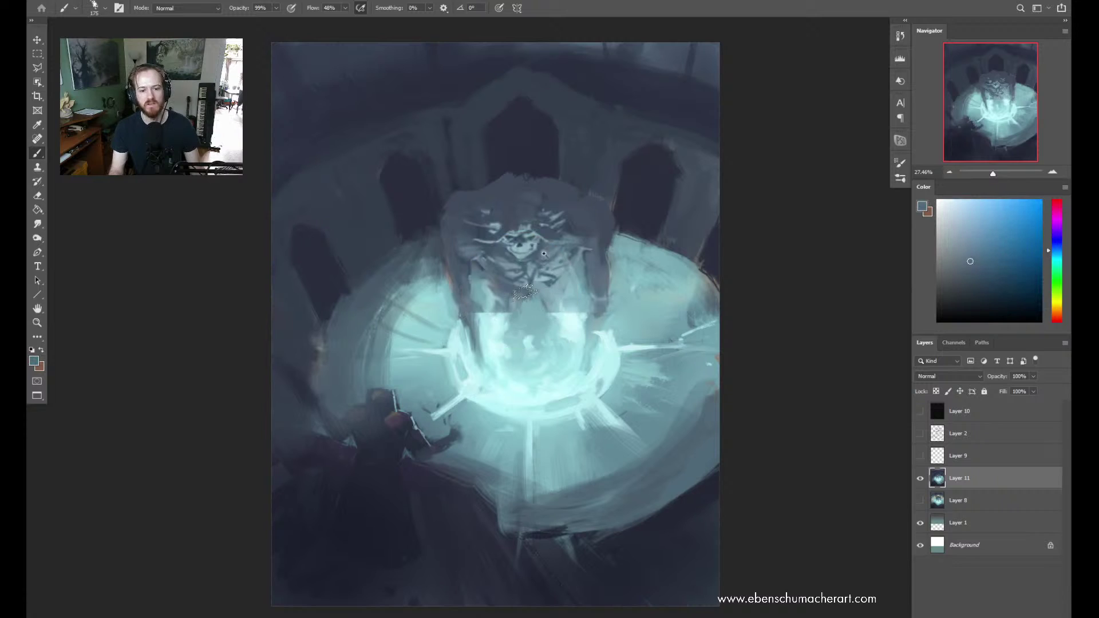
pyautogui.moveTo(507, 298); pyautogui.dragTo(523, 302)
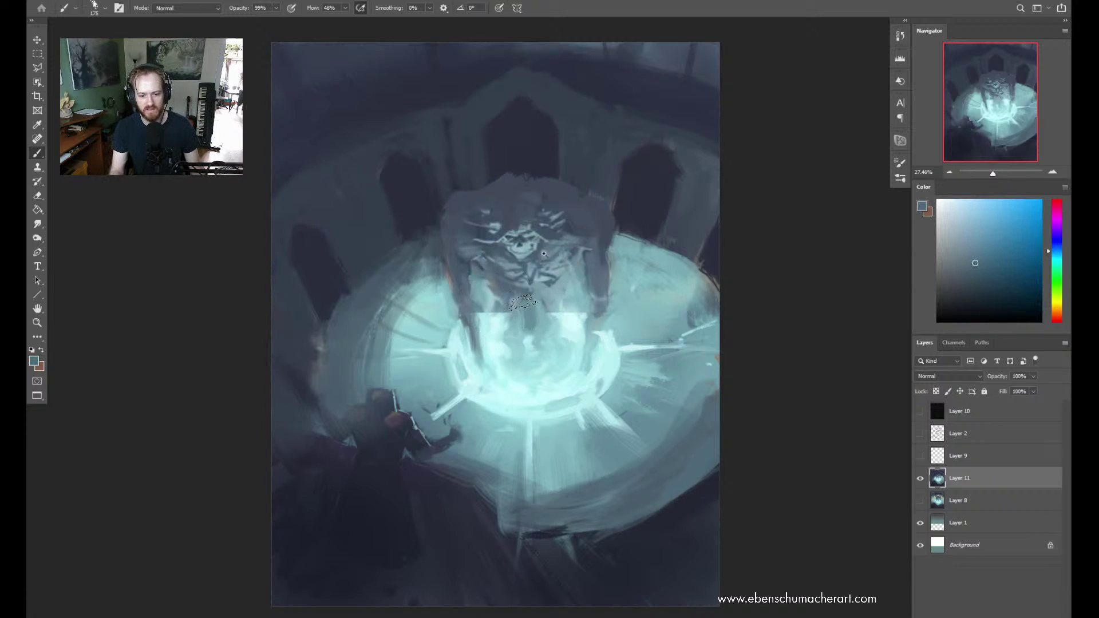
pyautogui.keyDown('alt'); pyautogui.click(538, 327); pyautogui.keyUp('alt')
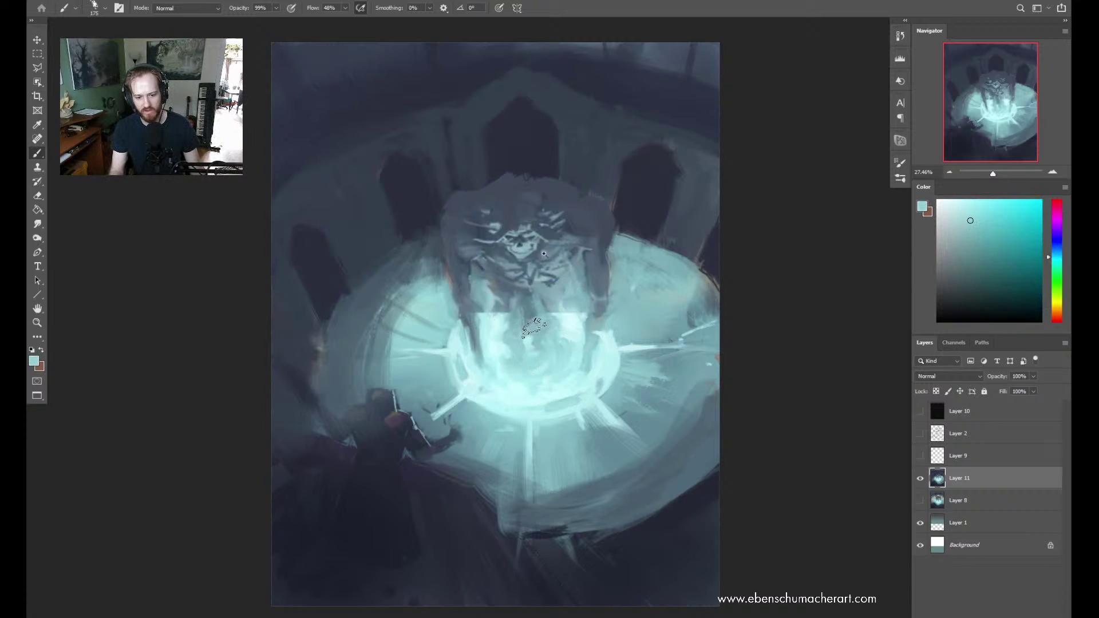
pyautogui.keyDown('alt'); pyautogui.click(500, 309); pyautogui.keyUp('alt')
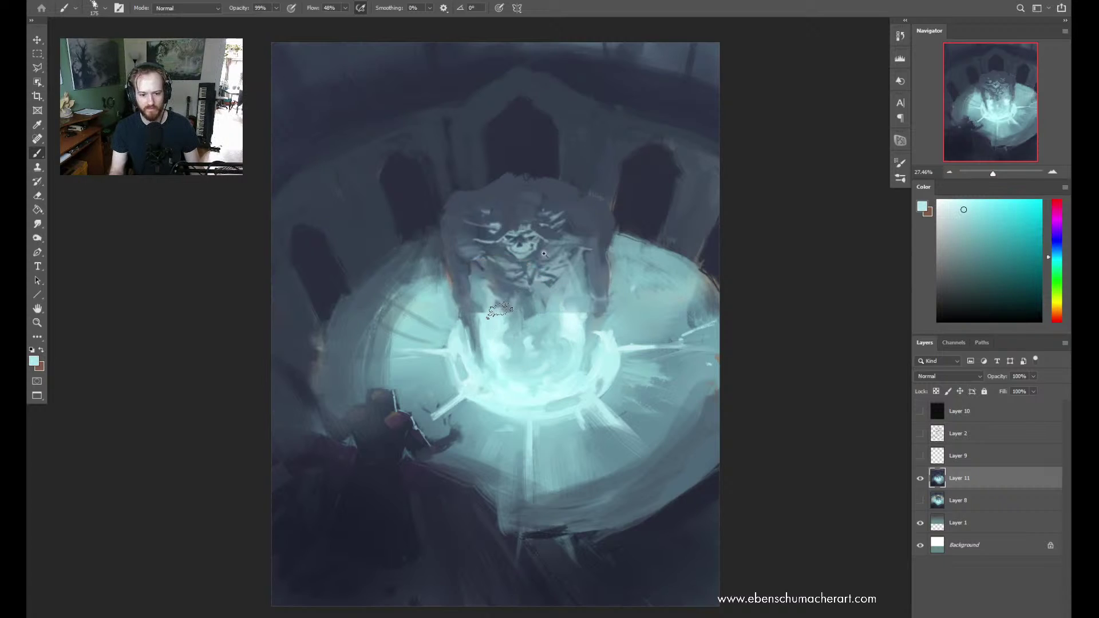
pyautogui.moveTo(500, 309)
pyautogui.mouseDown()
pyautogui.moveTo(537, 310)
pyautogui.moveTo(499, 287)
pyautogui.moveTo(546, 294)
pyautogui.moveTo(509, 320)
pyautogui.mouseUp()
pyautogui.keyDown('alt'); pyautogui.click(551, 306); pyautogui.keyUp('alt')
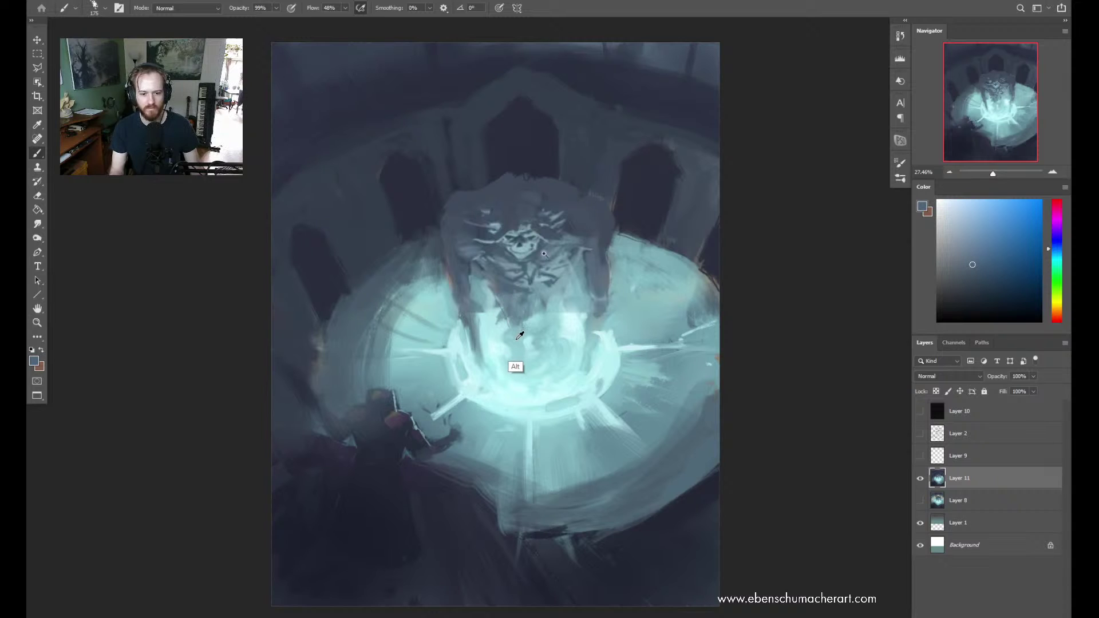
pyautogui.keyDown('alt'); pyautogui.click(520, 335); pyautogui.keyUp('alt')
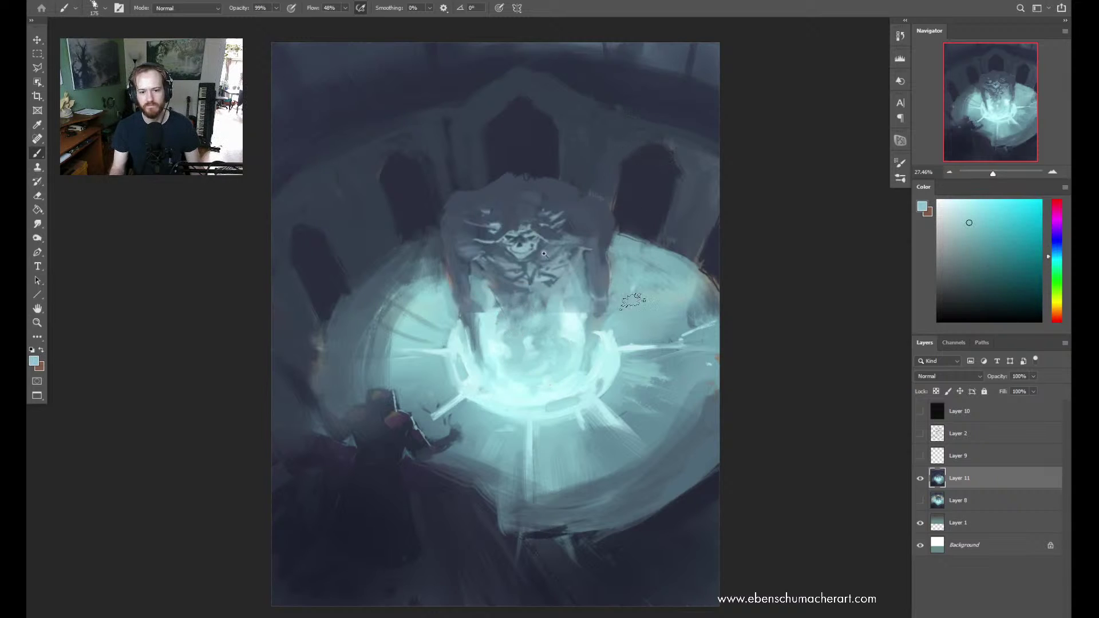
# Retouch the left wall and window edges and brush vertical shapes into the upper ceiling with sampled dark blues
pyautogui.keyDown('alt'); pyautogui.click(367, 252); pyautogui.keyUp('alt')
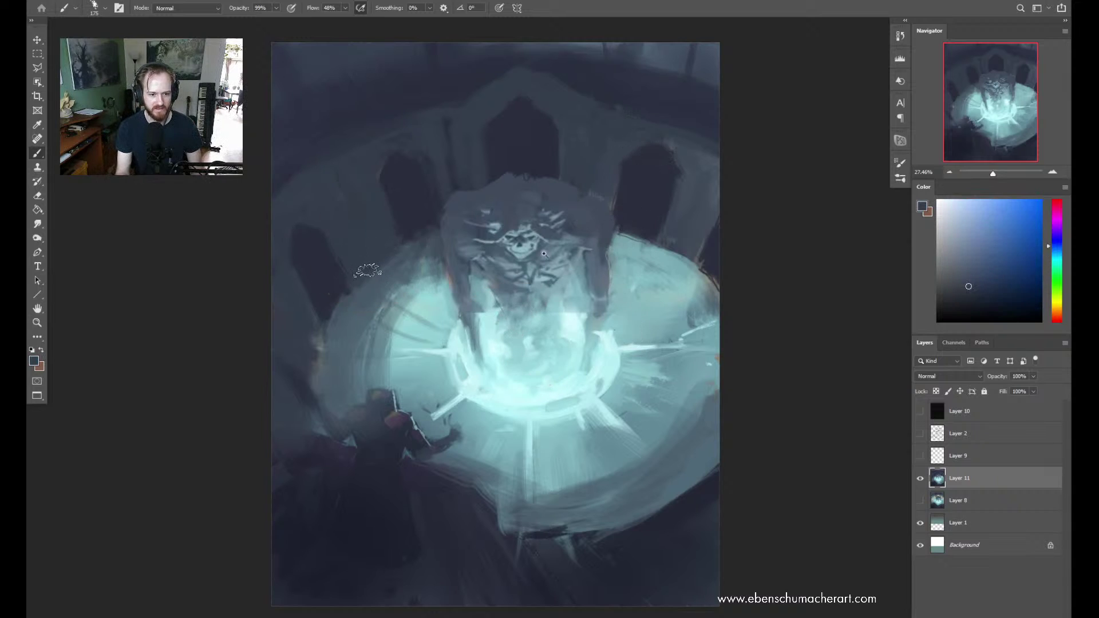
pyautogui.keyDown('alt'); pyautogui.click(415, 211); pyautogui.keyUp('alt')
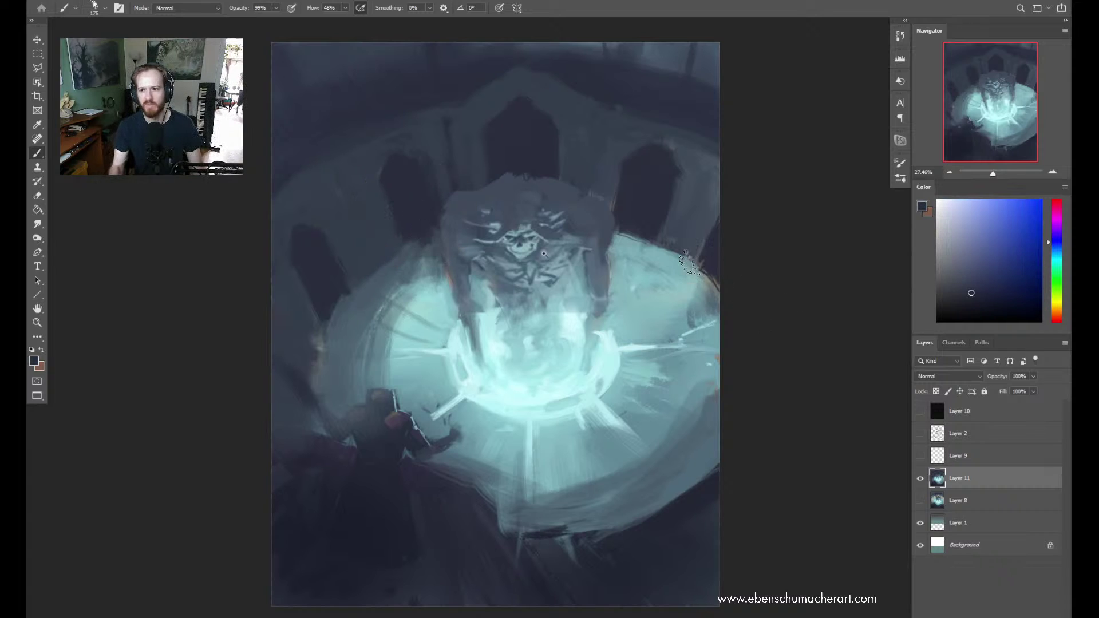
pyautogui.keyDown('alt'); pyautogui.click(315, 223); pyautogui.keyUp('alt')
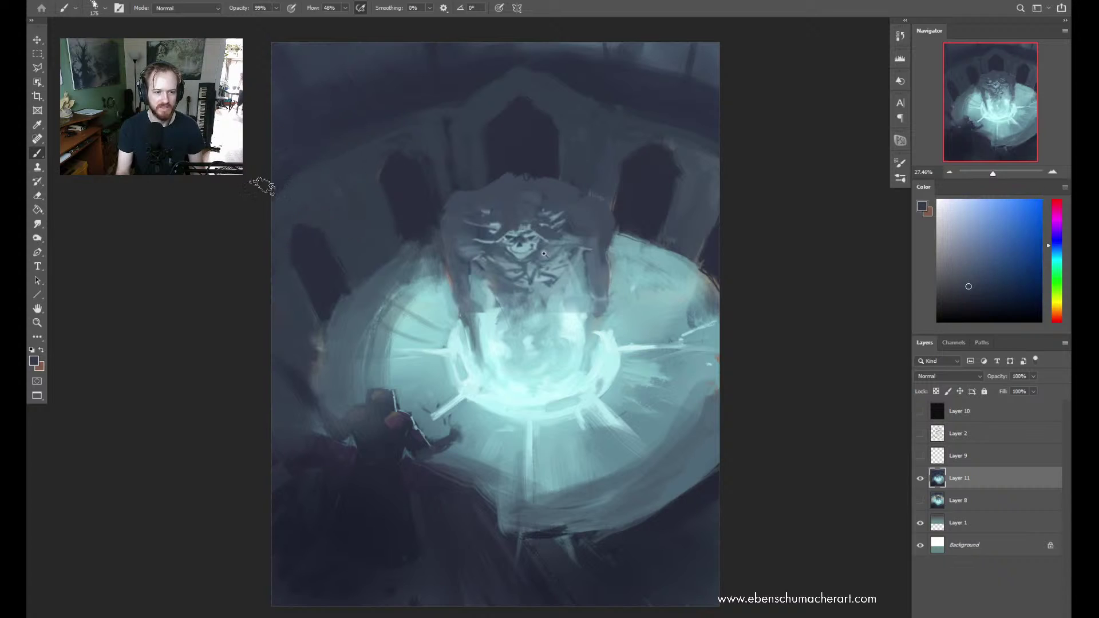
pyautogui.keyDown('alt'); pyautogui.click(308, 304); pyautogui.keyUp('alt')
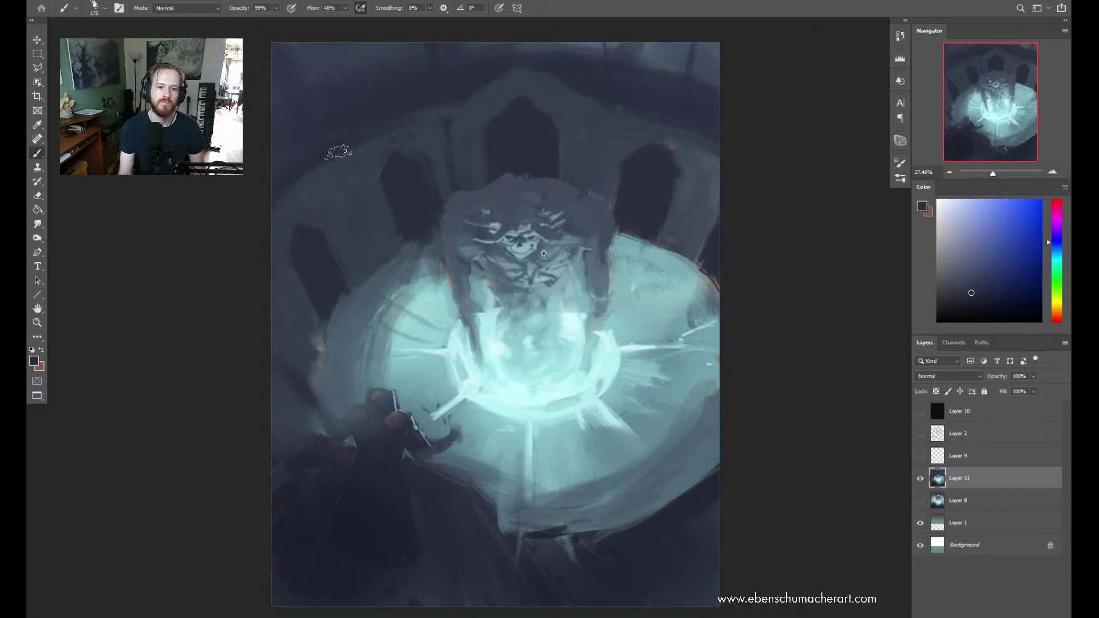
pyautogui.keyDown('alt'); pyautogui.click(298, 203); pyautogui.keyUp('alt')
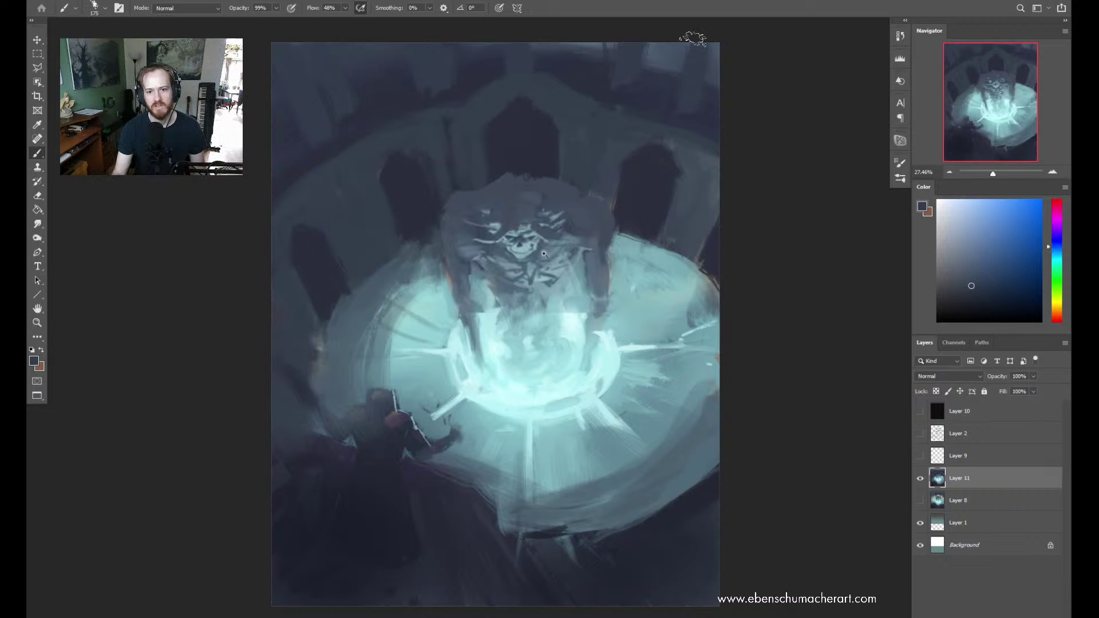
# Extend the teal light across the front of the glowing floor with a 300 px brush and sampled floor color
pyautogui.keyDown('alt'); pyautogui.click(635, 455); pyautogui.keyUp('alt')
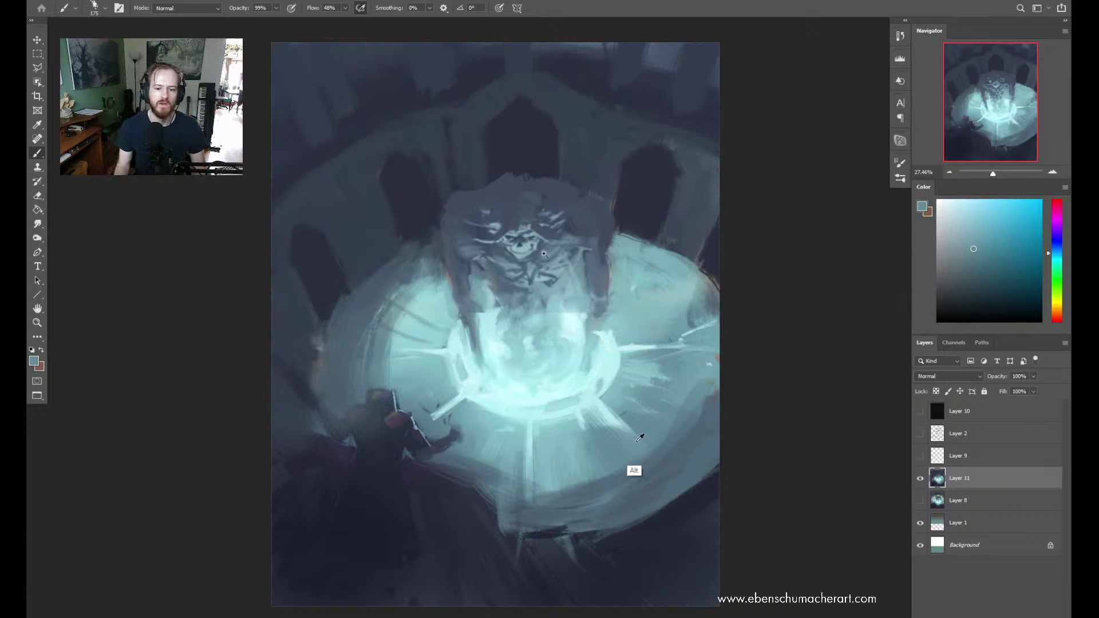
pyautogui.keyDown('alt'); pyautogui.click(571, 448); pyautogui.keyUp('alt')
pyautogui.press(']')
pyautogui.press(']')
pyautogui.press(']')
pyautogui.moveTo(558, 426); pyautogui.dragTo(605, 466)
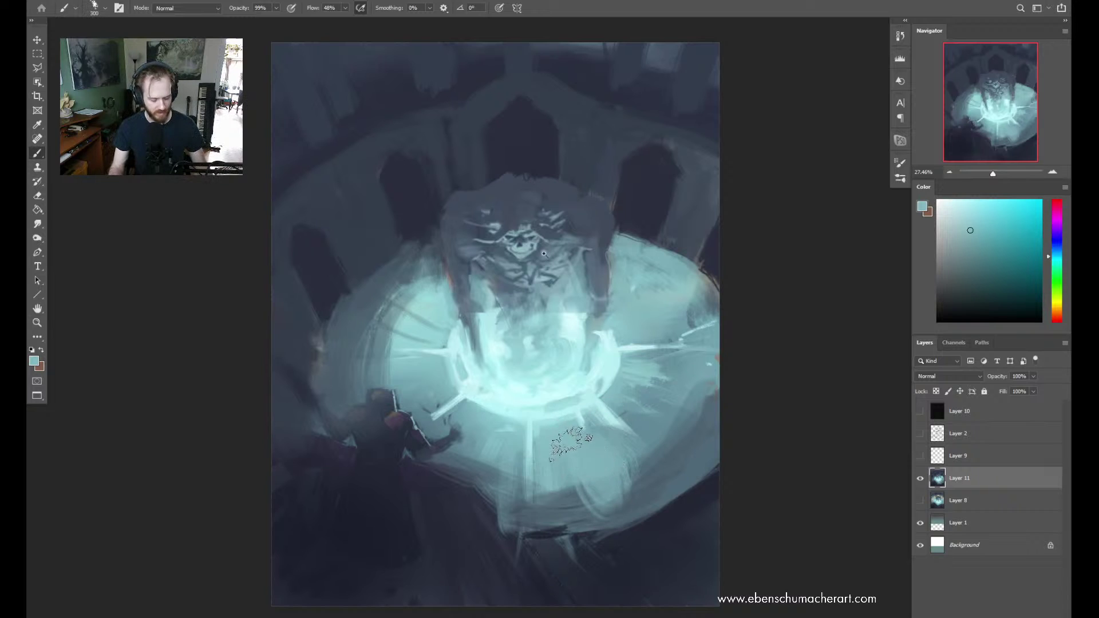
# Blend the new light strokes into the floor's front and ledge by alternating sampled teal and muted blue
pyautogui.keyDown('alt'); pyautogui.click(629, 505); pyautogui.keyUp('alt')
pyautogui.keyDown('alt'); pyautogui.click(567, 435); pyautogui.keyUp('alt')
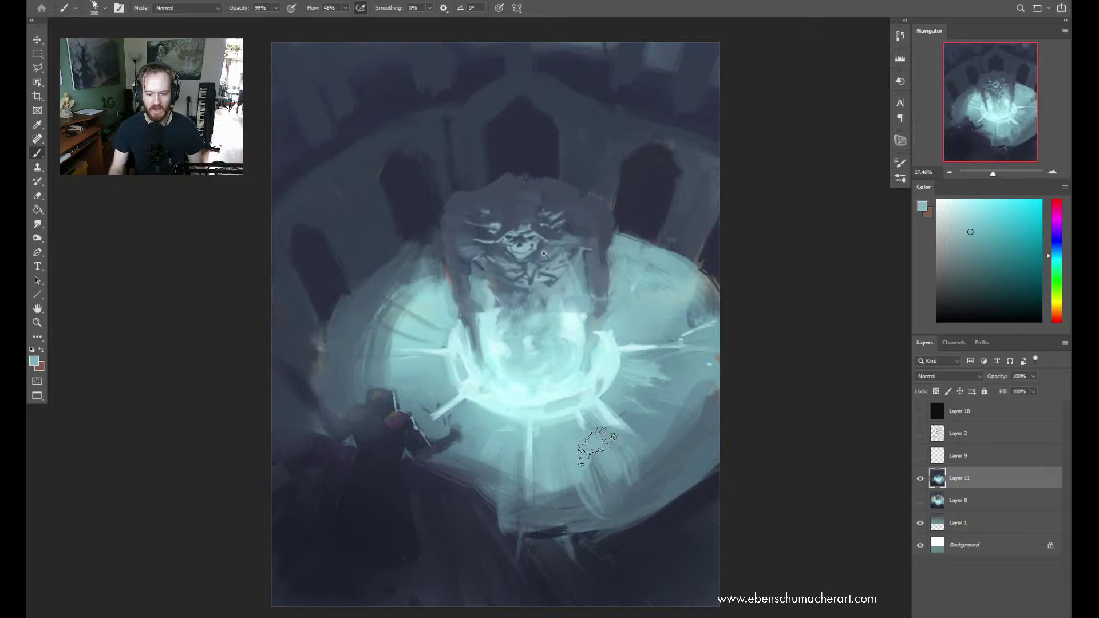
pyautogui.keyDown('alt'); pyautogui.click(563, 511); pyautogui.keyUp('alt')
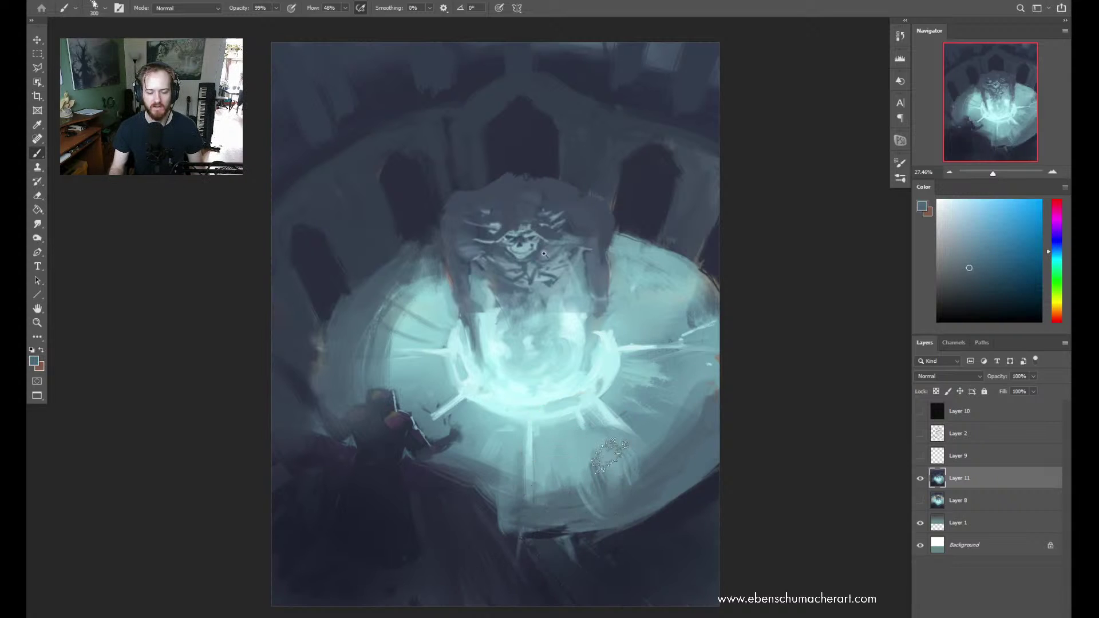
pyautogui.keyDown('alt'); pyautogui.click(588, 447); pyautogui.keyUp('alt')
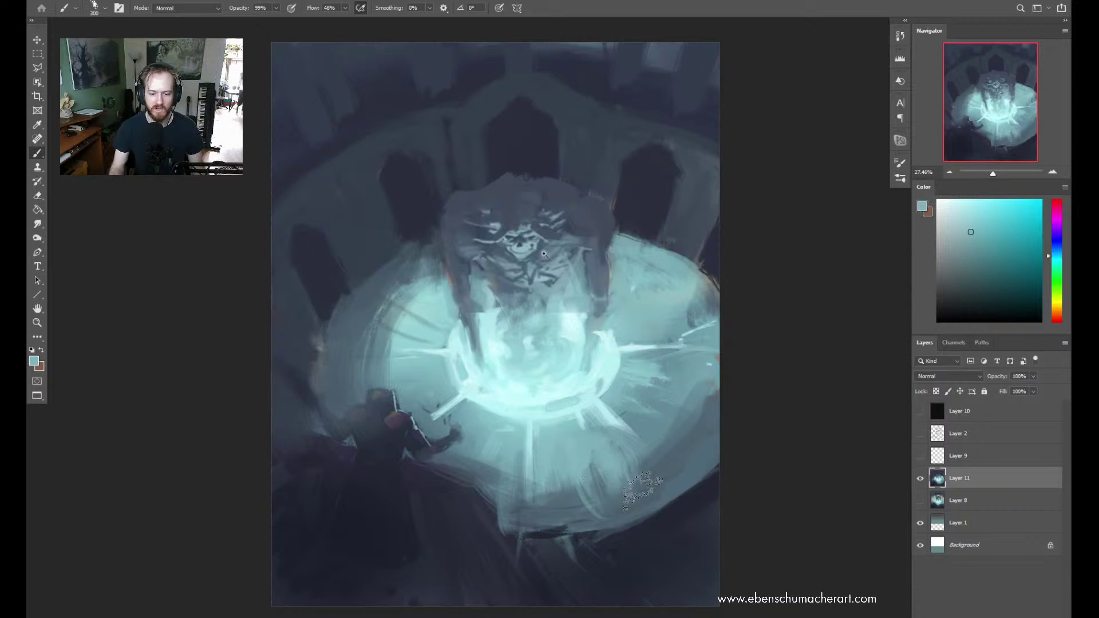
pyautogui.keyDown('alt'); pyautogui.click(637, 441); pyautogui.keyUp('alt')
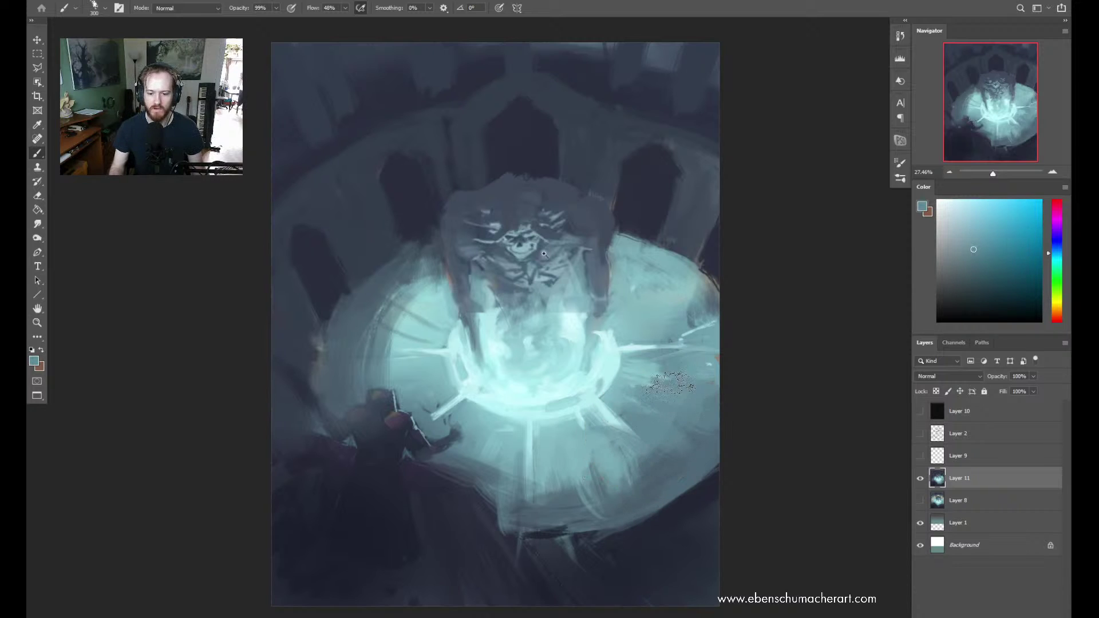
# Soften the floor's upper-right rim into the wall with strokes of sampled floor teal and dark wall blue
pyautogui.keyDown('alt'); pyautogui.click(646, 363); pyautogui.keyUp('alt')
pyautogui.moveTo(650, 362)
pyautogui.mouseDown()
pyautogui.moveTo(717, 360)
pyautogui.moveTo(653, 346)
pyautogui.moveTo(675, 286)
pyautogui.moveTo(664, 292)
pyautogui.moveTo(630, 237)
pyautogui.moveTo(631, 210)
pyautogui.mouseUp()
pyautogui.keyDown('alt'); pyautogui.click(706, 371); pyautogui.keyUp('alt')
pyautogui.keyDown('alt'); pyautogui.click(687, 242); pyautogui.keyUp('alt')
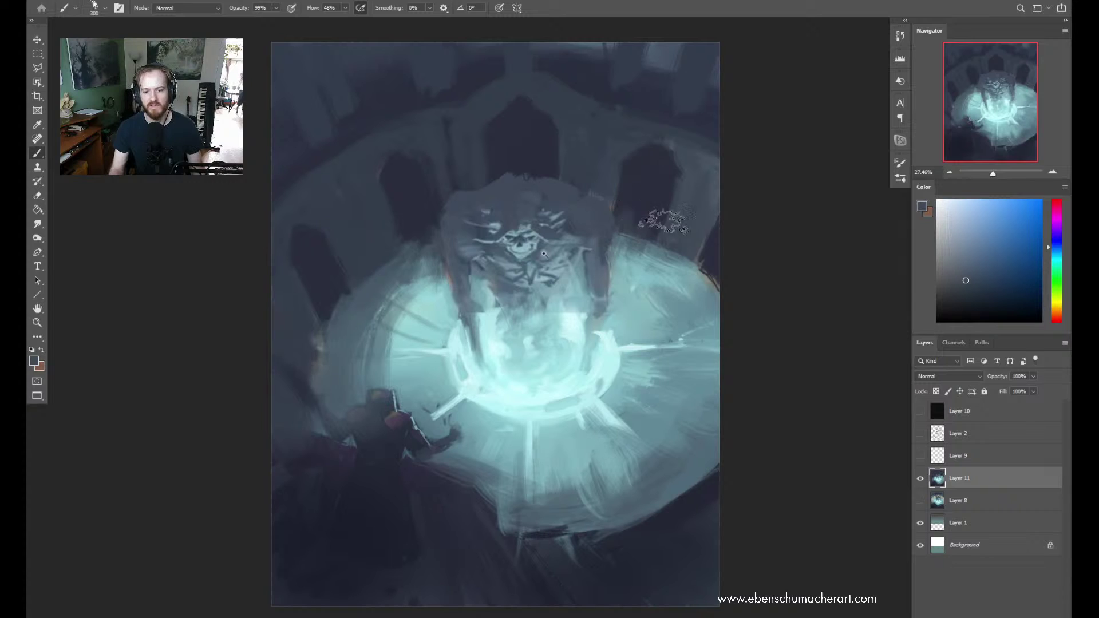
# Clean up the floor's upper-right rim and the dark opening beside it by alternating sampled teal and dark wall blues
pyautogui.keyDown('alt'); pyautogui.click(657, 194); pyautogui.keyUp('alt')
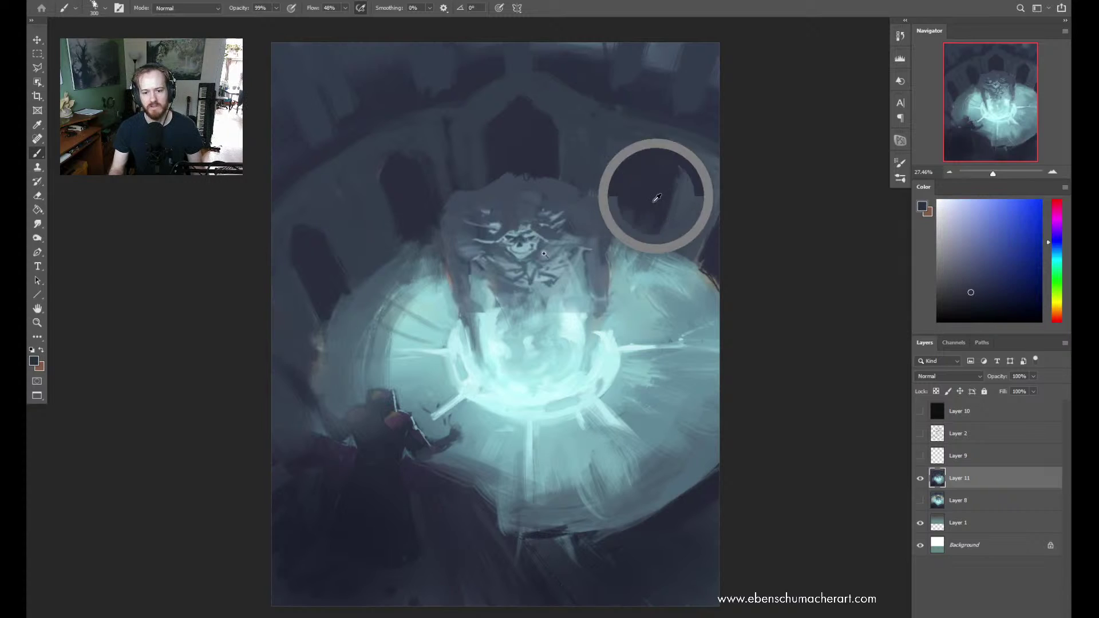
pyautogui.keyDown('alt'); pyautogui.click(667, 271); pyautogui.keyUp('alt')
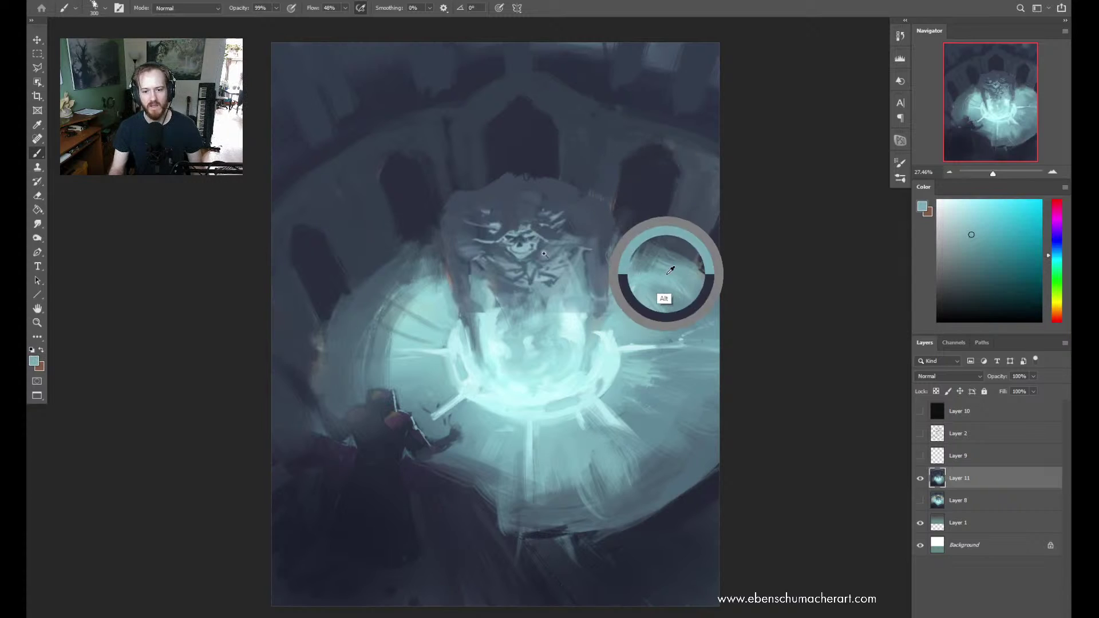
pyautogui.keyDown('alt'); pyautogui.click(677, 241); pyautogui.keyUp('alt')
pyautogui.keyDown('alt'); pyautogui.click(716, 244); pyautogui.keyUp('alt')
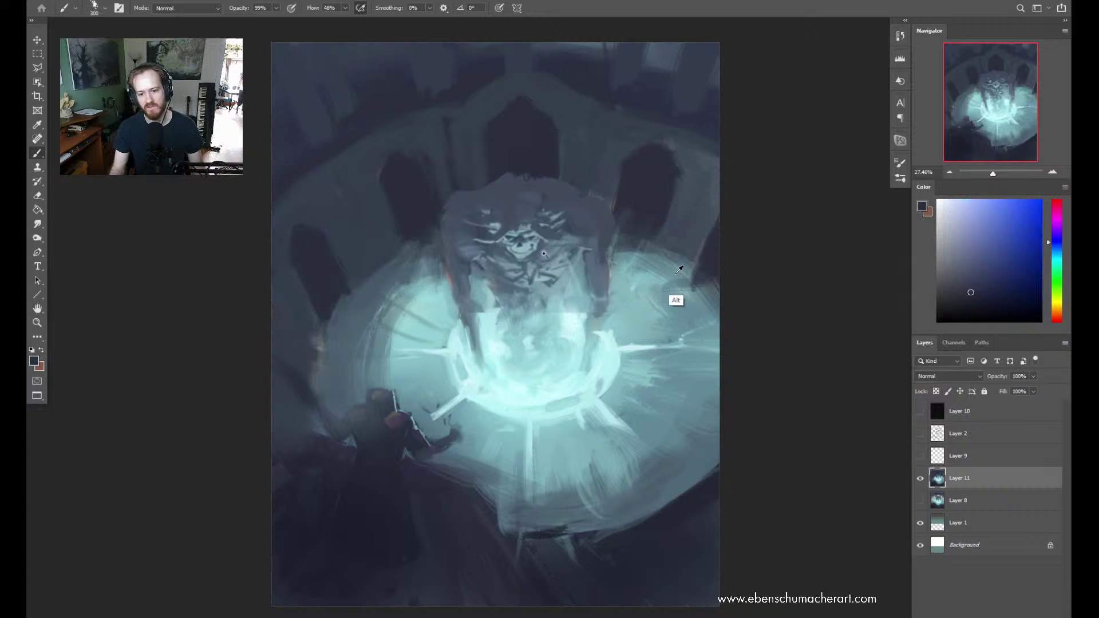
pyautogui.keyDown('alt'); pyautogui.click(677, 277); pyautogui.keyUp('alt')
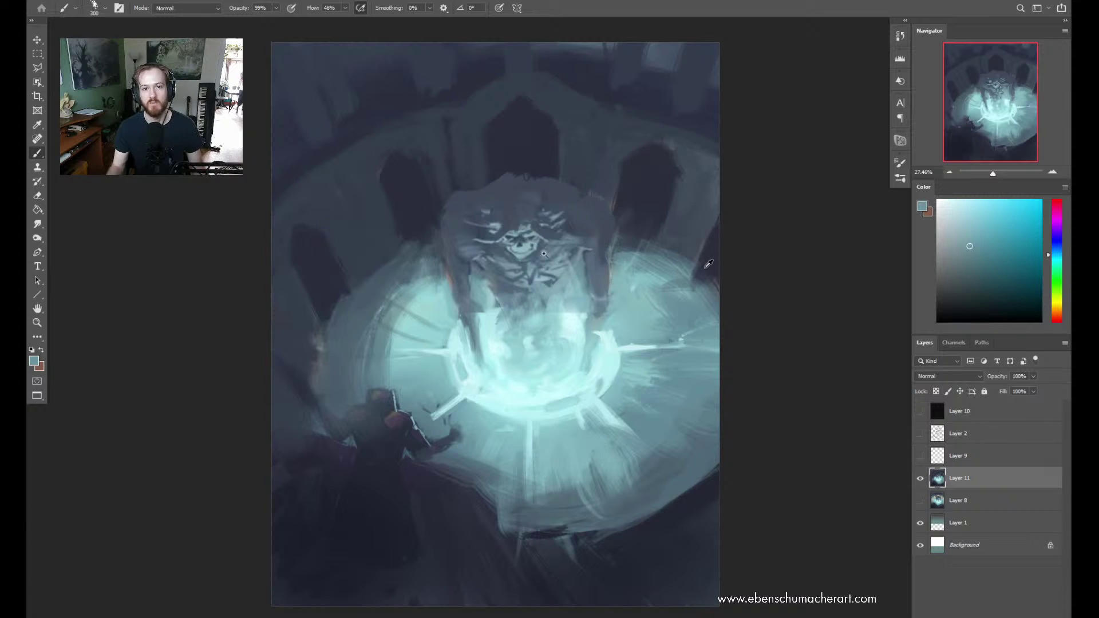
pyautogui.keyDown('alt'); pyautogui.click(692, 224); pyautogui.keyUp('alt')
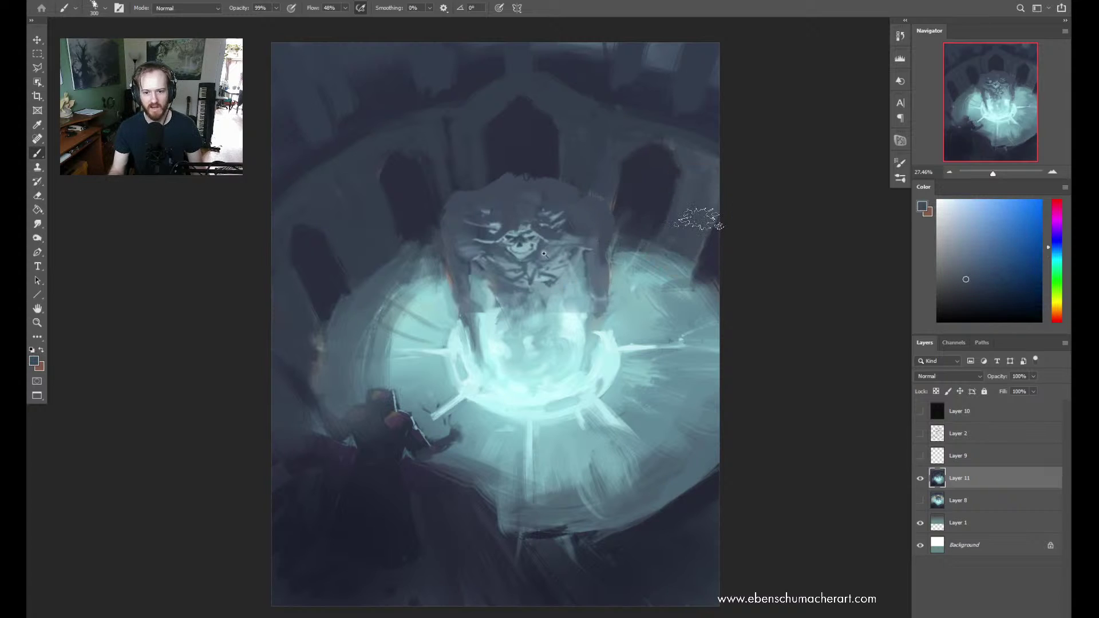
# Brush lighter teal and mid-blue light onto the wall panels around the arches and along the wall's curved upper edge
pyautogui.keyDown('alt'); pyautogui.click(675, 298); pyautogui.keyUp('alt')
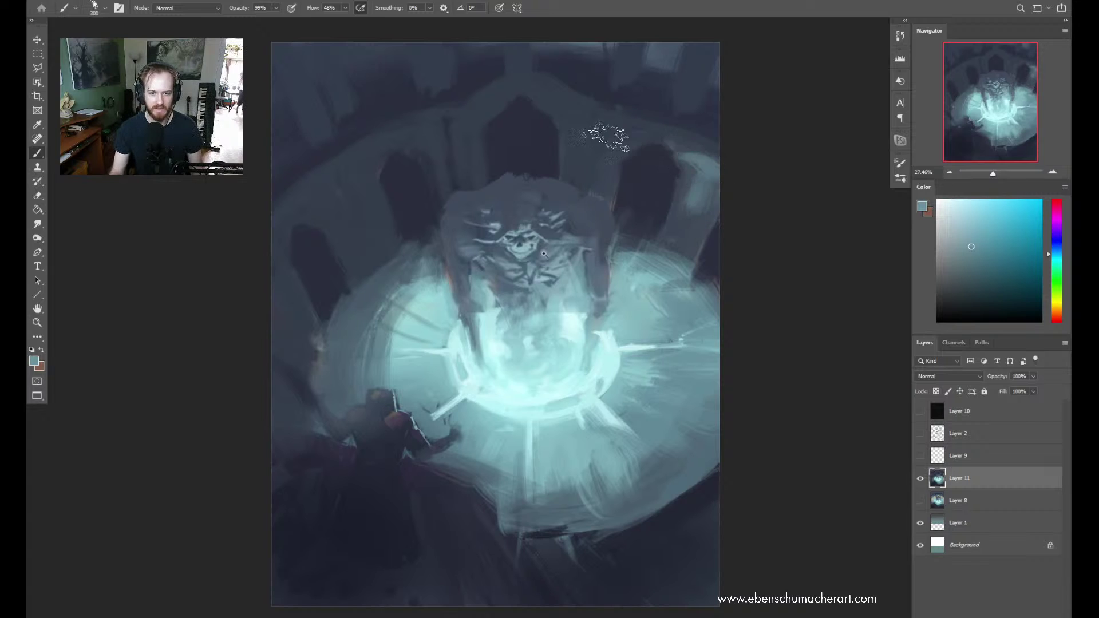
pyautogui.moveTo(609, 137); pyautogui.dragTo(582, 111)
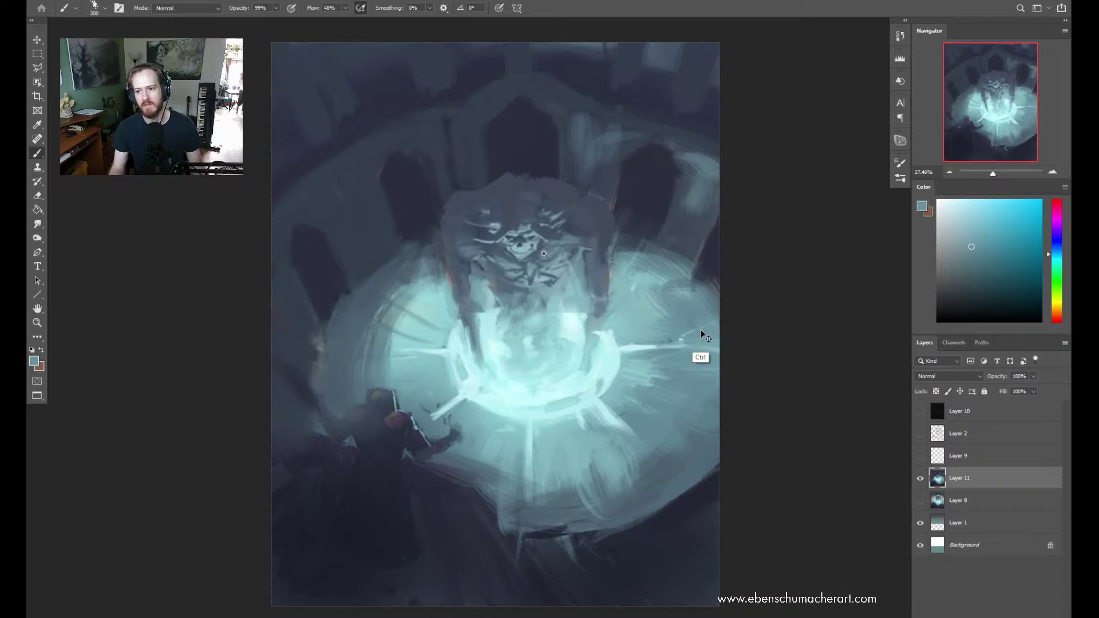
pyautogui.keyDown('alt'); pyautogui.click(616, 150); pyautogui.keyUp('alt')
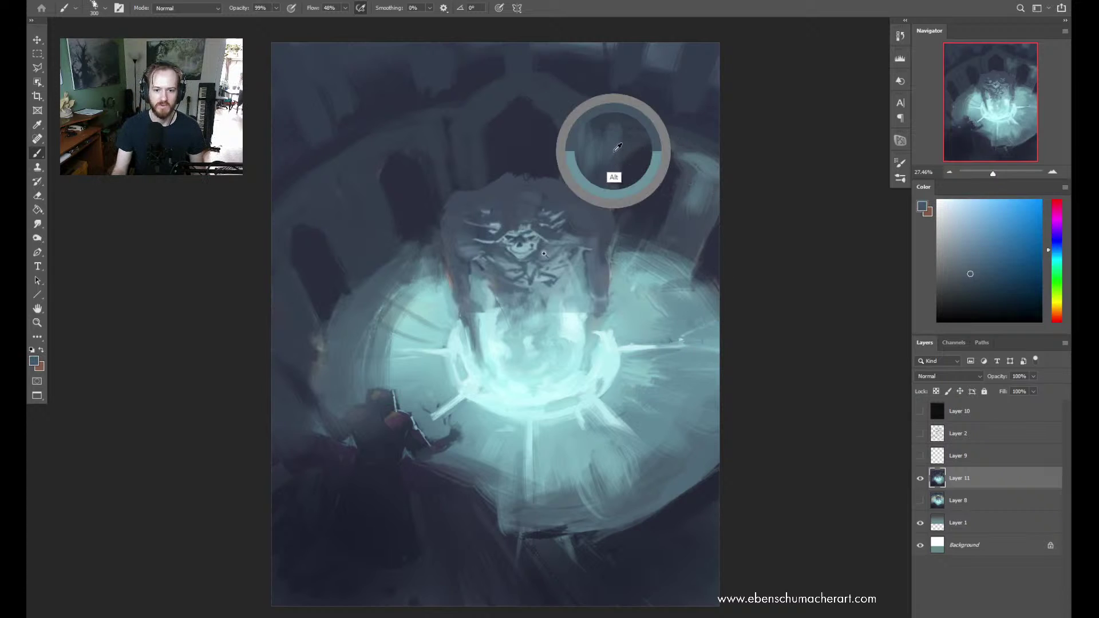
pyautogui.moveTo(589, 115)
pyautogui.mouseDown()
pyautogui.moveTo(534, 105)
pyautogui.moveTo(523, 82)
pyautogui.moveTo(508, 105)
pyautogui.moveTo(455, 119)
pyautogui.moveTo(528, 85)
pyautogui.moveTo(481, 116)
pyautogui.moveTo(464, 110)
pyautogui.moveTo(426, 127)
pyautogui.mouseUp()
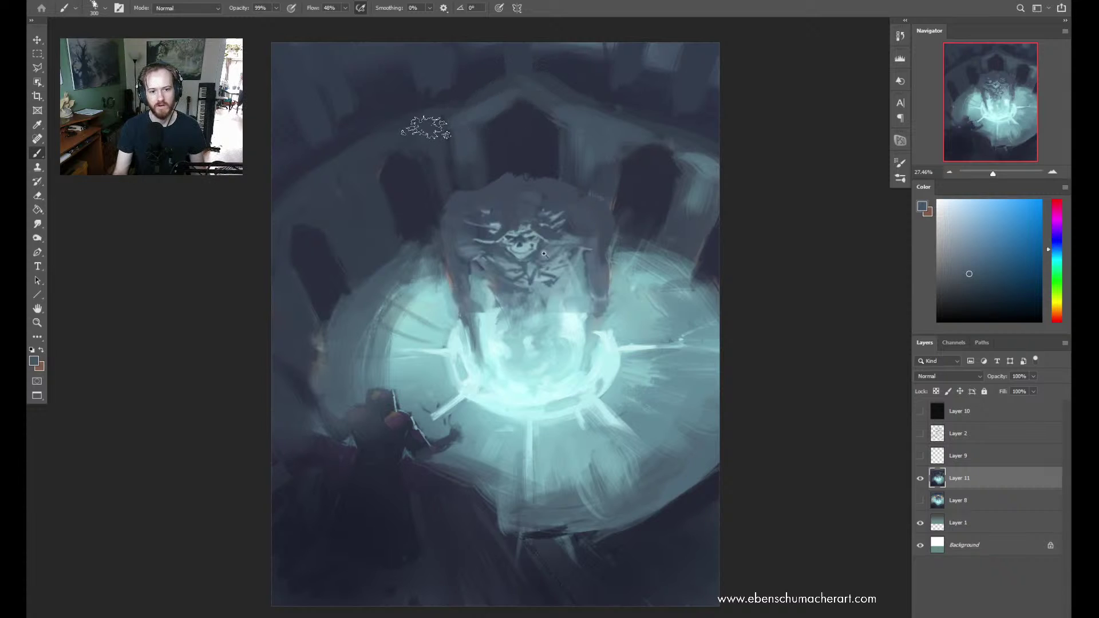
# Darken the upper wall between the central and right arches with strokes of sampled dark blue
pyautogui.keyDown('alt'); pyautogui.click(544, 69); pyautogui.keyUp('alt')
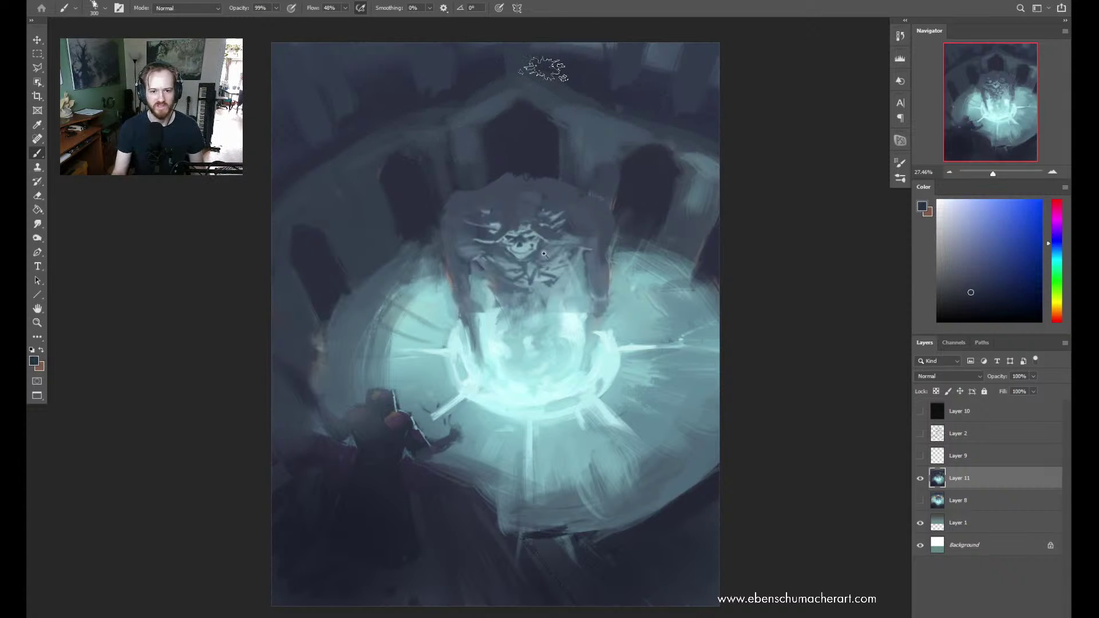
pyautogui.keyDown('alt'); pyautogui.click(612, 89); pyautogui.keyUp('alt')
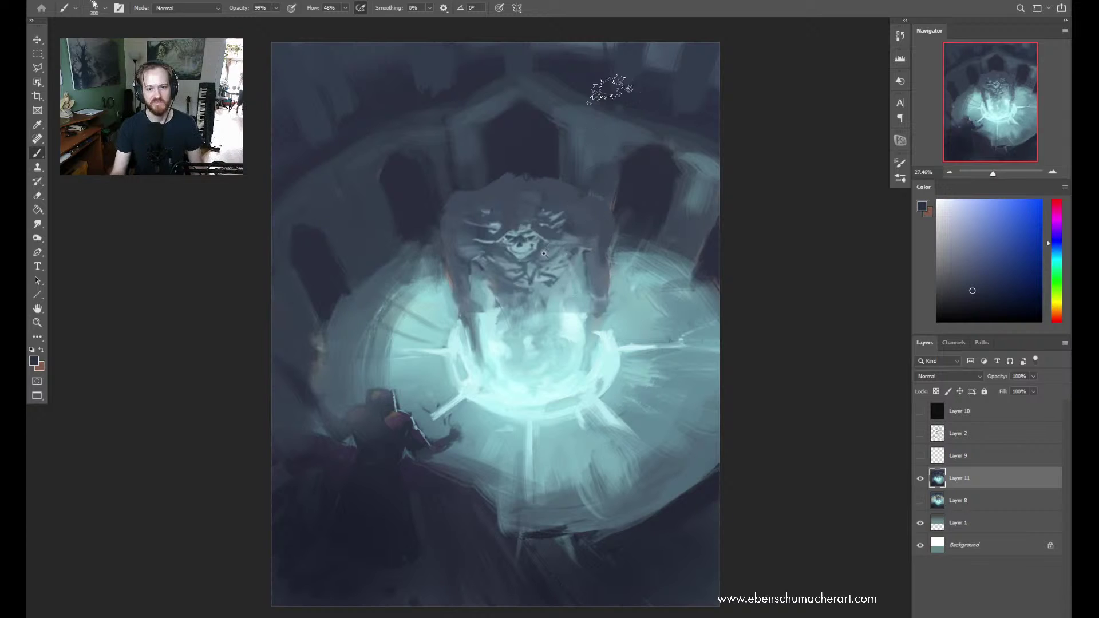
pyautogui.moveTo(612, 89)
pyautogui.mouseDown()
pyautogui.moveTo(643, 147)
pyautogui.moveTo(603, 139)
pyautogui.moveTo(619, 160)
pyautogui.mouseUp()
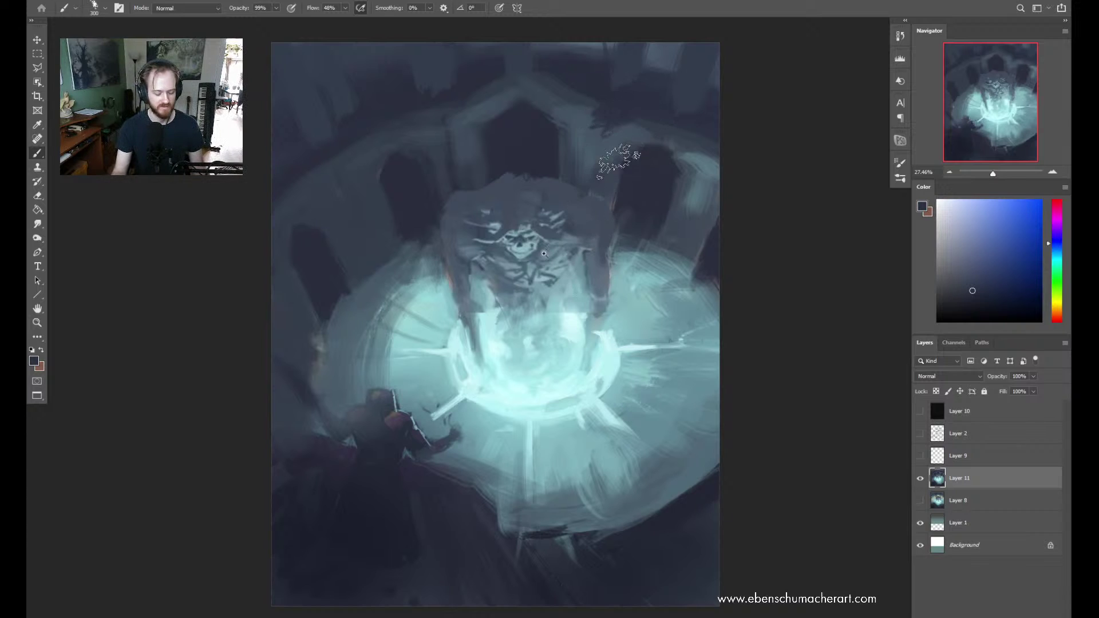
# Paint a thin dark vertical pillar edge between the central and right arches with a 90 px brush
pyautogui.press('[')
pyautogui.press('[')
pyautogui.press('[')
pyautogui.press('[')
pyautogui.press('[')
pyautogui.press('[')
pyautogui.press('[')
pyautogui.moveTo(606, 123); pyautogui.dragTo(590, 206)
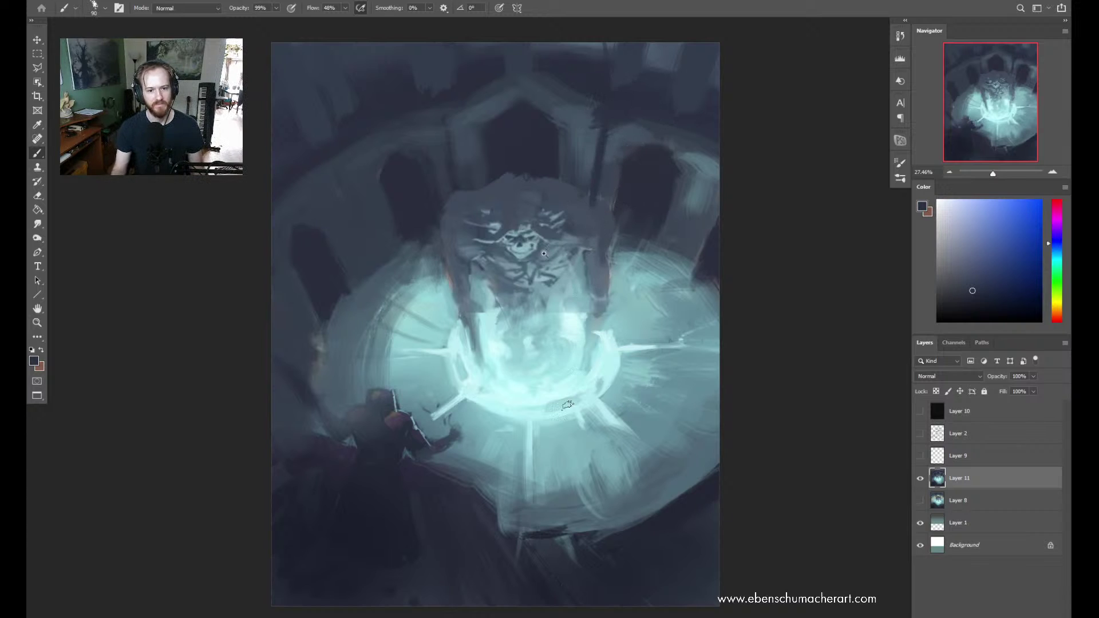
# Refine the pointed top and frame of the central arch with small strokes of sampled wall blues
pyautogui.press('alt')
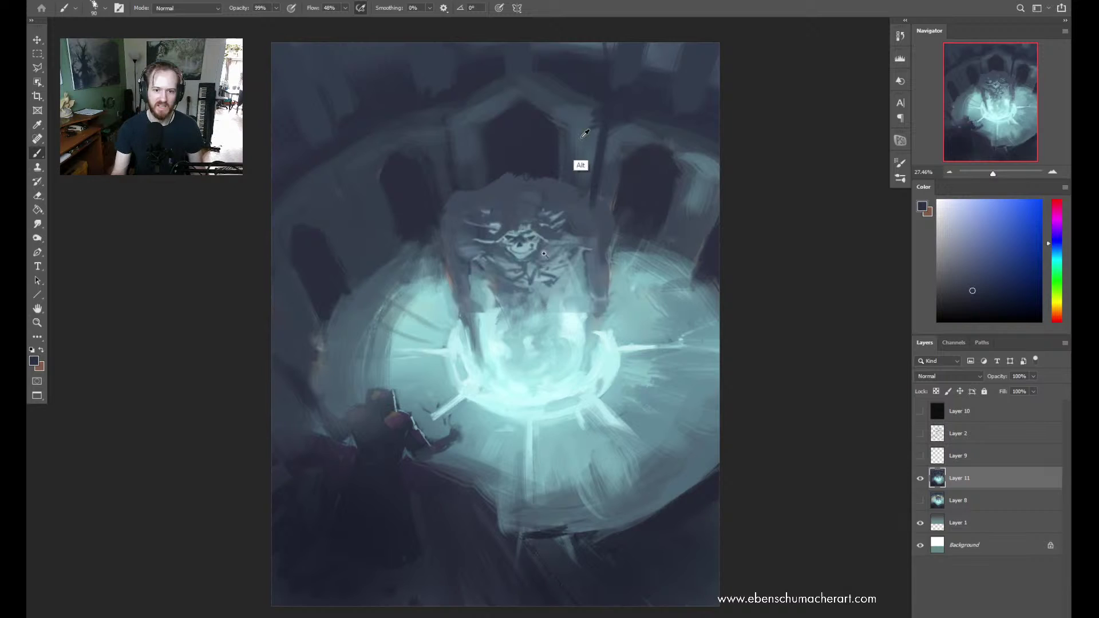
pyautogui.keyDown('alt'); pyautogui.click(508, 82); pyautogui.keyUp('alt')
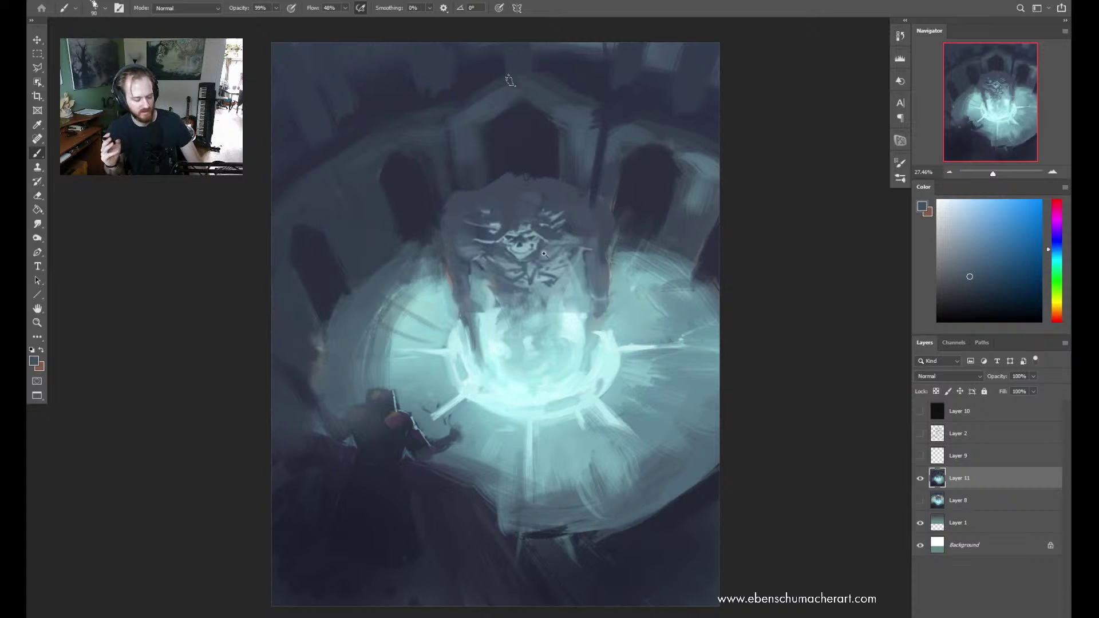
pyautogui.keyDown('alt'); pyautogui.click(516, 122); pyautogui.keyUp('alt')
pyautogui.keyDown('alt'); pyautogui.click(496, 110); pyautogui.keyUp('alt')
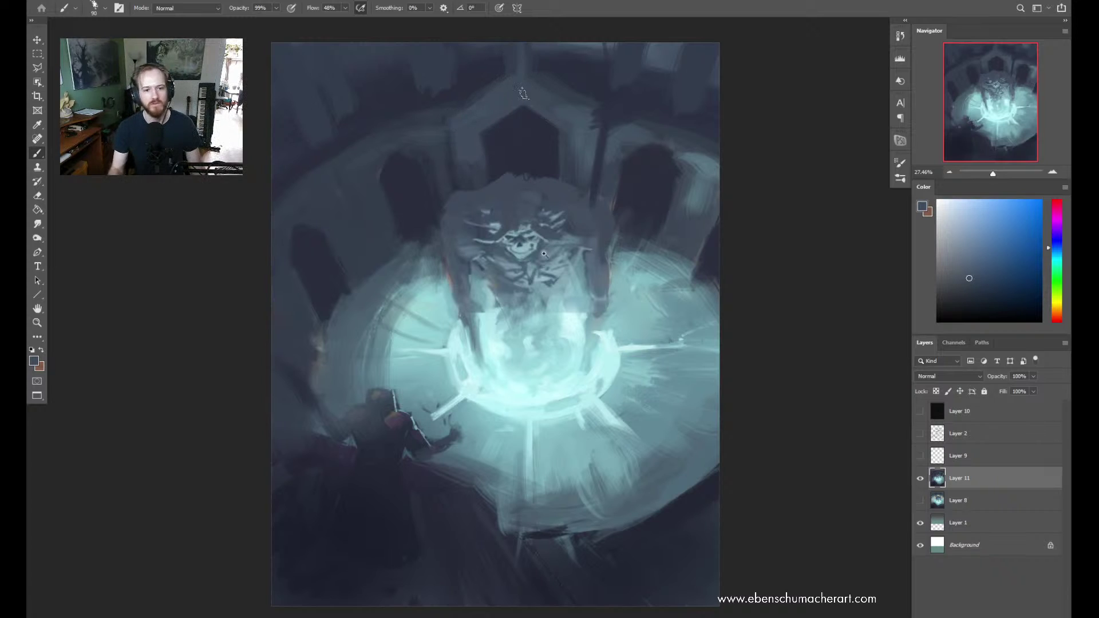
# Refine the central arch's peak and left frame, painting with dark navy and blue-grey tones sampled from the surrounding wall
pyautogui.keyDown('alt'); pyautogui.click(491, 77); pyautogui.keyUp('alt')
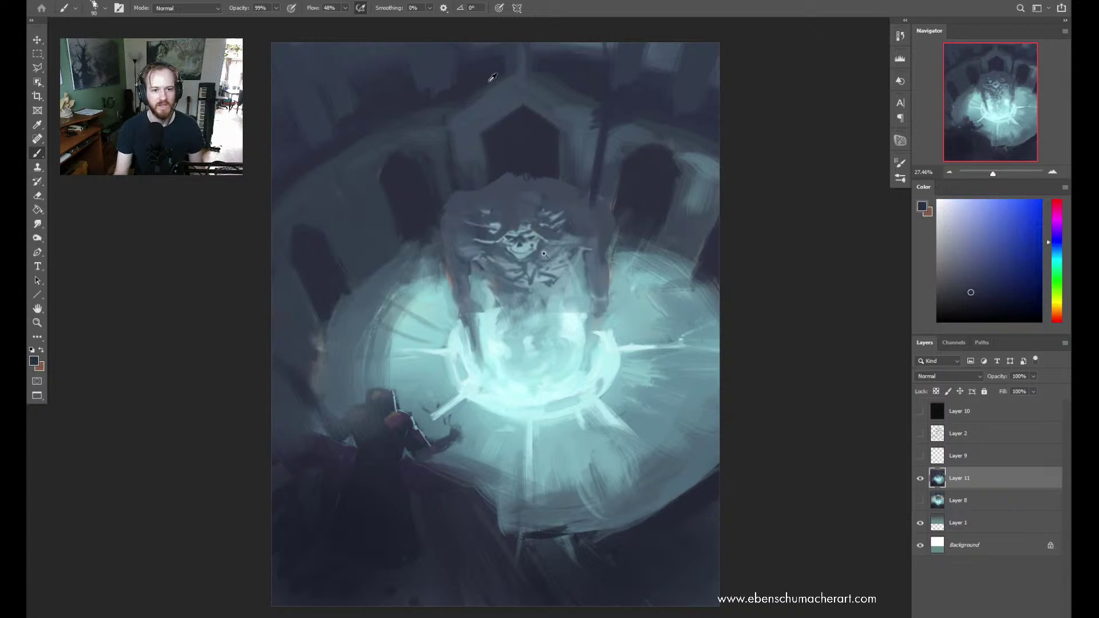
pyautogui.keyDown('alt'); pyautogui.click(475, 107); pyautogui.keyUp('alt')
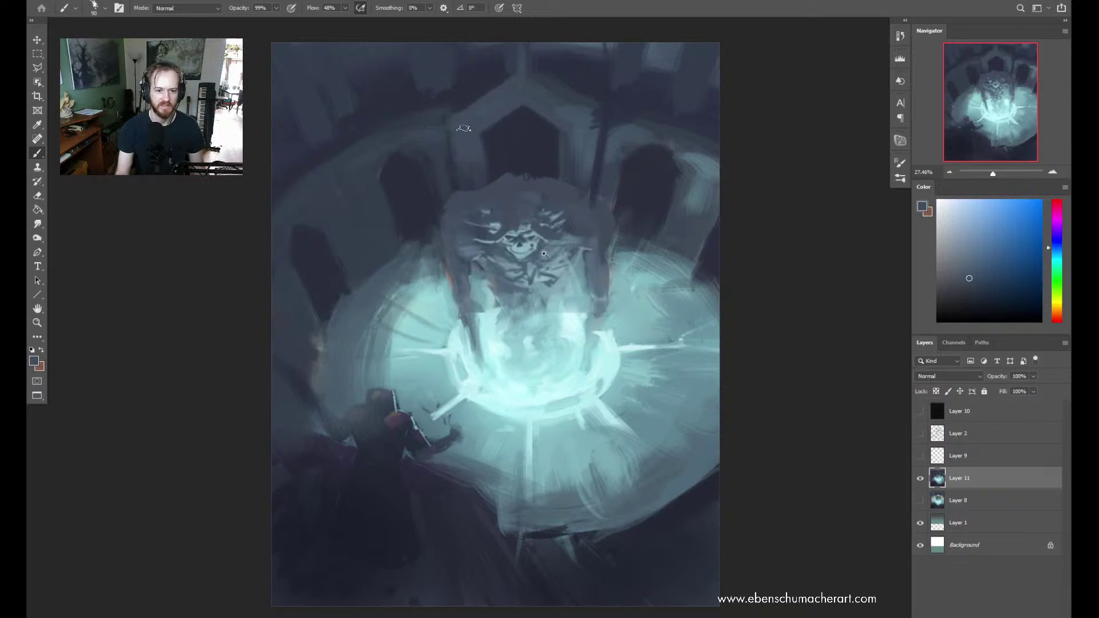
pyautogui.keyDown('alt'); pyautogui.click(455, 108); pyautogui.keyUp('alt')
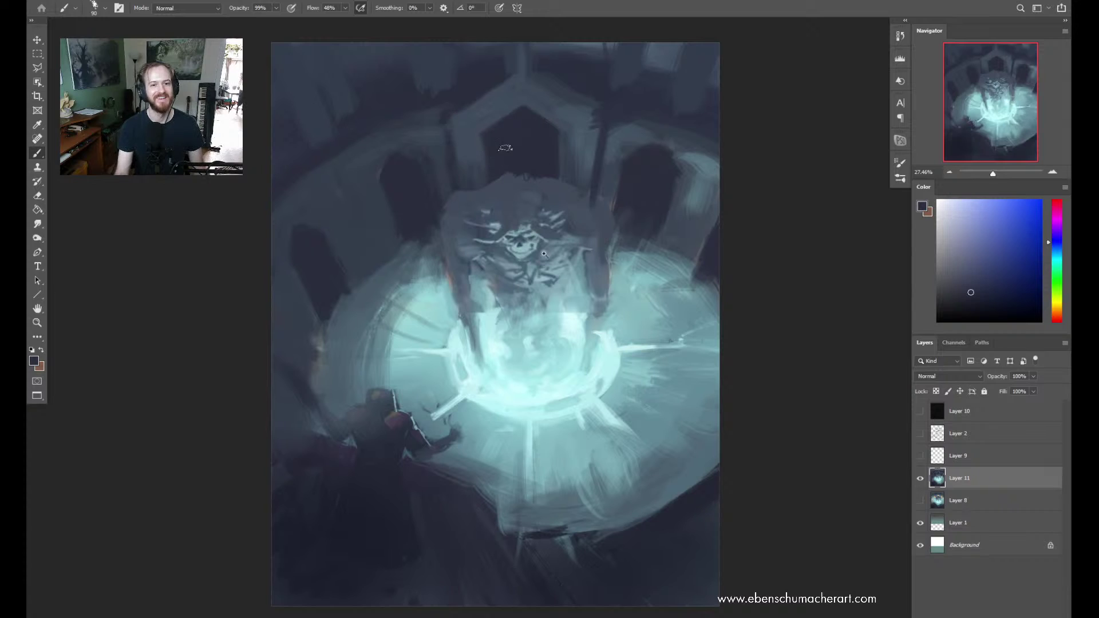
pyautogui.keyDown('alt'); pyautogui.click(505, 148); pyautogui.keyUp('alt')
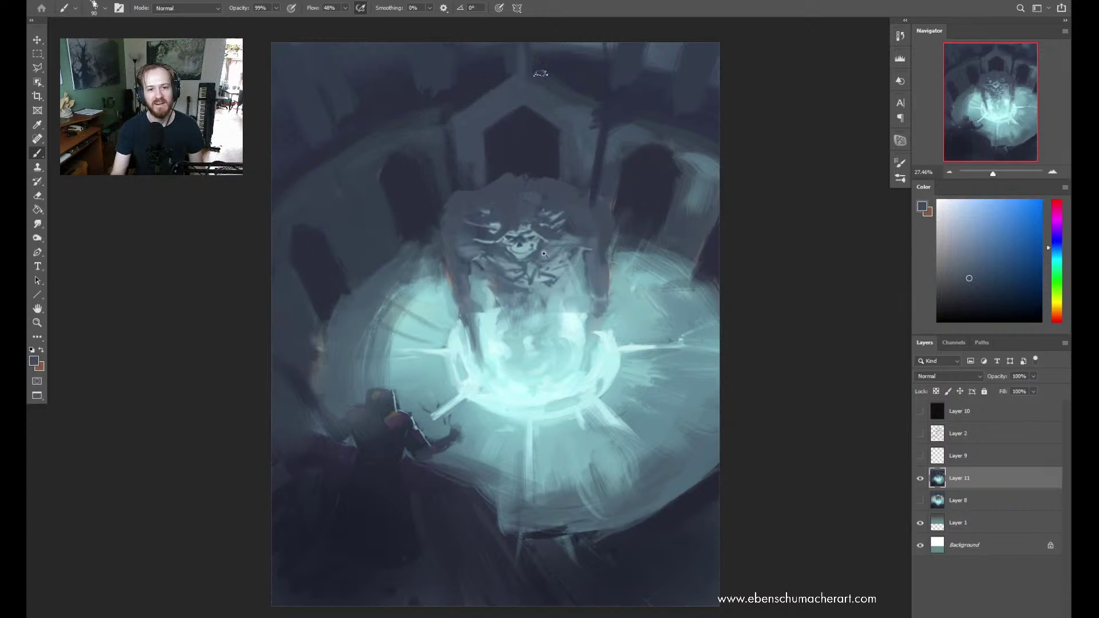
pyautogui.keyDown('alt'); pyautogui.click(521, 80); pyautogui.keyUp('alt')
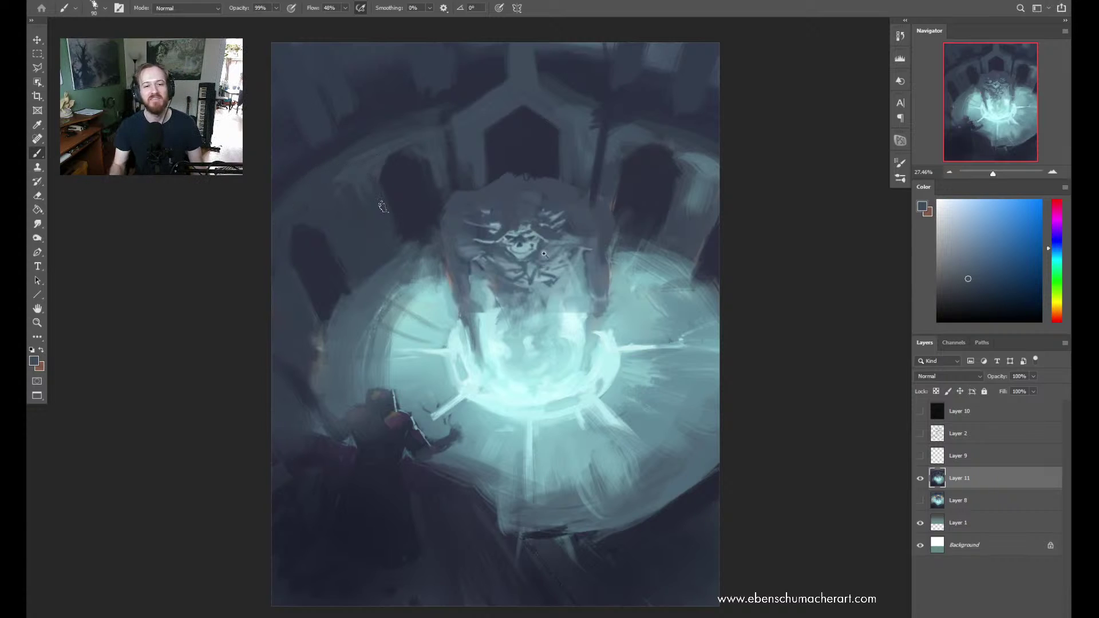
pyautogui.keyDown('alt'); pyautogui.click(520, 106); pyautogui.keyUp('alt')
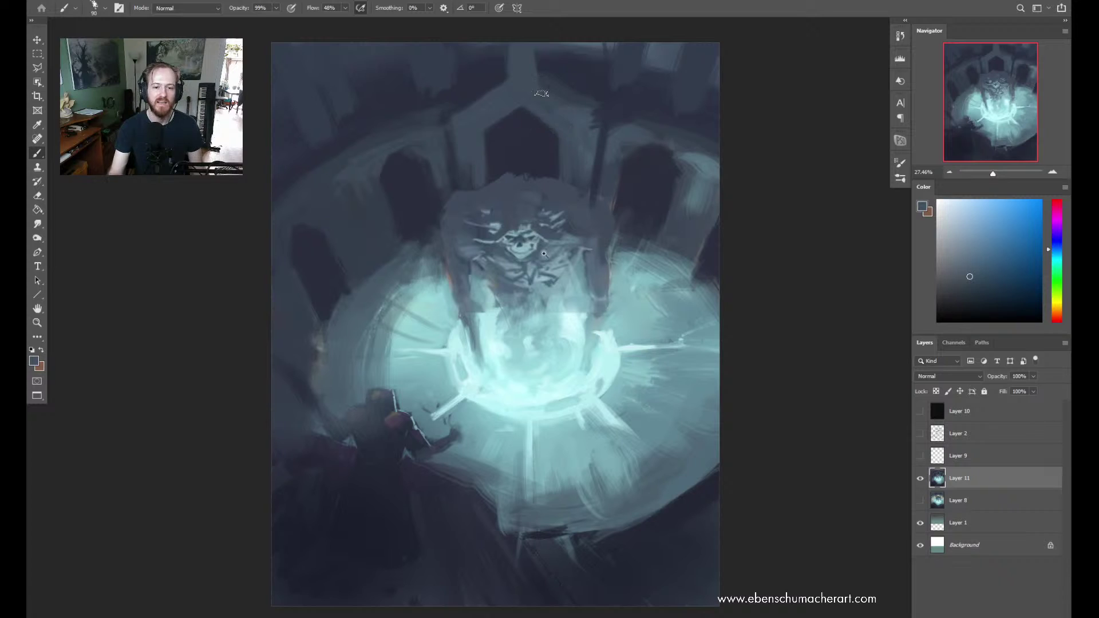
# Clean up the central arch's right frame and the neighbouring pillar top with sampled light and dark blue-greys
pyautogui.moveTo(556, 134); pyautogui.dragTo(536, 104)
pyautogui.keyDown('alt'); pyautogui.click(568, 73); pyautogui.keyUp('alt')
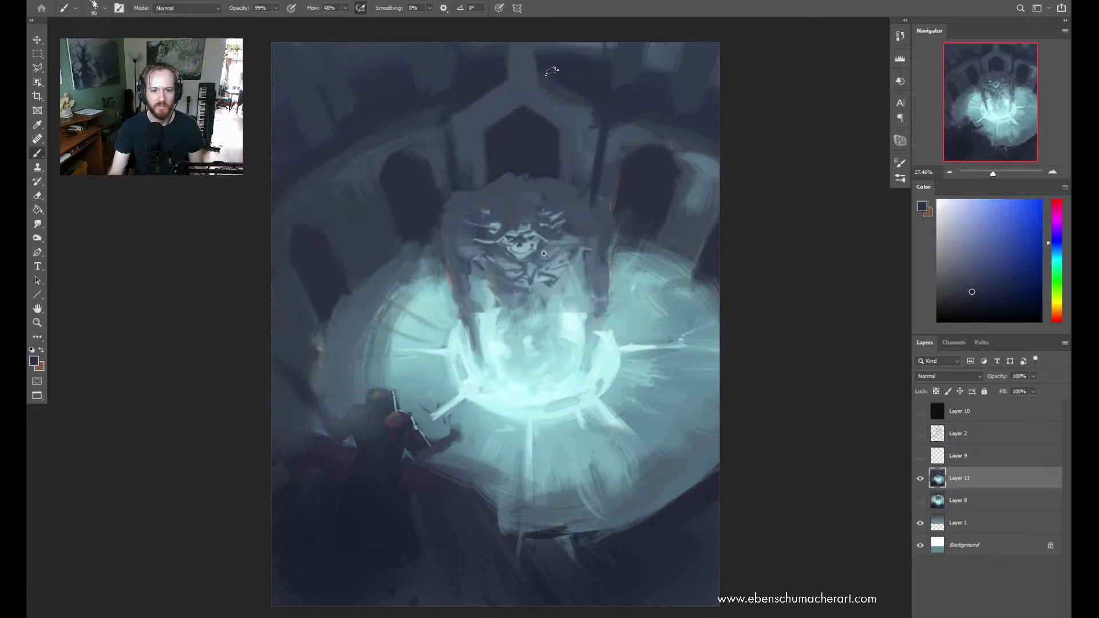
pyautogui.keyDown('alt'); pyautogui.click(580, 133); pyautogui.keyUp('alt')
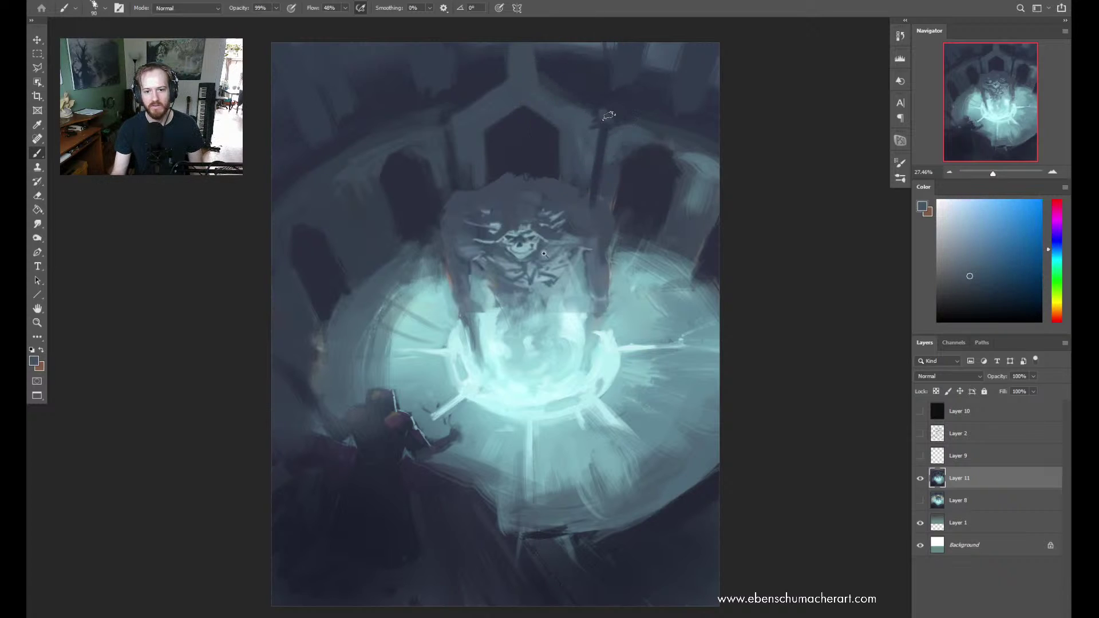
pyautogui.keyDown('alt'); pyautogui.click(606, 103); pyautogui.keyUp('alt')
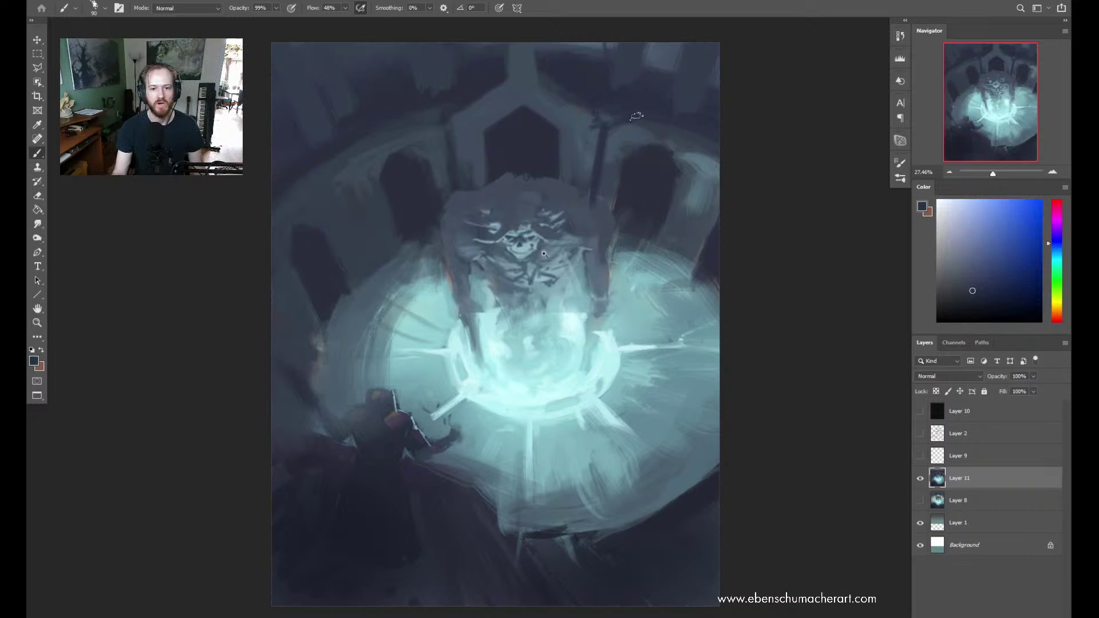
pyautogui.keyDown('alt'); pyautogui.click(625, 69); pyautogui.keyUp('alt')
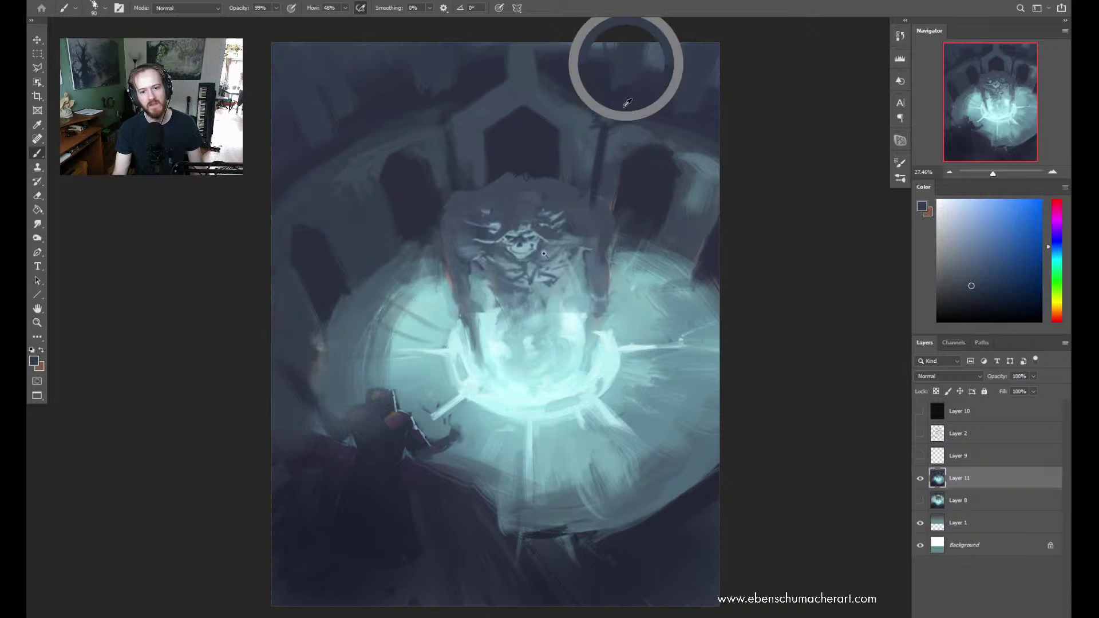
pyautogui.keyDown('alt'); pyautogui.click(594, 139); pyautogui.keyUp('alt')
pyautogui.keyDown('alt'); pyautogui.click(591, 98); pyautogui.keyUp('alt')
pyautogui.keyDown('alt'); pyautogui.click(579, 140); pyautogui.keyUp('alt')
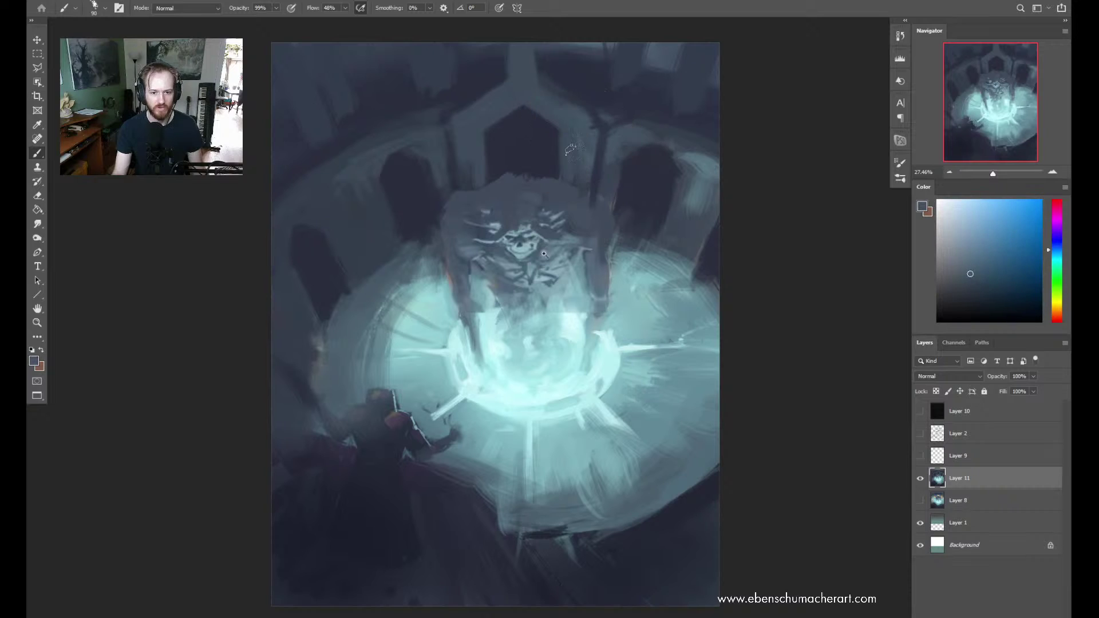
# Sharpen the edges between the creature's shoulders and the arch behind it using sampled dark and mid blue tones
pyautogui.keyDown('alt'); pyautogui.click(484, 170); pyautogui.keyUp('alt')
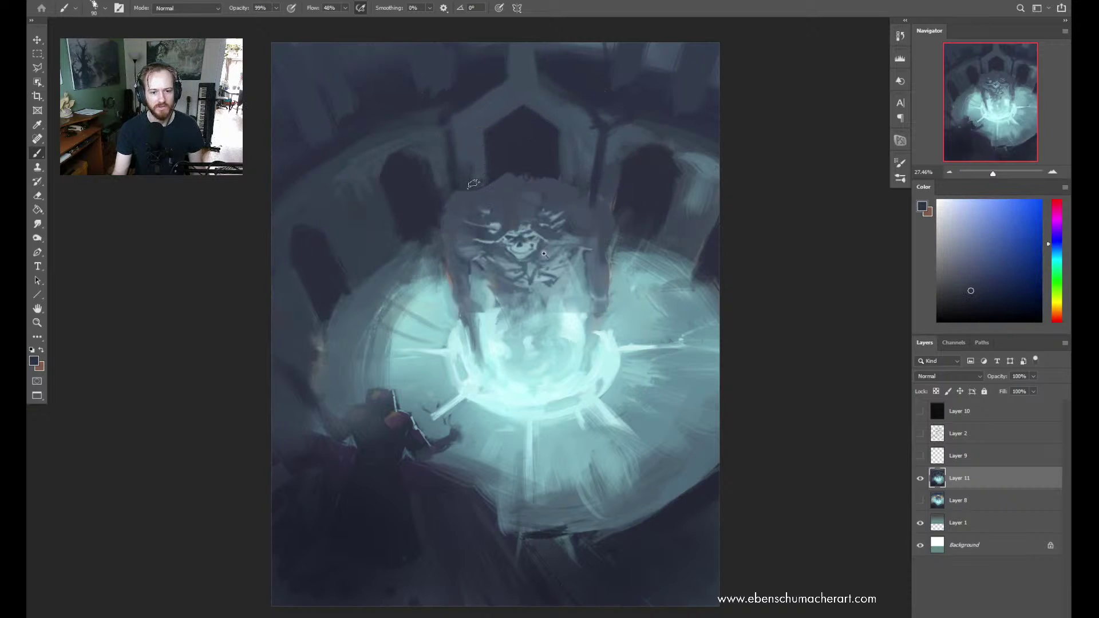
pyautogui.keyDown('alt'); pyautogui.click(491, 171); pyautogui.keyUp('alt')
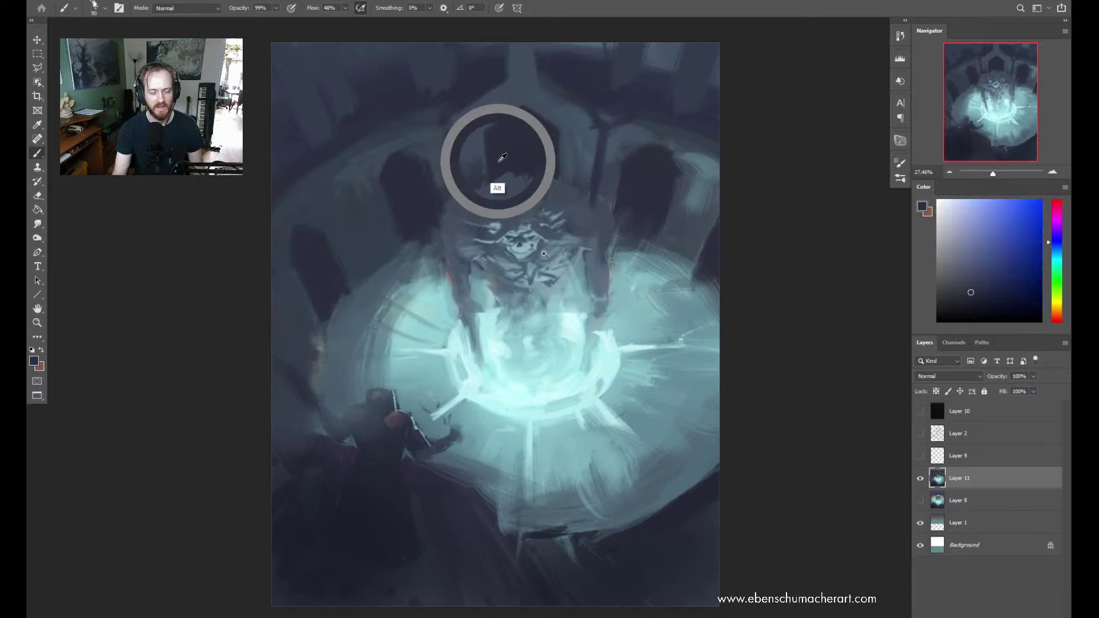
pyautogui.keyDown('alt'); pyautogui.click(461, 187); pyautogui.keyUp('alt')
pyautogui.keyDown('alt'); pyautogui.click(499, 155); pyautogui.keyUp('alt')
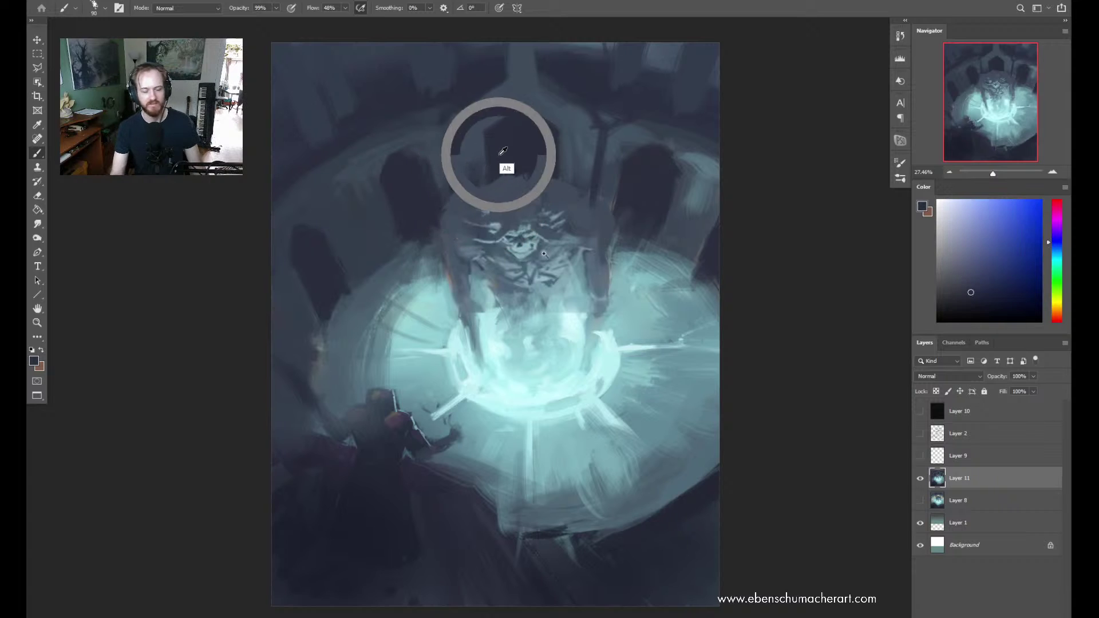
pyautogui.keyDown('alt'); pyautogui.click(605, 183); pyautogui.keyUp('alt')
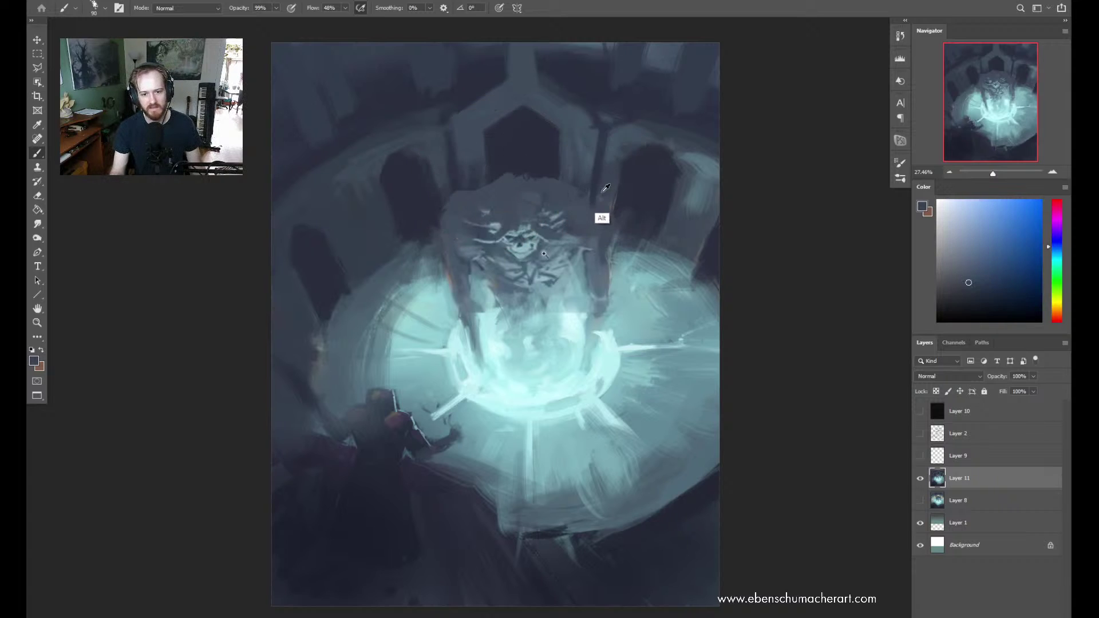
pyautogui.keyDown('alt'); pyautogui.click(593, 209); pyautogui.keyUp('alt')
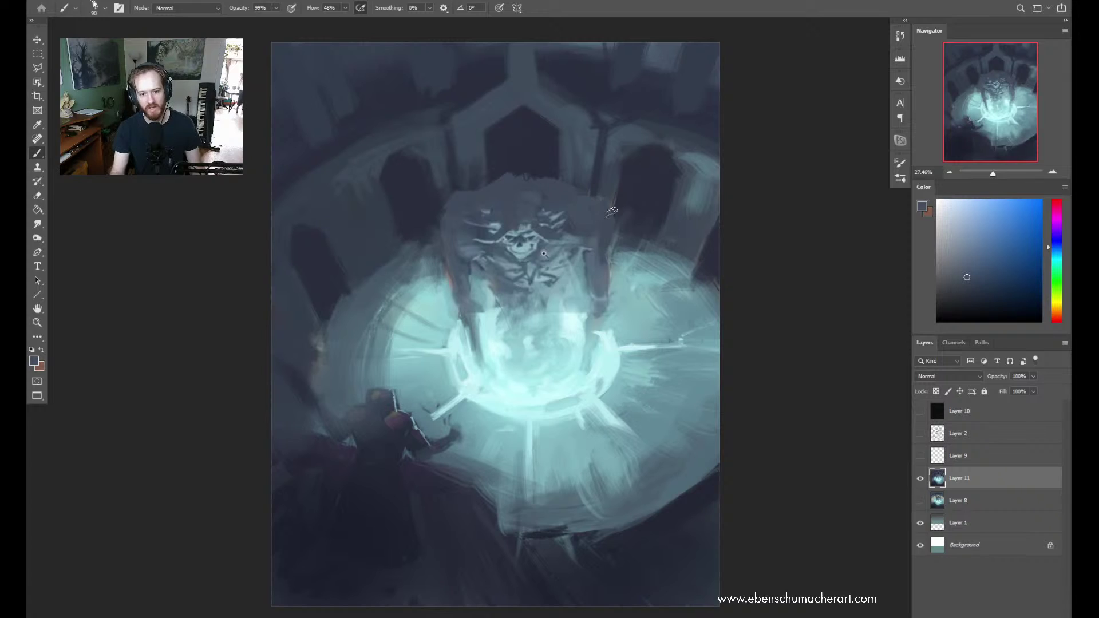
pyautogui.keyDown('alt'); pyautogui.click(445, 194); pyautogui.keyUp('alt')
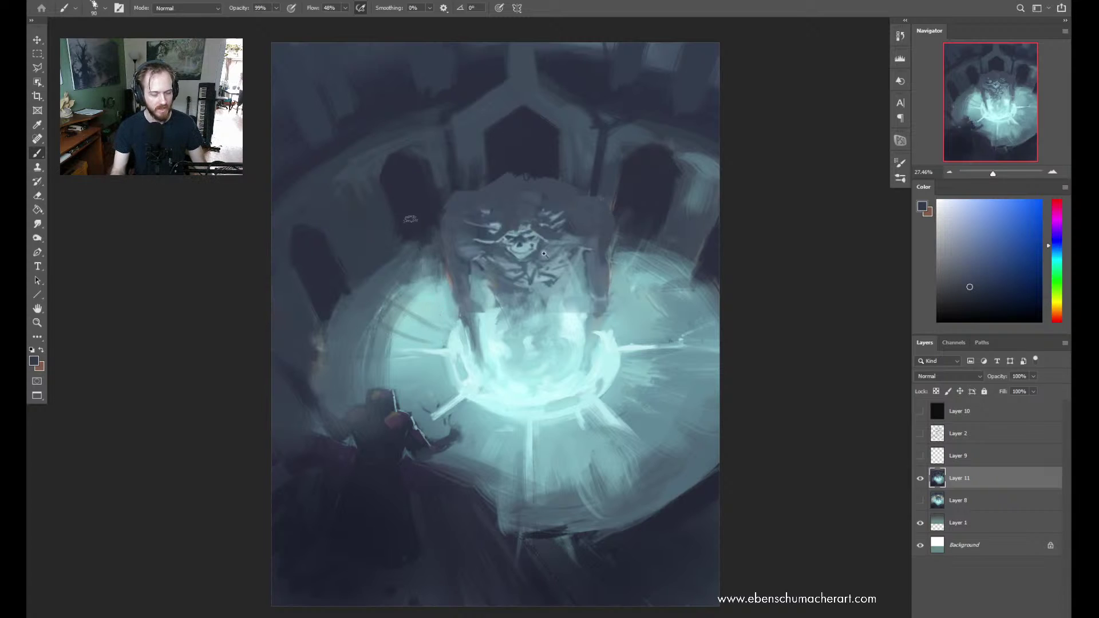
# Switch to the Mixer Brush and blend the left rim of the glowing floor and nearby doorway with sampled blues
pyautogui.press('r')
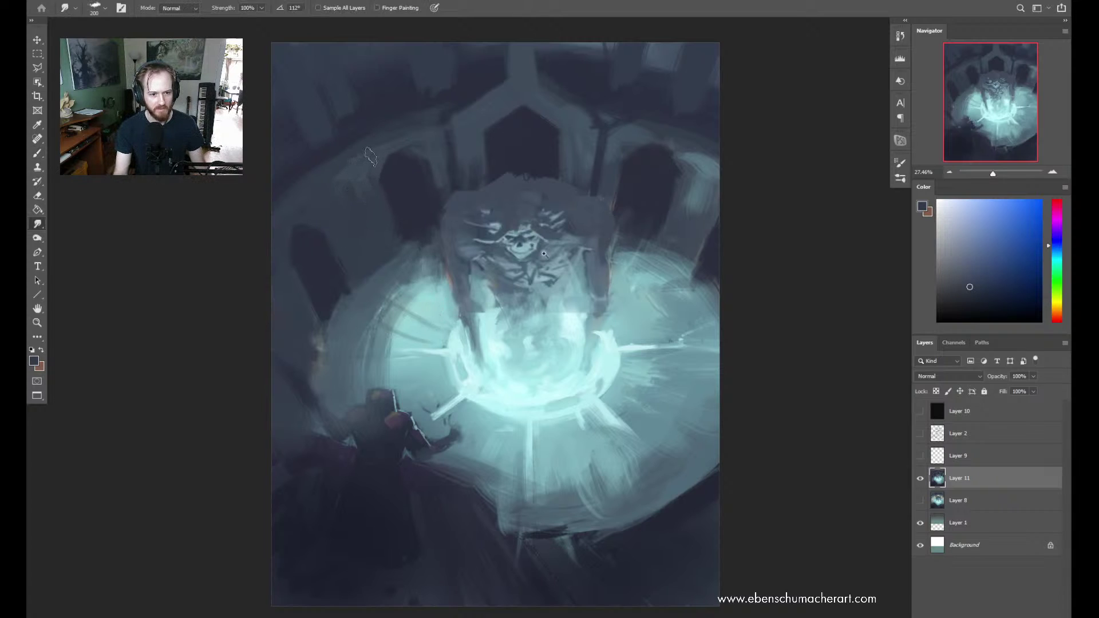
pyautogui.press('b')
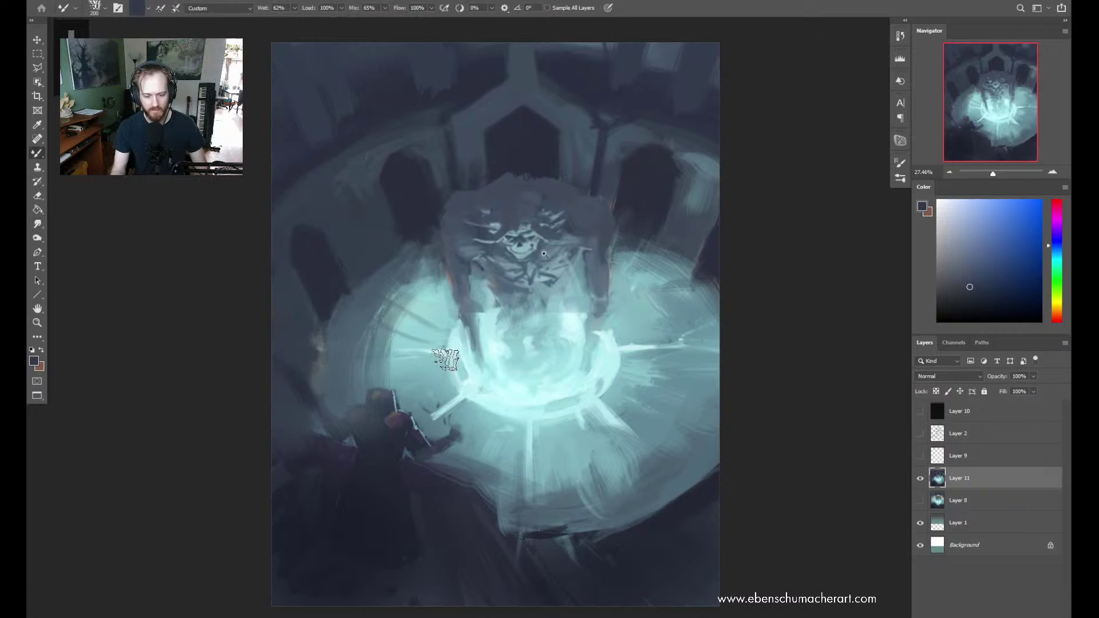
pyautogui.keyDown('alt'); pyautogui.click(589, 485); pyautogui.keyUp('alt')
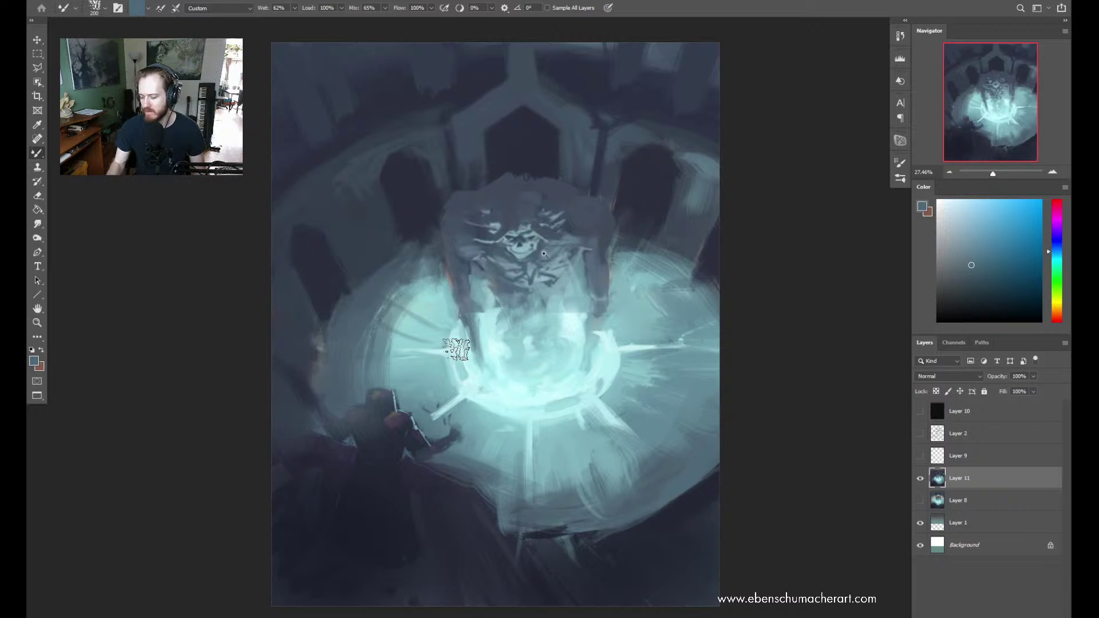
pyautogui.keyDown('alt'); pyautogui.click(365, 276); pyautogui.keyUp('alt')
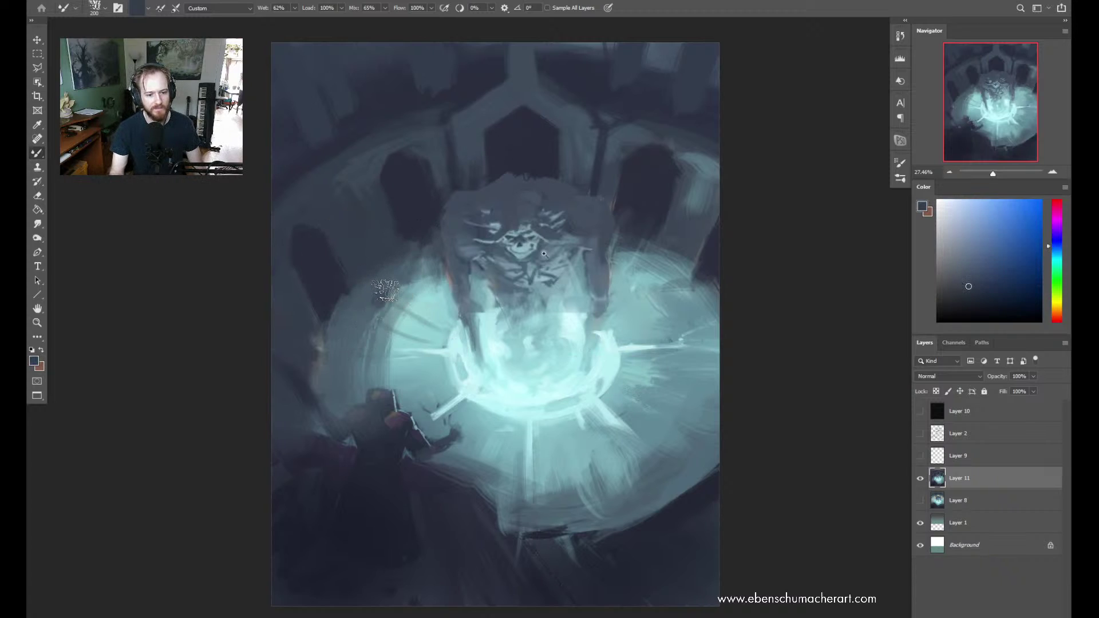
pyautogui.moveTo(382, 297); pyautogui.dragTo(367, 377)
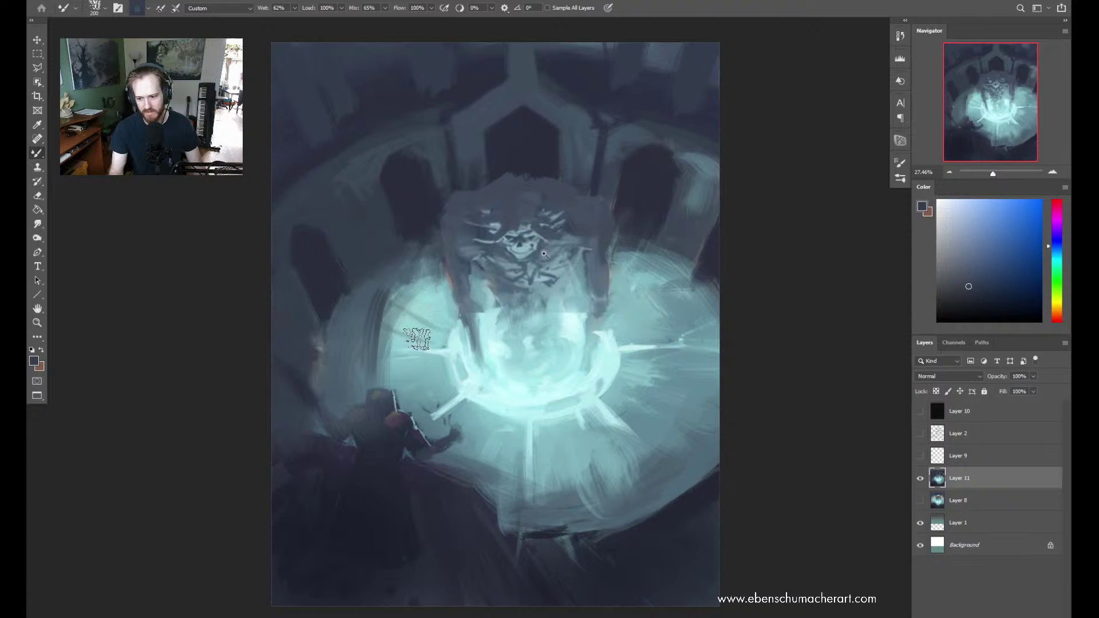
pyautogui.keyDown('alt'); pyautogui.click(412, 327); pyautogui.keyUp('alt')
pyautogui.moveTo(388, 318)
pyautogui.mouseDown()
pyautogui.moveTo(383, 301)
pyautogui.moveTo(366, 316)
pyautogui.mouseUp()
pyautogui.keyDown('alt'); pyautogui.click(358, 307); pyautogui.keyUp('alt')
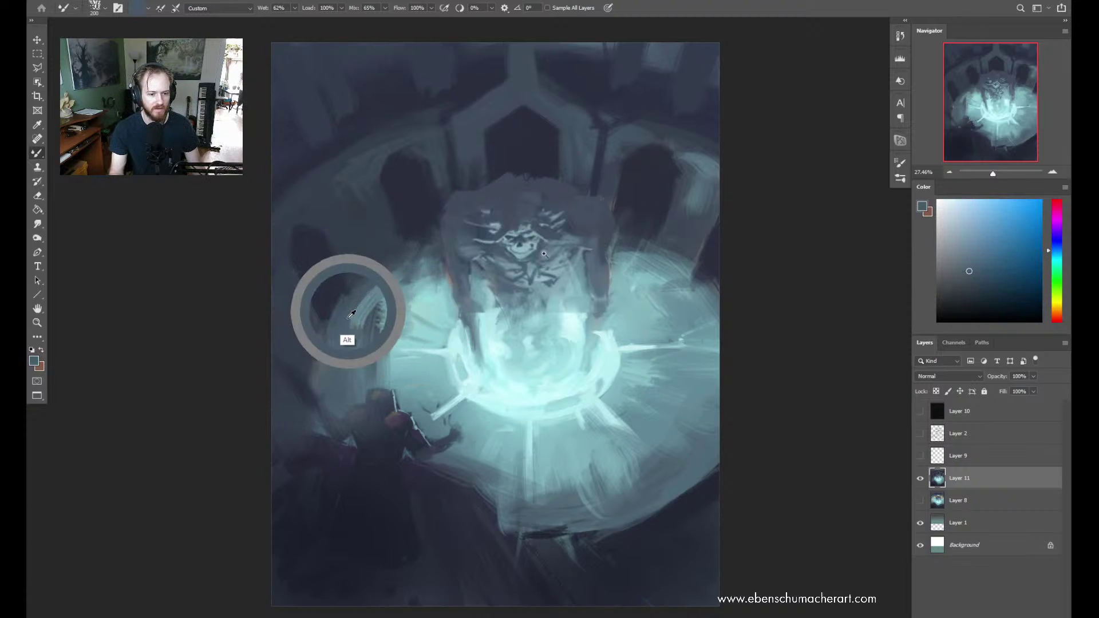
pyautogui.keyDown('alt'); pyautogui.click(411, 202); pyautogui.keyUp('alt')
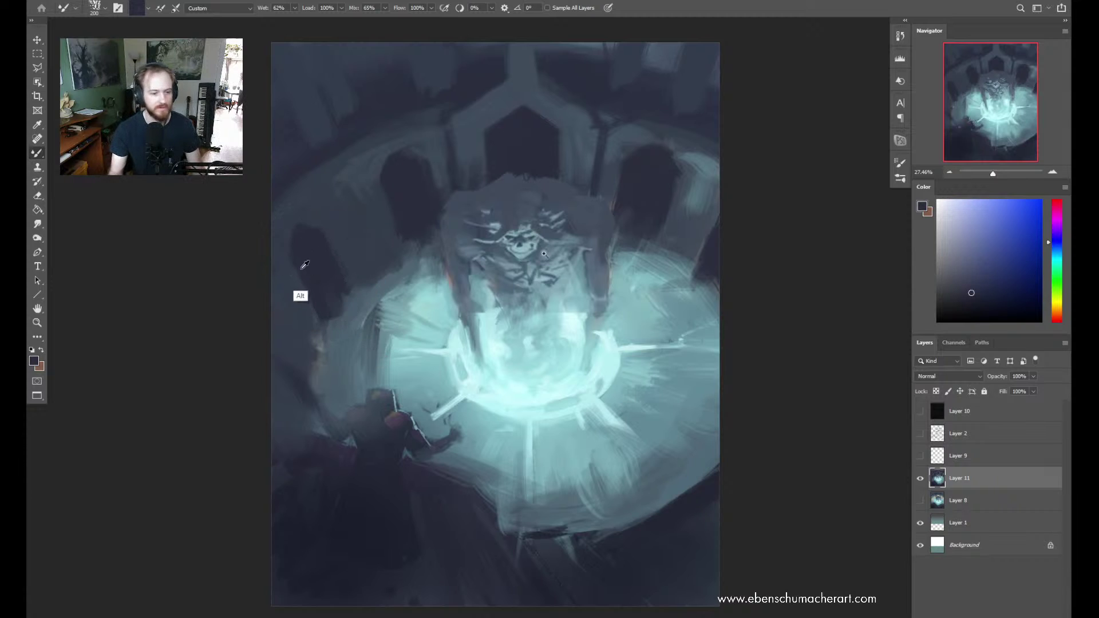
pyautogui.keyDown('alt'); pyautogui.click(344, 327); pyautogui.keyUp('alt')
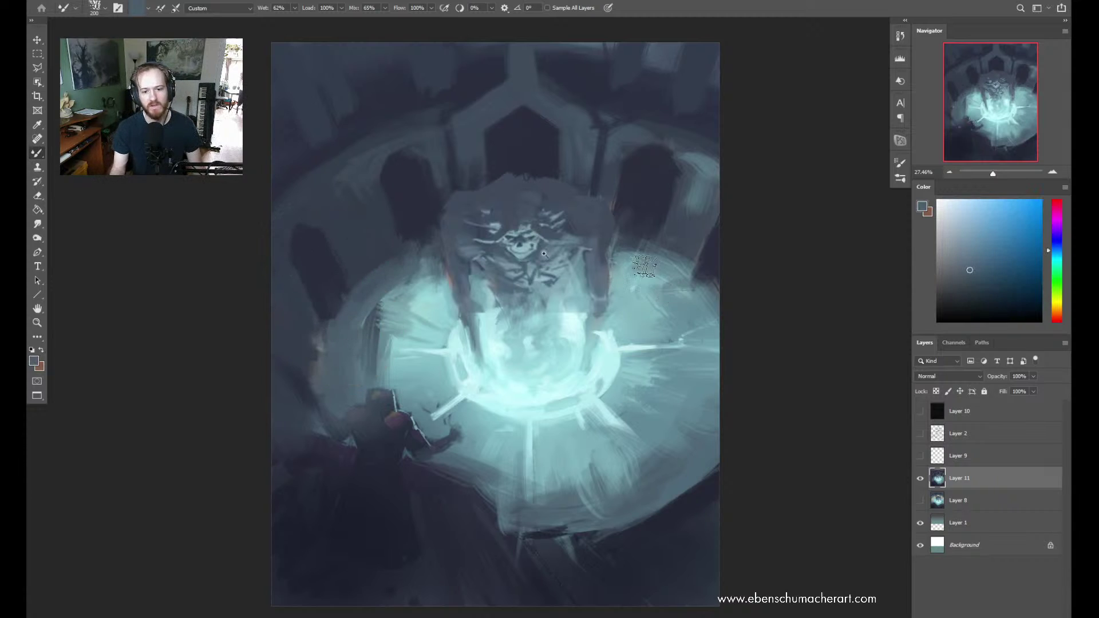
# Define the curved right rim of the glowing floor and the dark doorways above it with sampled teal and navy
pyautogui.keyDown('alt'); pyautogui.click(680, 303); pyautogui.keyUp('alt')
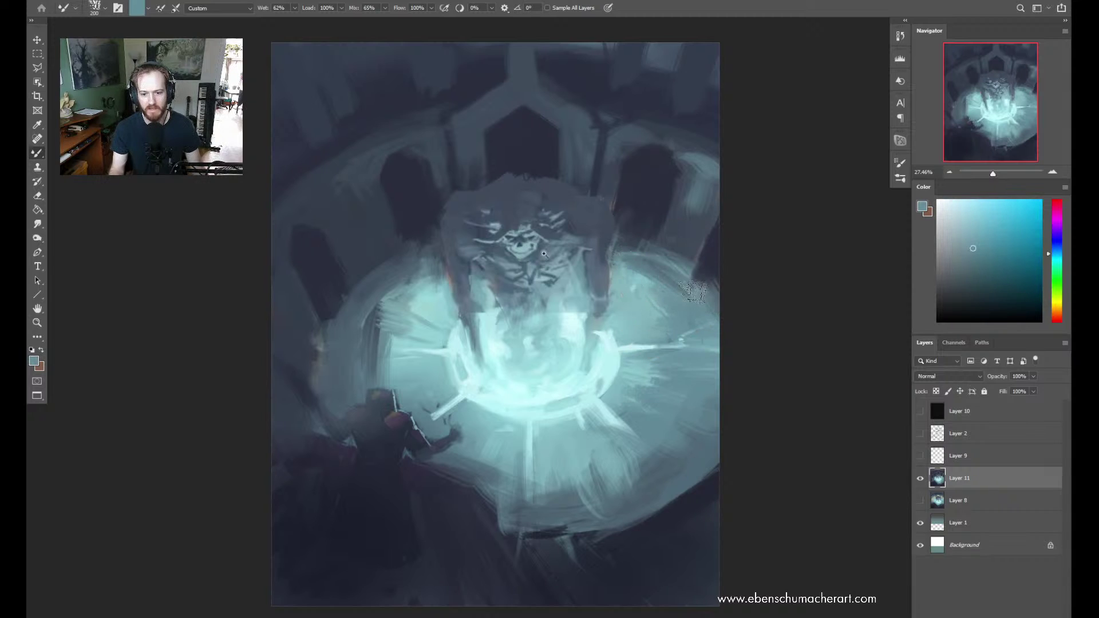
pyautogui.keyDown('alt'); pyautogui.click(713, 257); pyautogui.keyUp('alt')
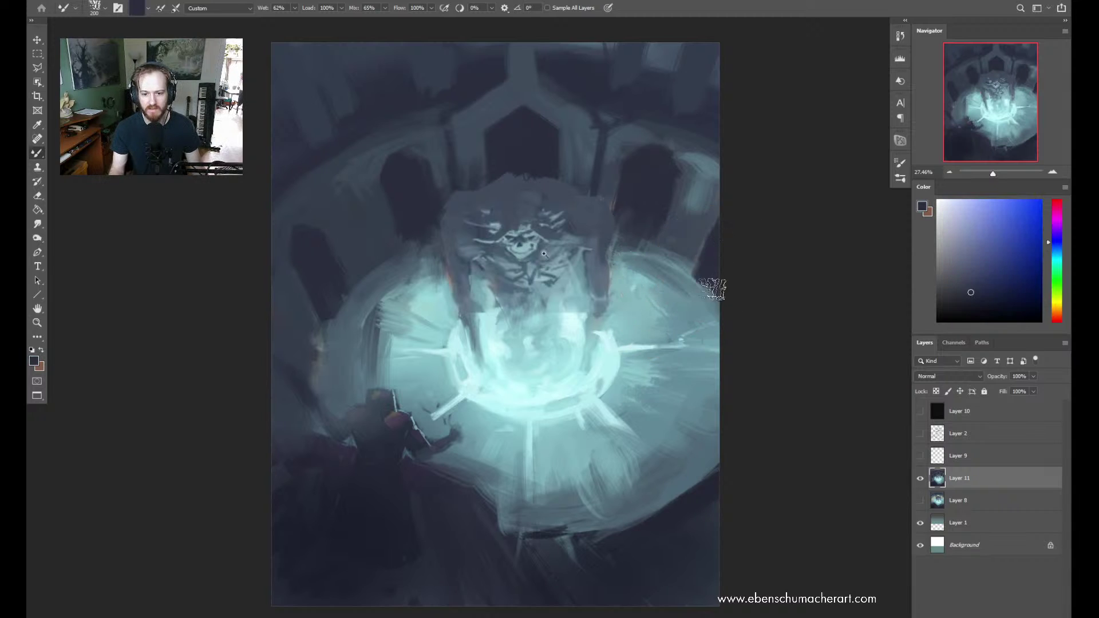
pyautogui.moveTo(641, 202); pyautogui.dragTo(634, 197)
pyautogui.keyDown('alt'); pyautogui.click(652, 286); pyautogui.keyUp('alt')
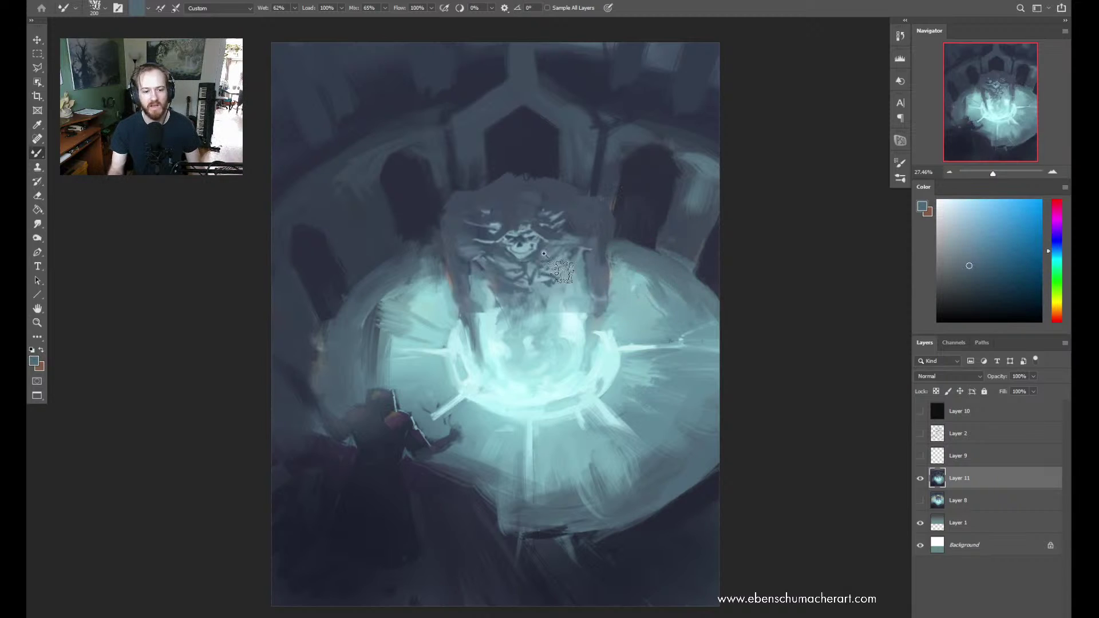
# Blend the left wall, the bases of its dark arches and the adjoining floor edge with sampled blue-greys
pyautogui.keyDown('alt'); pyautogui.click(375, 256); pyautogui.keyUp('alt')
pyautogui.keyDown('alt'); pyautogui.click(412, 223); pyautogui.keyUp('alt')
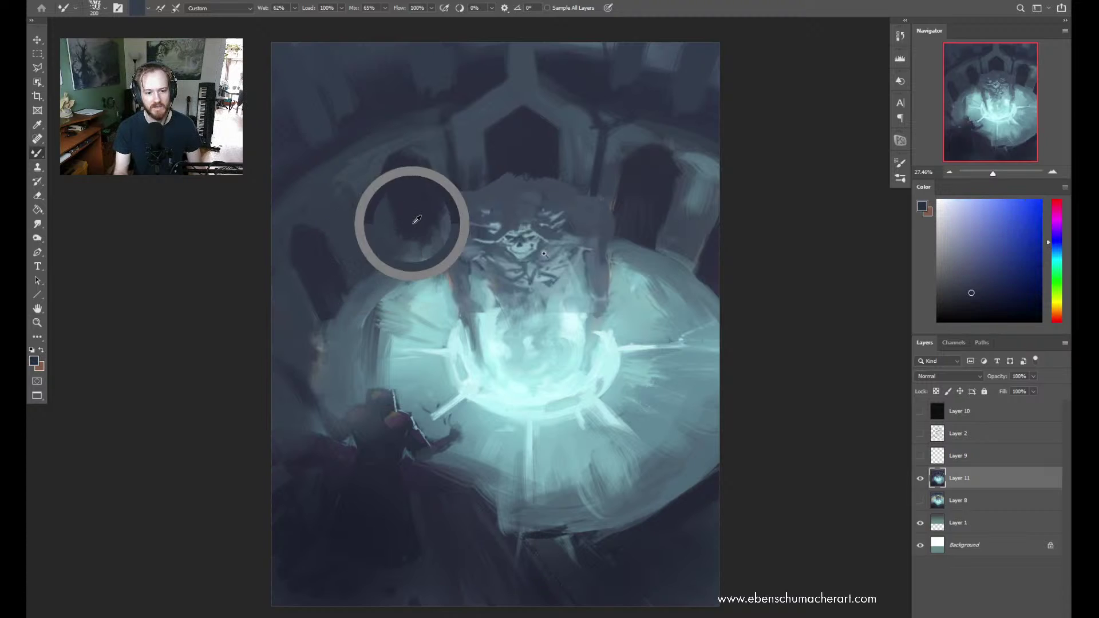
pyautogui.keyDown('alt'); pyautogui.click(401, 274); pyautogui.keyUp('alt')
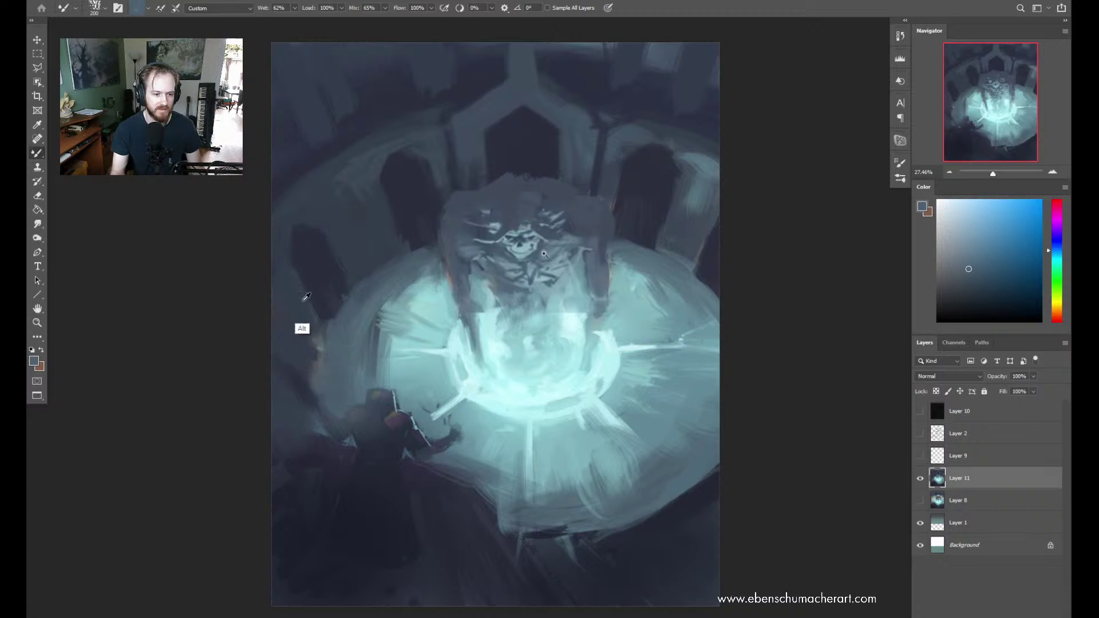
pyautogui.keyDown('alt'); pyautogui.click(306, 335); pyautogui.keyUp('alt')
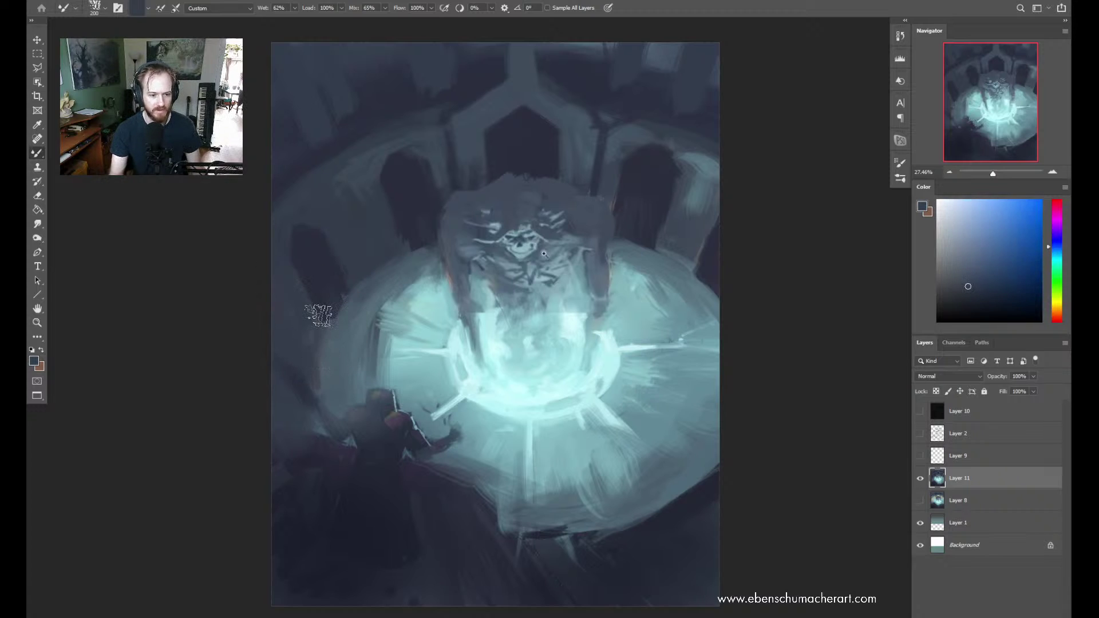
pyautogui.keyDown('alt'); pyautogui.click(347, 240); pyautogui.keyUp('alt')
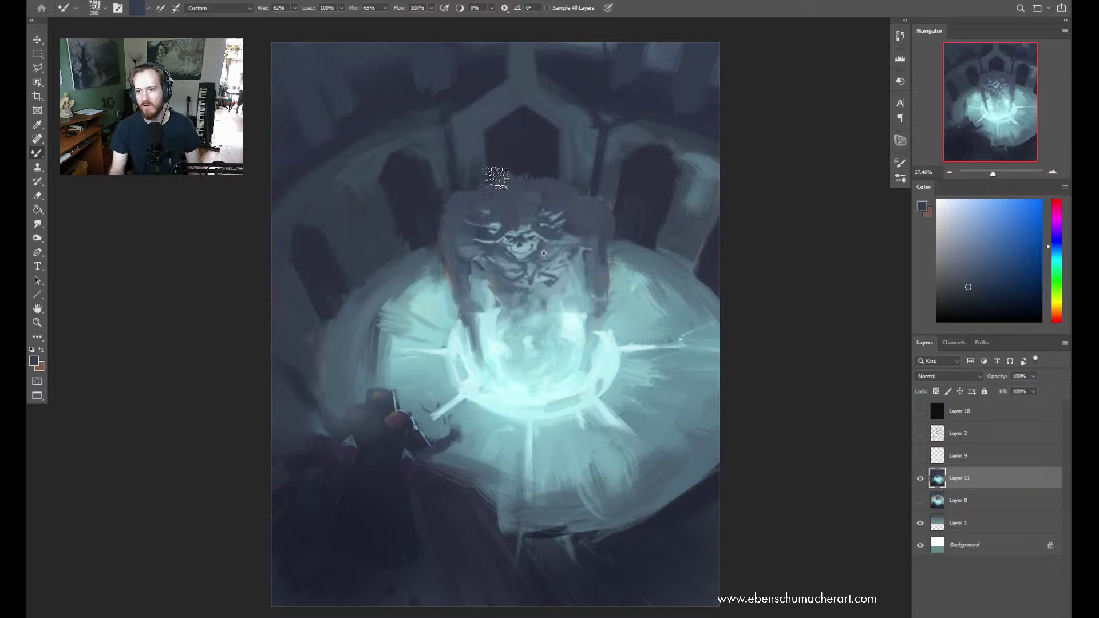
# Define the right arch's frame and smooth the side walls with blue-greys sampled from the lit wall and central arch
pyautogui.keyDown('alt'); pyautogui.click(697, 186); pyautogui.keyUp('alt')
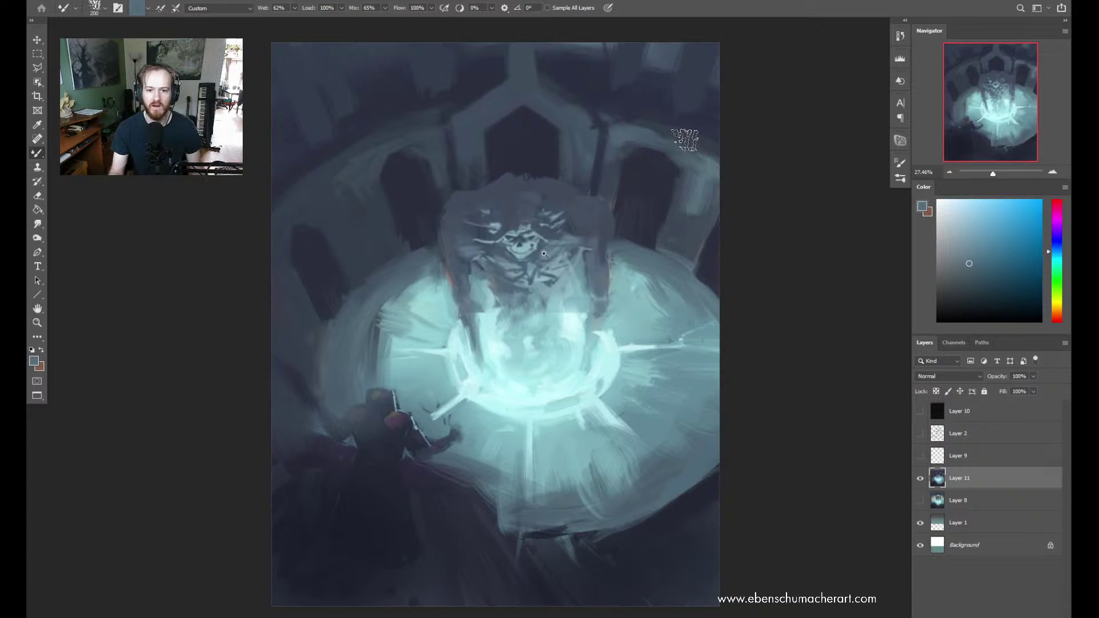
pyautogui.keyDown('alt'); pyautogui.click(692, 232); pyautogui.keyUp('alt')
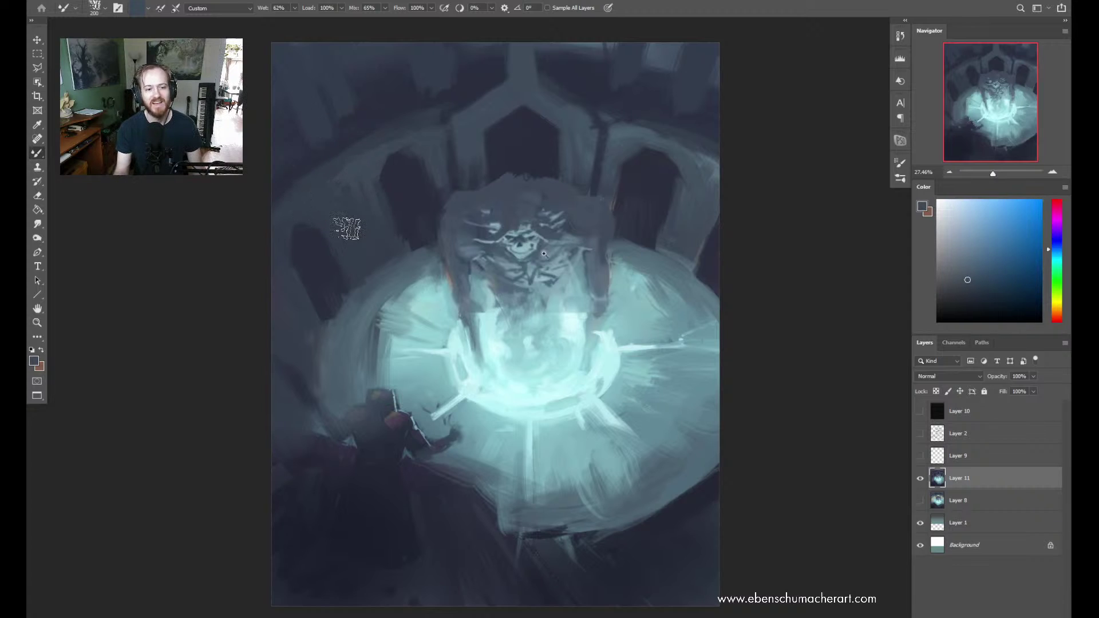
pyautogui.keyDown('alt'); pyautogui.click(469, 131); pyautogui.keyUp('alt')
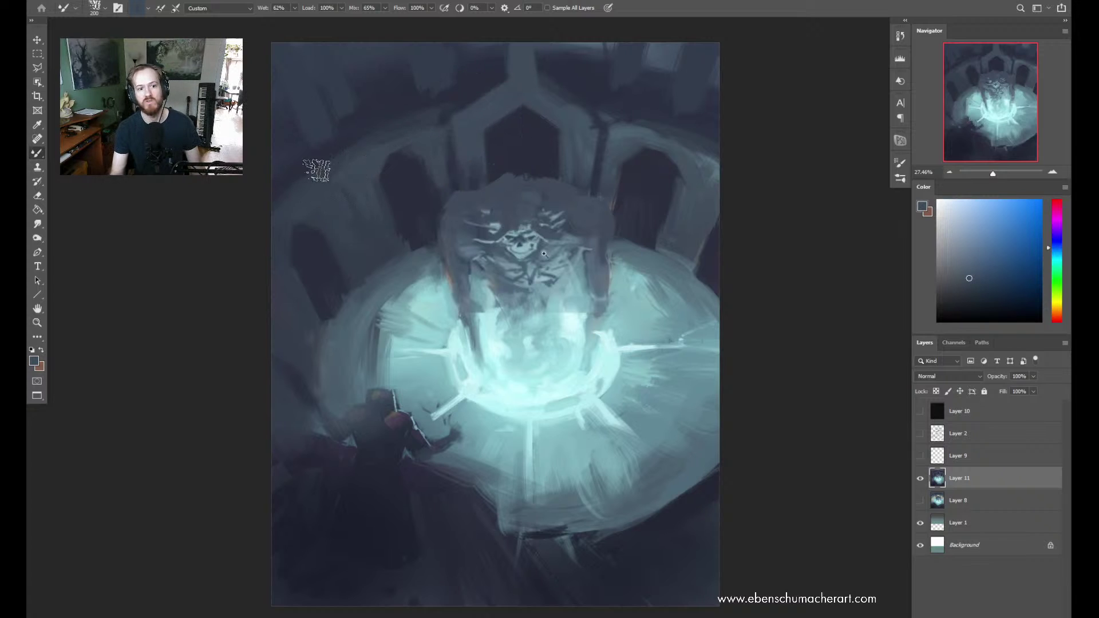
# Blend the upper left wall above the side arches with navy and blue-grey sampled from the surrounding stonework
pyautogui.keyDown('alt'); pyautogui.click(302, 173); pyautogui.keyUp('alt')
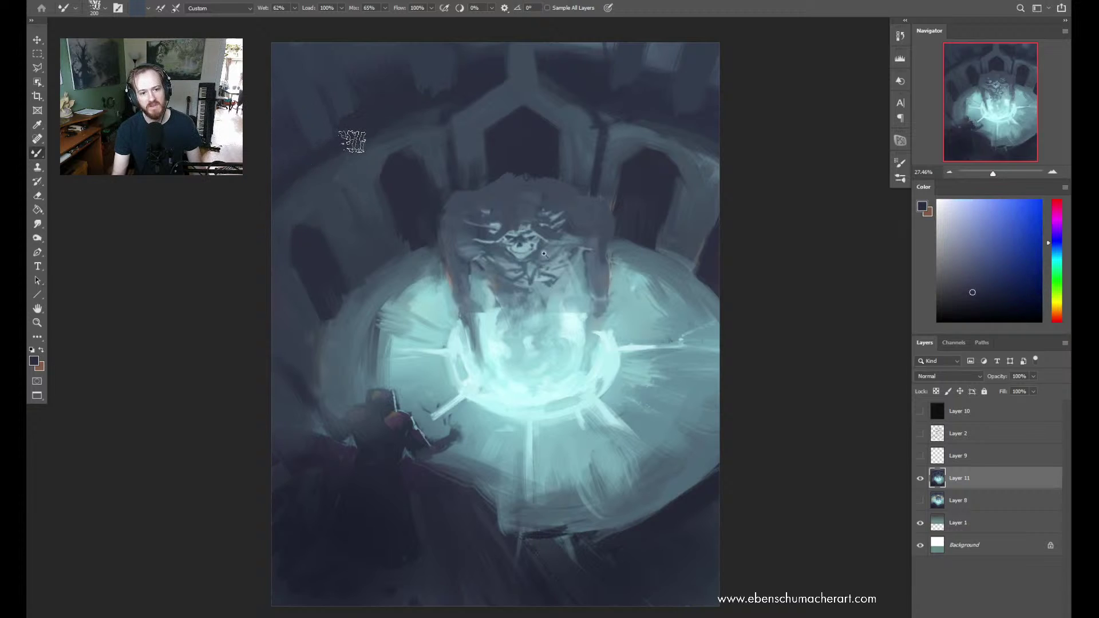
pyautogui.keyDown('alt'); pyautogui.click(425, 146); pyautogui.keyUp('alt')
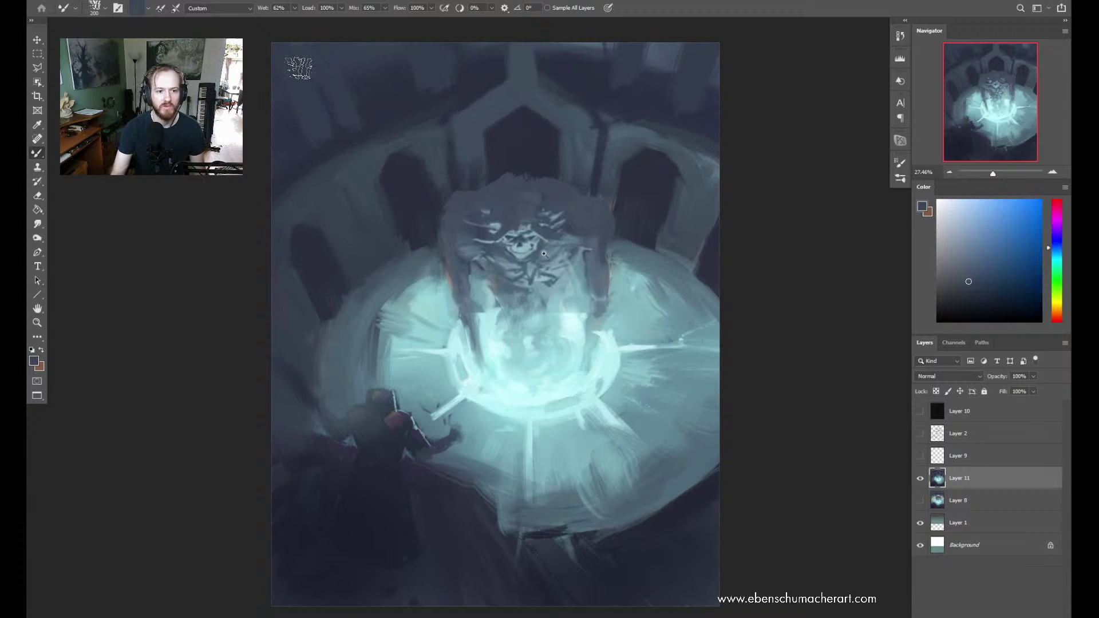
pyautogui.keyDown('alt'); pyautogui.click(379, 127); pyautogui.keyUp('alt')
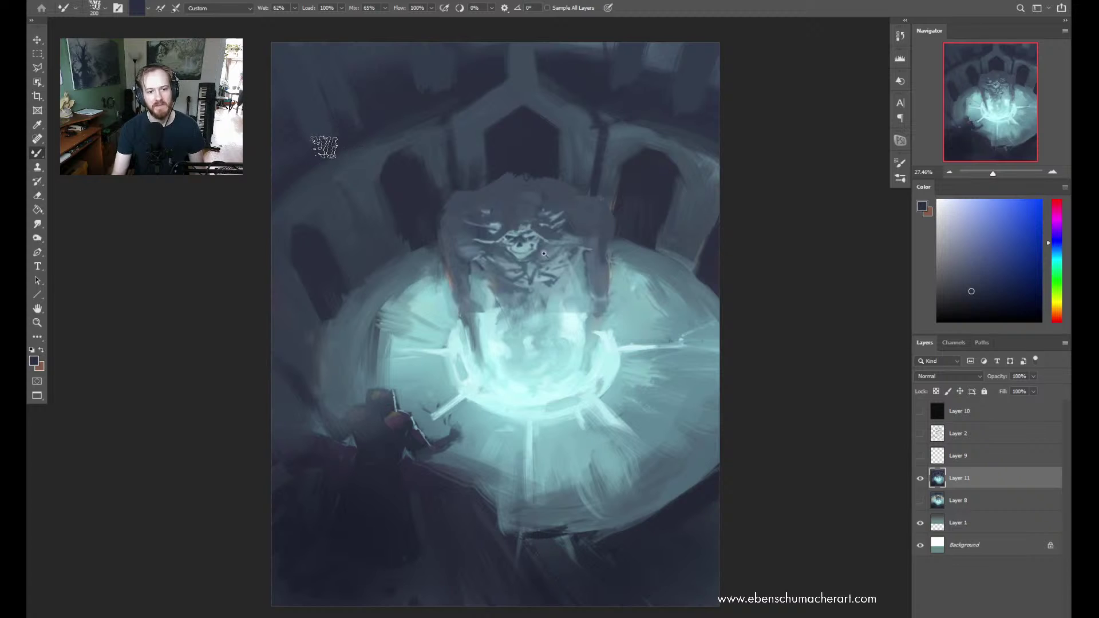
pyautogui.keyDown('alt'); pyautogui.click(474, 80); pyautogui.keyUp('alt')
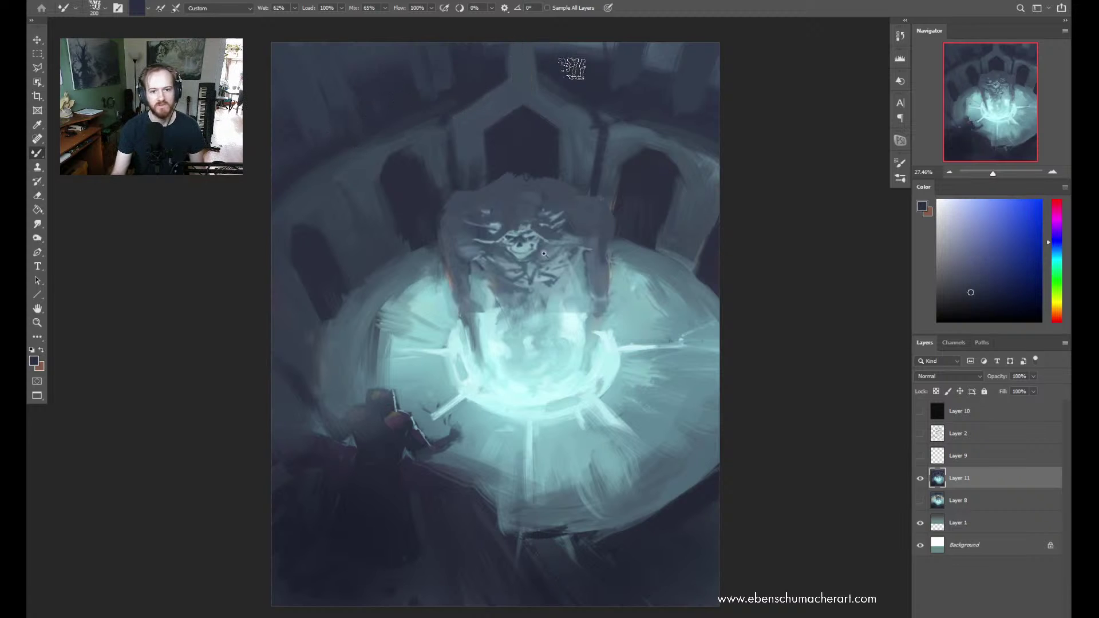
# Define the pillar above the central arch and the recesses beside it with sampled blue-grey and navy
pyautogui.keyDown('alt'); pyautogui.click(518, 74); pyautogui.keyUp('alt')
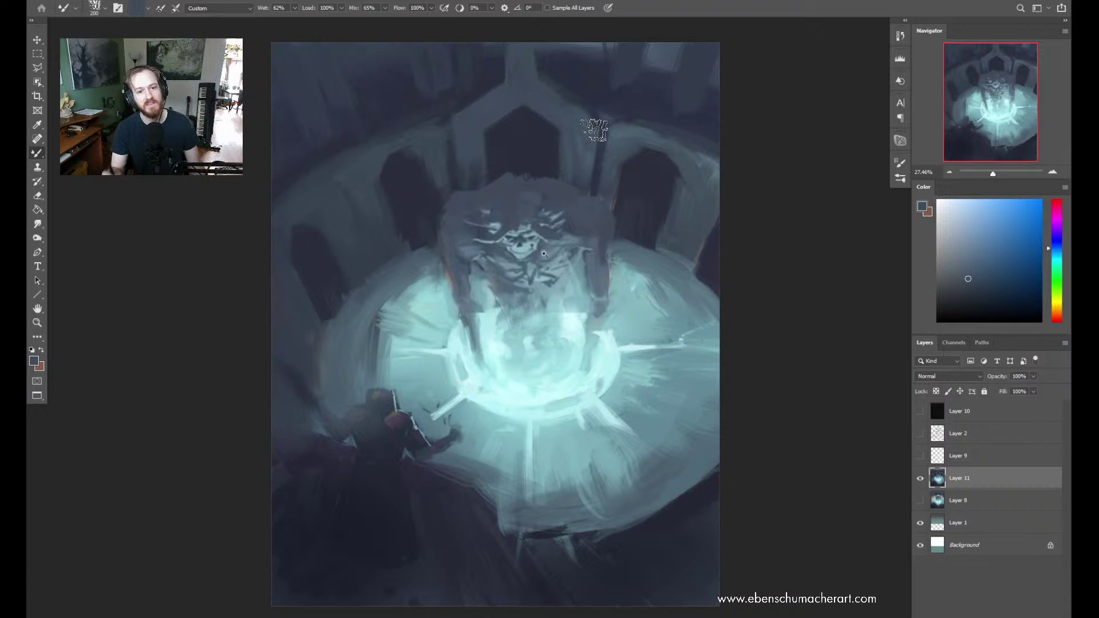
pyautogui.keyDown('alt'); pyautogui.click(553, 69); pyautogui.keyUp('alt')
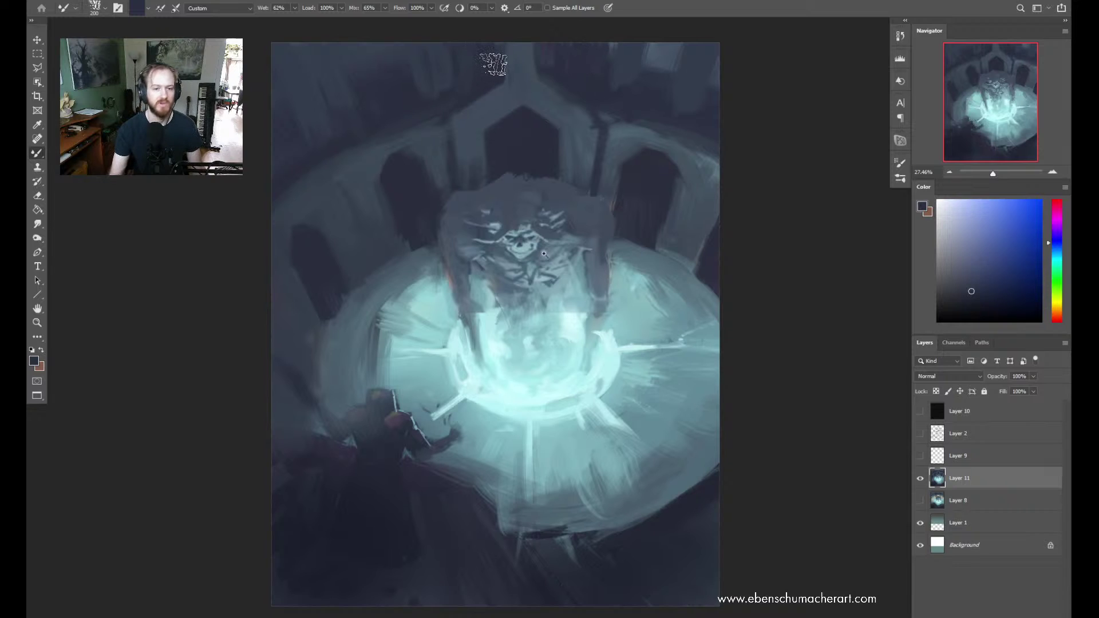
pyautogui.keyDown('alt'); pyautogui.click(524, 91); pyautogui.keyUp('alt')
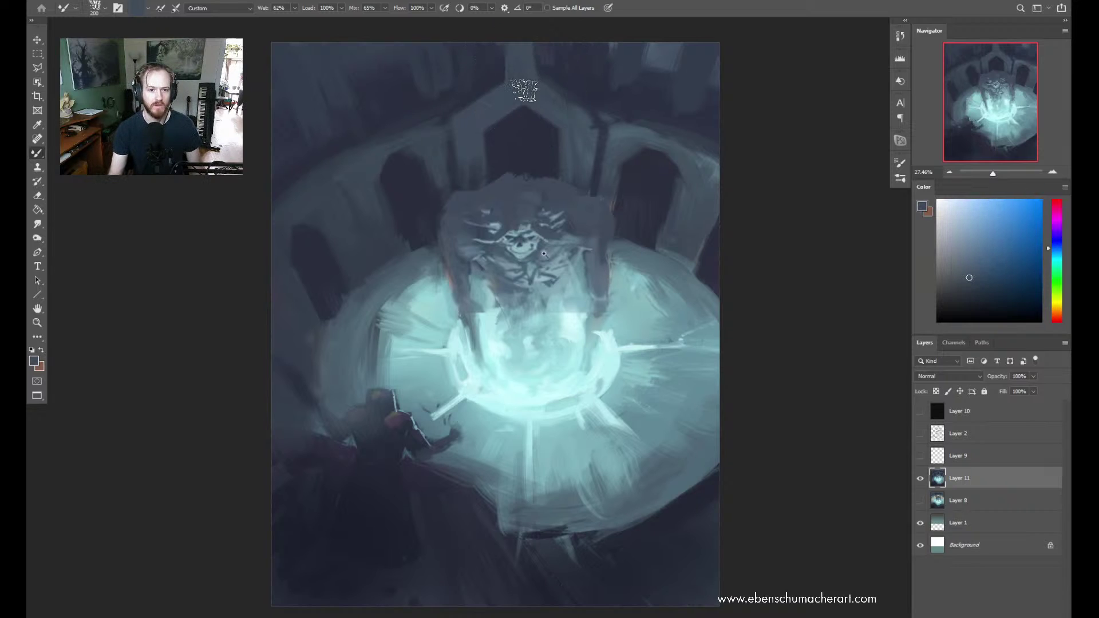
pyautogui.keyDown('alt'); pyautogui.click(589, 86); pyautogui.keyUp('alt')
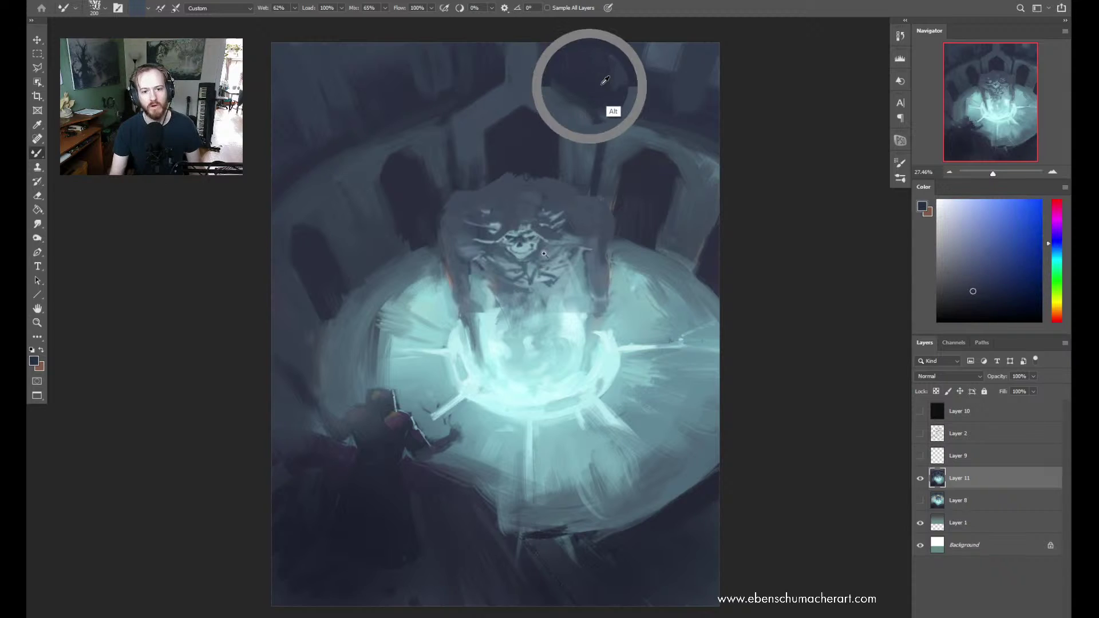
# Smooth the upper right wall above the side arch with vertical strokes of sampled navy and blue-grey
pyautogui.keyDown('alt'); pyautogui.click(634, 41); pyautogui.keyUp('alt')
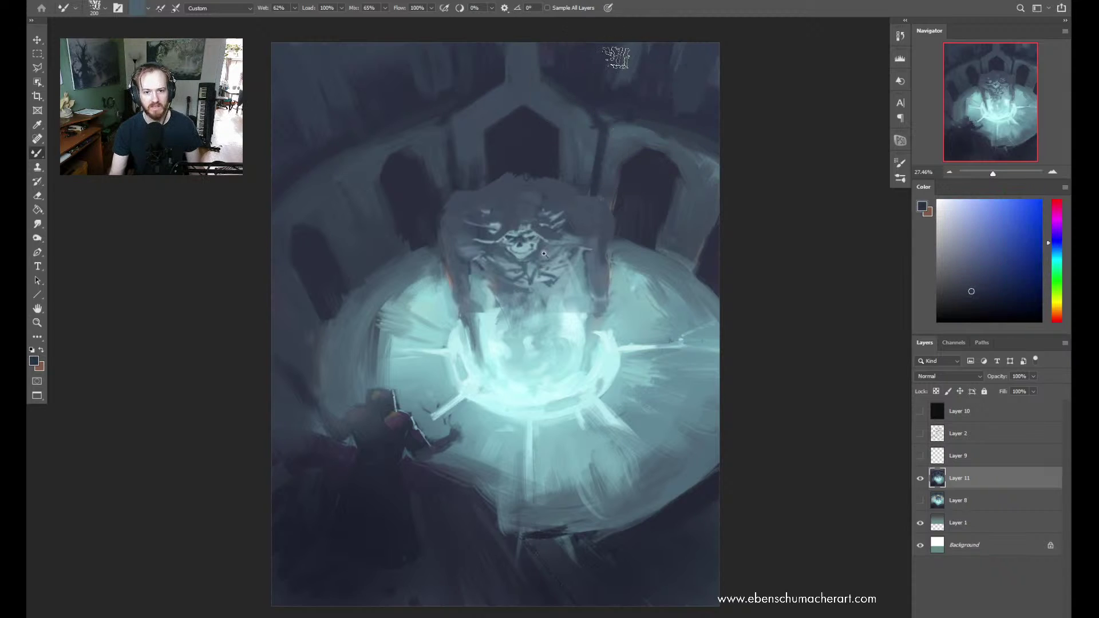
pyautogui.keyDown('alt'); pyautogui.click(634, 74); pyautogui.keyUp('alt')
pyautogui.moveTo(634, 74)
pyautogui.mouseDown()
pyautogui.moveTo(626, 67)
pyautogui.moveTo(627, 129)
pyautogui.moveTo(622, 115)
pyautogui.mouseUp()
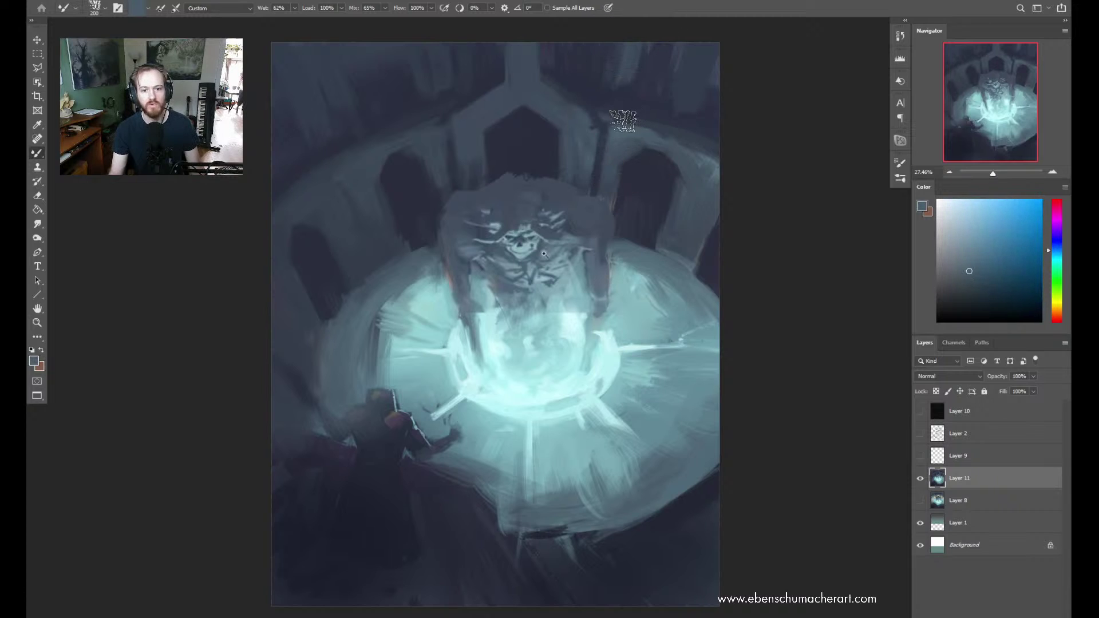
pyautogui.keyDown('alt'); pyautogui.click(646, 105); pyautogui.keyUp('alt')
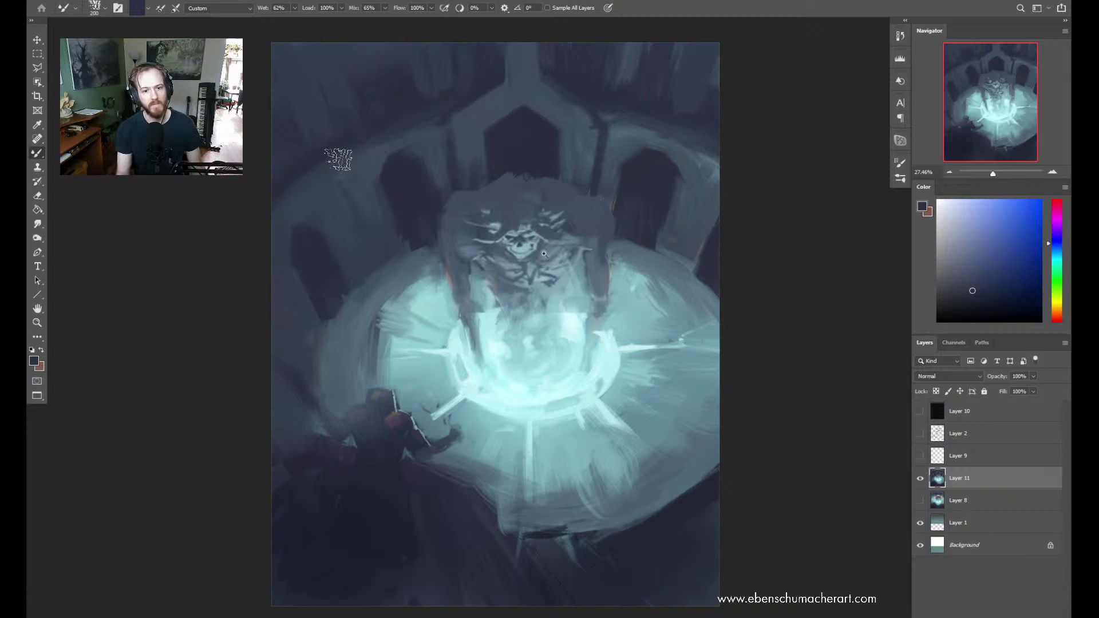
# Highlight the left wall's upper rim with sampled blue-grey, and use the Brush to define its dark divider and arches in navy
pyautogui.keyDown('alt'); pyautogui.click(623, 130); pyautogui.keyUp('alt')
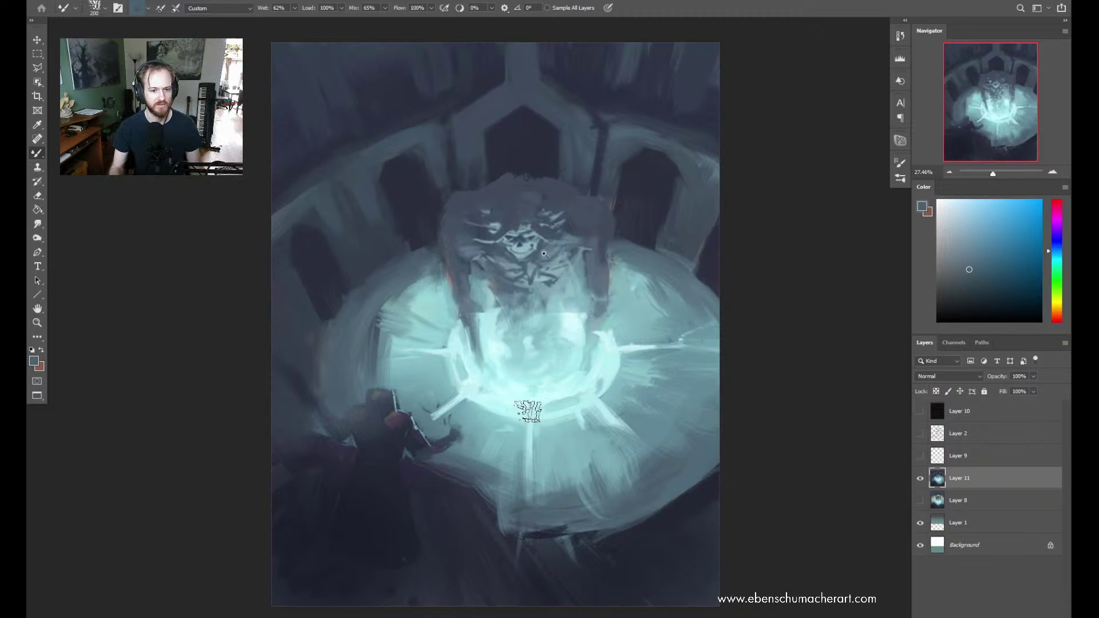
pyautogui.hotkey('shift', 'b')
pyautogui.press('alt')
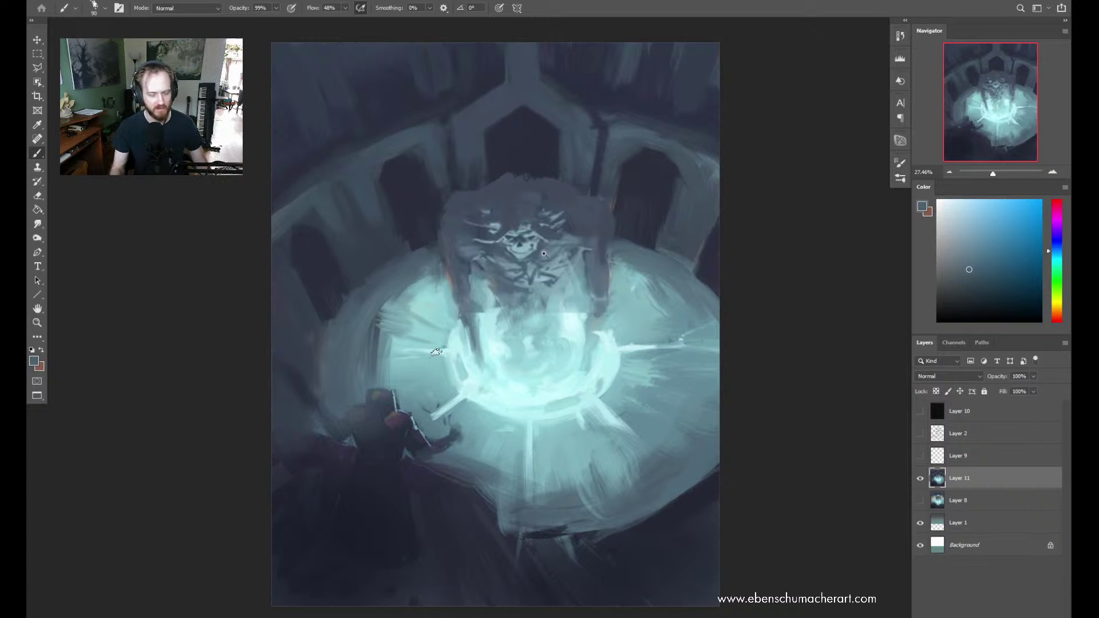
pyautogui.keyDown('alt'); pyautogui.click(379, 147); pyautogui.keyUp('alt')
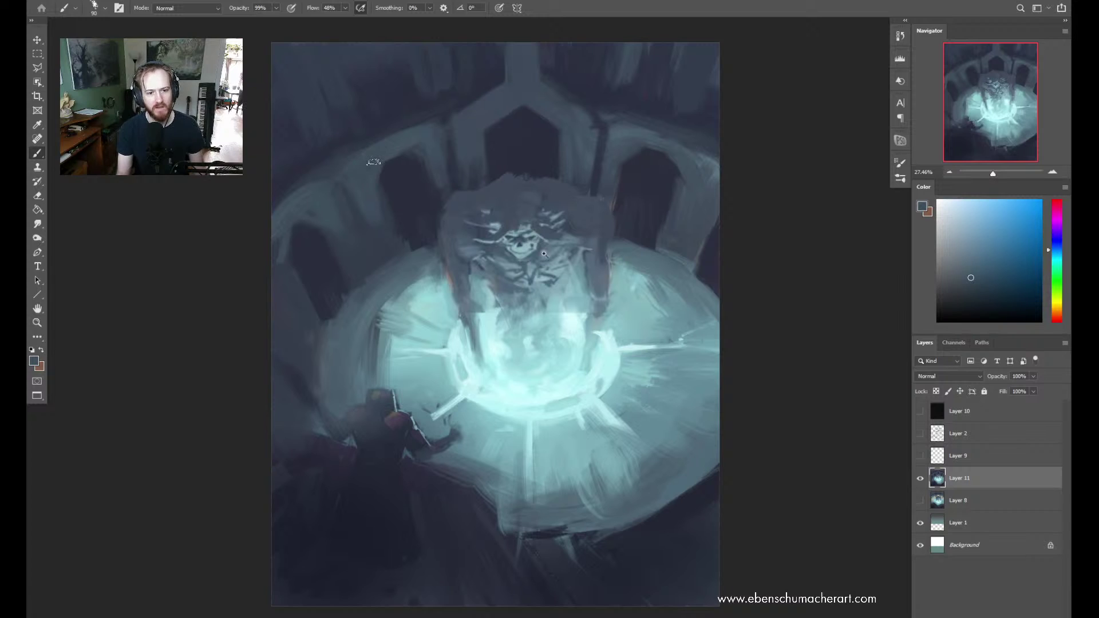
pyautogui.keyDown('alt'); pyautogui.click(280, 200); pyautogui.keyUp('alt')
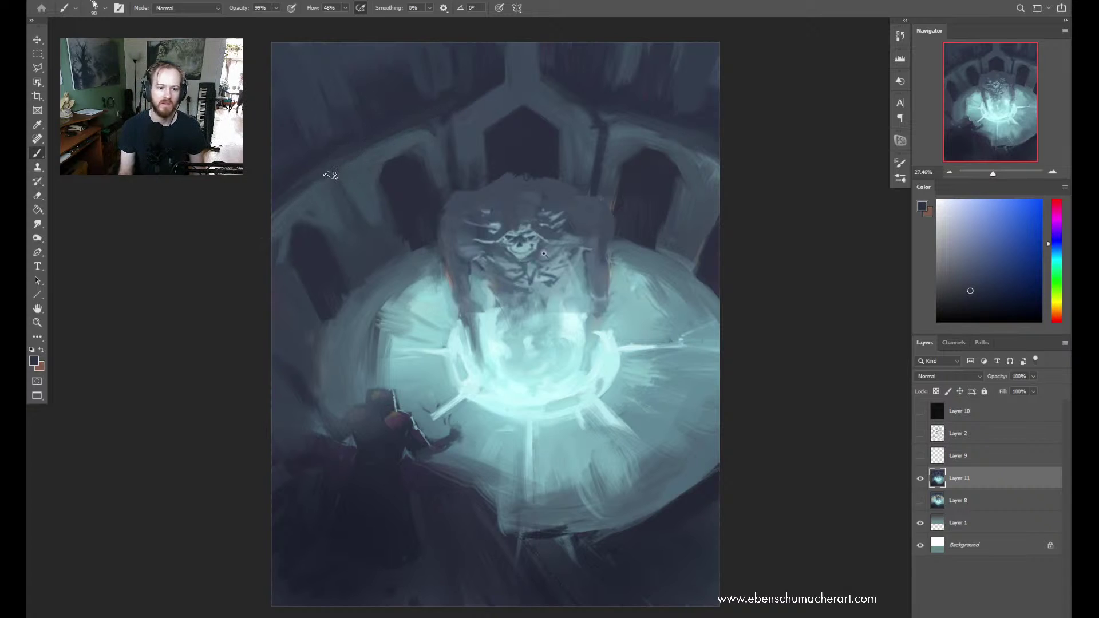
pyautogui.keyDown('alt'); pyautogui.click(345, 197); pyautogui.keyUp('alt')
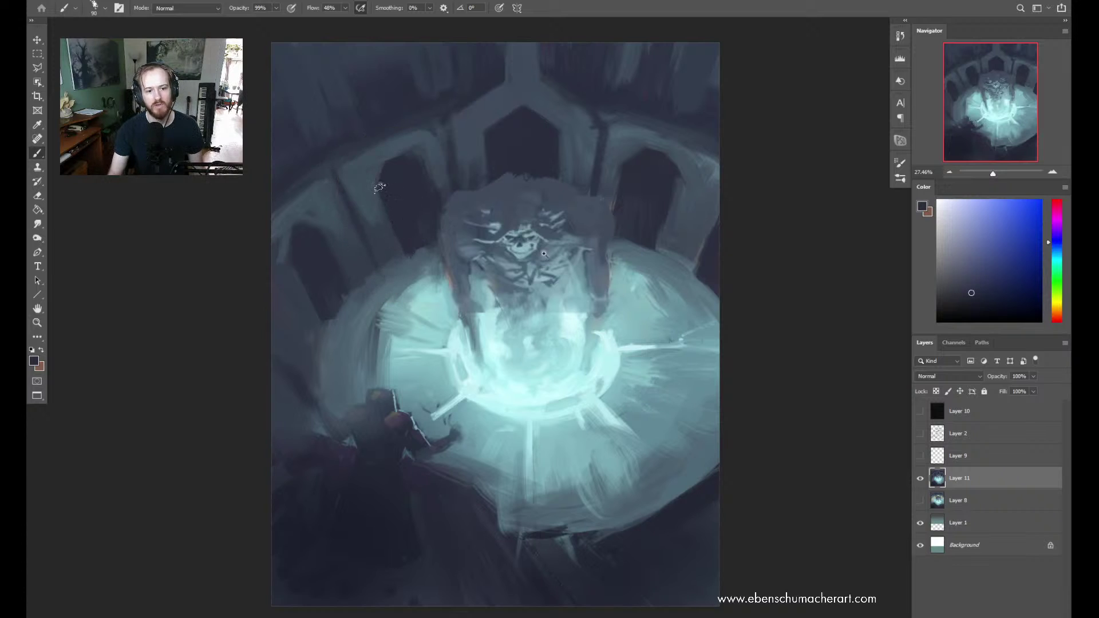
pyautogui.keyDown('alt'); pyautogui.click(411, 167); pyautogui.keyUp('alt')
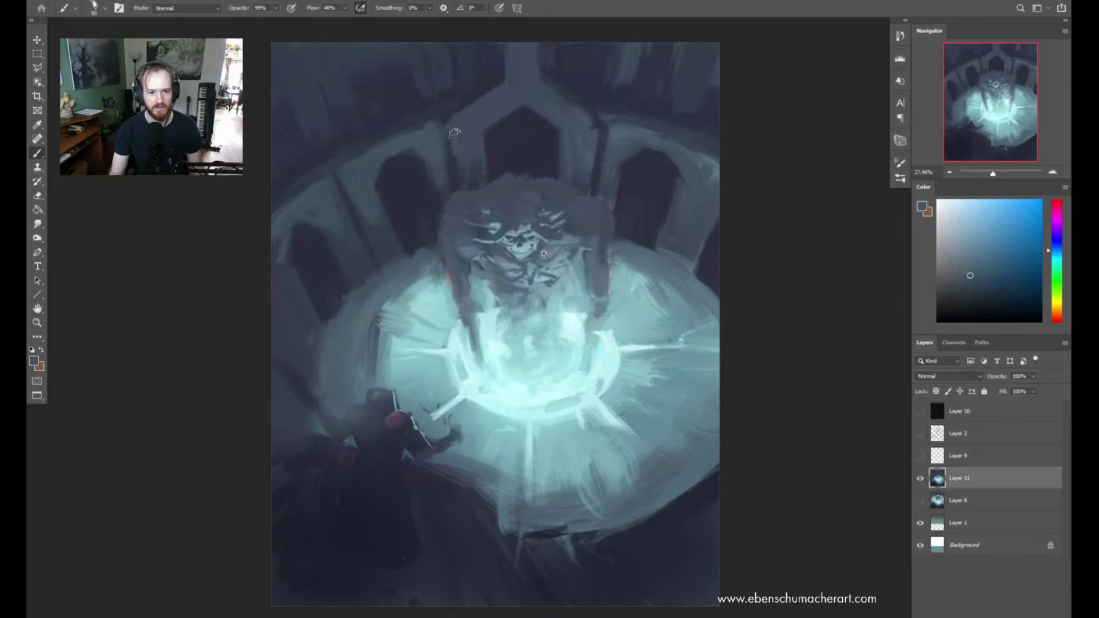
# Refine the pillar between the left and central arches and the base of the far-left doorway with sampled blue-greys and navy
pyautogui.keyDown('alt'); pyautogui.click(467, 184); pyautogui.keyUp('alt')
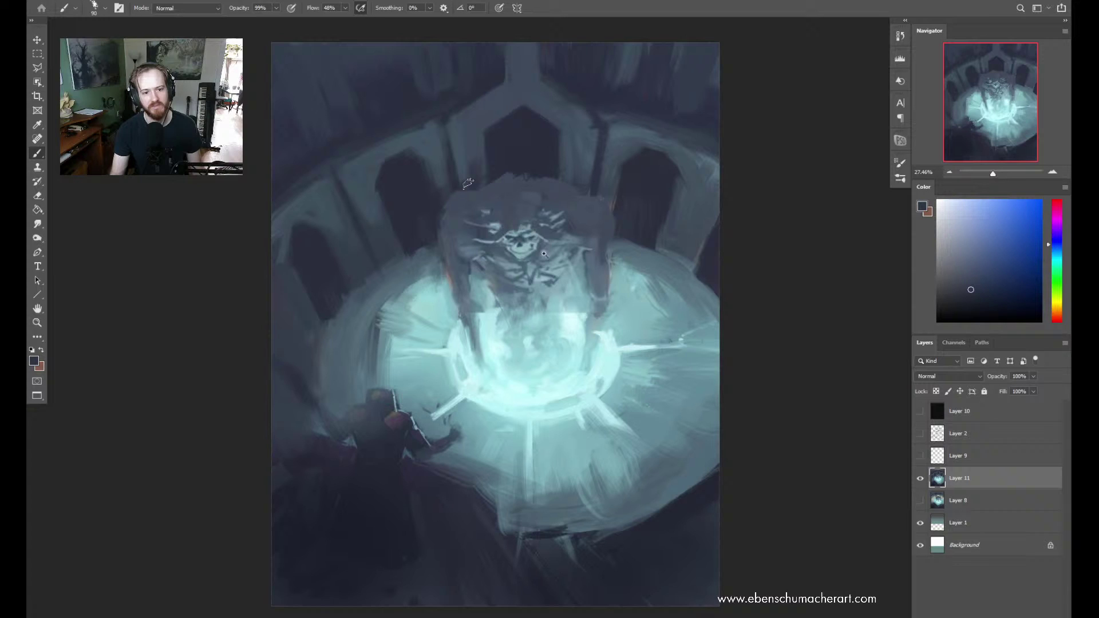
pyautogui.keyDown('alt'); pyautogui.click(464, 179); pyautogui.keyUp('alt')
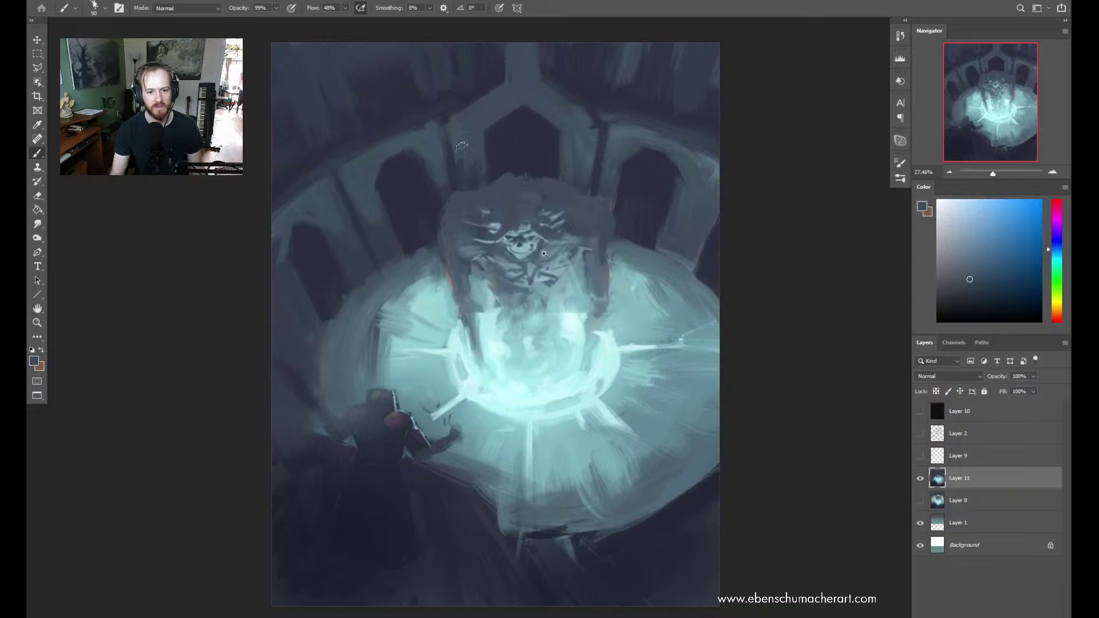
pyautogui.keyDown('alt'); pyautogui.click(468, 138); pyautogui.keyUp('alt')
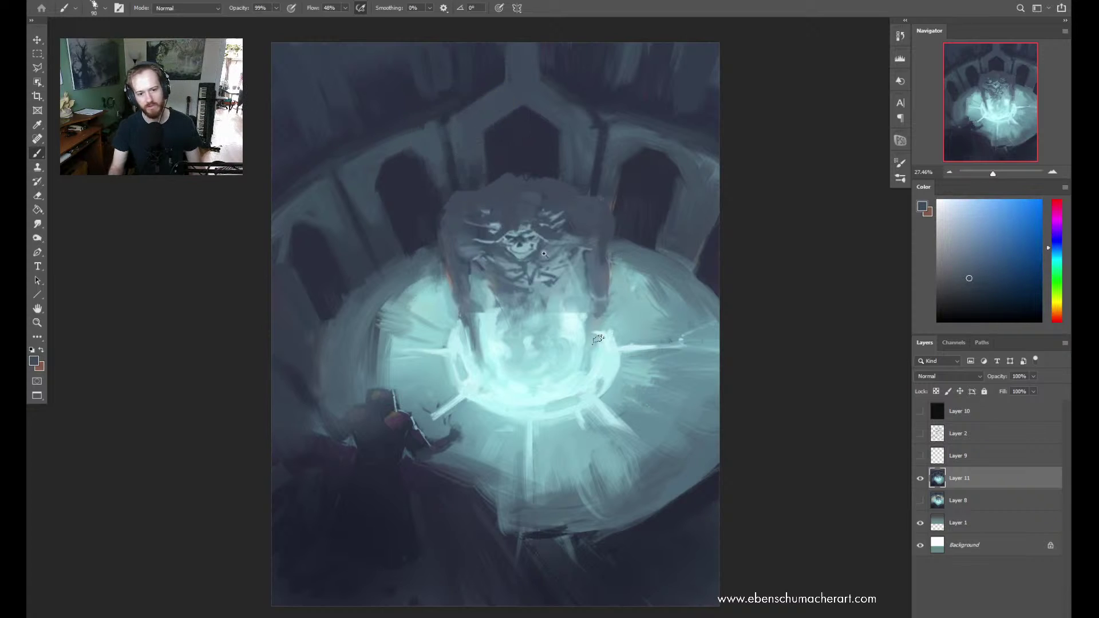
pyautogui.keyDown('alt'); pyautogui.click(378, 136); pyautogui.keyUp('alt')
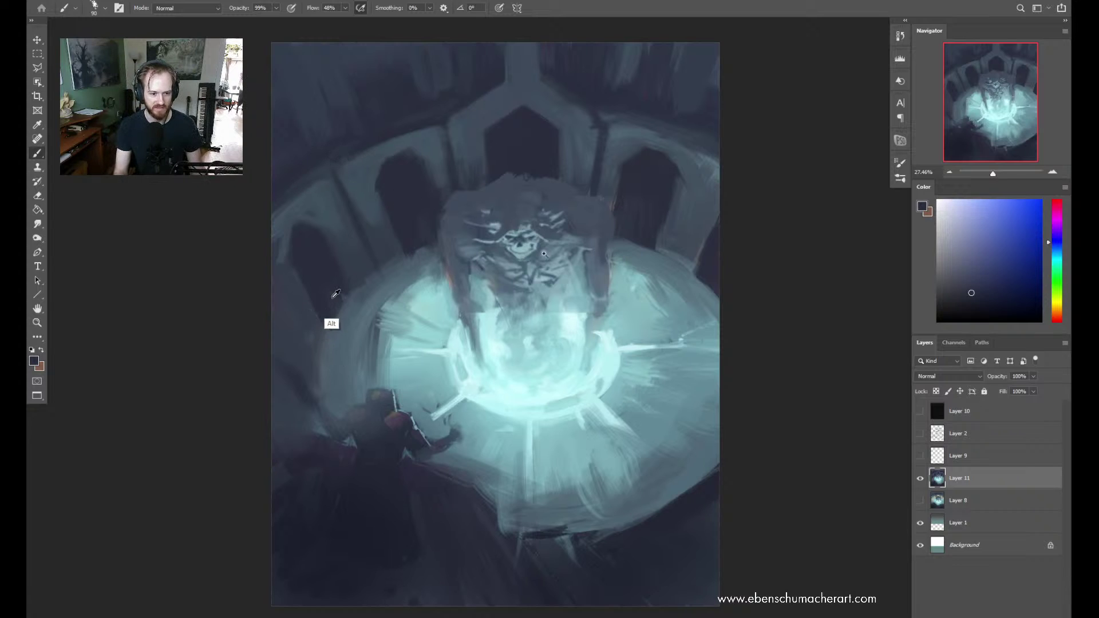
pyautogui.keyDown('alt'); pyautogui.click(332, 322); pyautogui.keyUp('alt')
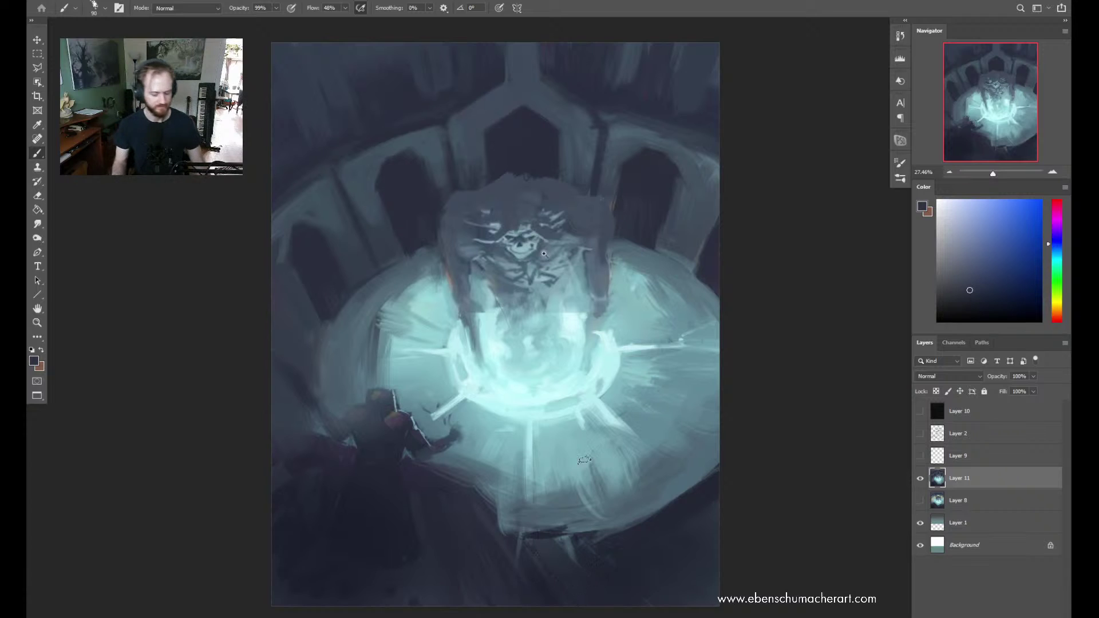
# Select the glowing floor with a large Elliptical Marquee and align the ellipse with the floor's back and side rims
pyautogui.press('l')
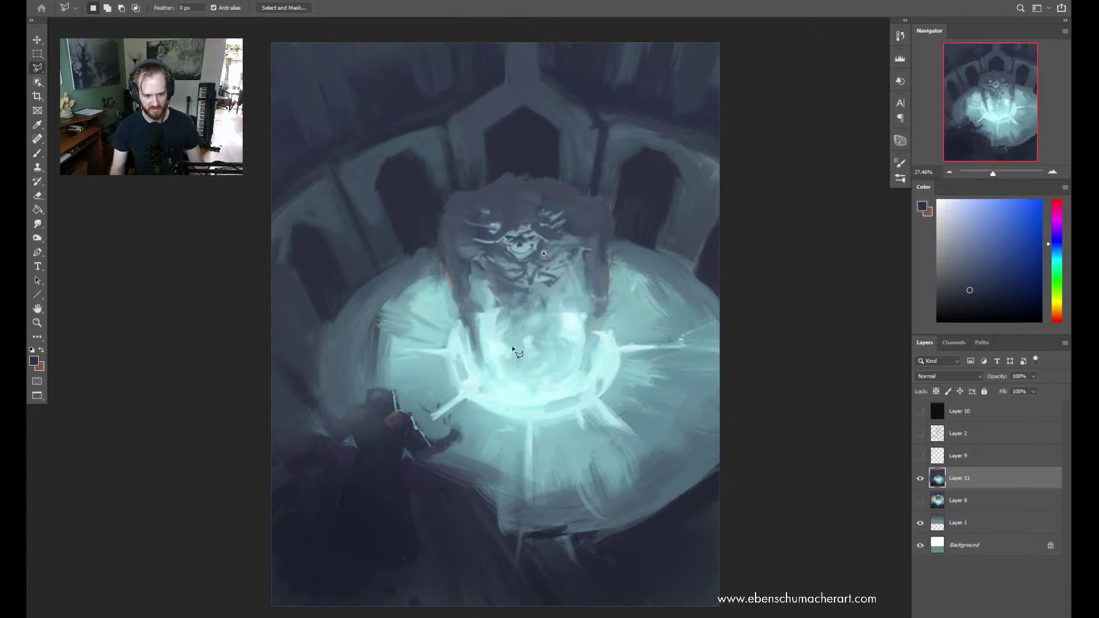
pyautogui.press('m')
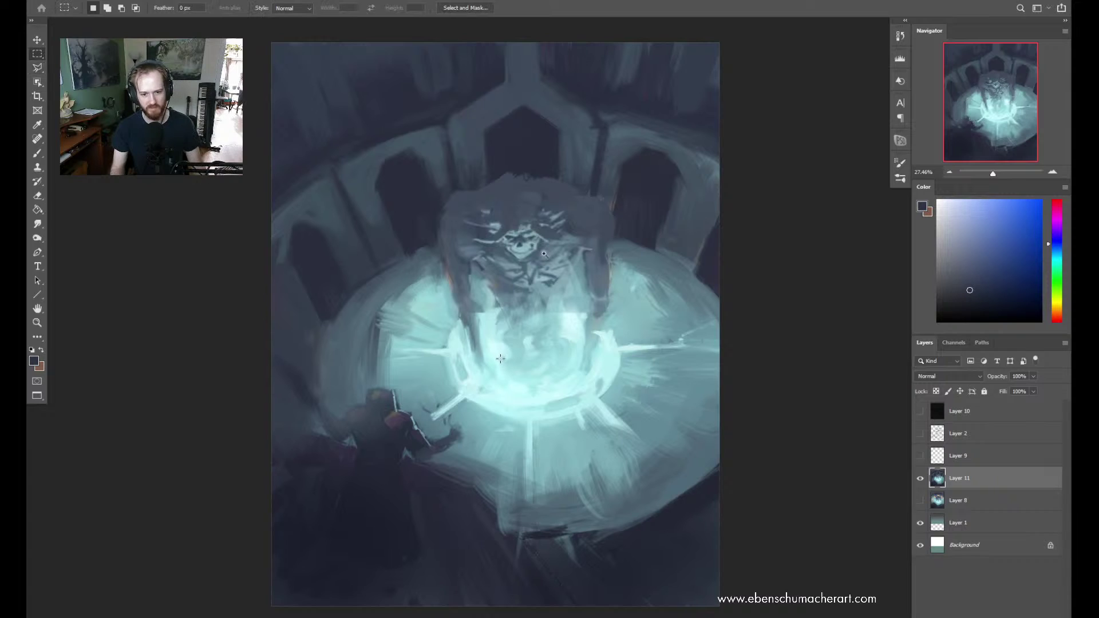
pyautogui.rightClick(40, 55)
pyautogui.click(57, 69)
pyautogui.moveTo(294, 270); pyautogui.dragTo(304, 234)
pyautogui.moveTo(642, 504)
pyautogui.mouseDown()
pyautogui.moveTo(643, 513)
pyautogui.moveTo(645, 493)
pyautogui.mouseUp()
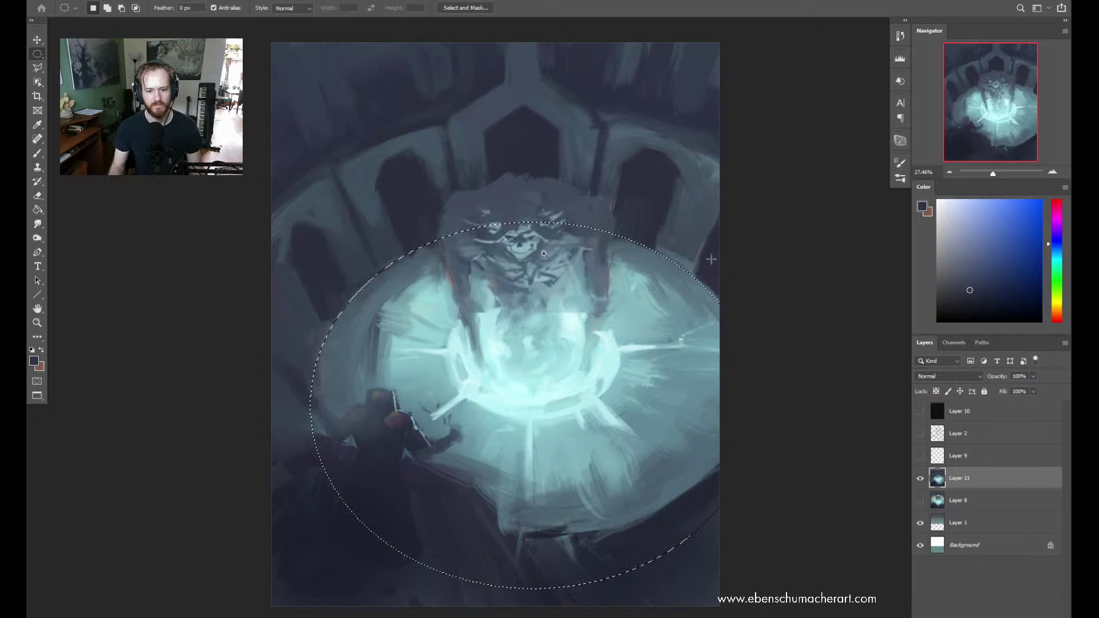
pyautogui.moveTo(644, 375); pyautogui.dragTo(641, 378)
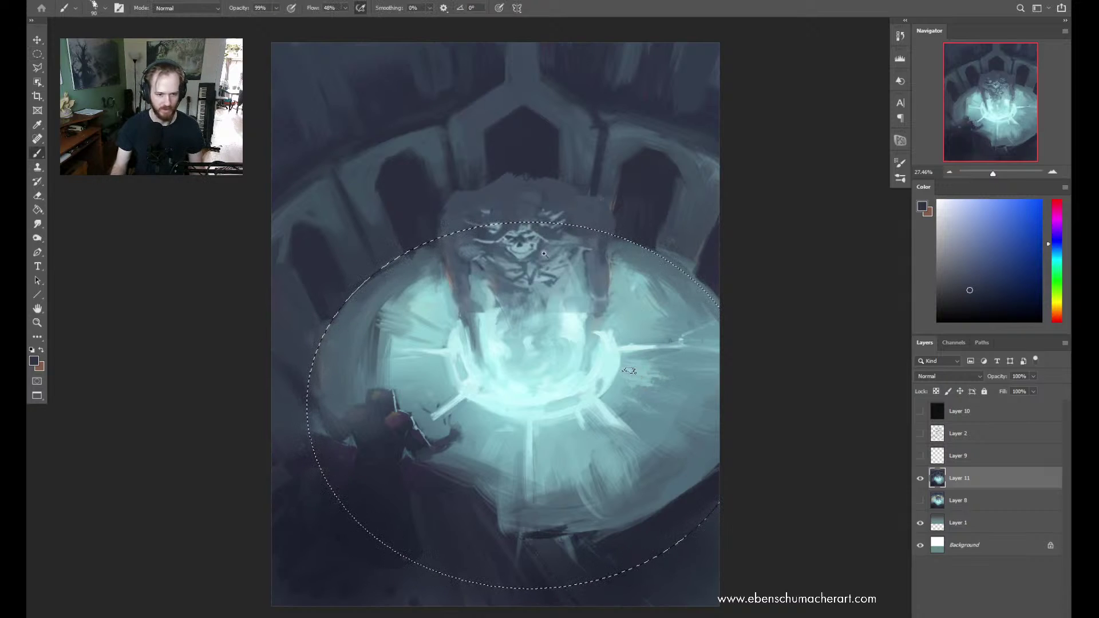
# Paint the floor's outer edges inside the selection with blue-grey sampled from its left rim, using a size 200 Brush
pyautogui.press('b')
pyautogui.keyDown('alt'); pyautogui.click(340, 360); pyautogui.keyUp('alt')
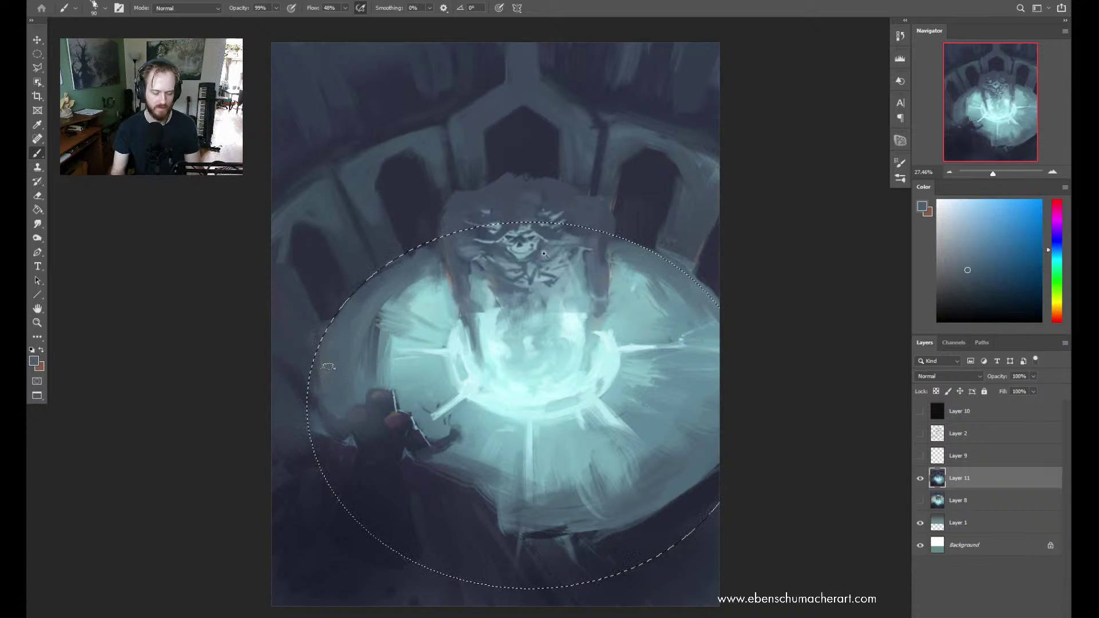
pyautogui.press(']')
pyautogui.press(']')
pyautogui.press(']')
pyautogui.press(']')
pyautogui.press(']')
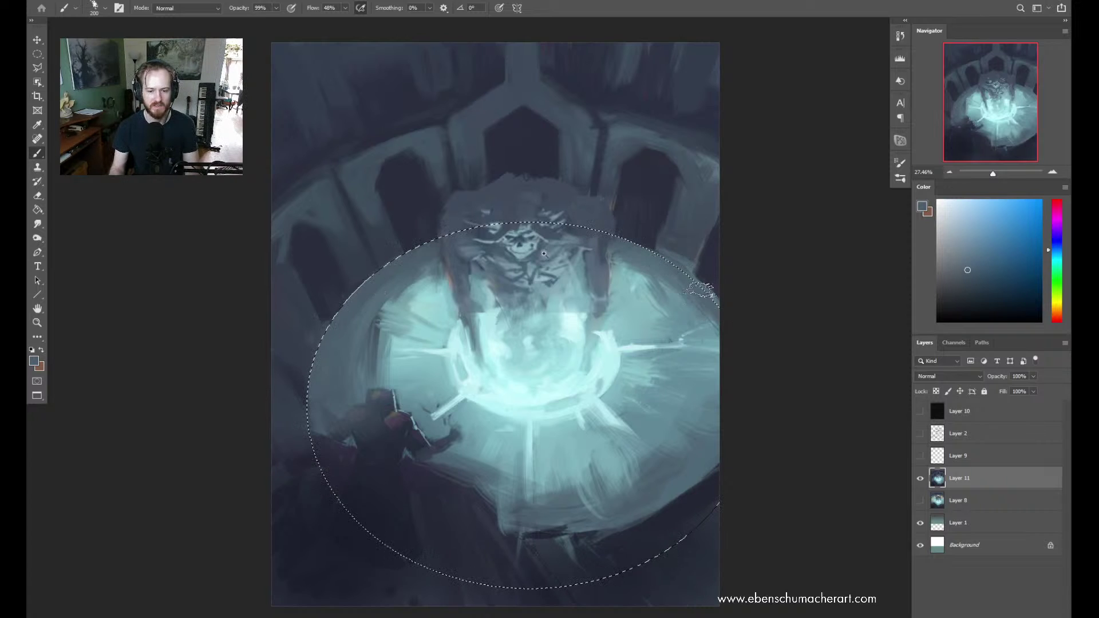
pyautogui.moveTo(671, 279)
pyautogui.mouseDown()
pyautogui.moveTo(644, 284)
pyautogui.moveTo(627, 264)
pyautogui.moveTo(676, 322)
pyautogui.moveTo(690, 350)
pyautogui.moveTo(680, 362)
pyautogui.mouseUp()
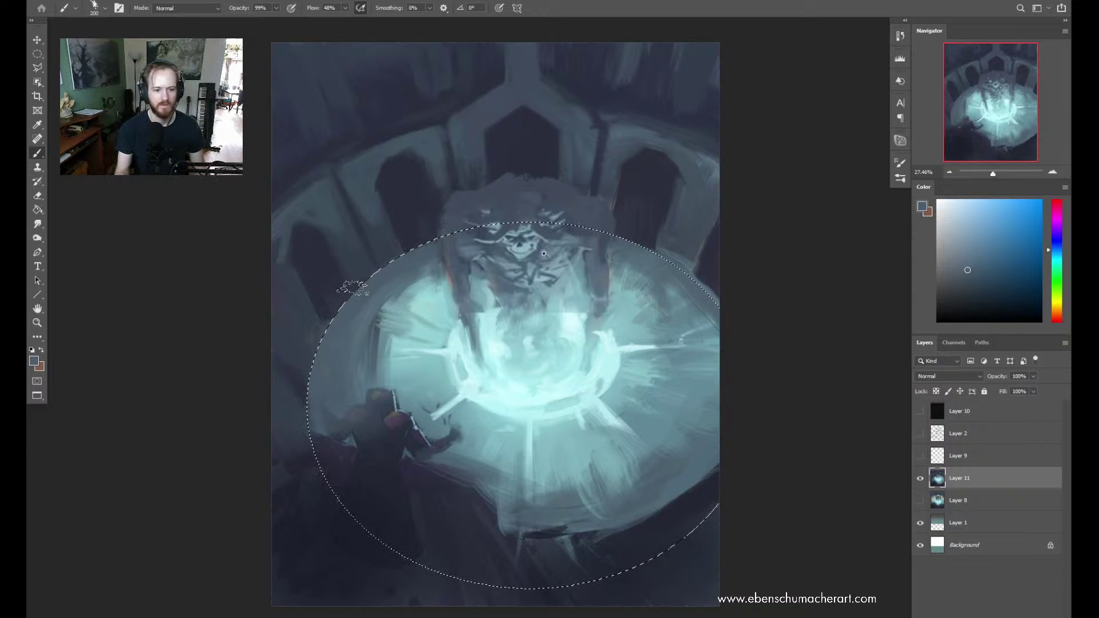
pyautogui.moveTo(353, 289)
pyautogui.mouseDown()
pyautogui.moveTo(389, 300)
pyautogui.moveTo(436, 287)
pyautogui.moveTo(390, 340)
pyautogui.moveTo(423, 341)
pyautogui.moveTo(410, 331)
pyautogui.mouseUp()
# Blend the glow outward into radial streaks across the left and front of the floor with the Mixer Brush
pyautogui.hotkey('shift', 'b')
pyautogui.hotkey('shift', 'b')
pyautogui.hotkey('shift', 'b')
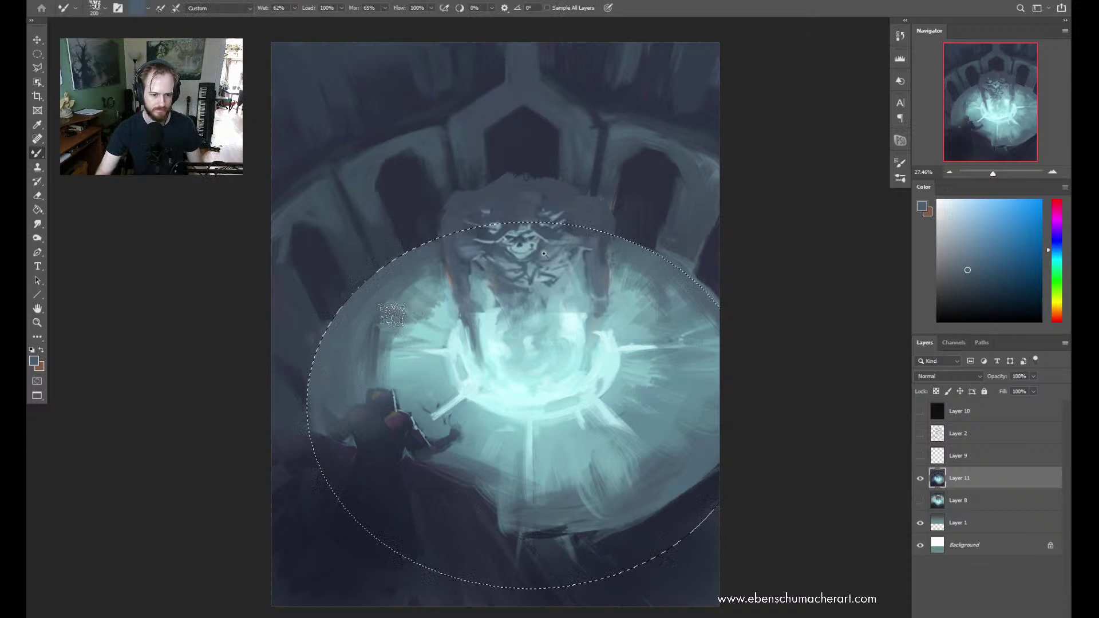
pyautogui.moveTo(413, 309)
pyautogui.mouseDown()
pyautogui.moveTo(442, 317)
pyautogui.moveTo(424, 273)
pyautogui.moveTo(448, 312)
pyautogui.moveTo(380, 344)
pyautogui.moveTo(428, 351)
pyautogui.moveTo(371, 385)
pyautogui.moveTo(421, 375)
pyautogui.moveTo(344, 380)
pyautogui.moveTo(384, 382)
pyautogui.moveTo(401, 417)
pyautogui.moveTo(452, 393)
pyautogui.moveTo(428, 442)
pyautogui.moveTo(436, 458)
pyautogui.moveTo(472, 424)
pyautogui.moveTo(493, 448)
pyautogui.moveTo(518, 454)
pyautogui.moveTo(503, 398)
pyautogui.mouseUp()
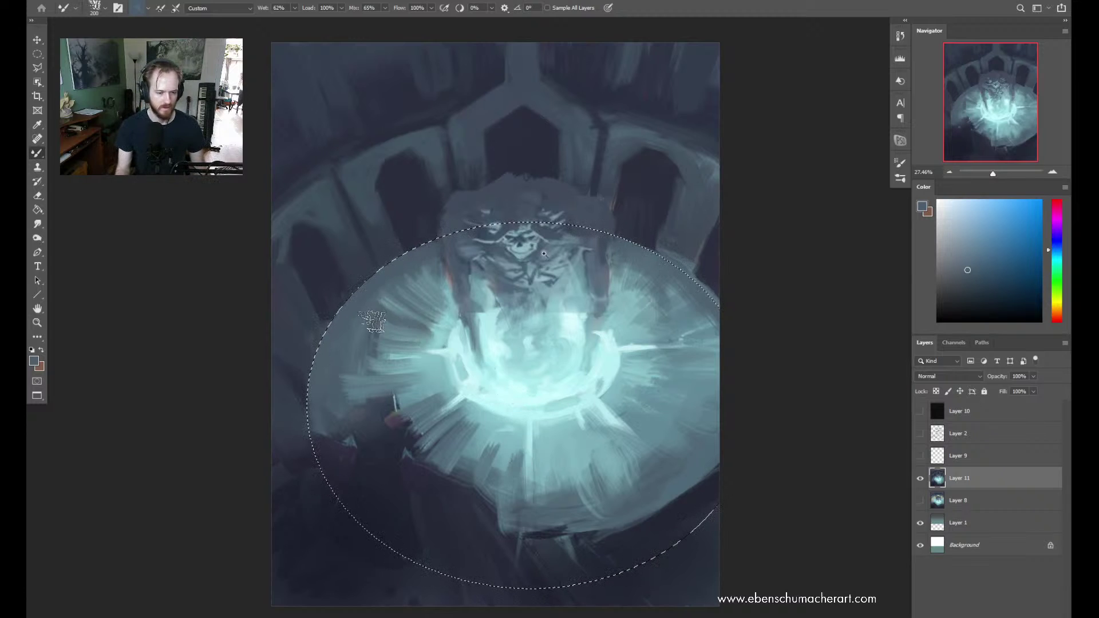
# Invert the elliptical selection and touch up the walls beside the floor's upper-left rim with sampled tones, using the size 200 Brush
pyautogui.keyDown('alt'); pyautogui.click(407, 250); pyautogui.keyUp('alt')
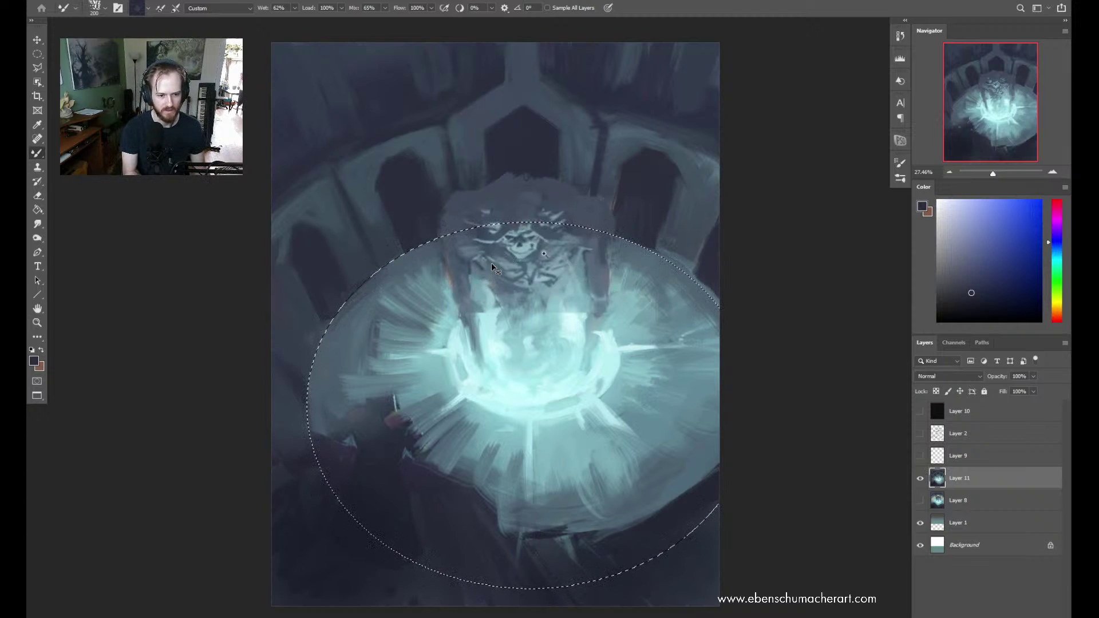
pyautogui.hotkey('ctrl', 'shift', 'i')
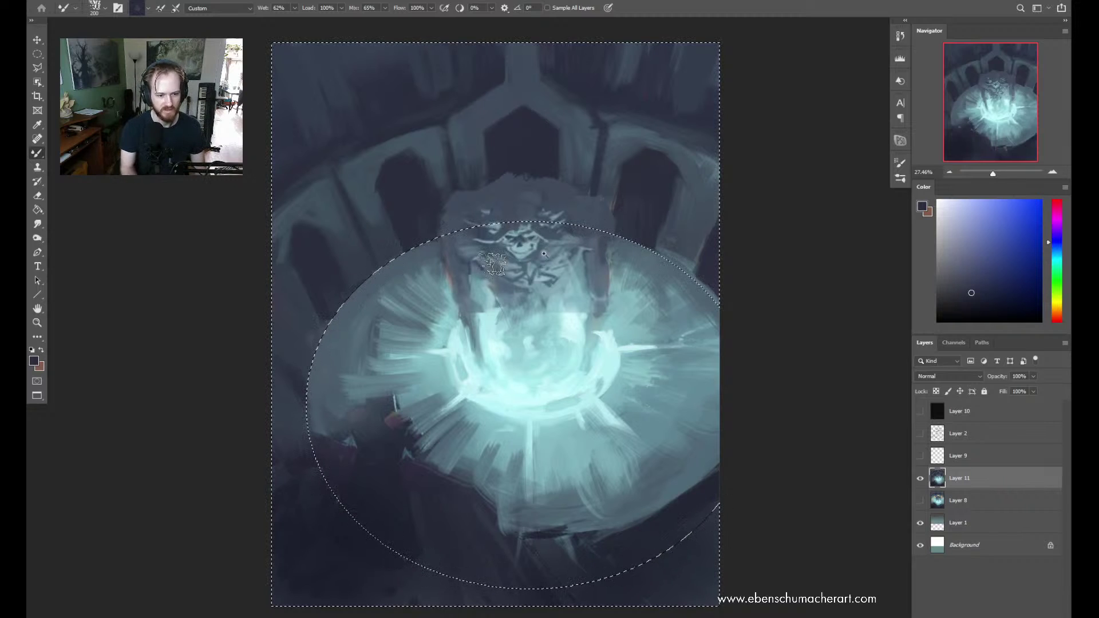
pyautogui.hotkey('shift', 'b')
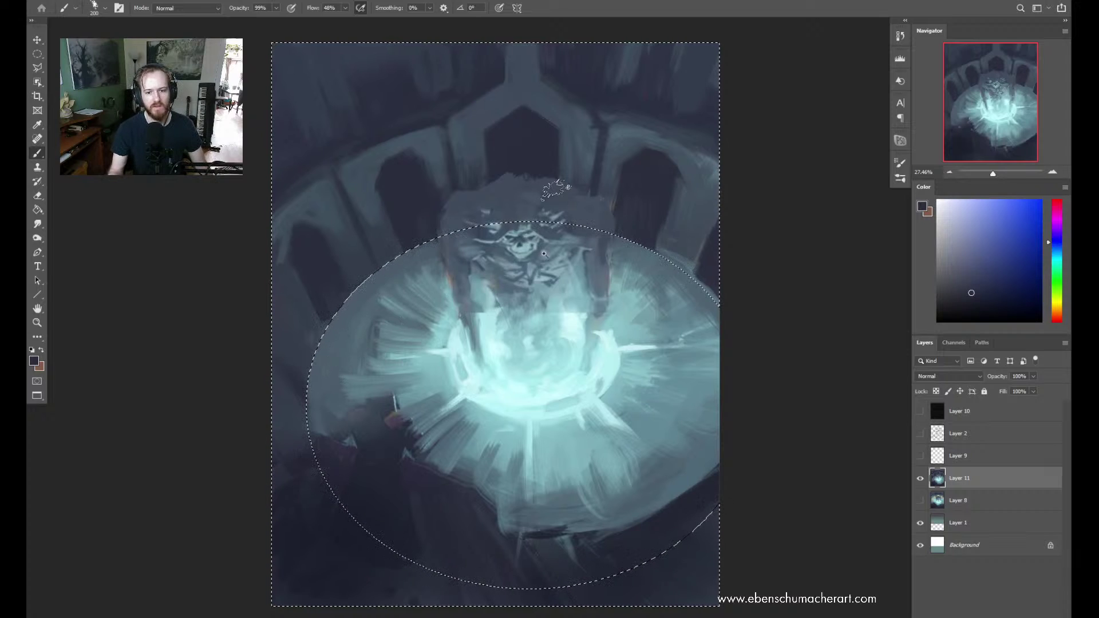
pyautogui.keyDown('alt'); pyautogui.click(440, 395); pyautogui.keyUp('alt')
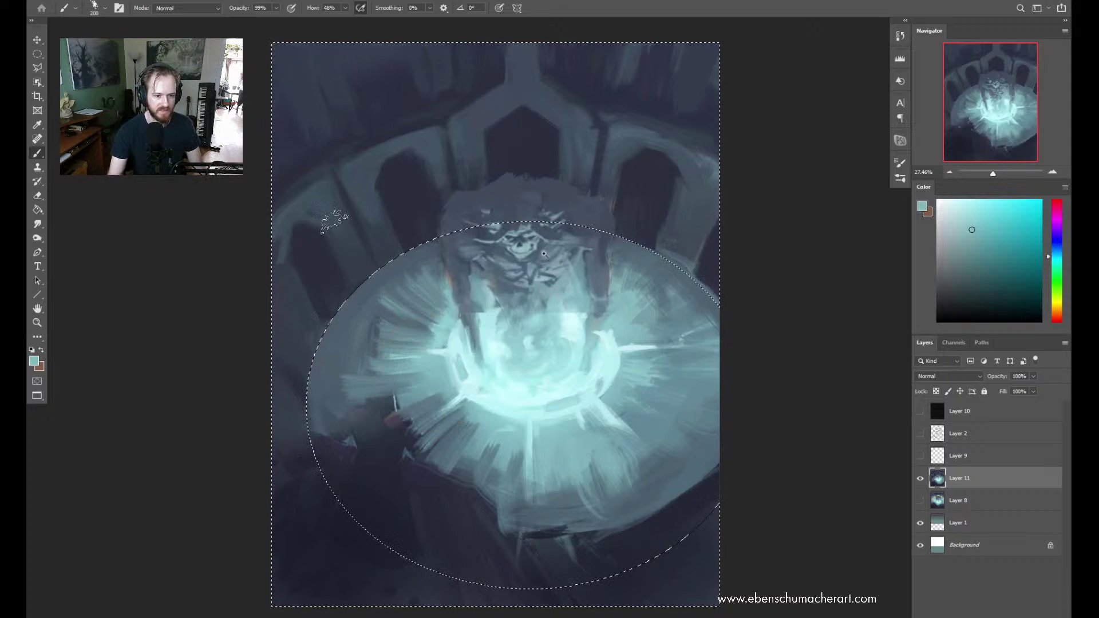
pyautogui.moveTo(367, 273); pyautogui.dragTo(341, 227)
pyautogui.keyDown('alt'); pyautogui.click(364, 200); pyautogui.keyUp('alt')
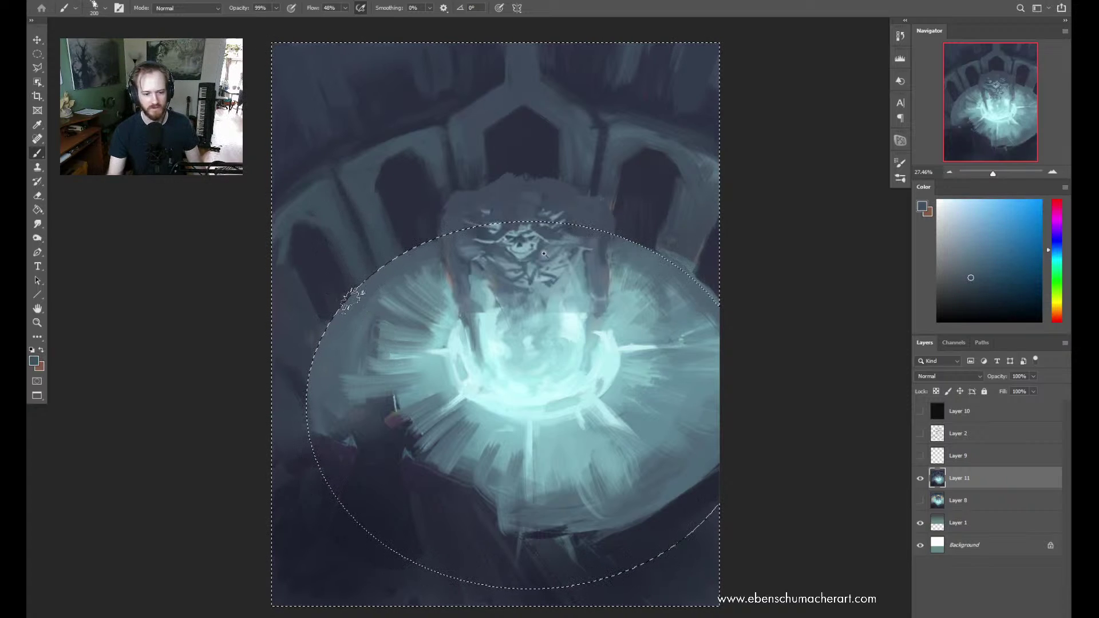
# Invert the selection back to the floor and darken its left rim with sampled navy, using the Soft Round brush at 1100 px
pyautogui.hotkey('ctrl', 'shift', 'i')
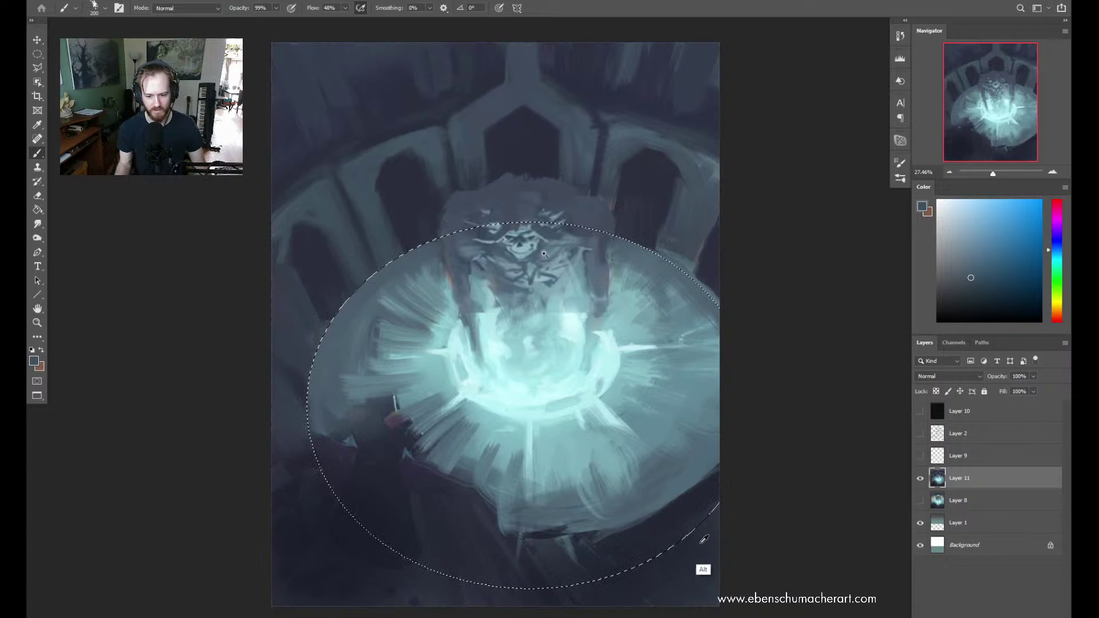
pyautogui.keyDown('alt'); pyautogui.click(682, 515); pyautogui.keyUp('alt')
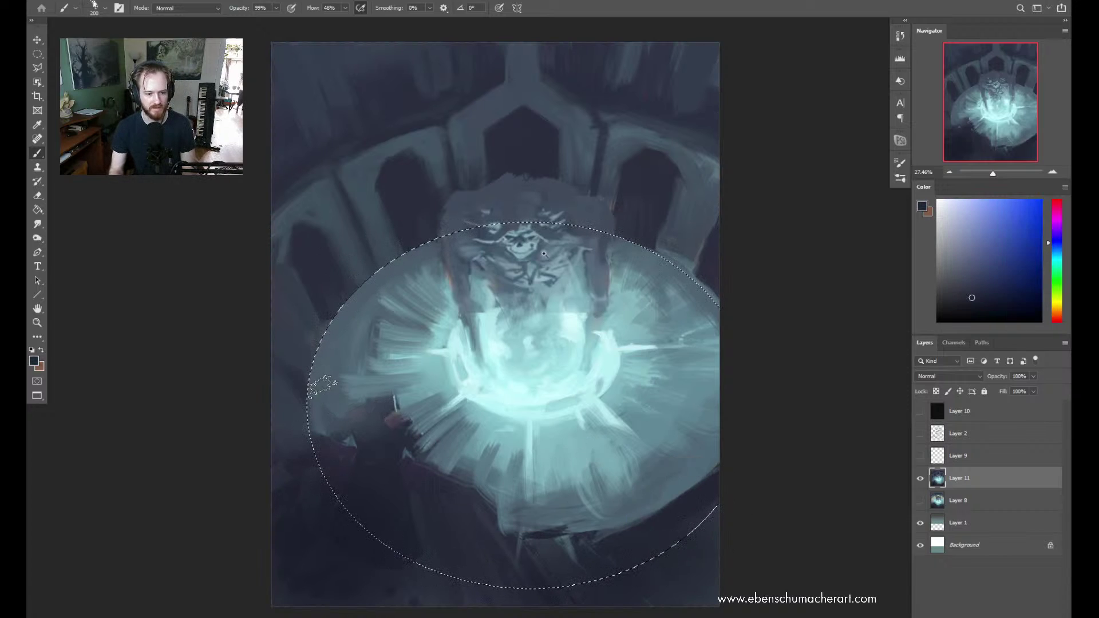
pyautogui.rightClick(338, 372)
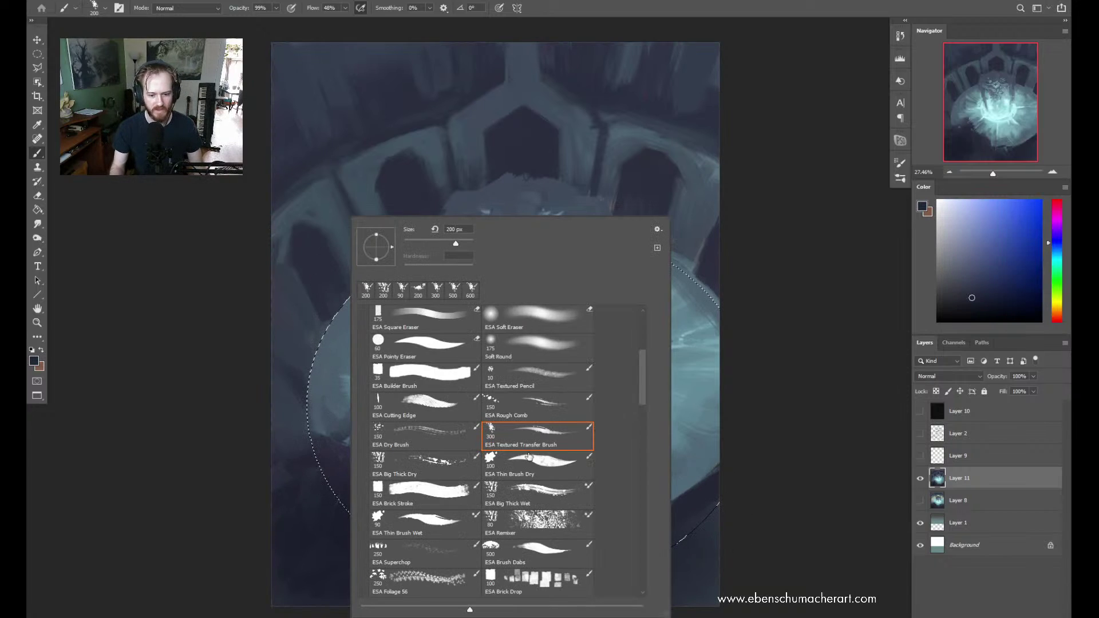
pyautogui.click(571, 356)
pyautogui.click(312, 397)
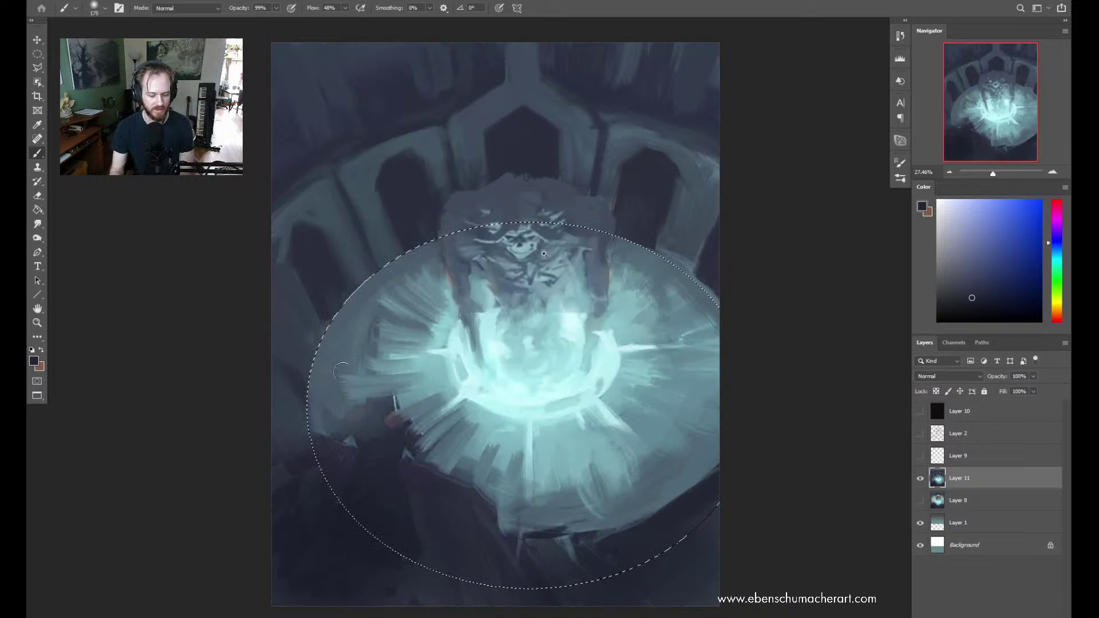
pyautogui.press(']')
pyautogui.press(']')
pyautogui.press(']')
pyautogui.press(']')
pyautogui.press(']')
pyautogui.press(']')
pyautogui.press(']')
pyautogui.press(']')
pyautogui.press(']')
pyautogui.press(']')
pyautogui.press(']')
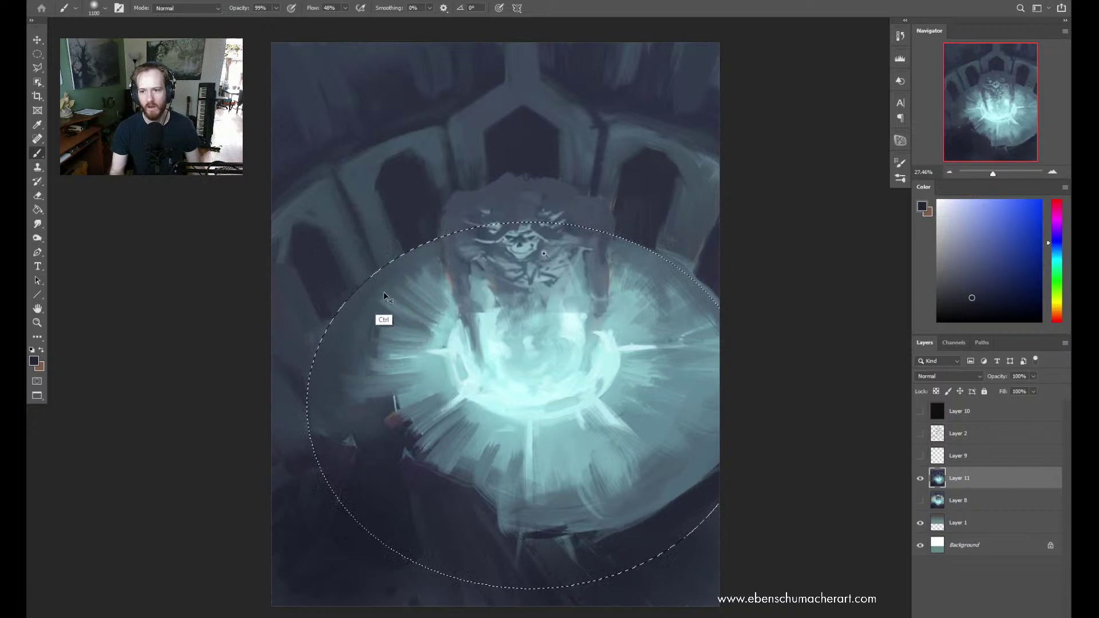
# Blend the glow's left edge into the floor's dark rim with teal and blue-grey sampled from the floor
pyautogui.press('alt')
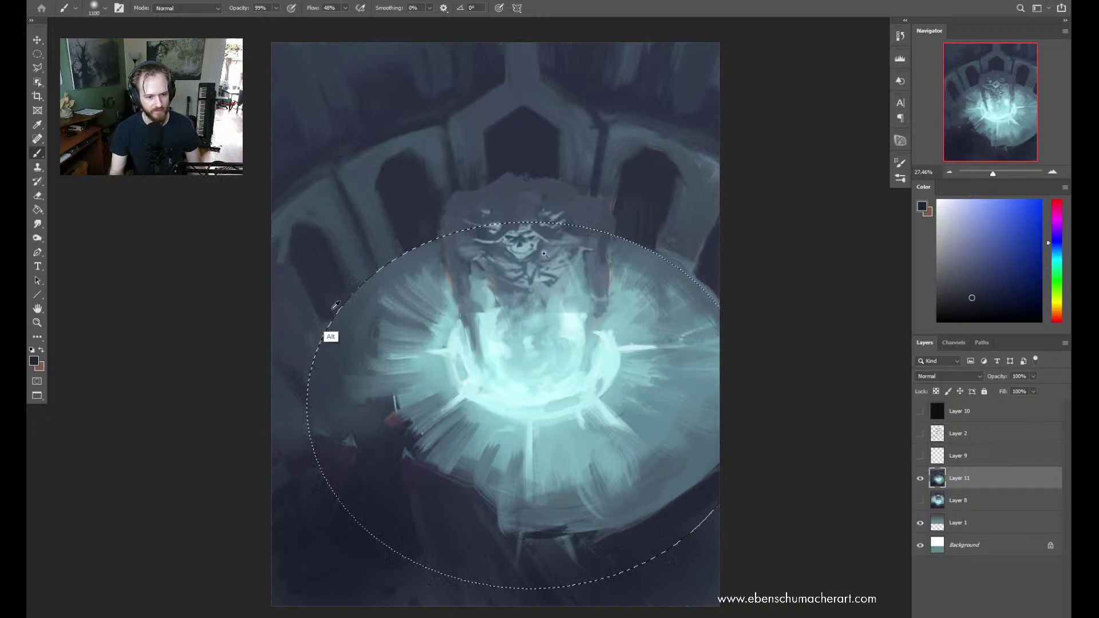
pyautogui.keyDown('alt'); pyautogui.click(346, 358); pyautogui.keyUp('alt')
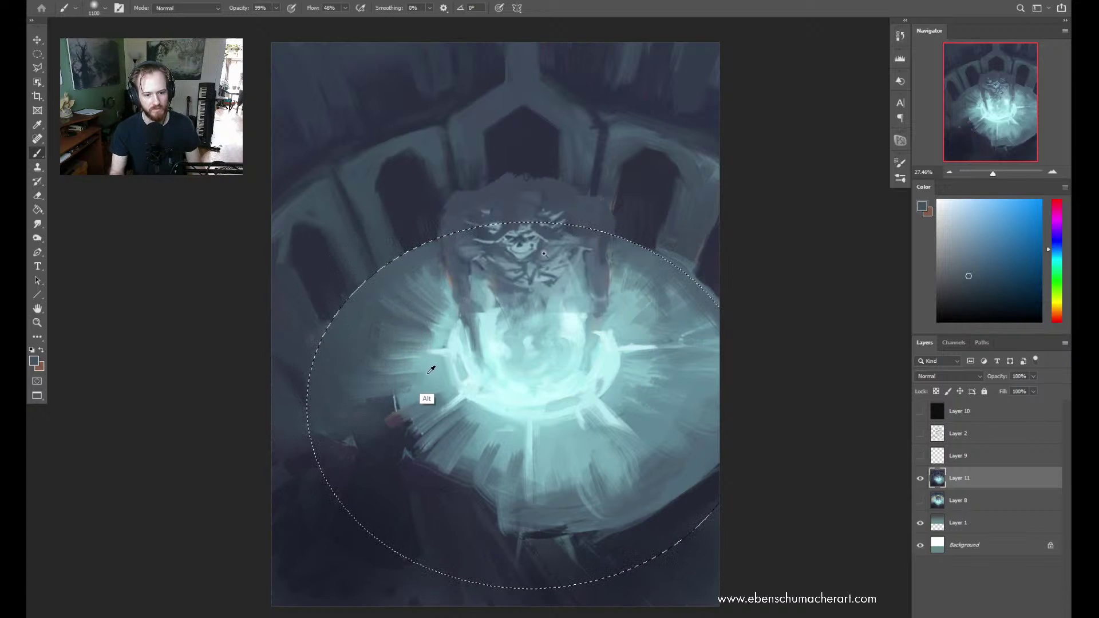
pyautogui.keyDown('alt'); pyautogui.click(413, 346); pyautogui.keyUp('alt')
pyautogui.keyDown('alt'); pyautogui.click(319, 393); pyautogui.keyUp('alt')
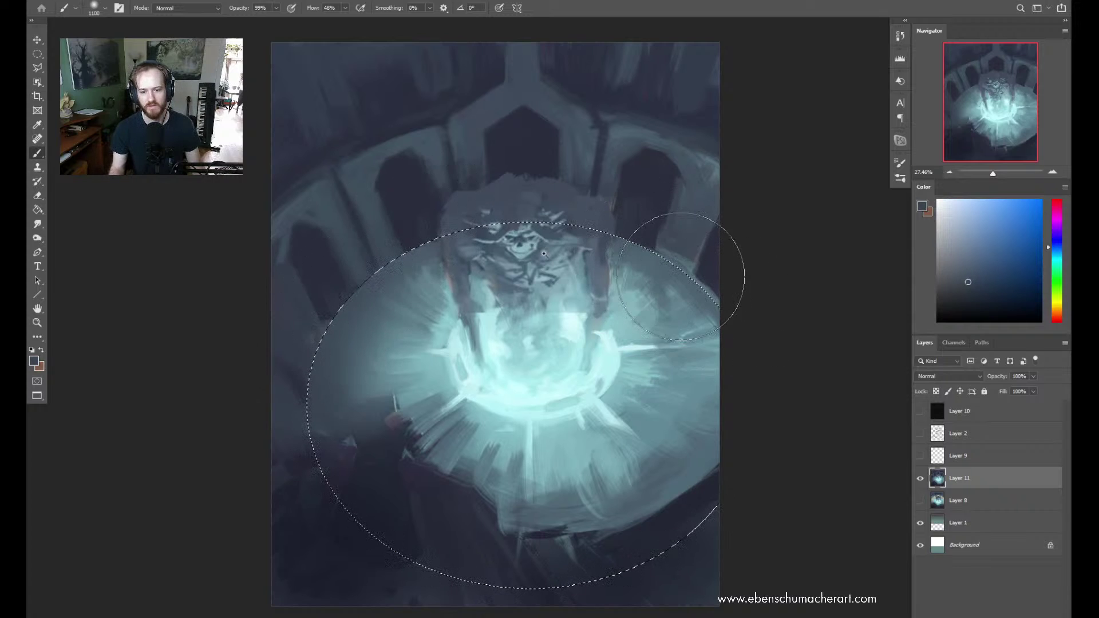
# Fade the right and front parts of the floor into shadow with broad soft strokes of blue-grey and sampled navy
pyautogui.moveTo(650, 368); pyautogui.dragTo(737, 380)
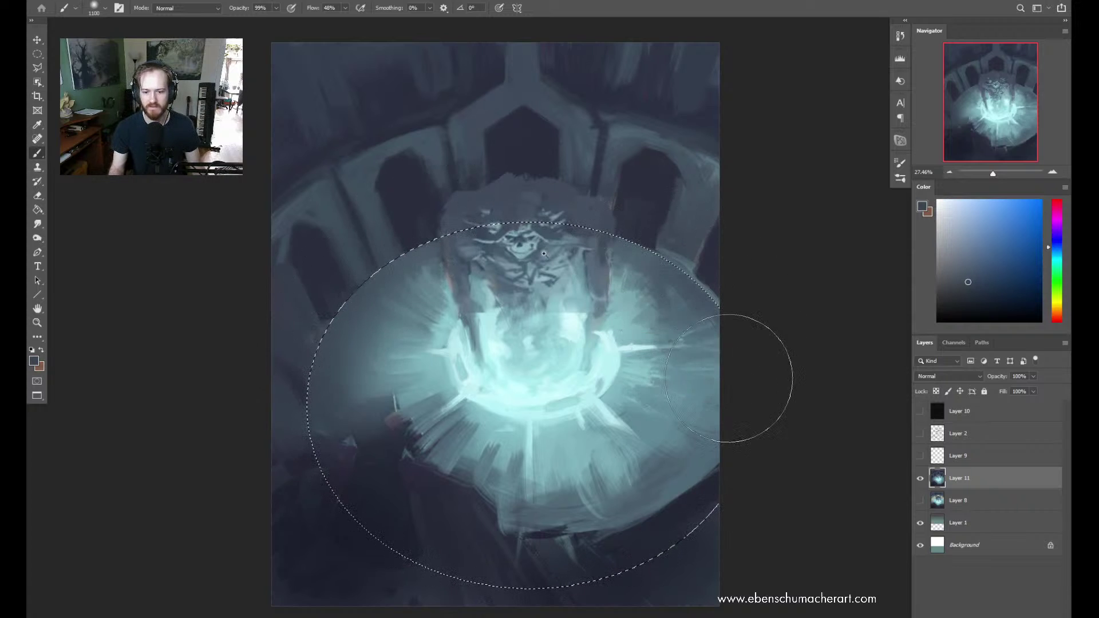
pyautogui.moveTo(739, 455)
pyautogui.mouseDown()
pyautogui.moveTo(712, 382)
pyautogui.moveTo(670, 461)
pyautogui.moveTo(698, 403)
pyautogui.moveTo(678, 456)
pyautogui.mouseUp()
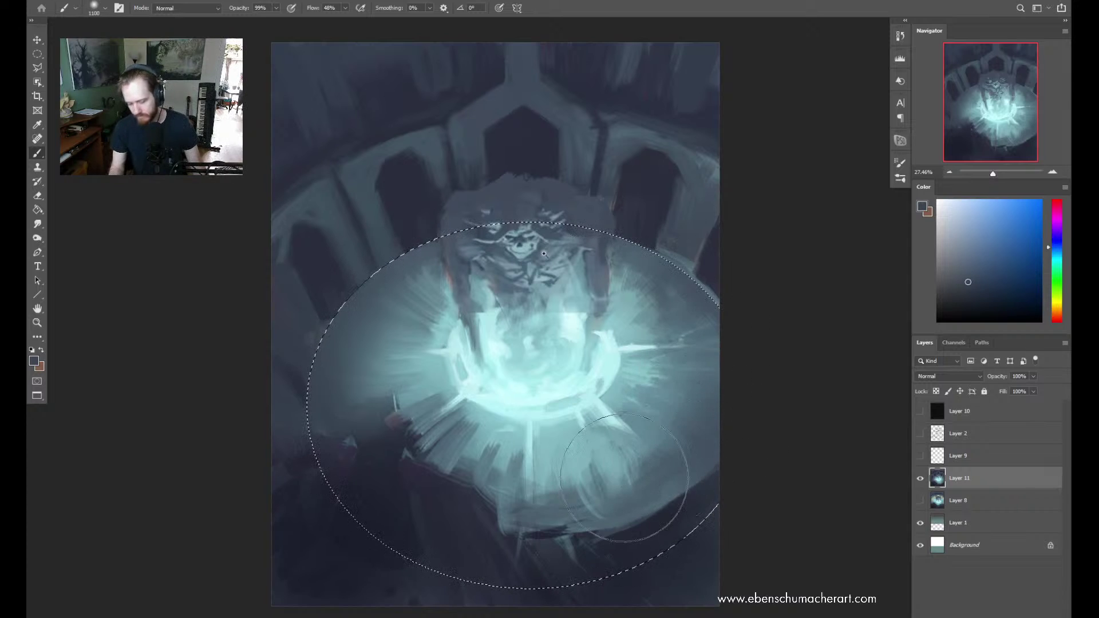
pyautogui.keyDown('alt'); pyautogui.click(649, 521); pyautogui.keyUp('alt')
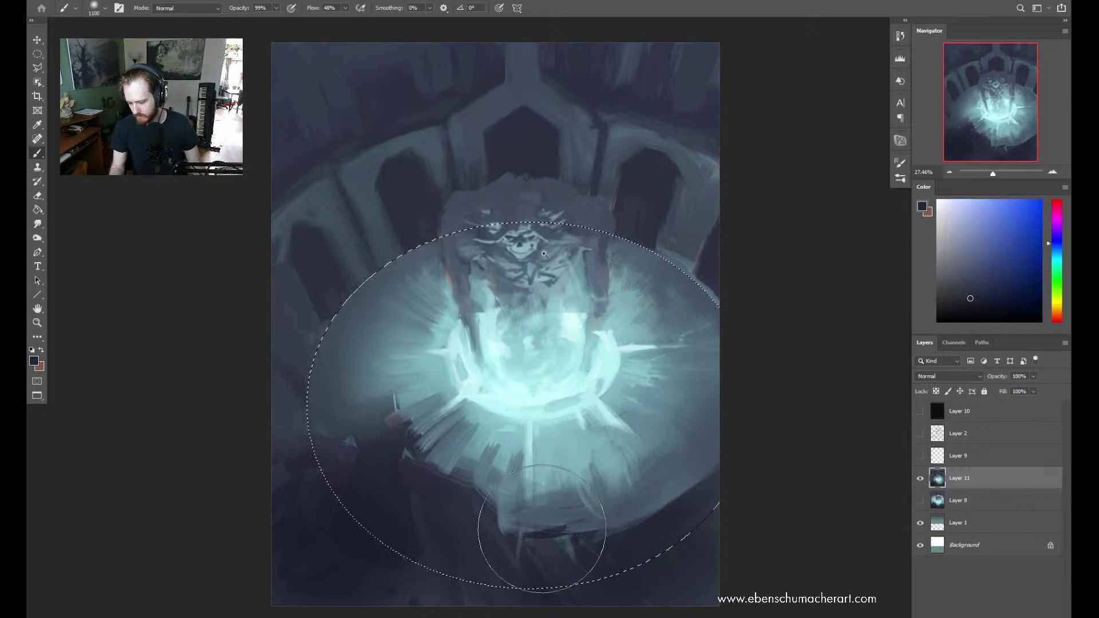
pyautogui.moveTo(688, 461)
pyautogui.mouseDown()
pyautogui.moveTo(706, 399)
pyautogui.moveTo(719, 394)
pyautogui.moveTo(720, 423)
pyautogui.moveTo(704, 329)
pyautogui.moveTo(663, 450)
pyautogui.moveTo(521, 511)
pyautogui.moveTo(532, 491)
pyautogui.moveTo(463, 486)
pyautogui.moveTo(482, 470)
pyautogui.mouseUp()
pyautogui.hotkey('ctrl', 'z')
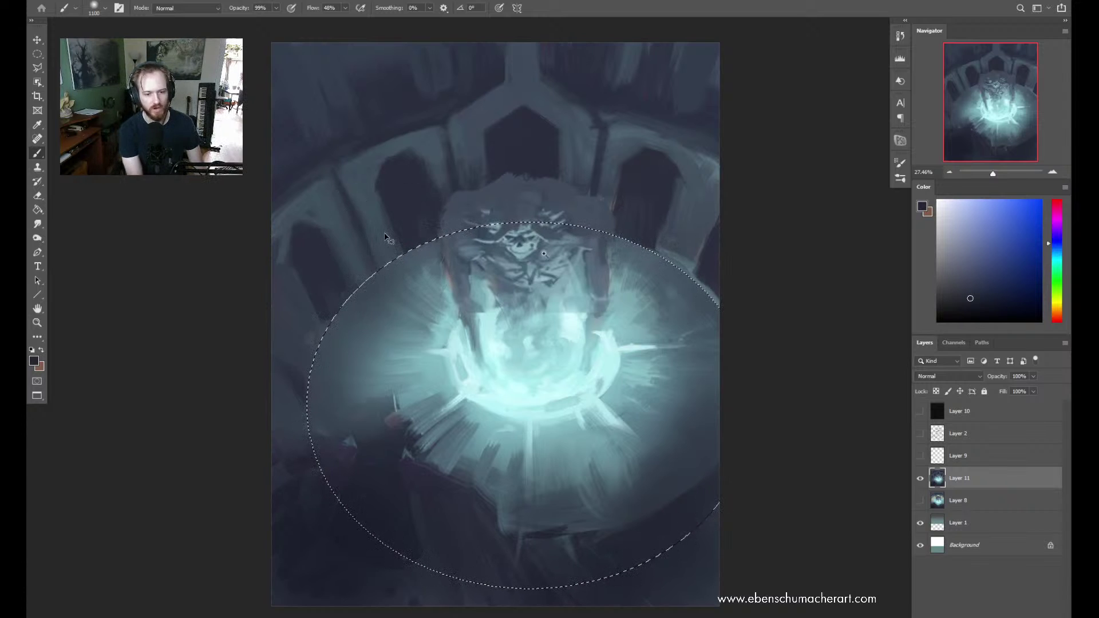
# Invert the selection and soften the wall bases along the floor's back rim with sampled blue-grey and navy, using the 300 px Soft Round brush
pyautogui.hotkey('ctrl', 'shift', 'i')
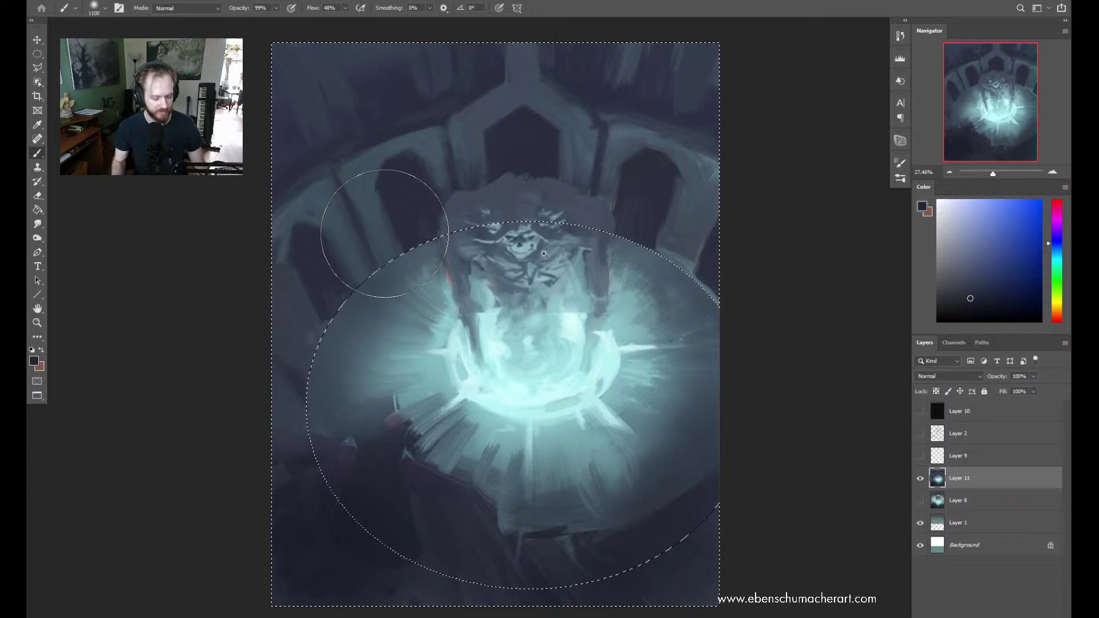
pyautogui.keyDown('alt'); pyautogui.click(687, 274); pyautogui.keyUp('alt')
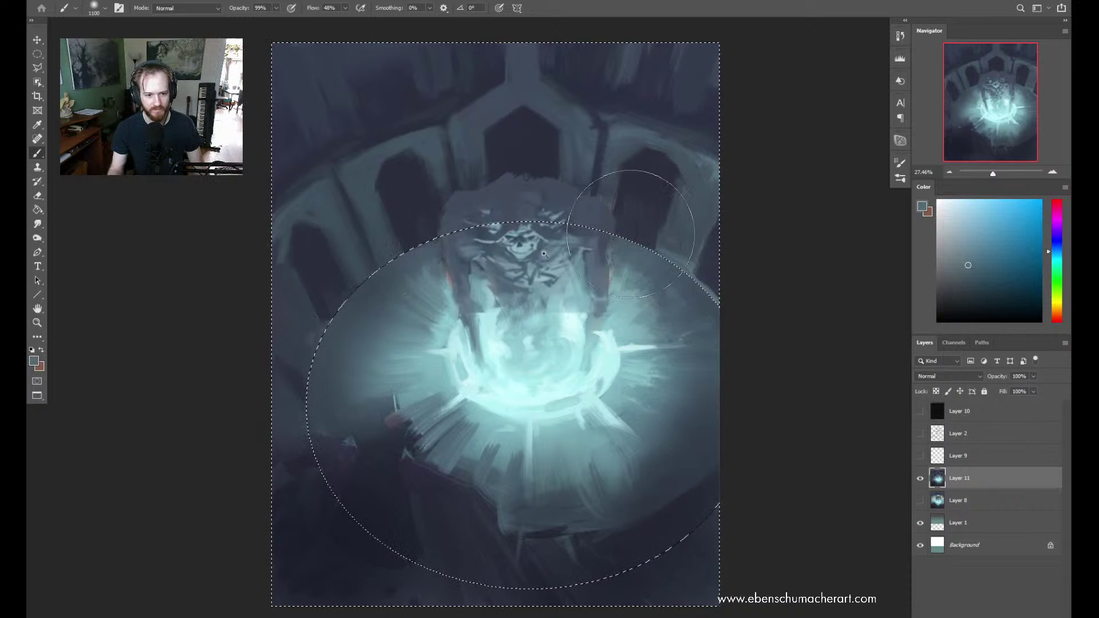
pyautogui.press('[')
pyautogui.press('[')
pyautogui.press('[')
pyautogui.press('[')
pyautogui.press('[')
pyautogui.press('[')
pyautogui.press('[')
pyautogui.press('[')
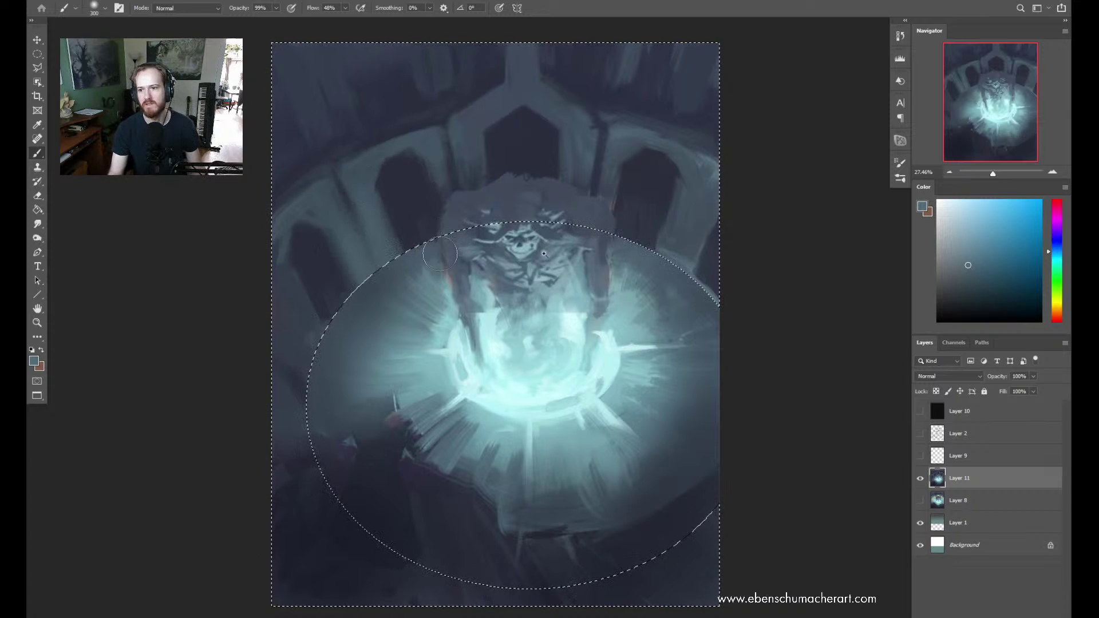
pyautogui.press('ctrl')
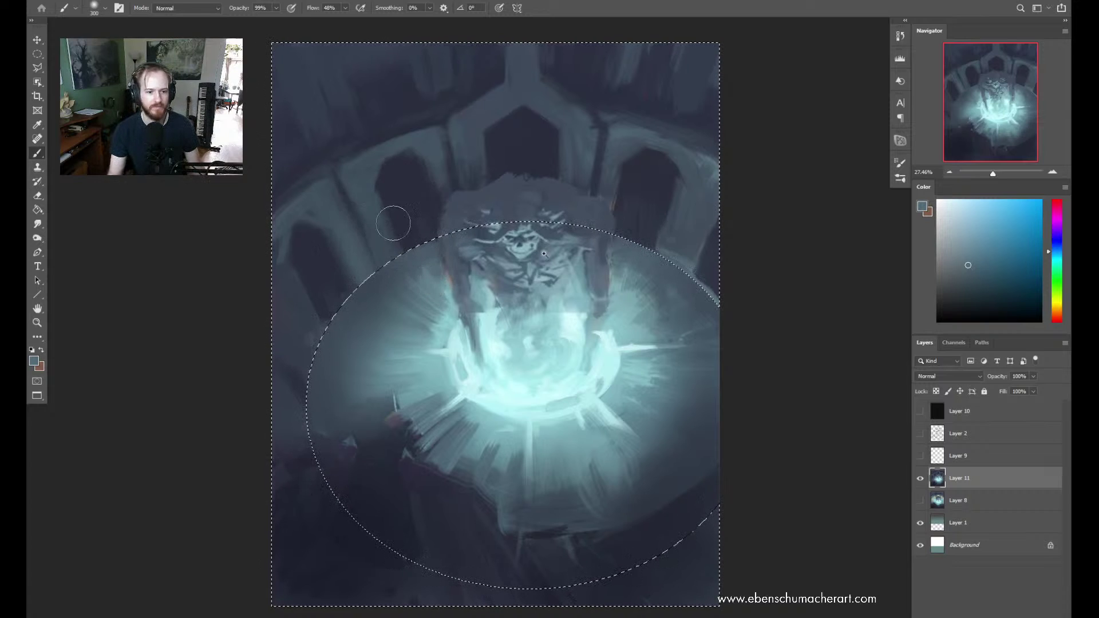
pyautogui.keyDown('alt'); pyautogui.click(365, 293); pyautogui.keyUp('alt')
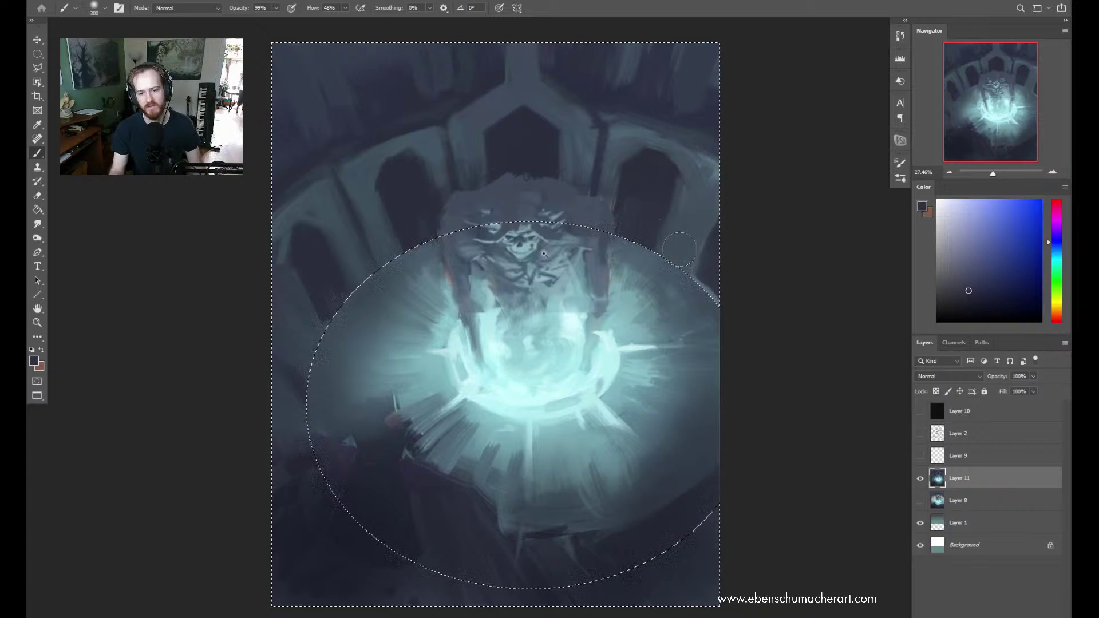
pyautogui.keyDown('alt'); pyautogui.click(695, 230); pyautogui.keyUp('alt')
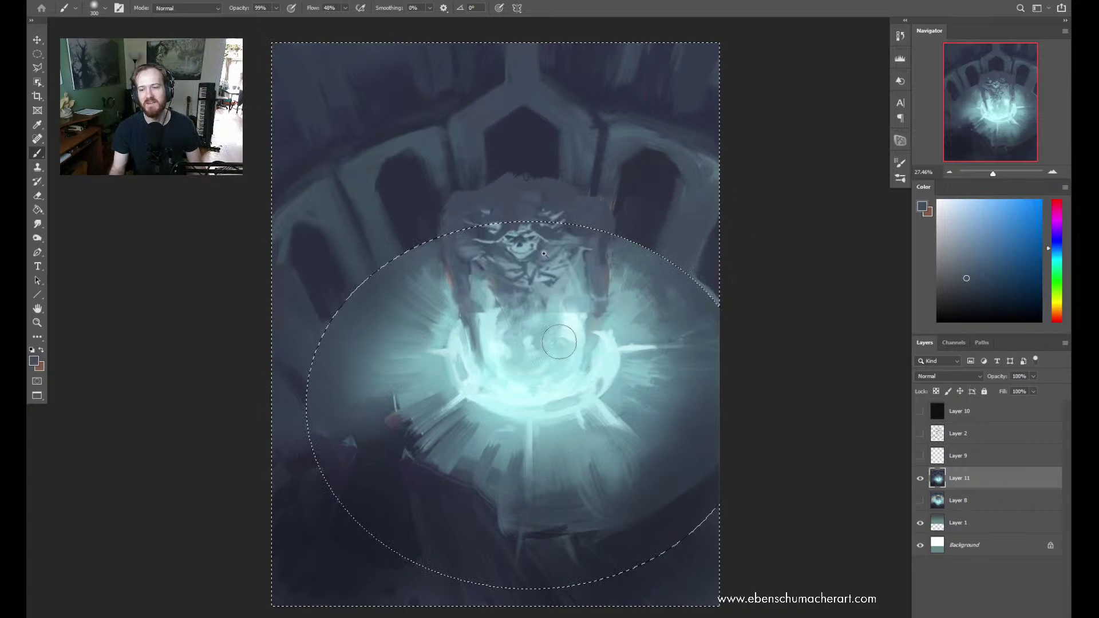
# Soften the left pillars and the right archway with blue-grey and navy sampled from the walls
pyautogui.keyDown('alt'); pyautogui.click(360, 206); pyautogui.keyUp('alt')
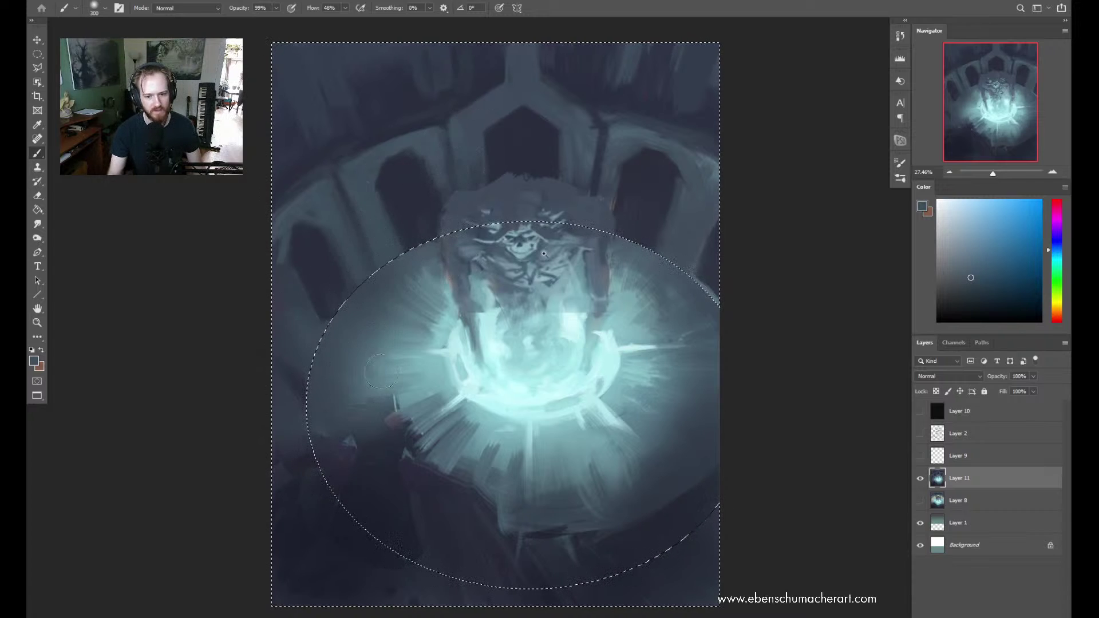
pyautogui.keyDown('alt'); pyautogui.click(643, 189); pyautogui.keyUp('alt')
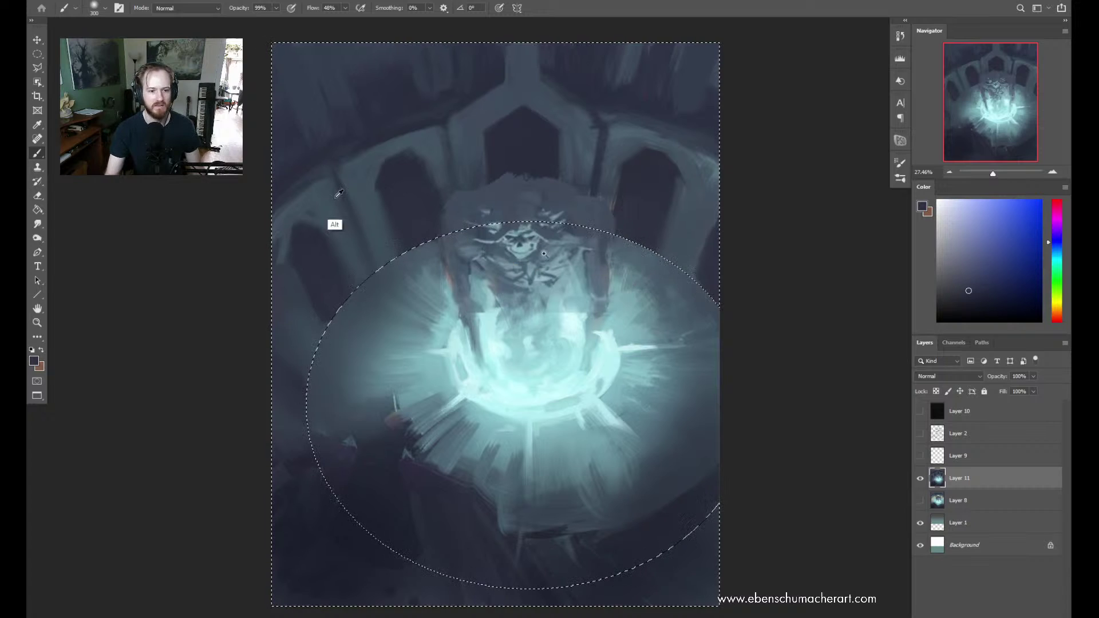
pyautogui.keyDown('alt'); pyautogui.click(371, 181); pyautogui.keyUp('alt')
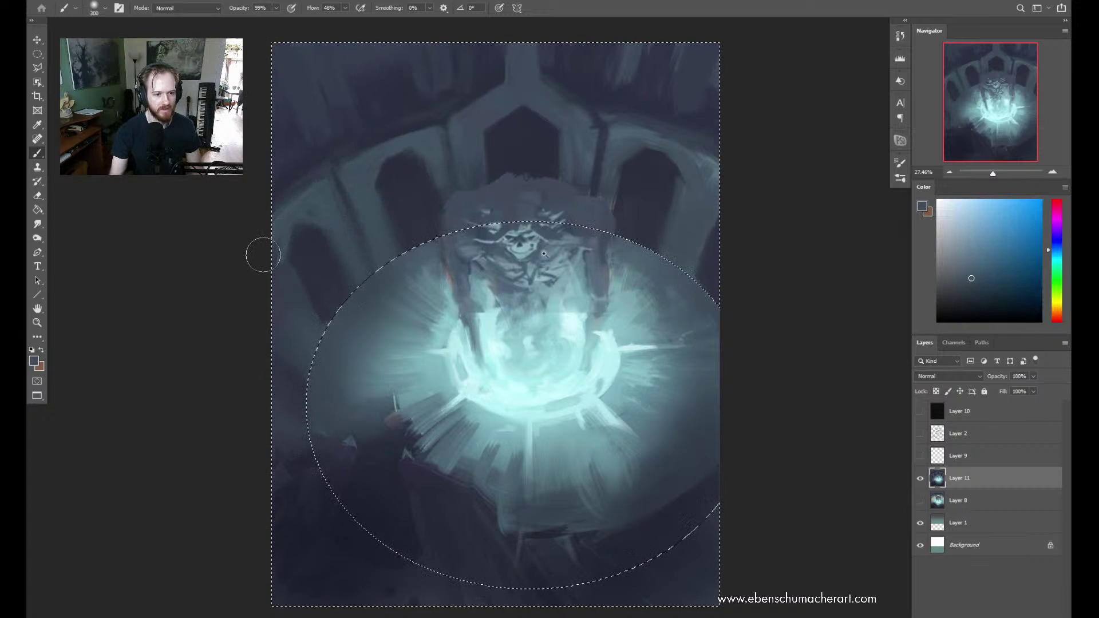
# Switch to the ESA Textured Transfer Brush and refine the pillar between the central and right arches with sampled blue-grey
pyautogui.rightClick(359, 287)
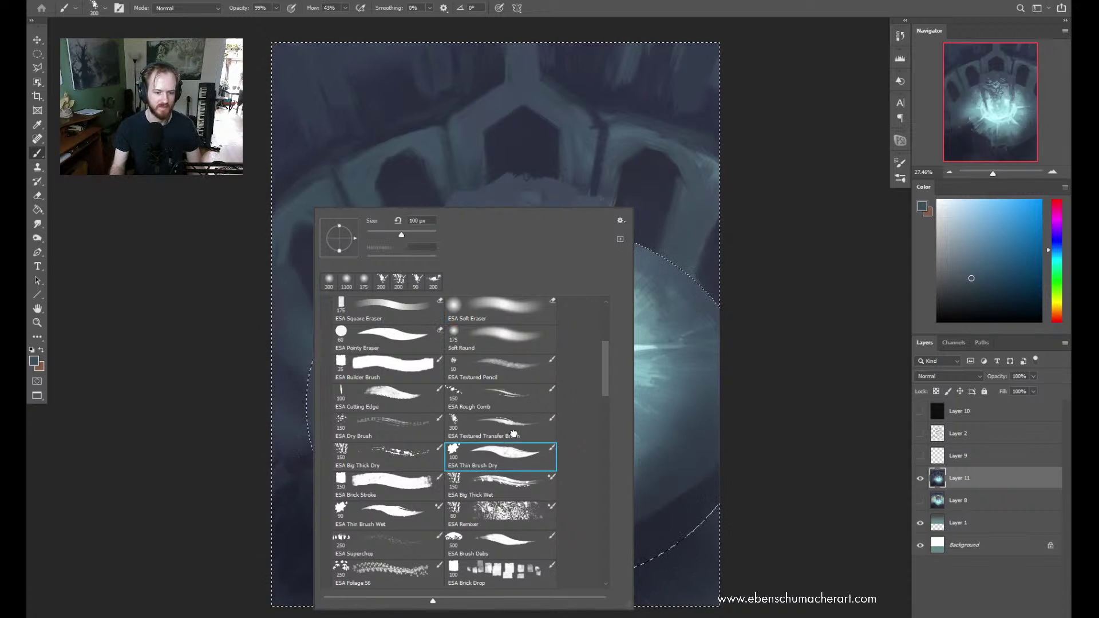
pyautogui.click(487, 426)
pyautogui.click(286, 215)
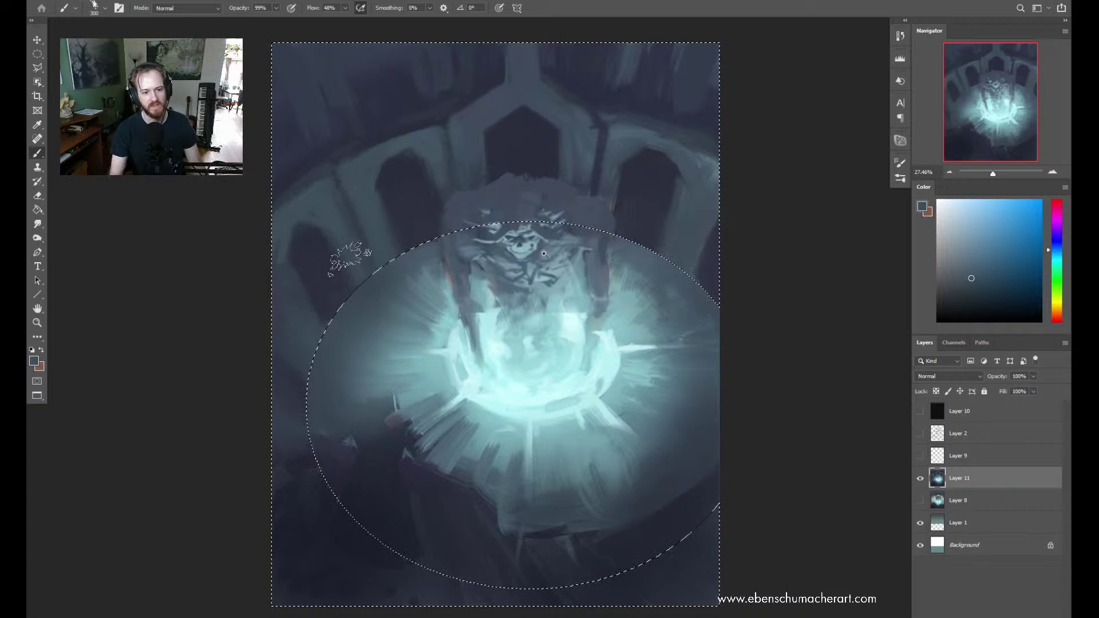
pyautogui.keyDown('alt'); pyautogui.click(624, 129); pyautogui.keyUp('alt')
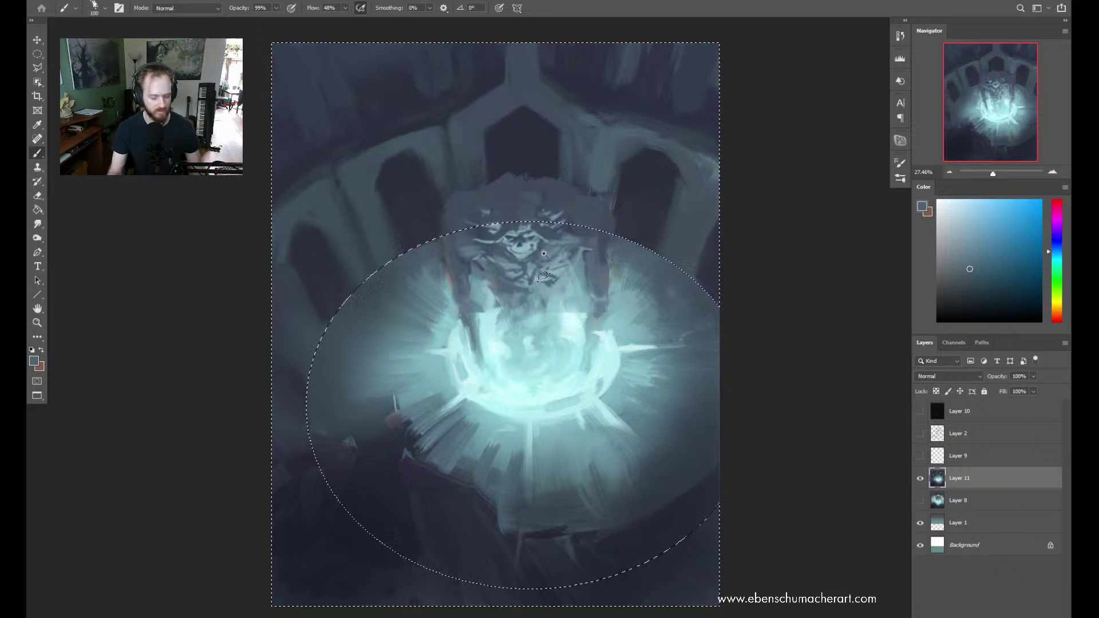
# Sharpen the wall edges along the floor's rim and around the arches with sampled navy and blue-grey at brush size 100, and clear the selection
pyautogui.keyDown('alt'); pyautogui.click(319, 334); pyautogui.keyUp('alt')
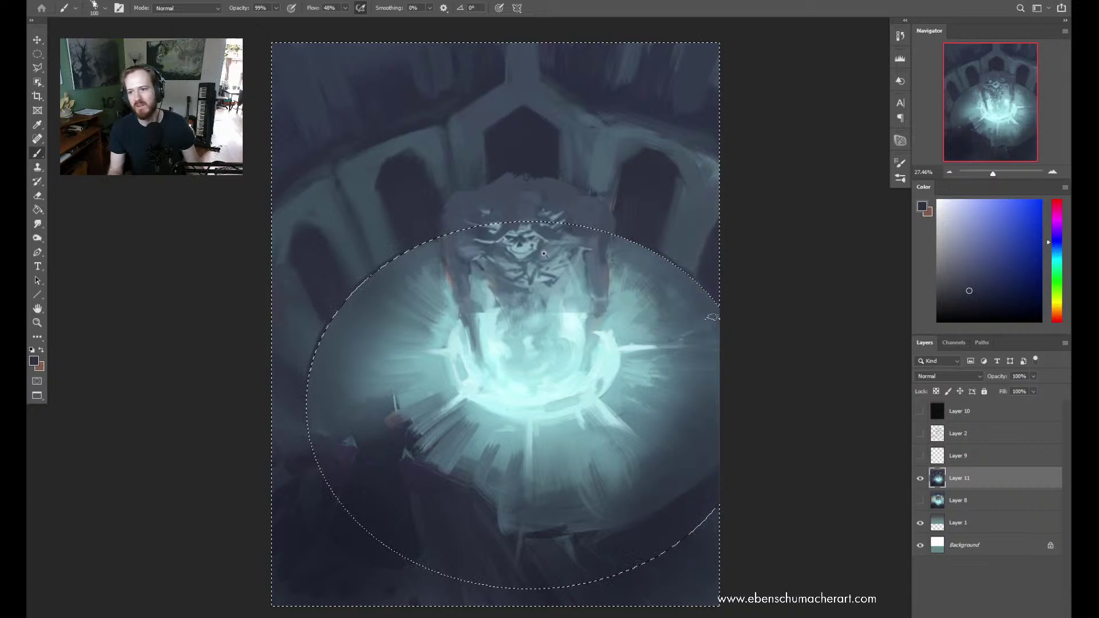
pyautogui.keyDown('alt'); pyautogui.click(372, 260); pyautogui.keyUp('alt')
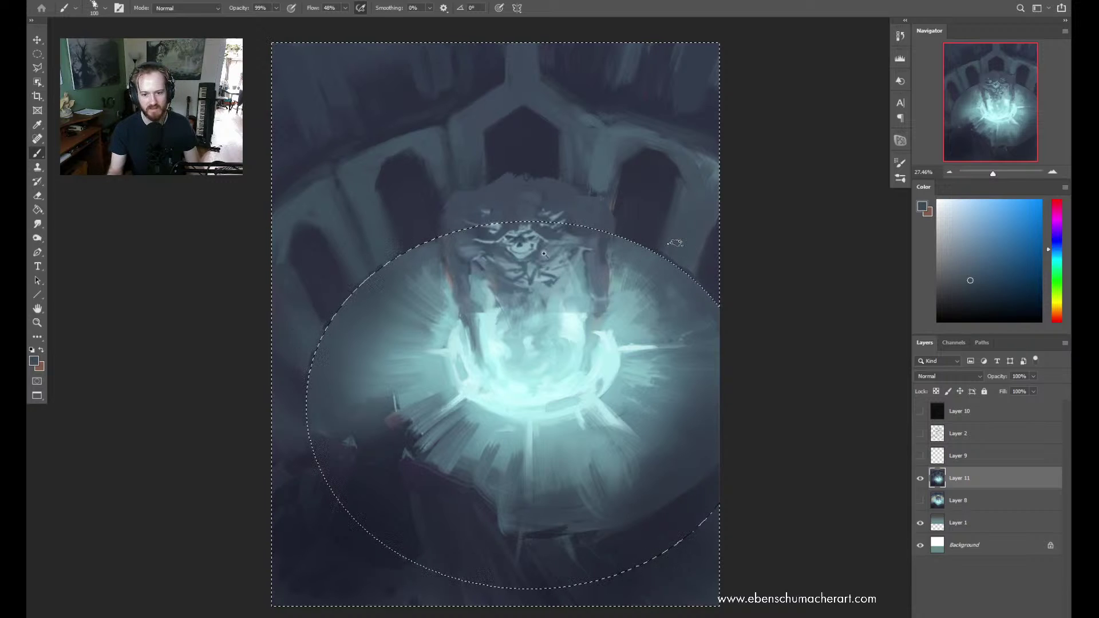
pyautogui.keyDown('alt'); pyautogui.click(637, 183); pyautogui.keyUp('alt')
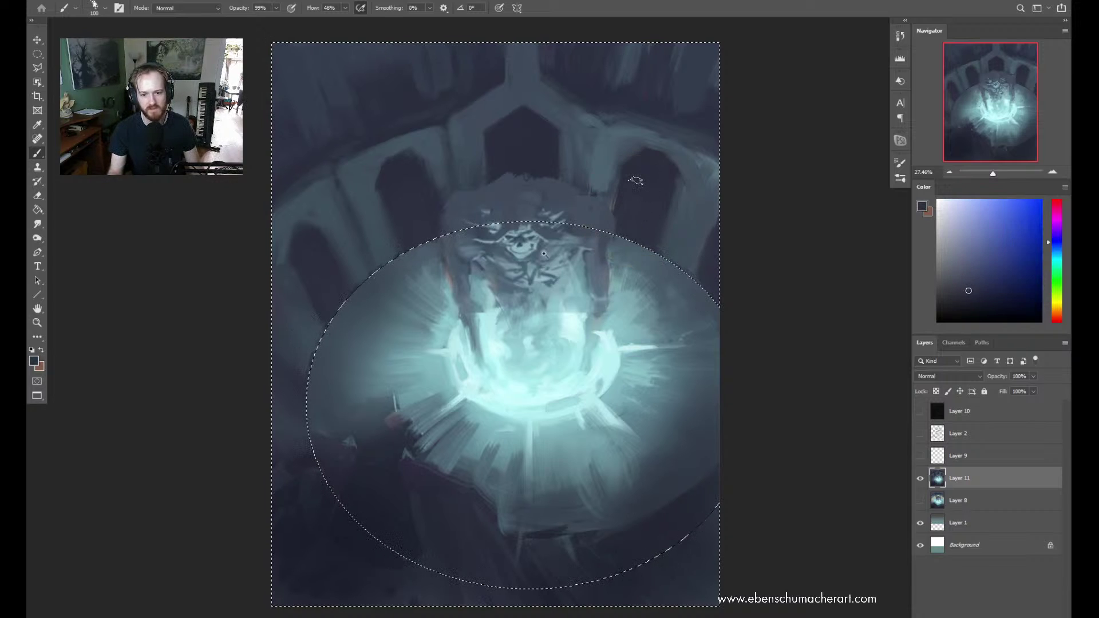
pyautogui.keyDown('alt'); pyautogui.click(608, 188); pyautogui.keyUp('alt')
pyautogui.keyDown('alt'); pyautogui.click(605, 190); pyautogui.keyUp('alt')
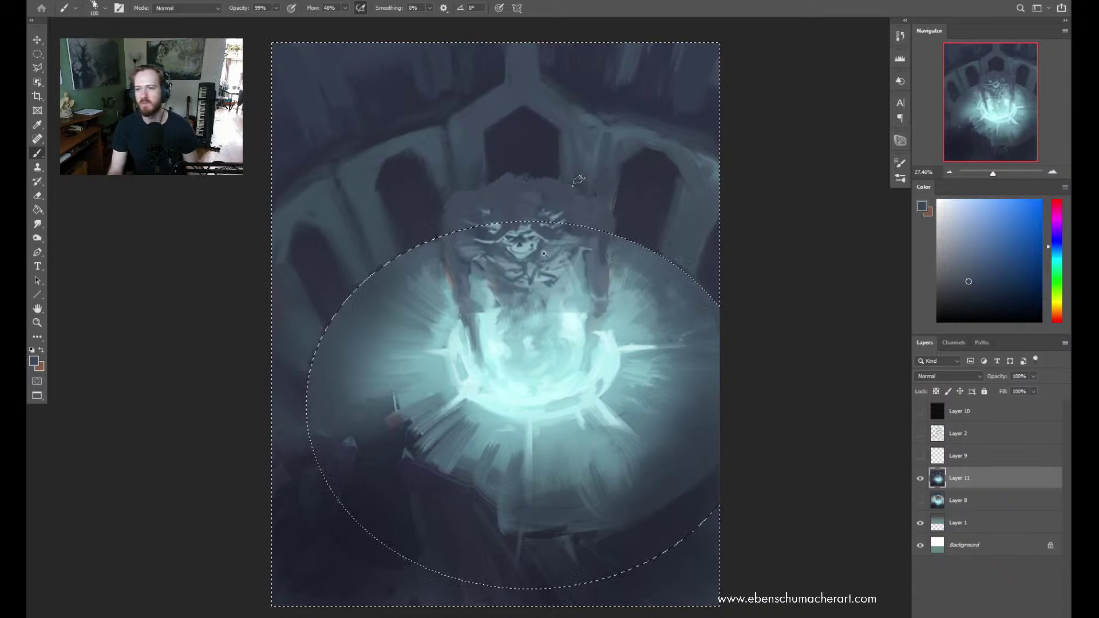
pyautogui.keyDown('alt'); pyautogui.click(401, 144); pyautogui.keyUp('alt')
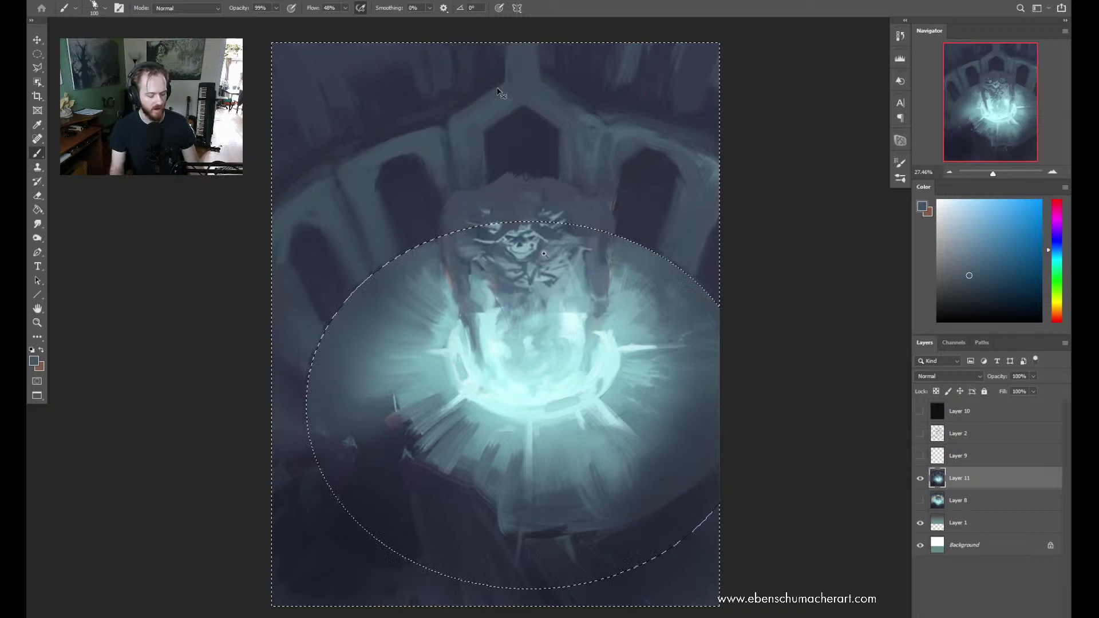
pyautogui.hotkey('ctrl', 'd')
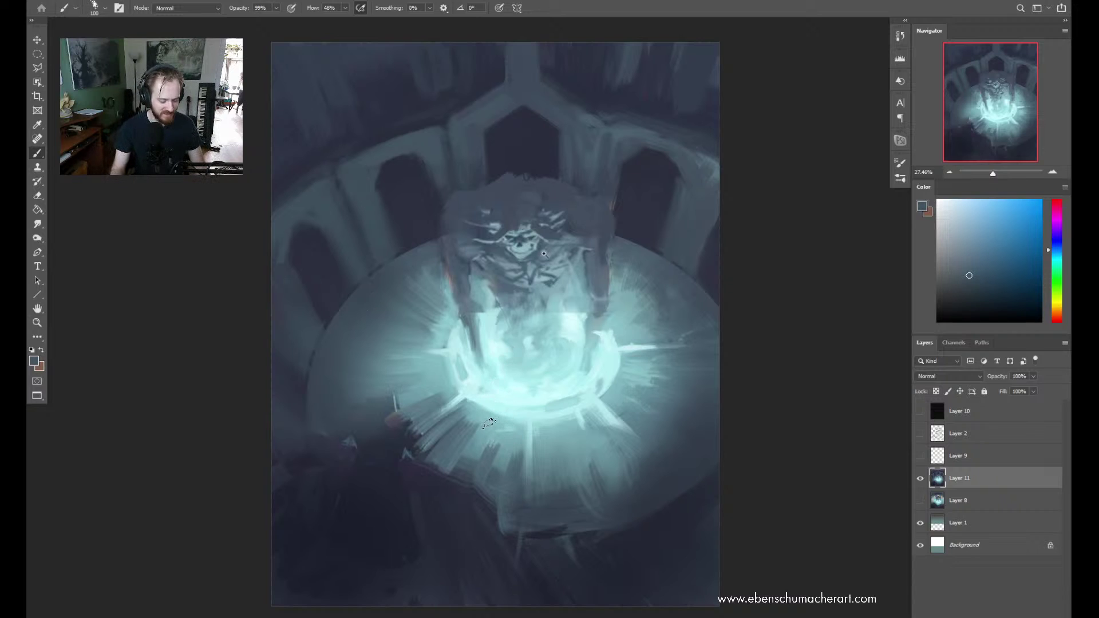
pyautogui.press('l')
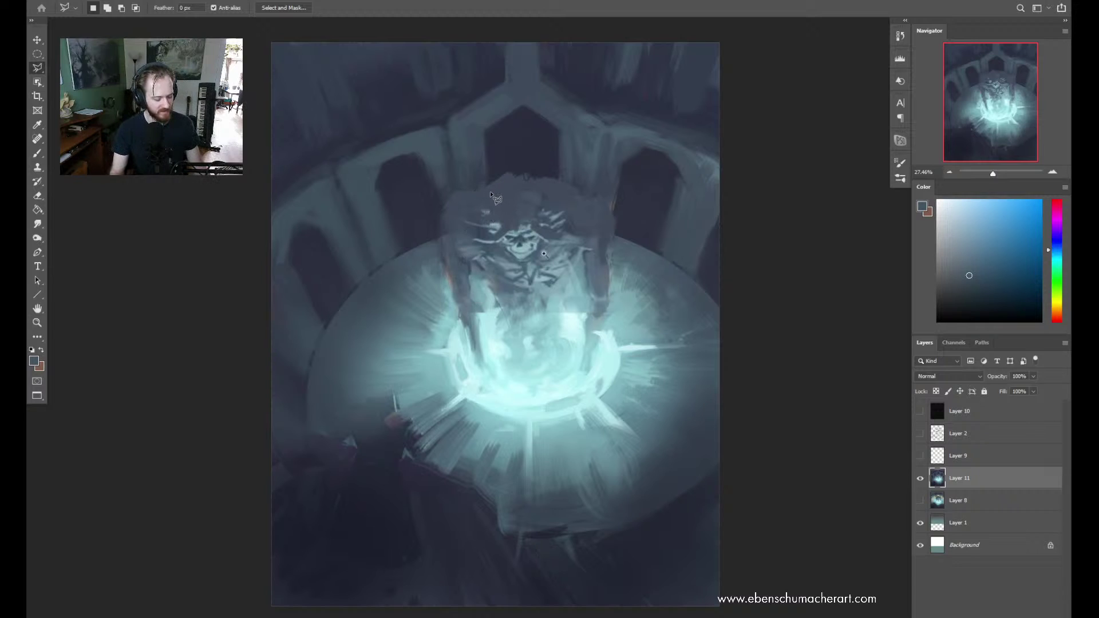
pyautogui.click(511, 167)
pyautogui.click(481, 175)
pyautogui.click(429, 215)
pyautogui.click(433, 318)
pyautogui.click(438, 393)
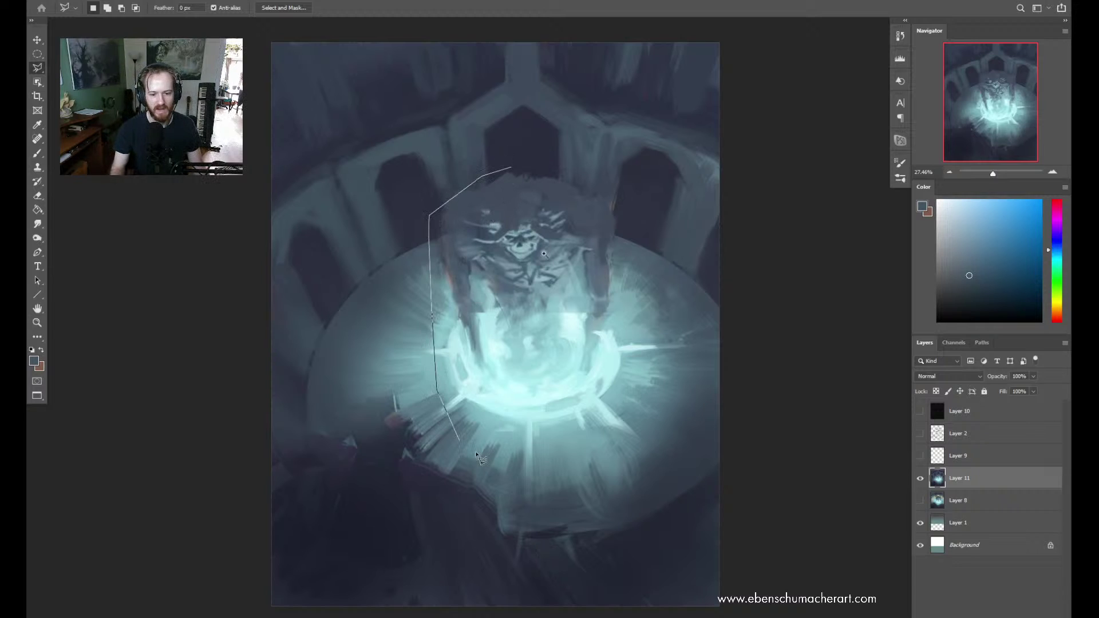
pyautogui.click(615, 430)
pyautogui.click(647, 407)
pyautogui.click(655, 369)
pyautogui.click(607, 236)
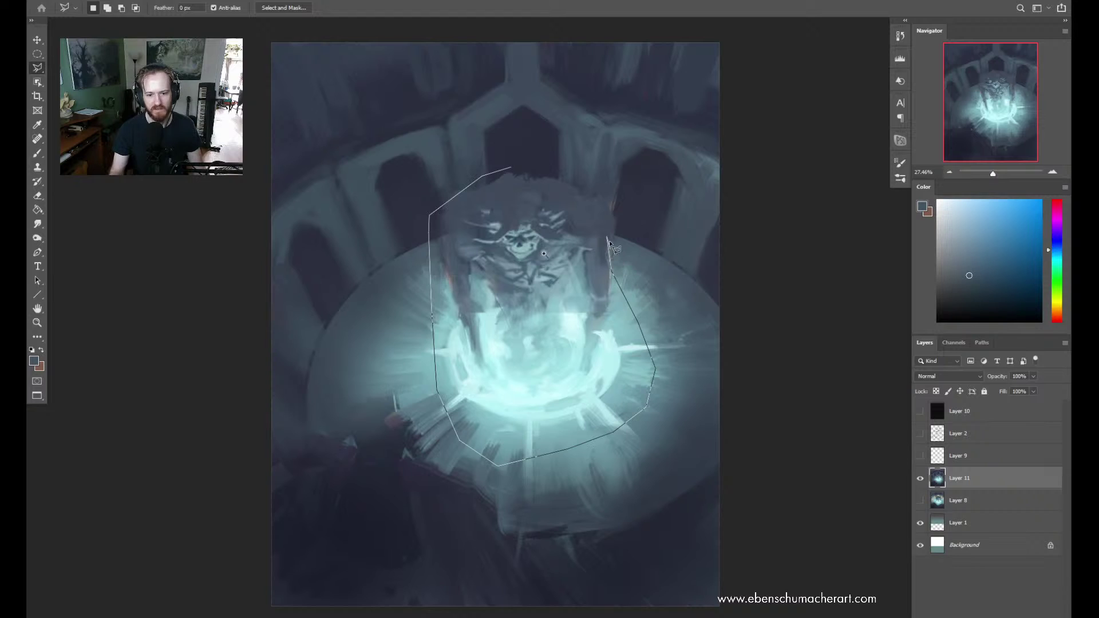
pyautogui.press('Escape')
# Outline the creature and the glowing pool with the Polygonal Lasso and copy the selection to a new layer
pyautogui.click(510, 161)
pyautogui.click(450, 188)
pyautogui.click(433, 220)
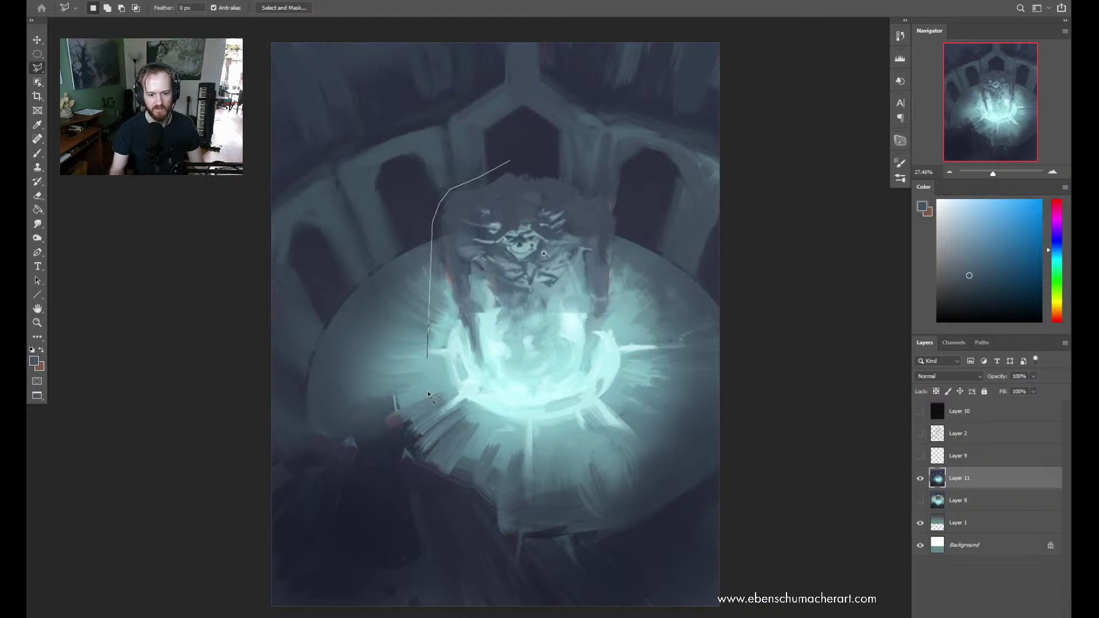
pyautogui.click(428, 396)
pyautogui.click(461, 437)
pyautogui.click(504, 457)
pyautogui.click(550, 458)
pyautogui.click(607, 435)
pyautogui.click(644, 411)
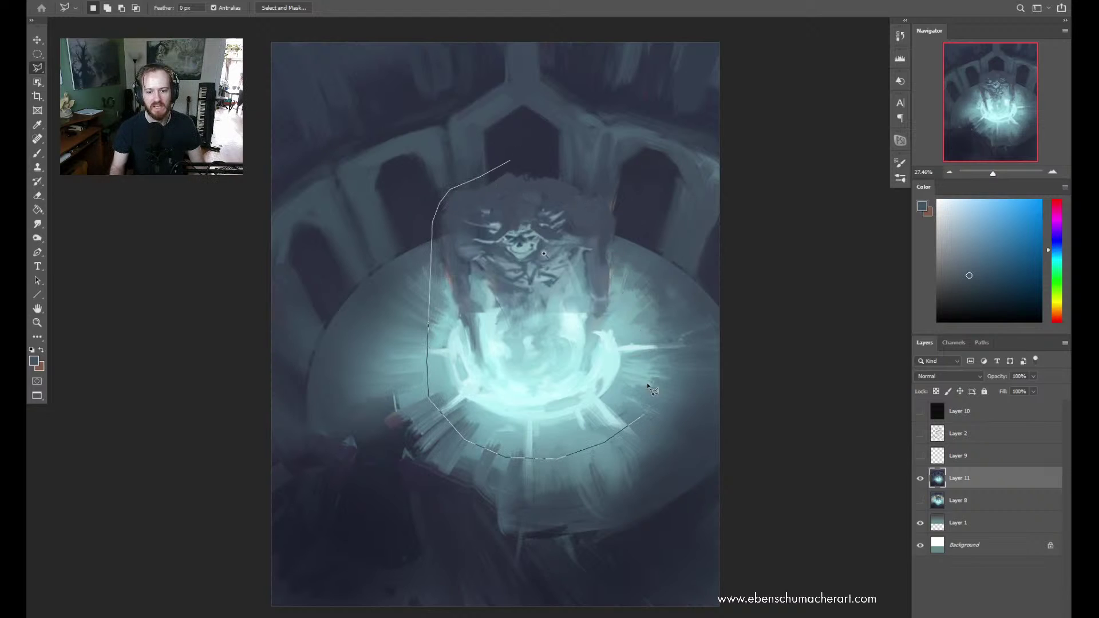
pyautogui.click(624, 219)
pyautogui.click(606, 191)
pyautogui.click(560, 172)
pyautogui.click(508, 162)
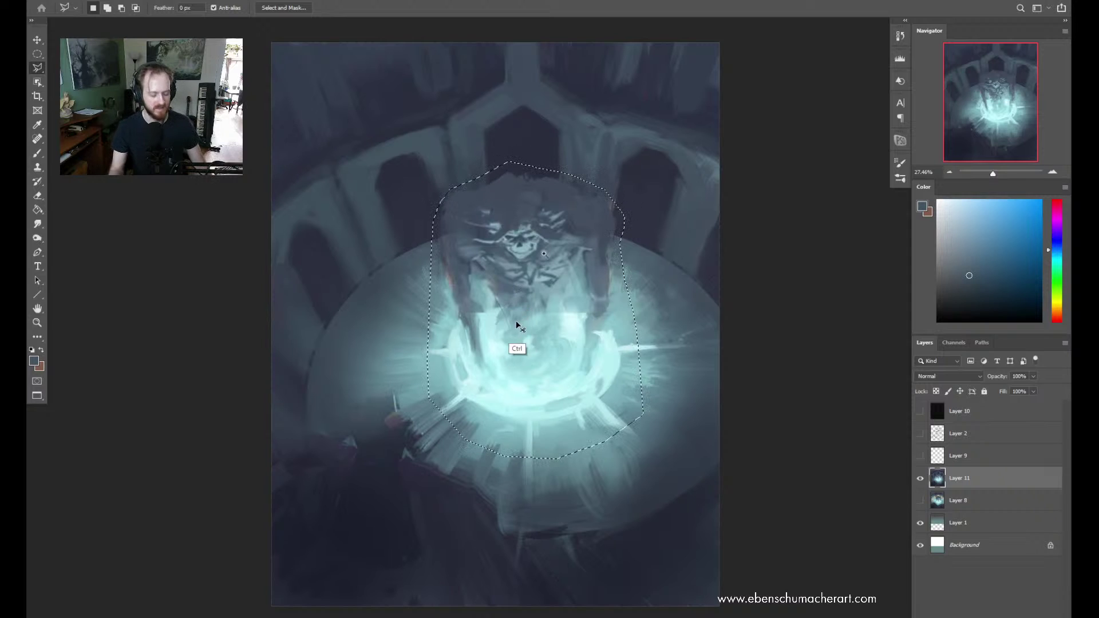
pyautogui.hotkey('ctrl', 'j')
# Move the copied creature and pool about 58 px to the left with Free Transform
pyautogui.hotkey('ctrl', 't')
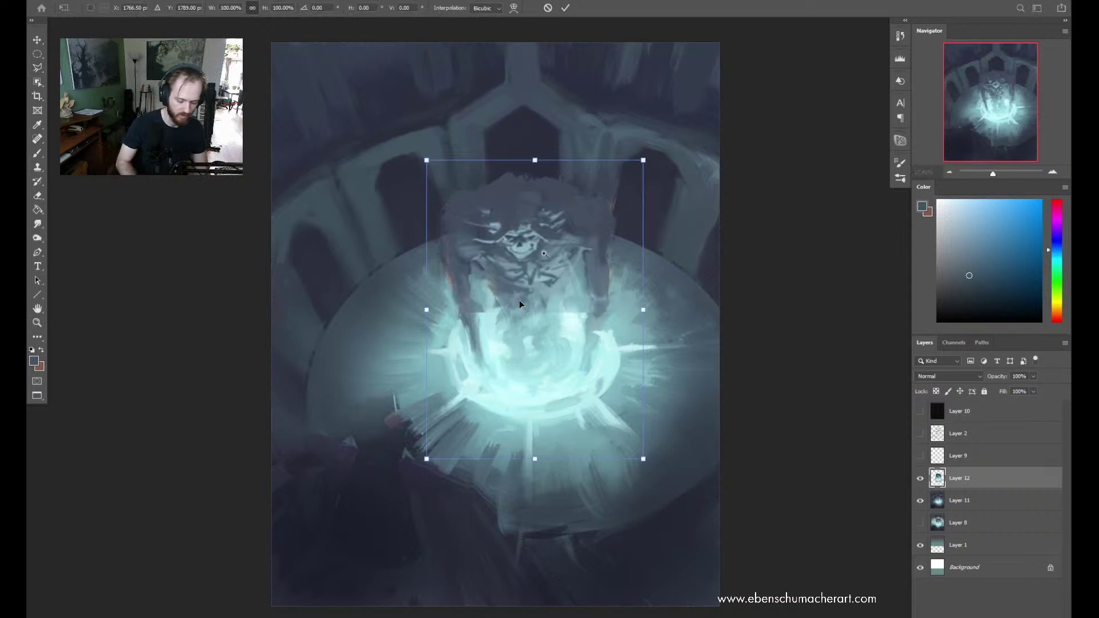
pyautogui.hotkey('shift', 'Left')
pyautogui.hotkey('shift', 'Left')
pyautogui.hotkey('shift', 'Left')
pyautogui.hotkey('shift', 'Left')
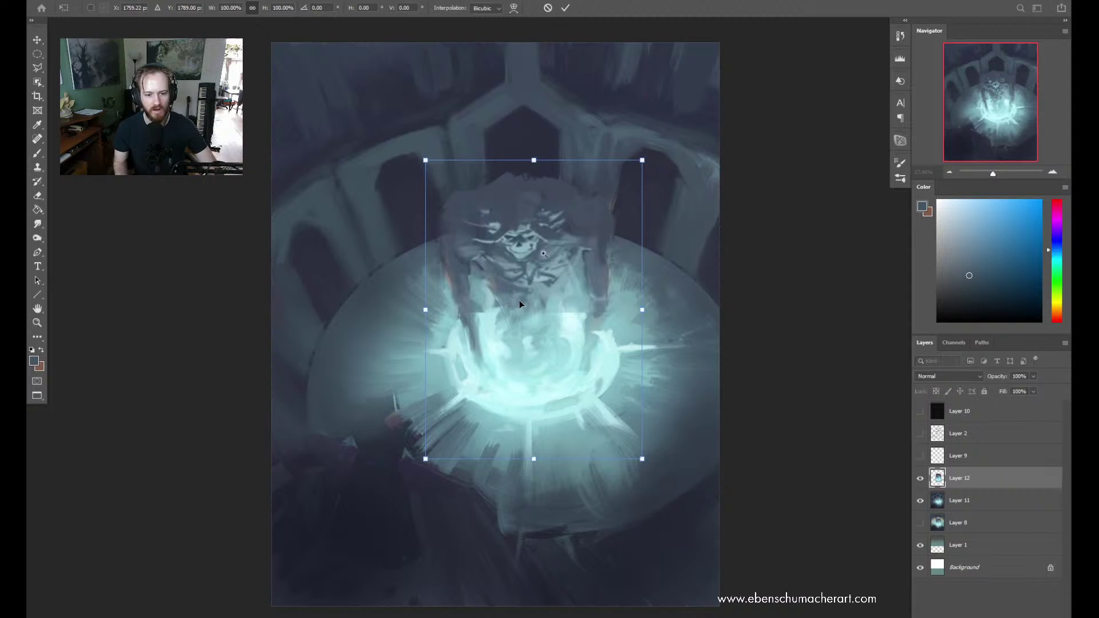
pyautogui.hotkey('shift', 'Left')
pyautogui.hotkey('shift', 'Left')
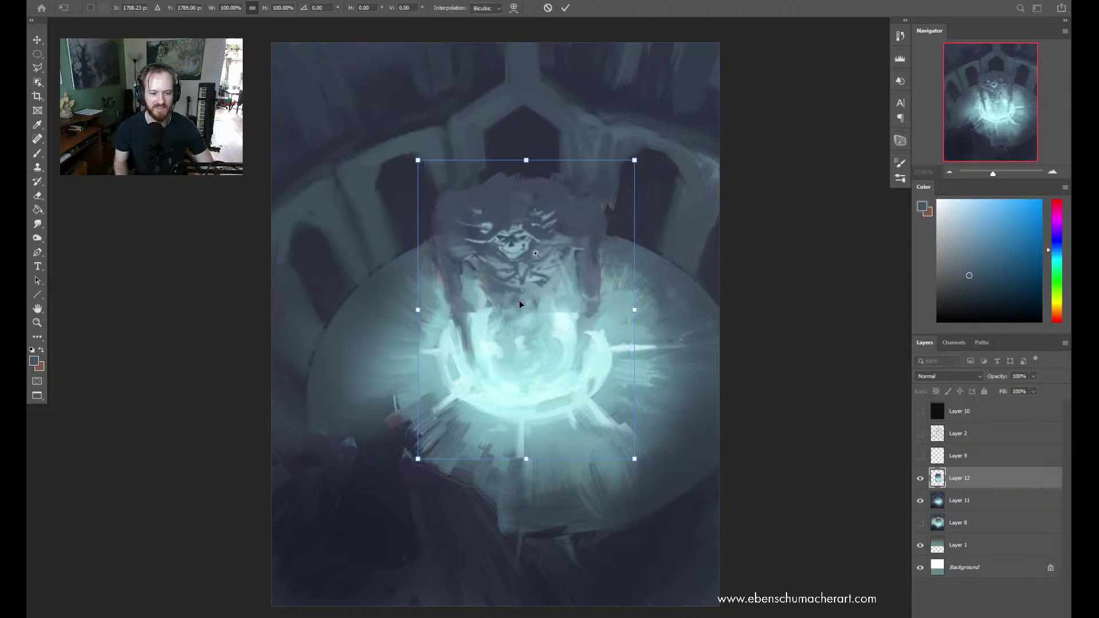
pyautogui.press('Return')
pyautogui.press('l')
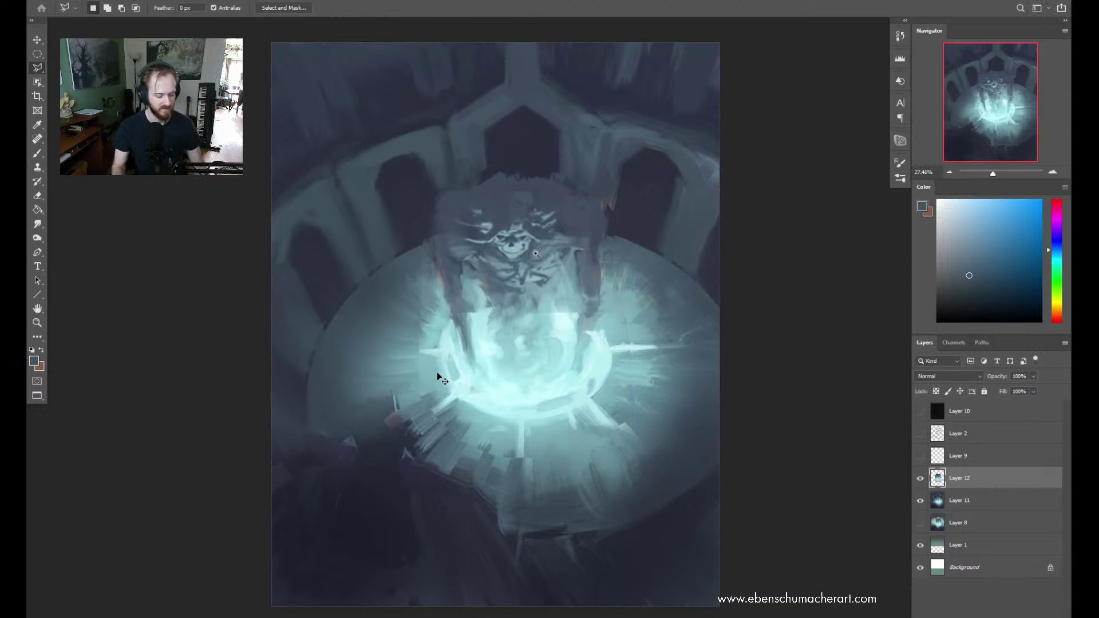
# Lower the copied creature and pool about 36 px and merge the copy with Layer 11
pyautogui.hotkey('ctrl', 't')
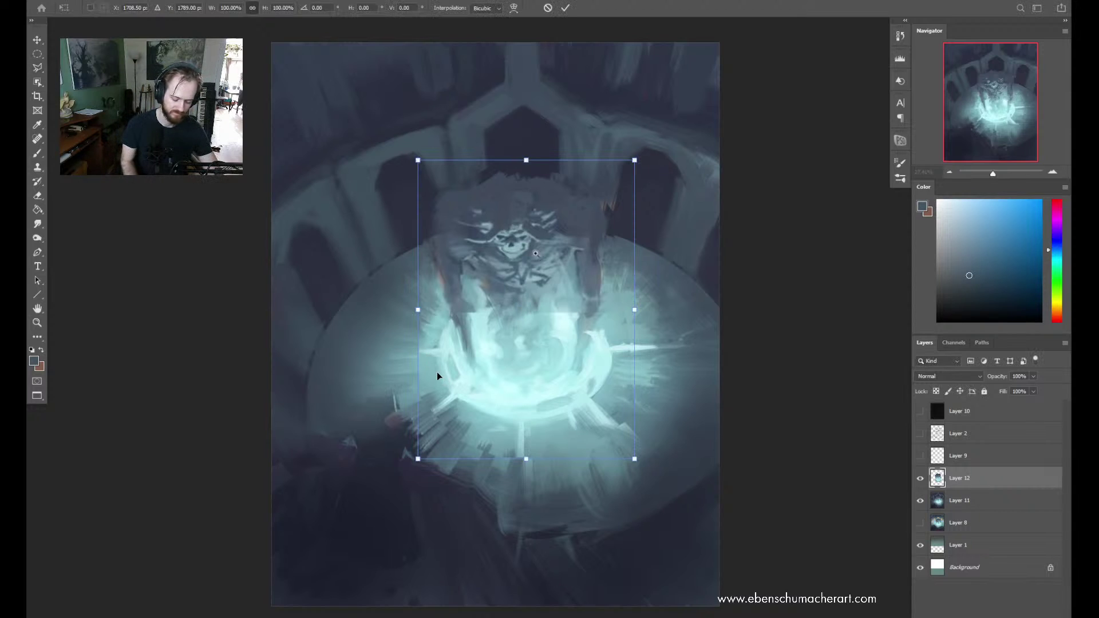
pyautogui.press('Down')
pyautogui.press('Down')
pyautogui.press('Down')
pyautogui.press('Down')
pyautogui.press('Down')
pyautogui.press('Down')
pyautogui.press('Down')
pyautogui.press('Down')
pyautogui.press('Down')
pyautogui.press('Down')
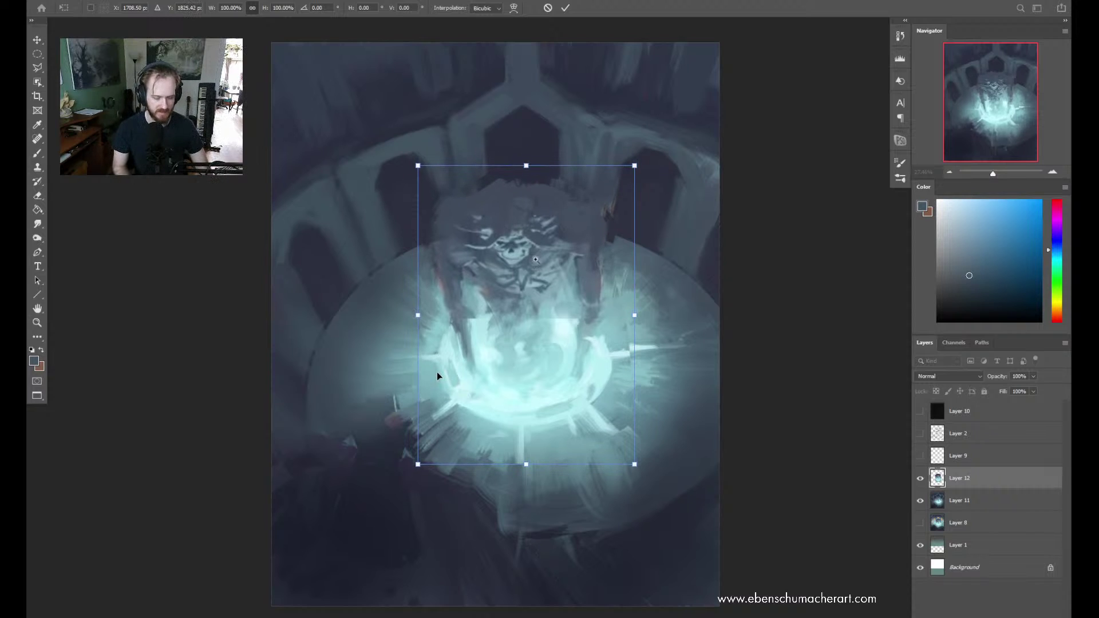
pyautogui.press('Return')
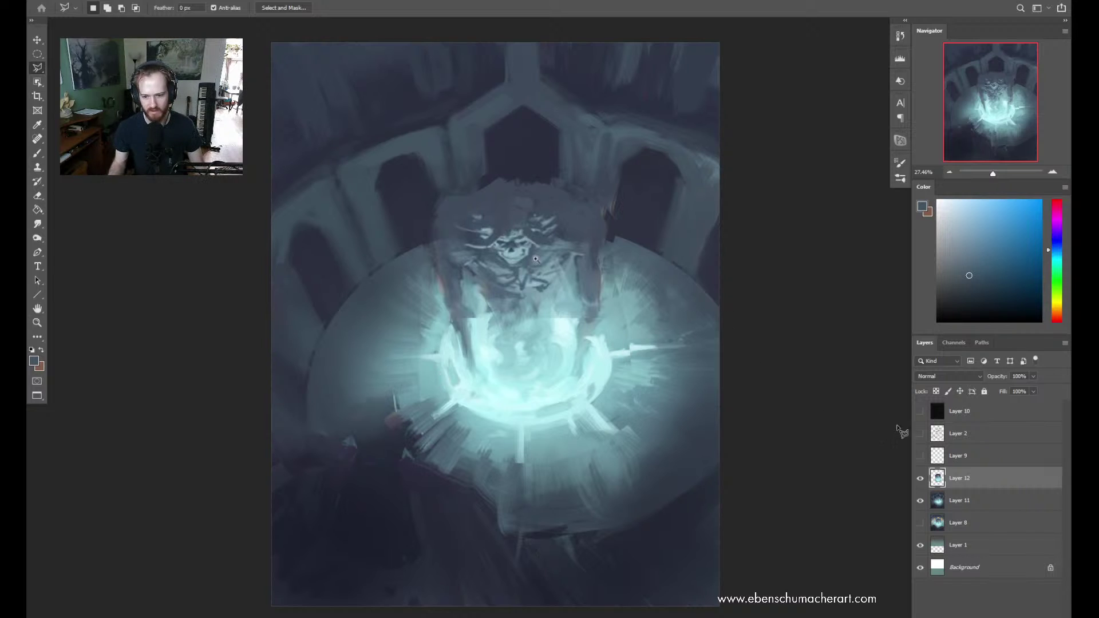
pyautogui.keyDown('shift'); pyautogui.click(959, 504); pyautogui.keyUp('shift')
pyautogui.hotkey('ctrl', 'e')
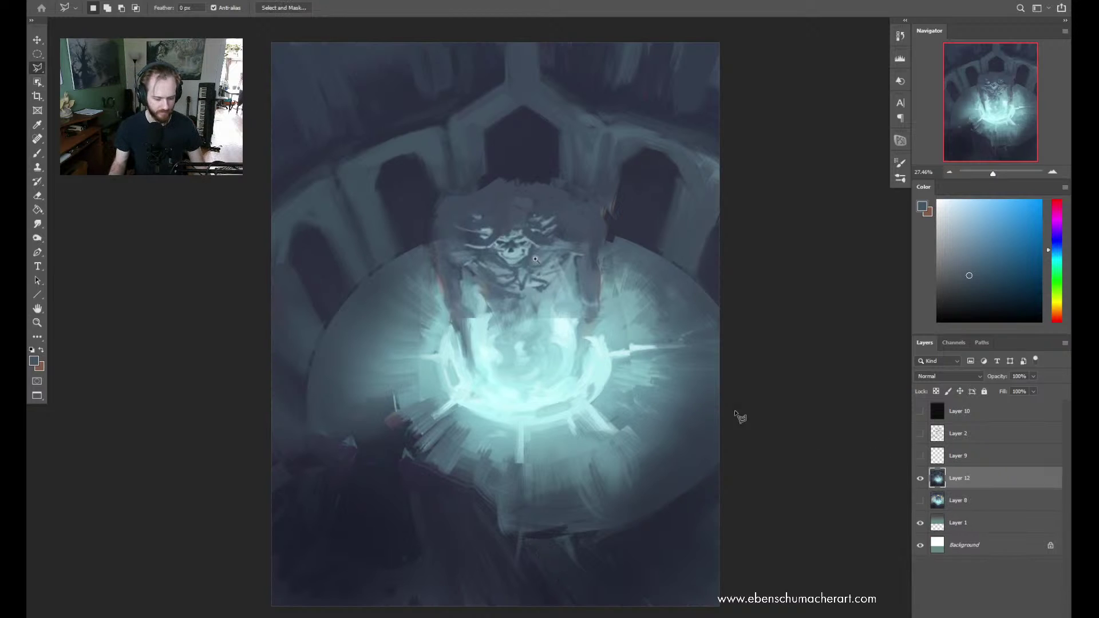
# Draw a large elliptical selection that follows the round floor's back and left rim and extends past the canvas's right edge
pyautogui.press('m')
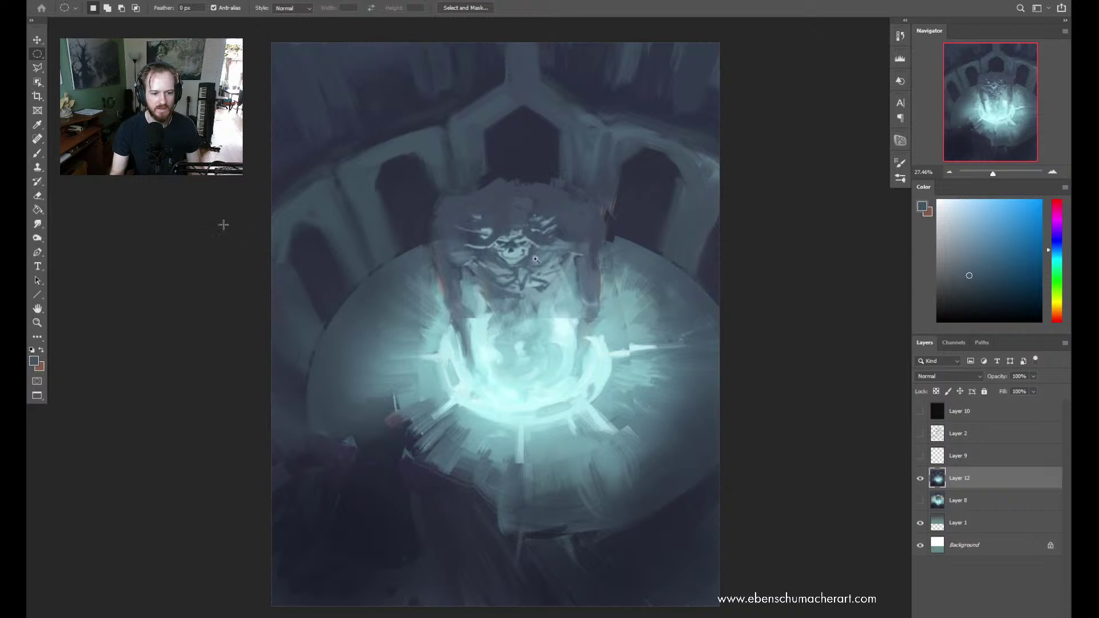
pyautogui.moveTo(223, 224); pyautogui.dragTo(261, 230)
pyautogui.moveTo(562, 491); pyautogui.dragTo(614, 483)
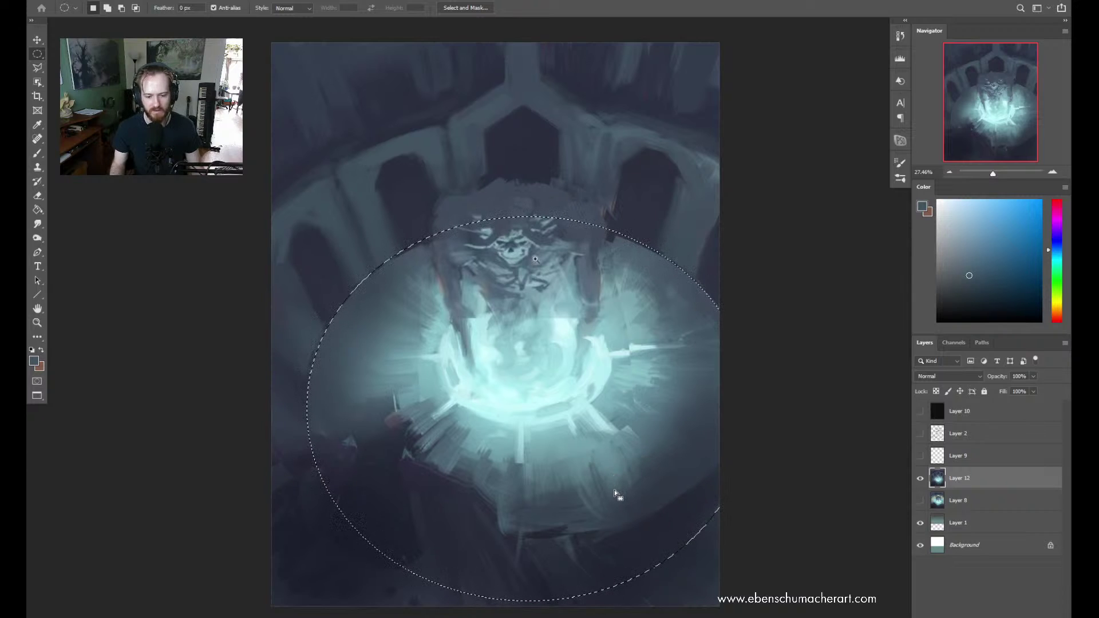
# Fill the elliptical selection with the blue-grey foreground colour on a new layer and clear the selection
pyautogui.press('g')
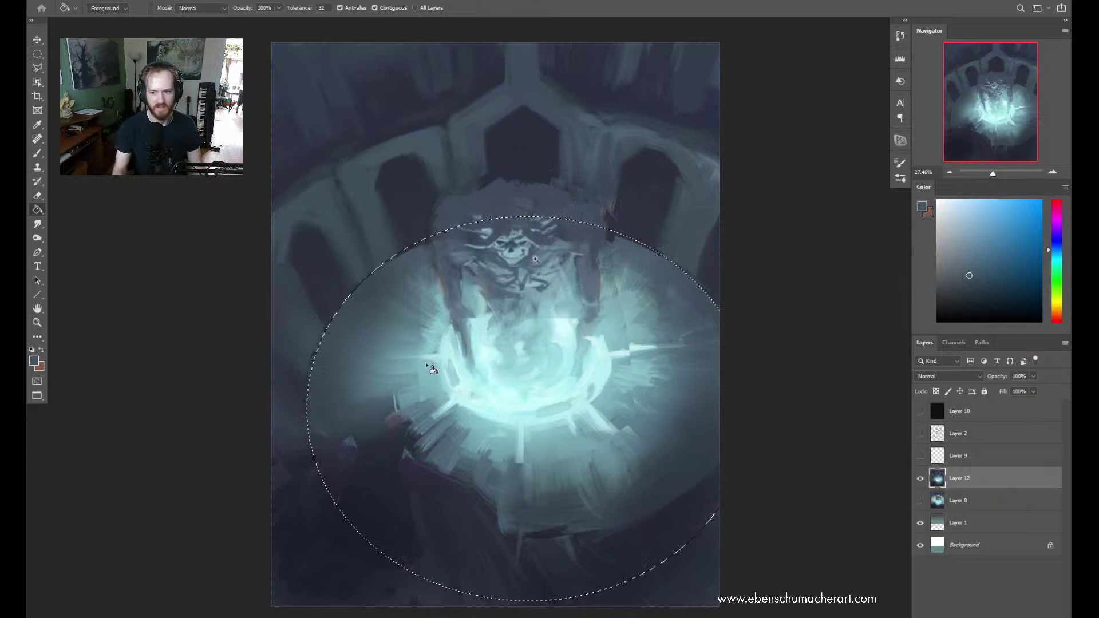
pyautogui.click(631, 455)
pyautogui.hotkey('ctrl', 'z')
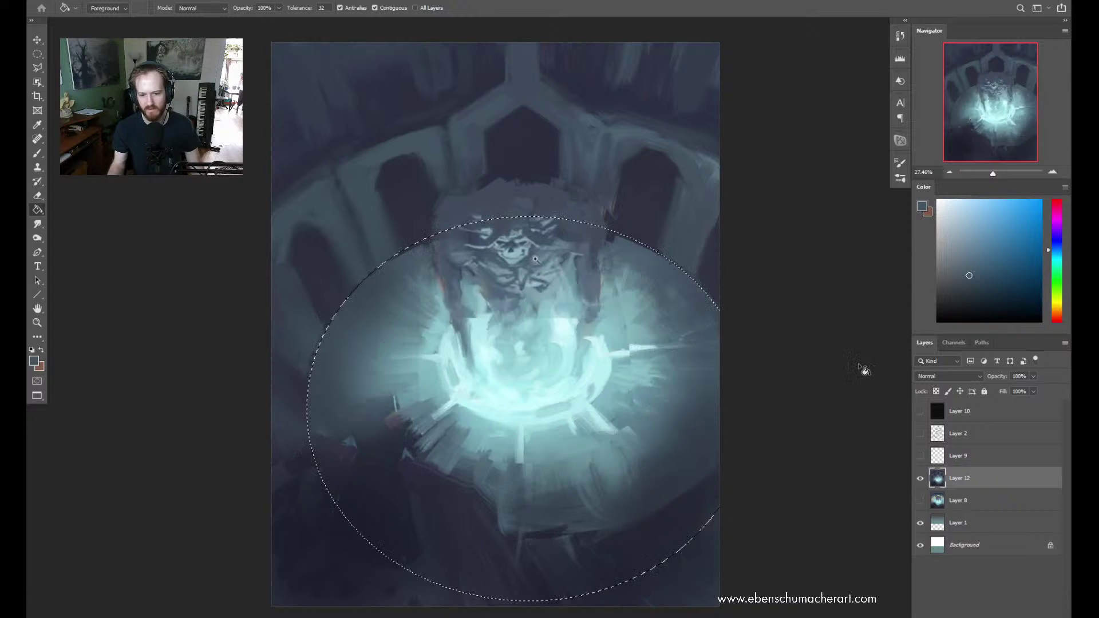
pyautogui.hotkey('ctrl', 'shift', 'n')
pyautogui.press('Return')
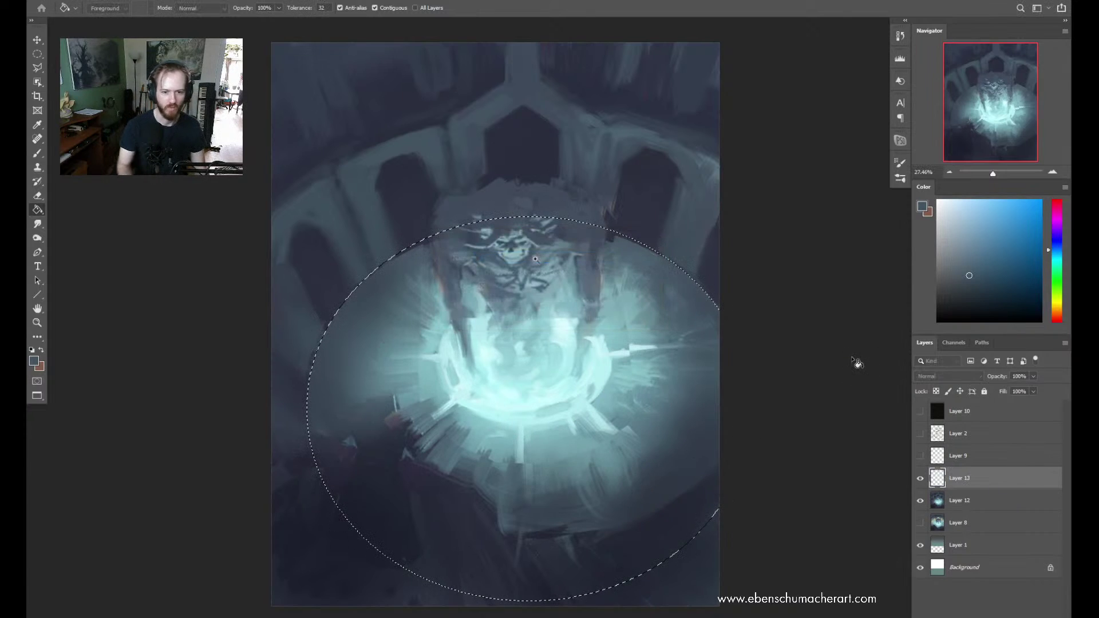
pyautogui.click(590, 433)
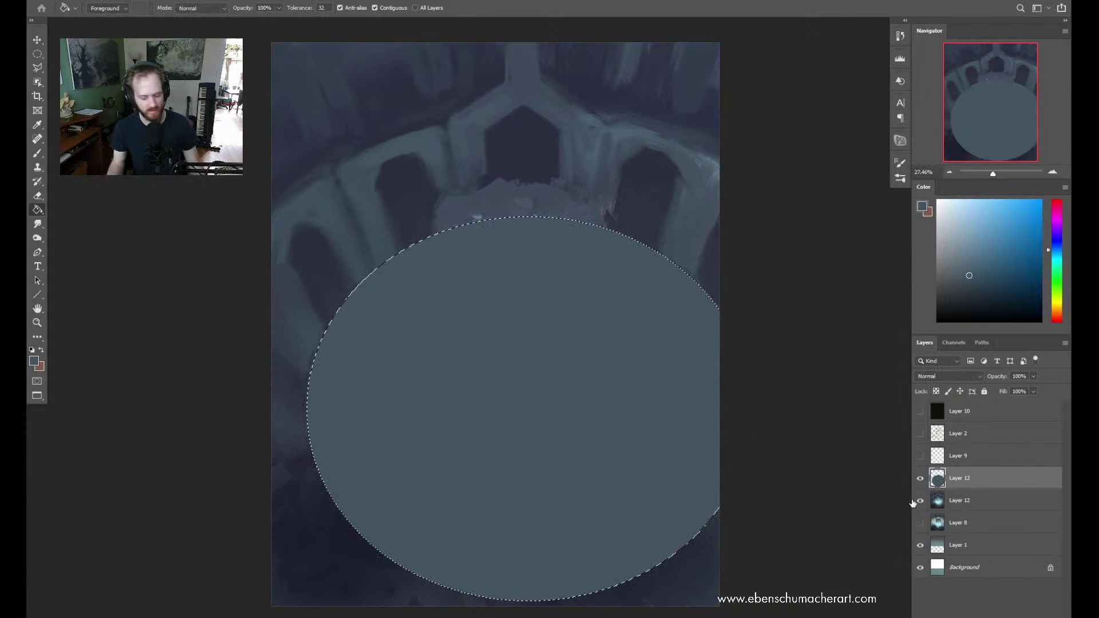
pyautogui.hotkey('ctrl', 'd')
# Scale the filled ellipse down to about 37%, flatten it slightly and place it over the glowing pool
pyautogui.hotkey('ctrl', 't')
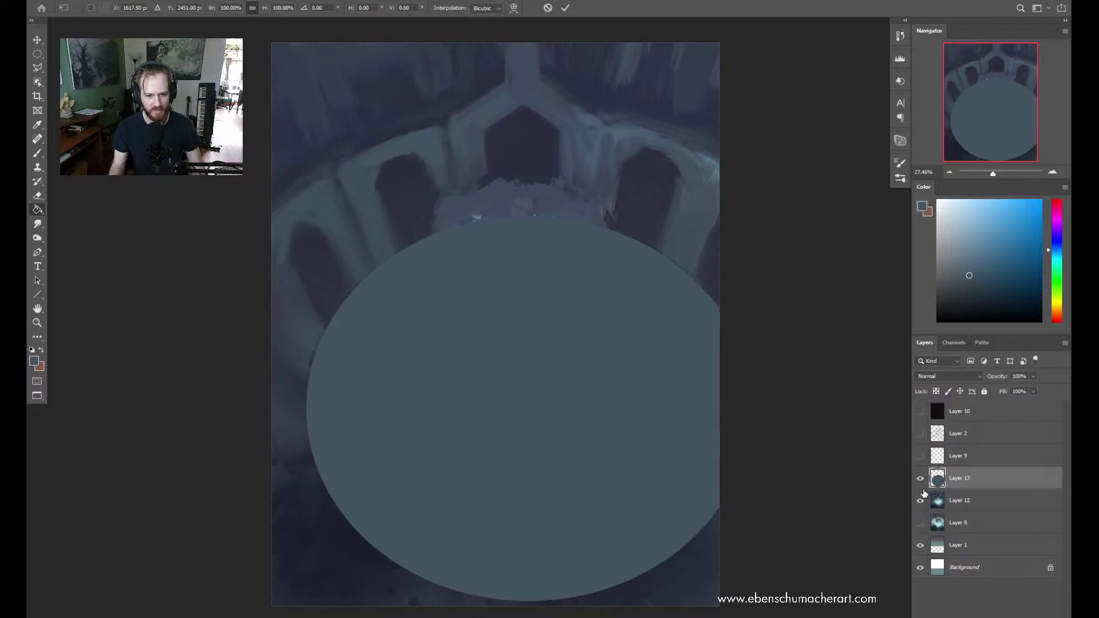
pyautogui.moveTo(513, 216); pyautogui.dragTo(513, 454)
pyautogui.moveTo(528, 533); pyautogui.dragTo(536, 372)
pyautogui.moveTo(518, 309)
pyautogui.mouseDown()
pyautogui.moveTo(521, 287)
pyautogui.moveTo(522, 301)
pyautogui.mouseUp()
pyautogui.moveTo(517, 368); pyautogui.dragTo(521, 358)
pyautogui.moveTo(586, 356)
pyautogui.mouseDown()
pyautogui.moveTo(596, 356)
pyautogui.moveTo(543, 364)
pyautogui.moveTo(603, 364)
pyautogui.moveTo(591, 367)
pyautogui.mouseUp()
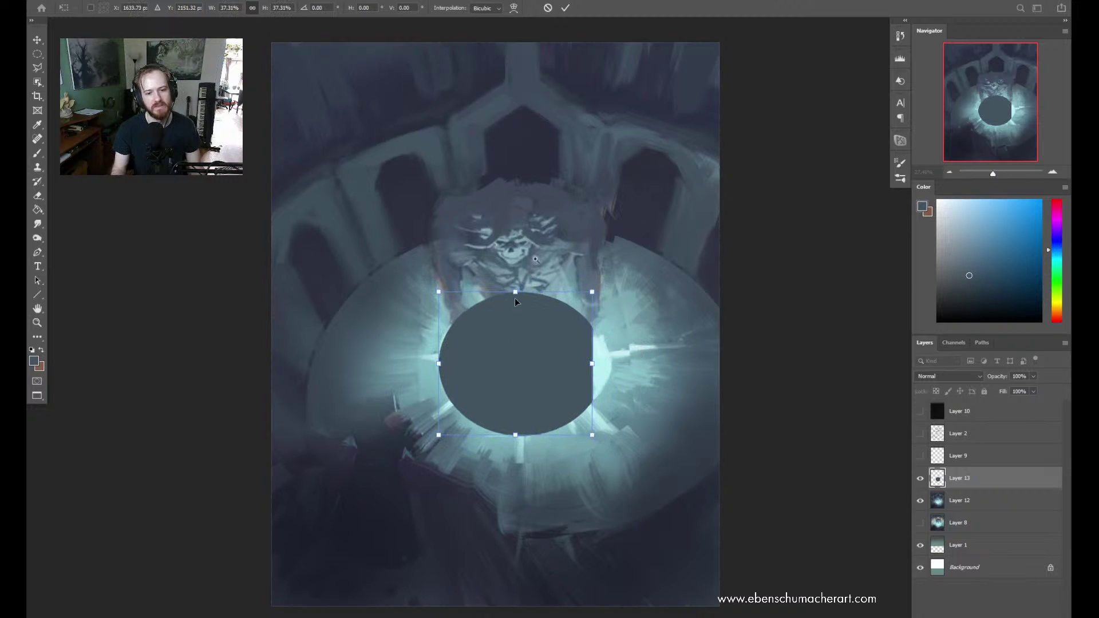
pyautogui.moveTo(515, 291); pyautogui.dragTo(517, 302)
pyautogui.moveTo(541, 372); pyautogui.dragTo(560, 364)
pyautogui.press('Return')
pyautogui.press('g')
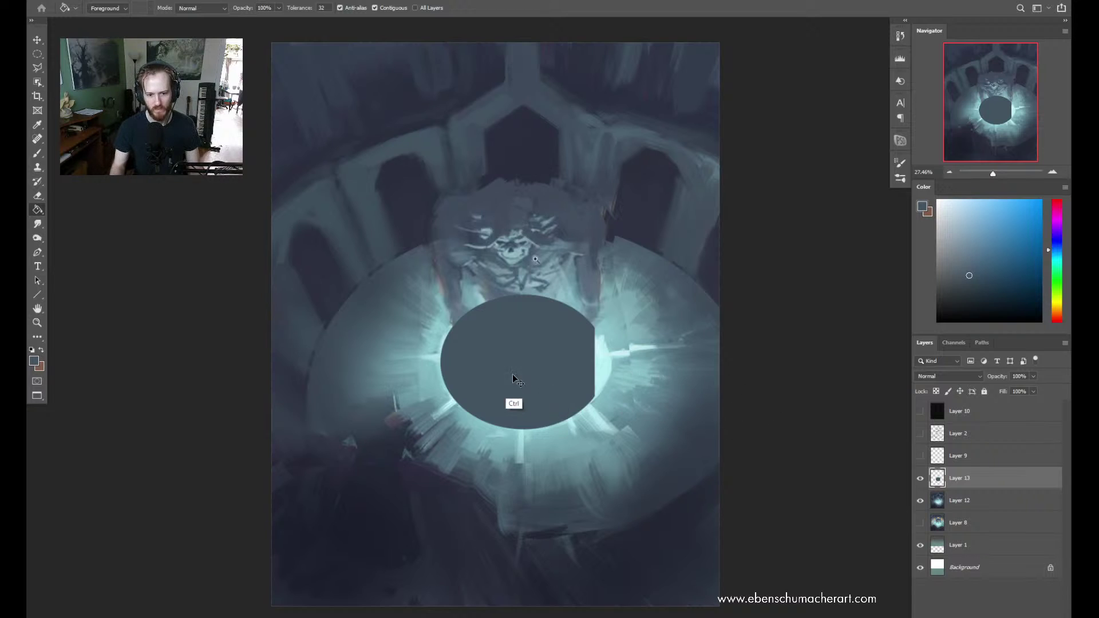
# Load the small ellipse on Layer 13 as a selection, hide that layer and make Layer 12 active
pyautogui.keyDown('ctrl'); pyautogui.click(939, 484); pyautogui.keyUp('ctrl')
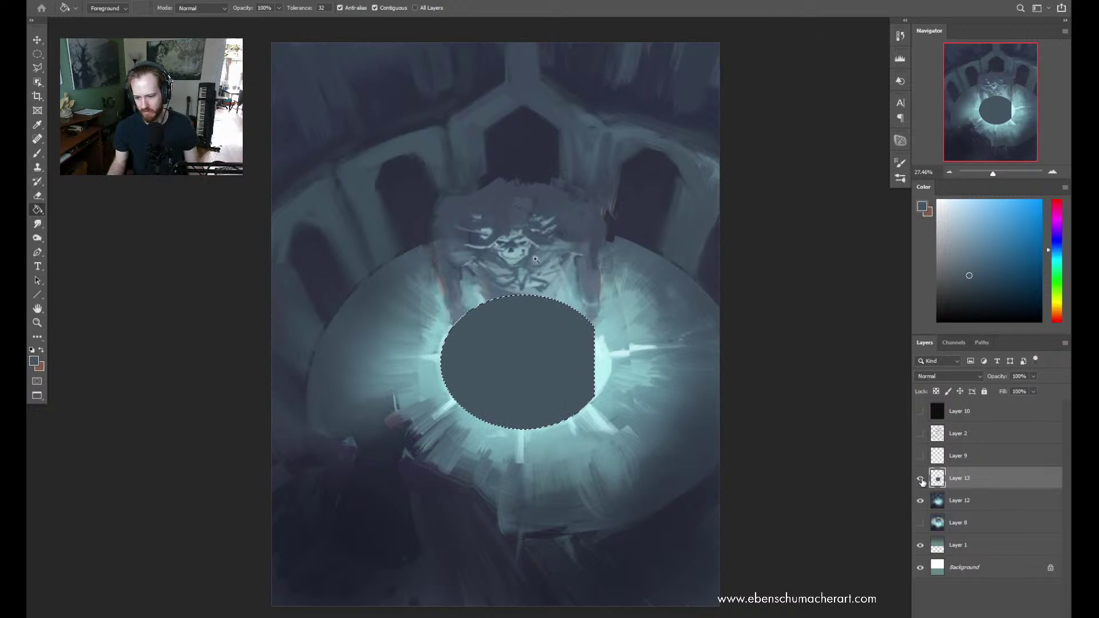
pyautogui.click(920, 479)
pyautogui.click(951, 508)
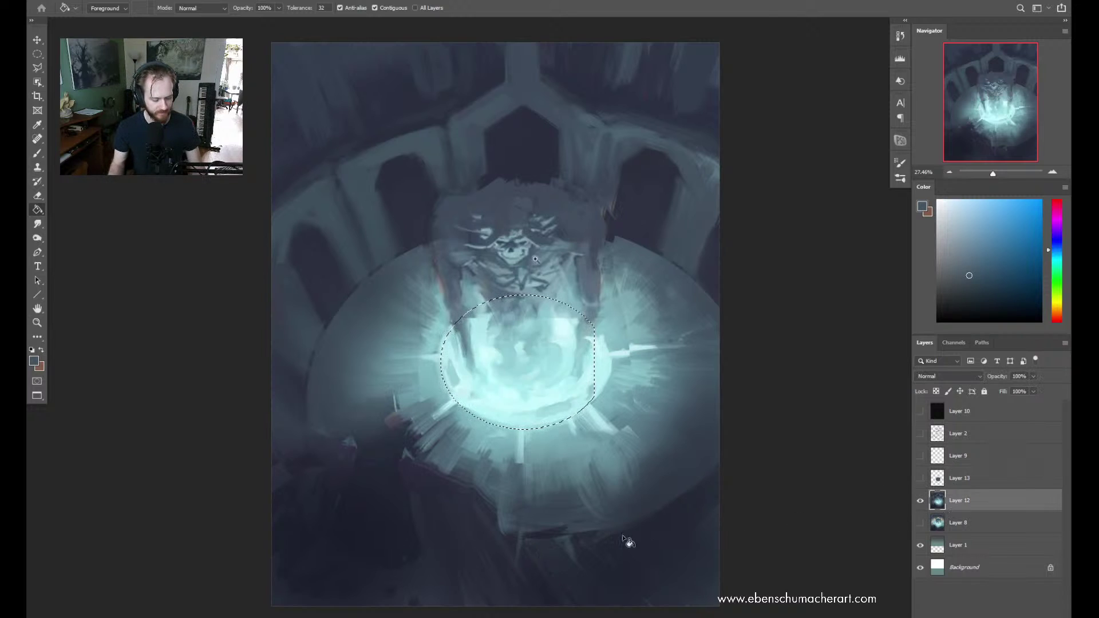
# Paint the pool's edges inside the elliptical selection with sampled pale cyan at brush size 150
pyautogui.press('b')
pyautogui.keyDown('alt'); pyautogui.click(567, 378); pyautogui.keyUp('alt')
pyautogui.moveTo(566, 378)
pyautogui.mouseDown()
pyautogui.moveTo(524, 428)
pyautogui.moveTo(452, 384)
pyautogui.moveTo(458, 395)
pyautogui.moveTo(468, 367)
pyautogui.mouseUp()
pyautogui.keyDown('alt'); pyautogui.click(467, 369); pyautogui.keyUp('alt')
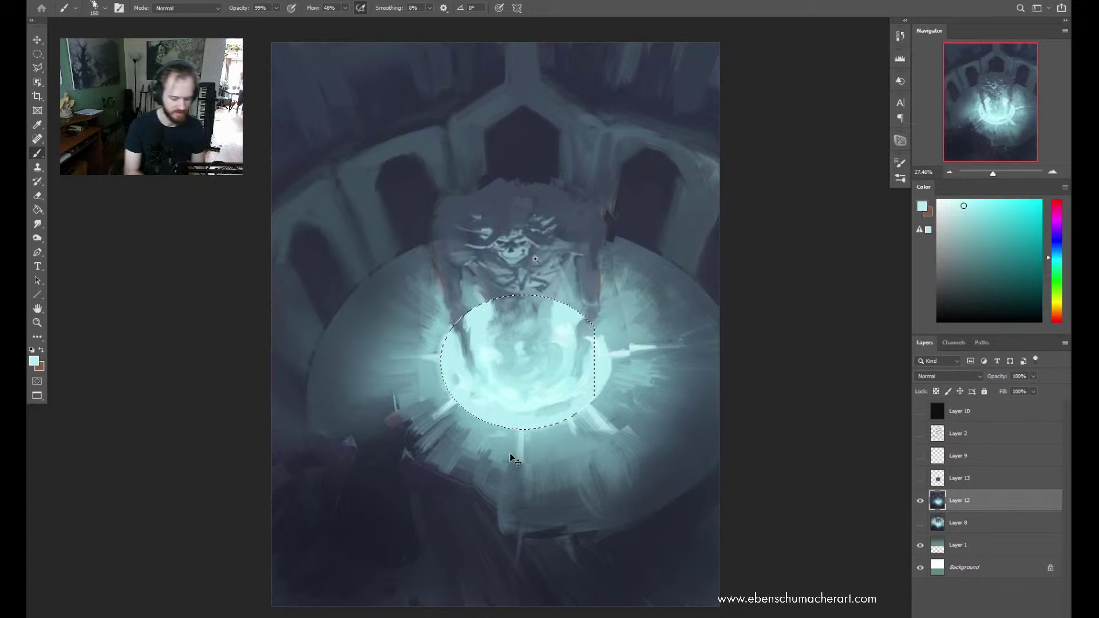
# Invert the selection and define the floor around the pool's outer edge with sampled teal and blue-grey
pyautogui.hotkey('ctrl', 'shift', 'i')
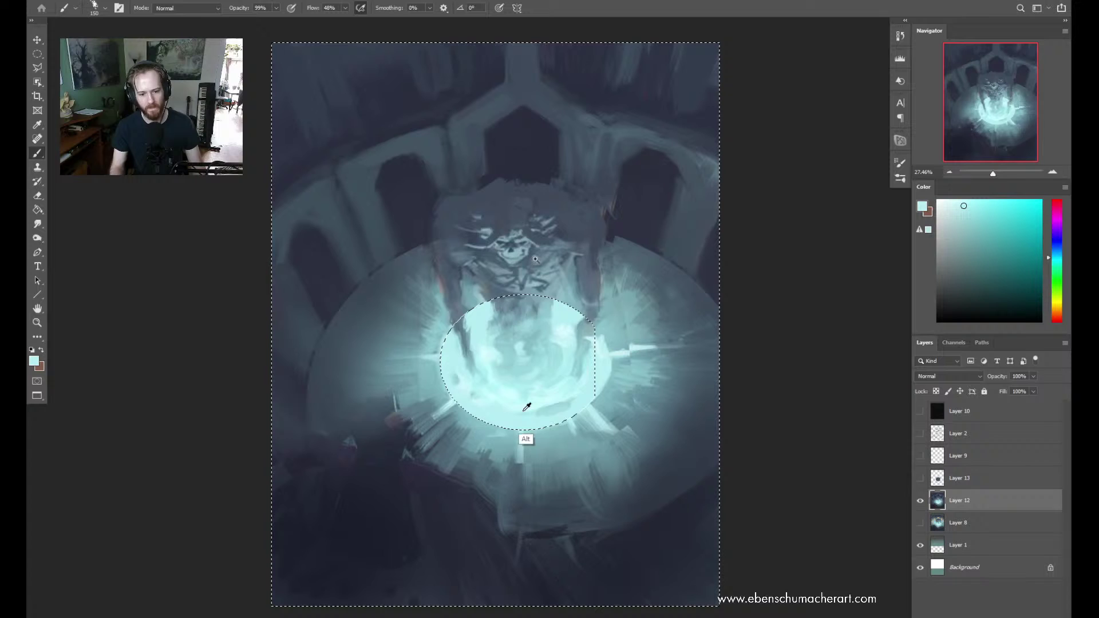
pyautogui.keyDown('alt'); pyautogui.click(472, 428); pyautogui.keyUp('alt')
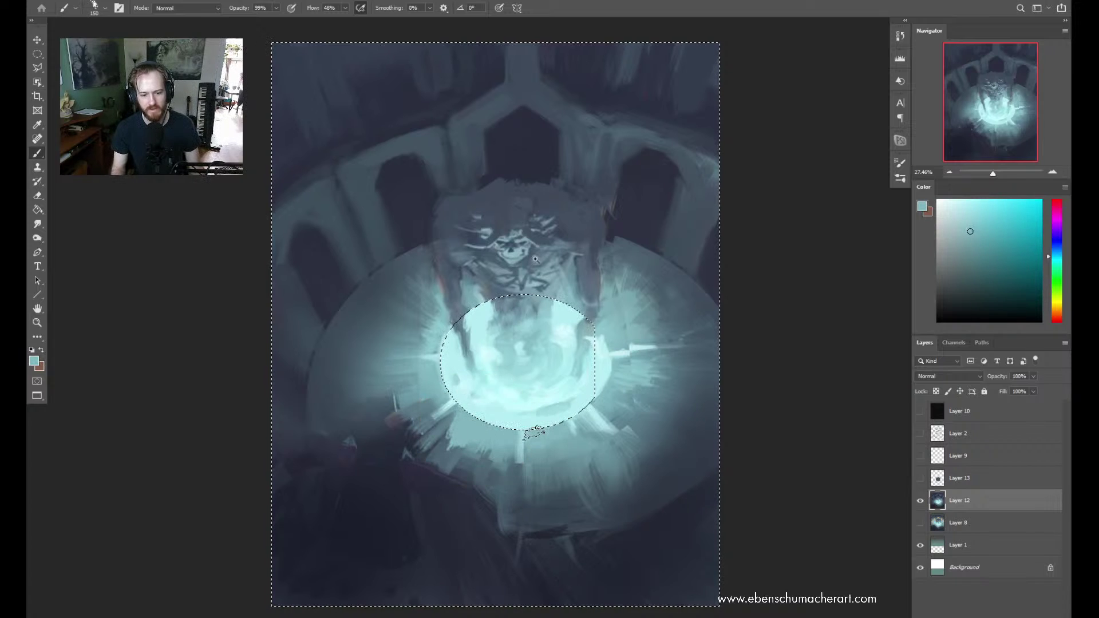
pyautogui.keyDown('alt'); pyautogui.click(451, 455); pyautogui.keyUp('alt')
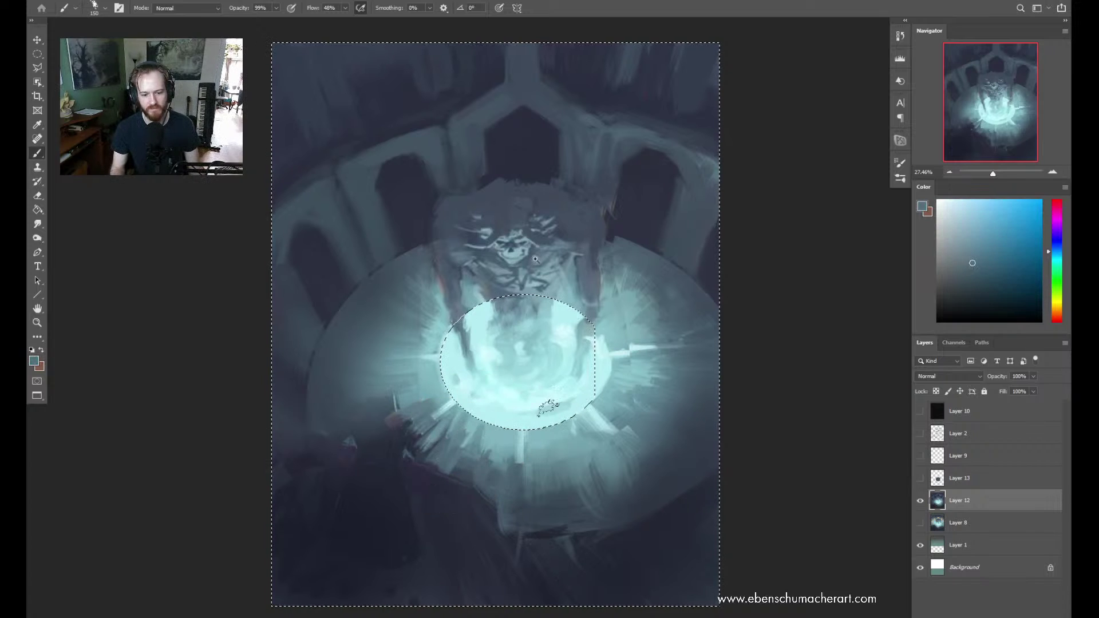
pyautogui.keyDown('alt'); pyautogui.click(620, 377); pyautogui.keyUp('alt')
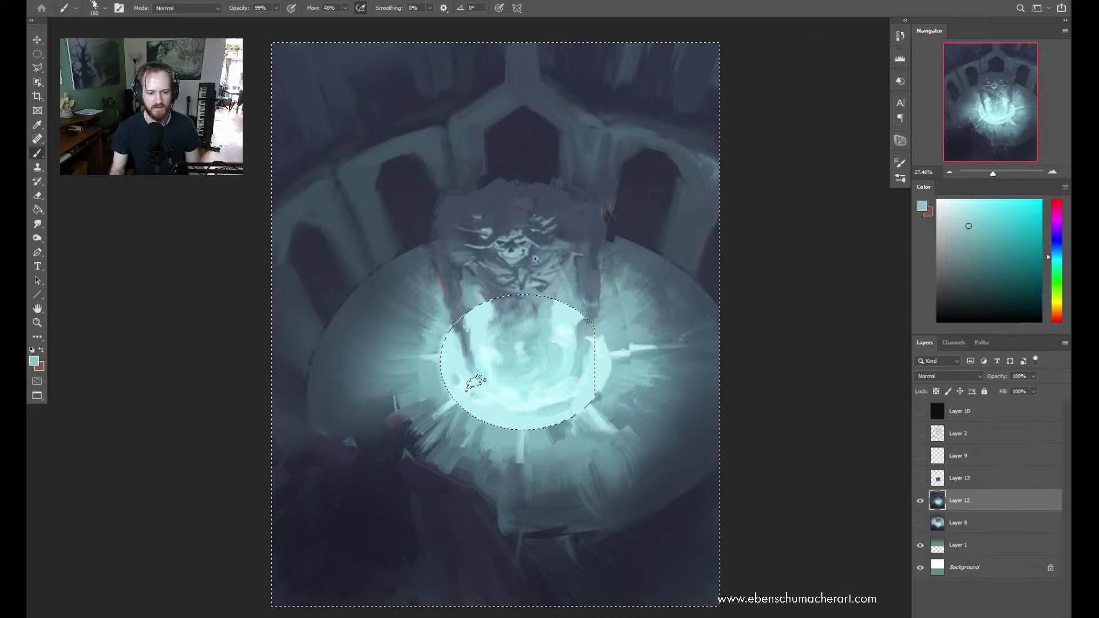
pyautogui.keyDown('alt'); pyautogui.click(437, 378); pyautogui.keyUp('alt')
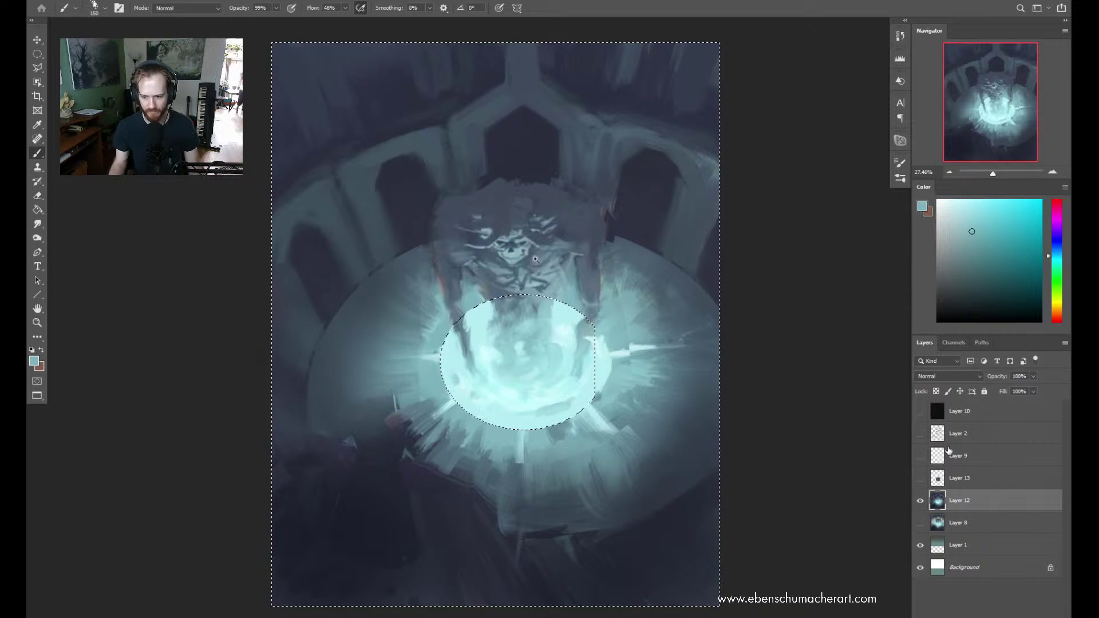
# Show Layer 13, clear the selection and flip its filled ellipse horizontally
pyautogui.click(921, 479)
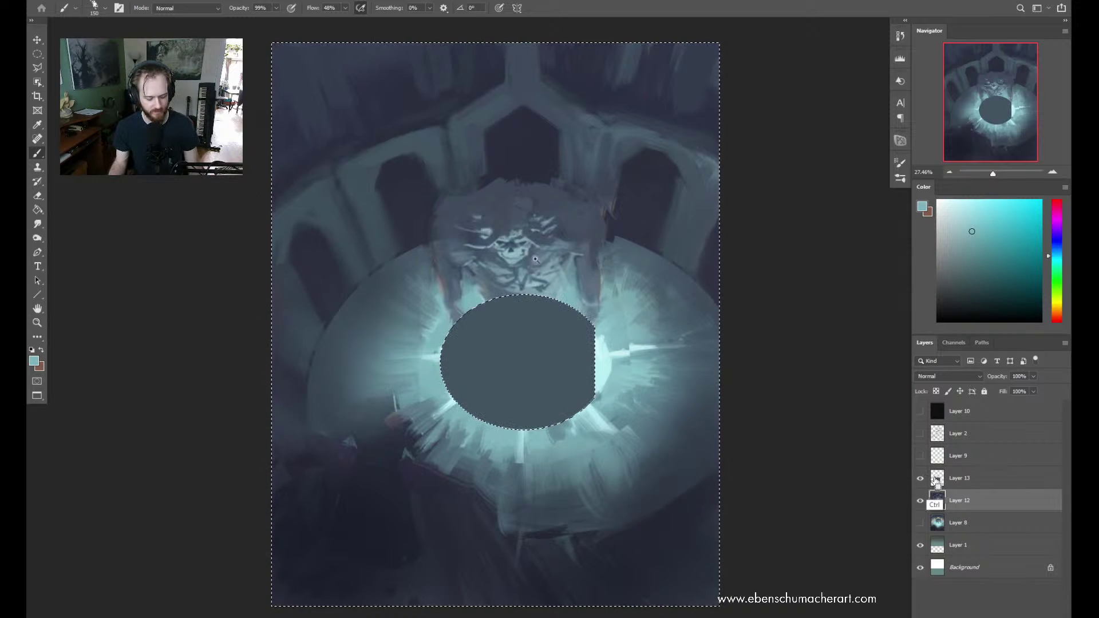
pyautogui.hotkey('ctrl', 'd')
pyautogui.click(942, 477)
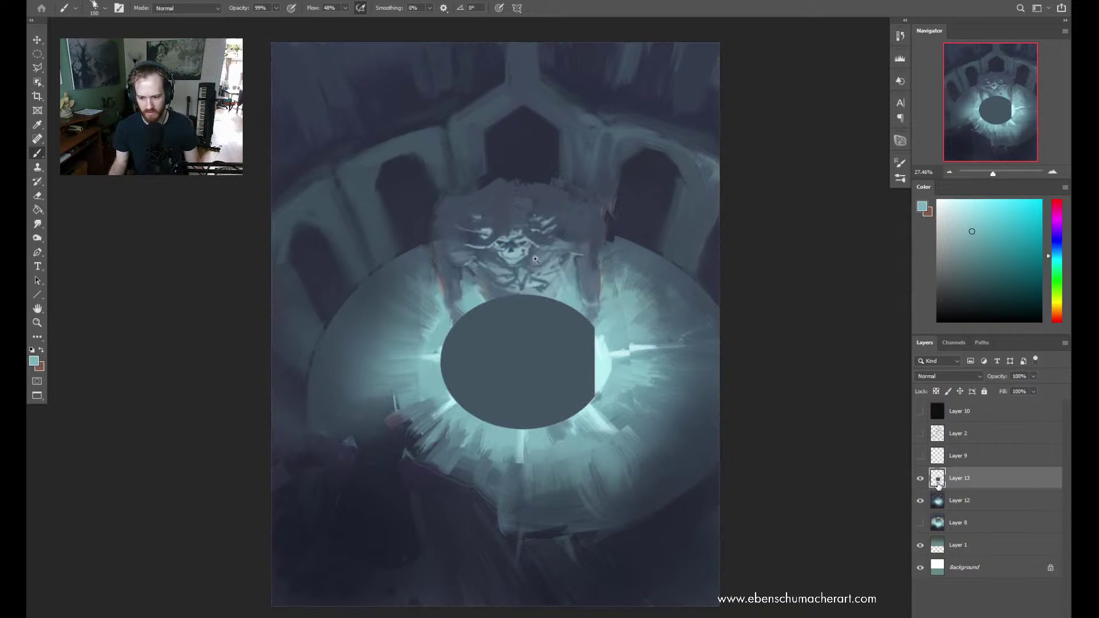
pyautogui.hotkey('ctrl', 't')
pyautogui.rightClick(511, 353)
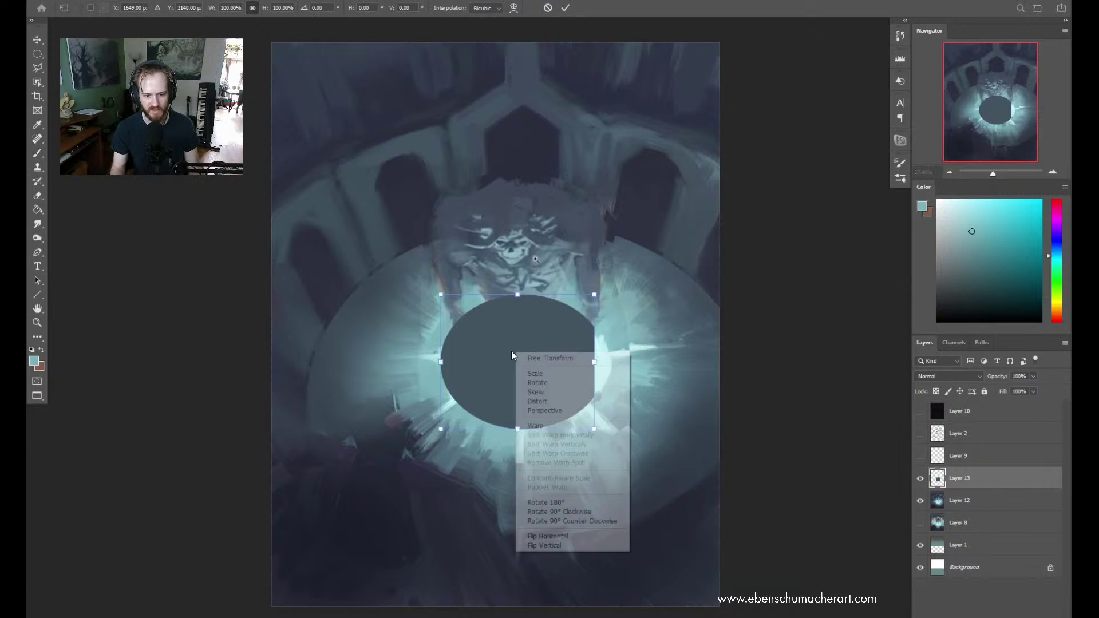
pyautogui.click(564, 535)
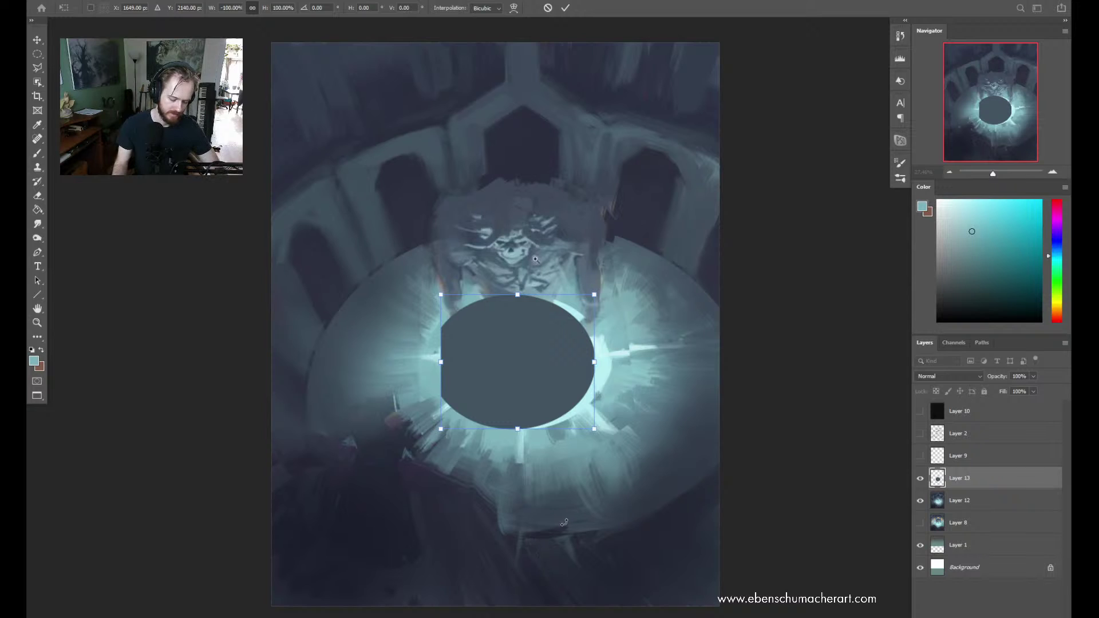
# Shift the flipped ellipse sideways to X about 1722 px so its curved side follows the pool's right rim, and apply the transform
pyautogui.press('Right')
pyautogui.press('Right')
pyautogui.press('Right')
pyautogui.press('Right')
pyautogui.press('Right')
pyautogui.press('Right')
pyautogui.press('Right')
pyautogui.press('Right')
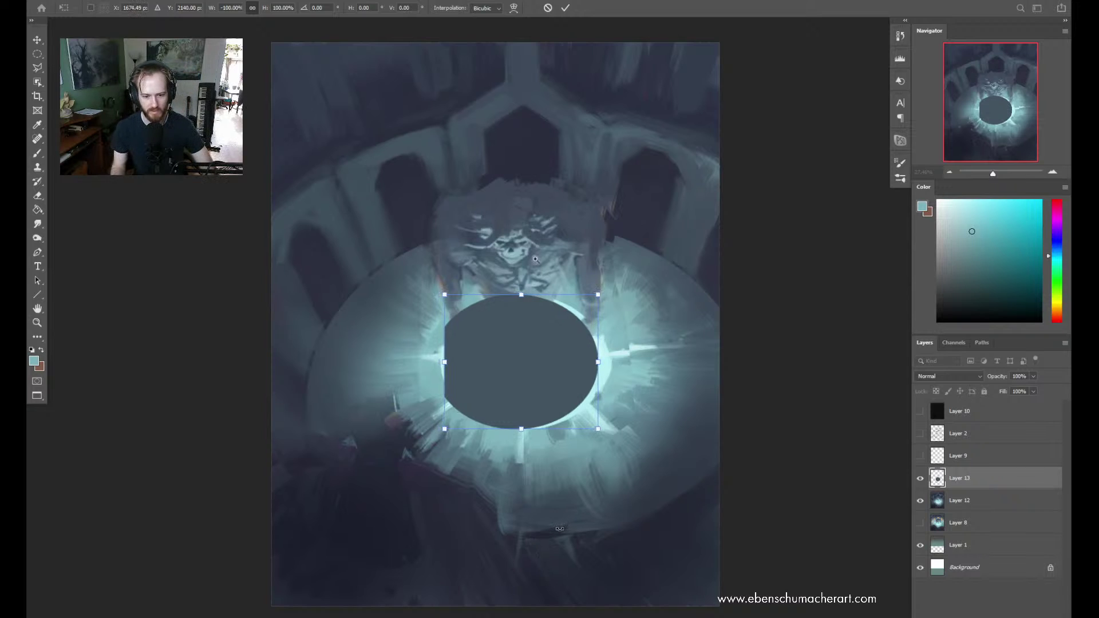
pyautogui.press('Right')
pyautogui.press('Right')
pyautogui.press('Right')
pyautogui.press('Right')
pyautogui.press('Right')
pyautogui.press('Right')
pyautogui.press('Right')
pyautogui.press('Right')
pyautogui.press('Right')
pyautogui.press('Right')
pyautogui.press('Right')
pyautogui.press('Right')
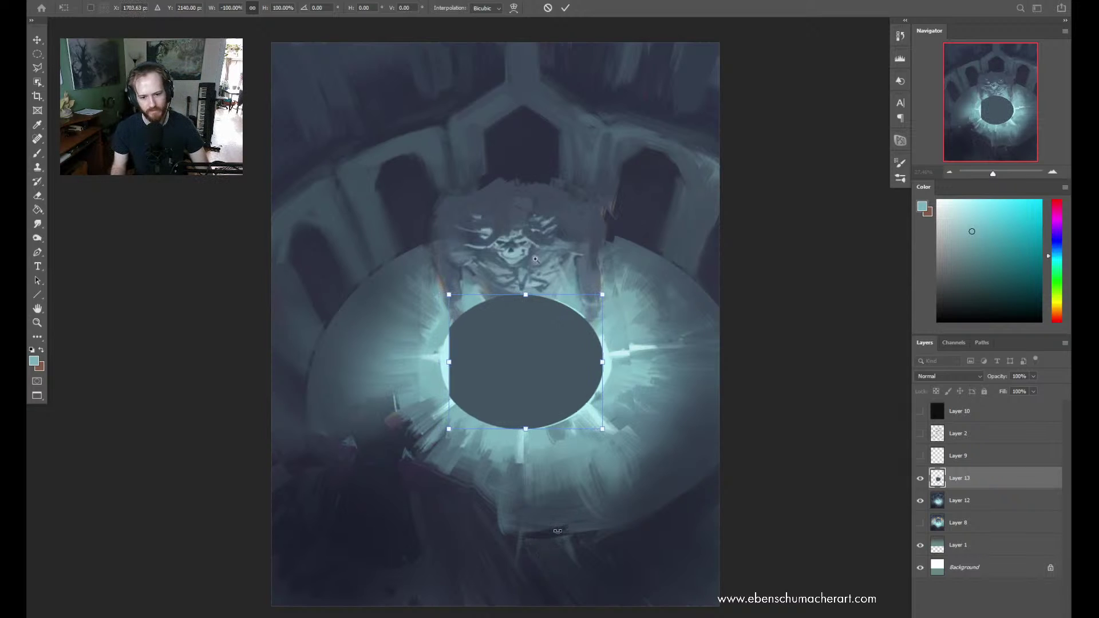
pyautogui.press('Right')
pyautogui.press('Right')
pyautogui.press('Right')
pyautogui.press('Right')
pyautogui.press('Right')
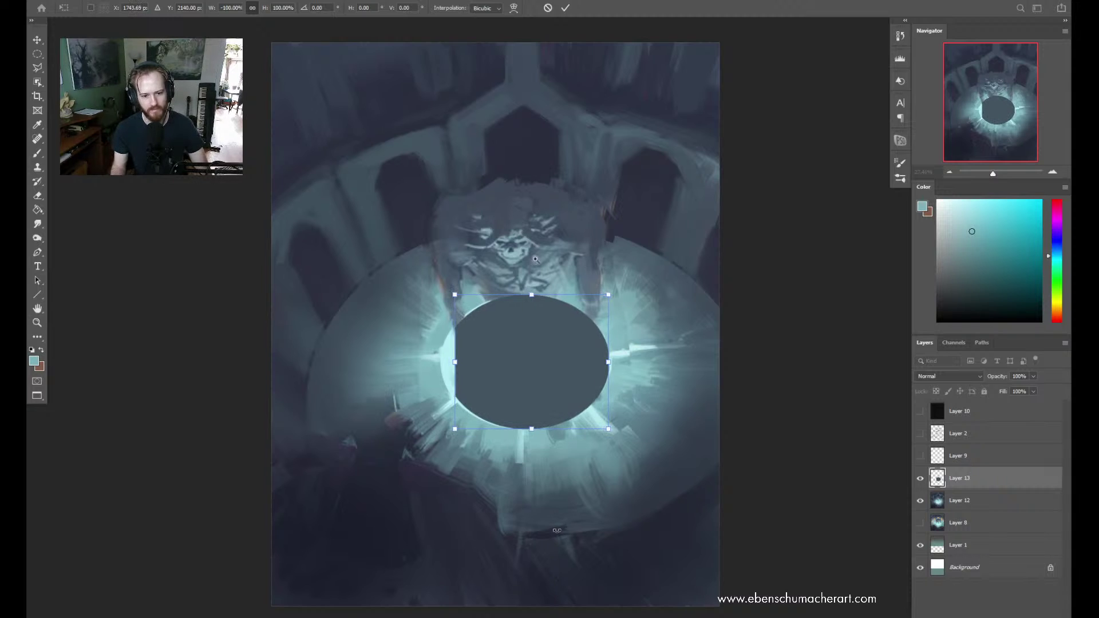
pyautogui.press('Left')
pyautogui.press('Left')
pyautogui.press('Left')
pyautogui.press('Left')
pyautogui.press('Left')
pyautogui.press('Left')
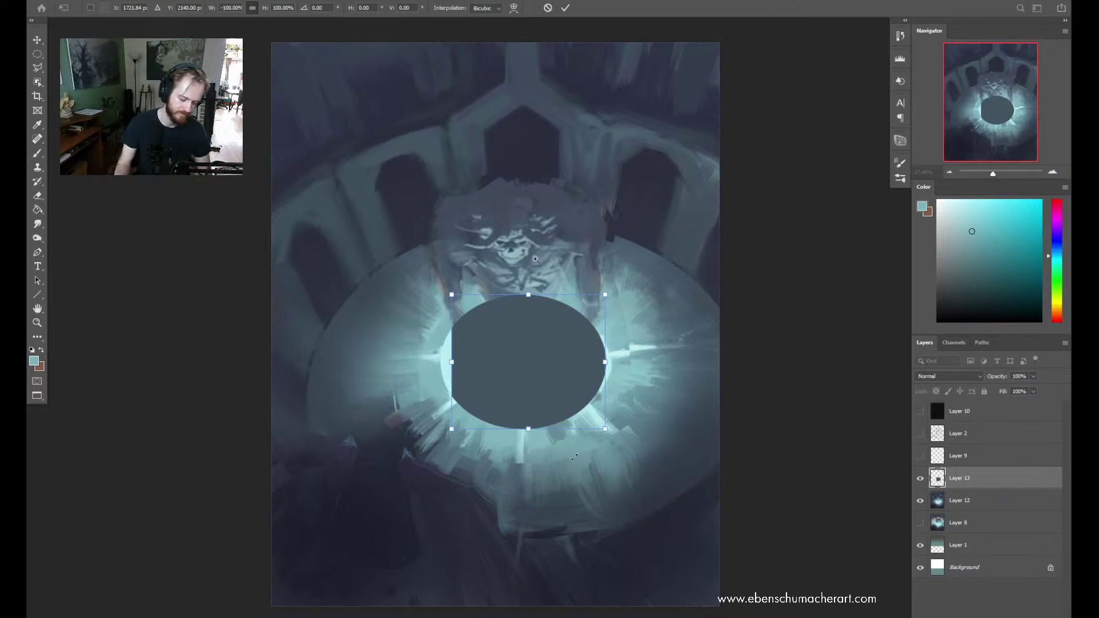
pyautogui.press('Return')
# Load the flipped ellipse on Layer 13 as a brush selection, hide that layer and make Layer 12 active
pyautogui.press('b')
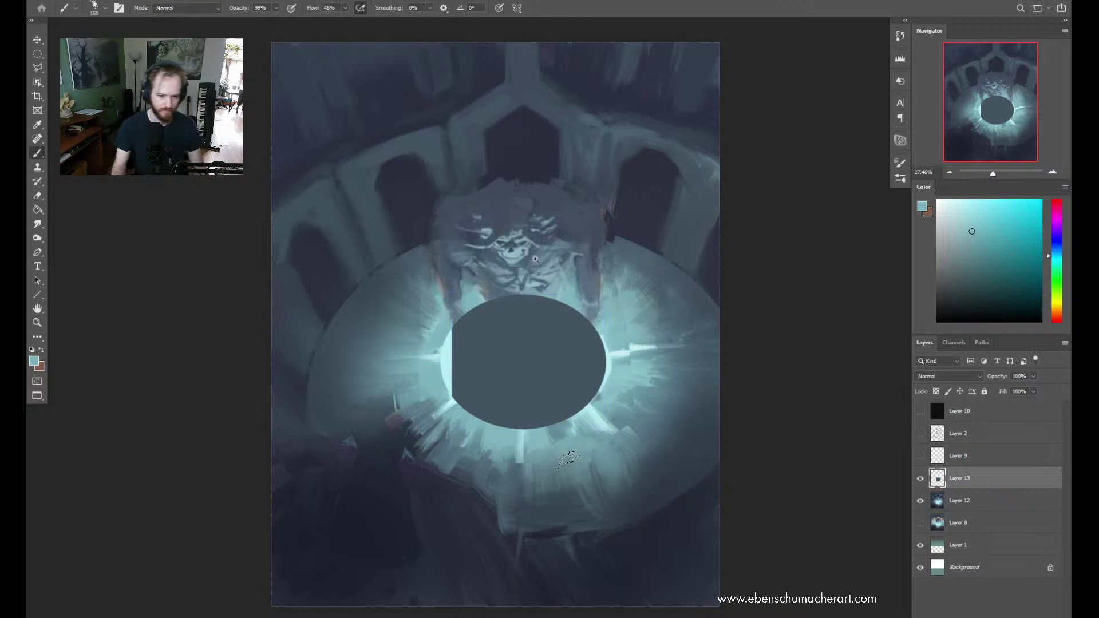
pyautogui.keyDown('ctrl'); pyautogui.click(941, 481); pyautogui.keyUp('ctrl')
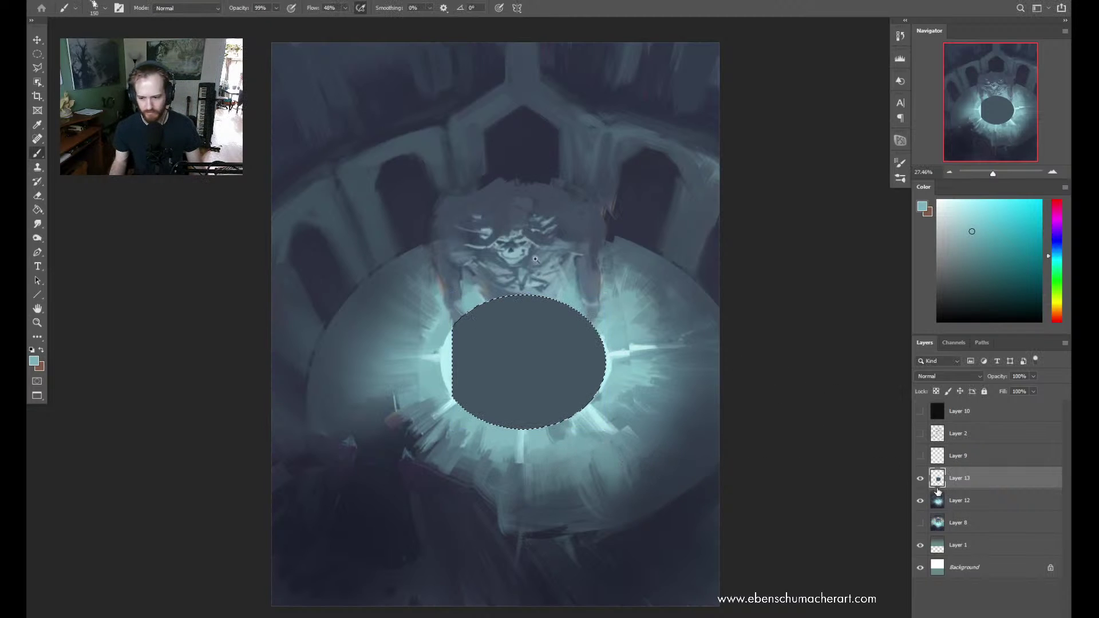
pyautogui.click(920, 480)
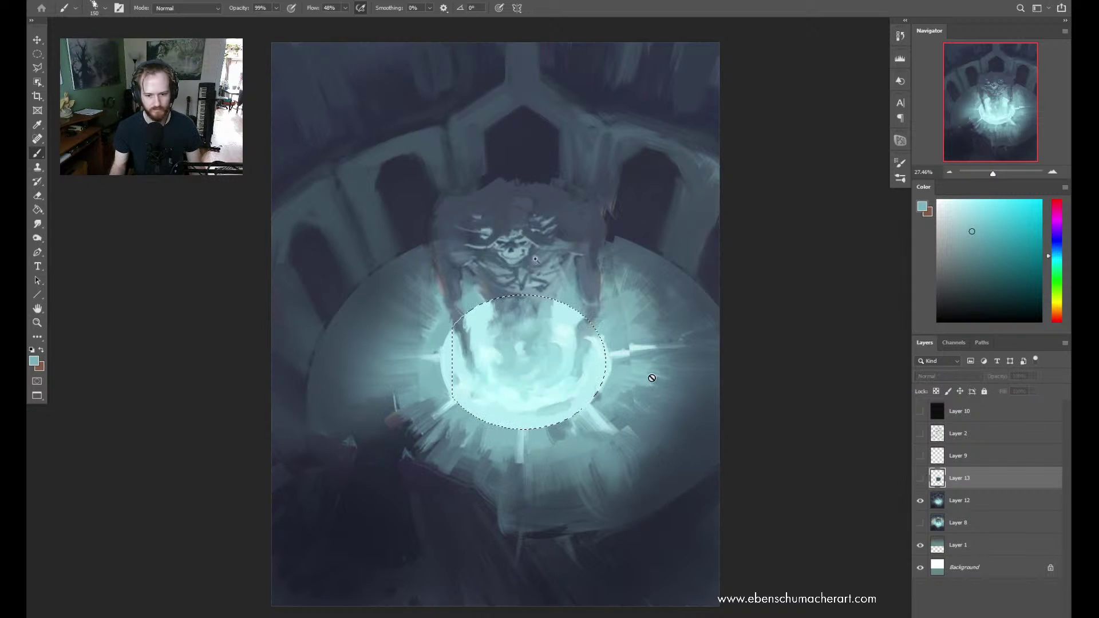
pyautogui.click(942, 501)
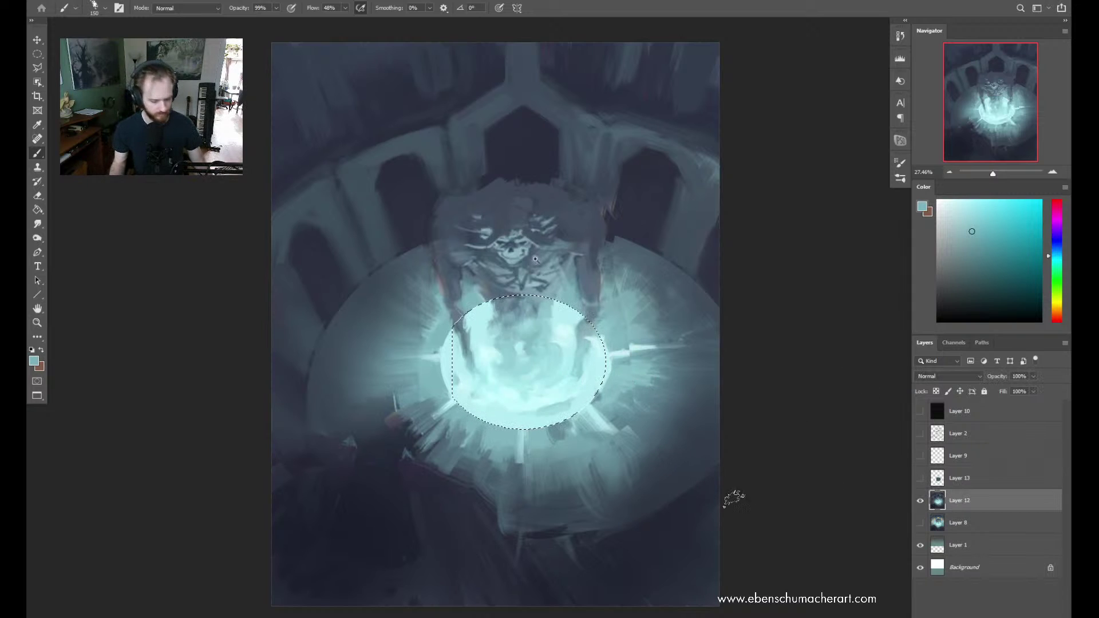
# Refine the pool's right rim with sampled pale cyan inside the ellipse and sampled teal outside it by inverting the selection
pyautogui.keyDown('alt'); pyautogui.click(596, 374); pyautogui.keyUp('alt')
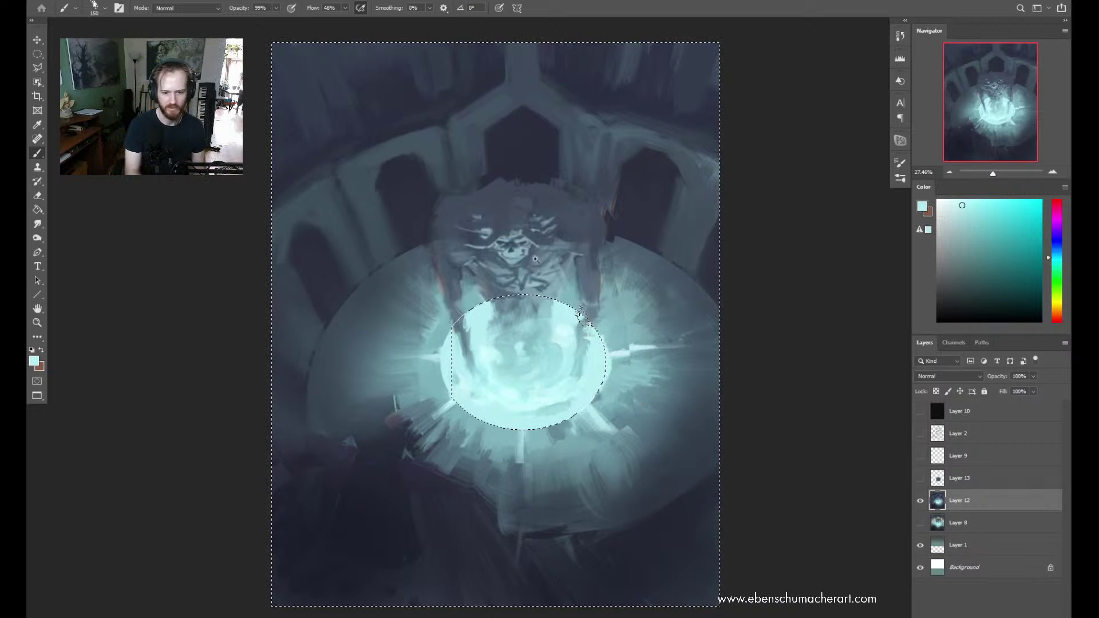
pyautogui.hotkey('ctrl', 'shift', 'i')
pyautogui.keyDown('alt'); pyautogui.click(622, 370); pyautogui.keyUp('alt')
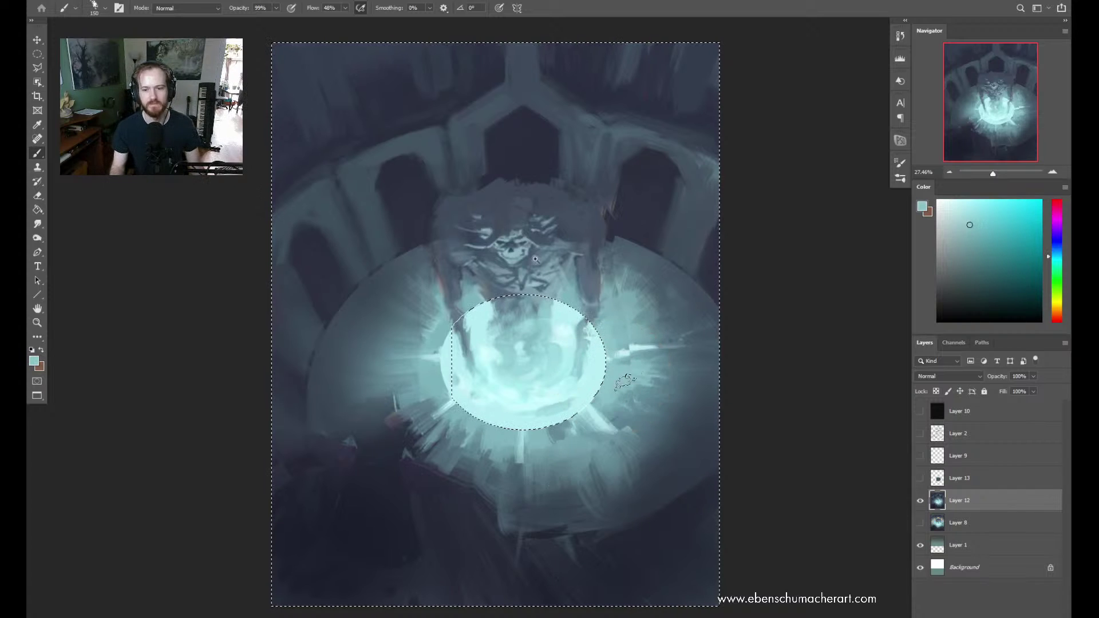
# Outline the creature and glowing pool with a polygonal selection and copy them to a new layer
pyautogui.press('z')
pyautogui.moveTo(623, 378)
pyautogui.mouseDown()
pyautogui.moveTo(582, 403)
pyautogui.moveTo(633, 360)
pyautogui.moveTo(629, 395)
pyautogui.mouseUp()
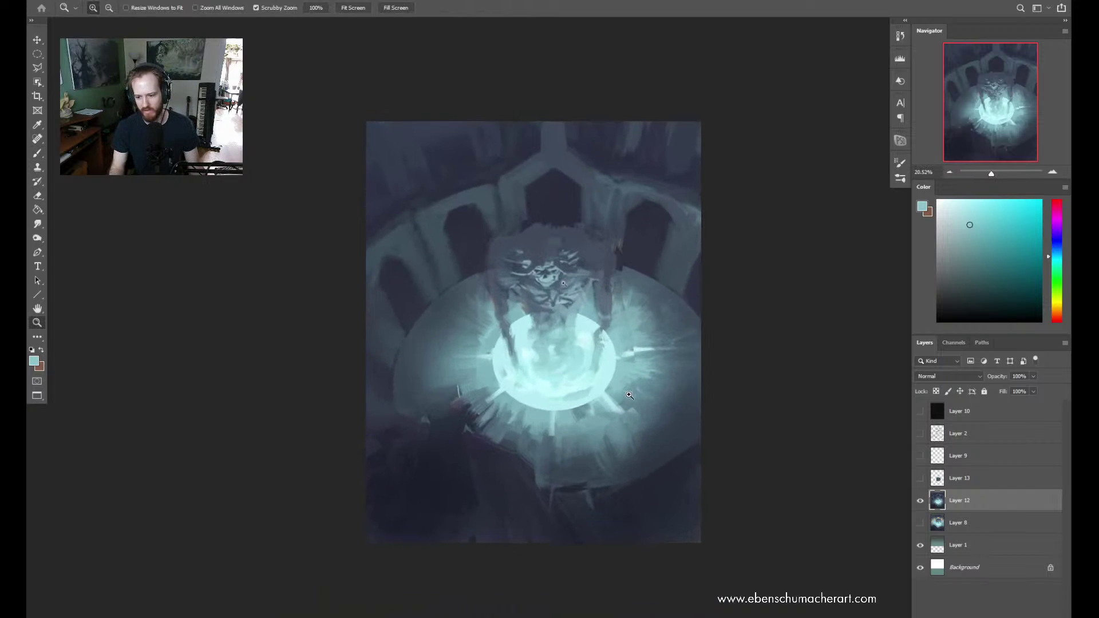
pyautogui.press('l')
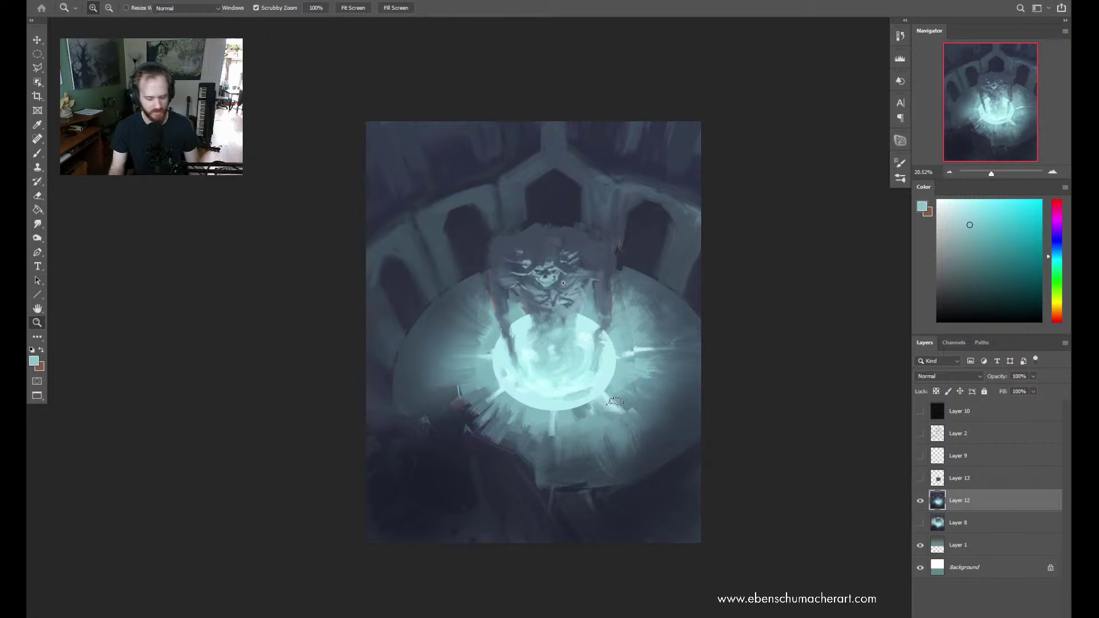
pyautogui.click(632, 376)
pyautogui.click(629, 301)
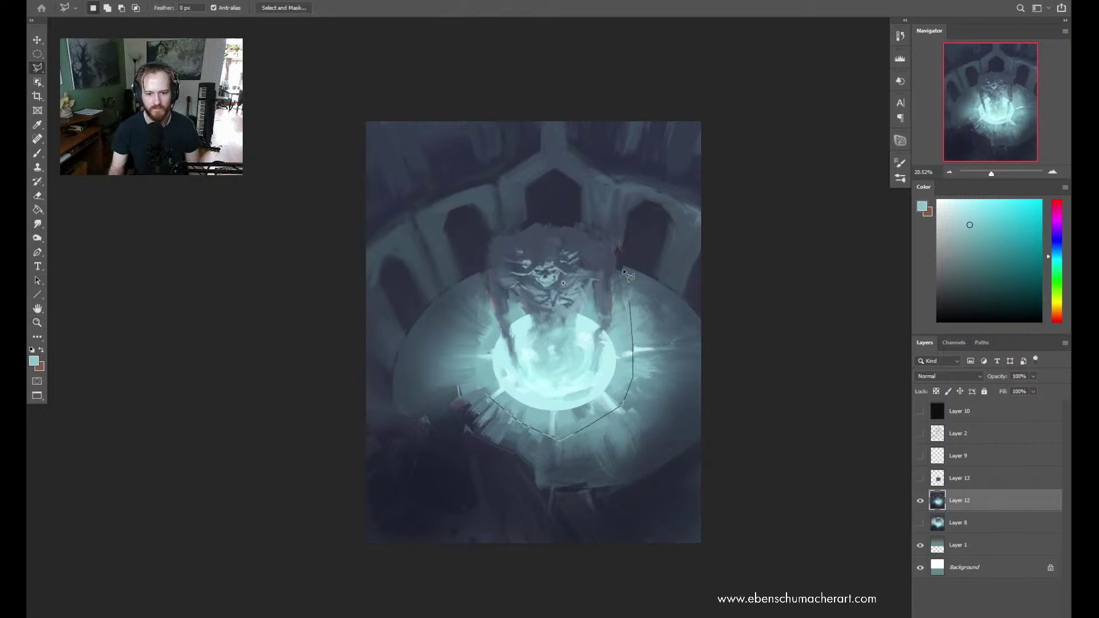
pyautogui.click(522, 216)
pyautogui.click(479, 243)
pyautogui.click(485, 395)
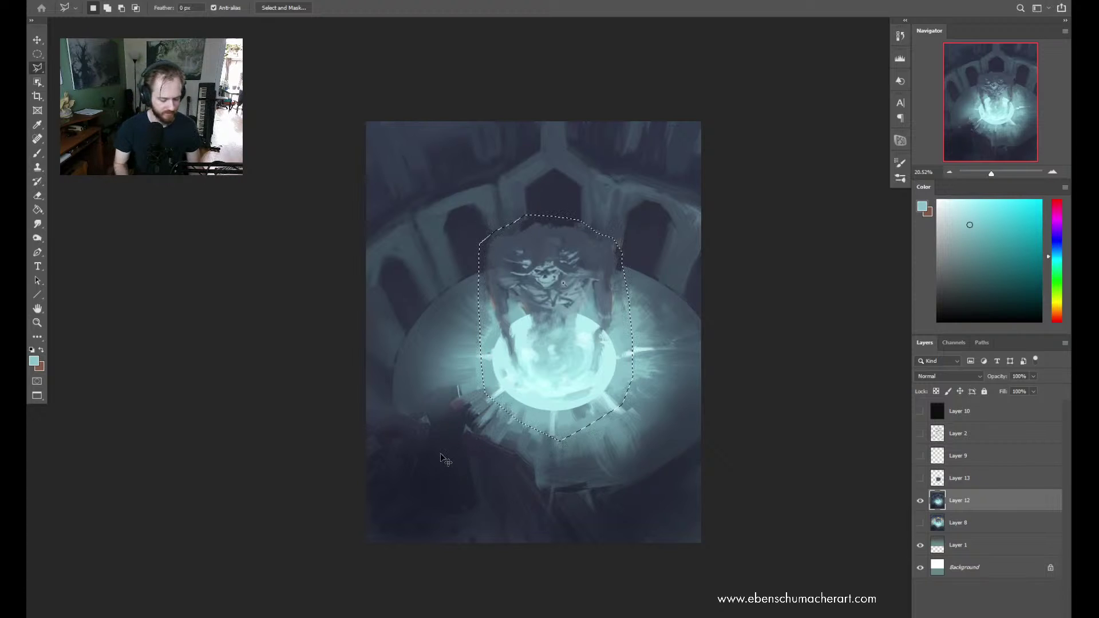
pyautogui.hotkey('ctrl', 'j')
# Move the copied creature and pool straight down by about 28 px
pyautogui.hotkey('ctrl', 't')
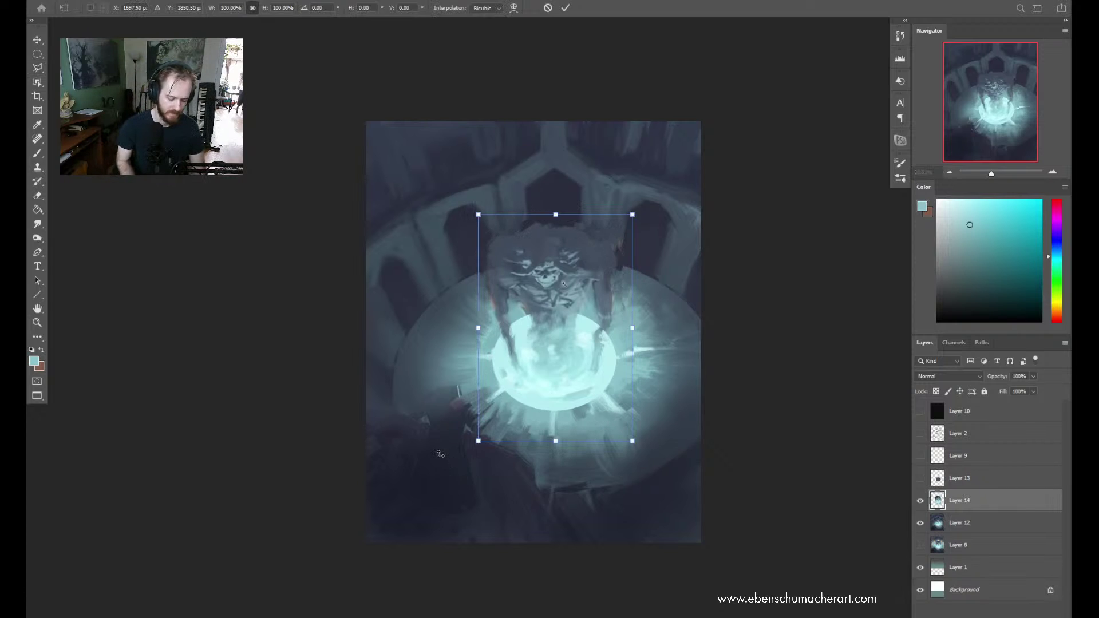
pyautogui.moveTo(563, 283); pyautogui.dragTo(563, 291)
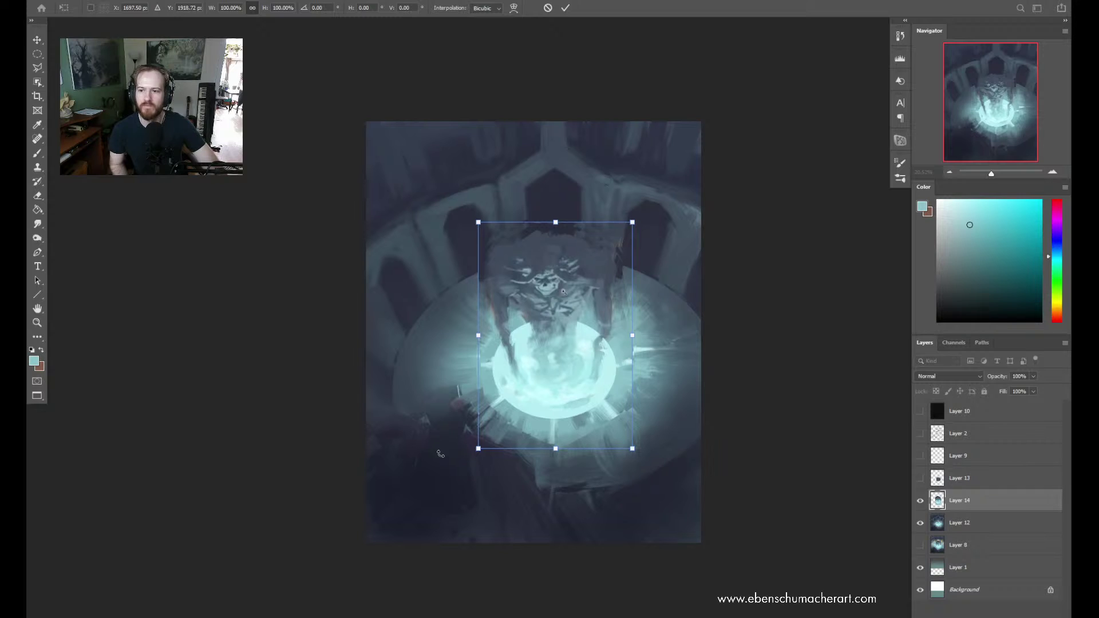
pyautogui.press('Return')
# Erase the copied layer's leftover edges above the creature's shoulders and around the pool with the 300 px eraser
pyautogui.press('l')
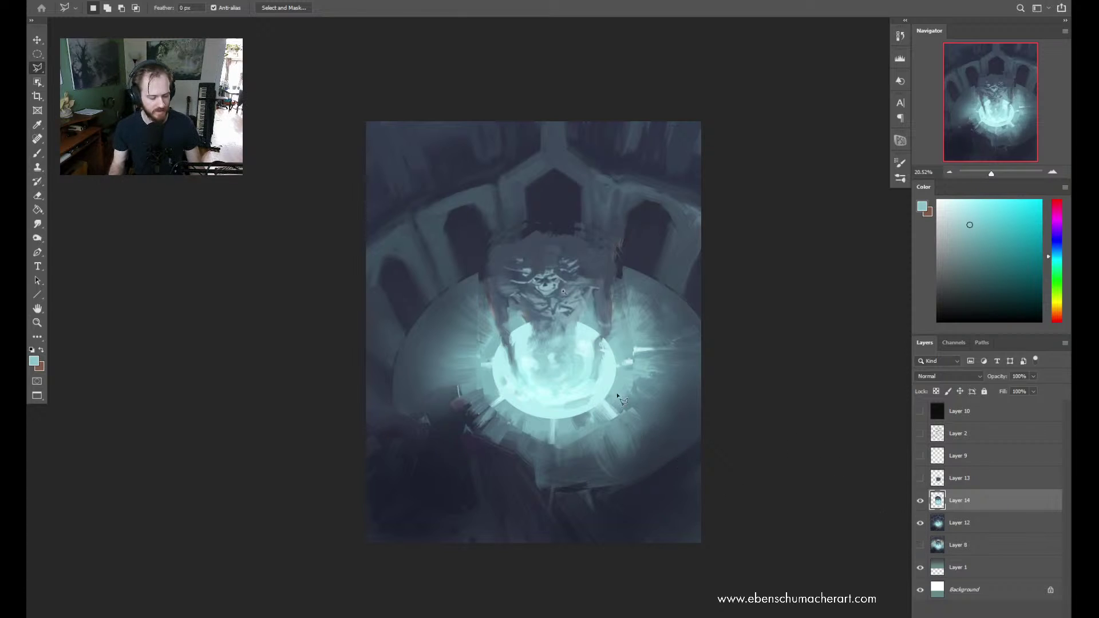
pyautogui.press('e')
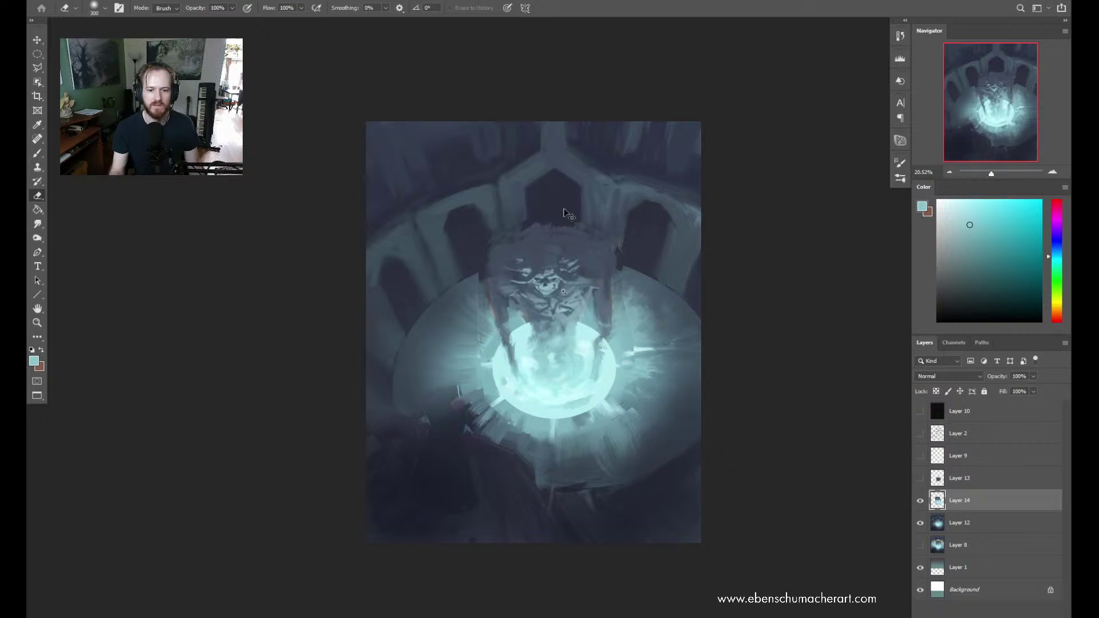
pyautogui.moveTo(580, 229); pyautogui.dragTo(518, 232)
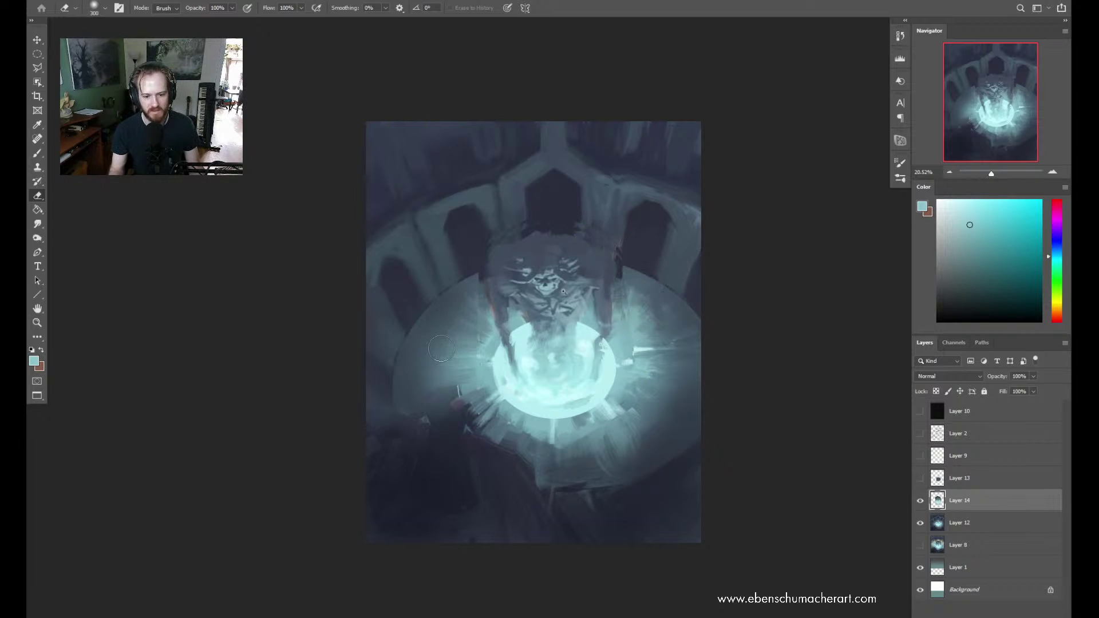
# Merge Layer 14 with Layer 12 and flip the whole canvas horizontally
pyautogui.keyDown('shift'); pyautogui.click(982, 523); pyautogui.keyUp('shift')
pyautogui.hotkey('ctrl', 'e')
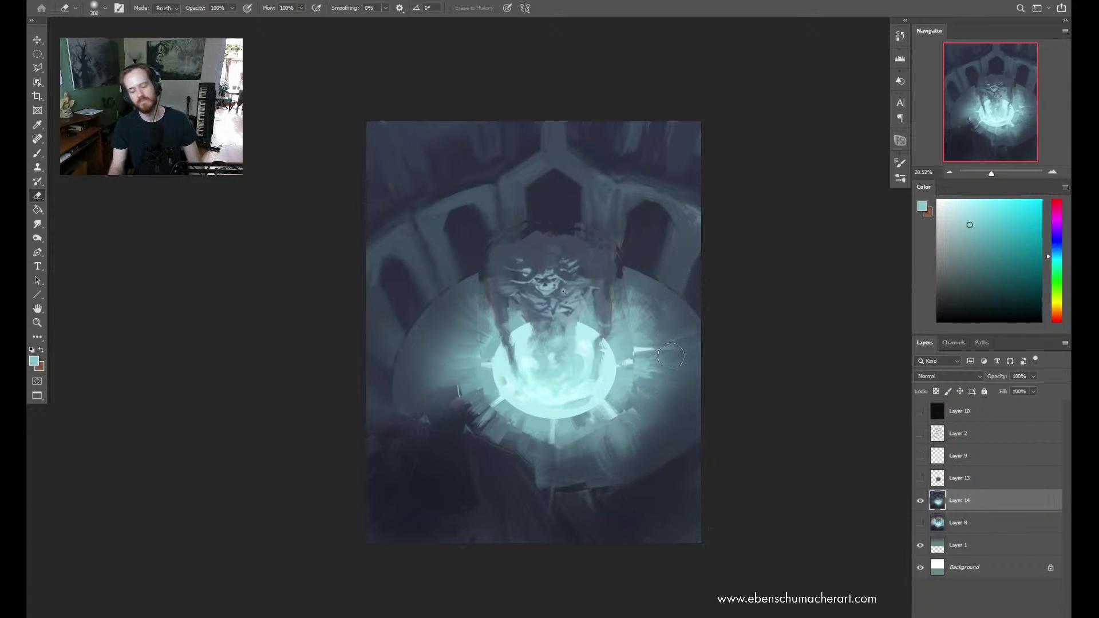
pyautogui.hotkey('ctrl', 'shift', 'h')
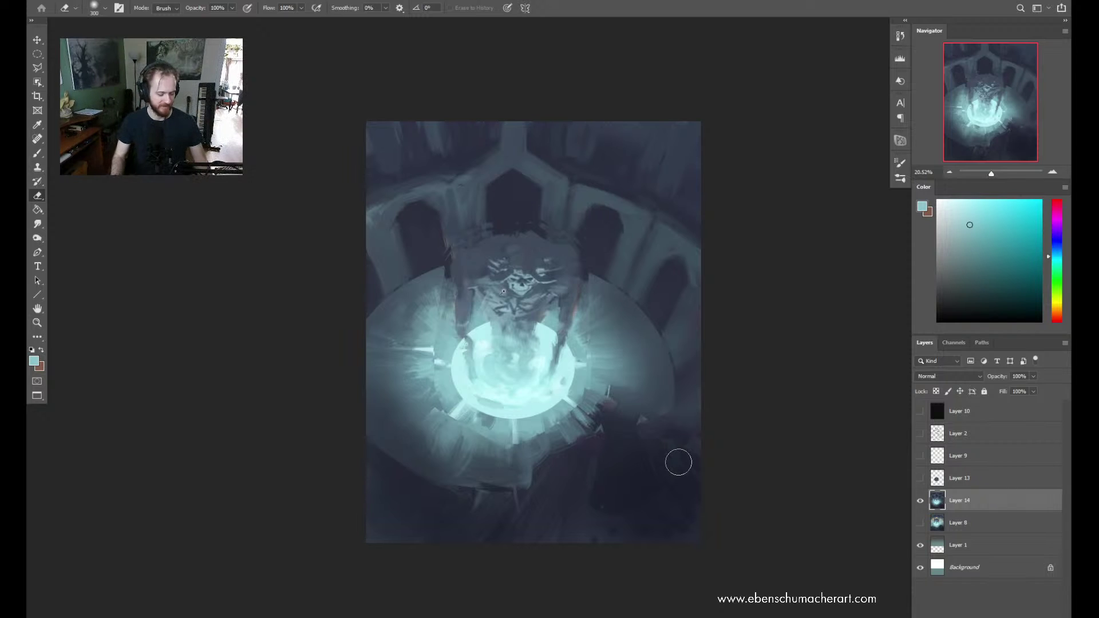
pyautogui.press('b')
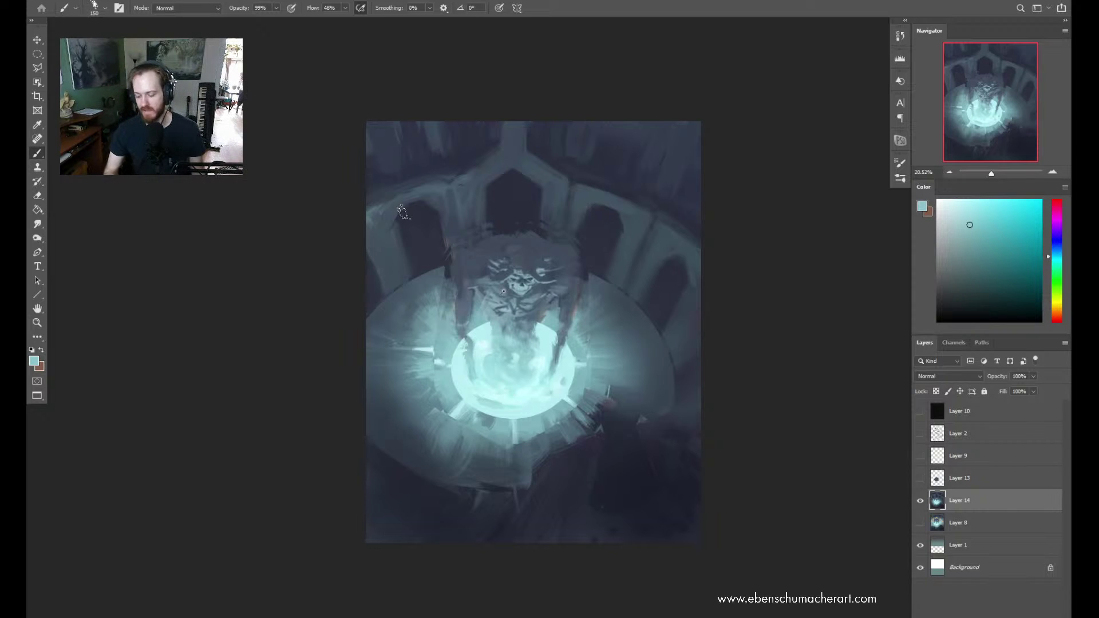
pyautogui.press('alt')
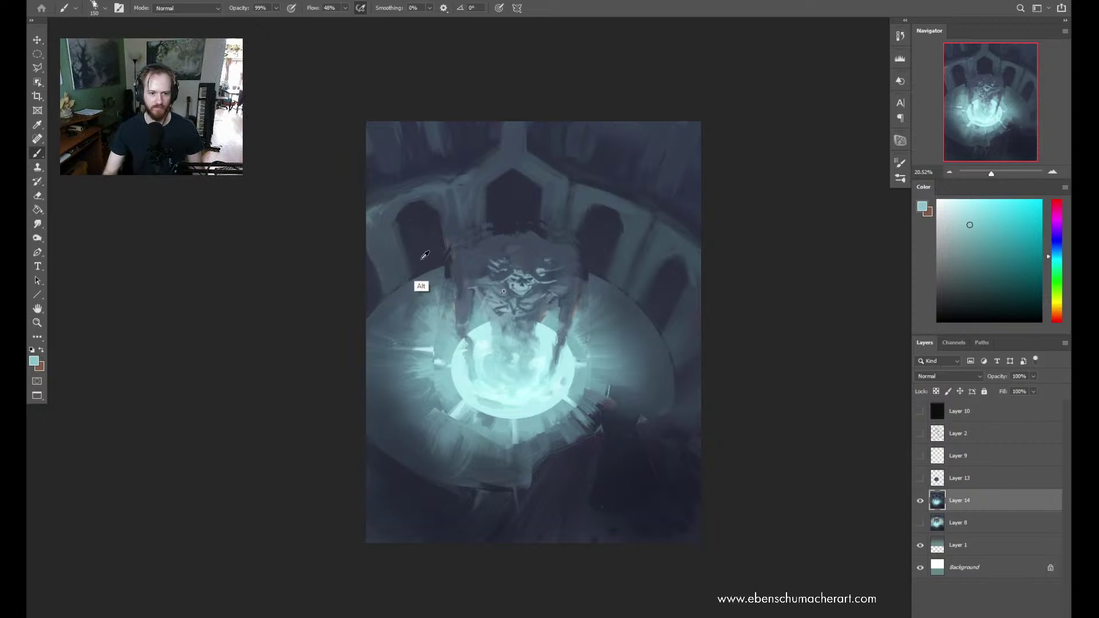
pyautogui.press('m')
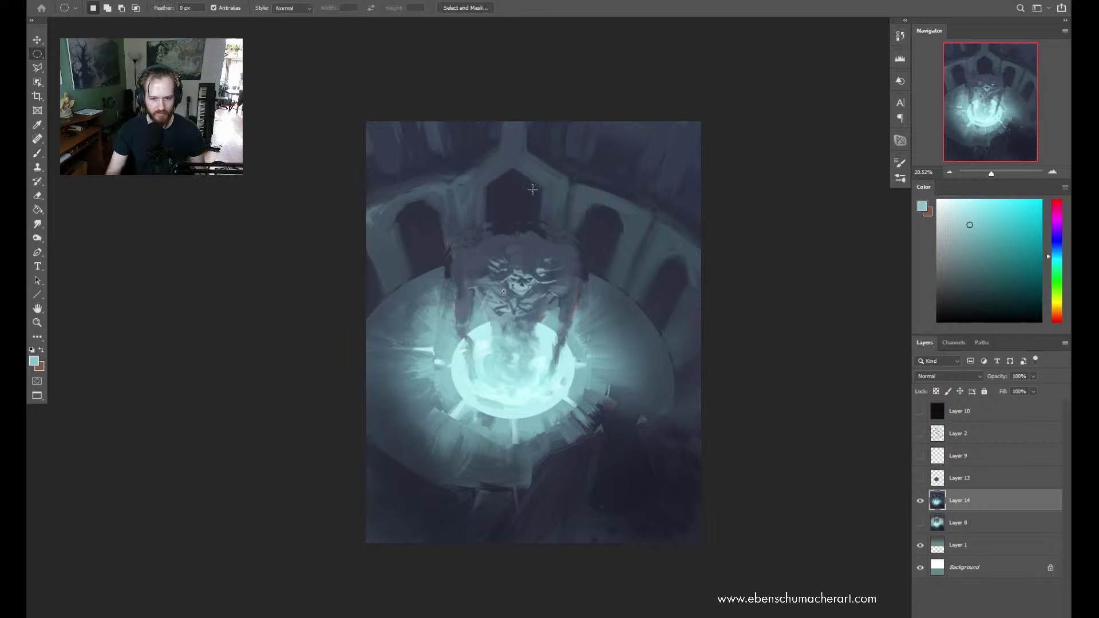
pyautogui.moveTo(728, 168); pyautogui.dragTo(730, 168)
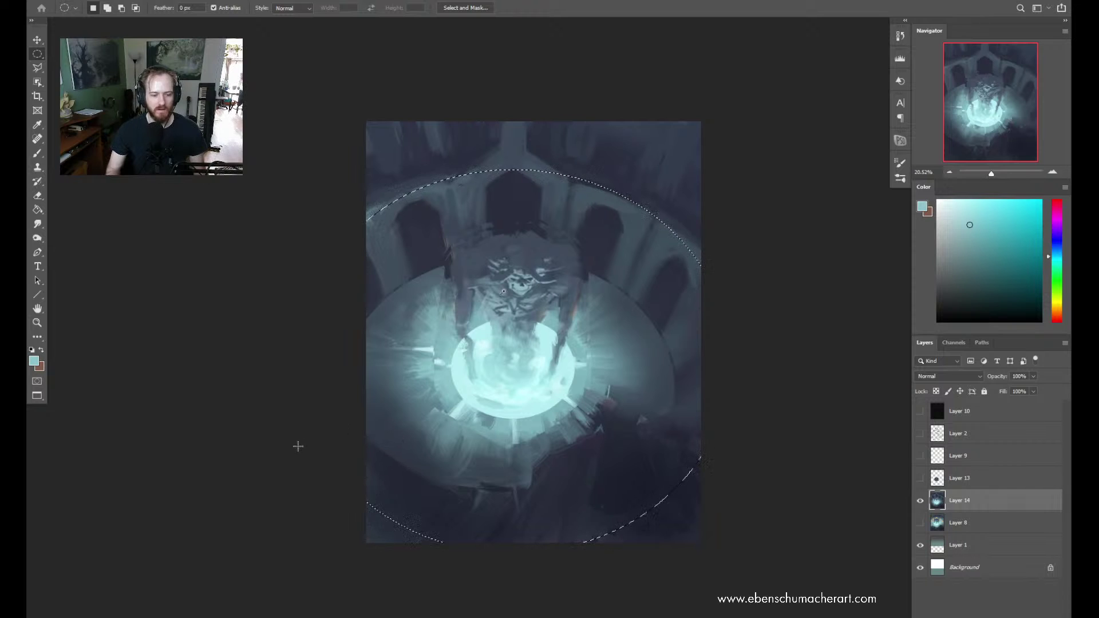
pyautogui.hotkey('ctrl', 'd')
pyautogui.moveTo(273, 153); pyautogui.dragTo(273, 153)
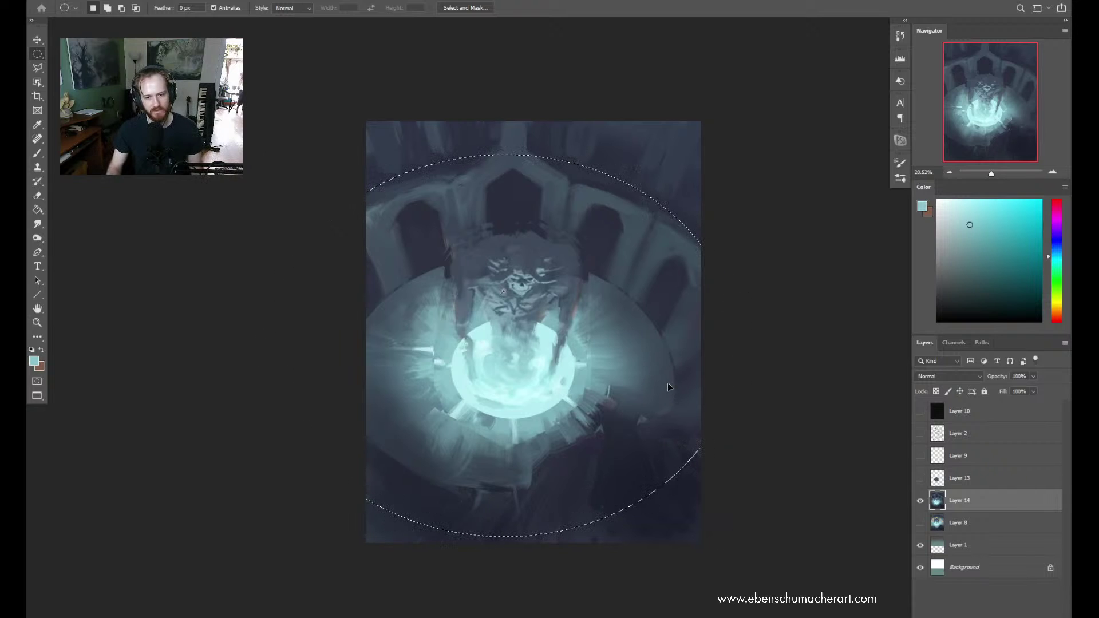
pyautogui.moveTo(667, 383)
pyautogui.mouseDown()
pyautogui.moveTo(690, 384)
pyautogui.moveTo(668, 384)
pyautogui.mouseUp()
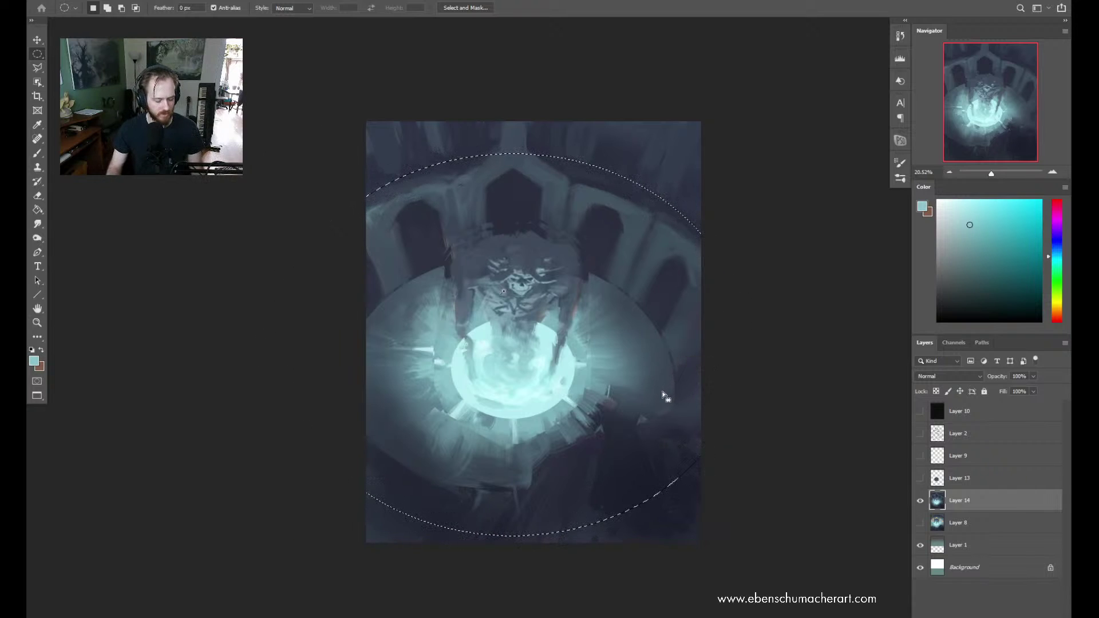
pyautogui.hotkey('ctrl', 'd')
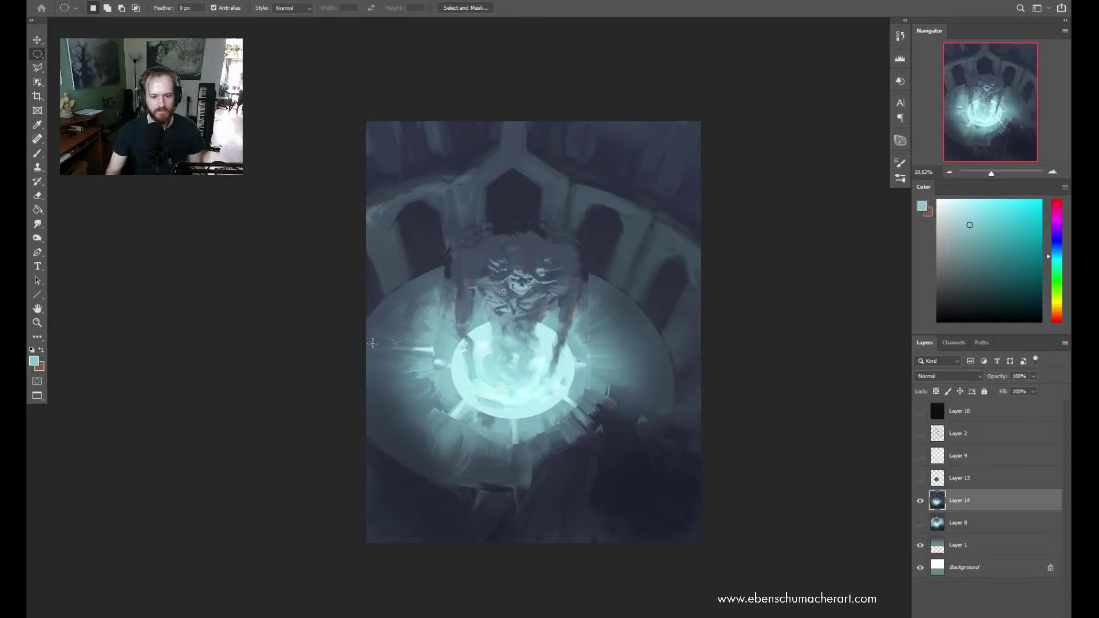
pyautogui.moveTo(340, 272); pyautogui.dragTo(339, 251)
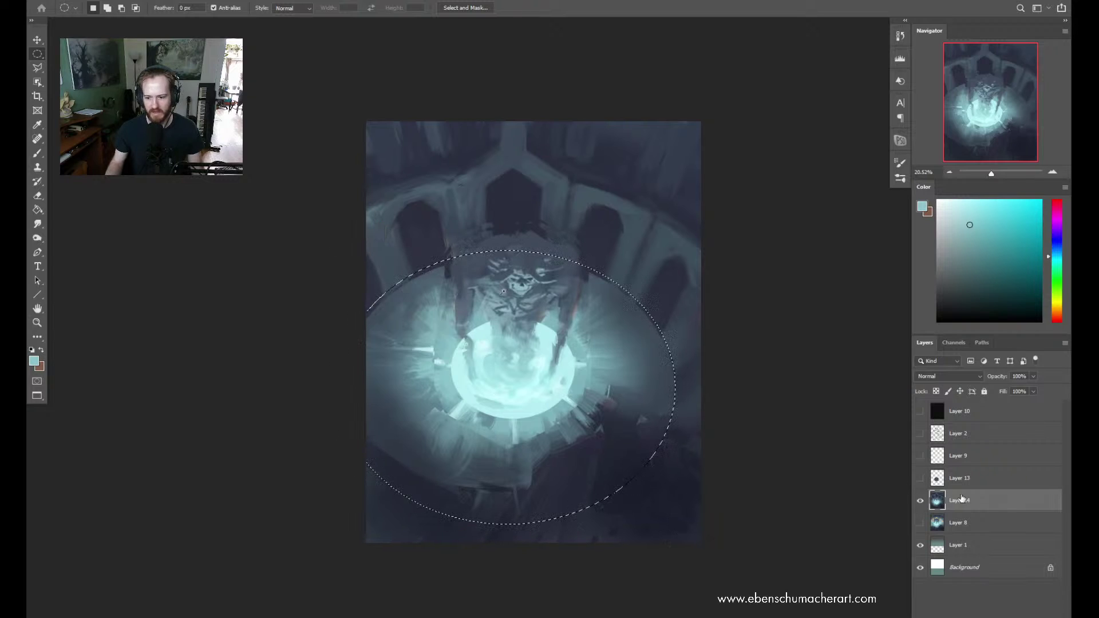
pyautogui.hotkey('ctrl', 'd')
# Show Layer 13 and enlarge its ellipse to about 464%, adjusting the lower corners so it spans the chamber's outer wall
pyautogui.click(927, 487)
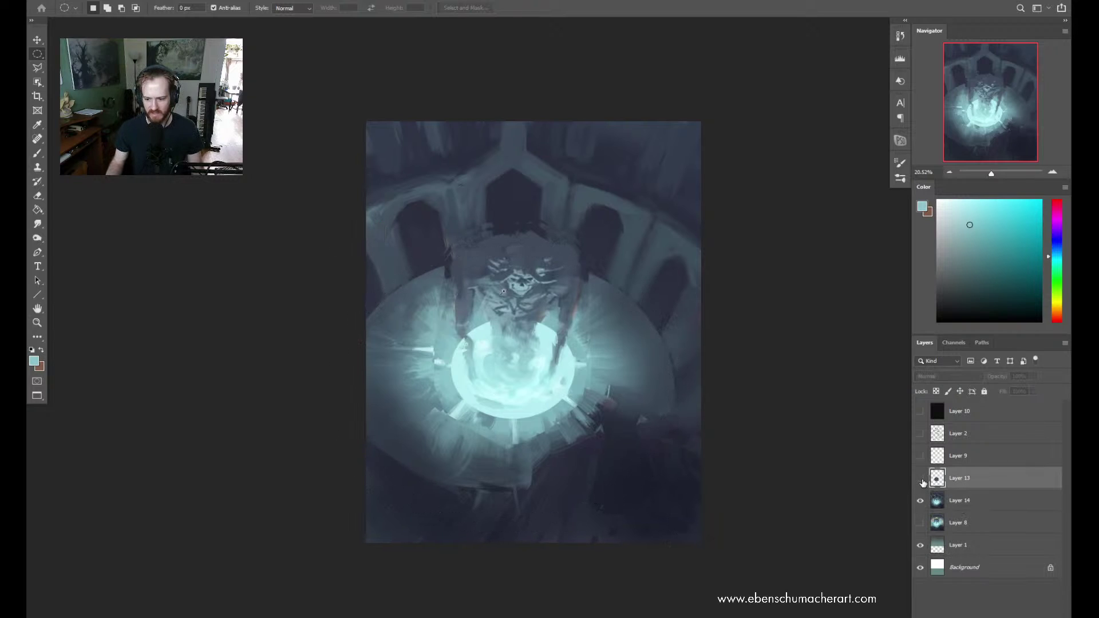
pyautogui.click(919, 485)
pyautogui.hotkey('ctrl', 't')
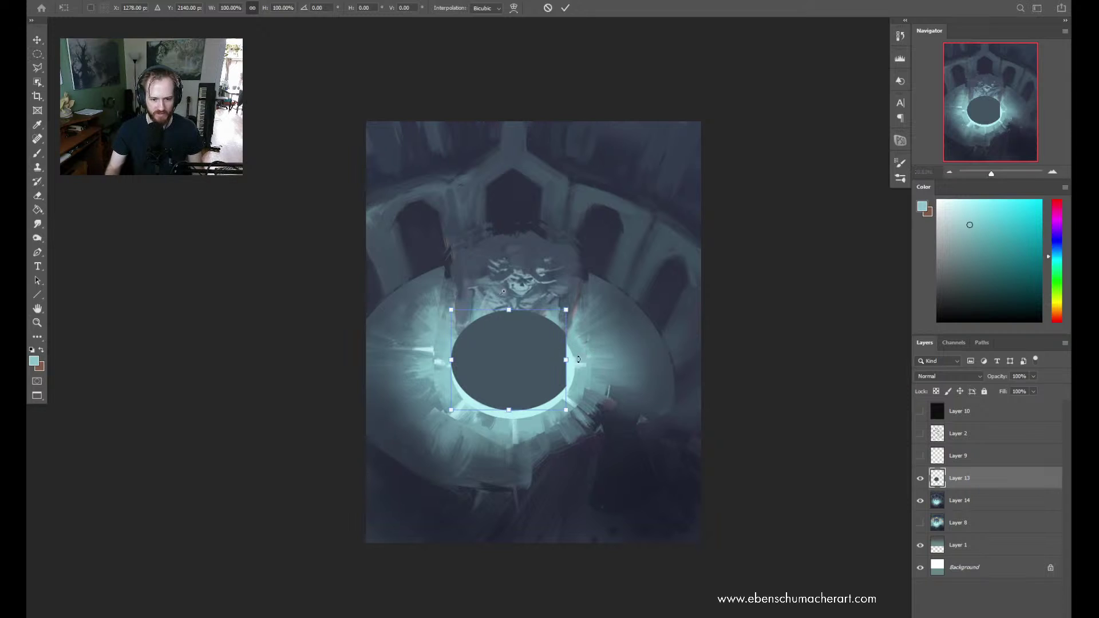
pyautogui.moveTo(567, 361); pyautogui.dragTo(882, 359)
pyautogui.moveTo(674, 376); pyautogui.dragTo(518, 353)
pyautogui.moveTo(715, 331); pyautogui.dragTo(724, 330)
pyautogui.moveTo(650, 343)
pyautogui.mouseDown()
pyautogui.moveTo(659, 444)
pyautogui.moveTo(648, 360)
pyautogui.mouseUp()
pyautogui.hotkey('ctrl', 'shift')
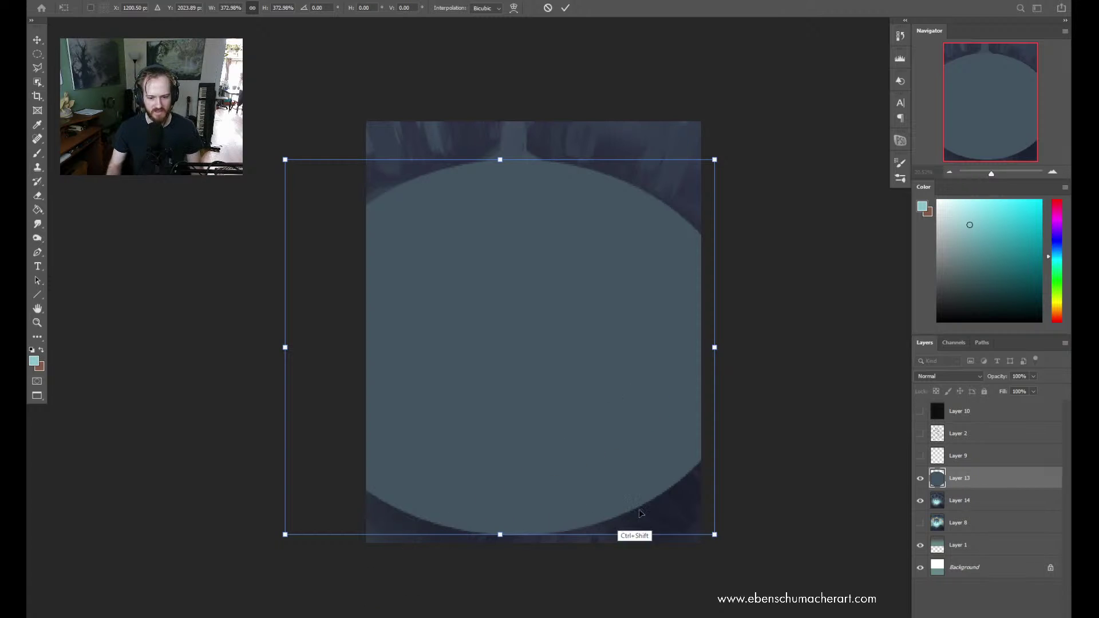
pyautogui.moveTo(722, 536); pyautogui.dragTo(765, 552)
pyautogui.moveTo(285, 535); pyautogui.dragTo(235, 559)
pyautogui.press('Escape')
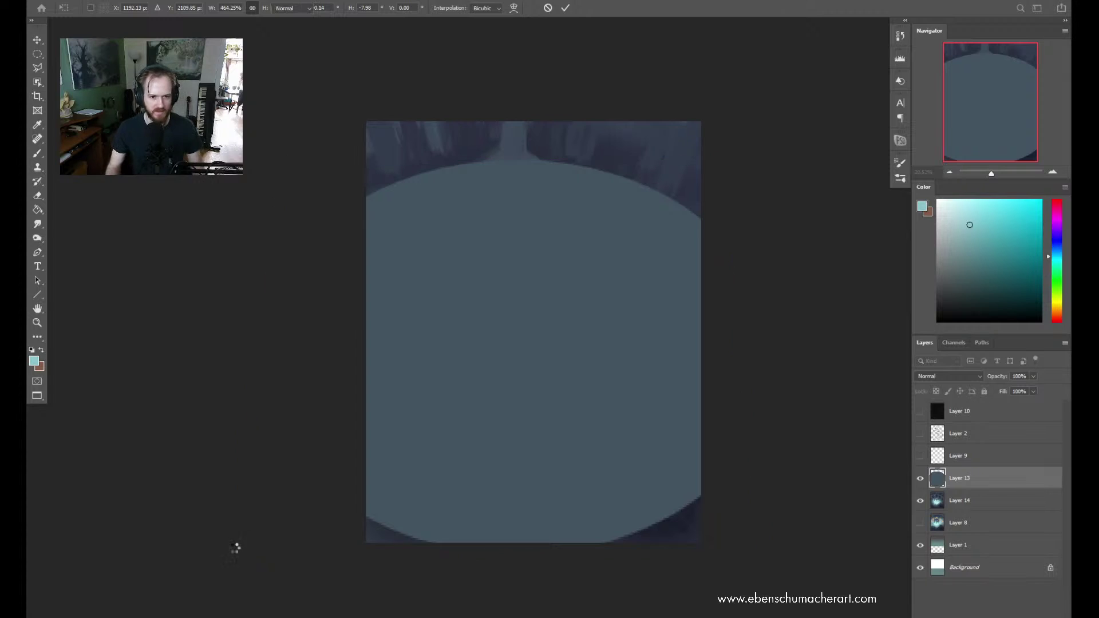
# Load Layer 13's ellipse as a selection, hide that layer and paint a blue-gray band along the wall's upper rim on Layer 14
pyautogui.keyDown('ctrl'); pyautogui.click(937, 481); pyautogui.keyUp('ctrl')
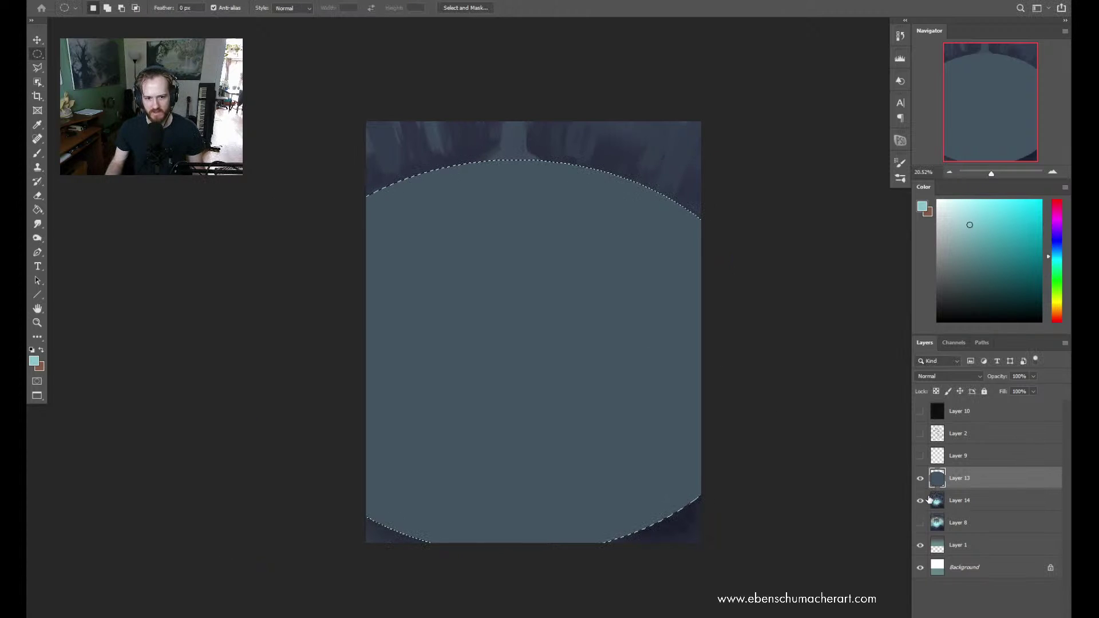
pyautogui.click(920, 478)
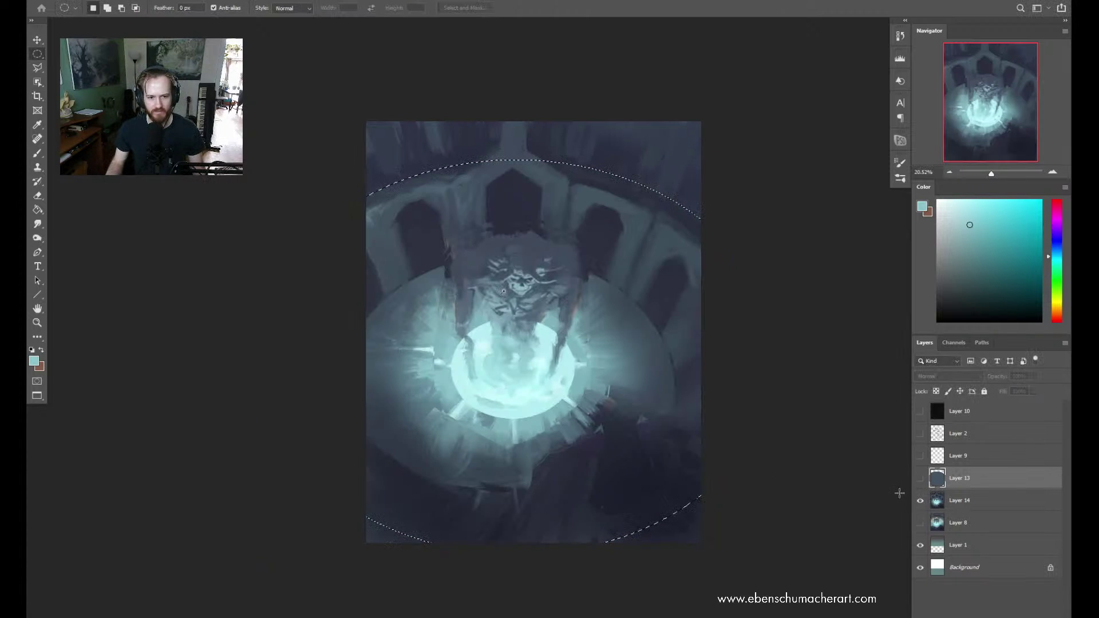
pyautogui.press('b')
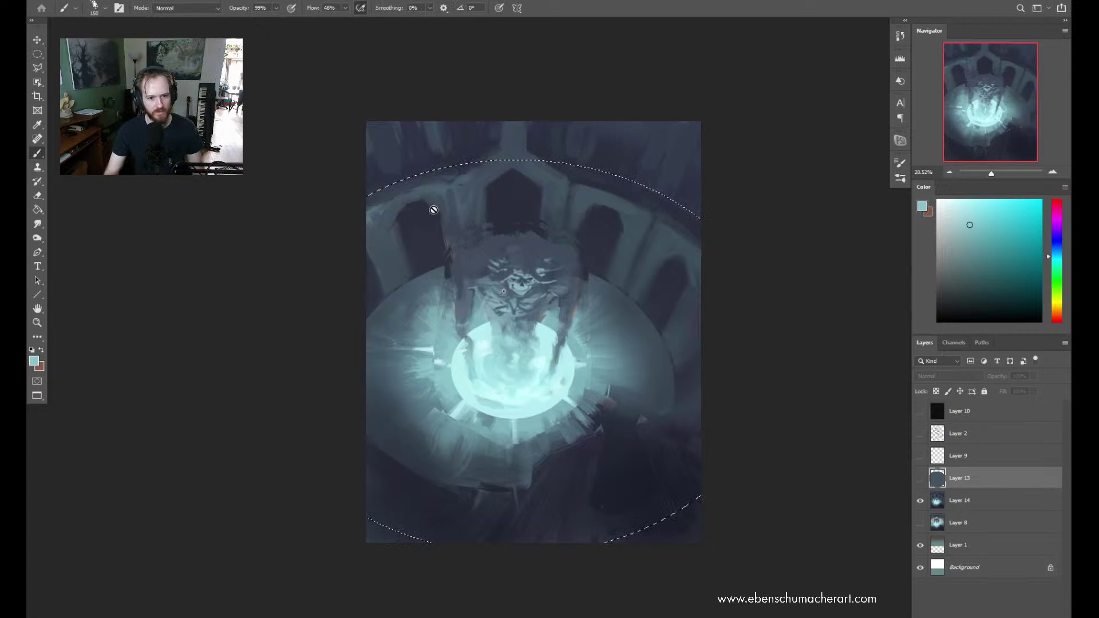
pyautogui.click(927, 498)
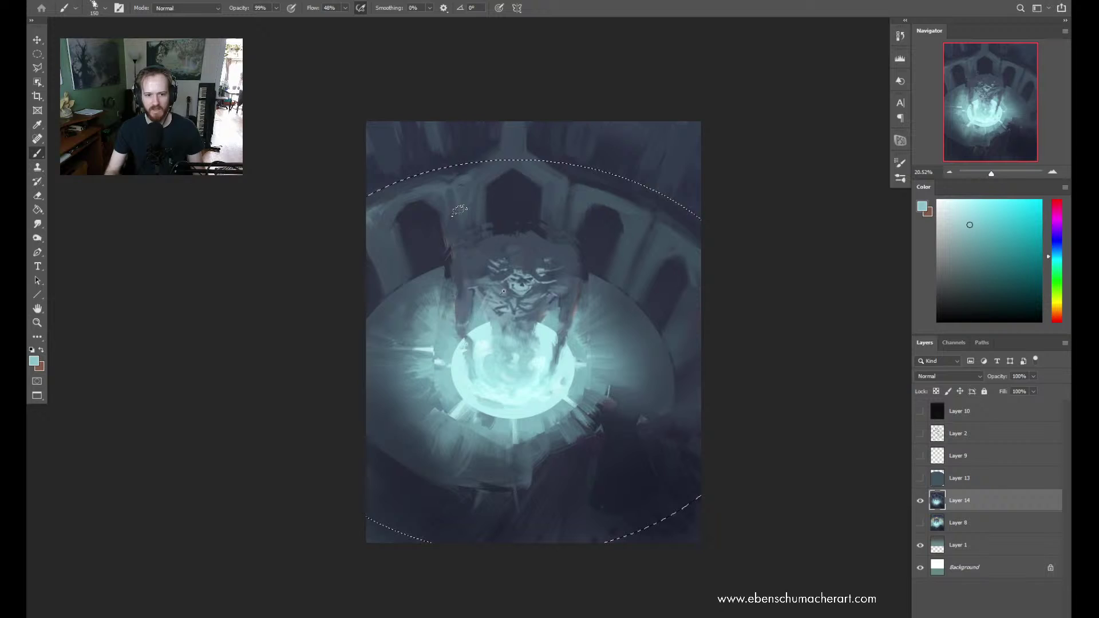
pyautogui.keyDown('alt'); pyautogui.click(375, 214); pyautogui.keyUp('alt')
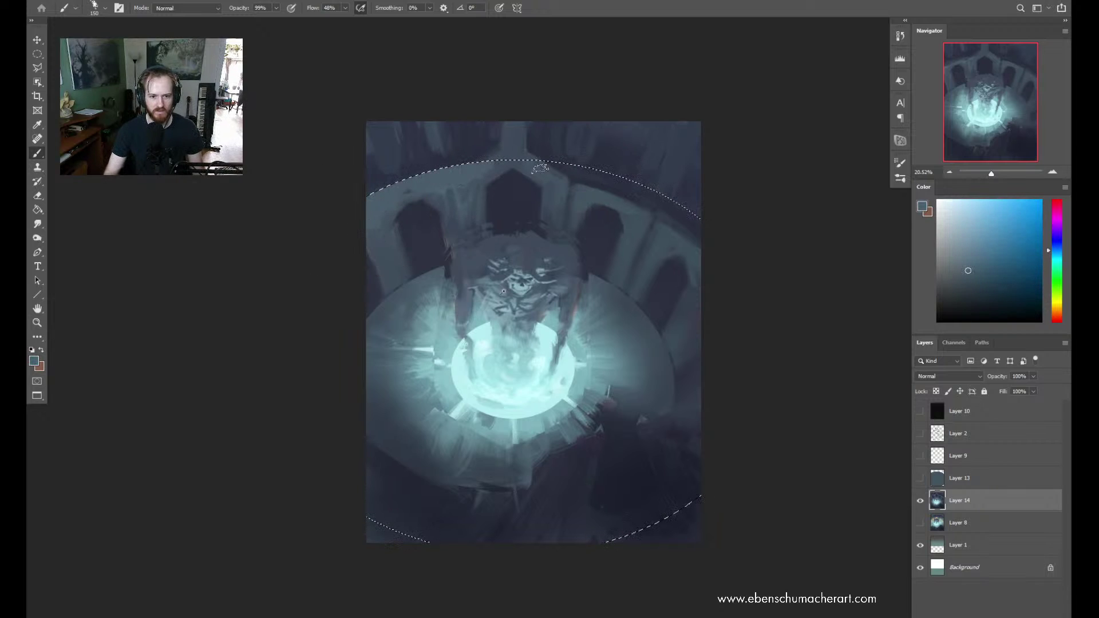
pyautogui.moveTo(365, 207); pyautogui.dragTo(537, 155)
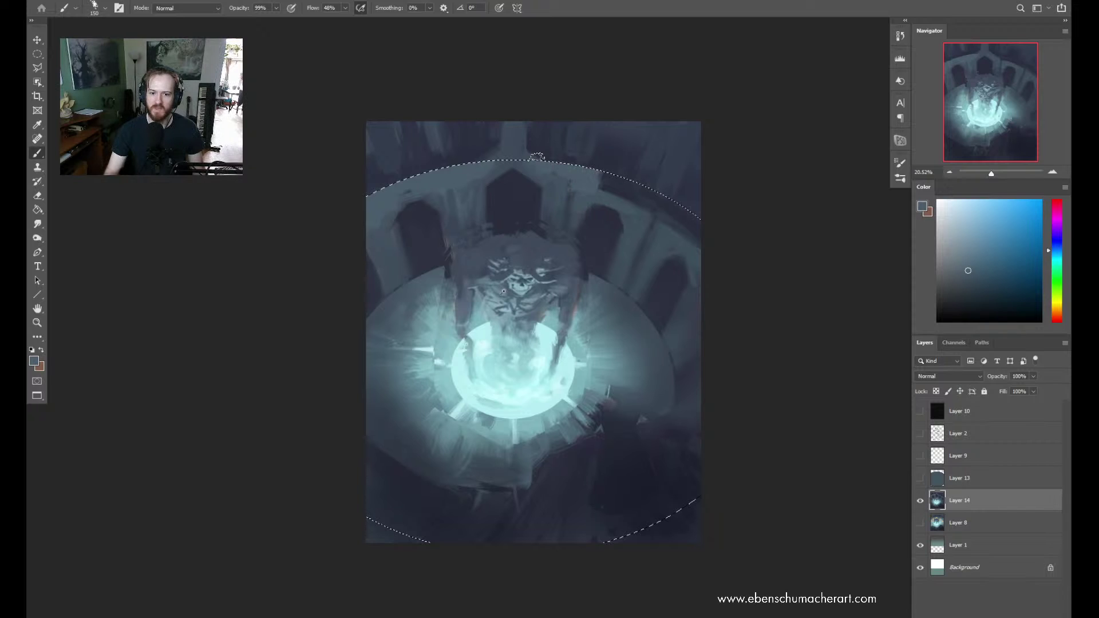
pyautogui.moveTo(536, 156); pyautogui.dragTo(695, 208)
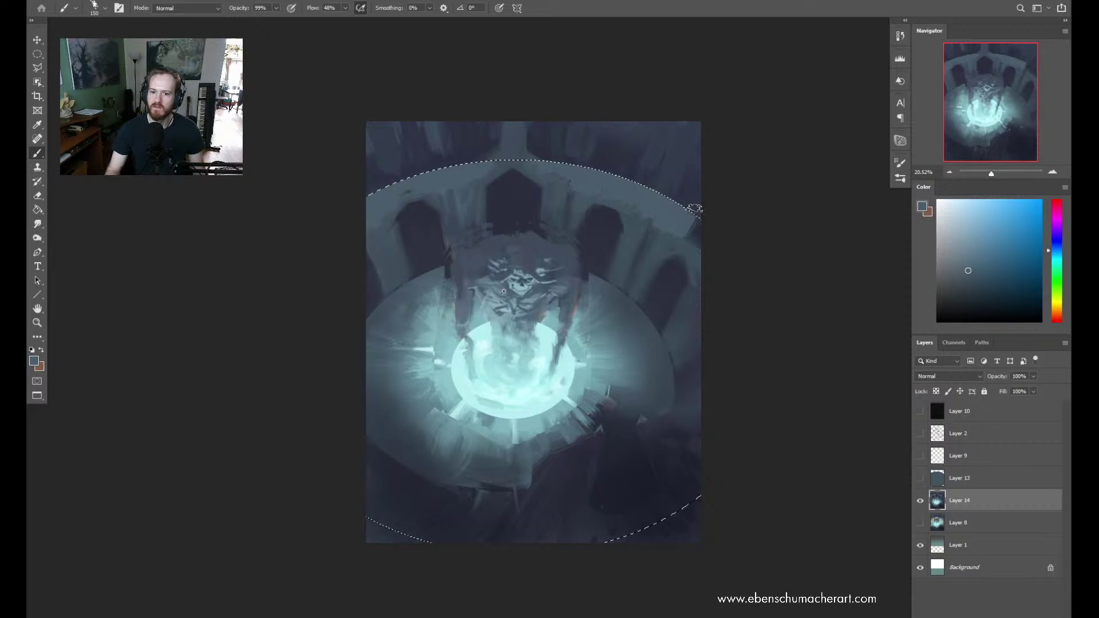
pyautogui.keyDown('alt'); pyautogui.click(658, 239); pyautogui.keyUp('alt')
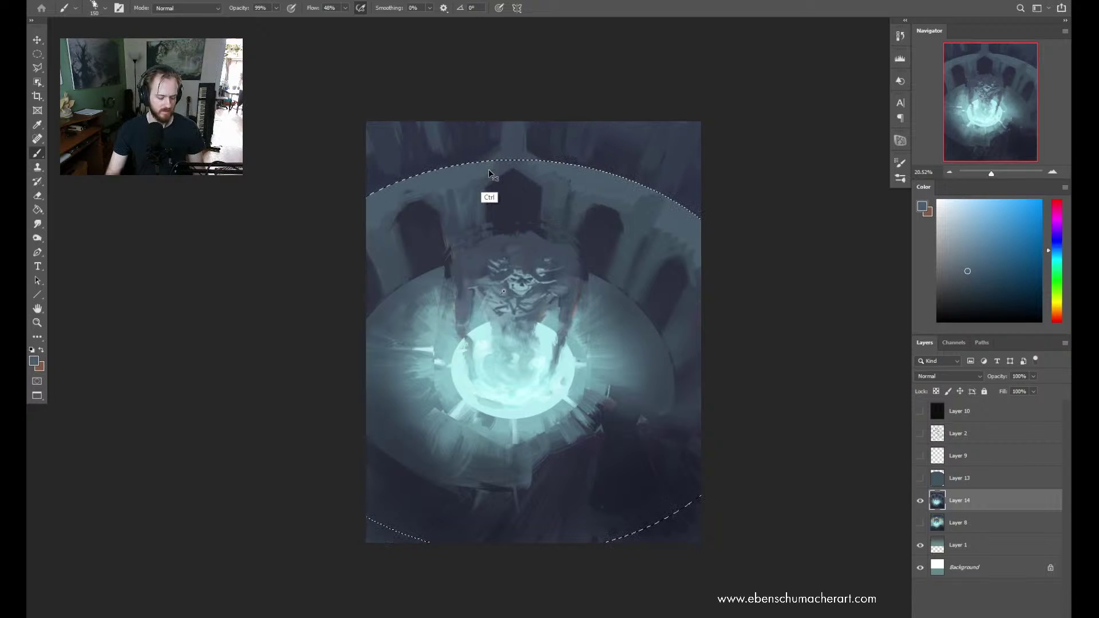
# Undo the painted upper wall rim and the enlargement of Layer 13's ellipse
pyautogui.press('z')
pyautogui.moveTo(603, 325)
pyautogui.mouseDown()
pyautogui.moveTo(572, 347)
pyautogui.moveTo(611, 321)
pyautogui.moveTo(606, 346)
pyautogui.mouseUp()
pyautogui.press('b')
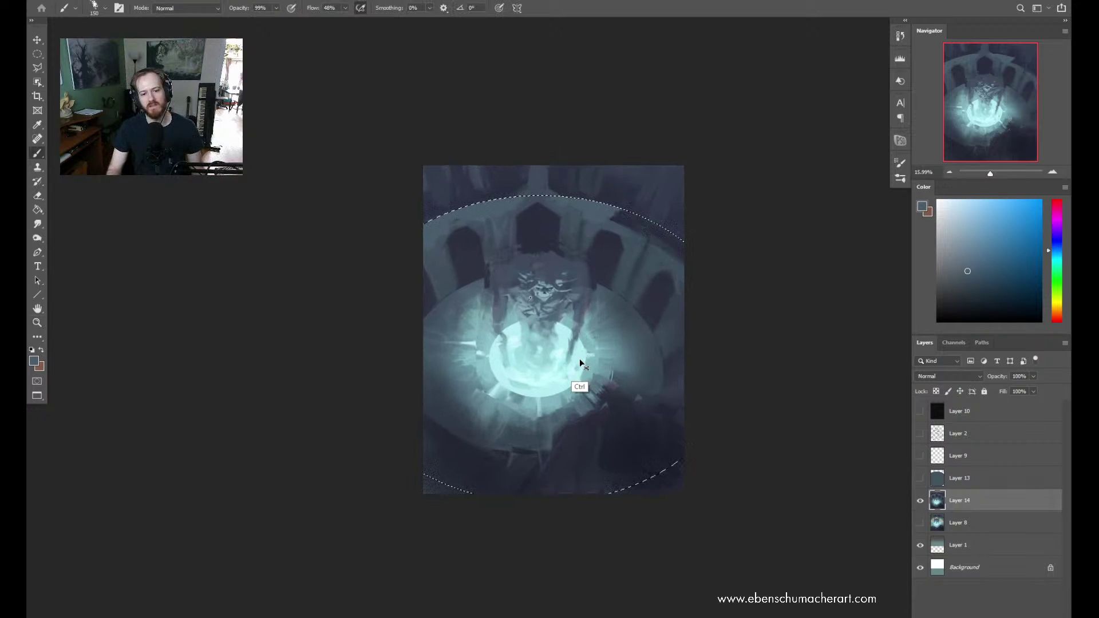
pyautogui.hotkey('ctrl', 'z')
pyautogui.hotkey('ctrl', 'z')
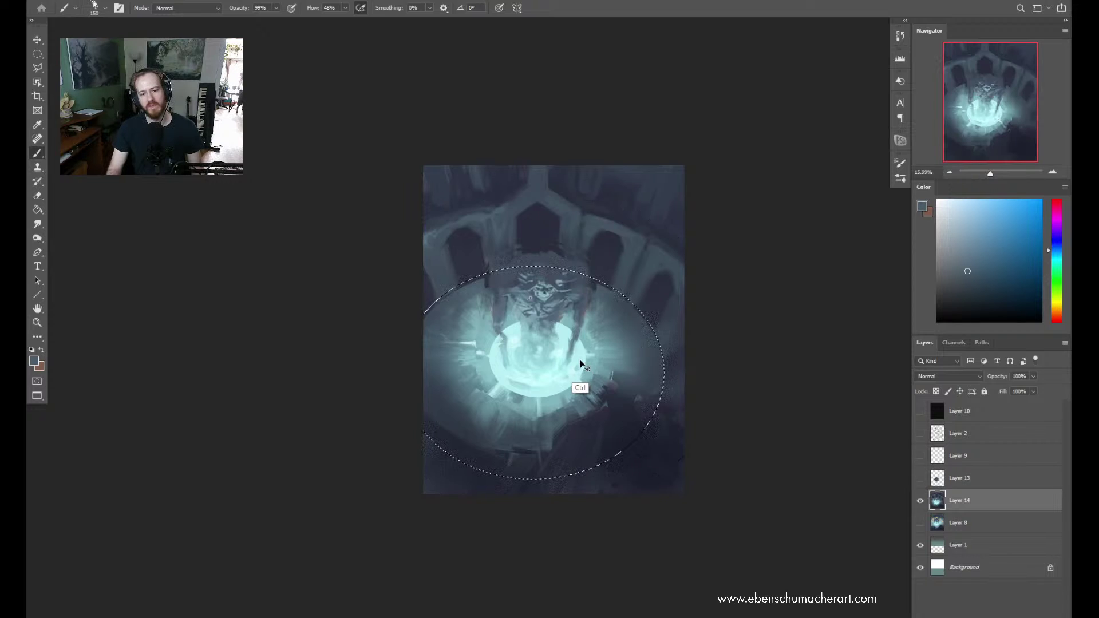
pyautogui.hotkey('ctrl', 'shift', 'z')
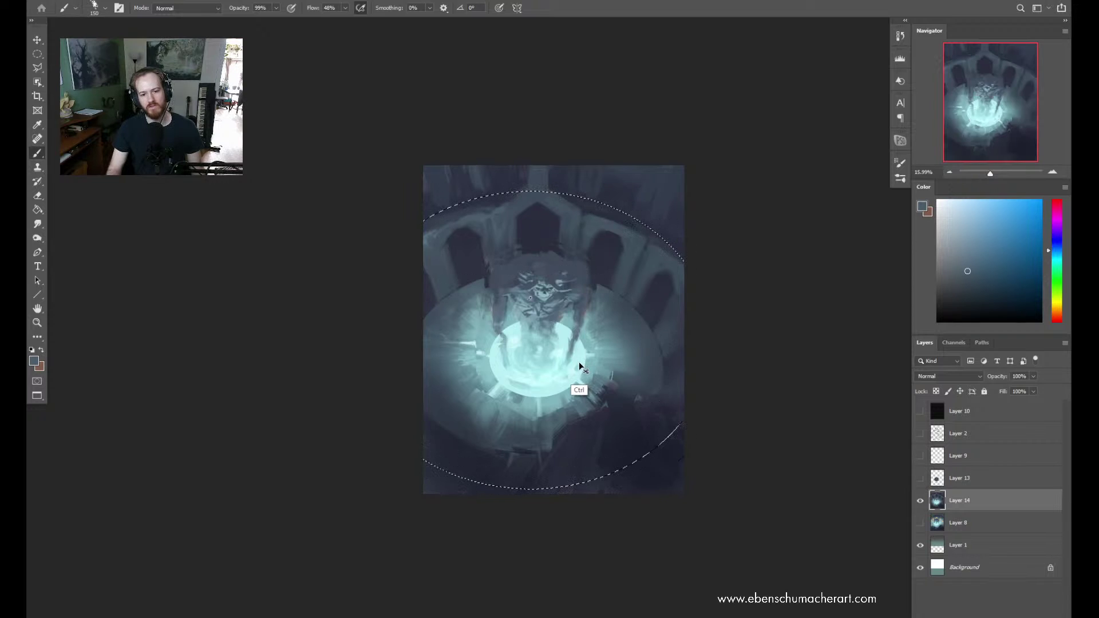
# Show Layer 13 again and make it the active layer
pyautogui.click(917, 501)
pyautogui.click(916, 499)
pyautogui.click(919, 478)
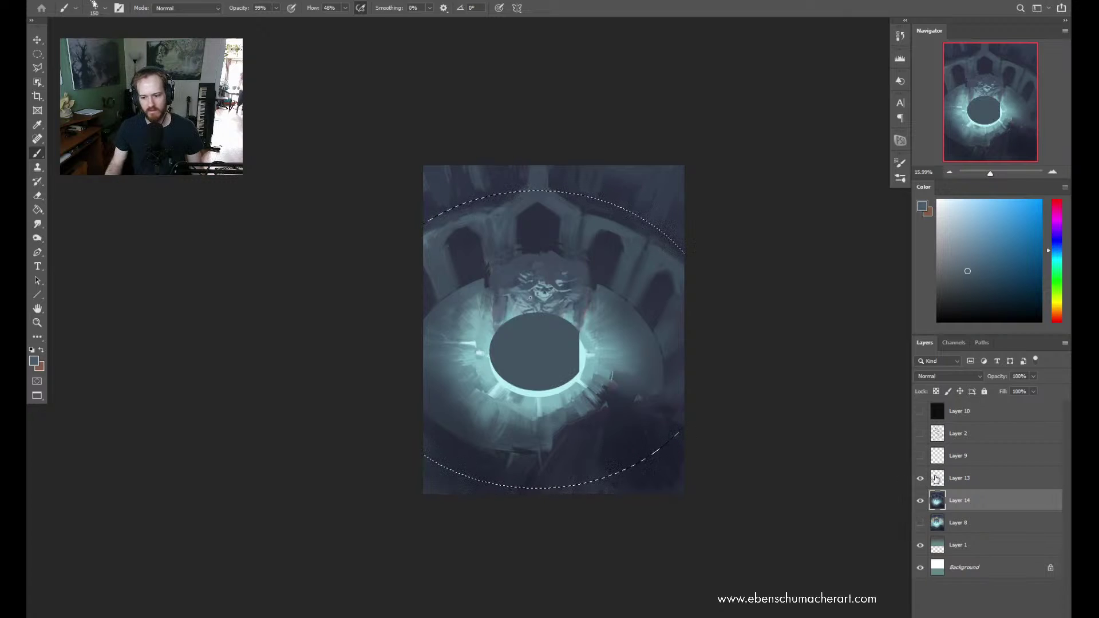
pyautogui.click(939, 478)
pyautogui.hotkey('ctrl', 't')
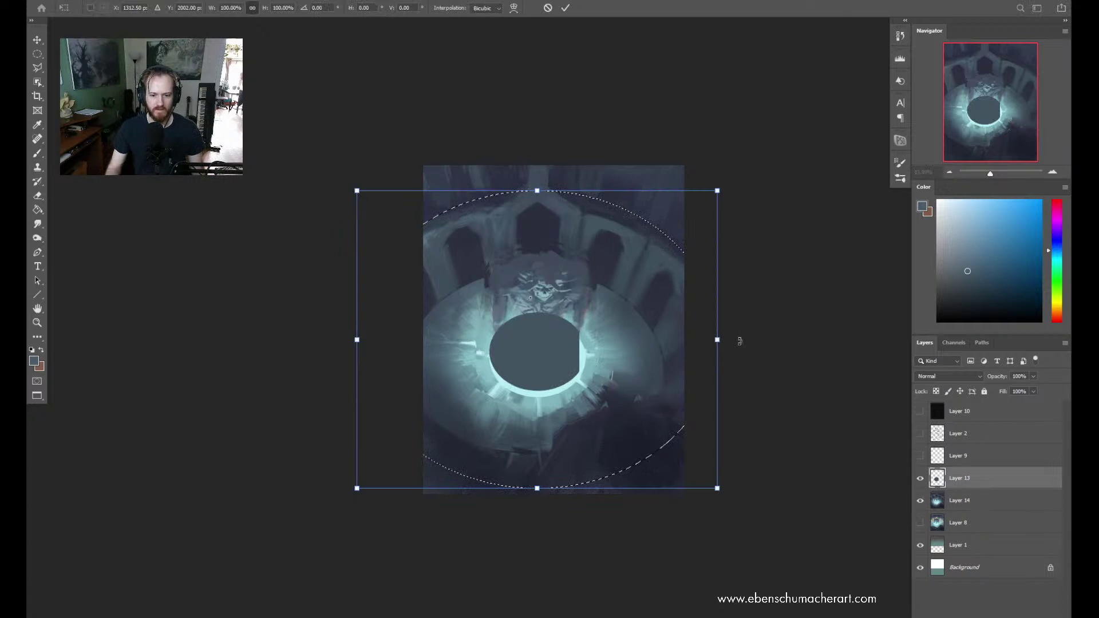
pyautogui.moveTo(717, 340); pyautogui.dragTo(898, 283)
pyautogui.moveTo(673, 370); pyautogui.dragTo(559, 324)
pyautogui.moveTo(754, 283); pyautogui.dragTo(988, 284)
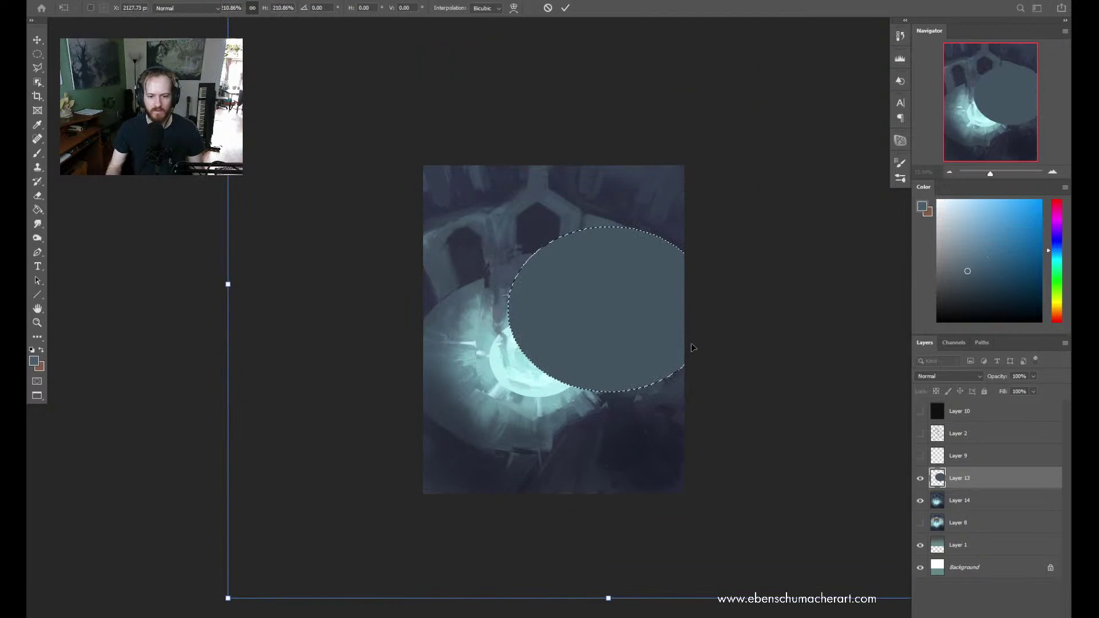
pyautogui.press('Escape')
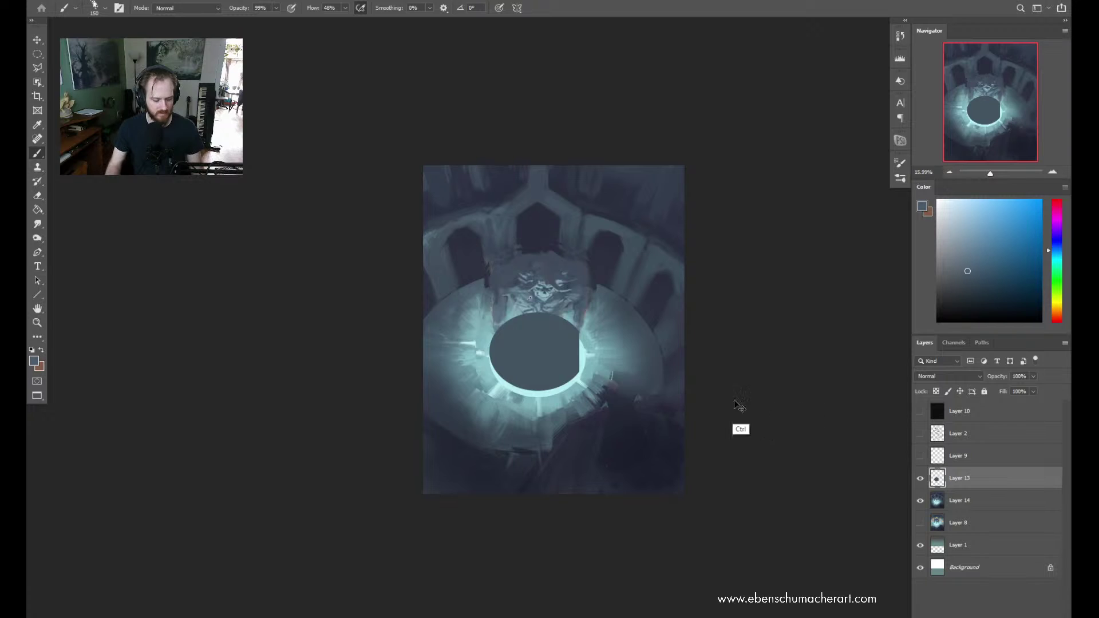
# Enlarge Layer 13's ellipse to about 412% across the chamber and lower the layer's opacity to 45%
pyautogui.hotkey('ctrl', 't')
pyautogui.moveTo(535, 312); pyautogui.dragTo(571, 130)
pyautogui.moveTo(579, 319); pyautogui.dragTo(581, 397)
pyautogui.moveTo(530, 466); pyautogui.dragTo(530, 533)
pyautogui.moveTo(541, 409); pyautogui.dragTo(574, 411)
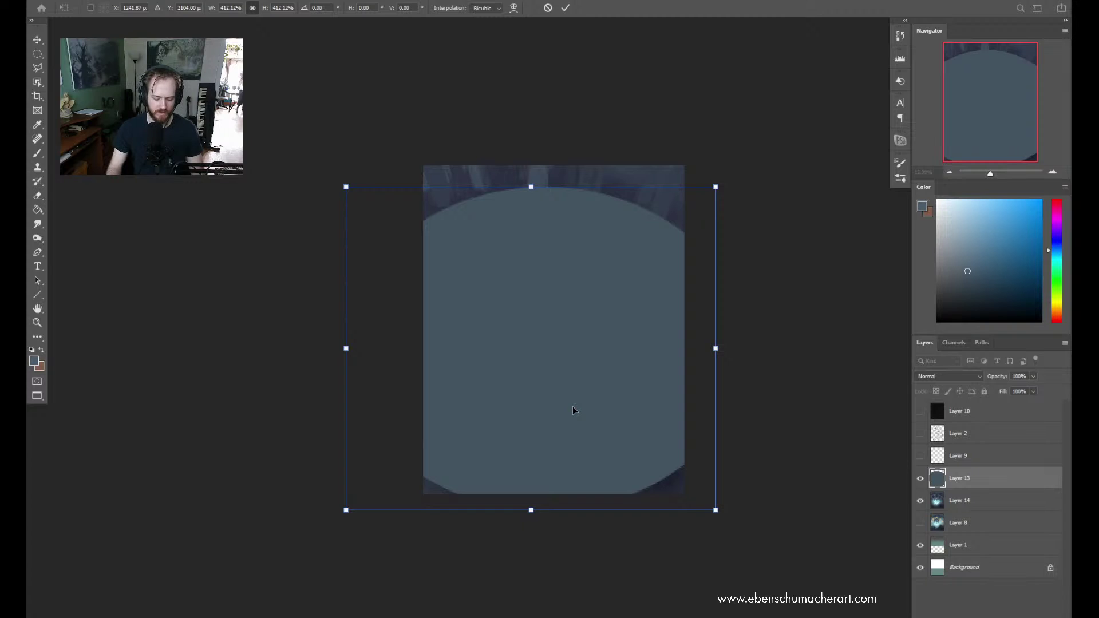
pyautogui.press('Return')
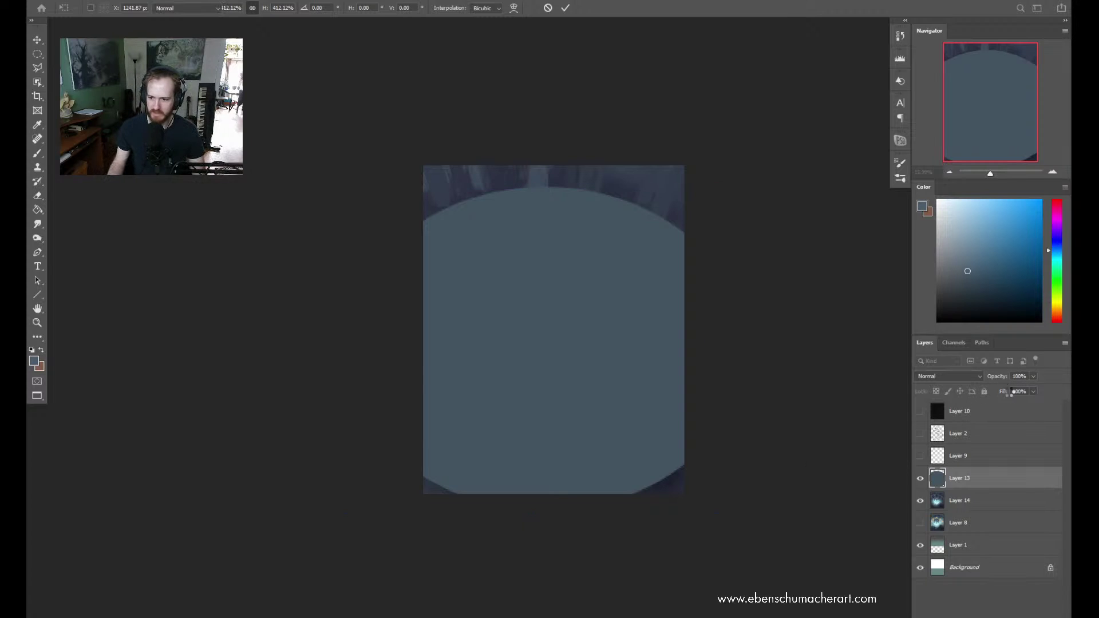
pyautogui.moveTo(1034, 376); pyautogui.dragTo(1000, 388)
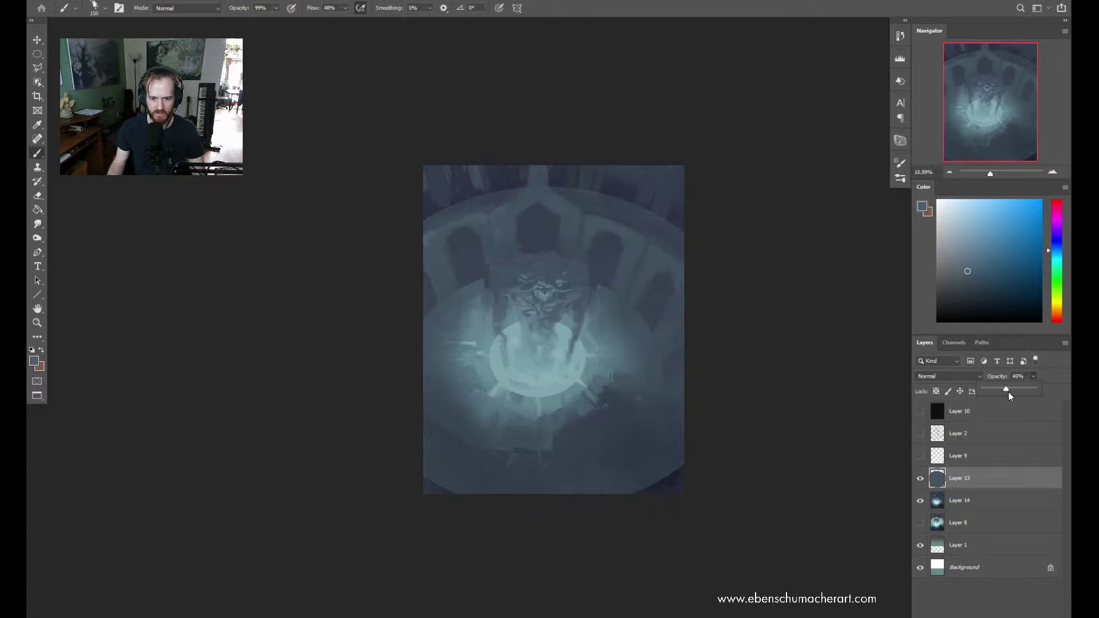
# Scale the translucent ellipse to about 94% and reposition it to follow the curve of the arched wall's upper rim
pyautogui.hotkey('ctrl', 't')
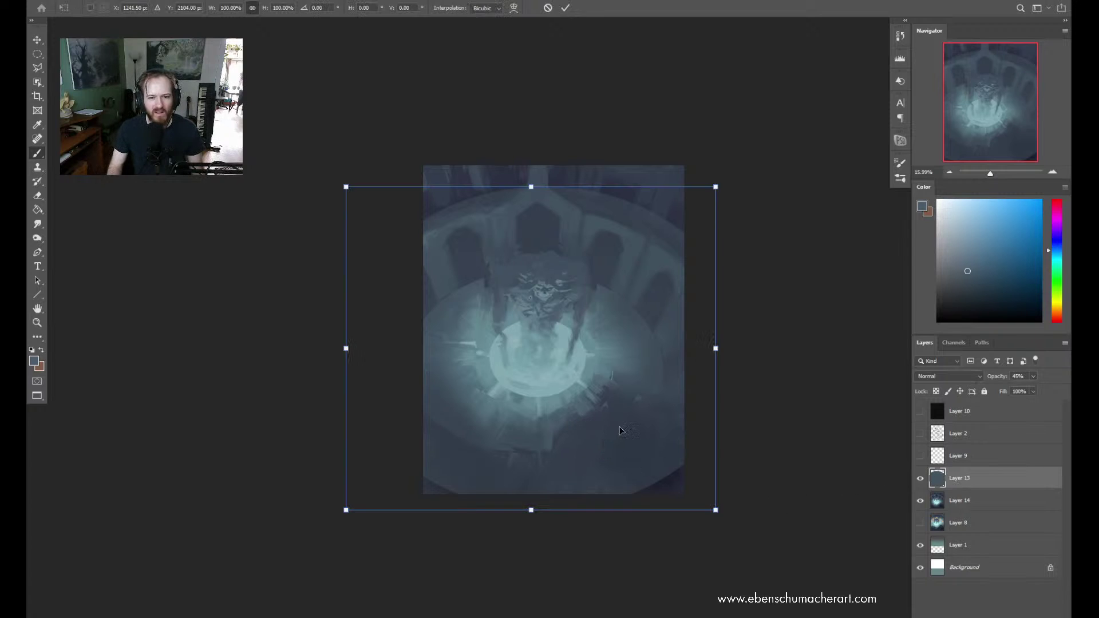
pyautogui.moveTo(620, 431); pyautogui.dragTo(607, 429)
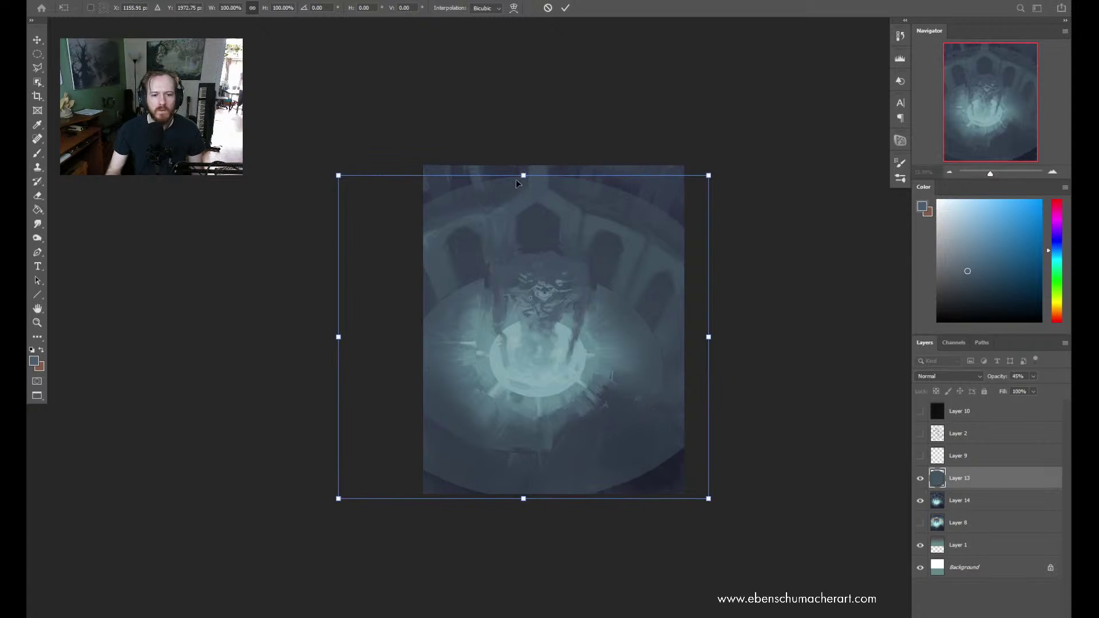
pyautogui.moveTo(517, 183); pyautogui.dragTo(517, 201)
pyautogui.moveTo(568, 368); pyautogui.dragTo(559, 345)
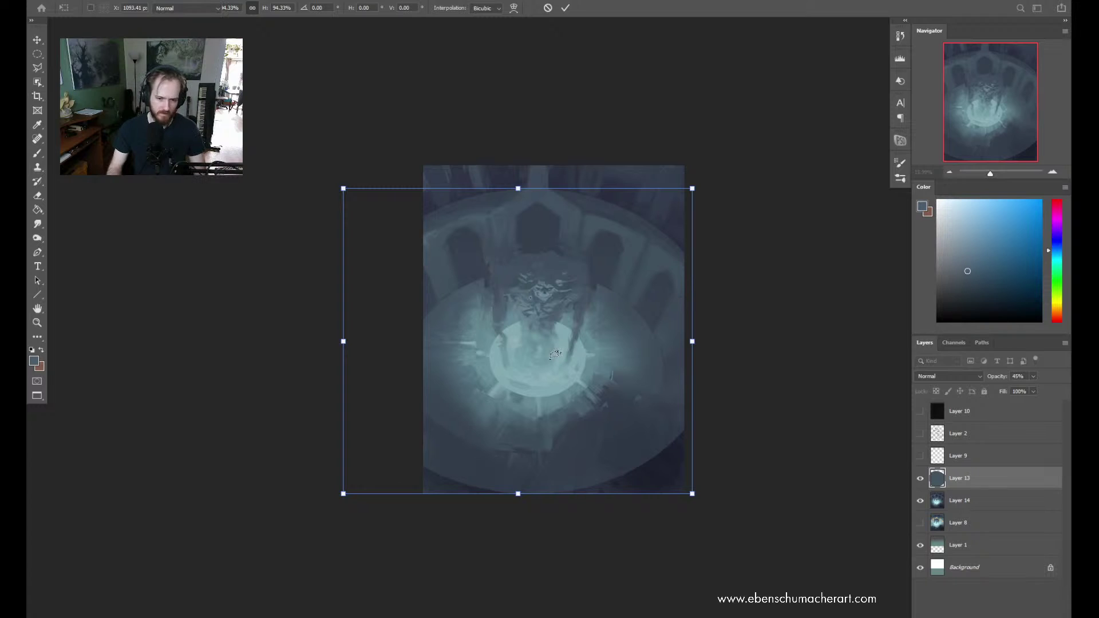
pyautogui.press('Return')
pyautogui.press('b')
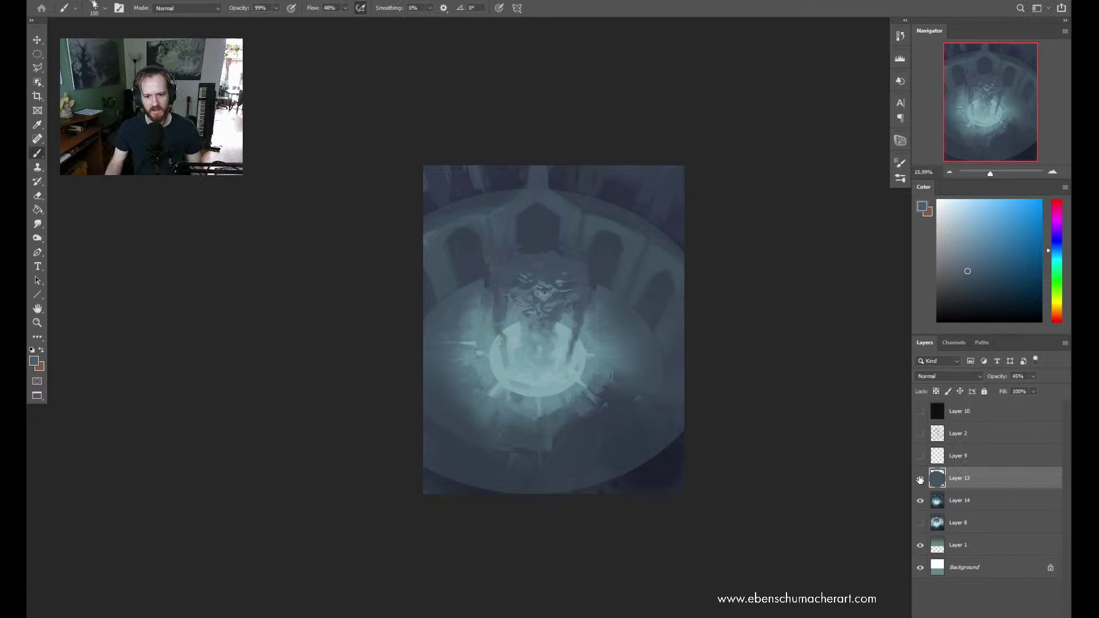
pyautogui.click(920, 478)
# Nudge the translucent ellipse about 31 px to the right to center it on the chamber
pyautogui.hotkey('ctrl', 't')
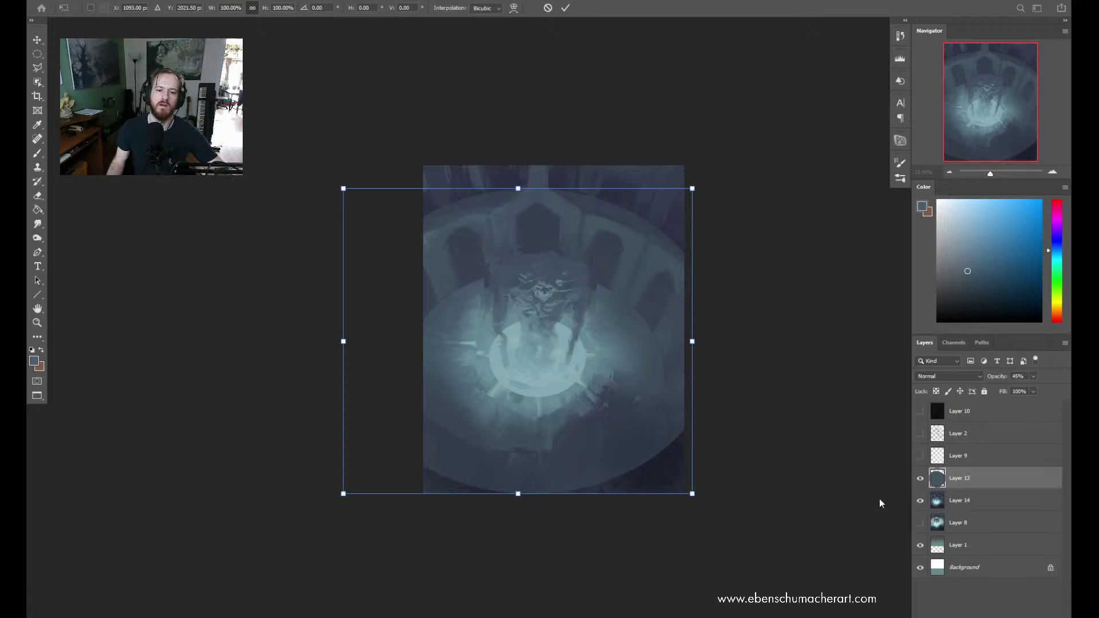
pyautogui.hotkey('shift', 'Right')
pyautogui.hotkey('shift', 'Right')
pyautogui.hotkey('shift', 'Right')
pyautogui.hotkey('shift', 'Right')
pyautogui.press('Left')
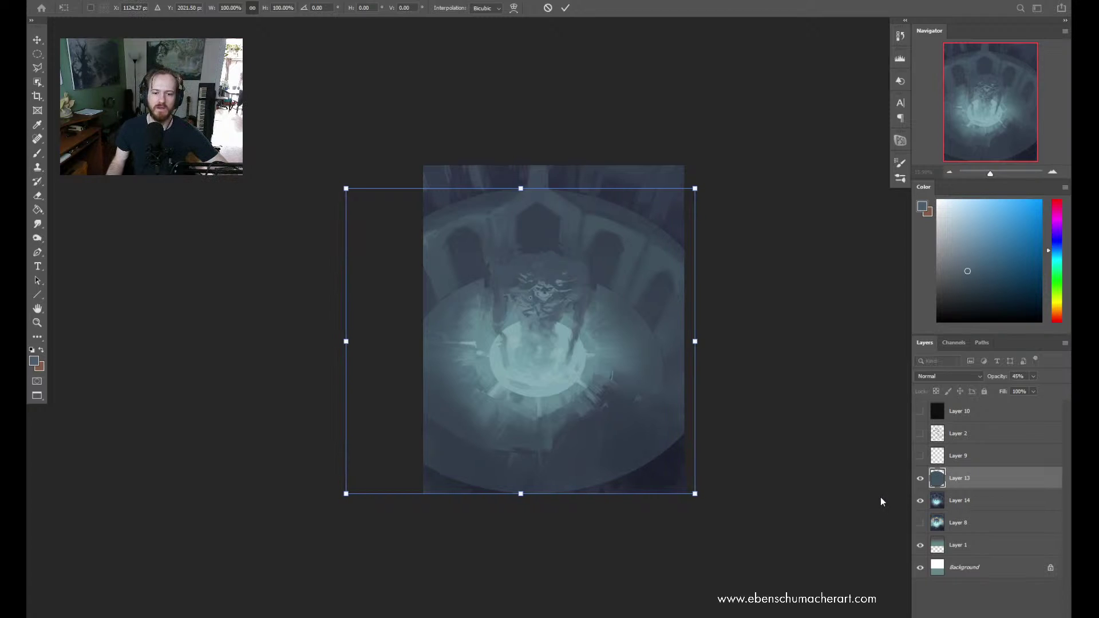
pyautogui.press('Return')
pyautogui.press('b')
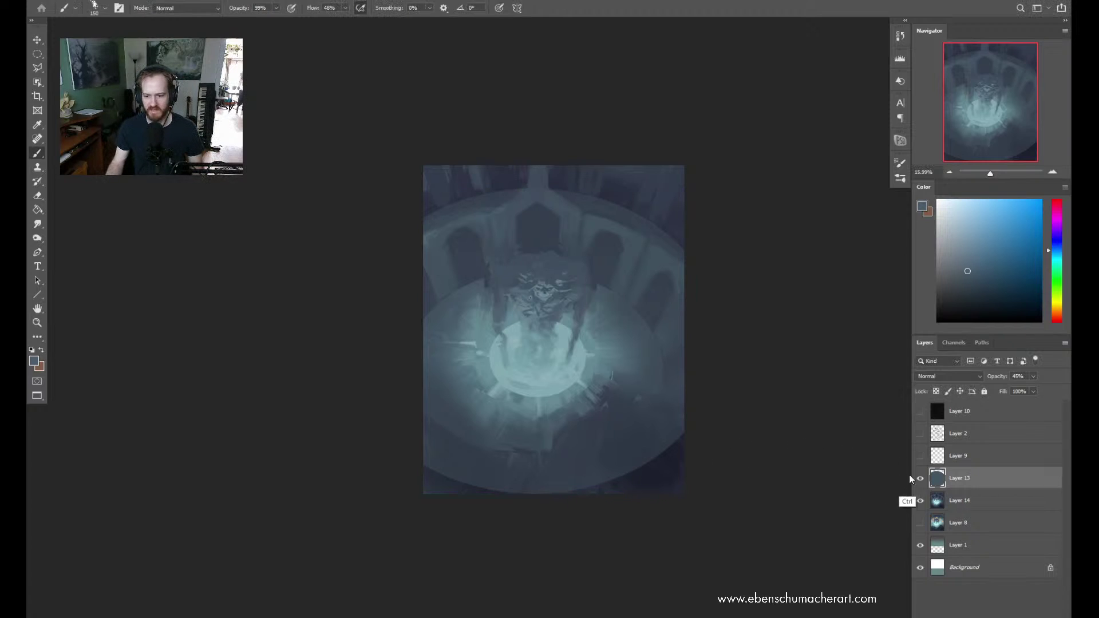
# Load Layer 13's ellipse as a selection, hide that layer and make Layer 14 active
pyautogui.keyDown('ctrl'); pyautogui.click(939, 483); pyautogui.keyUp('ctrl')
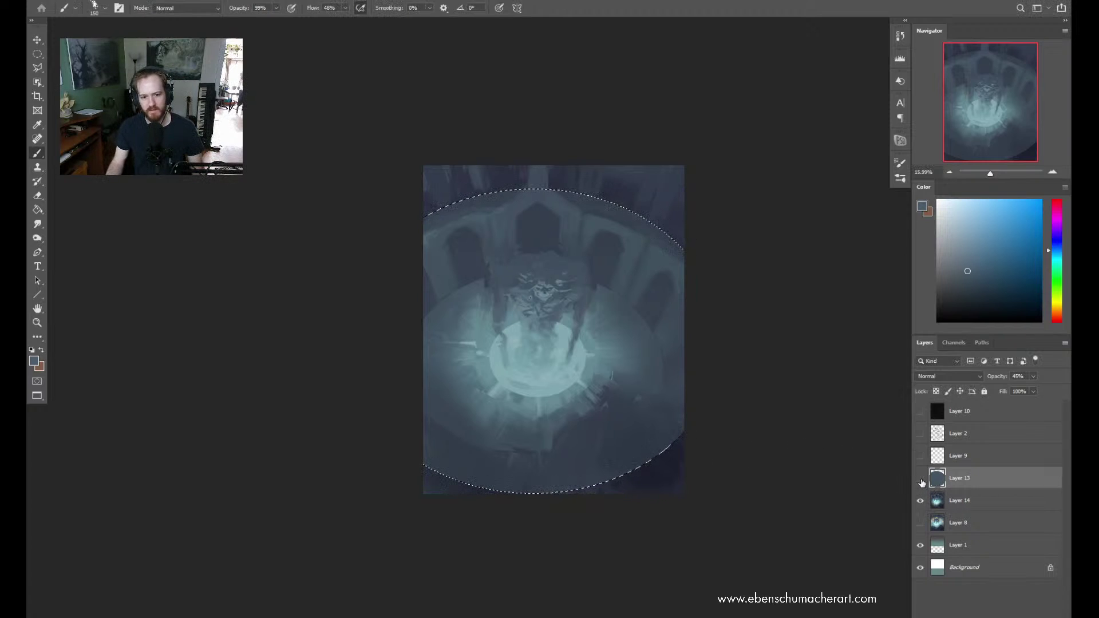
pyautogui.click(921, 479)
pyautogui.click(945, 501)
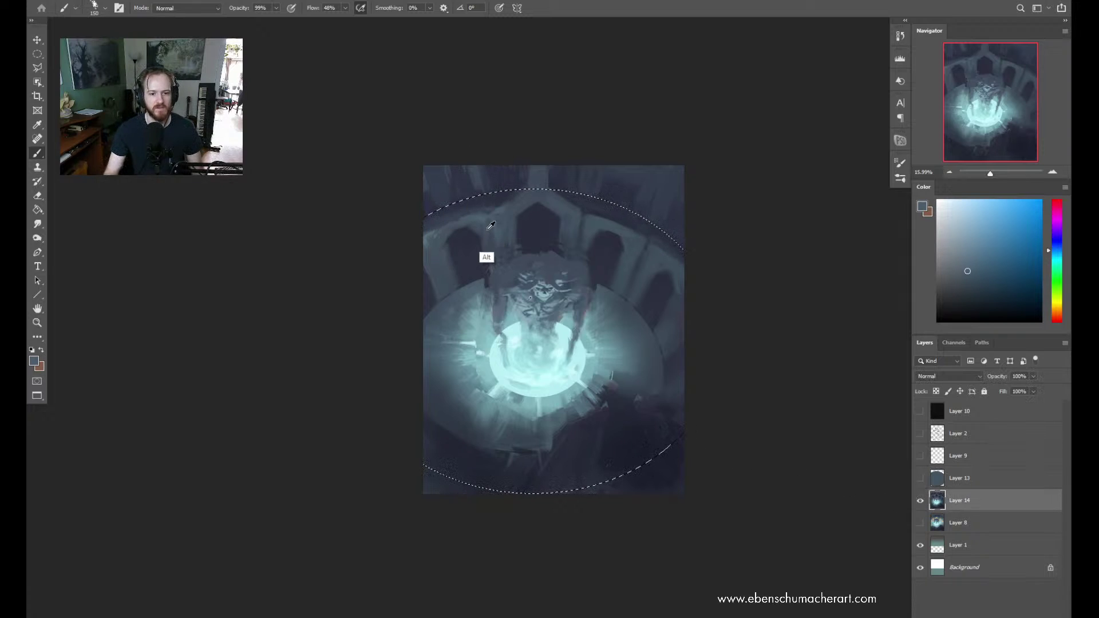
# Paint a blue-gray band above the arches inside the elliptical selection with colors sampled from the wall, and deselect
pyautogui.keyDown('alt'); pyautogui.click(512, 226); pyautogui.keyUp('alt')
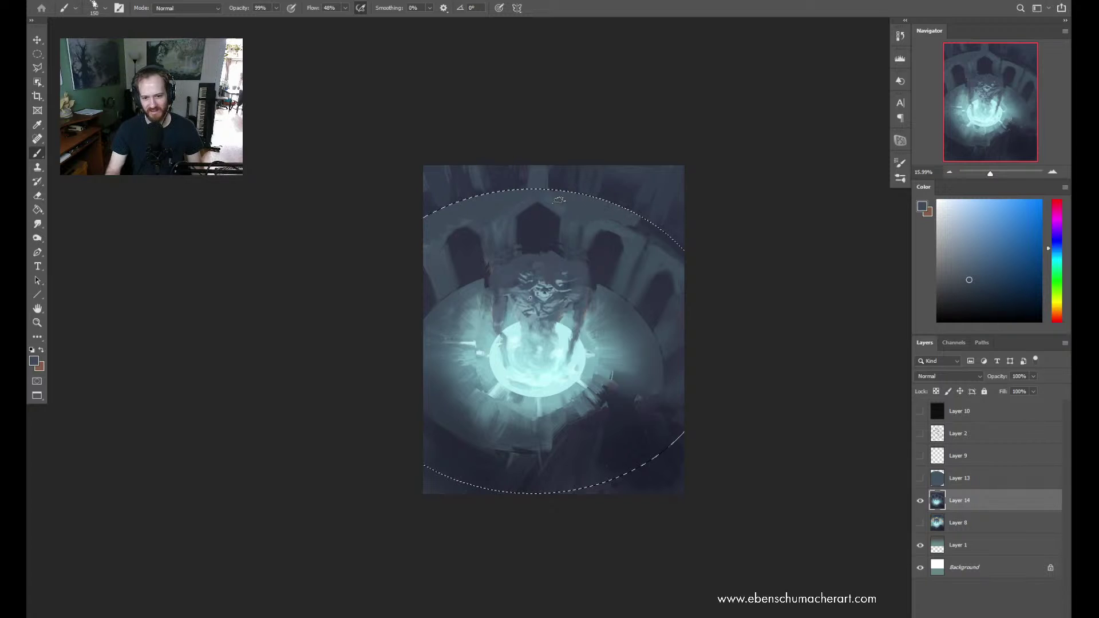
pyautogui.moveTo(559, 200); pyautogui.dragTo(670, 220)
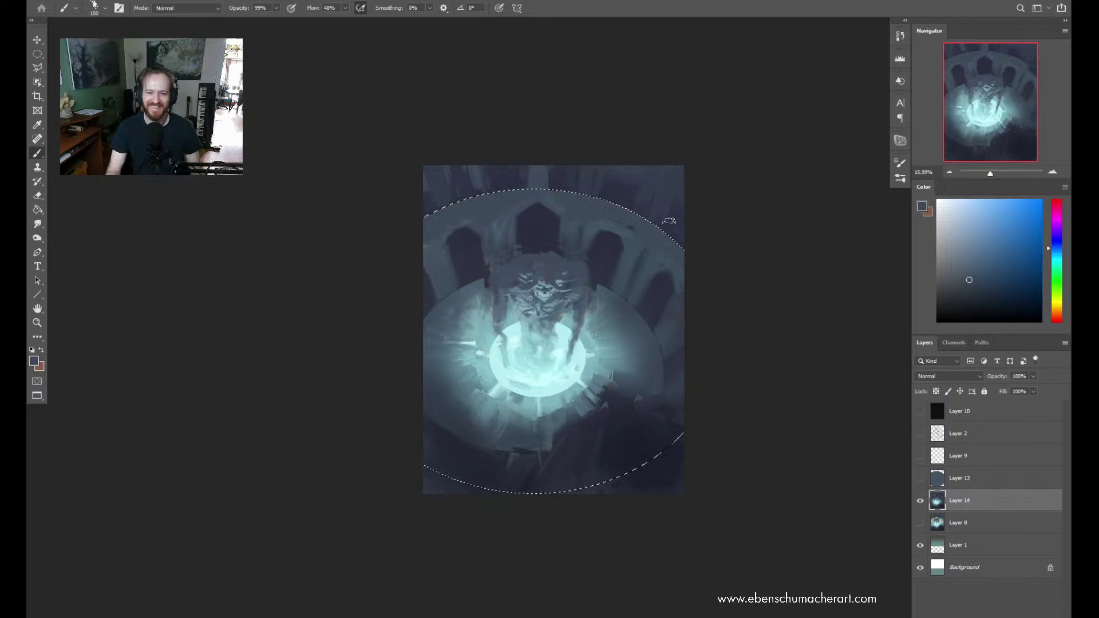
pyautogui.keyDown('alt'); pyautogui.click(589, 222); pyautogui.keyUp('alt')
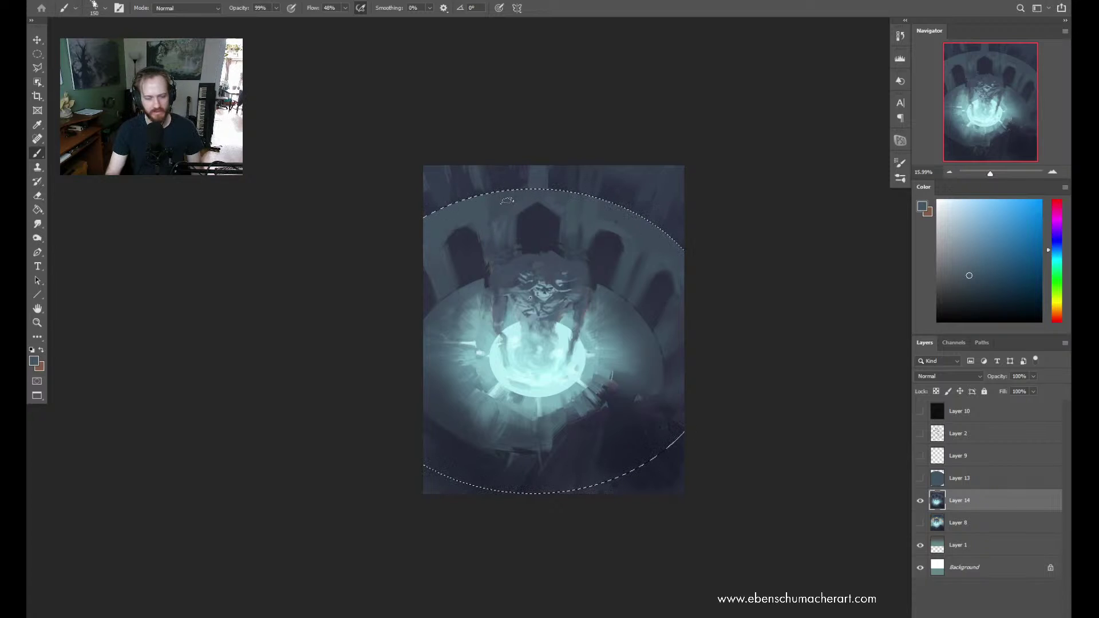
pyautogui.hotkey('ctrl', 'd')
pyautogui.hotkey('ctrl', 'space')
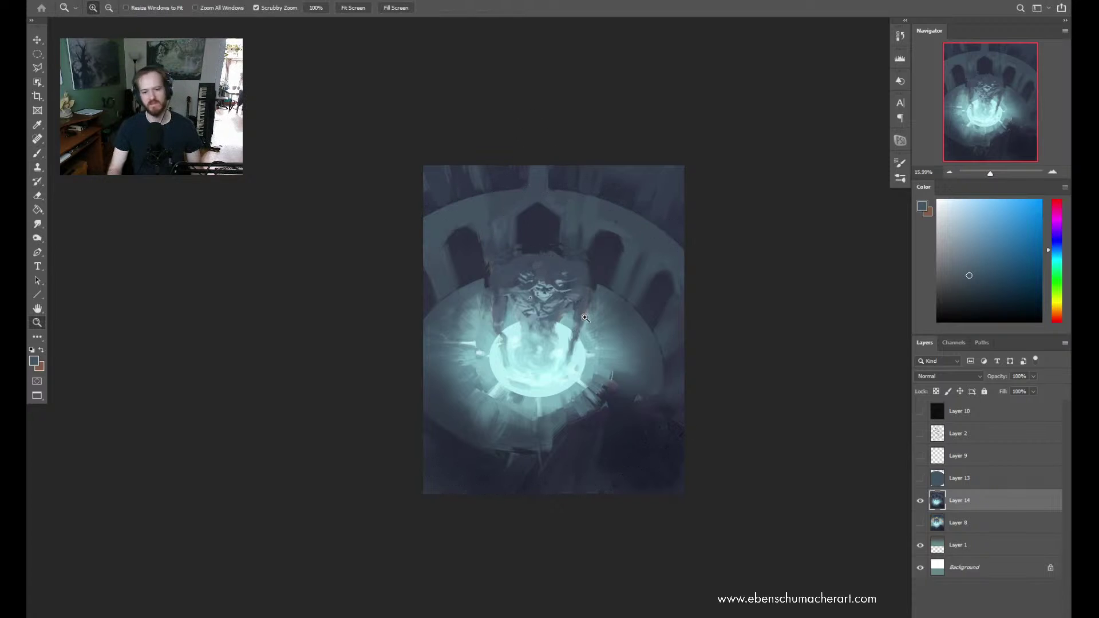
# Refine the arches and pillars of the chamber wall with dark and blue-gray tones sampled from the painting
pyautogui.moveTo(566, 298); pyautogui.dragTo(566, 335)
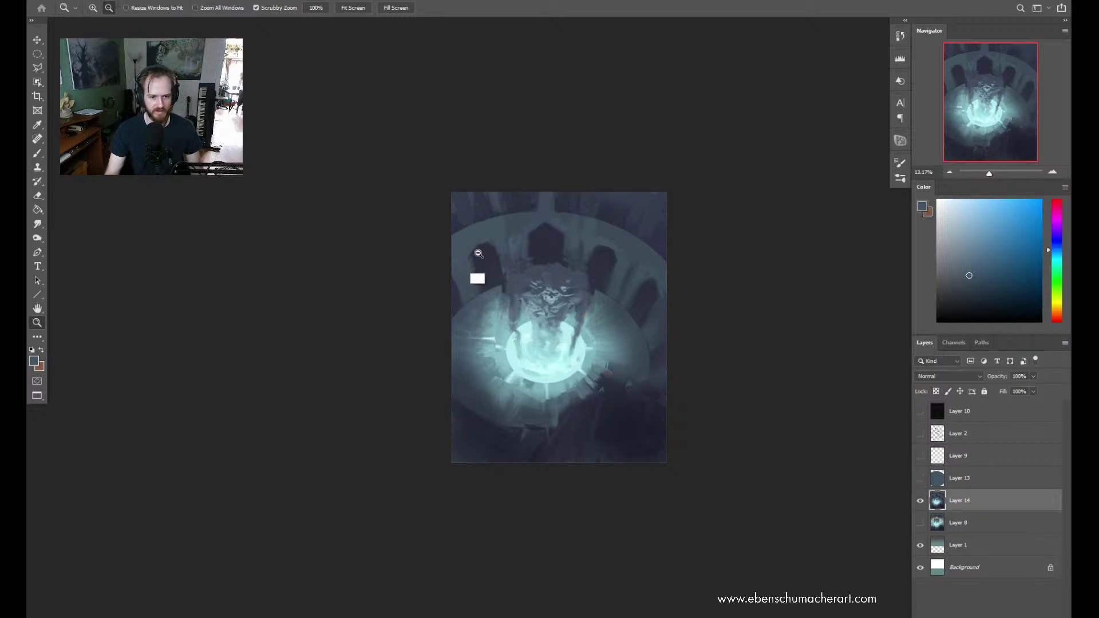
pyautogui.press('b')
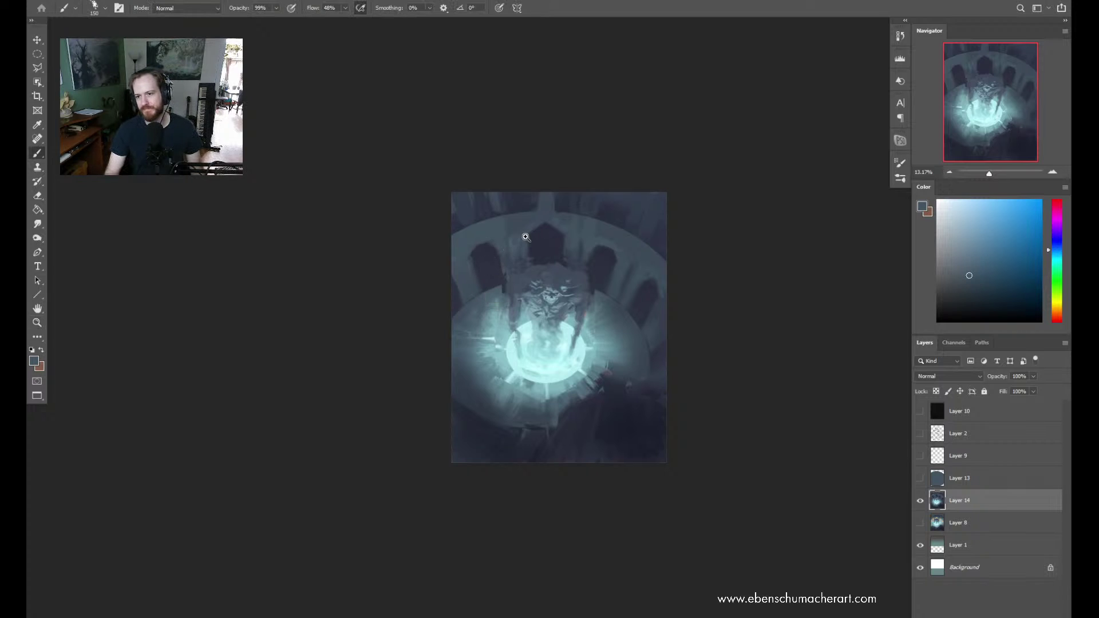
pyautogui.press('z')
pyautogui.moveTo(526, 236); pyautogui.dragTo(550, 226)
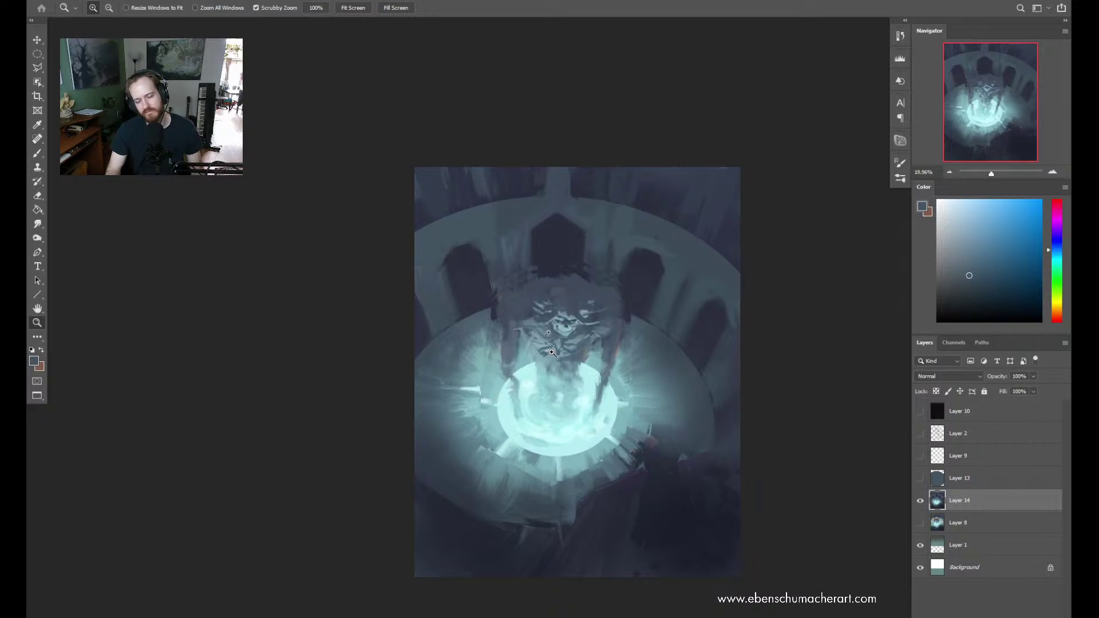
pyautogui.press('b')
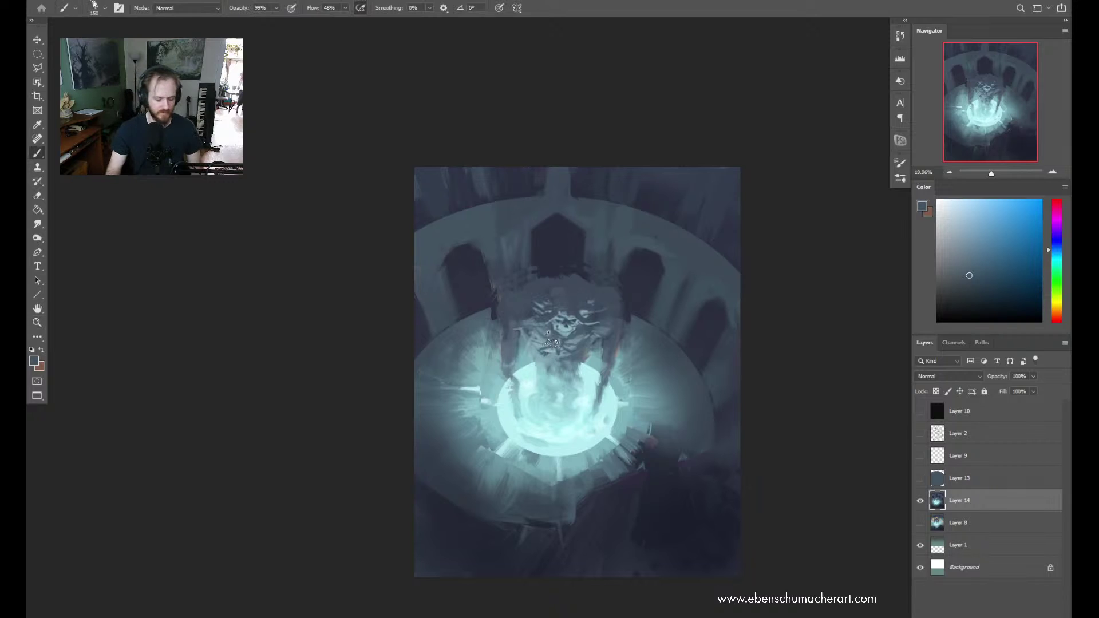
pyautogui.press('m')
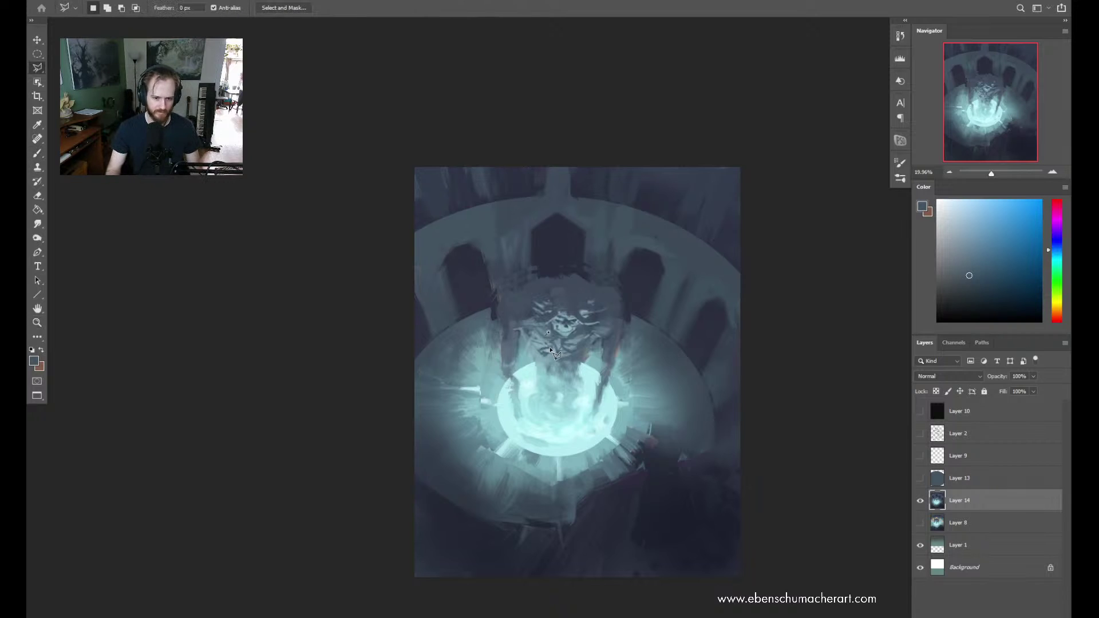
pyautogui.press('b')
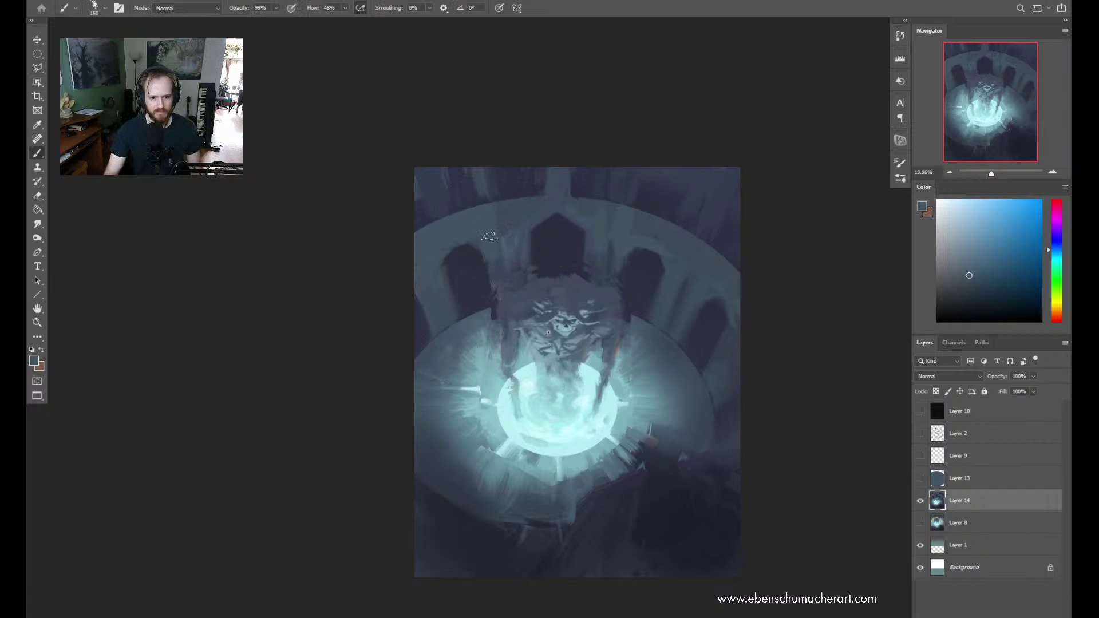
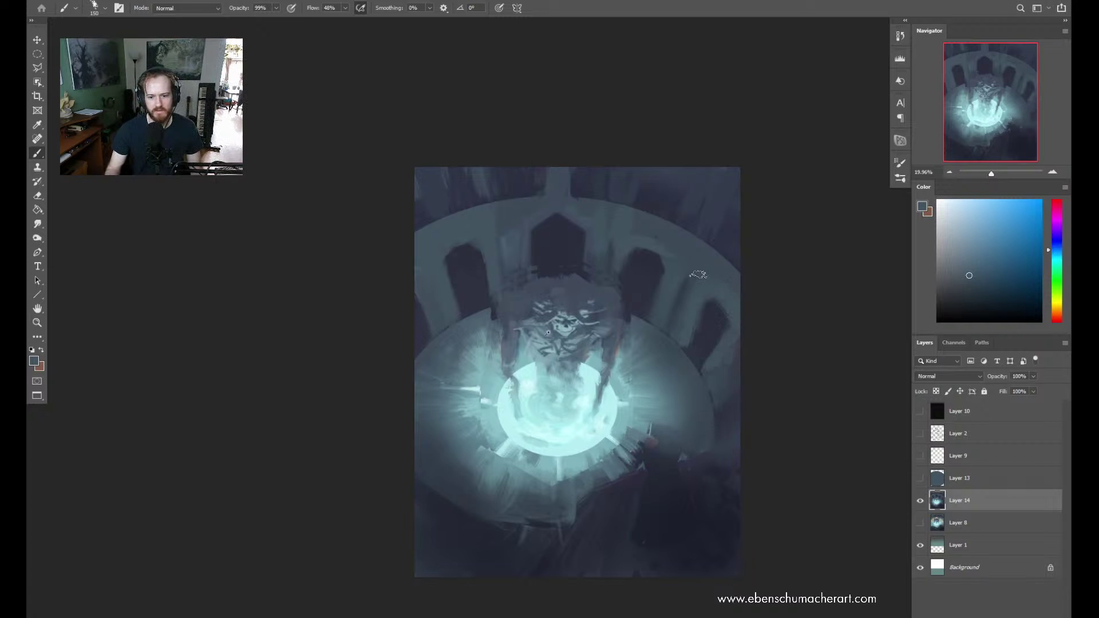
pyautogui.keyDown('alt'); pyautogui.click(707, 315); pyautogui.keyUp('alt')
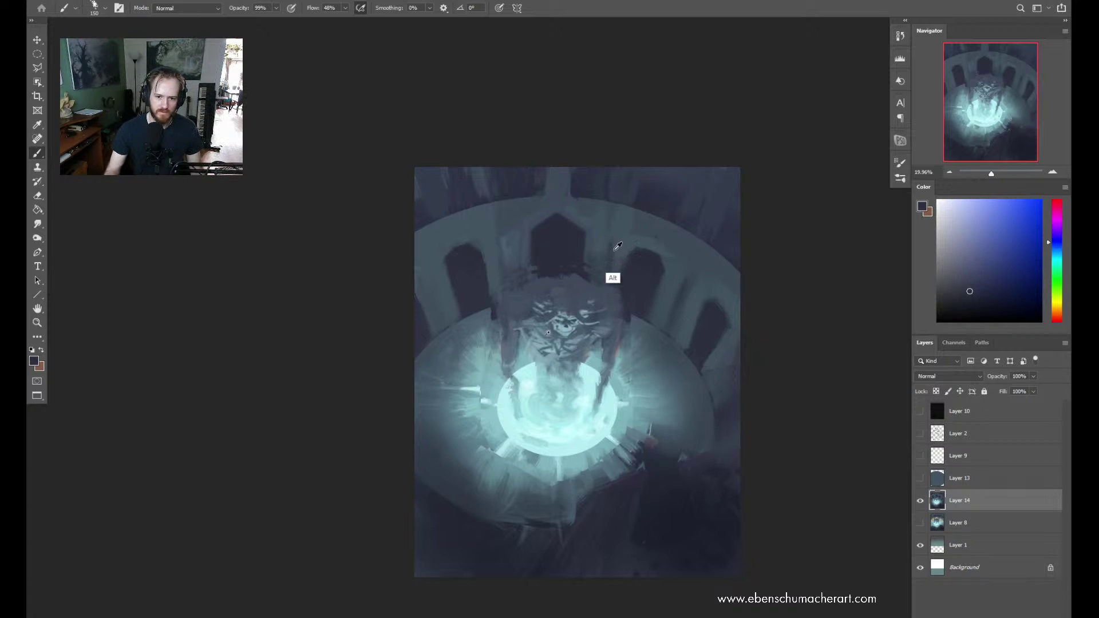
pyautogui.keyDown('alt'); pyautogui.click(618, 276); pyautogui.keyUp('alt')
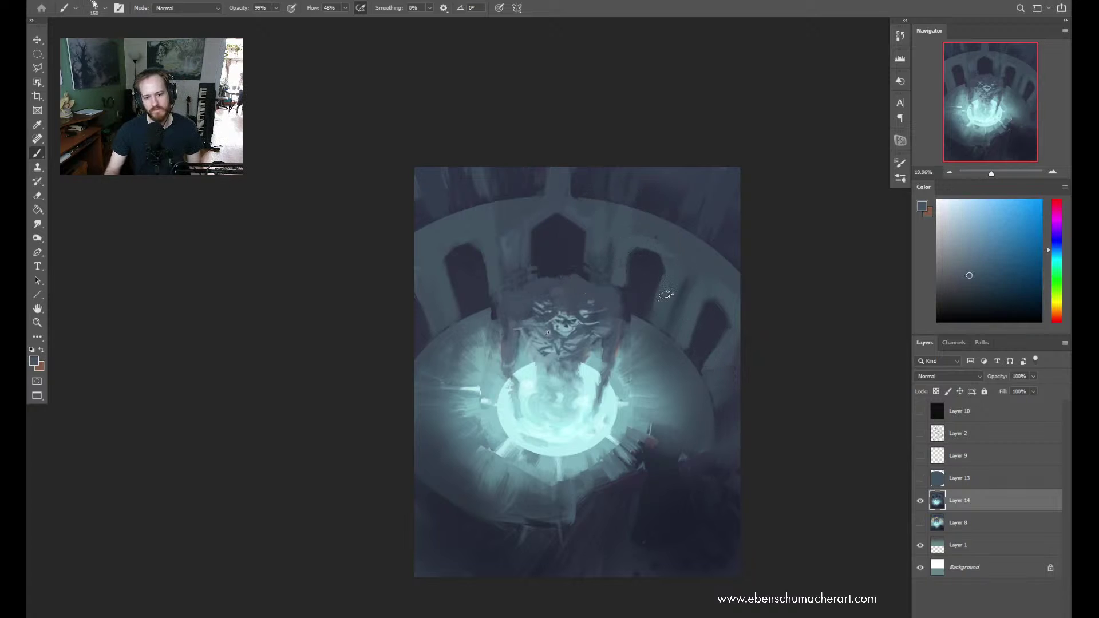
pyautogui.keyDown('alt'); pyautogui.click(636, 273); pyautogui.keyUp('alt')
pyautogui.keyDown('alt'); pyautogui.click(515, 235); pyautogui.keyUp('alt')
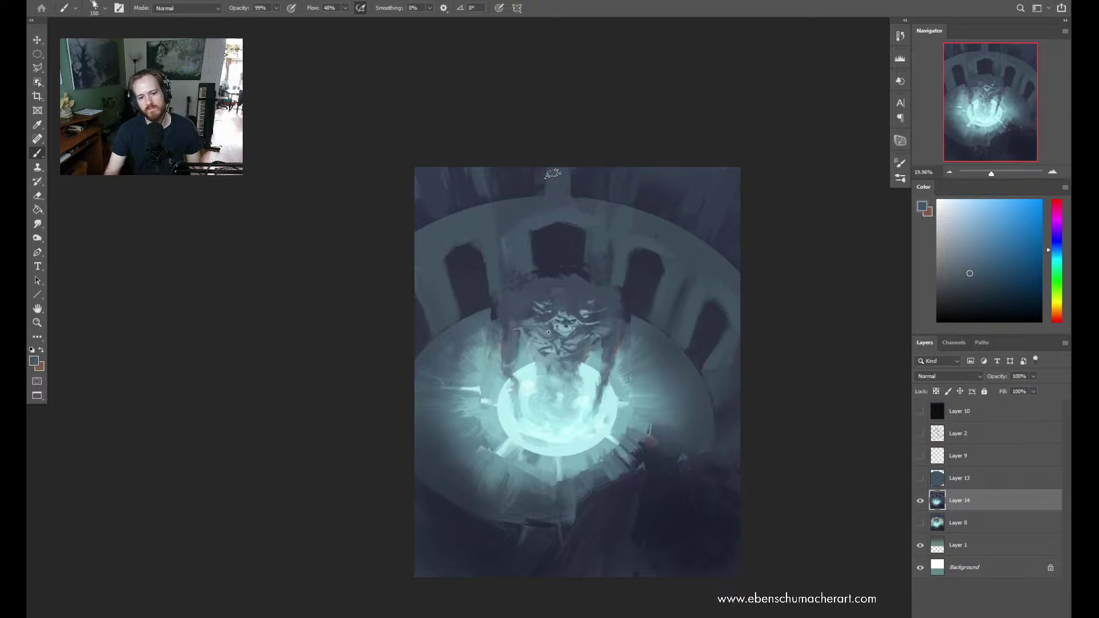
# Flip the canvas view horizontally and paint the background above the wall's upper rim with a sampled dark blue
pyautogui.press('h')
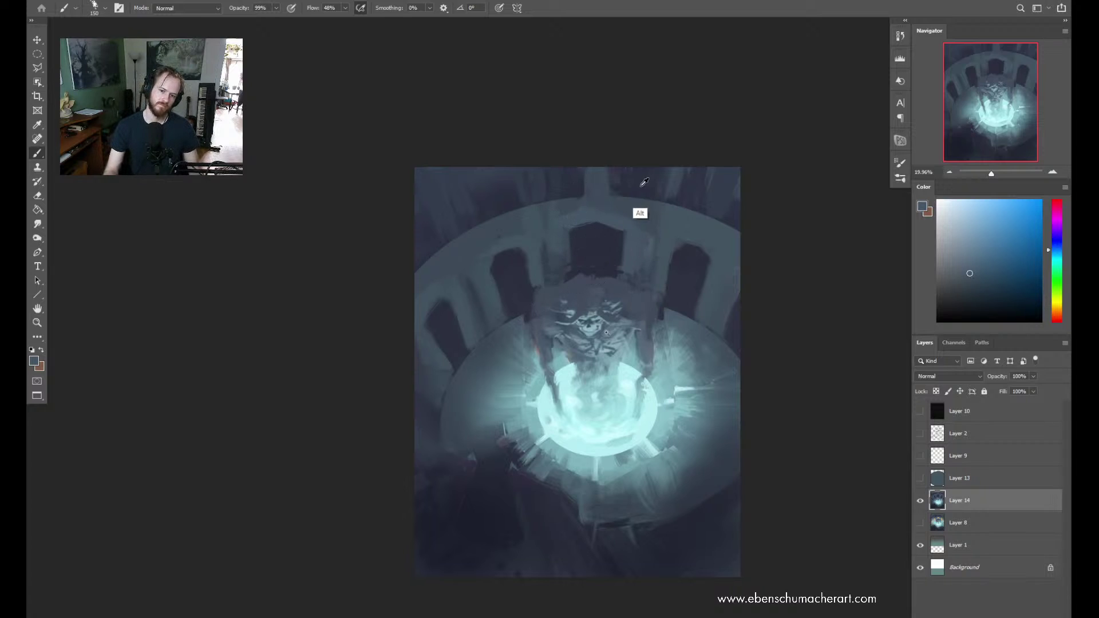
pyautogui.keyDown('alt'); pyautogui.click(639, 212); pyautogui.keyUp('alt')
pyautogui.moveTo(661, 207)
pyautogui.mouseDown()
pyautogui.moveTo(684, 214)
pyautogui.moveTo(680, 179)
pyautogui.mouseUp()
pyautogui.press('z')
pyautogui.moveTo(656, 263)
pyautogui.mouseDown()
pyautogui.moveTo(601, 269)
pyautogui.moveTo(631, 281)
pyautogui.mouseUp()
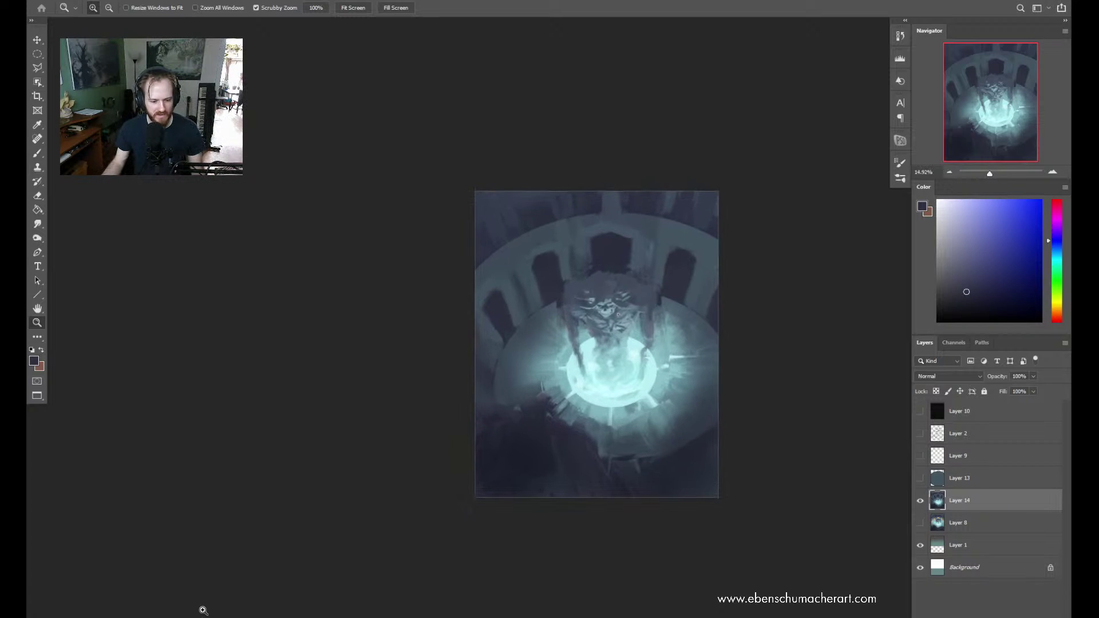
# Return to the standard screen mode, switch to File Explorer and open the References > Architectural > Indoor folder
pyautogui.press('f')
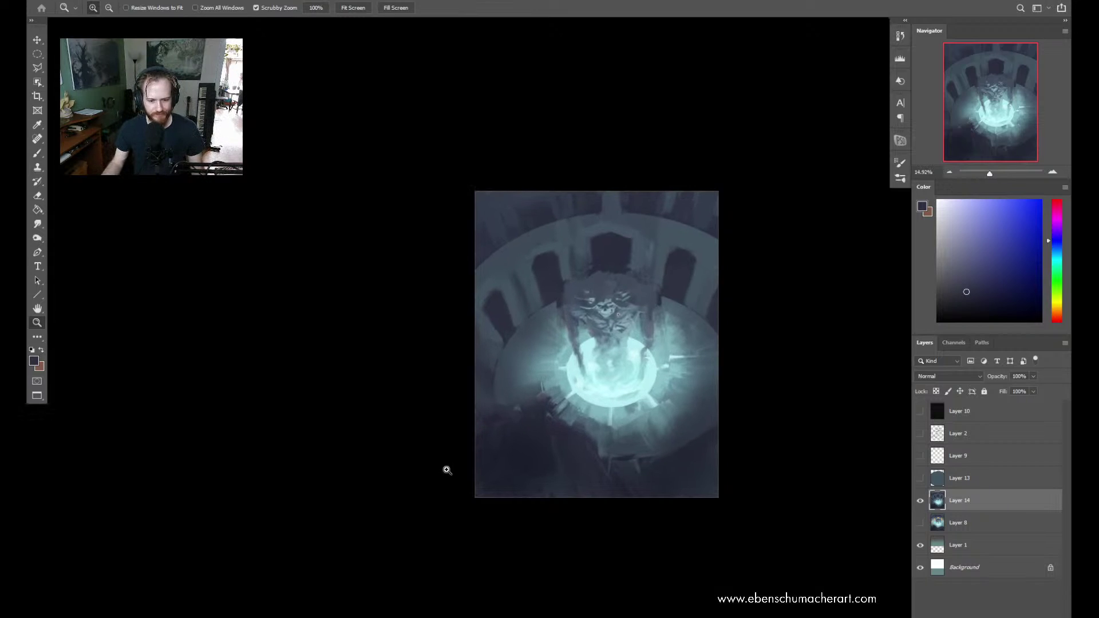
pyautogui.press('f')
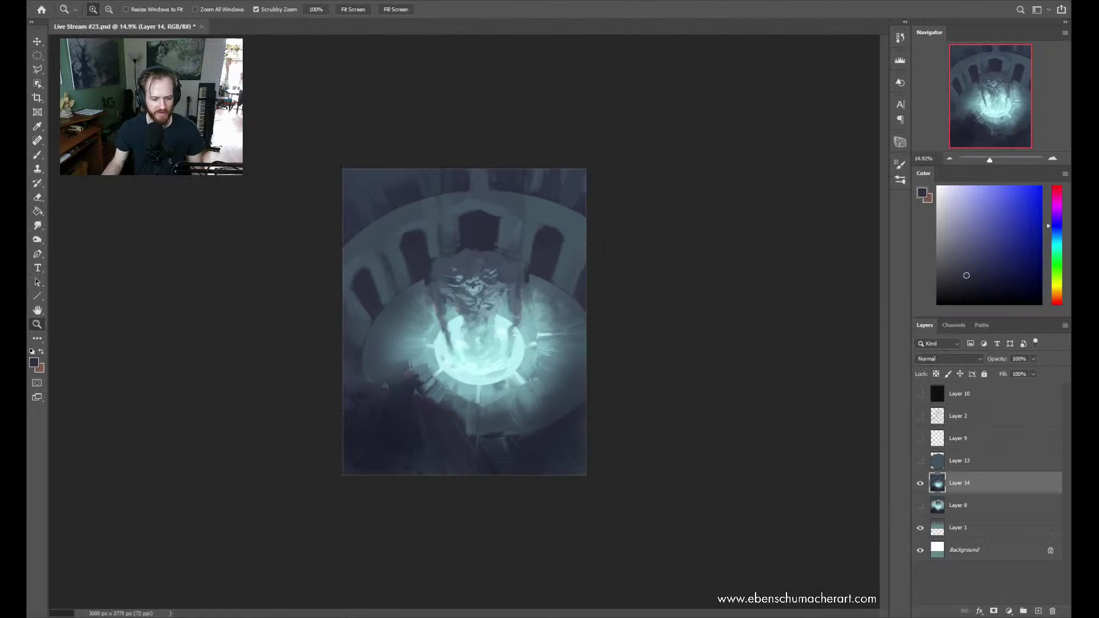
pyautogui.hotkey('alt', 'Tab')
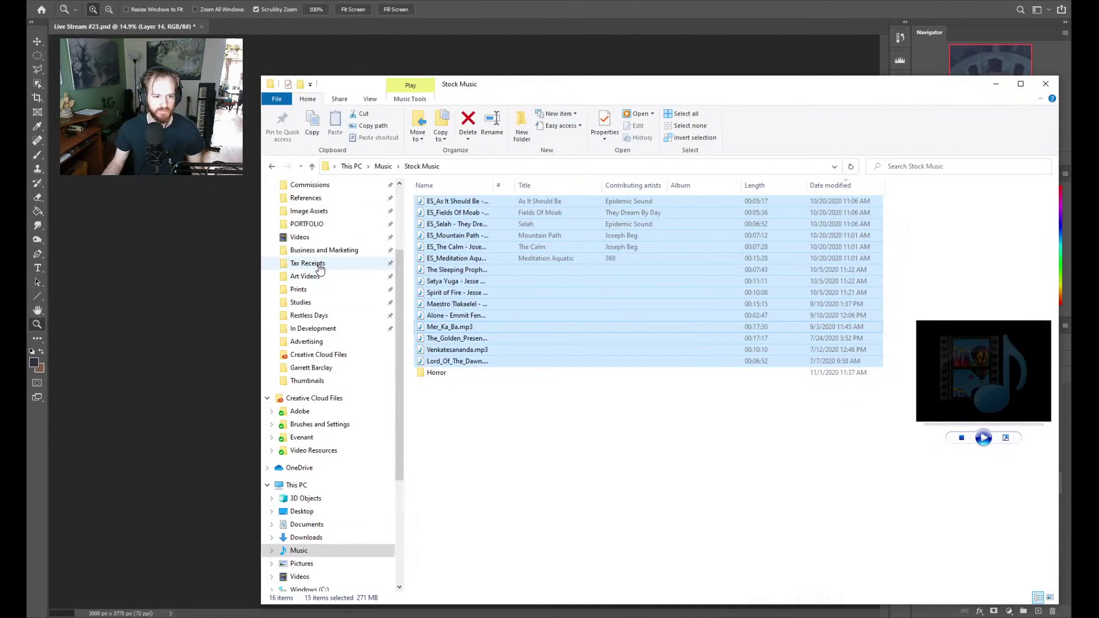
pyautogui.click(312, 224)
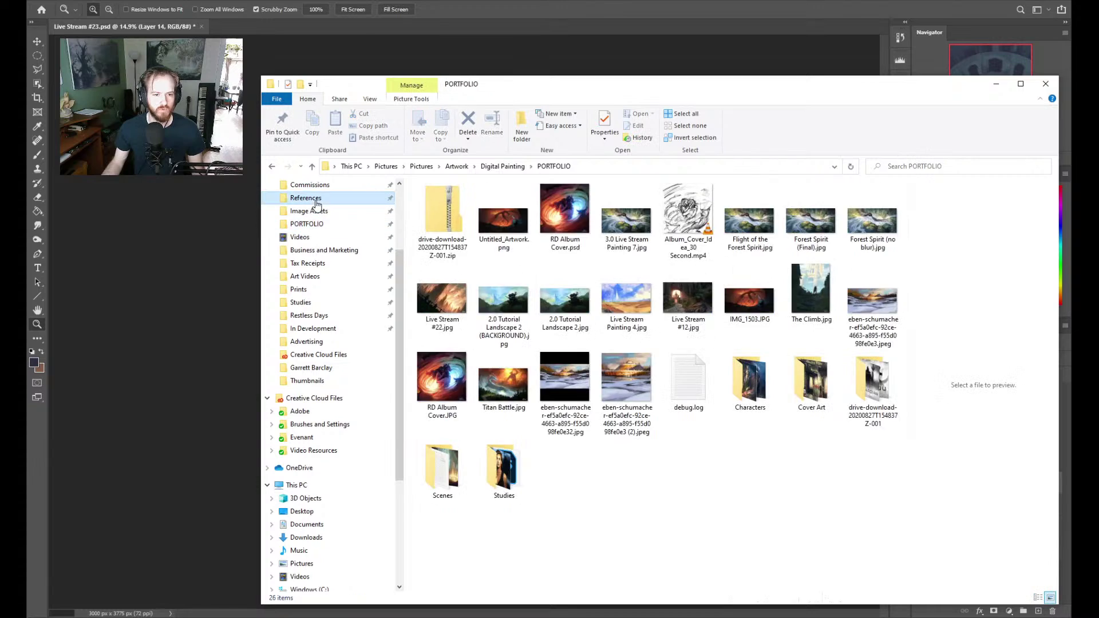
pyautogui.click(309, 198)
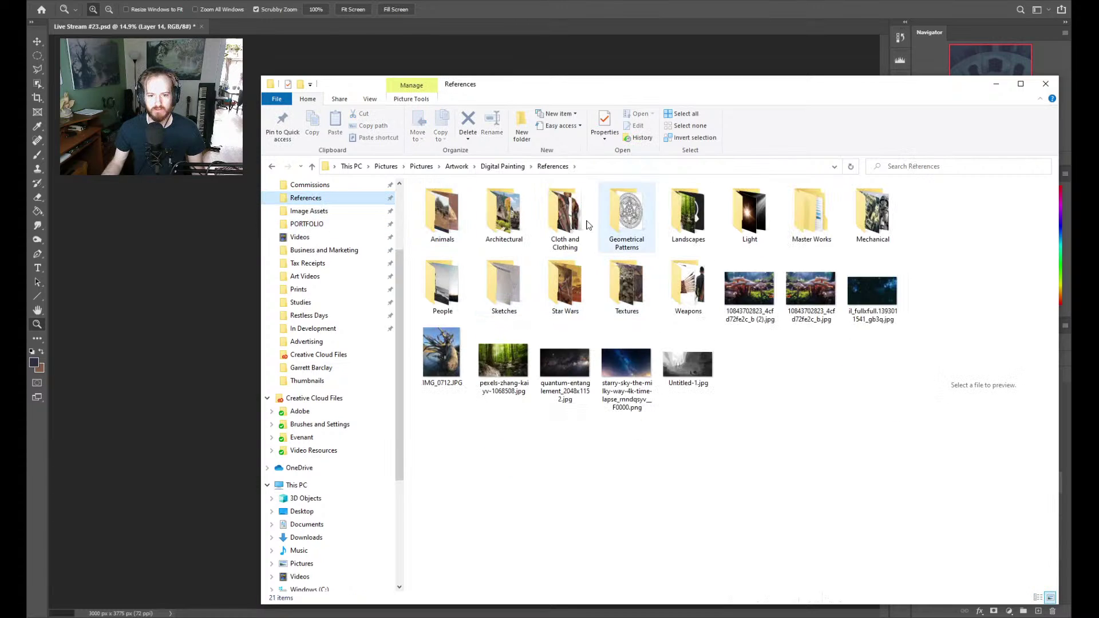
pyautogui.doubleClick(503, 218)
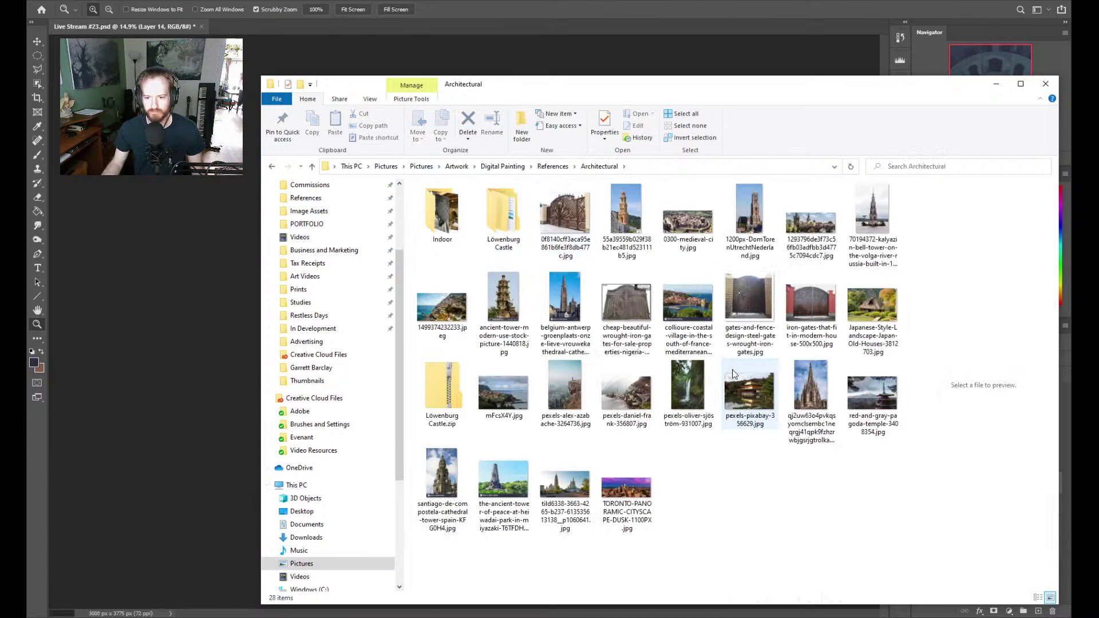
pyautogui.doubleClick(441, 216)
# Preview the interior photos in the Indoor folder to compare them as architectural references
pyautogui.click(442, 225)
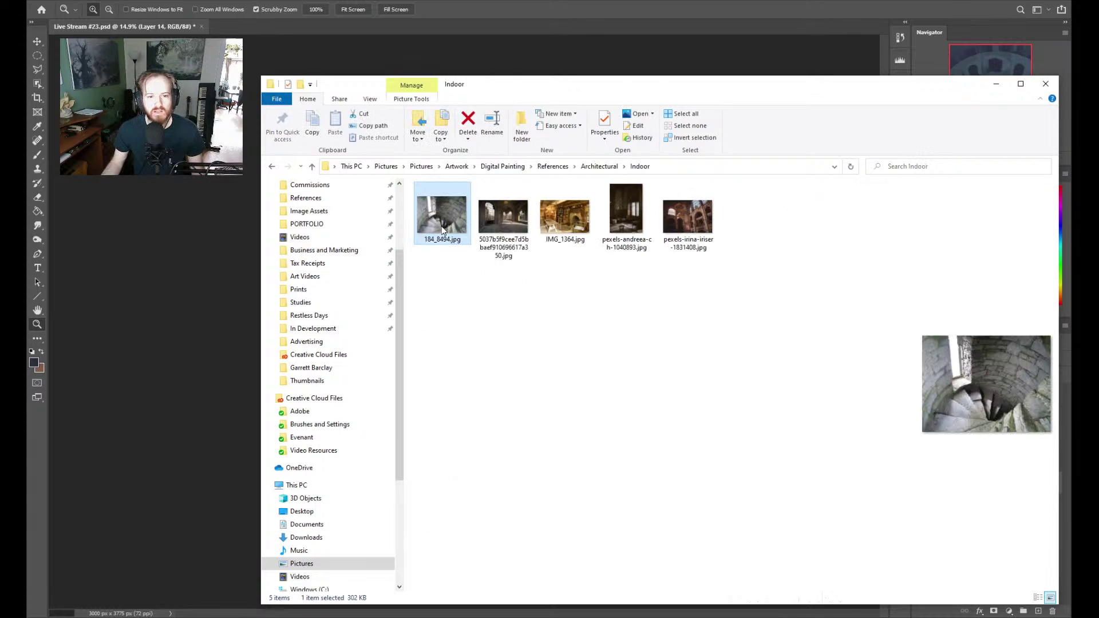
pyautogui.click(699, 228)
pyautogui.click(626, 216)
pyautogui.rightClick(626, 215)
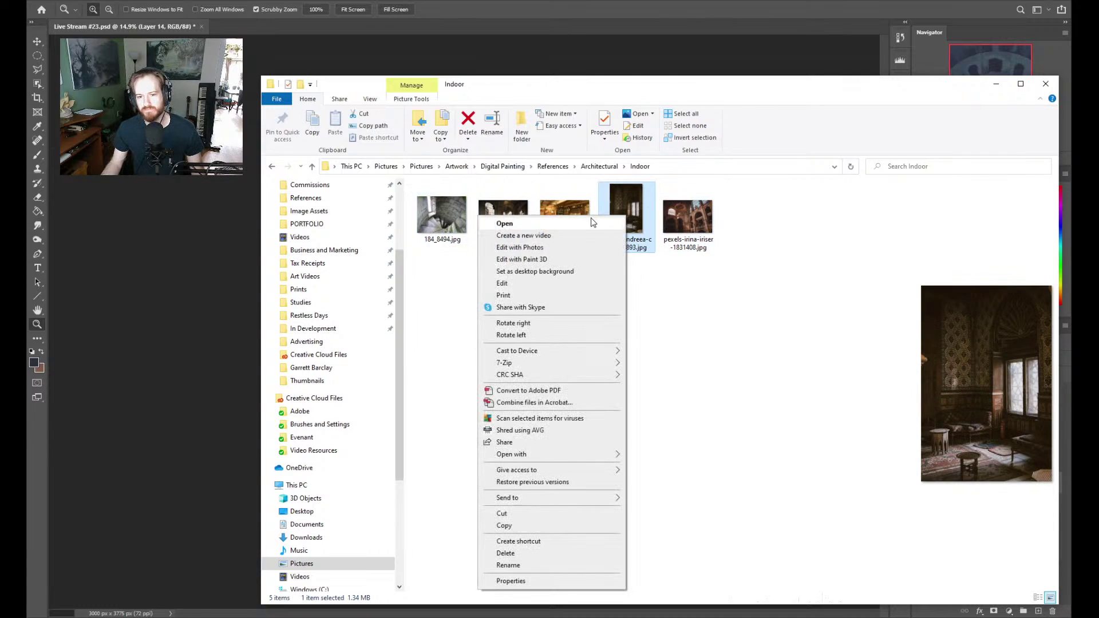
pyautogui.click(562, 199)
pyautogui.click(492, 207)
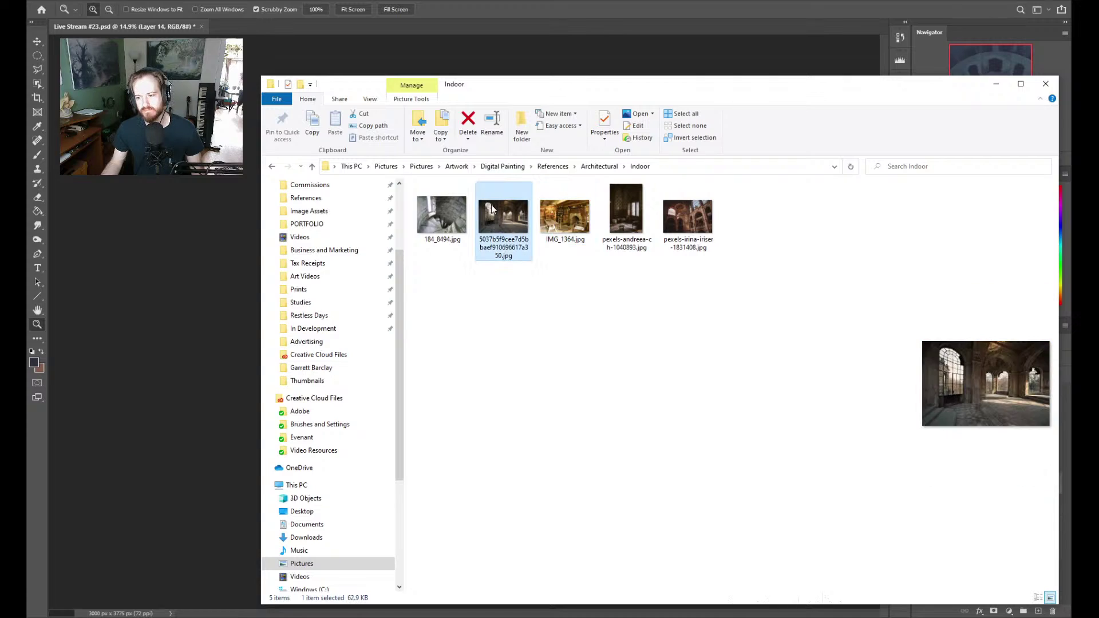
pyautogui.click(439, 225)
pyautogui.press('Right')
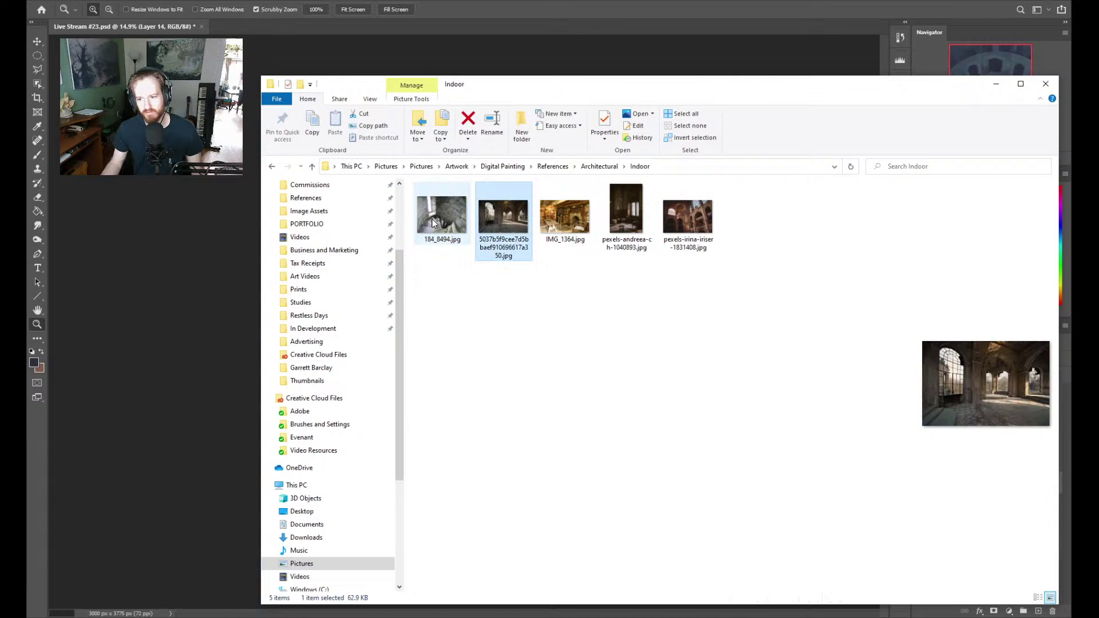
pyautogui.click(445, 225)
pyautogui.click(167, 297)
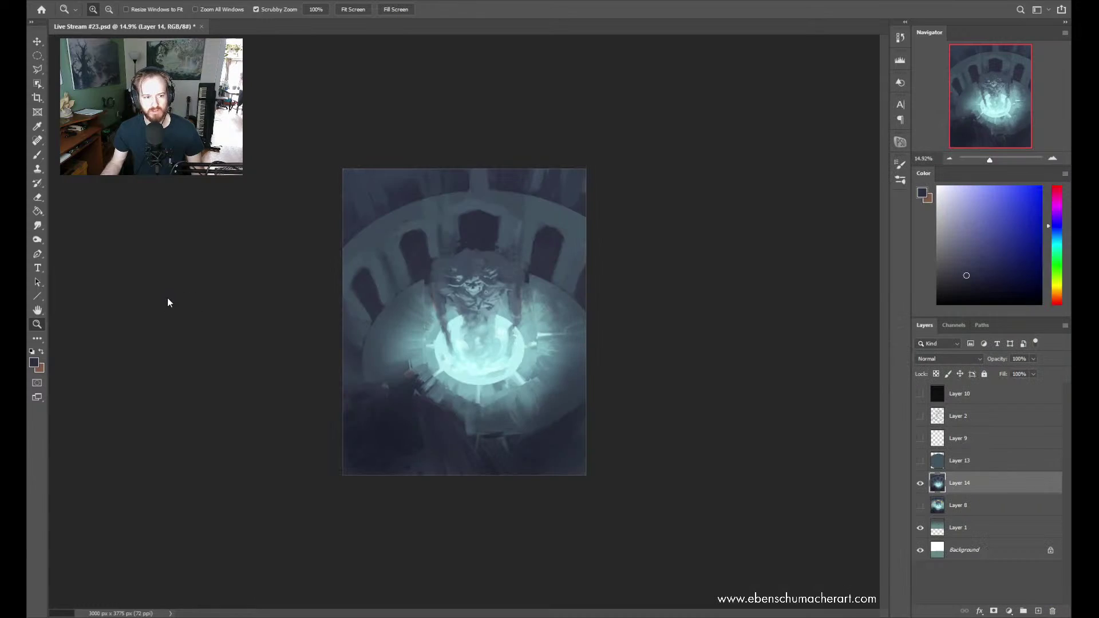
pyautogui.moveTo(342, 294); pyautogui.dragTo(345, 302)
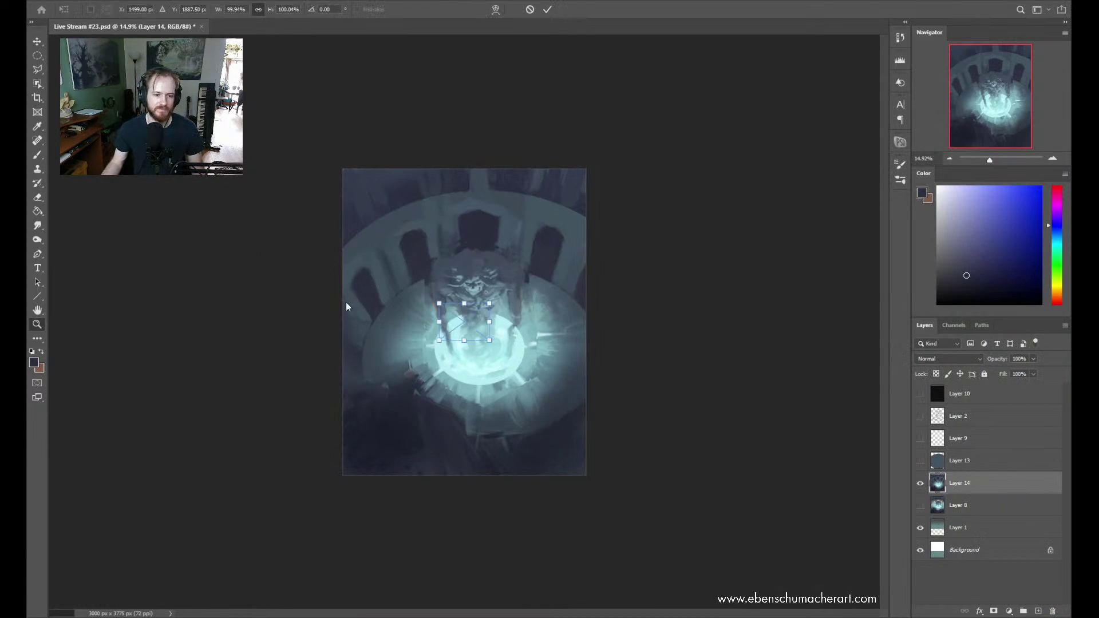
pyautogui.moveTo(488, 340); pyautogui.dragTo(710, 507)
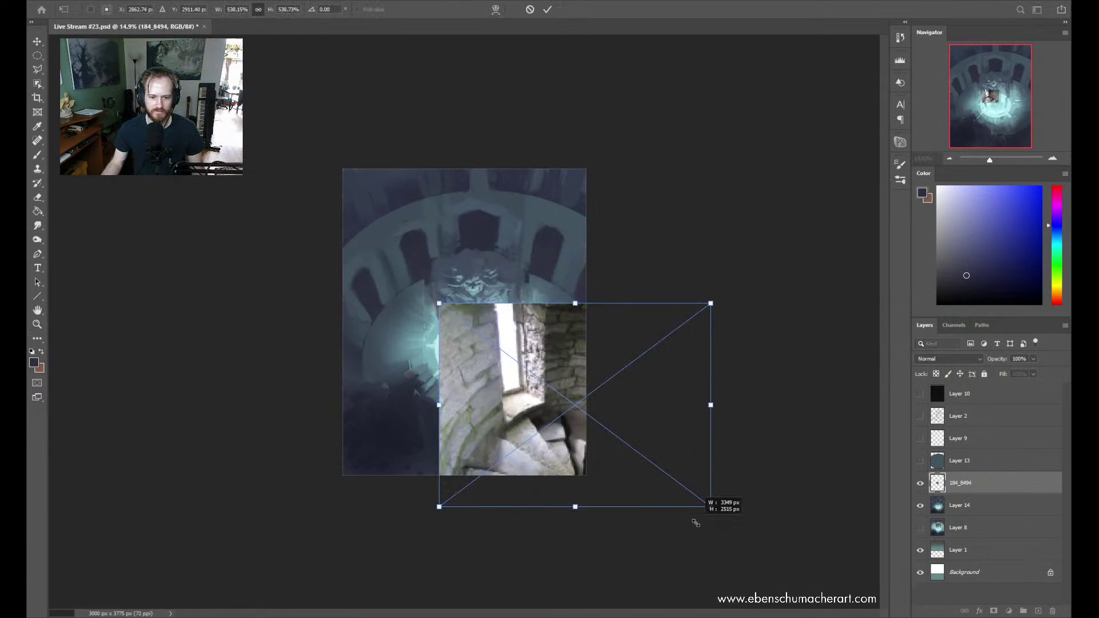
pyautogui.moveTo(594, 463); pyautogui.dragTo(554, 439)
pyautogui.press('Escape')
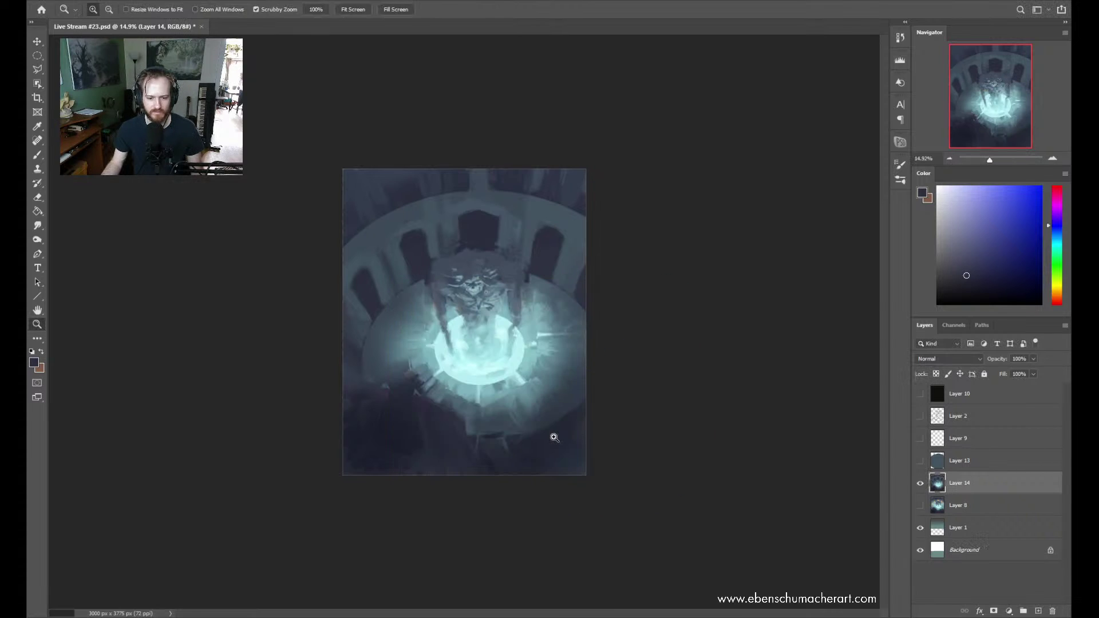
# Open 184_8494.jpg from the Indoor folder as a separate floating document in Photoshop and move its window over the canvas
pyautogui.hotkey('alt', 'Tab')
pyautogui.moveTo(442, 216); pyautogui.dragTo(665, 110)
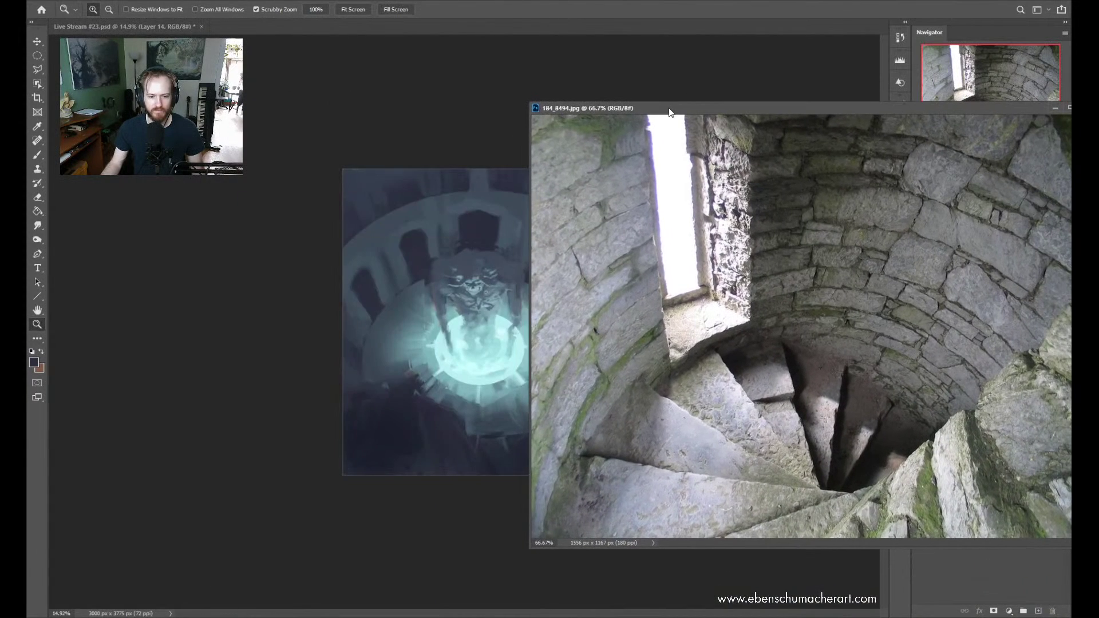
pyautogui.click(264, 129)
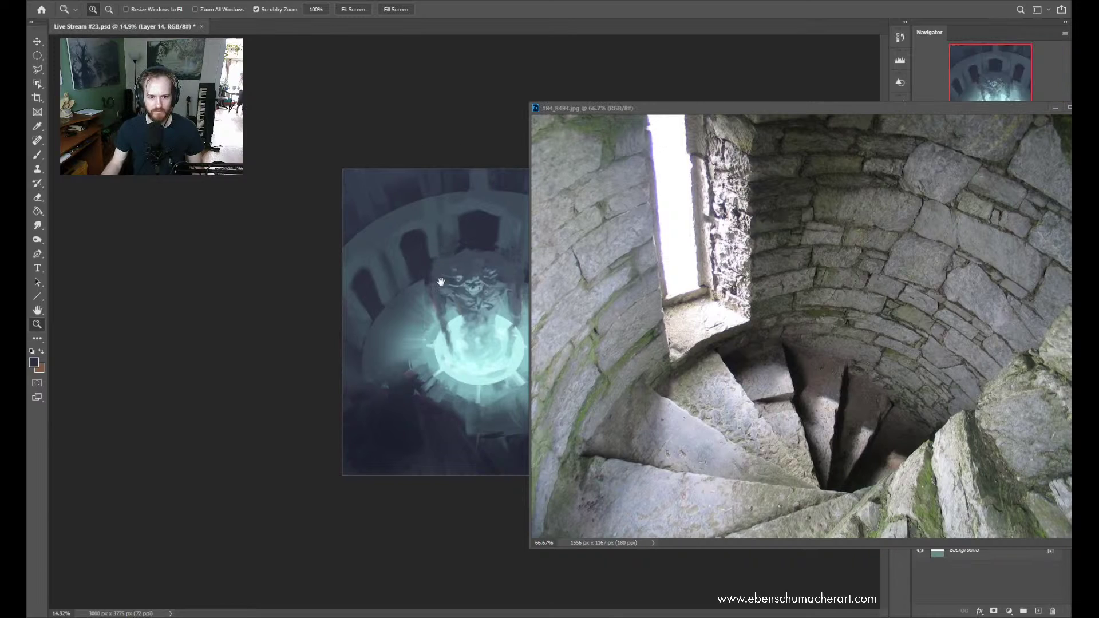
pyautogui.moveTo(646, 108); pyautogui.dragTo(231, 133)
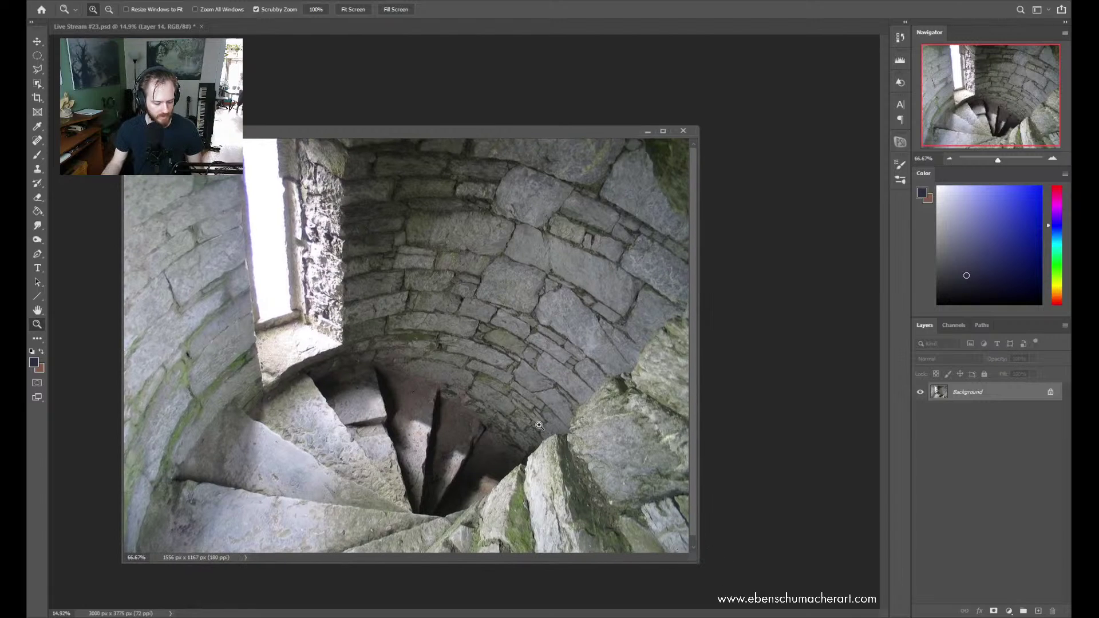
# Copy the entire stairwell photo, minimize its document window and paste the photo into the empty reference board
pyautogui.hotkey('shift', 'b')
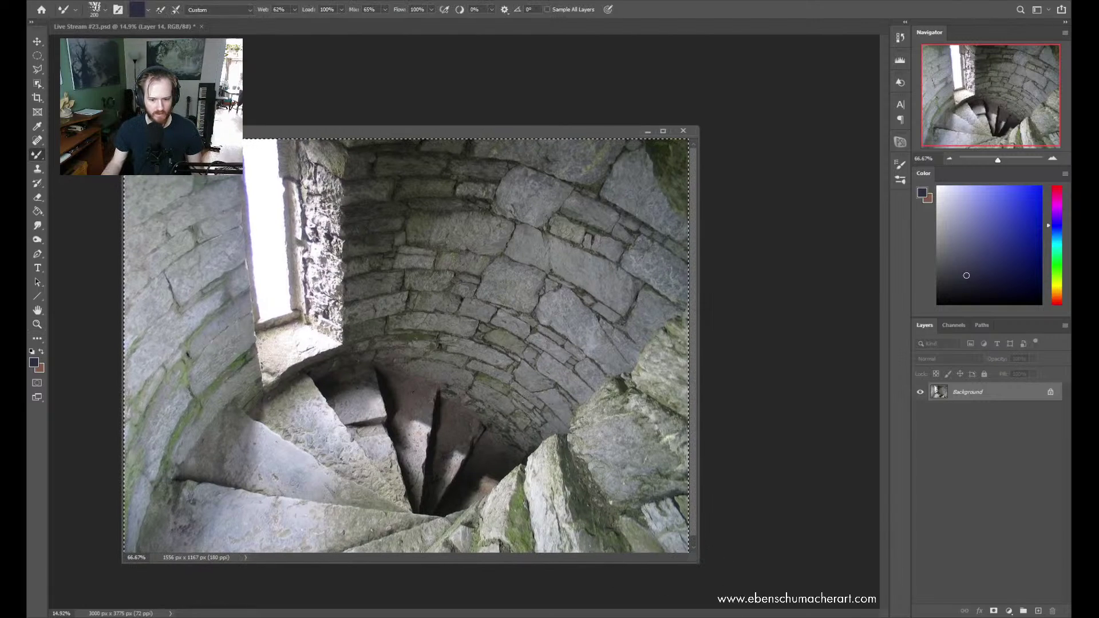
pyautogui.click(648, 131)
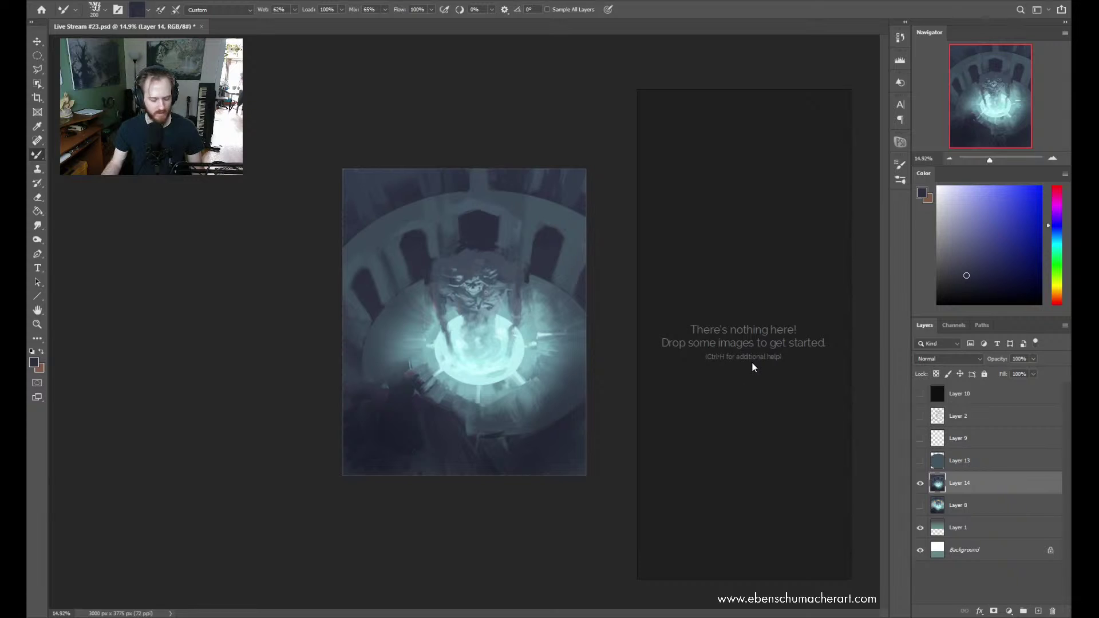
pyautogui.hotkey('ctrl', 'v')
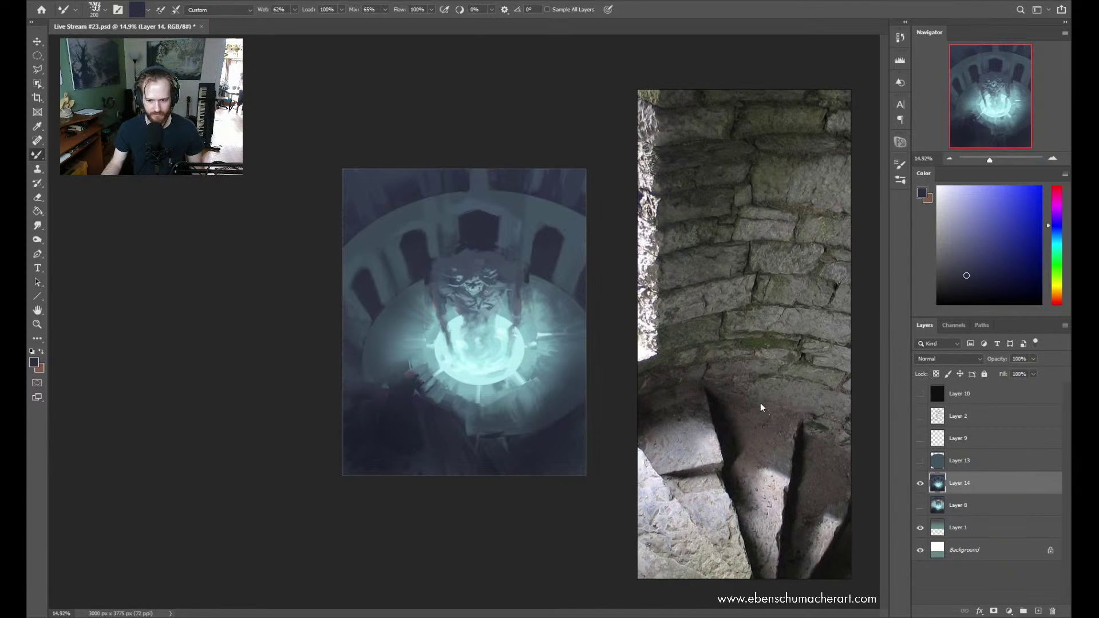
# Fit the stairwell photo in the reference board, shrink the board's window to the photo's height and place it beside the painting
pyautogui.scroll(-4, 760, 407)
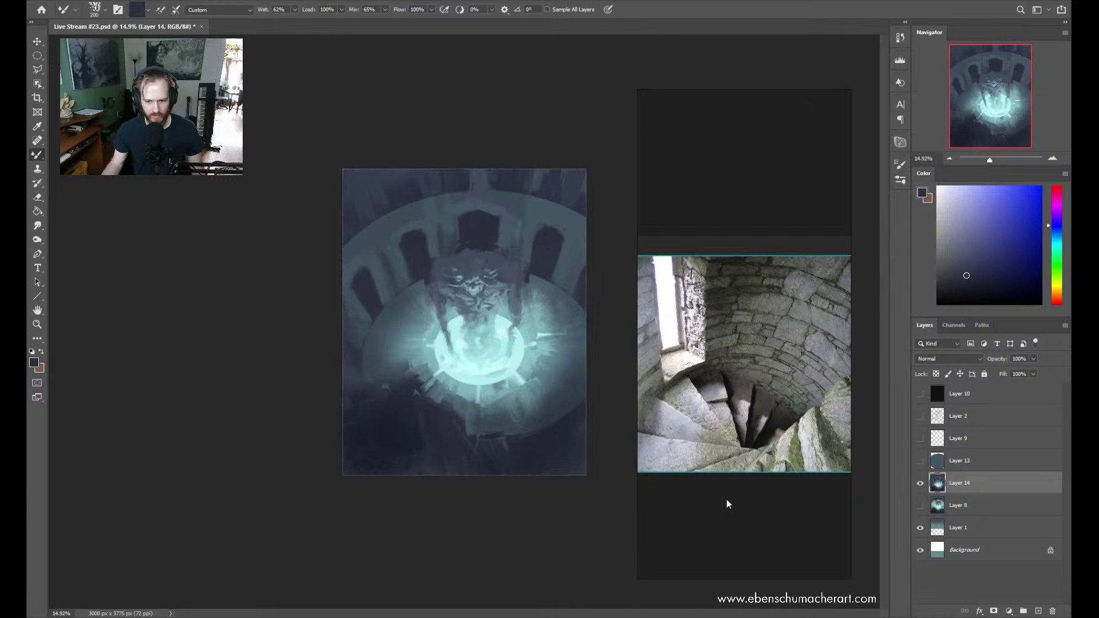
pyautogui.hotkey('ctrl', 'shift', 'a')
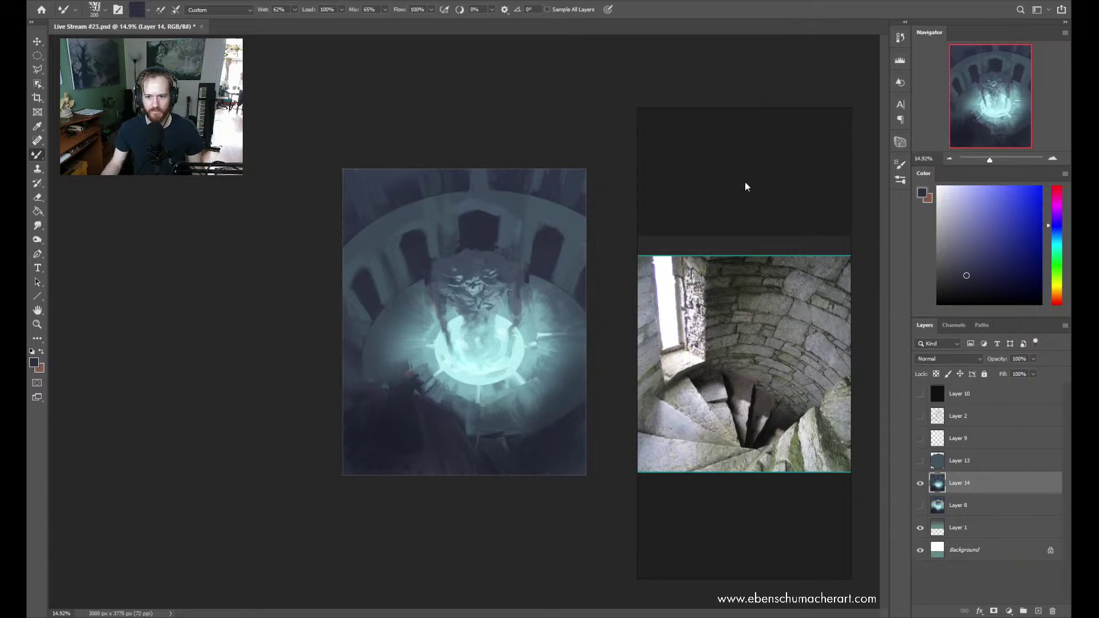
pyautogui.moveTo(750, 108); pyautogui.dragTo(739, 257)
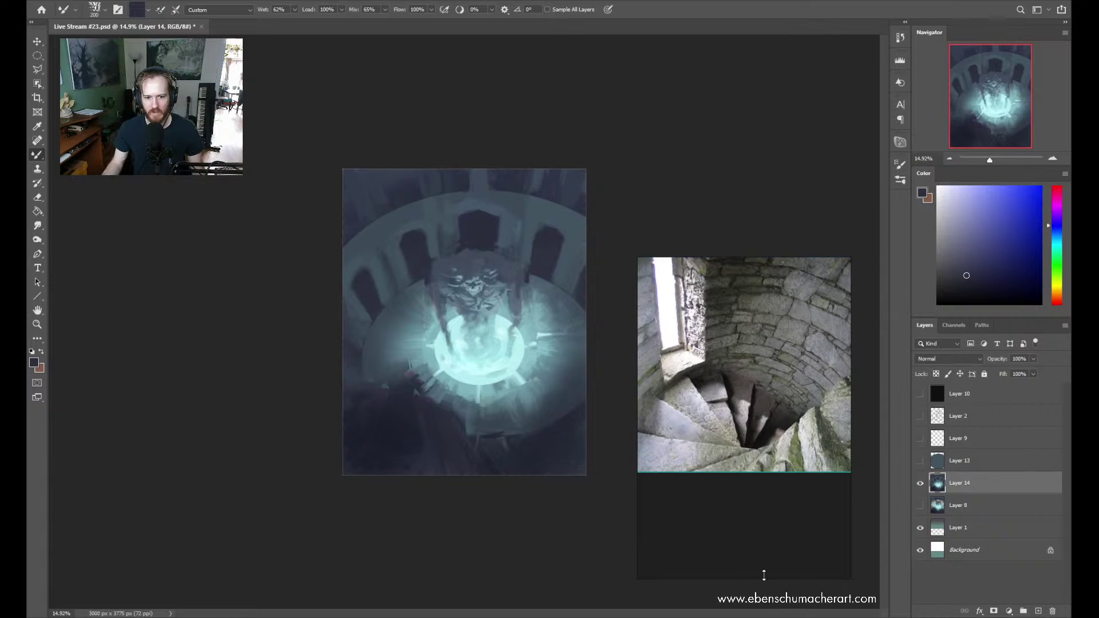
pyautogui.moveTo(764, 575); pyautogui.dragTo(766, 483)
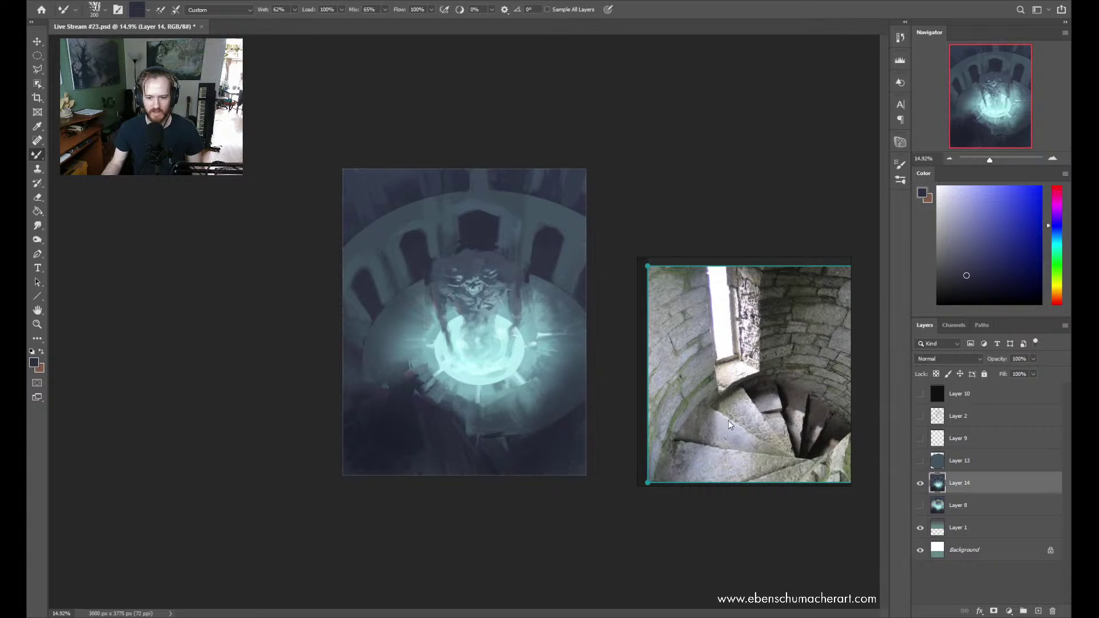
pyautogui.moveTo(739, 418); pyautogui.dragTo(702, 328)
# Enlarge the painting, switch to full-screen mode and place the stairwell reference on the left side of the painting
pyautogui.press('z')
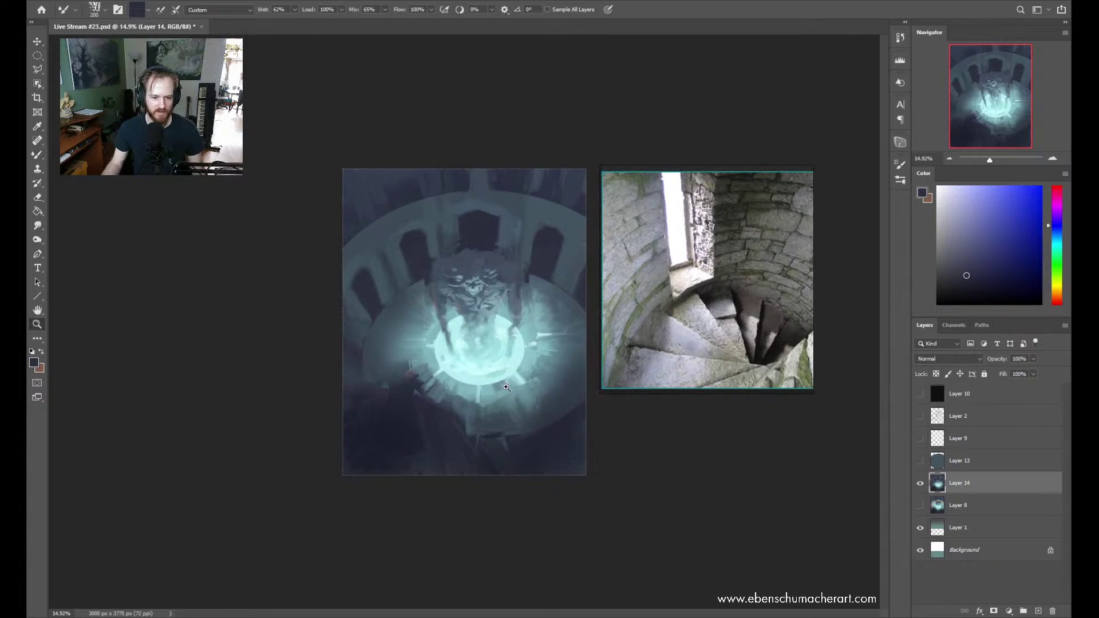
pyautogui.moveTo(453, 312); pyautogui.dragTo(576, 380)
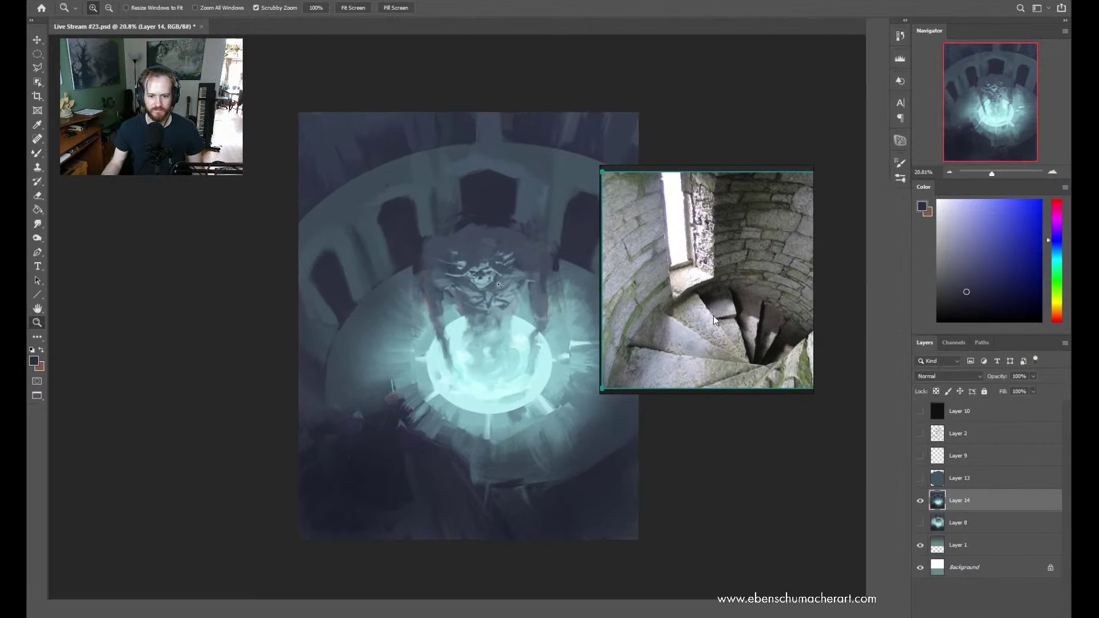
pyautogui.press('f')
pyautogui.moveTo(726, 311); pyautogui.dragTo(248, 344)
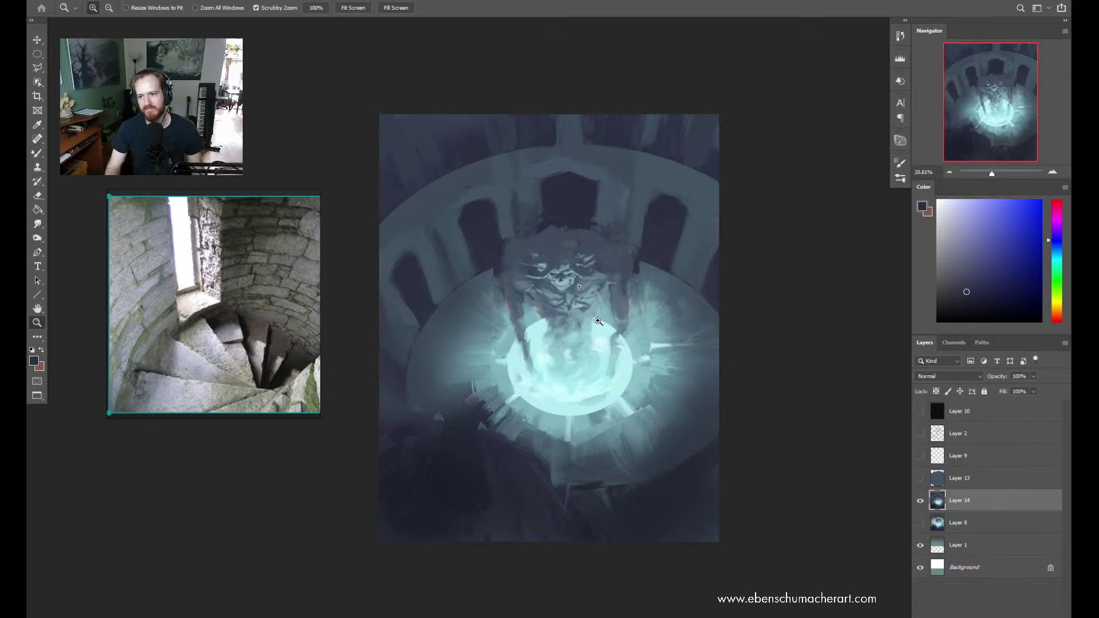
# Toggle the visibility of Layer 14 to compare the painting with and without it
pyautogui.click(920, 501)
pyautogui.click(920, 501)
pyautogui.click(920, 502)
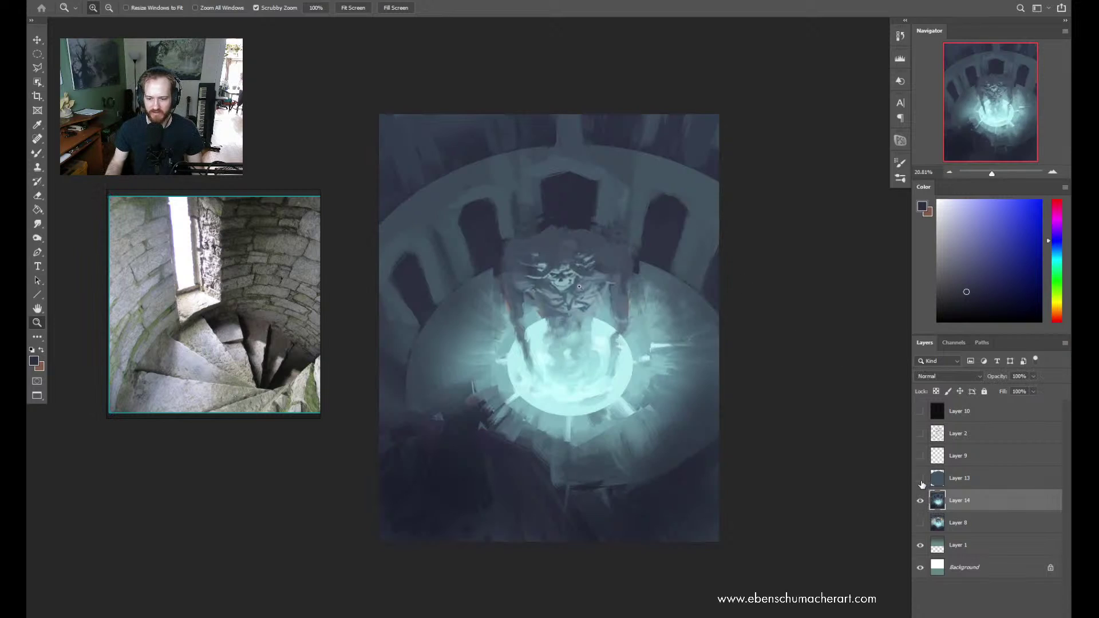
# Brush a dark navy band across the upper curved wall on Layer 14, sweeping over the tops of the arches
pyautogui.press('b')
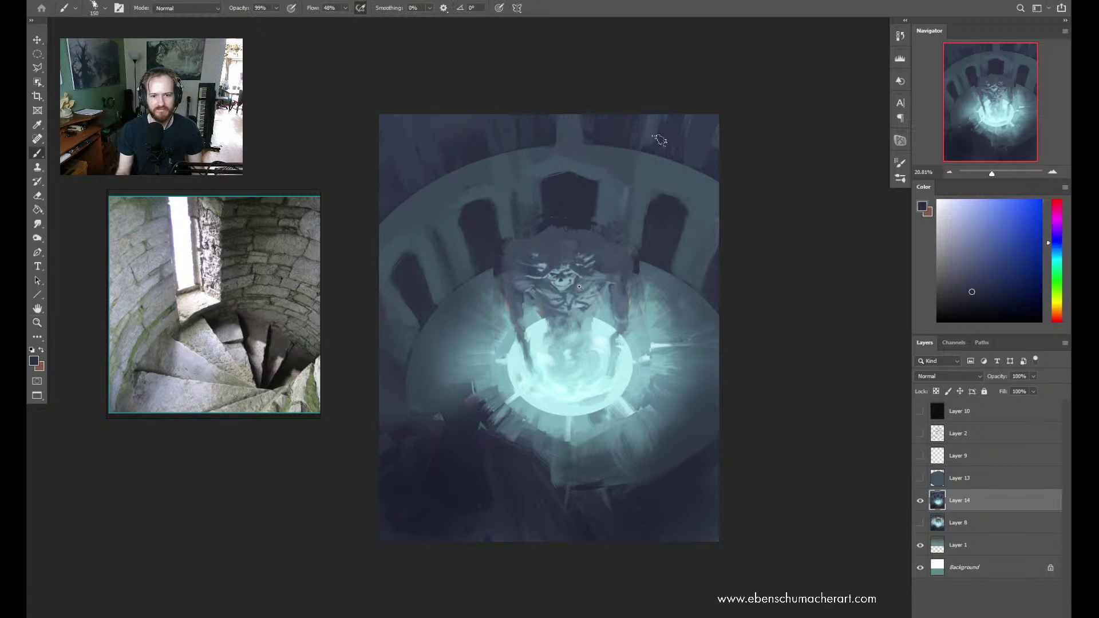
pyautogui.moveTo(697, 156)
pyautogui.mouseDown()
pyautogui.moveTo(638, 152)
pyautogui.moveTo(426, 220)
pyautogui.mouseUp()
pyautogui.moveTo(607, 147)
pyautogui.mouseDown()
pyautogui.moveTo(430, 243)
pyautogui.moveTo(478, 214)
pyautogui.mouseUp()
pyautogui.moveTo(592, 137); pyautogui.dragTo(498, 169)
pyautogui.moveTo(582, 114); pyautogui.dragTo(561, 135)
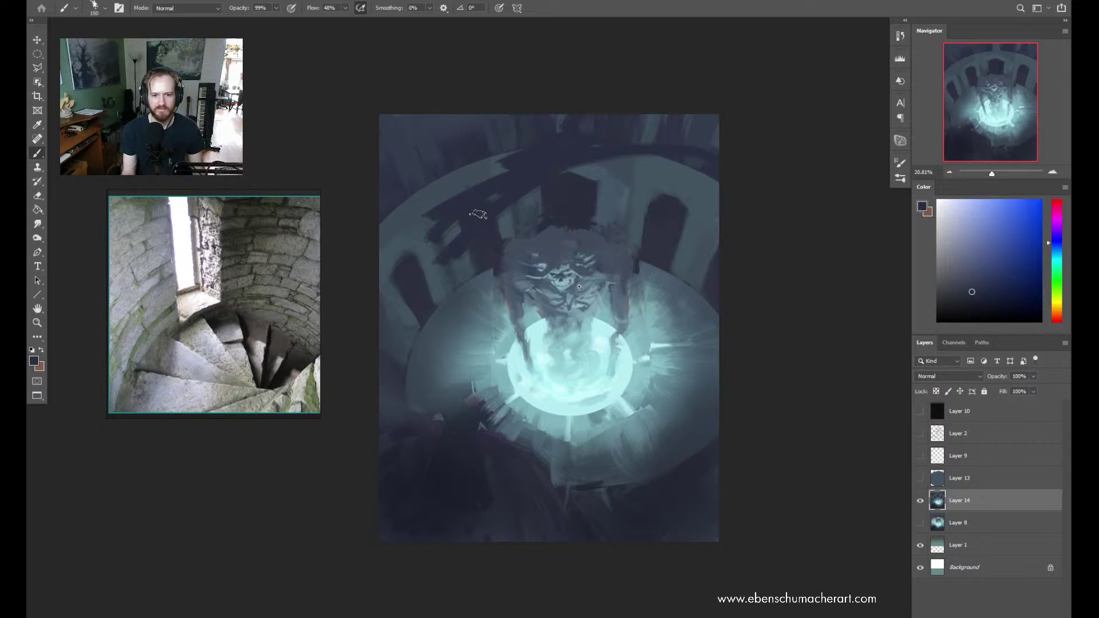
# Extend the dark navy paint down the left wall, covering its arches to the edge of the glowing floor
pyautogui.moveTo(510, 163)
pyautogui.mouseDown()
pyautogui.moveTo(410, 203)
pyautogui.moveTo(381, 237)
pyautogui.mouseUp()
pyautogui.moveTo(461, 221)
pyautogui.mouseDown()
pyautogui.moveTo(396, 265)
pyautogui.moveTo(435, 301)
pyautogui.mouseUp()
pyautogui.moveTo(415, 303); pyautogui.dragTo(400, 320)
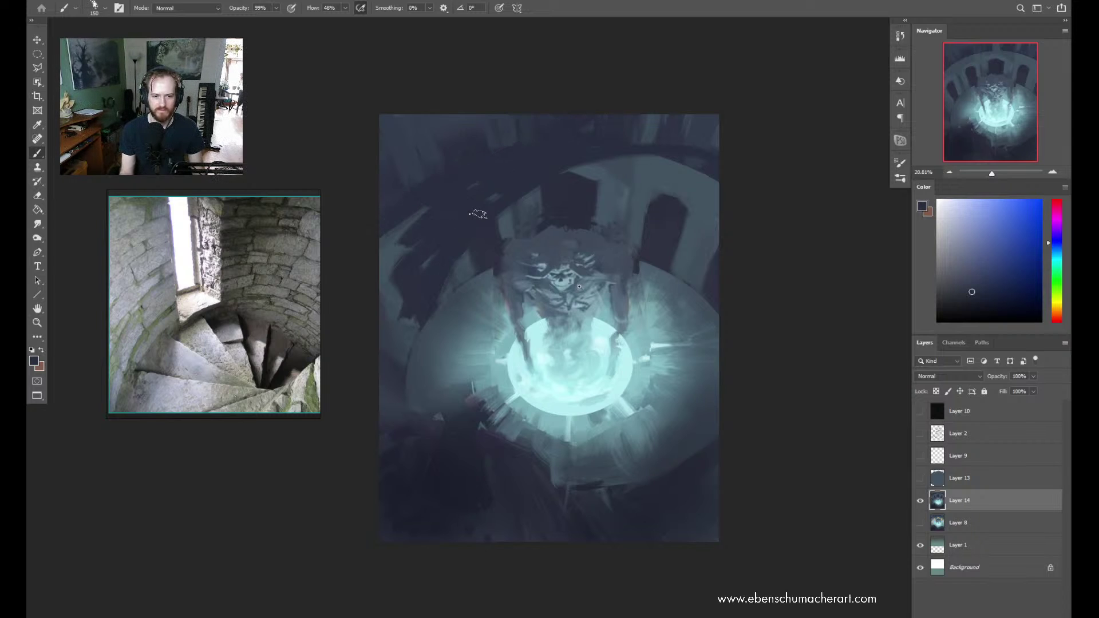
pyautogui.moveTo(426, 209); pyautogui.dragTo(382, 306)
pyautogui.moveTo(400, 226)
pyautogui.mouseDown()
pyautogui.moveTo(380, 277)
pyautogui.moveTo(383, 355)
pyautogui.mouseUp()
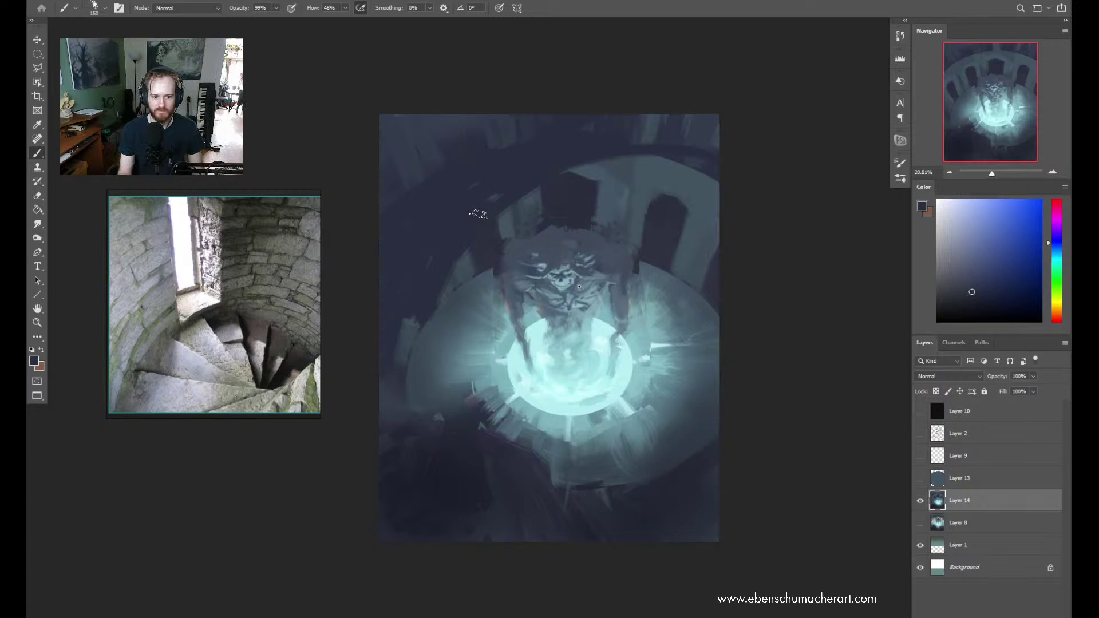
pyautogui.moveTo(409, 320)
pyautogui.mouseDown()
pyautogui.moveTo(398, 361)
pyautogui.moveTo(413, 344)
pyautogui.mouseUp()
# Sample a muted blue from the painting and brush a curved rim along the chamber's left inner edge
pyautogui.keyDown('alt'); pyautogui.click(426, 345); pyautogui.keyUp('alt')
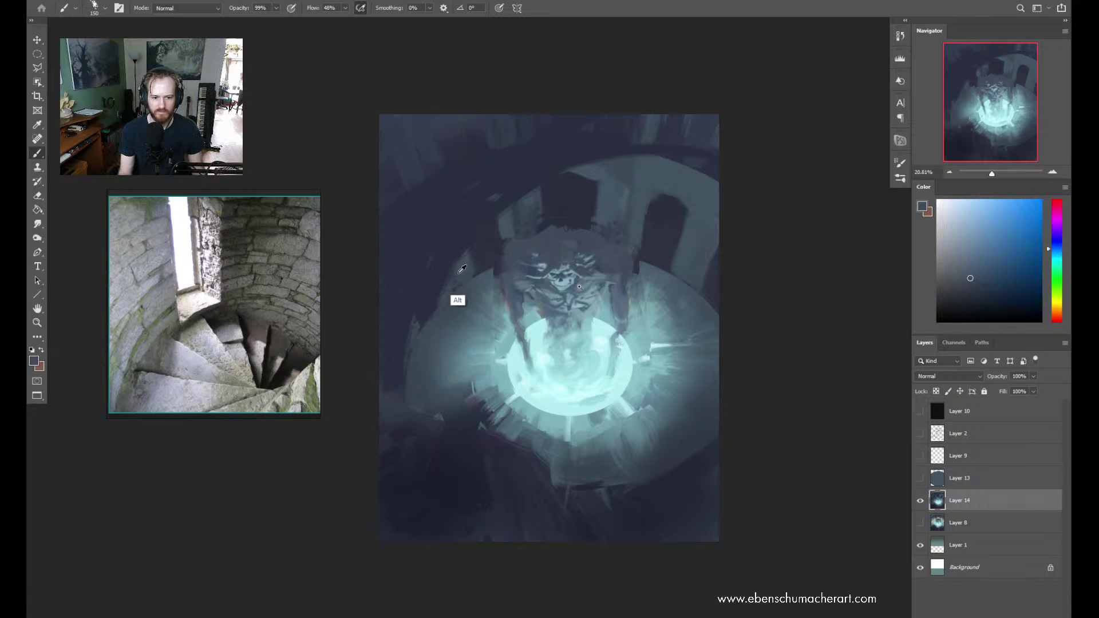
pyautogui.moveTo(483, 240); pyautogui.dragTo(427, 309)
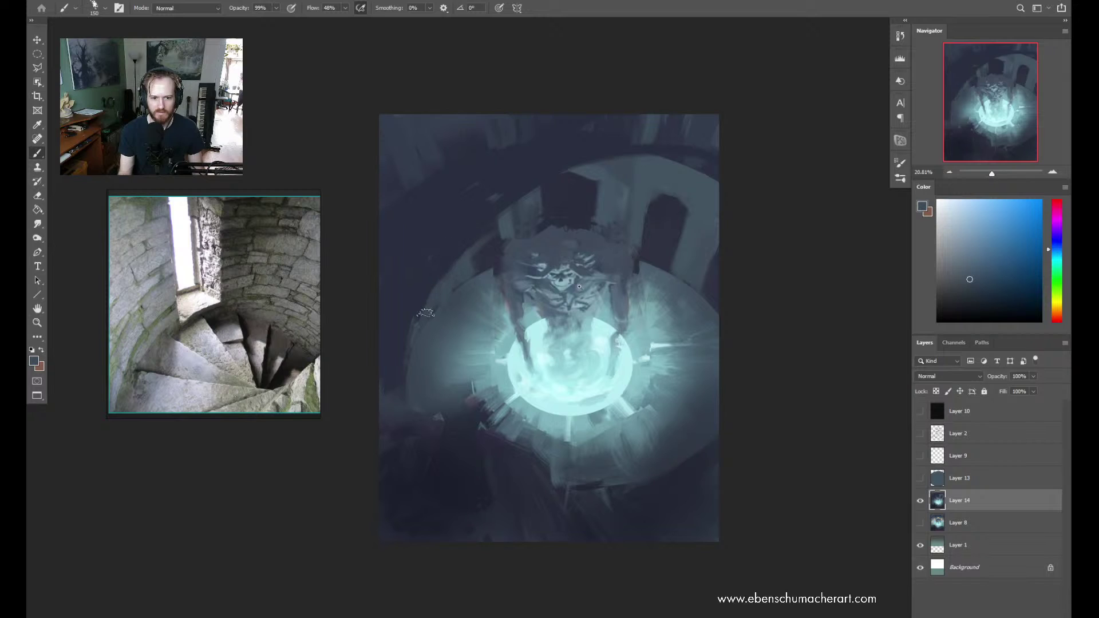
pyautogui.press('alt')
# Extend the dark band over the top of the central archway and fill the archway behind the creature with sampled blue-grey
pyautogui.keyDown('alt'); pyautogui.click(480, 220); pyautogui.keyUp('alt')
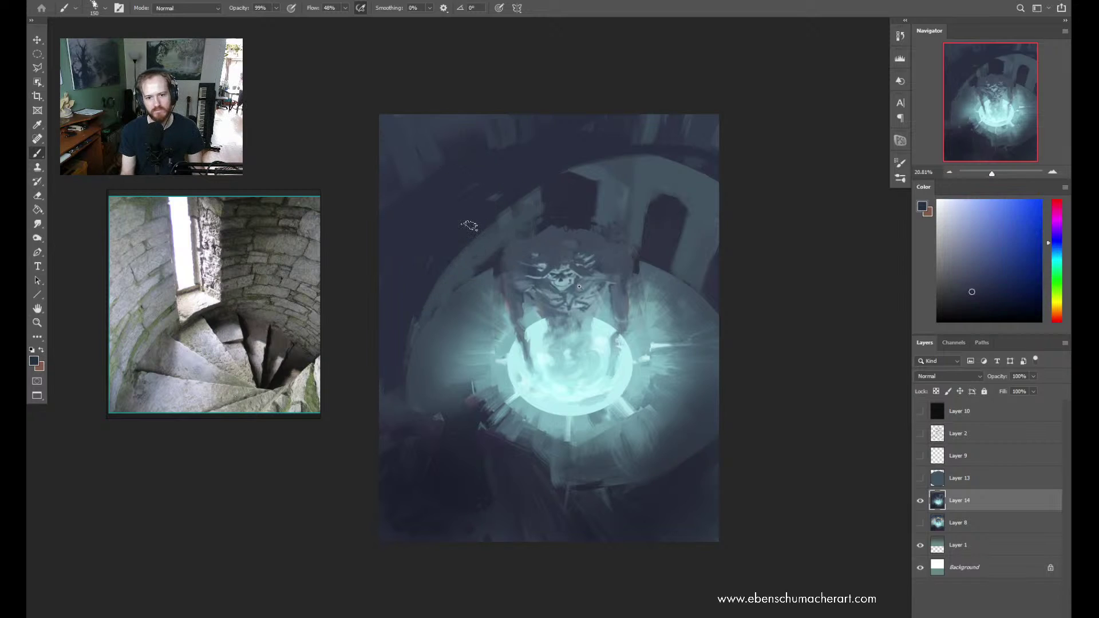
pyautogui.moveTo(567, 166); pyautogui.dragTo(647, 172)
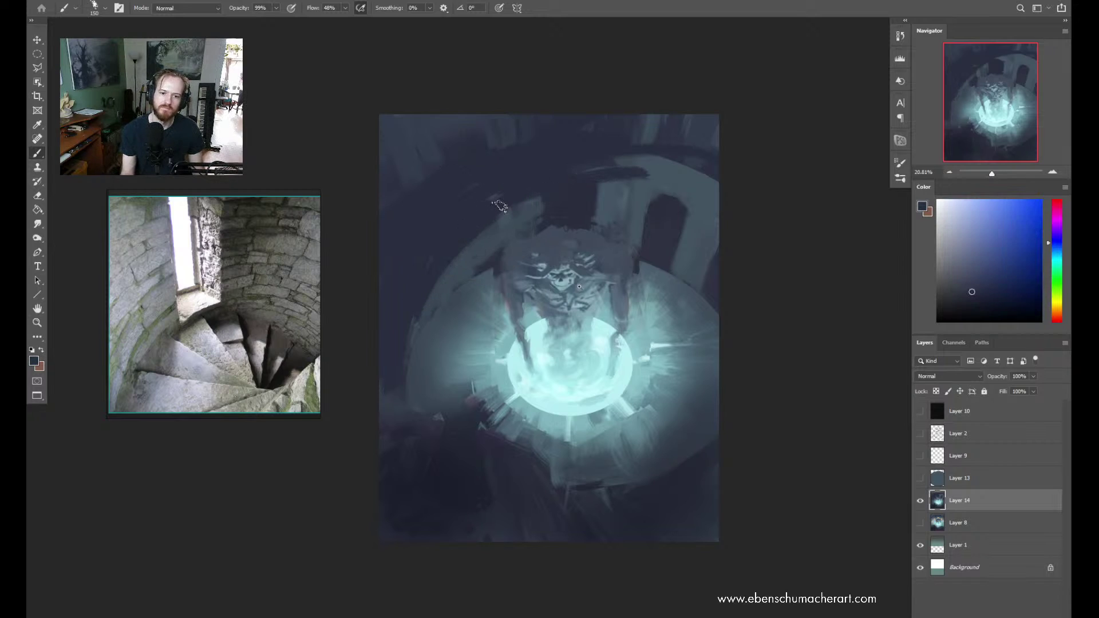
pyautogui.keyDown('alt'); pyautogui.click(518, 252); pyautogui.keyUp('alt')
pyautogui.moveTo(543, 201)
pyautogui.mouseDown()
pyautogui.moveTo(513, 226)
pyautogui.moveTo(595, 204)
pyautogui.moveTo(533, 196)
pyautogui.moveTo(582, 185)
pyautogui.moveTo(532, 193)
pyautogui.moveTo(555, 187)
pyautogui.mouseUp()
pyautogui.keyDown('alt'); pyautogui.click(553, 215); pyautogui.keyUp('alt')
pyautogui.keyDown('alt'); pyautogui.click(584, 204); pyautogui.keyUp('alt')
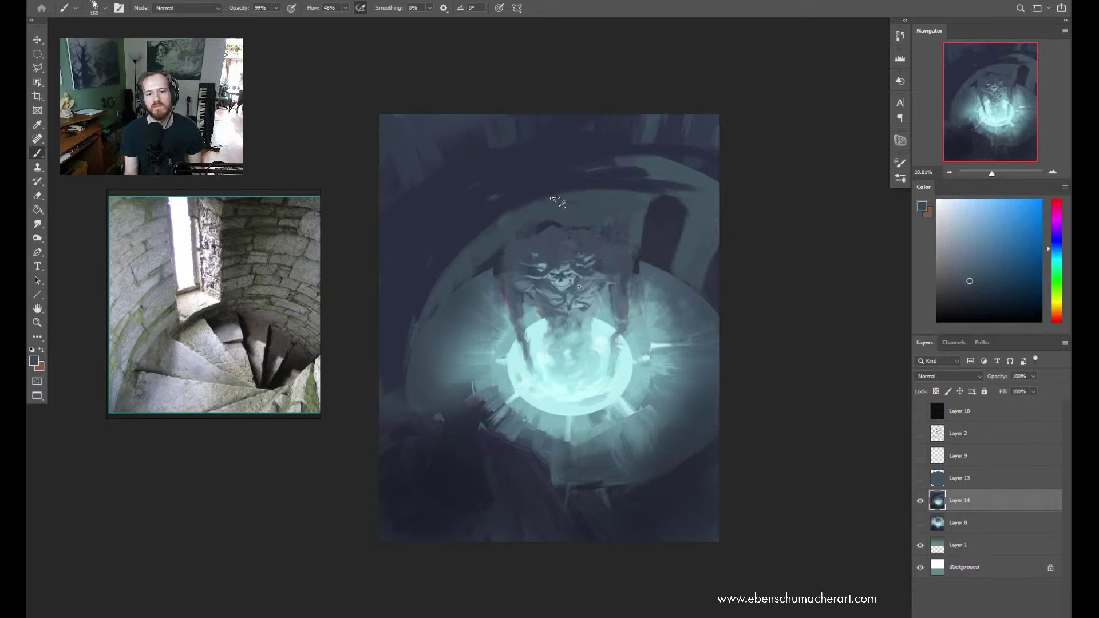
# Refine the curve between the dark band and inner wall with alternating sampled tones and paint out the right archway in blue-grey
pyautogui.keyDown('alt'); pyautogui.click(572, 176); pyautogui.keyUp('alt')
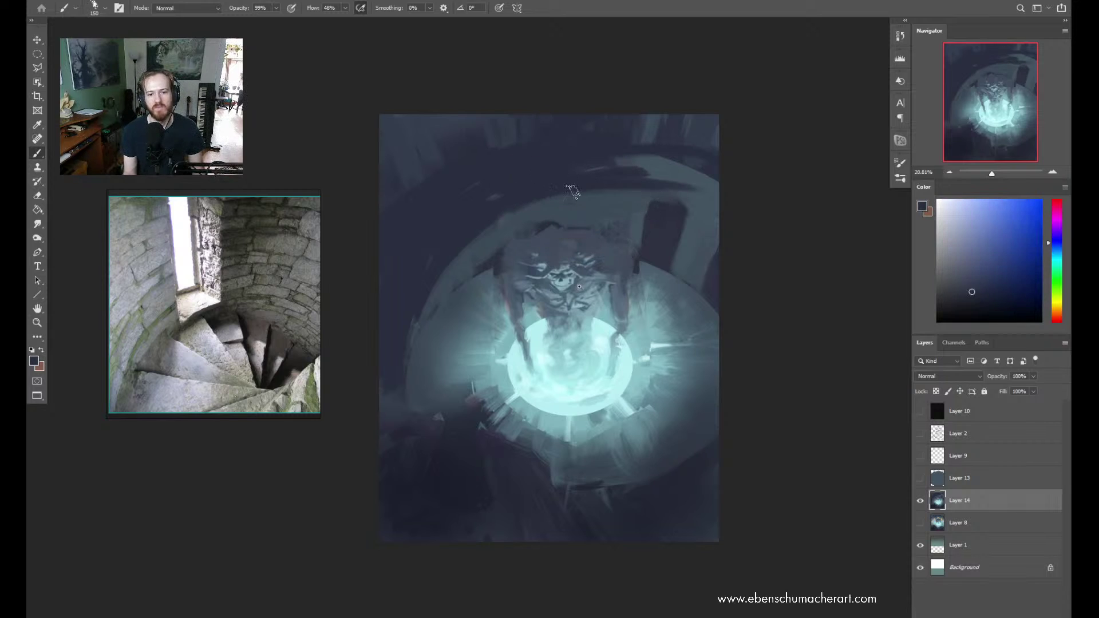
pyautogui.keyDown('alt'); pyautogui.click(608, 188); pyautogui.keyUp('alt')
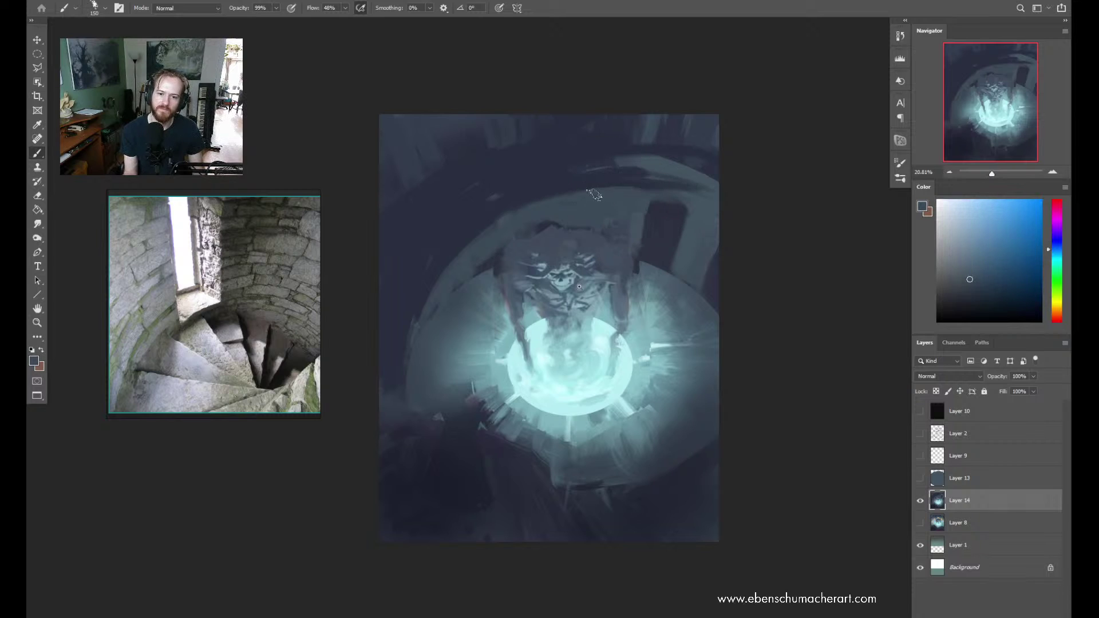
pyautogui.keyDown('alt'); pyautogui.click(602, 184); pyautogui.keyUp('alt')
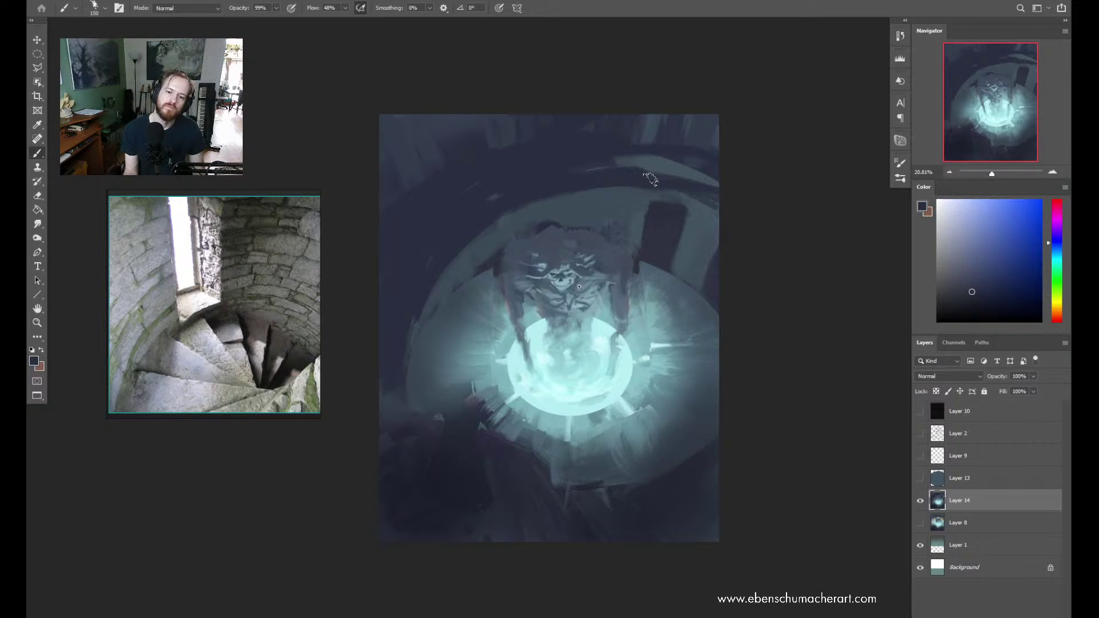
pyautogui.keyDown('alt'); pyautogui.click(595, 198); pyautogui.keyUp('alt')
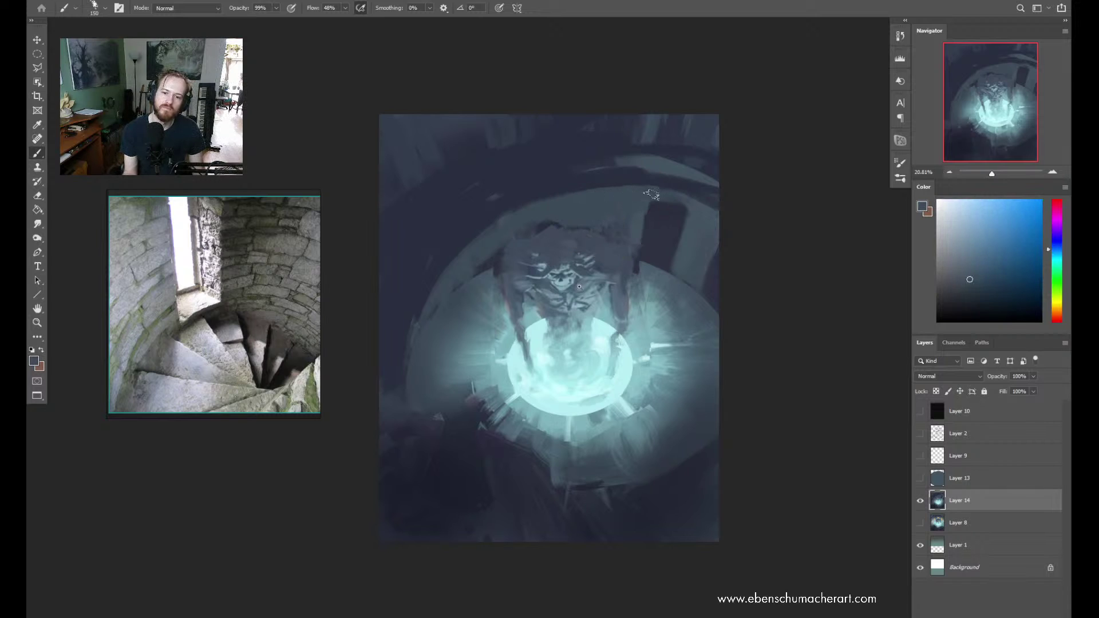
pyautogui.moveTo(644, 192)
pyautogui.mouseDown()
pyautogui.moveTo(658, 252)
pyautogui.moveTo(648, 211)
pyautogui.mouseUp()
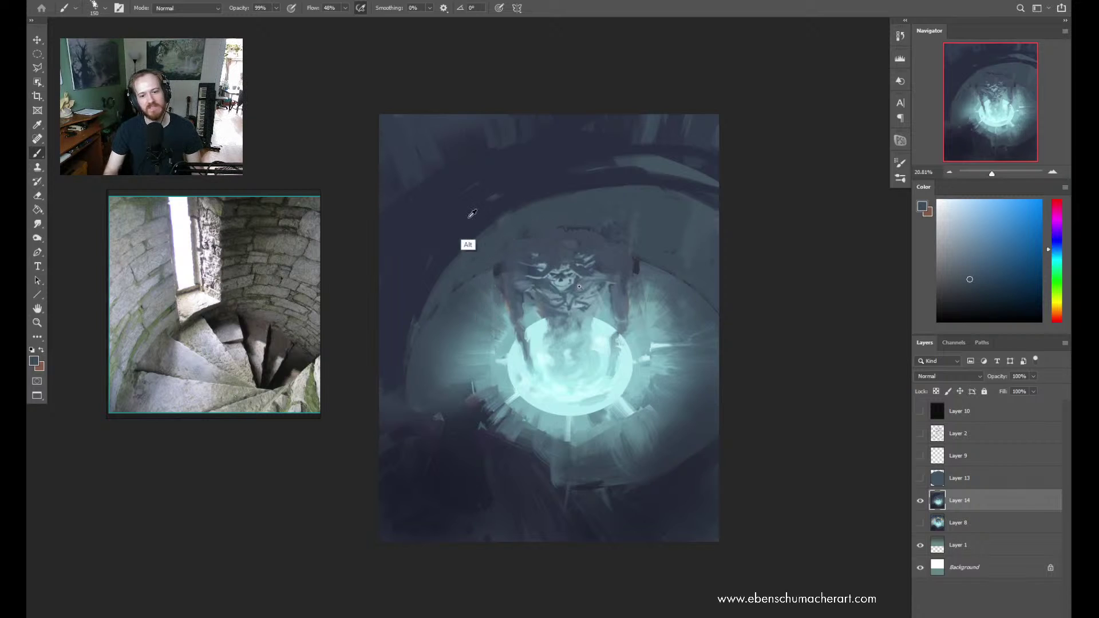
# Clean up the upper-left inner wall edge and cover the pale strip at the upper right with sampled navy
pyautogui.keyDown('alt'); pyautogui.click(485, 236); pyautogui.keyUp('alt')
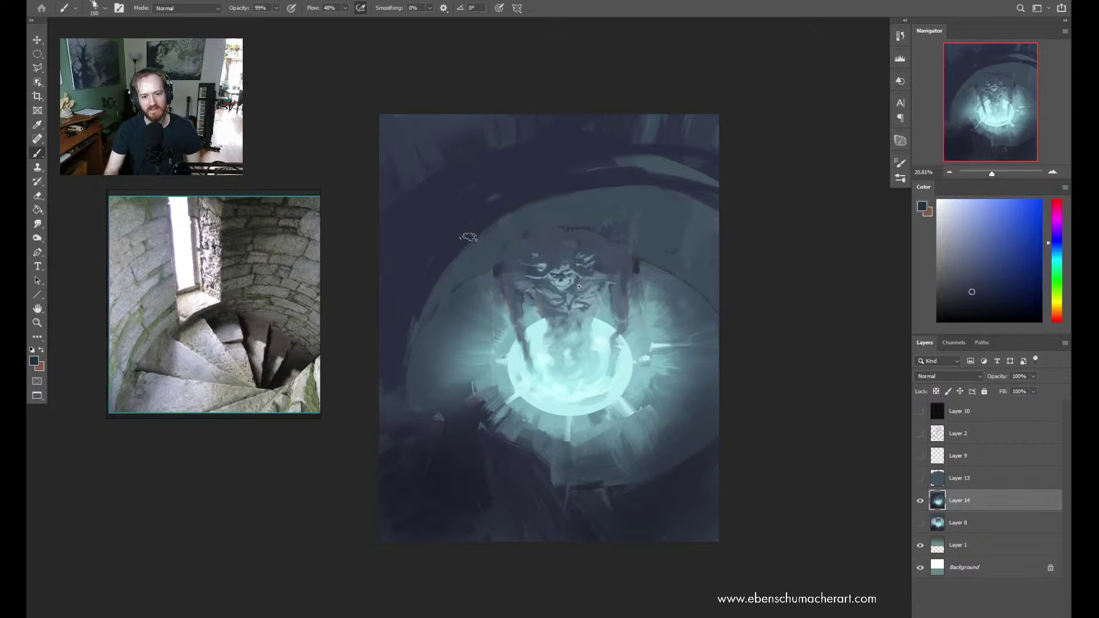
pyautogui.keyDown('alt'); pyautogui.click(551, 214); pyautogui.keyUp('alt')
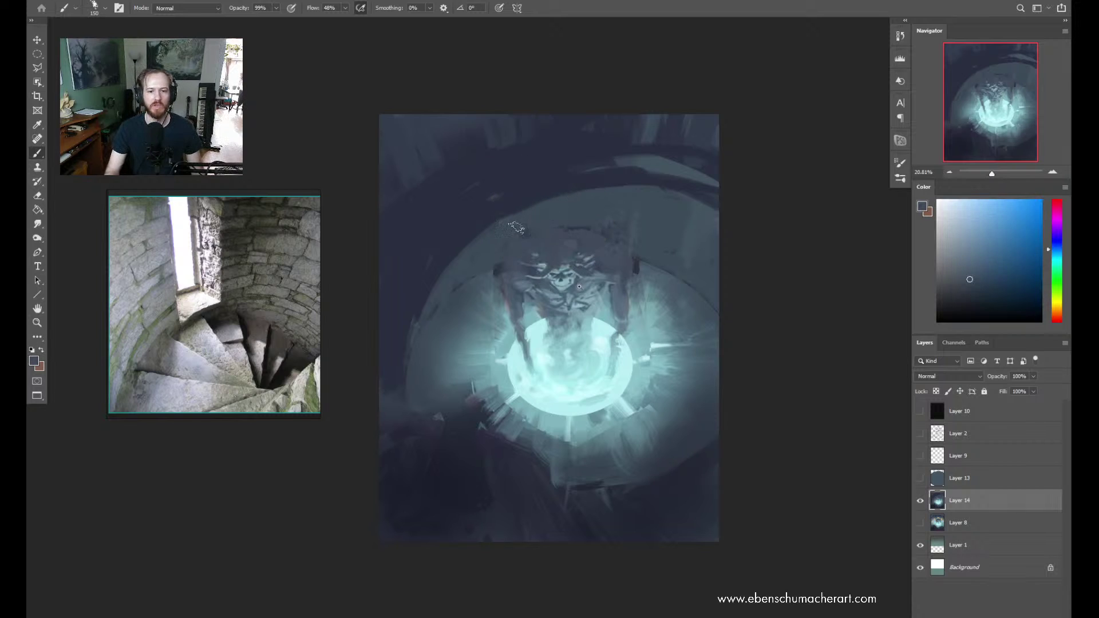
pyautogui.keyDown('alt'); pyautogui.click(524, 182); pyautogui.keyUp('alt')
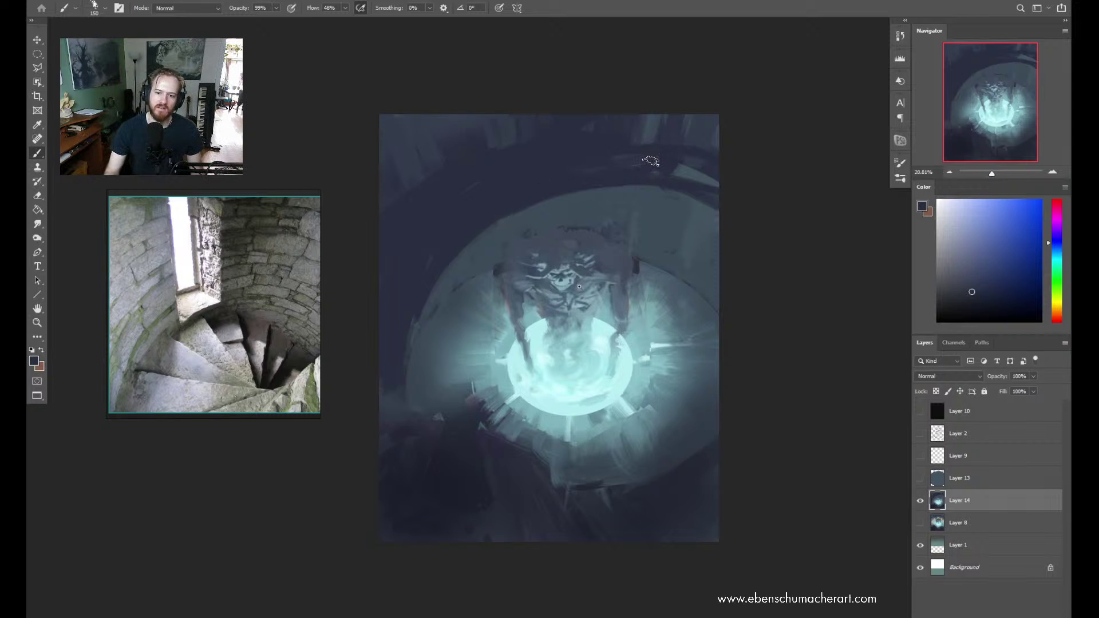
# Brush stair-like strokes in muted blue along the left dark band and tidy the adjoining inner wall edge with sampled tones
pyautogui.keyDown('alt'); pyautogui.click(414, 318); pyautogui.keyUp('alt')
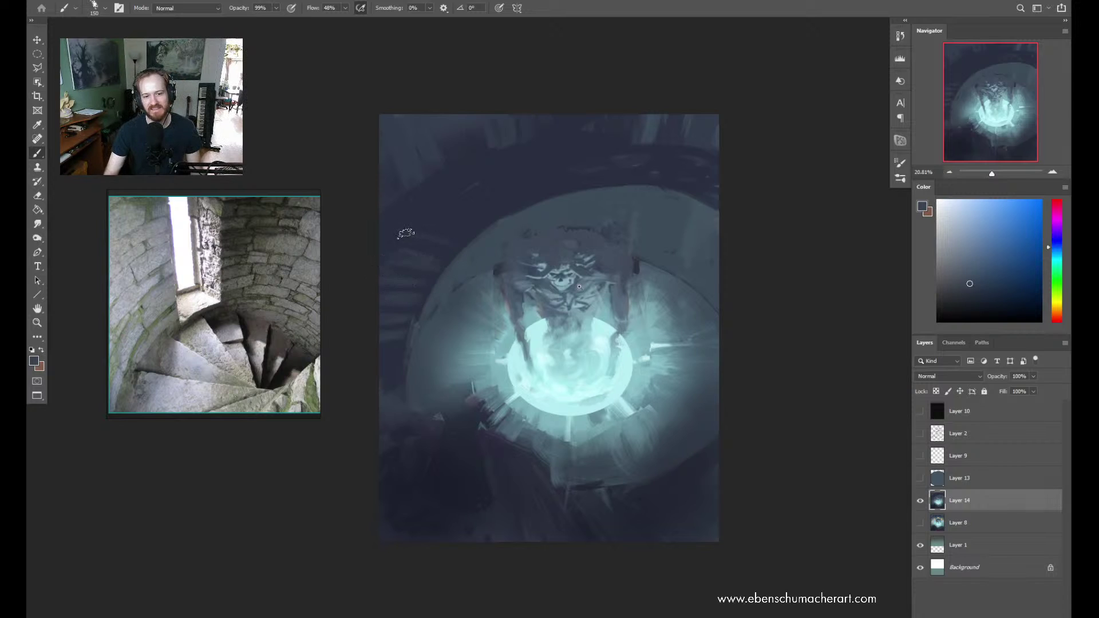
pyautogui.keyDown('alt'); pyautogui.click(465, 241); pyautogui.keyUp('alt')
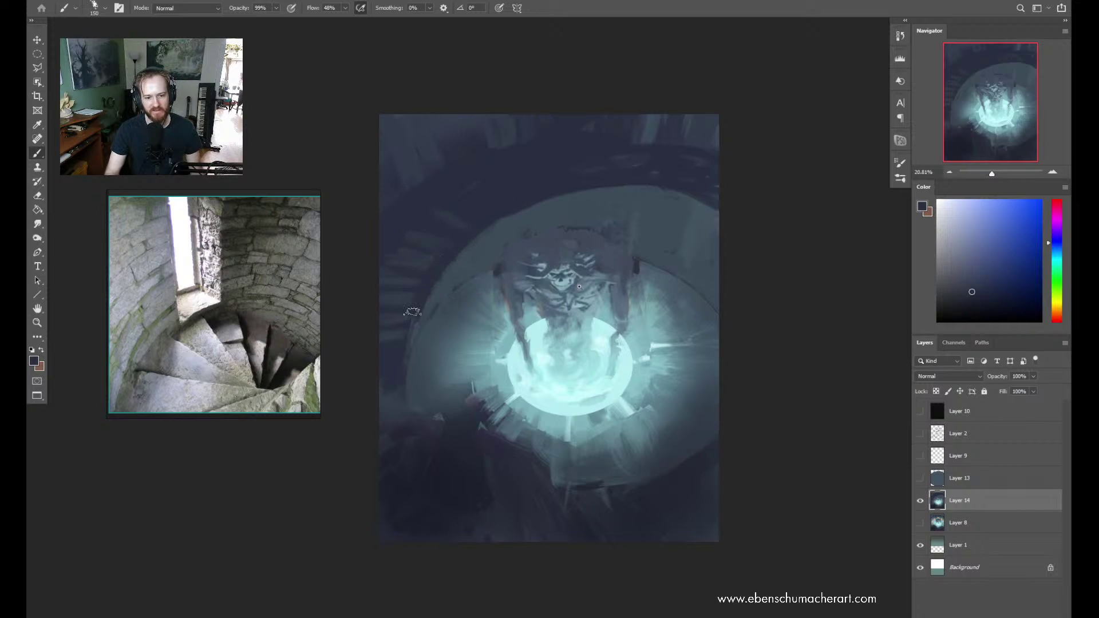
pyautogui.keyDown('alt'); pyautogui.click(433, 301); pyautogui.keyUp('alt')
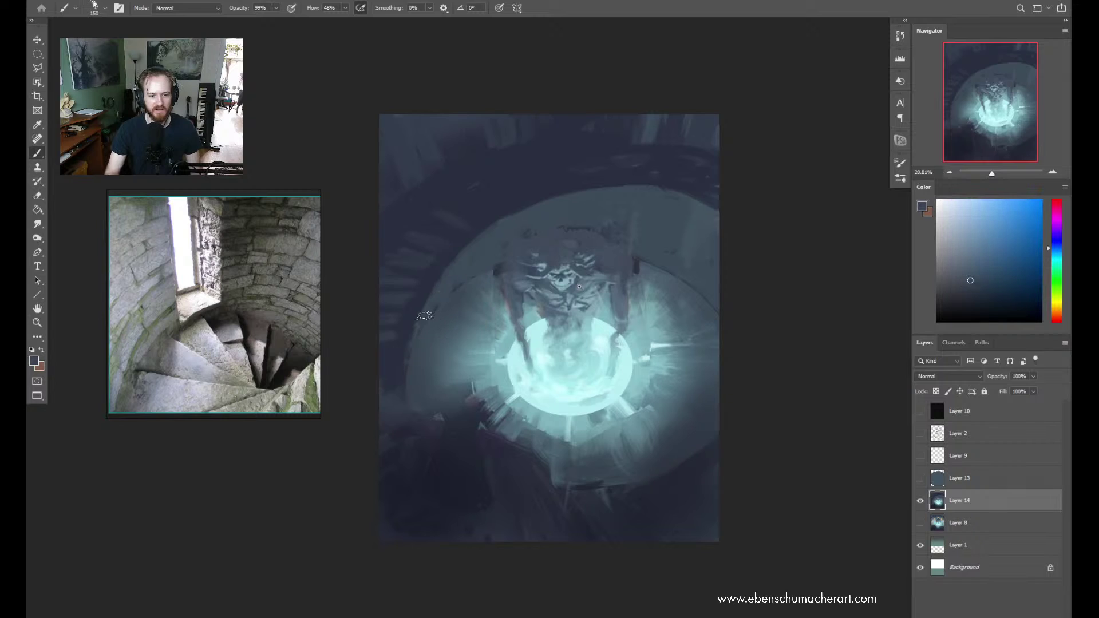
pyautogui.keyDown('alt'); pyautogui.click(458, 243); pyautogui.keyUp('alt')
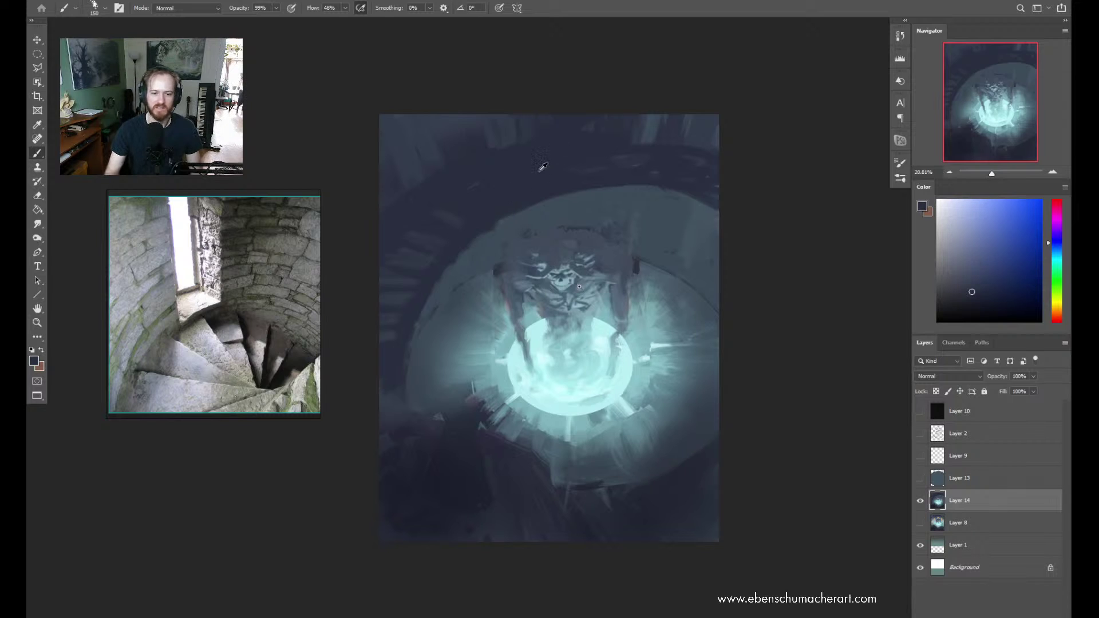
# Reduce the brush size and define the dark band's outer curve at the upper left using sampled blue tones
pyautogui.keyDown('alt'); pyautogui.click(505, 262); pyautogui.keyUp('alt')
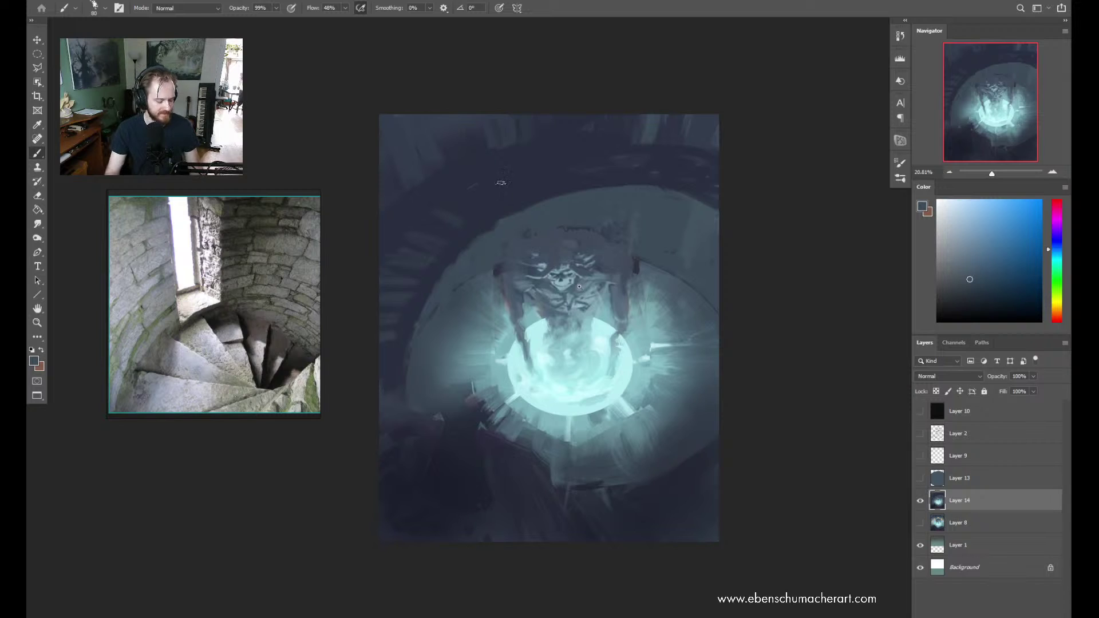
pyautogui.press('alt')
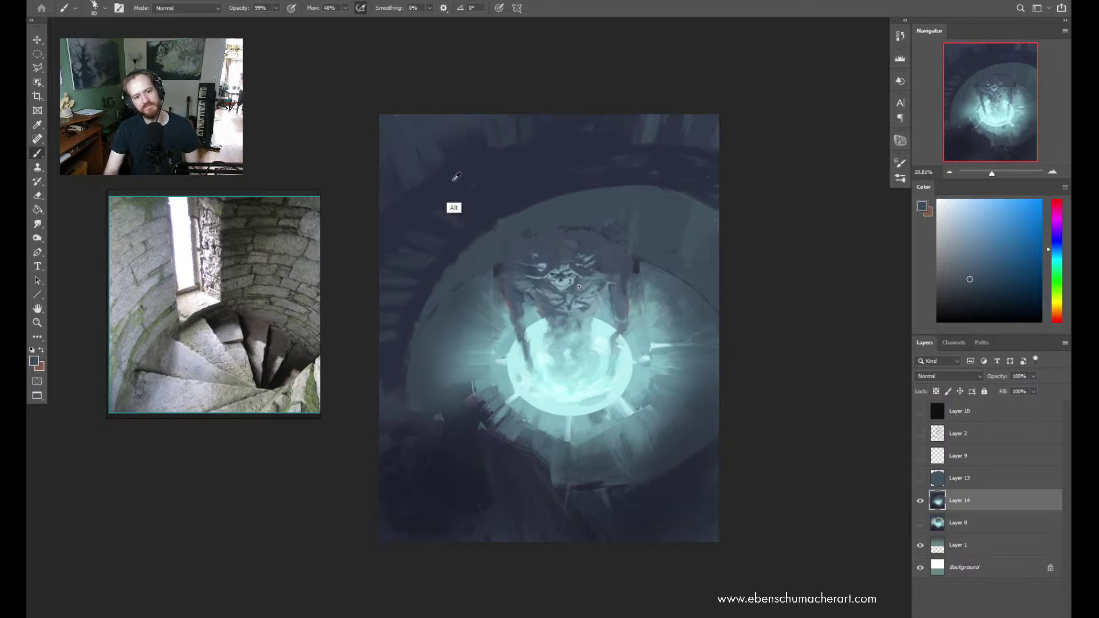
pyautogui.keyDown('alt'); pyautogui.click(410, 181); pyautogui.keyUp('alt')
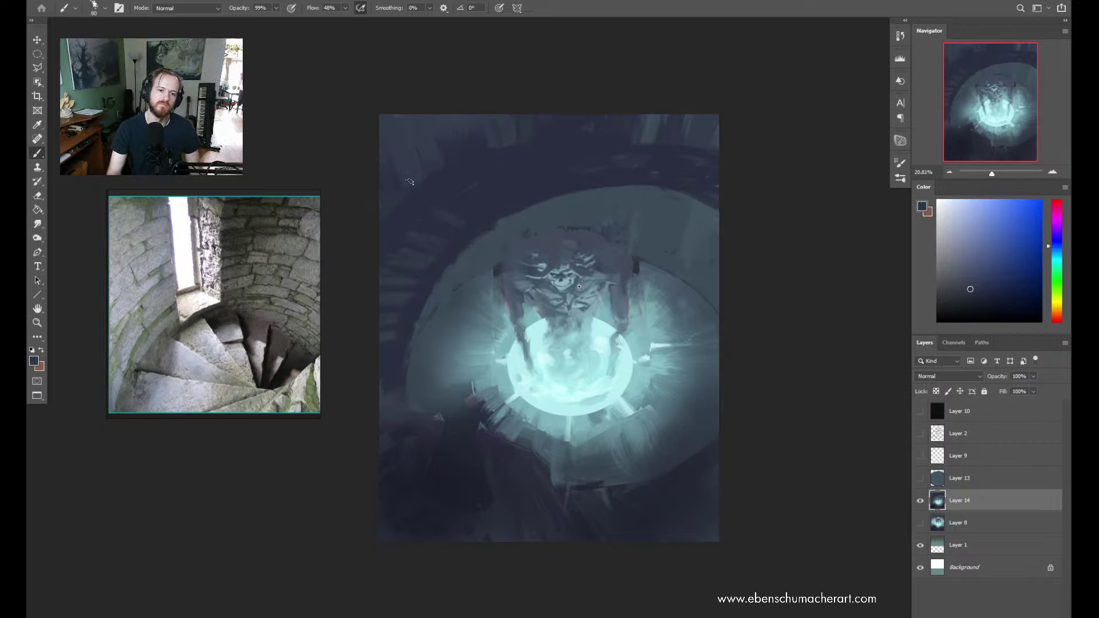
pyautogui.keyDown('alt'); pyautogui.click(617, 222); pyautogui.keyUp('alt')
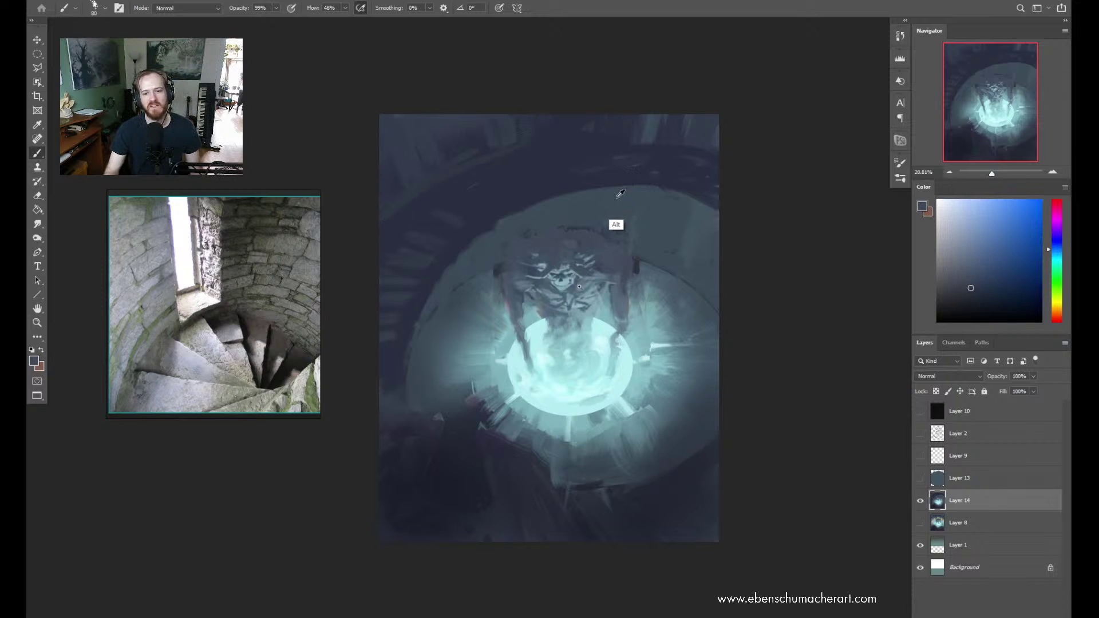
# Flip the canvas horizontally and straighten the inner wall's upper-left edge against the dark band with sampled navy
pyautogui.hotkey('ctrl', 'h')
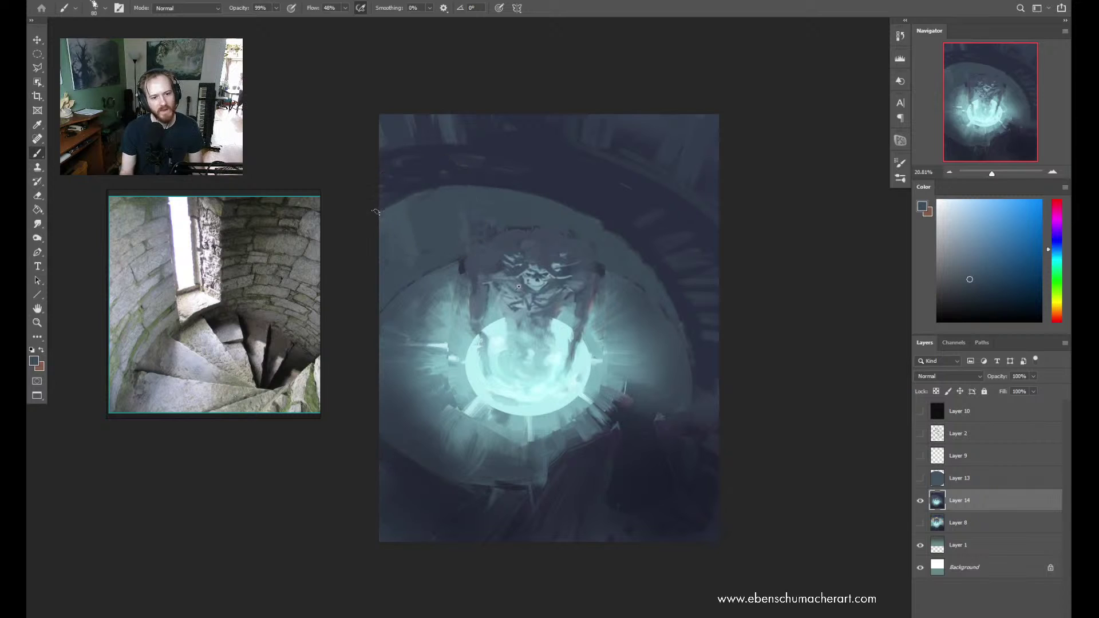
pyautogui.keyDown('alt'); pyautogui.click(392, 238); pyautogui.keyUp('alt')
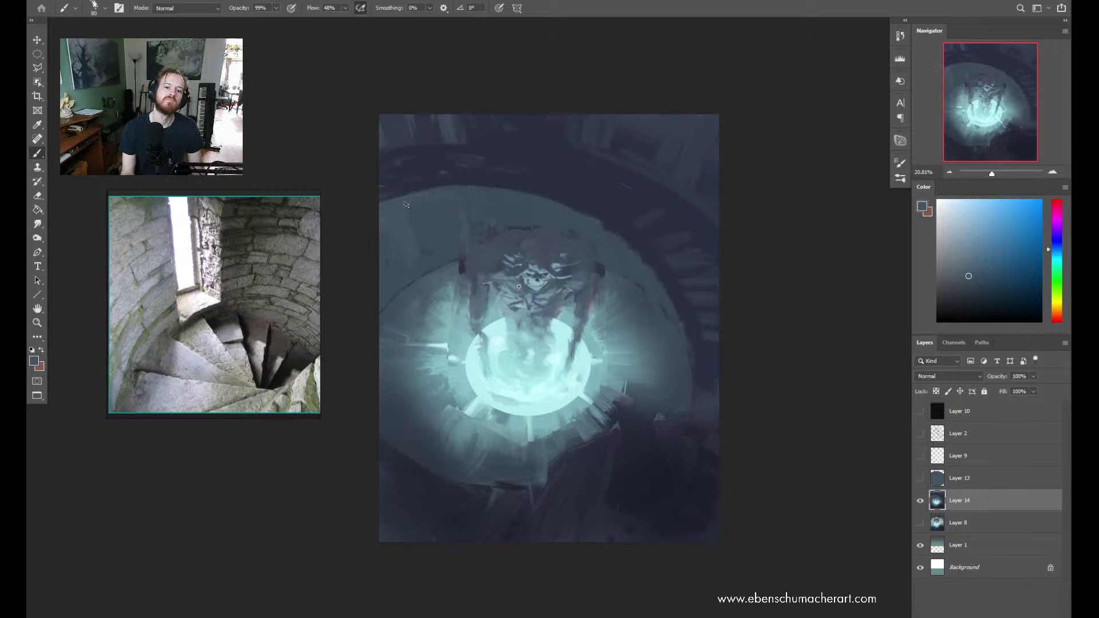
pyautogui.keyDown('alt'); pyautogui.click(432, 181); pyautogui.keyUp('alt')
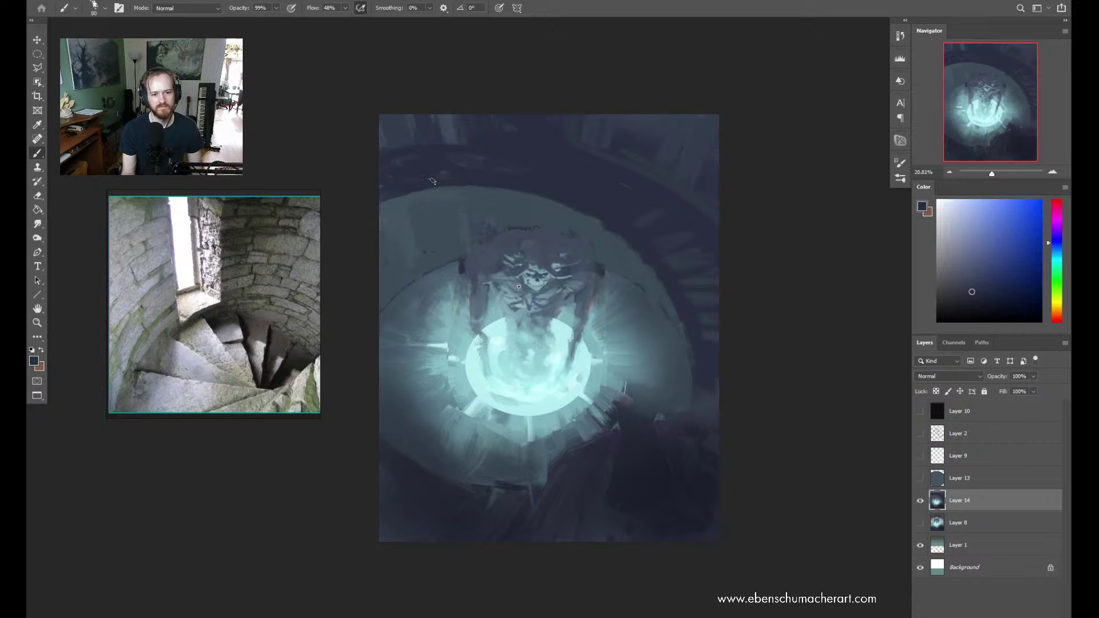
pyautogui.moveTo(425, 188); pyautogui.dragTo(415, 188)
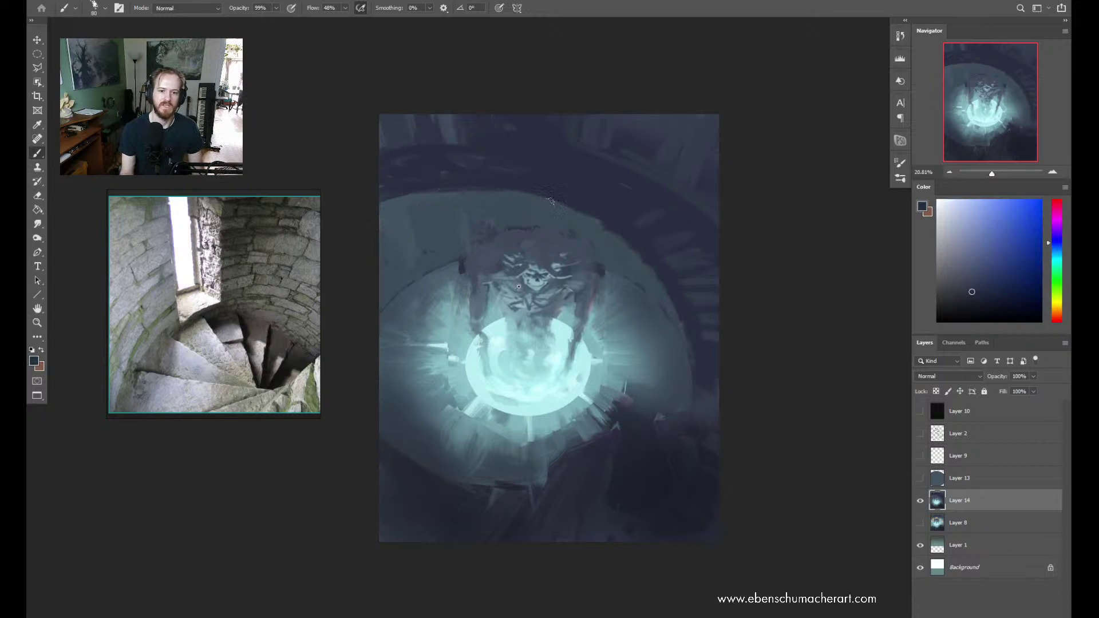
pyautogui.keyDown('alt'); pyautogui.click(604, 209); pyautogui.keyUp('alt')
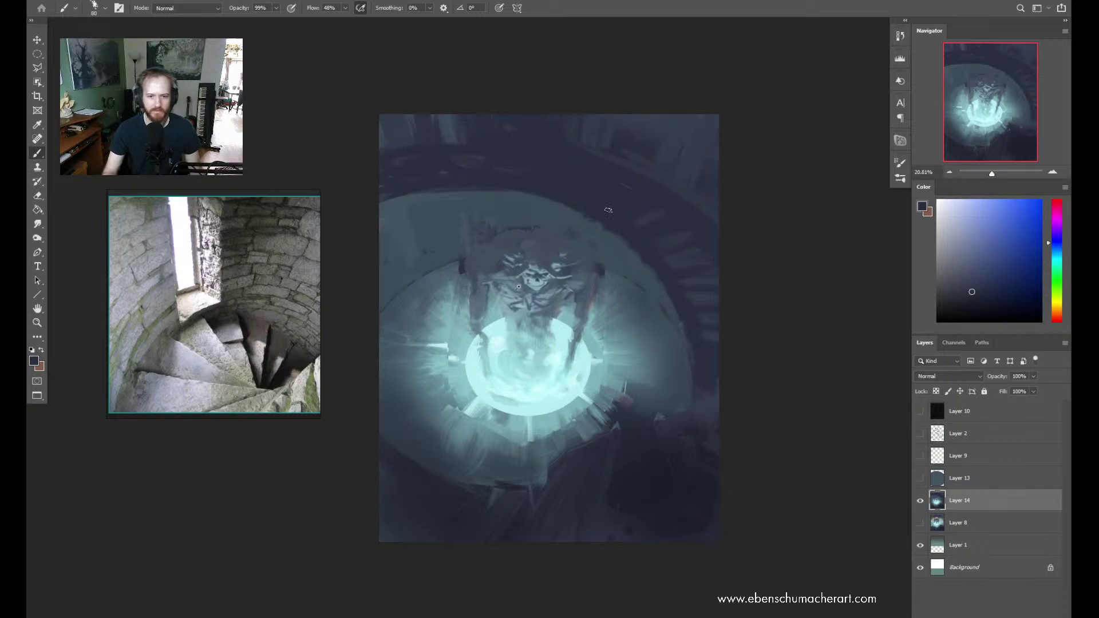
# Smooth the upper curve between the inner wall and dark band by alternating sampled blue-grey and navy strokes
pyautogui.keyDown('alt'); pyautogui.click(584, 226); pyautogui.keyUp('alt')
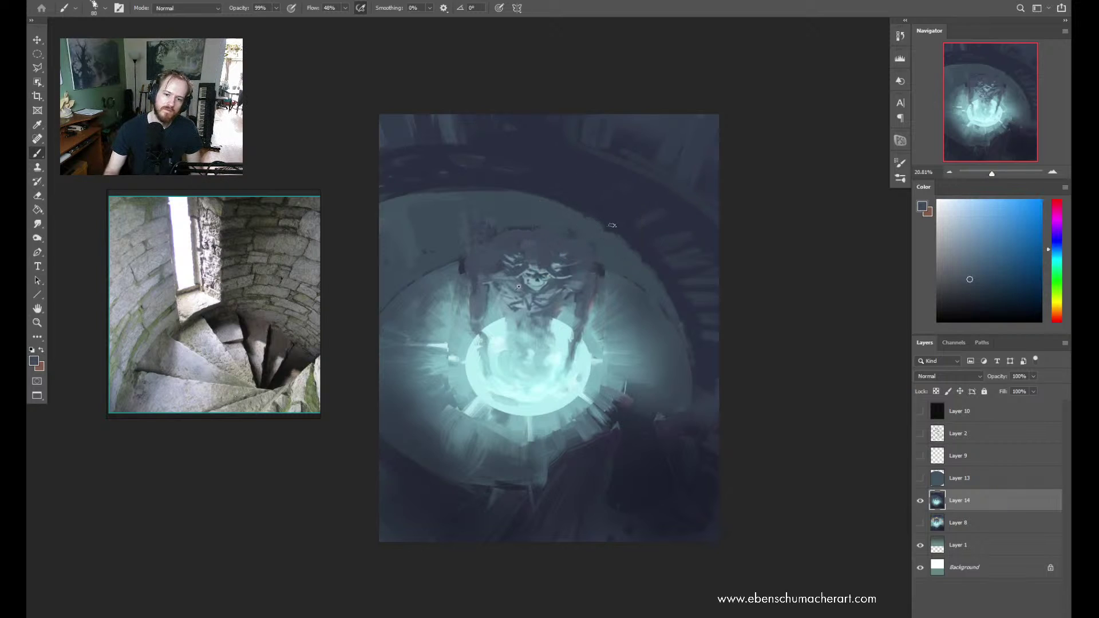
pyautogui.keyDown('alt'); pyautogui.click(609, 214); pyautogui.keyUp('alt')
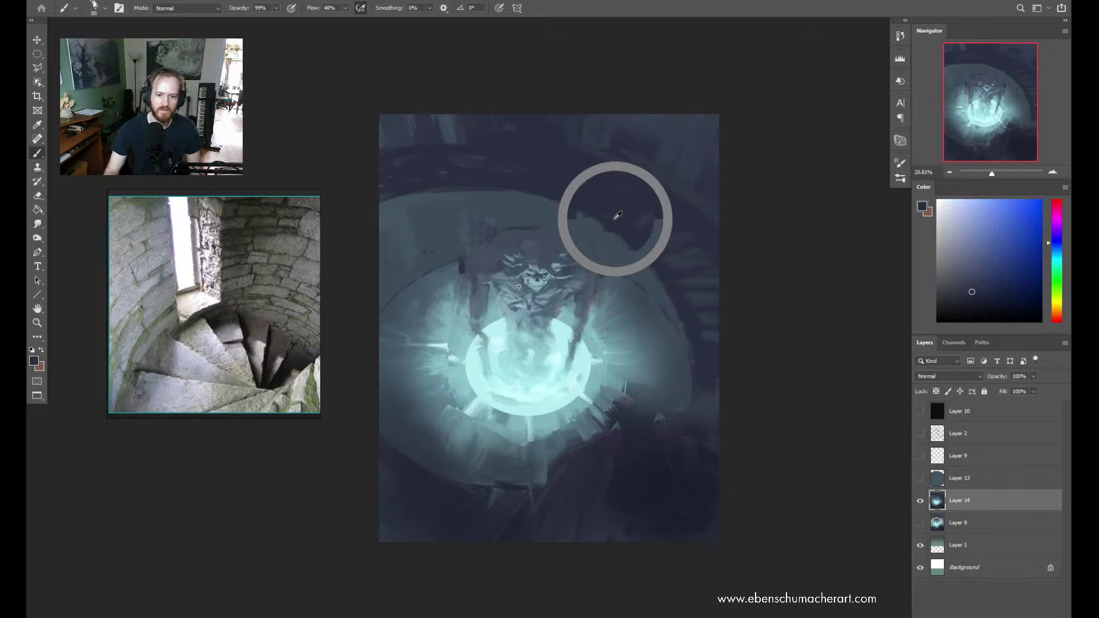
pyautogui.keyDown('alt'); pyautogui.click(630, 264); pyautogui.keyUp('alt')
pyautogui.keyDown('alt'); pyautogui.click(540, 202); pyautogui.keyUp('alt')
pyautogui.keyDown('alt'); pyautogui.click(582, 198); pyautogui.keyUp('alt')
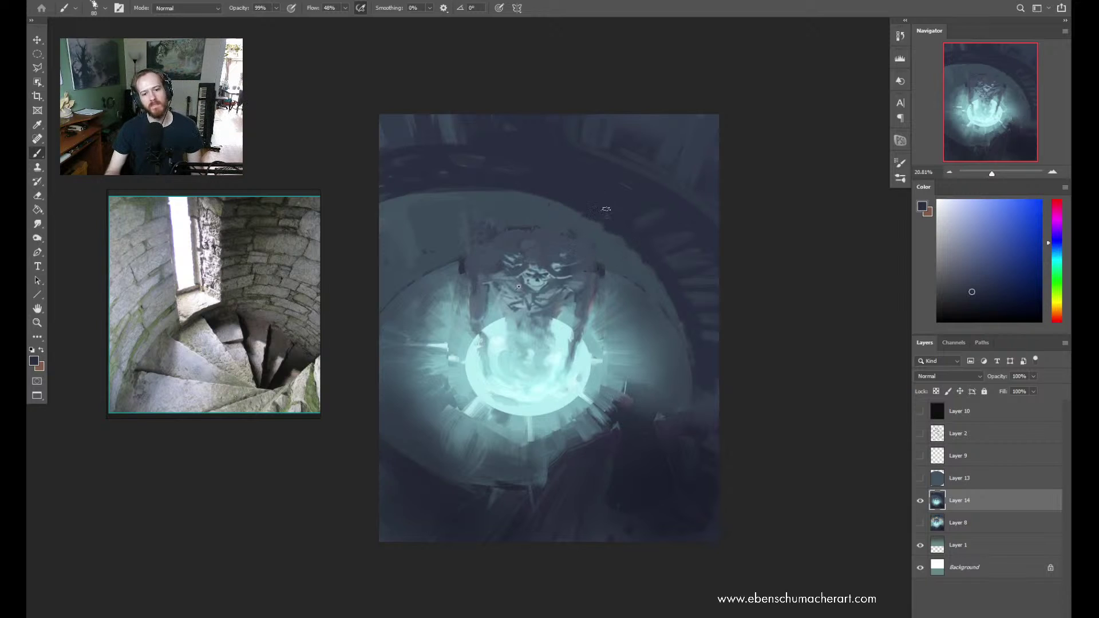
pyautogui.keyDown('alt'); pyautogui.click(445, 197); pyautogui.keyUp('alt')
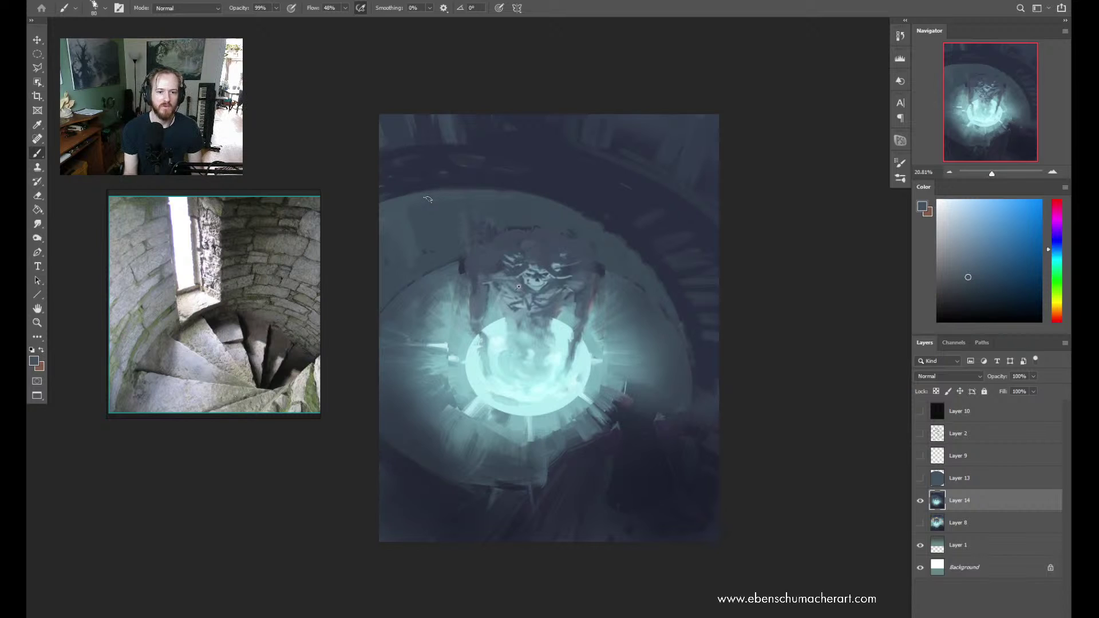
pyautogui.keyDown('alt'); pyautogui.click(555, 214); pyautogui.keyUp('alt')
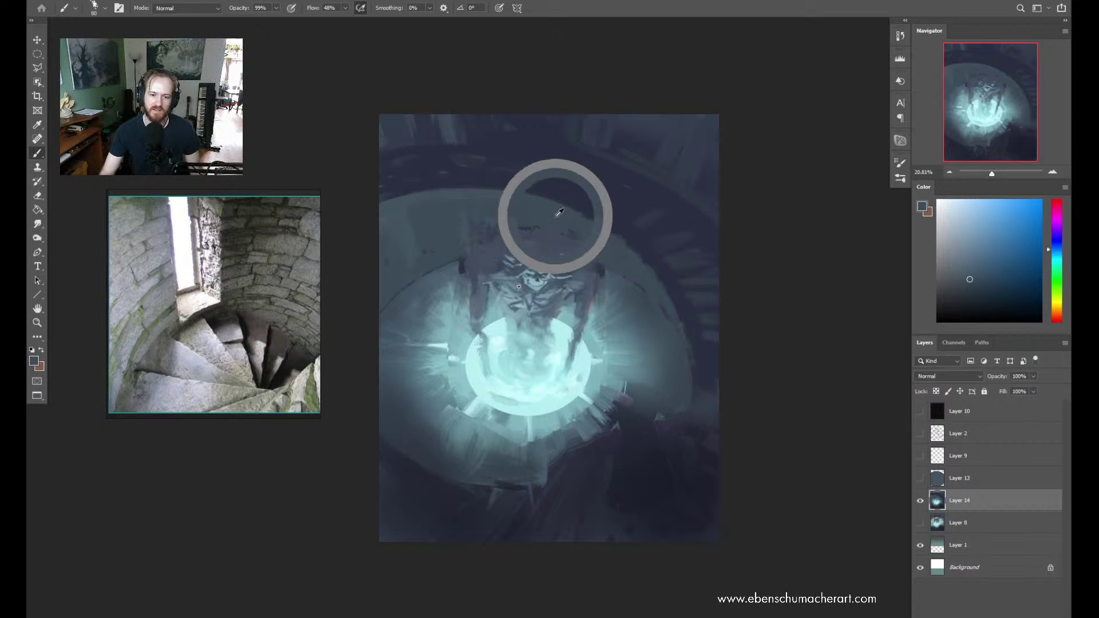
# Refine the inner wall's right-hand curve down beside the stair strokes with sampled navy and blue-grey tones
pyautogui.keyDown('alt'); pyautogui.click(622, 256); pyautogui.keyUp('alt')
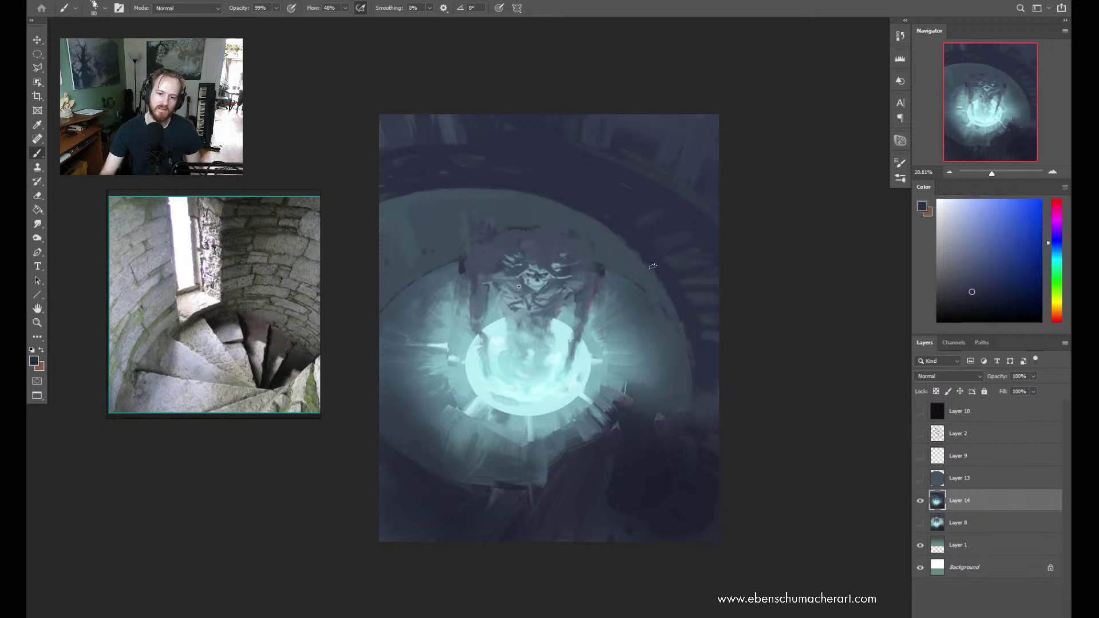
pyautogui.keyDown('alt'); pyautogui.click(613, 245); pyautogui.keyUp('alt')
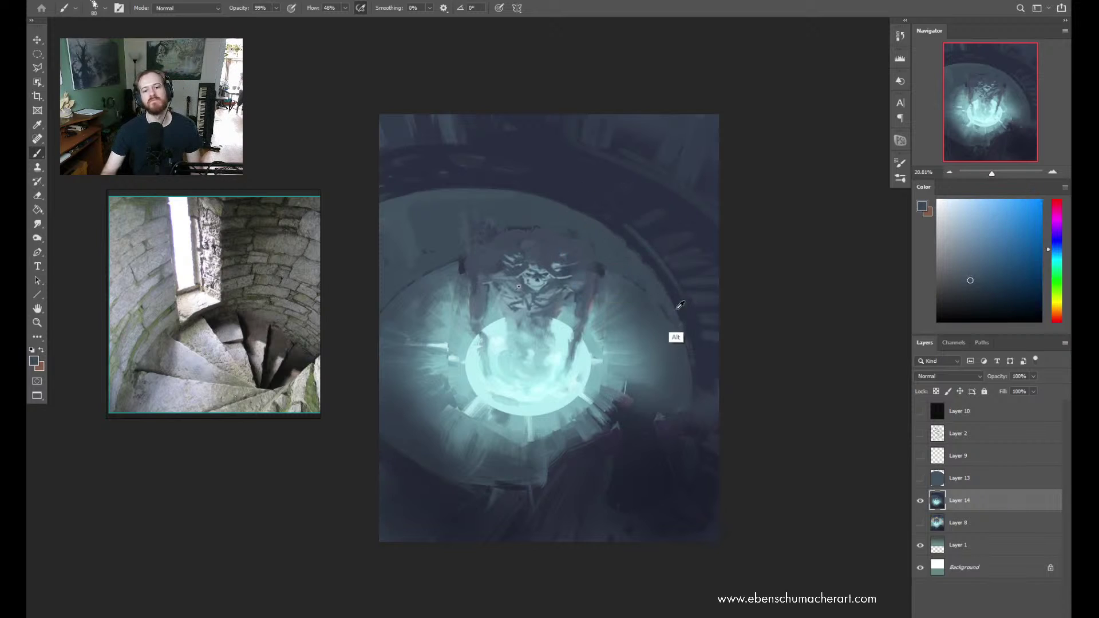
pyautogui.keyDown('alt'); pyautogui.click(611, 204); pyautogui.keyUp('alt')
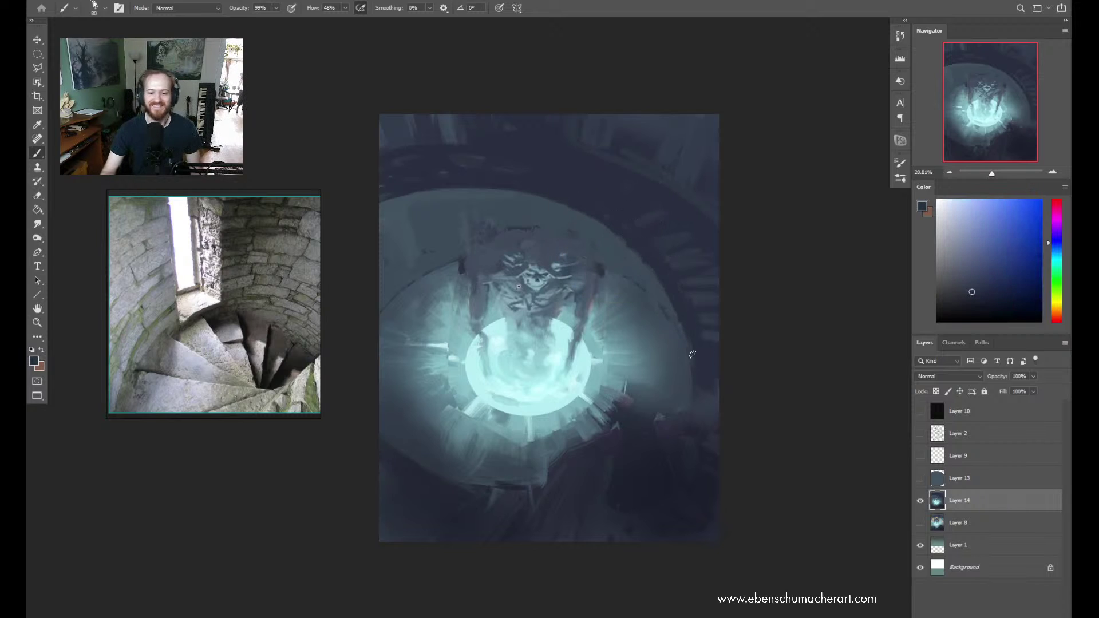
pyautogui.keyDown('alt'); pyautogui.click(624, 261); pyautogui.keyUp('alt')
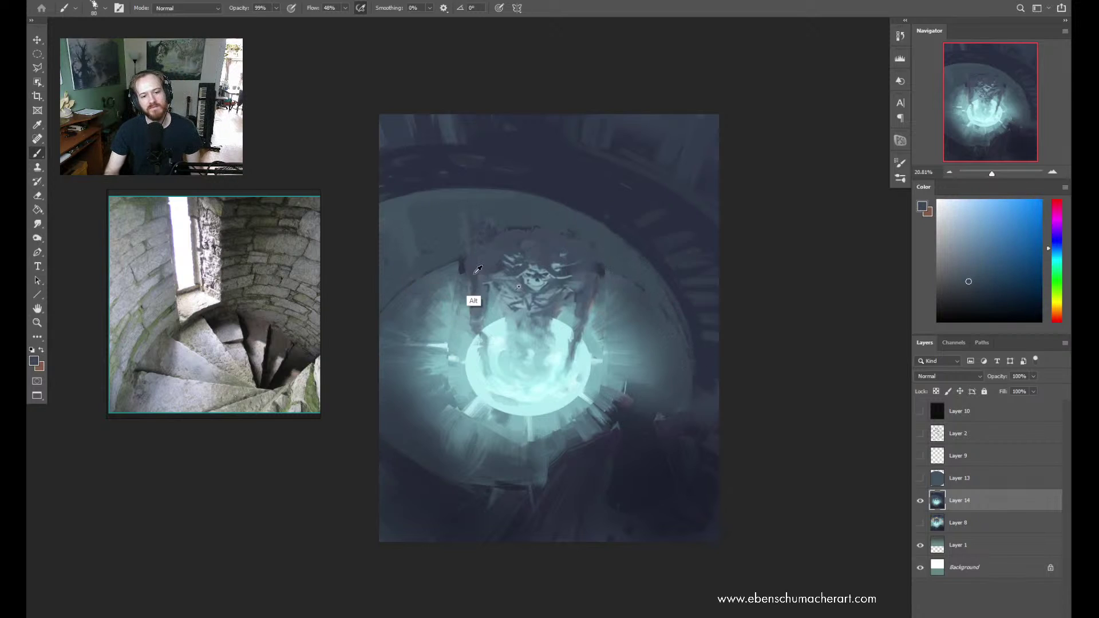
pyautogui.keyDown('alt'); pyautogui.click(458, 295); pyautogui.keyUp('alt')
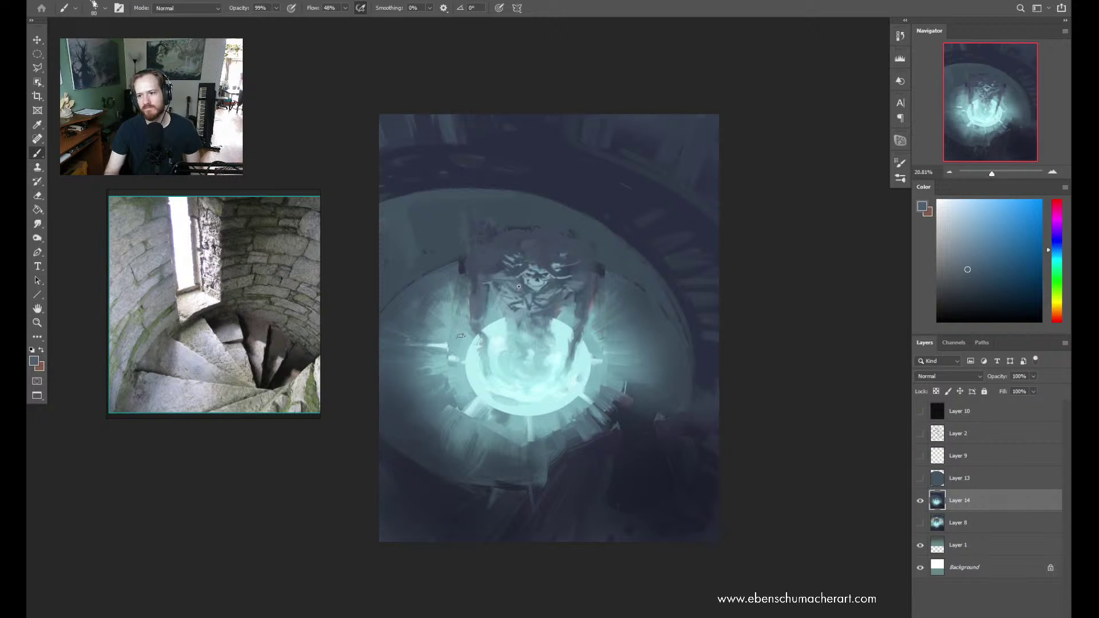
pyautogui.keyDown('alt'); pyautogui.click(695, 307); pyautogui.keyUp('alt')
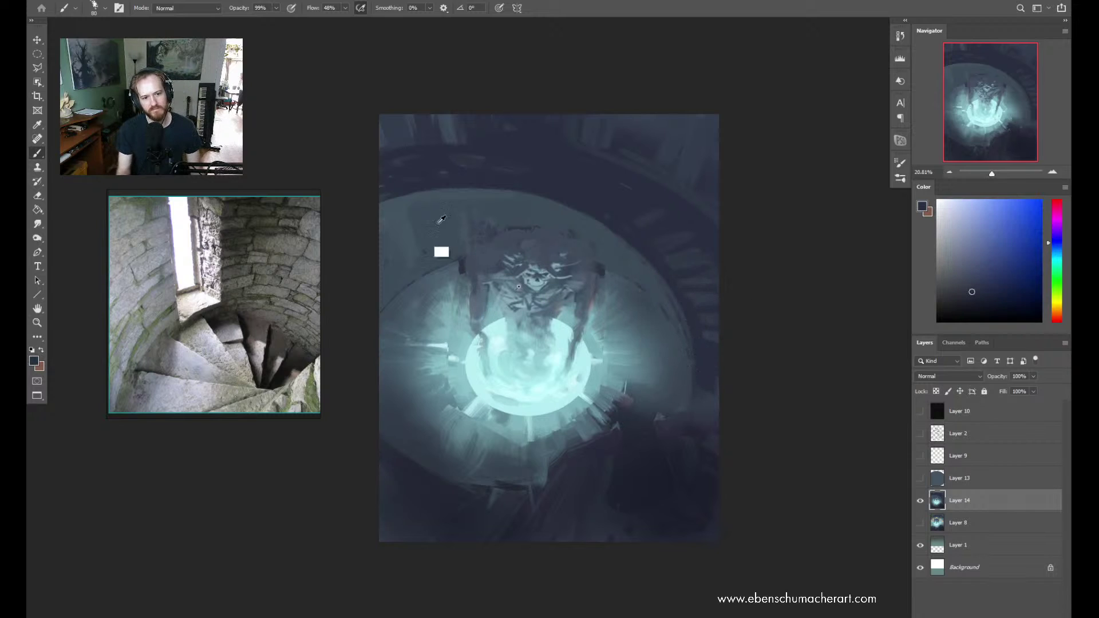
# Brush sampled teal strokes along the glow's lower-right rim around the dark foreground silhouette
pyautogui.keyDown('alt'); pyautogui.click(421, 181); pyautogui.keyUp('alt')
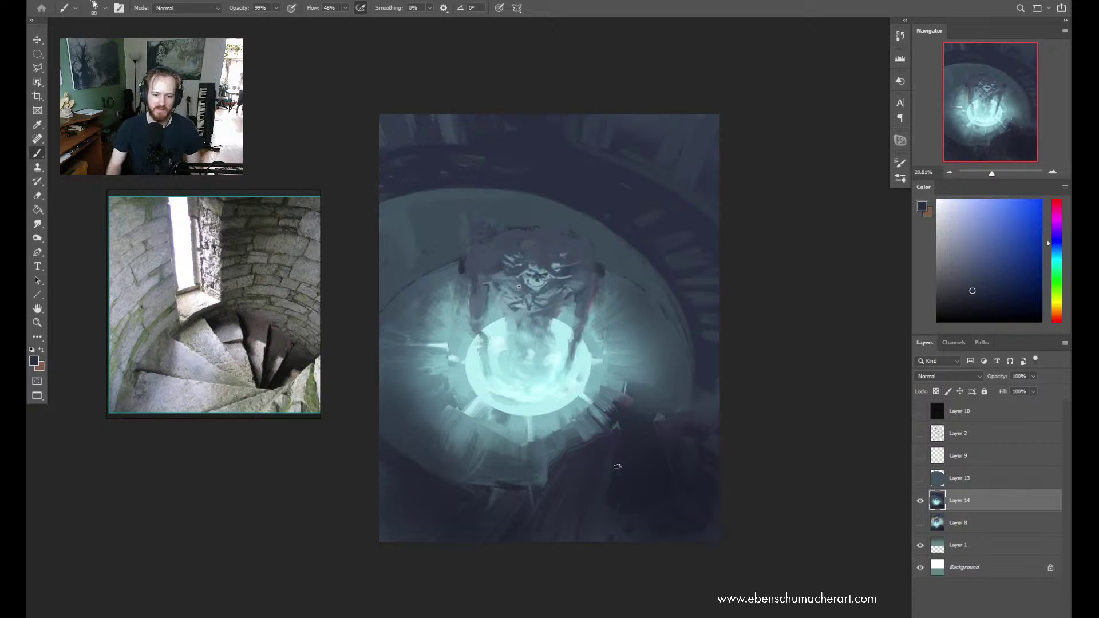
pyautogui.keyDown('alt'); pyautogui.click(611, 398); pyautogui.keyUp('alt')
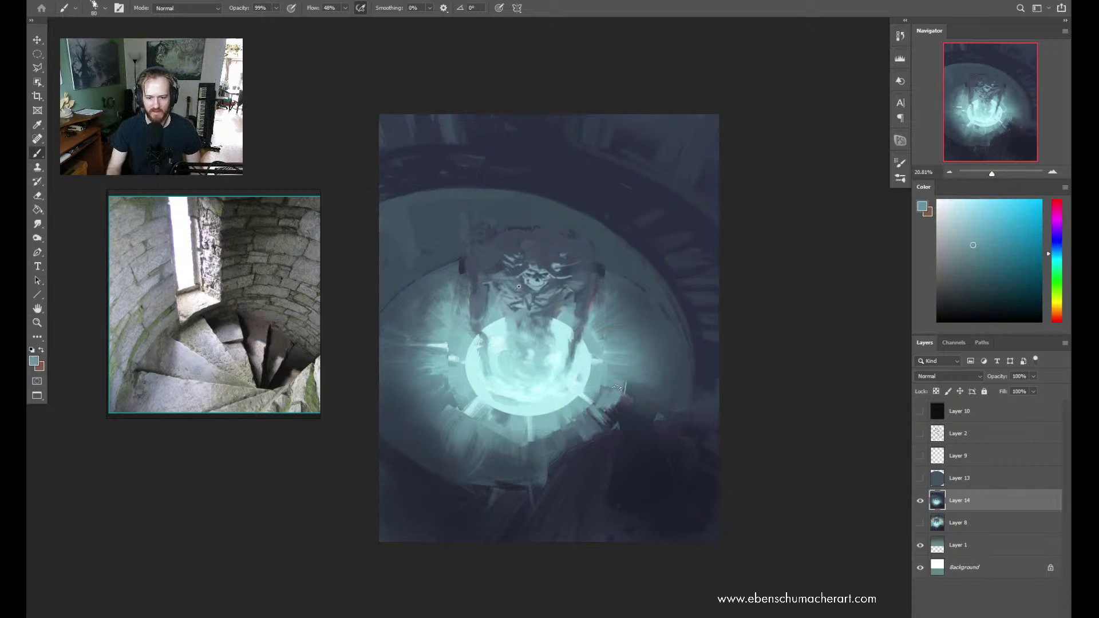
pyautogui.moveTo(591, 437); pyautogui.dragTo(592, 436)
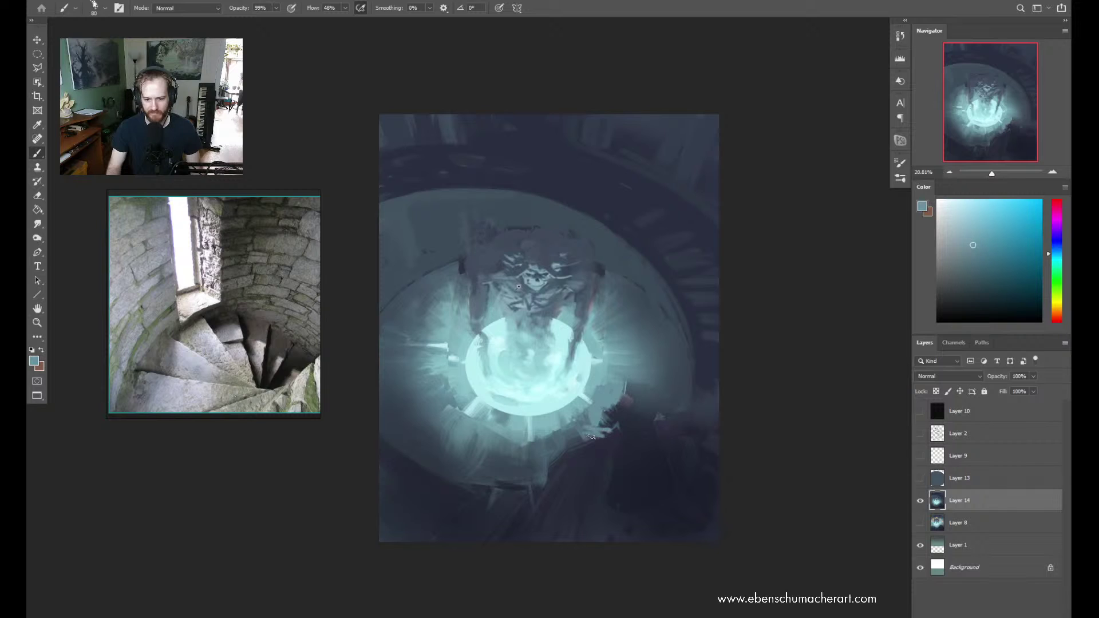
pyautogui.keyDown('alt'); pyautogui.click(641, 380); pyautogui.keyUp('alt')
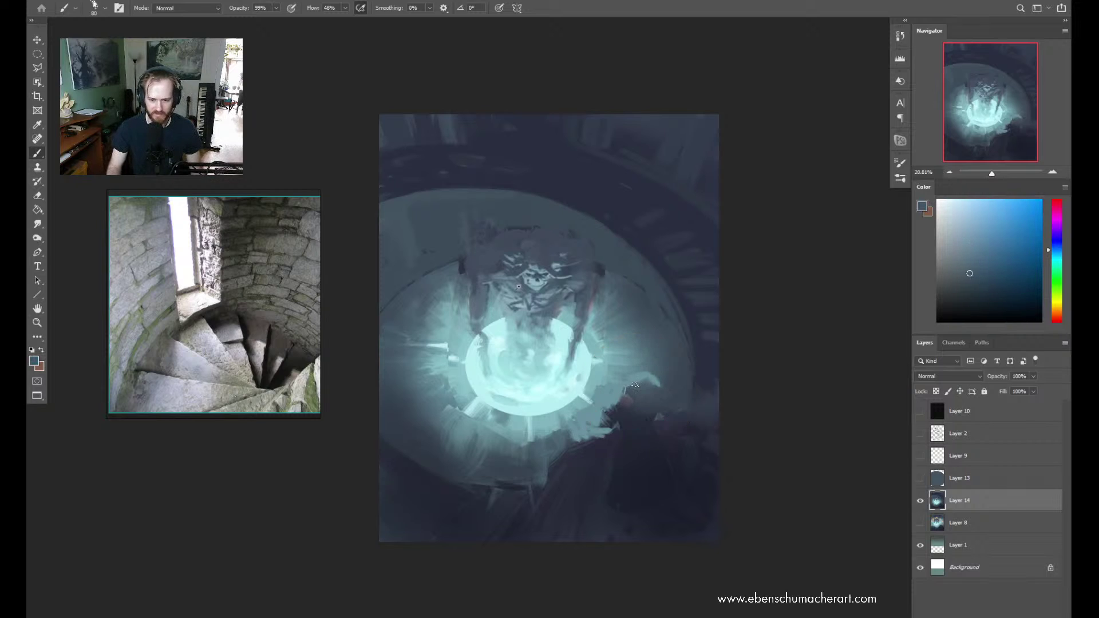
pyautogui.keyDown('alt'); pyautogui.click(644, 382); pyautogui.keyUp('alt')
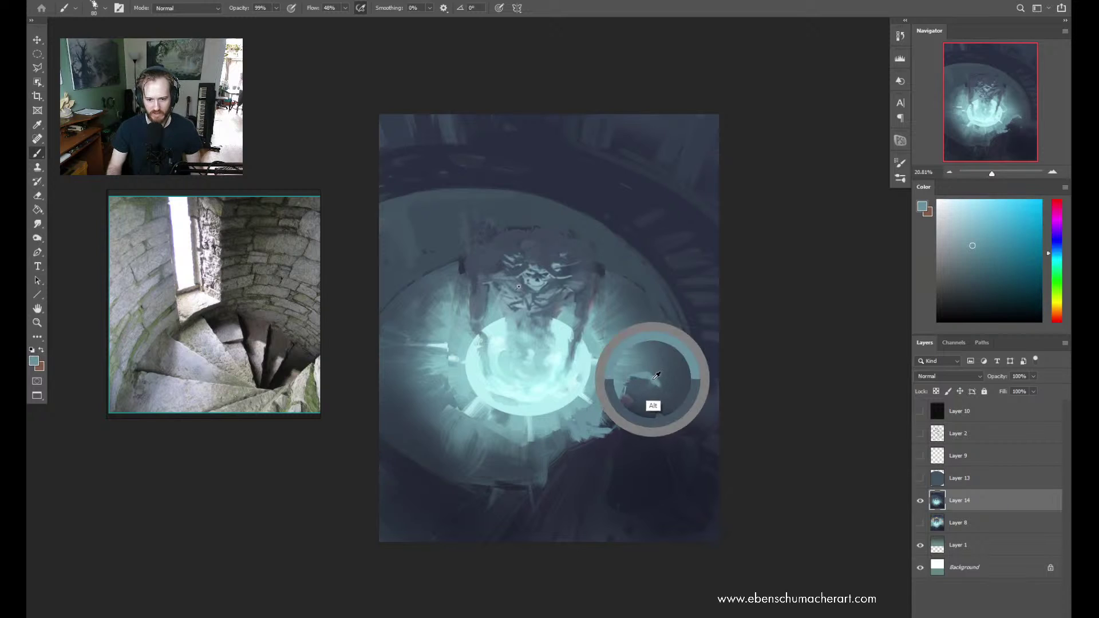
pyautogui.keyDown('alt'); pyautogui.click(657, 371); pyautogui.keyUp('alt')
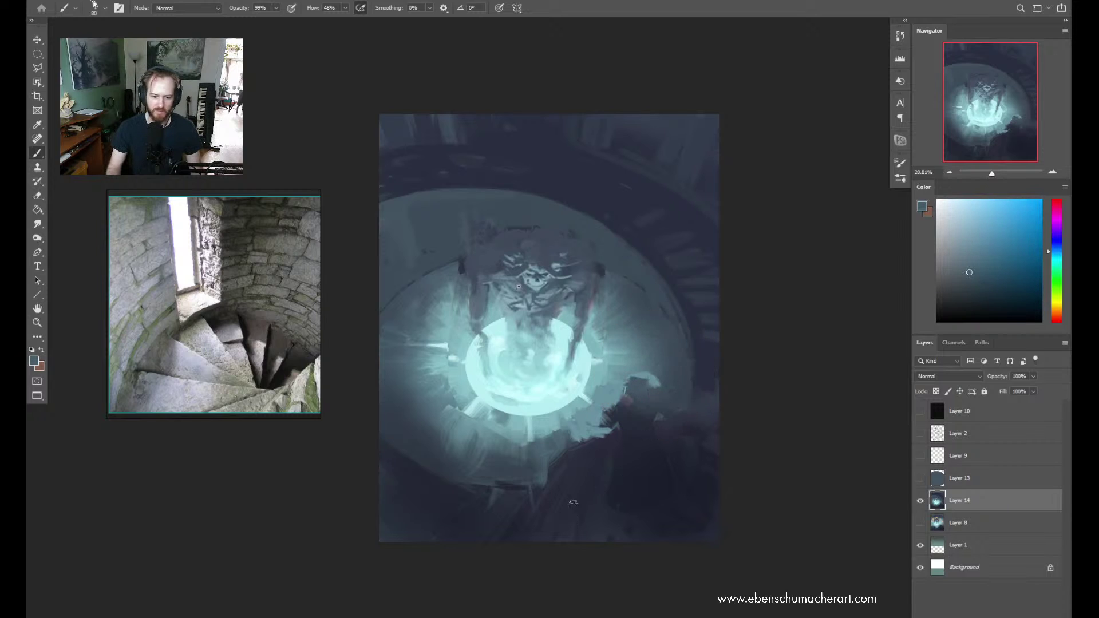
# Define the glowing floor's lower curve with sampled dark tones, enlarge the brush, and paint out the pale streaks below it
pyautogui.keyDown('alt'); pyautogui.click(572, 468); pyautogui.keyUp('alt')
pyautogui.keyDown('alt'); pyautogui.click(603, 452); pyautogui.keyUp('alt')
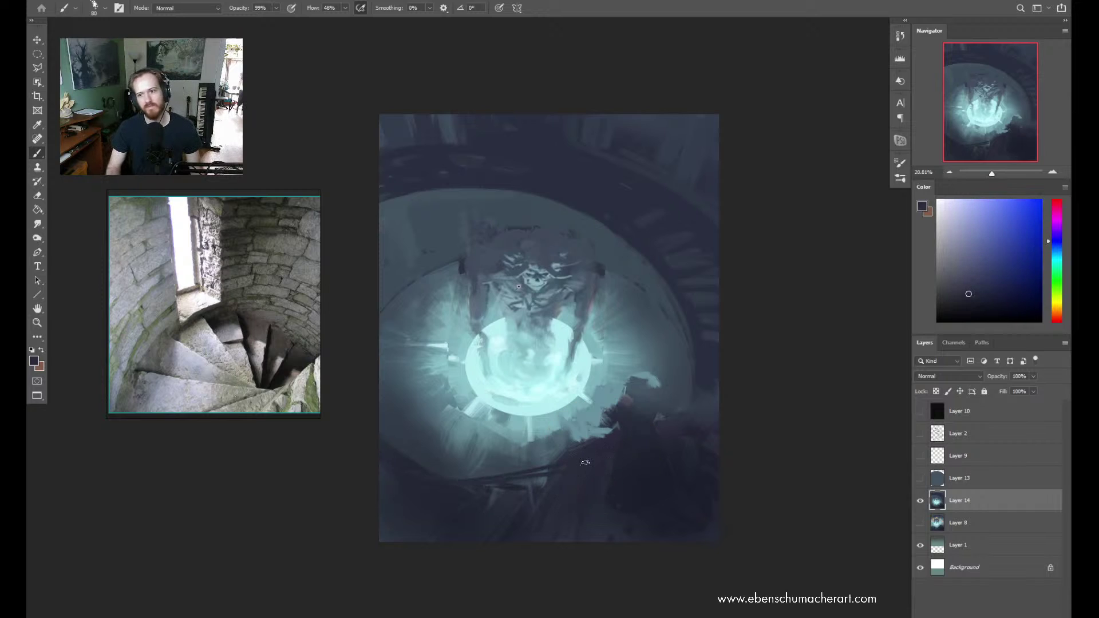
pyautogui.keyDown('alt'); pyautogui.click(431, 416); pyautogui.keyUp('alt')
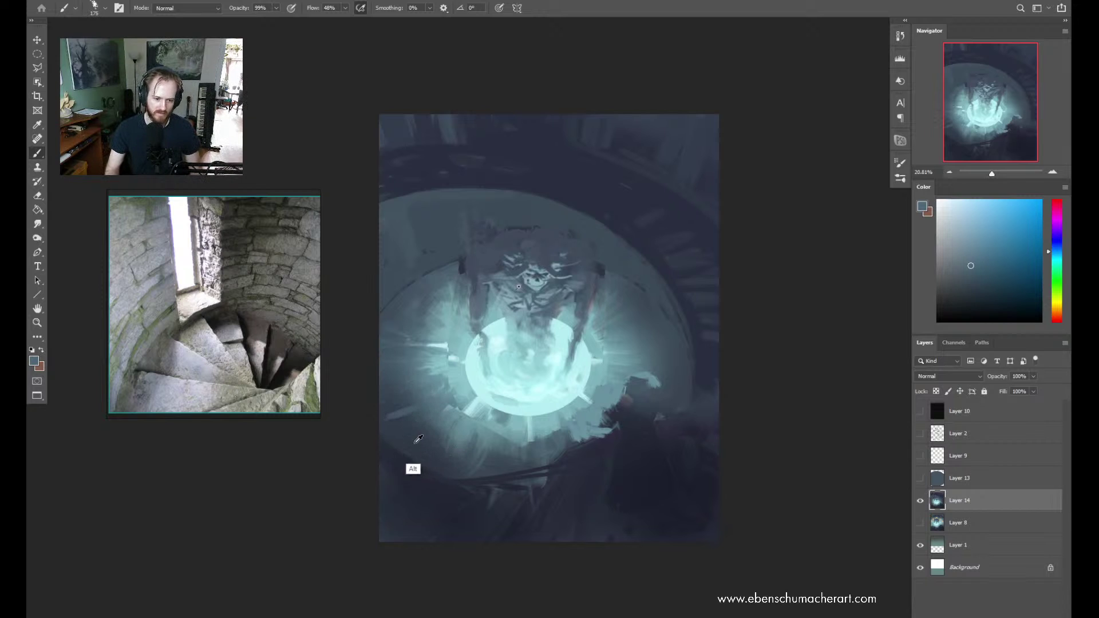
pyautogui.keyDown('alt'); pyautogui.click(416, 442); pyautogui.keyUp('alt')
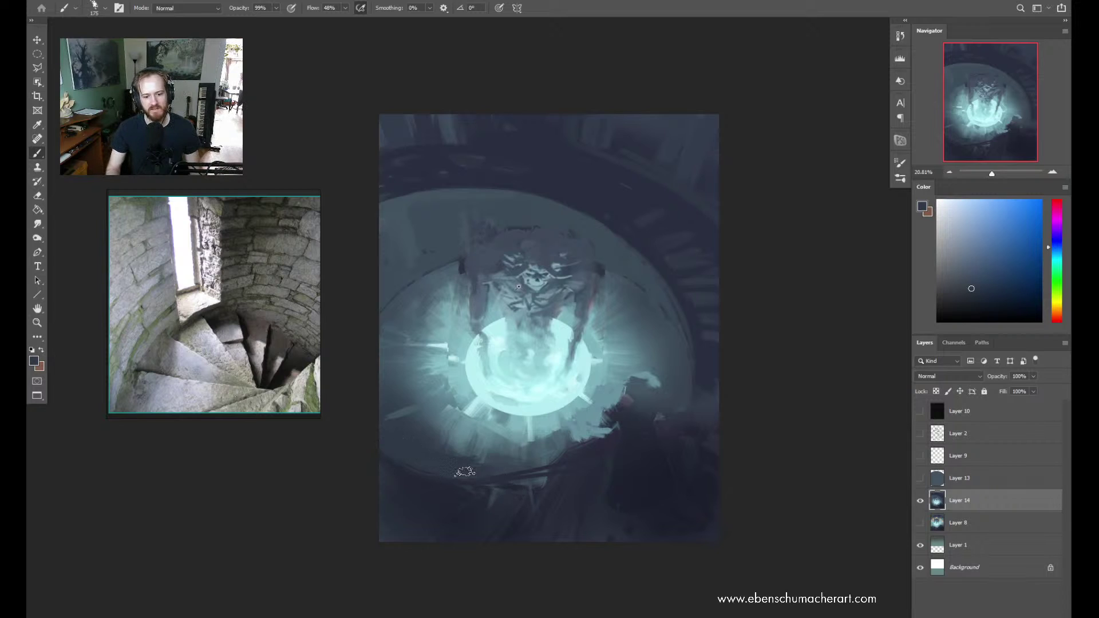
pyautogui.keyDown('alt'); pyautogui.click(569, 475); pyautogui.keyUp('alt')
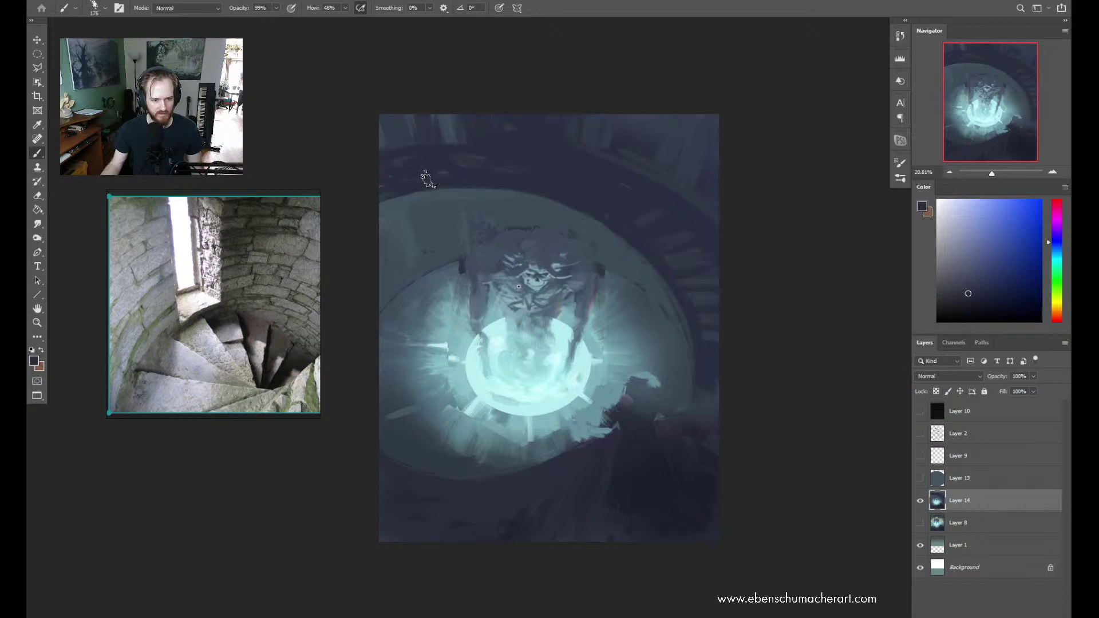
# Touch up the inner wall's upper edge and the floor's lower-left edge with sampled navy and blue-grey
pyautogui.keyDown('alt'); pyautogui.click(444, 185); pyautogui.keyUp('alt')
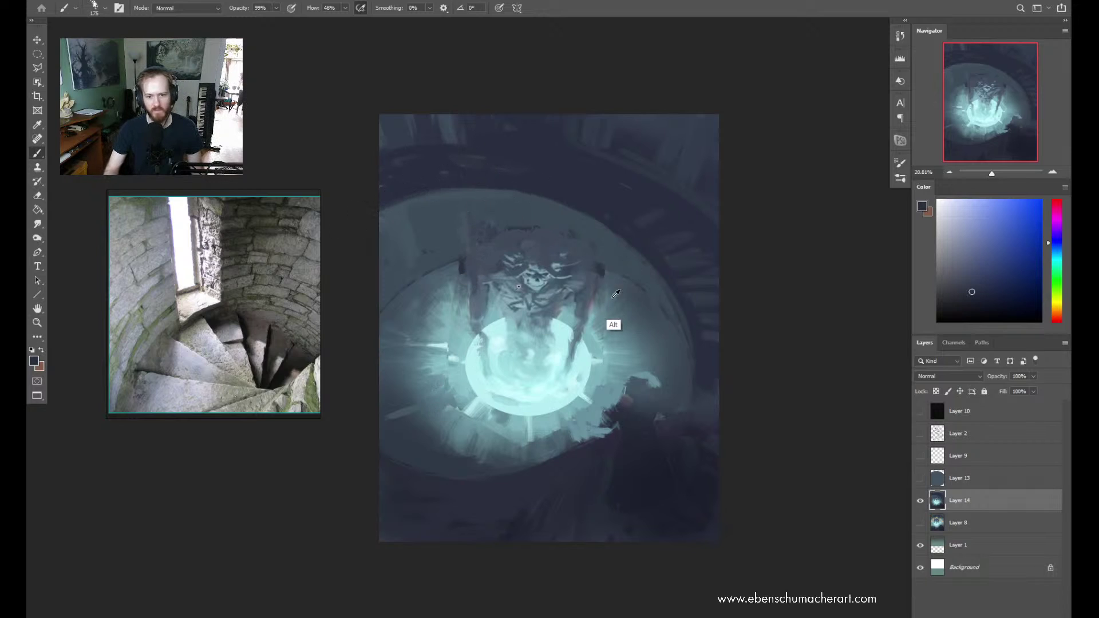
pyautogui.keyDown('alt'); pyautogui.click(528, 201); pyautogui.keyUp('alt')
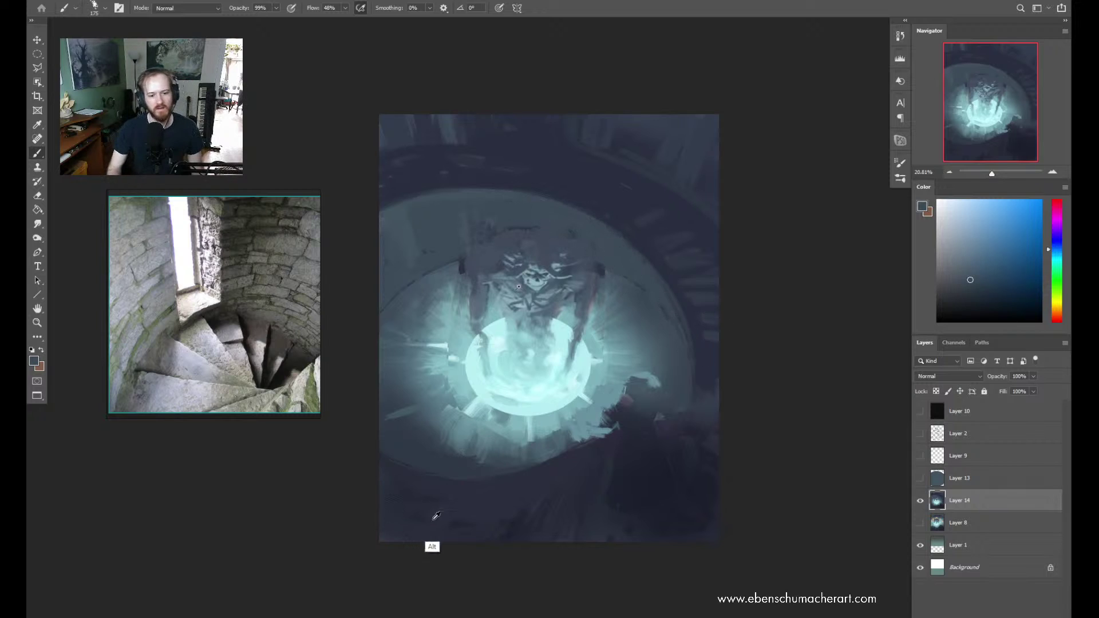
pyautogui.moveTo(430, 456); pyautogui.dragTo(384, 421)
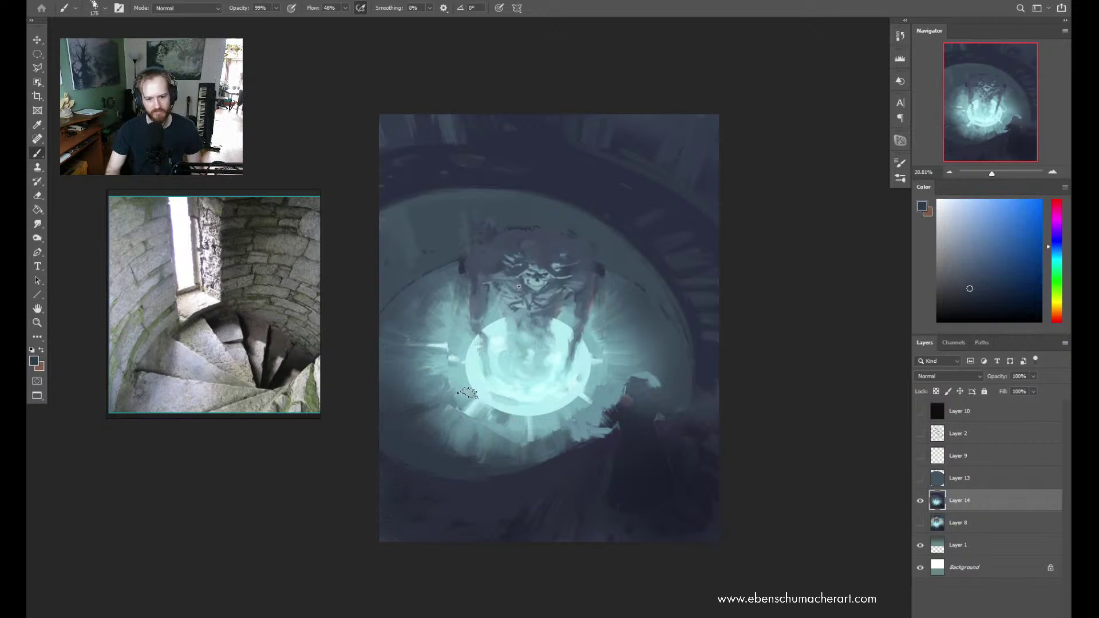
# Darken the creature's head, shoulders and upper back with sampled navy and clean the silhouette's edge with the wall colour
pyautogui.keyDown('alt'); pyautogui.click(697, 371); pyautogui.keyUp('alt')
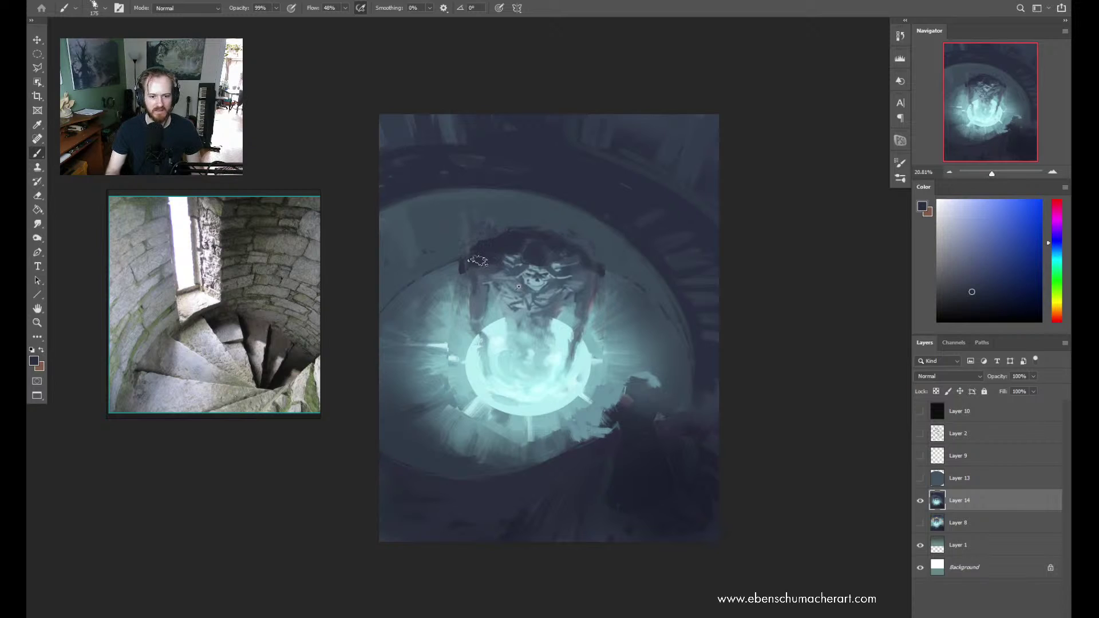
pyautogui.keyDown('alt'); pyautogui.click(594, 244); pyautogui.keyUp('alt')
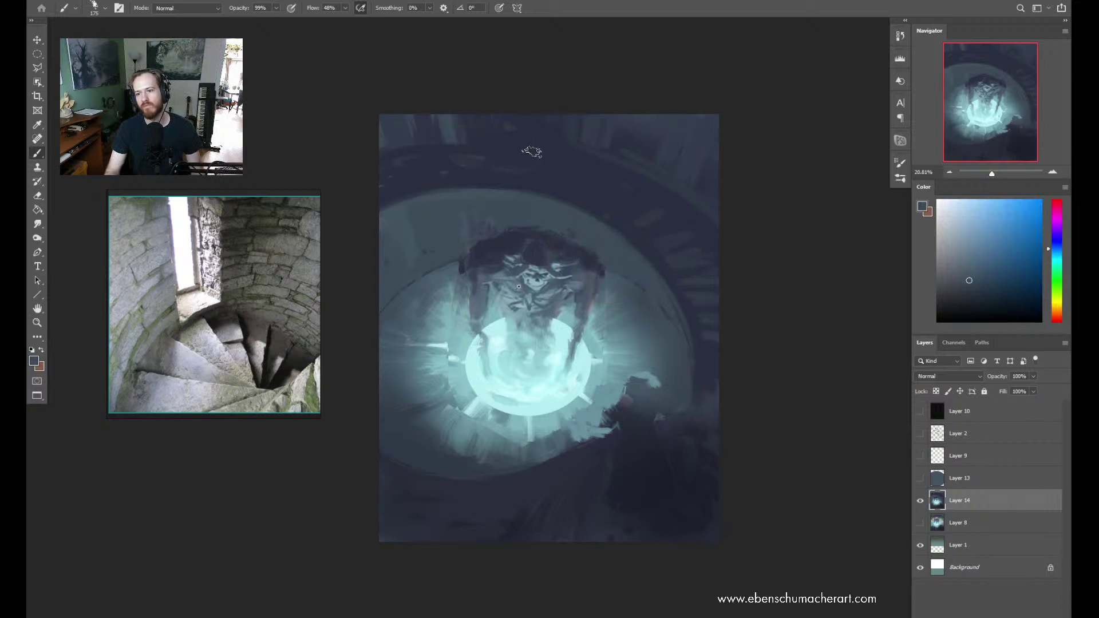
pyautogui.keyDown('alt'); pyautogui.click(514, 236); pyautogui.keyUp('alt')
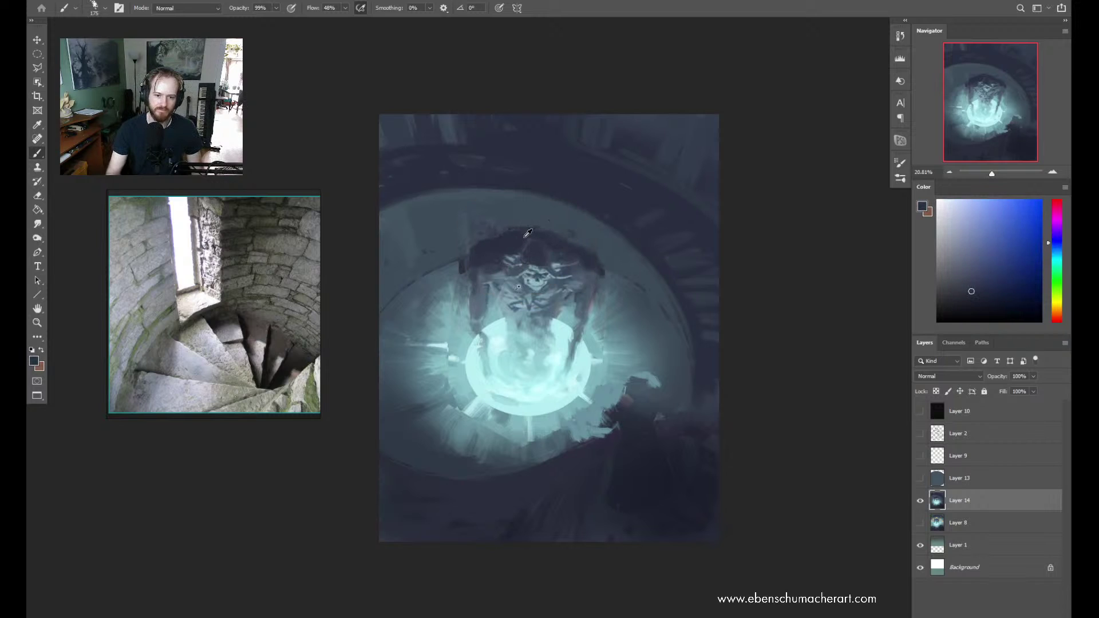
pyautogui.keyDown('alt'); pyautogui.click(508, 220); pyautogui.keyUp('alt')
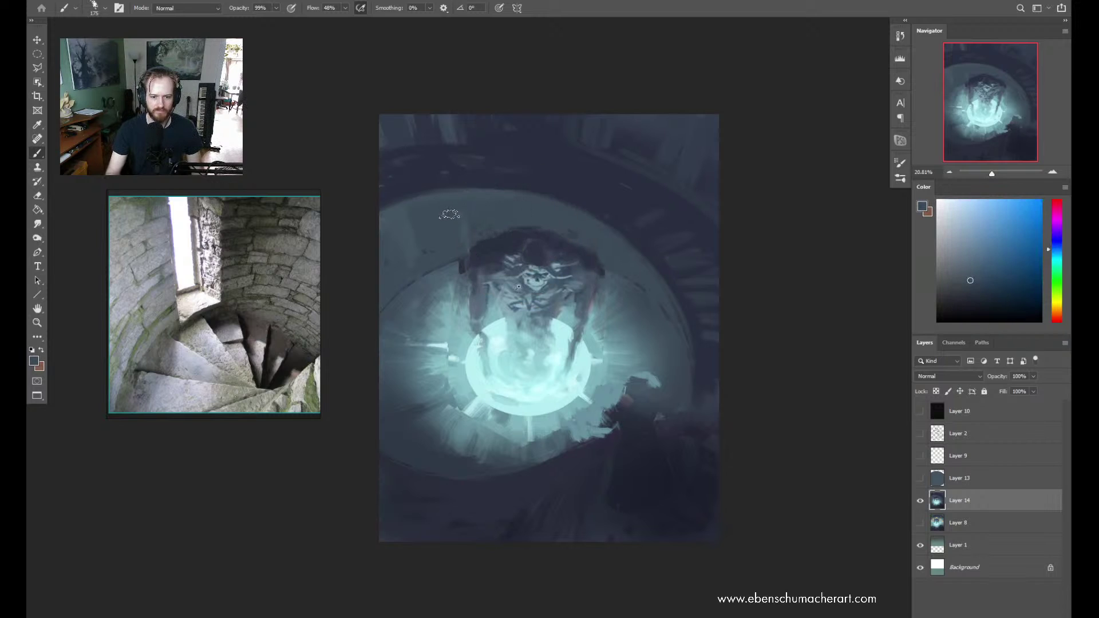
# Brush sampled light teal strokes around the glow's left and lower-left rim, and blend its lower edge with sampled teals using the Mixer Brush
pyautogui.keyDown('alt'); pyautogui.click(449, 340); pyautogui.keyUp('alt')
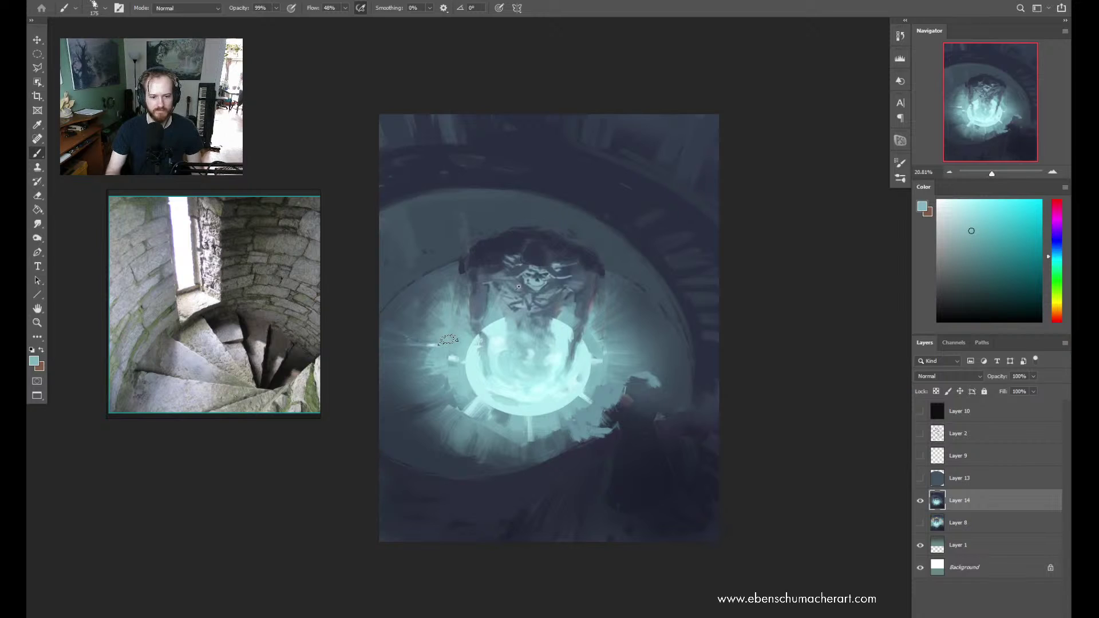
pyautogui.moveTo(449, 340)
pyautogui.mouseDown()
pyautogui.moveTo(445, 389)
pyautogui.moveTo(481, 416)
pyautogui.mouseUp()
pyautogui.press('r')
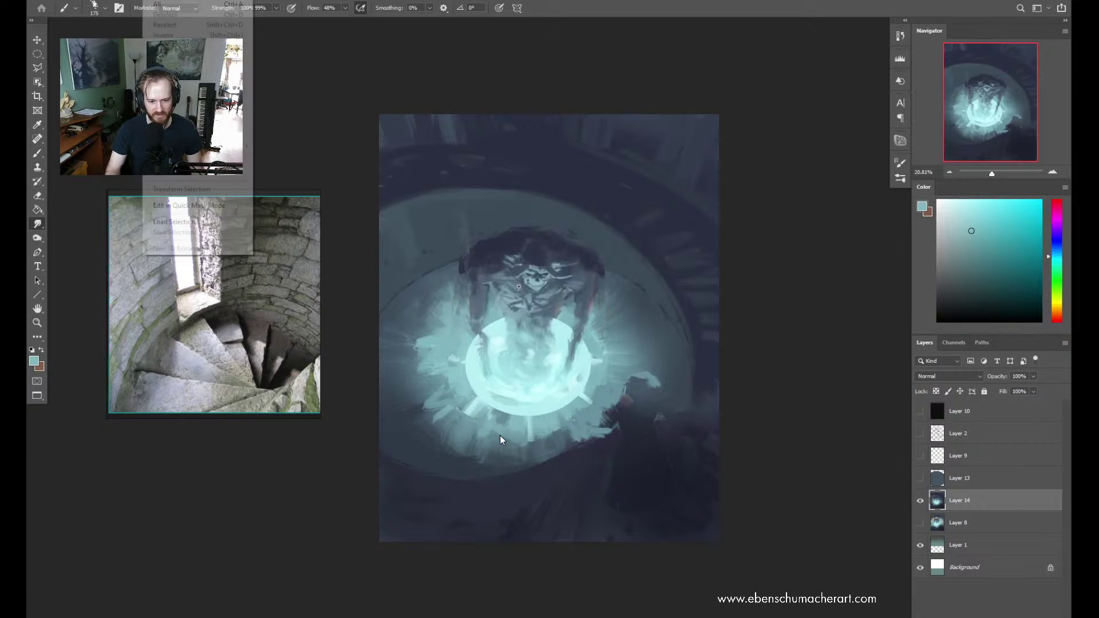
pyautogui.press('b')
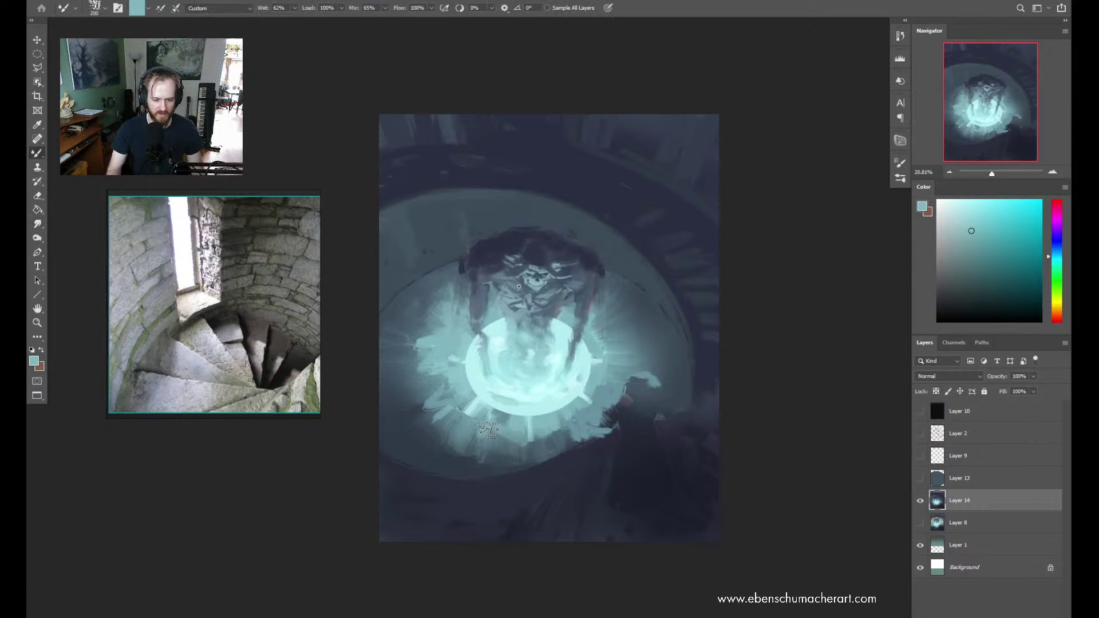
pyautogui.keyDown('alt'); pyautogui.click(496, 479); pyautogui.keyUp('alt')
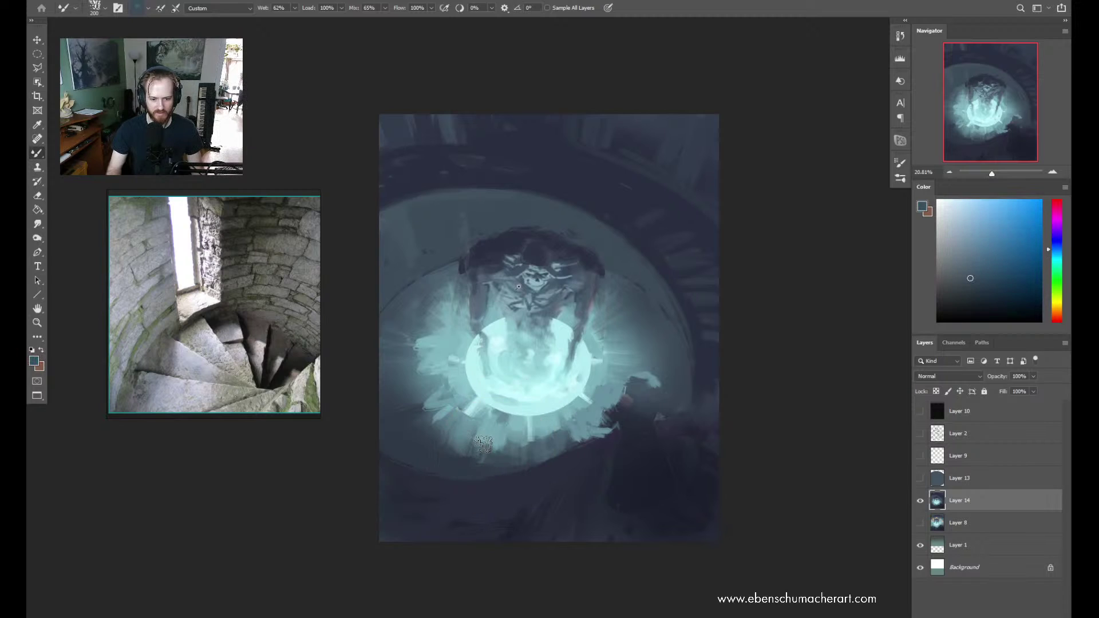
pyautogui.keyDown('alt'); pyautogui.click(572, 417); pyautogui.keyUp('alt')
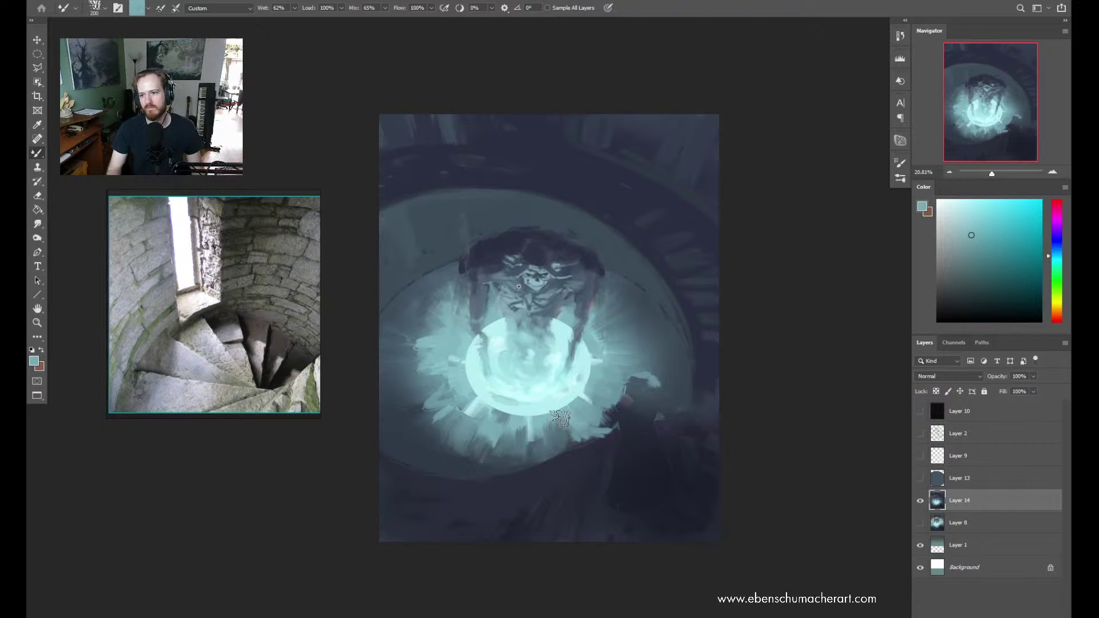
# Blend the inner wall's upper edge, the dark stair ring and the upper background with sampled blue-grey and navy tones
pyautogui.keyDown('alt'); pyautogui.click(595, 234); pyautogui.keyUp('alt')
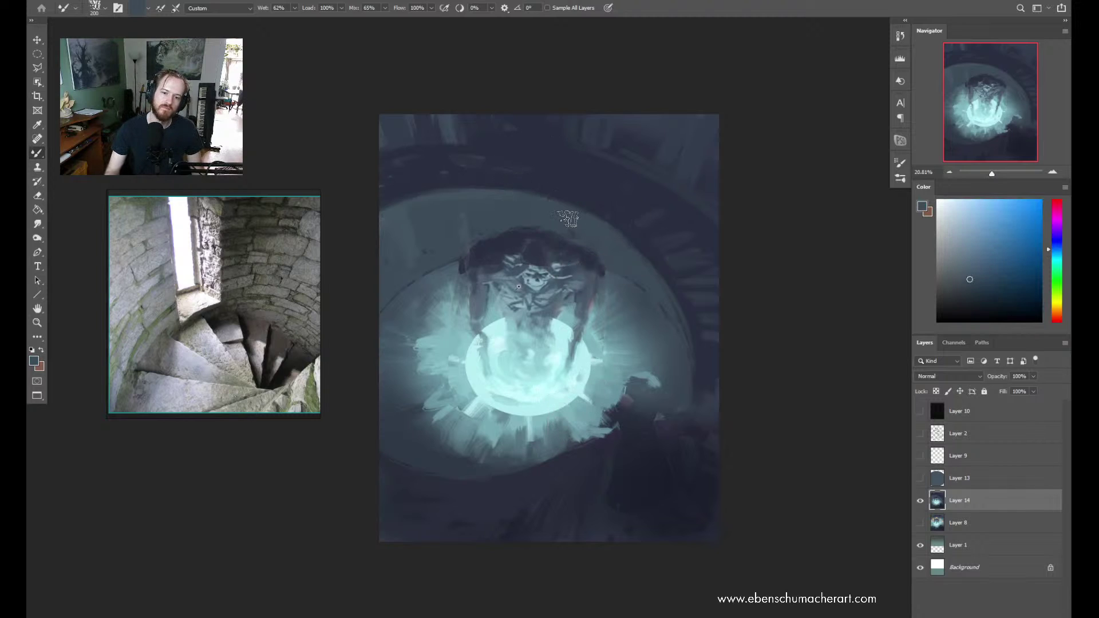
pyautogui.keyDown('alt'); pyautogui.click(599, 215); pyautogui.keyUp('alt')
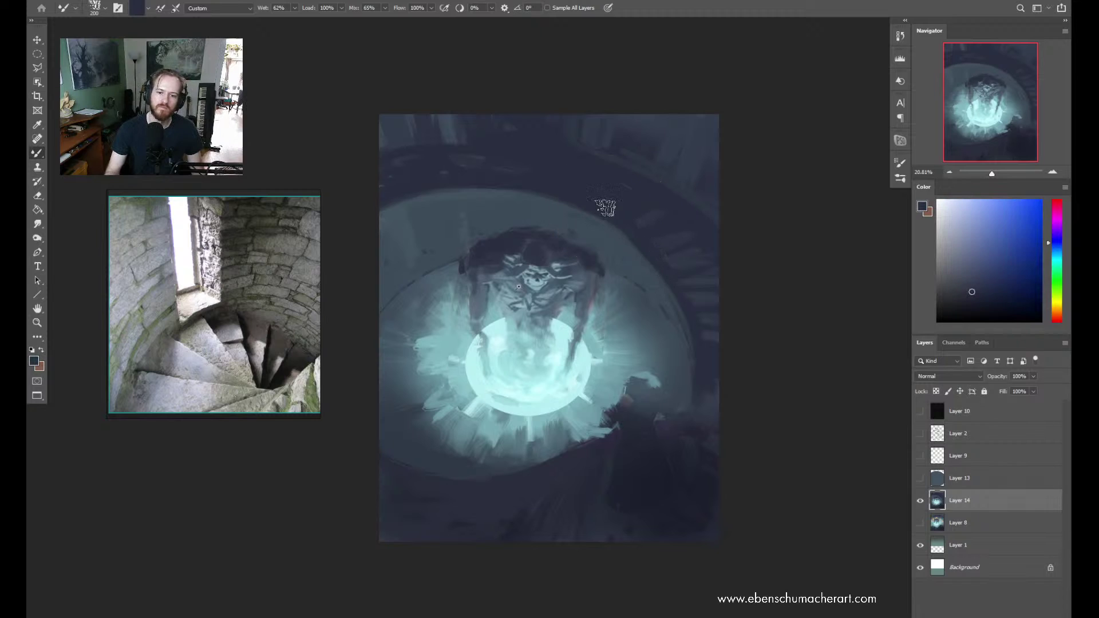
pyautogui.keyDown('alt'); pyautogui.click(424, 182); pyautogui.keyUp('alt')
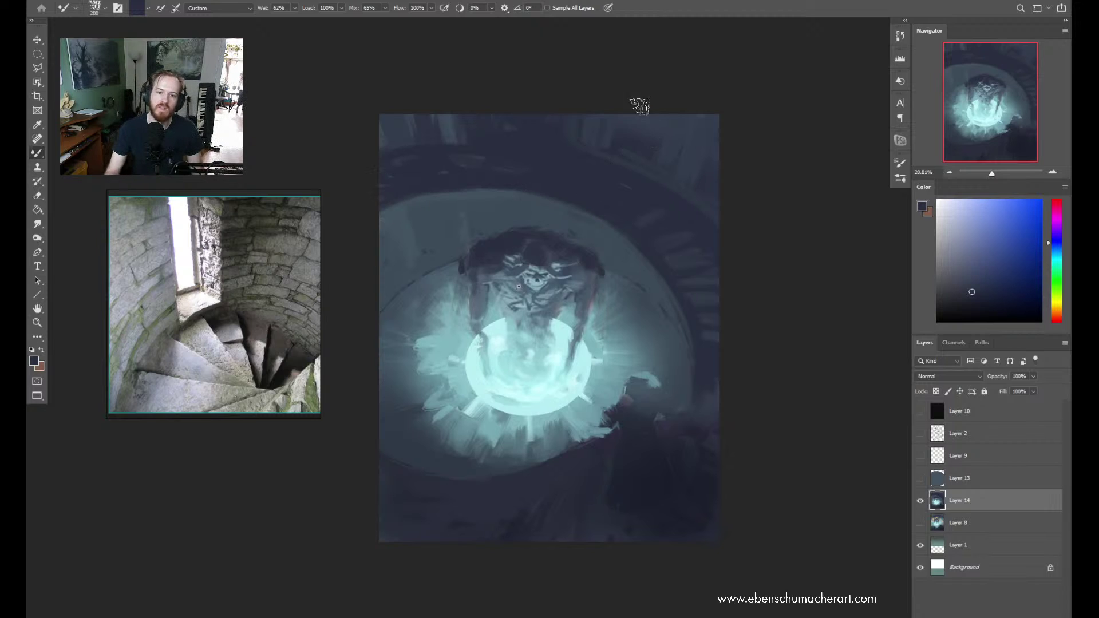
pyautogui.keyDown('alt'); pyautogui.click(674, 138); pyautogui.keyUp('alt')
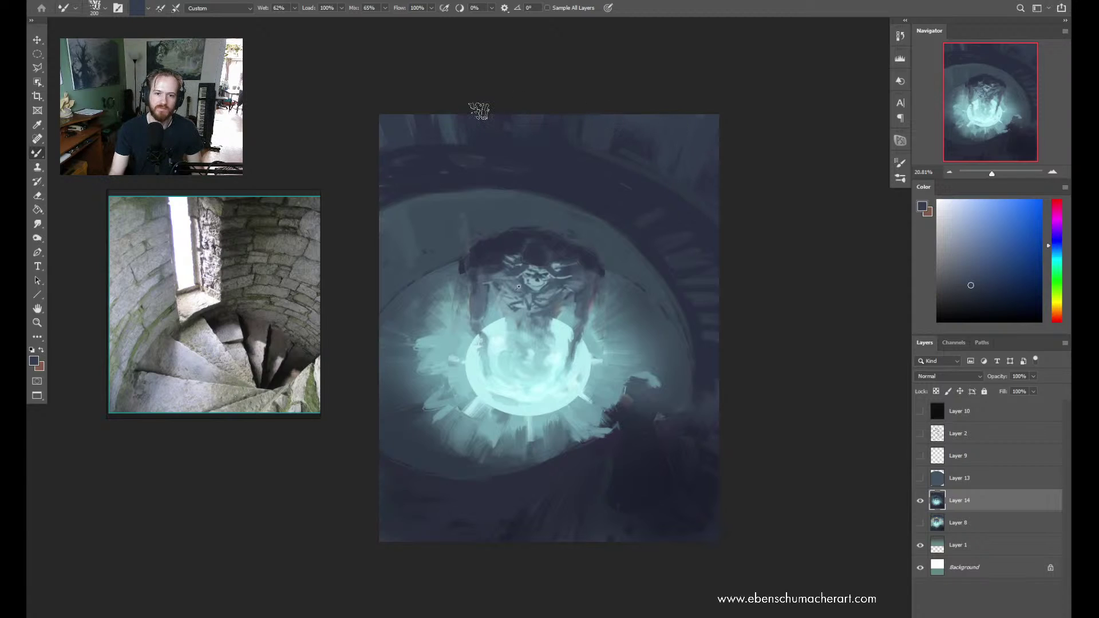
pyautogui.keyDown('alt'); pyautogui.click(403, 158); pyautogui.keyUp('alt')
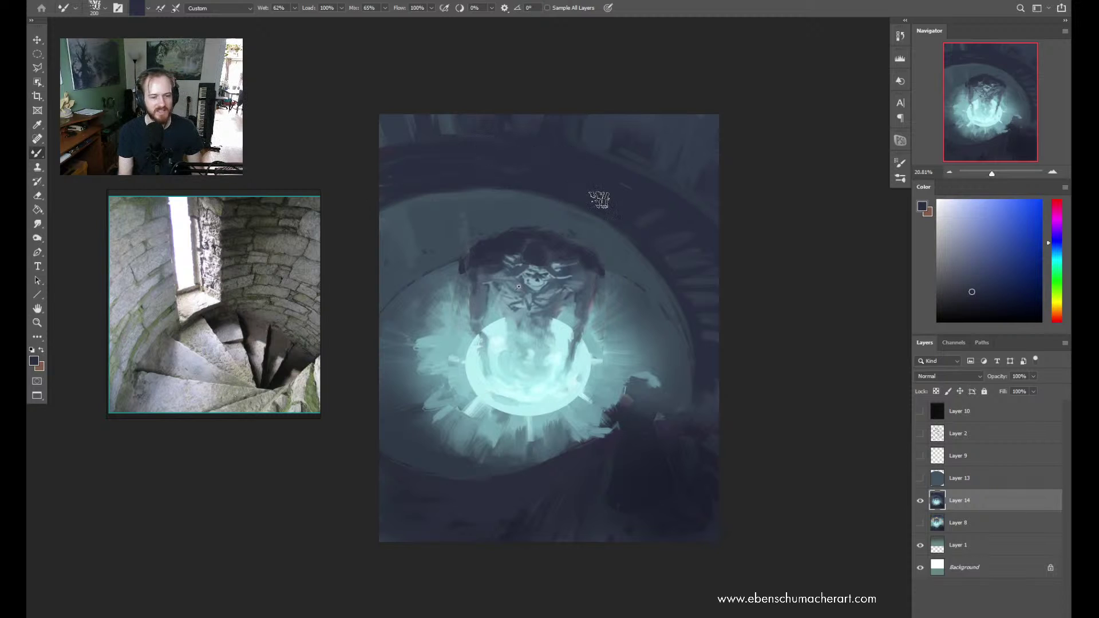
# Examine the coloured streaks on the dark ring at the canvas's left edge up close
pyautogui.press('z')
pyautogui.moveTo(373, 167)
pyautogui.mouseDown()
pyautogui.moveTo(476, 170)
pyautogui.moveTo(422, 155)
pyautogui.moveTo(523, 202)
pyautogui.mouseUp()
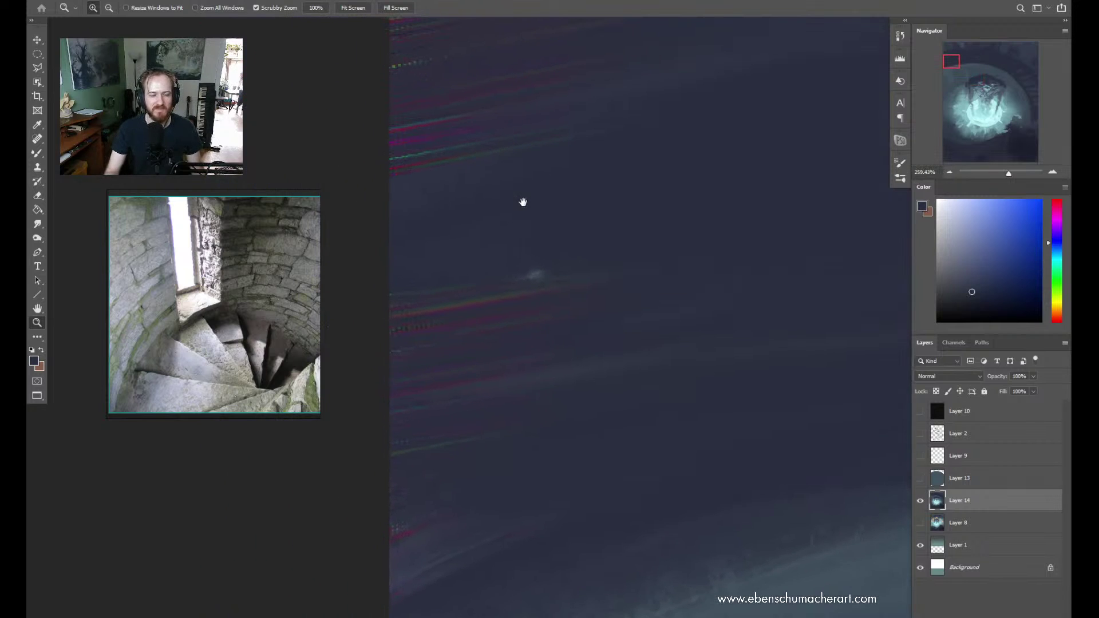
pyautogui.moveTo(581, 244)
pyautogui.mouseDown()
pyautogui.moveTo(562, 272)
pyautogui.moveTo(500, 277)
pyautogui.moveTo(532, 290)
pyautogui.moveTo(490, 265)
pyautogui.moveTo(519, 284)
pyautogui.mouseUp()
pyautogui.press('r')
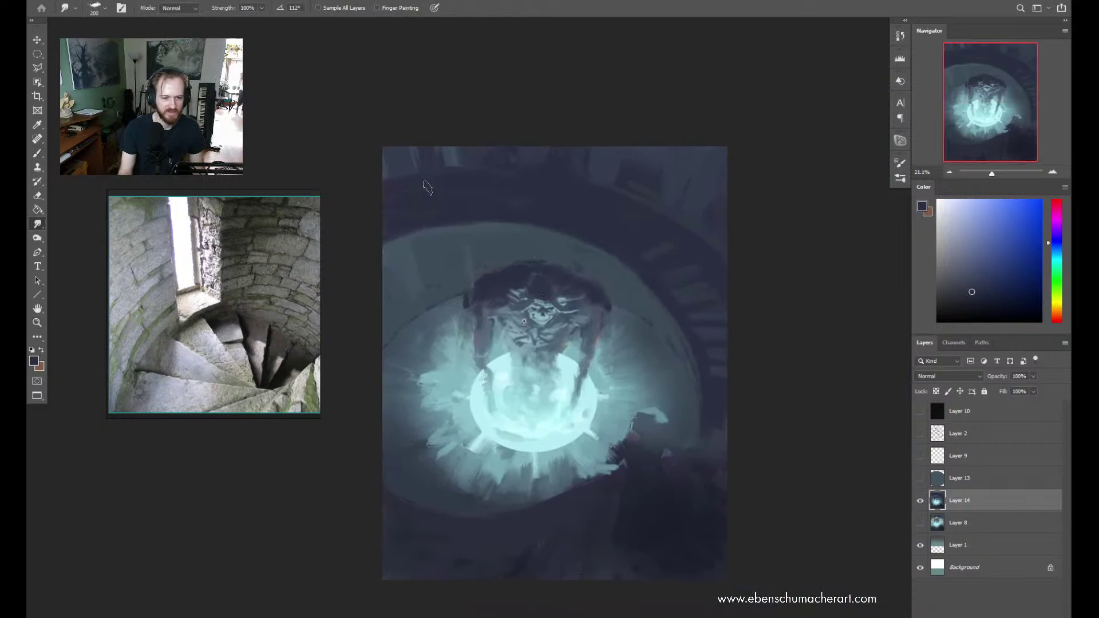
# Mix dark magenta and crimson tones into the upper background, stair ring and foreground silhouette with the Mixer Brush
pyautogui.press('b')
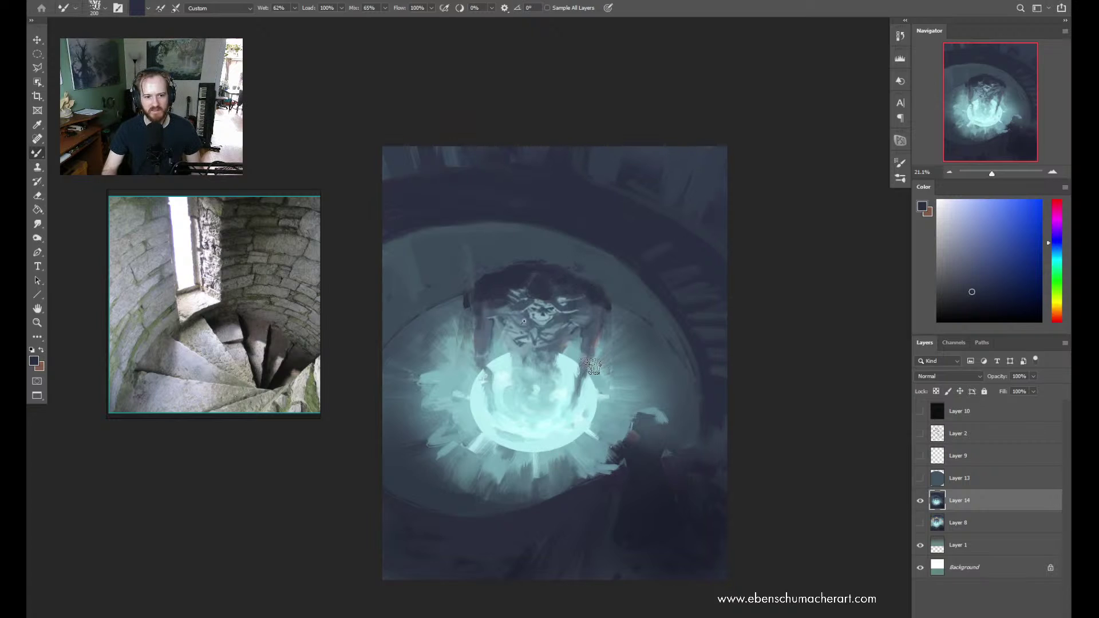
pyautogui.click(1057, 211)
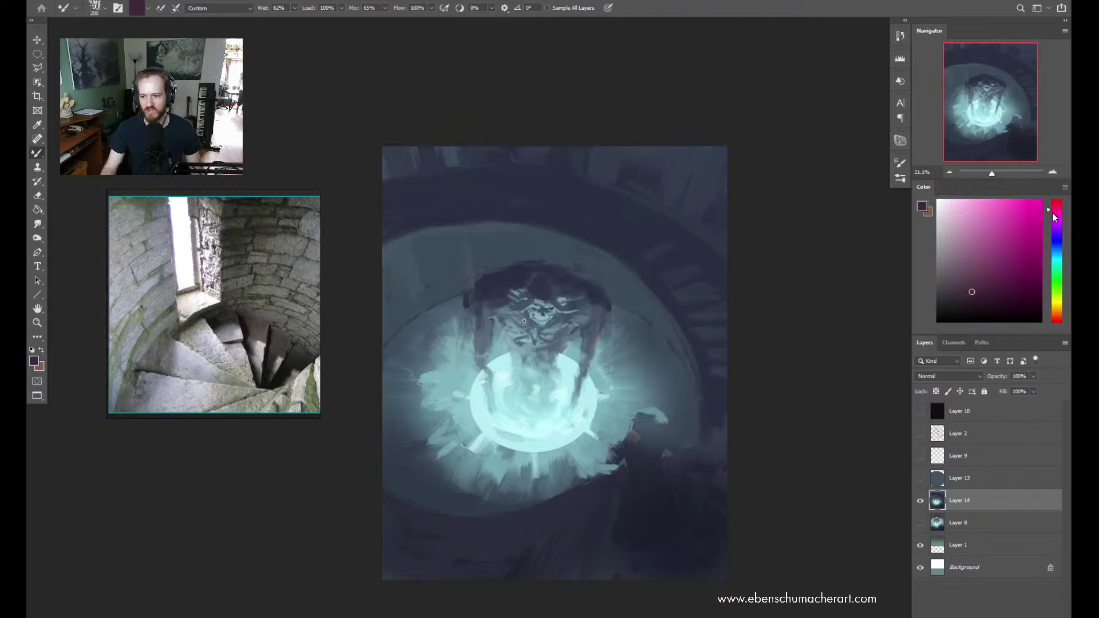
pyautogui.click(1055, 217)
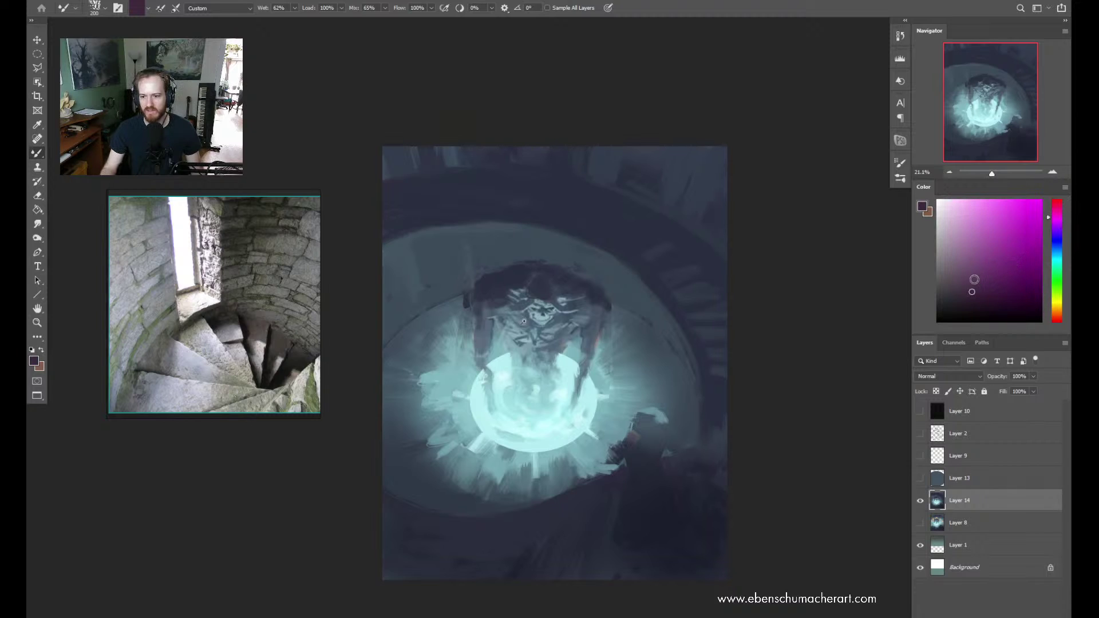
pyautogui.click(1055, 209)
pyautogui.click(982, 290)
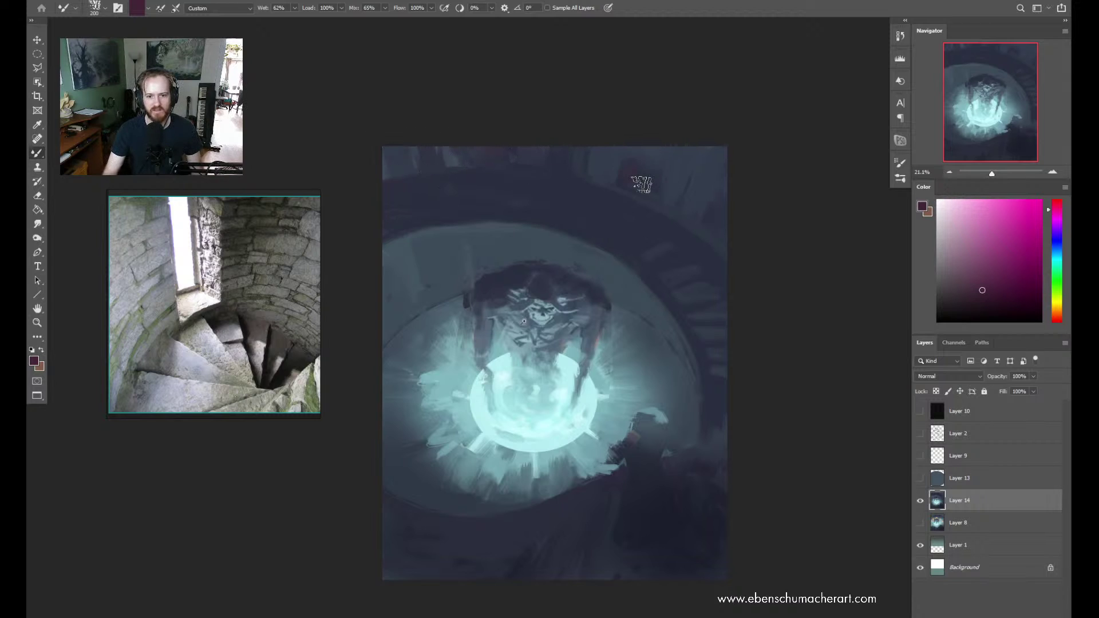
pyautogui.press('ctrl')
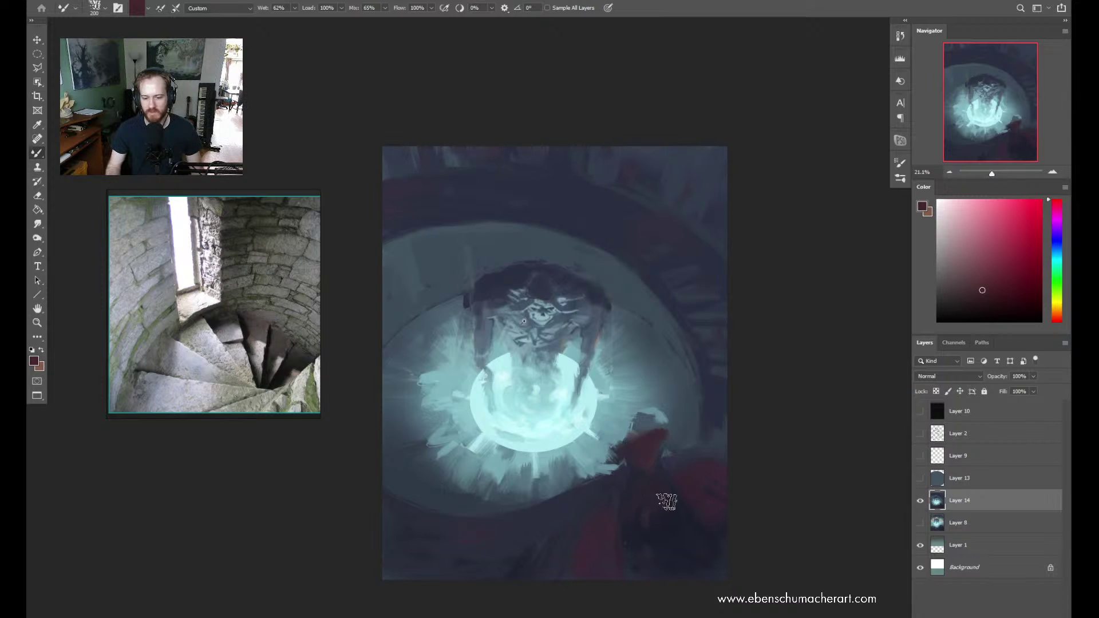
# Tone down the red on the foreground silhouette with sampled near-black navy and dark purple
pyautogui.press('alt')
pyautogui.keyDown('alt'); pyautogui.click(681, 525); pyautogui.keyUp('alt')
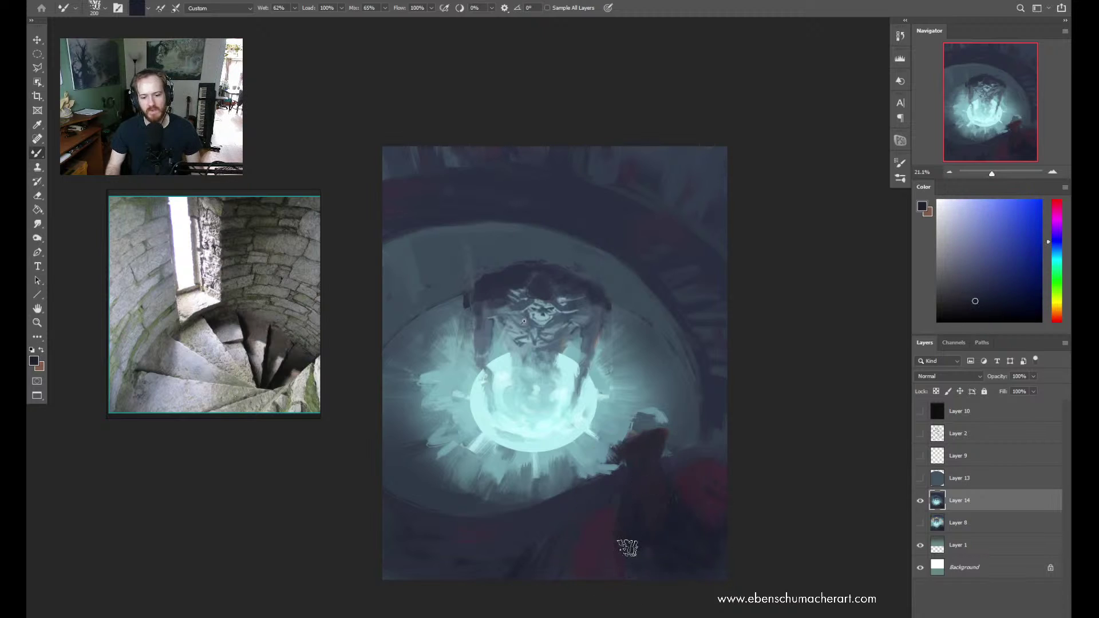
pyautogui.keyDown('alt'); pyautogui.click(595, 562); pyautogui.keyUp('alt')
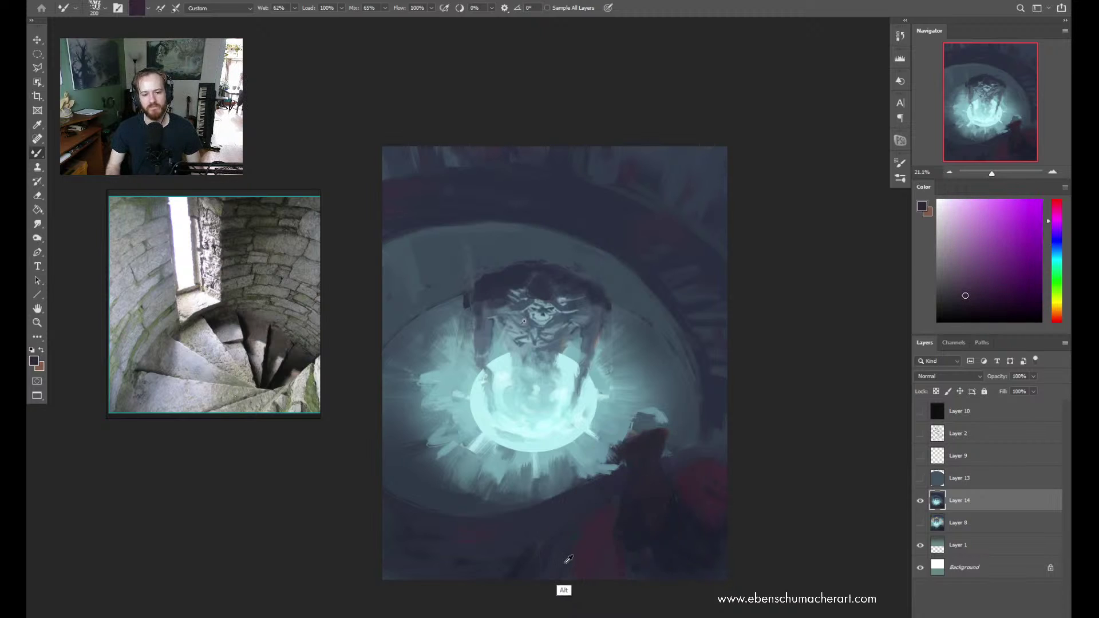
# Extend the glow's lower rim beside the foreground silhouette with sampled teal and trim its outer edge with sampled dark blue
pyautogui.keyDown('alt'); pyautogui.click(567, 476); pyautogui.keyUp('alt')
pyautogui.keyDown('alt'); pyautogui.click(590, 474); pyautogui.keyUp('alt')
pyautogui.moveTo(589, 474); pyautogui.dragTo(563, 495)
pyautogui.keyDown('alt'); pyautogui.click(511, 508); pyautogui.keyUp('alt')
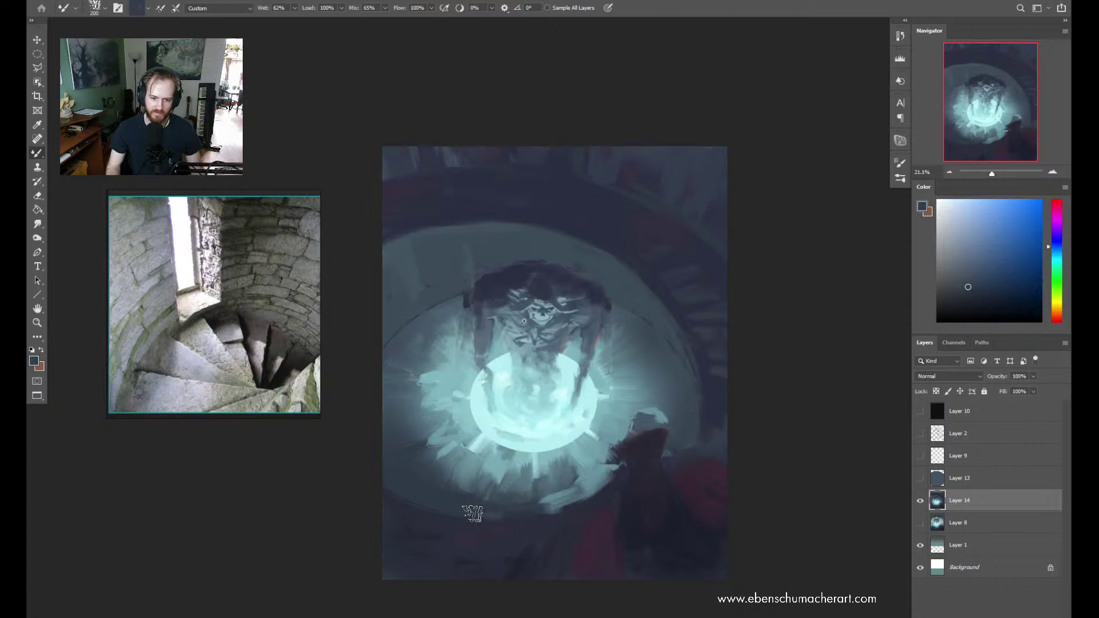
pyautogui.moveTo(590, 490); pyautogui.dragTo(527, 506)
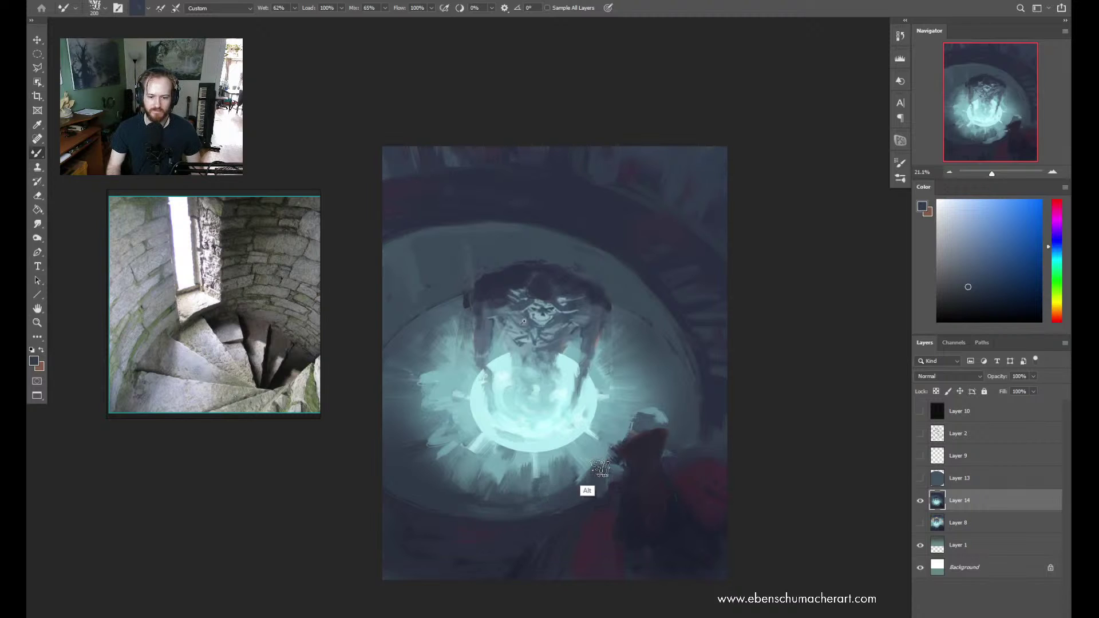
# Rework the floor edge, the dark outer ring and the stairs beside it with sampled dark blue tones using the Mixer Brush
pyautogui.keyDown('alt'); pyautogui.click(597, 467); pyautogui.keyUp('alt')
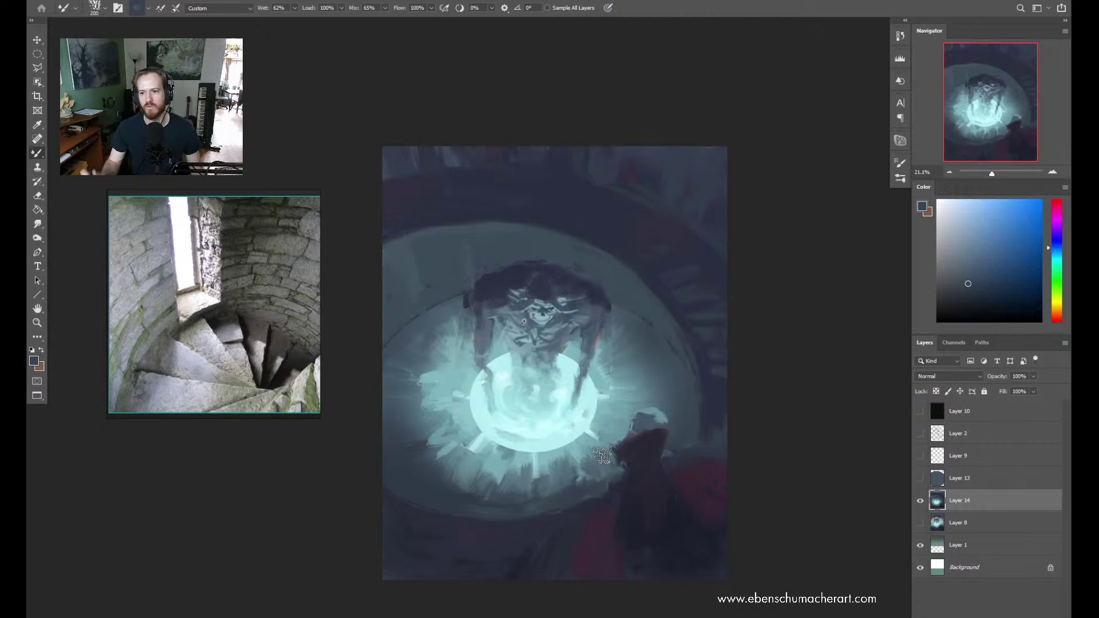
pyautogui.keyDown('alt'); pyautogui.click(425, 229); pyautogui.keyUp('alt')
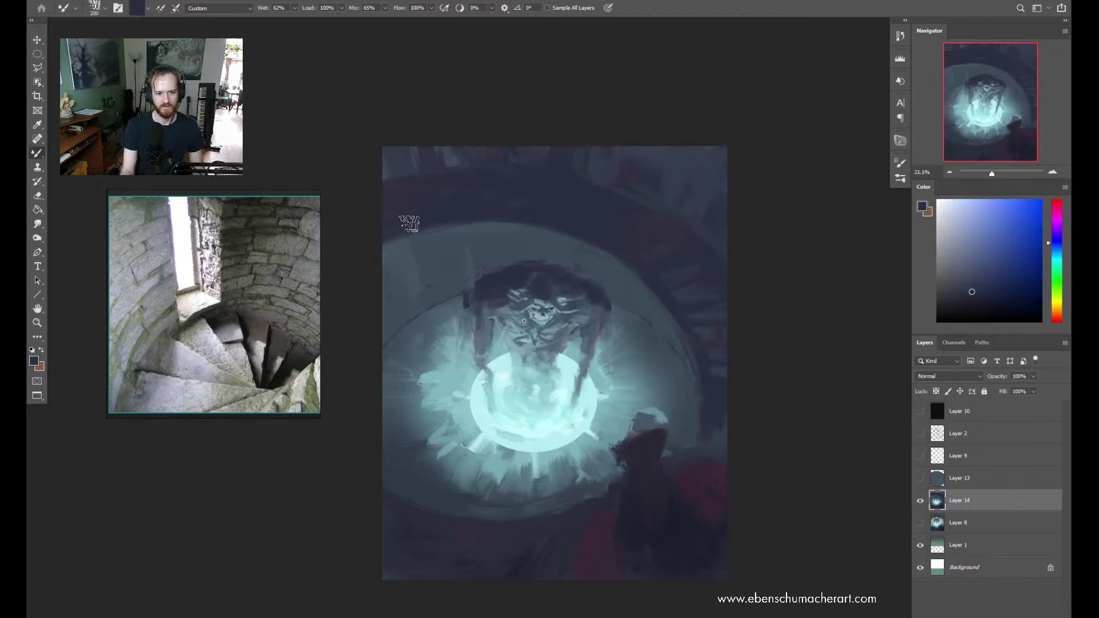
pyautogui.keyDown('alt'); pyautogui.click(720, 254); pyautogui.keyUp('alt')
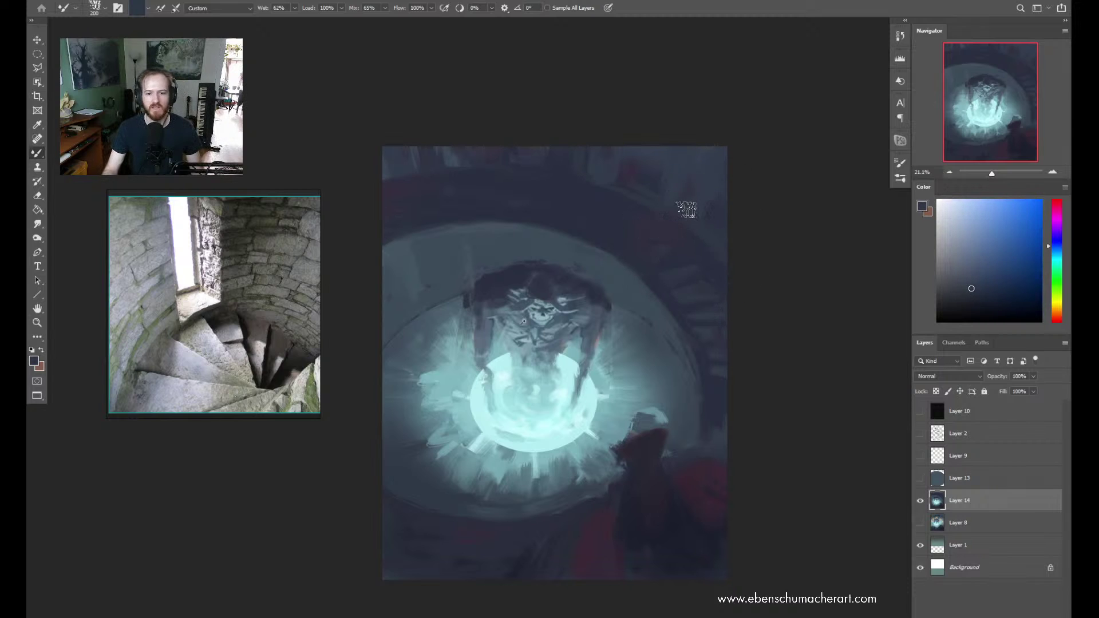
pyautogui.keyDown('alt'); pyautogui.click(713, 412); pyautogui.keyUp('alt')
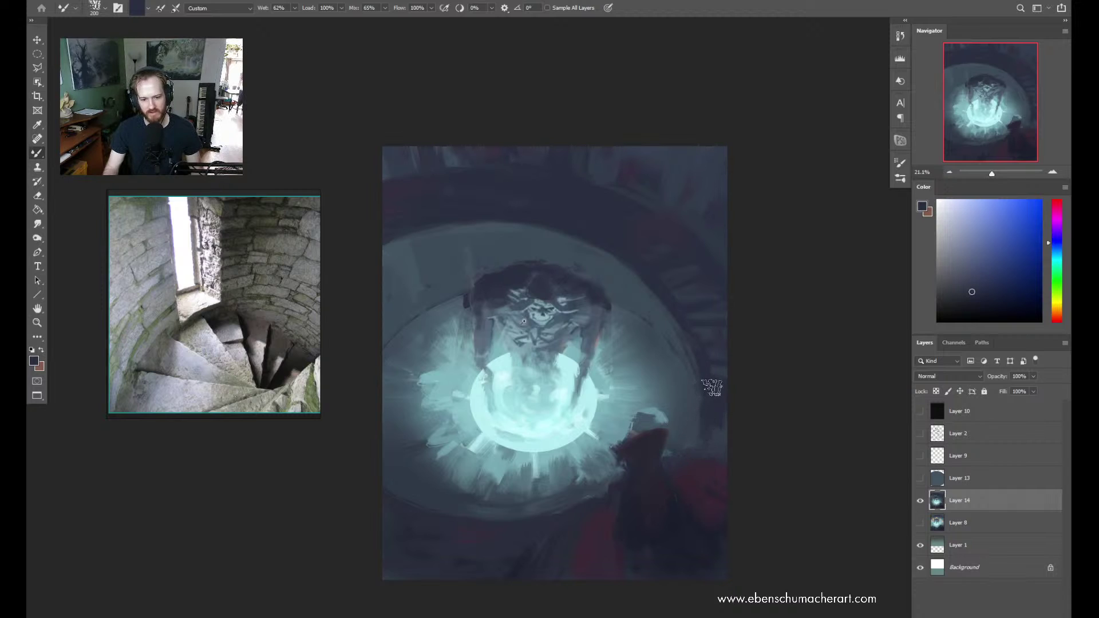
# Flip the whole canvas horizontally and vertically to view the painting mirrored and upside down
pyautogui.hotkey('ctrl', 'shift', 'h')
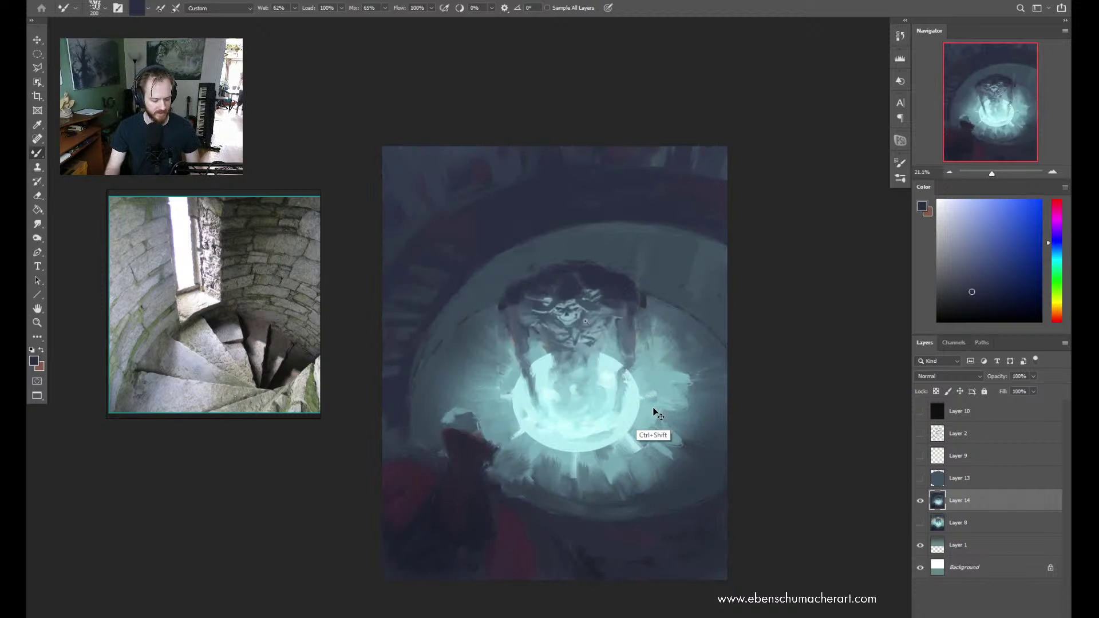
pyautogui.hotkey('ctrl', 'shift', 'v')
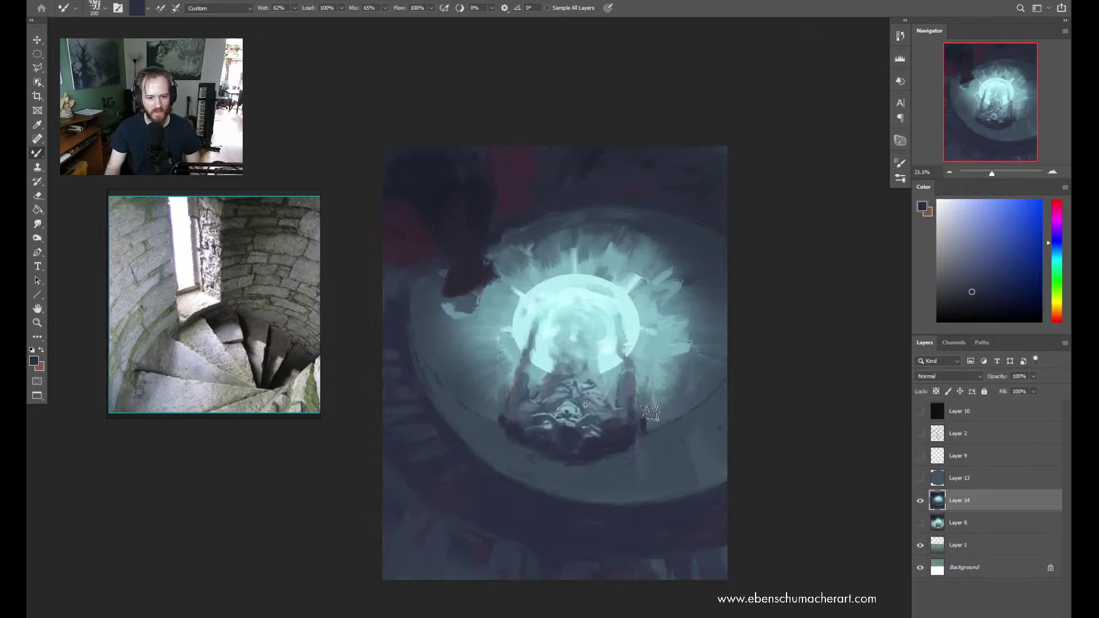
pyautogui.press('z')
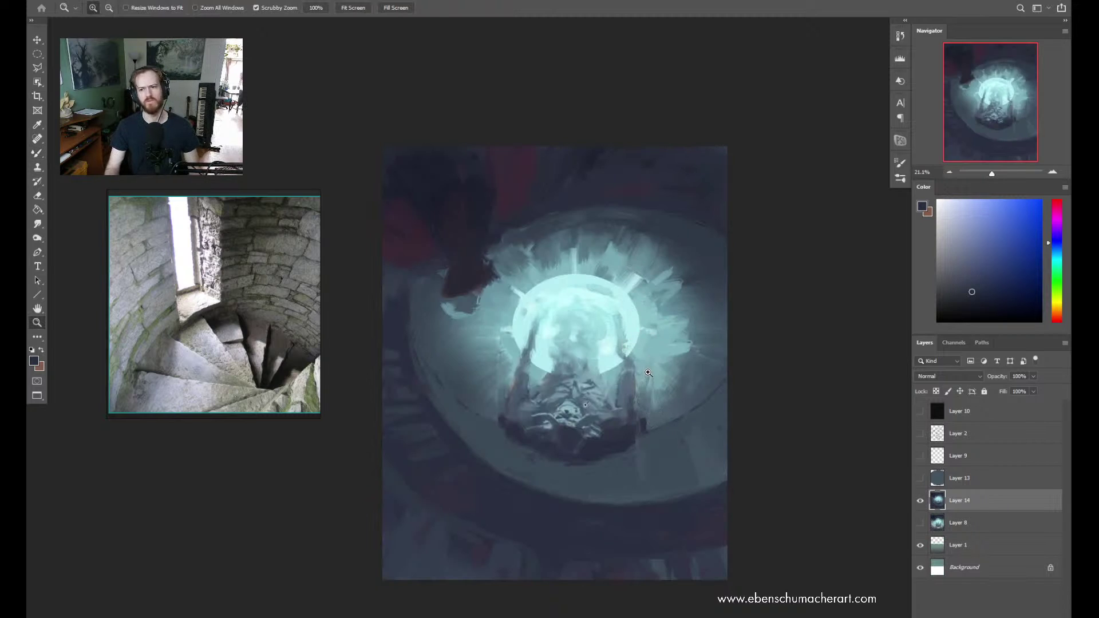
pyautogui.moveTo(580, 452); pyautogui.dragTo(586, 452)
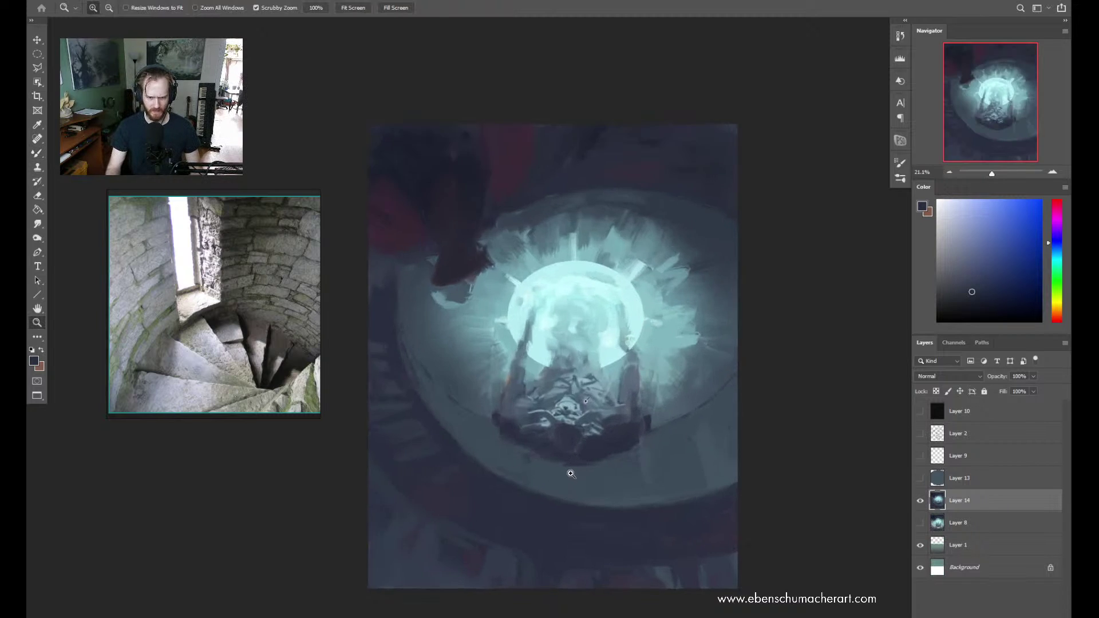
# Refine the basin's rim and inner floor beside the stairs with sampled dark blue and blue-grey Mixer Brush strokes
pyautogui.press('b')
pyautogui.press('alt')
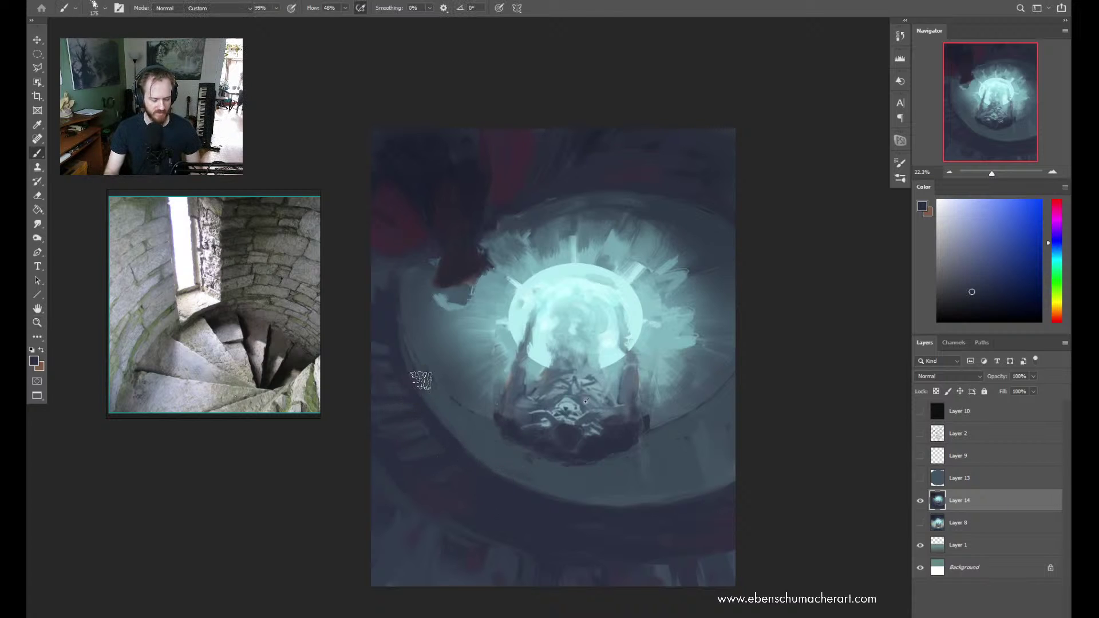
pyautogui.hotkey('shift', 'b')
pyautogui.keyDown('alt'); pyautogui.click(475, 446); pyautogui.keyUp('alt')
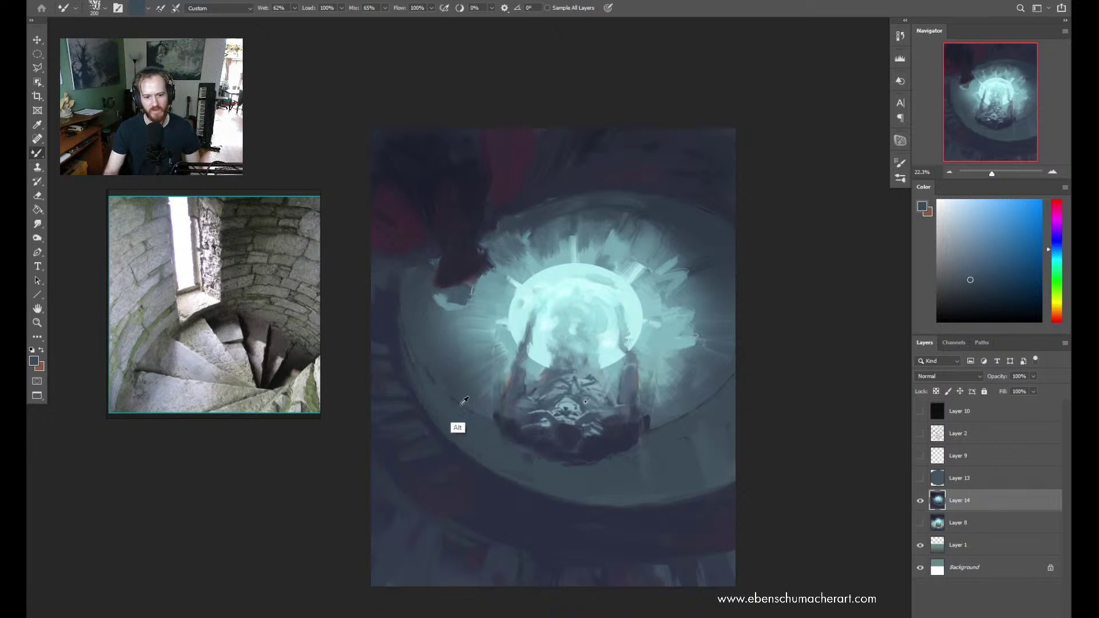
pyautogui.keyDown('alt'); pyautogui.click(393, 319); pyautogui.keyUp('alt')
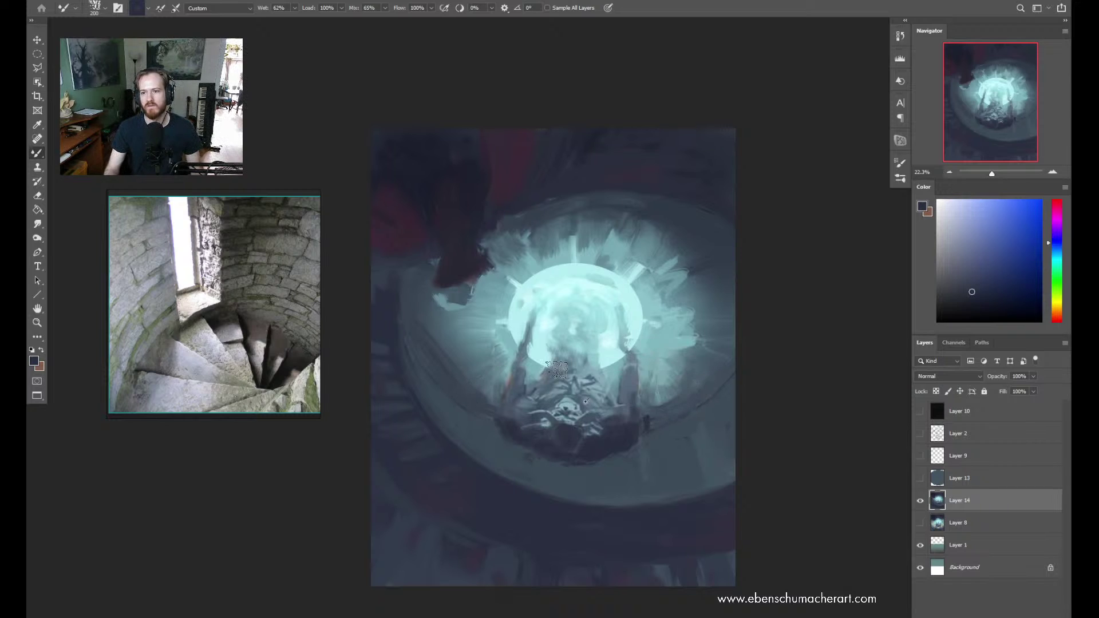
pyautogui.keyDown('alt'); pyautogui.click(444, 349); pyautogui.keyUp('alt')
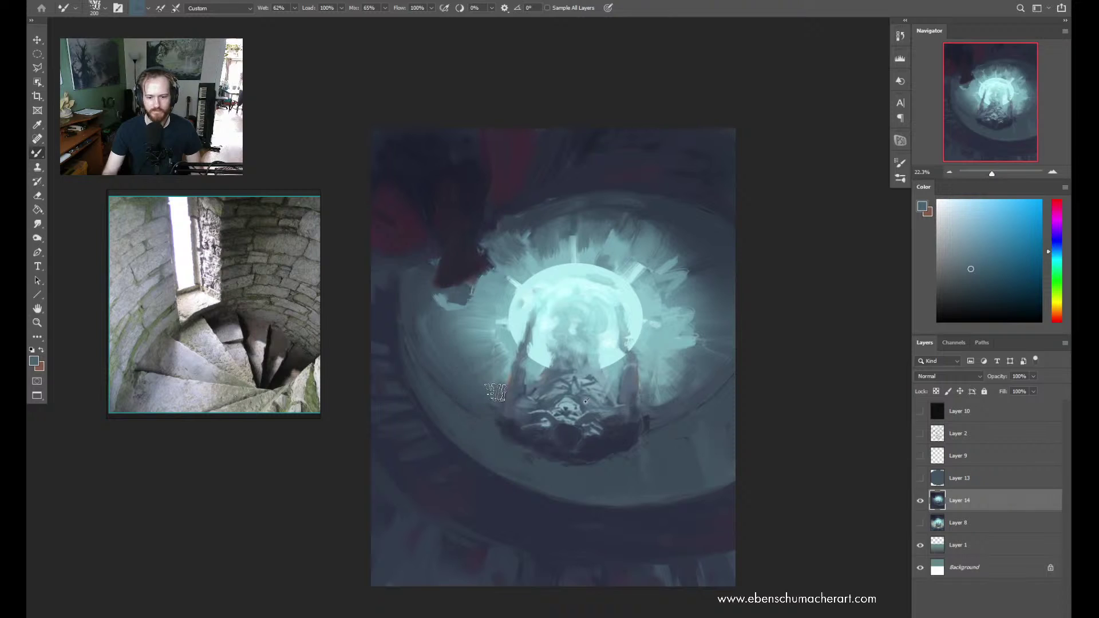
# Paint light teal strokes along the outer edge of the stone ring behind the large figure
pyautogui.keyDown('alt'); pyautogui.click(672, 457); pyautogui.keyUp('alt')
pyautogui.moveTo(674, 493)
pyautogui.mouseDown()
pyautogui.moveTo(671, 473)
pyautogui.moveTo(682, 467)
pyautogui.mouseUp()
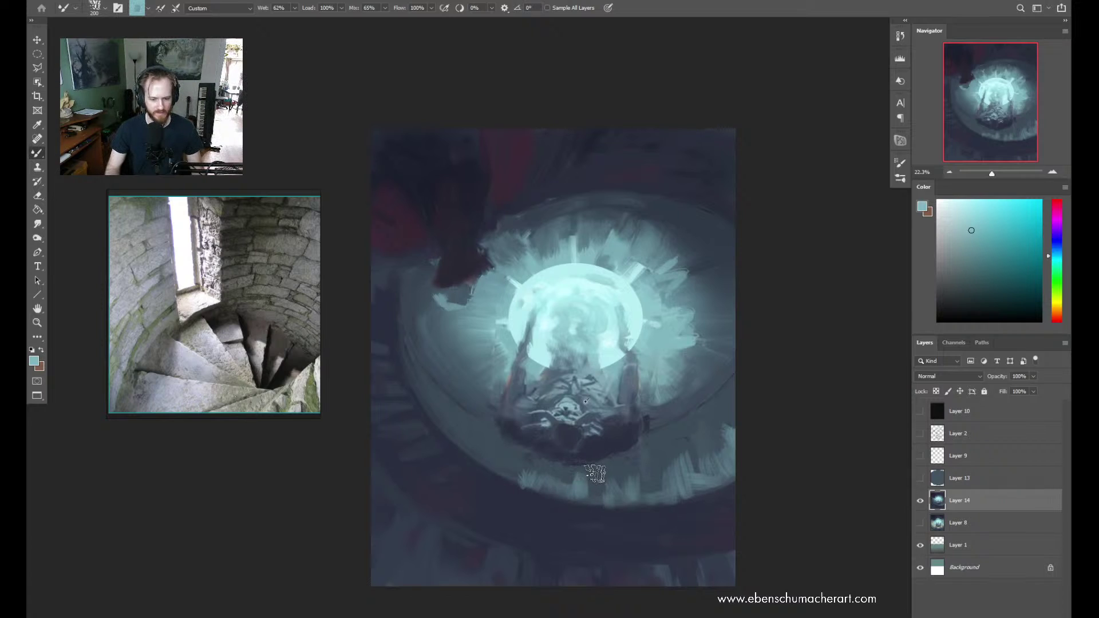
pyautogui.press('r')
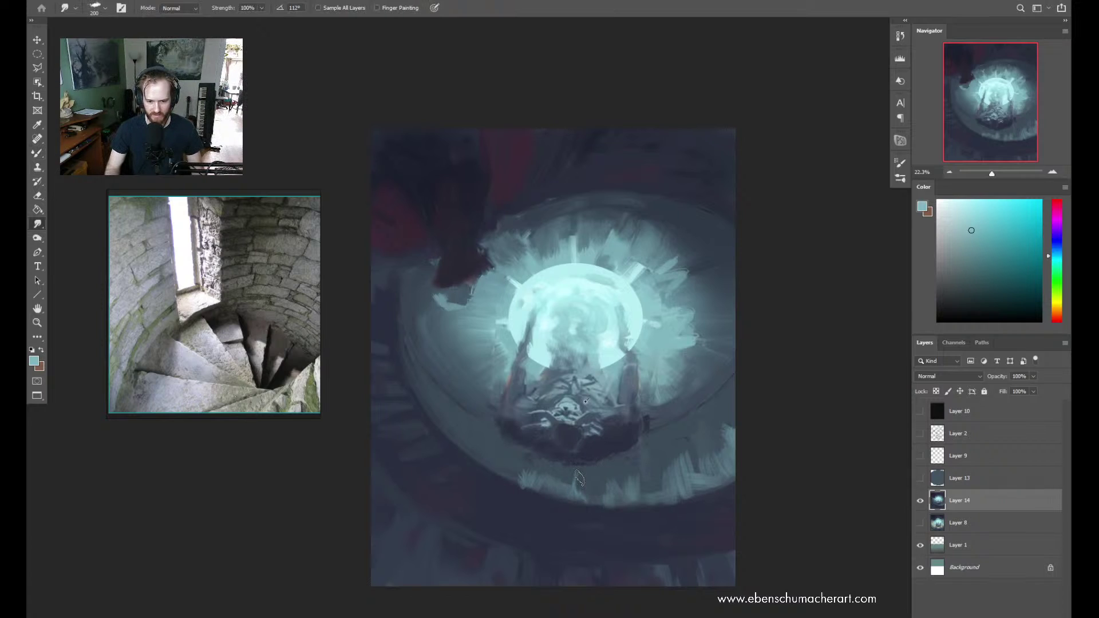
pyautogui.press('b')
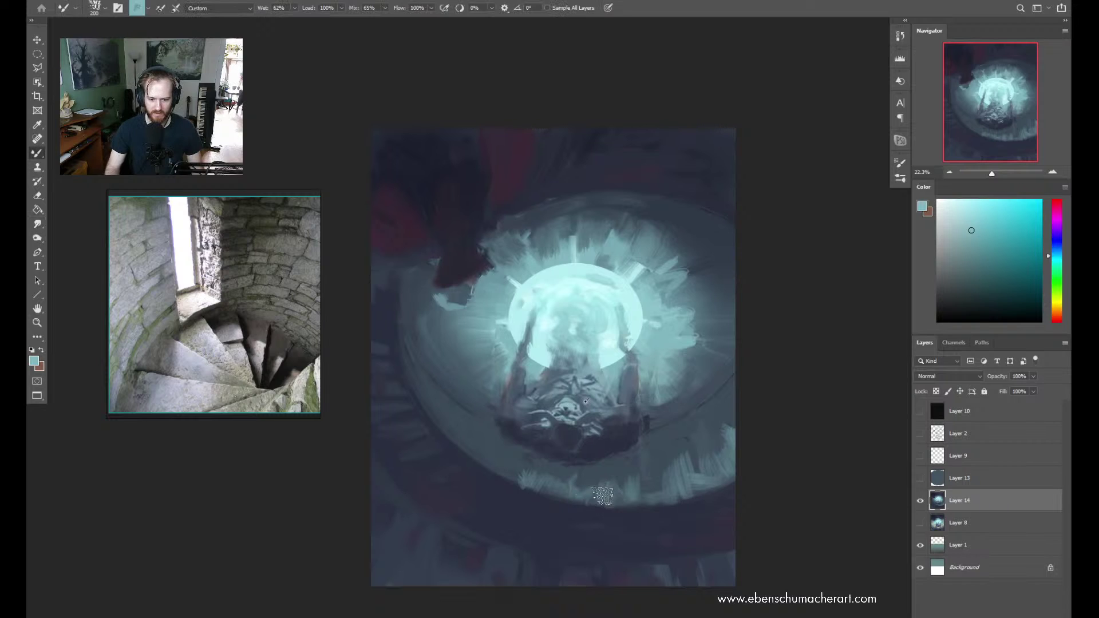
# Blend the light teal strokes into the stone ring with sampled blue-grey and sharpen its outer edge with dark blue
pyautogui.keyDown('alt'); pyautogui.click(604, 473); pyautogui.keyUp('alt')
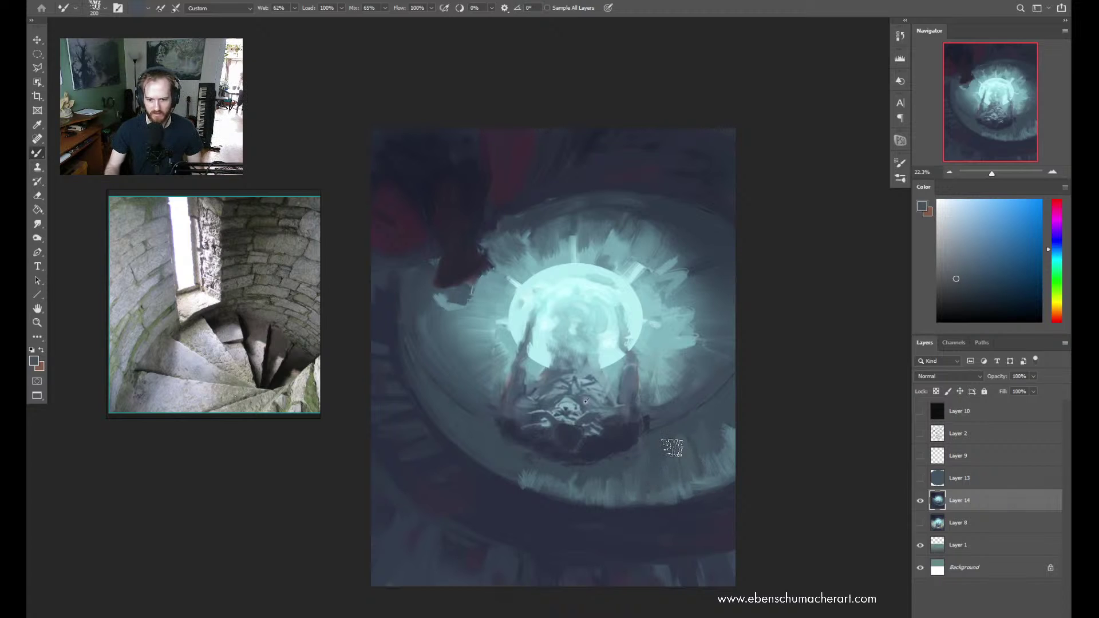
pyautogui.moveTo(703, 433); pyautogui.dragTo(725, 425)
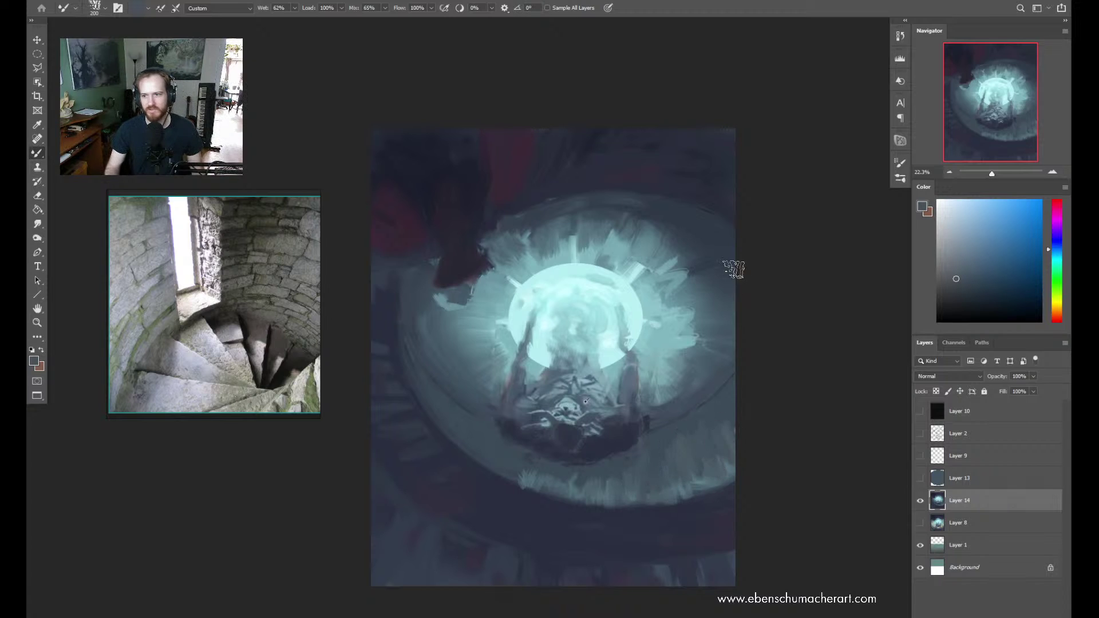
pyautogui.keyDown('alt'); pyautogui.click(577, 502); pyautogui.keyUp('alt')
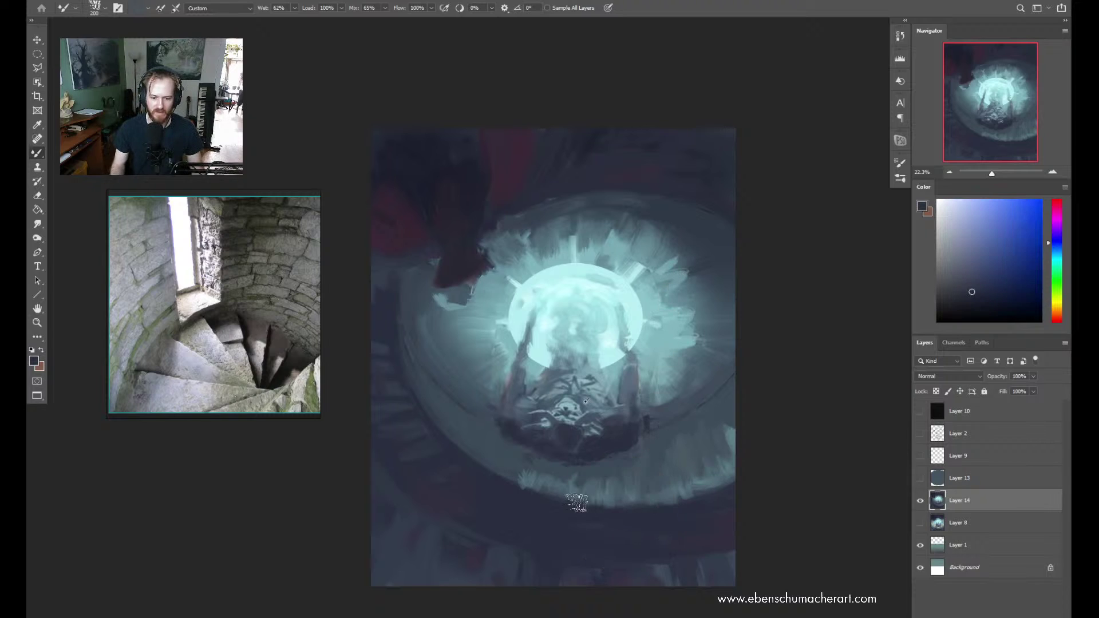
pyautogui.keyDown('alt'); pyautogui.click(516, 469); pyautogui.keyUp('alt')
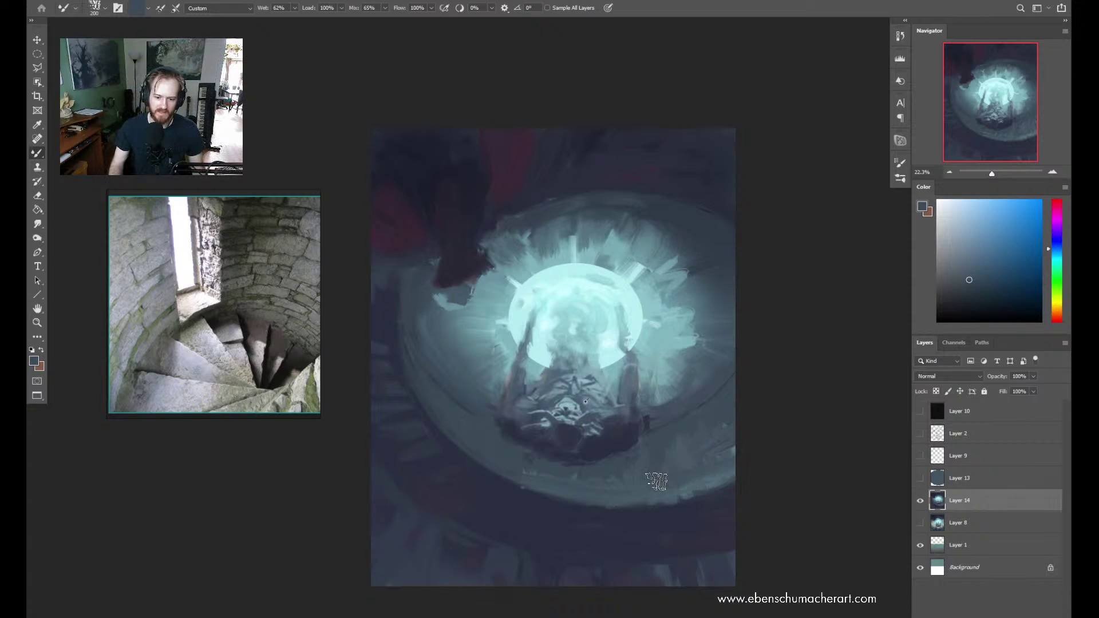
# Flip the canvas vertically and refine the large figure's arms and shoulders with a size 70 Mixer Brush in sampled blues
pyautogui.hotkey('ctrl', 'shift')
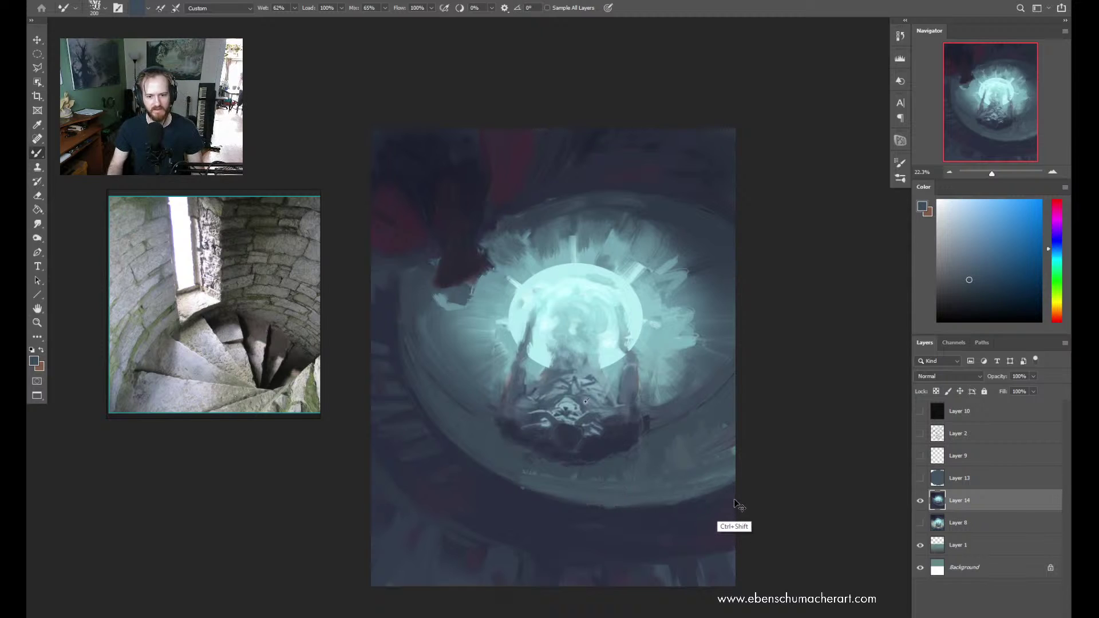
pyautogui.hotkey('ctrl', 'shift', 'v')
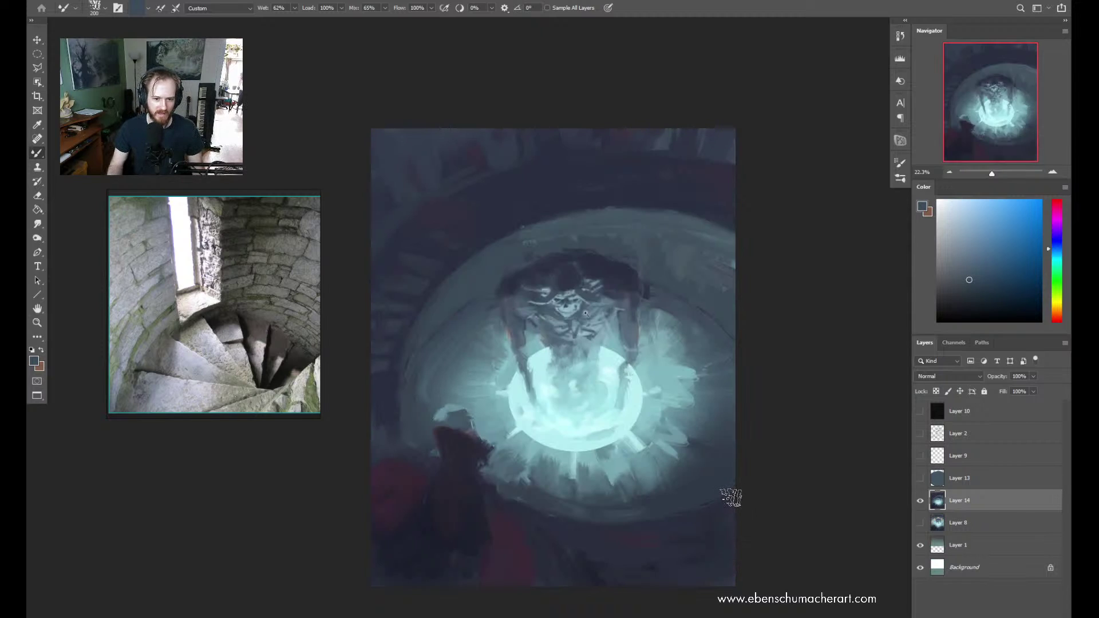
pyautogui.press('alt')
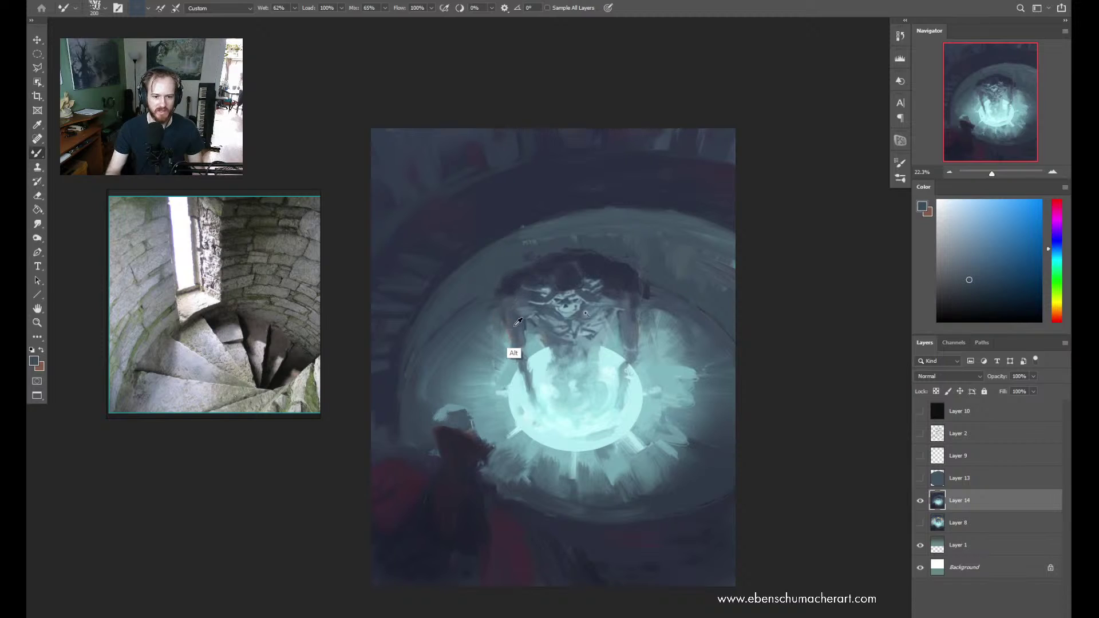
pyautogui.keyDown('alt'); pyautogui.click(518, 322); pyautogui.keyUp('alt')
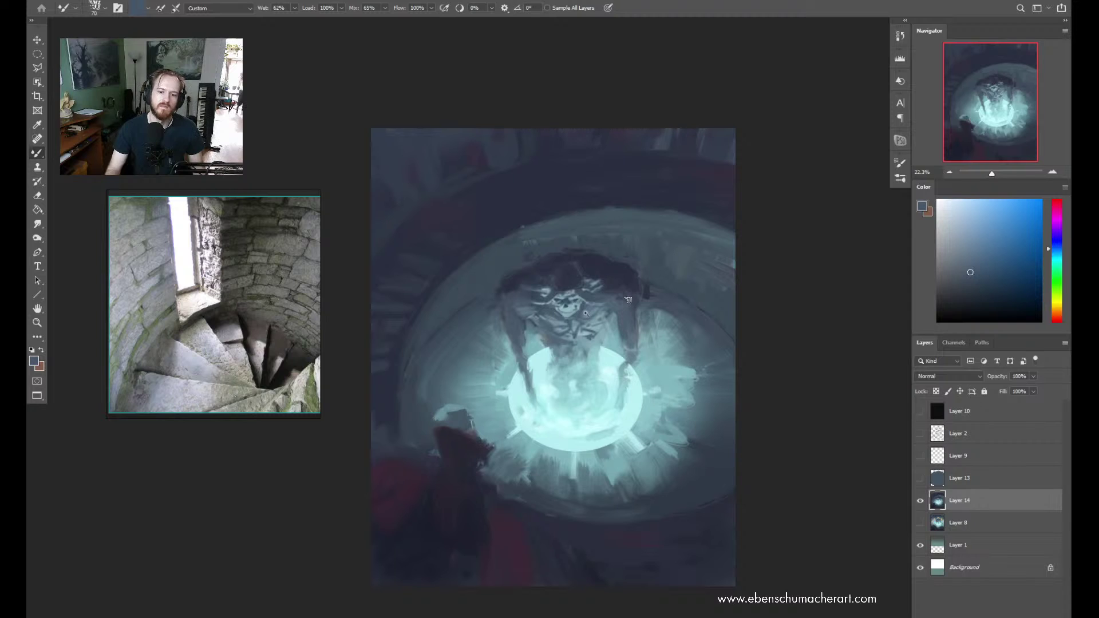
pyautogui.keyDown('alt'); pyautogui.click(514, 283); pyautogui.keyUp('alt')
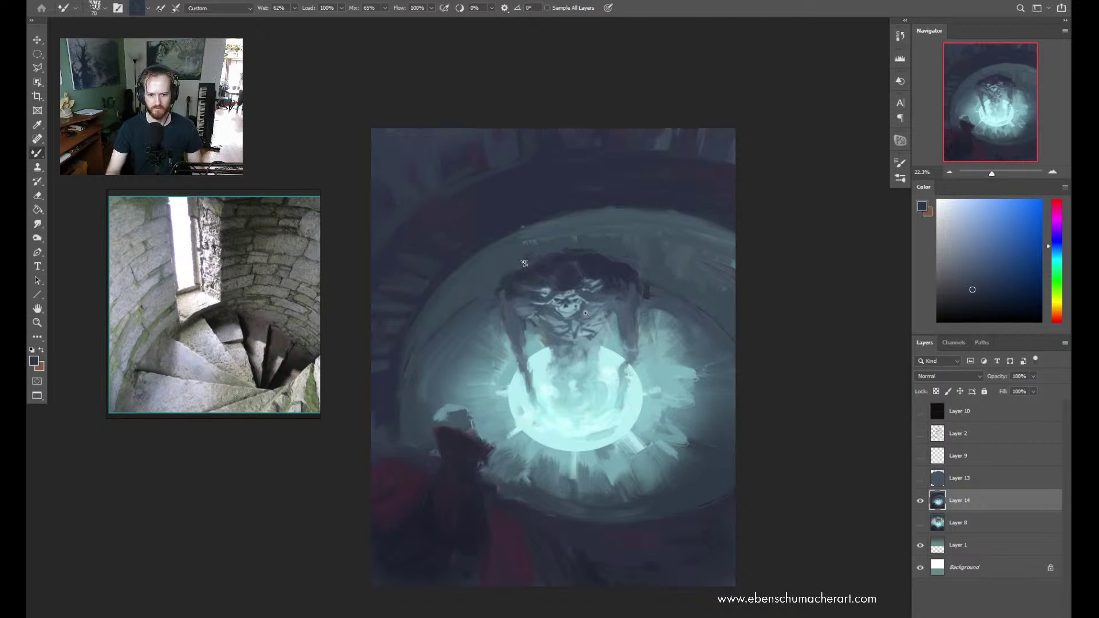
pyautogui.keyDown('alt'); pyautogui.click(530, 265); pyautogui.keyUp('alt')
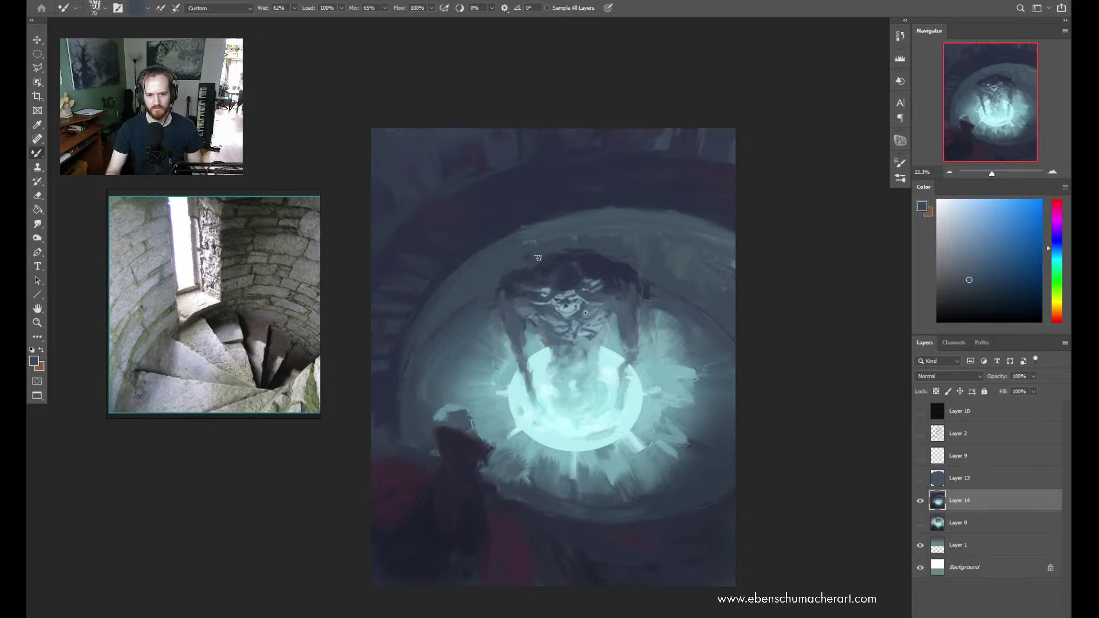
# Reposition the Layer 2 line sketch to match the painted figure, compare it with the painting, and hide it again
pyautogui.click(921, 436)
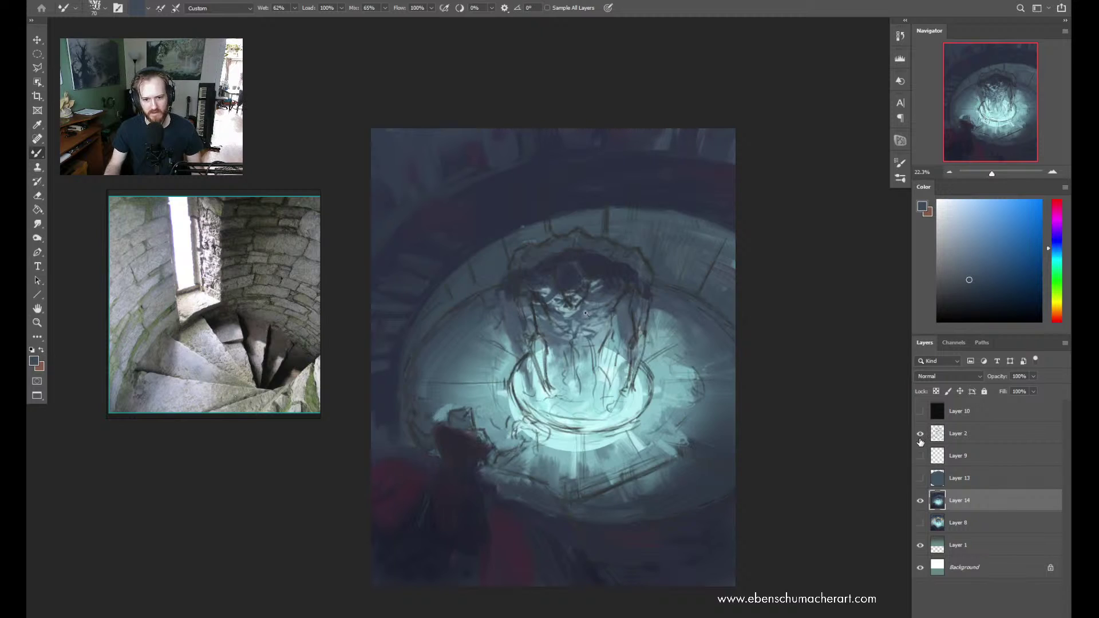
pyautogui.click(920, 434)
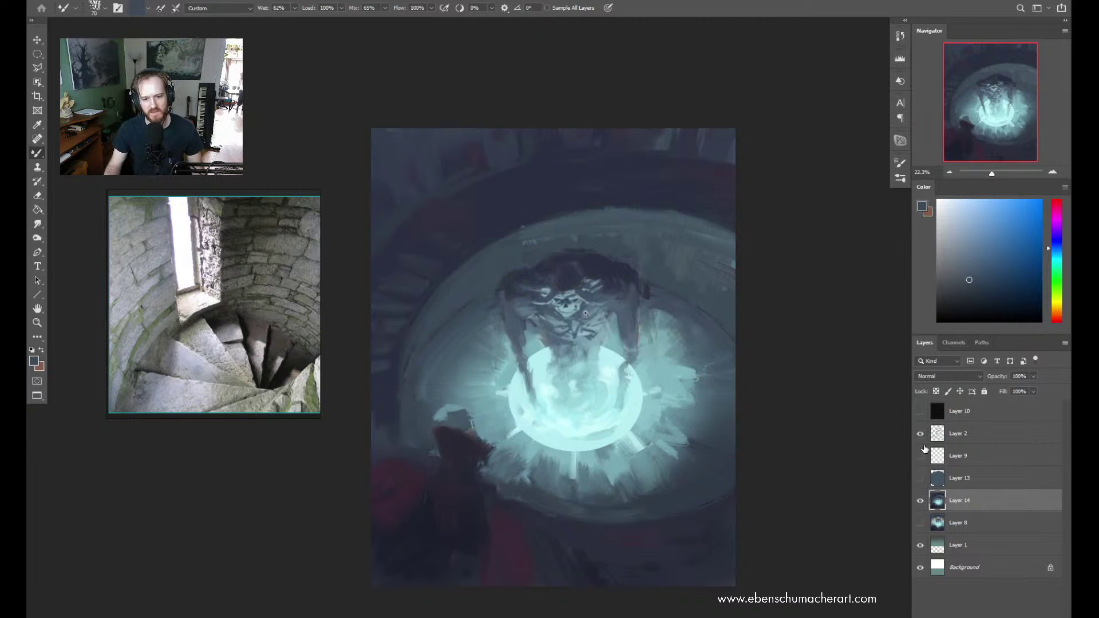
pyautogui.click(922, 452)
pyautogui.moveTo(710, 292)
pyautogui.mouseDown()
pyautogui.moveTo(693, 293)
pyautogui.moveTo(683, 311)
pyautogui.mouseUp()
pyautogui.click(921, 435)
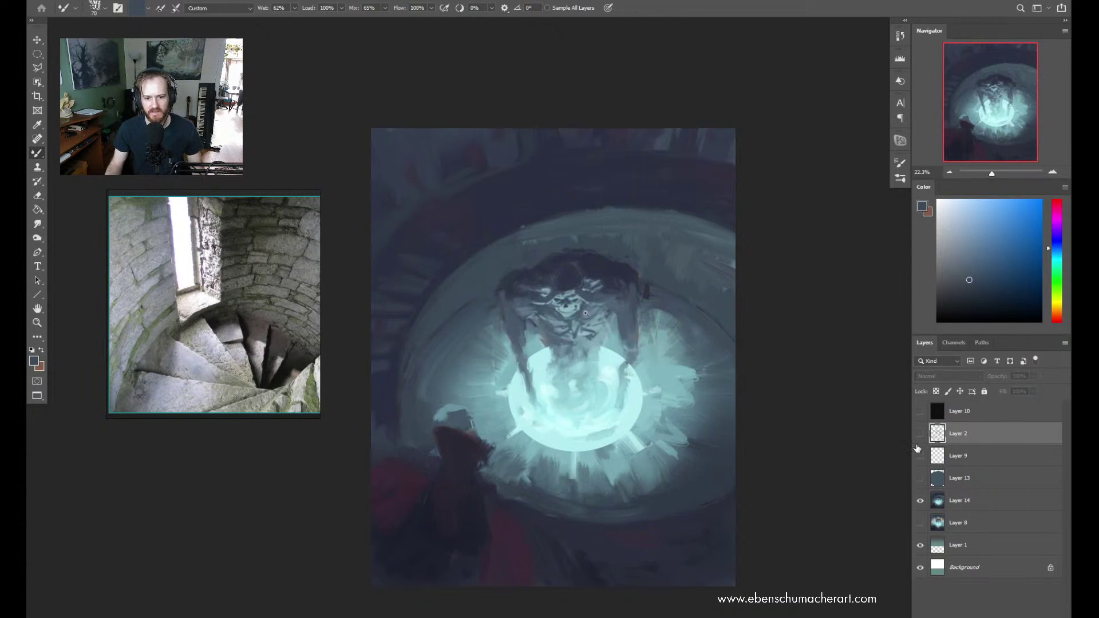
pyautogui.click(920, 435)
pyautogui.click(920, 436)
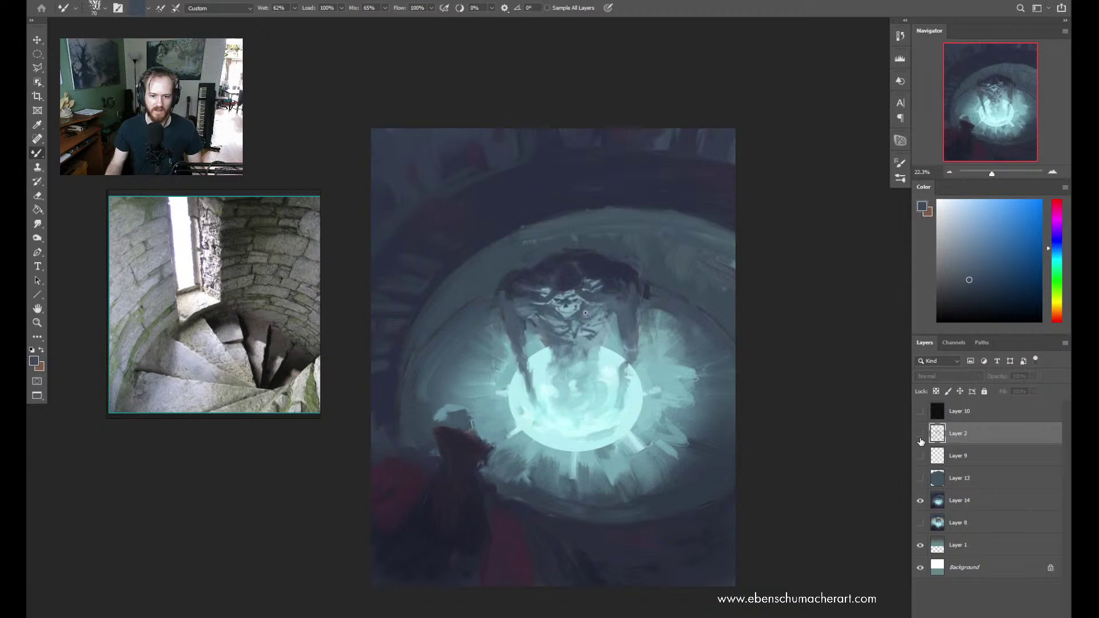
pyautogui.click(921, 436)
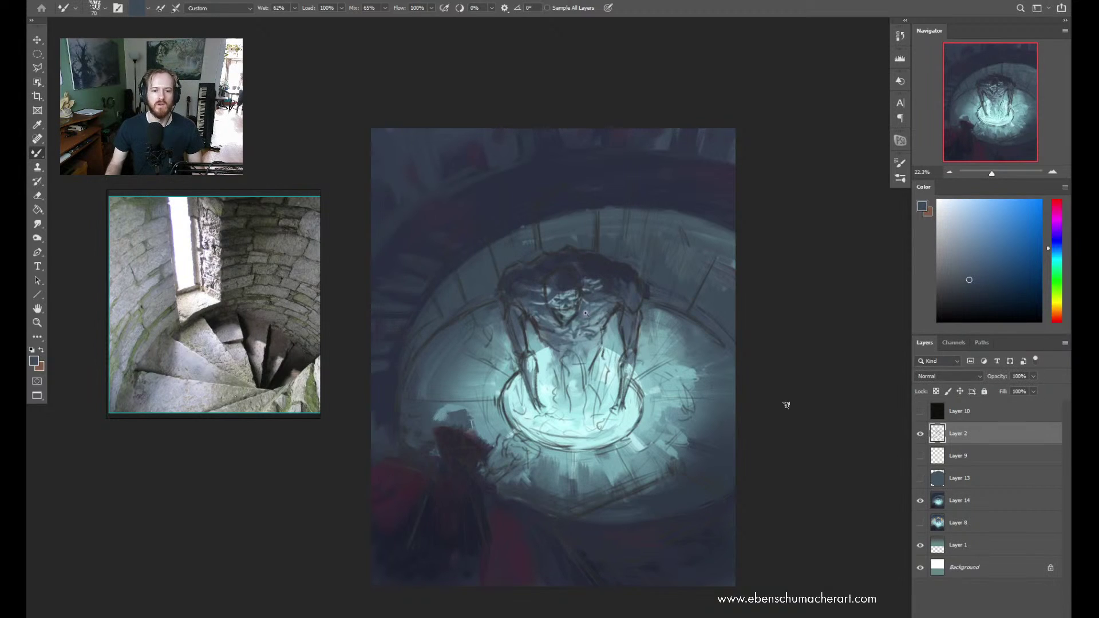
pyautogui.press('b')
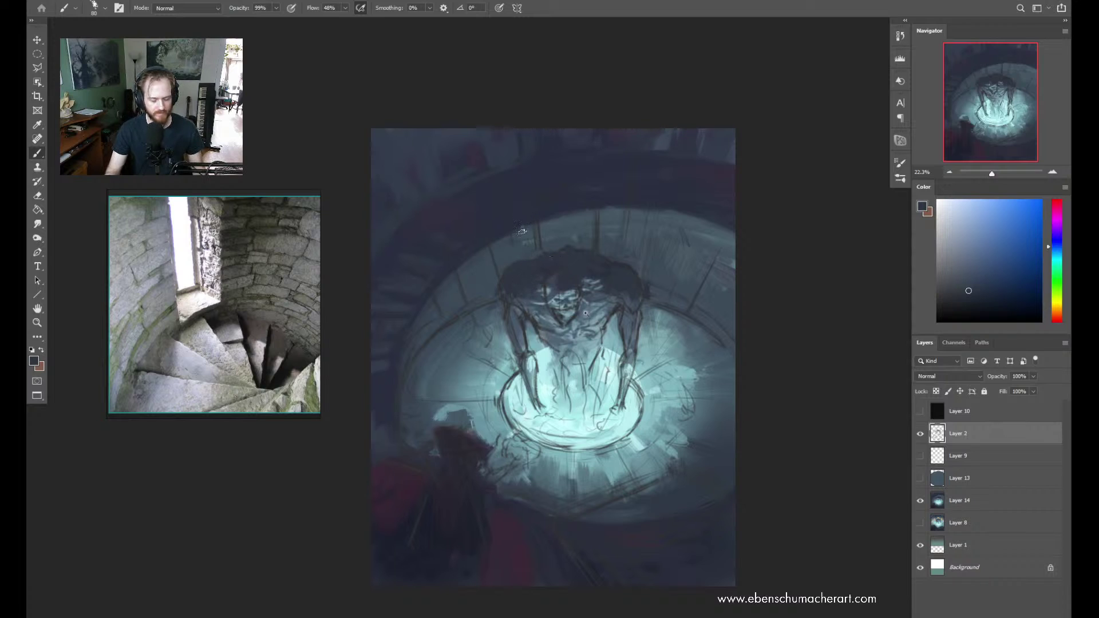
pyautogui.click(920, 433)
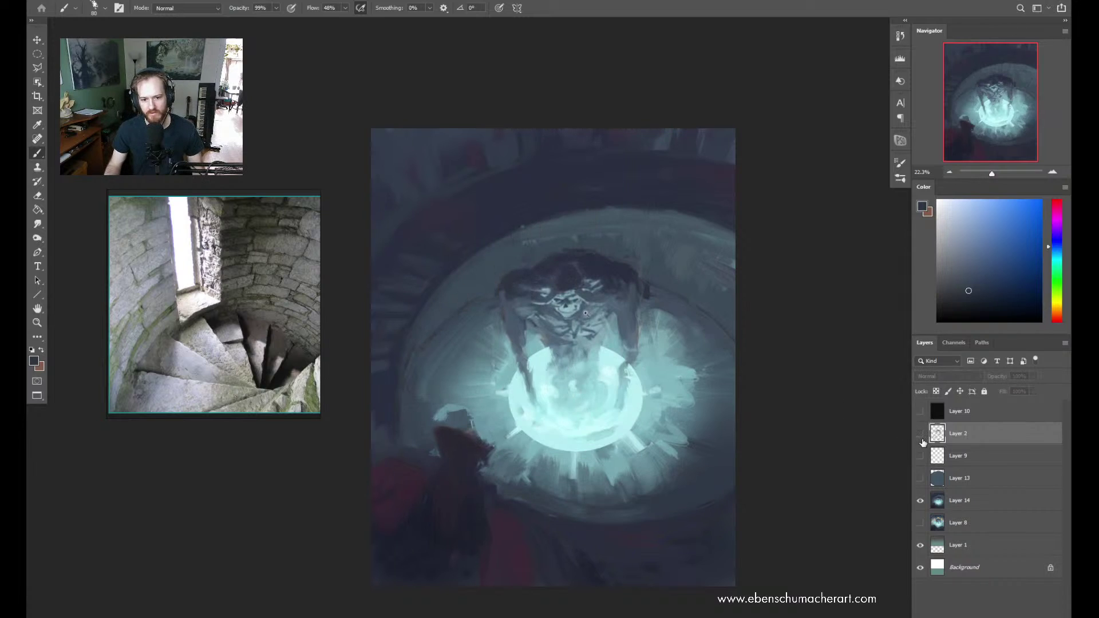
# Lasso the large figure's head and upper back and copy that area from Layer 14 onto a new layer
pyautogui.press('l')
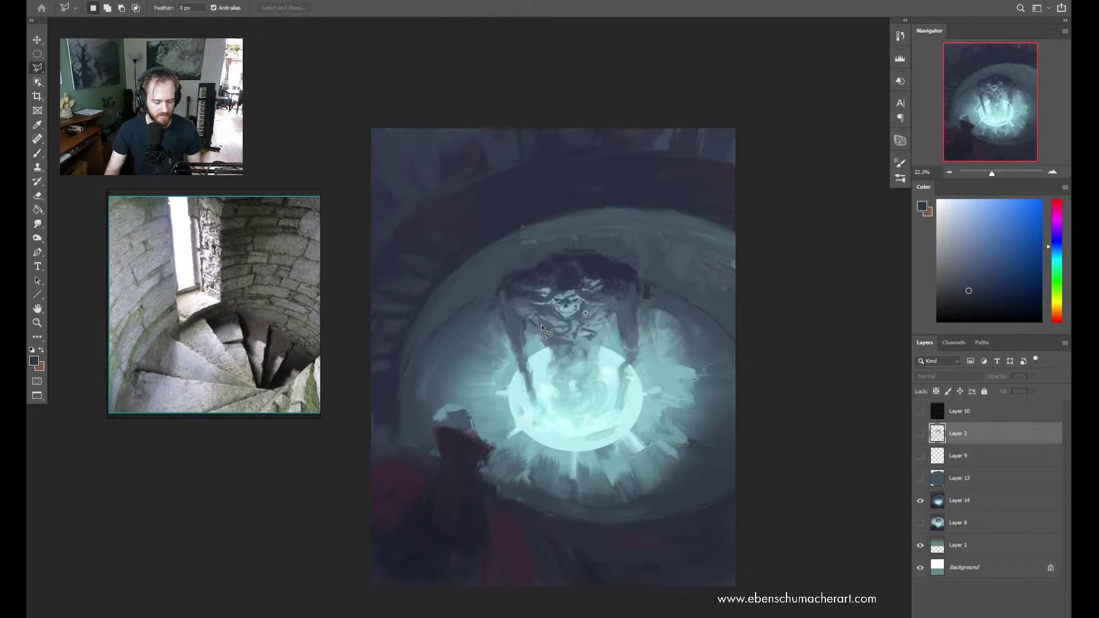
pyautogui.press('alt')
pyautogui.moveTo(553, 309)
pyautogui.mouseDown()
pyautogui.moveTo(567, 321)
pyautogui.moveTo(607, 297)
pyautogui.moveTo(517, 286)
pyautogui.moveTo(553, 308)
pyautogui.mouseUp()
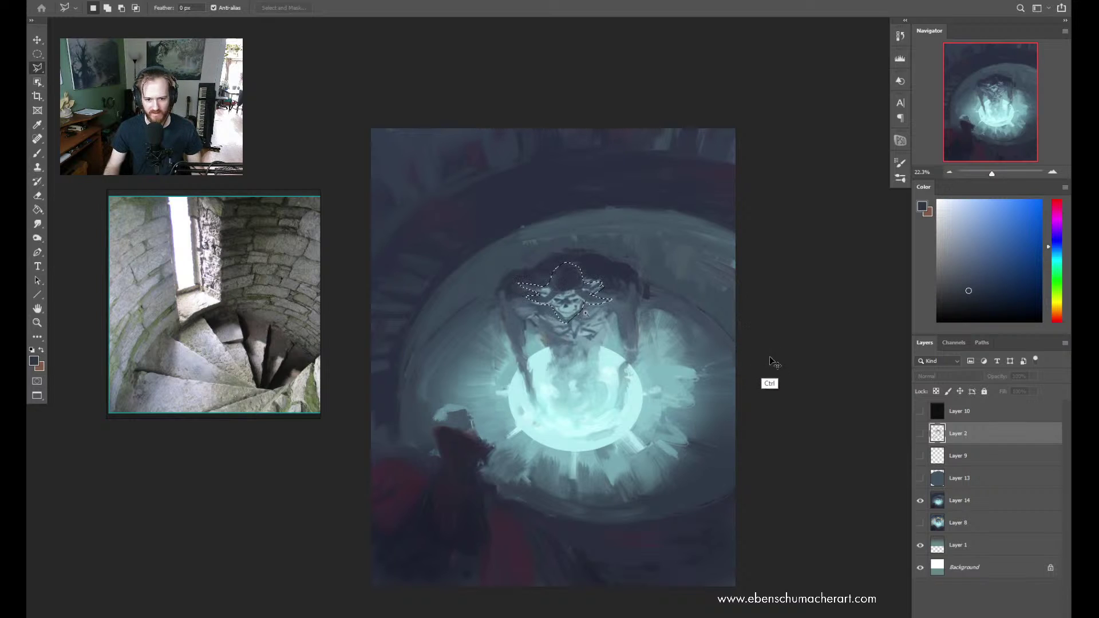
pyautogui.click(920, 434)
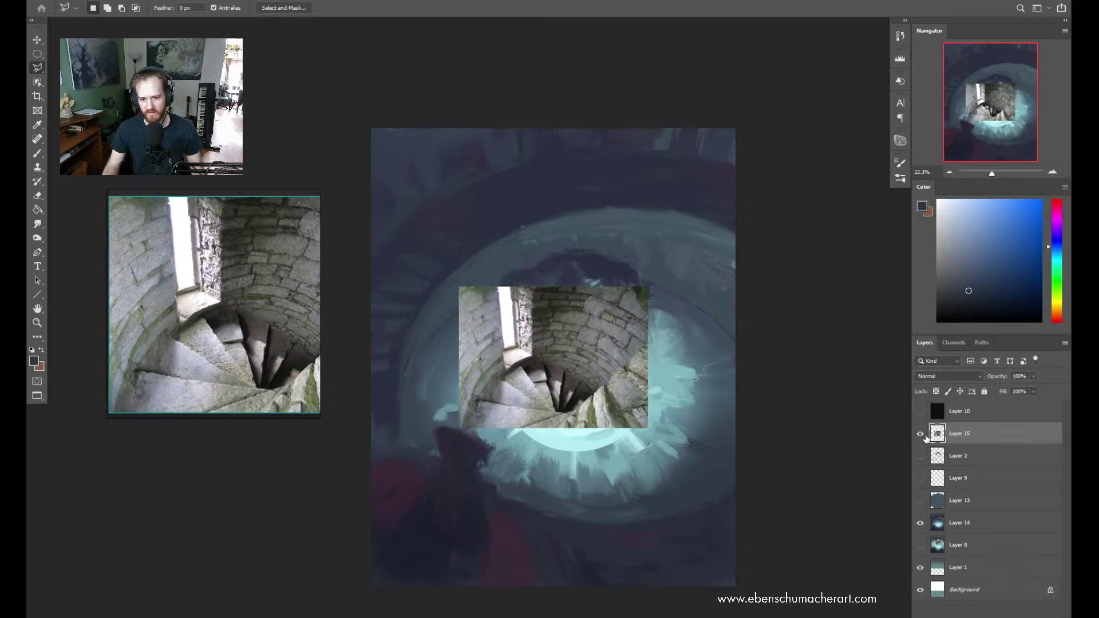
pyautogui.click(920, 434)
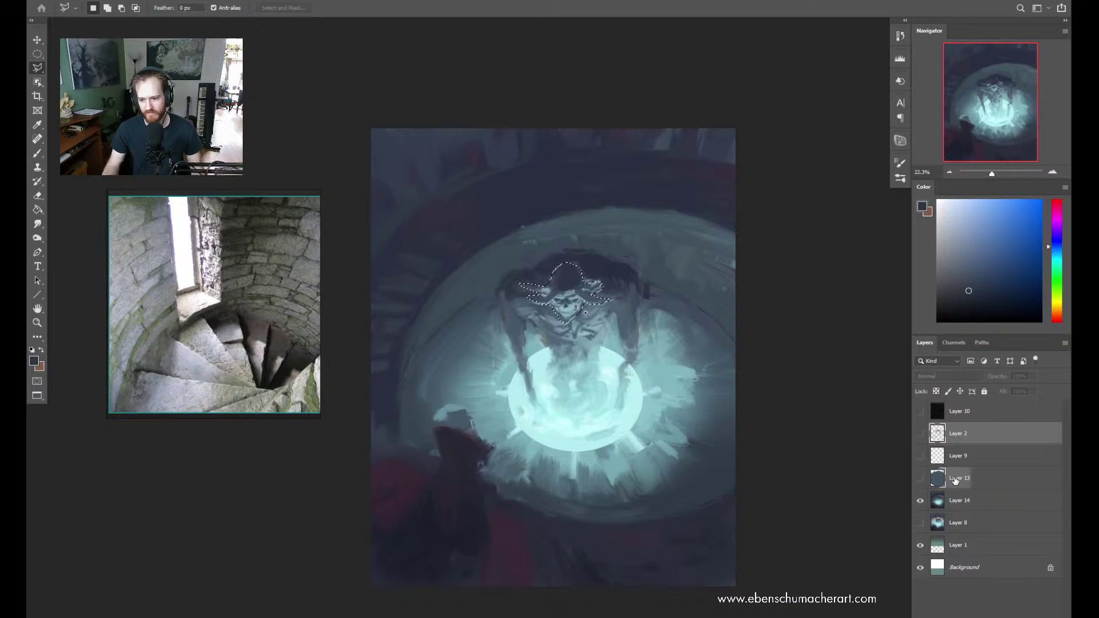
pyautogui.click(951, 502)
pyautogui.hotkey('ctrl', 'j')
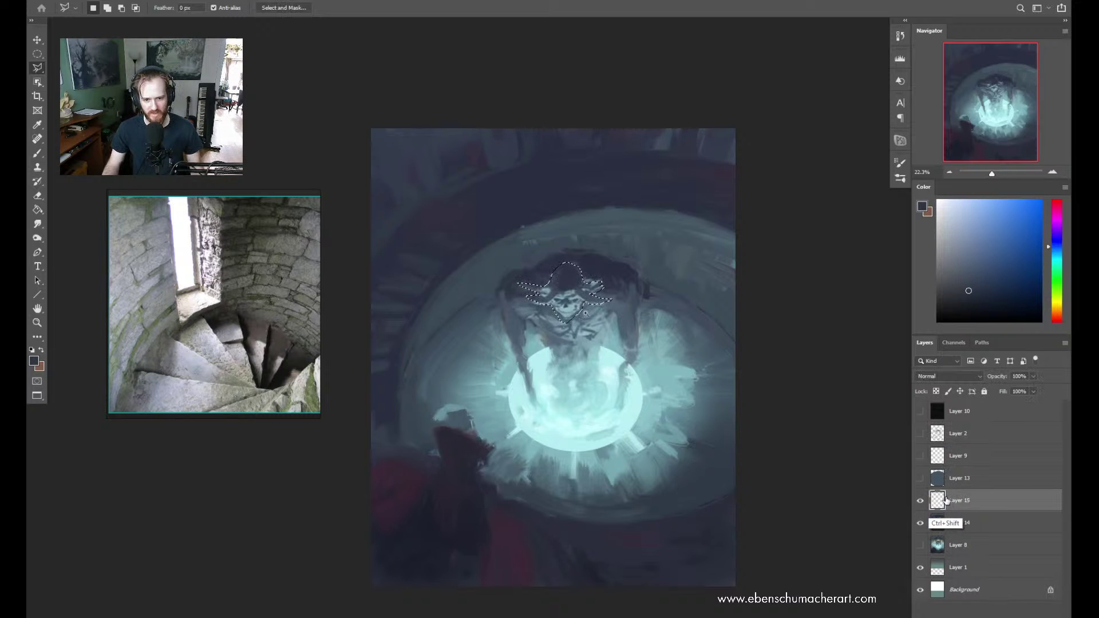
# Show the Layer 2 sketch, shift the copied head and upper back slightly down to match it, and hide the sketch again
pyautogui.click(920, 433)
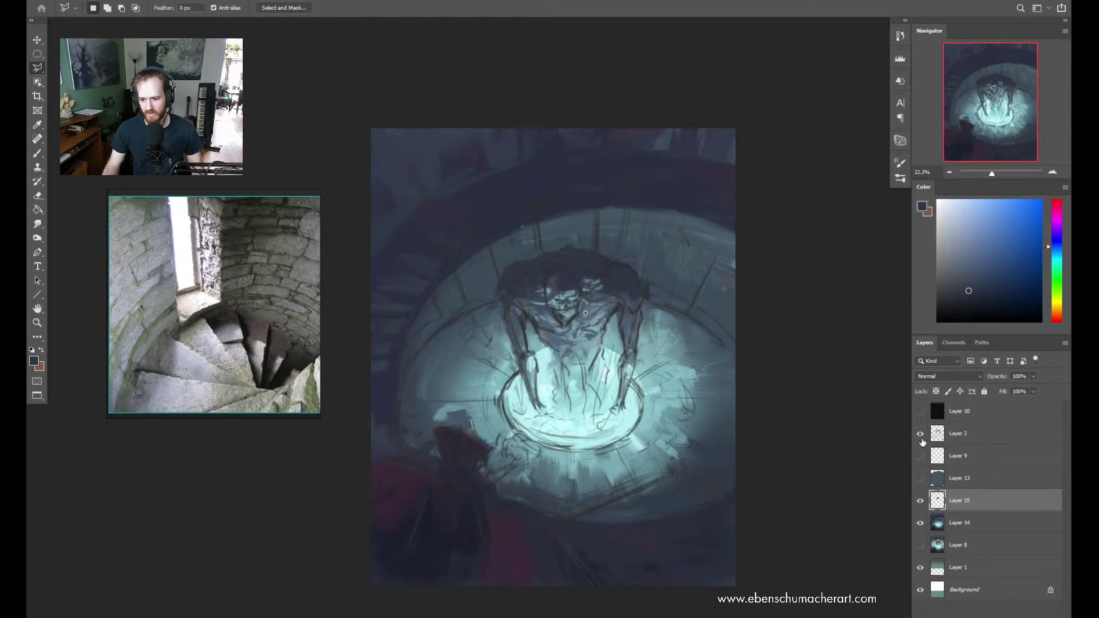
pyautogui.hotkey('ctrl', 't')
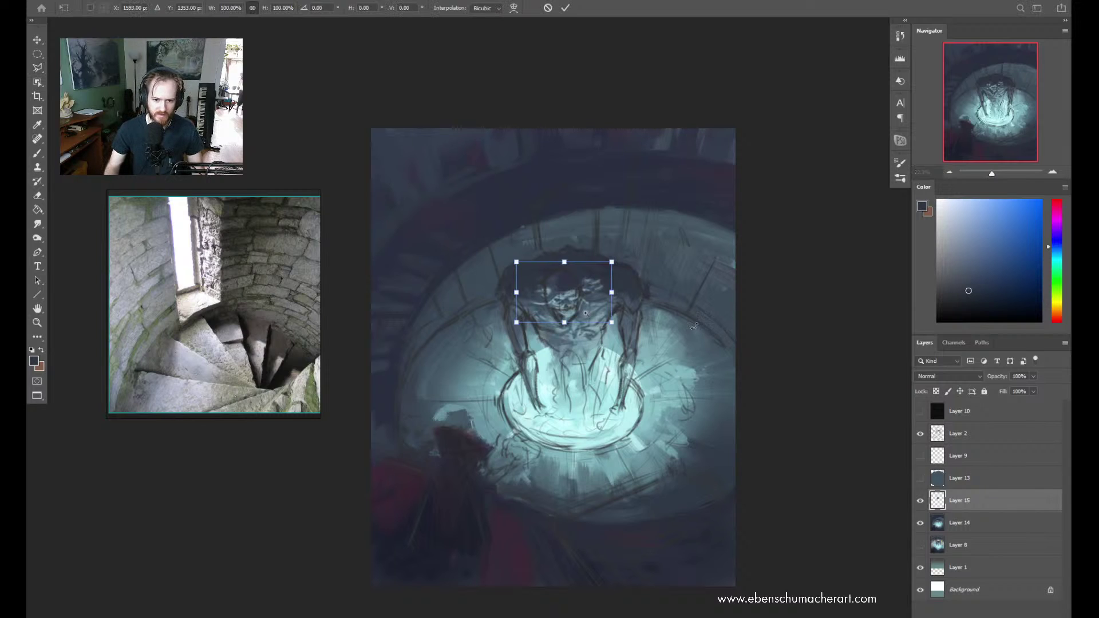
pyautogui.moveTo(570, 293)
pyautogui.mouseDown()
pyautogui.moveTo(564, 304)
pyautogui.moveTo(583, 294)
pyautogui.mouseUp()
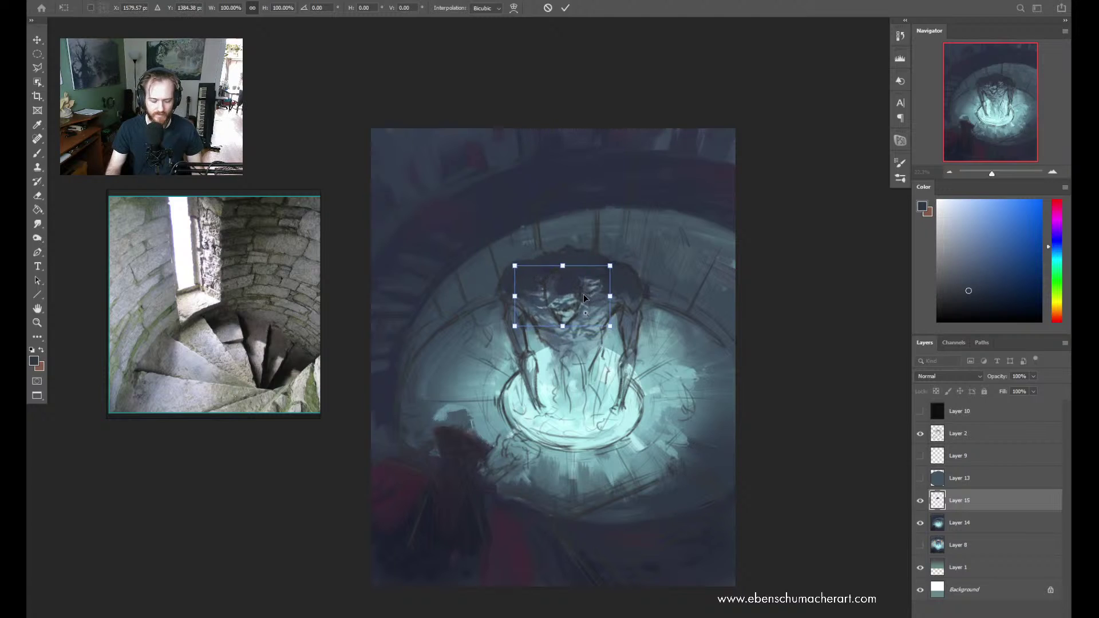
pyautogui.press('Return')
pyautogui.press('l')
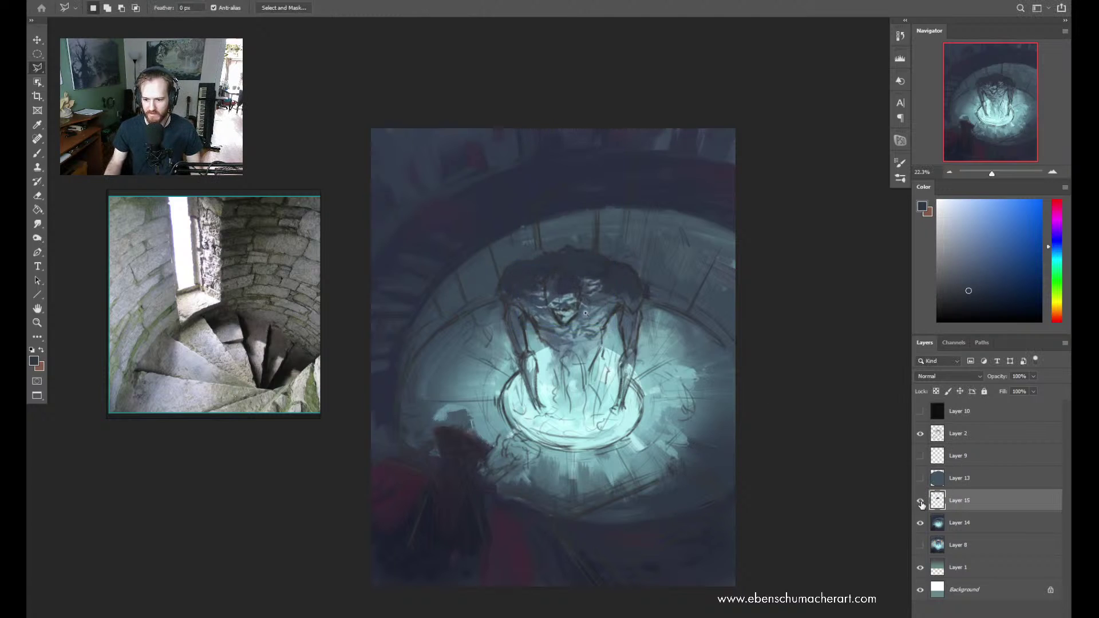
pyautogui.click(920, 433)
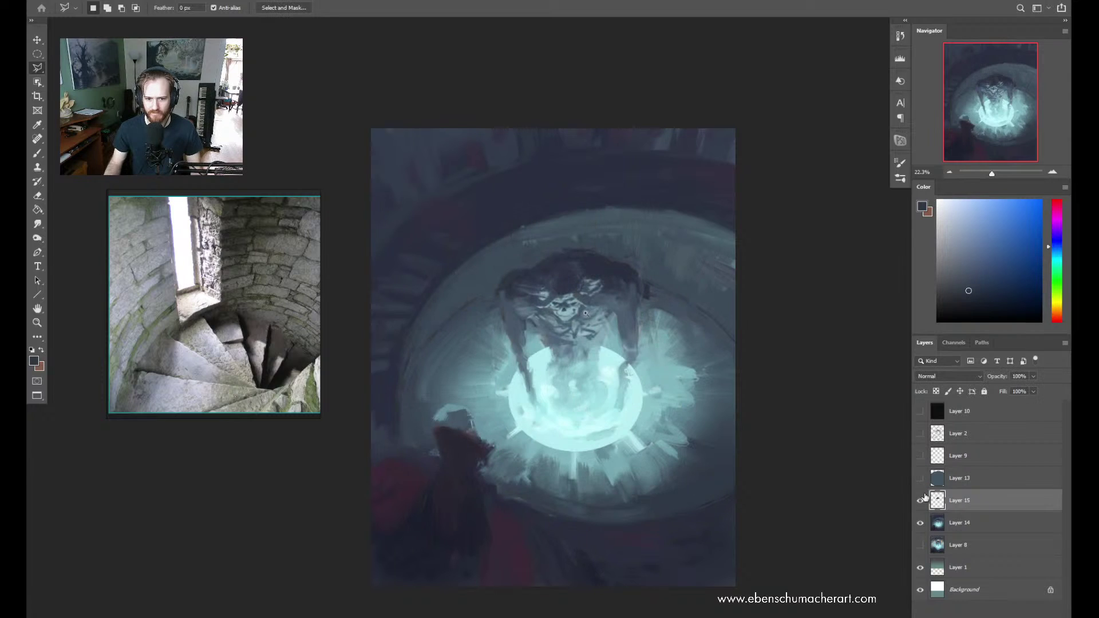
# On Layer 14, repaint the large figure's upper back and one shoulder with the brush in sampled dark blue and blue-grey
pyautogui.click(949, 524)
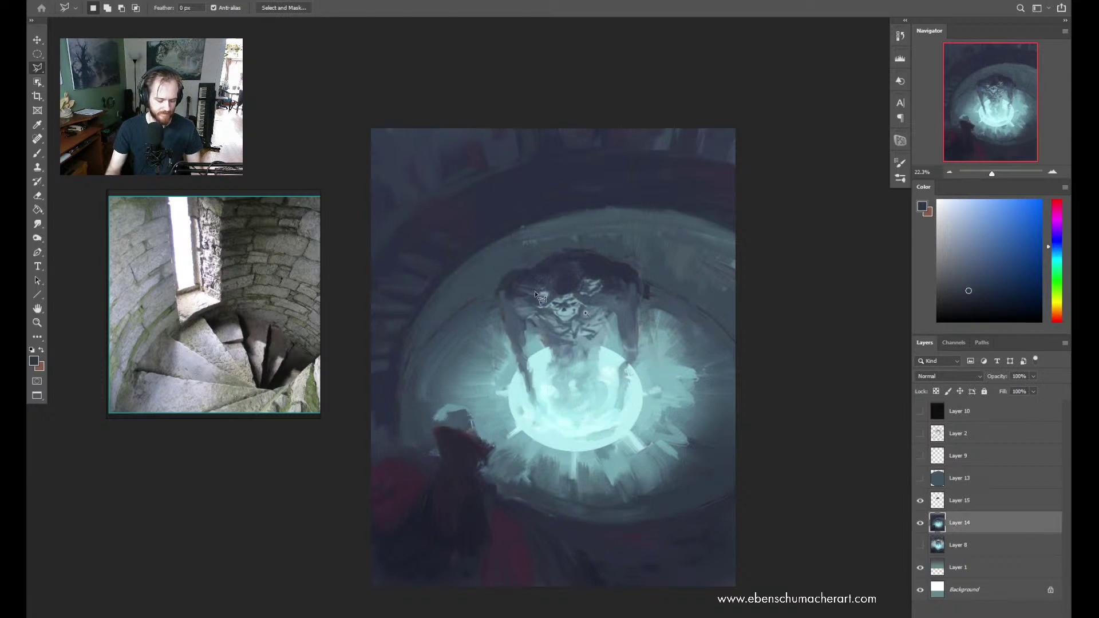
pyautogui.press('b')
pyautogui.keyDown('alt'); pyautogui.click(557, 264); pyautogui.keyUp('alt')
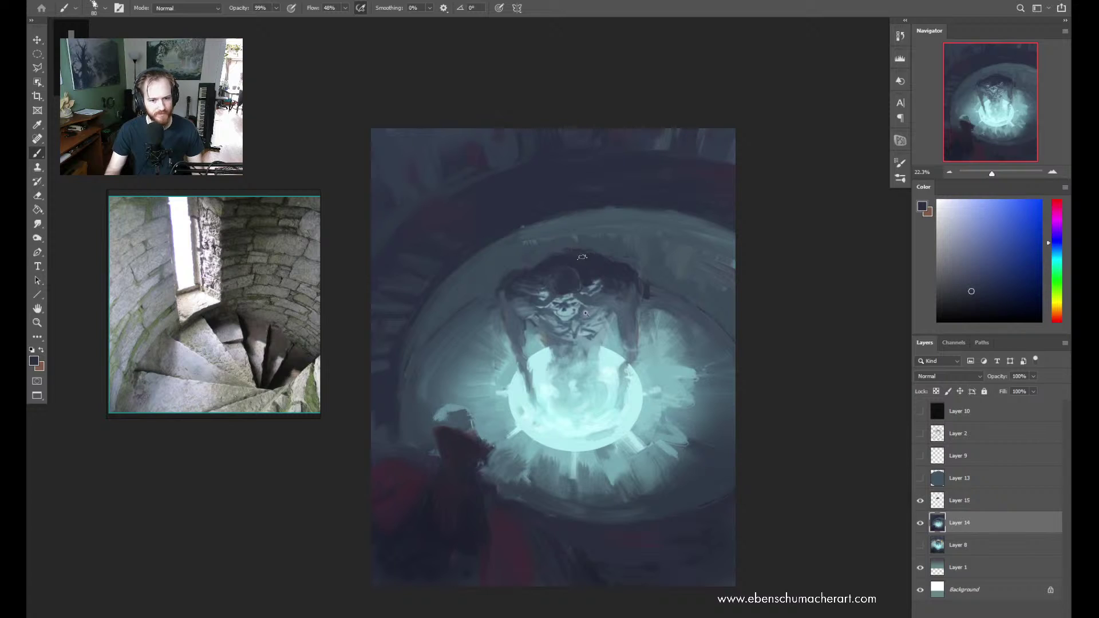
pyautogui.keyDown('alt'); pyautogui.click(586, 250); pyautogui.keyUp('alt')
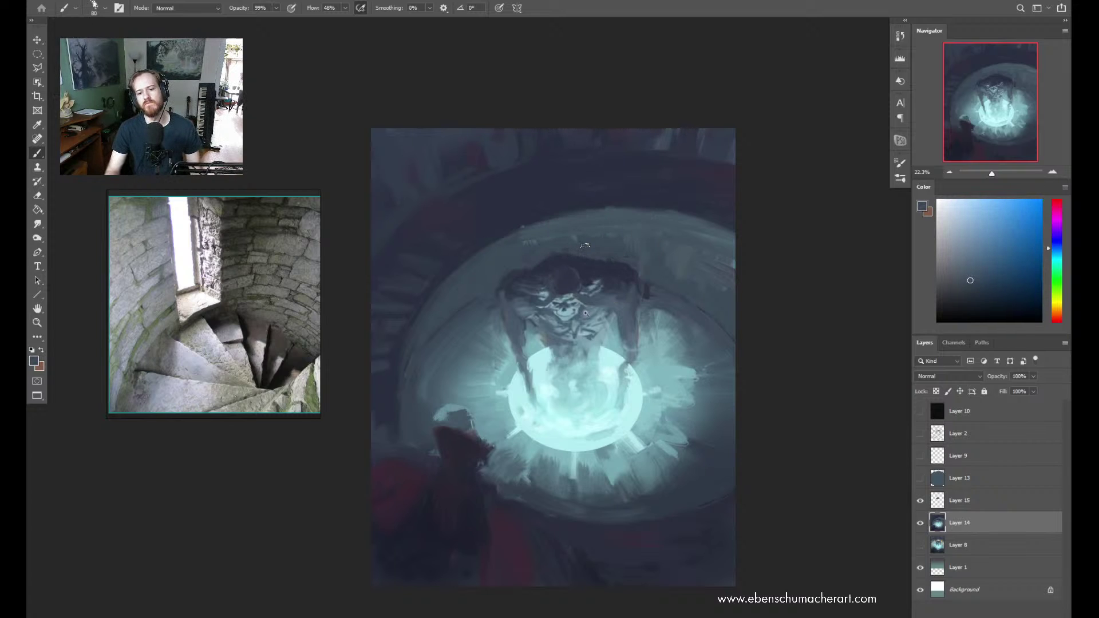
pyautogui.keyDown('alt'); pyautogui.click(623, 272); pyautogui.keyUp('alt')
pyautogui.keyDown('alt'); pyautogui.click(625, 269); pyautogui.keyUp('alt')
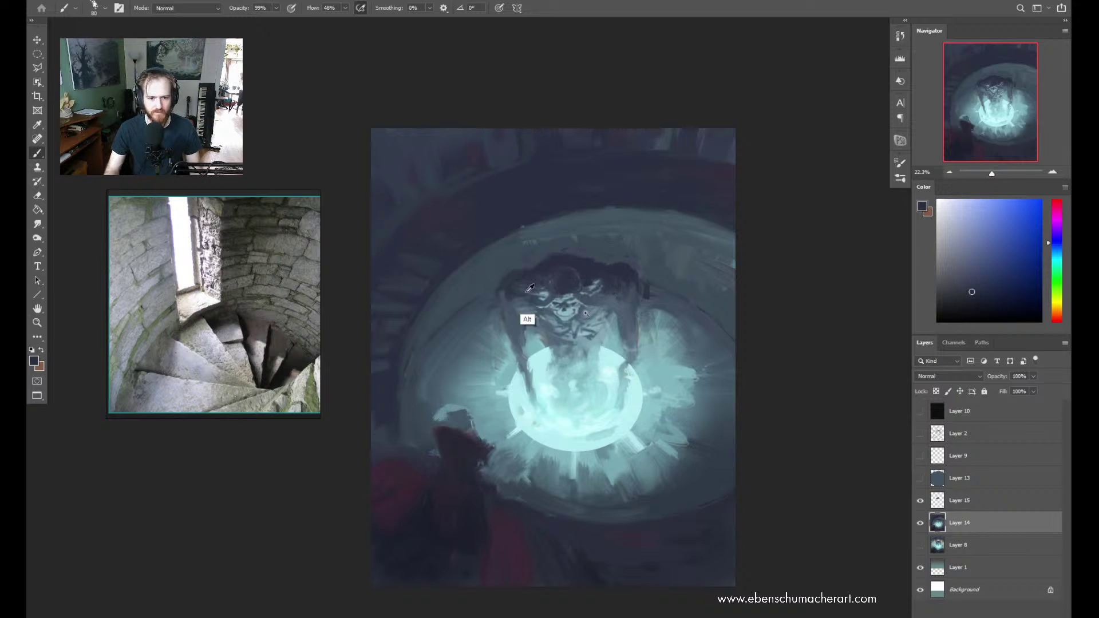
# Refine the outline of both shoulders against the stone ring, alternating sampled background blue-grey and the figure's dark blue
pyautogui.keyDown('alt'); pyautogui.click(537, 266); pyautogui.keyUp('alt')
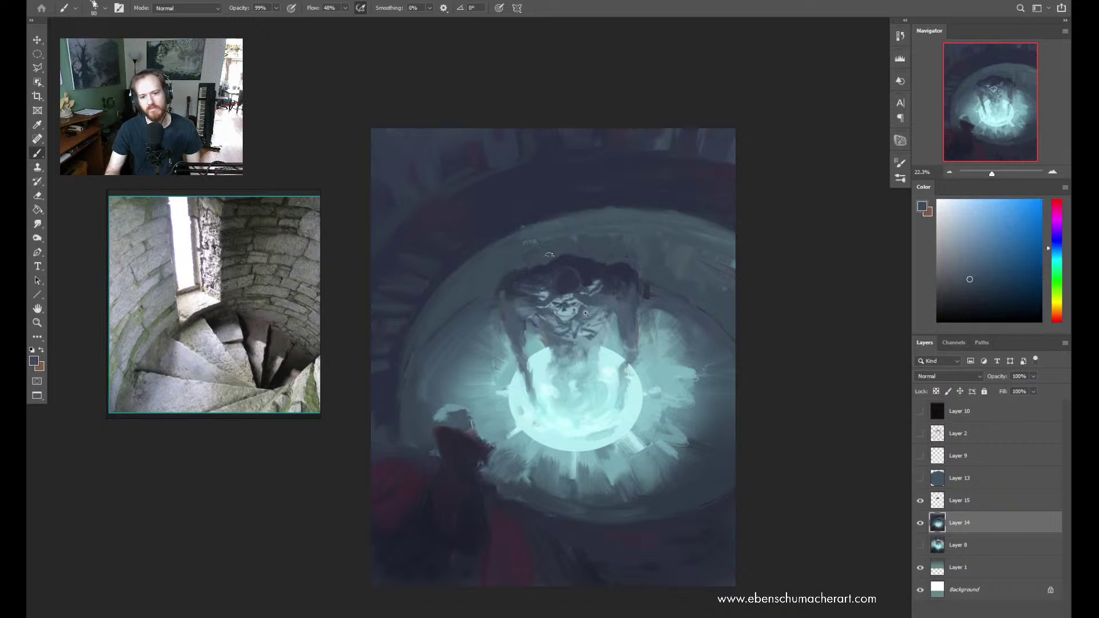
pyautogui.keyDown('alt'); pyautogui.click(553, 264); pyautogui.keyUp('alt')
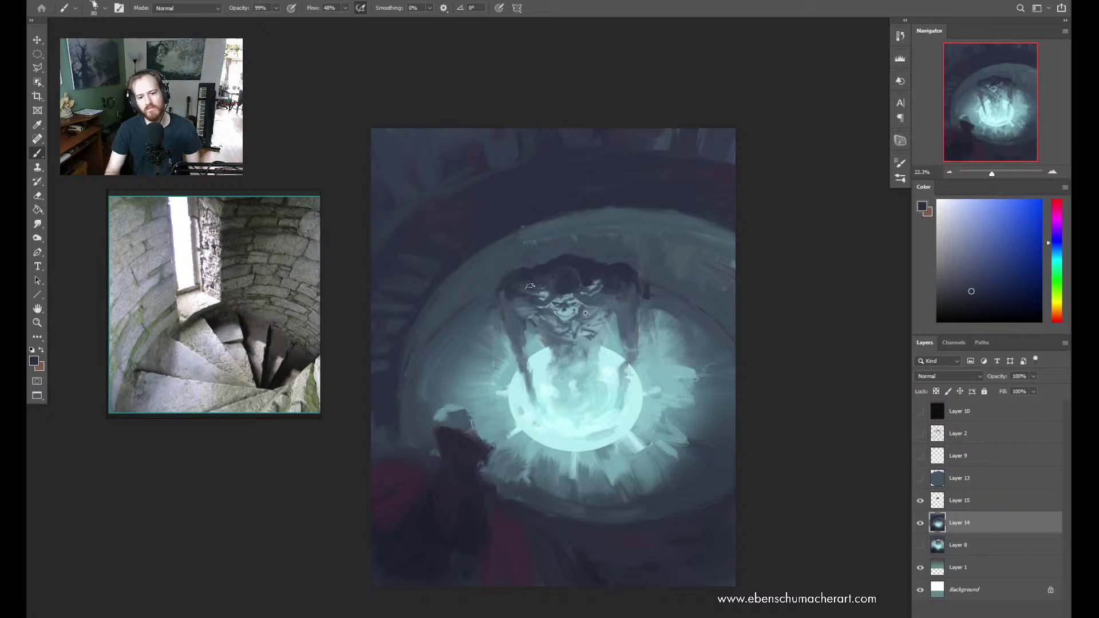
pyautogui.keyDown('alt'); pyautogui.click(648, 268); pyautogui.keyUp('alt')
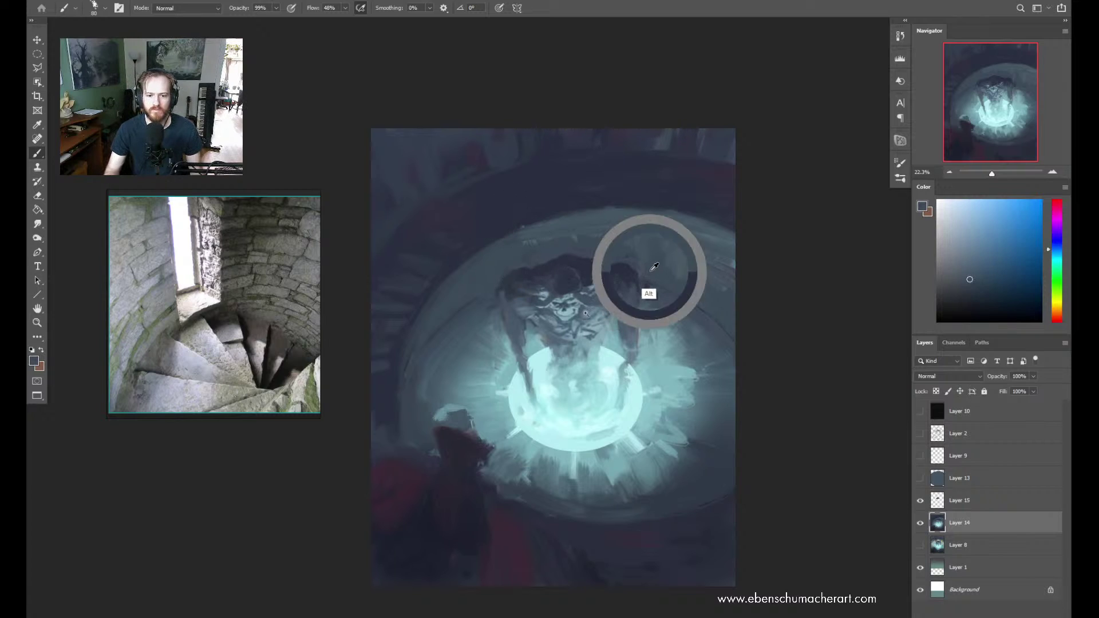
pyautogui.keyDown('alt'); pyautogui.click(644, 256); pyautogui.keyUp('alt')
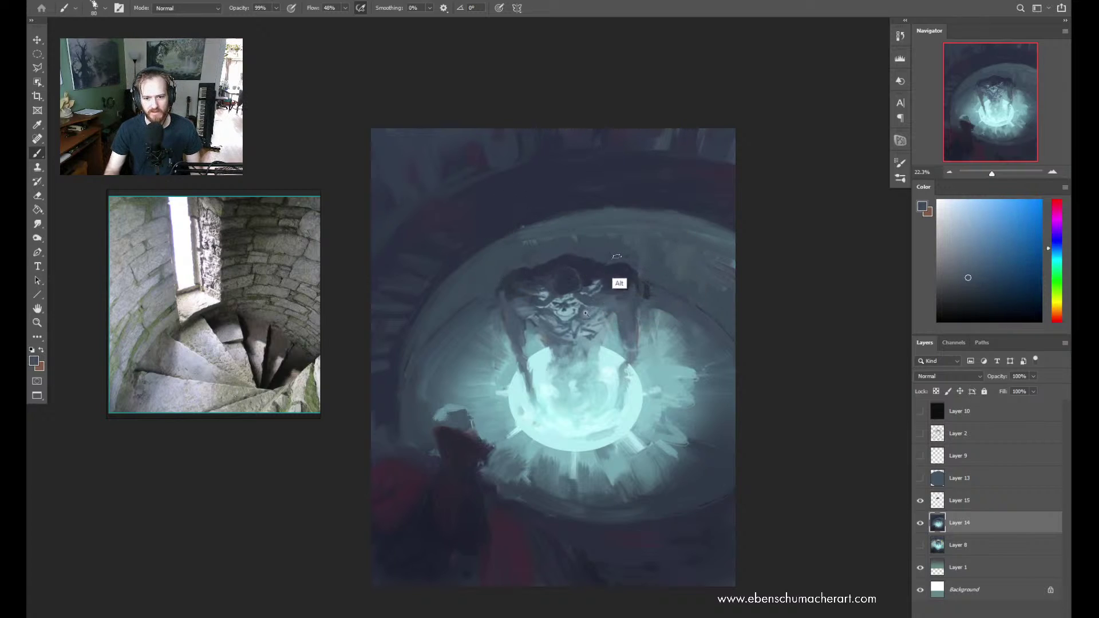
pyautogui.keyDown('alt'); pyautogui.click(617, 255); pyautogui.keyUp('alt')
pyautogui.keyDown('alt'); pyautogui.click(644, 277); pyautogui.keyUp('alt')
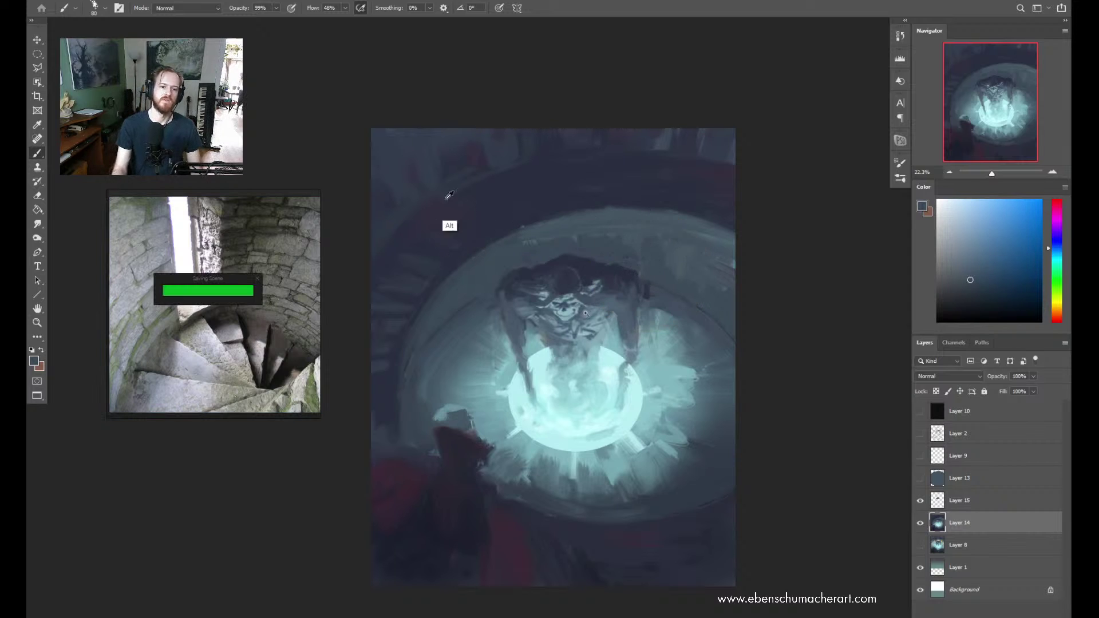
# Darken the wall above the stone ring and paint dark vertical recesses into it with sampled dark blues
pyautogui.keyDown('alt'); pyautogui.click(400, 230); pyautogui.keyUp('alt')
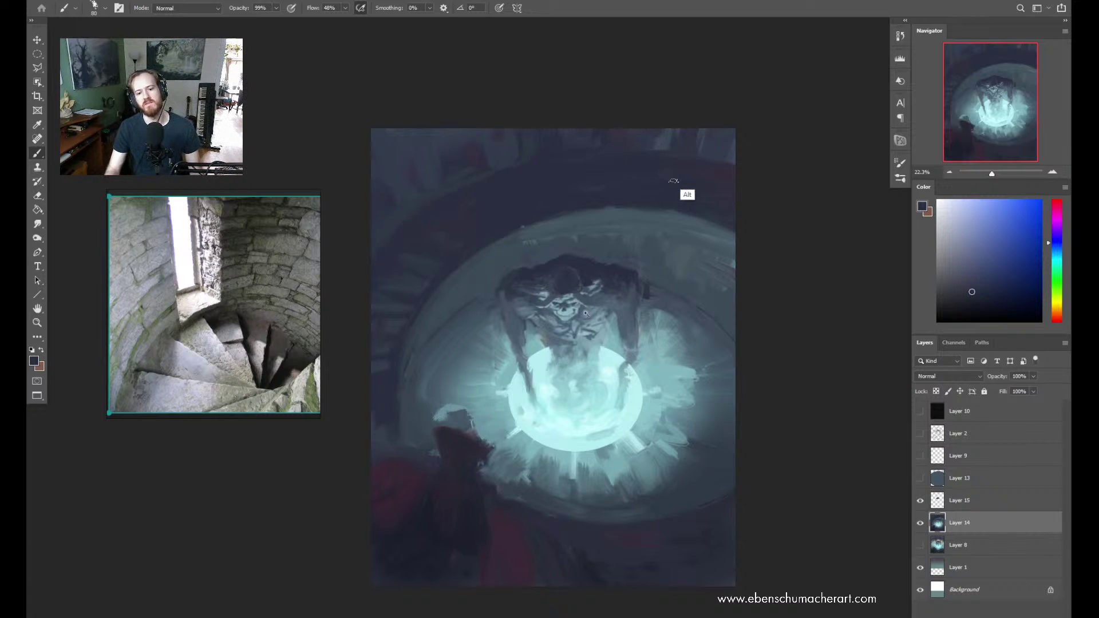
pyautogui.keyDown('alt'); pyautogui.click(720, 183); pyautogui.keyUp('alt')
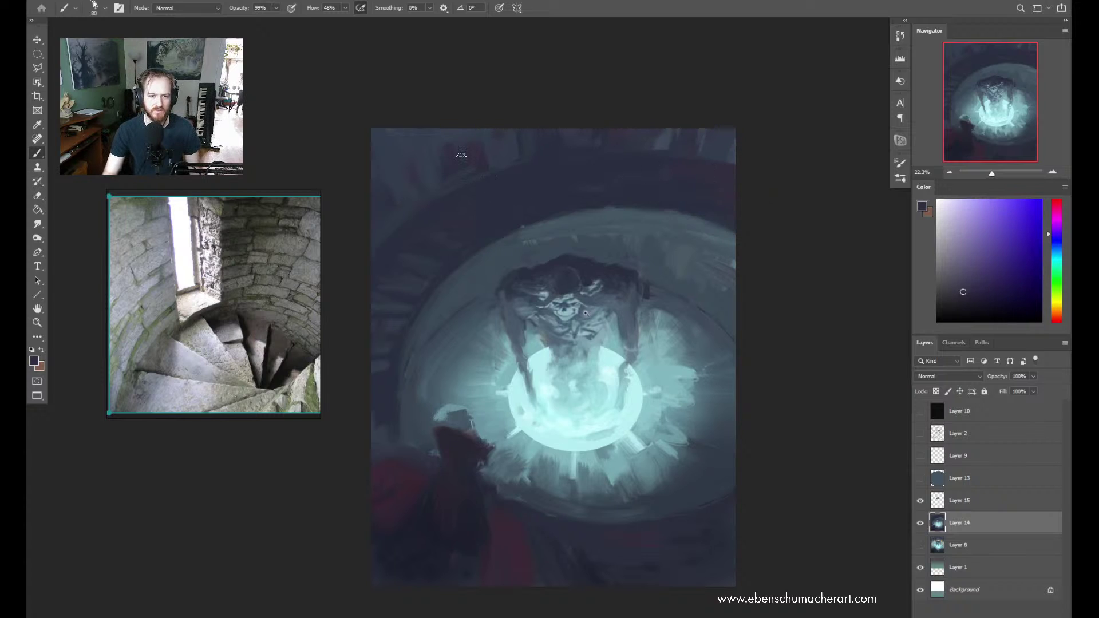
pyautogui.keyDown('alt'); pyautogui.click(501, 198); pyautogui.keyUp('alt')
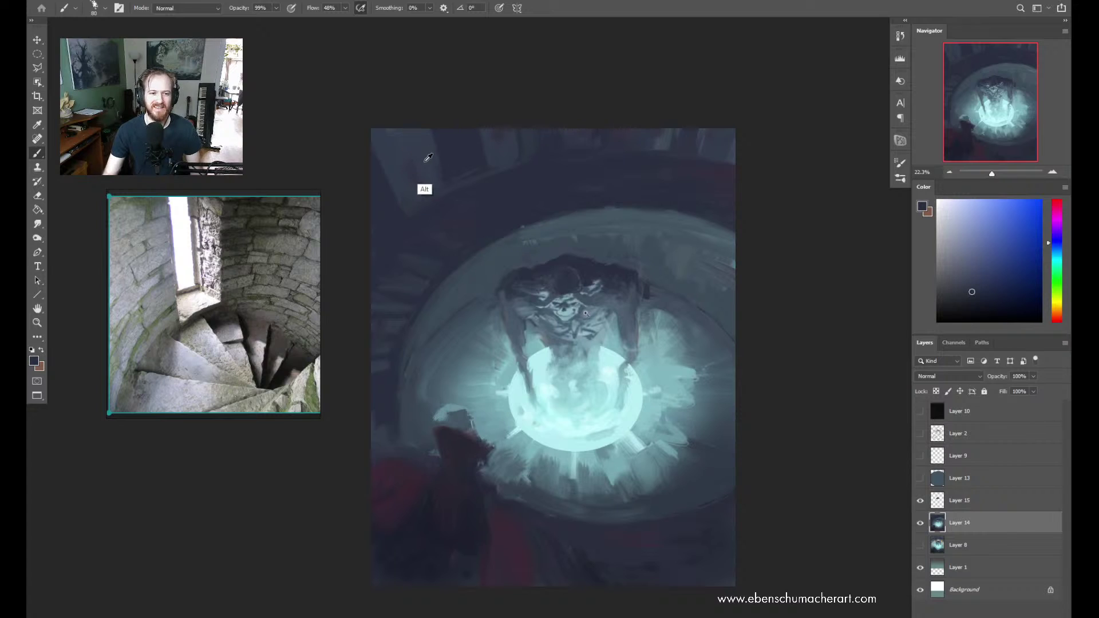
# Define the upright columns along the painting's upper edge with sampled lighter blue, and the gaps between them with dark blue
pyautogui.keyDown('alt'); pyautogui.click(404, 135); pyautogui.keyUp('alt')
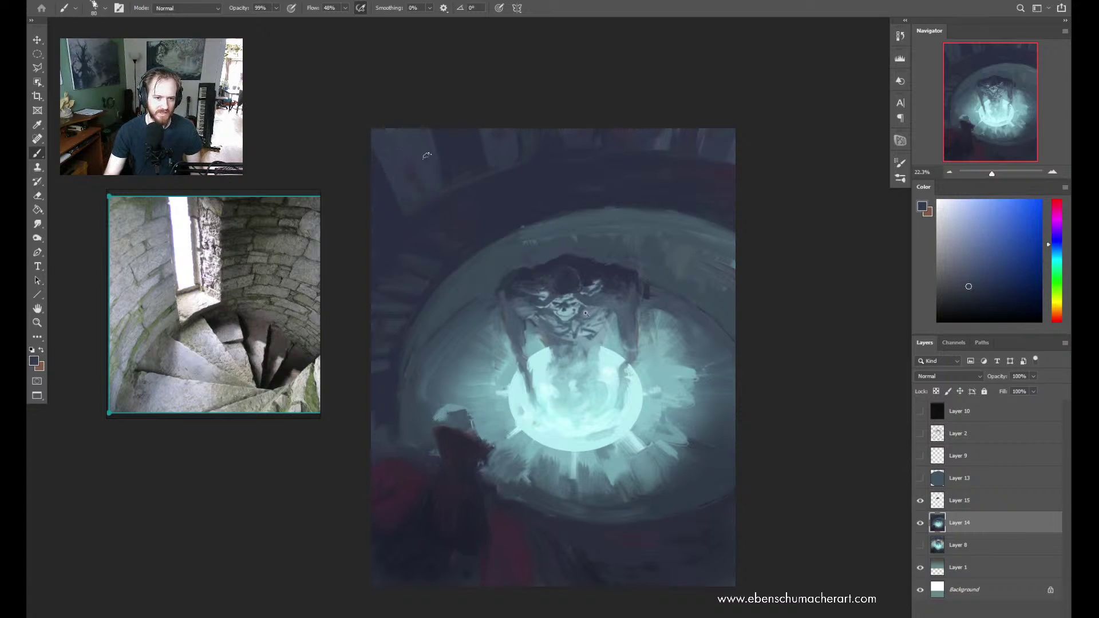
pyautogui.keyDown('alt'); pyautogui.click(489, 139); pyautogui.keyUp('alt')
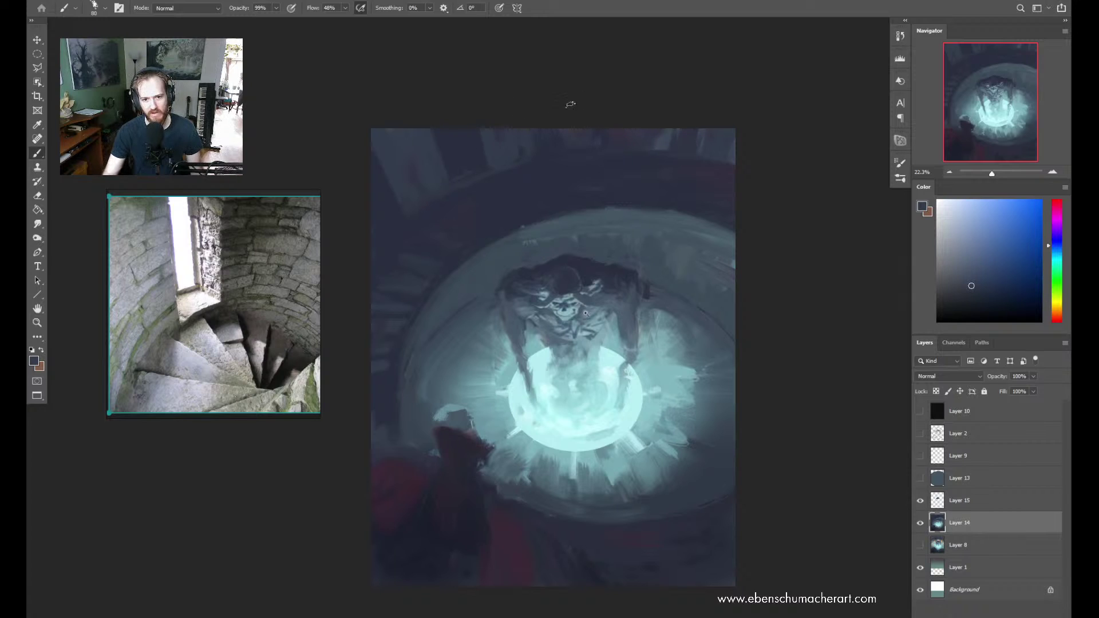
pyautogui.keyDown('alt'); pyautogui.click(551, 165); pyautogui.keyUp('alt')
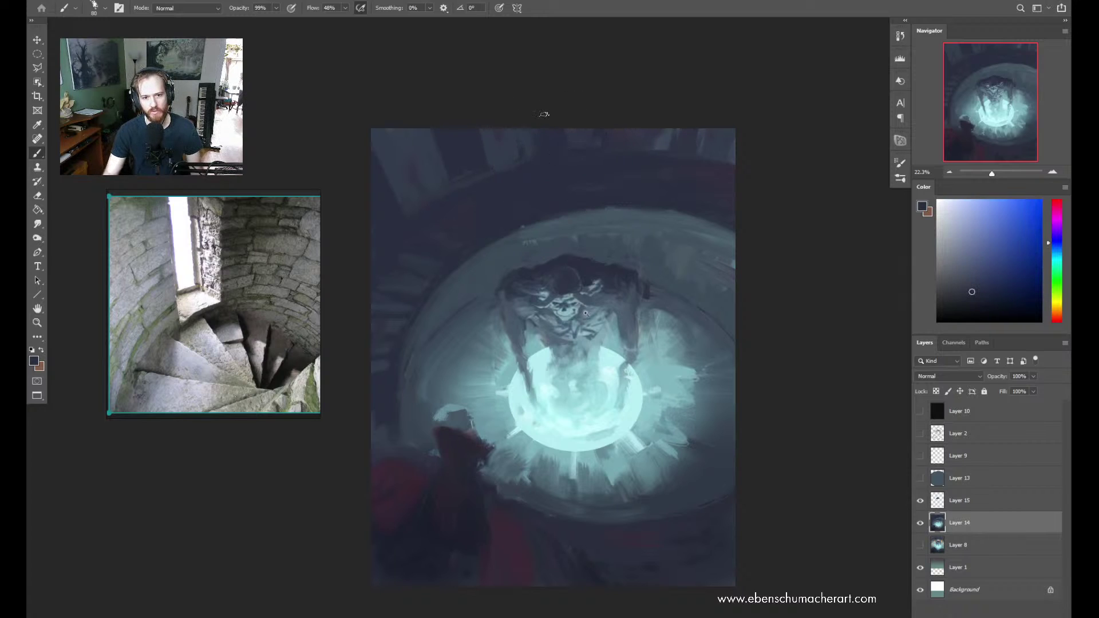
pyautogui.keyDown('alt'); pyautogui.click(501, 172); pyautogui.keyUp('alt')
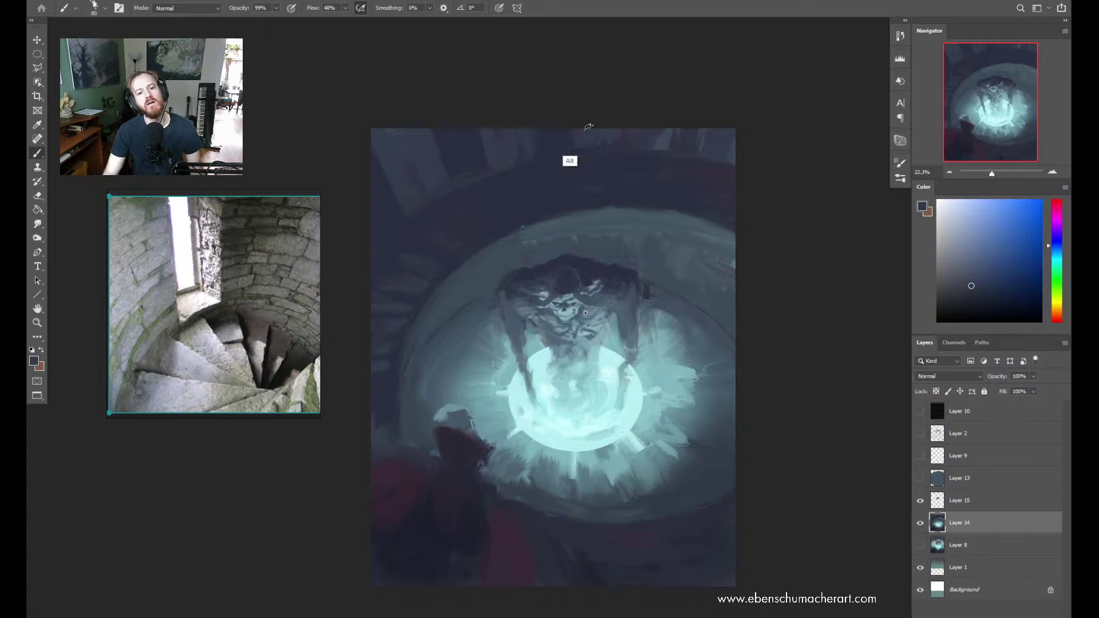
pyautogui.keyDown('alt'); pyautogui.click(557, 133); pyautogui.keyUp('alt')
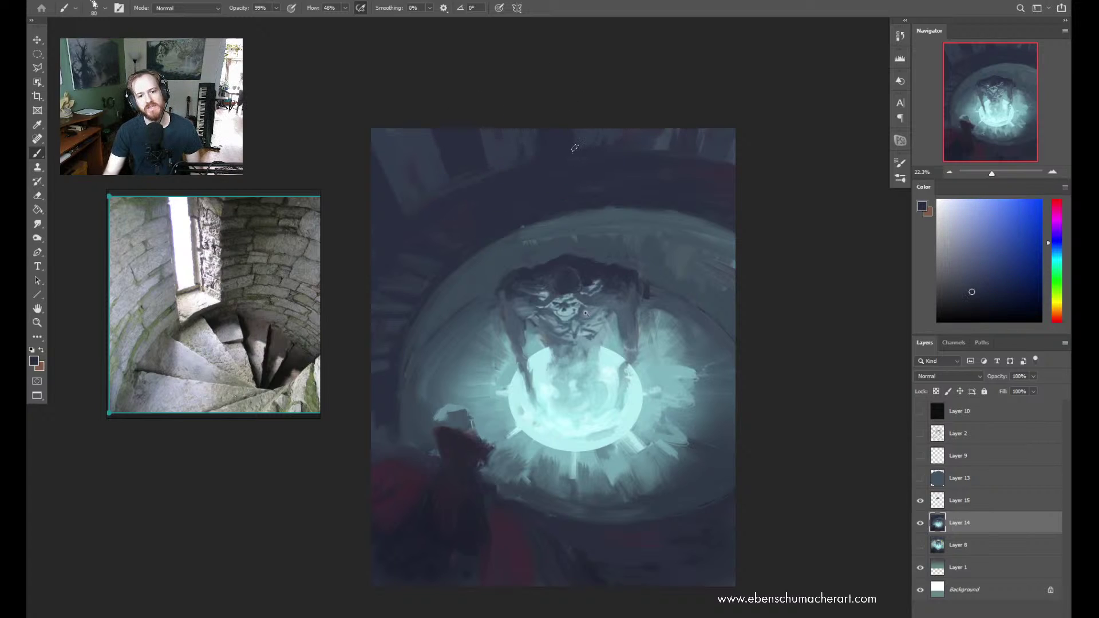
pyautogui.keyDown('alt'); pyautogui.click(543, 172); pyautogui.keyUp('alt')
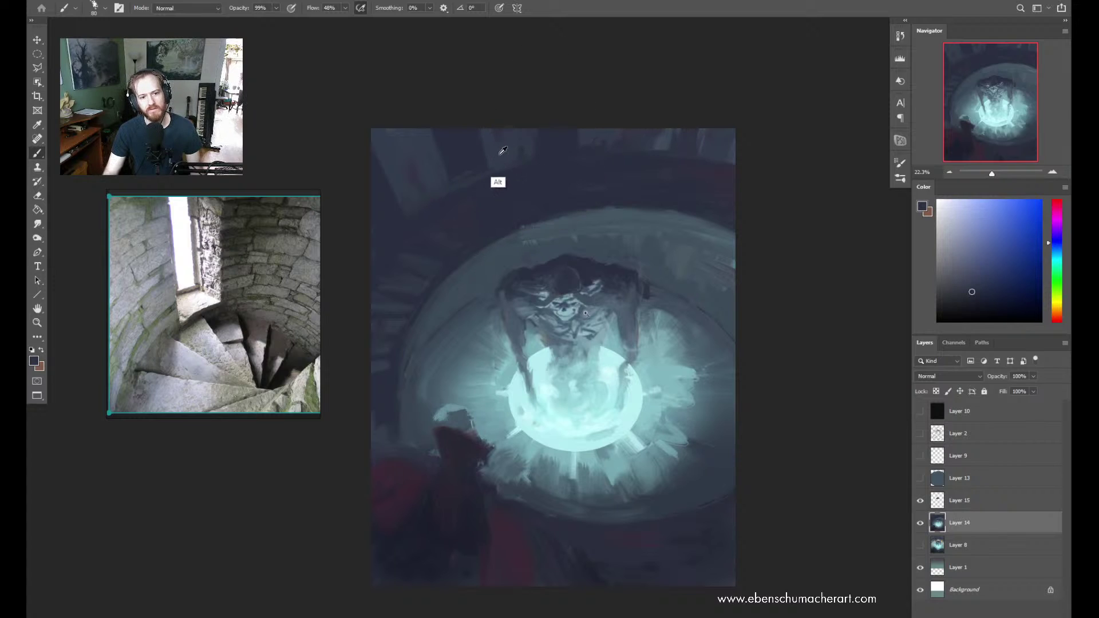
pyautogui.keyDown('alt'); pyautogui.click(500, 162); pyautogui.keyUp('alt')
pyautogui.keyDown('alt'); pyautogui.click(547, 164); pyautogui.keyUp('alt')
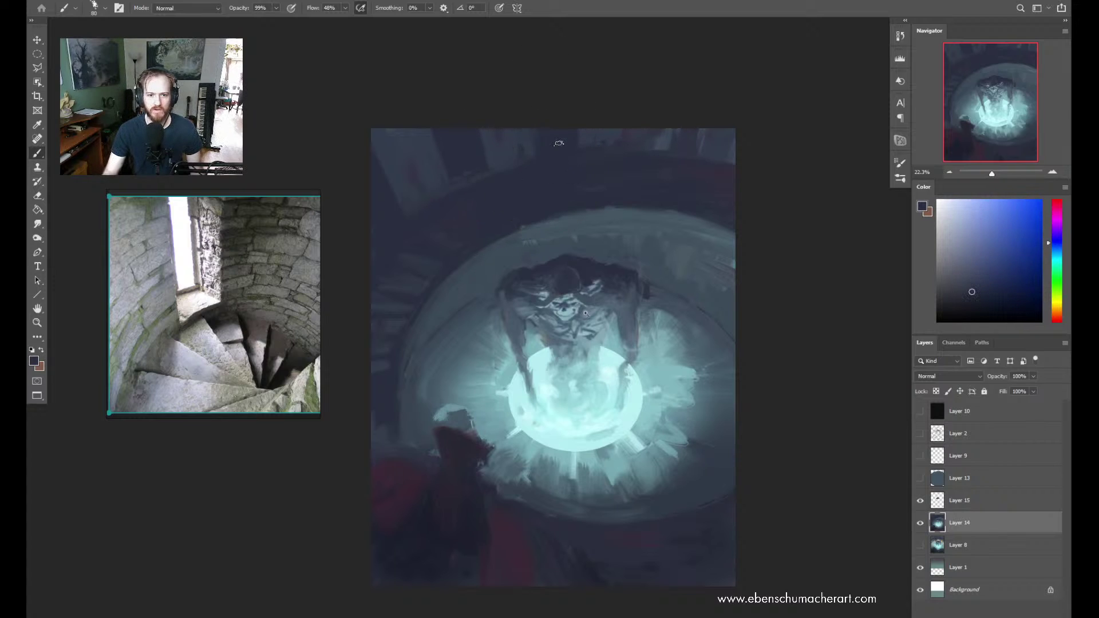
# Clean up the column bases near the upper-left wall and shape the columns at the upper centre with sampled blues
pyautogui.keyDown('alt'); pyautogui.click(418, 200); pyautogui.keyUp('alt')
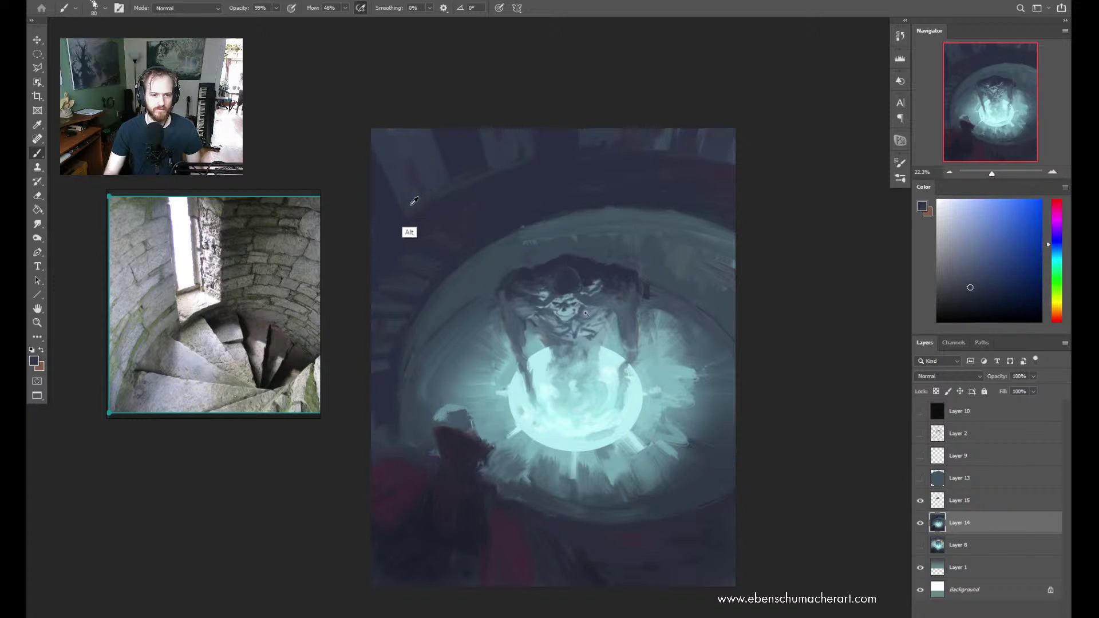
pyautogui.keyDown('alt'); pyautogui.click(423, 220); pyautogui.keyUp('alt')
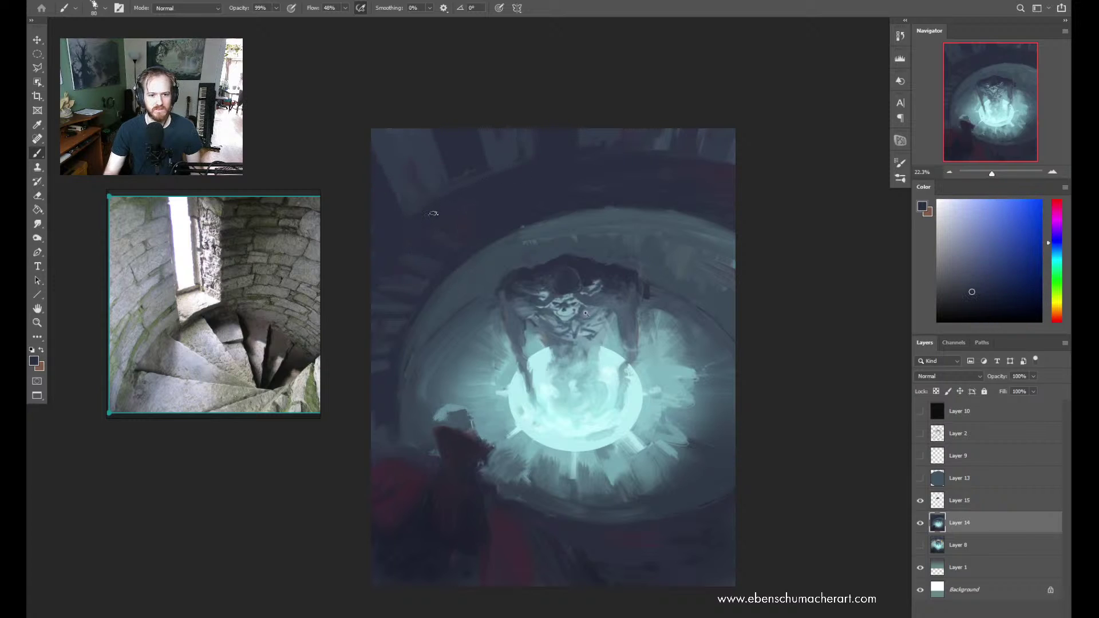
pyautogui.keyDown('alt'); pyautogui.click(447, 173); pyautogui.keyUp('alt')
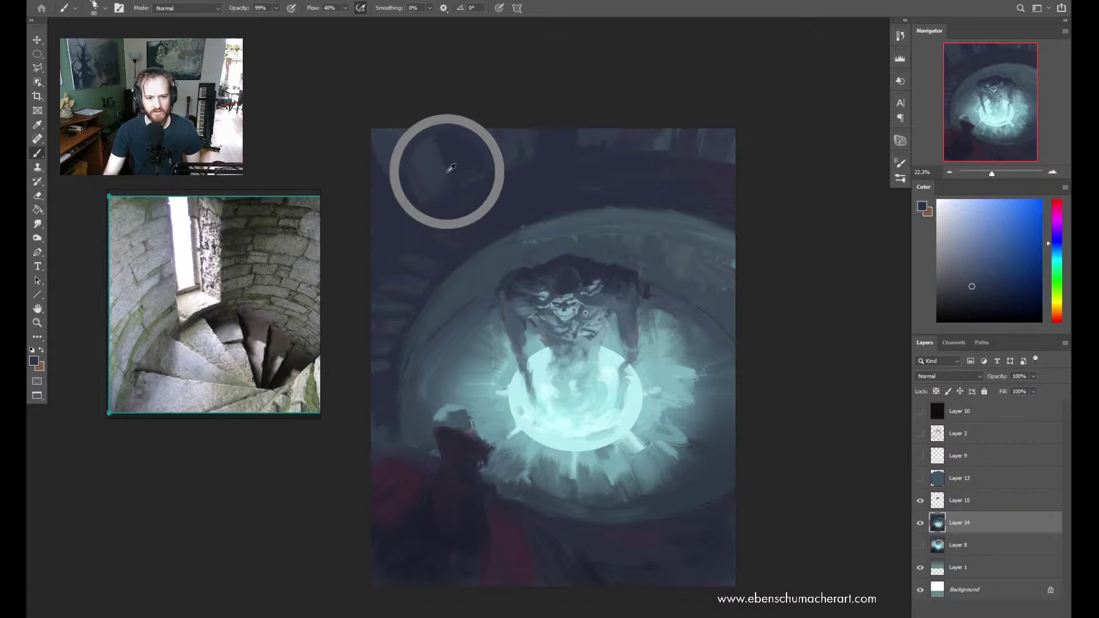
pyautogui.keyDown('alt'); pyautogui.click(492, 193); pyautogui.keyUp('alt')
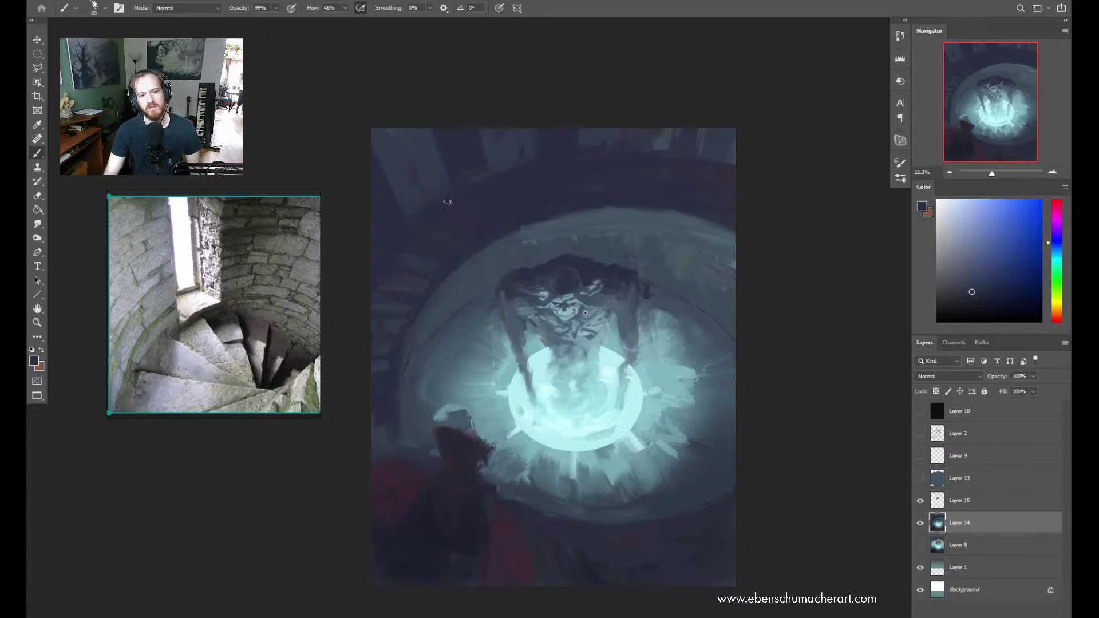
pyautogui.keyDown('alt'); pyautogui.click(593, 135); pyautogui.keyUp('alt')
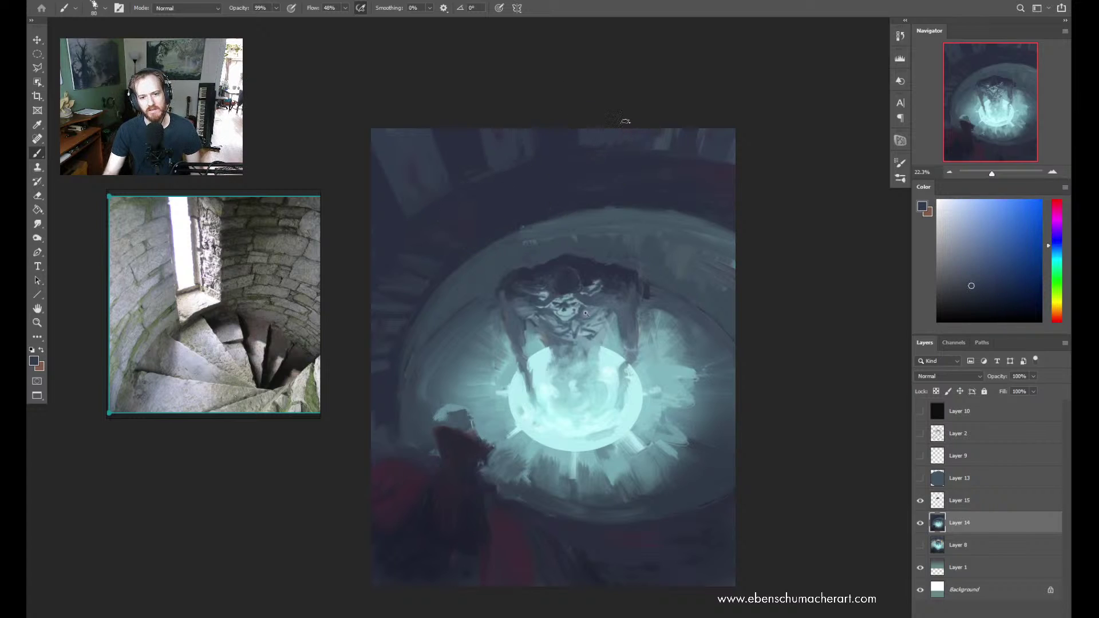
pyautogui.keyDown('alt'); pyautogui.click(573, 132); pyautogui.keyUp('alt')
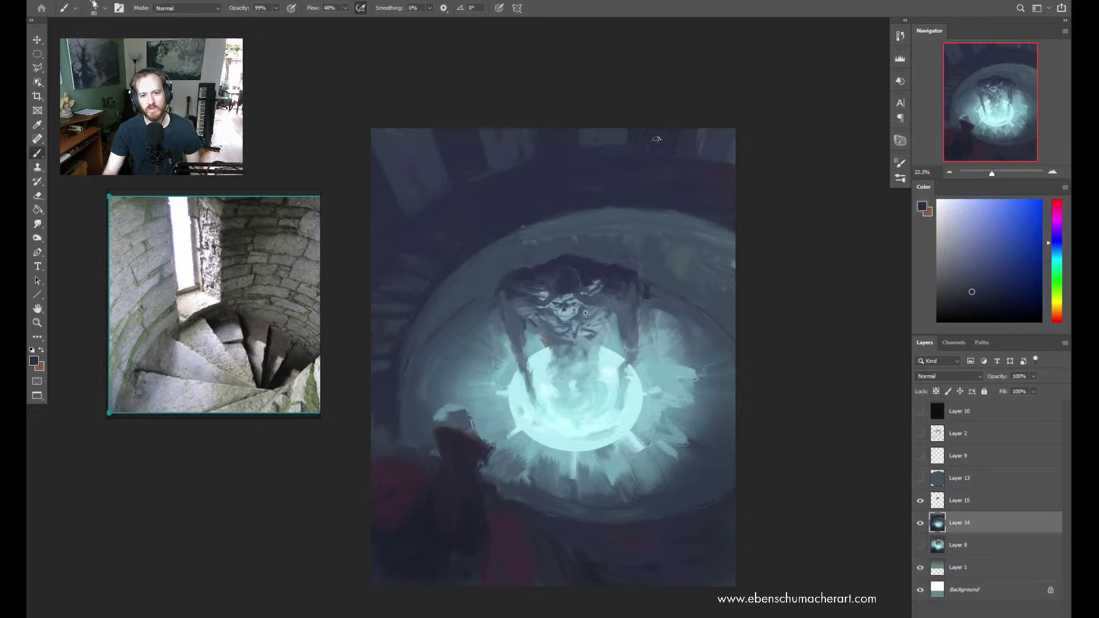
# Refine the columns and the gaps between them along the painting's upper centre, alternating sampled lighter blue and dark blue
pyautogui.keyDown('alt'); pyautogui.click(656, 139); pyautogui.keyUp('alt')
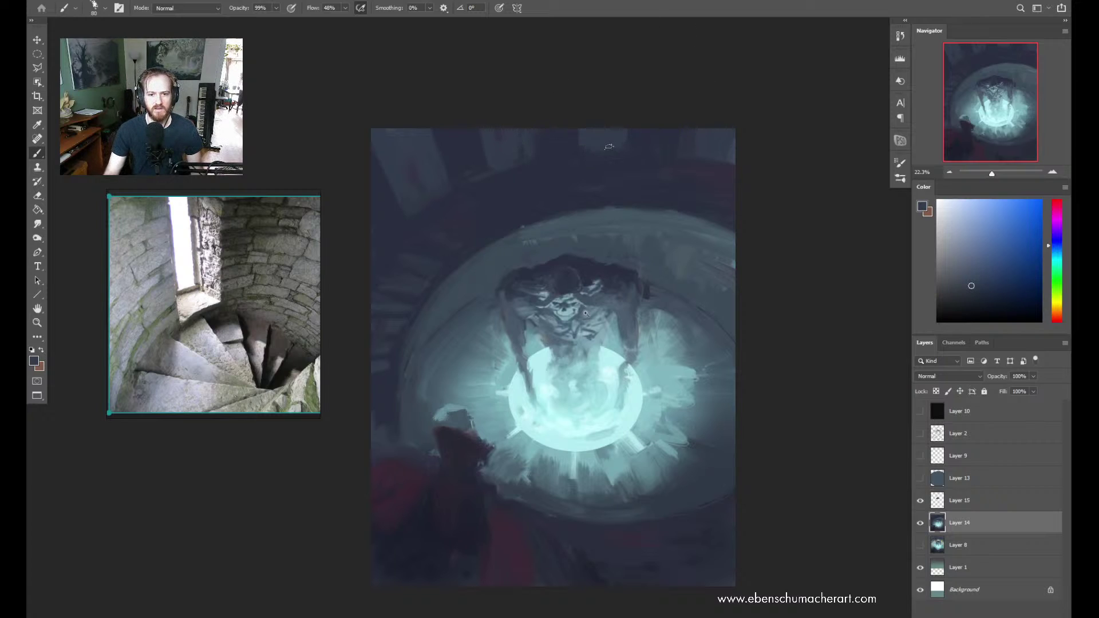
pyautogui.keyDown('alt'); pyautogui.click(570, 134); pyautogui.keyUp('alt')
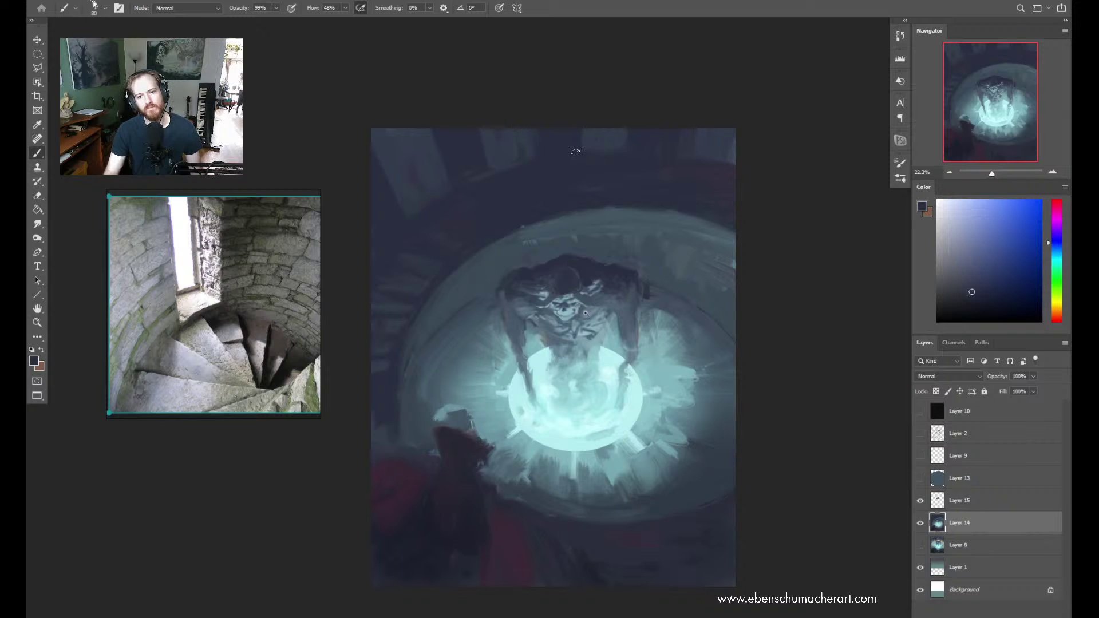
pyautogui.keyDown('alt'); pyautogui.click(623, 143); pyautogui.keyUp('alt')
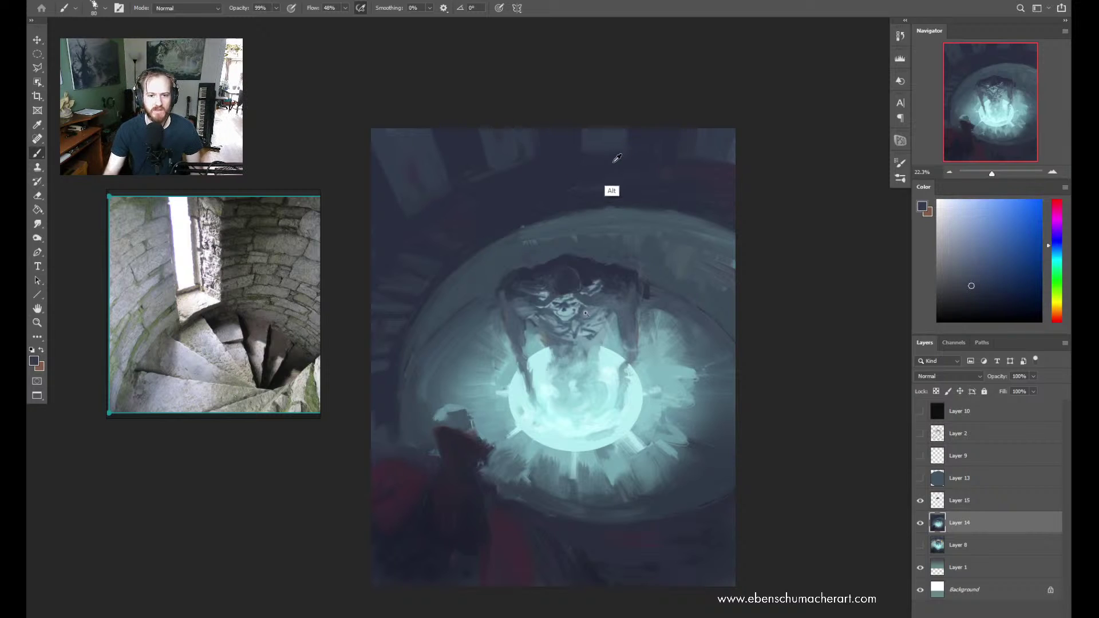
pyautogui.keyDown('alt'); pyautogui.click(617, 159); pyautogui.keyUp('alt')
# Enlarge the brush to 200 and reshape the stone ring's upper rim, alternating sampled blue-grey and dark wall blue
pyautogui.press(']')
pyautogui.press(']')
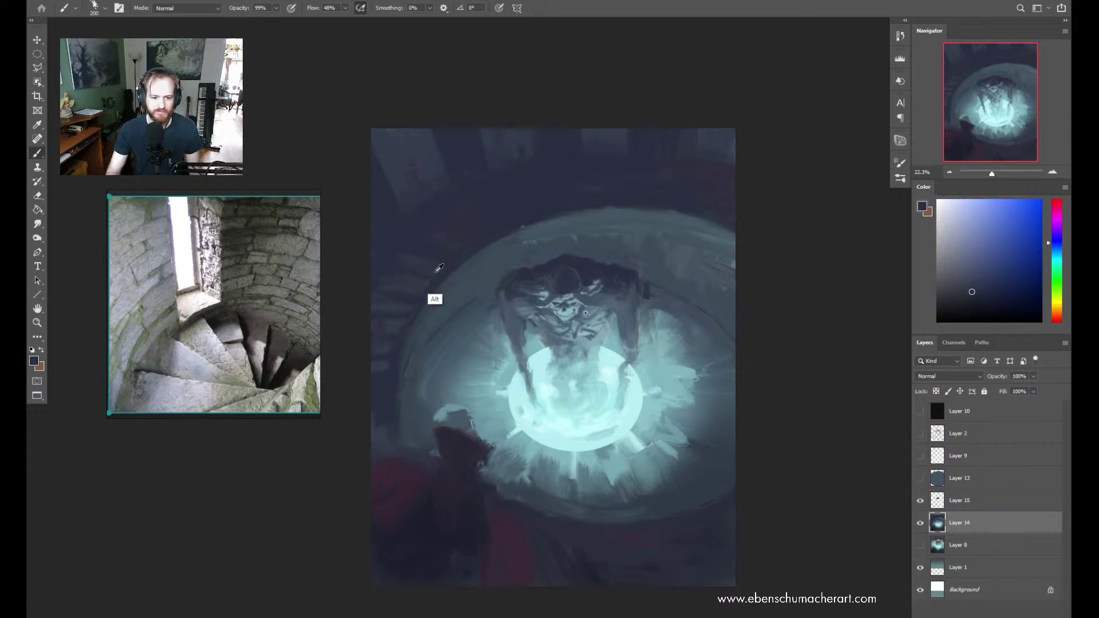
pyautogui.keyDown('alt'); pyautogui.click(445, 303); pyautogui.keyUp('alt')
pyautogui.keyDown('alt'); pyautogui.click(397, 155); pyautogui.keyUp('alt')
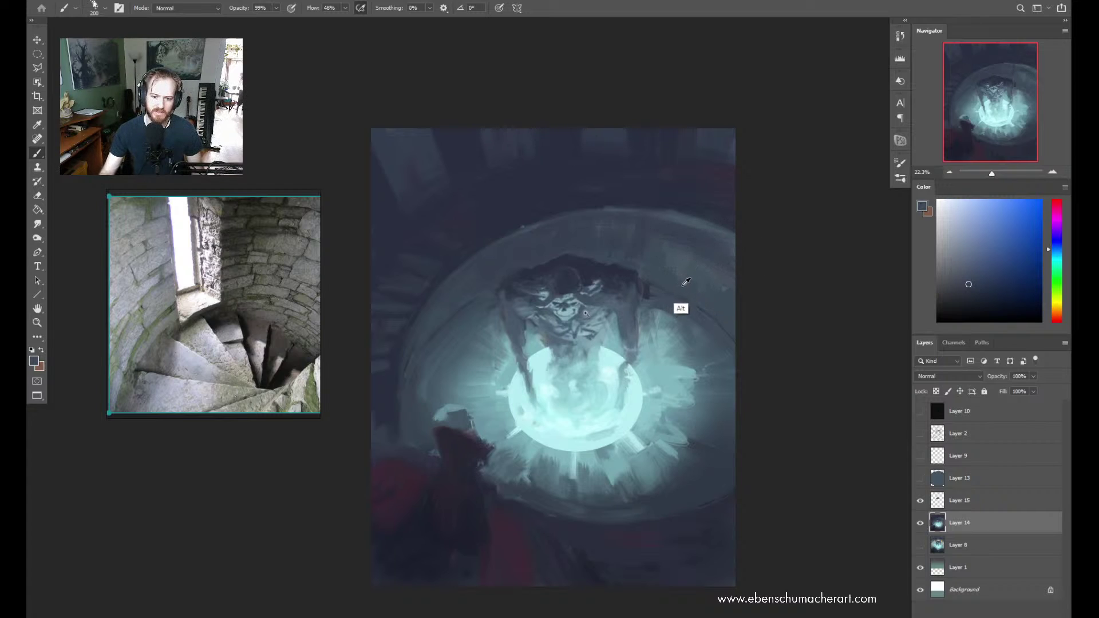
pyautogui.keyDown('alt'); pyautogui.click(639, 221); pyautogui.keyUp('alt')
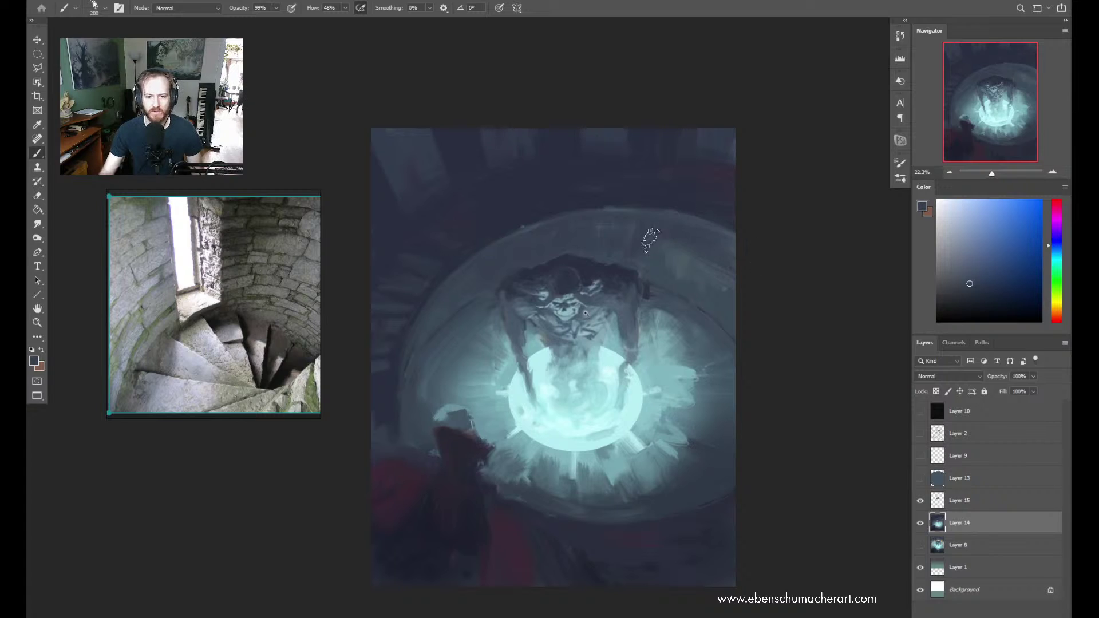
pyautogui.keyDown('alt'); pyautogui.click(631, 193); pyautogui.keyUp('alt')
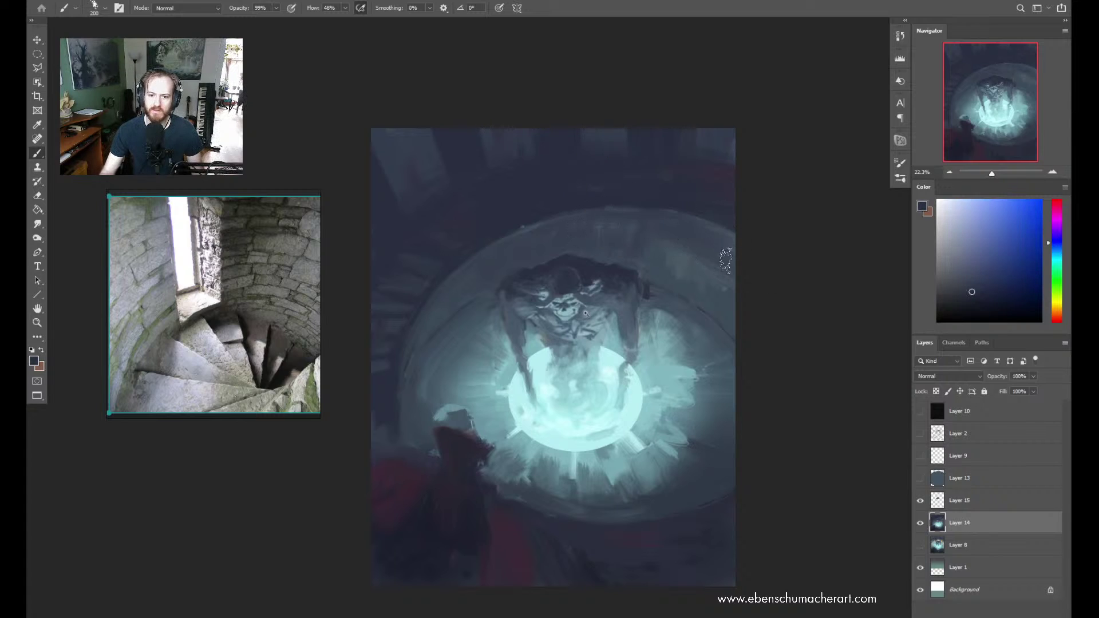
pyautogui.keyDown('alt'); pyautogui.click(523, 244); pyautogui.keyUp('alt')
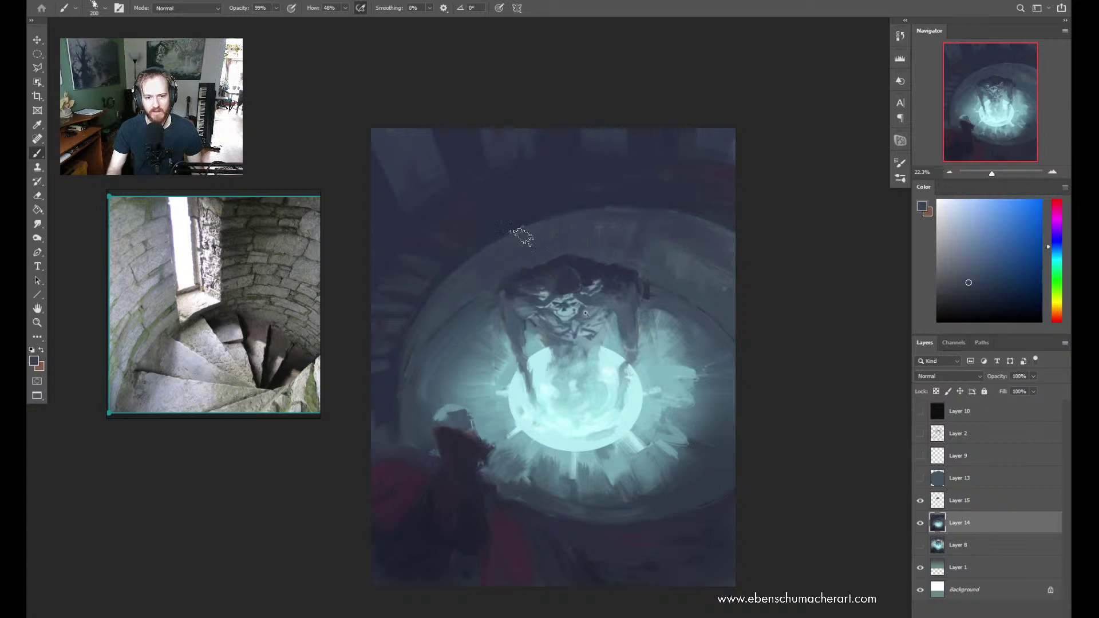
pyautogui.keyDown('alt'); pyautogui.click(551, 200); pyautogui.keyUp('alt')
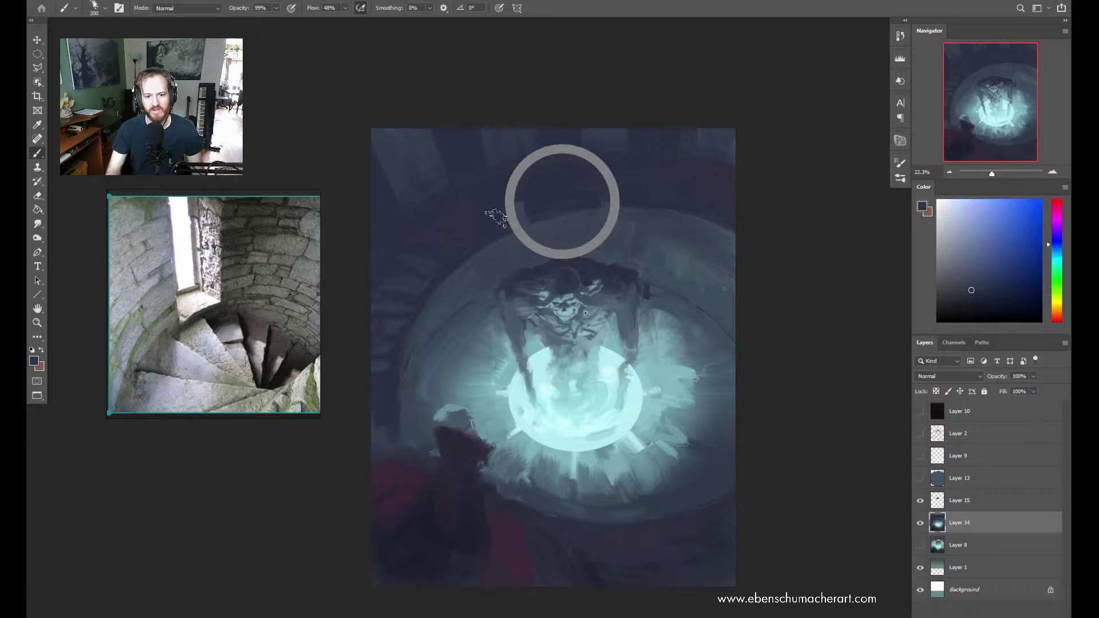
pyautogui.keyDown('alt'); pyautogui.click(518, 209); pyautogui.keyUp('alt')
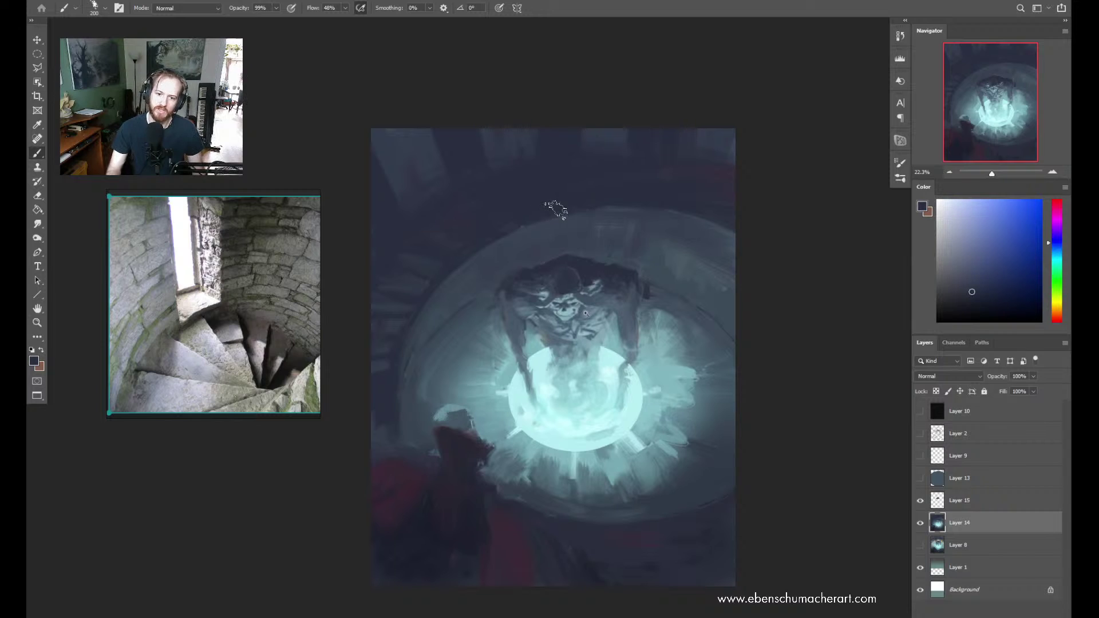
# Rework the stone ring's face and outer edge beside the figure with sampled blue-greys and dark blue
pyautogui.keyDown('alt'); pyautogui.click(437, 330); pyautogui.keyUp('alt')
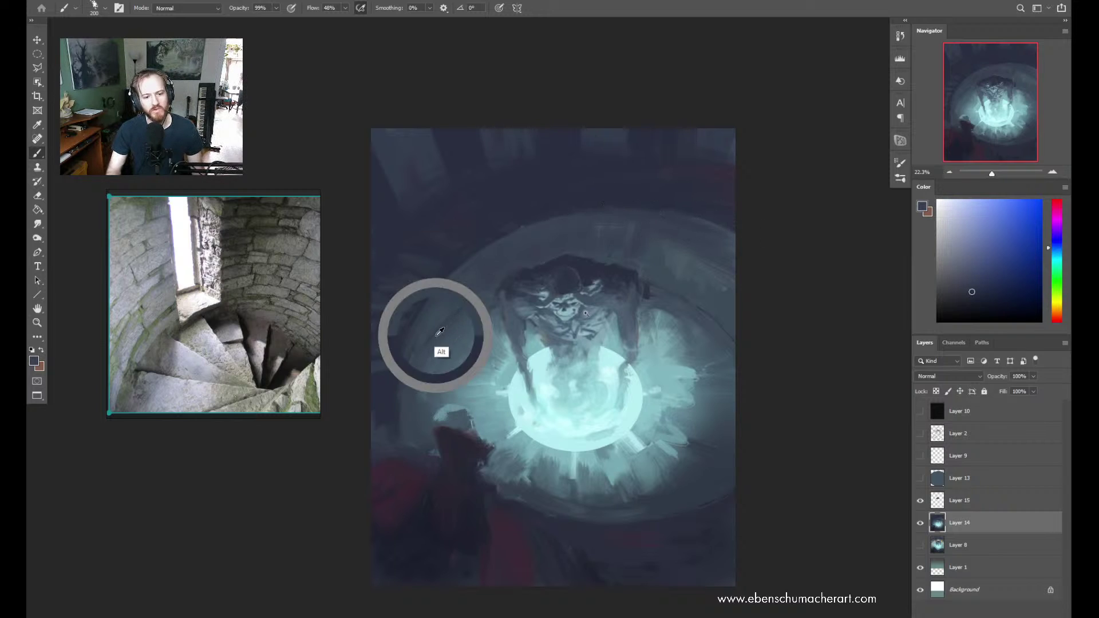
pyautogui.keyDown('alt'); pyautogui.click(379, 404); pyautogui.keyUp('alt')
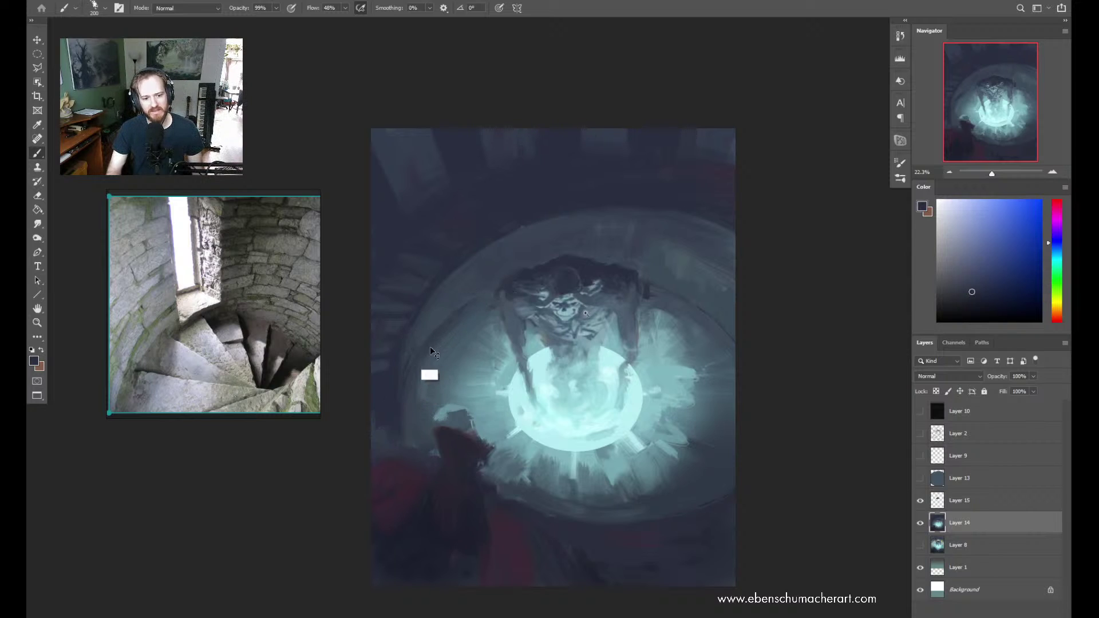
pyautogui.keyDown('alt'); pyautogui.click(430, 373); pyautogui.keyUp('alt')
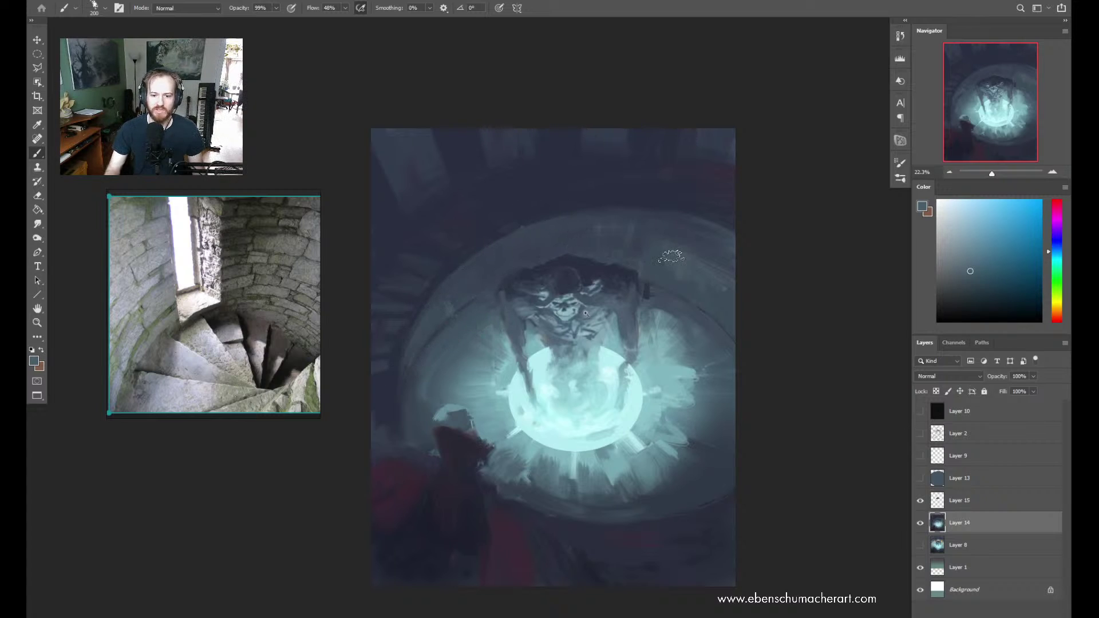
pyautogui.keyDown('alt'); pyautogui.click(496, 269); pyautogui.keyUp('alt')
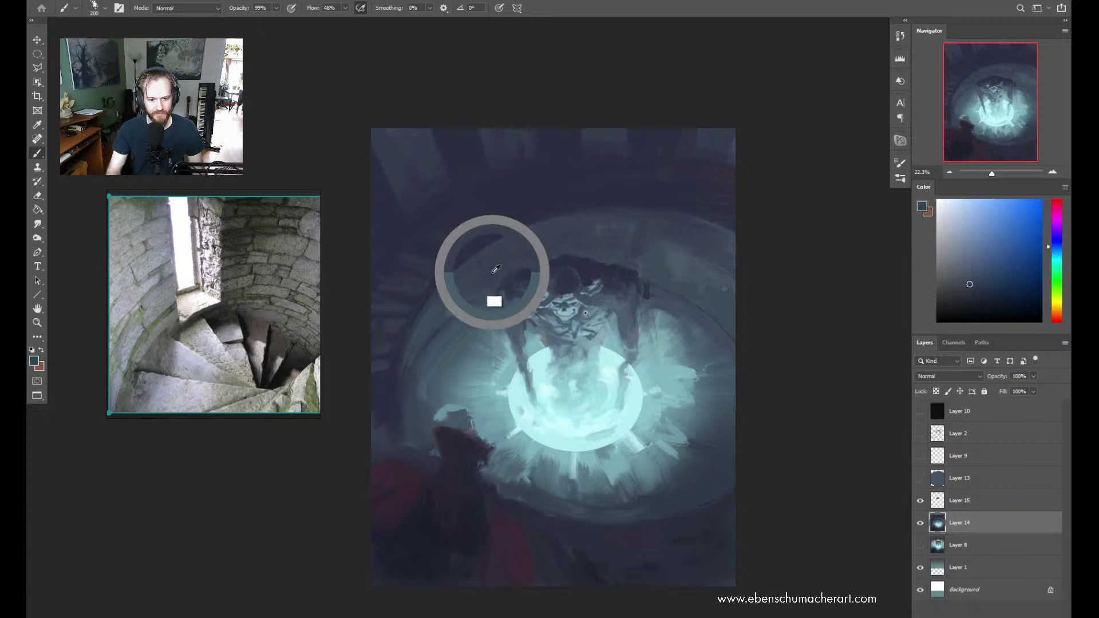
pyautogui.keyDown('alt'); pyautogui.click(475, 319); pyautogui.keyUp('alt')
pyautogui.keyDown('alt'); pyautogui.click(462, 296); pyautogui.keyUp('alt')
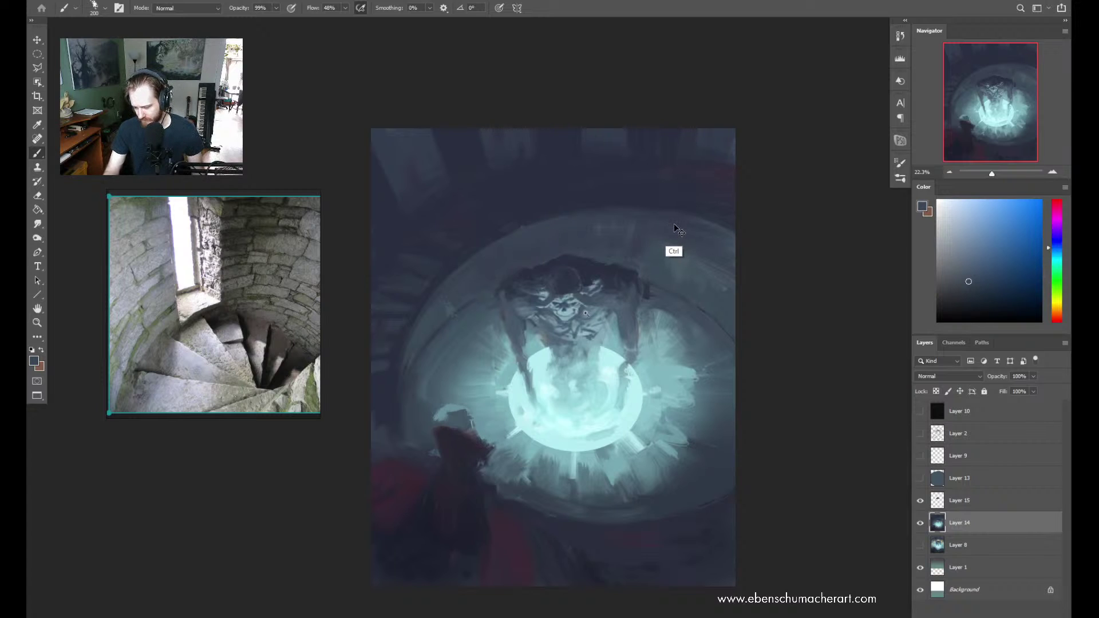
# Flip the painting horizontally and even out the curve of the ring's upper edge with sampled wall and stone colours
pyautogui.hotkey('ctrl', 'h')
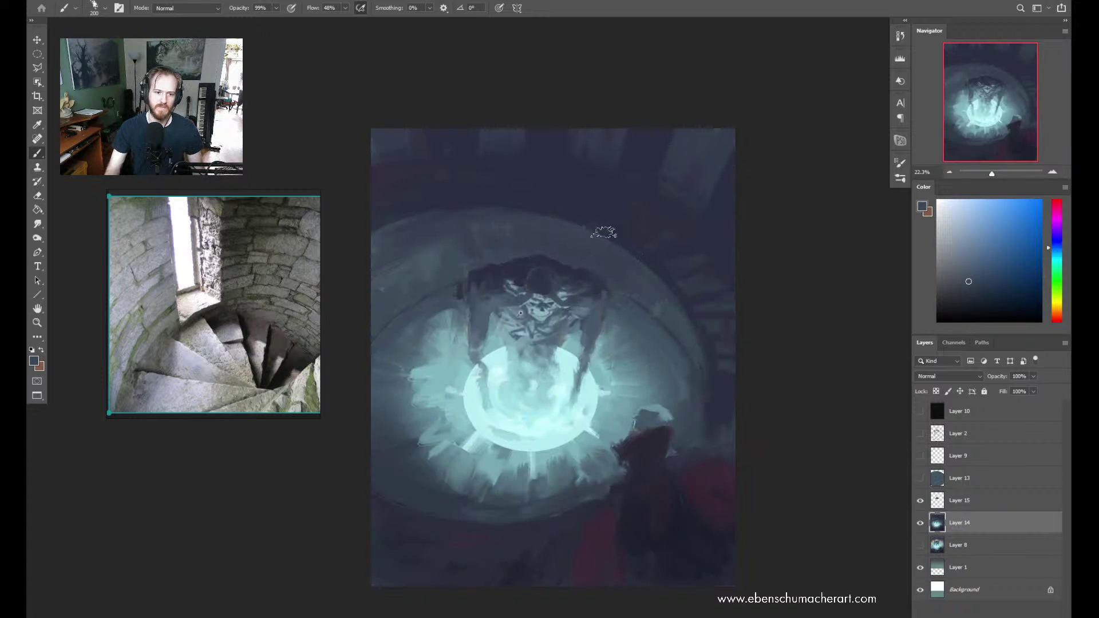
pyautogui.keyDown('alt'); pyautogui.click(403, 209); pyautogui.keyUp('alt')
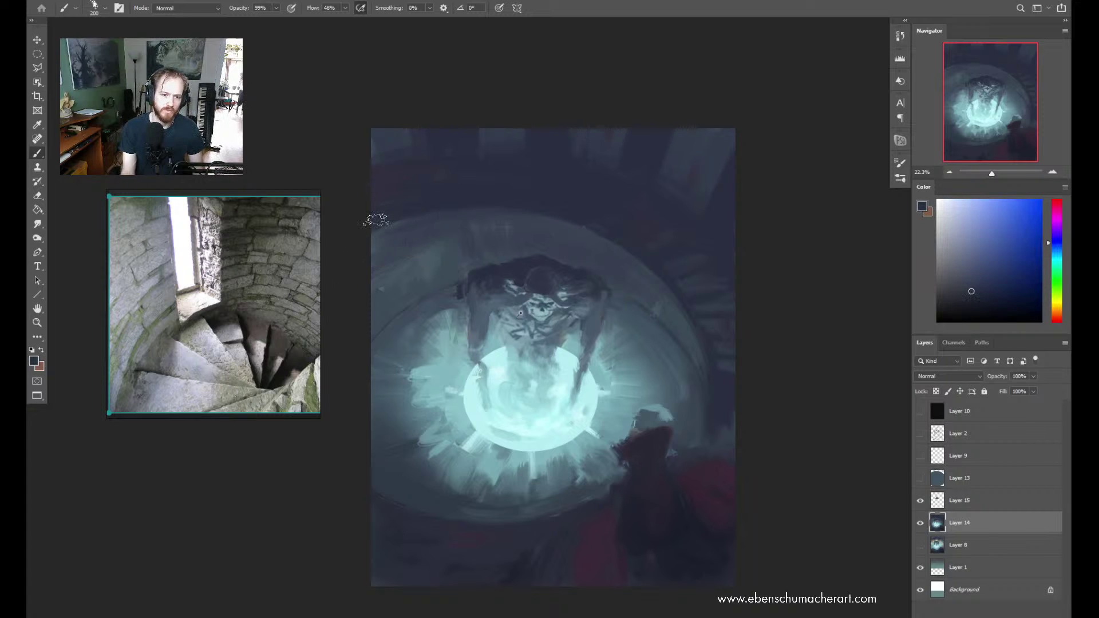
pyautogui.keyDown('alt'); pyautogui.click(380, 238); pyautogui.keyUp('alt')
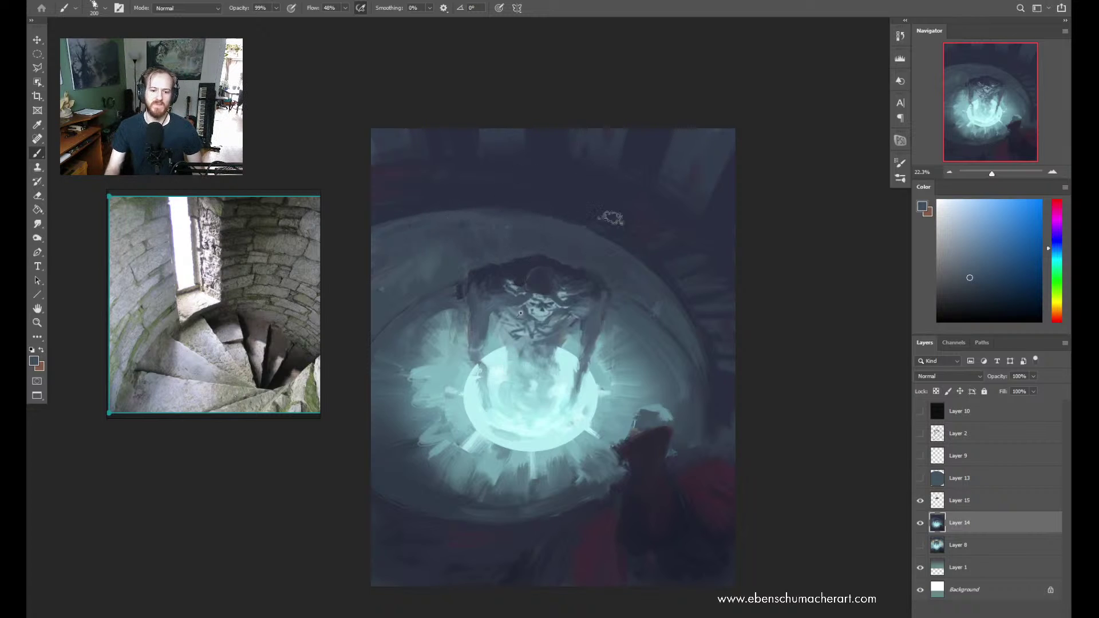
pyautogui.keyDown('alt'); pyautogui.click(572, 234); pyautogui.keyUp('alt')
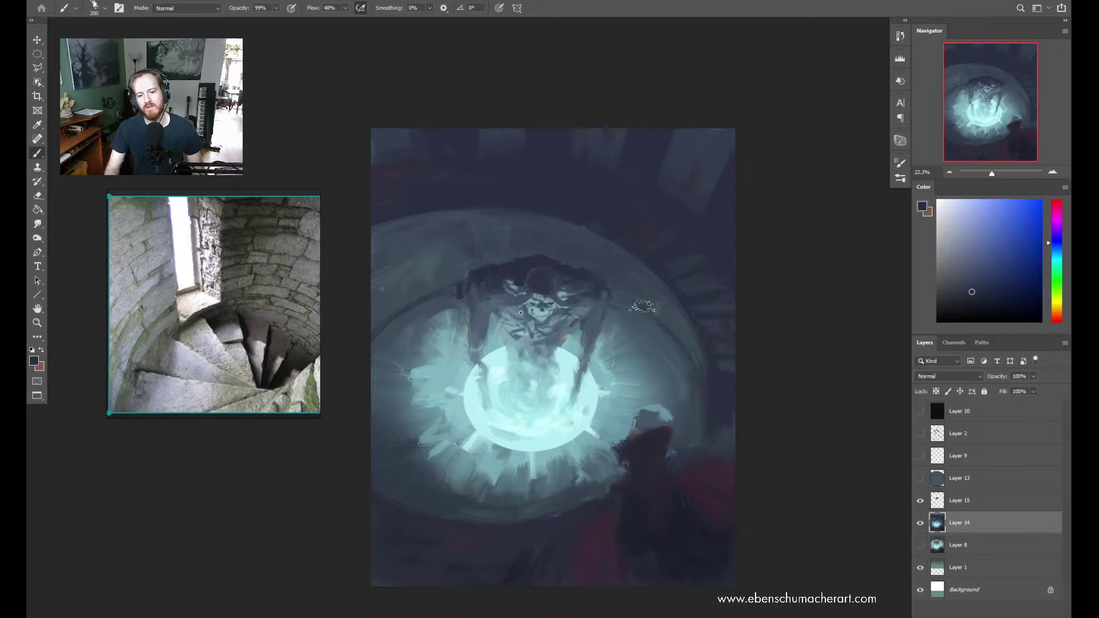
# Paint out the dark spot beside the figure's left-hand shoulder with the ring's sampled blue-grey
pyautogui.press('ctrl')
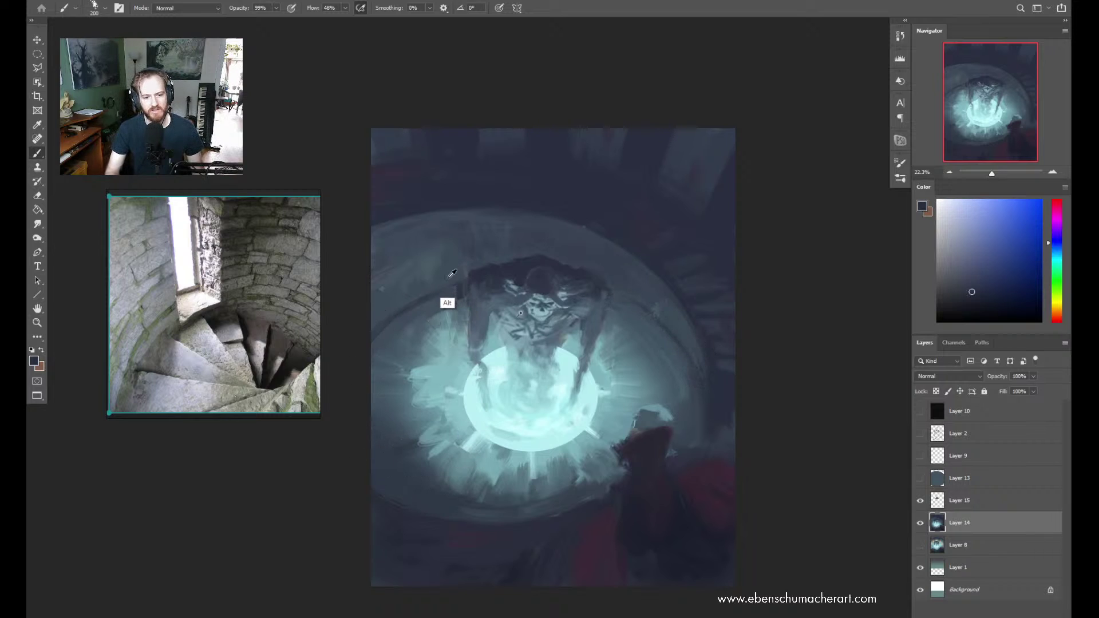
pyautogui.keyDown('alt'); pyautogui.click(448, 296); pyautogui.keyUp('alt')
pyautogui.keyDown('alt'); pyautogui.click(449, 280); pyautogui.keyUp('alt')
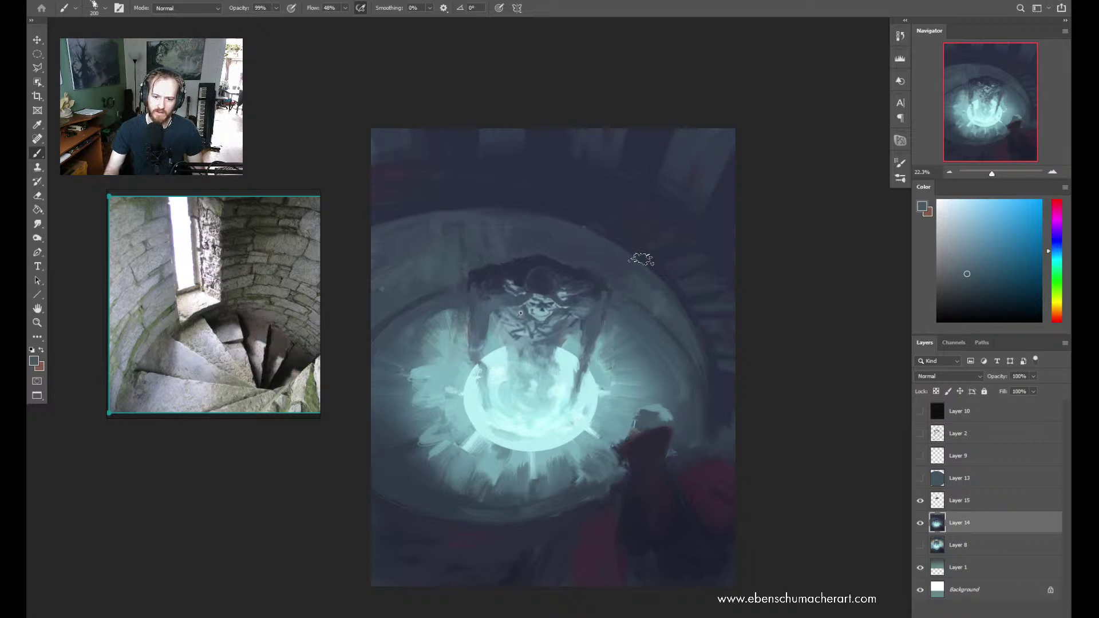
# Touch up the wall above the ring with sampled dark blues and switch to the Polygonal Lasso tool
pyautogui.keyDown('alt'); pyautogui.click(661, 245); pyautogui.keyUp('alt')
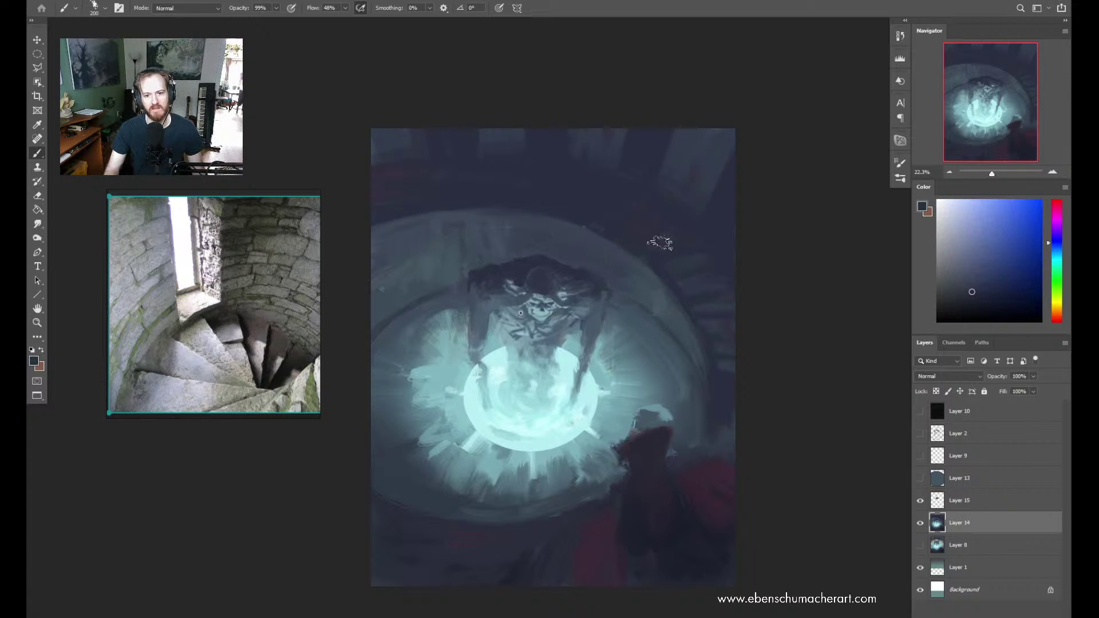
pyautogui.keyDown('alt'); pyautogui.click(694, 162); pyautogui.keyUp('alt')
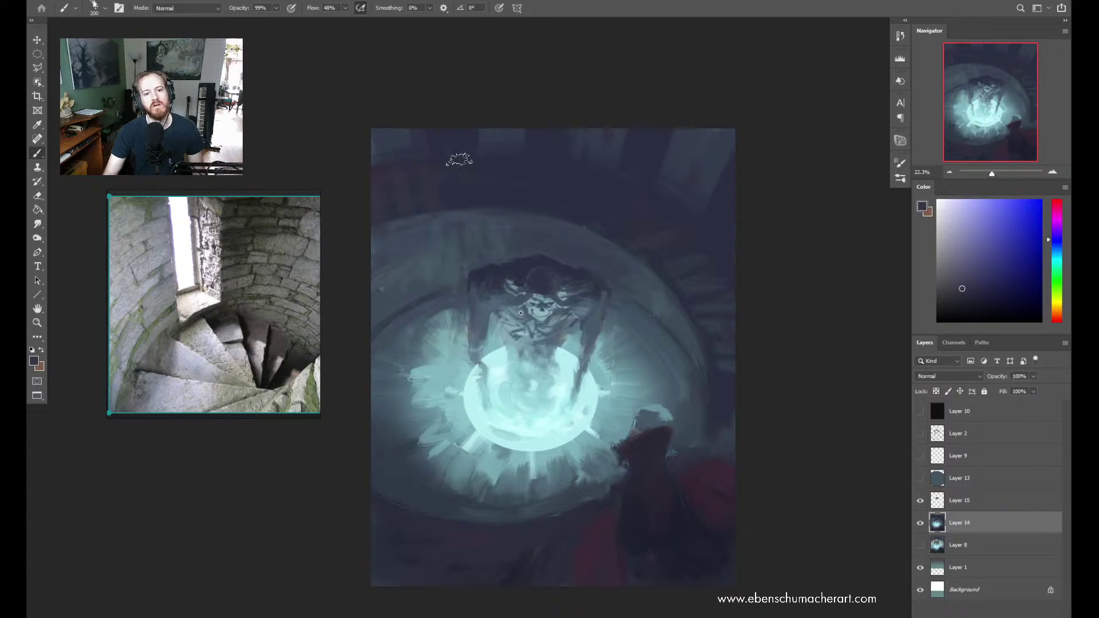
pyautogui.press('ctrl')
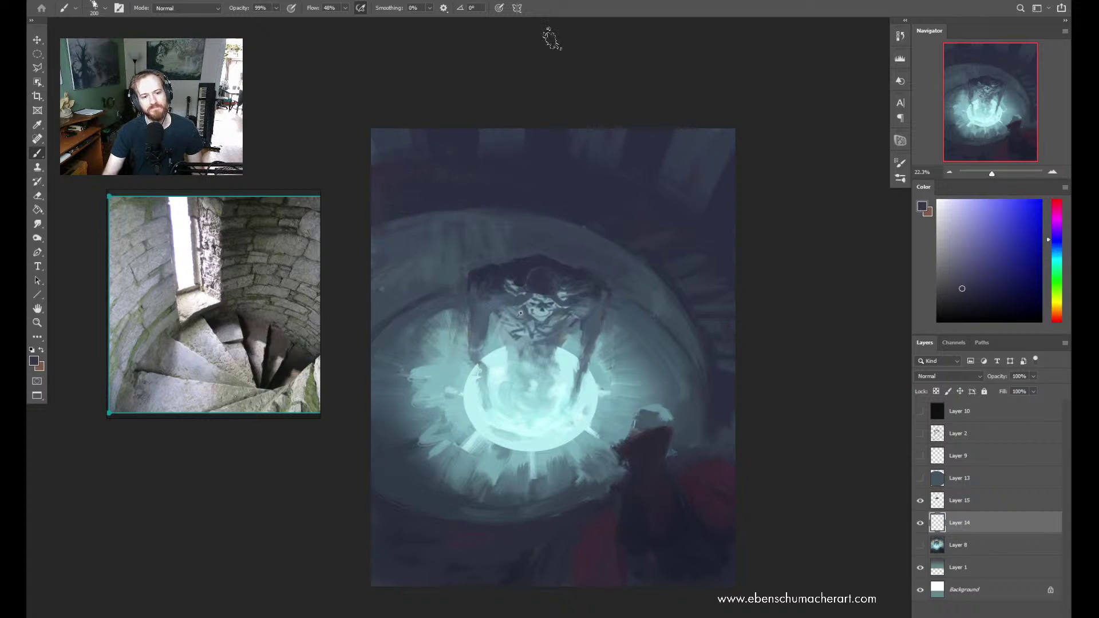
pyautogui.keyDown('alt'); pyautogui.click(398, 210); pyautogui.keyUp('alt')
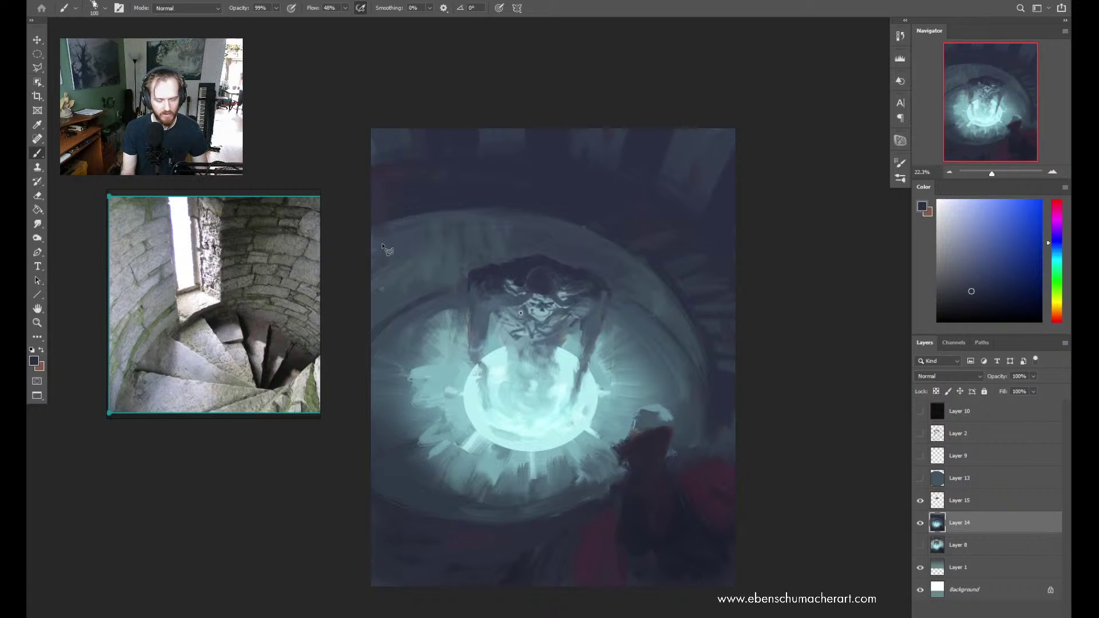
pyautogui.press('l')
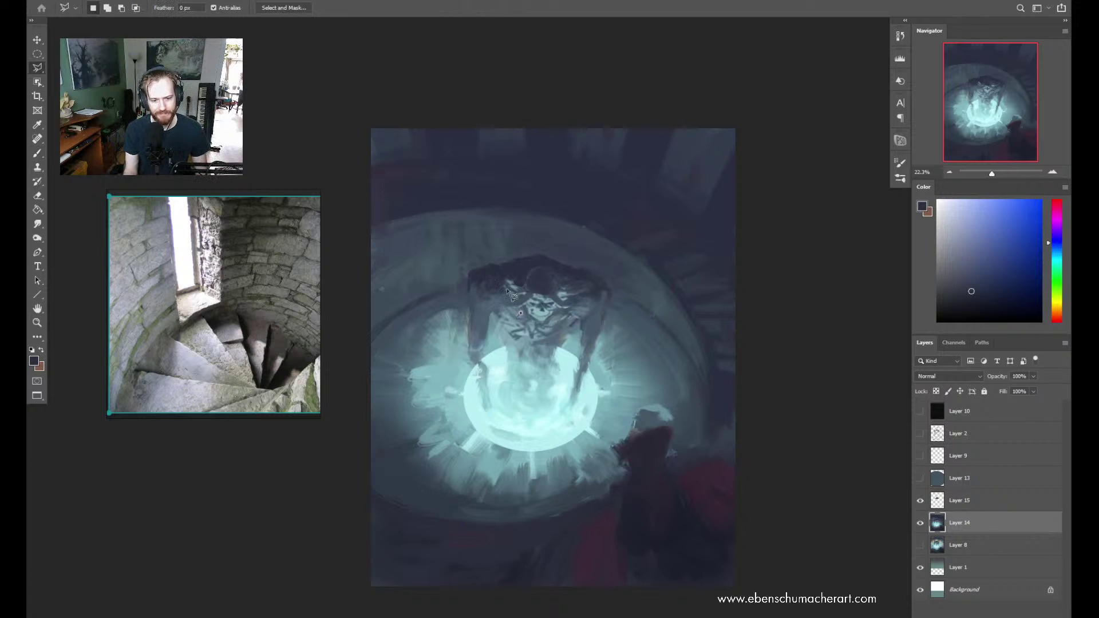
pyautogui.click(370, 219)
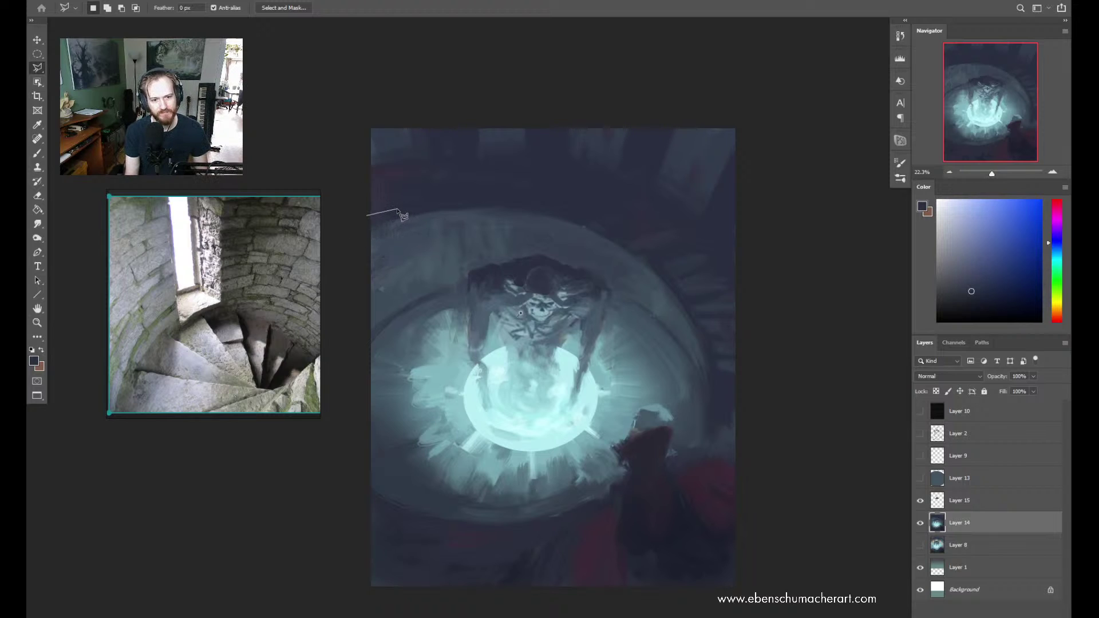
pyautogui.click(398, 159)
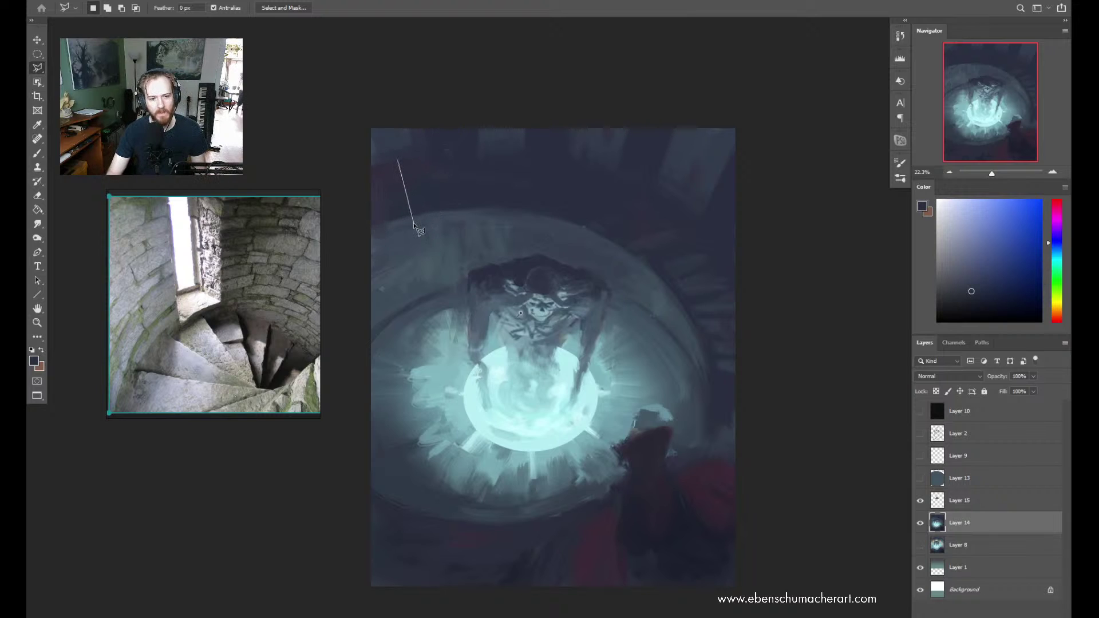
pyautogui.click(448, 224)
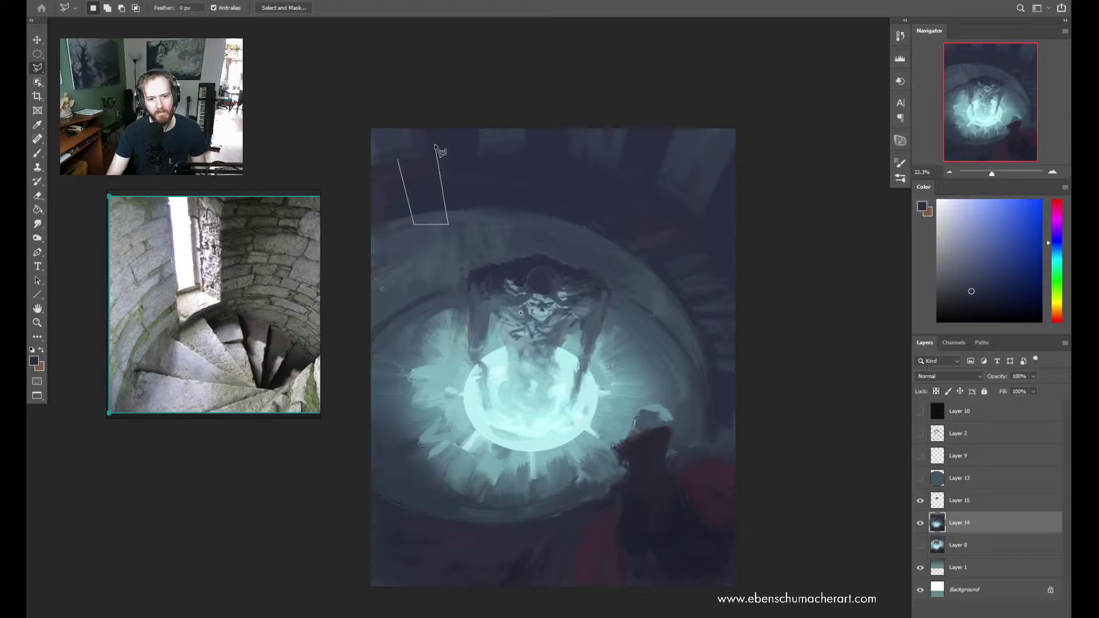
pyautogui.press('Escape')
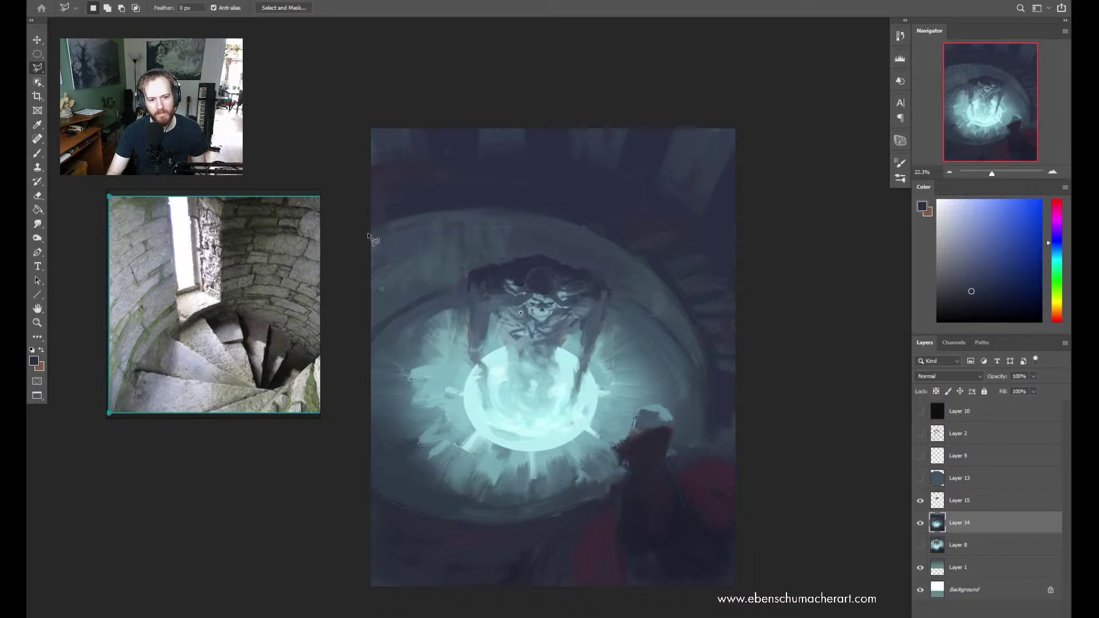
pyautogui.click(395, 225)
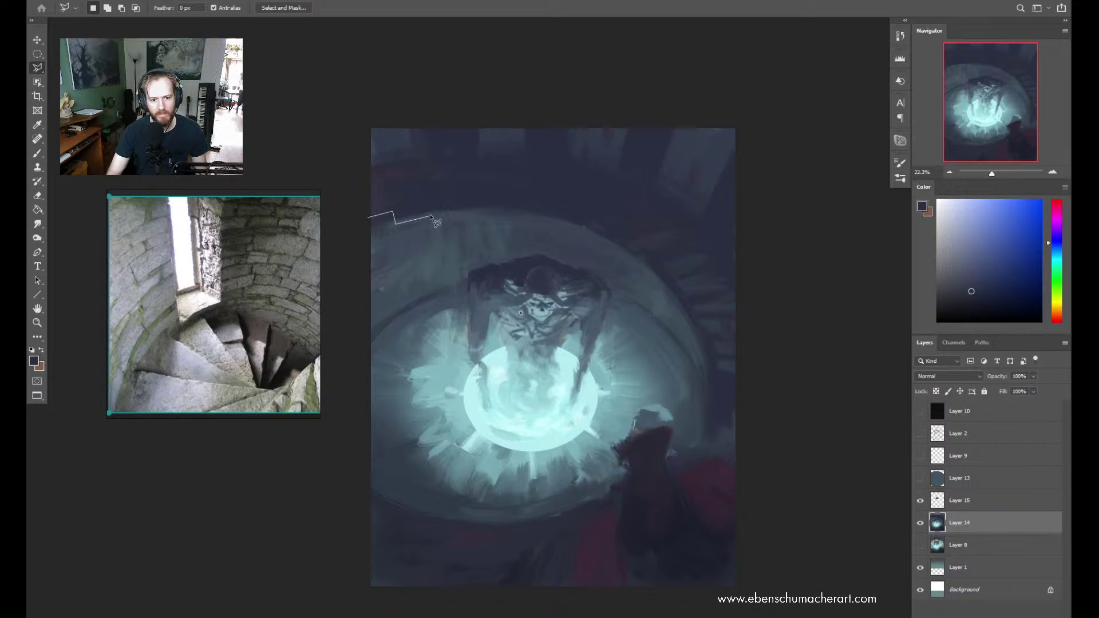
pyautogui.press('Escape')
pyautogui.click(368, 219)
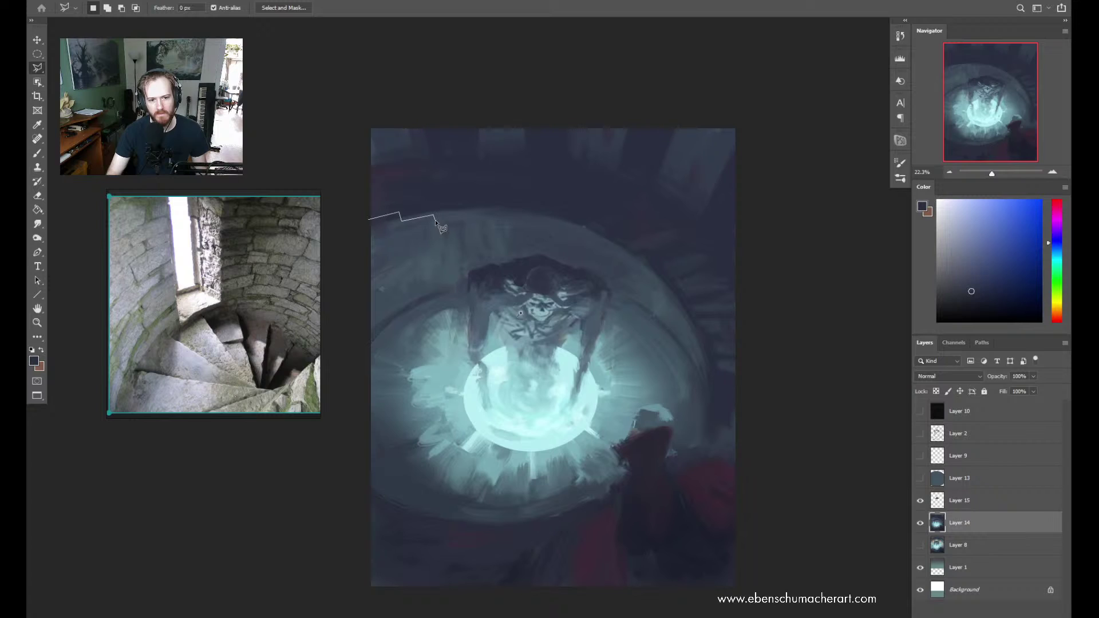
pyautogui.press('Escape')
pyautogui.press('Escape')
pyautogui.click(404, 222)
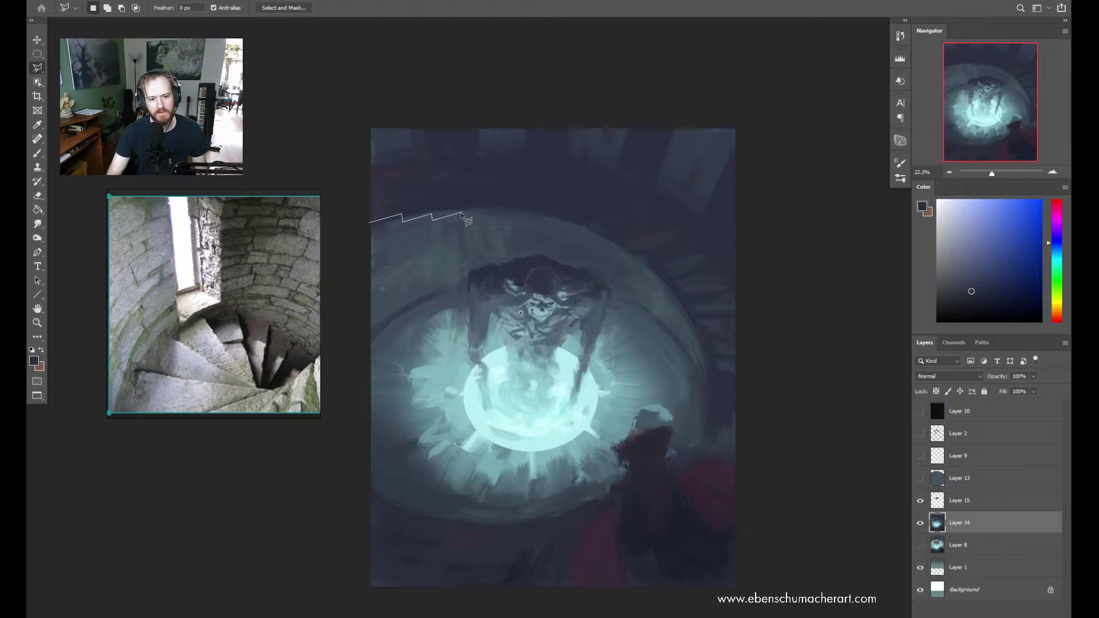
pyautogui.press('Escape')
pyautogui.click(431, 220)
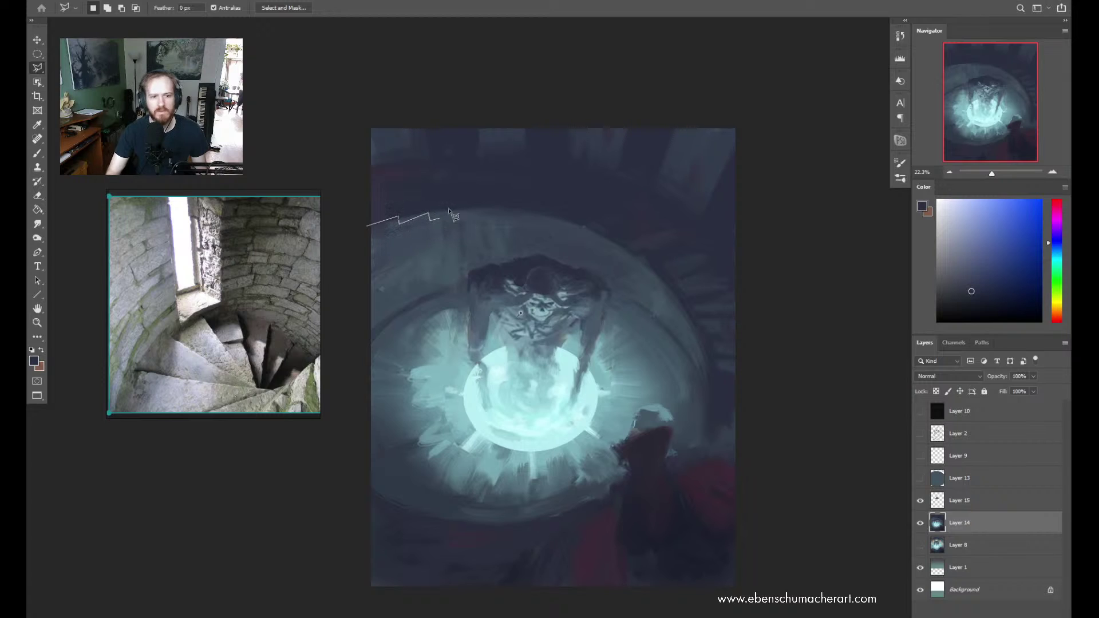
pyautogui.click(494, 214)
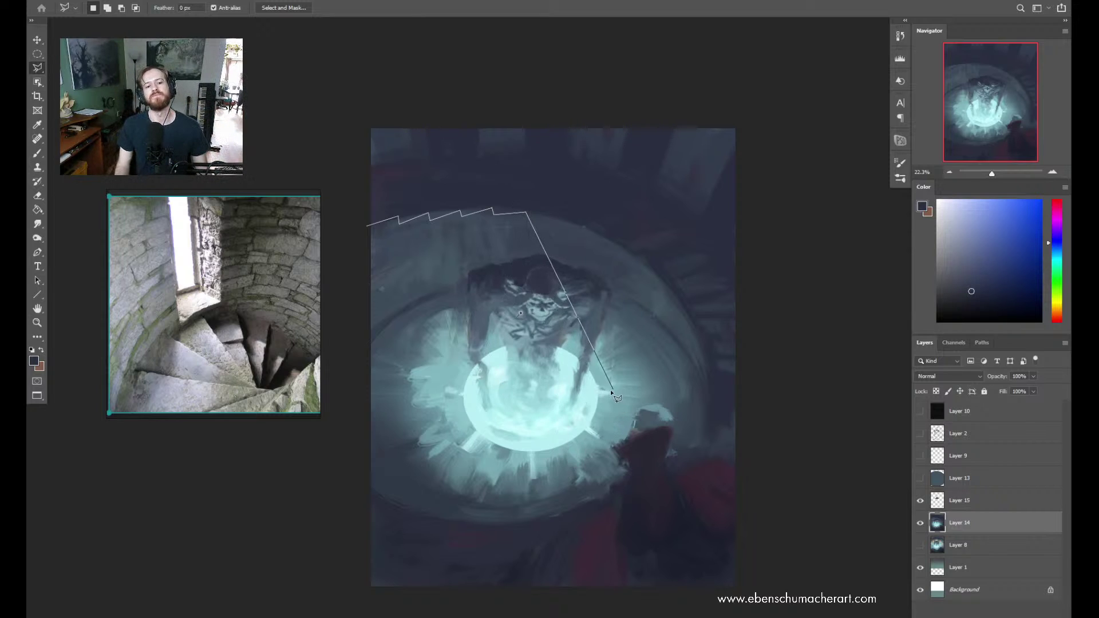
pyautogui.press('Escape')
# Trace a new stepped Polygonal Lasso outline with wider steps along the stone ring's upper edge and down its outer curve beside the cloaked figure
pyautogui.click(374, 216)
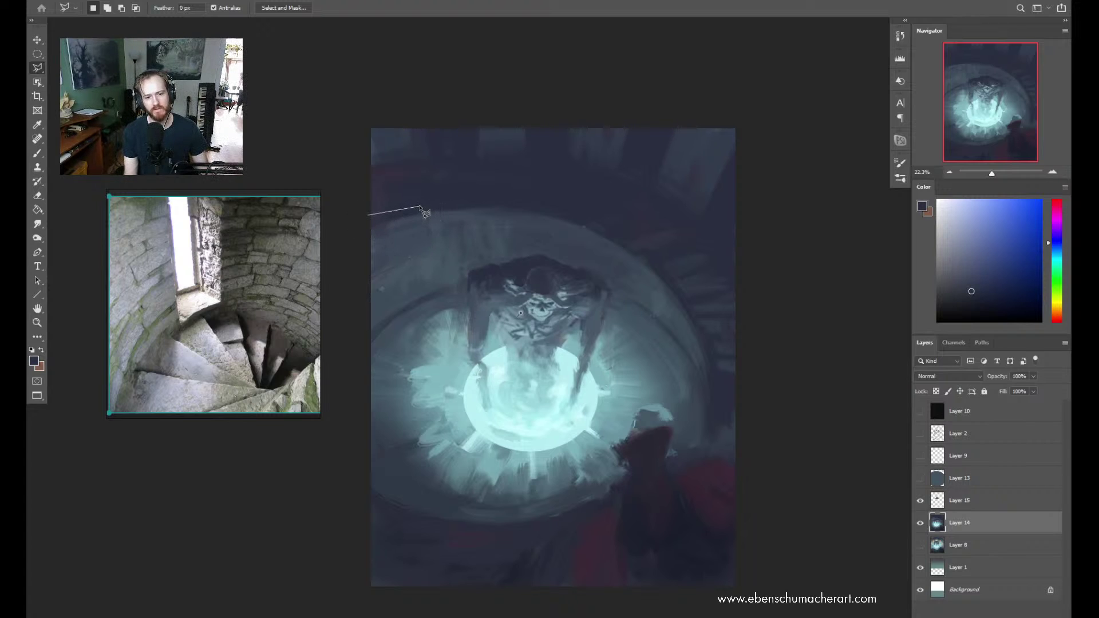
pyautogui.click(420, 214)
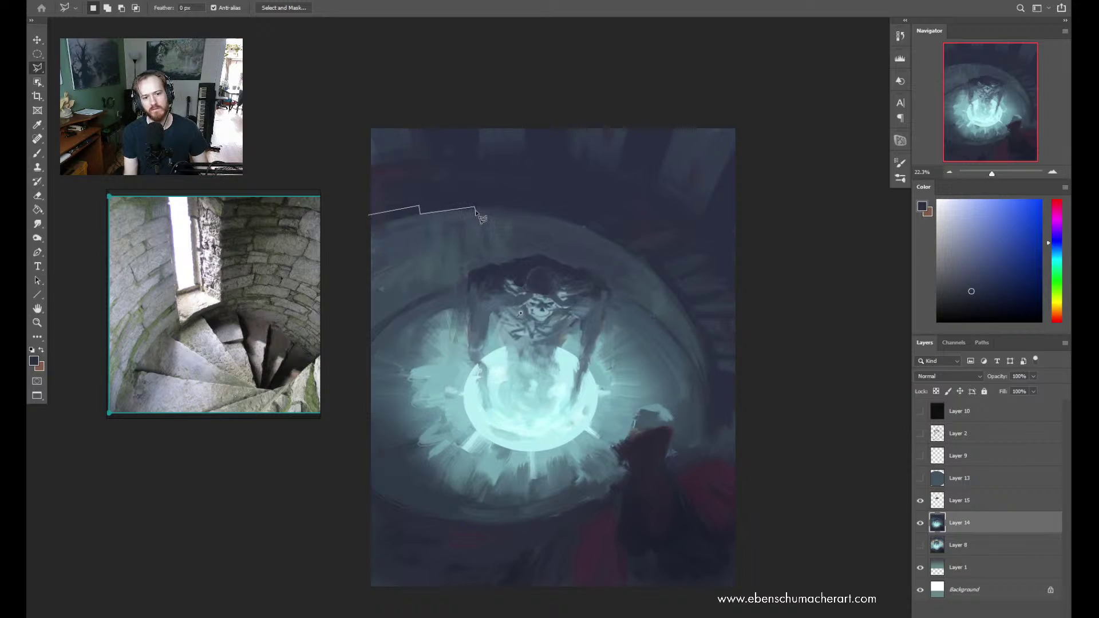
pyautogui.click(475, 212)
pyautogui.click(530, 215)
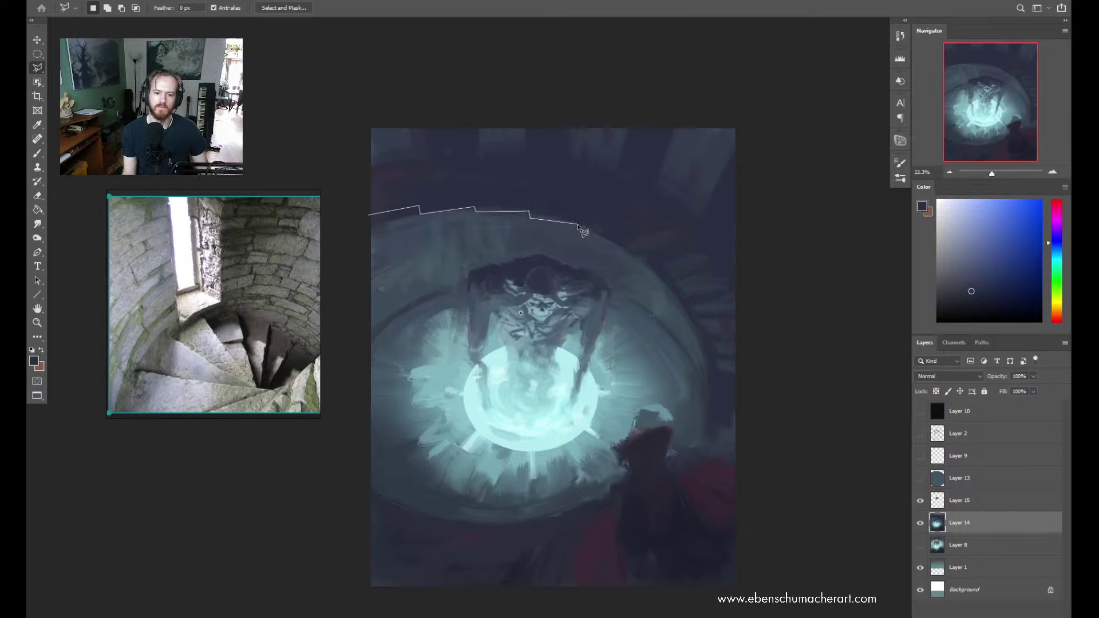
pyautogui.click(616, 247)
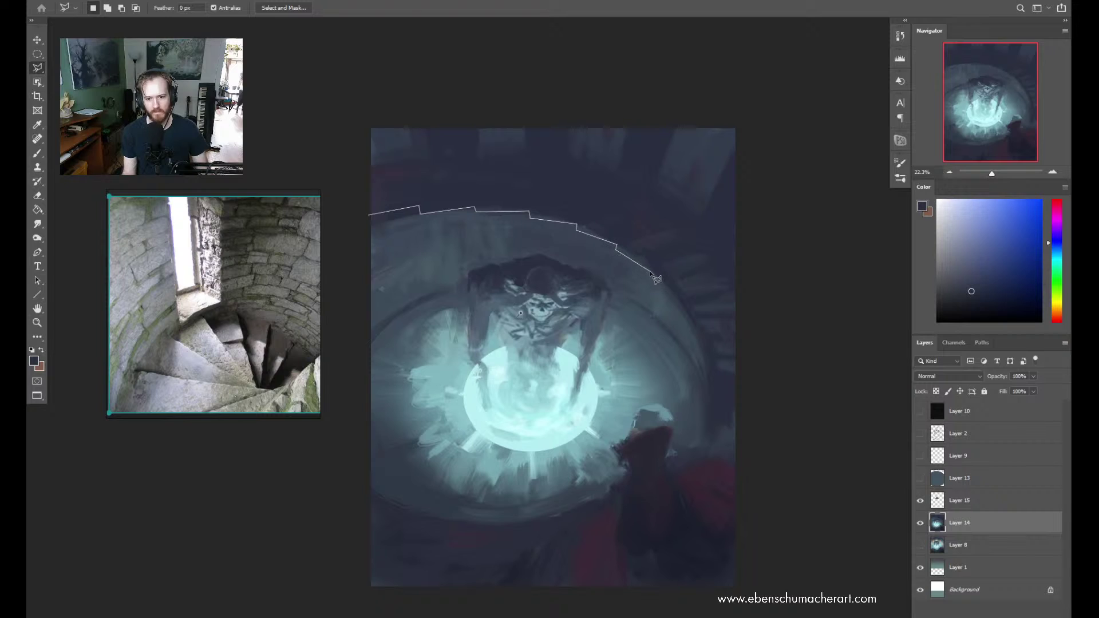
pyautogui.click(672, 304)
pyautogui.click(690, 332)
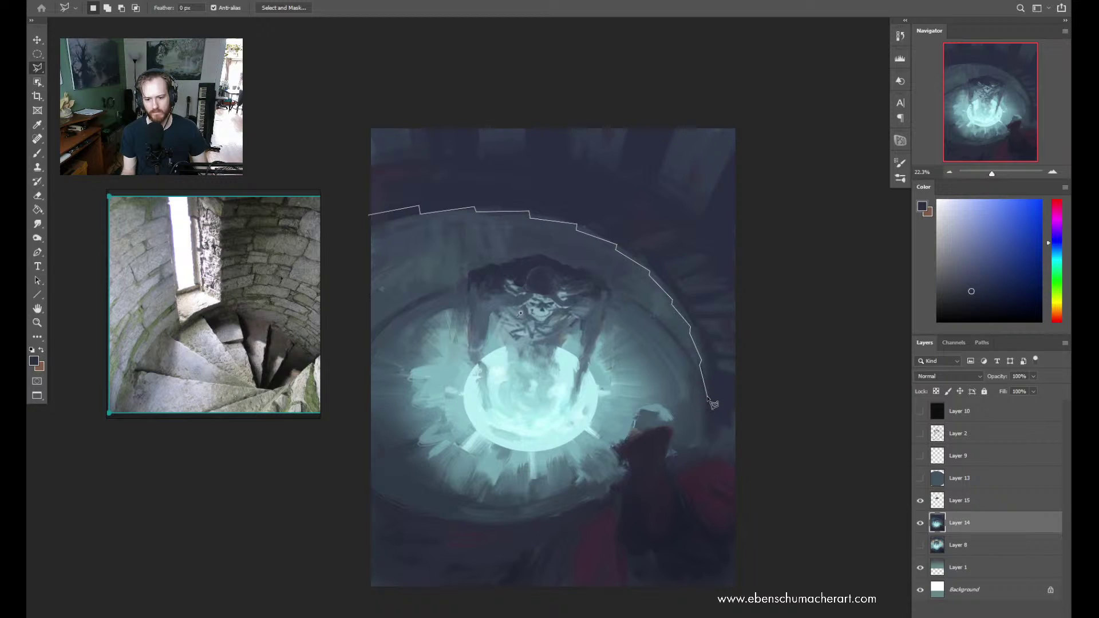
pyautogui.click(703, 436)
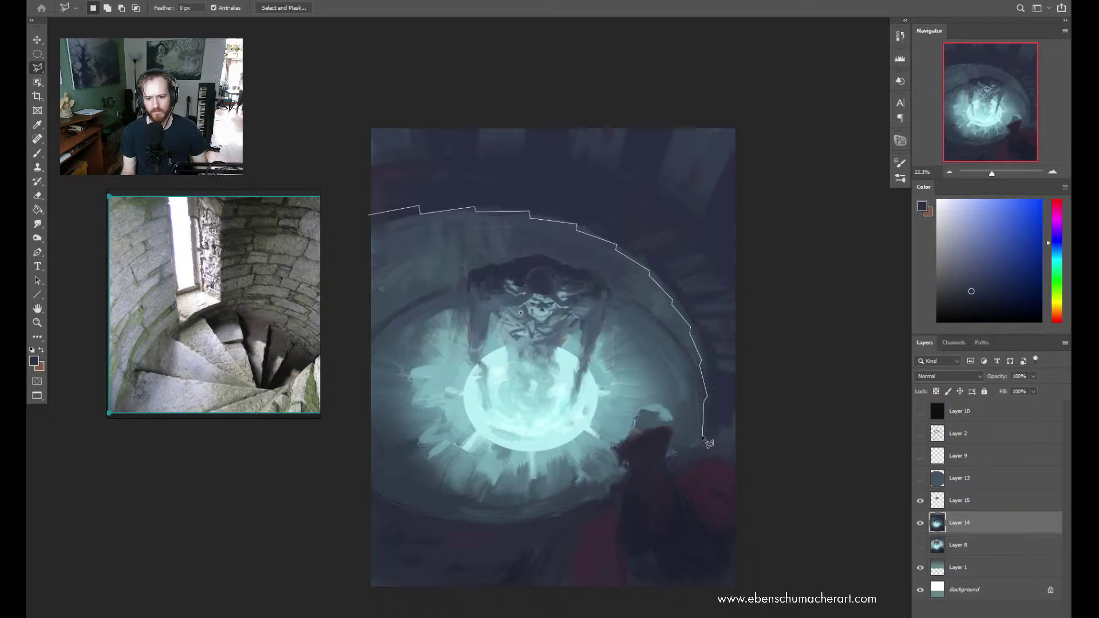
# Close the lasso outline beyond the canvas edges so that it encloses the dark wall outside the ring
pyautogui.click(736, 449)
pyautogui.click(769, 281)
pyautogui.click(762, 218)
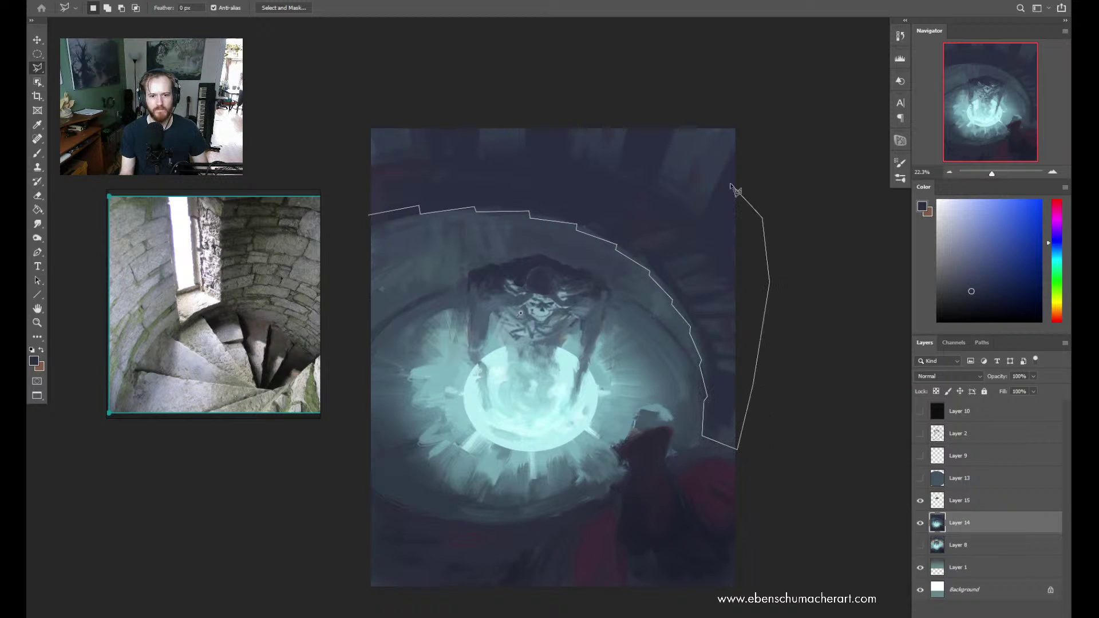
pyautogui.click(732, 185)
pyautogui.click(737, 241)
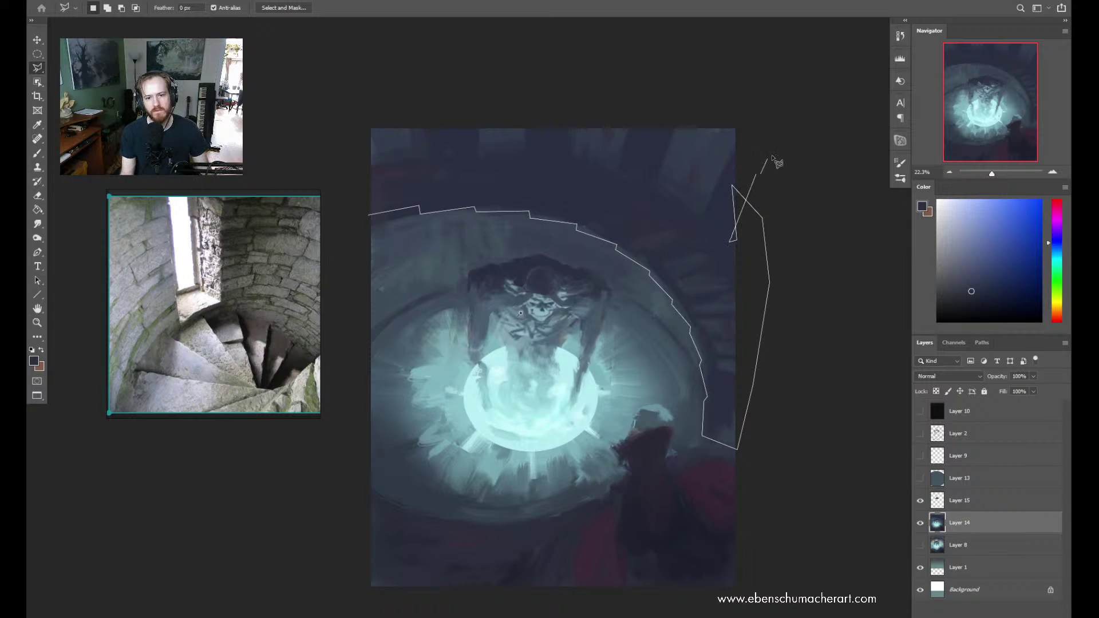
pyautogui.click(778, 142)
pyautogui.click(745, 93)
pyautogui.click(601, 69)
pyautogui.click(452, 75)
pyautogui.keyDown('ctrl'); pyautogui.click(339, 104); pyautogui.keyUp('ctrl')
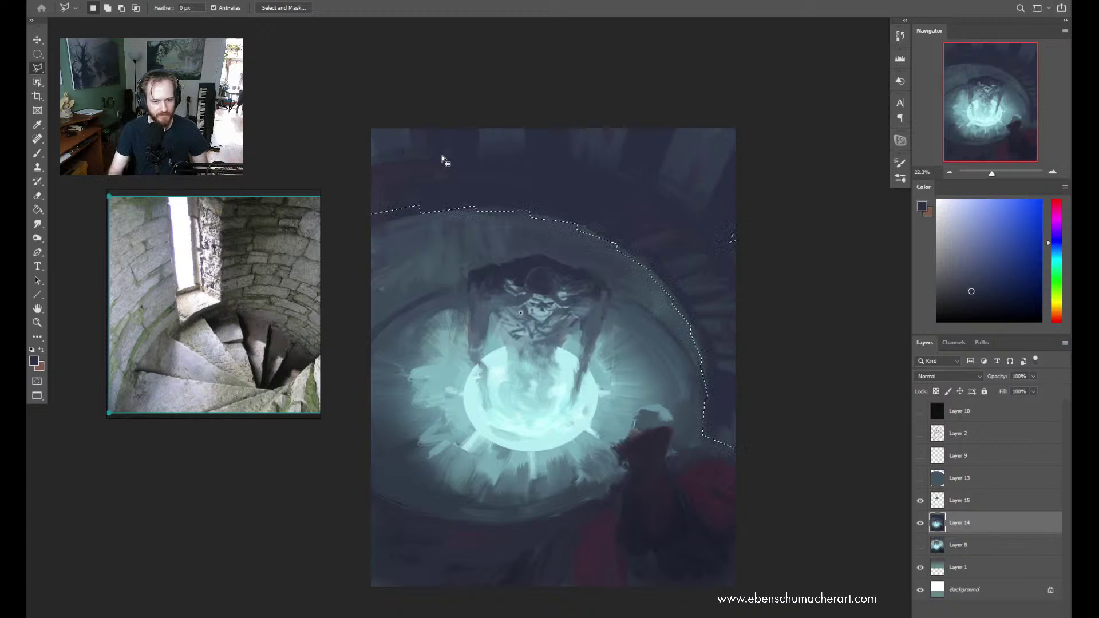
# Invert the selection and paint the ring's stepped edge with sampled blue-greys, enlarging the brush to 175
pyautogui.press('b')
pyautogui.keyDown('alt'); pyautogui.click(400, 220); pyautogui.keyUp('alt')
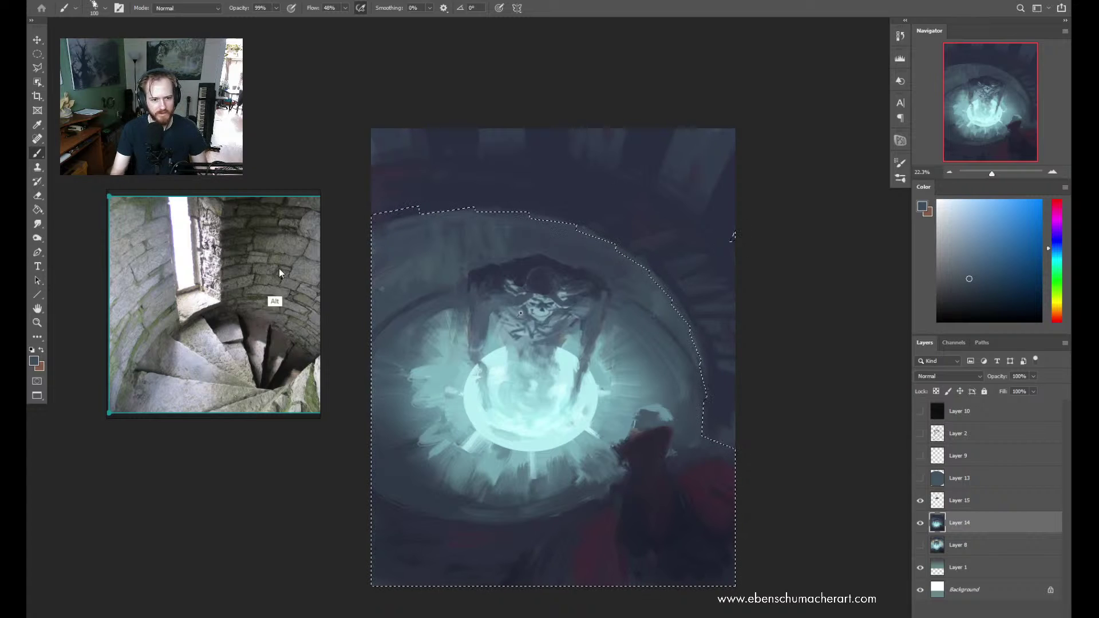
pyautogui.keyDown('alt'); pyautogui.click(391, 225); pyautogui.keyUp('alt')
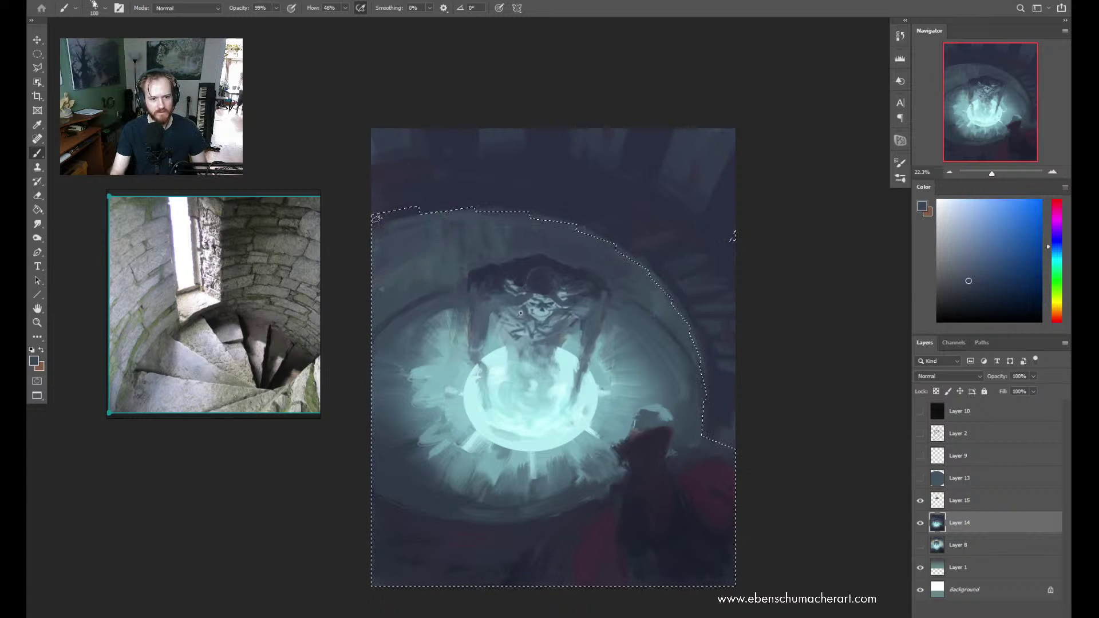
pyautogui.keyDown('alt'); pyautogui.click(404, 224); pyautogui.keyUp('alt')
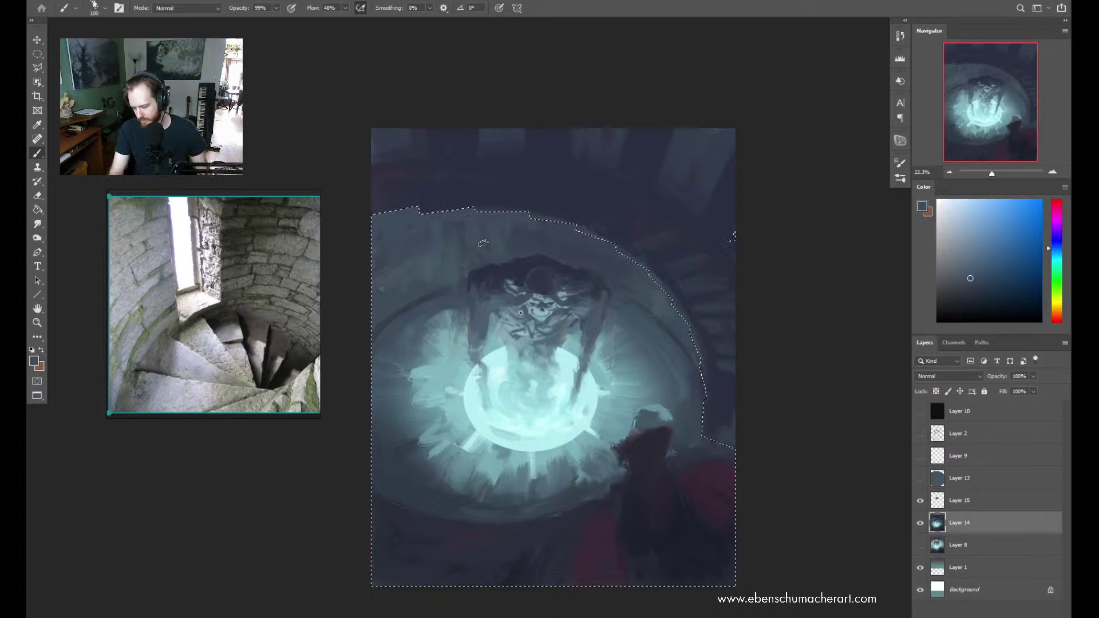
pyautogui.press(']')
pyautogui.press(']')
pyautogui.press(']')
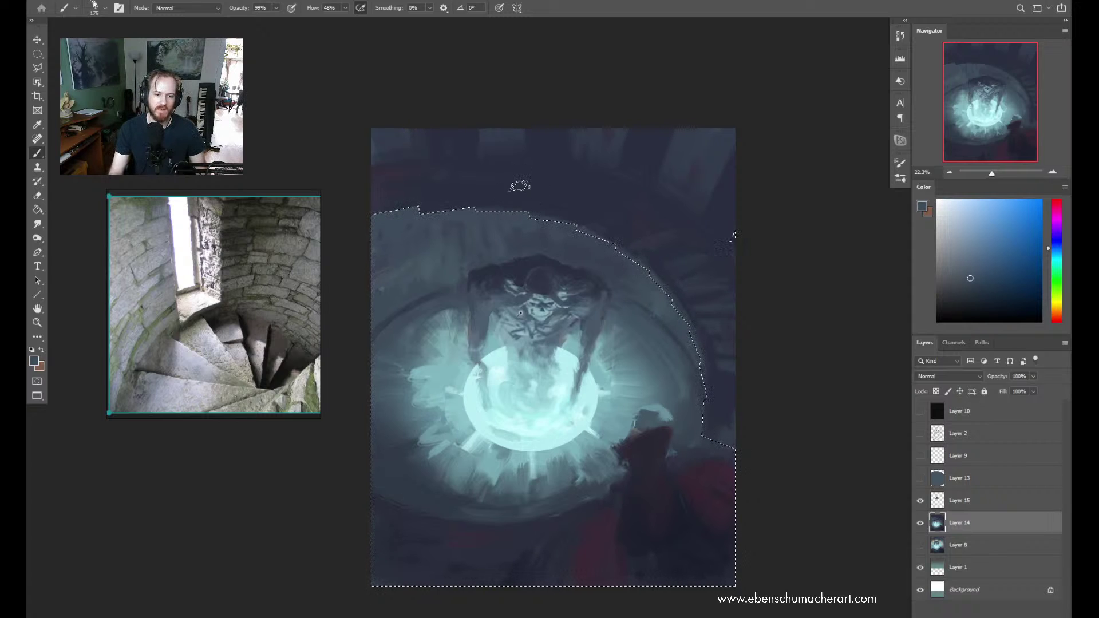
pyautogui.keyDown('alt'); pyautogui.click(539, 237); pyautogui.keyUp('alt')
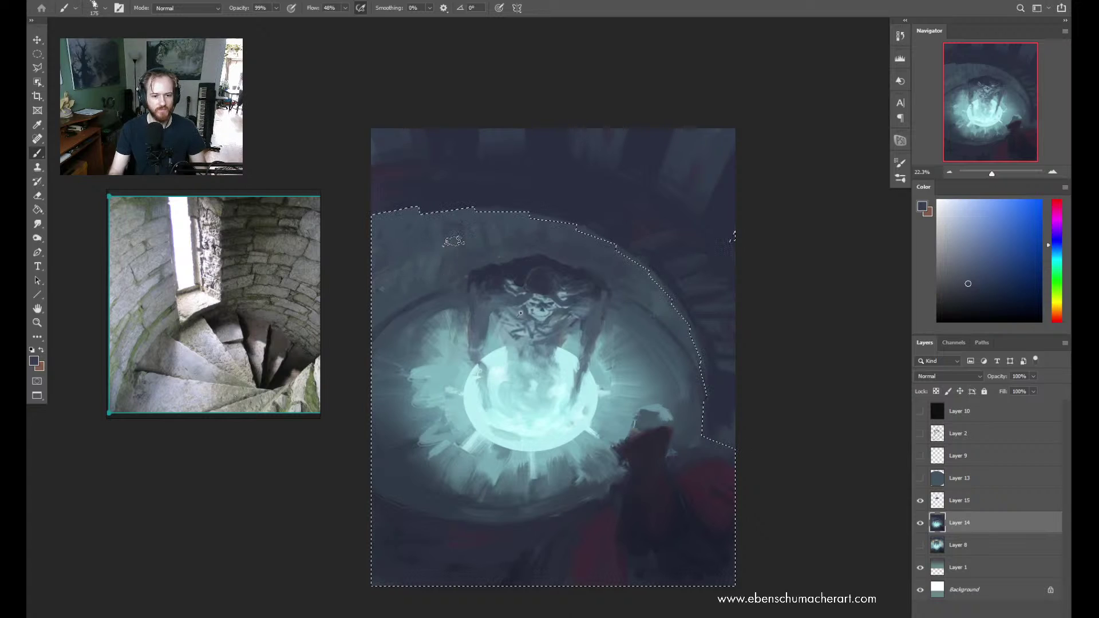
pyautogui.keyDown('alt'); pyautogui.click(455, 209); pyautogui.keyUp('alt')
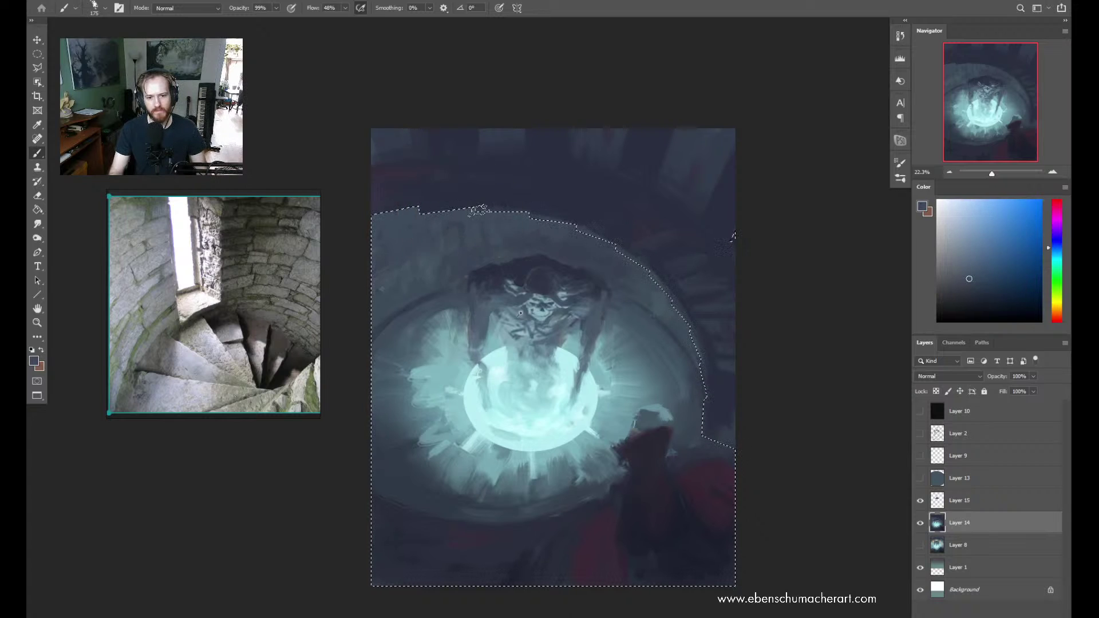
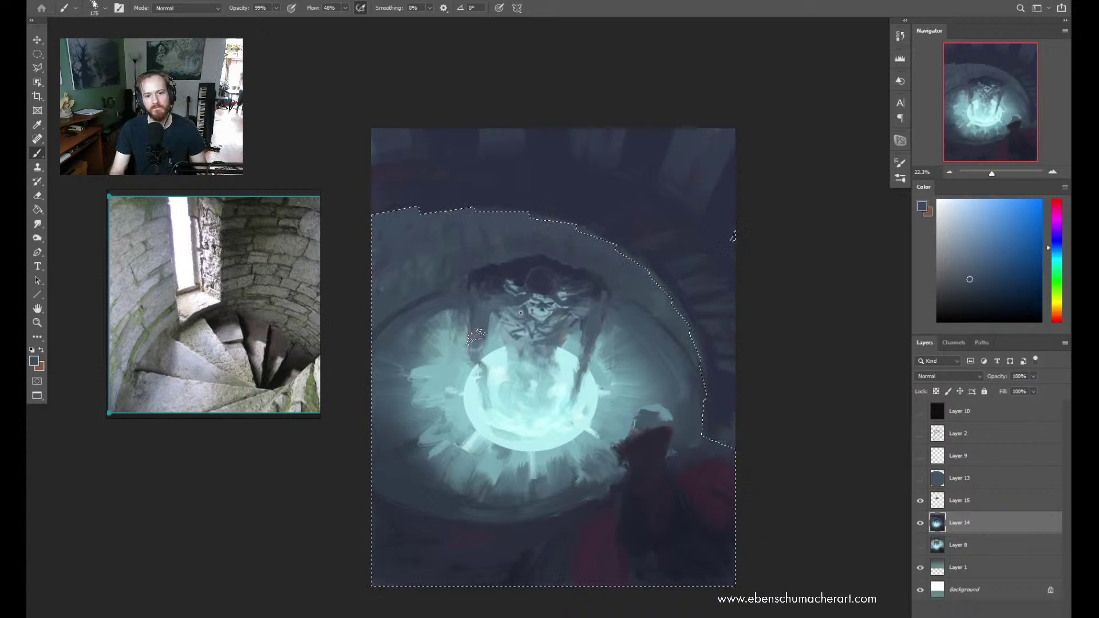
# Invert the selection again, paint the wall along the stepped edge with its sampled dark blue, and deselect
pyautogui.hotkey('ctrl', 'shift', 'i')
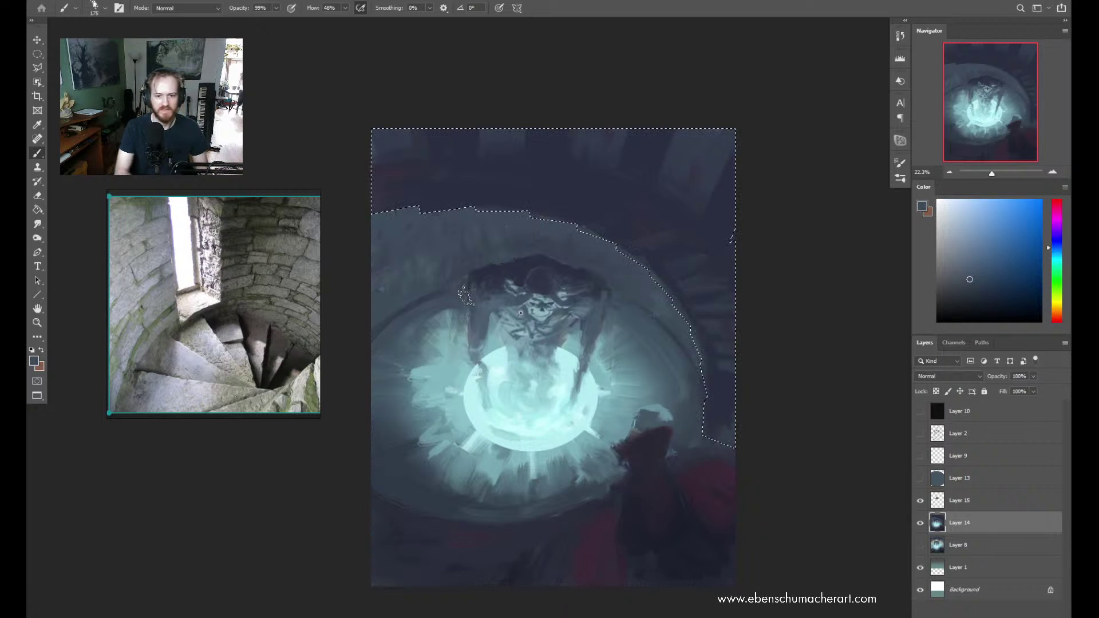
pyautogui.keyDown('alt'); pyautogui.click(375, 205); pyautogui.keyUp('alt')
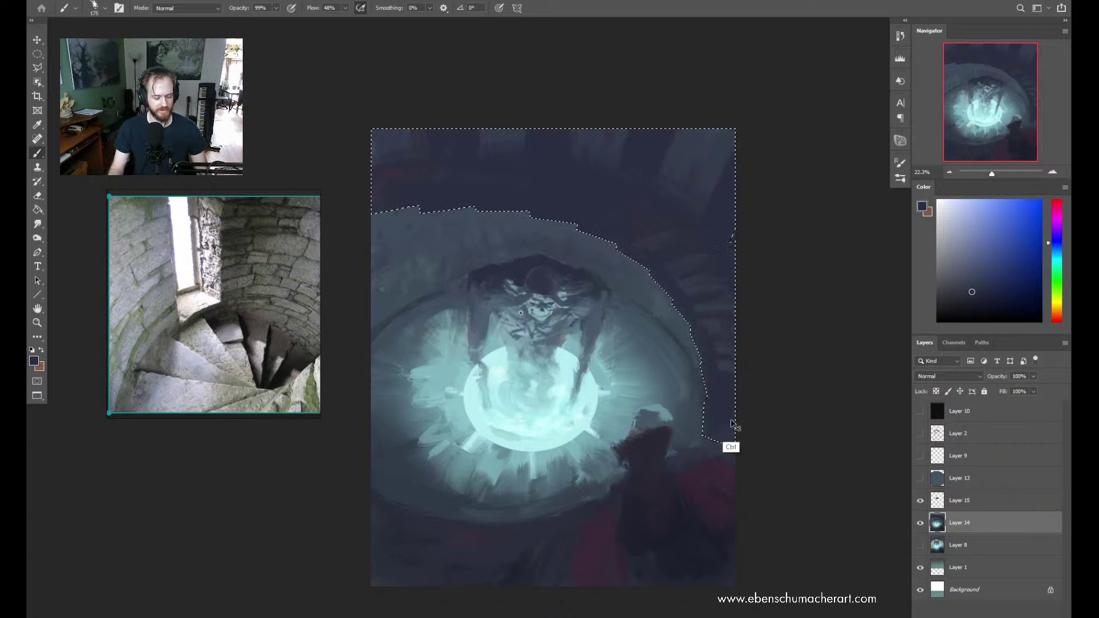
pyautogui.hotkey('ctrl', 'd')
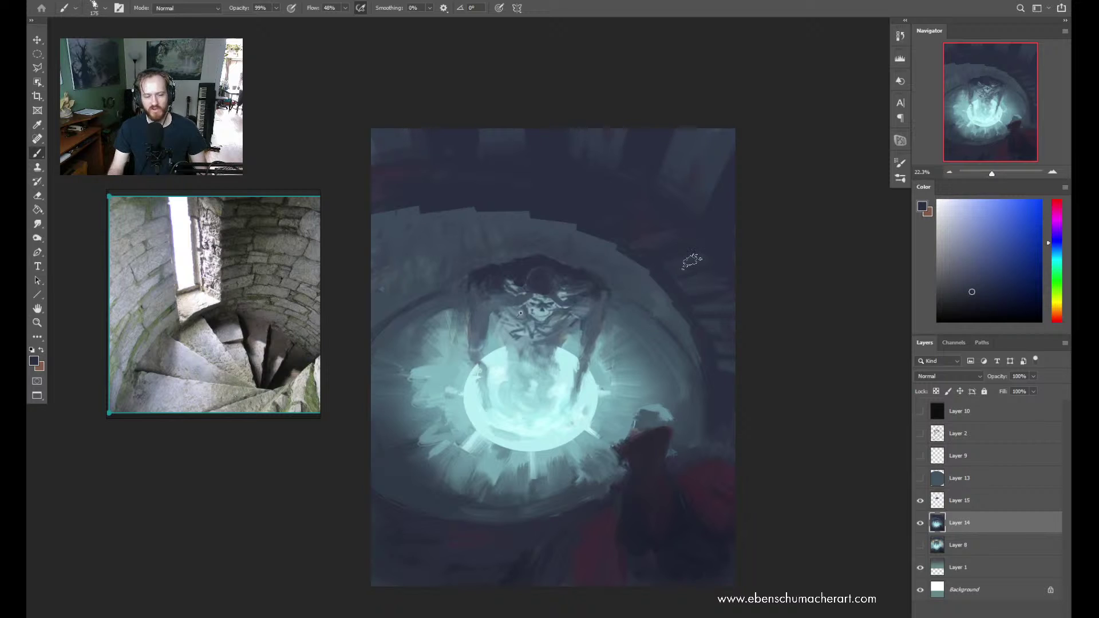
# Check the stepped edge close up and from afar, and flip the painting horizontally
pyautogui.press('z')
pyautogui.moveTo(661, 329)
pyautogui.mouseDown()
pyautogui.moveTo(600, 336)
pyautogui.moveTo(614, 341)
pyautogui.moveTo(581, 364)
pyautogui.moveTo(611, 366)
pyautogui.moveTo(586, 372)
pyautogui.moveTo(589, 350)
pyautogui.mouseUp()
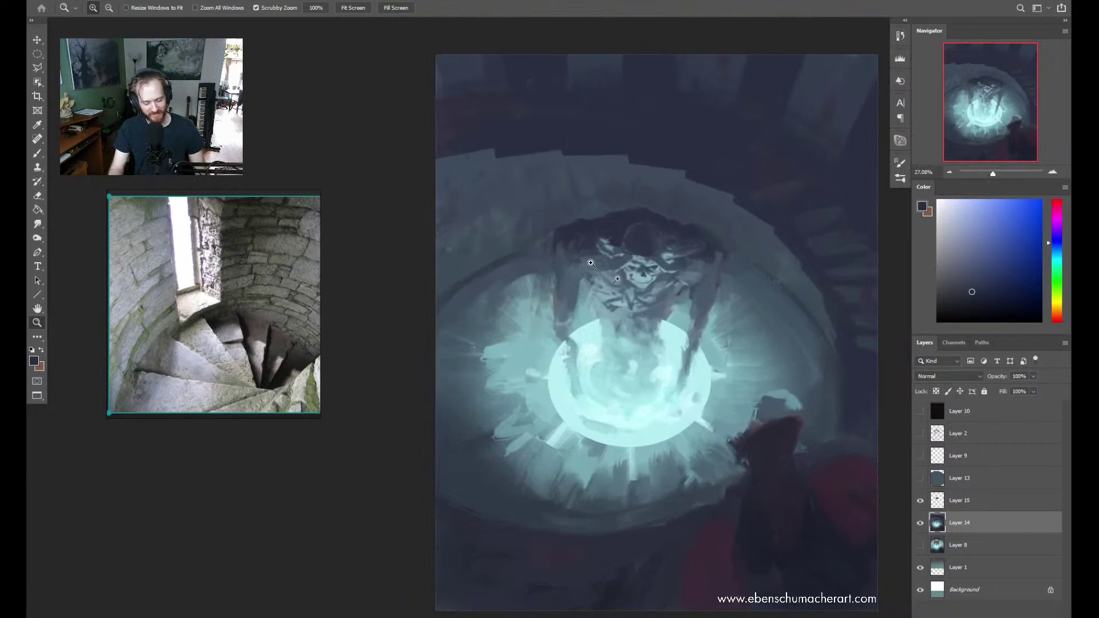
pyautogui.press('b')
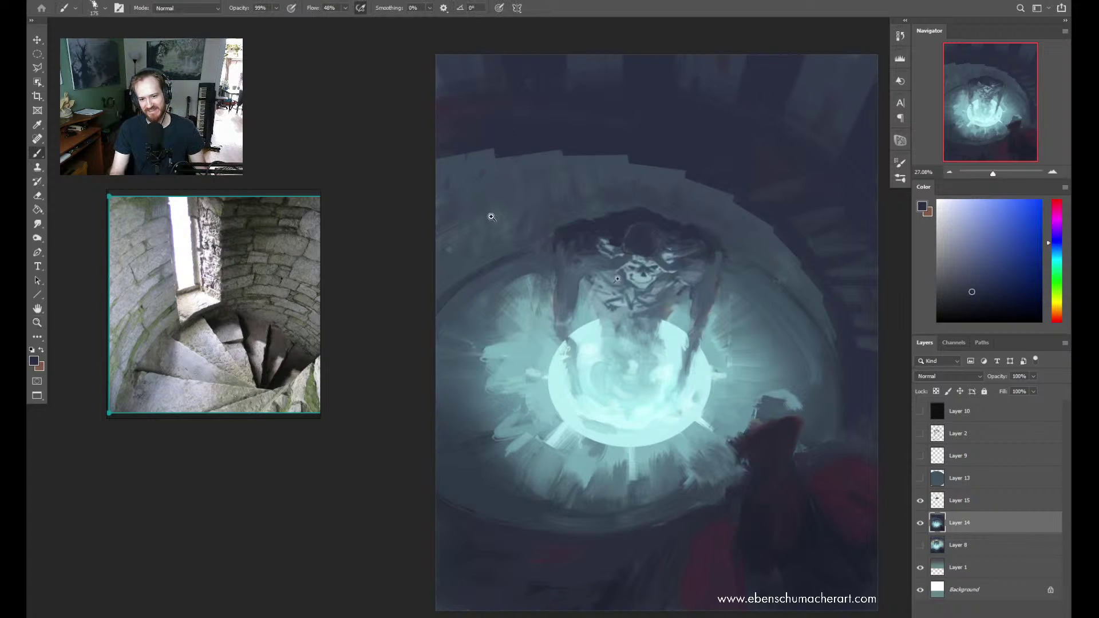
pyautogui.press('z')
pyautogui.moveTo(491, 216)
pyautogui.mouseDown()
pyautogui.moveTo(449, 253)
pyautogui.moveTo(478, 229)
pyautogui.moveTo(452, 233)
pyautogui.mouseUp()
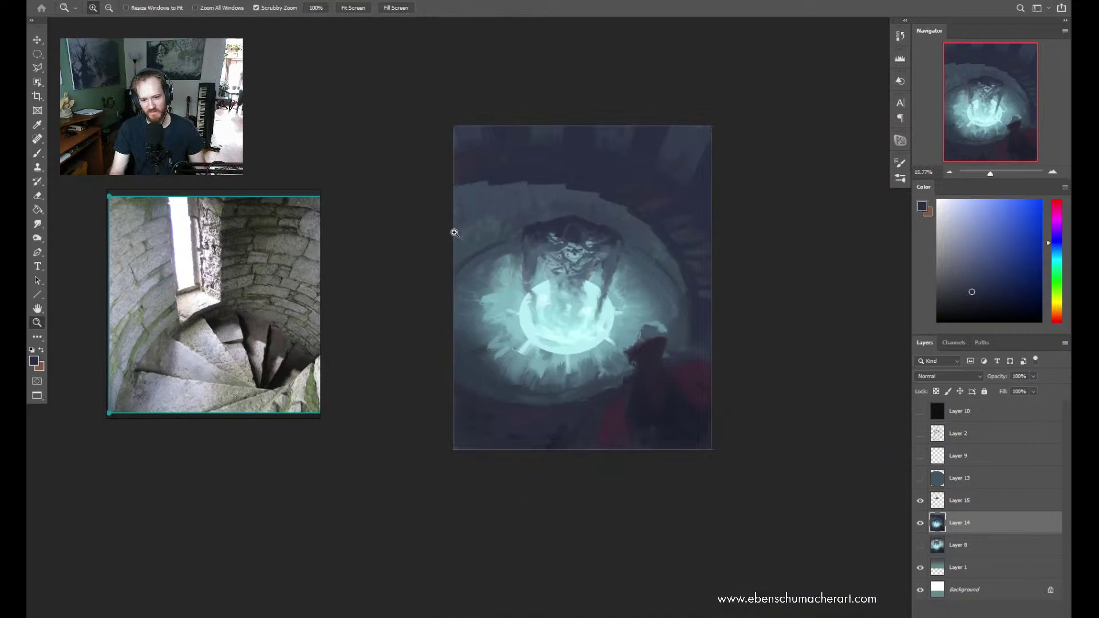
pyautogui.press('b')
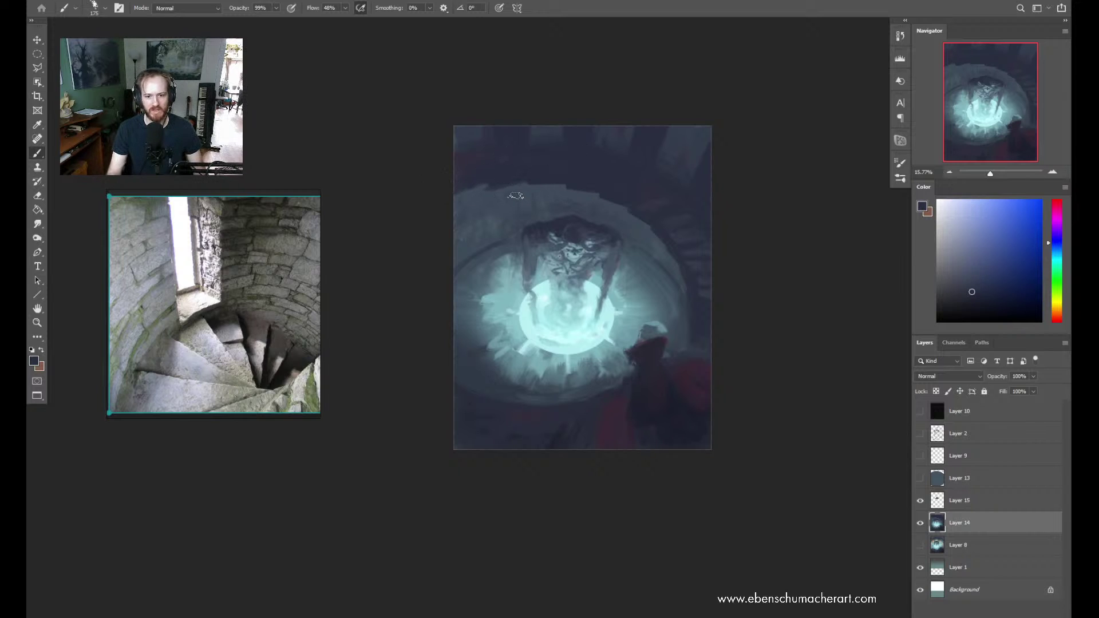
pyautogui.press('ctrl')
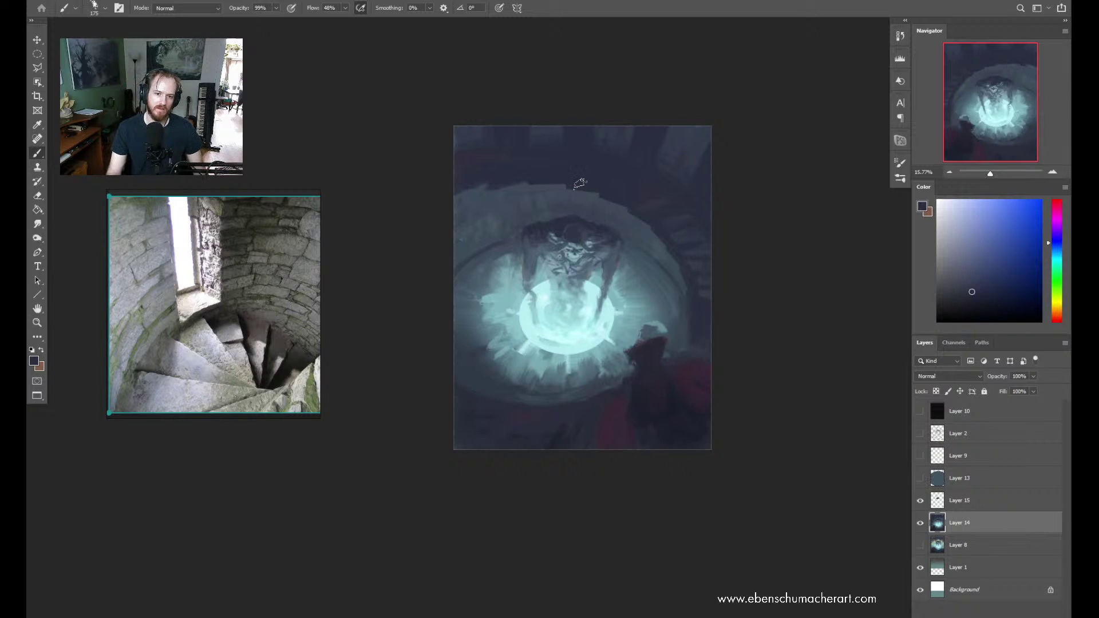
pyautogui.hotkey('ctrl', 'h')
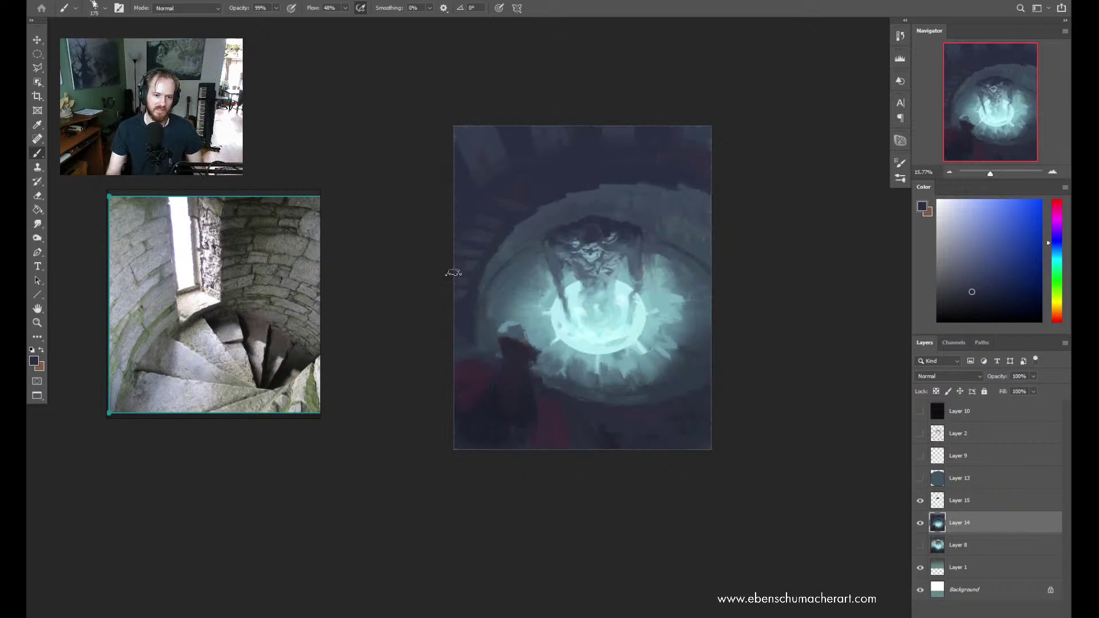
pyautogui.press('z')
pyautogui.moveTo(483, 289)
pyautogui.mouseDown()
pyautogui.moveTo(521, 290)
pyautogui.moveTo(458, 280)
pyautogui.moveTo(480, 303)
pyautogui.mouseUp()
pyautogui.press('b')
# Touch up the ring's stepped edge beside the large figure and the wall above it with sampled blue-greys and dark blue
pyautogui.press('w')
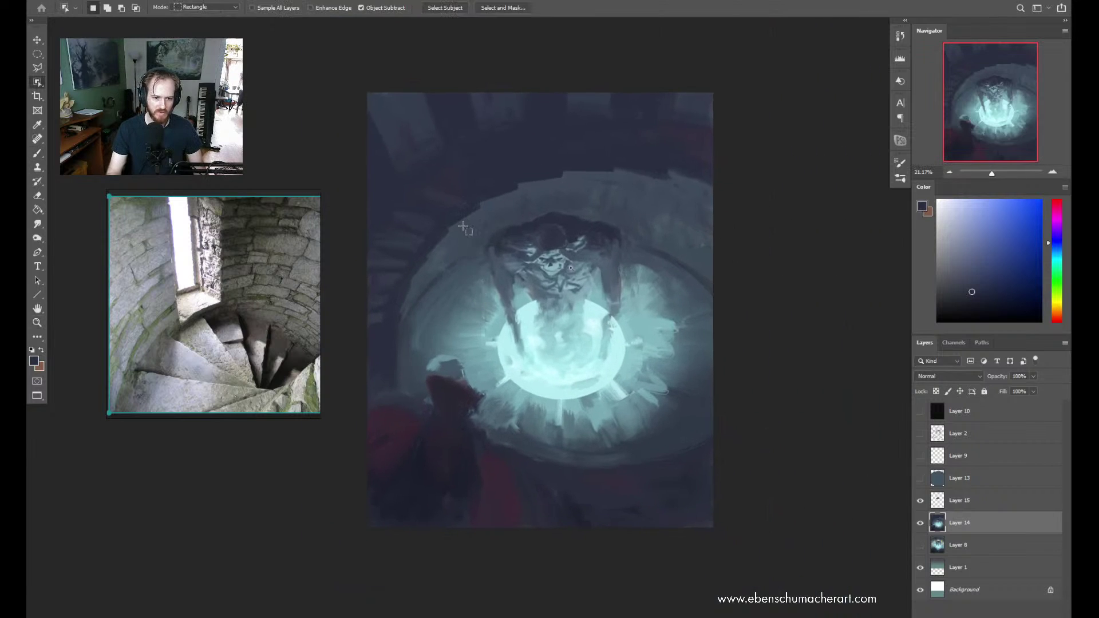
pyautogui.moveTo(459, 221); pyautogui.dragTo(461, 223)
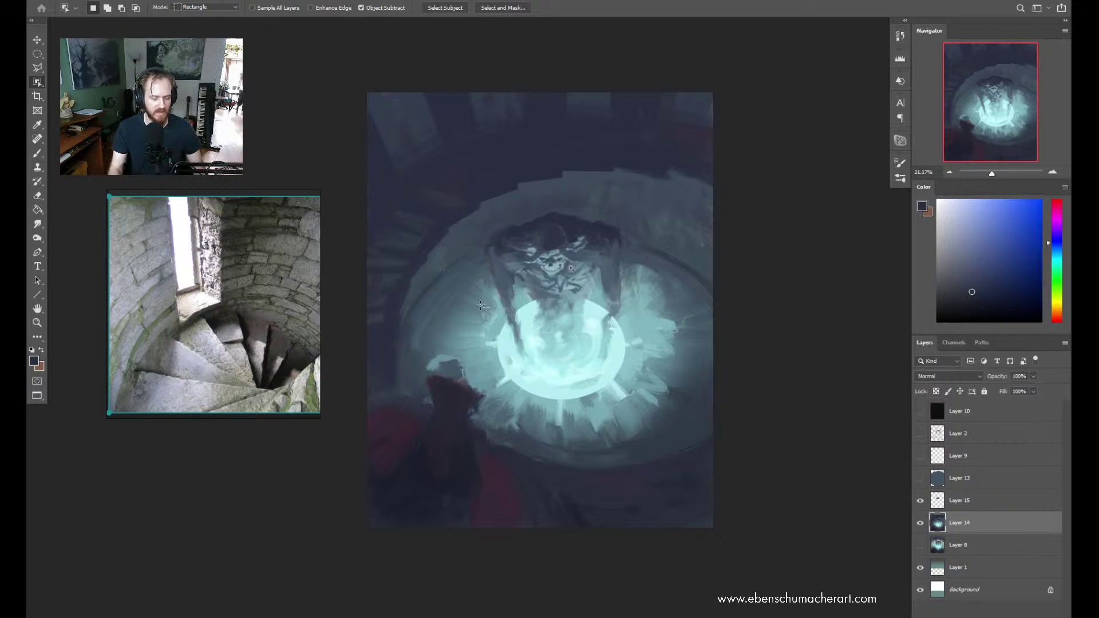
pyautogui.press('b')
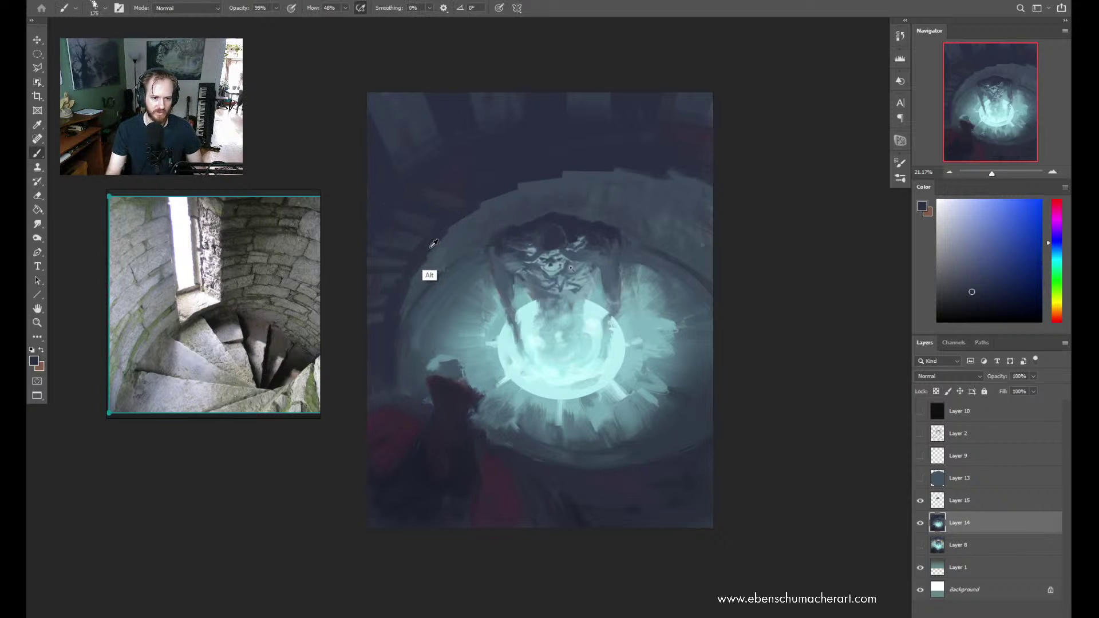
pyautogui.keyDown('alt'); pyautogui.click(451, 243); pyautogui.keyUp('alt')
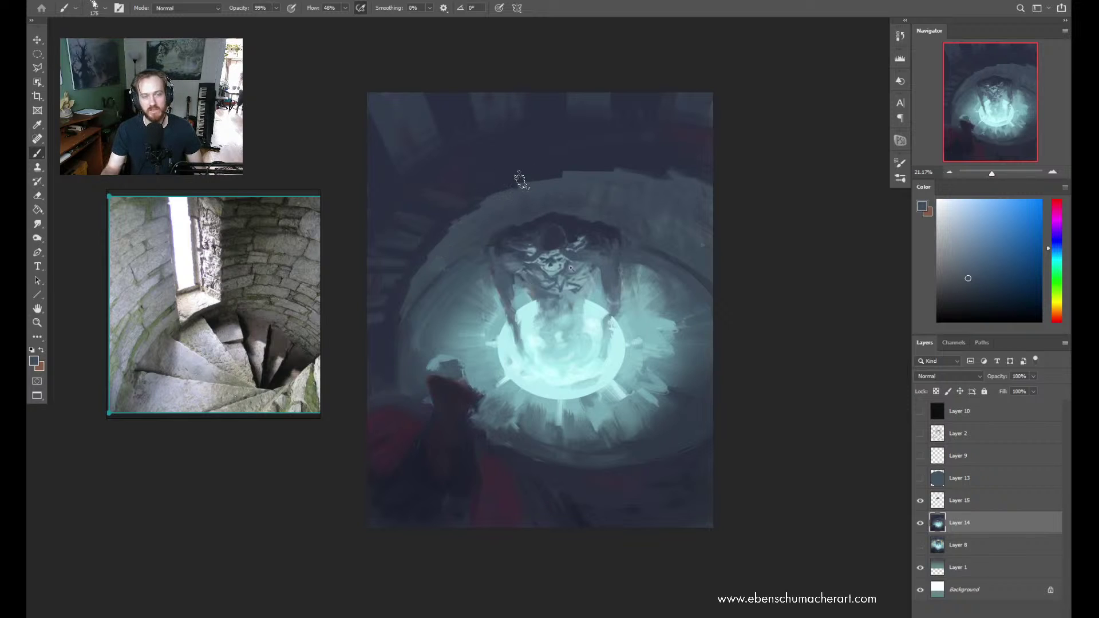
pyautogui.keyDown('alt'); pyautogui.click(468, 222); pyautogui.keyUp('alt')
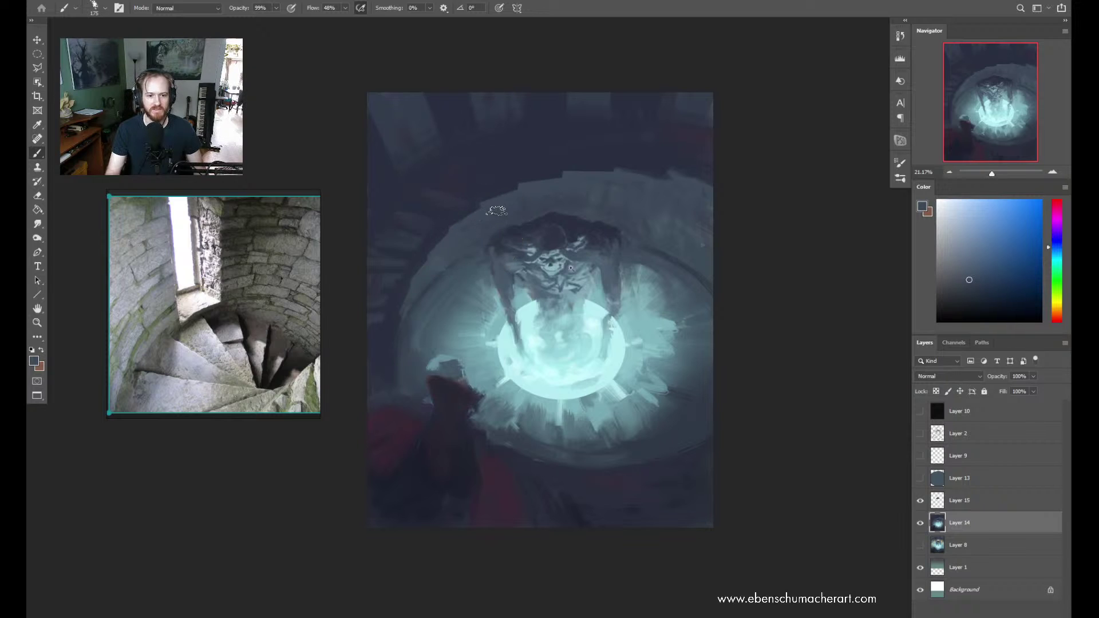
pyautogui.keyDown('alt'); pyautogui.click(492, 213); pyautogui.keyUp('alt')
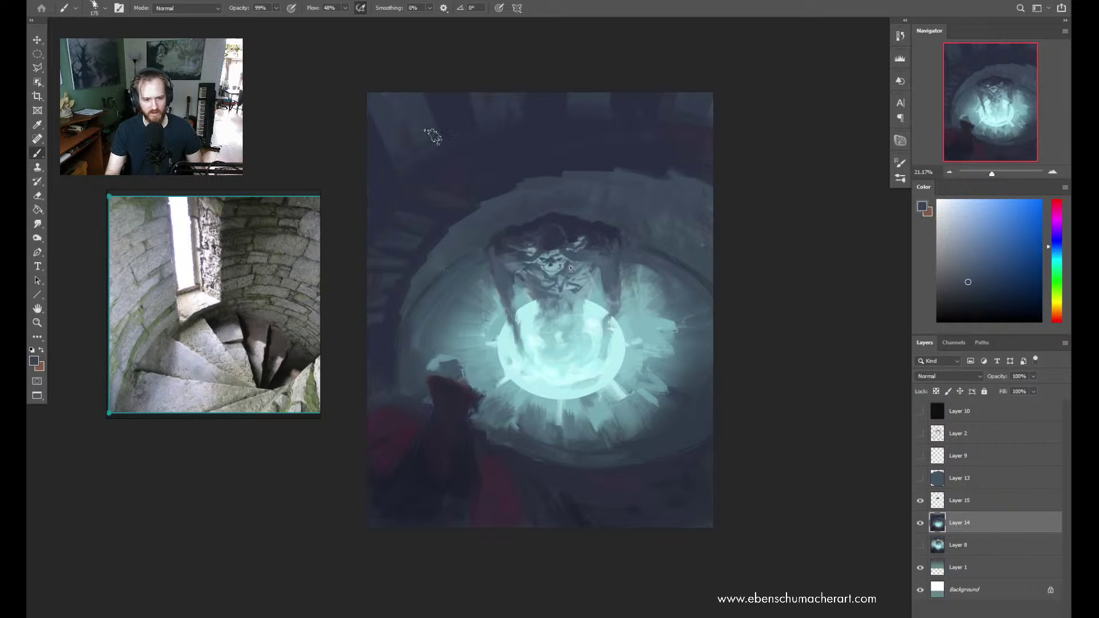
pyautogui.keyDown('alt'); pyautogui.click(473, 163); pyautogui.keyUp('alt')
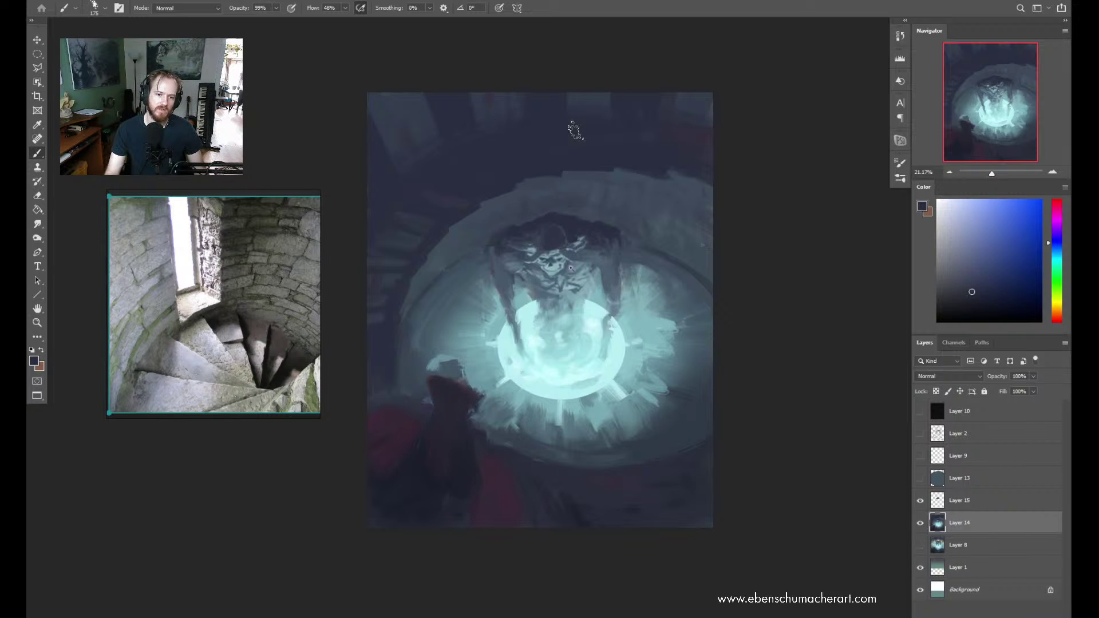
pyautogui.keyDown('alt'); pyautogui.click(529, 219); pyautogui.keyUp('alt')
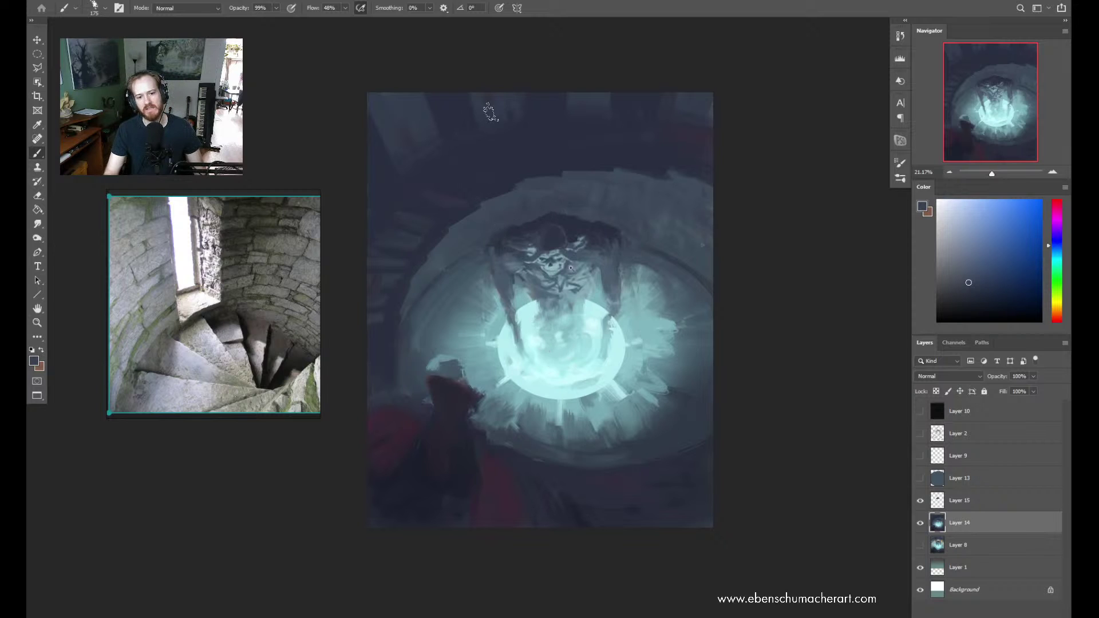
# Paint the wall above and beside the stone ring with sampled blue-greys and dark blue, covering the old step marks
pyautogui.keyDown('alt'); pyautogui.click(568, 222); pyautogui.keyUp('alt')
pyautogui.keyDown('alt'); pyautogui.click(565, 211); pyautogui.keyUp('alt')
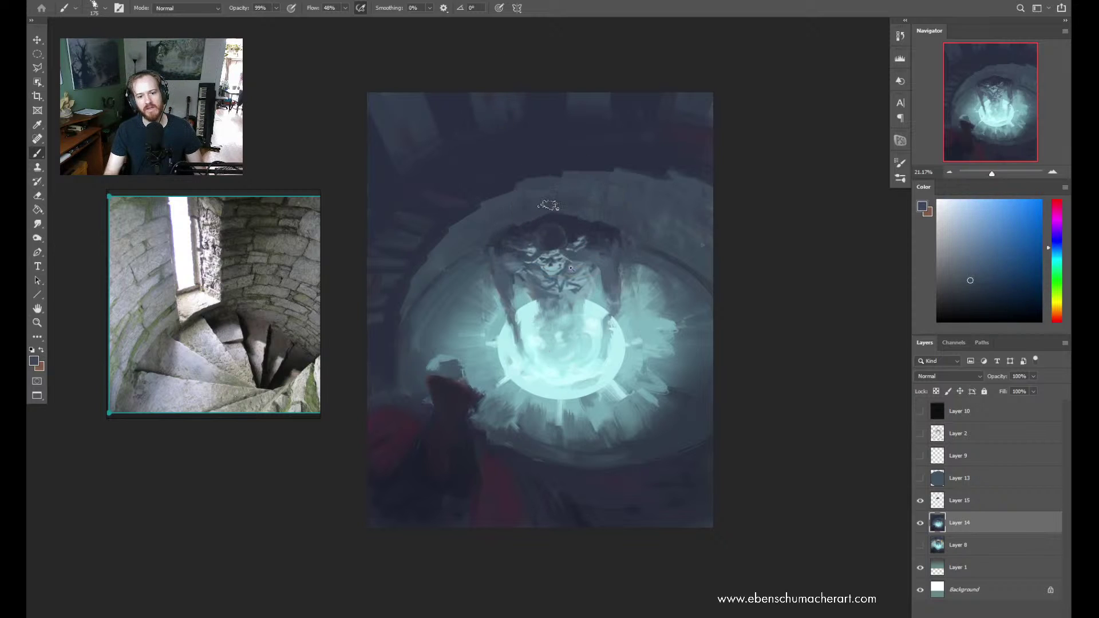
pyautogui.keyDown('alt'); pyautogui.click(564, 220); pyautogui.keyUp('alt')
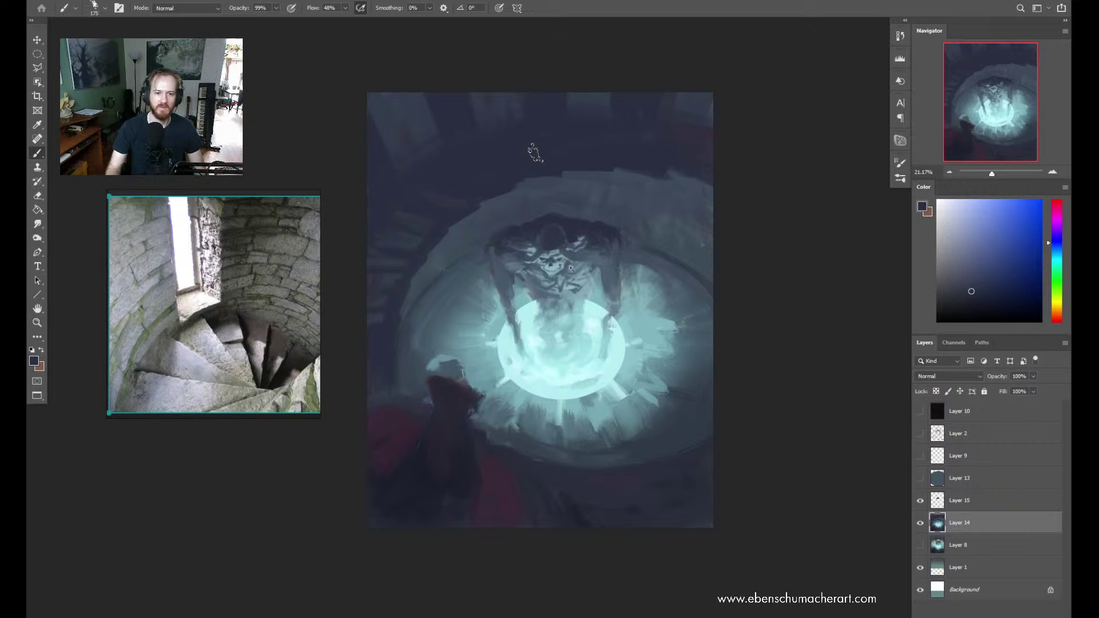
pyautogui.keyDown('alt'); pyautogui.click(399, 134); pyautogui.keyUp('alt')
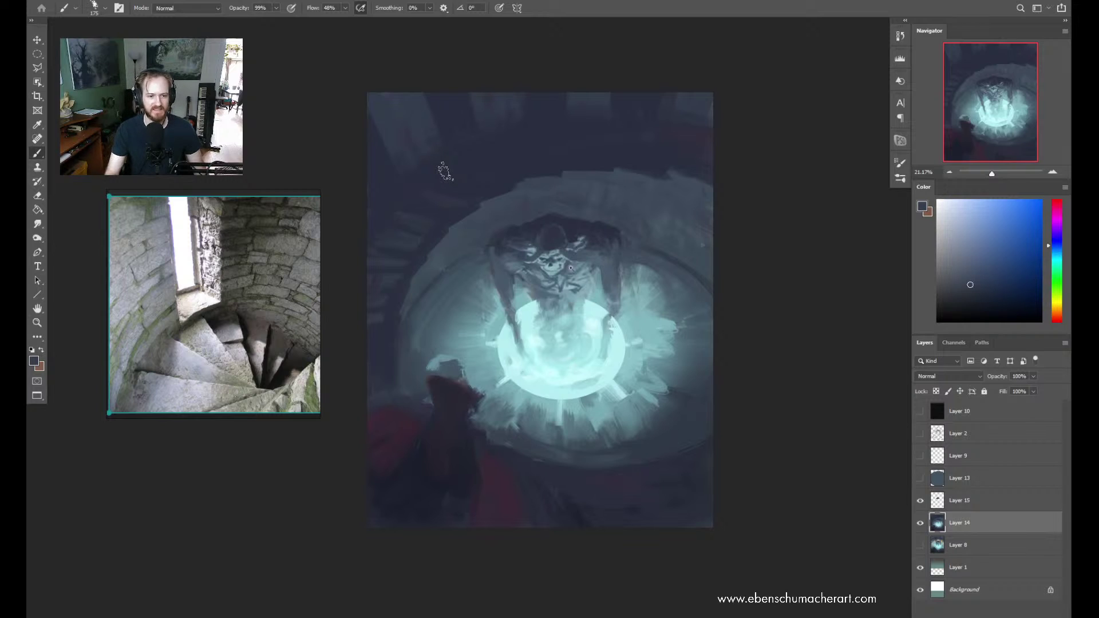
pyautogui.keyDown('alt'); pyautogui.click(379, 214); pyautogui.keyUp('alt')
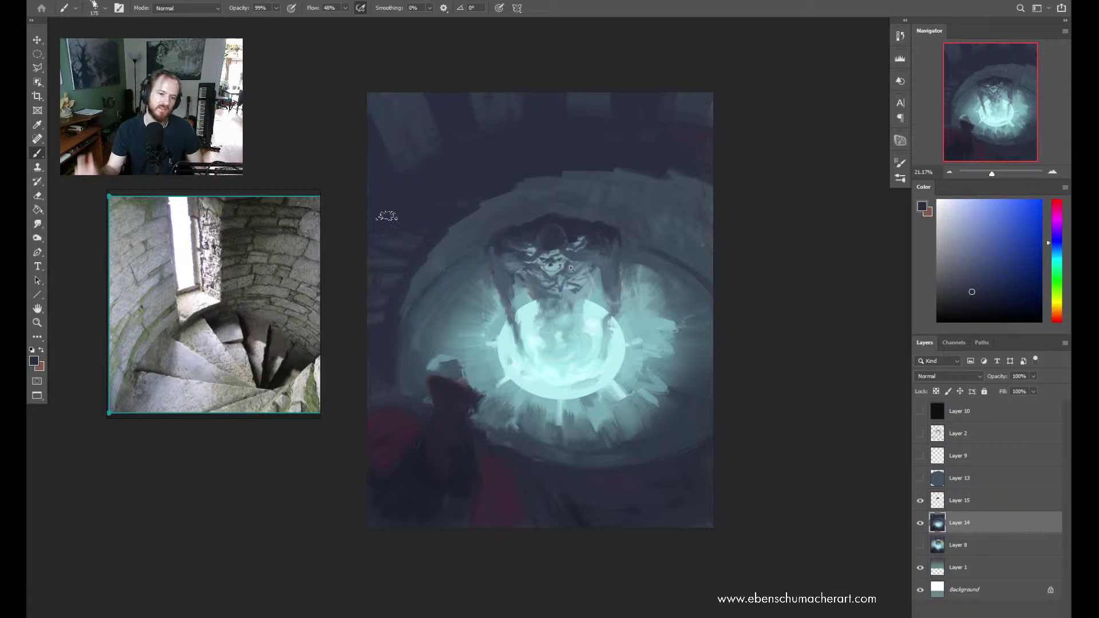
# Rework the vertical pillar shapes along the painting's upper edge with blue-greys and dark blue sampled from the wall
pyautogui.keyDown('alt'); pyautogui.click(613, 103); pyautogui.keyUp('alt')
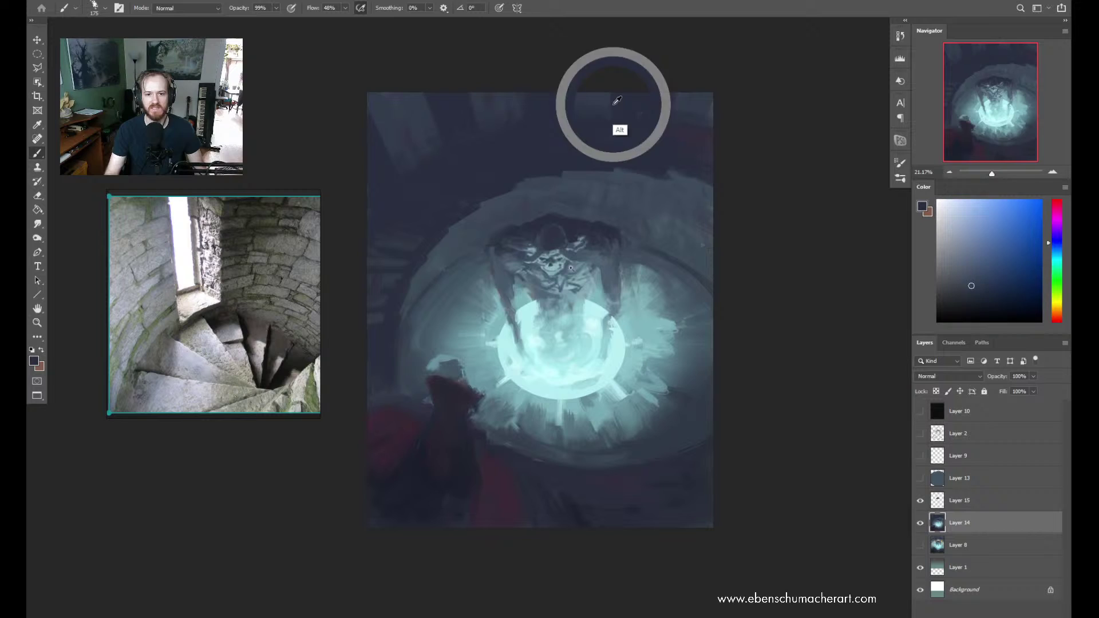
pyautogui.keyDown('alt'); pyautogui.click(496, 101); pyautogui.keyUp('alt')
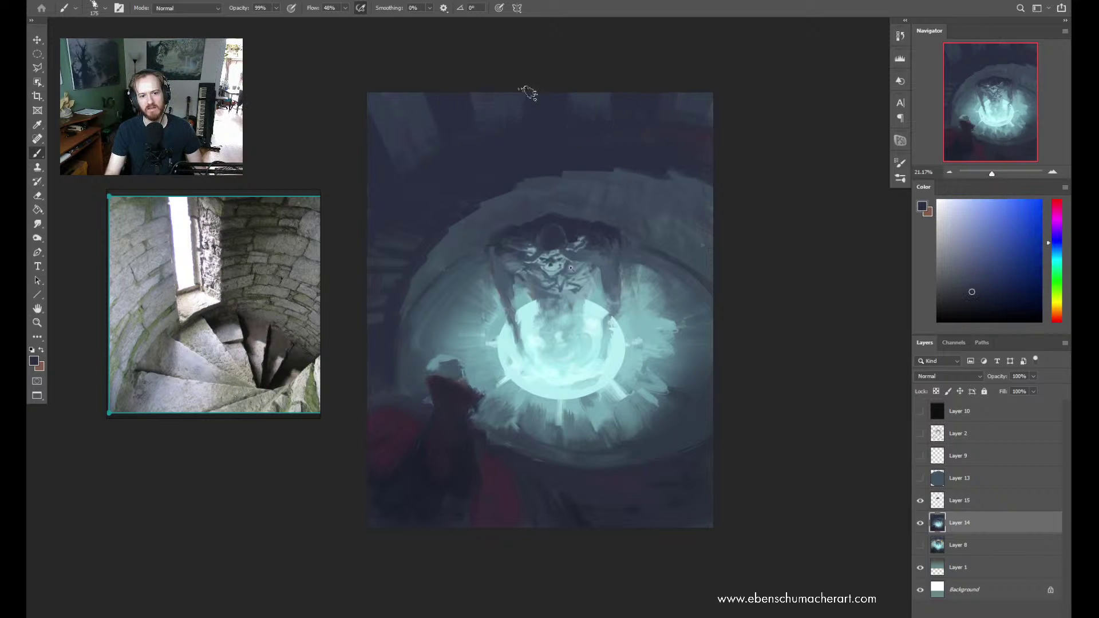
pyautogui.keyDown('alt'); pyautogui.click(588, 98); pyautogui.keyUp('alt')
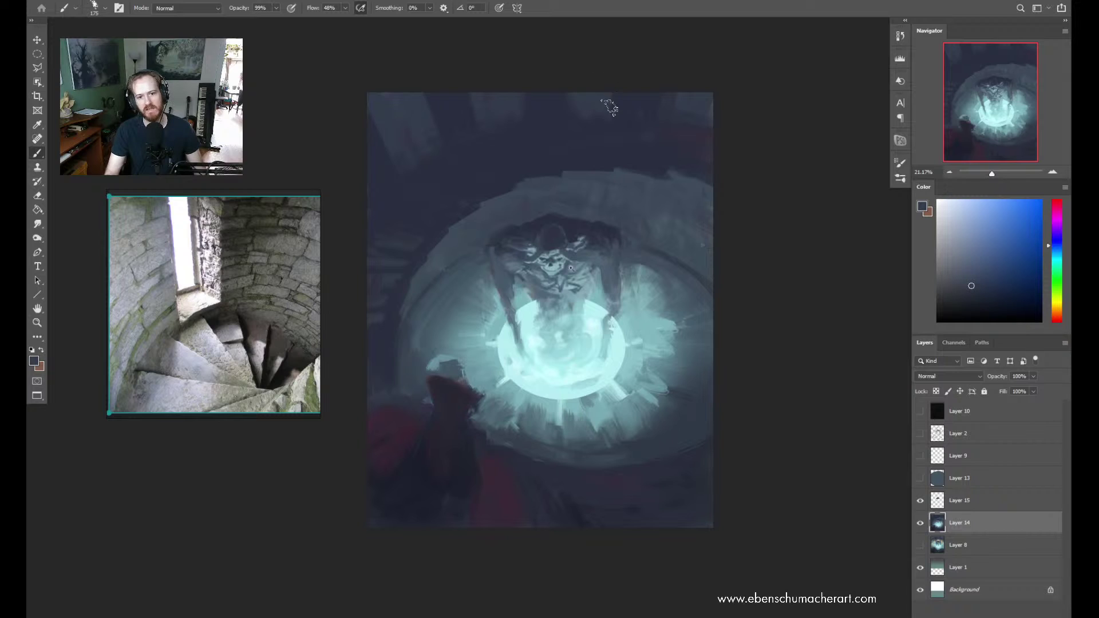
pyautogui.keyDown('alt'); pyautogui.click(604, 129); pyautogui.keyUp('alt')
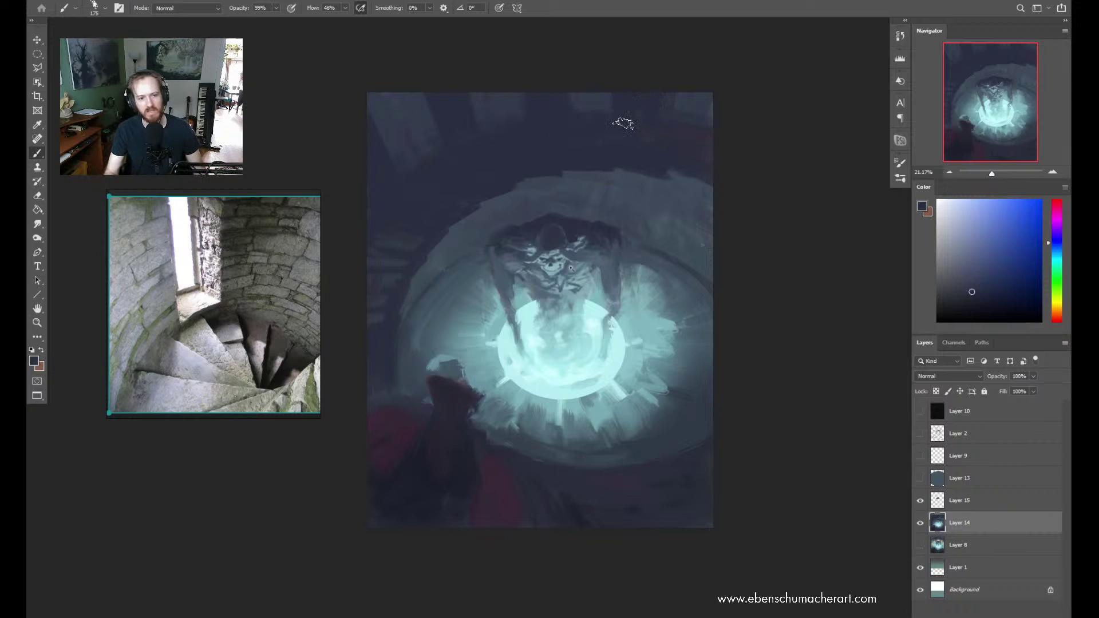
pyautogui.keyDown('alt'); pyautogui.click(411, 118); pyautogui.keyUp('alt')
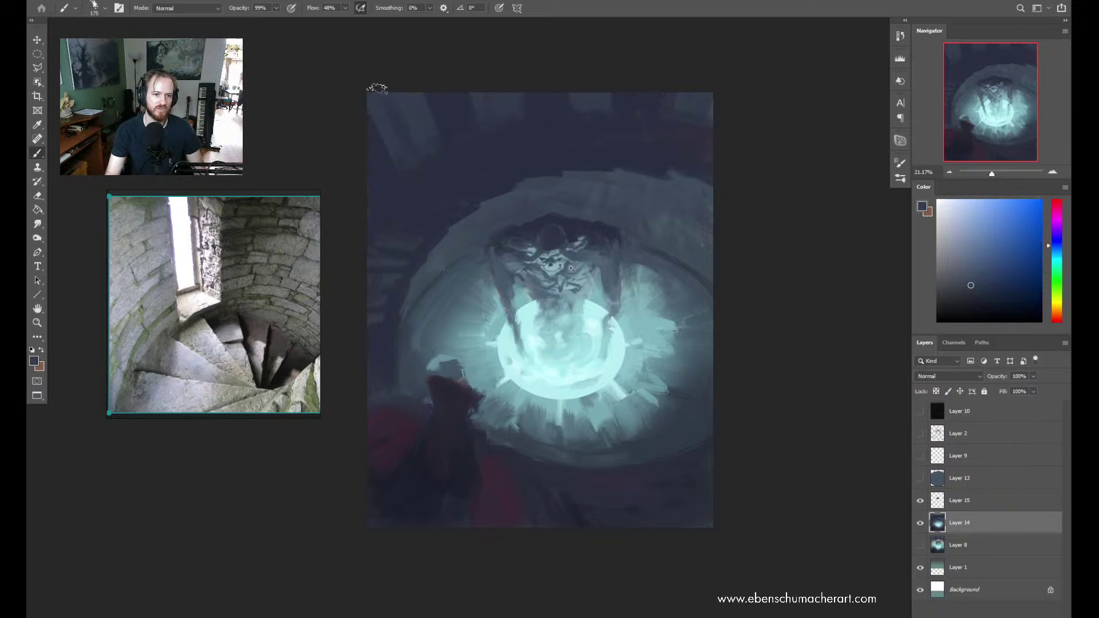
# Cover the remaining streaks on the dark side wall and touch up the ring's outer edge with sampled colours
pyautogui.keyDown('alt'); pyautogui.click(376, 212); pyautogui.keyUp('alt')
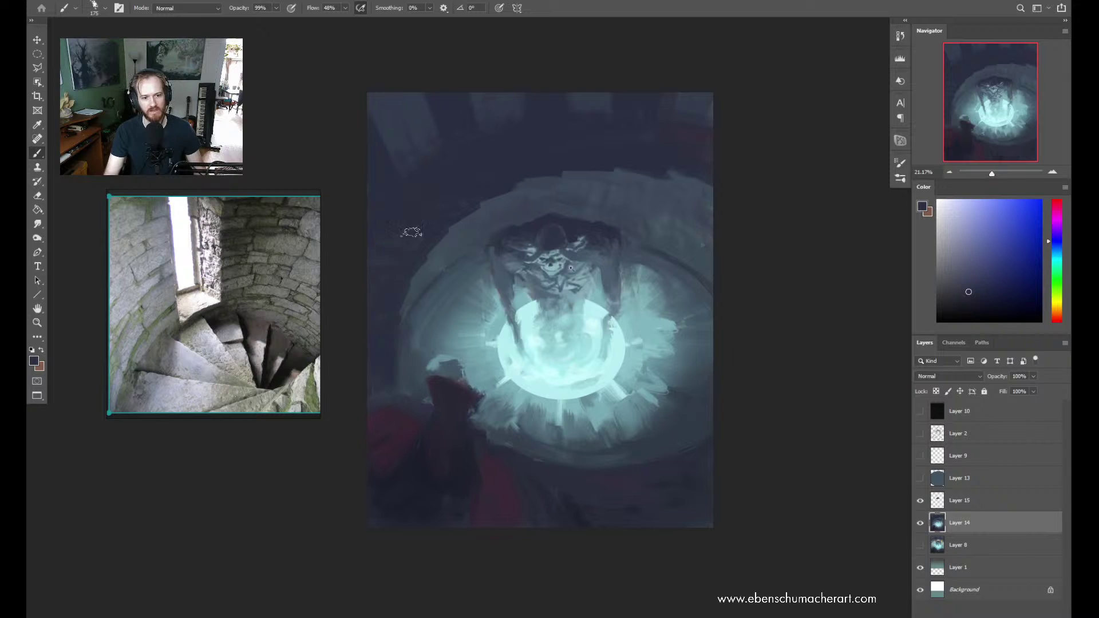
pyautogui.keyDown('alt'); pyautogui.click(524, 172); pyautogui.keyUp('alt')
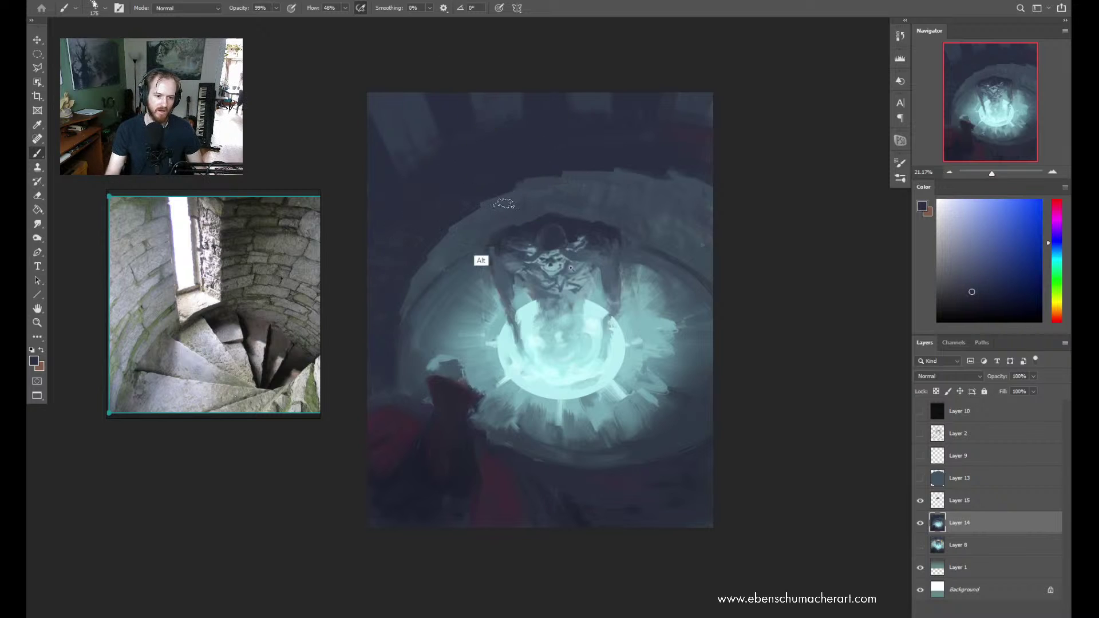
pyautogui.keyDown('alt'); pyautogui.click(423, 309); pyautogui.keyUp('alt')
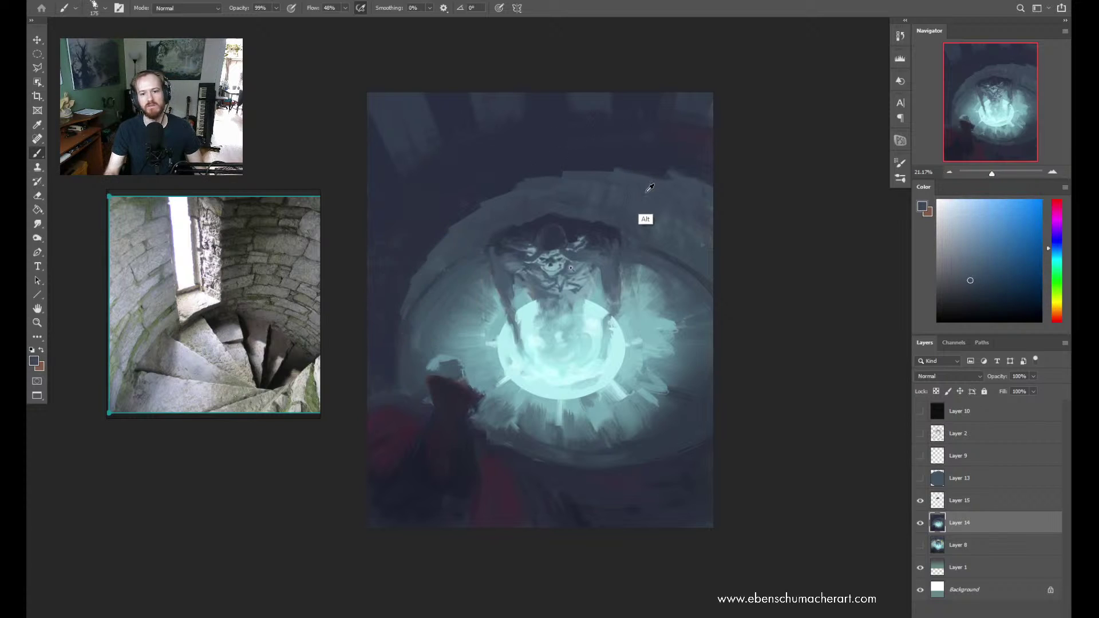
pyautogui.keyDown('alt'); pyautogui.click(695, 164); pyautogui.keyUp('alt')
pyautogui.keyDown('alt'); pyautogui.click(671, 183); pyautogui.keyUp('alt')
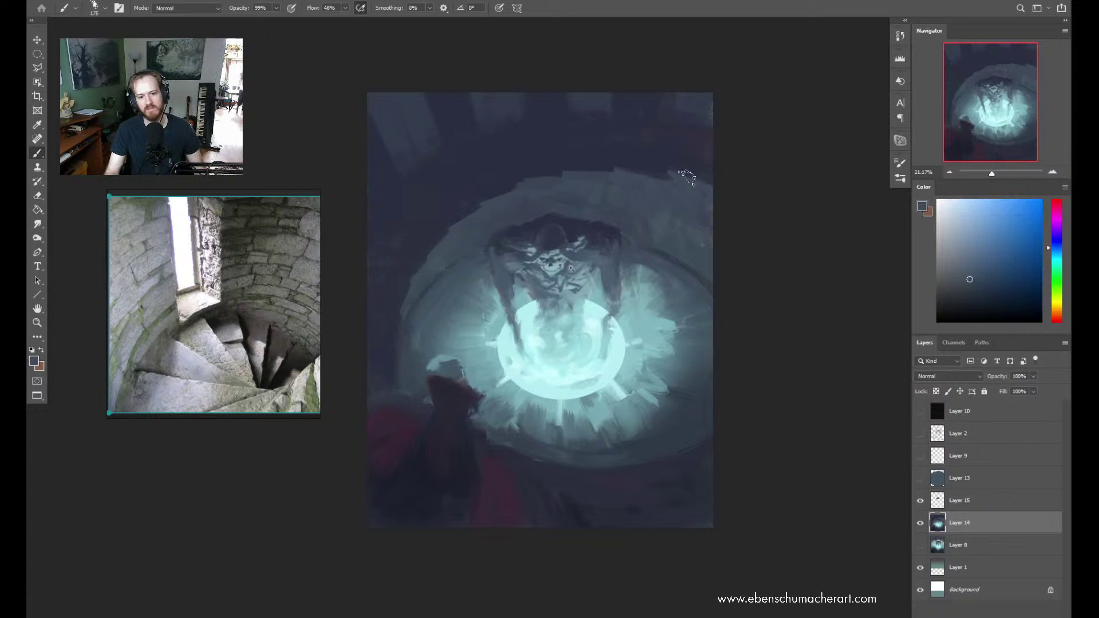
# Flip the painting horizontally and paint steps radiating outward from the ring's rim in sampled blue-greys, separated by dark gaps
pyautogui.press('h')
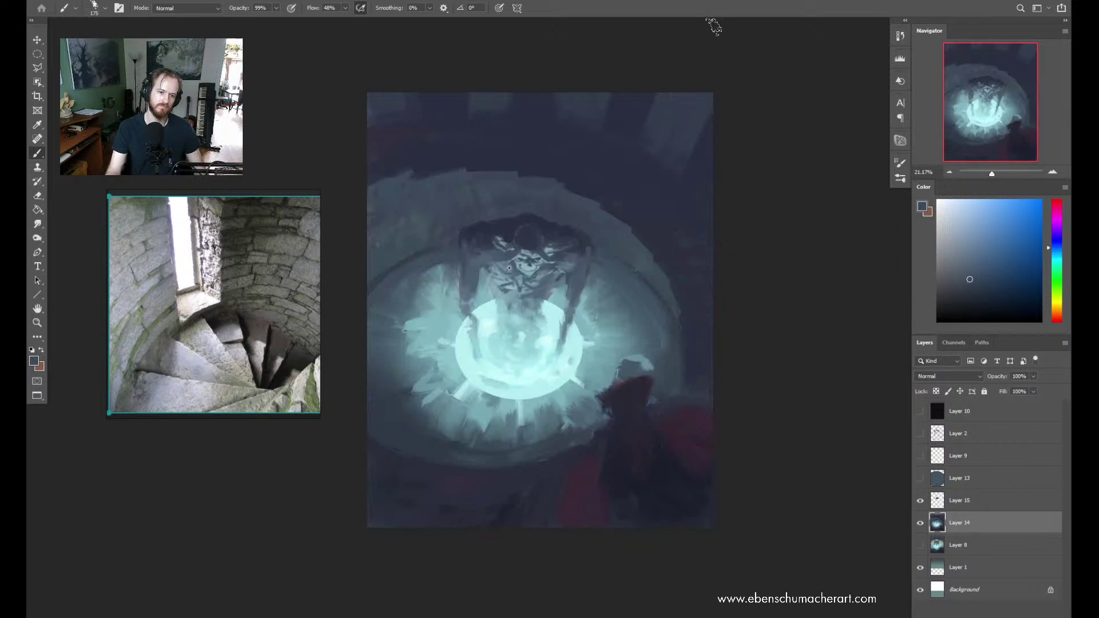
pyautogui.moveTo(631, 205)
pyautogui.mouseDown()
pyautogui.moveTo(669, 189)
pyautogui.moveTo(695, 216)
pyautogui.moveTo(650, 230)
pyautogui.moveTo(696, 220)
pyautogui.moveTo(696, 259)
pyautogui.mouseUp()
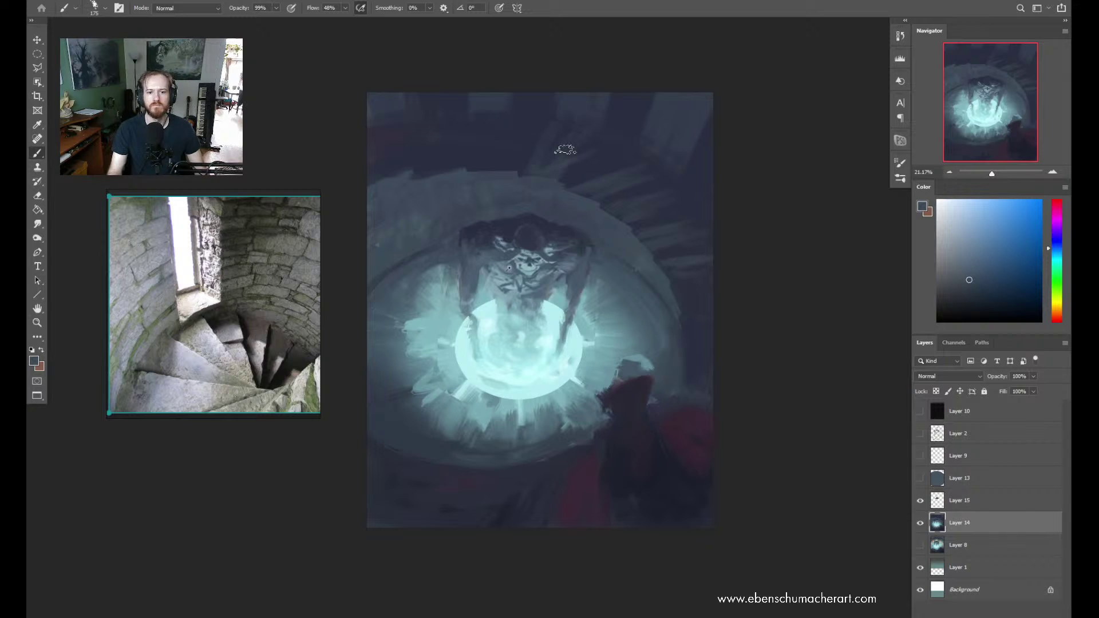
pyautogui.keyDown('alt'); pyautogui.click(619, 186); pyautogui.keyUp('alt')
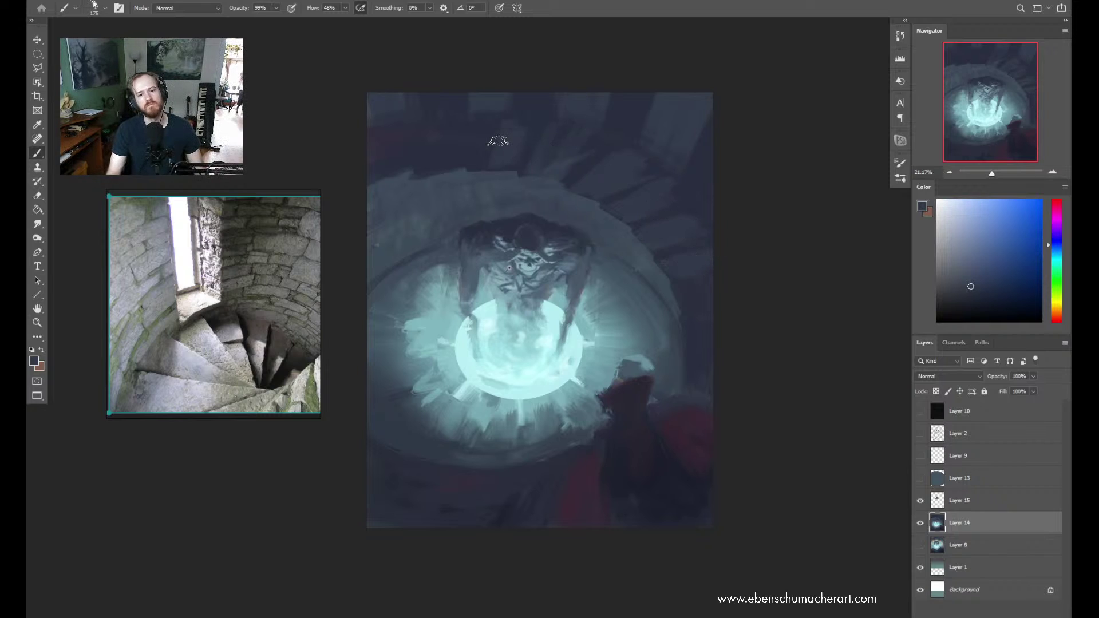
pyautogui.keyDown('alt'); pyautogui.click(546, 121); pyautogui.keyUp('alt')
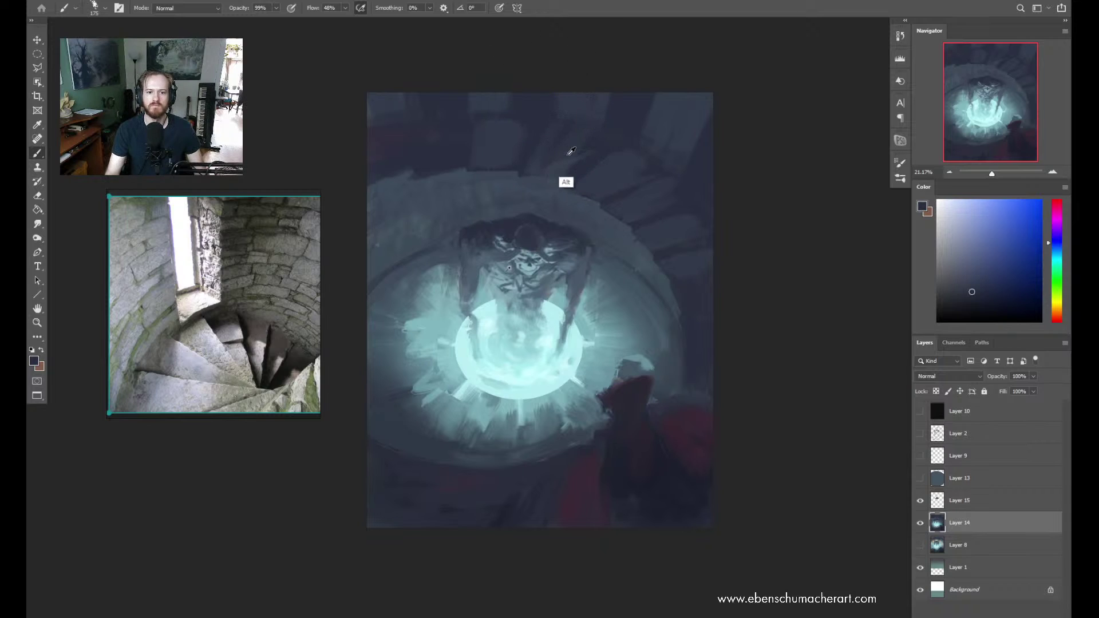
pyautogui.keyDown('alt'); pyautogui.click(601, 171); pyautogui.keyUp('alt')
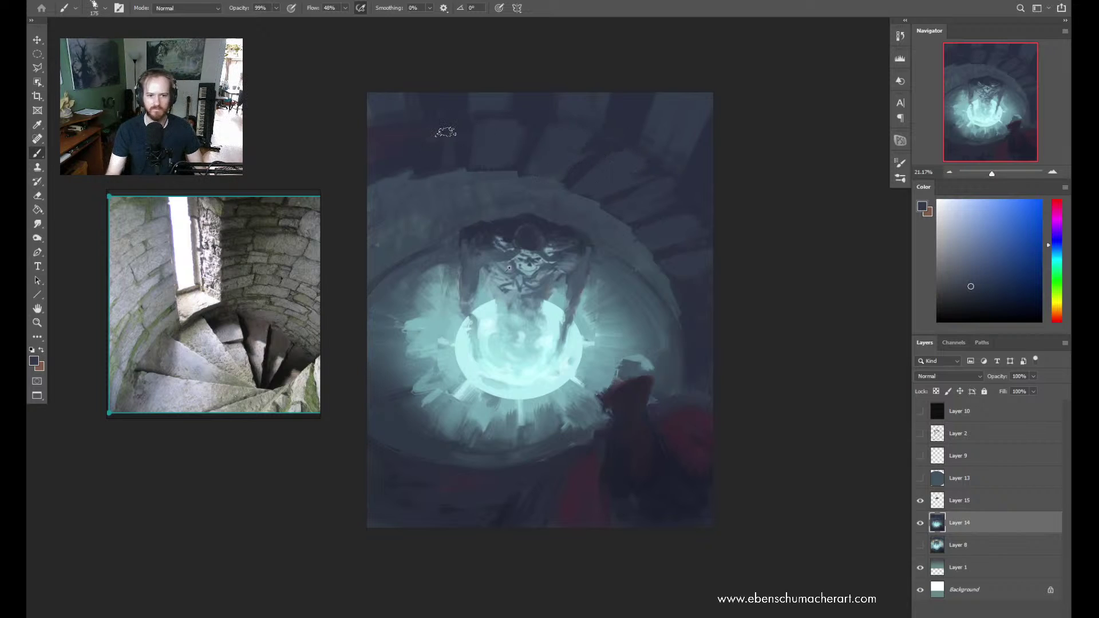
# Continue the radiating steps over the reddish patch toward the canvas edge, using sampled blue-grey and dark blue
pyautogui.moveTo(446, 132); pyautogui.dragTo(393, 139)
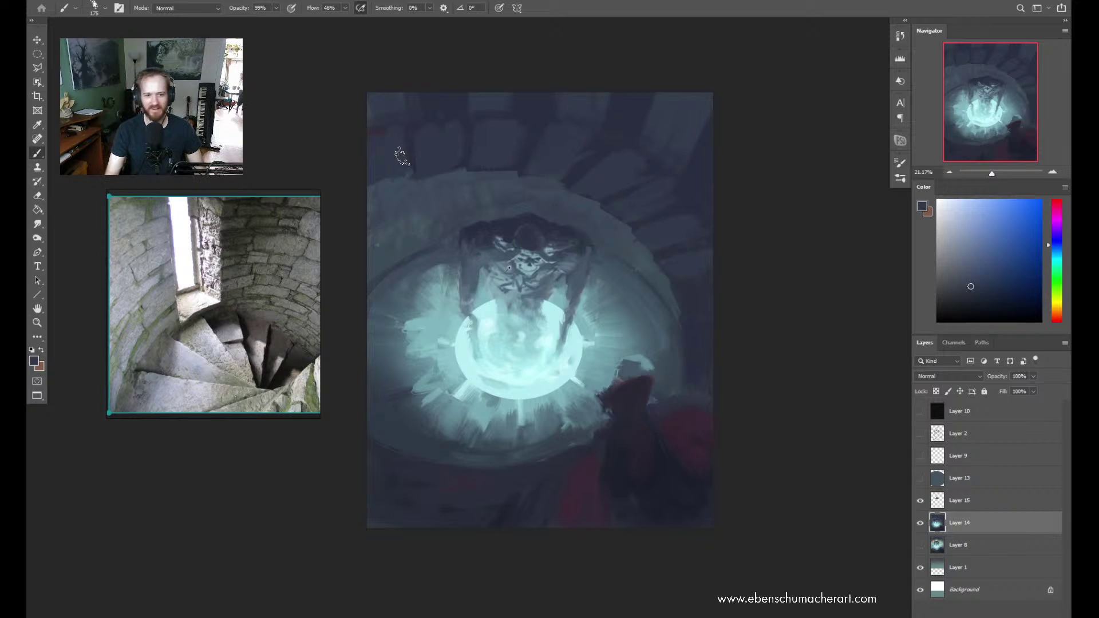
pyautogui.press('alt')
pyautogui.moveTo(392, 158); pyautogui.dragTo(433, 153)
pyautogui.click(411, 143)
pyautogui.click(433, 111)
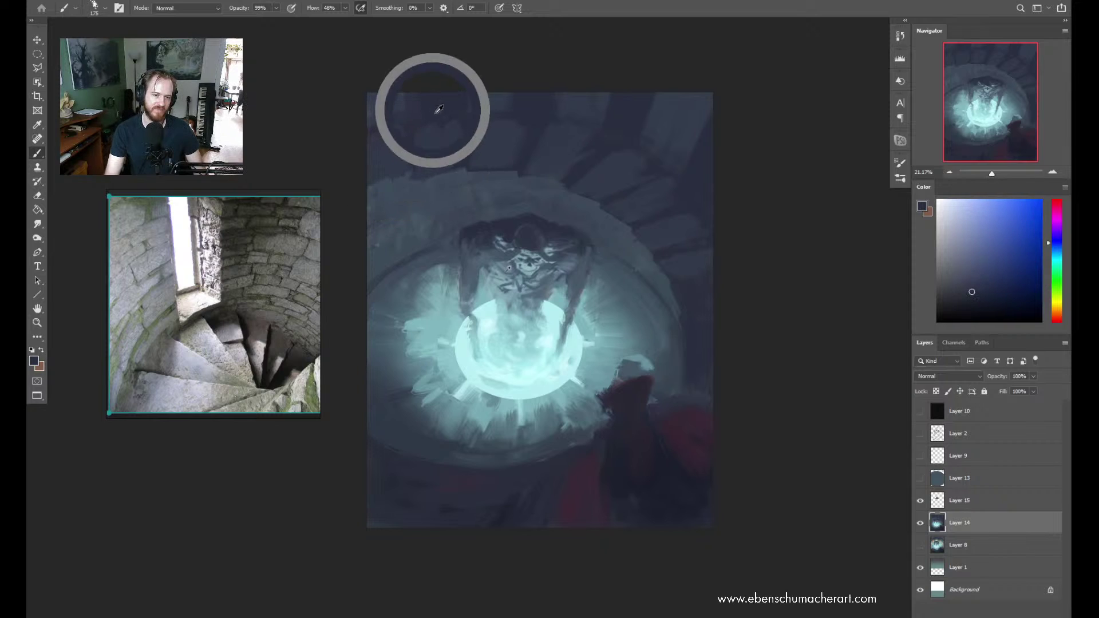
pyautogui.keyDown('alt'); pyautogui.click(424, 155); pyautogui.keyUp('alt')
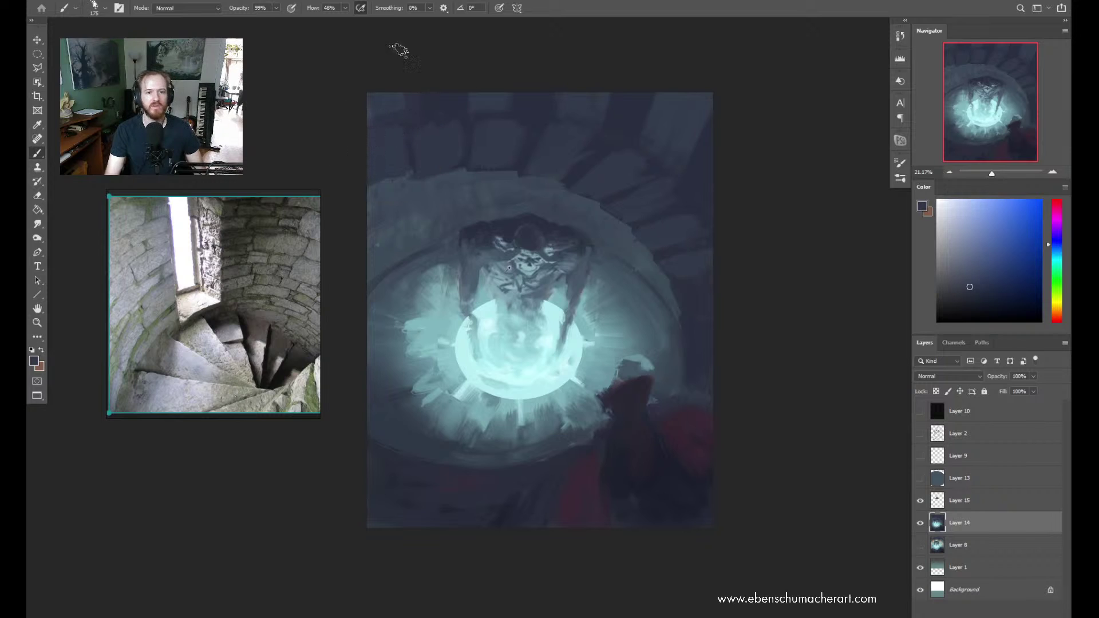
# Define the gaps and edges of the steps above the ring with a size 50 brush, then fill their faces with a larger one
pyautogui.keyDown('alt'); pyautogui.click(419, 163); pyautogui.keyUp('alt')
pyautogui.keyDown('alt'); pyautogui.click(419, 173); pyautogui.keyUp('alt')
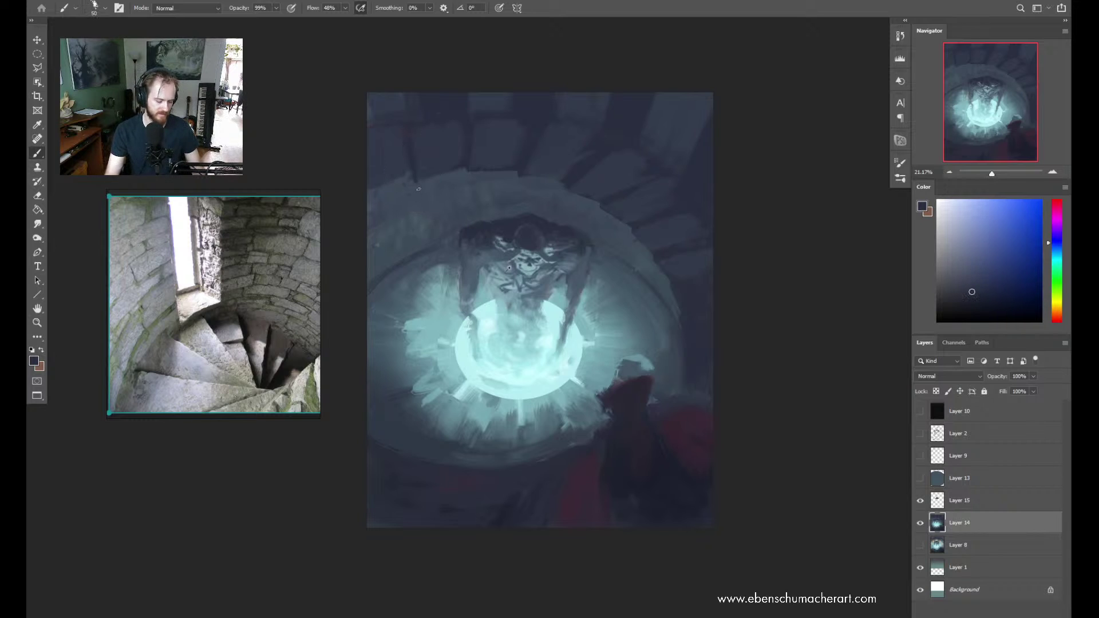
pyautogui.keyDown('alt'); pyautogui.click(391, 174); pyautogui.keyUp('alt')
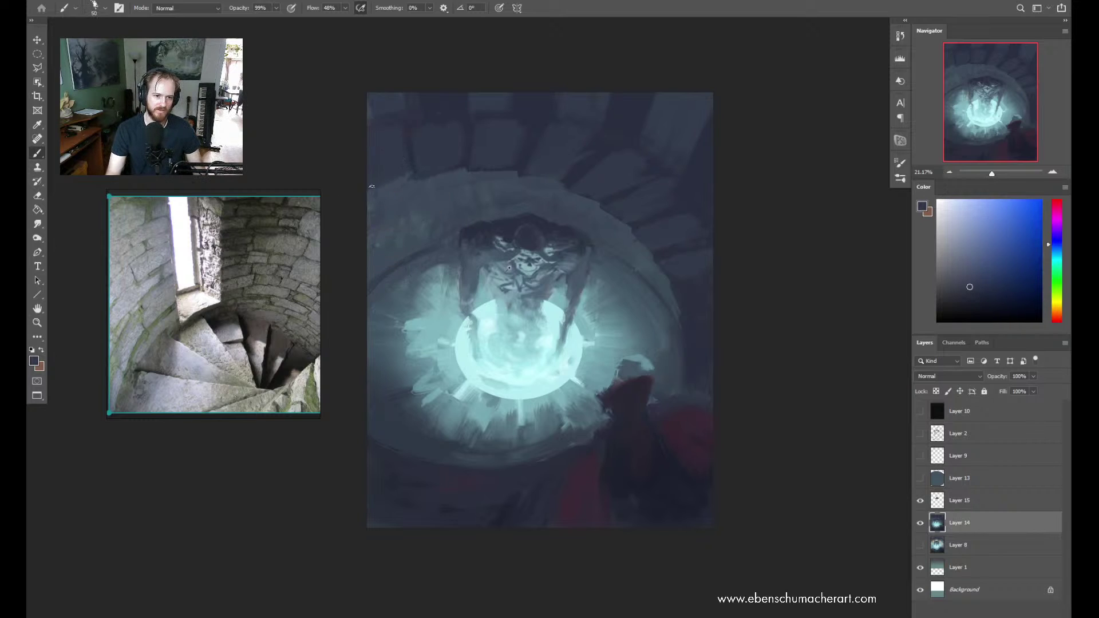
pyautogui.keyDown('alt'); pyautogui.click(409, 157); pyautogui.keyUp('alt')
pyautogui.keyDown('alt'); pyautogui.click(424, 162); pyautogui.keyUp('alt')
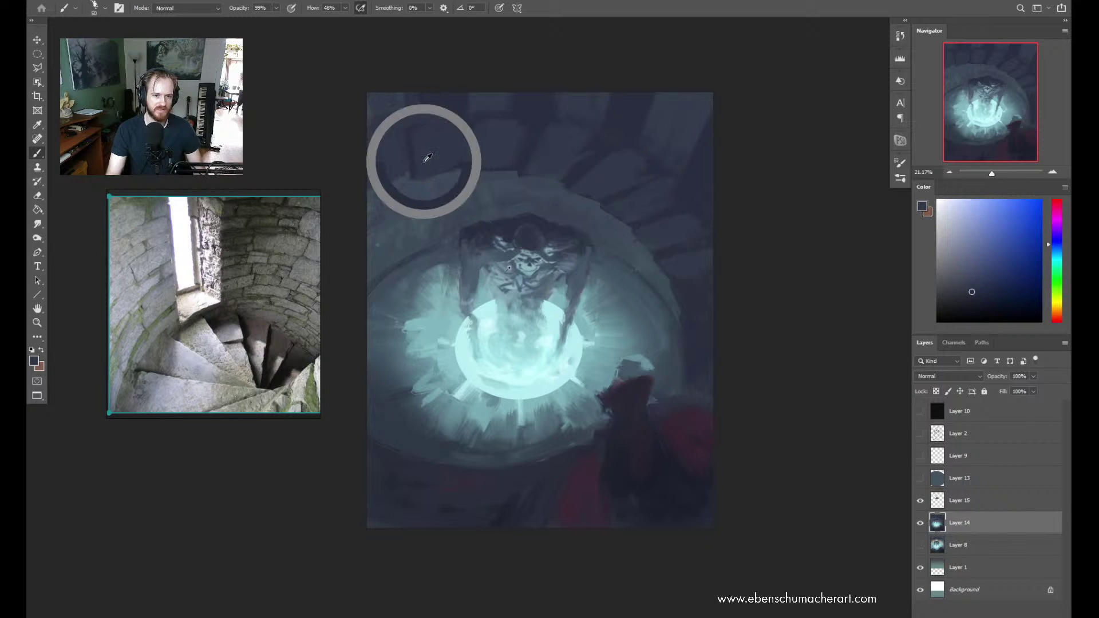
pyautogui.keyDown('alt'); pyautogui.click(426, 121); pyautogui.keyUp('alt')
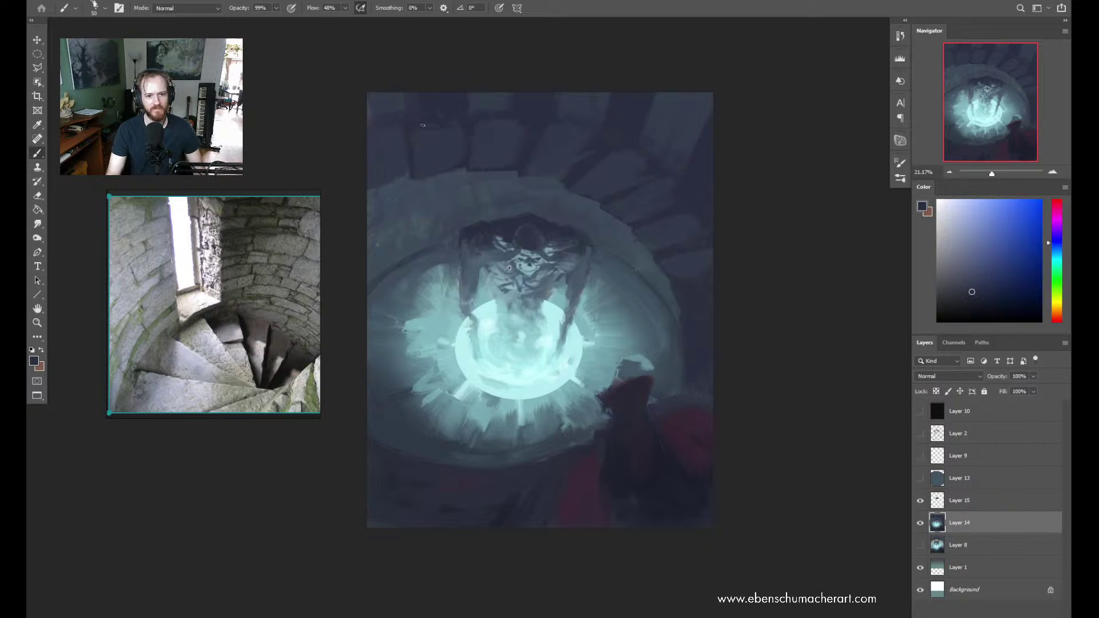
pyautogui.keyDown('alt'); pyautogui.click(447, 156); pyautogui.keyUp('alt')
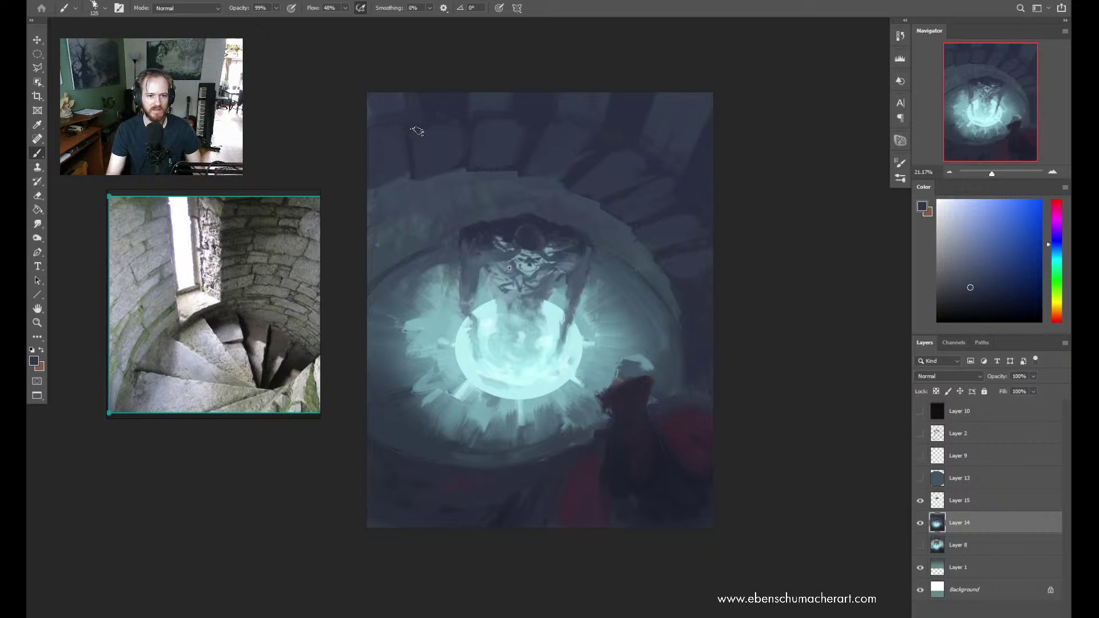
pyautogui.keyDown('alt'); pyautogui.click(452, 112); pyautogui.keyUp('alt')
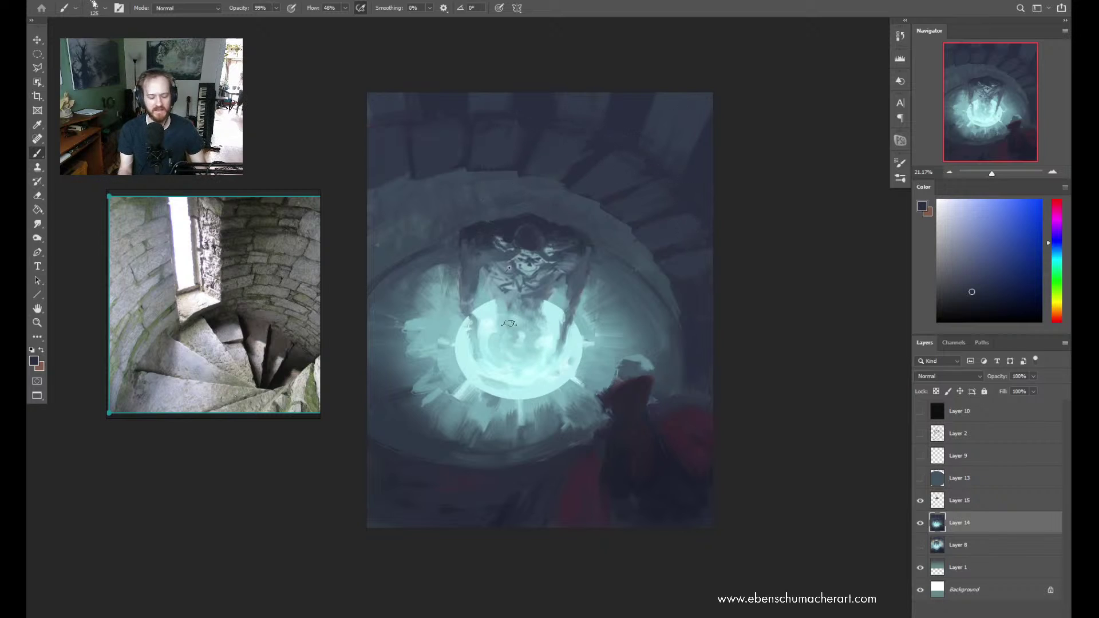
# Enlarge the brush to 600 and softly darken the steps in the painting's upper-left area with sampled dark blue
pyautogui.press(']')
pyautogui.press(']')
pyautogui.press(']')
pyautogui.press(']')
pyautogui.press(']')
pyautogui.press(']')
pyautogui.press(']')
pyautogui.press(']')
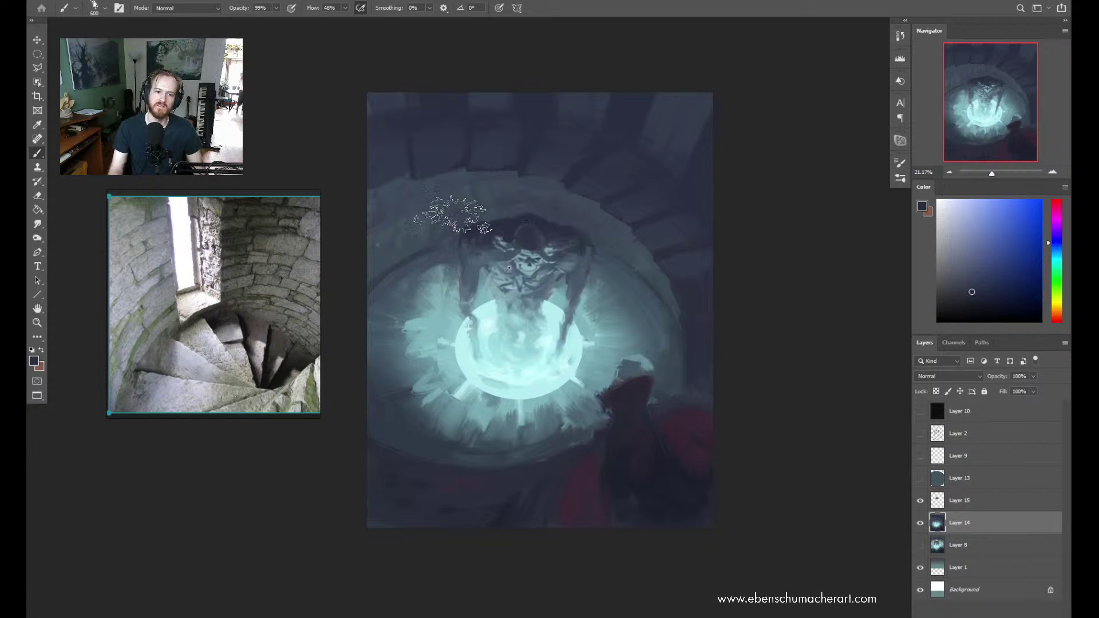
pyautogui.press('alt')
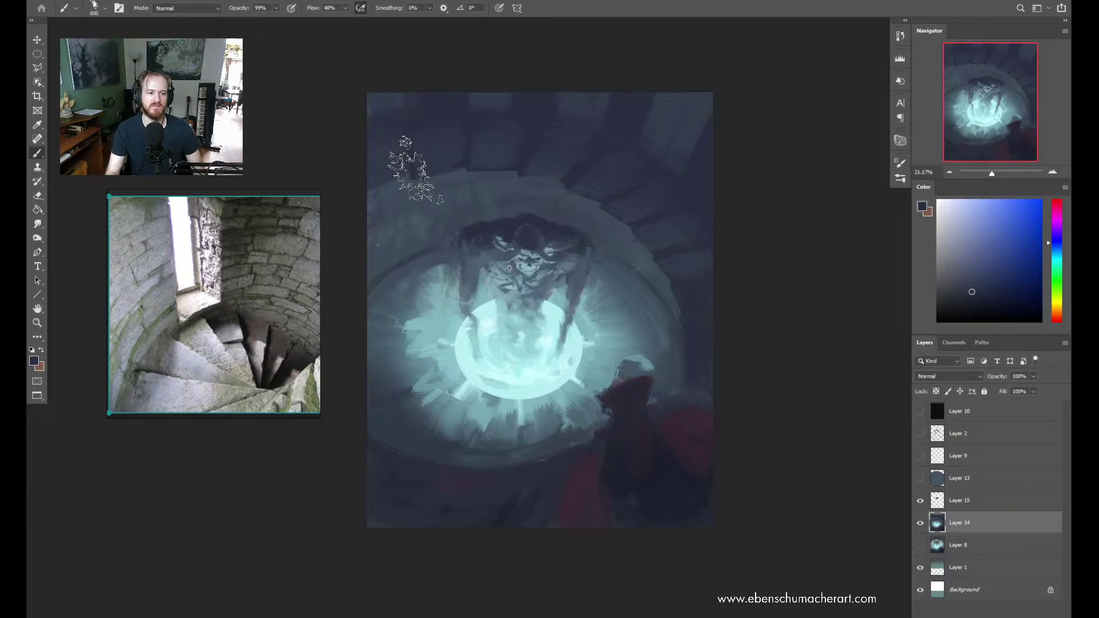
pyautogui.keyDown('alt'); pyautogui.click(454, 121); pyautogui.keyUp('alt')
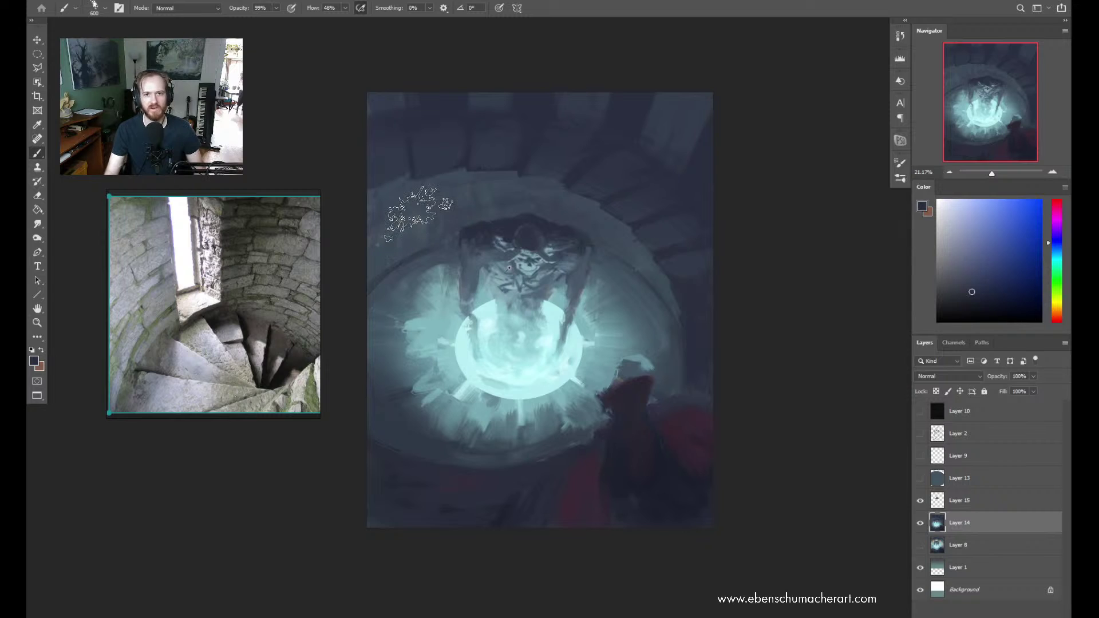
# Reduce the brush to 250 and refine the steps along the ring's upper rim with sampled dark blues and blue-greys
pyautogui.press('[')
pyautogui.press('[')
pyautogui.press('[')
pyautogui.press('[')
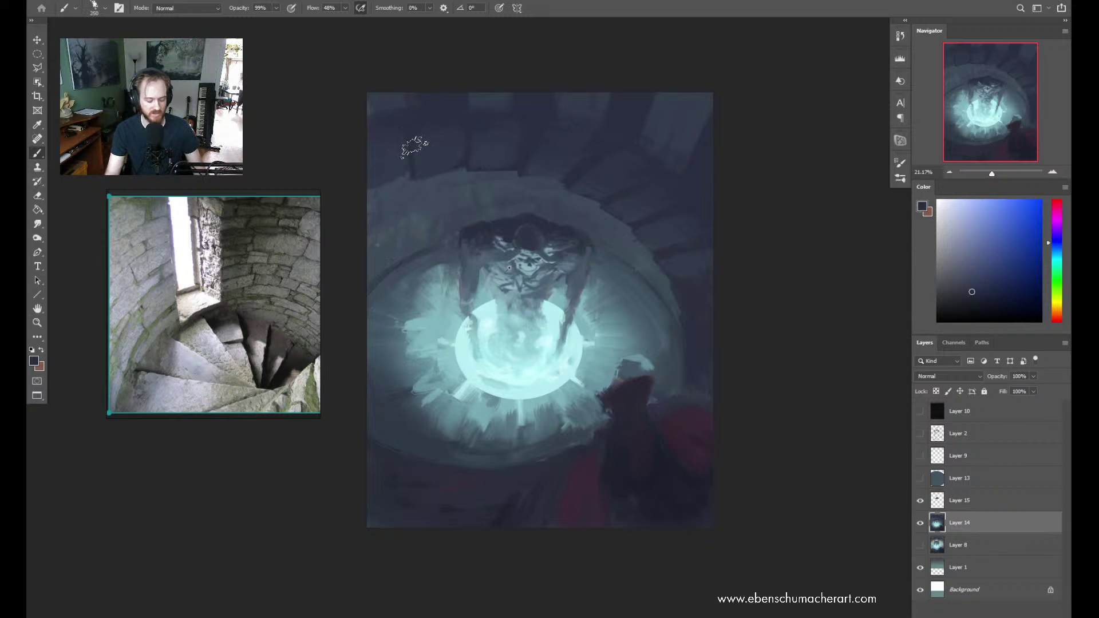
pyautogui.keyDown('alt'); pyautogui.click(368, 104); pyautogui.keyUp('alt')
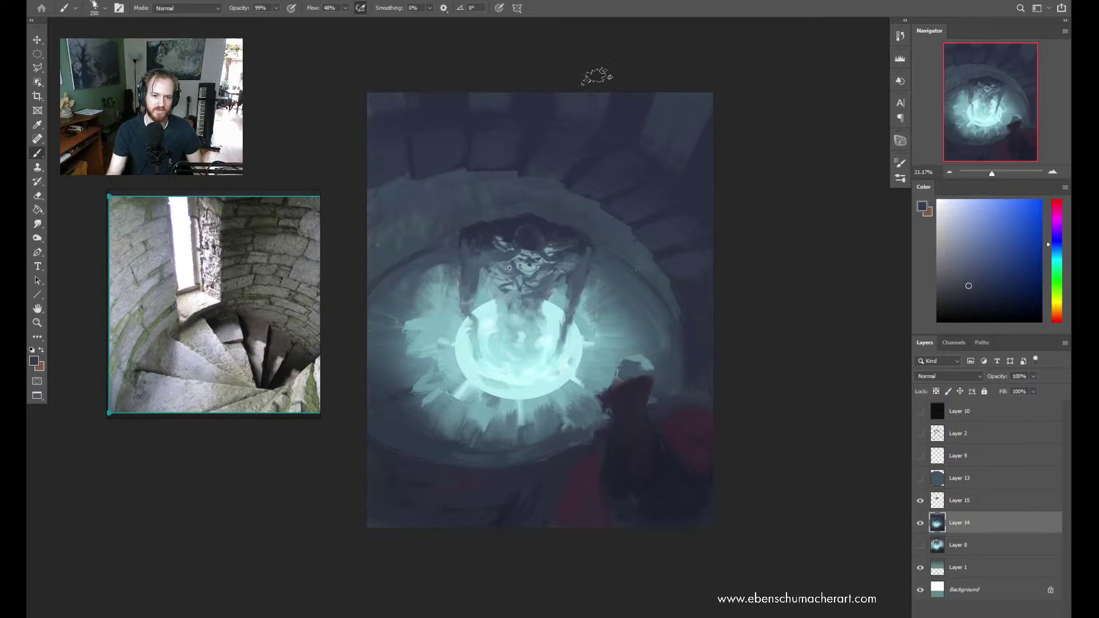
pyautogui.keyDown('alt'); pyautogui.click(621, 106); pyautogui.keyUp('alt')
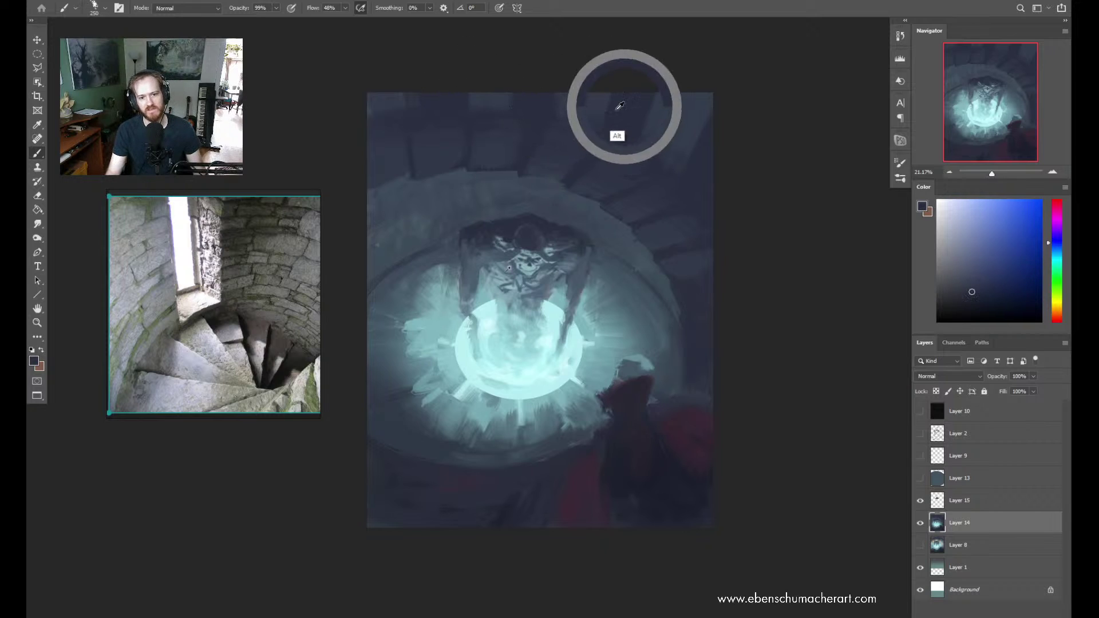
pyautogui.keyDown('alt'); pyautogui.click(543, 164); pyautogui.keyUp('alt')
pyautogui.keyDown('alt'); pyautogui.click(515, 150); pyautogui.keyUp('alt')
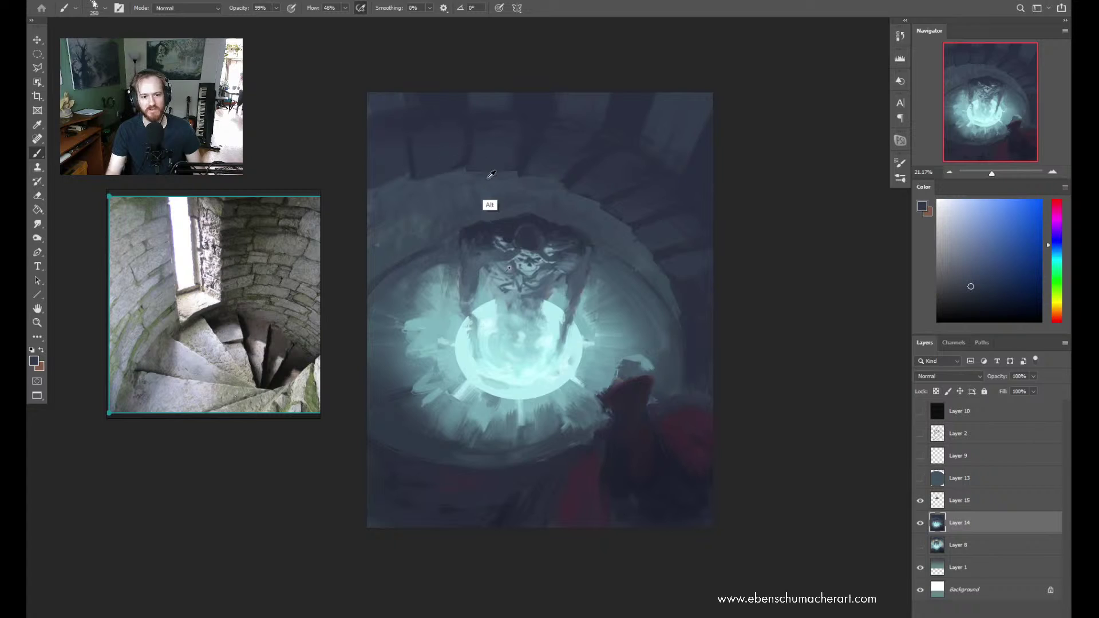
pyautogui.keyDown('alt'); pyautogui.click(491, 173); pyautogui.keyUp('alt')
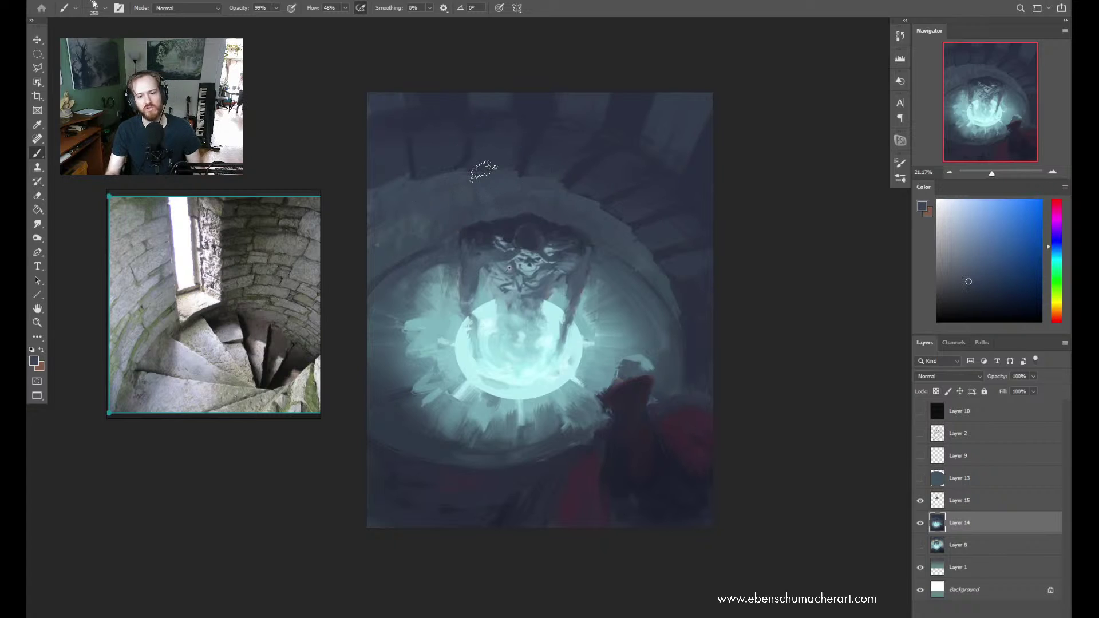
pyautogui.keyDown('alt'); pyautogui.click(379, 243); pyautogui.keyUp('alt')
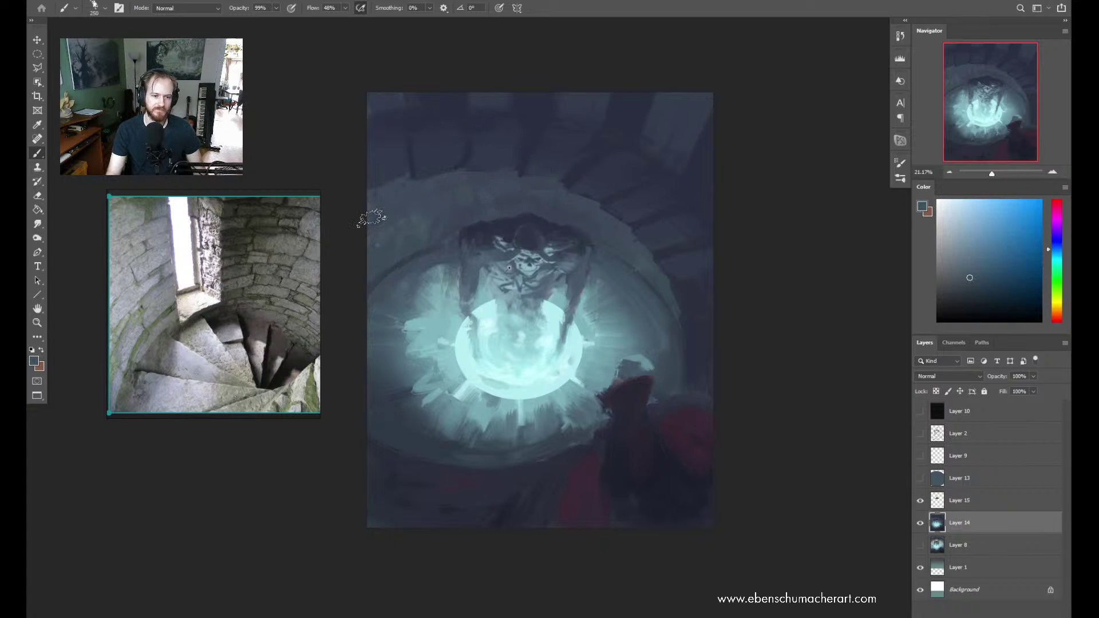
pyautogui.keyDown('alt'); pyautogui.click(439, 321); pyautogui.keyUp('alt')
pyautogui.moveTo(373, 249); pyautogui.dragTo(379, 205)
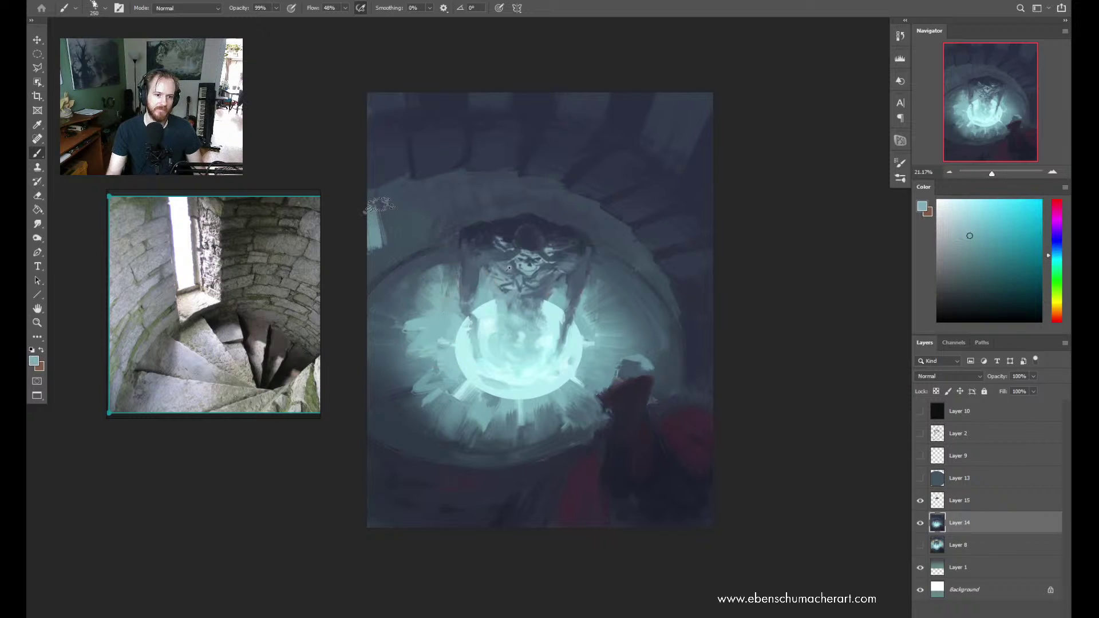
pyautogui.hotkey('ctrl', 'z')
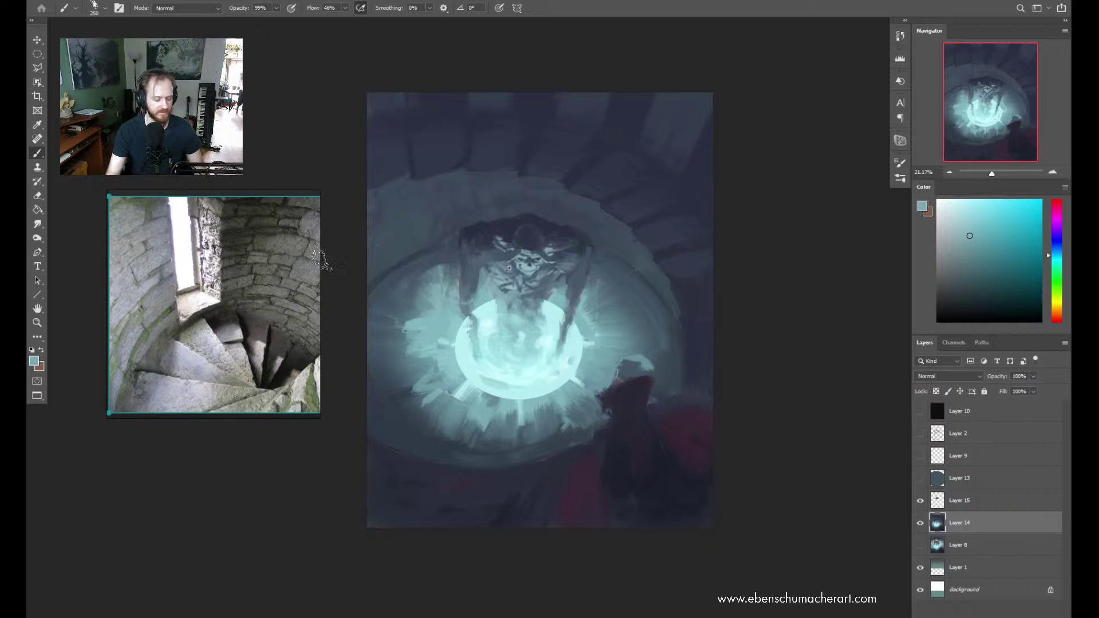
# Rework the steps and the ring's outer rim in the painting's upper-left area, alternating sampled dark blue and blue-grey
pyautogui.keyDown('alt'); pyautogui.click(393, 162); pyautogui.keyUp('alt')
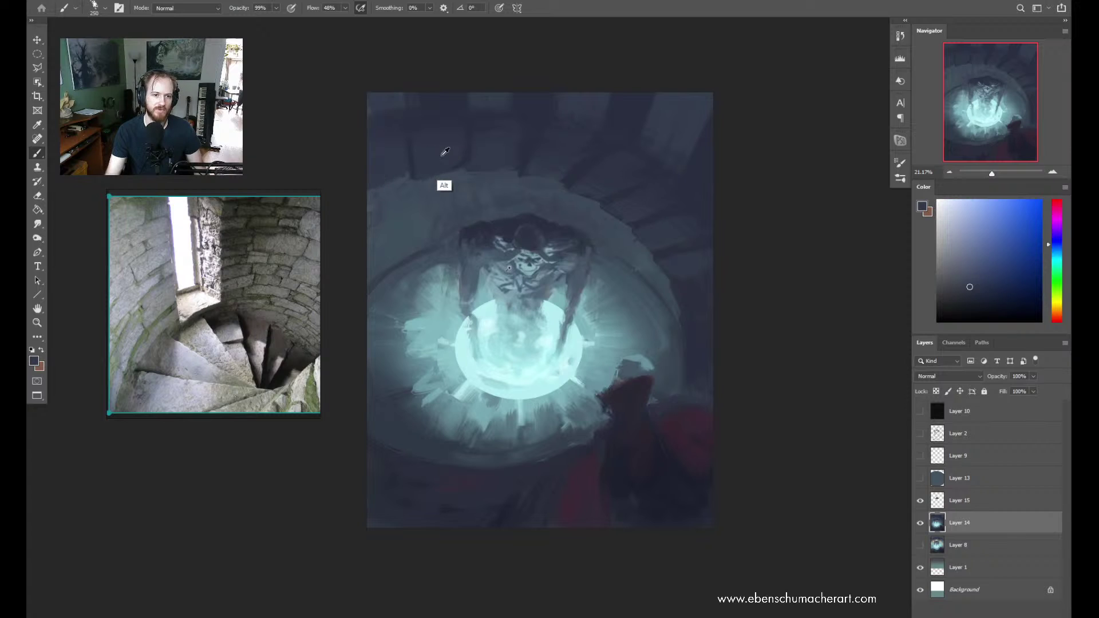
pyautogui.keyDown('alt'); pyautogui.click(417, 207); pyautogui.keyUp('alt')
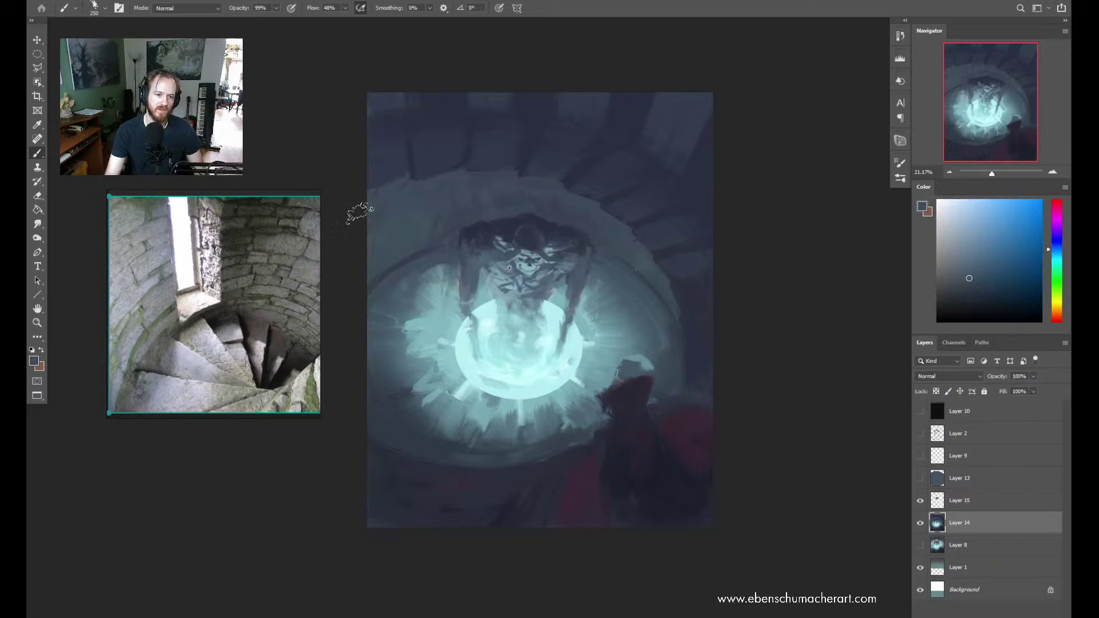
pyautogui.keyDown('alt'); pyautogui.click(415, 113); pyautogui.keyUp('alt')
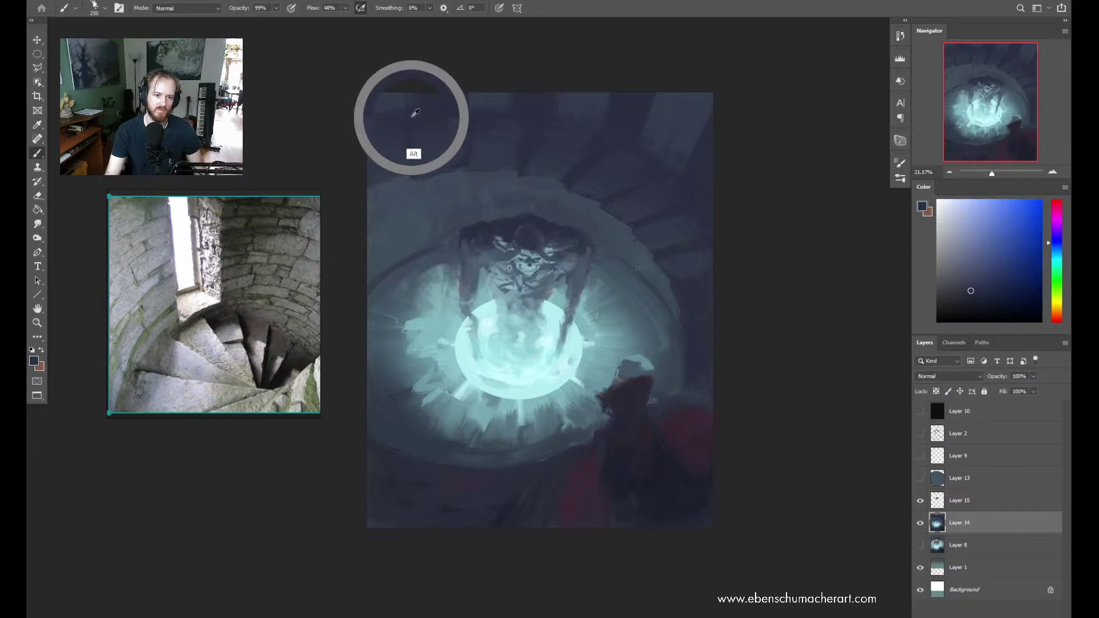
pyautogui.keyDown('alt'); pyautogui.click(430, 147); pyautogui.keyUp('alt')
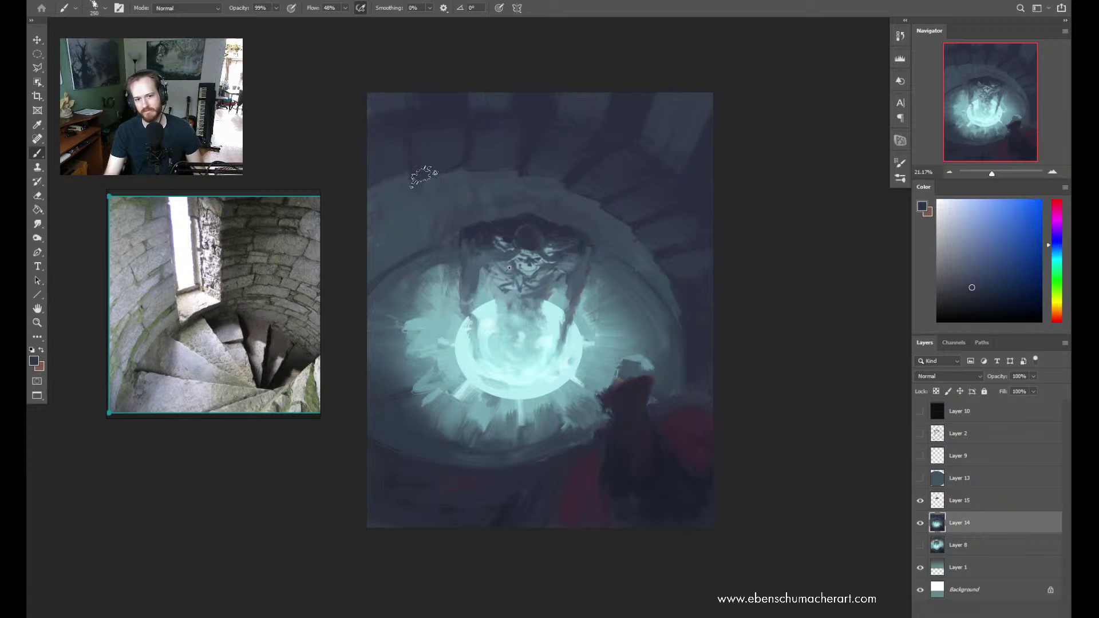
pyautogui.keyDown('alt'); pyautogui.click(386, 158); pyautogui.keyUp('alt')
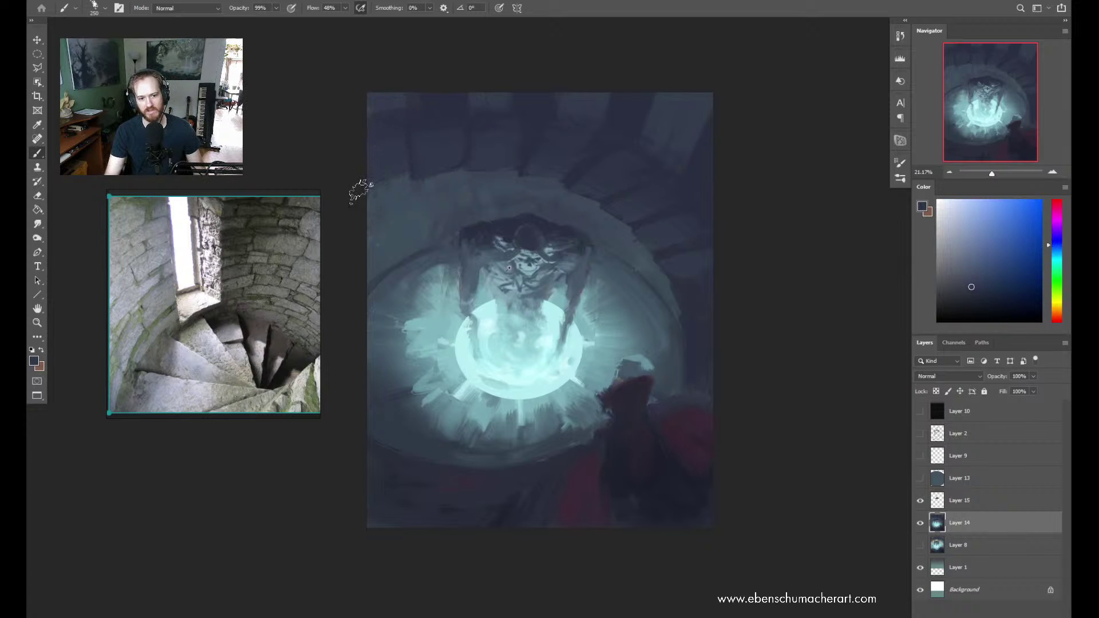
pyautogui.keyDown('alt'); pyautogui.click(395, 220); pyautogui.keyUp('alt')
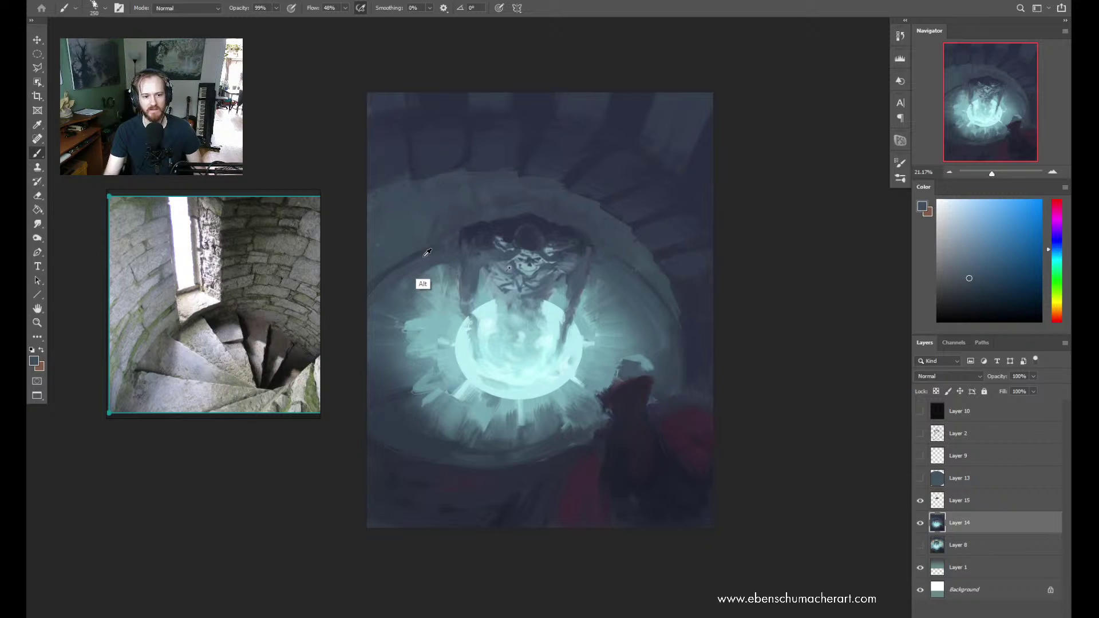
# Soften the dark inner edge of the ring beside the figure's shoulder and blend the stone surface up to the rim
pyautogui.moveTo(427, 277); pyautogui.dragTo(414, 279)
pyautogui.keyDown('alt'); pyautogui.click(432, 240); pyautogui.keyUp('alt')
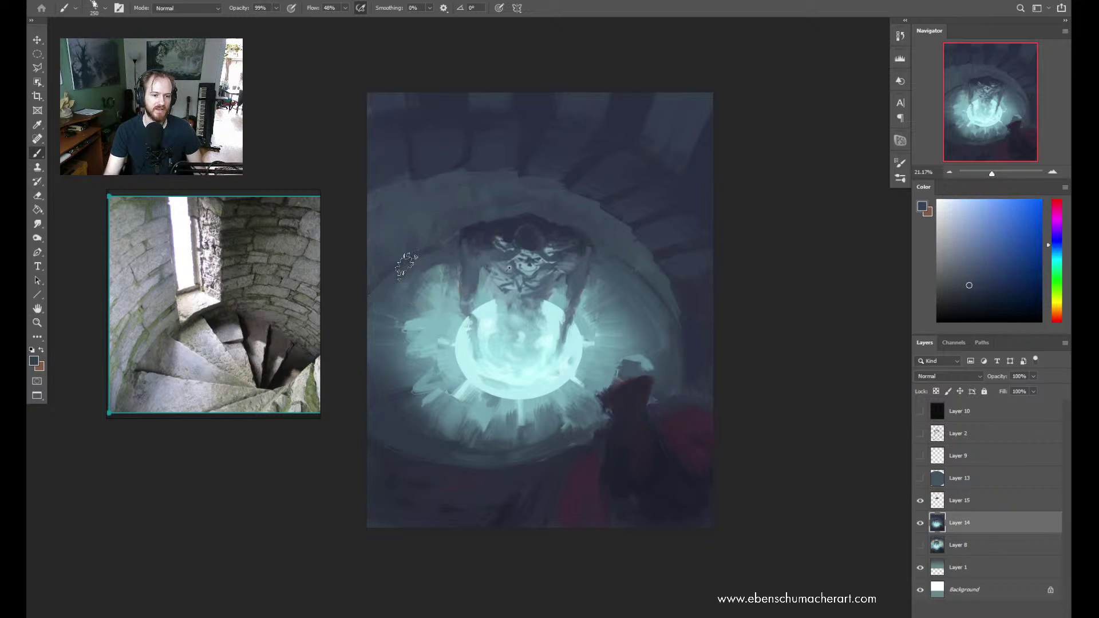
pyautogui.moveTo(412, 246); pyautogui.dragTo(447, 243)
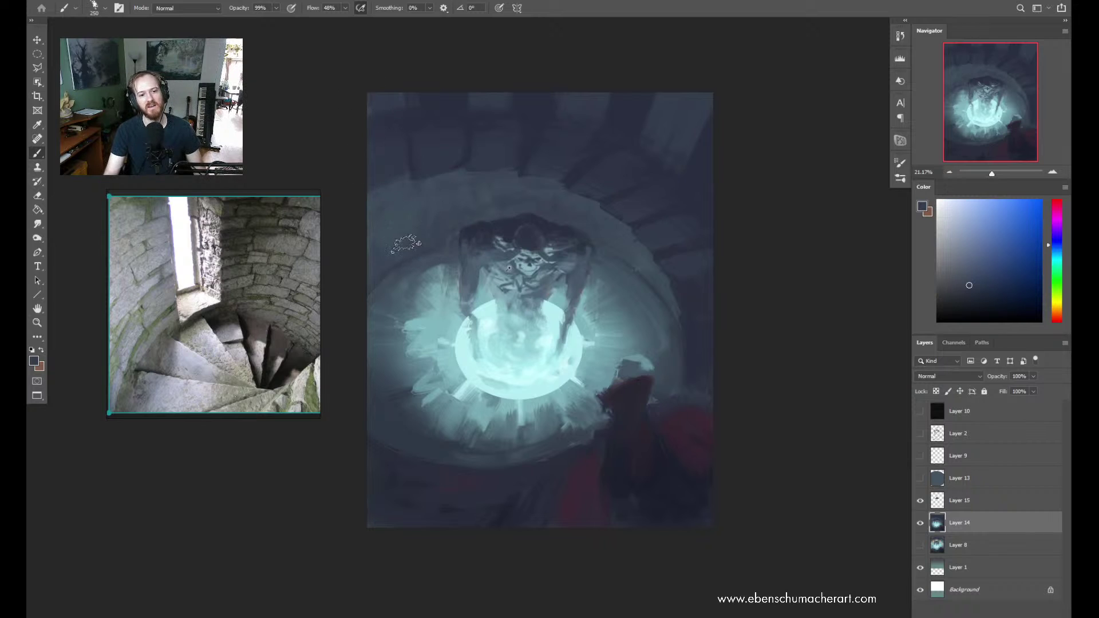
pyautogui.keyDown('alt'); pyautogui.click(400, 191); pyautogui.keyUp('alt')
pyautogui.keyDown('alt'); pyautogui.click(412, 172); pyautogui.keyUp('alt')
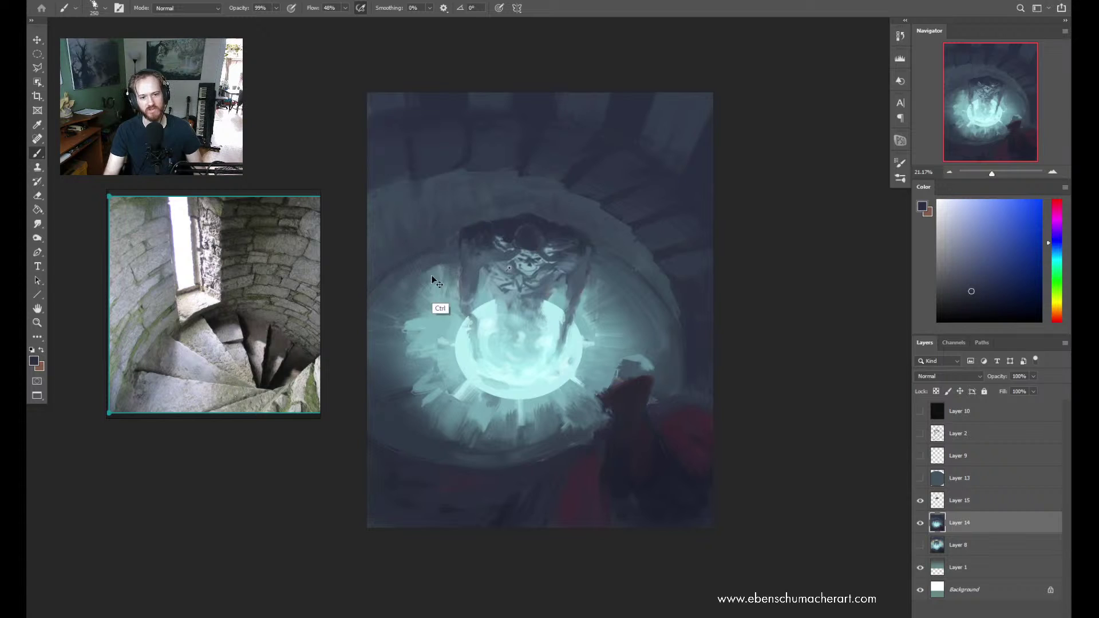
pyautogui.keyDown('alt'); pyautogui.click(424, 195); pyautogui.keyUp('alt')
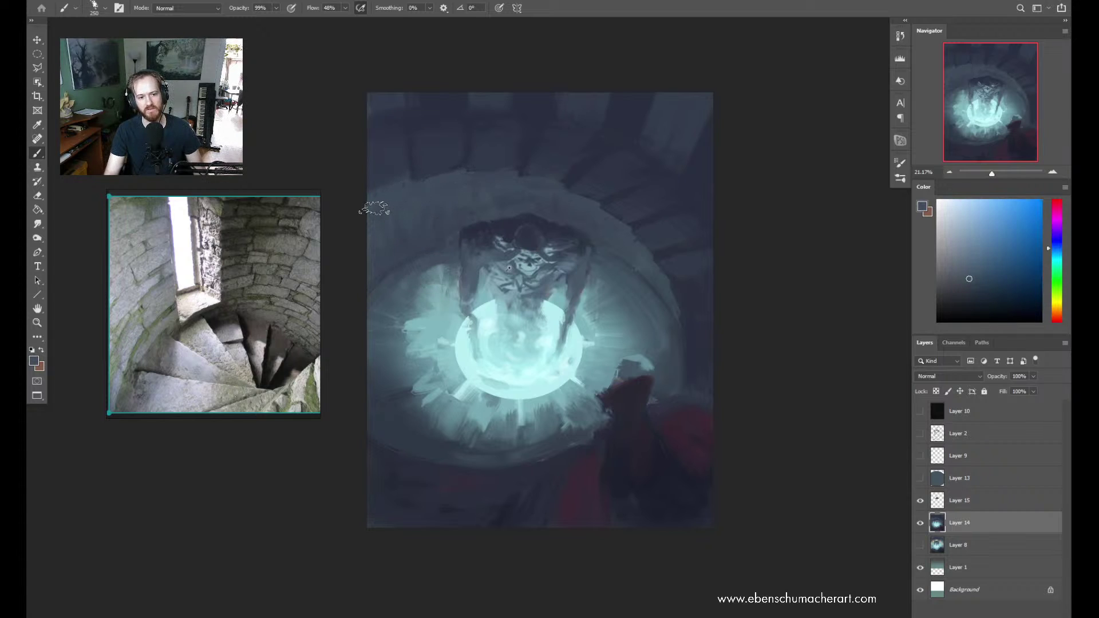
pyautogui.keyDown('alt'); pyautogui.click(375, 180); pyautogui.keyUp('alt')
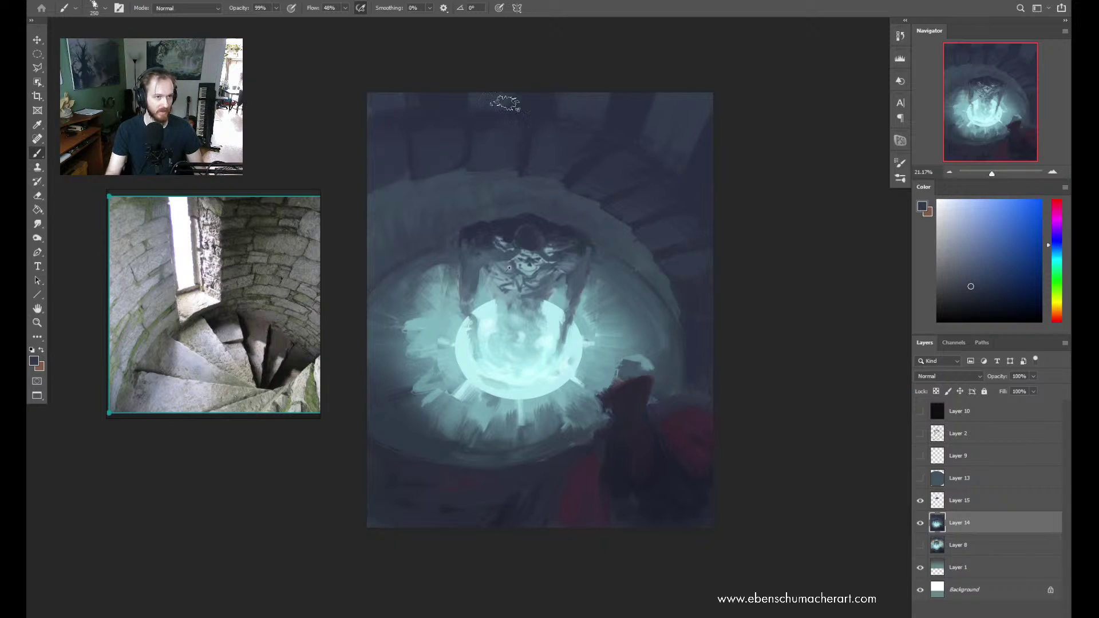
# Touch up the gaps and faces of the steps above the figure toward the painting's upper right with sampled blues
pyautogui.keyDown('alt'); pyautogui.click(543, 166); pyautogui.keyUp('alt')
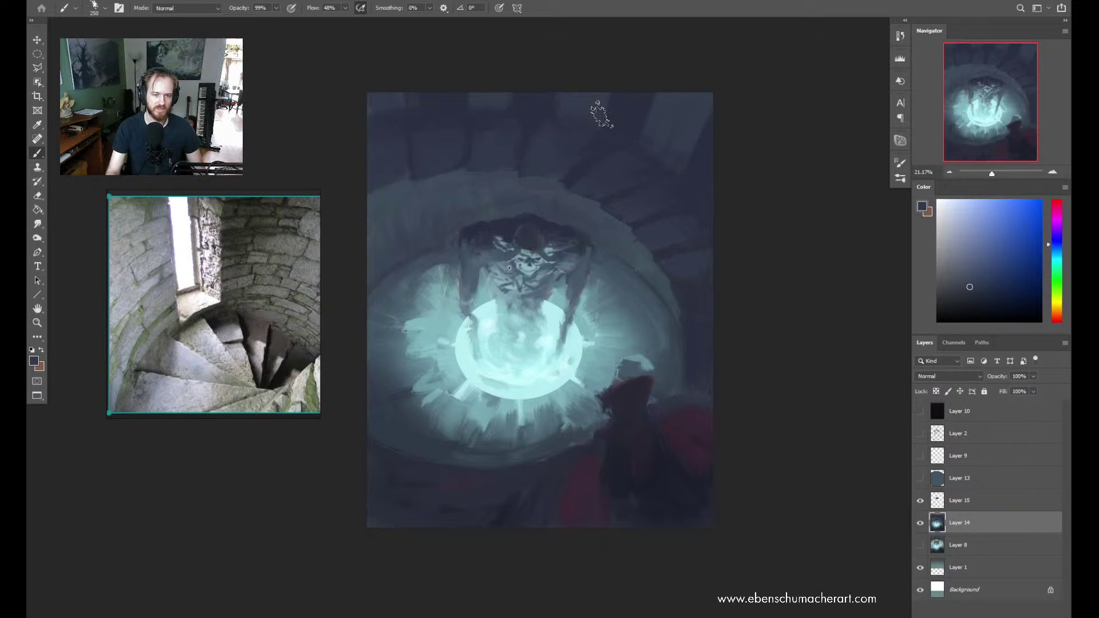
pyautogui.press('alt')
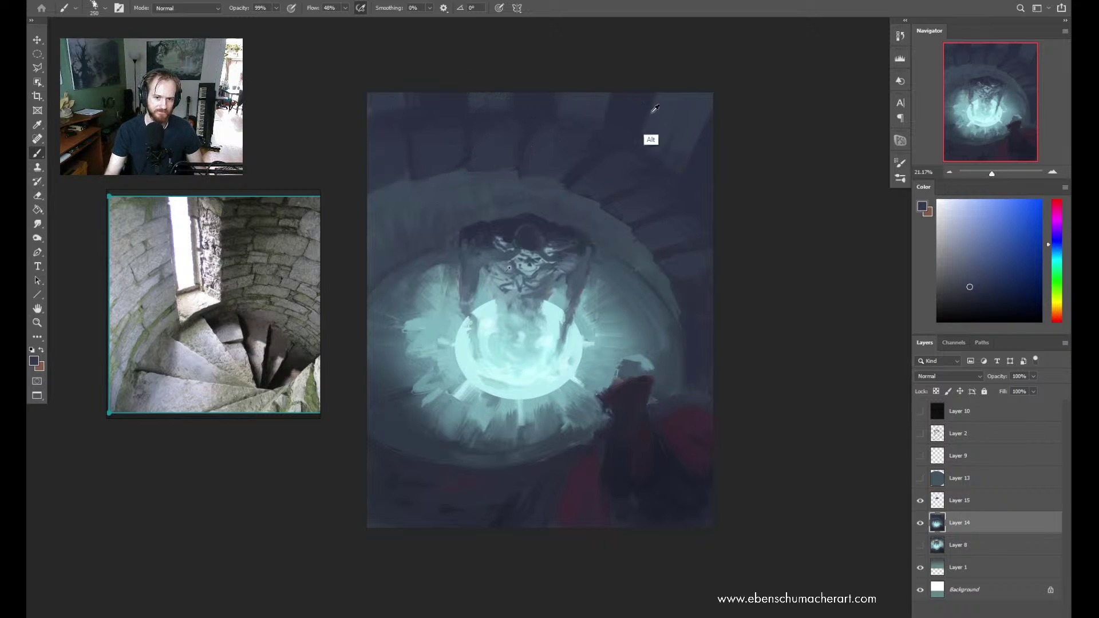
pyautogui.keyDown('alt'); pyautogui.click(550, 172); pyautogui.keyUp('alt')
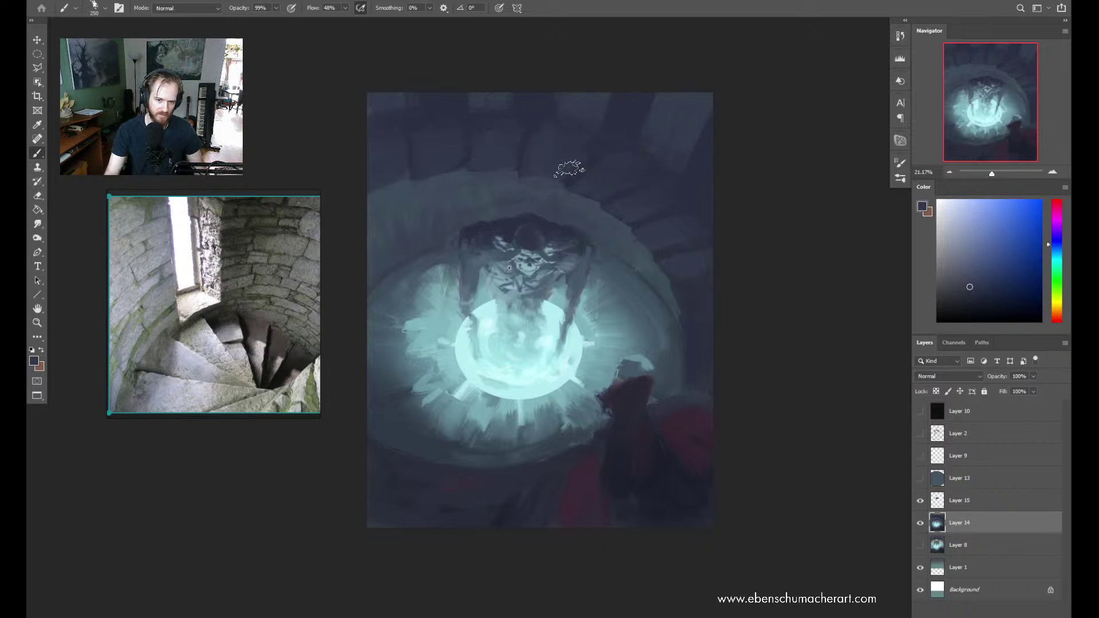
pyautogui.keyDown('alt'); pyautogui.click(591, 189); pyautogui.keyUp('alt')
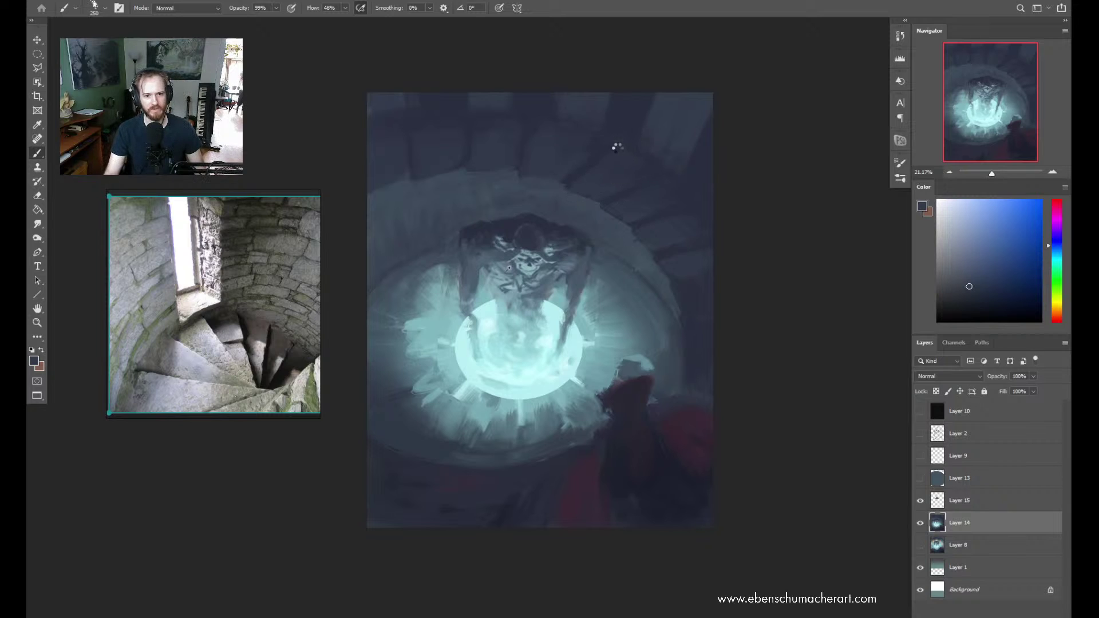
# Flip the painting horizontally and refine the ring's upper rim and the adjoining step edges with sampled blue-grey and dark blue
pyautogui.hotkey('ctrl', 'shift', 'h')
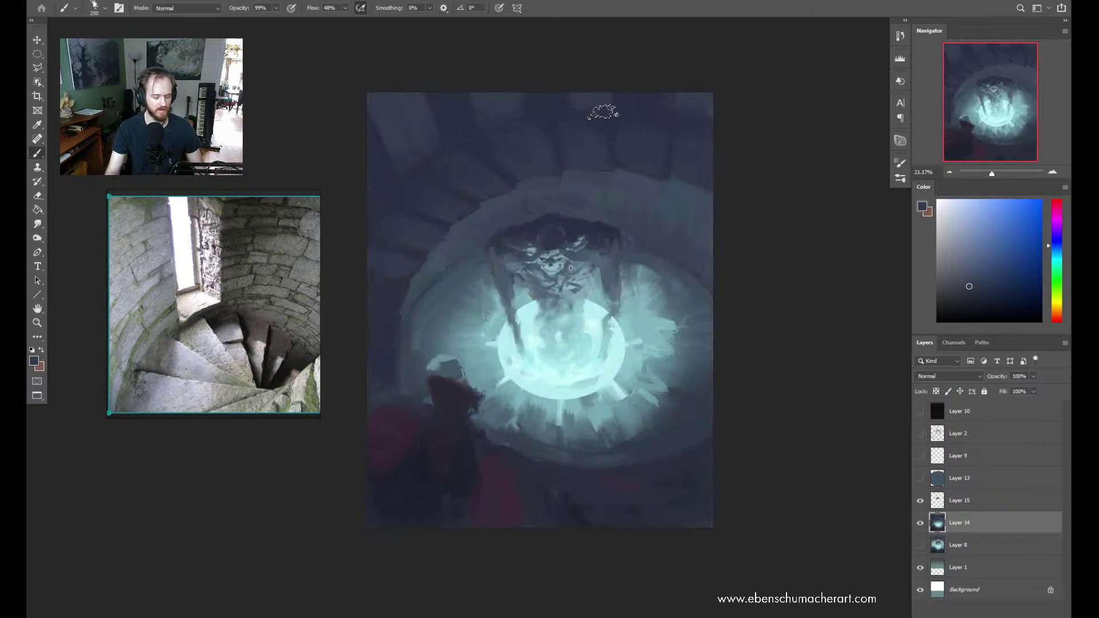
pyautogui.keyDown('alt'); pyautogui.click(591, 183); pyautogui.keyUp('alt')
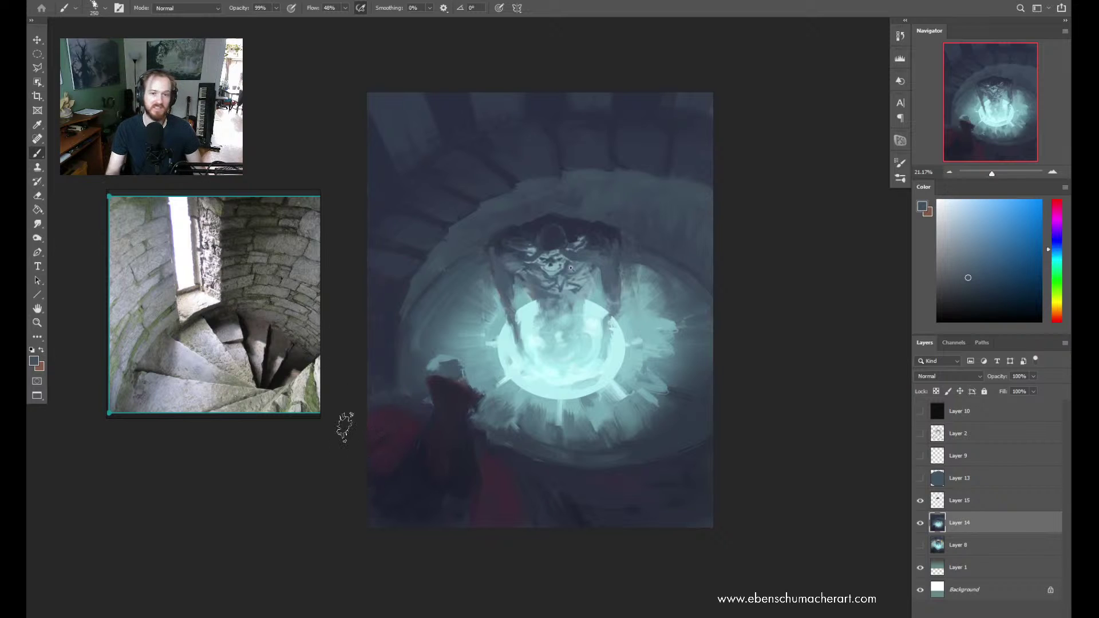
pyautogui.press('alt')
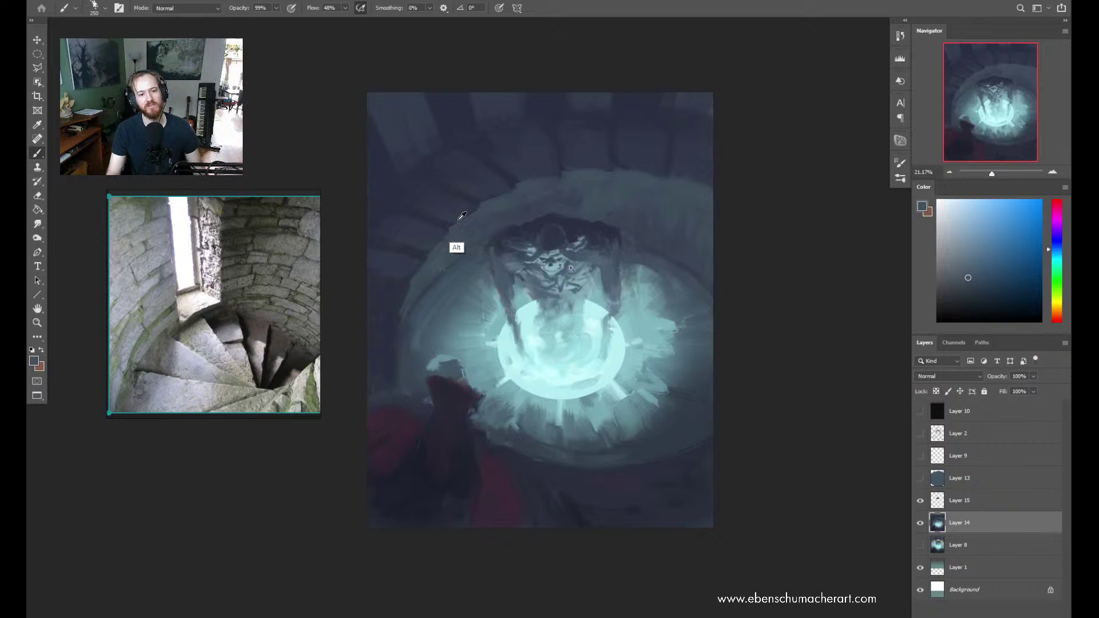
pyautogui.keyDown('alt'); pyautogui.click(450, 210); pyautogui.keyUp('alt')
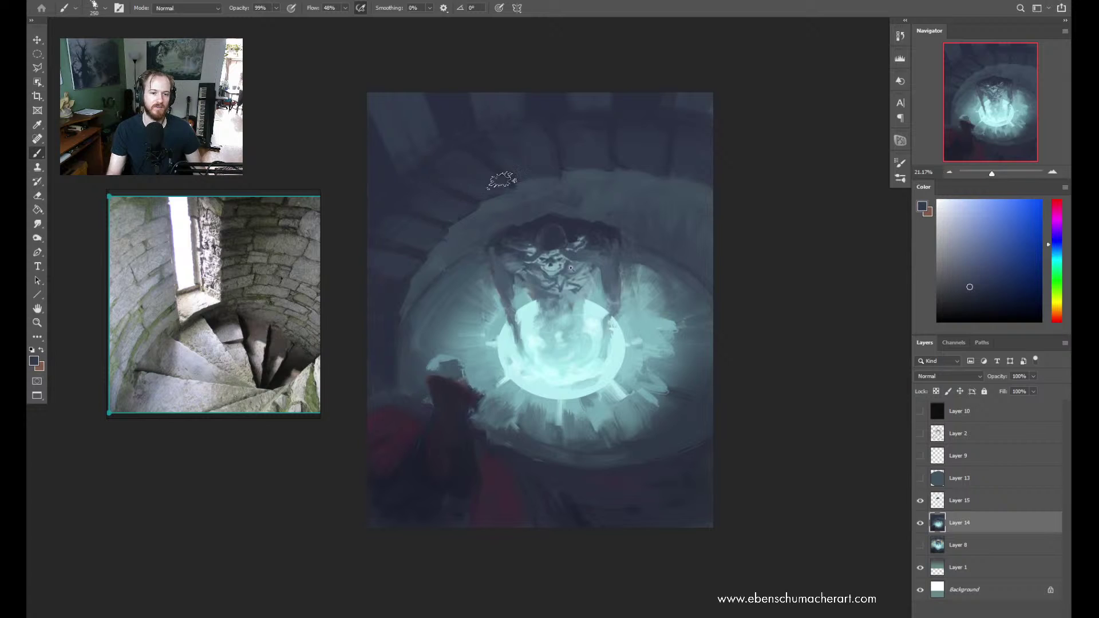
pyautogui.keyDown('alt'); pyautogui.click(513, 161); pyautogui.keyUp('alt')
pyautogui.moveTo(514, 161)
pyautogui.mouseDown()
pyautogui.moveTo(536, 181)
pyautogui.moveTo(515, 177)
pyautogui.mouseUp()
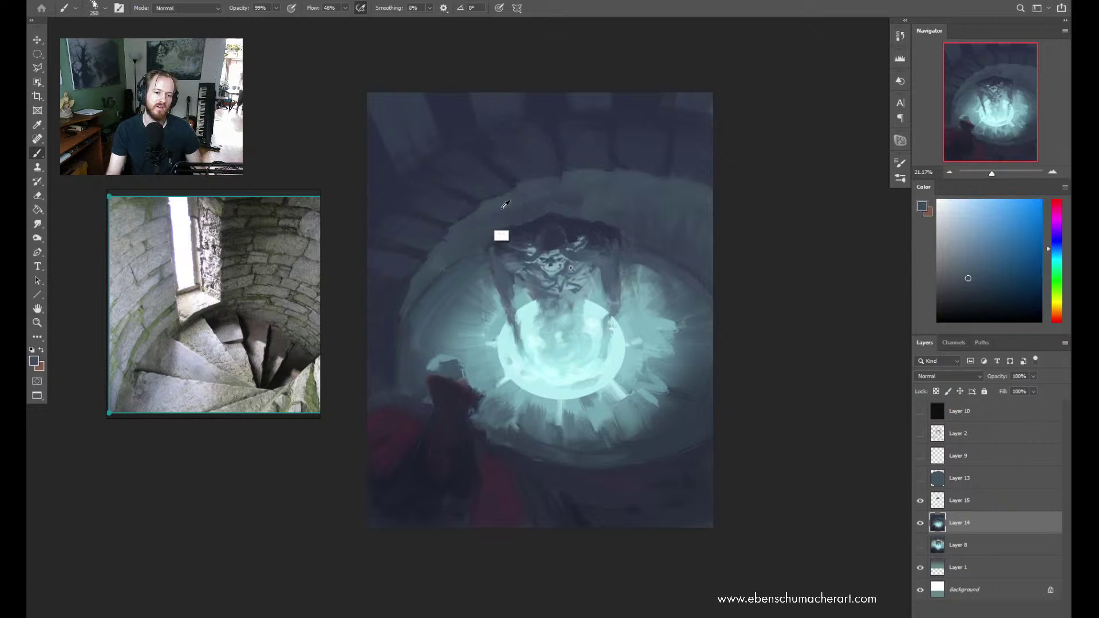
pyautogui.keyDown('alt'); pyautogui.click(478, 225); pyautogui.keyUp('alt')
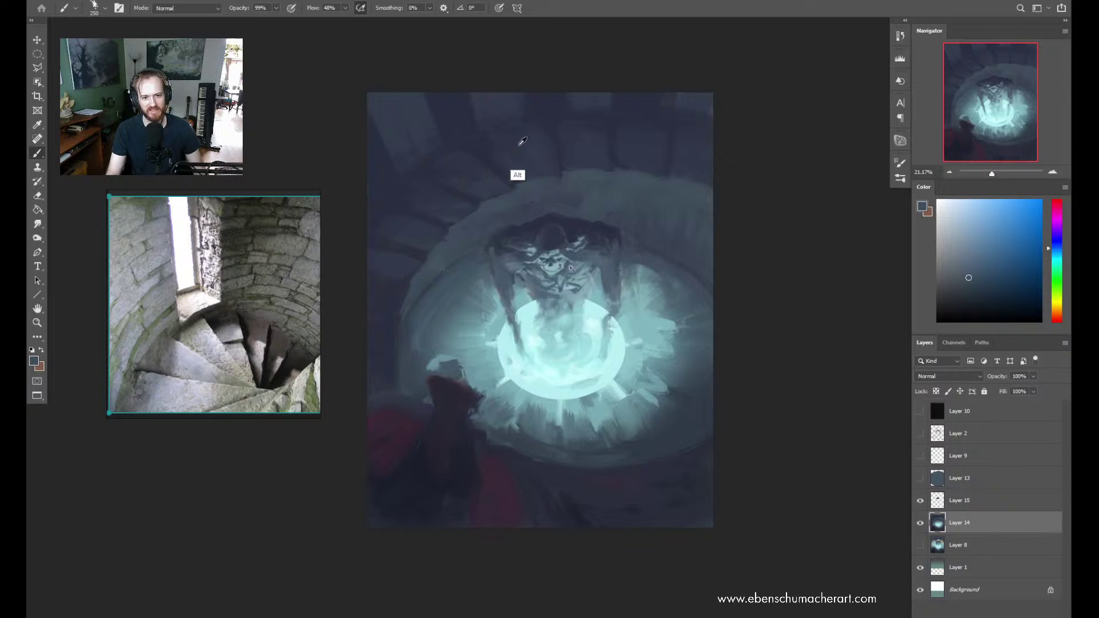
pyautogui.keyDown('alt'); pyautogui.click(517, 176); pyautogui.keyUp('alt')
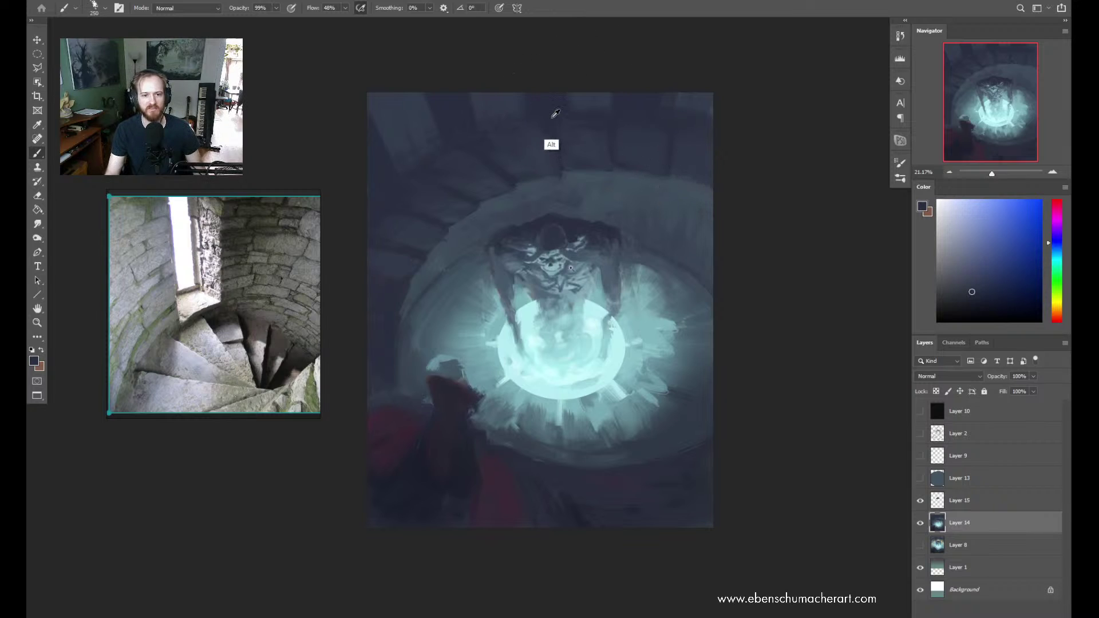
# Clean up the ring's left rim and the step gaps above the figure with sampled dark blue and blue-grey
pyautogui.keyDown('alt'); pyautogui.click(402, 264); pyautogui.keyUp('alt')
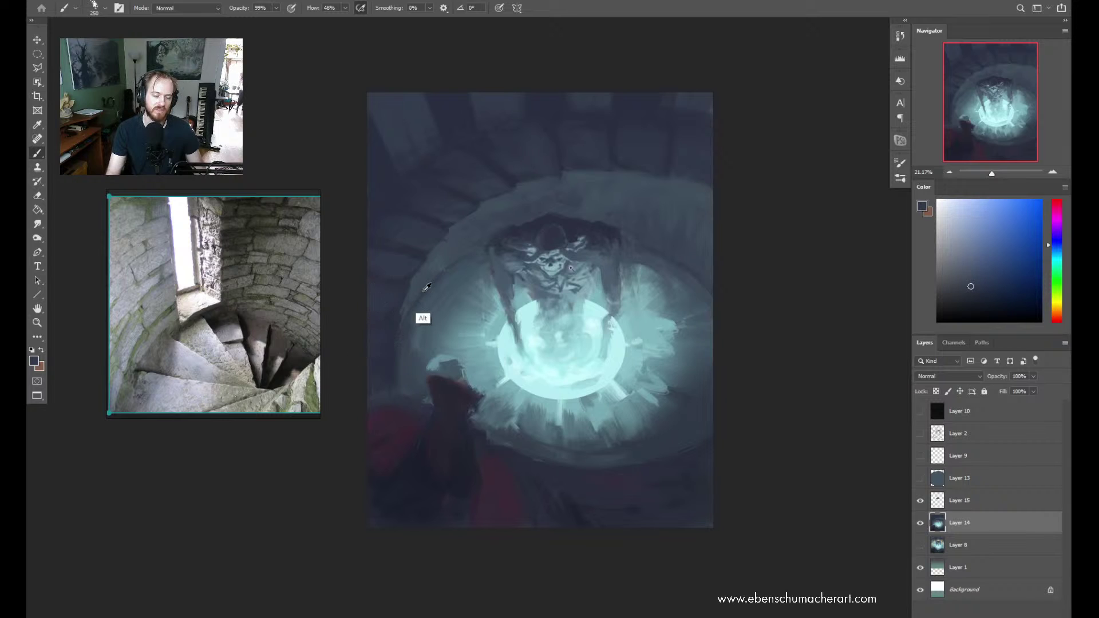
pyautogui.keyDown('alt'); pyautogui.click(445, 264); pyautogui.keyUp('alt')
pyautogui.keyDown('alt'); pyautogui.click(441, 264); pyautogui.keyUp('alt')
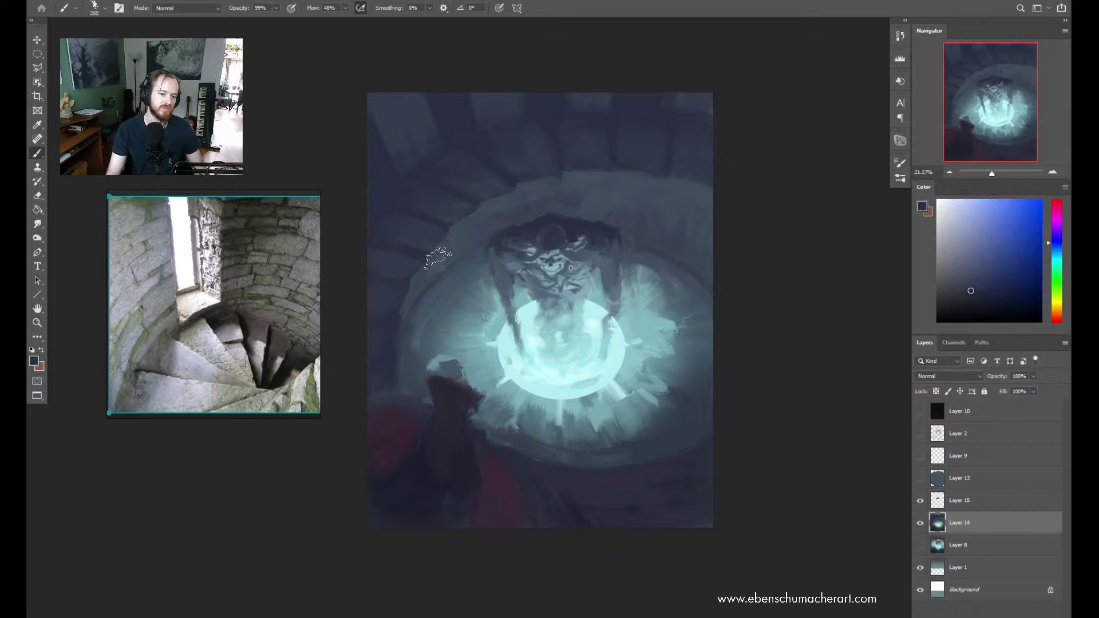
pyautogui.keyDown('alt'); pyautogui.click(442, 280); pyautogui.keyUp('alt')
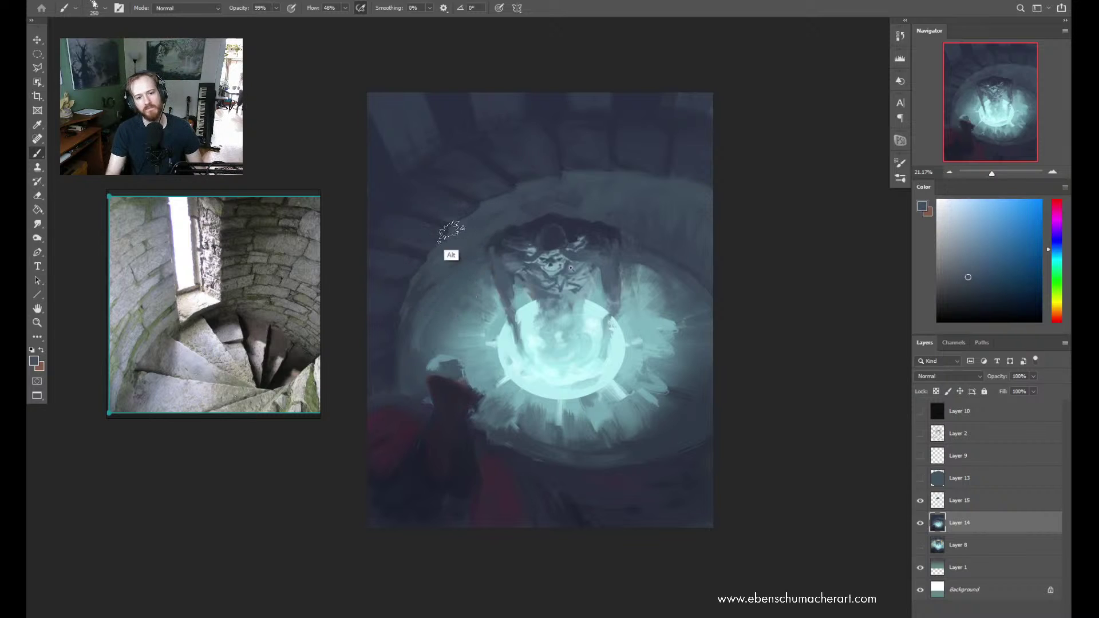
pyautogui.keyDown('alt'); pyautogui.click(560, 113); pyautogui.keyUp('alt')
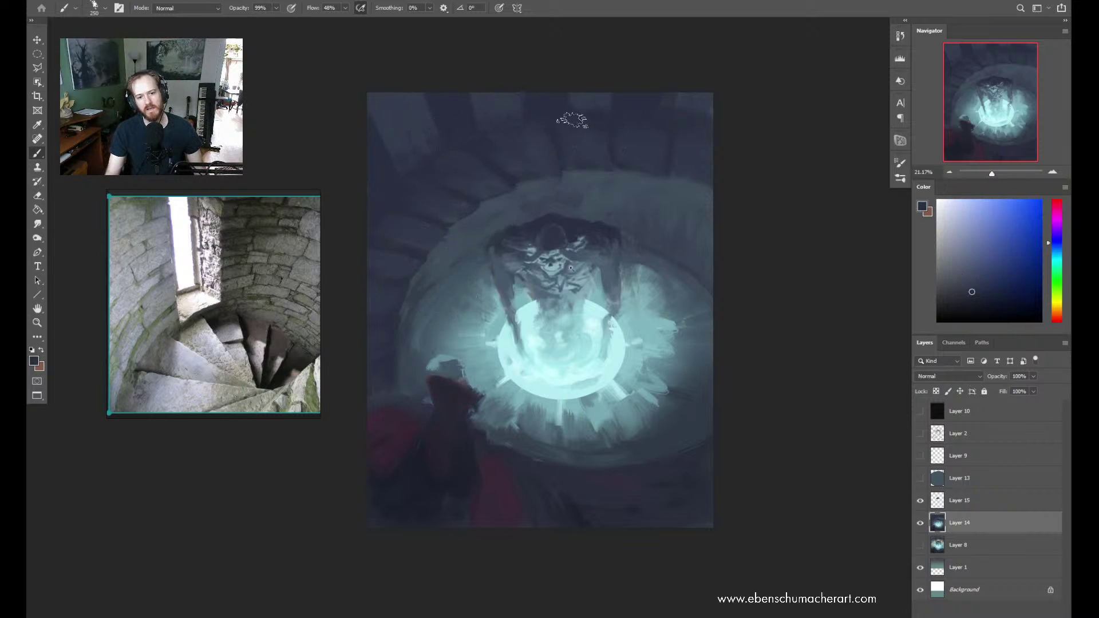
pyautogui.keyDown('alt'); pyautogui.click(578, 181); pyautogui.keyUp('alt')
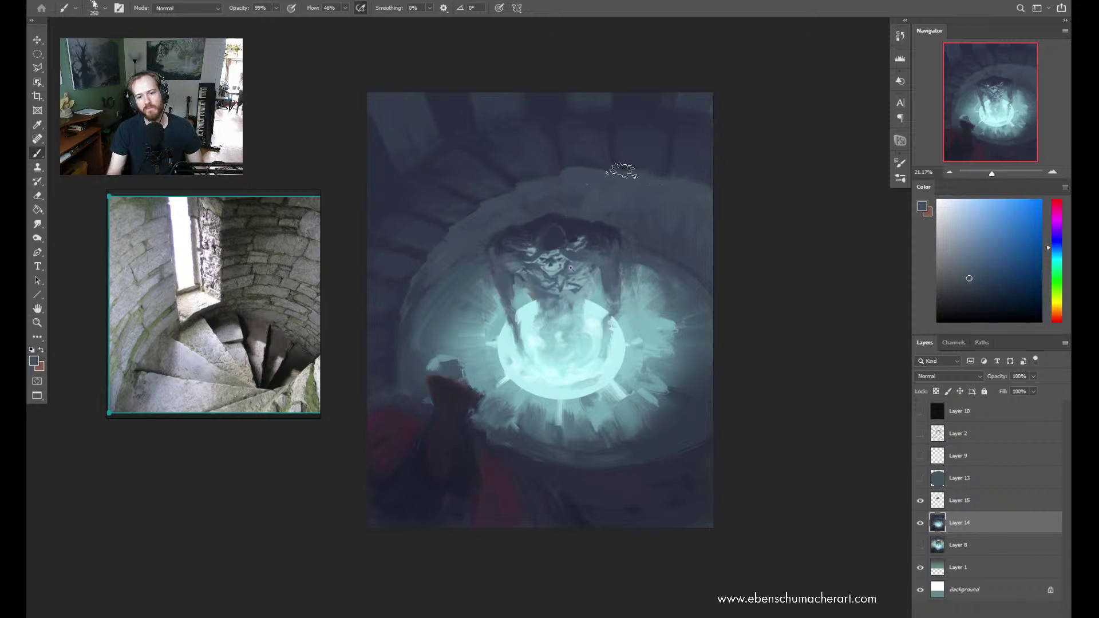
# Reduce the brush size and darken the gaps between the steps directly above the ring with sampled dark blues
pyautogui.keyDown('alt'); pyautogui.click(640, 163); pyautogui.keyUp('alt')
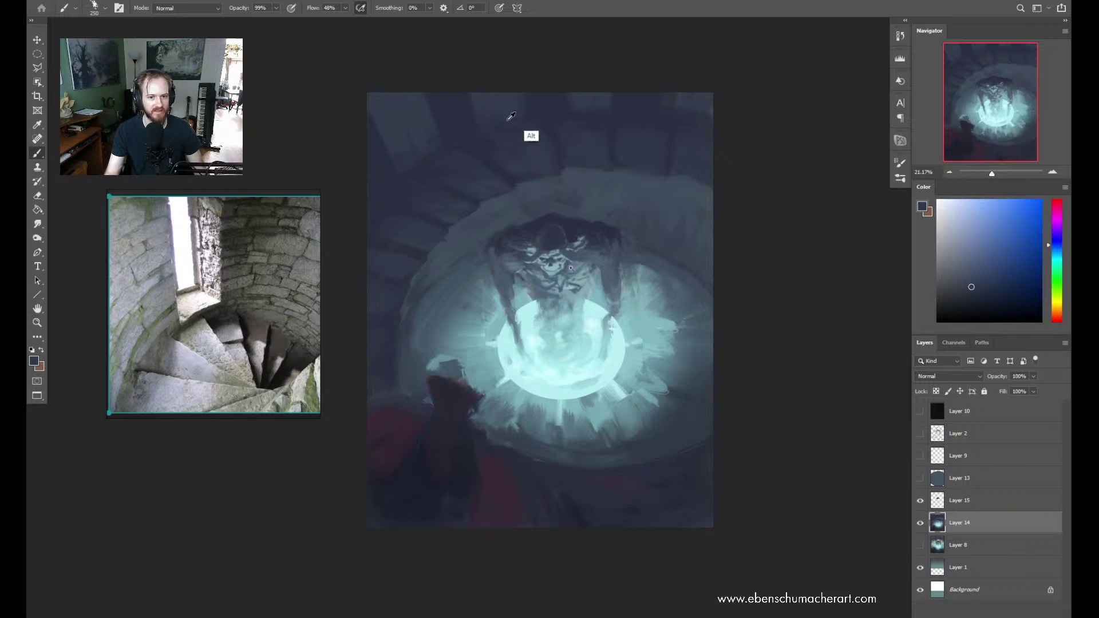
pyautogui.press('[')
pyautogui.press('[')
pyautogui.press('[')
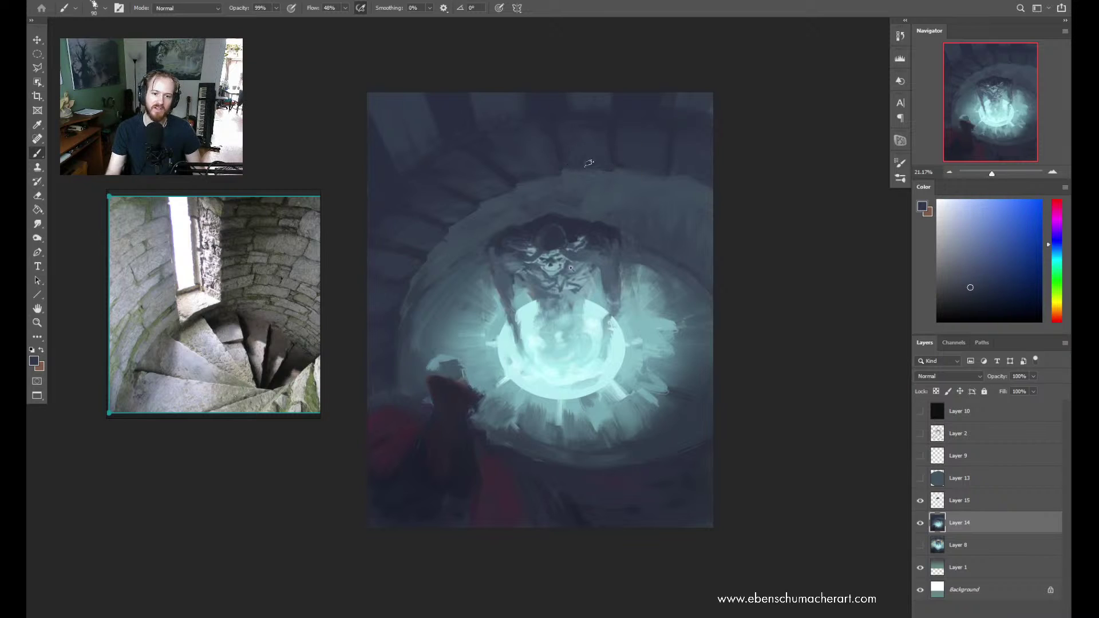
pyautogui.keyDown('alt'); pyautogui.click(551, 120); pyautogui.keyUp('alt')
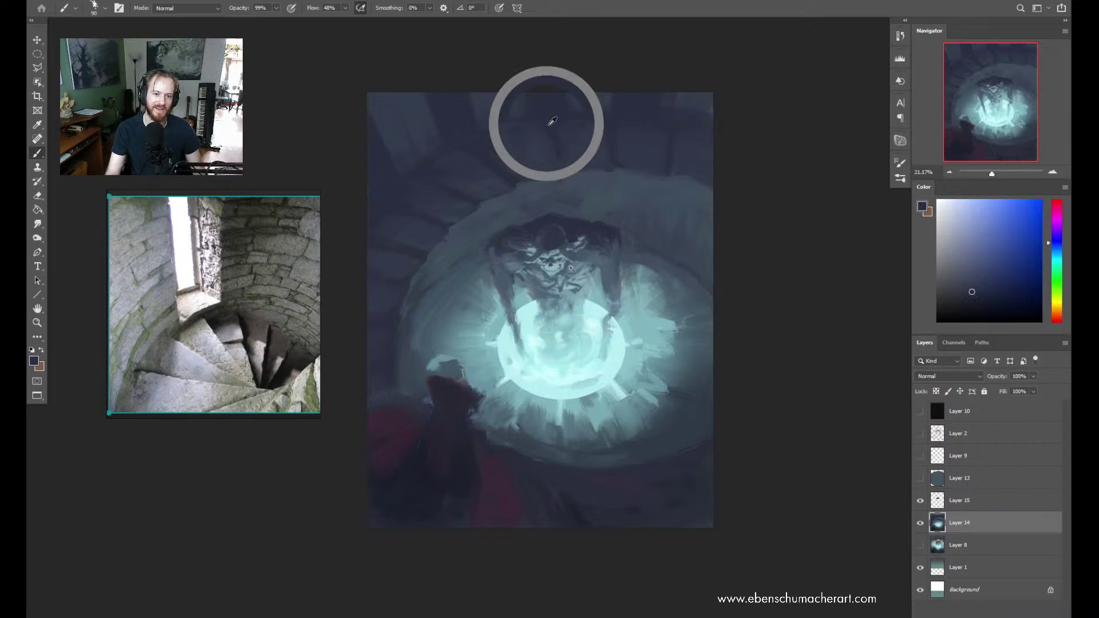
pyautogui.keyDown('alt'); pyautogui.click(542, 169); pyautogui.keyUp('alt')
pyautogui.keyDown('alt'); pyautogui.click(517, 166); pyautogui.keyUp('alt')
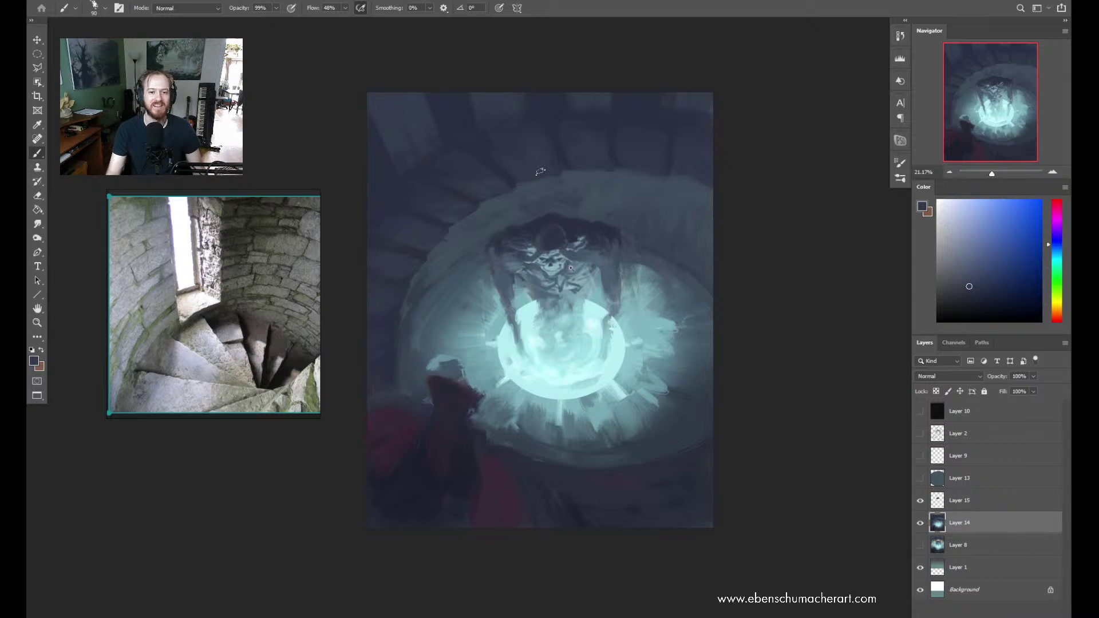
# Refine the ring's upper rim behind the figure and the step edges meeting it with sampled blue-grey and dark blue
pyautogui.keyDown('alt'); pyautogui.click(578, 171); pyautogui.keyUp('alt')
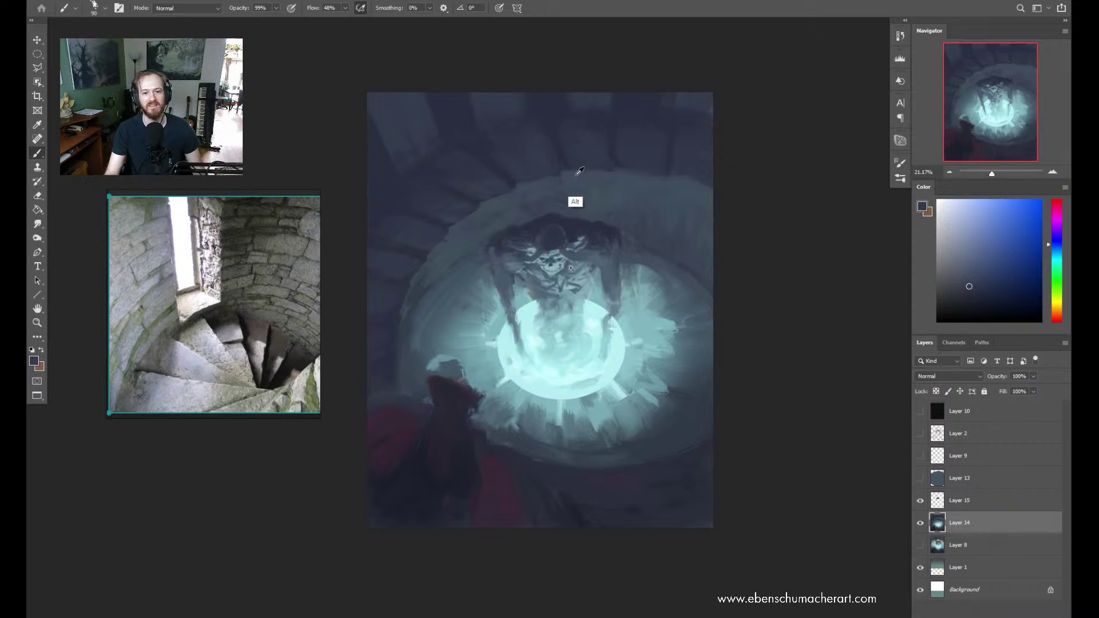
pyautogui.keyDown('alt'); pyautogui.click(544, 150); pyautogui.keyUp('alt')
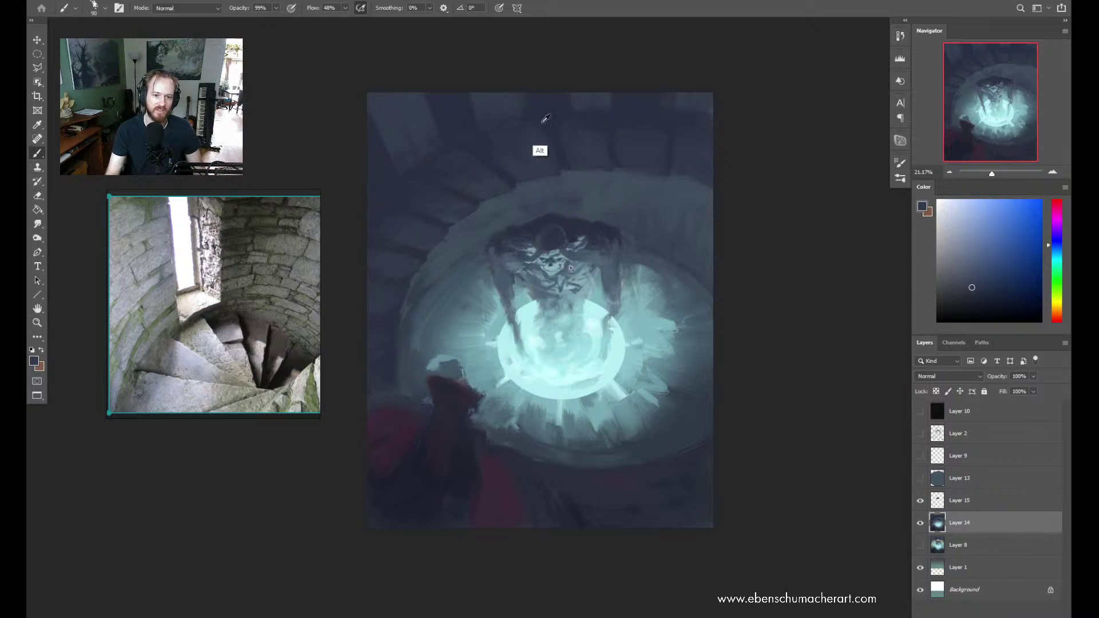
pyautogui.keyDown('alt'); pyautogui.click(576, 208); pyautogui.keyUp('alt')
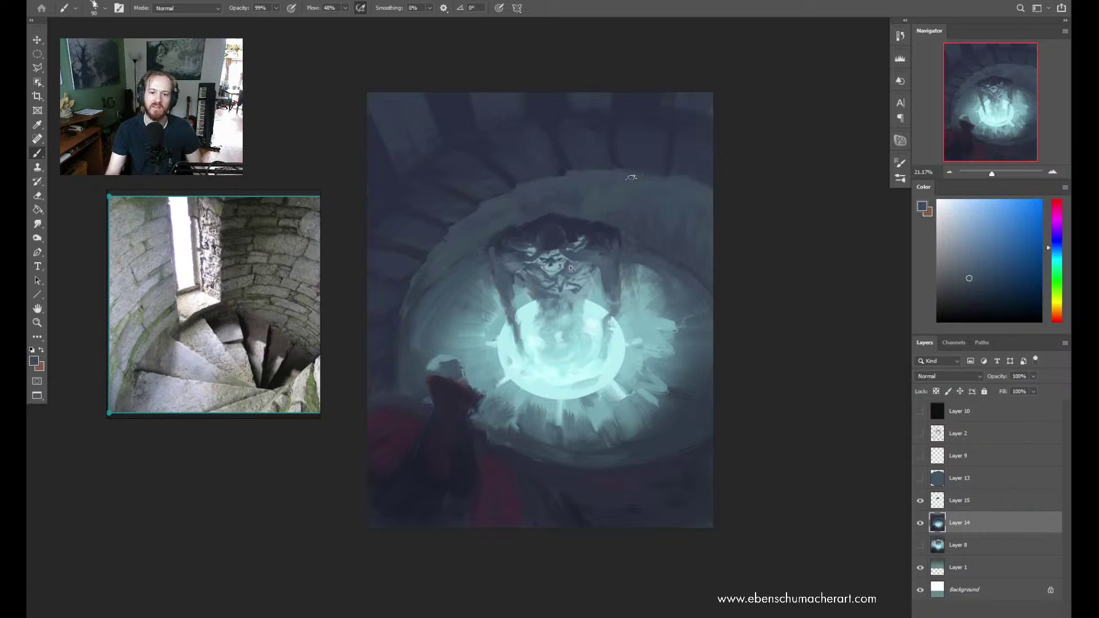
pyautogui.keyDown('alt'); pyautogui.click(634, 160); pyautogui.keyUp('alt')
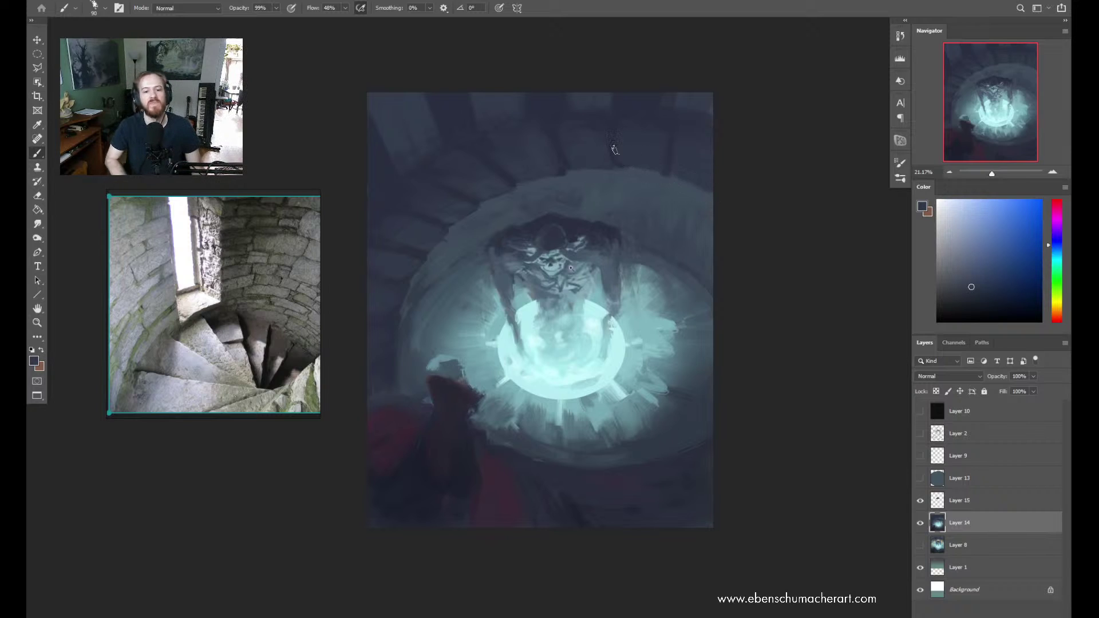
pyautogui.keyDown('alt'); pyautogui.click(416, 288); pyautogui.keyUp('alt')
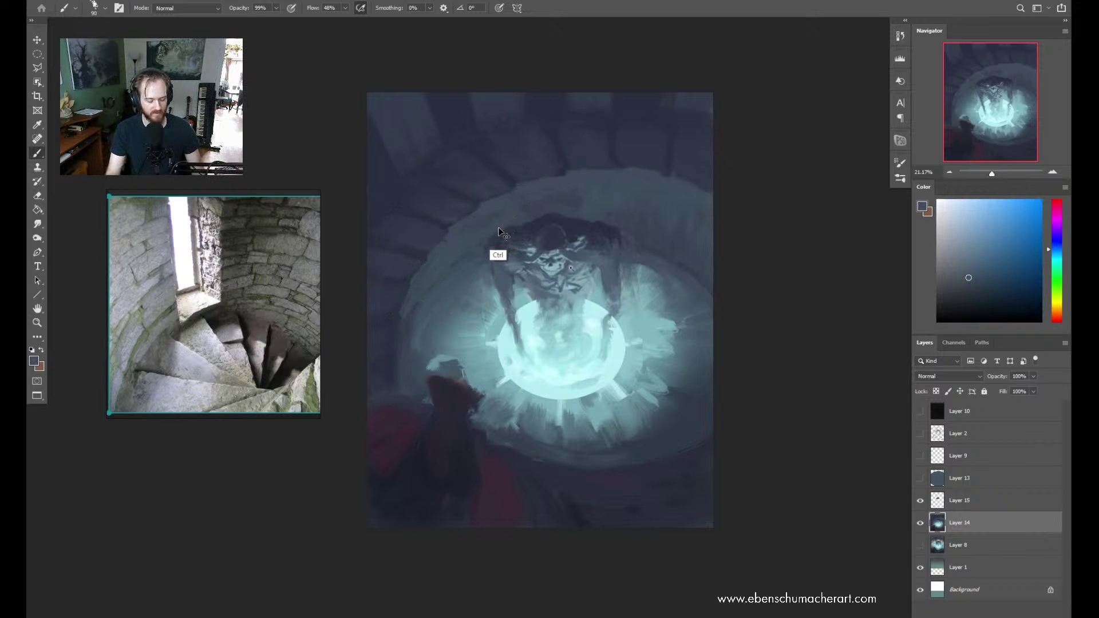
# Flip the painting horizontally and define the step faces above the ring's upper-right rim with sampled blues
pyautogui.press('h')
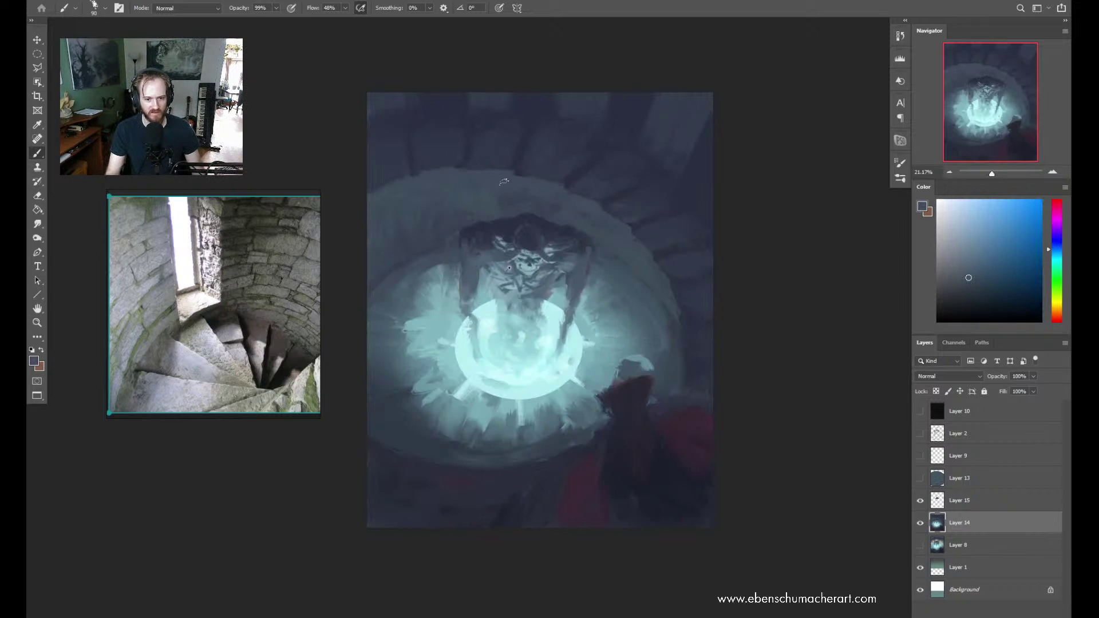
pyautogui.keyDown('alt'); pyautogui.click(684, 188); pyautogui.keyUp('alt')
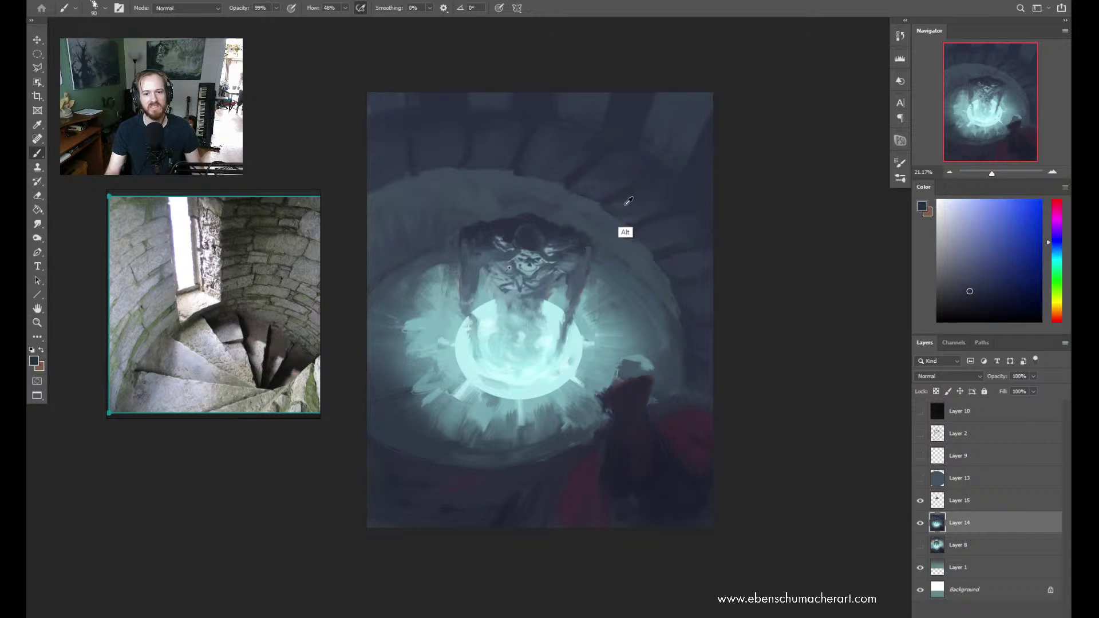
pyautogui.keyDown('alt'); pyautogui.click(623, 207); pyautogui.keyUp('alt')
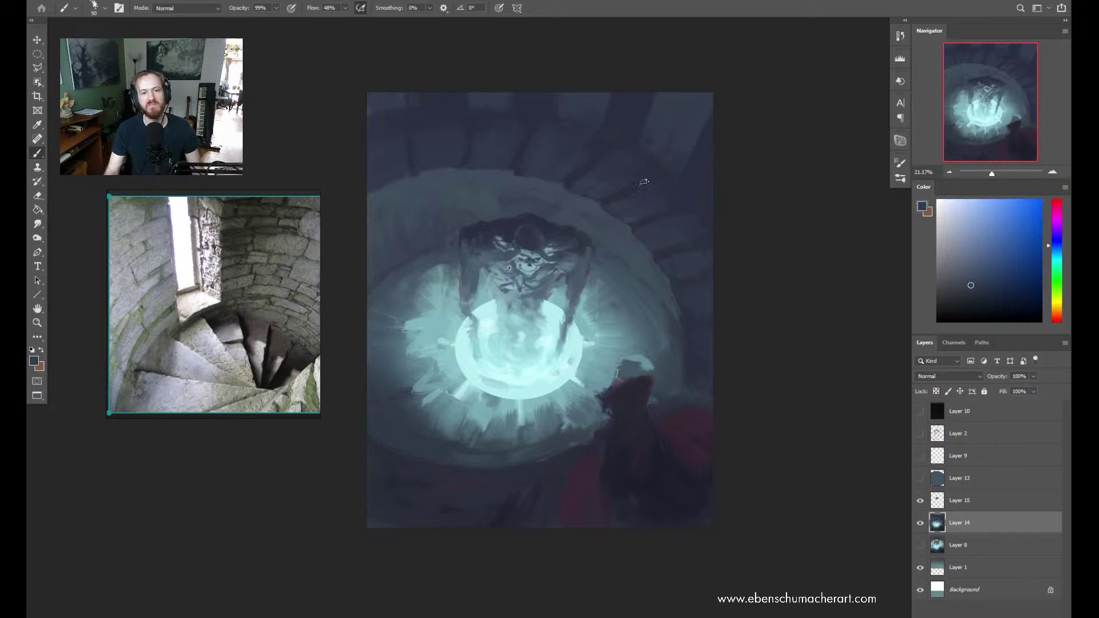
pyautogui.keyDown('alt'); pyautogui.click(618, 203); pyautogui.keyUp('alt')
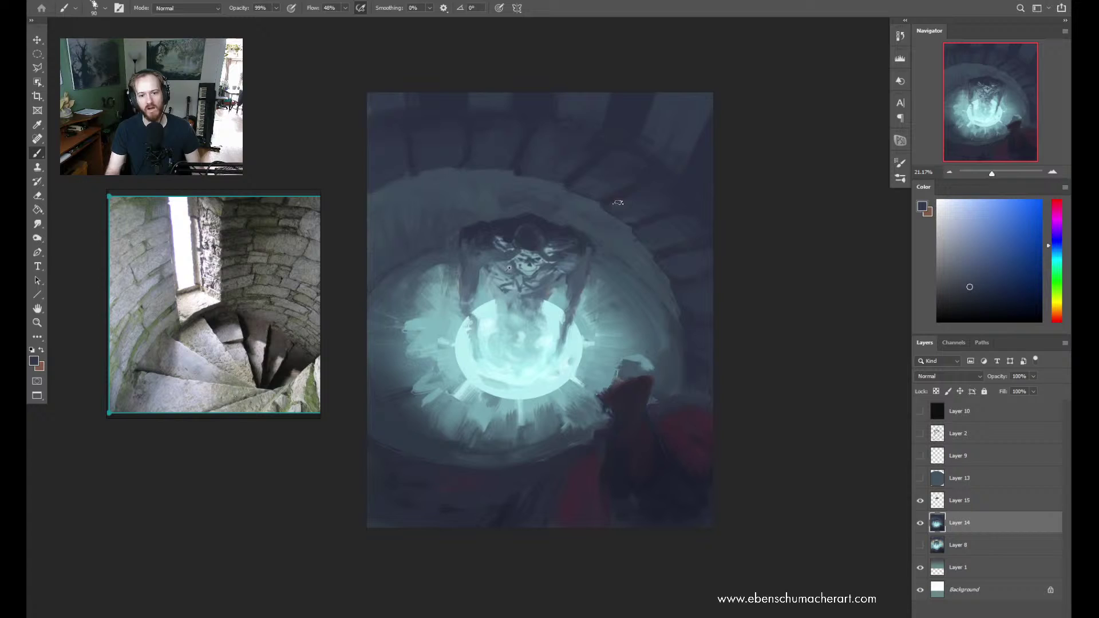
pyautogui.keyDown('alt'); pyautogui.click(634, 229); pyautogui.keyUp('alt')
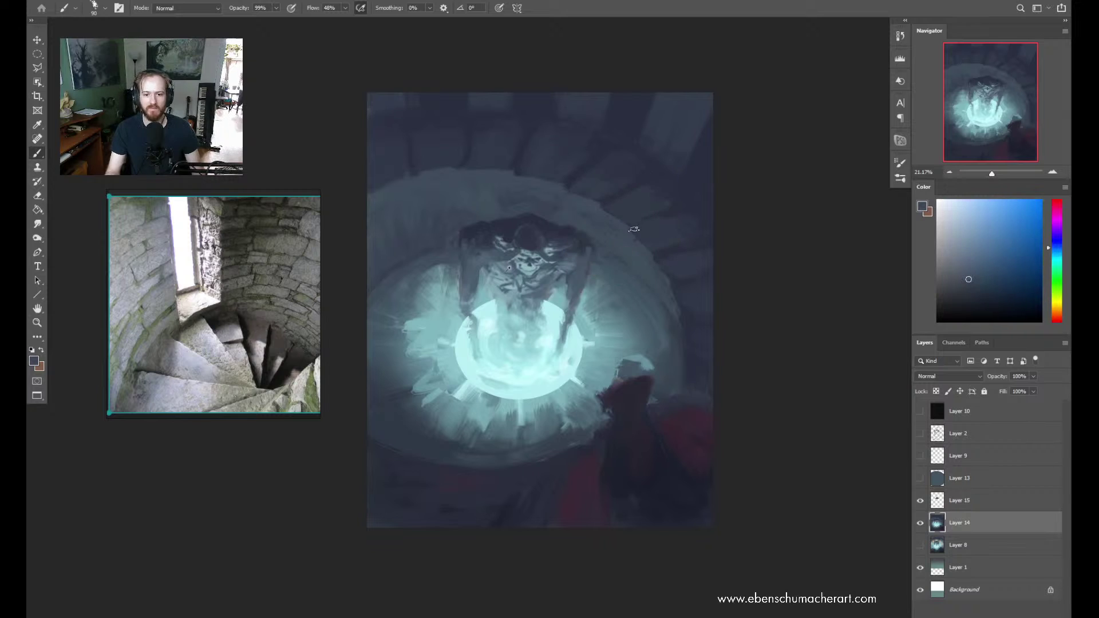
# Sharpen the dark gaps between the steps along the ring's right side with sampled dark blue
pyautogui.keyDown('alt'); pyautogui.click(676, 211); pyautogui.keyUp('alt')
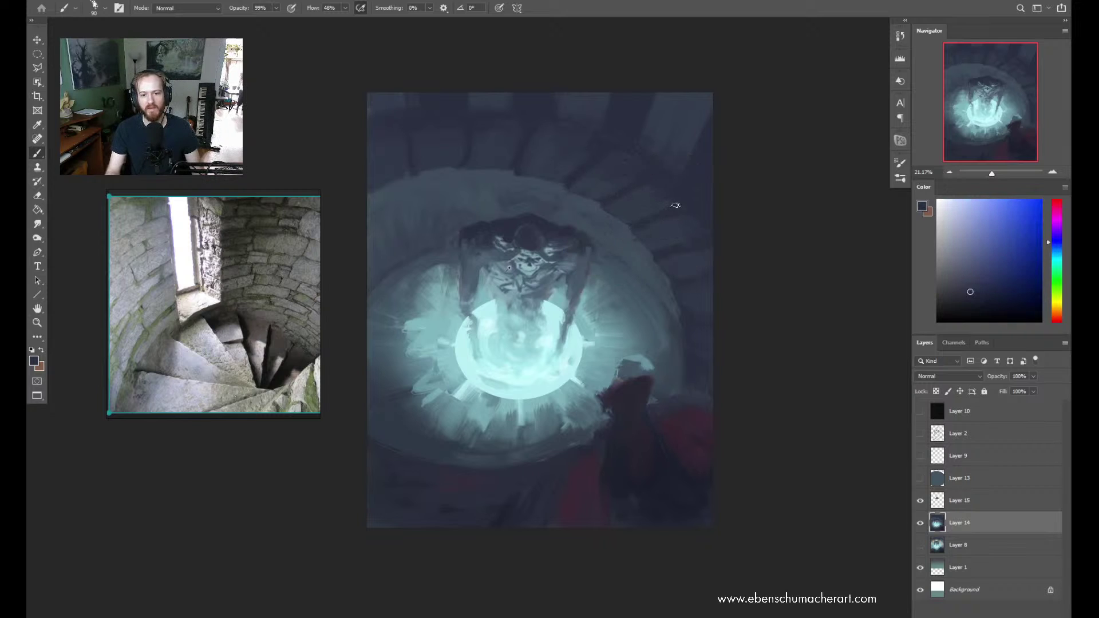
pyautogui.keyDown('alt'); pyautogui.click(658, 245); pyautogui.keyUp('alt')
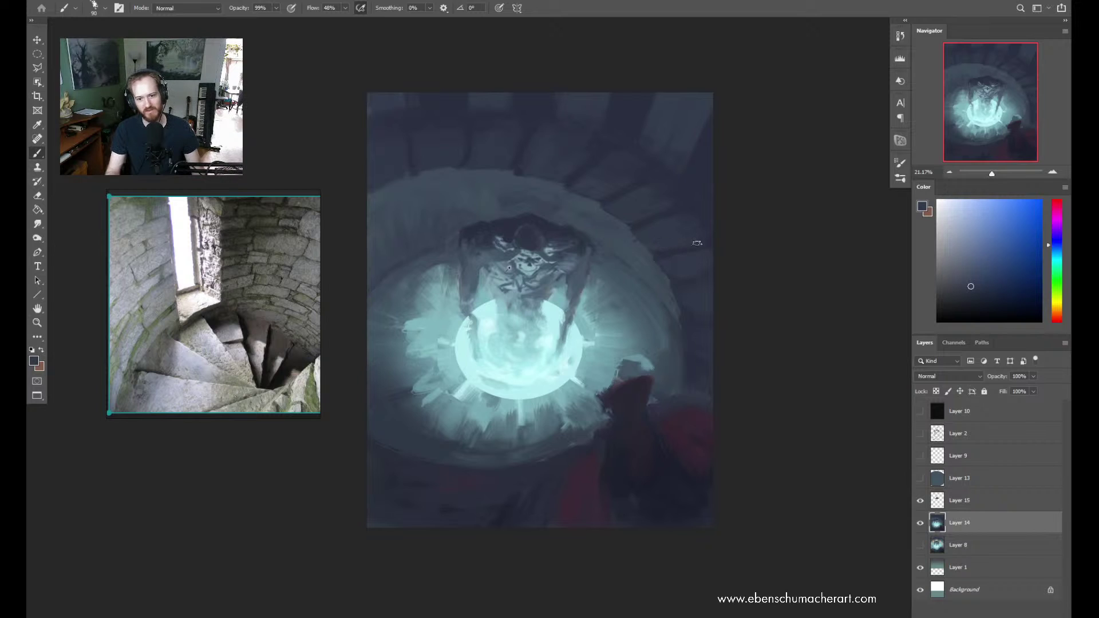
pyautogui.keyDown('alt'); pyautogui.click(664, 255); pyautogui.keyUp('alt')
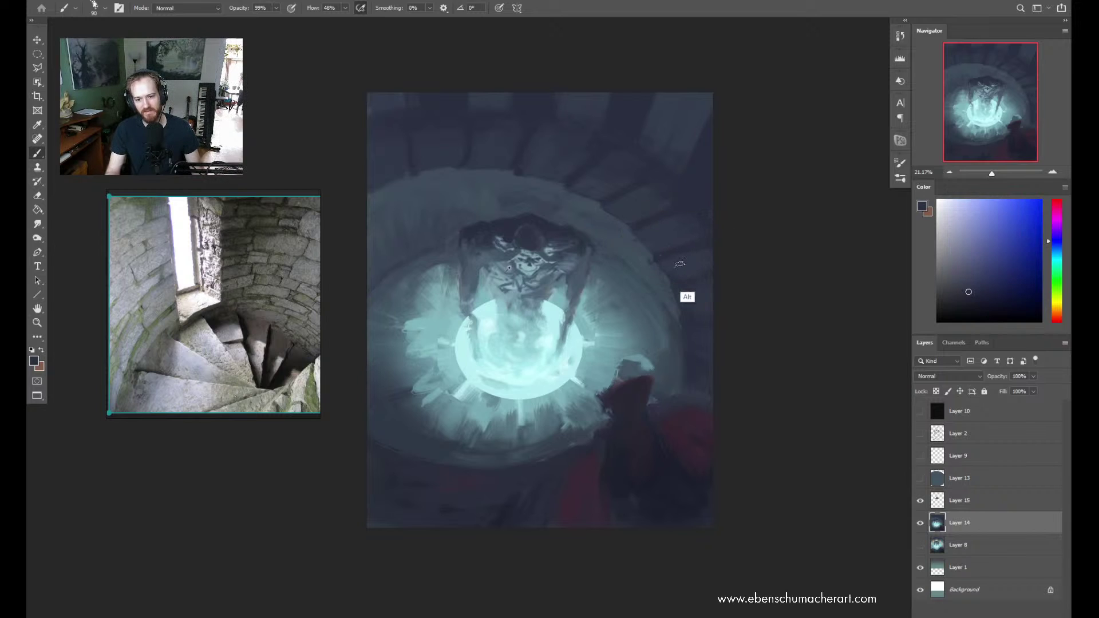
pyautogui.keyDown('alt'); pyautogui.click(663, 261); pyautogui.keyUp('alt')
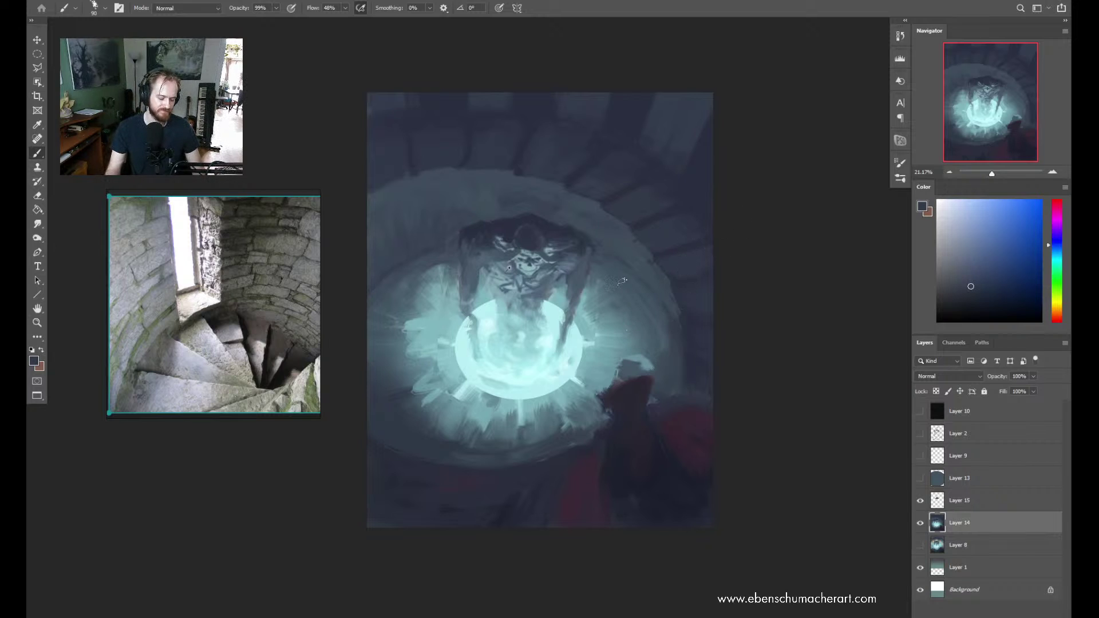
# Paint thin dark joints across the ring's wall to the right of the figure, dividing it into stone blocks
pyautogui.keyDown('alt'); pyautogui.click(660, 254); pyautogui.keyUp('alt')
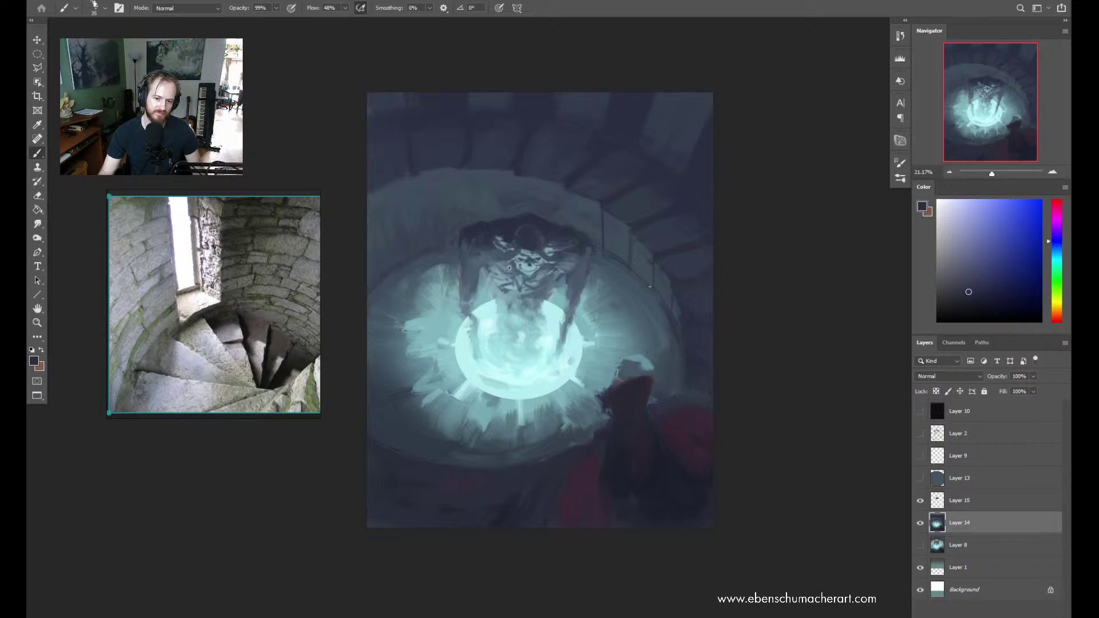
pyautogui.keyDown('alt'); pyautogui.click(664, 299); pyautogui.keyUp('alt')
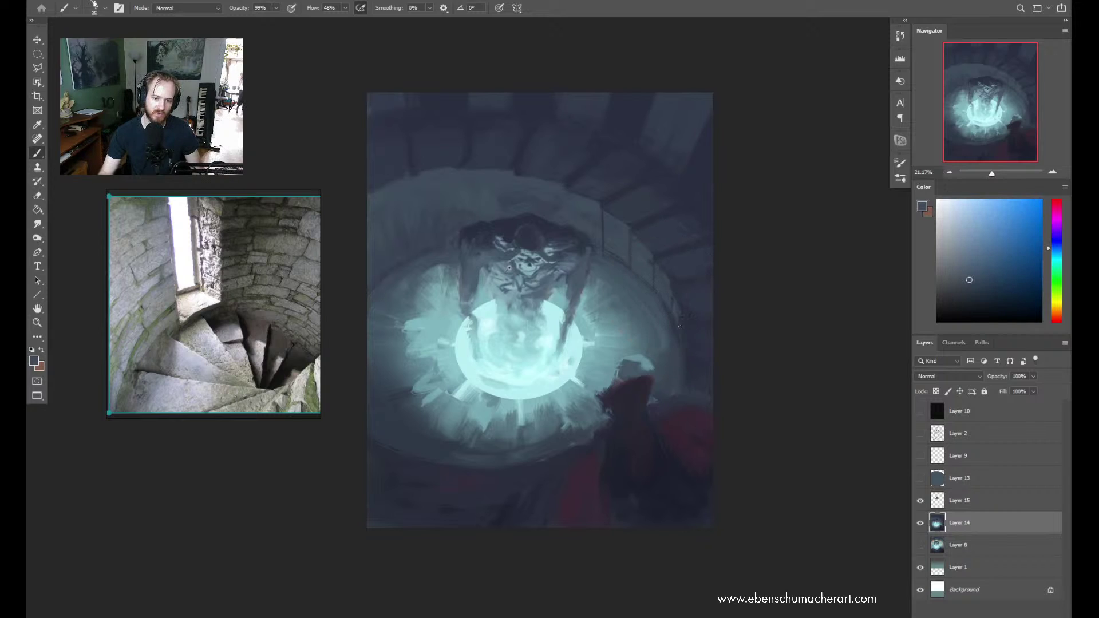
pyautogui.keyDown('alt'); pyautogui.click(657, 258); pyautogui.keyUp('alt')
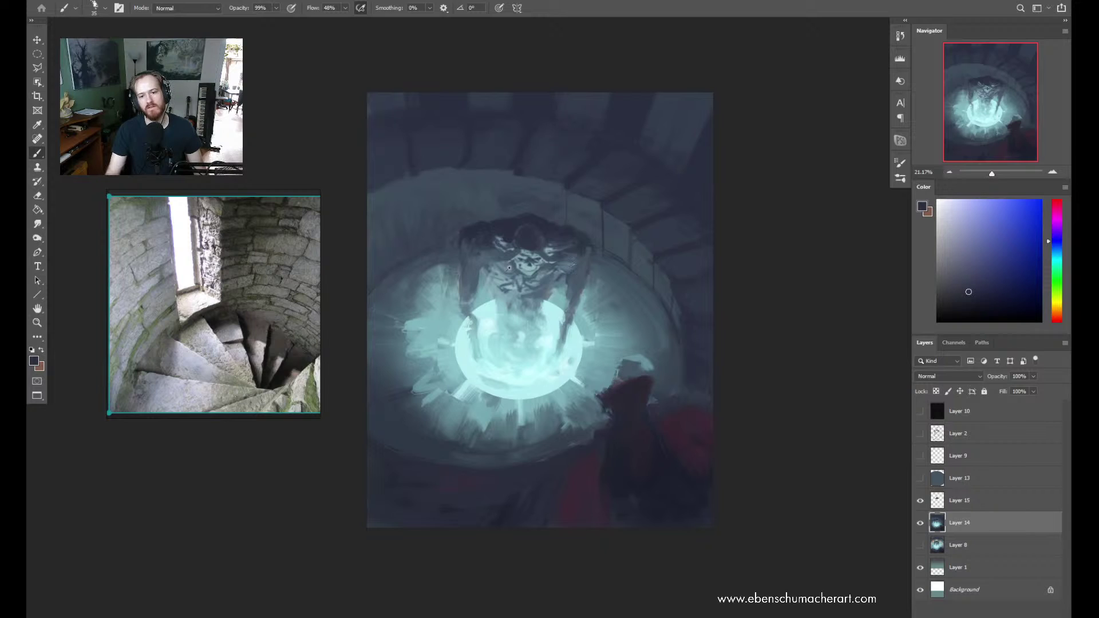
pyautogui.keyDown('alt'); pyautogui.click(679, 291); pyautogui.keyUp('alt')
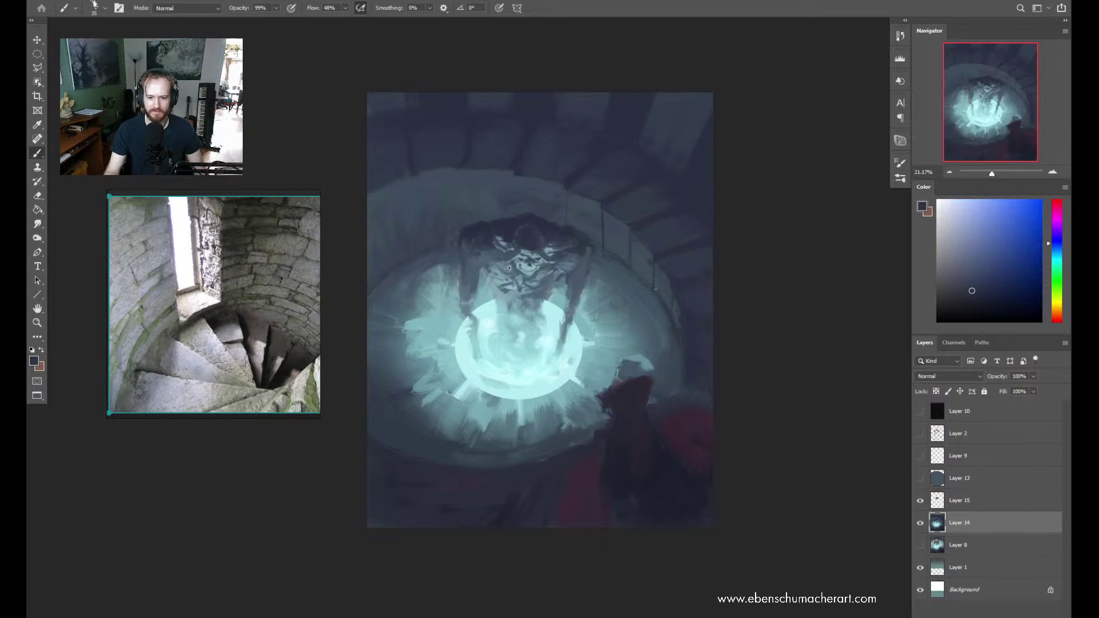
pyautogui.keyDown('alt'); pyautogui.click(666, 291); pyautogui.keyUp('alt')
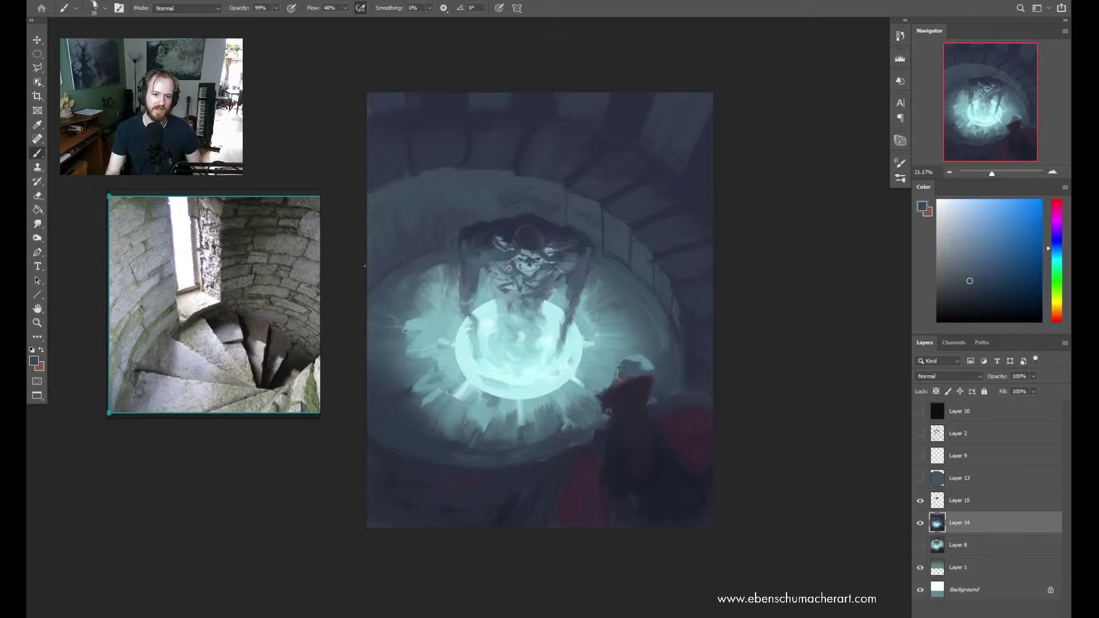
# Add a dark block joint to the ring's wall above the figure's head and clean up the adjoining rim with sampled blues
pyautogui.keyDown('alt'); pyautogui.click(515, 166); pyautogui.keyUp('alt')
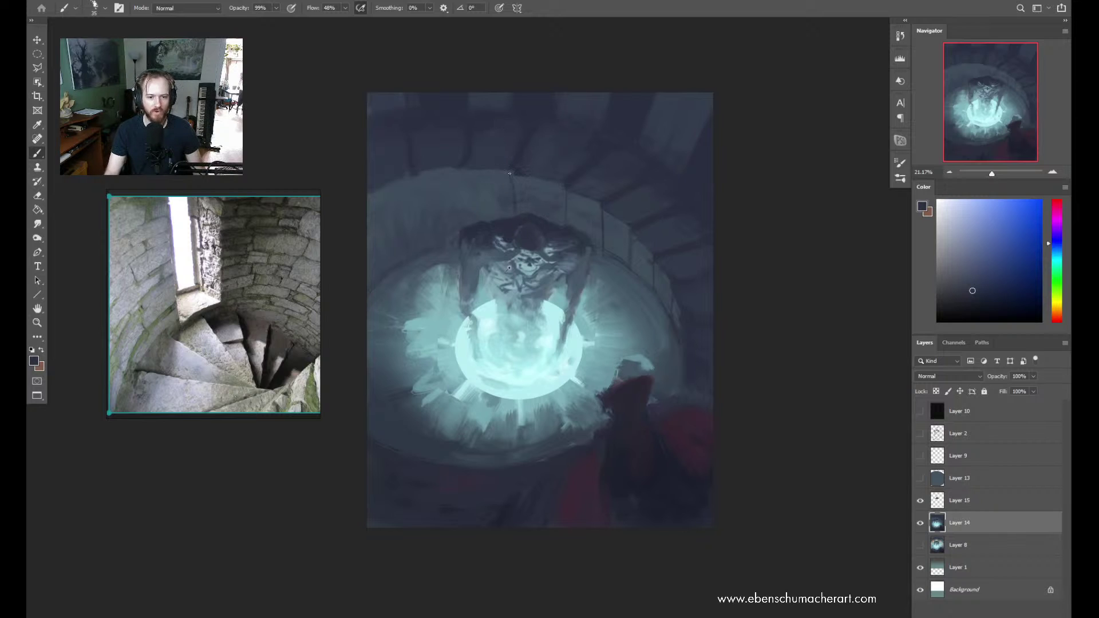
pyautogui.keyDown('alt'); pyautogui.click(513, 174); pyautogui.keyUp('alt')
pyautogui.keyDown('alt'); pyautogui.click(526, 165); pyautogui.keyUp('alt')
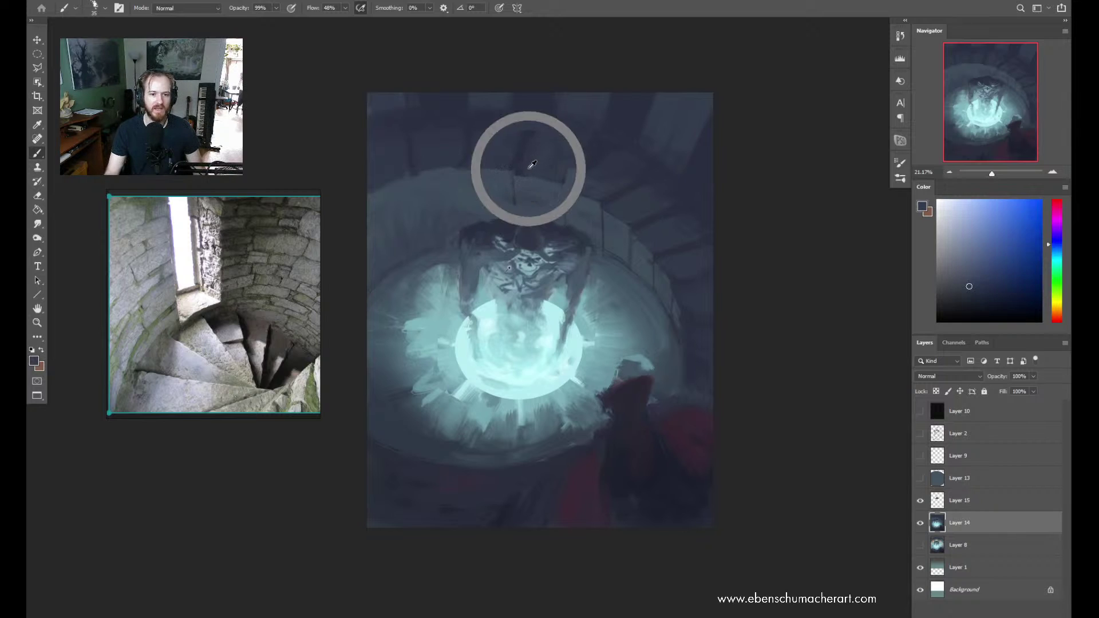
pyautogui.press('alt')
pyautogui.press('alt')
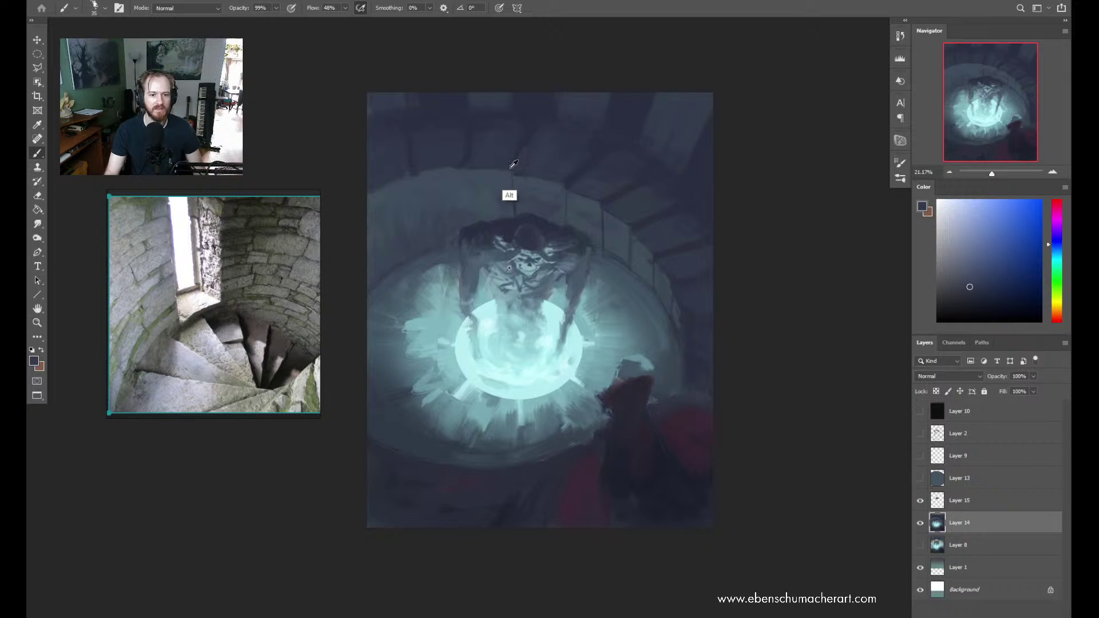
pyautogui.keyDown('alt'); pyautogui.click(572, 183); pyautogui.keyUp('alt')
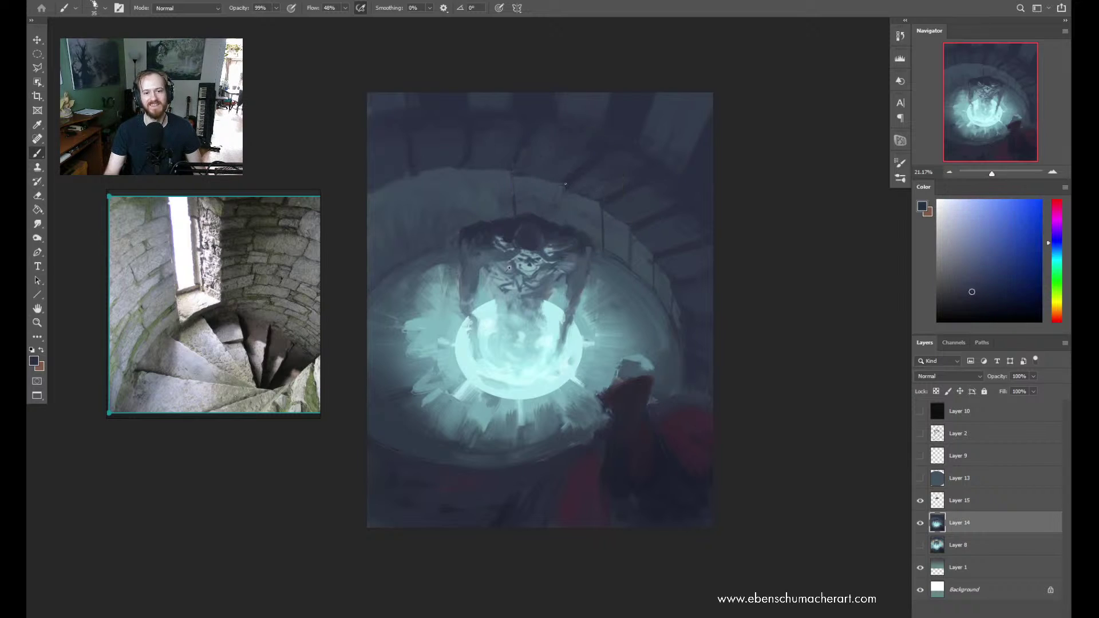
pyautogui.keyDown('alt'); pyautogui.click(577, 186); pyautogui.keyUp('alt')
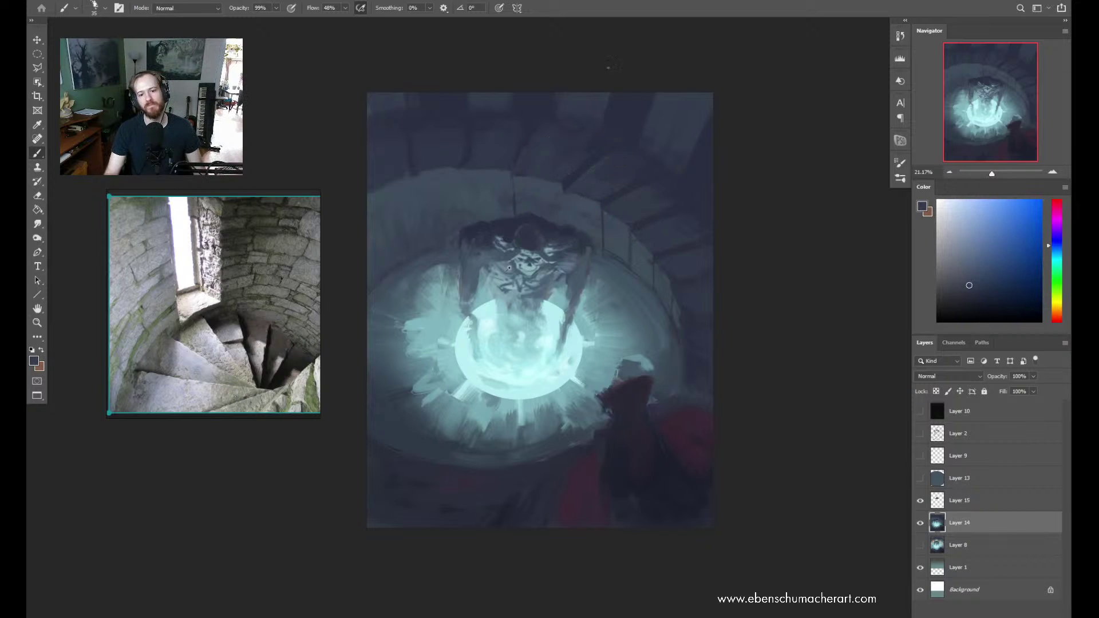
# Refine the block joints right of the figure's shoulder and the rim corners above them with sampled blue-grey and dark blue
pyautogui.keyDown('alt'); pyautogui.click(624, 238); pyautogui.keyUp('alt')
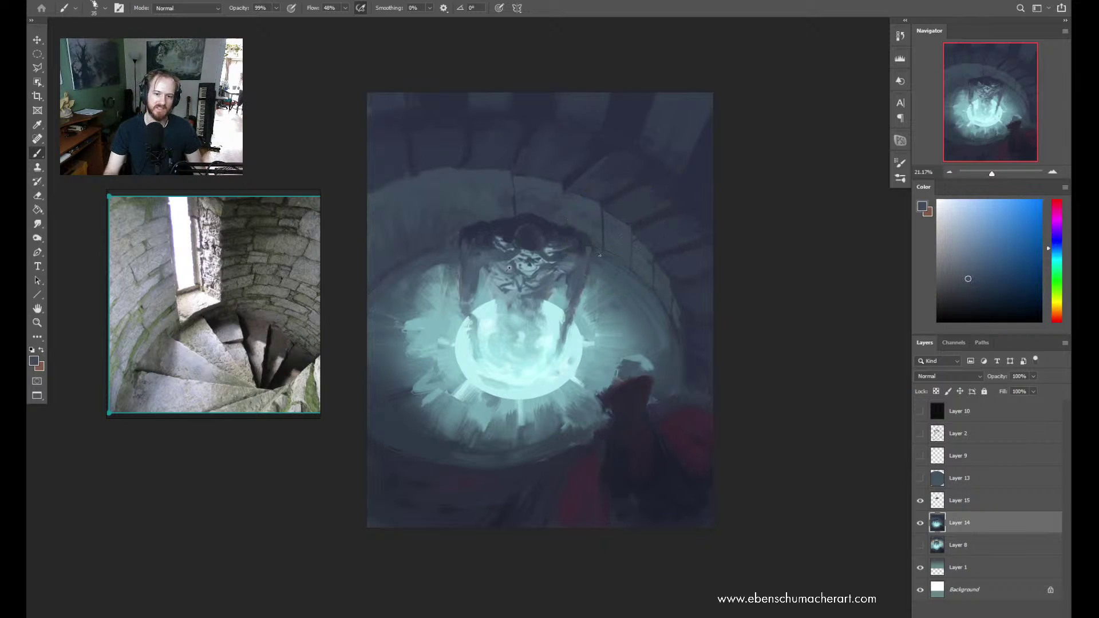
pyautogui.keyDown('alt'); pyautogui.click(601, 231); pyautogui.keyUp('alt')
pyautogui.keyDown('alt'); pyautogui.click(605, 207); pyautogui.keyUp('alt')
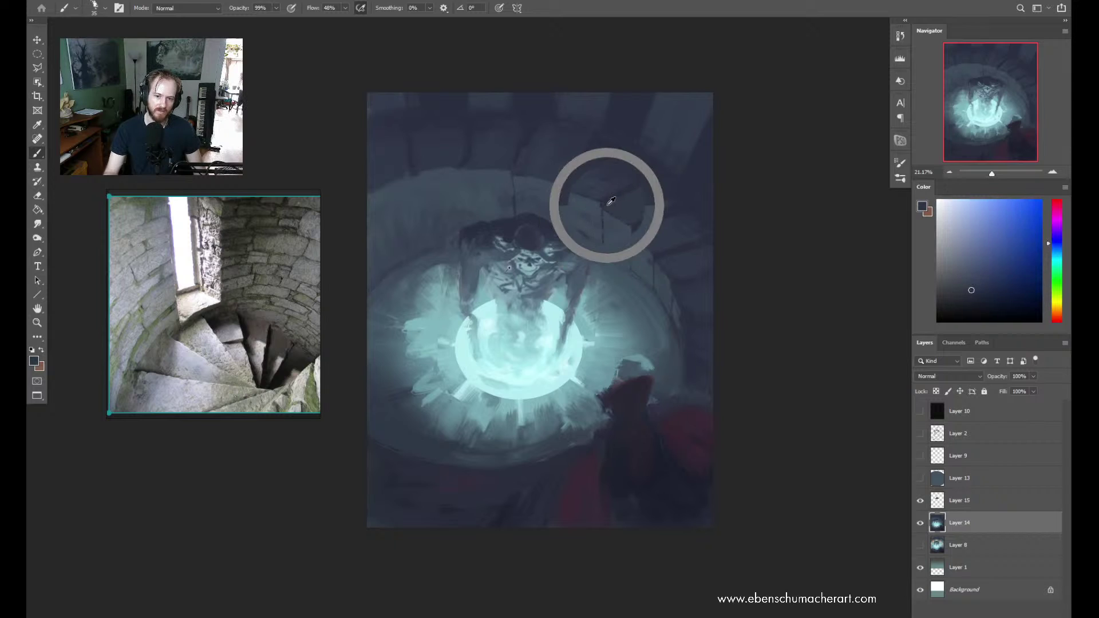
pyautogui.keyDown('alt'); pyautogui.click(634, 217); pyautogui.keyUp('alt')
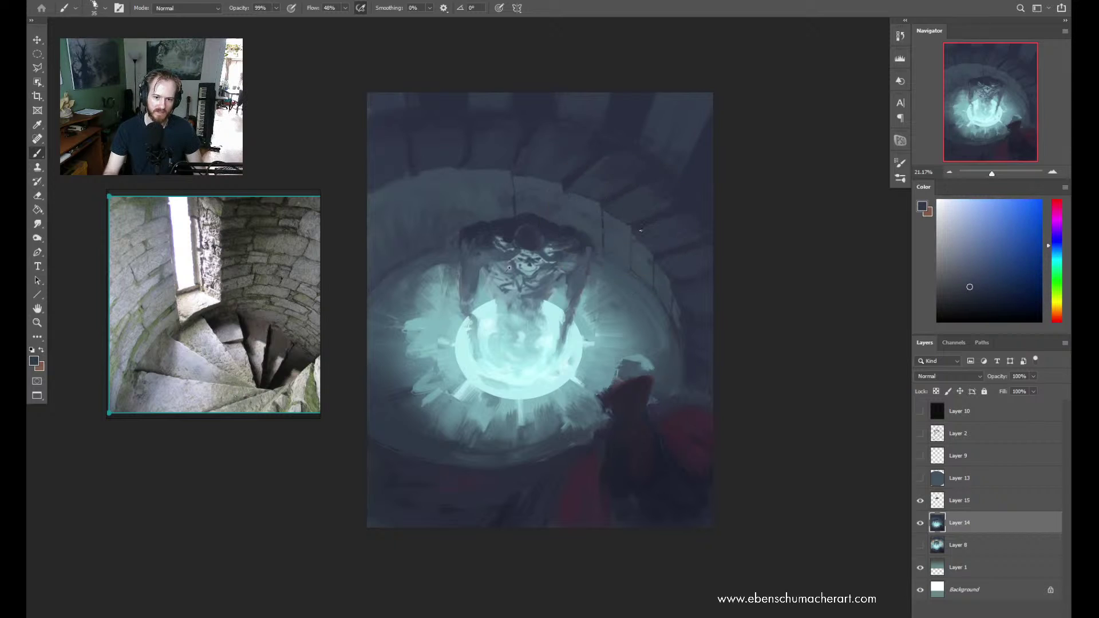
pyautogui.keyDown('alt'); pyautogui.click(646, 218); pyautogui.keyUp('alt')
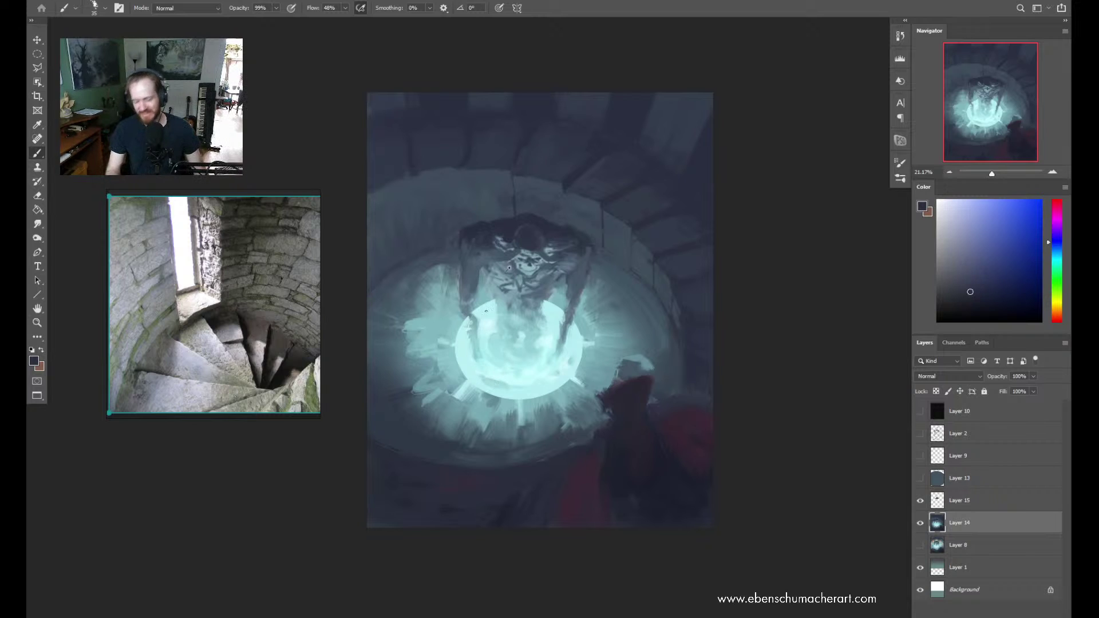
# Paint a second vertical joint beside the one above the figure's head and touch up the stone between them with sampled blue-grey
pyautogui.keyDown('alt'); pyautogui.click(535, 173); pyautogui.keyUp('alt')
pyautogui.moveTo(525, 210); pyautogui.dragTo(520, 185)
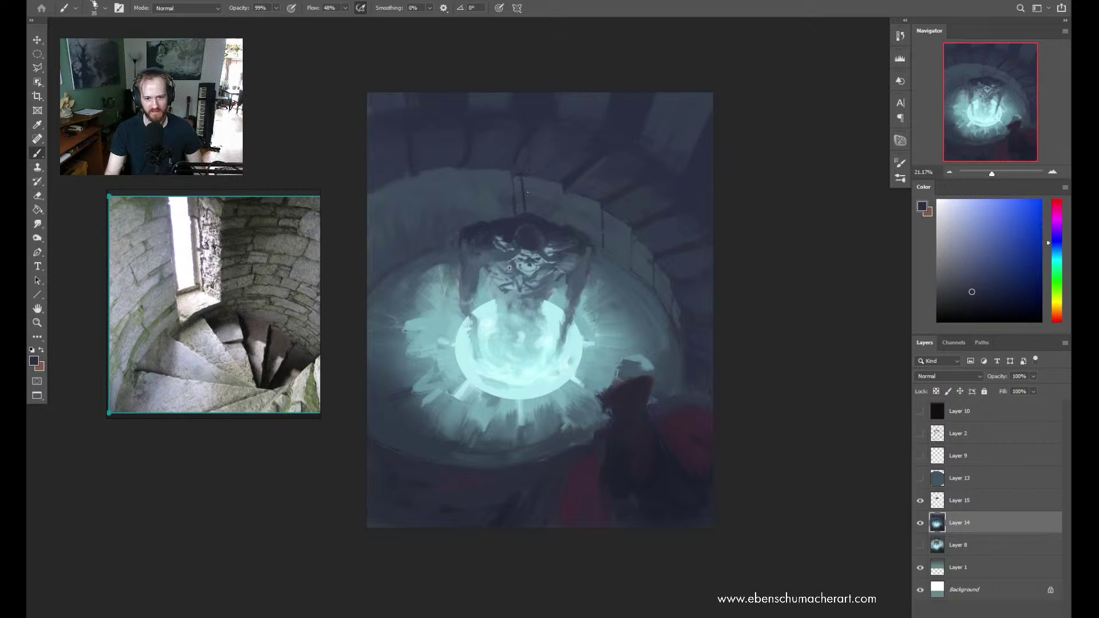
pyautogui.keyDown('alt'); pyautogui.click(518, 179); pyautogui.keyUp('alt')
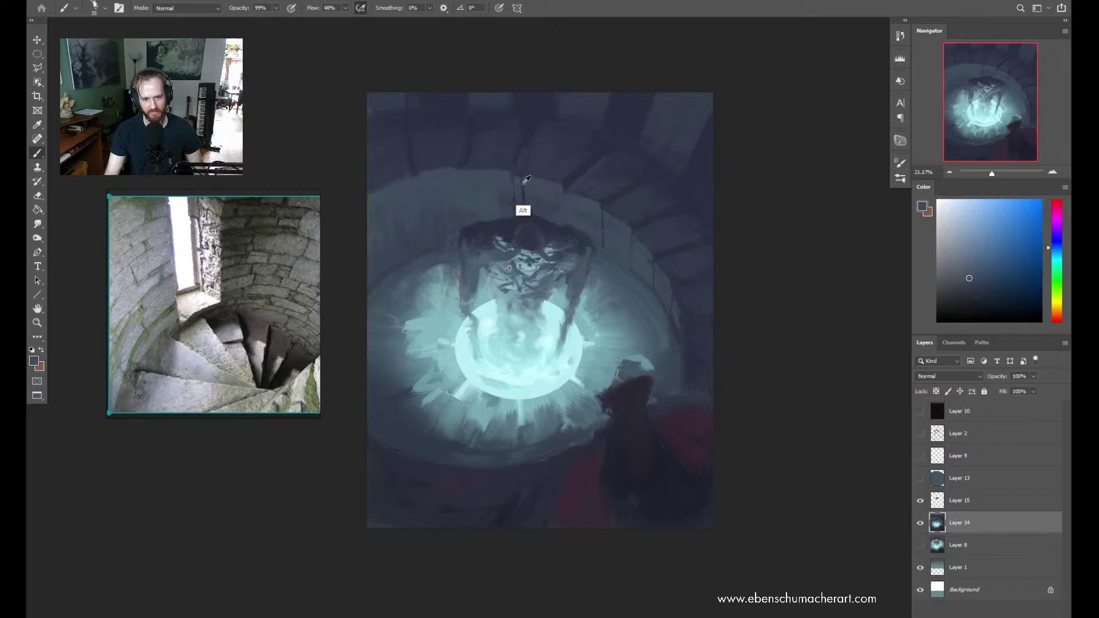
pyautogui.keyDown('alt'); pyautogui.click(519, 184); pyautogui.keyUp('alt')
pyautogui.keyDown('alt'); pyautogui.click(493, 189); pyautogui.keyUp('alt')
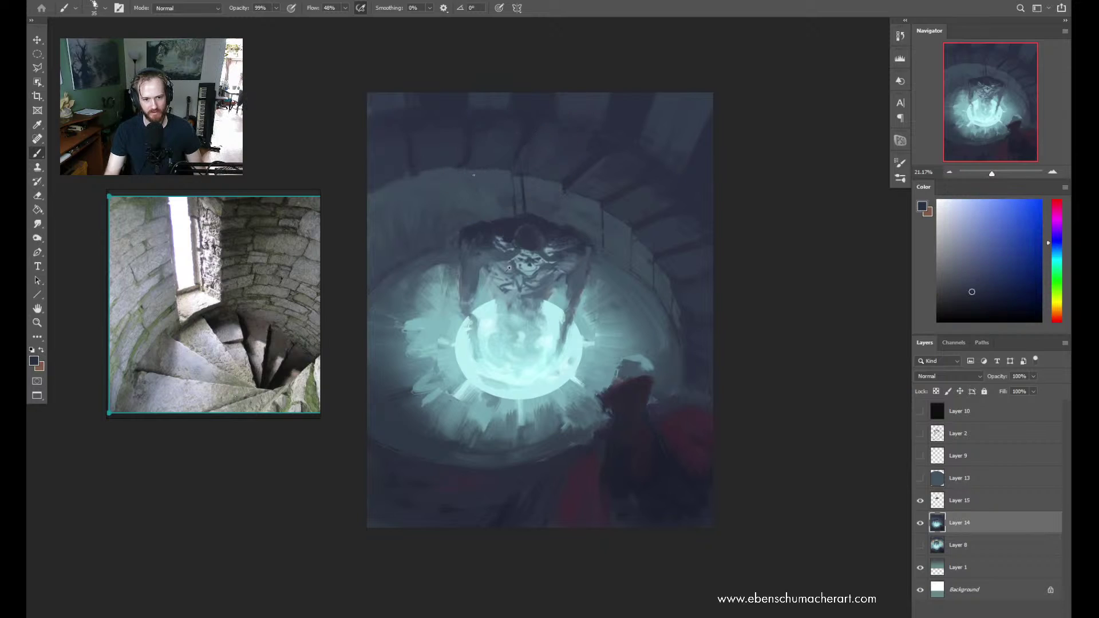
# Touch up the ring's rim above the figure's head and darken the step edges just beyond it with sampled blues
pyautogui.keyDown('alt'); pyautogui.click(501, 191); pyautogui.keyUp('alt')
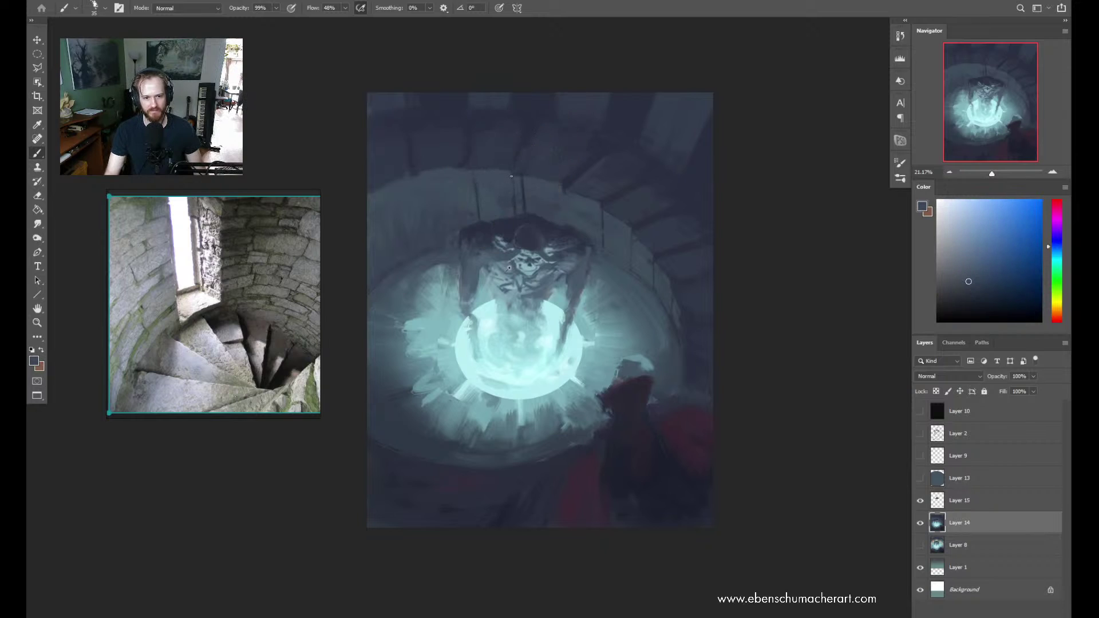
pyautogui.keyDown('alt'); pyautogui.click(568, 191); pyautogui.keyUp('alt')
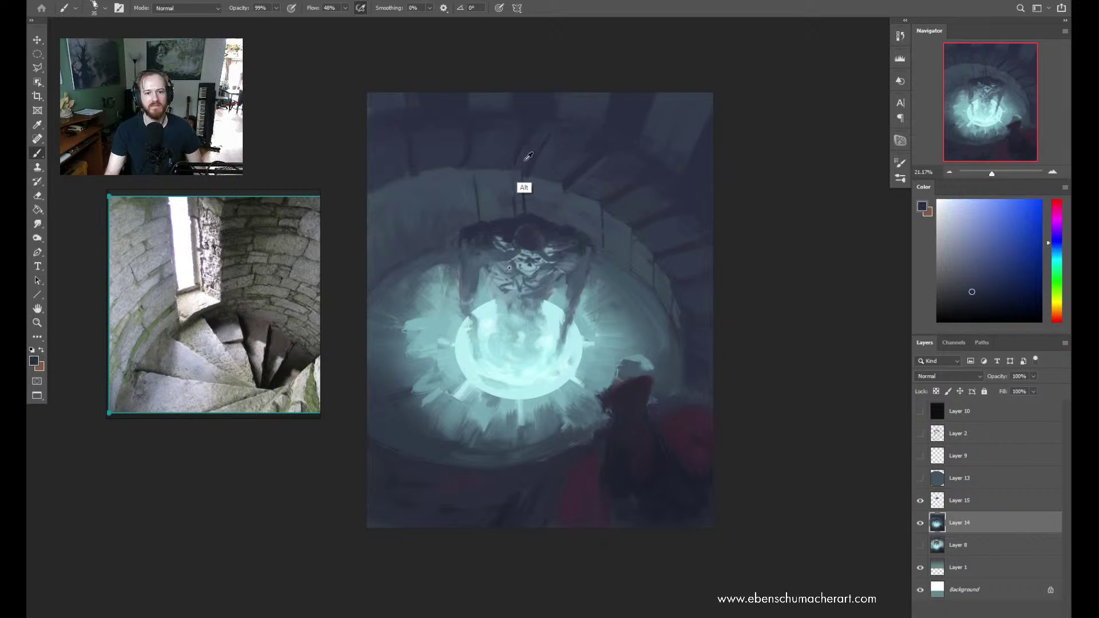
pyautogui.keyDown('alt'); pyautogui.click(524, 189); pyautogui.keyUp('alt')
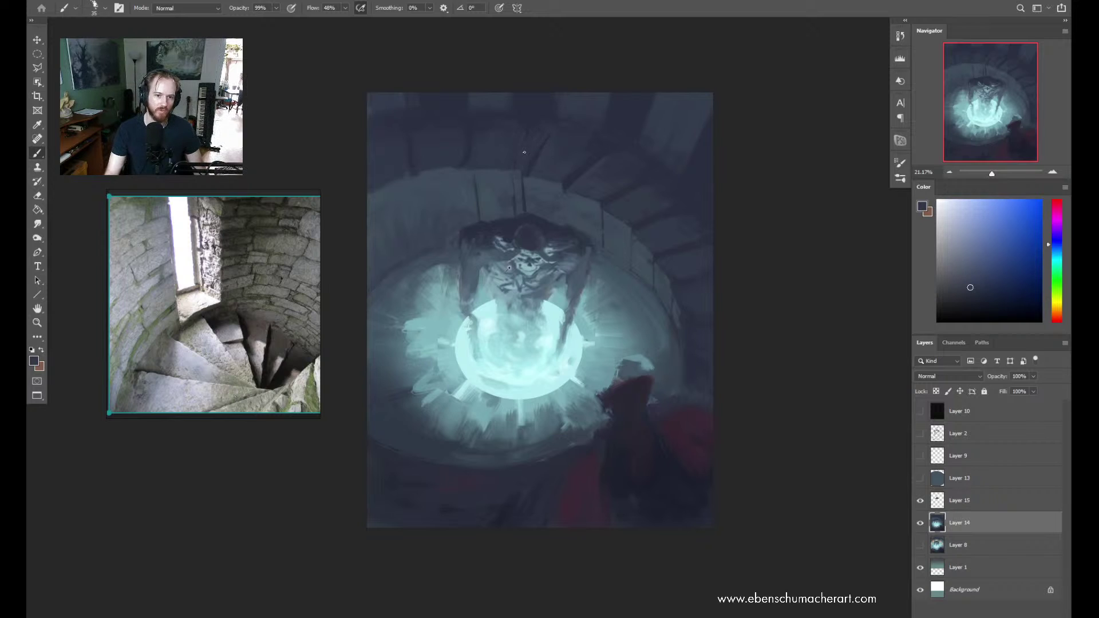
pyautogui.keyDown('alt'); pyautogui.click(535, 109); pyautogui.keyUp('alt')
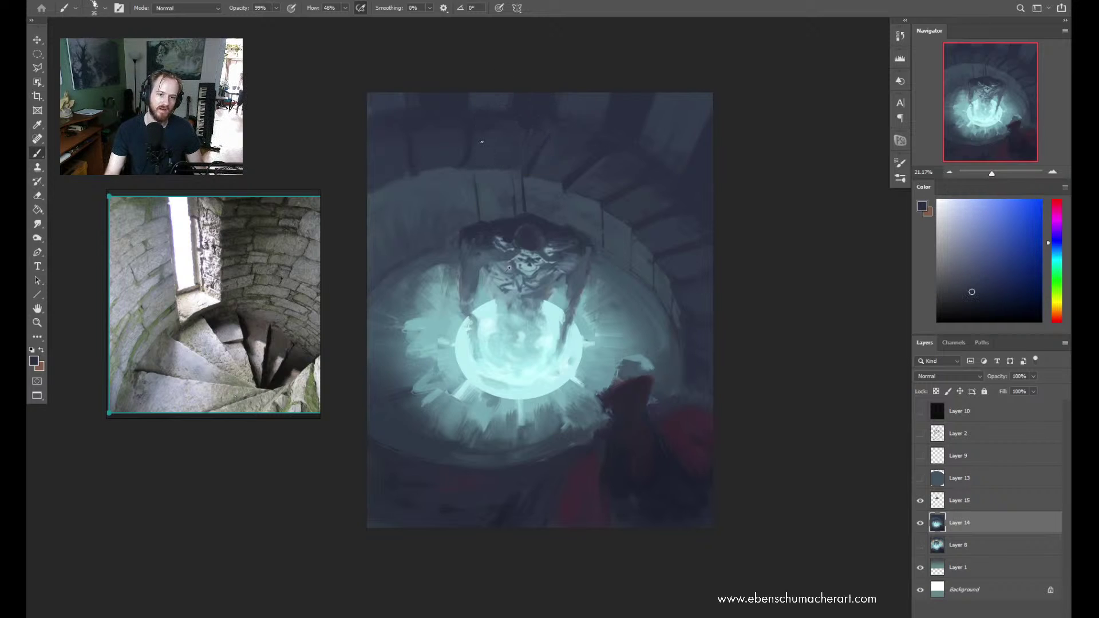
# Raise the rim corner at the left joint above the figure's head with sampled blue-grey, undoing one stray stroke
pyautogui.keyDown('alt'); pyautogui.click(481, 172); pyautogui.keyUp('alt')
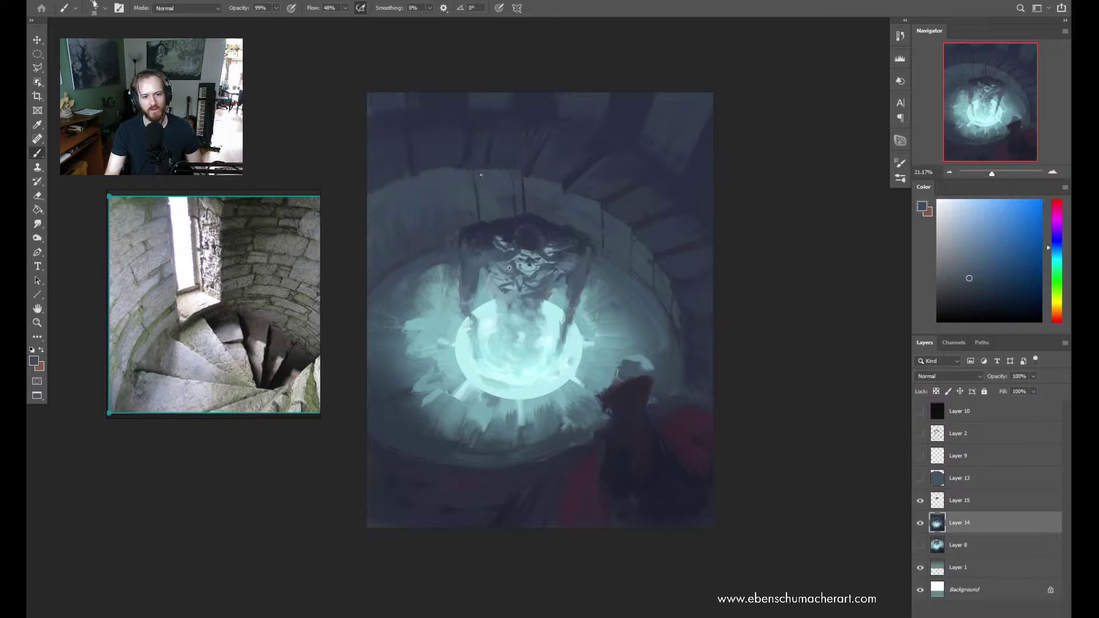
pyautogui.moveTo(474, 169); pyautogui.dragTo(475, 168)
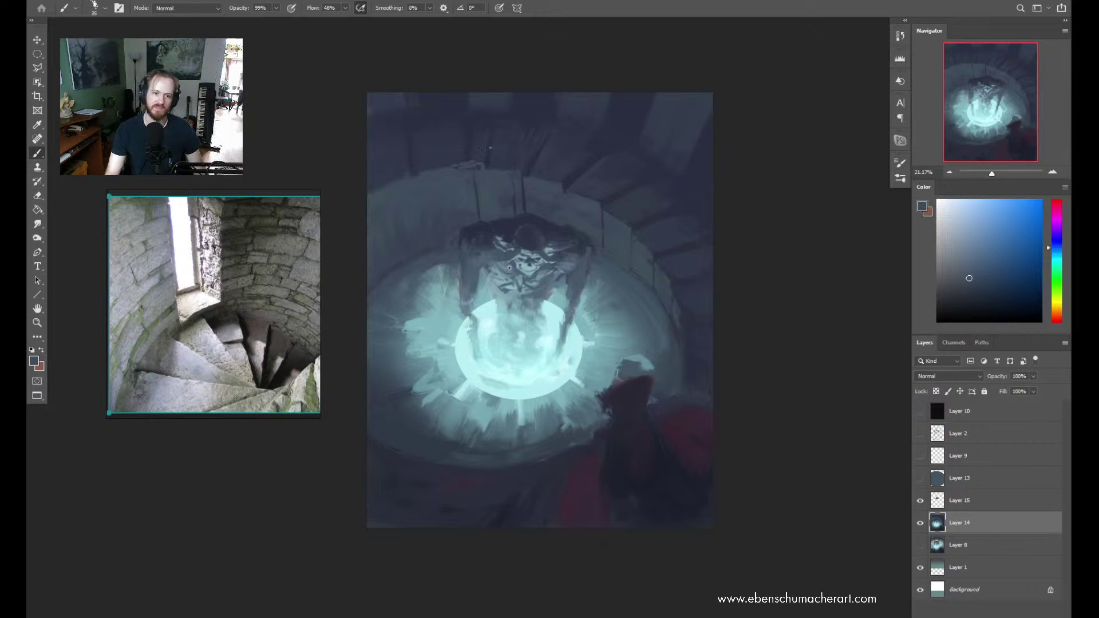
pyautogui.hotkey('ctrl', 'z')
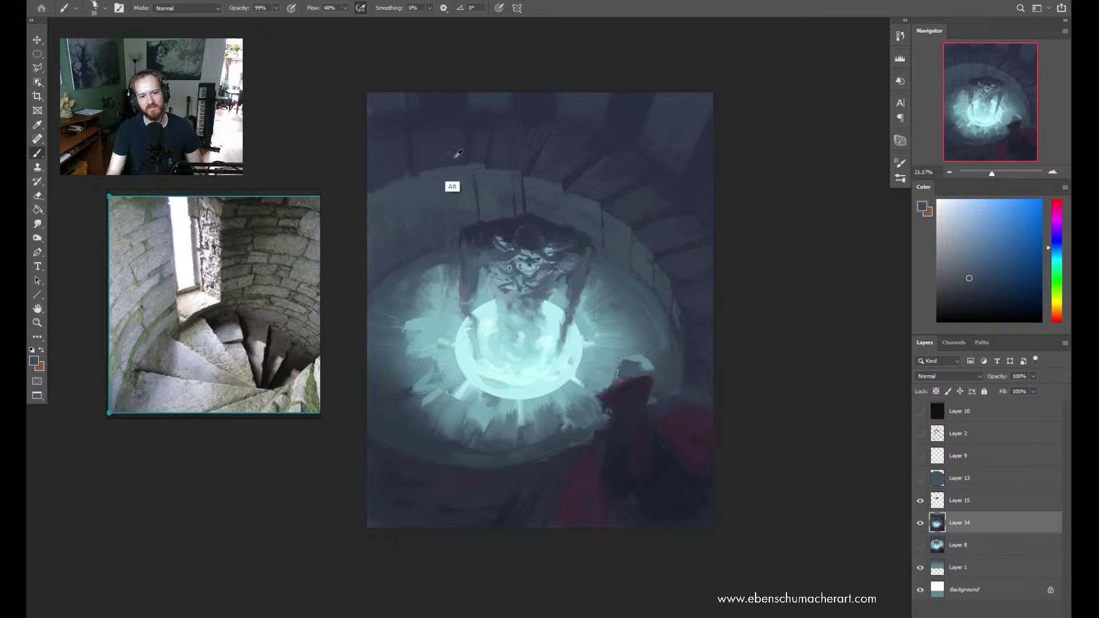
pyautogui.keyDown('alt'); pyautogui.click(459, 159); pyautogui.keyUp('alt')
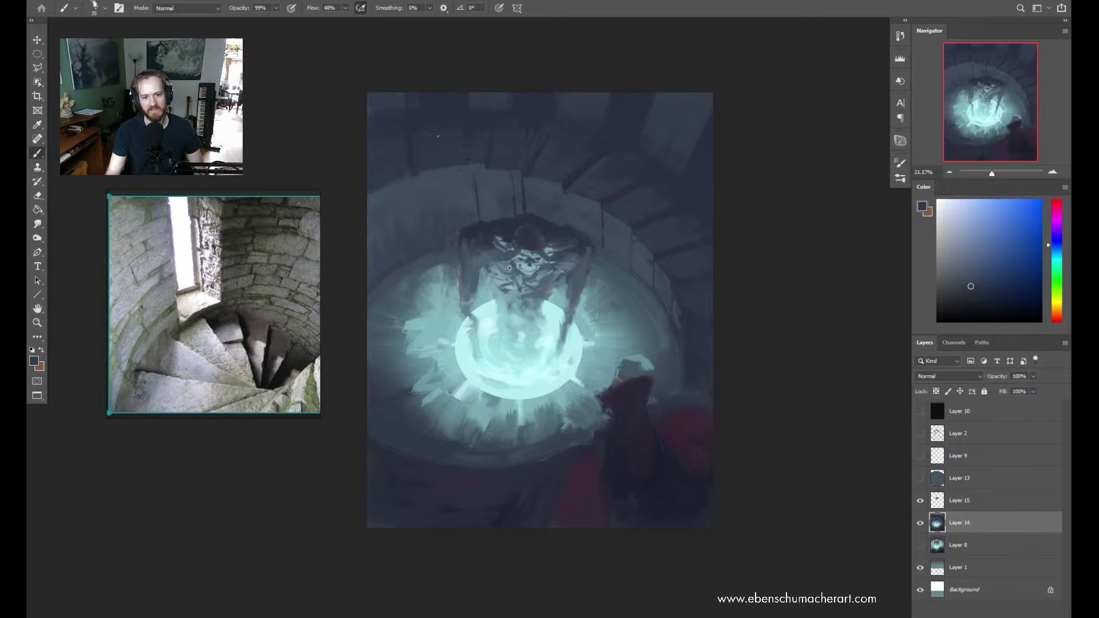
# Refine the right-hand joint above the figure's head and the step edge meeting it with sampled dark blue and blue-grey
pyautogui.keyDown('alt'); pyautogui.click(545, 139); pyautogui.keyUp('alt')
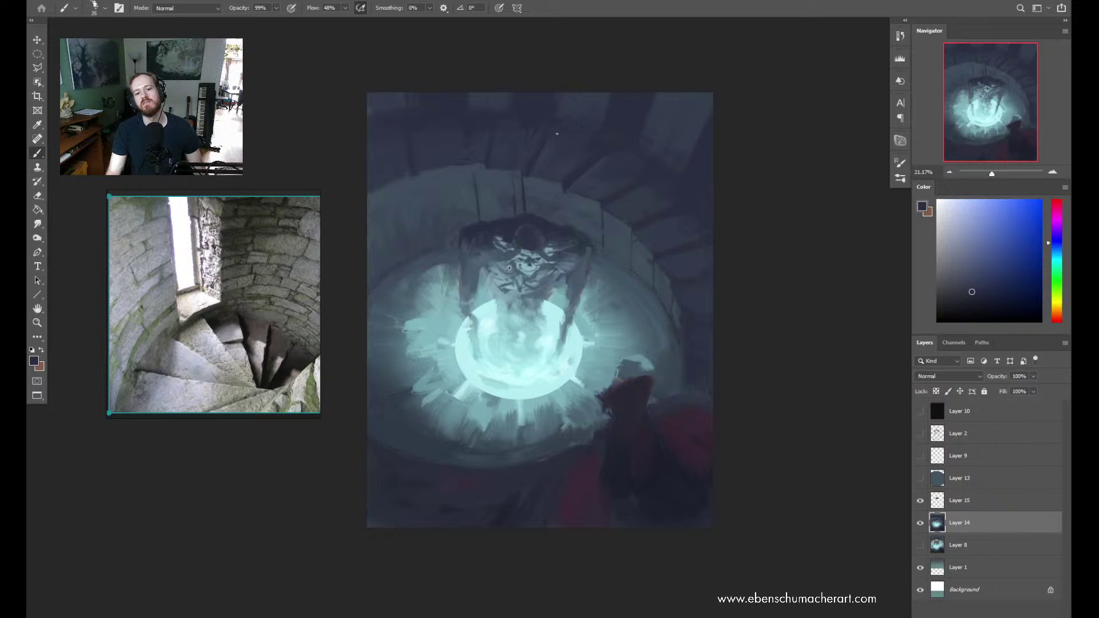
pyautogui.keyDown('alt'); pyautogui.click(519, 182); pyautogui.keyUp('alt')
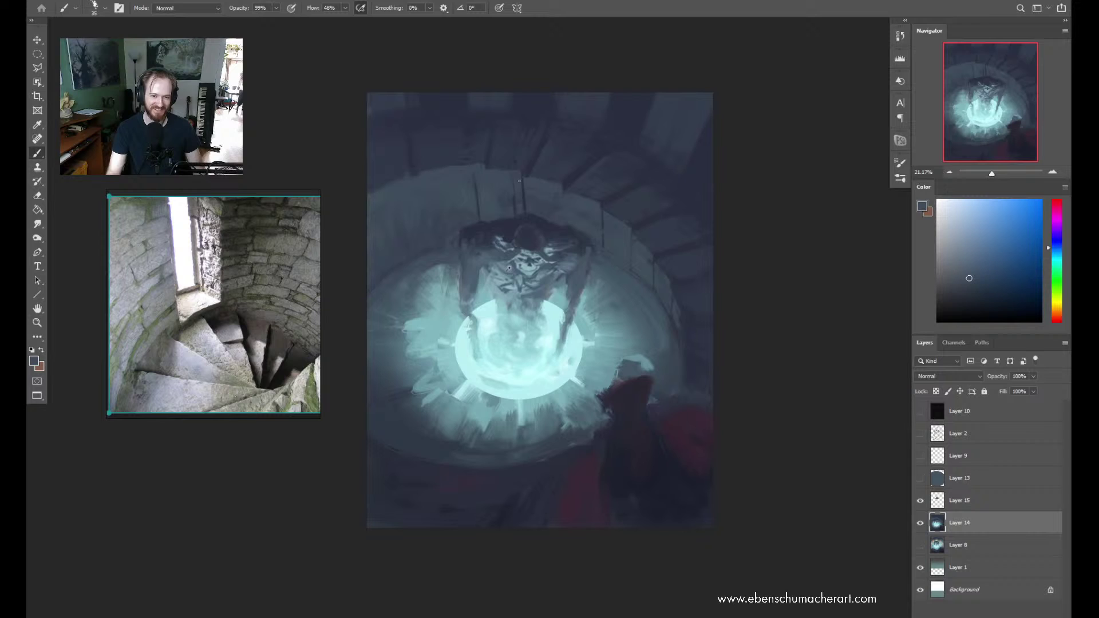
pyautogui.keyDown('alt'); pyautogui.click(529, 167); pyautogui.keyUp('alt')
pyautogui.keyDown('alt'); pyautogui.click(542, 181); pyautogui.keyUp('alt')
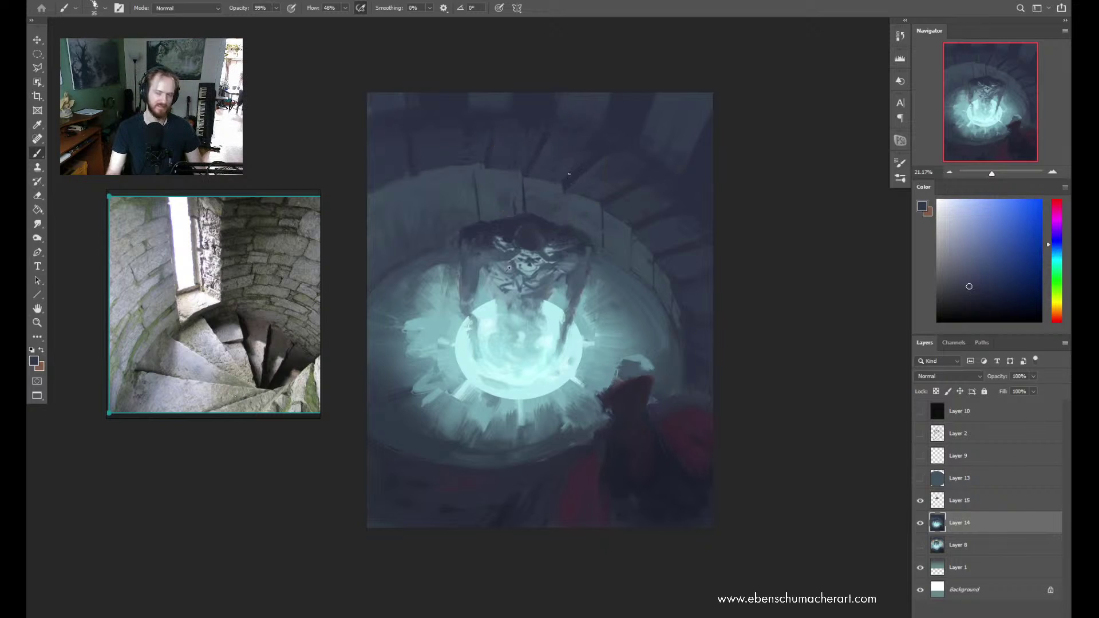
# Paint over the left-hand joint above the figure's head with sampled blue-grey and tidy the rim above it
pyautogui.keyDown('alt'); pyautogui.click(482, 174); pyautogui.keyUp('alt')
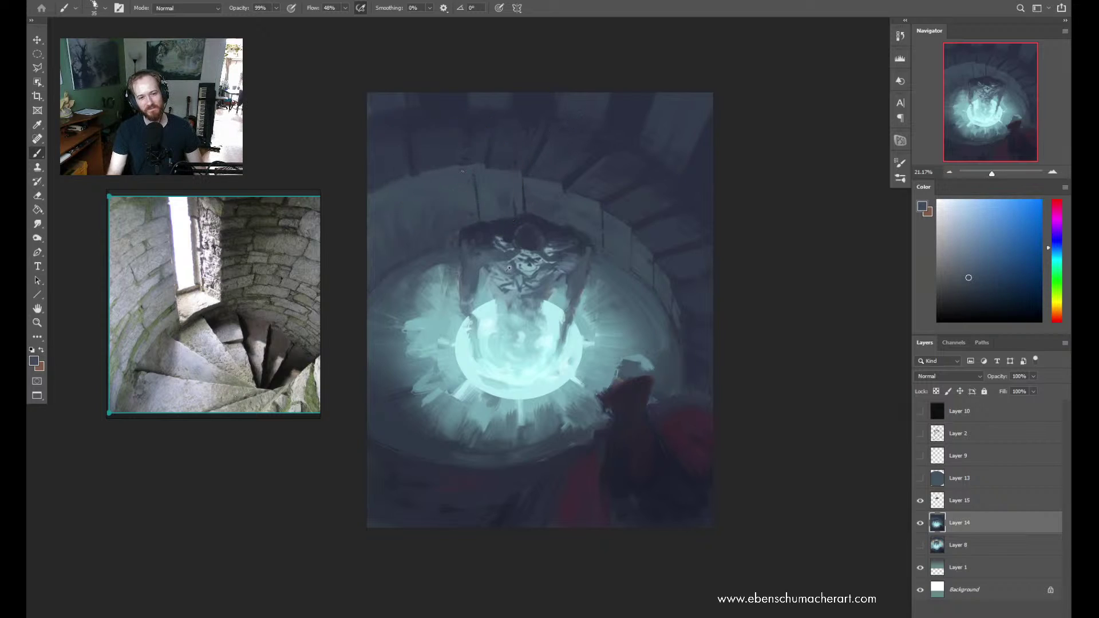
pyautogui.keyDown('alt'); pyautogui.click(488, 157); pyautogui.keyUp('alt')
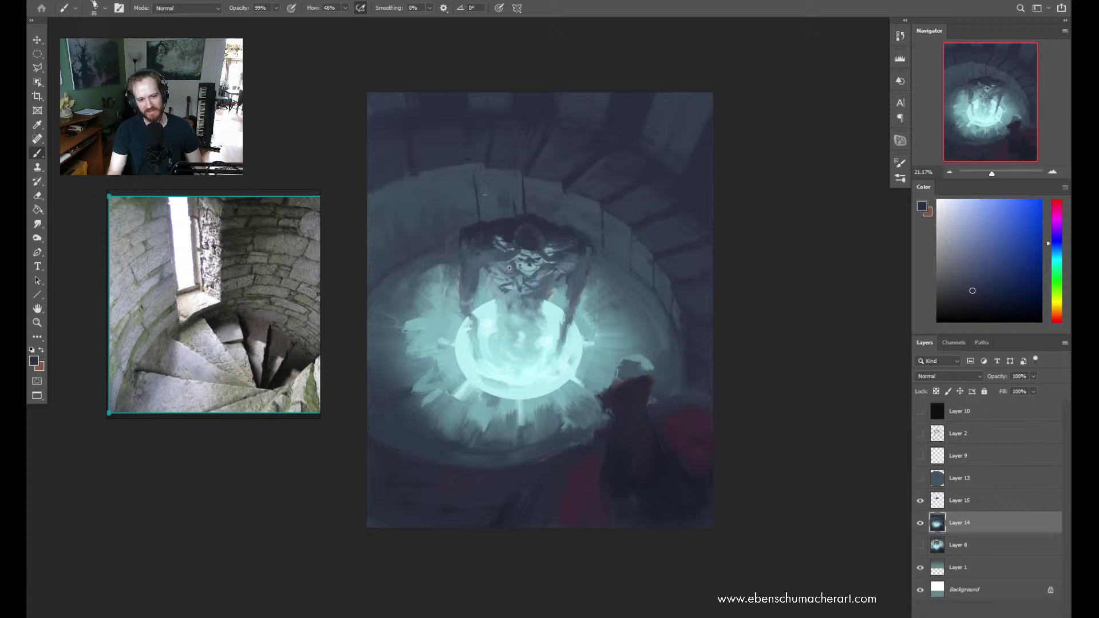
pyautogui.keyDown('alt'); pyautogui.click(472, 185); pyautogui.keyUp('alt')
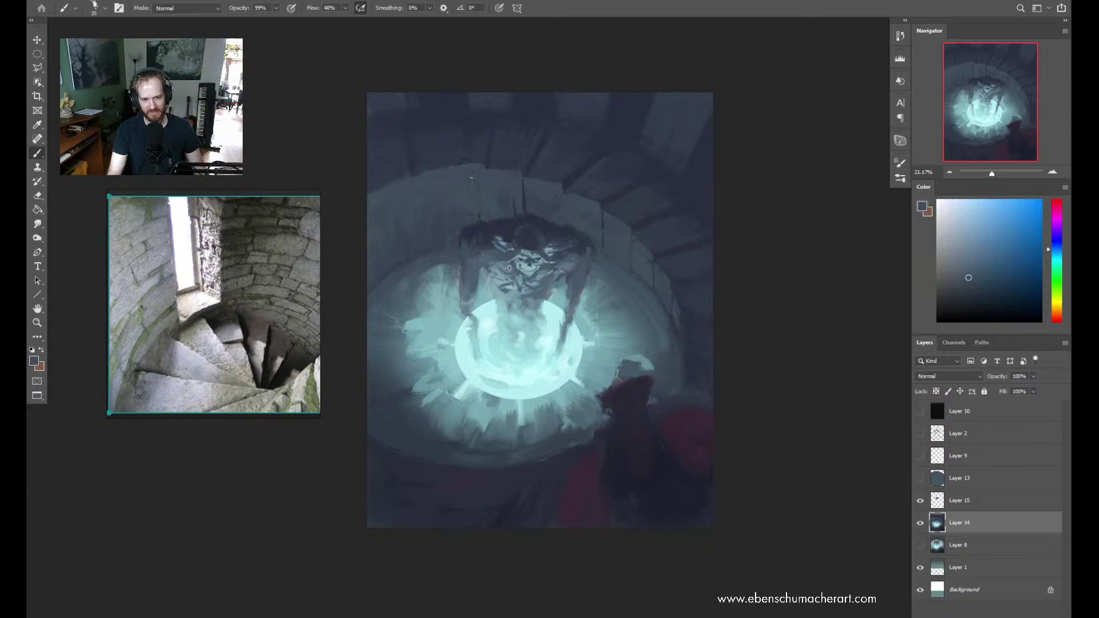
pyautogui.keyDown('alt'); pyautogui.click(483, 160); pyautogui.keyUp('alt')
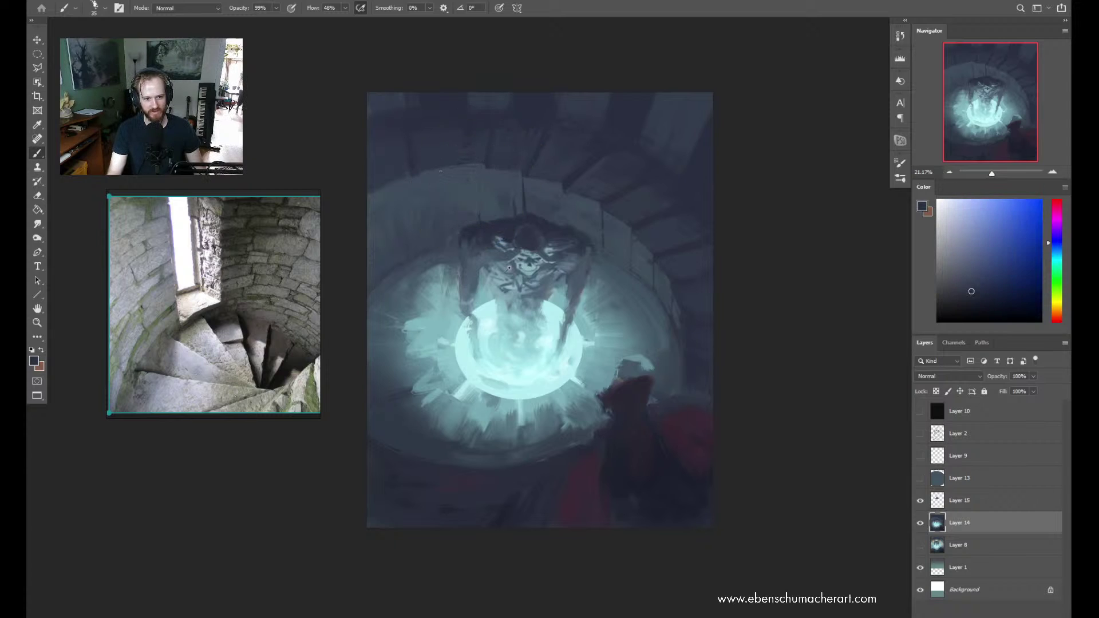
# Reshape the rim's upper edge to the upper left of the figure's head with sampled dark blue and blue-grey
pyautogui.moveTo(446, 169); pyautogui.dragTo(455, 163)
pyautogui.keyDown('alt'); pyautogui.click(458, 166); pyautogui.keyUp('alt')
pyautogui.keyDown('alt'); pyautogui.click(453, 162); pyautogui.keyUp('alt')
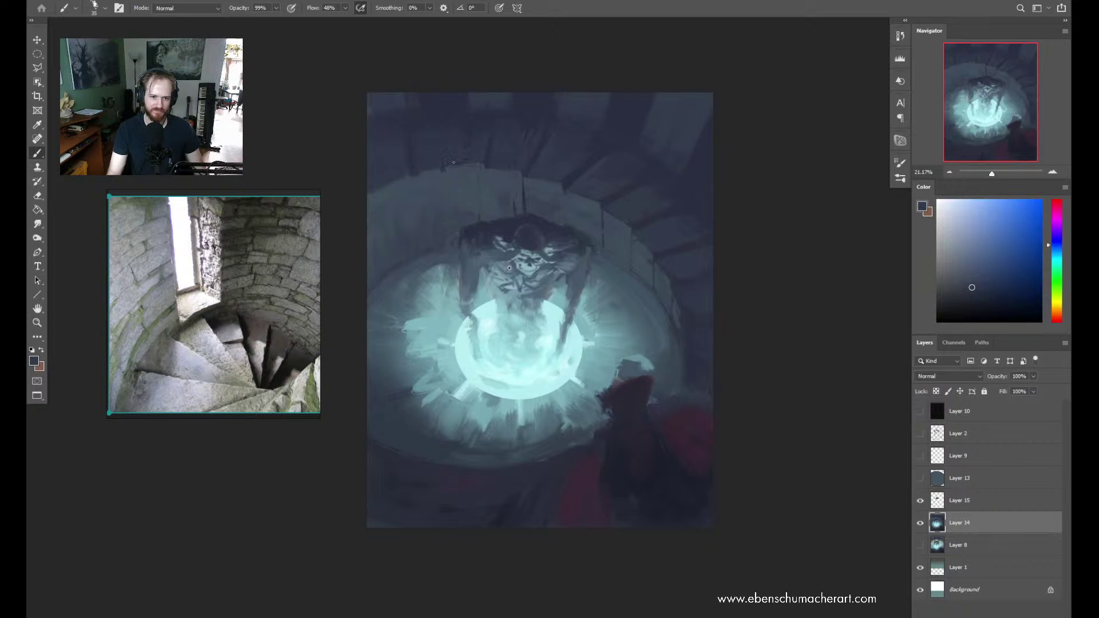
pyautogui.keyDown('alt'); pyautogui.click(472, 170); pyautogui.keyUp('alt')
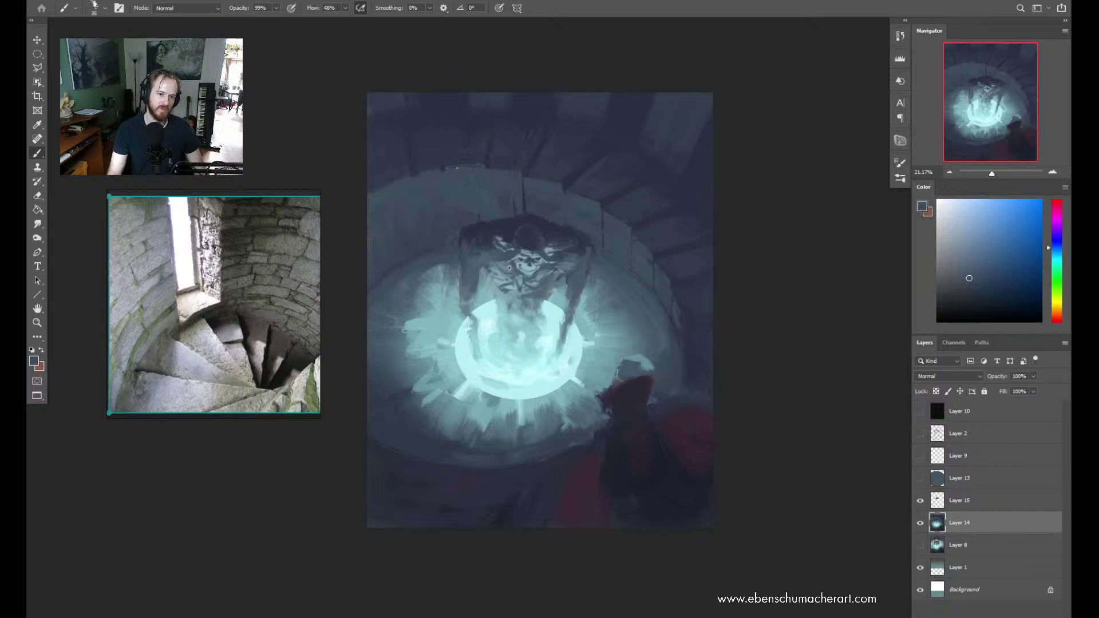
pyautogui.moveTo(465, 159); pyautogui.dragTo(480, 164)
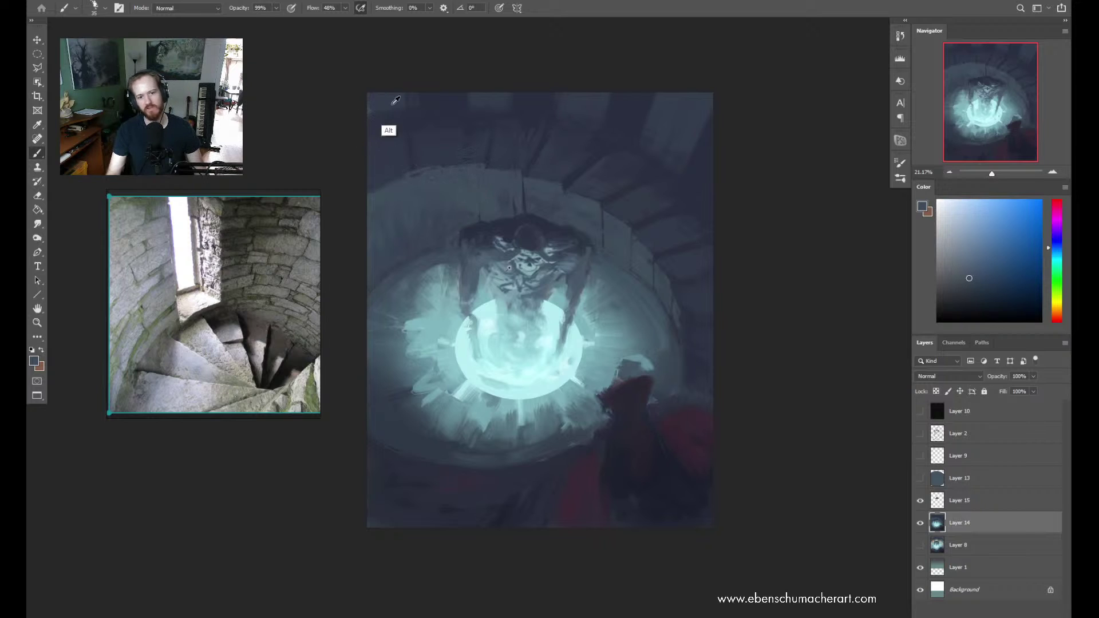
# Paint a new dark vertical joint through the ring's wall slightly left of the figure's head
pyautogui.keyDown('alt'); pyautogui.click(502, 168); pyautogui.keyUp('alt')
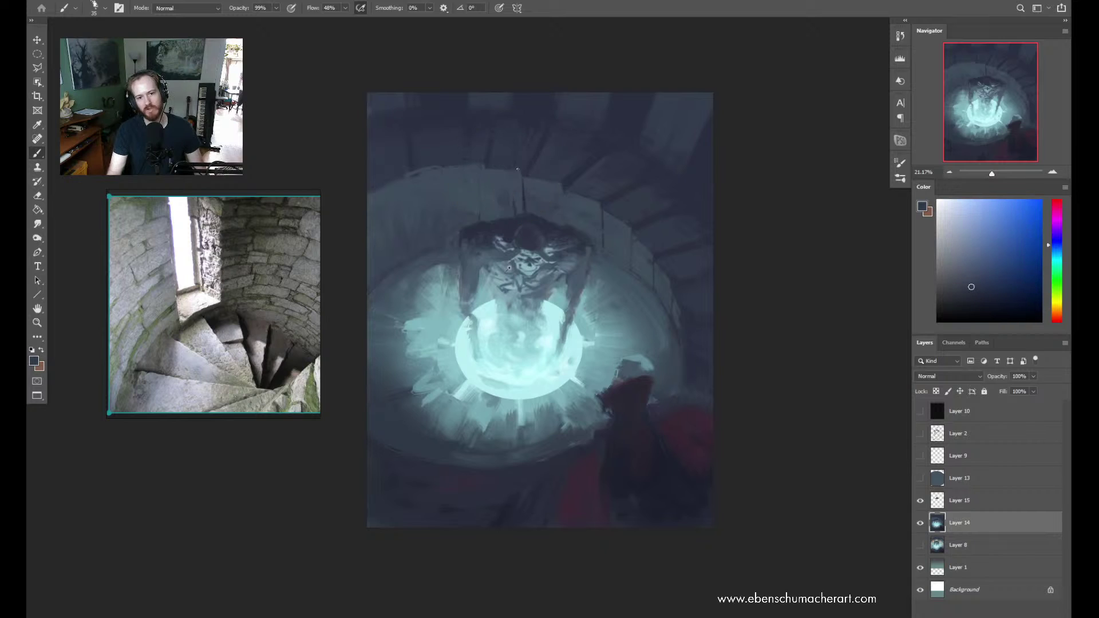
pyautogui.keyDown('alt'); pyautogui.click(490, 160); pyautogui.keyUp('alt')
pyautogui.moveTo(485, 201); pyautogui.dragTo(483, 168)
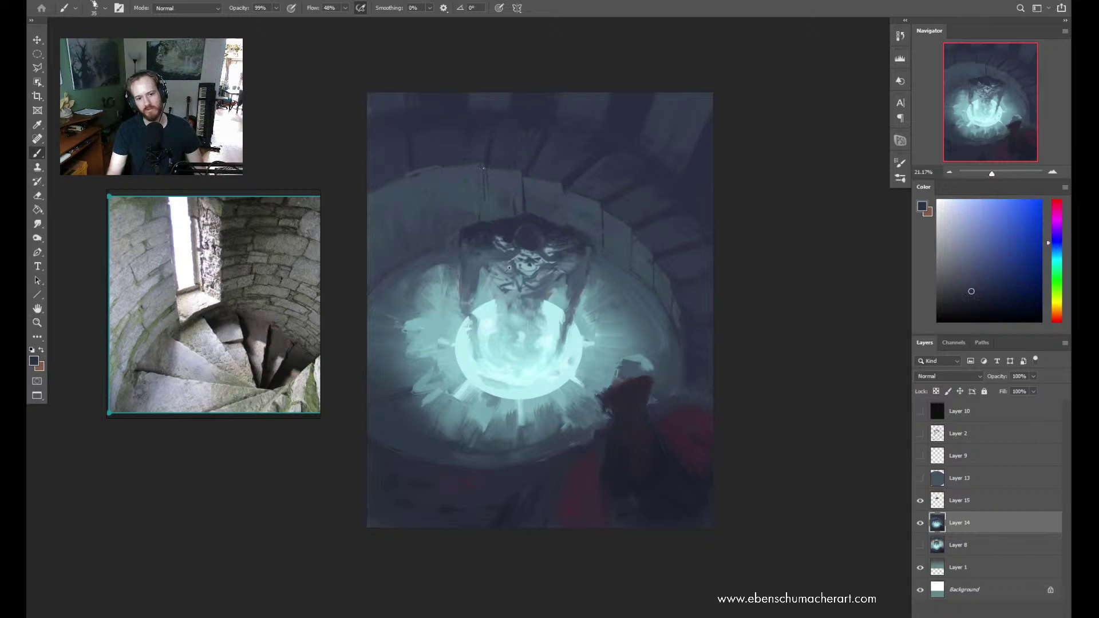
# Add a dark joint to the ring's wall above the figure's right-hand shoulder and refine the rim corner there with sampled blues
pyautogui.keyDown('alt'); pyautogui.click(559, 182); pyautogui.keyUp('alt')
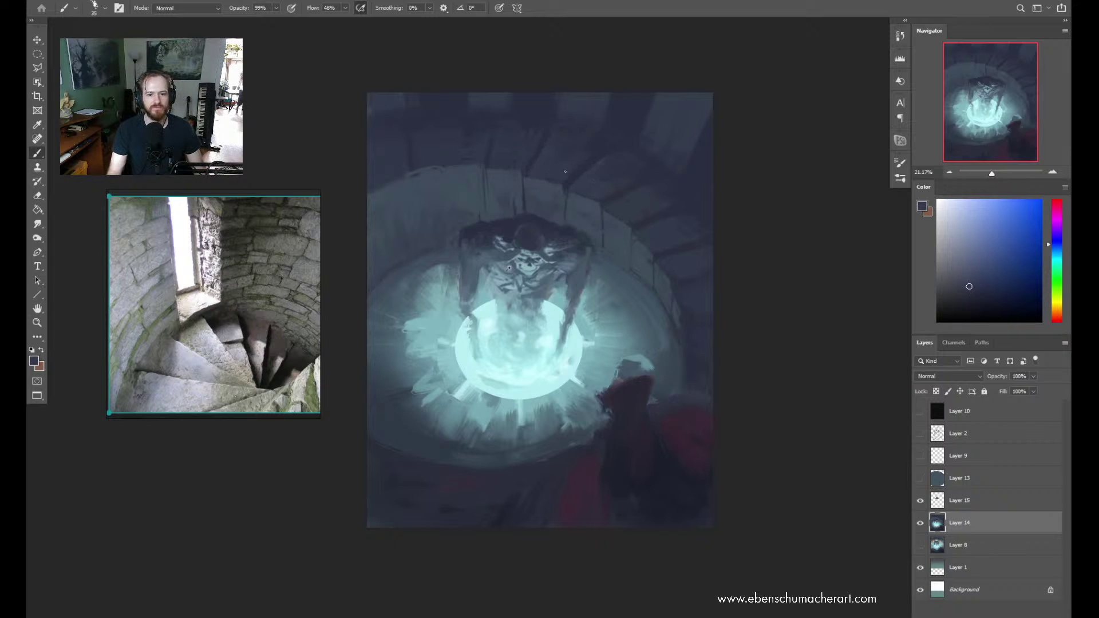
pyautogui.keyDown('alt'); pyautogui.click(565, 175); pyautogui.keyUp('alt')
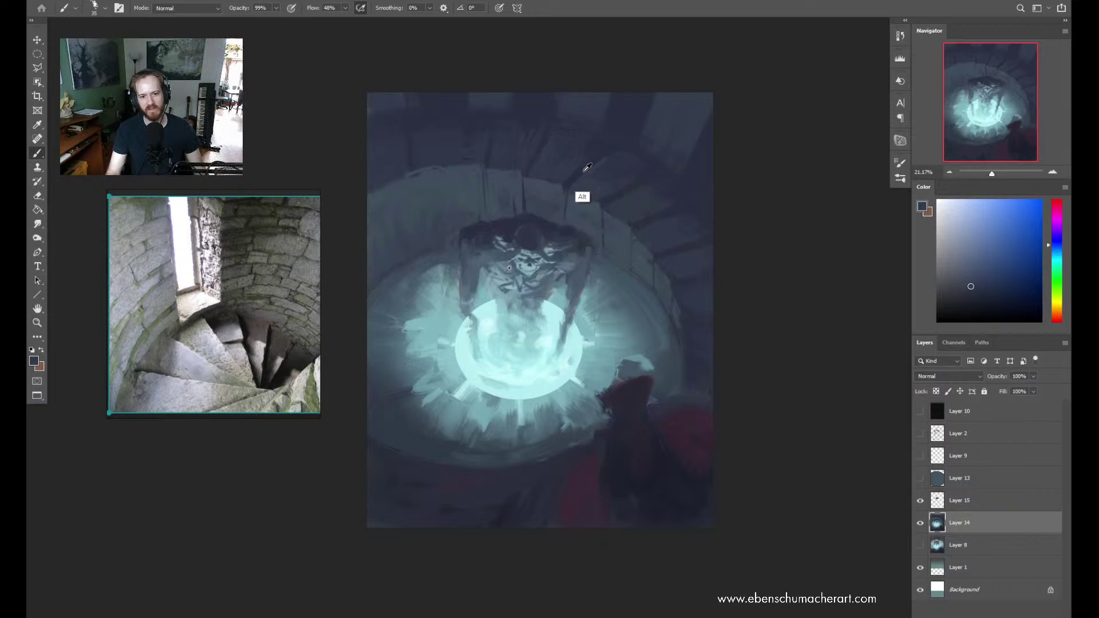
pyautogui.keyDown('alt'); pyautogui.click(560, 185); pyautogui.keyUp('alt')
pyautogui.keyDown('alt'); pyautogui.click(561, 174); pyautogui.keyUp('alt')
pyautogui.keyDown('alt'); pyautogui.click(559, 179); pyautogui.keyUp('alt')
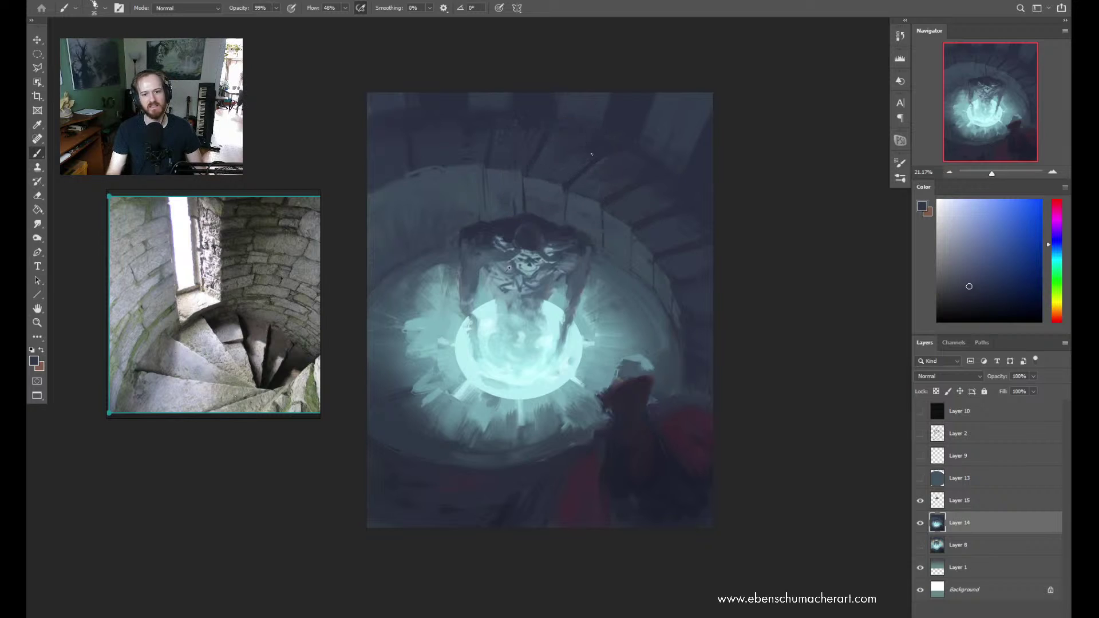
# Rework the steps to the upper right of the figure with sampled dark blues and touch up the rim above its head
pyautogui.keyDown('alt'); pyautogui.click(578, 179); pyautogui.keyUp('alt')
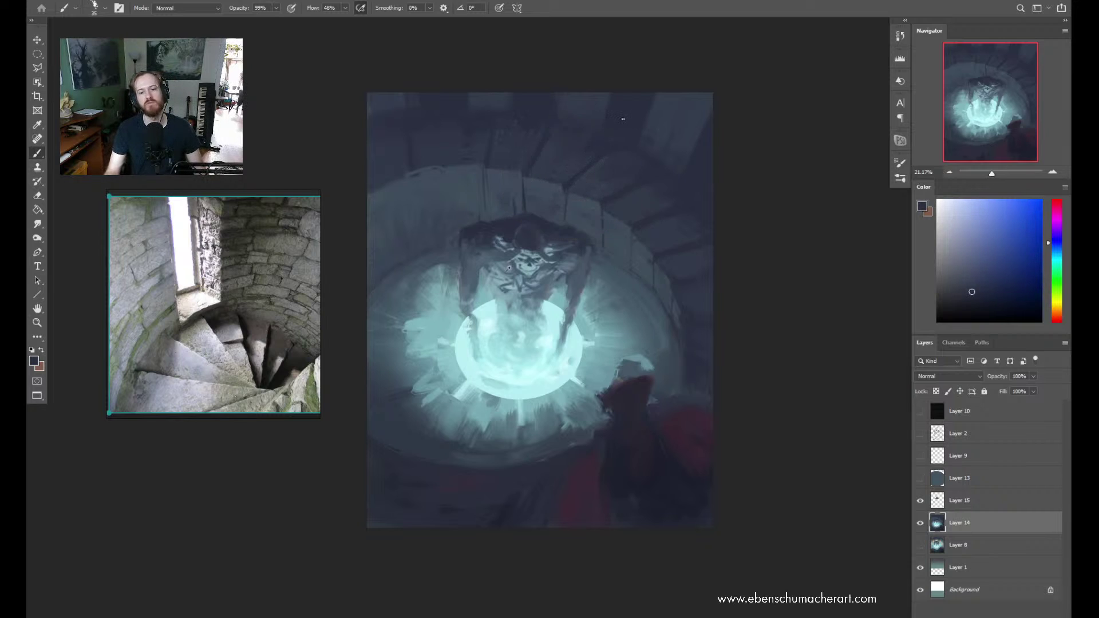
pyautogui.keyDown('alt'); pyautogui.click(609, 143); pyautogui.keyUp('alt')
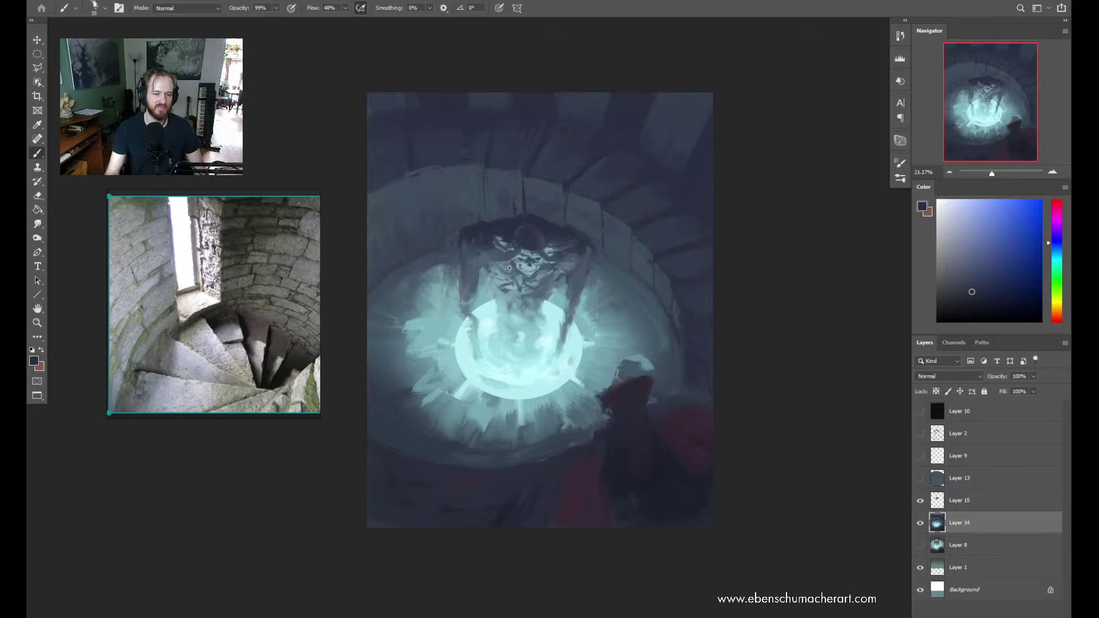
pyautogui.keyDown('alt'); pyautogui.click(502, 171); pyautogui.keyUp('alt')
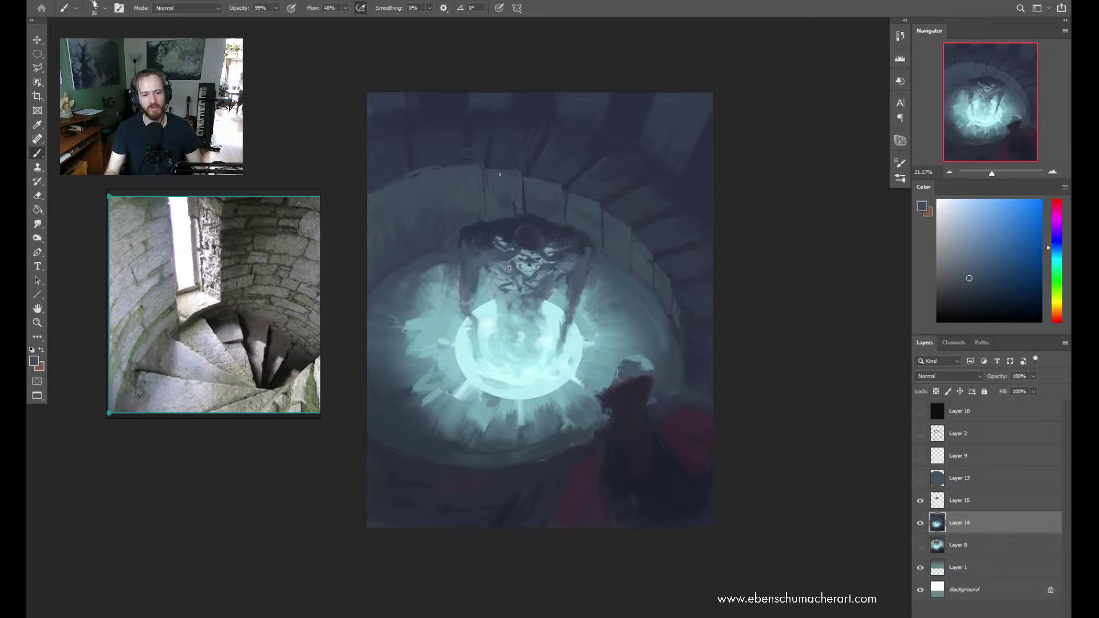
# Enlarge the brush and refine the steps and their dark dividing edges above the figure's head with sampled dark blues
pyautogui.keyDown('alt'); pyautogui.click(465, 136); pyautogui.keyUp('alt')
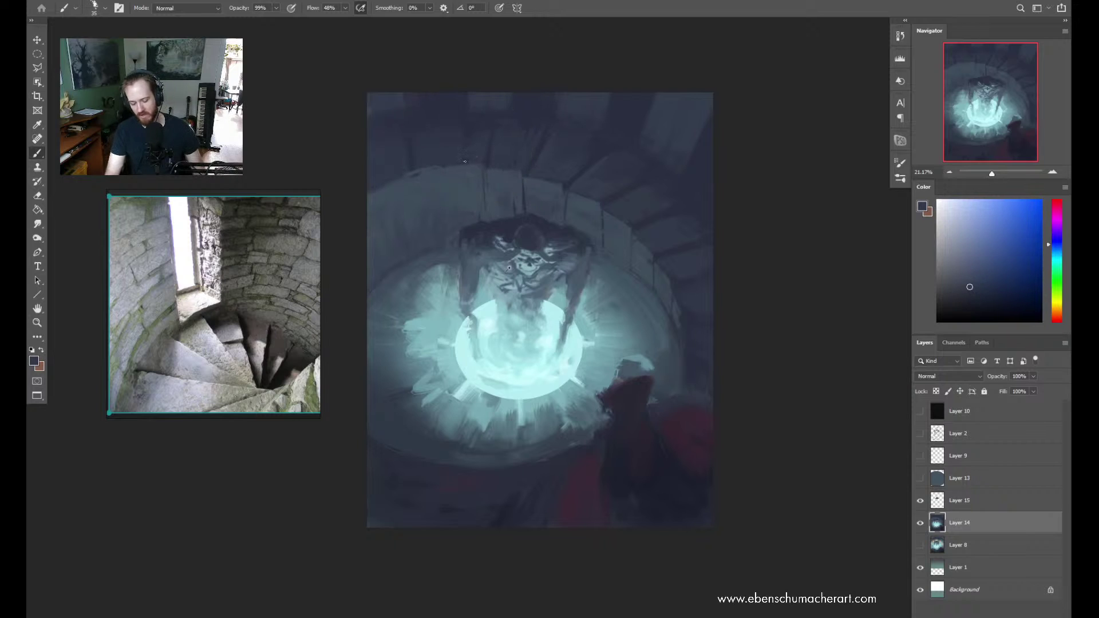
pyautogui.press(']')
pyautogui.press(']')
pyautogui.press(']')
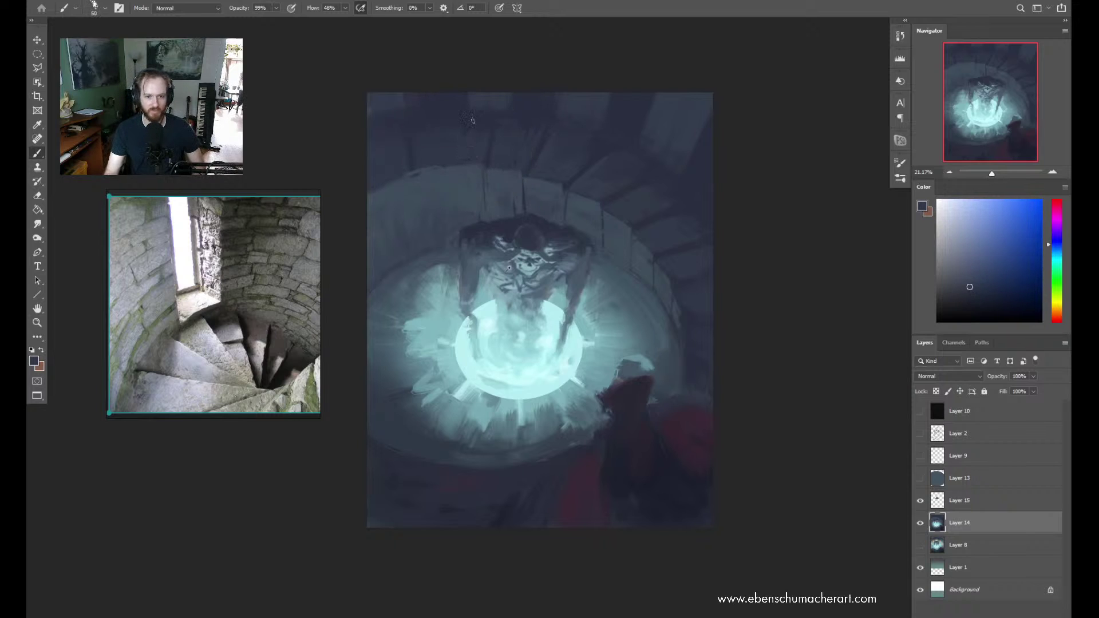
pyautogui.keyDown('alt'); pyautogui.click(491, 156); pyautogui.keyUp('alt')
pyautogui.keyDown('alt'); pyautogui.click(490, 156); pyautogui.keyUp('alt')
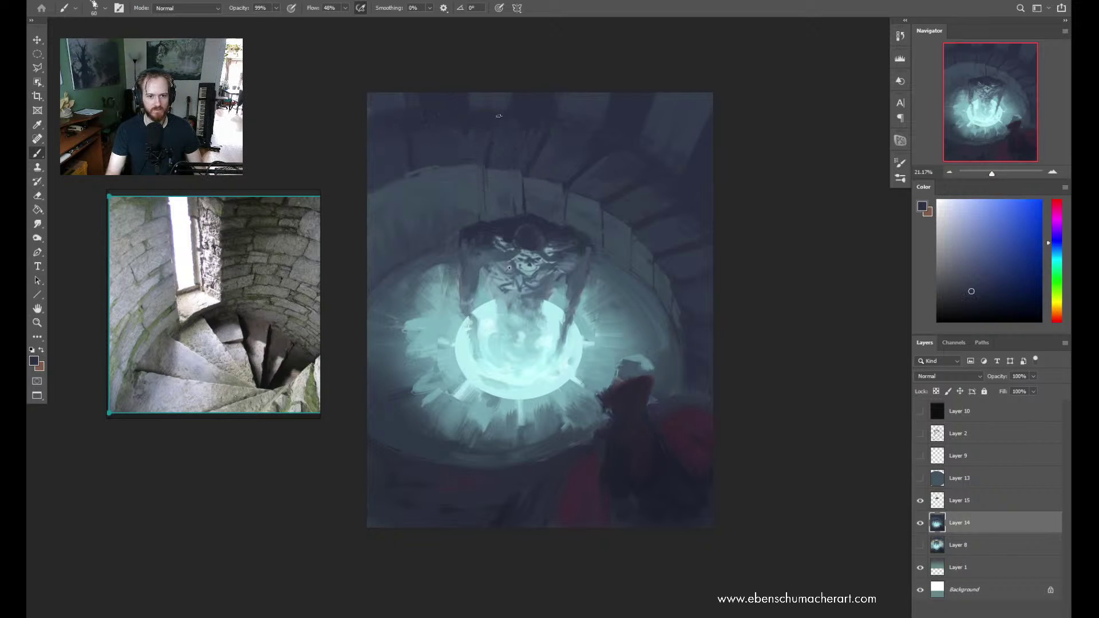
pyautogui.keyDown('alt'); pyautogui.click(534, 112); pyautogui.keyUp('alt')
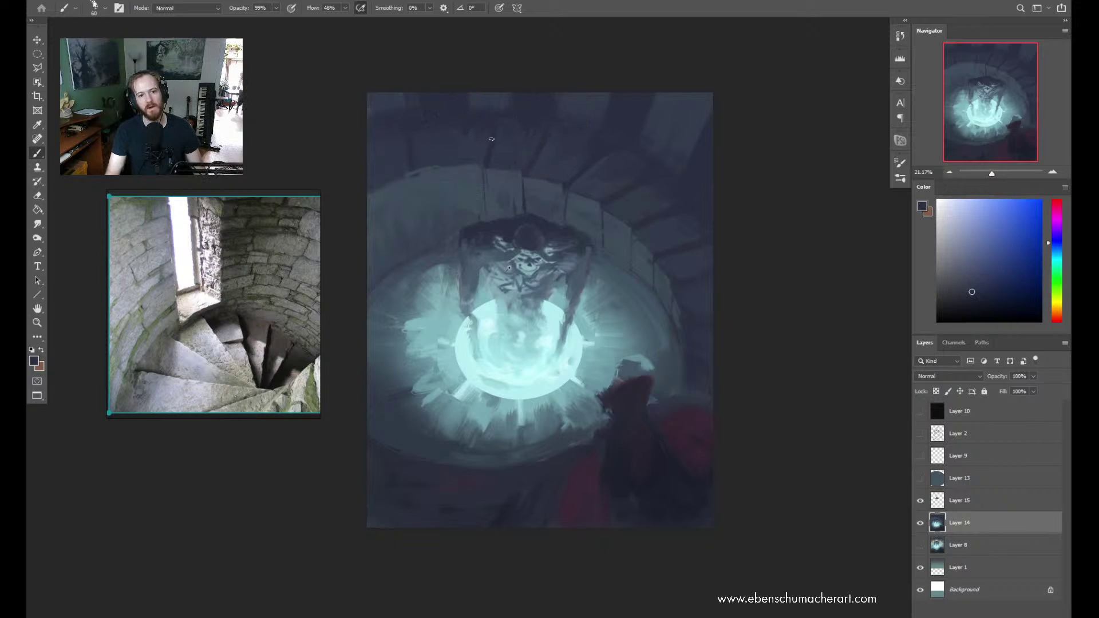
pyautogui.keyDown('alt'); pyautogui.click(444, 185); pyautogui.keyUp('alt')
pyautogui.keyDown('alt'); pyautogui.click(447, 105); pyautogui.keyUp('alt')
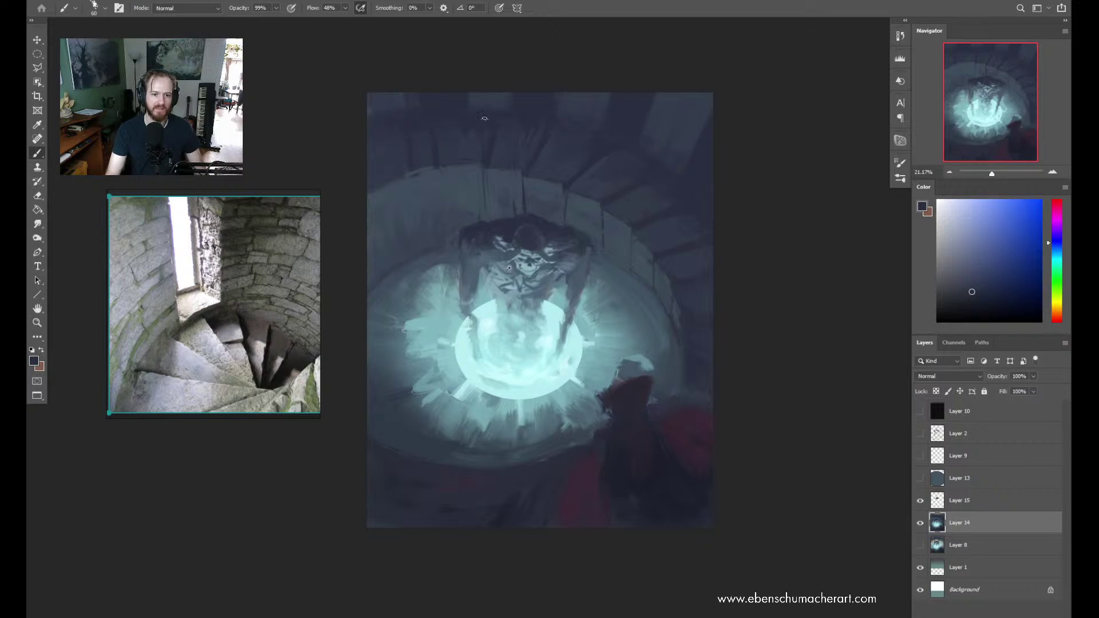
pyautogui.keyDown('alt'); pyautogui.click(501, 151); pyautogui.keyUp('alt')
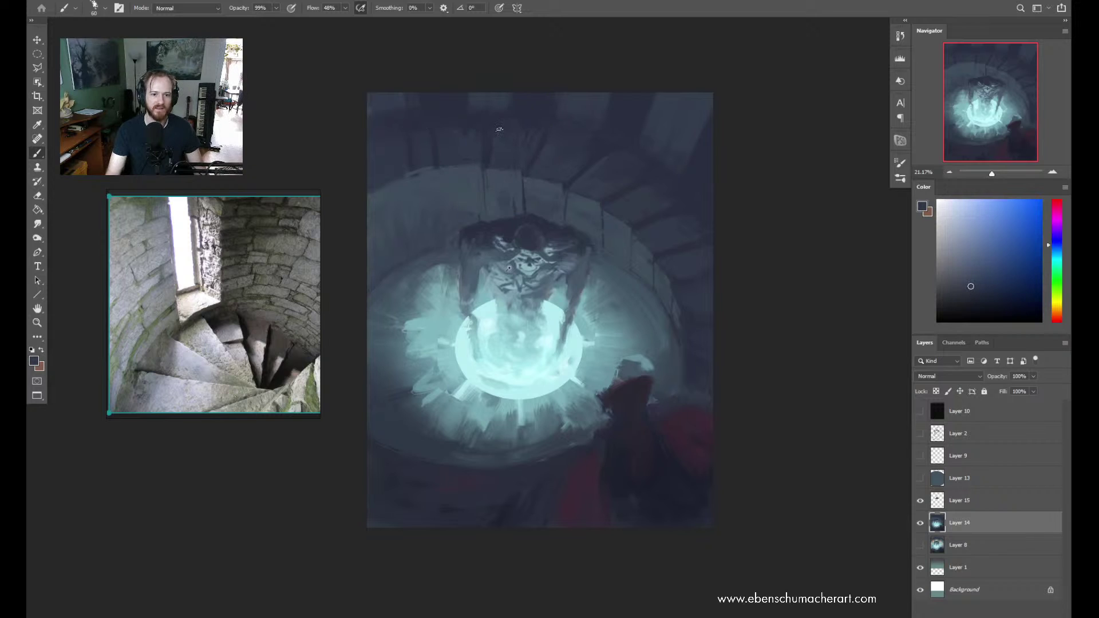
# Touch up the rim with sampled blue-grey and paint dark vertical joints across the ring's wall left of the figure's head
pyautogui.keyDown('alt'); pyautogui.click(473, 174); pyautogui.keyUp('alt')
pyautogui.keyDown('alt'); pyautogui.click(424, 176); pyautogui.keyUp('alt')
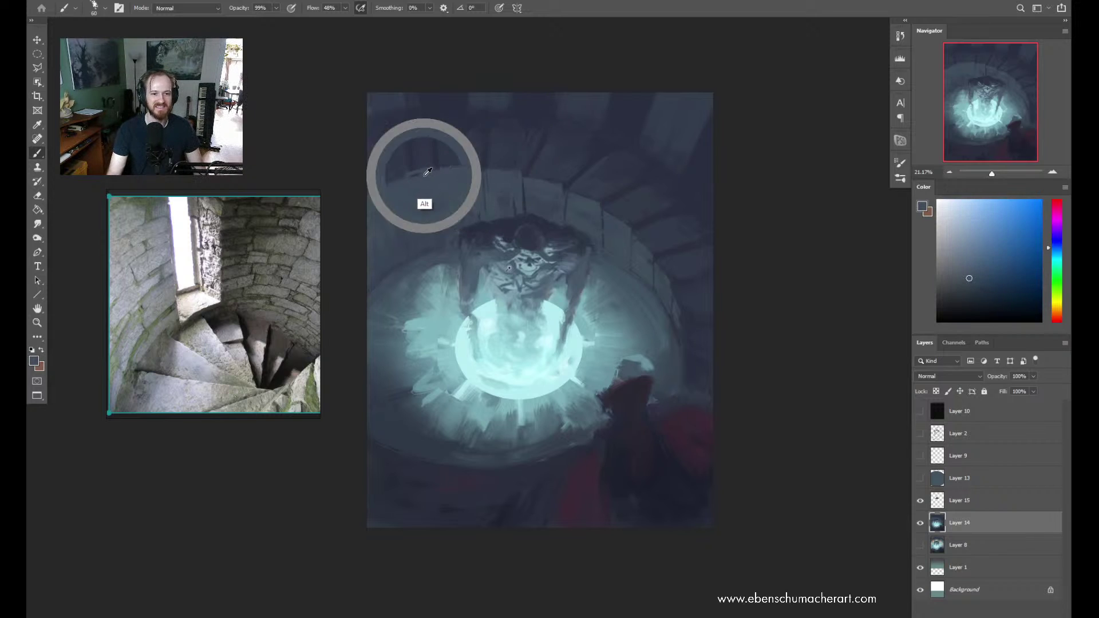
pyautogui.keyDown('alt'); pyautogui.click(485, 182); pyautogui.keyUp('alt')
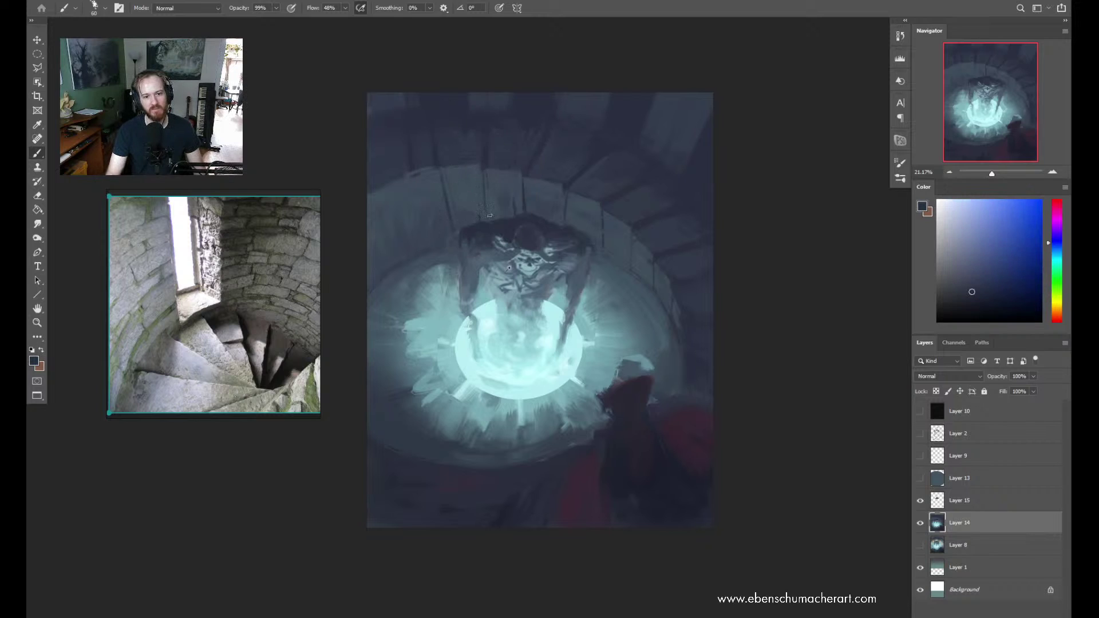
pyautogui.moveTo(484, 189); pyautogui.dragTo(481, 209)
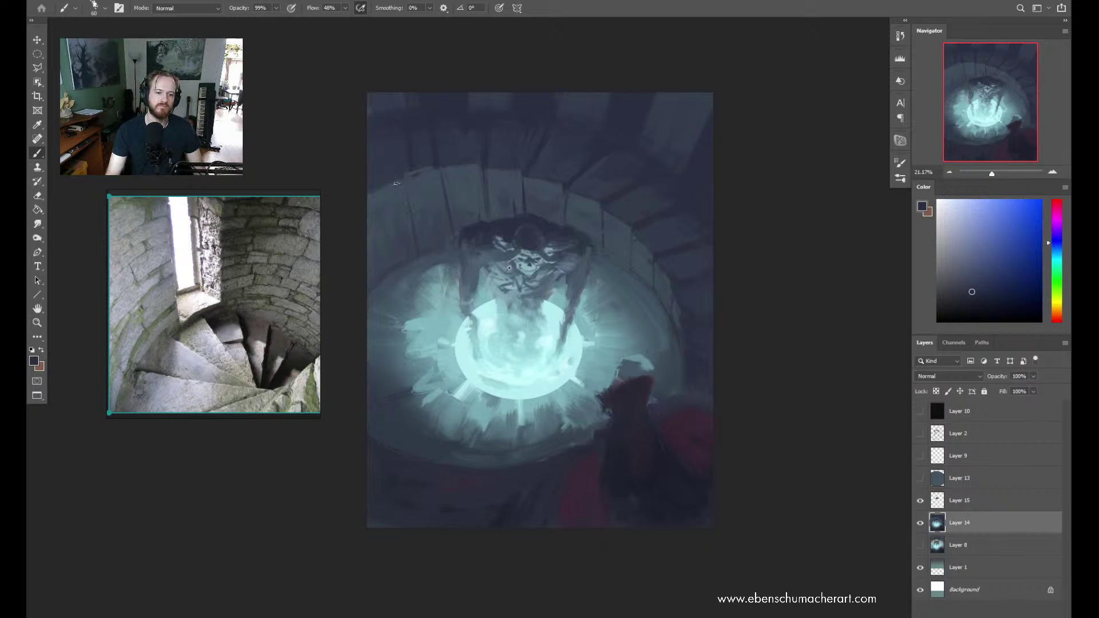
# Refine the ring's rim and the bases of the steps to the upper left of the figure's head with sampled blues
pyautogui.keyDown('alt'); pyautogui.click(454, 233); pyautogui.keyUp('alt')
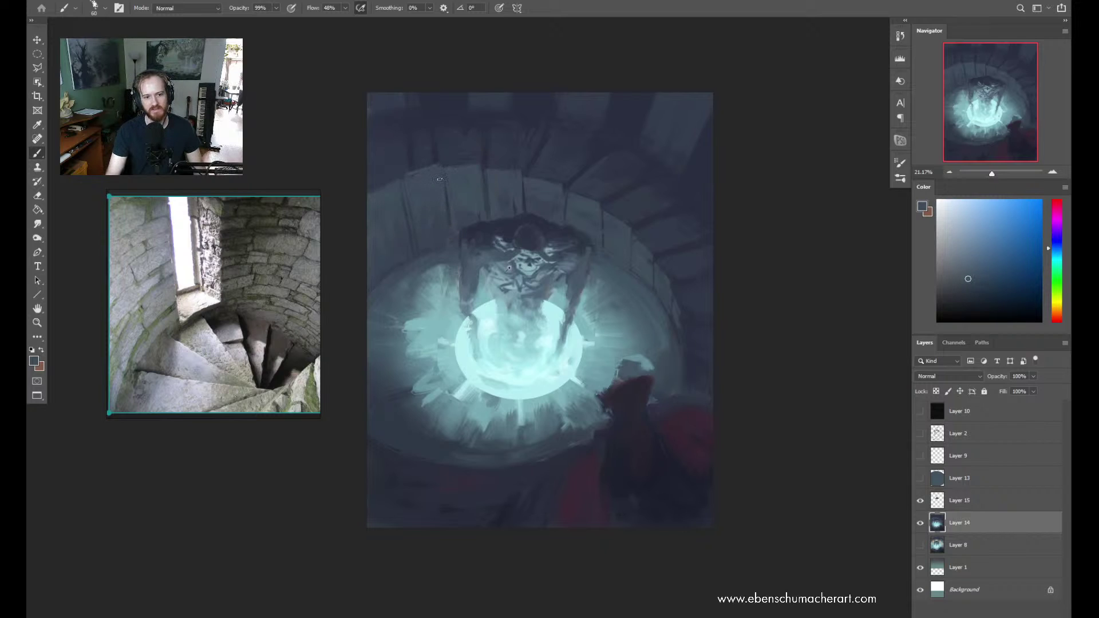
pyautogui.keyDown('alt'); pyautogui.click(443, 162); pyautogui.keyUp('alt')
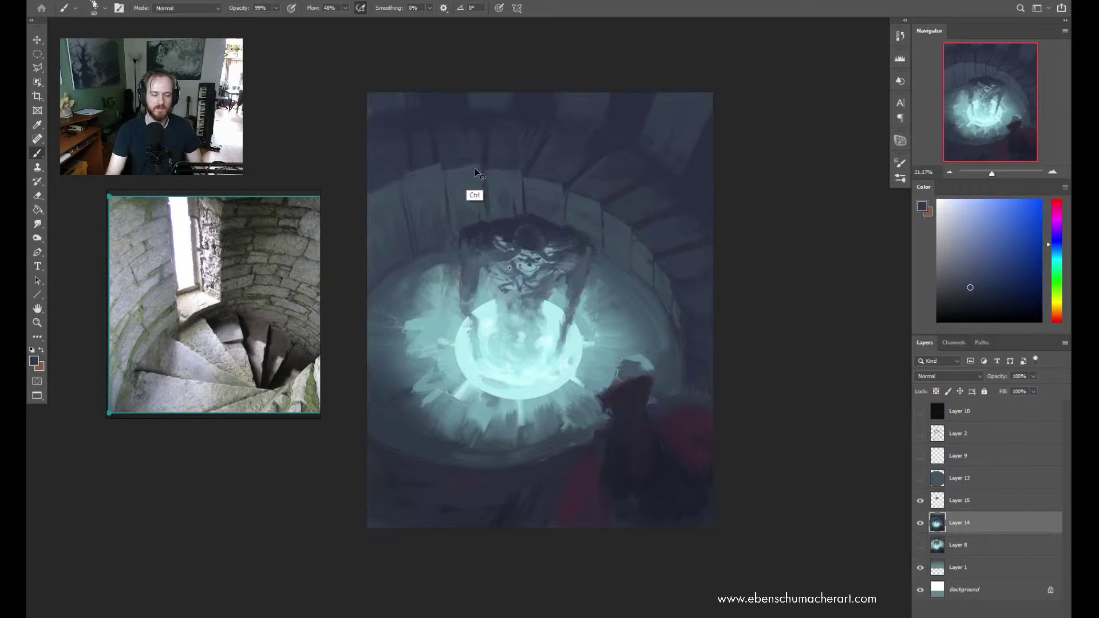
pyautogui.keyDown('alt'); pyautogui.click(448, 168); pyautogui.keyUp('alt')
pyautogui.keyDown('alt'); pyautogui.click(461, 172); pyautogui.keyUp('alt')
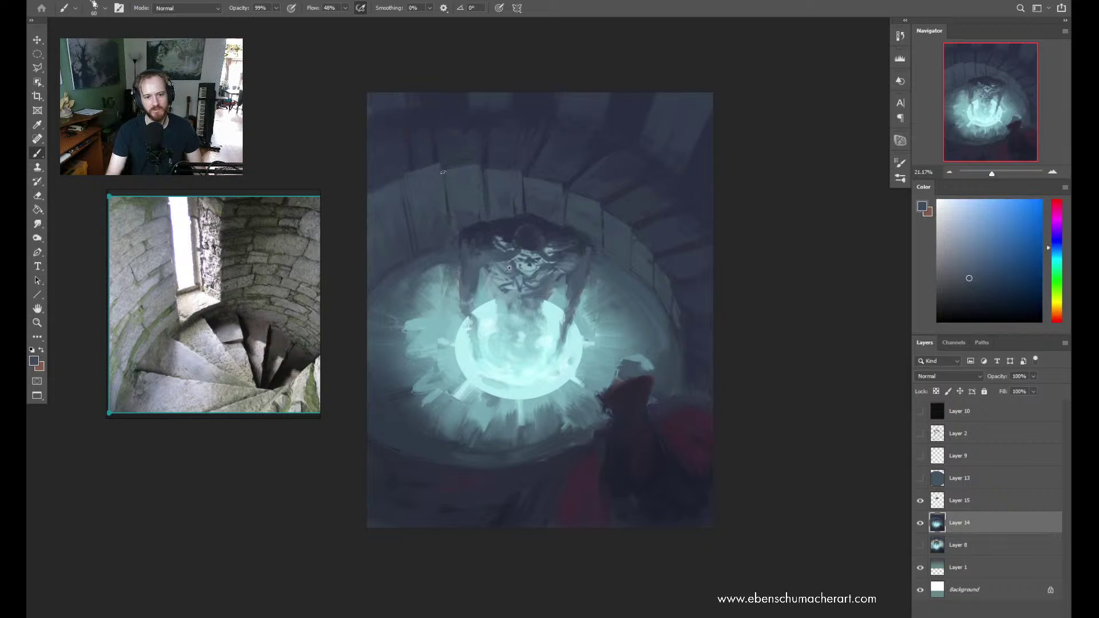
pyautogui.keyDown('alt'); pyautogui.click(469, 153); pyautogui.keyUp('alt')
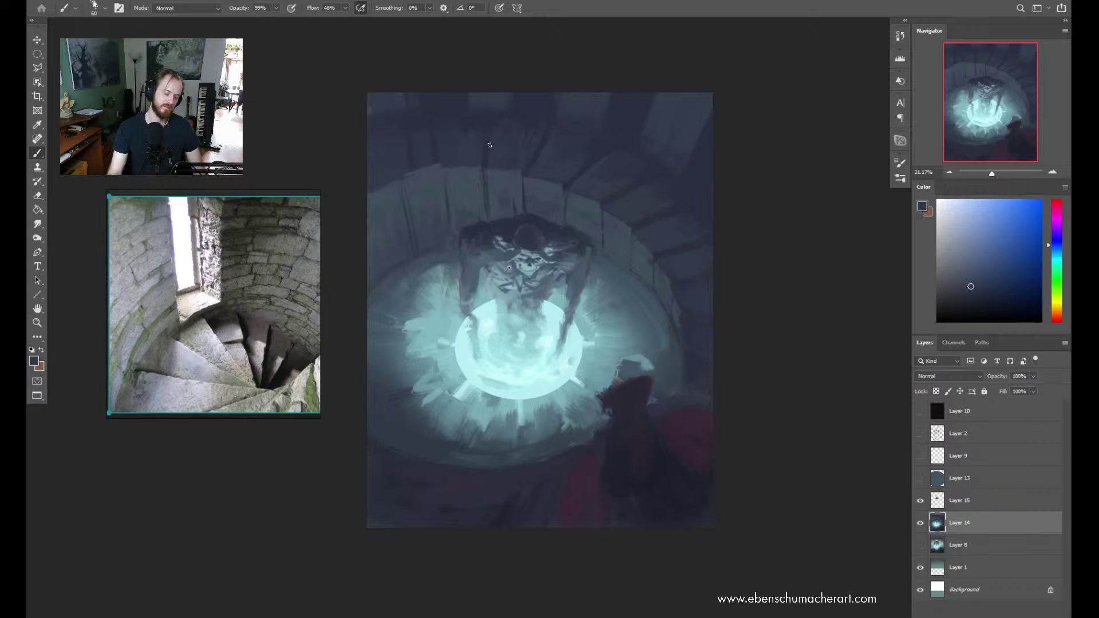
pyautogui.keyDown('alt'); pyautogui.click(417, 167); pyautogui.keyUp('alt')
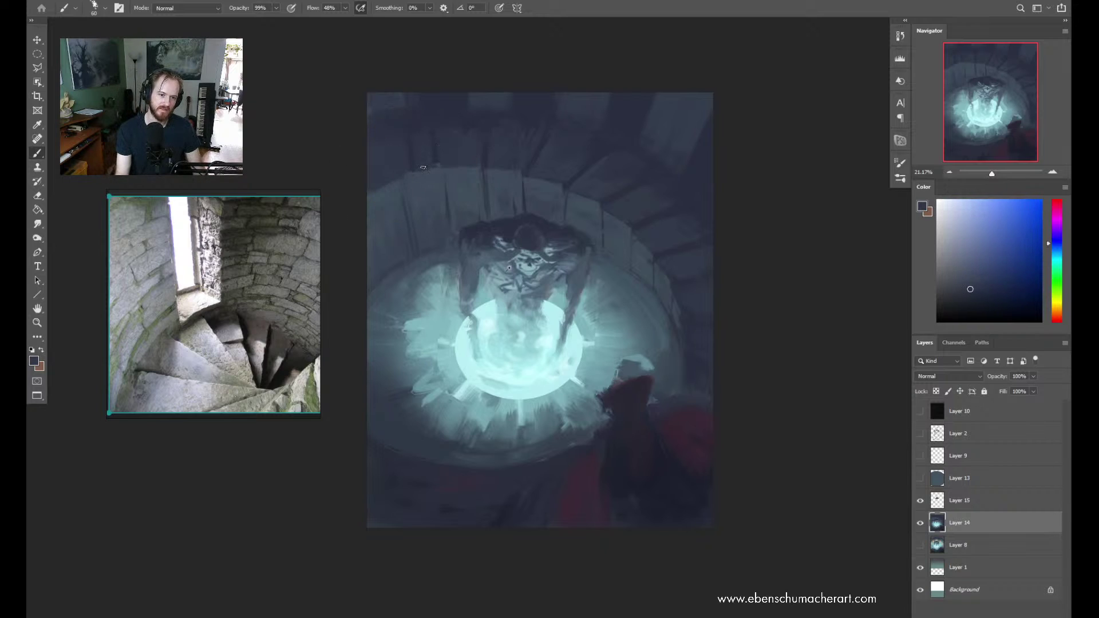
pyautogui.keyDown('alt'); pyautogui.click(442, 166); pyautogui.keyUp('alt')
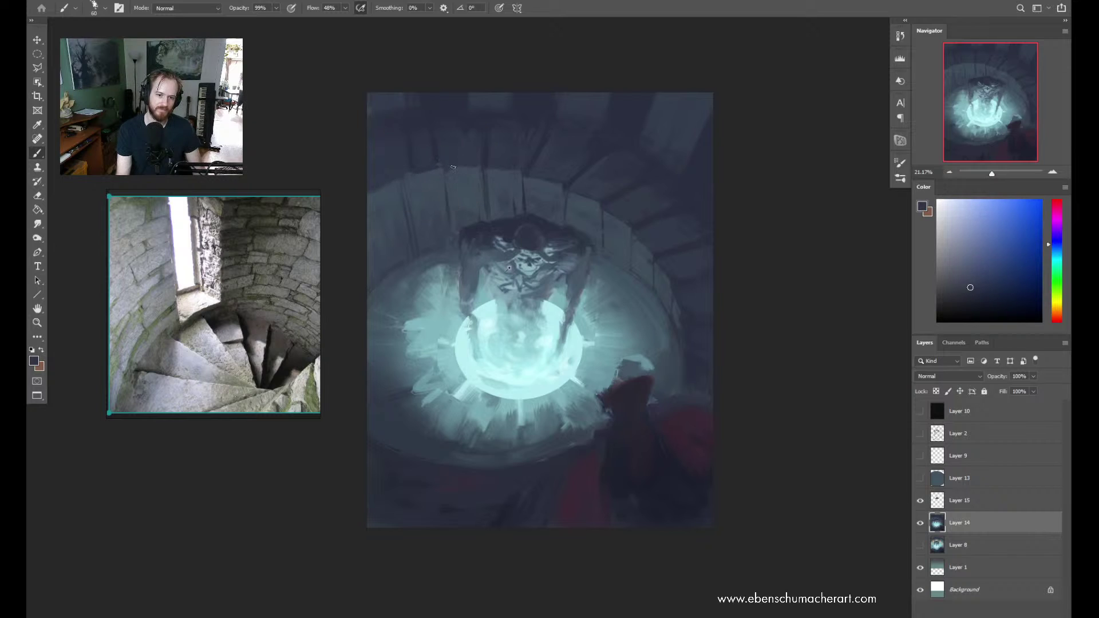
pyautogui.keyDown('alt'); pyautogui.click(492, 169); pyautogui.keyUp('alt')
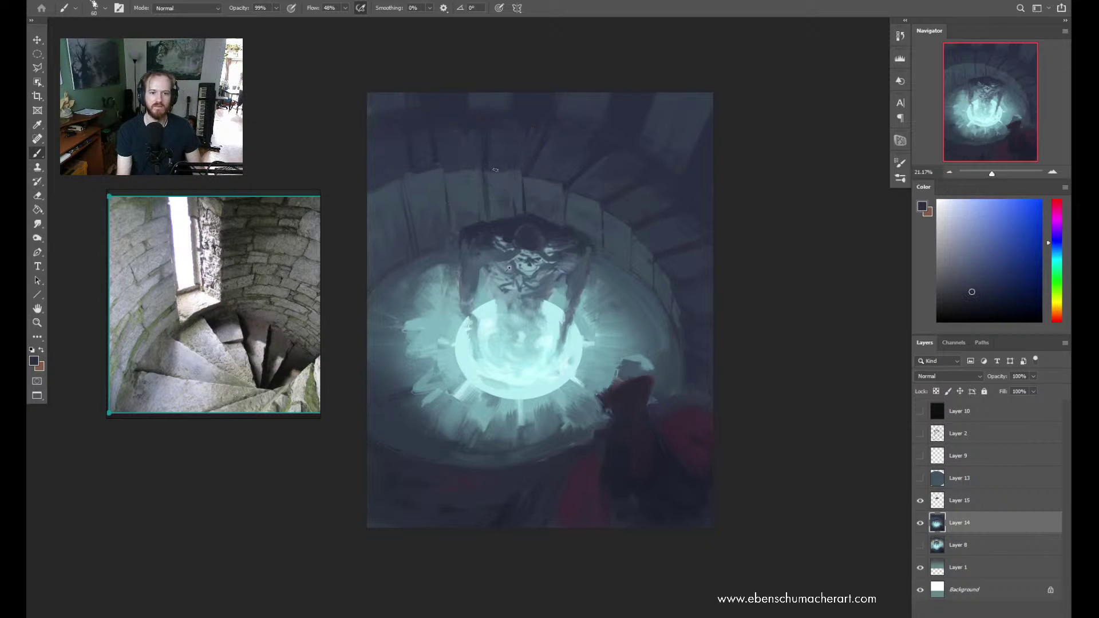
# Flip the canvas horizontally and rework the rim and the dark step edge above the figure's head with sampled blues
pyautogui.hotkey('ctrl', 'shift', 'h')
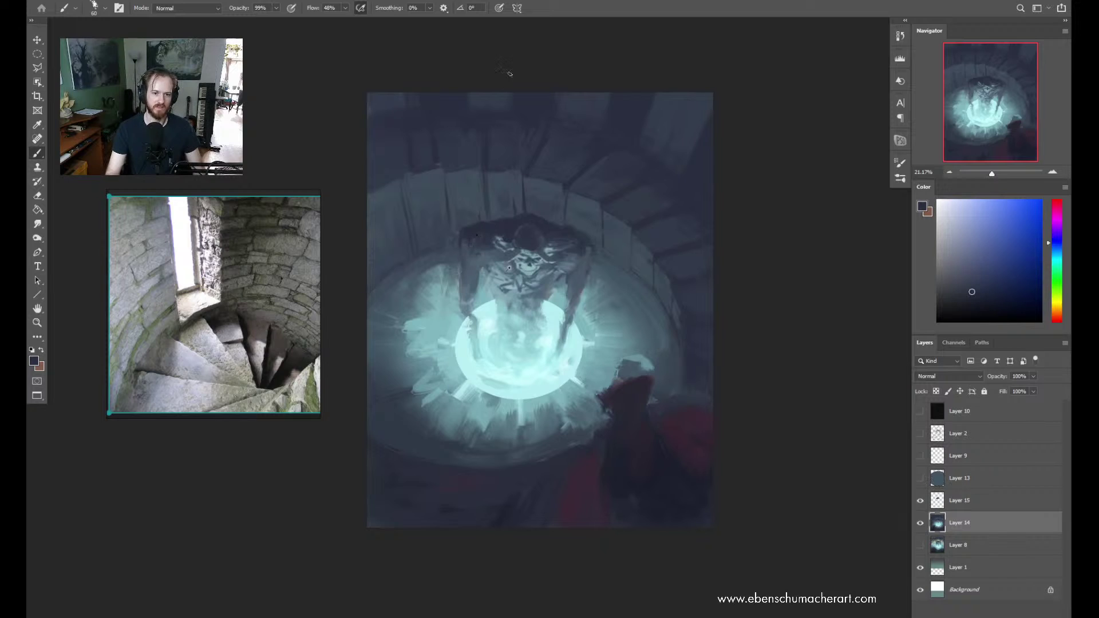
pyautogui.keyDown('alt'); pyautogui.click(564, 164); pyautogui.keyUp('alt')
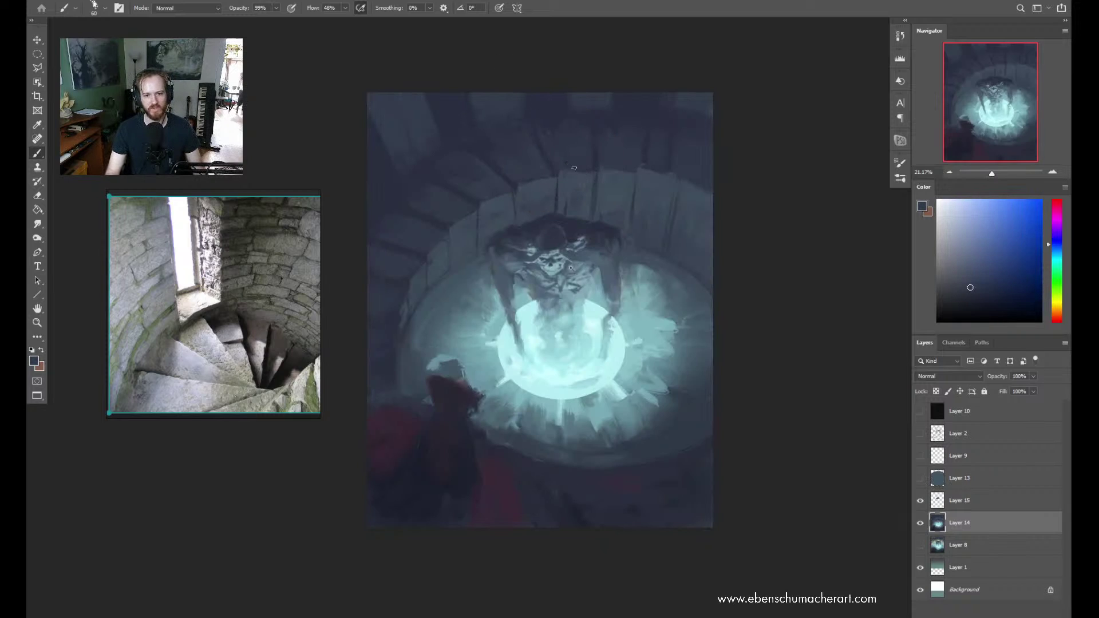
pyautogui.keyDown('alt'); pyautogui.click(582, 157); pyautogui.keyUp('alt')
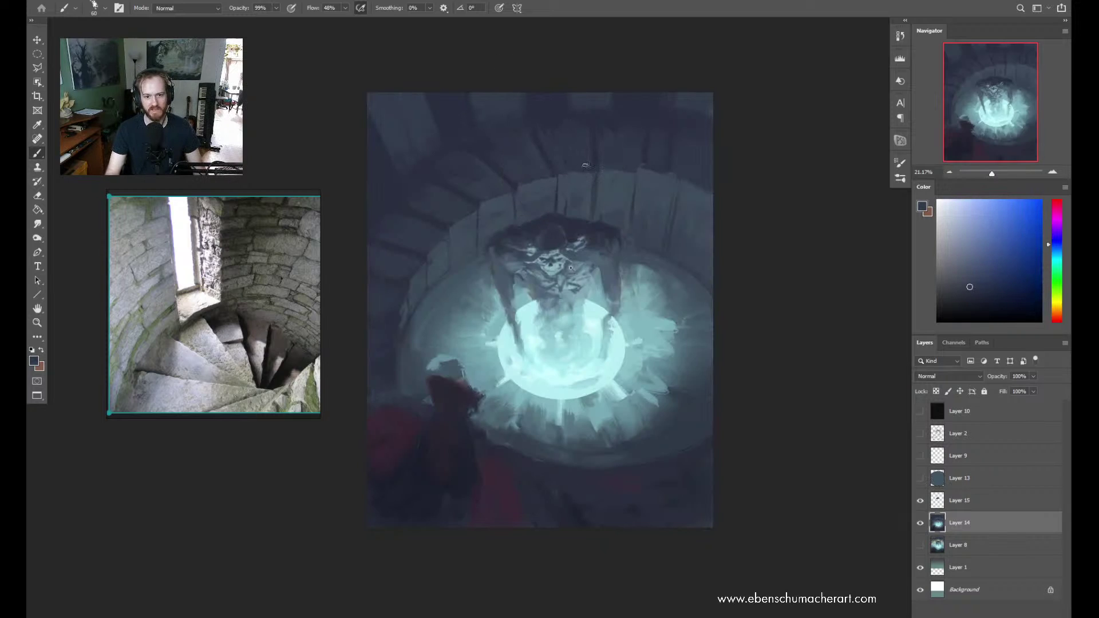
pyautogui.keyDown('alt'); pyautogui.click(607, 195); pyautogui.keyUp('alt')
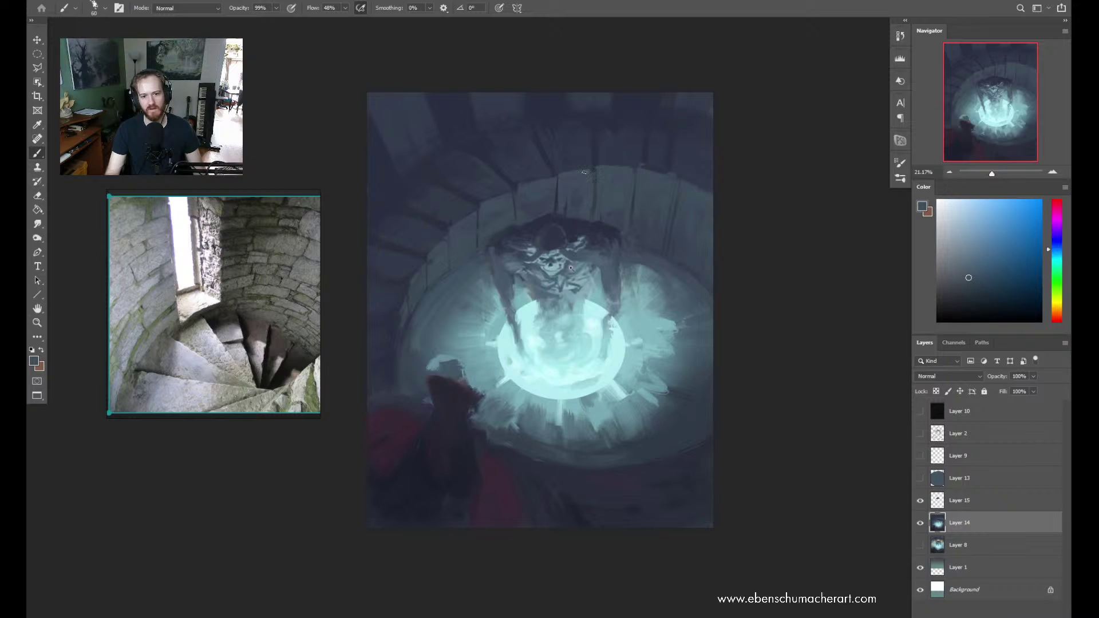
pyautogui.keyDown('alt'); pyautogui.click(569, 167); pyautogui.keyUp('alt')
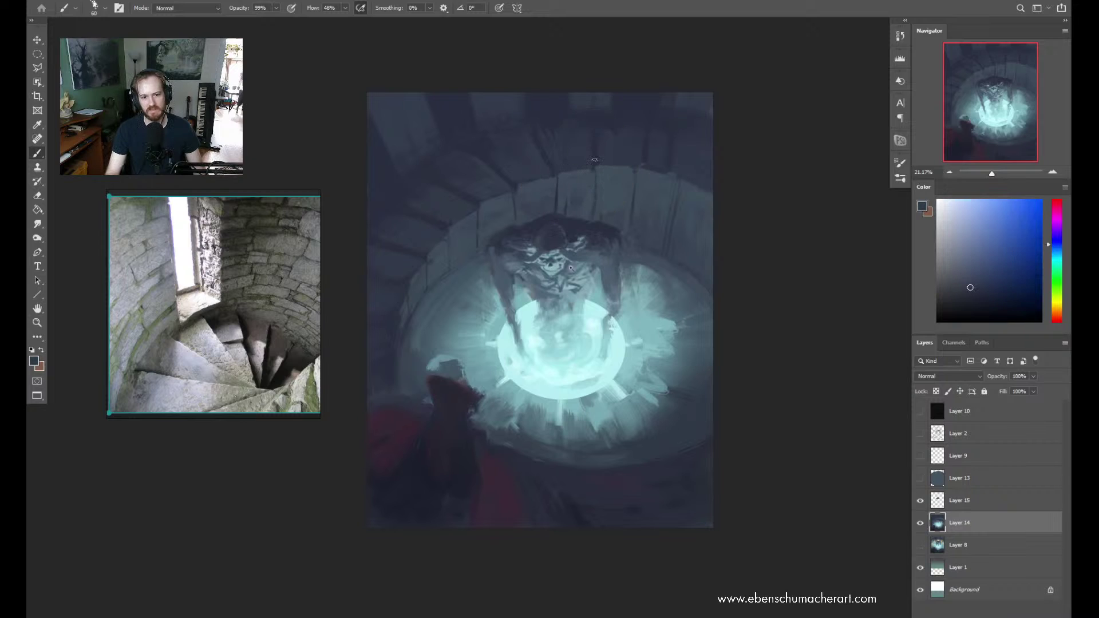
pyautogui.moveTo(594, 160)
pyautogui.mouseDown()
pyautogui.moveTo(596, 179)
pyautogui.moveTo(584, 157)
pyautogui.moveTo(603, 184)
pyautogui.moveTo(600, 143)
pyautogui.mouseUp()
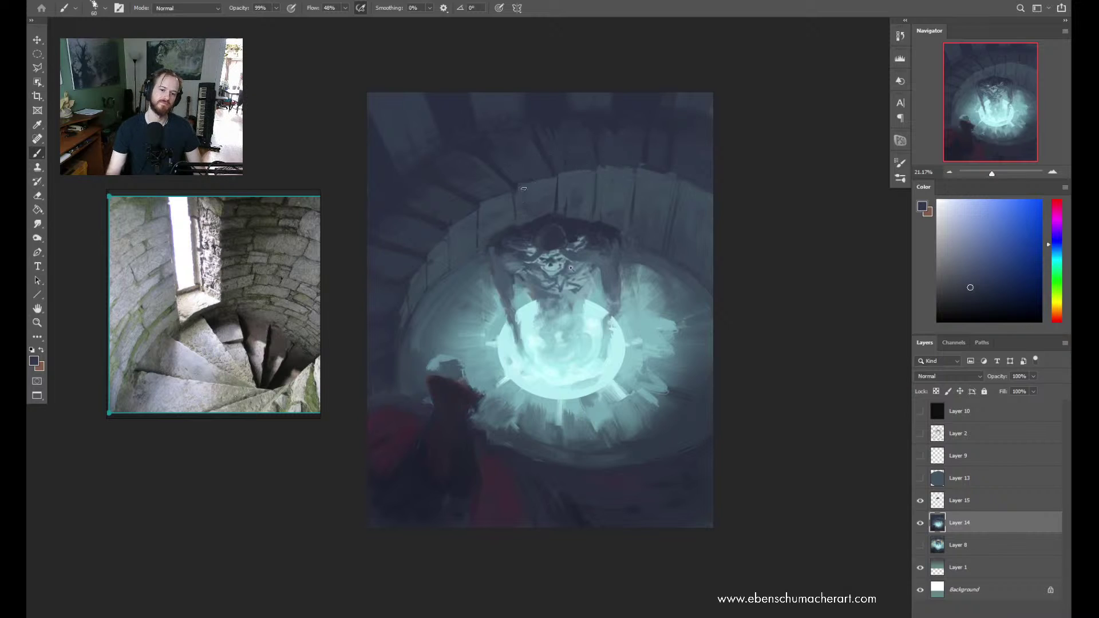
# Flip the canvas back and even out the rim above the figure's head with sampled dark blue
pyautogui.press('h')
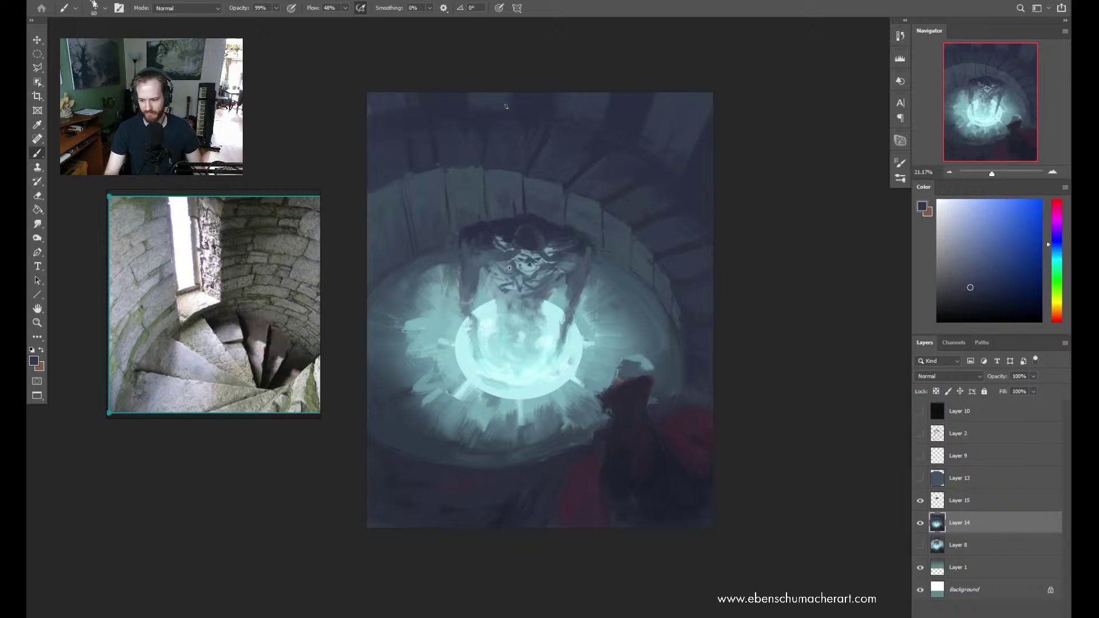
pyautogui.keyDown('alt'); pyautogui.click(421, 158); pyautogui.keyUp('alt')
pyautogui.keyDown('alt'); pyautogui.click(447, 152); pyautogui.keyUp('alt')
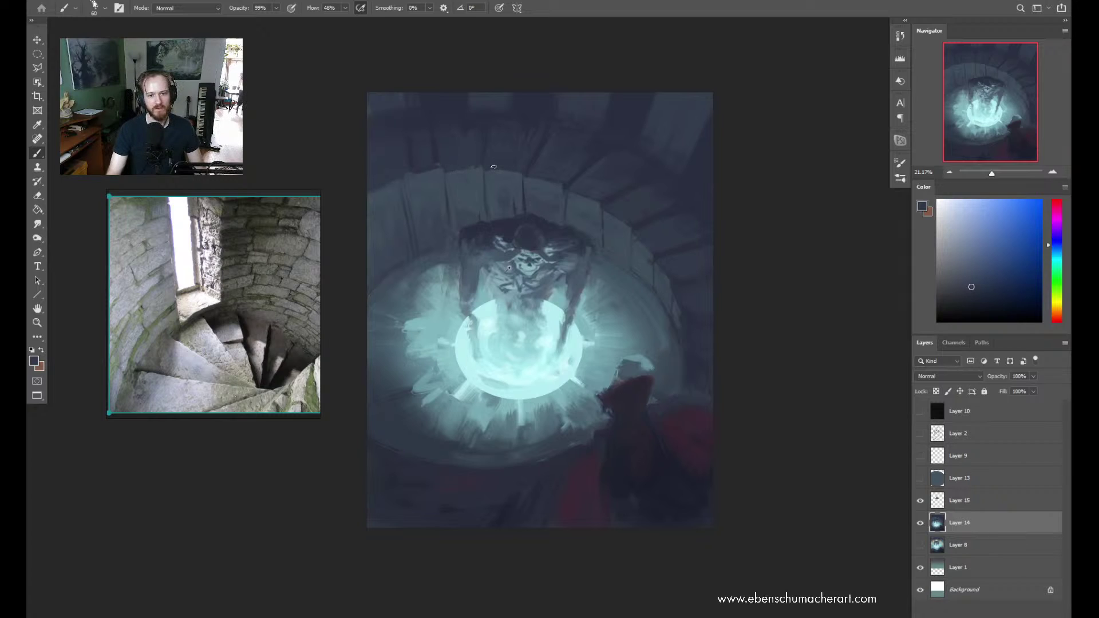
pyautogui.moveTo(494, 167); pyautogui.dragTo(518, 171)
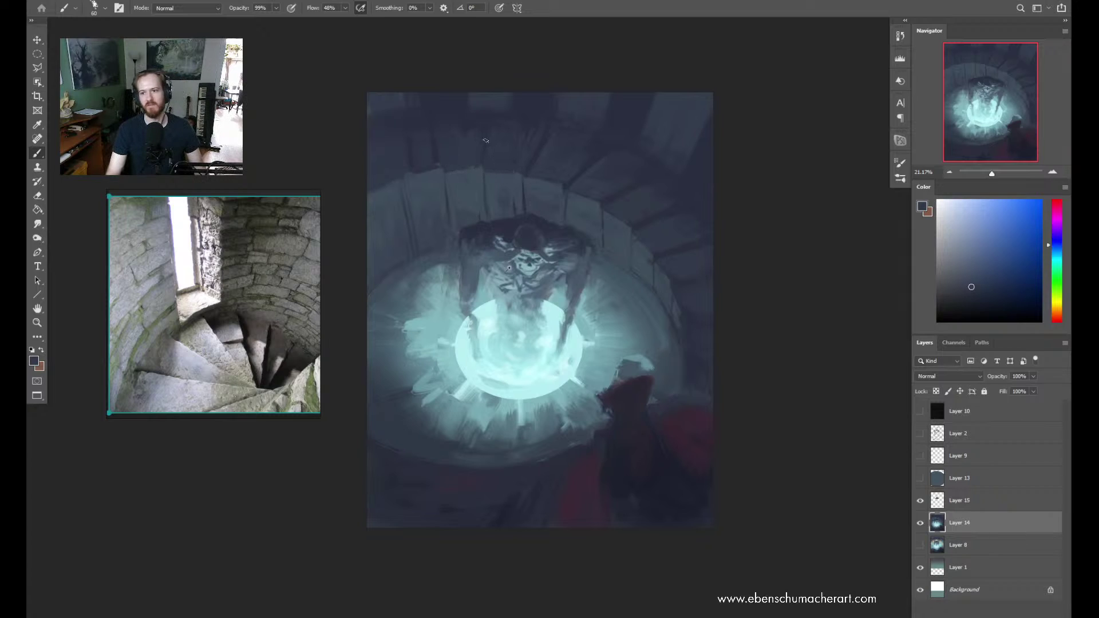
# Flip the canvas horizontally and use the Mixer Brush to blend the rim and steps to the upper right of the figure's head
pyautogui.hotkey('shift', 'b')
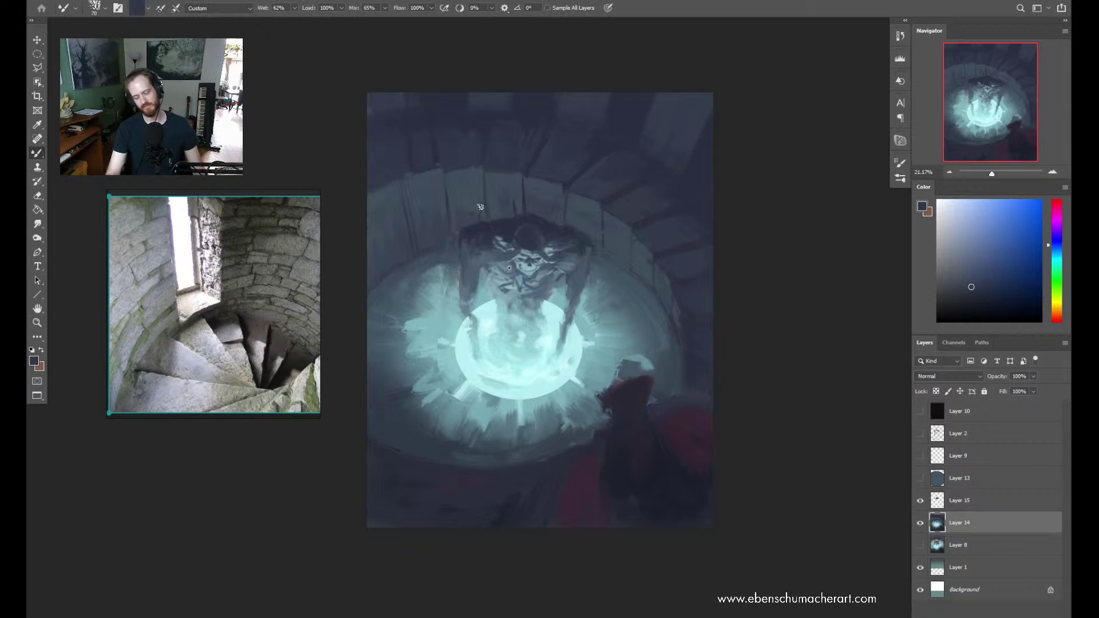
pyautogui.hotkey('ctrl', 'shift', 'h')
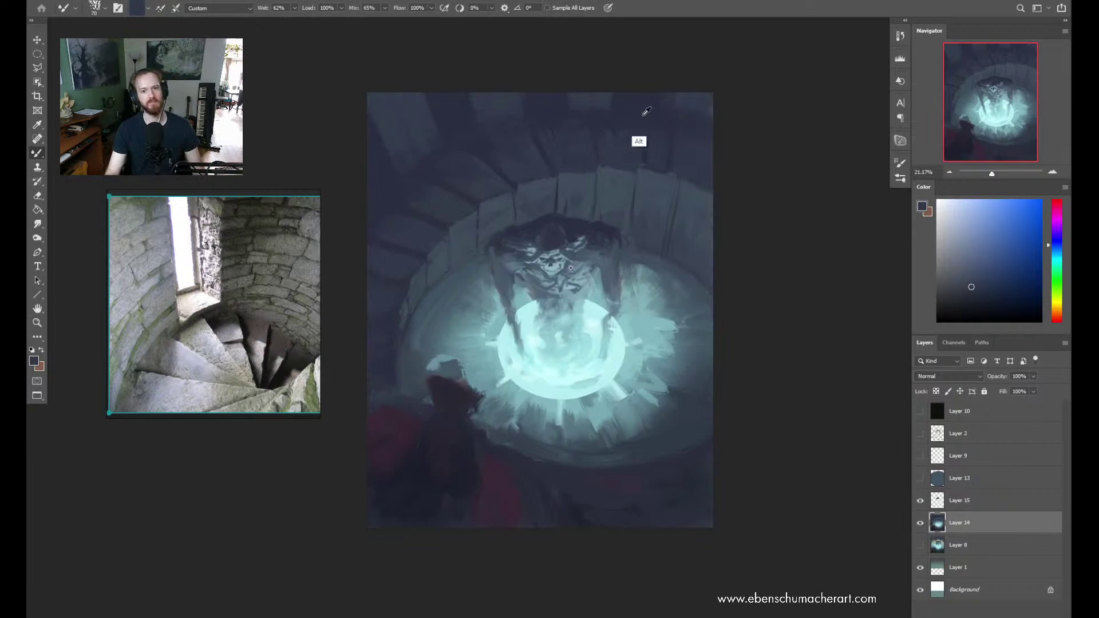
pyautogui.keyDown('alt'); pyautogui.click(623, 168); pyautogui.keyUp('alt')
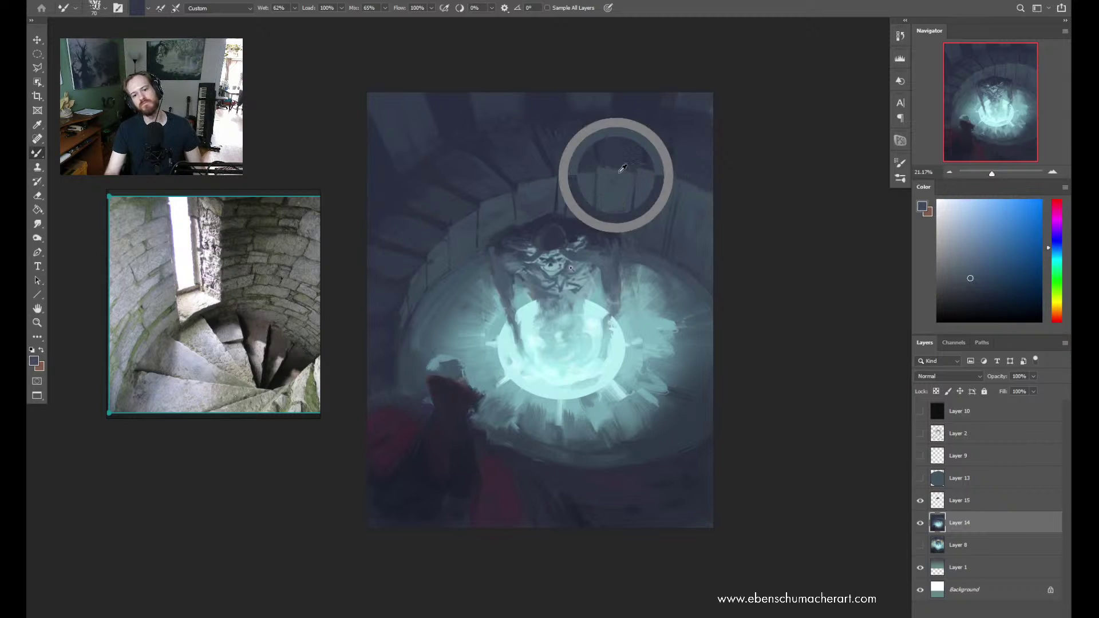
pyautogui.keyDown('alt'); pyautogui.click(654, 164); pyautogui.keyUp('alt')
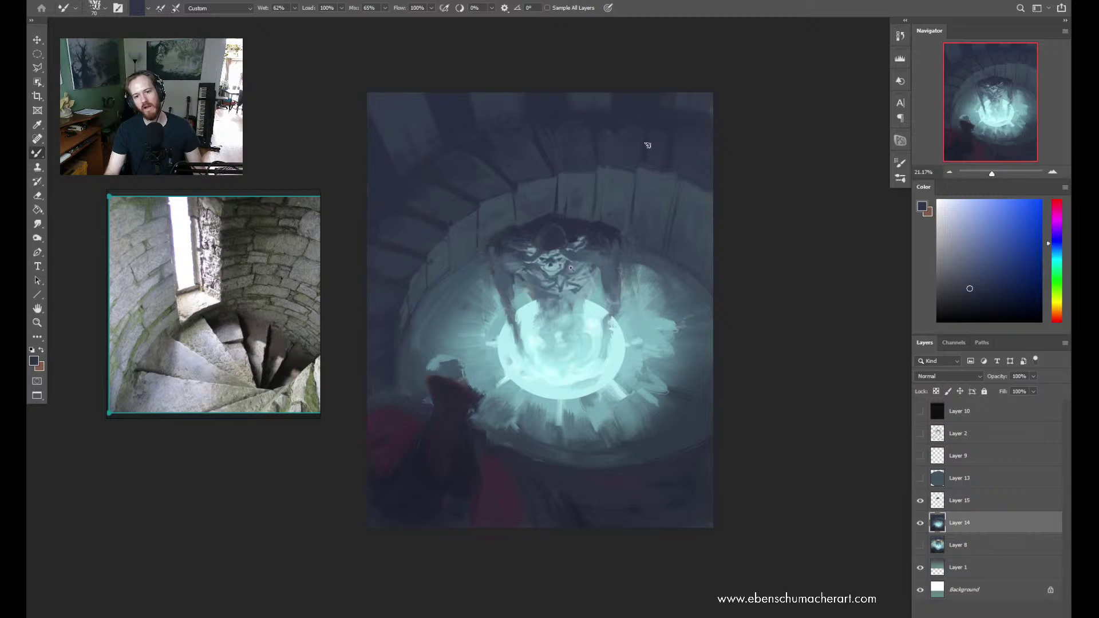
# Soften the outer ends of the steps above the figure with sampled dark blues, using the Mixer Brush and Smudge tool
pyautogui.keyDown('alt'); pyautogui.click(646, 112); pyautogui.keyUp('alt')
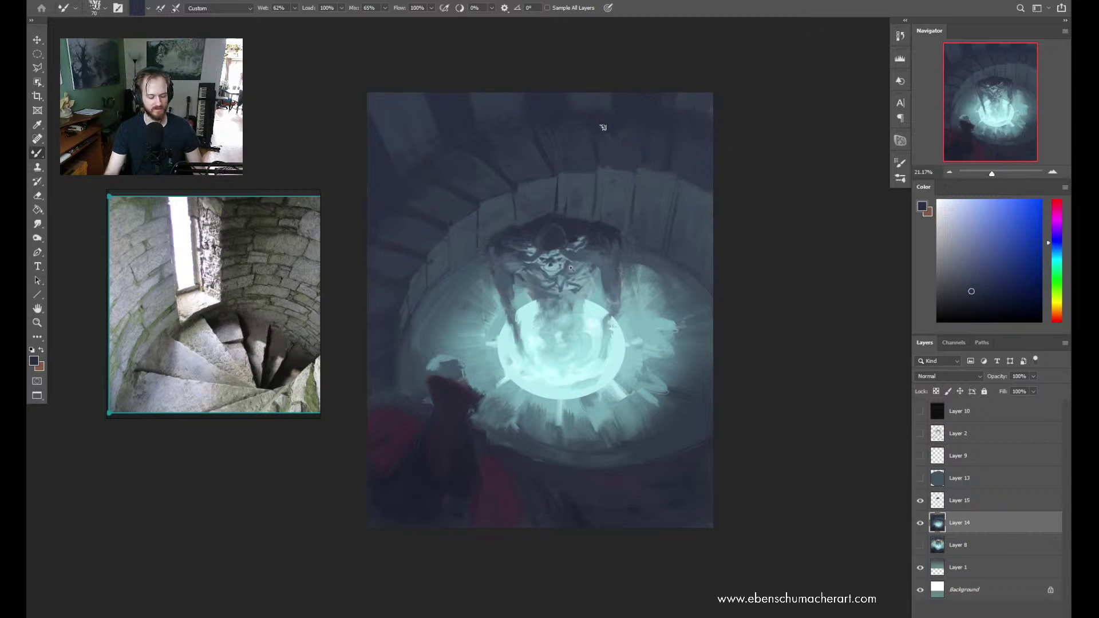
pyautogui.keyDown('alt'); pyautogui.click(553, 110); pyautogui.keyUp('alt')
pyautogui.press('r')
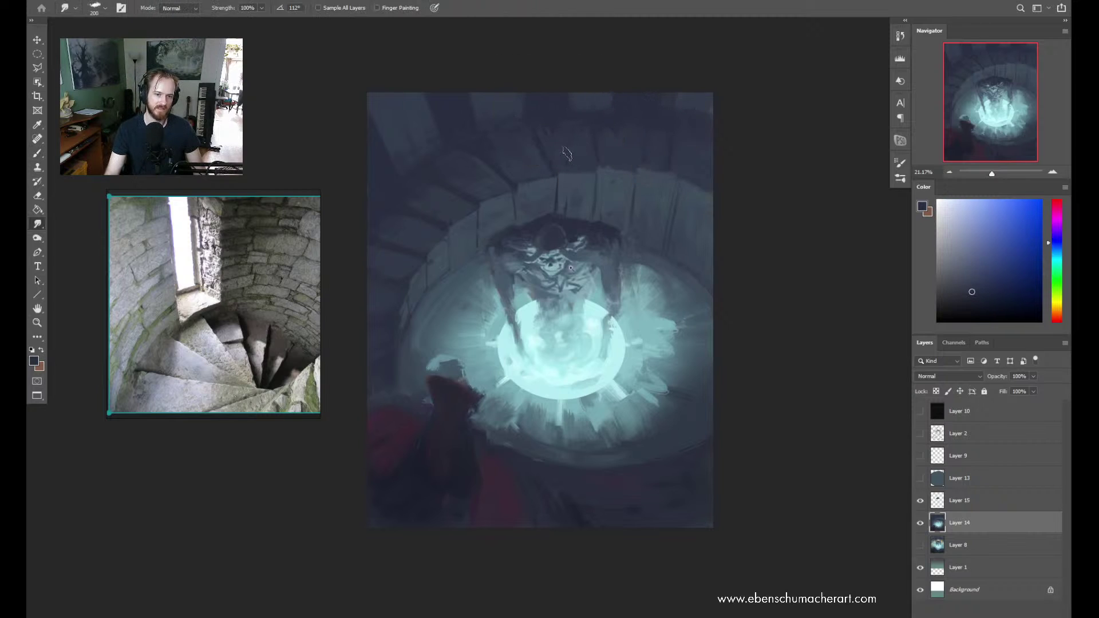
pyautogui.press('b')
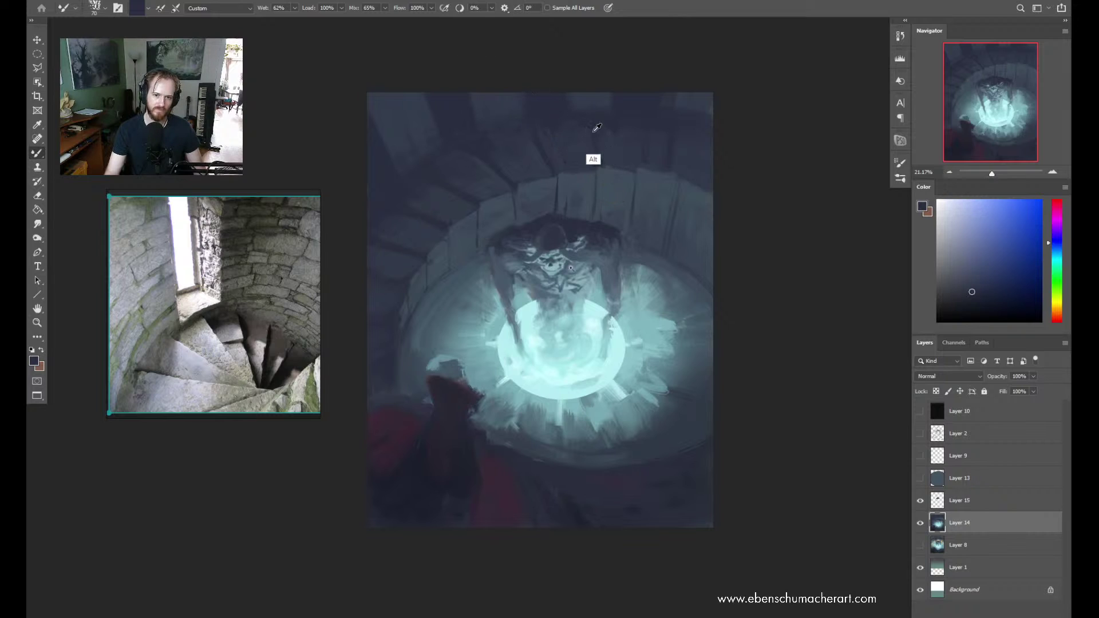
pyautogui.keyDown('alt'); pyautogui.click(622, 113); pyautogui.keyUp('alt')
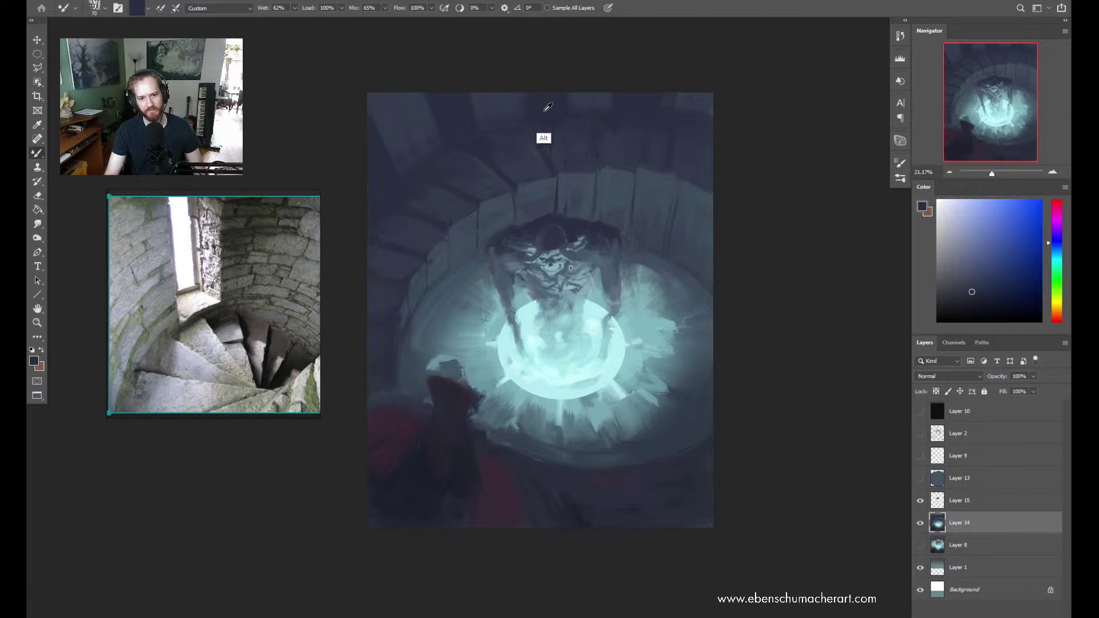
pyautogui.keyDown('alt'); pyautogui.click(534, 140); pyautogui.keyUp('alt')
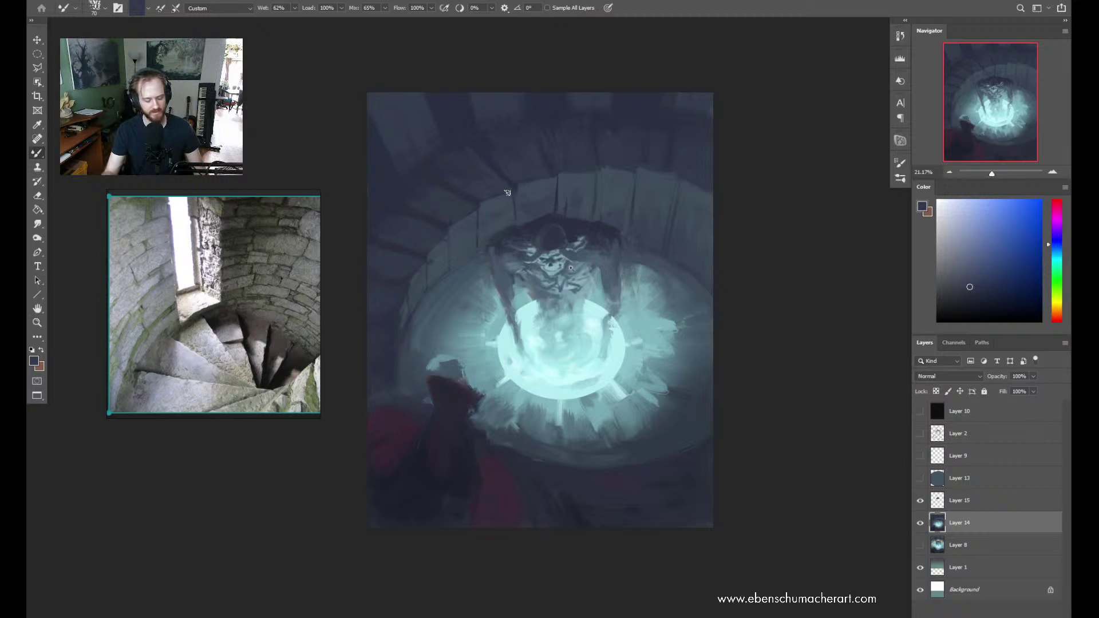
# Enlarge the Mixer Brush to 150 and blend the step surfaces above the figure's head with sampled blues
pyautogui.press(']')
pyautogui.press(']')
pyautogui.press(']')
pyautogui.press(']')
pyautogui.press(']')
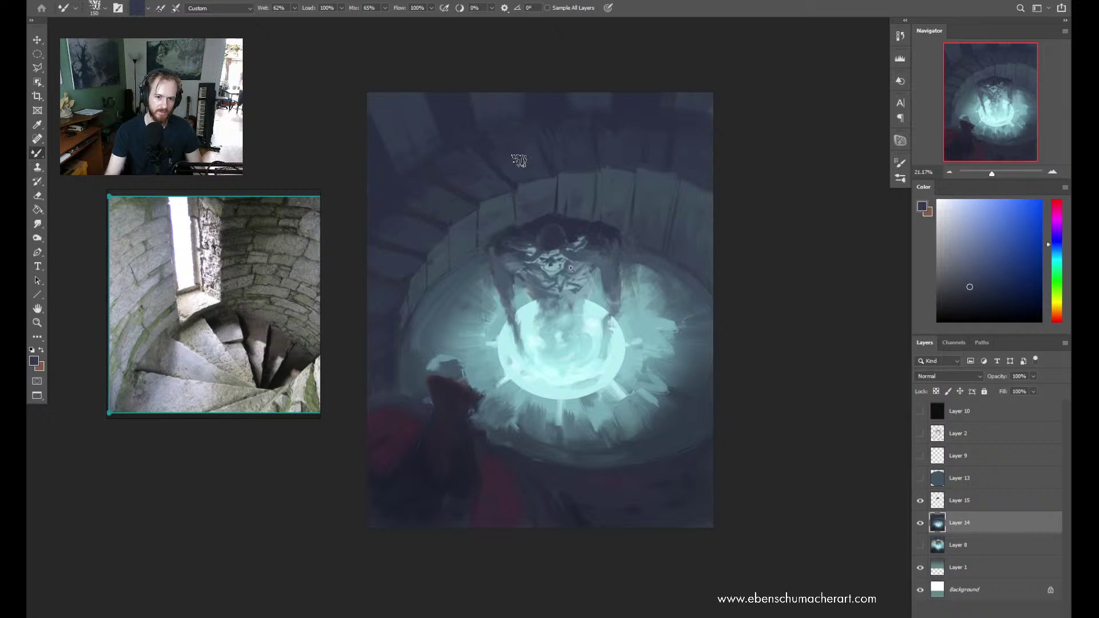
pyautogui.keyDown('alt'); pyautogui.click(578, 184); pyautogui.keyUp('alt')
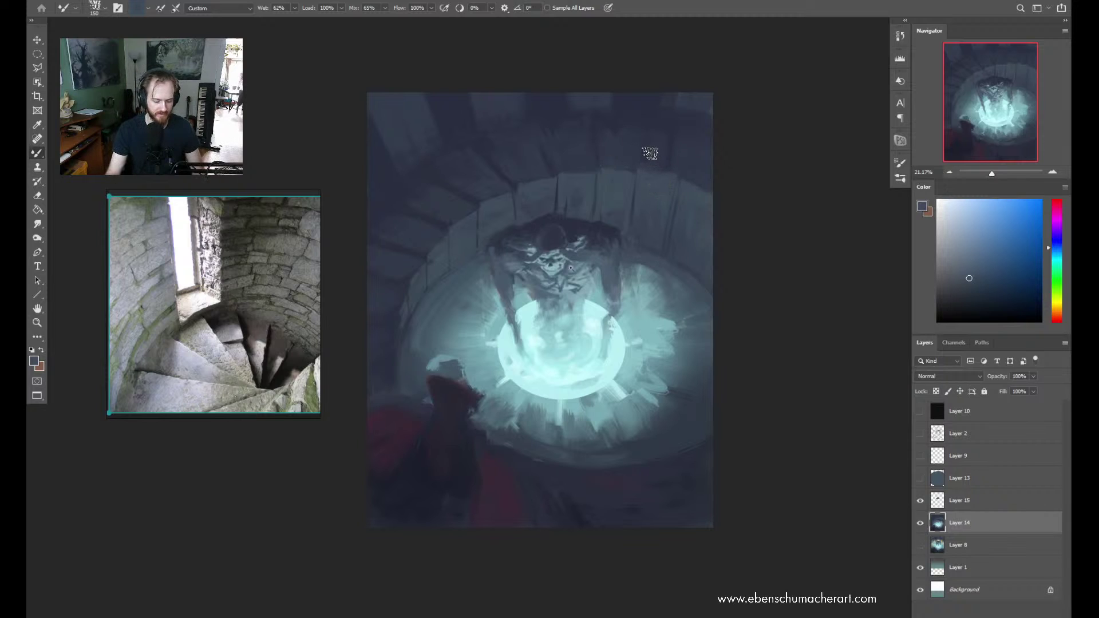
# Reduce the Mixer Brush to size 50 and define the dark dividing edges of the steps to the figure's upper right
pyautogui.press('[')
pyautogui.press('[')
pyautogui.press('[')
pyautogui.press('[')
pyautogui.press('[')
pyautogui.press('[')
pyautogui.press('[')
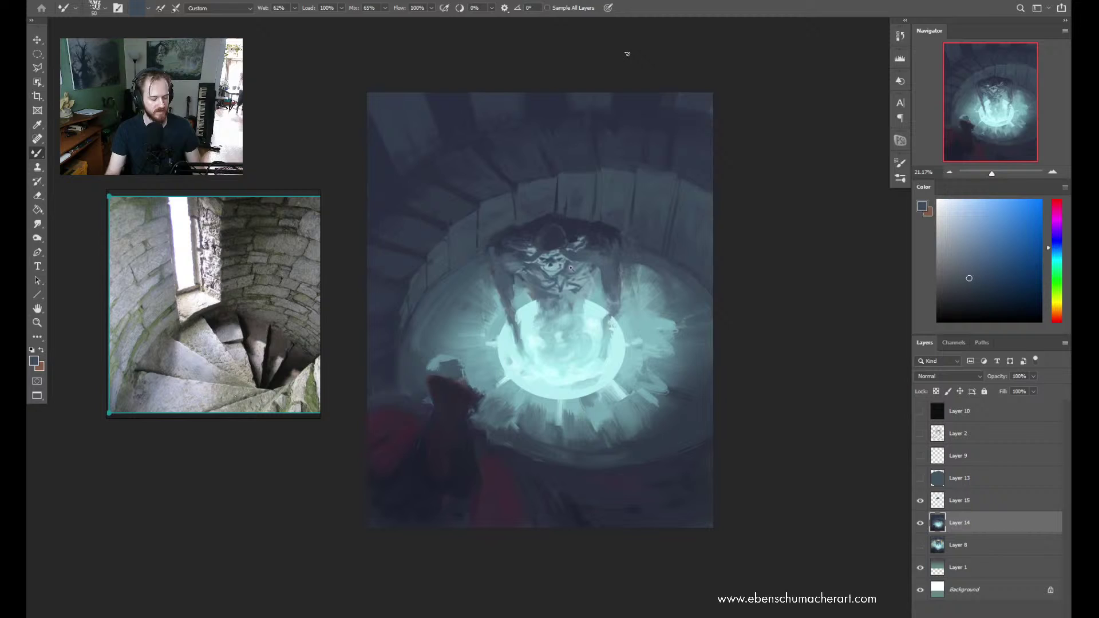
pyautogui.keyDown('alt'); pyautogui.click(649, 105); pyautogui.keyUp('alt')
pyautogui.keyDown('alt'); pyautogui.click(663, 150); pyautogui.keyUp('alt')
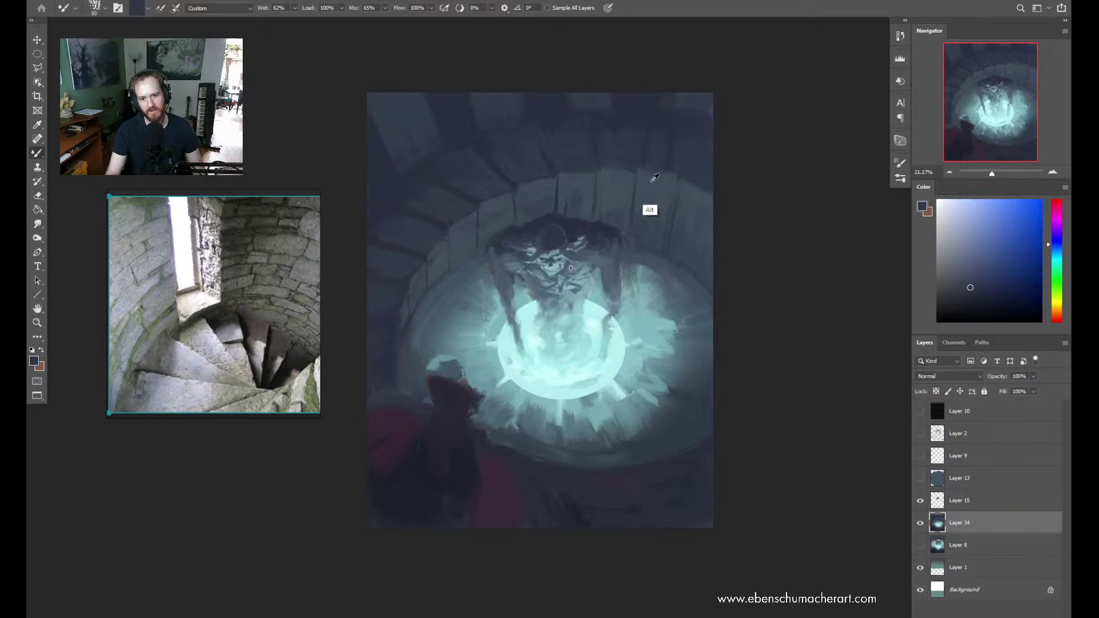
pyautogui.keyDown('alt'); pyautogui.click(648, 121); pyautogui.keyUp('alt')
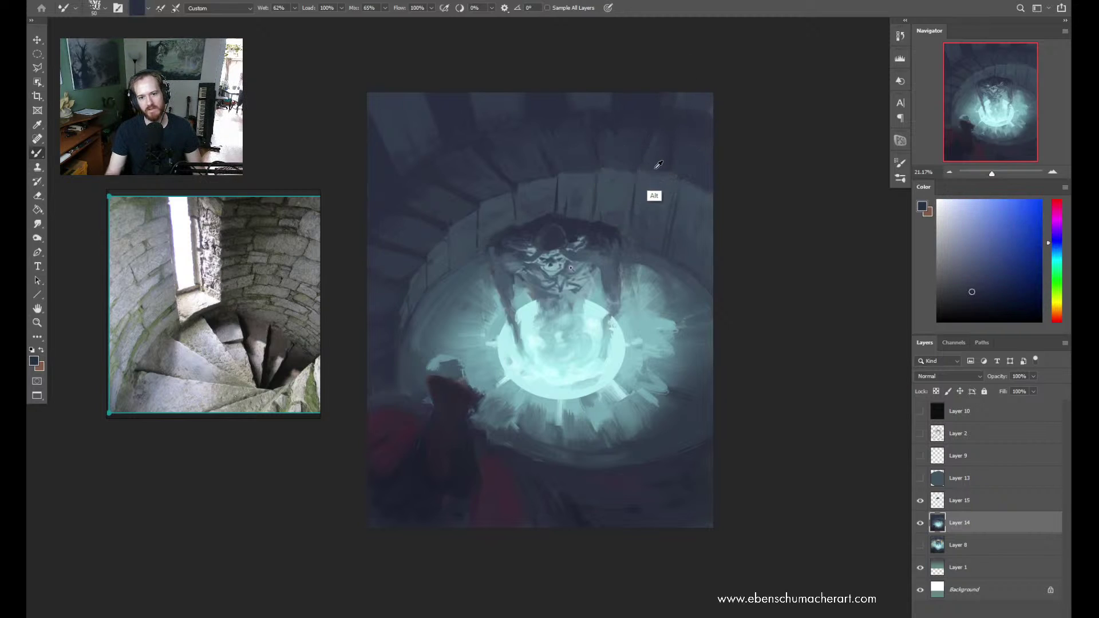
pyautogui.keyDown('alt'); pyautogui.click(617, 161); pyautogui.keyUp('alt')
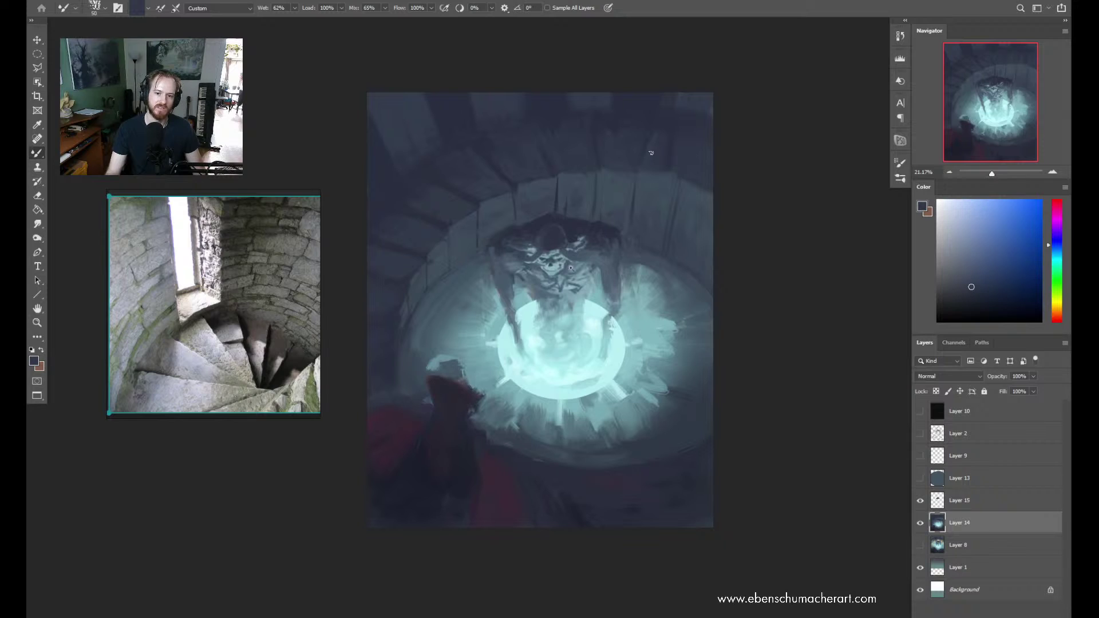
# Smooth the rim's top edge and touch up the steps behind it with sampled dark blues
pyautogui.keyDown('alt'); pyautogui.click(669, 165); pyautogui.keyUp('alt')
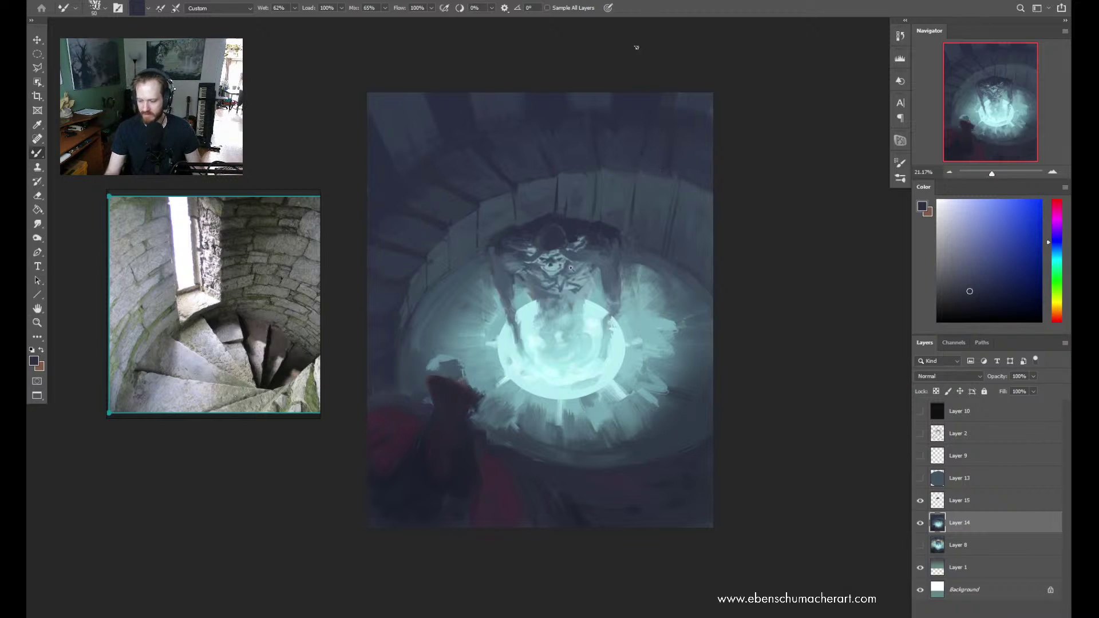
pyautogui.keyDown('alt'); pyautogui.click(623, 172); pyautogui.keyUp('alt')
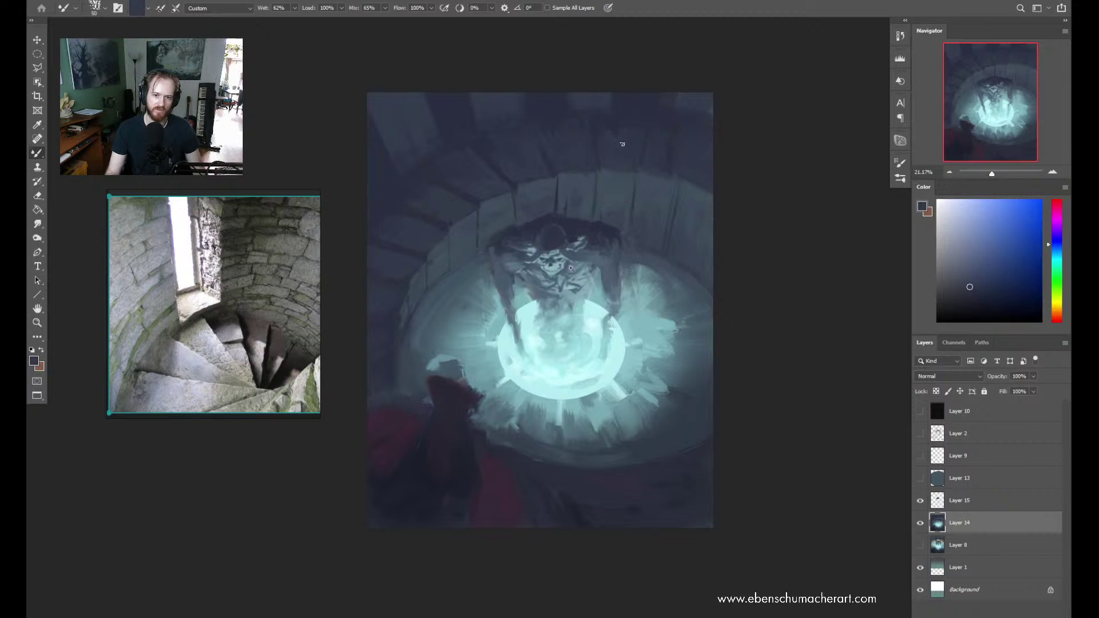
pyautogui.keyDown('alt'); pyautogui.click(521, 160); pyautogui.keyUp('alt')
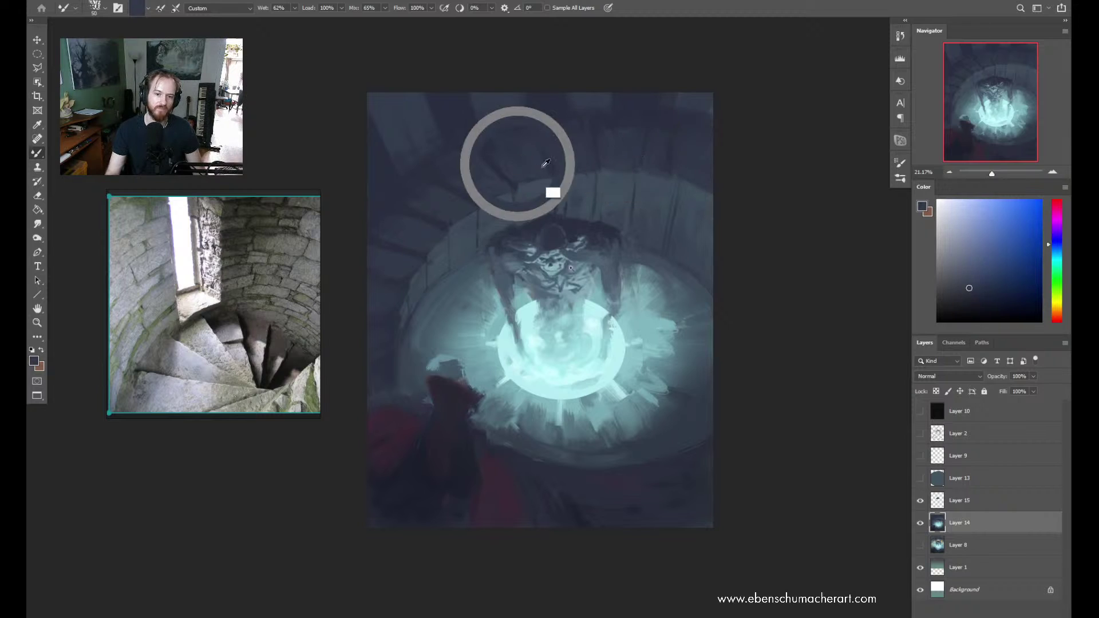
pyautogui.keyDown('alt'); pyautogui.click(674, 152); pyautogui.keyUp('alt')
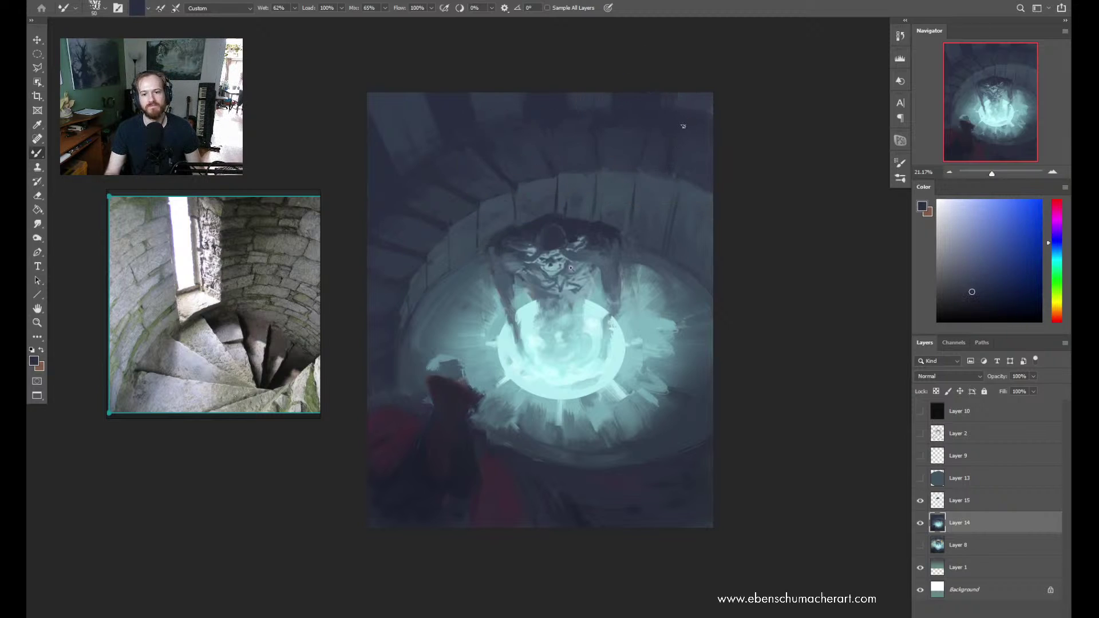
# Blend the steps behind the rim with a sampled dark blue and flip the canvas horizontally
pyautogui.keyDown('alt'); pyautogui.click(658, 159); pyautogui.keyUp('alt')
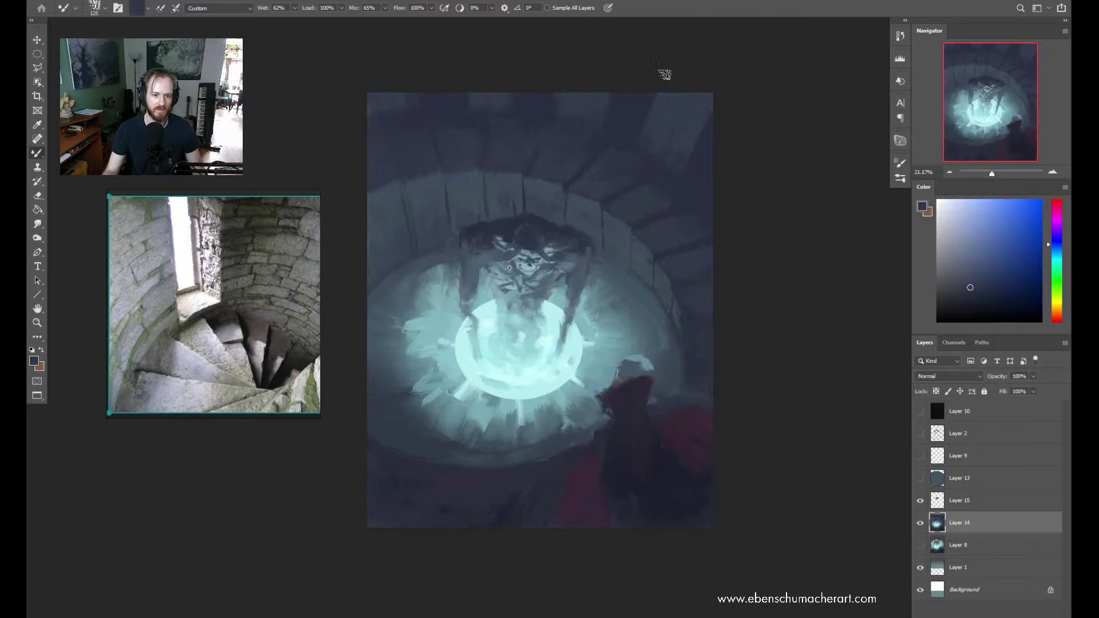
pyautogui.press('h')
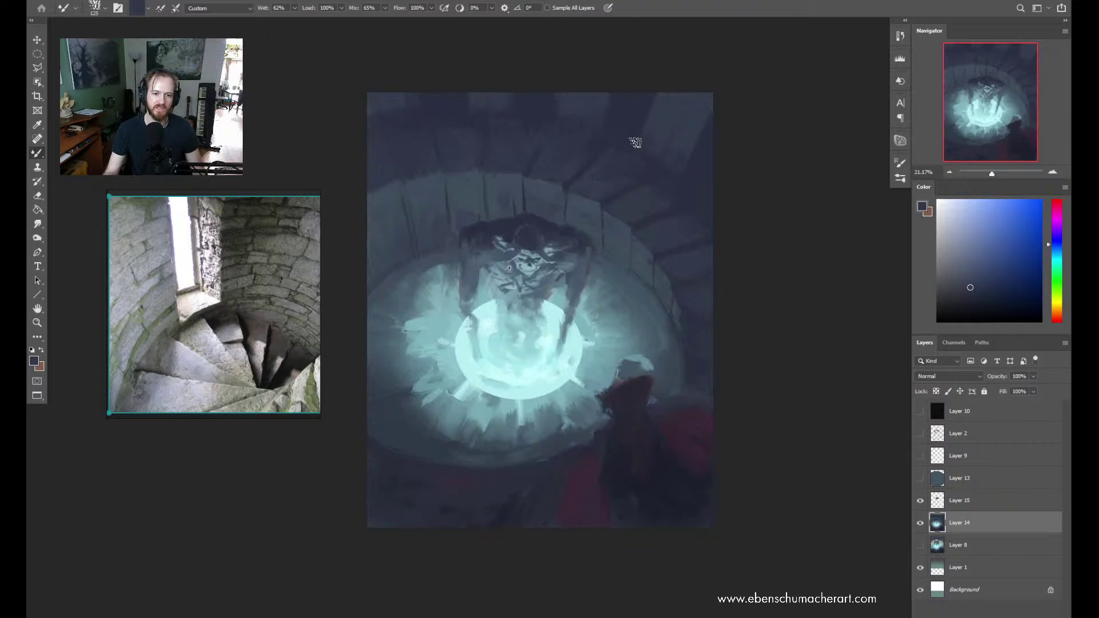
# Reduce the Mixer Brush to size 60 and refine the top edge of the rim's upper-left stones with sampled blues
pyautogui.keyDown('alt'); pyautogui.click(426, 180); pyautogui.keyUp('alt')
pyautogui.press('[')
pyautogui.press('[')
pyautogui.press('[')
pyautogui.press('[')
pyautogui.press('[')
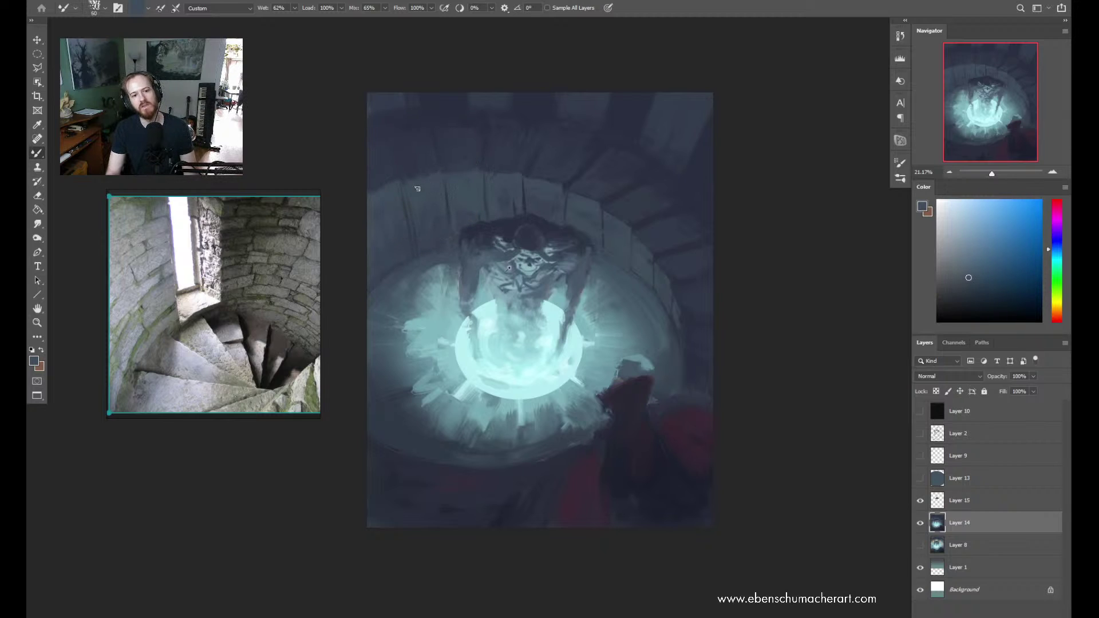
pyautogui.keyDown('alt'); pyautogui.click(461, 167); pyautogui.keyUp('alt')
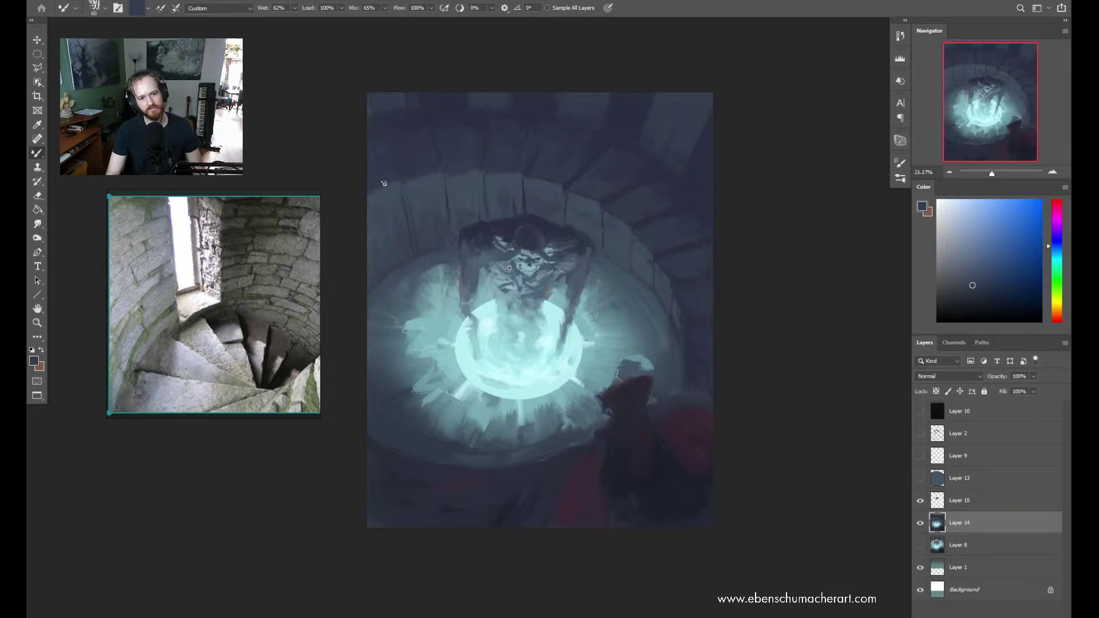
pyautogui.press('alt')
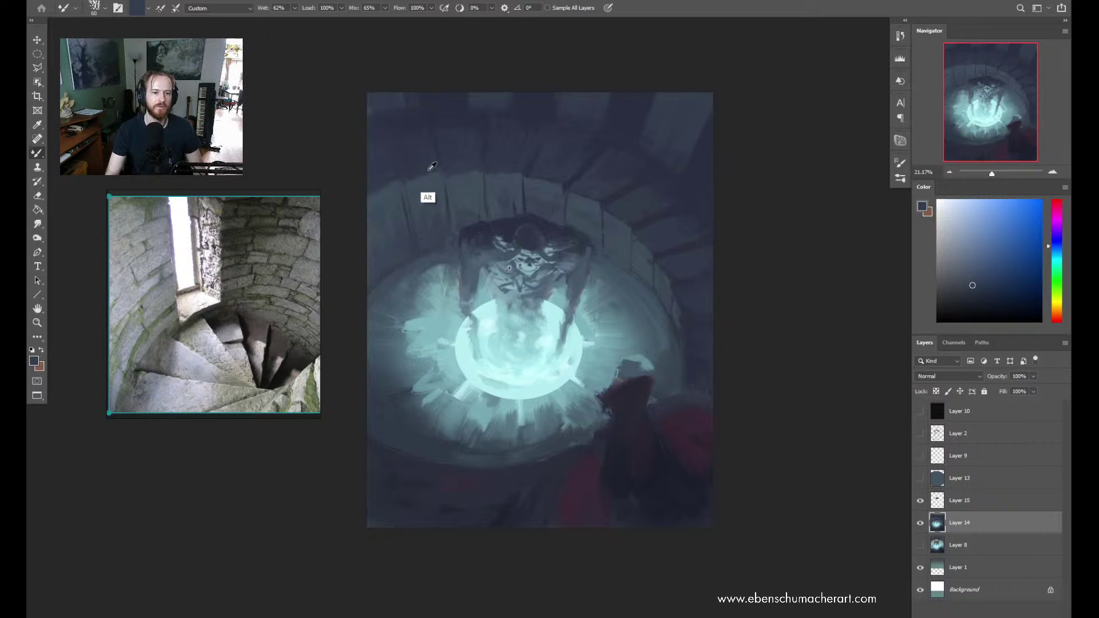
# Define the joints and top corners of the rim stones above the figure with sampled dark and mid blues
pyautogui.keyDown('alt'); pyautogui.click(437, 132); pyautogui.keyUp('alt')
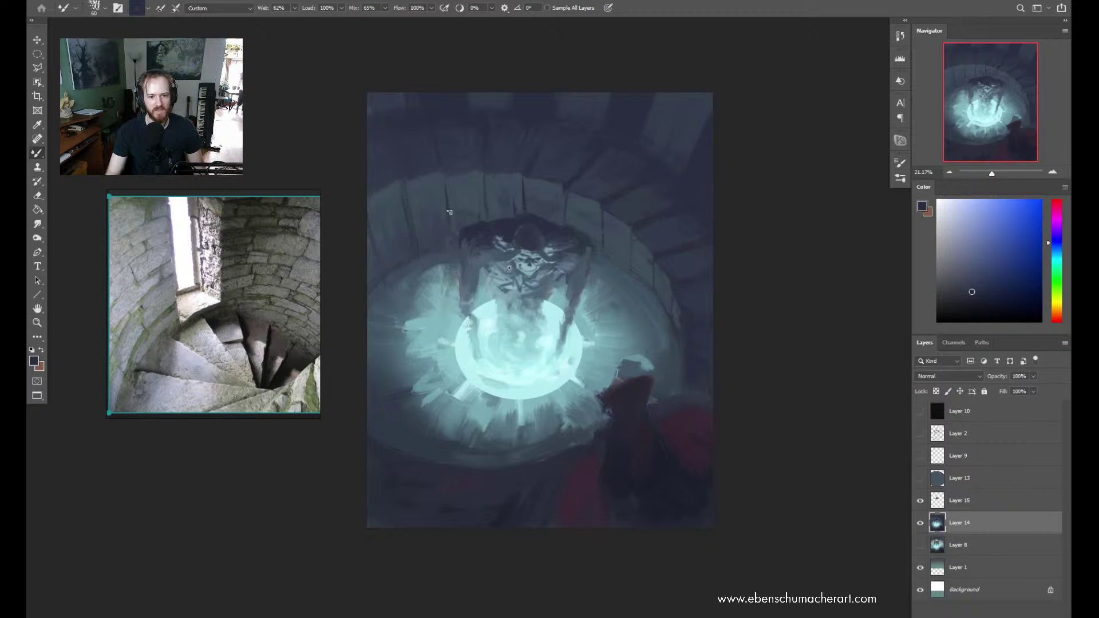
pyautogui.keyDown('alt'); pyautogui.click(570, 195); pyautogui.keyUp('alt')
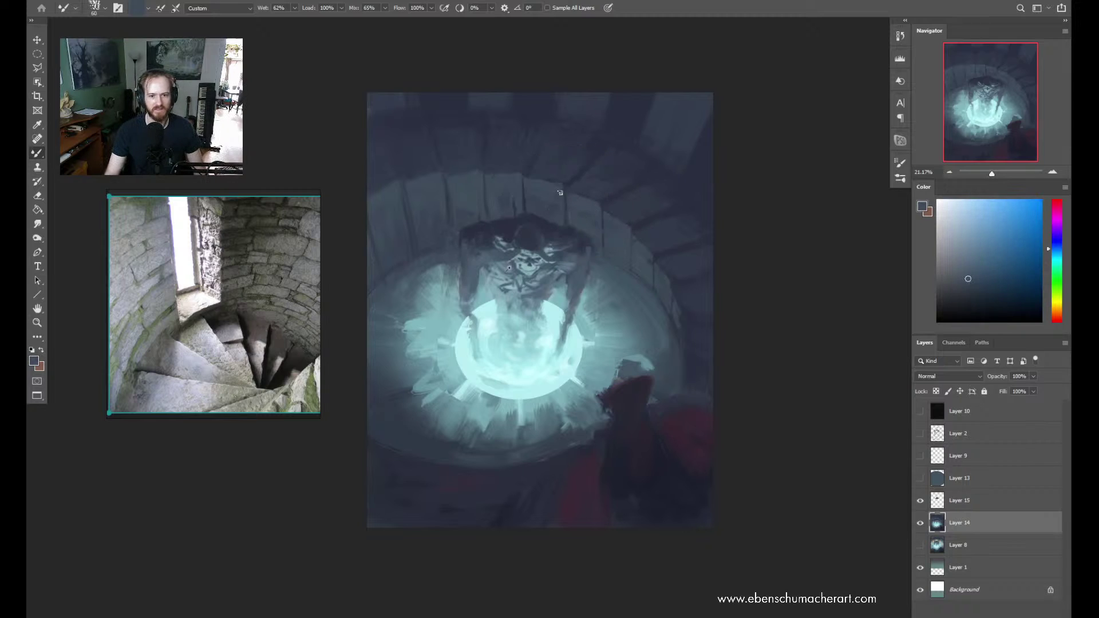
pyautogui.keyDown('alt'); pyautogui.click(523, 172); pyautogui.keyUp('alt')
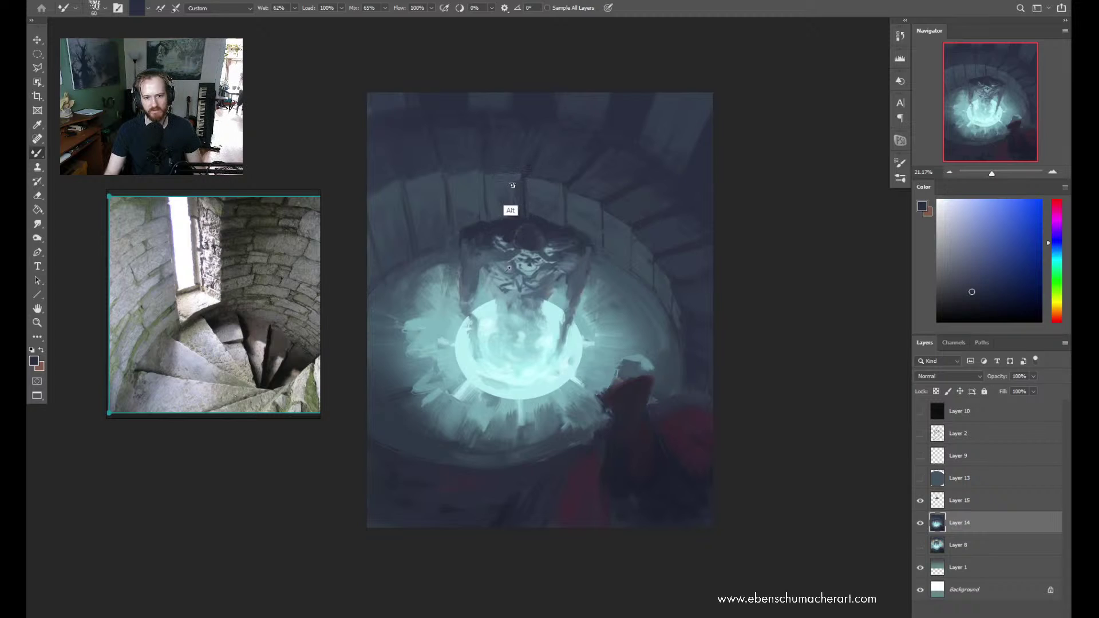
pyautogui.keyDown('alt'); pyautogui.click(517, 180); pyautogui.keyUp('alt')
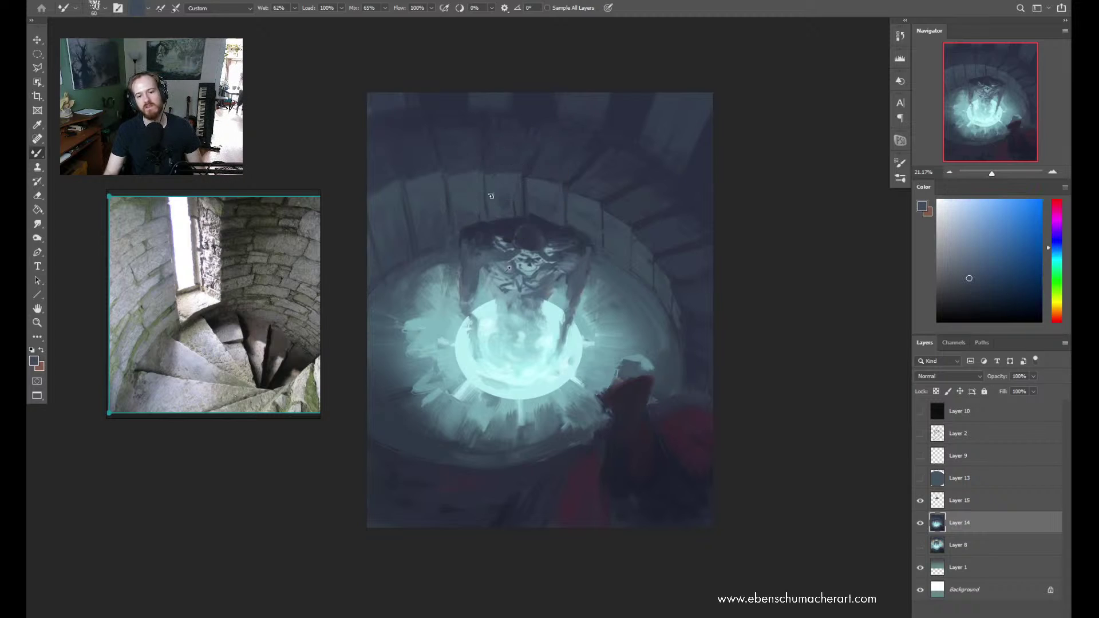
pyautogui.keyDown('alt'); pyautogui.click(530, 191); pyautogui.keyUp('alt')
pyautogui.keyDown('alt'); pyautogui.click(531, 182); pyautogui.keyUp('alt')
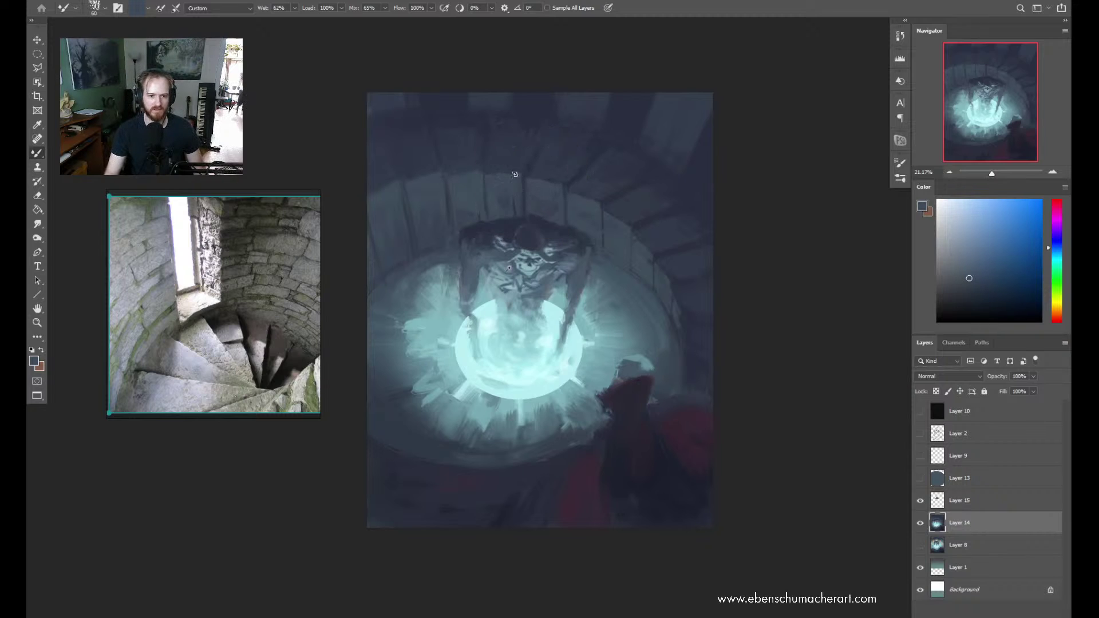
pyautogui.keyDown('alt'); pyautogui.click(490, 144); pyautogui.keyUp('alt')
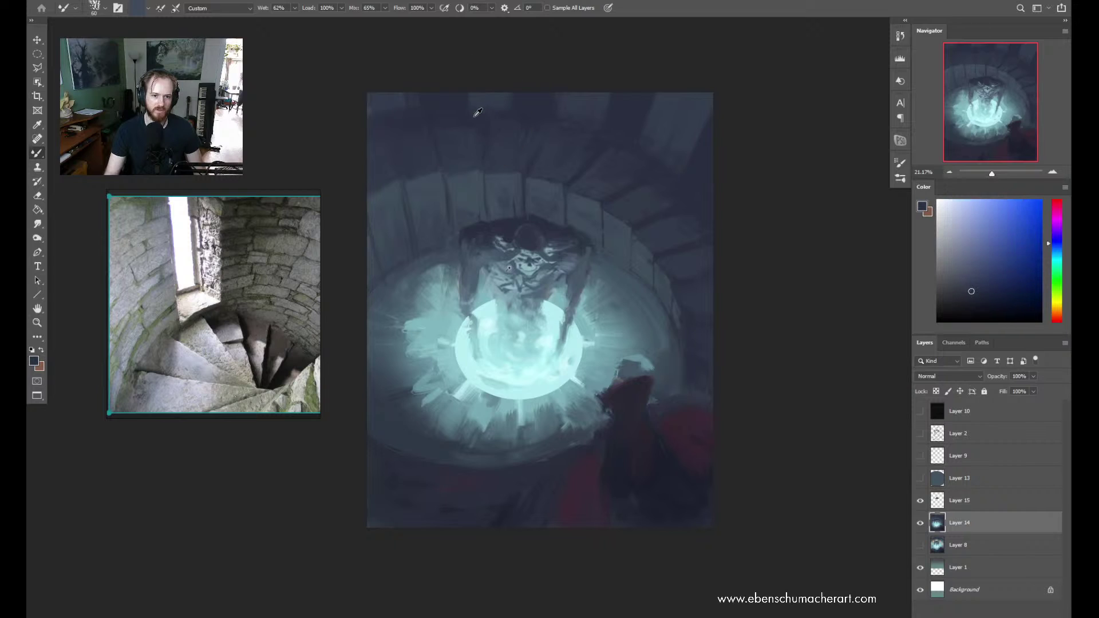
pyautogui.keyDown('alt'); pyautogui.click(523, 177); pyautogui.keyUp('alt')
# Touch up the leftmost rim stones and the steps behind the rim with sampled blues
pyautogui.keyDown('alt'); pyautogui.click(406, 185); pyautogui.keyUp('alt')
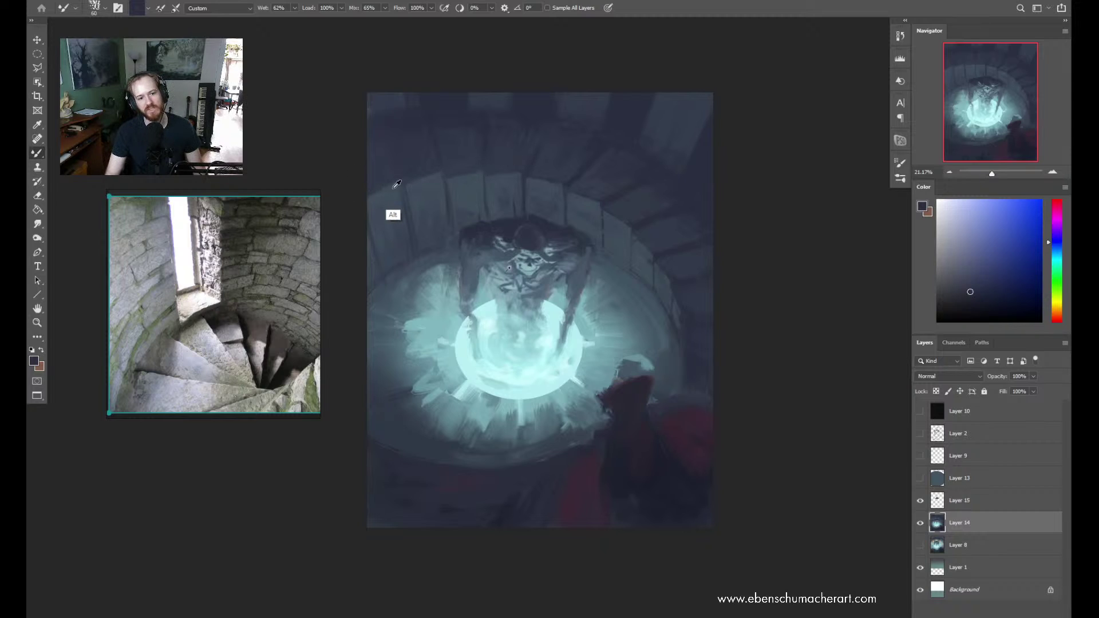
pyautogui.keyDown('alt'); pyautogui.click(381, 223); pyautogui.keyUp('alt')
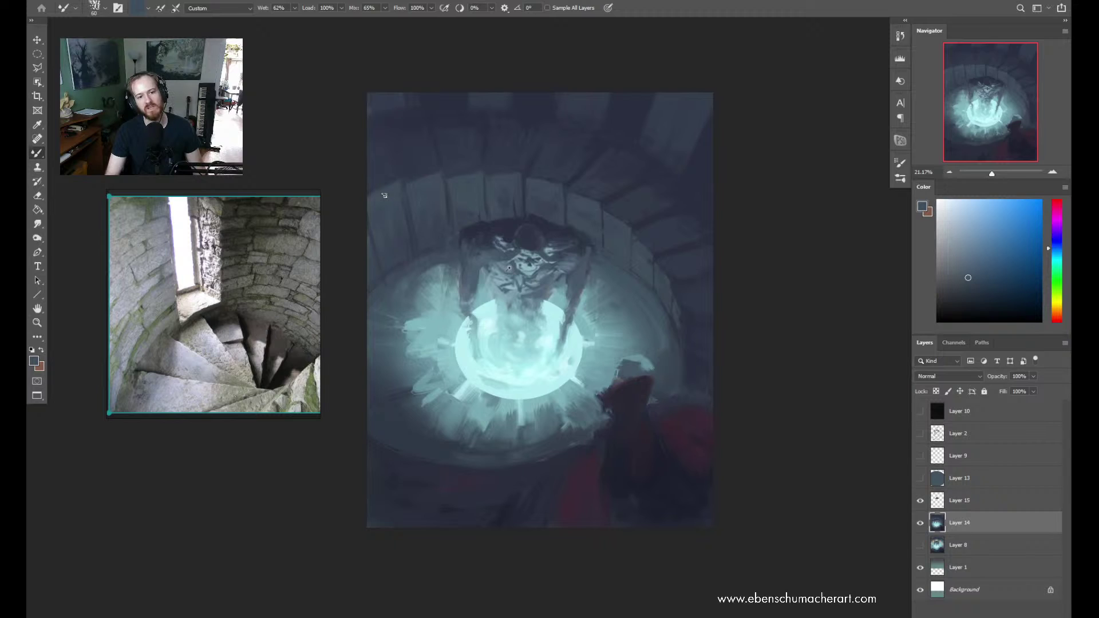
pyautogui.keyDown('alt'); pyautogui.click(432, 116); pyautogui.keyUp('alt')
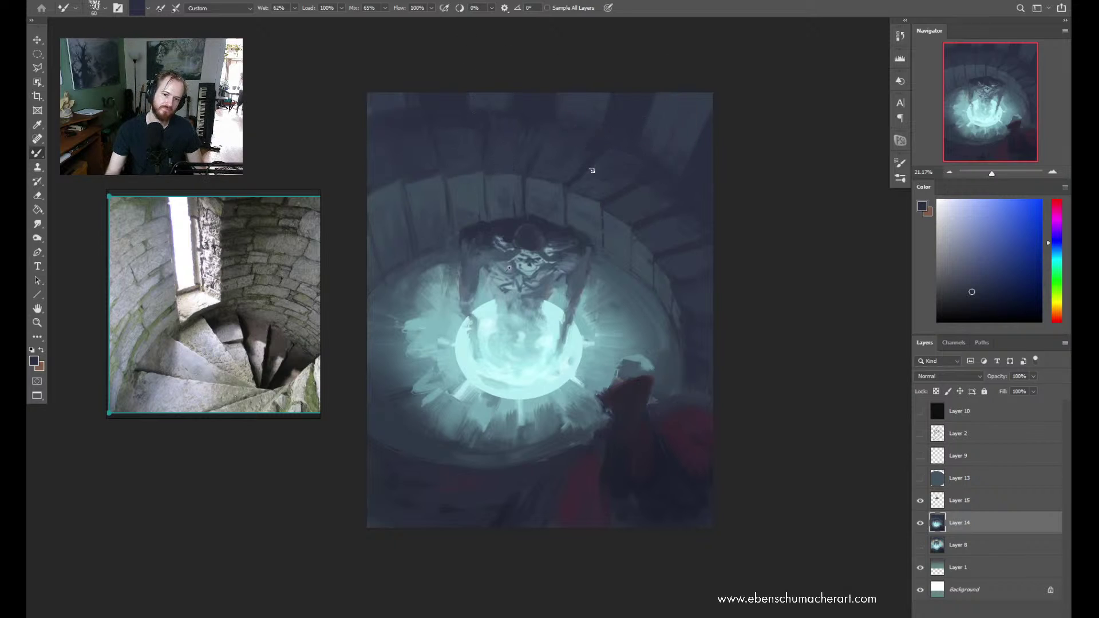
# Refine the stone steps above the well rim, just right of the centre, using dark blue tones sampled from the surrounding stones
pyautogui.keyDown('alt'); pyautogui.click(570, 171); pyautogui.keyUp('alt')
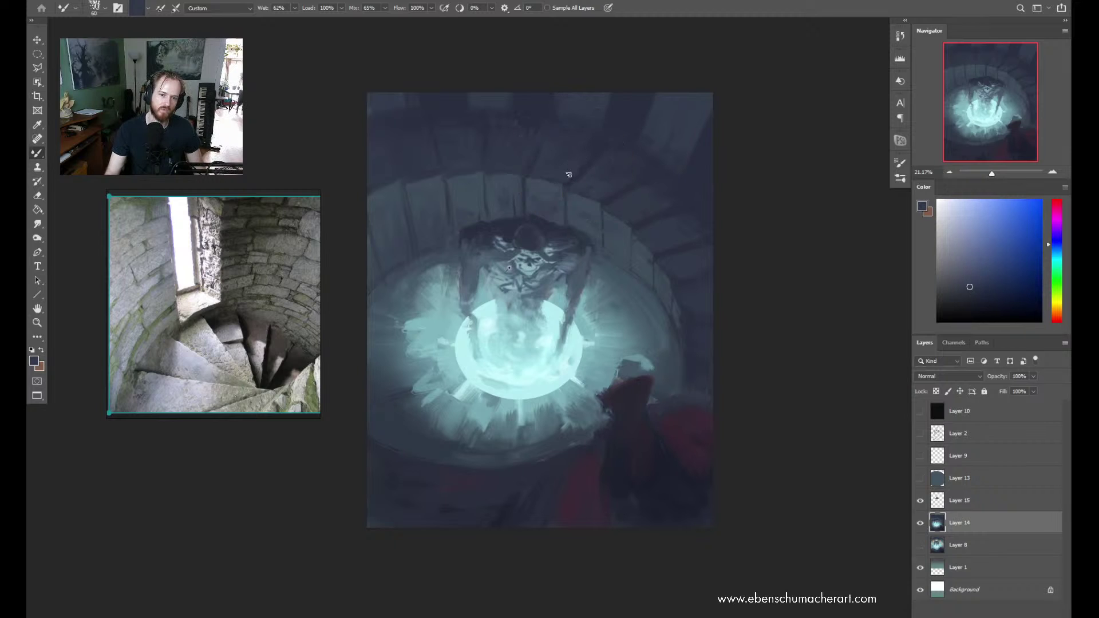
pyautogui.keyDown('alt'); pyautogui.click(538, 153); pyautogui.keyUp('alt')
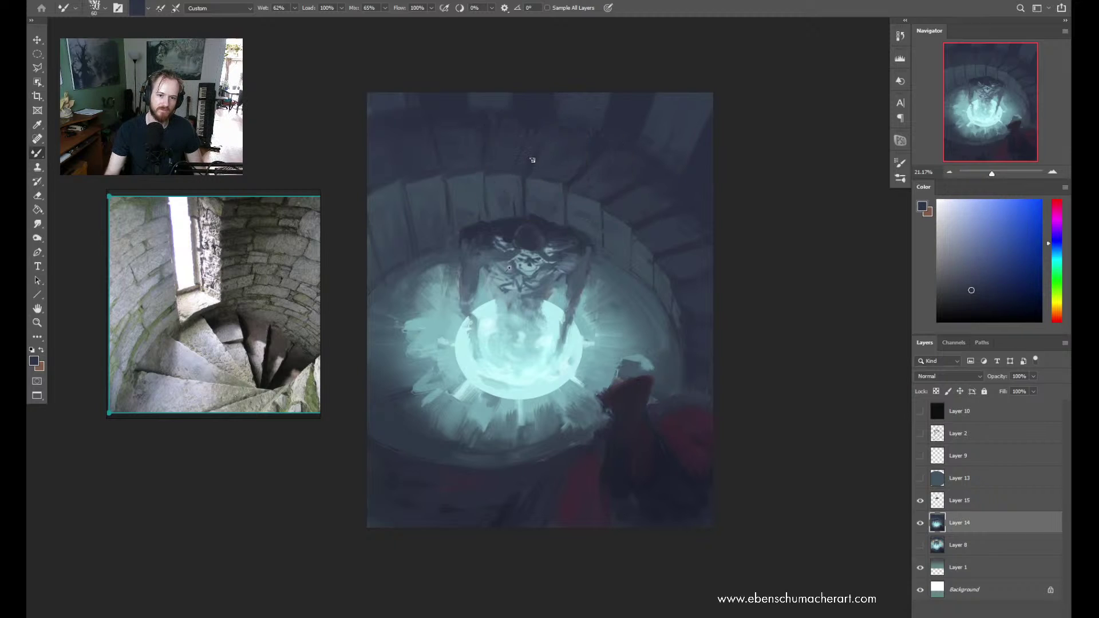
pyautogui.keyDown('alt'); pyautogui.click(628, 117); pyautogui.keyUp('alt')
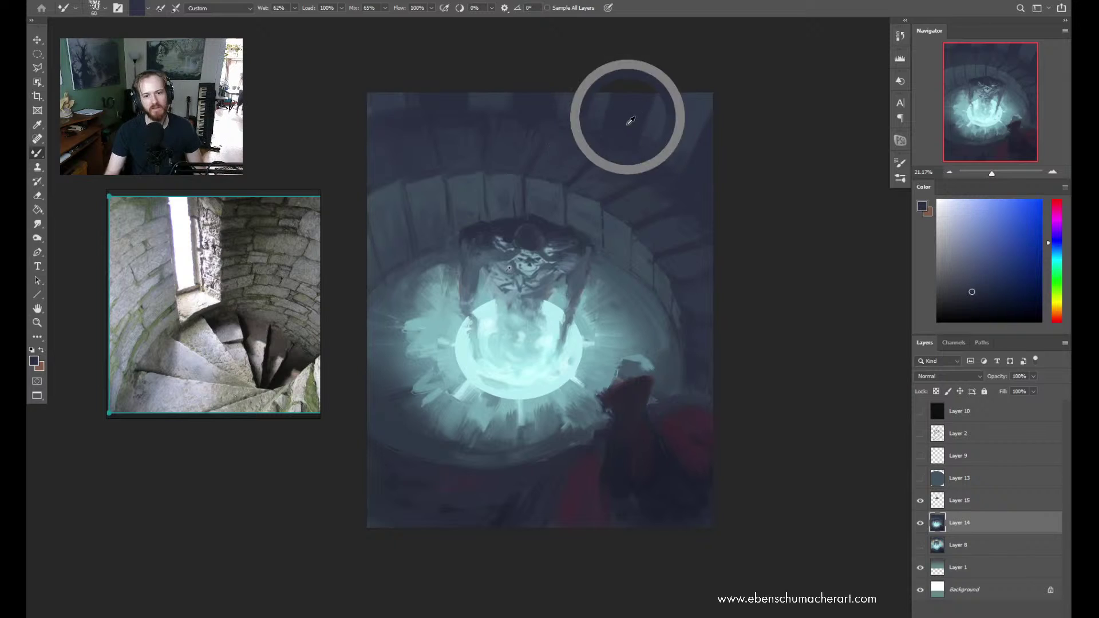
pyautogui.keyDown('alt'); pyautogui.click(558, 178); pyautogui.keyUp('alt')
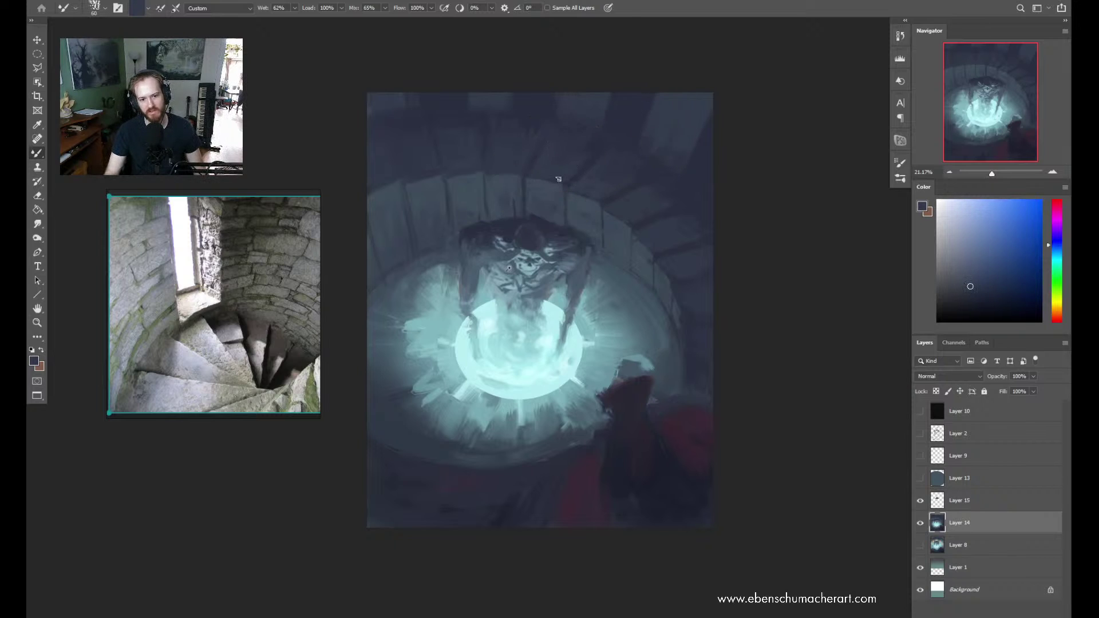
pyautogui.keyDown('alt'); pyautogui.click(569, 180); pyautogui.keyUp('alt')
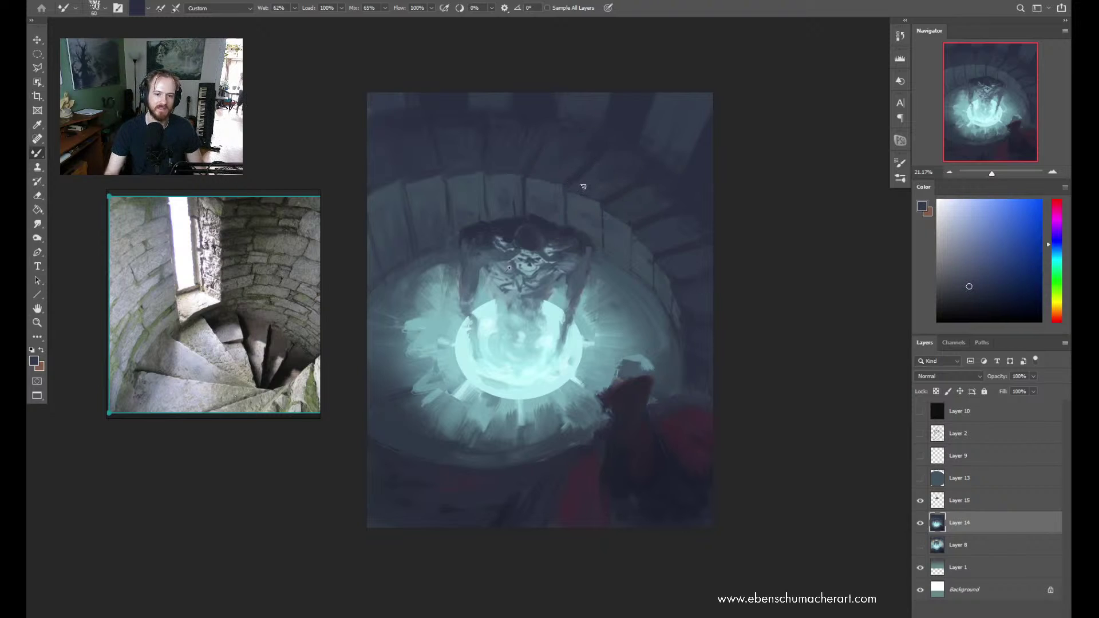
pyautogui.keyDown('alt'); pyautogui.click(579, 177); pyautogui.keyUp('alt')
pyautogui.keyDown('alt'); pyautogui.click(569, 189); pyautogui.keyUp('alt')
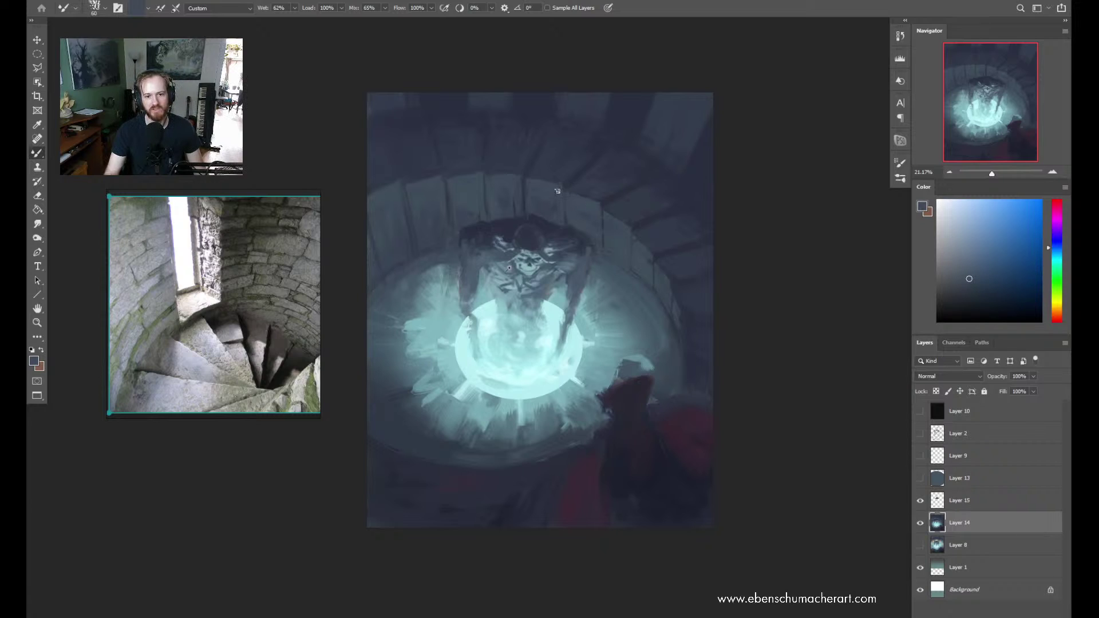
# Rework the dark stones and joints above the rim behind the hunched figure with sampled navy shades
pyautogui.keyDown('alt'); pyautogui.click(527, 171); pyautogui.keyUp('alt')
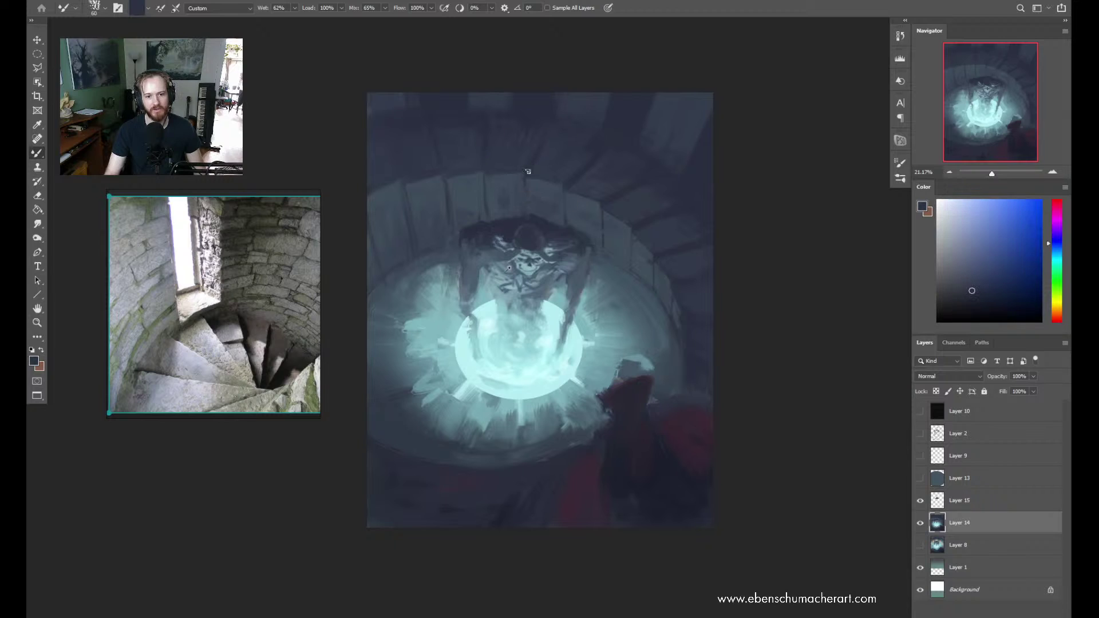
pyautogui.keyDown('alt'); pyautogui.click(530, 176); pyautogui.keyUp('alt')
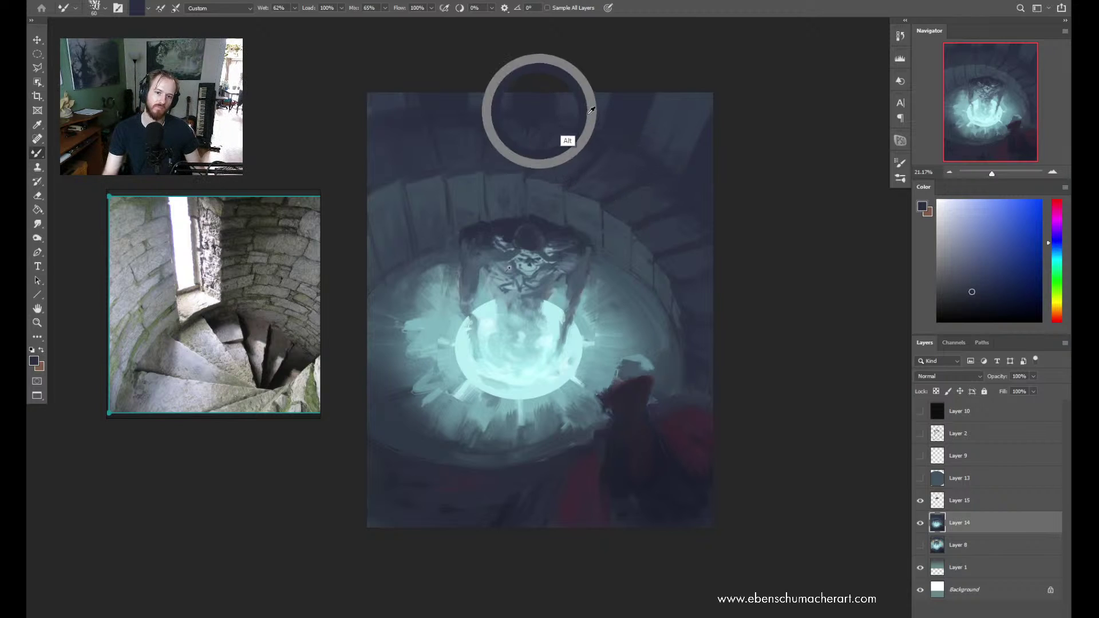
pyautogui.keyDown('alt'); pyautogui.click(569, 140); pyautogui.keyUp('alt')
pyautogui.keyDown('alt'); pyautogui.click(547, 149); pyautogui.keyUp('alt')
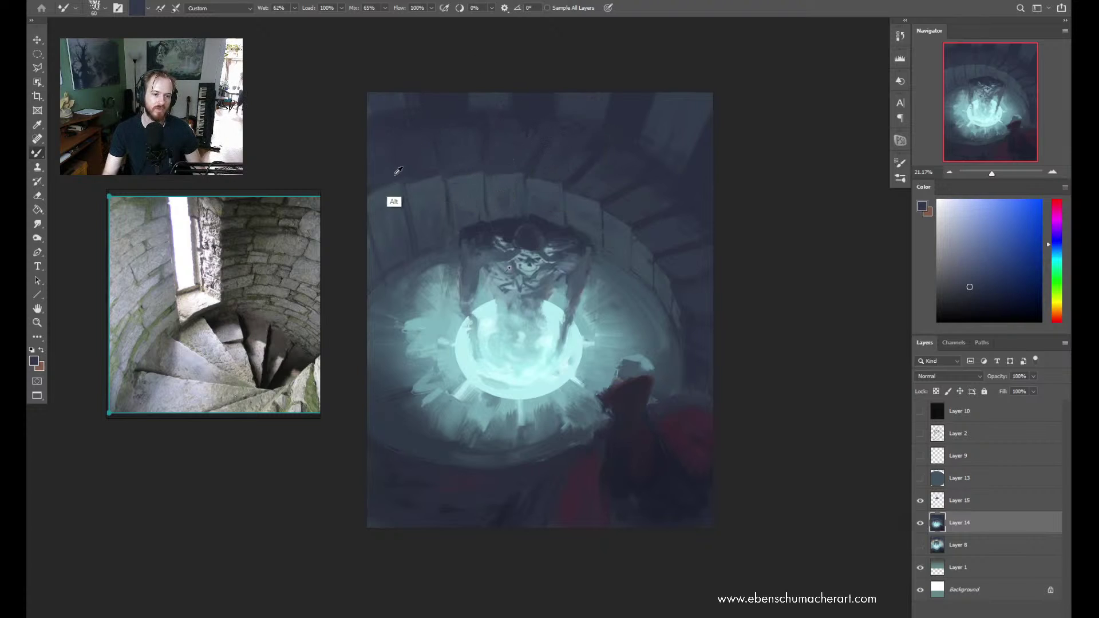
# Touch up the upper edge of the well rim left of the figure with its sampled blue-grey, then sample a darker wall tone
pyautogui.moveTo(385, 197)
pyautogui.keyDown('alt'); pyautogui.mouseDown()
pyautogui.moveTo(432, 183)
pyautogui.moveTo(418, 188)
pyautogui.mouseUp(); pyautogui.keyUp('alt')
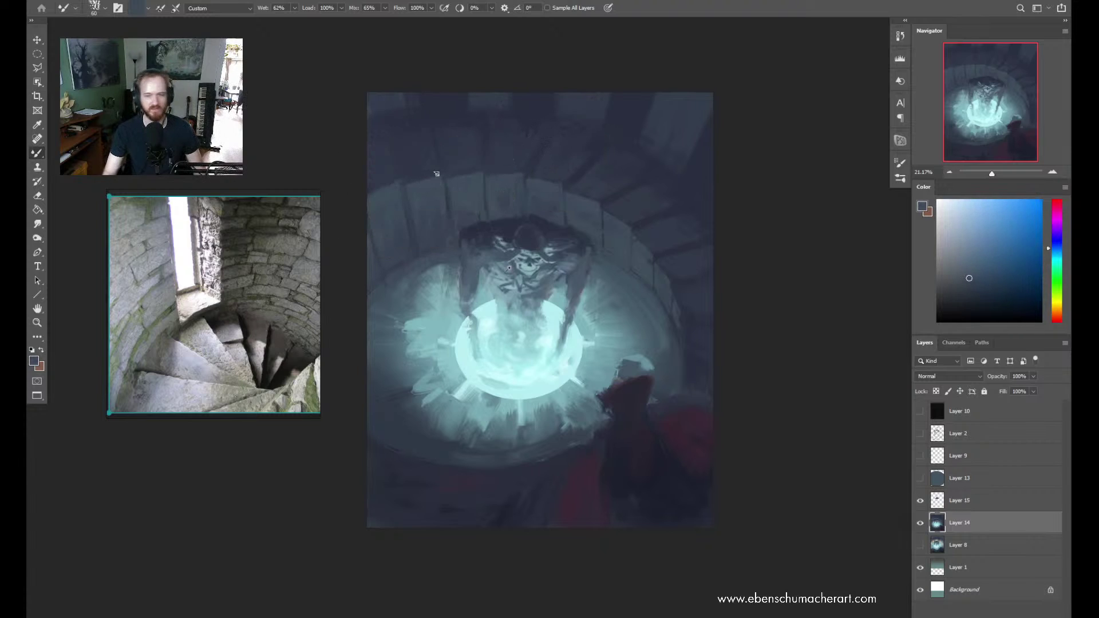
pyautogui.keyDown('alt'); pyautogui.click(464, 186); pyautogui.keyUp('alt')
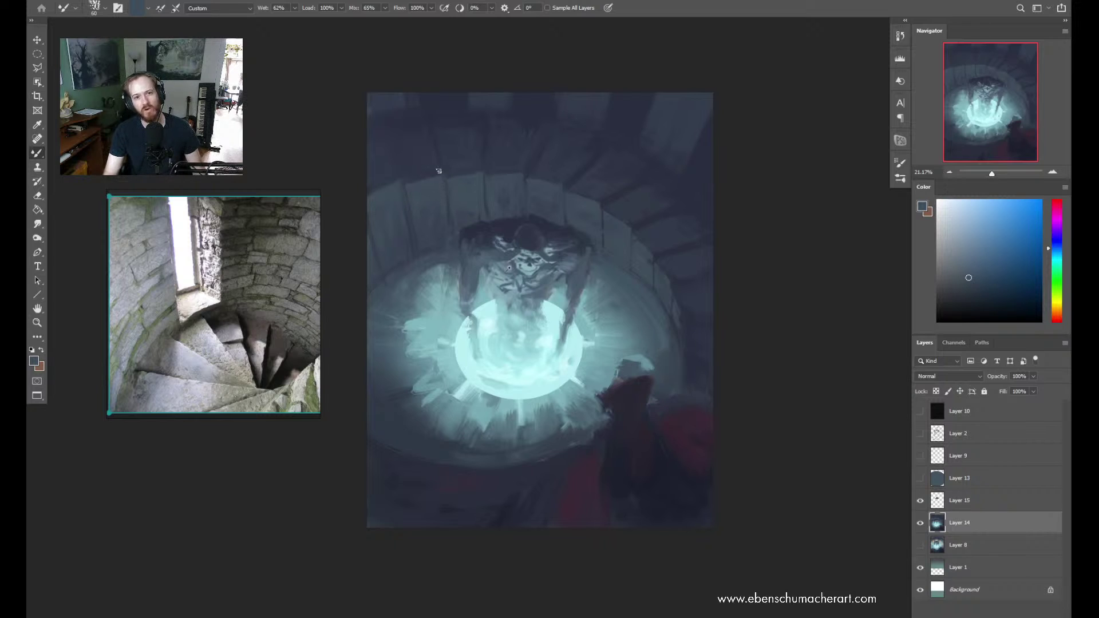
pyautogui.keyDown('alt'); pyautogui.click(541, 130); pyautogui.keyUp('alt')
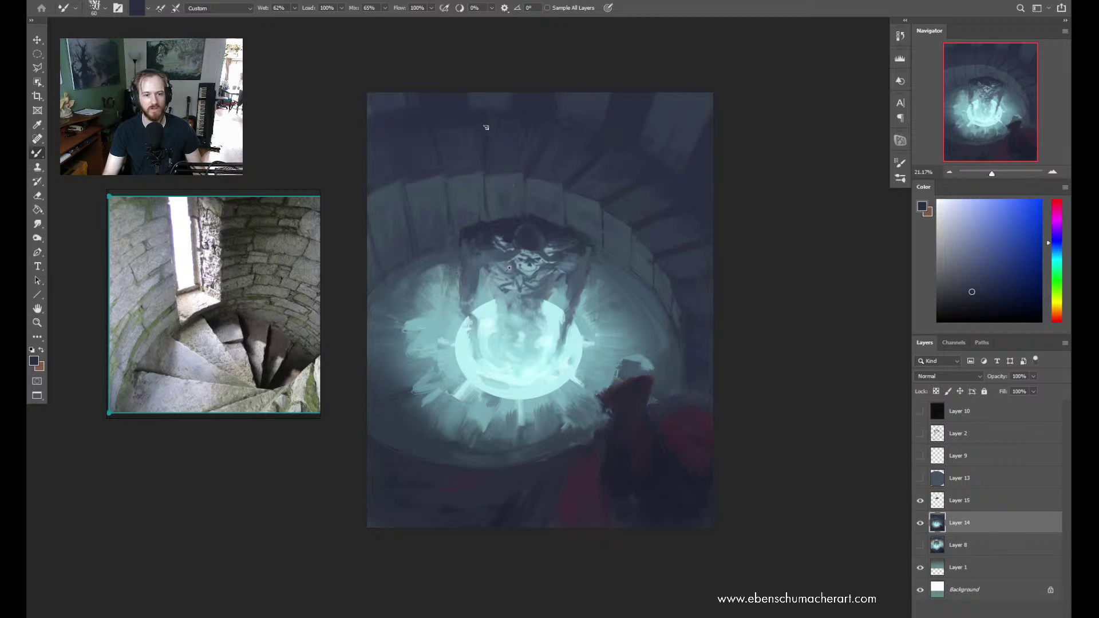
# Paint the stone divisions above the rim's top centre, alternating sampled dark navy and lighter blue-grey tones
pyautogui.keyDown('alt'); pyautogui.click(475, 158); pyautogui.keyUp('alt')
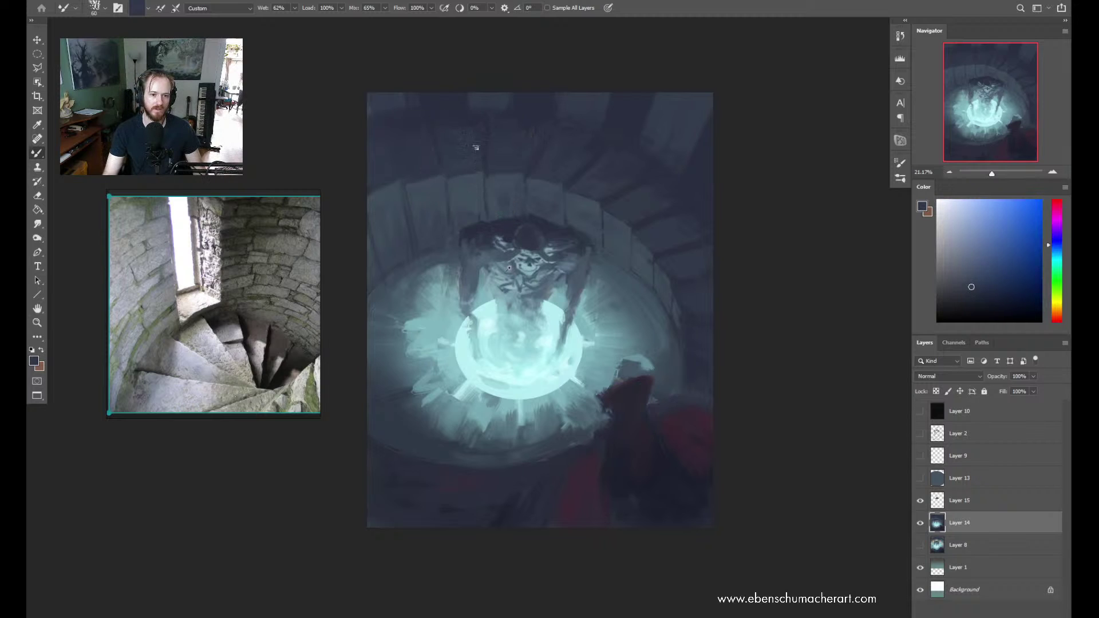
pyautogui.keyDown('alt'); pyautogui.click(523, 115); pyautogui.keyUp('alt')
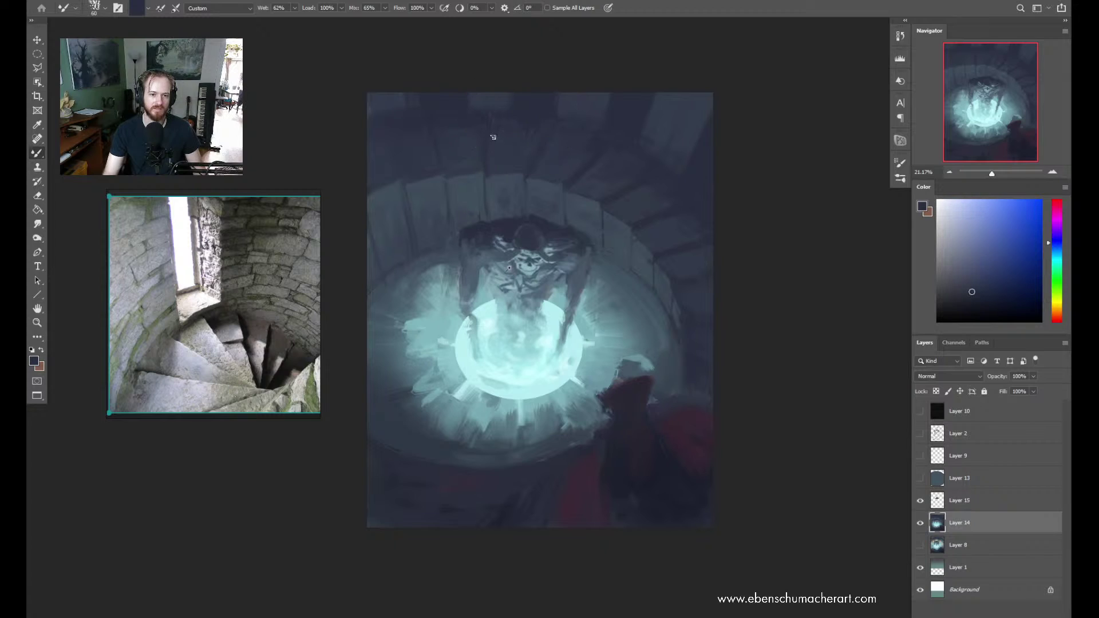
pyautogui.keyDown('alt'); pyautogui.click(477, 160); pyautogui.keyUp('alt')
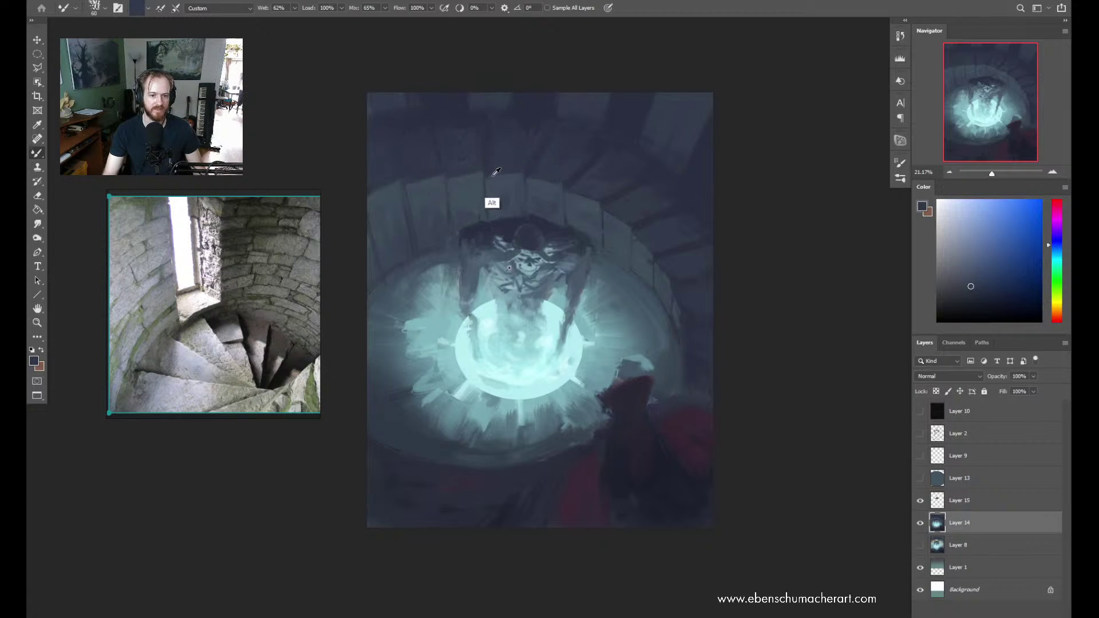
pyautogui.keyDown('alt'); pyautogui.click(494, 171); pyautogui.keyUp('alt')
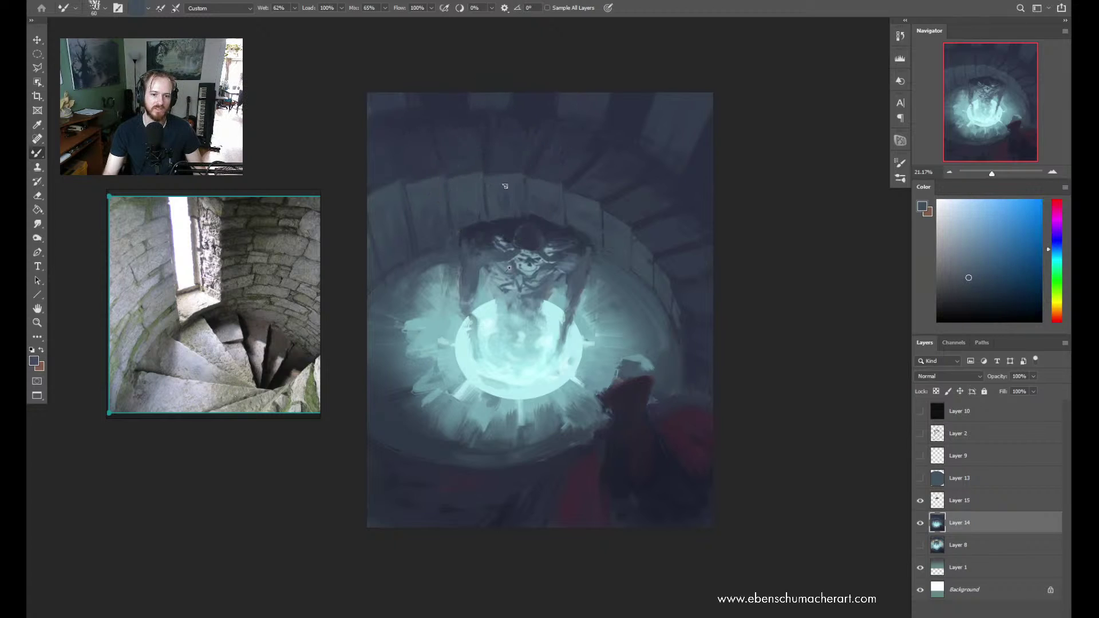
pyautogui.keyDown('alt'); pyautogui.click(520, 166); pyautogui.keyUp('alt')
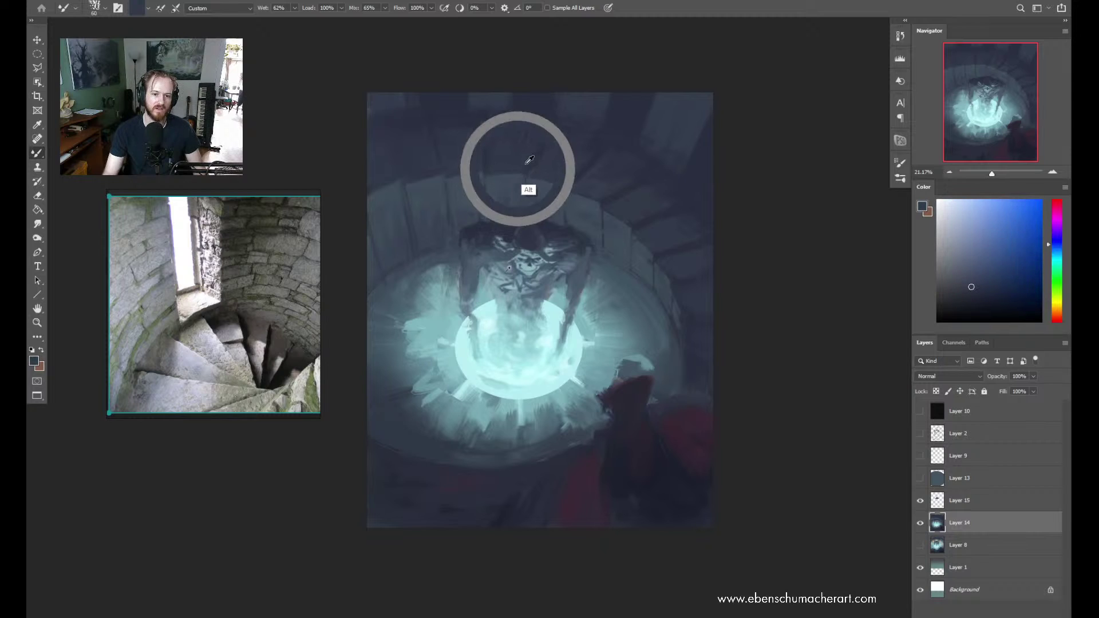
pyautogui.keyDown('alt'); pyautogui.click(538, 169); pyautogui.keyUp('alt')
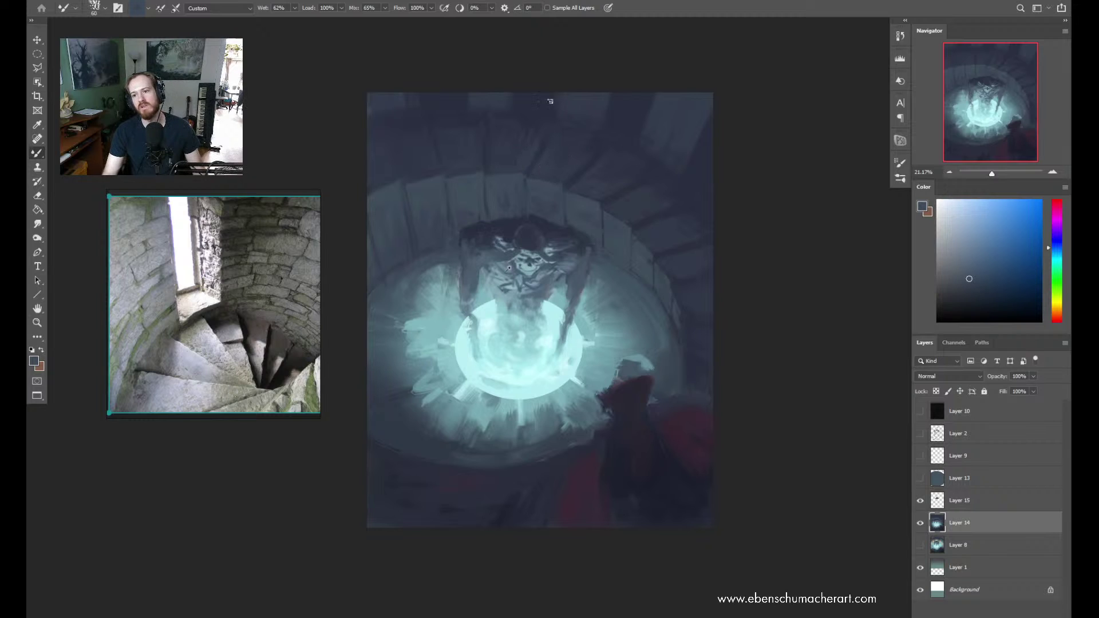
# Flip the canvas horizontally and refine the stone edges along the well rim with tones sampled on both sides of the figure
pyautogui.press('h')
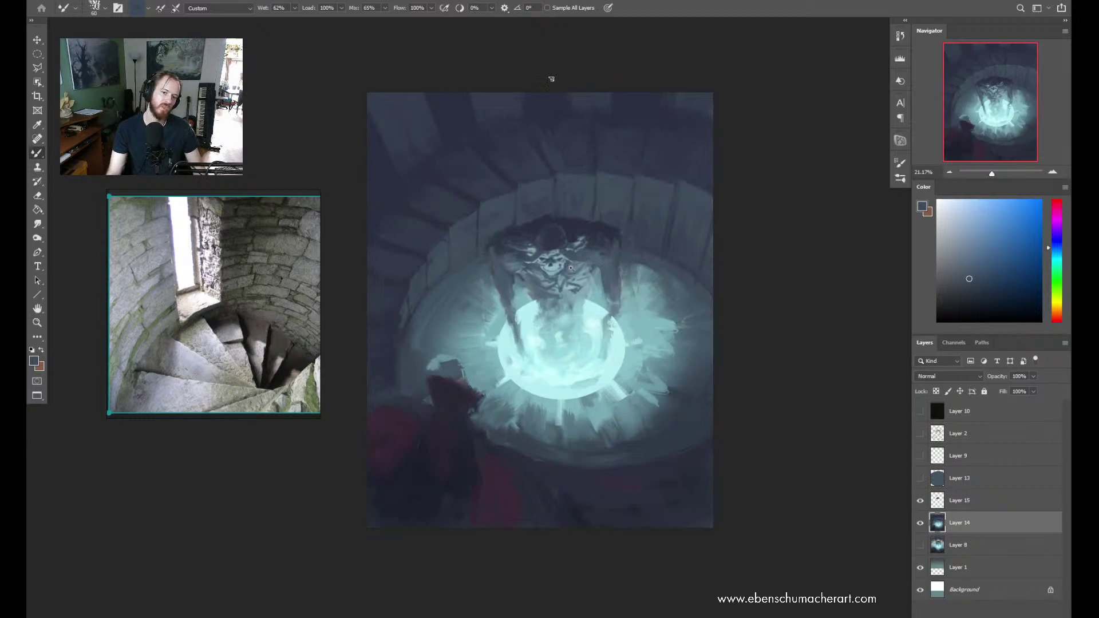
pyautogui.keyDown('alt'); pyautogui.click(509, 186); pyautogui.keyUp('alt')
pyautogui.keyDown('alt'); pyautogui.click(498, 180); pyautogui.keyUp('alt')
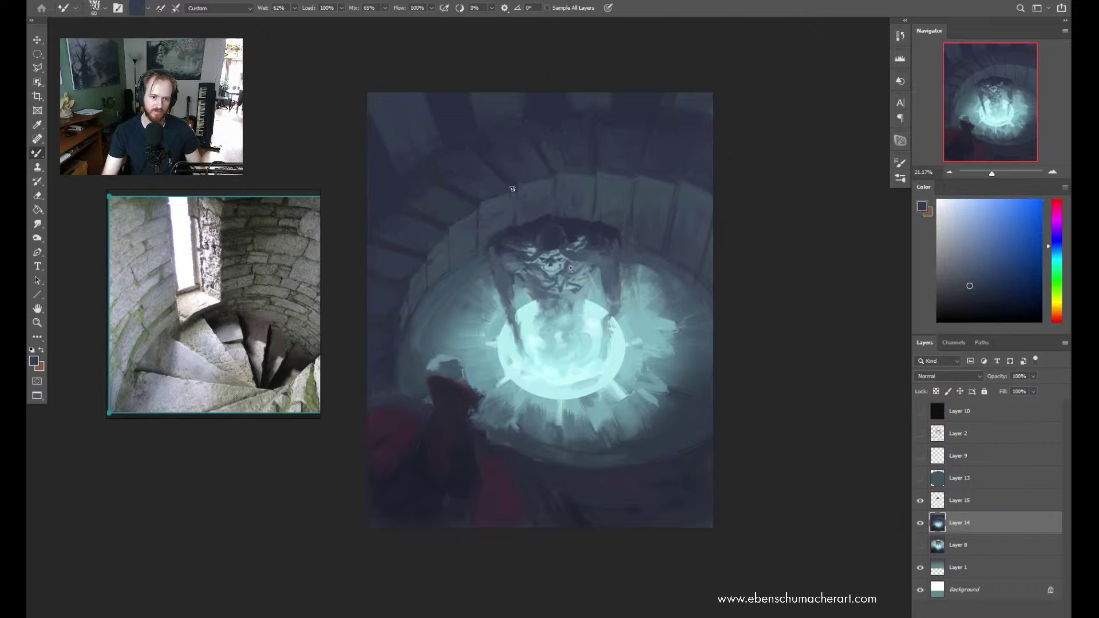
pyautogui.keyDown('alt'); pyautogui.click(611, 179); pyautogui.keyUp('alt')
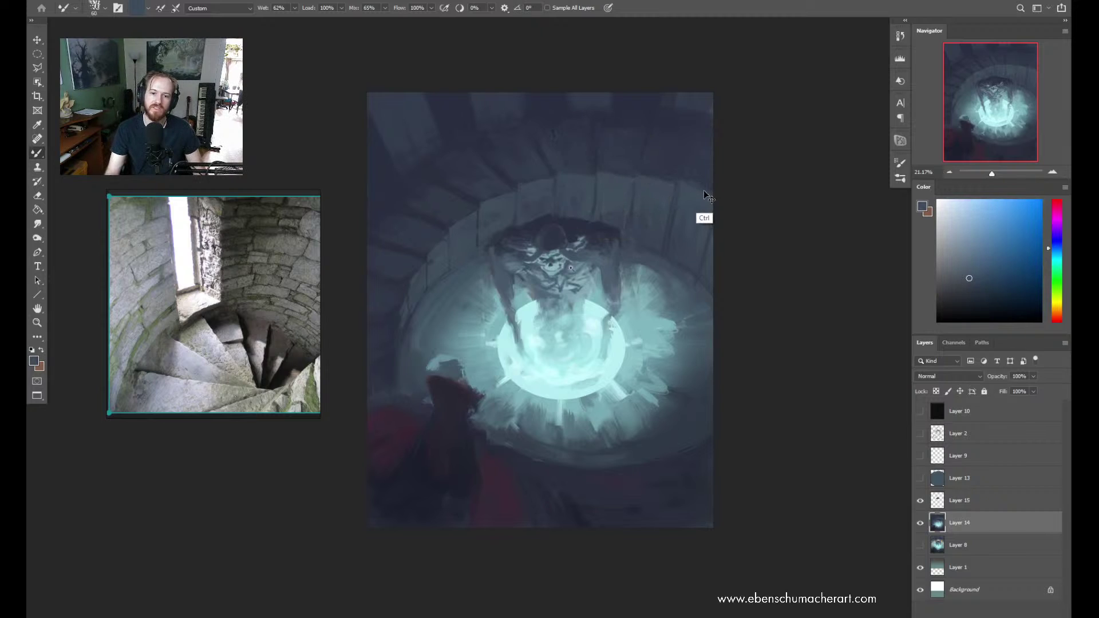
pyautogui.keyDown('alt'); pyautogui.click(705, 170); pyautogui.keyUp('alt')
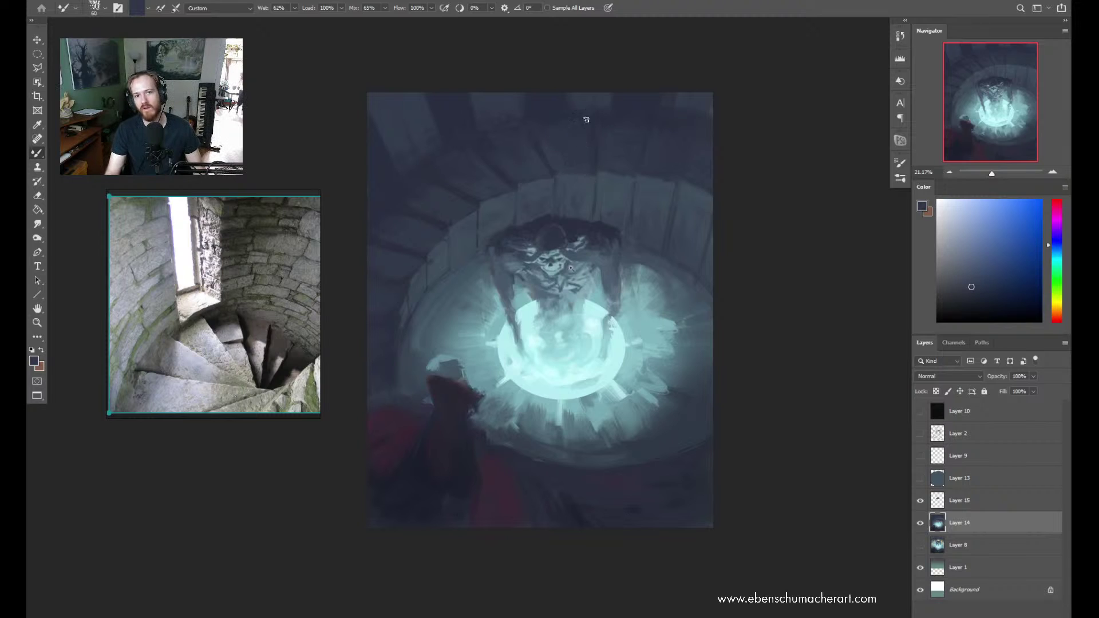
# Rework the dark gaps and pale pillars at the painting's top centre using colours sampled from both
pyautogui.keyDown('alt'); pyautogui.click(564, 116); pyautogui.keyUp('alt')
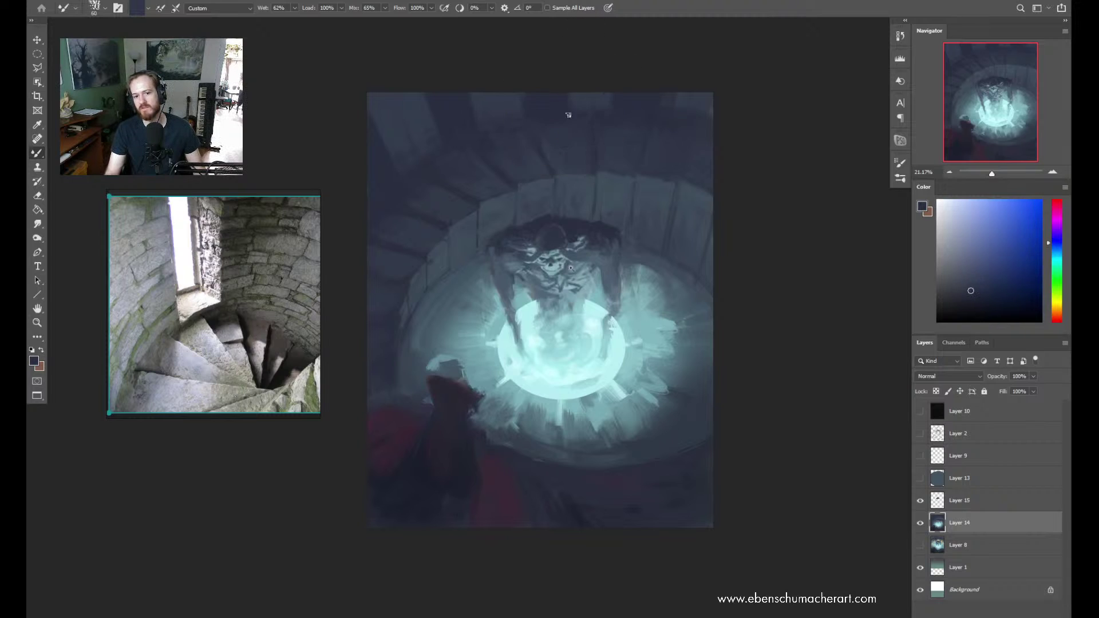
pyautogui.keyDown('alt'); pyautogui.click(587, 103); pyautogui.keyUp('alt')
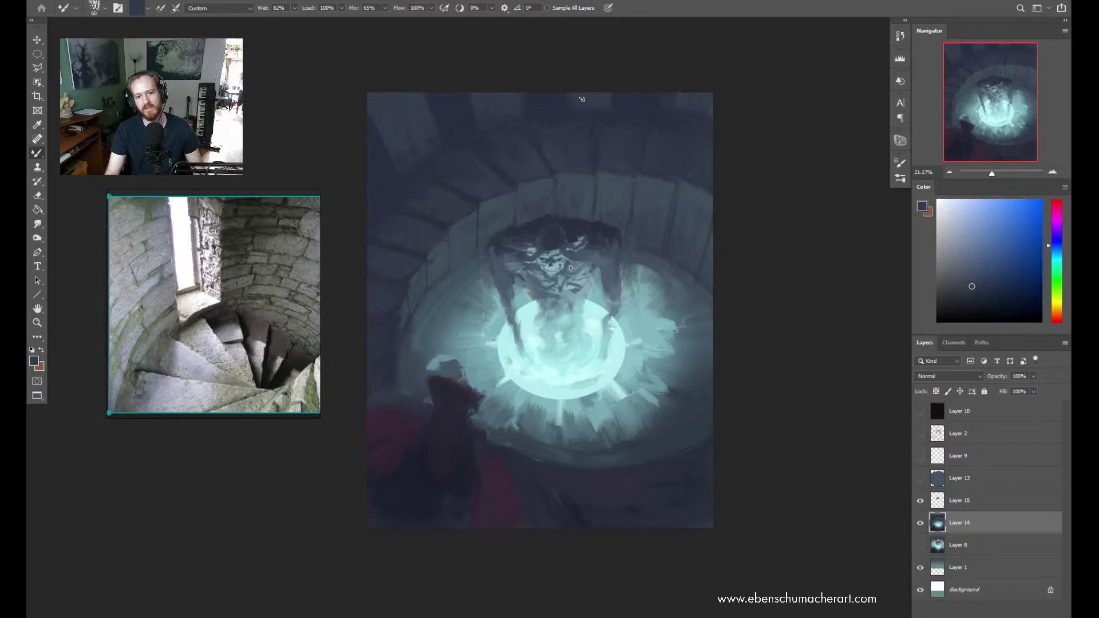
pyautogui.keyDown('alt'); pyautogui.click(605, 110); pyautogui.keyUp('alt')
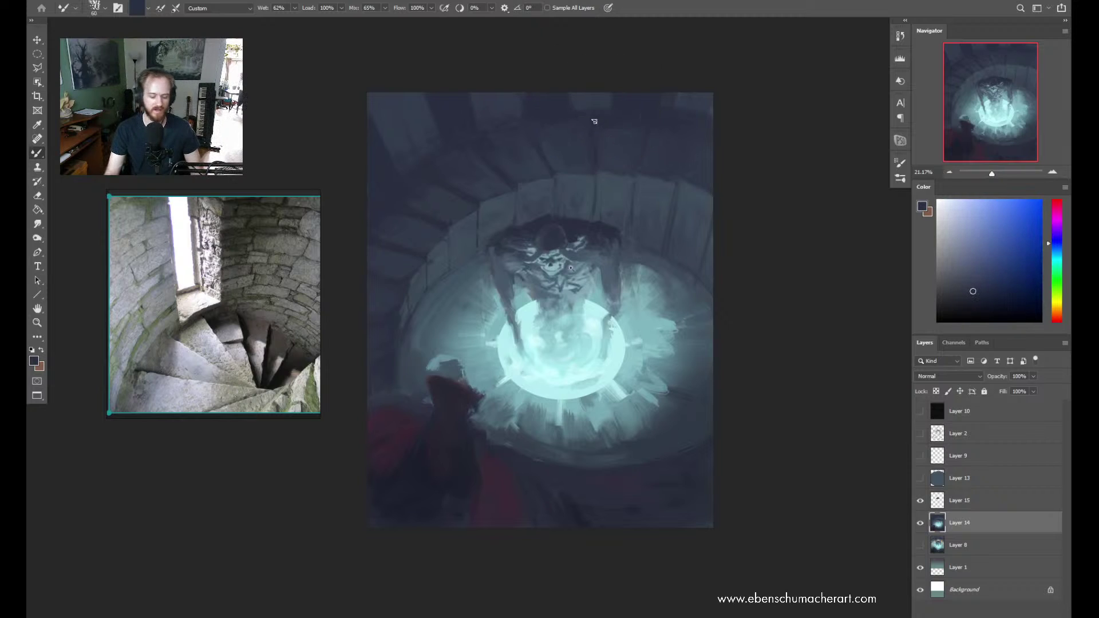
# Enlarge the brush to 125 px and blend the upper wall's pillars into the shadow with dark navy
pyautogui.press(']')
pyautogui.press(']')
pyautogui.press(']')
pyautogui.press(']')
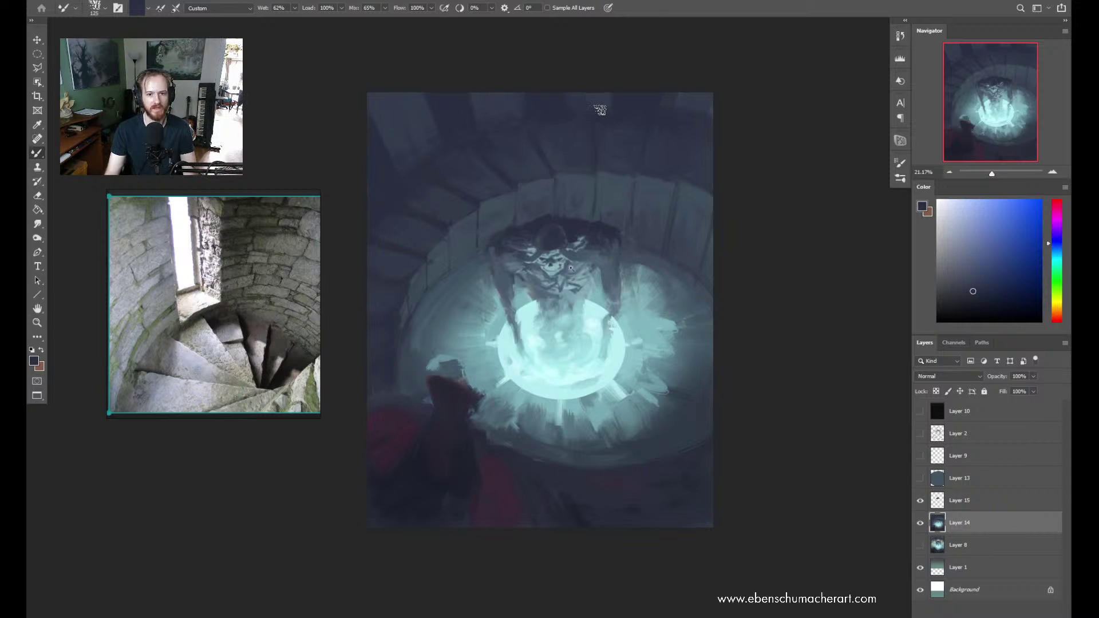
pyautogui.press('[')
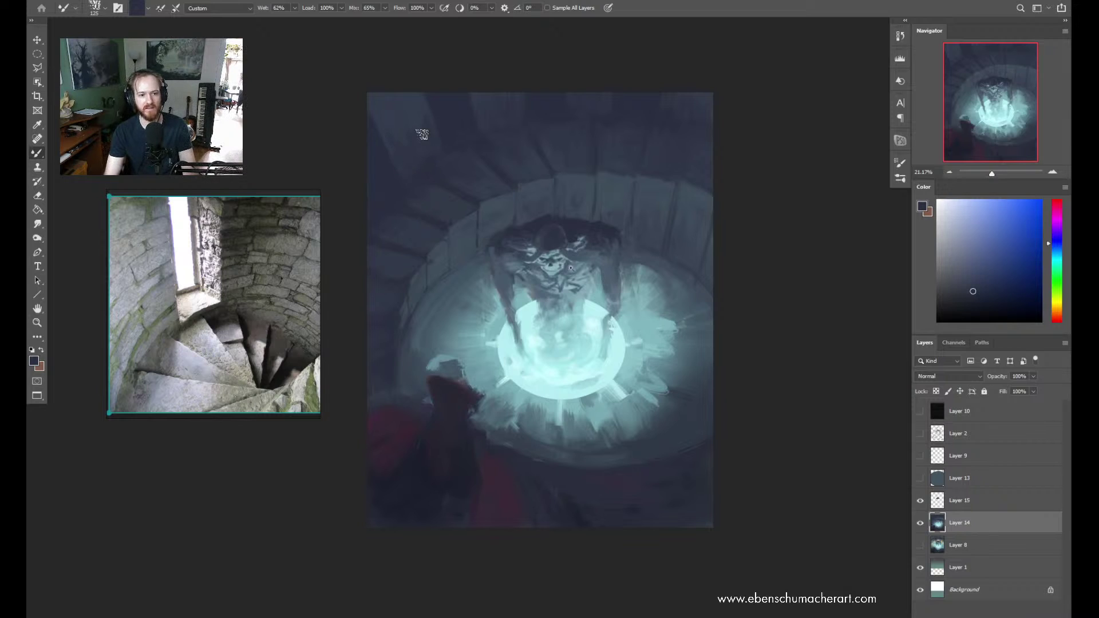
# Enlarge the brush to 175 px and soften the upper-left wall and steps with locally sampled dark blues
pyautogui.press(']')
pyautogui.press(']')
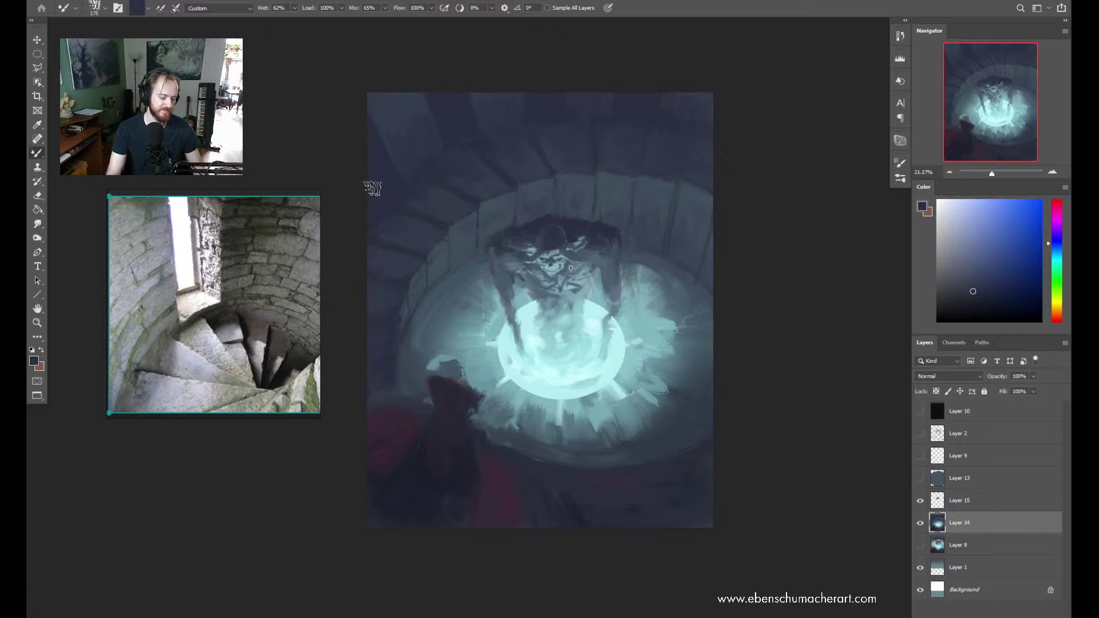
pyautogui.keyDown('alt'); pyautogui.click(380, 123); pyautogui.keyUp('alt')
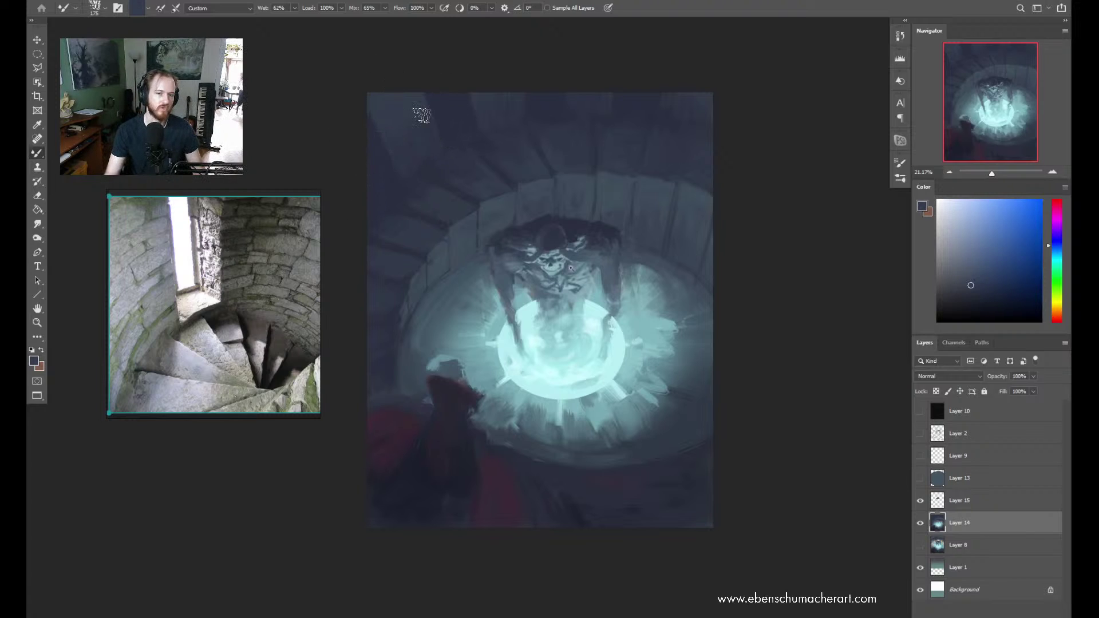
pyautogui.press('alt')
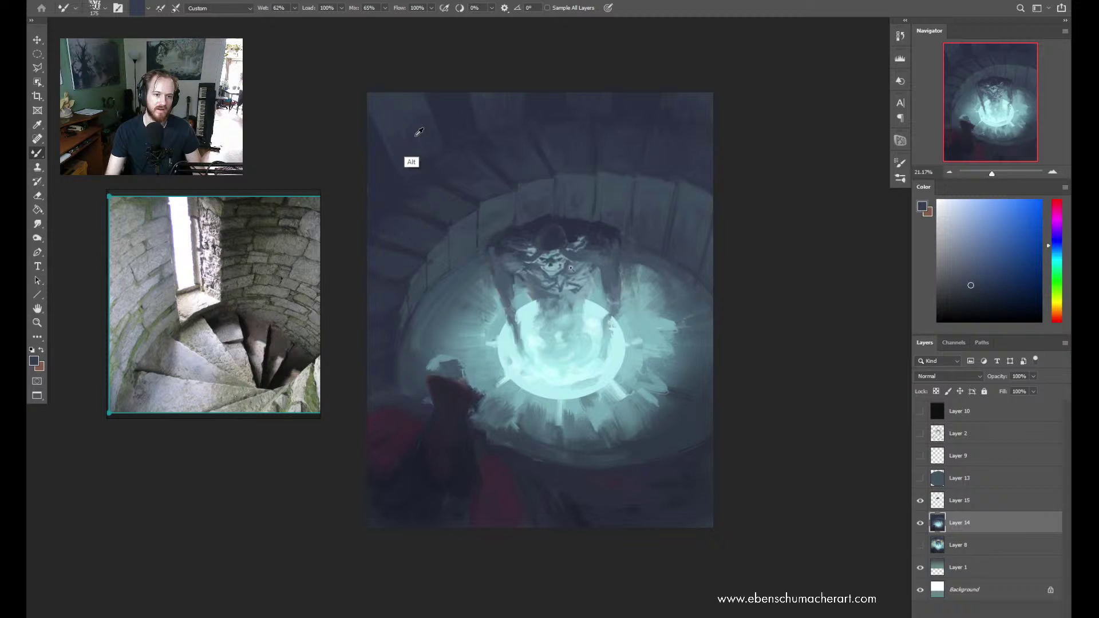
pyautogui.keyDown('alt'); pyautogui.click(420, 168); pyautogui.keyUp('alt')
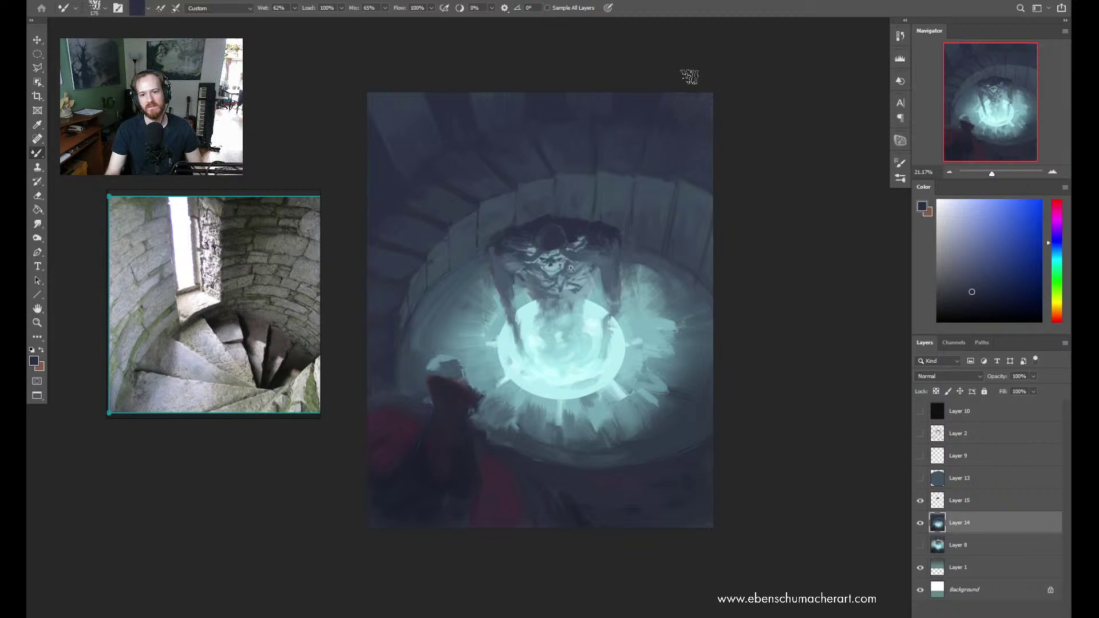
pyautogui.keyDown('alt'); pyautogui.click(395, 107); pyautogui.keyUp('alt')
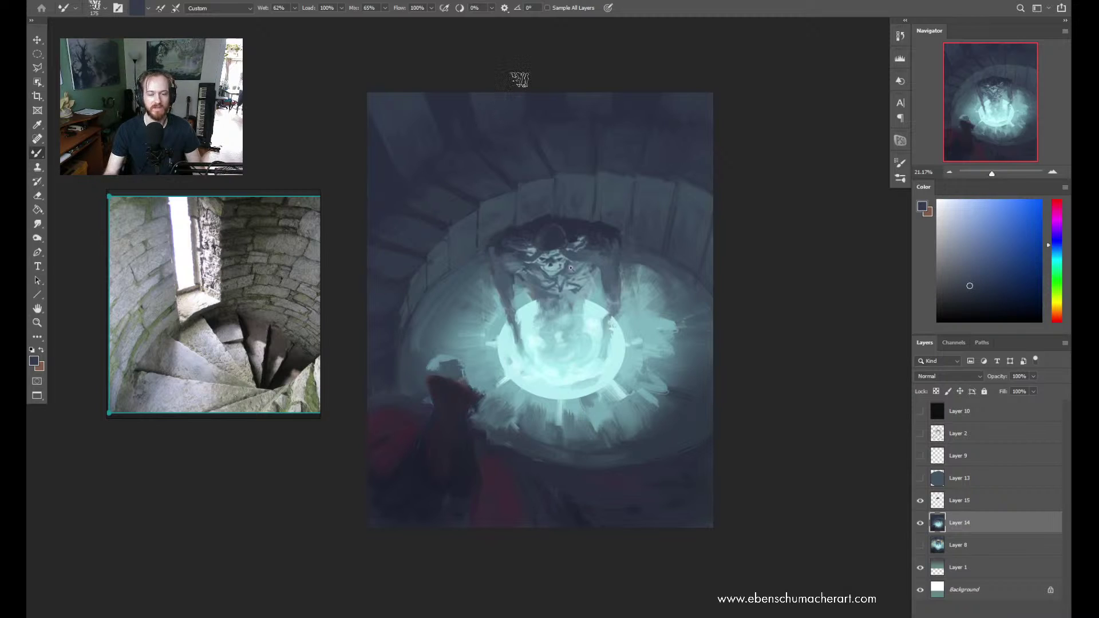
pyautogui.keyDown('alt'); pyautogui.click(486, 160); pyautogui.keyUp('alt')
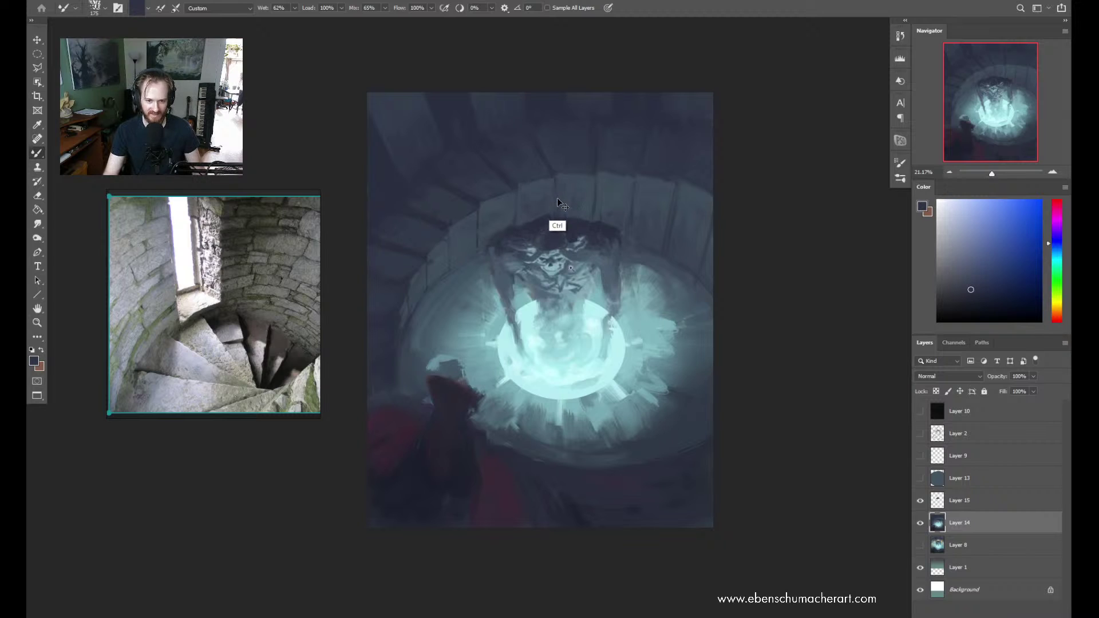
# Flip the canvas horizontally and refine the stone rim and shadowed wall above the figure with a 90 px brush and locally sampled dark blues
pyautogui.hotkey('ctrl', 'shift', 'h')
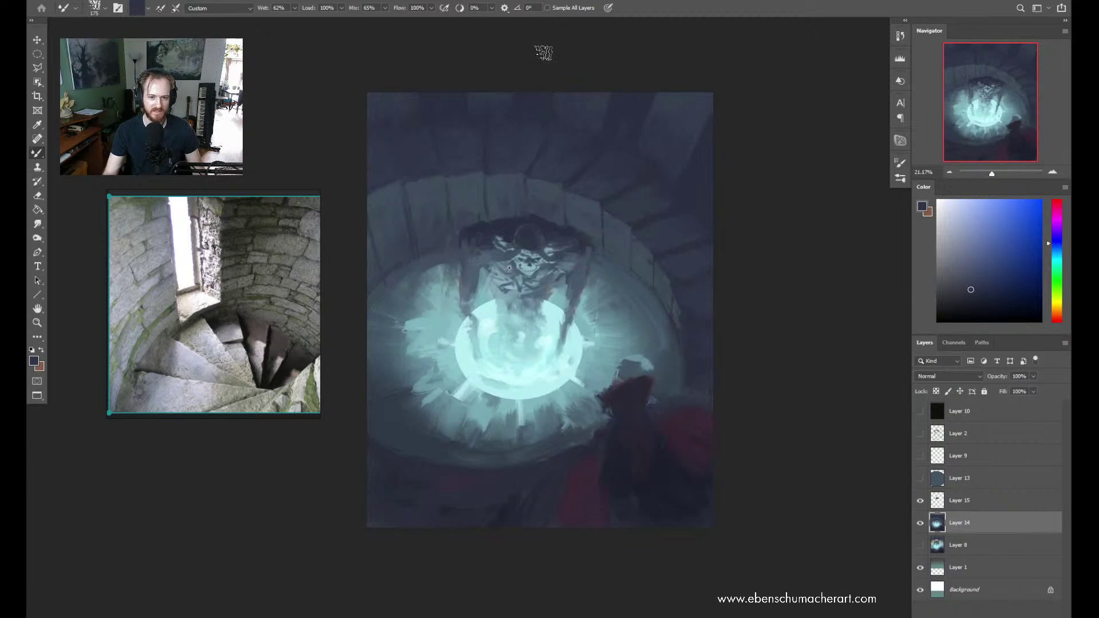
pyautogui.keyDown('alt'); pyautogui.click(543, 109); pyautogui.keyUp('alt')
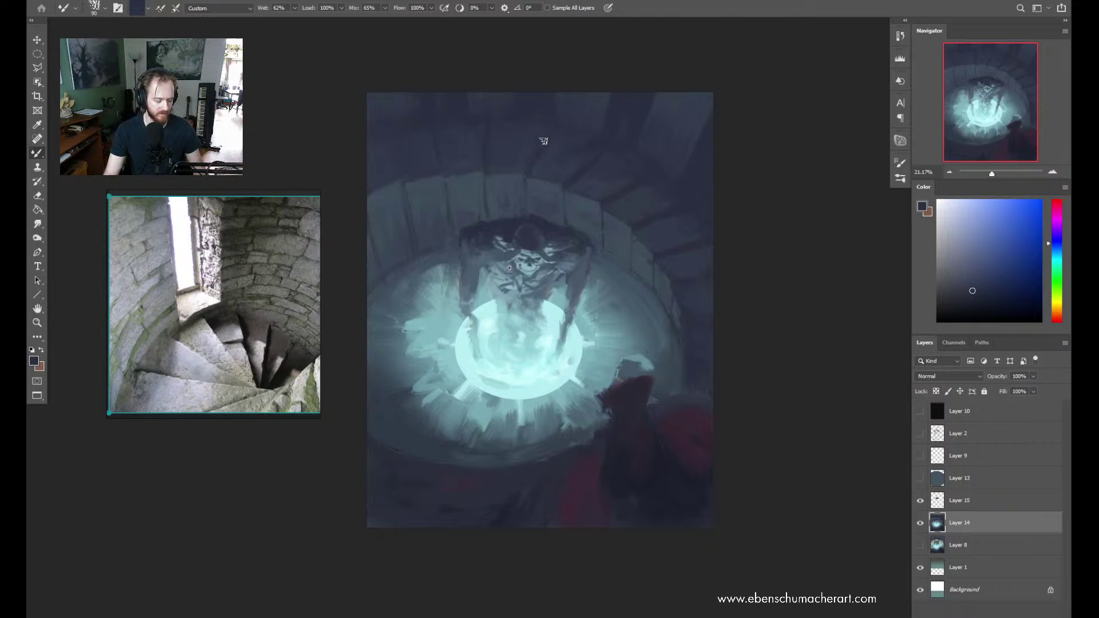
pyautogui.keyDown('alt'); pyautogui.click(550, 172); pyautogui.keyUp('alt')
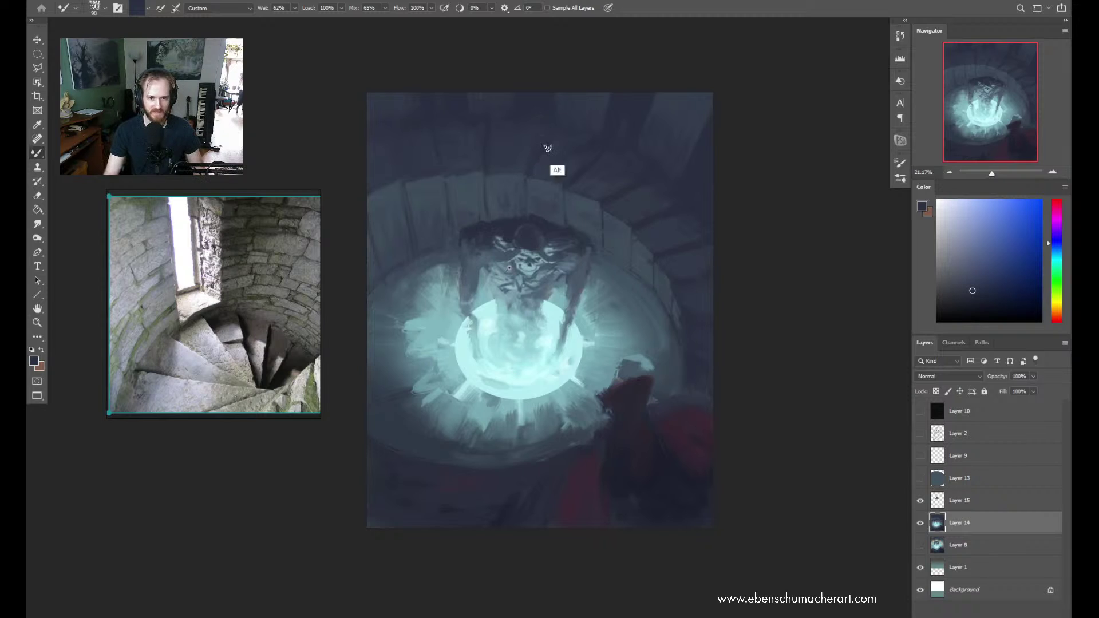
pyautogui.keyDown('alt'); pyautogui.click(531, 178); pyautogui.keyUp('alt')
pyautogui.keyDown('alt'); pyautogui.click(584, 206); pyautogui.keyUp('alt')
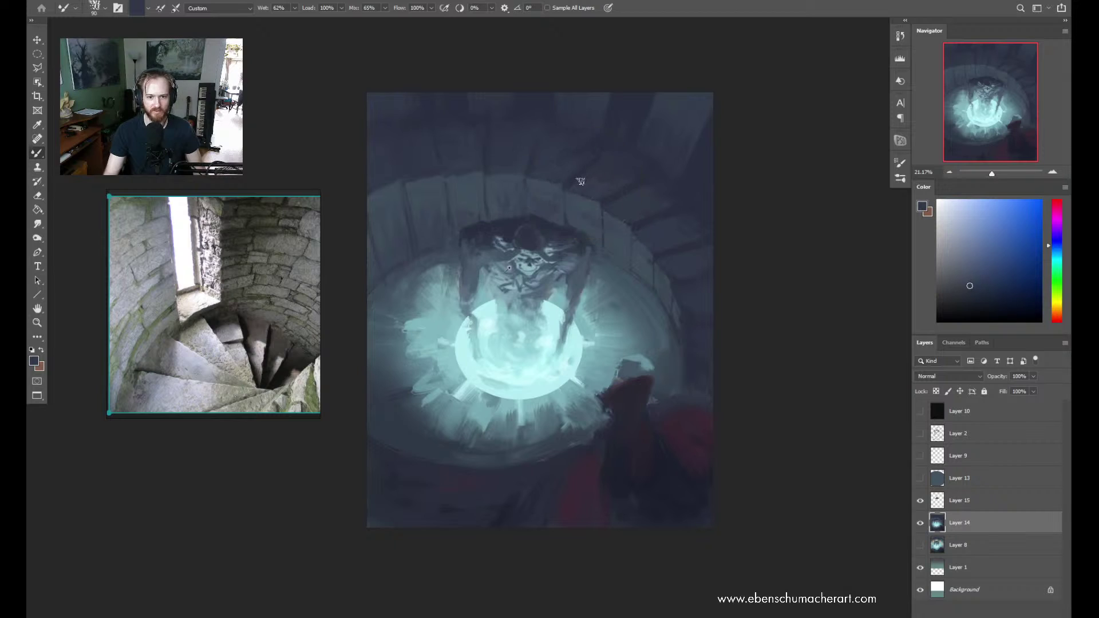
pyautogui.keyDown('alt'); pyautogui.click(579, 177); pyautogui.keyUp('alt')
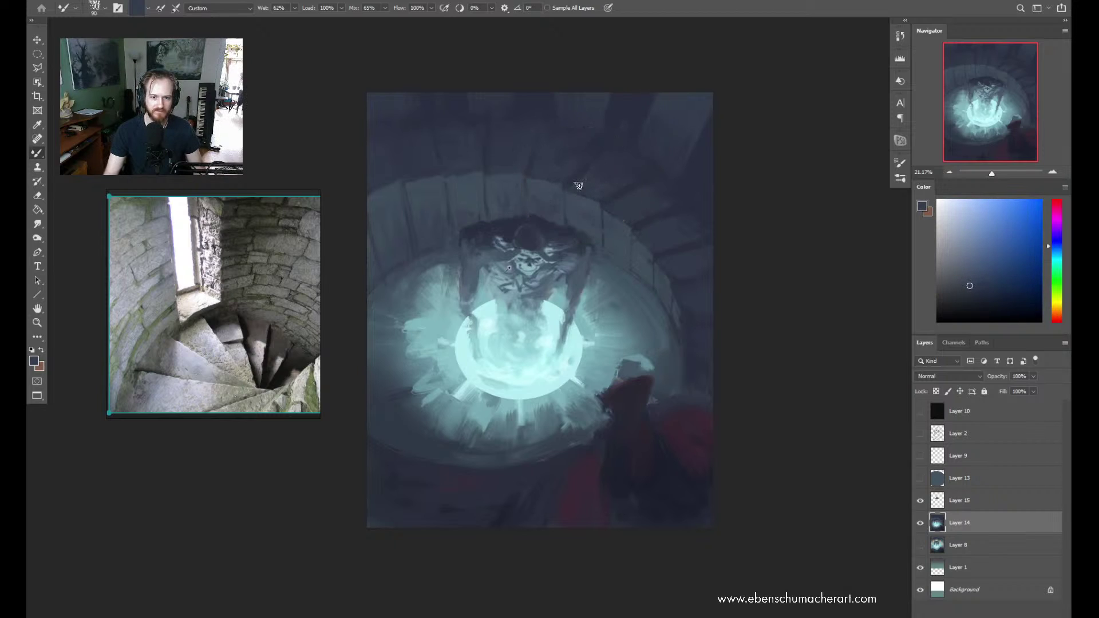
pyautogui.keyDown('alt'); pyautogui.click(611, 130); pyautogui.keyUp('alt')
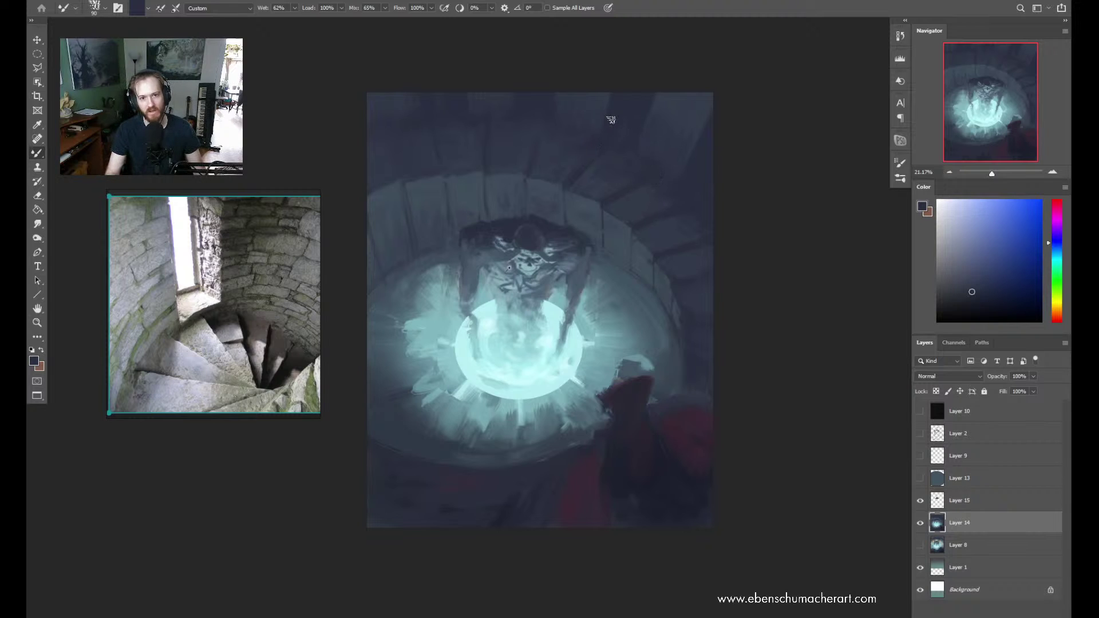
# Rework the rim stones and dark wall above and left of the figure with slate and navy tones sampled nearby
pyautogui.keyDown('alt'); pyautogui.click(498, 182); pyautogui.keyUp('alt')
pyautogui.keyDown('alt'); pyautogui.click(471, 183); pyautogui.keyUp('alt')
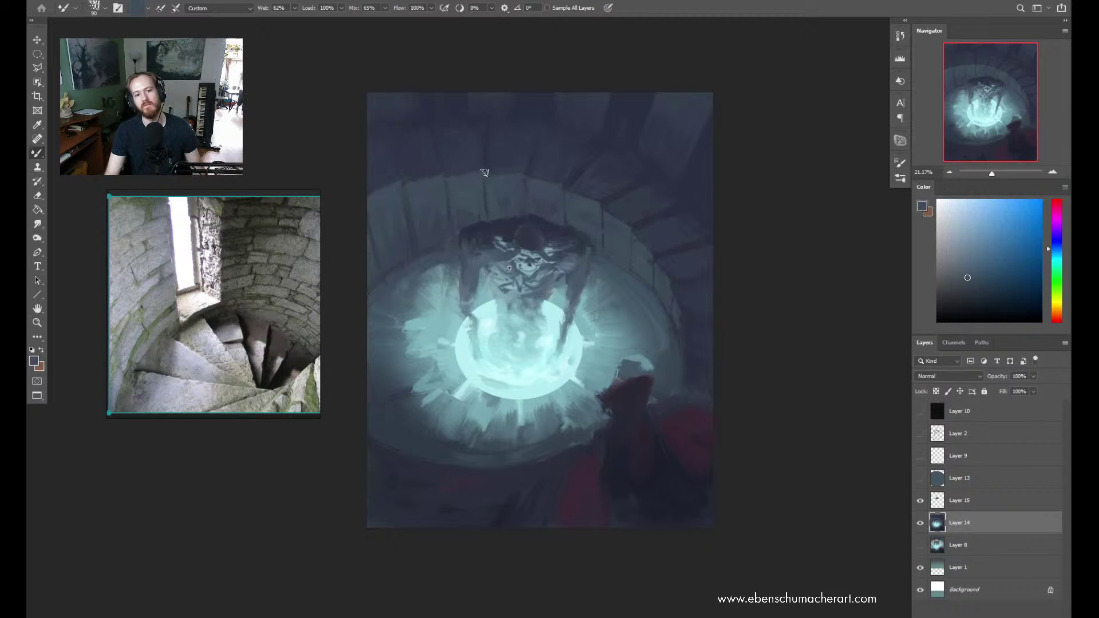
pyautogui.keyDown('alt'); pyautogui.click(452, 172); pyautogui.keyUp('alt')
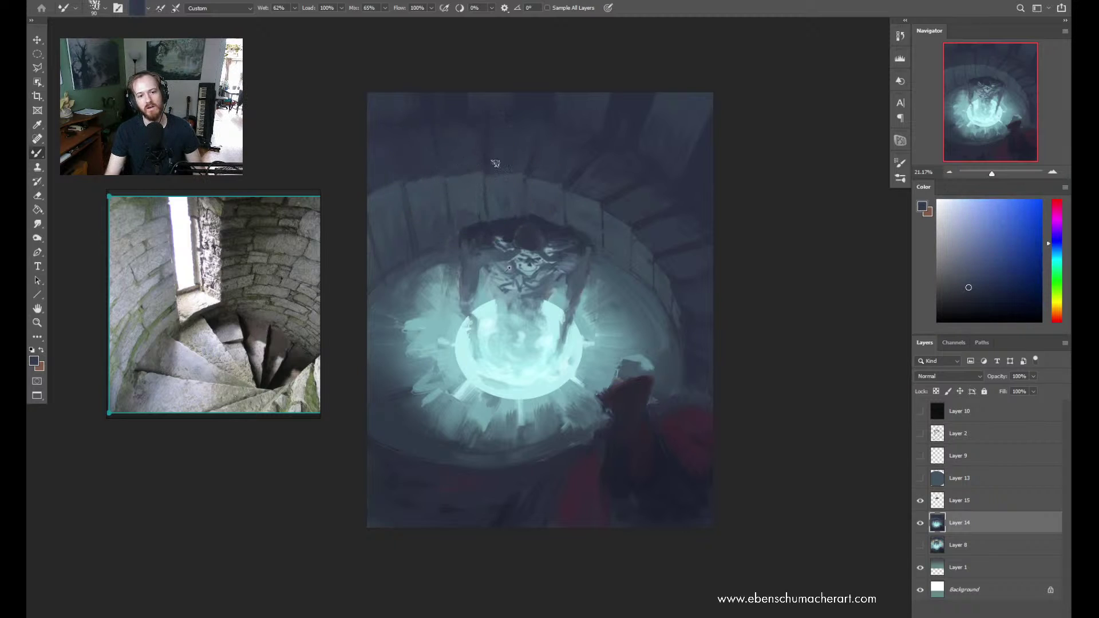
pyautogui.keyDown('alt'); pyautogui.click(480, 130); pyautogui.keyUp('alt')
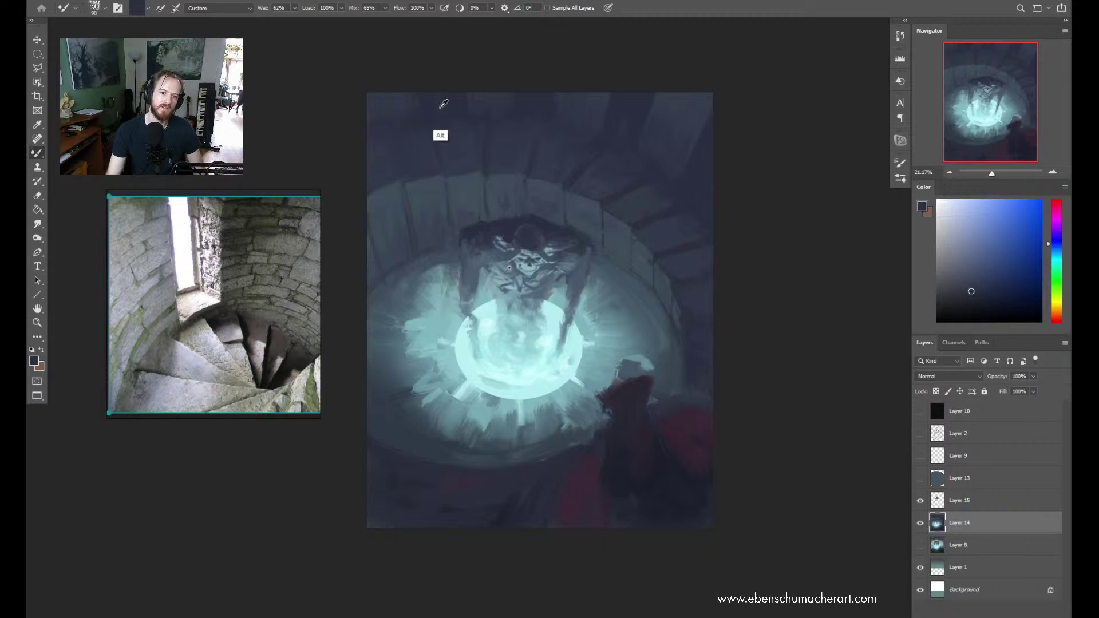
pyautogui.keyDown('alt'); pyautogui.click(421, 134); pyautogui.keyUp('alt')
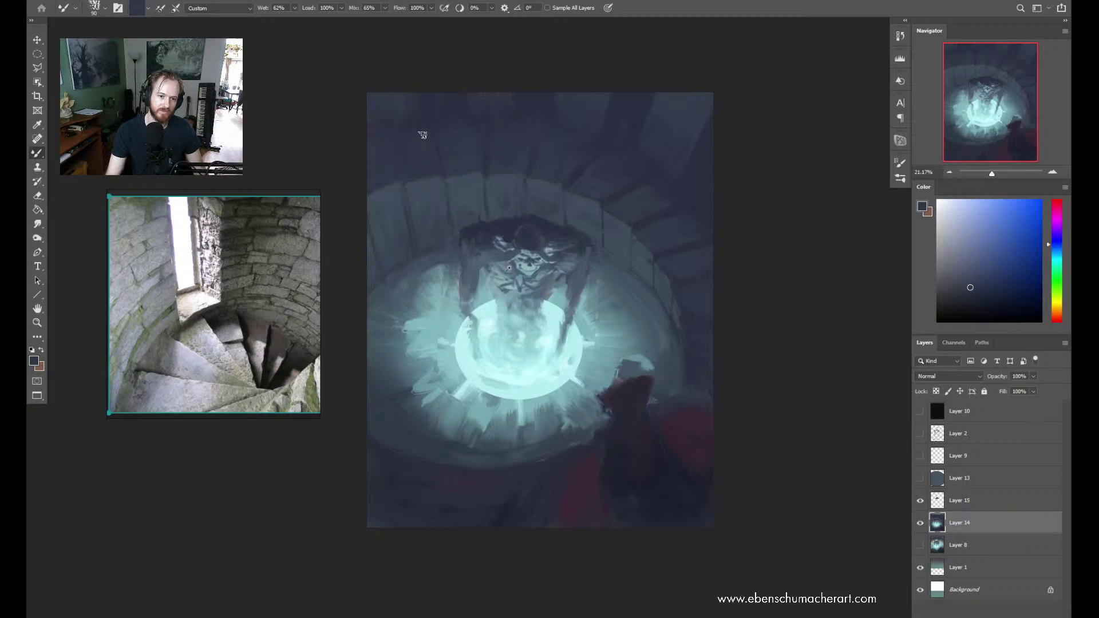
pyautogui.keyDown('alt'); pyautogui.click(430, 189); pyautogui.keyUp('alt')
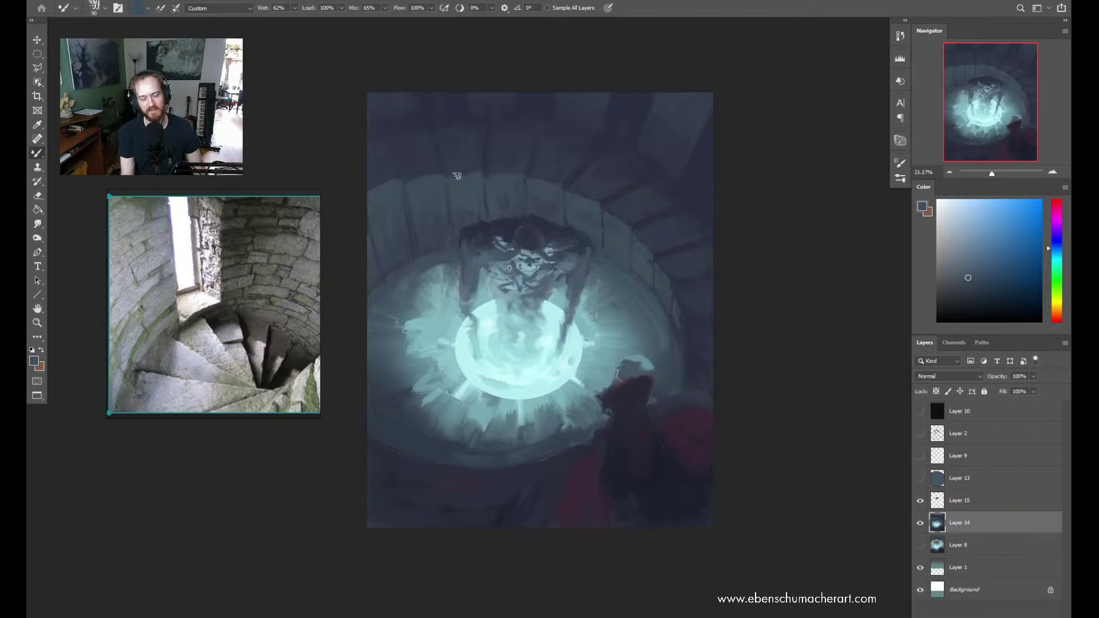
pyautogui.keyDown('alt'); pyautogui.click(422, 175); pyautogui.keyUp('alt')
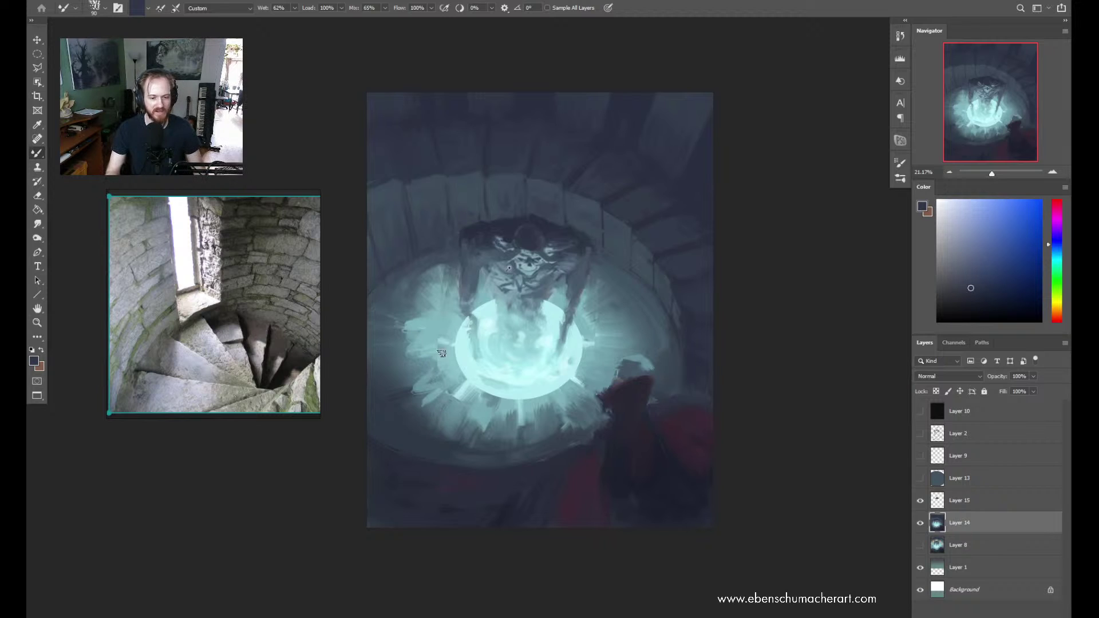
# Retouch the well's lower-left edge, then enlarge the brush to 400 px and soften the glow there with sampled teal and dark blue
pyautogui.keyDown('alt'); pyautogui.click(426, 467); pyautogui.keyUp('alt')
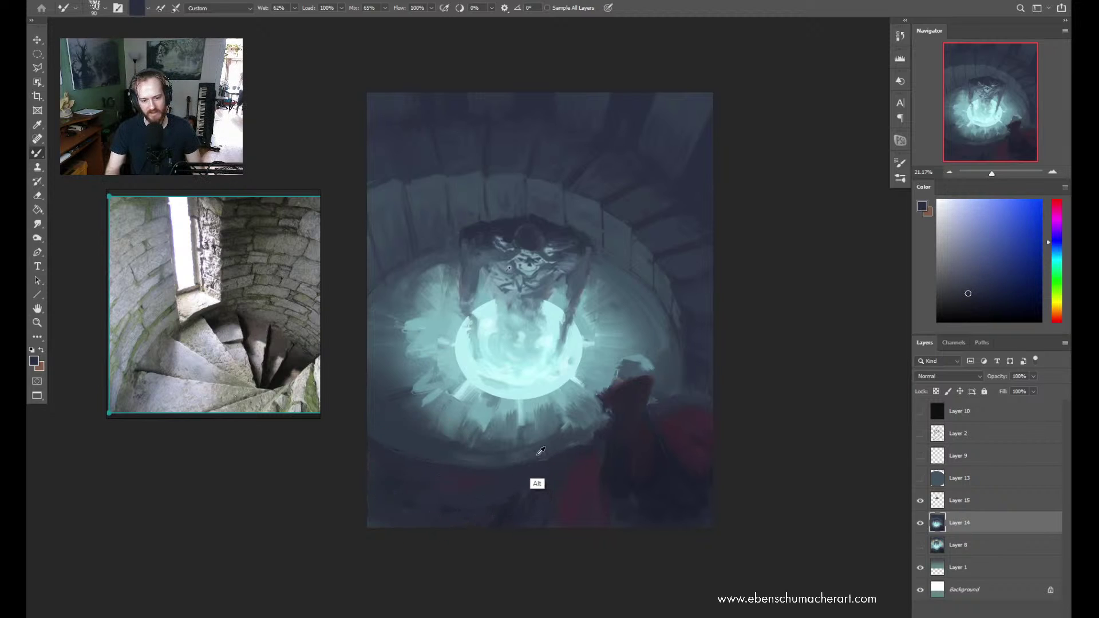
pyautogui.keyDown('alt'); pyautogui.click(442, 446); pyautogui.keyUp('alt')
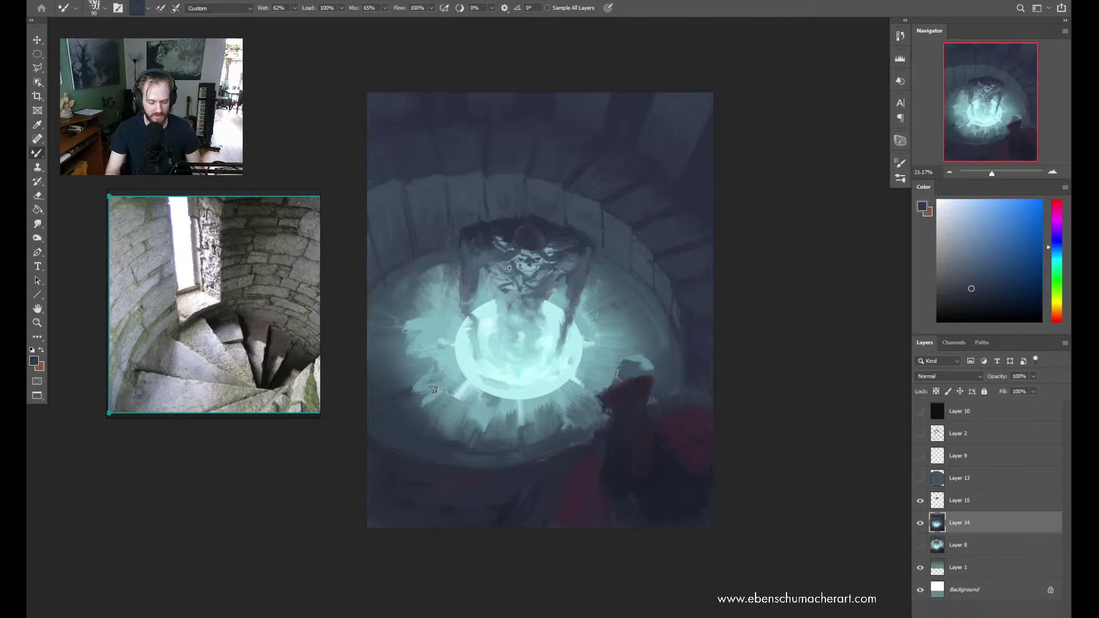
pyautogui.press(']')
pyautogui.press(']')
pyautogui.press(']')
pyautogui.press(']')
pyautogui.press(']')
pyautogui.press(']')
pyautogui.press(']')
pyautogui.press(']')
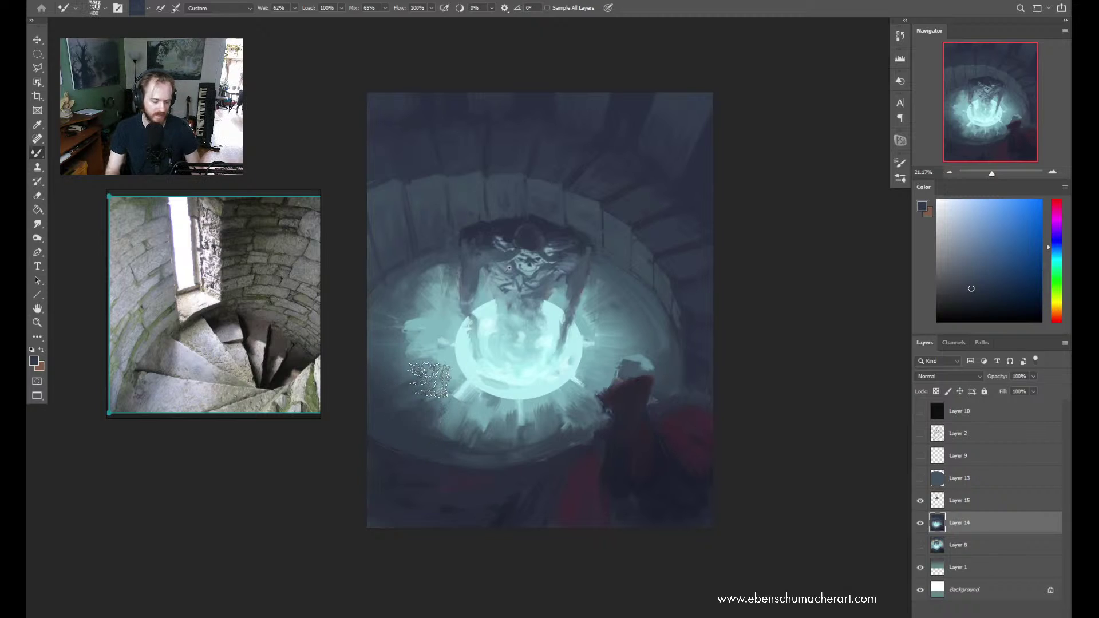
pyautogui.keyDown('alt'); pyautogui.click(454, 437); pyautogui.keyUp('alt')
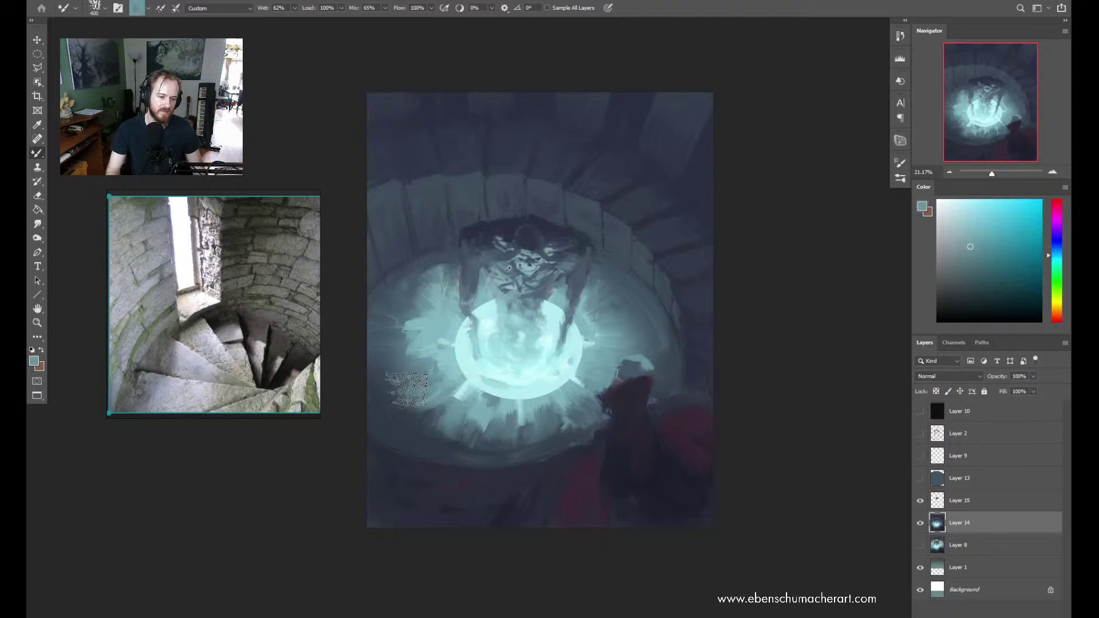
pyautogui.keyDown('alt'); pyautogui.click(412, 418); pyautogui.keyUp('alt')
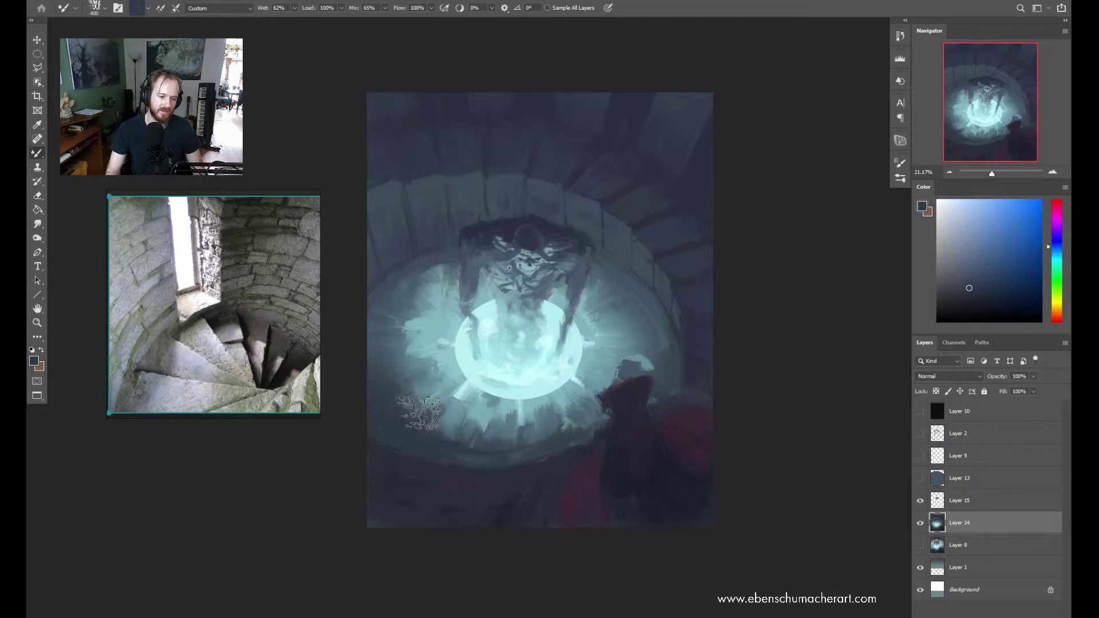
# Broaden the glow across the well's left side, alternating sampled pale teal with darker blues from the surrounding floor
pyautogui.keyDown('alt'); pyautogui.click(436, 354); pyautogui.keyUp('alt')
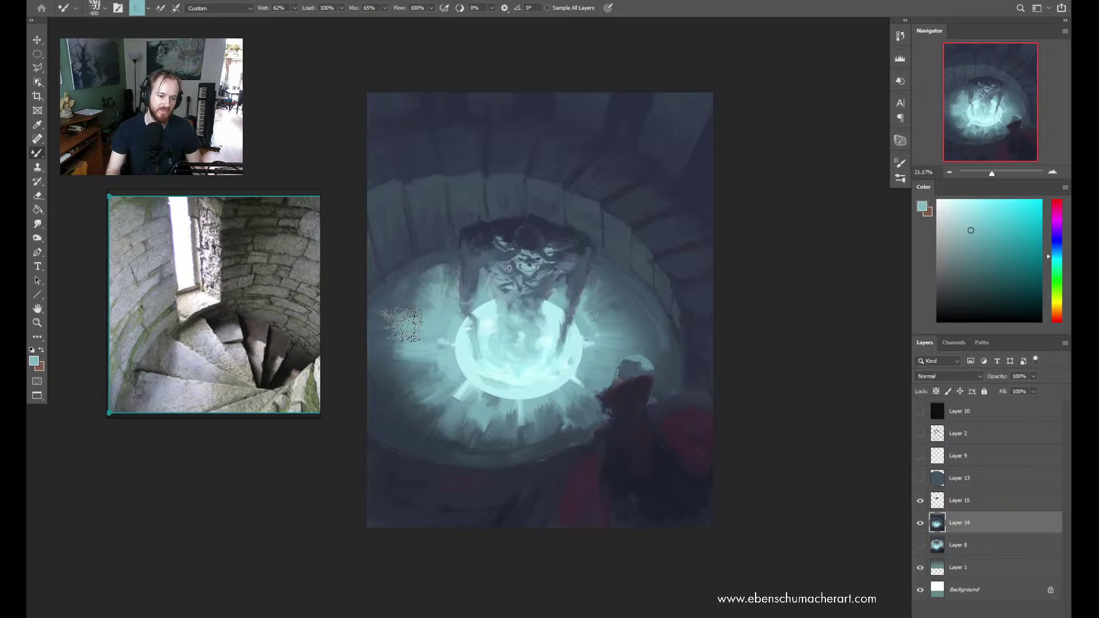
pyautogui.keyDown('alt'); pyautogui.click(389, 309); pyautogui.keyUp('alt')
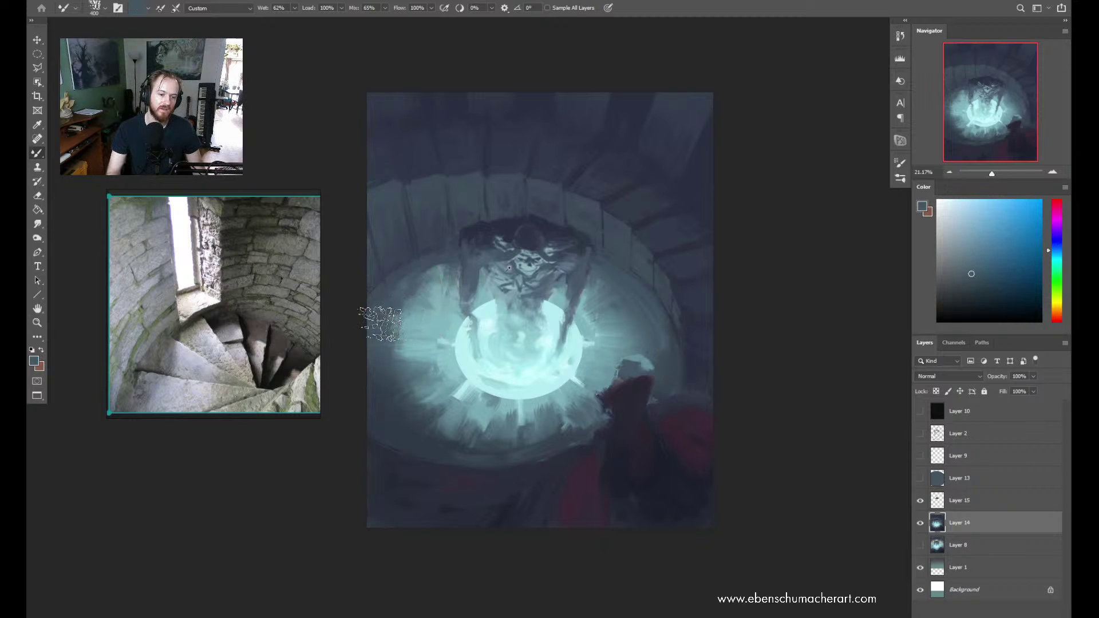
pyautogui.keyDown('alt'); pyautogui.click(427, 341); pyautogui.keyUp('alt')
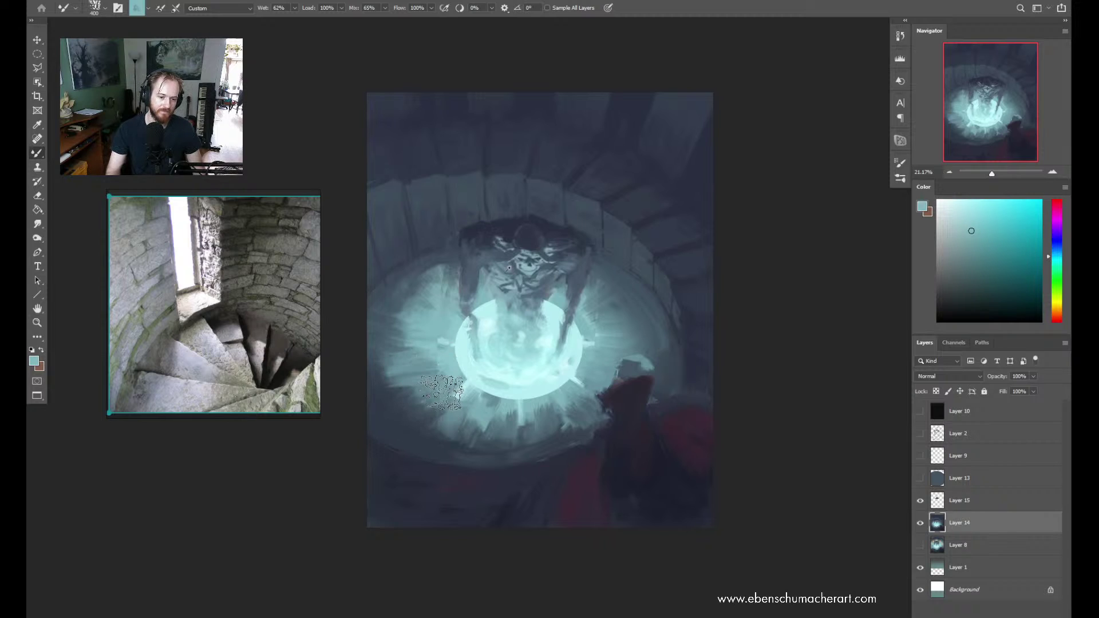
pyautogui.moveTo(417, 441)
pyautogui.keyDown('alt'); pyautogui.mouseDown()
pyautogui.moveTo(463, 448)
pyautogui.moveTo(441, 435)
pyautogui.mouseUp(); pyautogui.keyUp('alt')
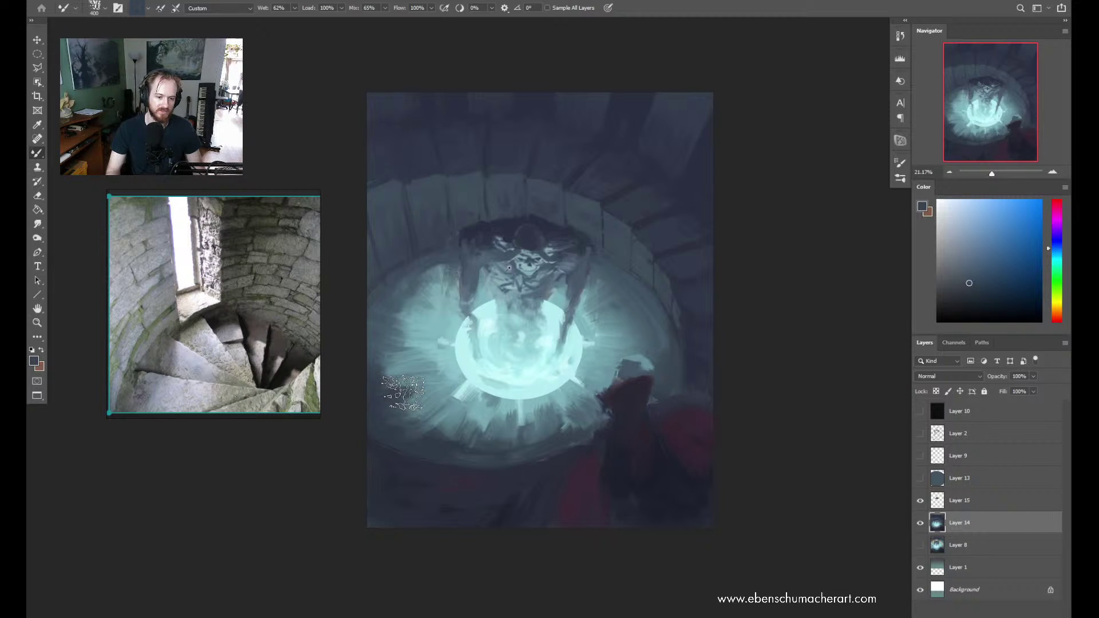
pyautogui.keyDown('alt'); pyautogui.click(422, 393); pyautogui.keyUp('alt')
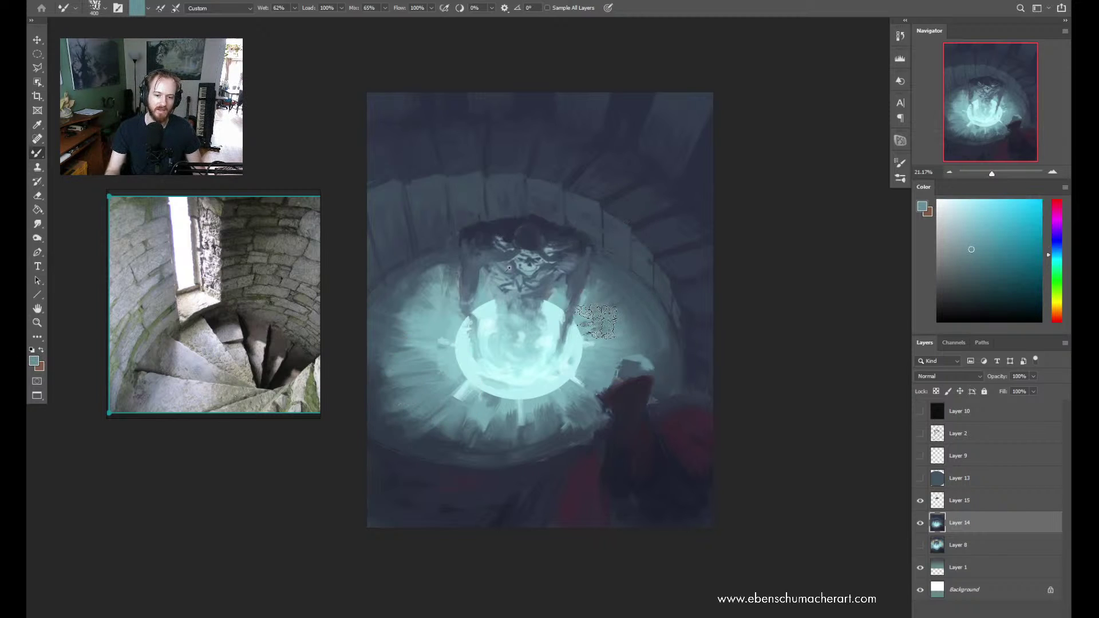
# Blend the glow right of the orb with sampled teal, then reduce the brush to 175 px and paint rays below the orb
pyautogui.press('ctrl')
pyautogui.keyDown('alt'); pyautogui.click(584, 330); pyautogui.keyUp('alt')
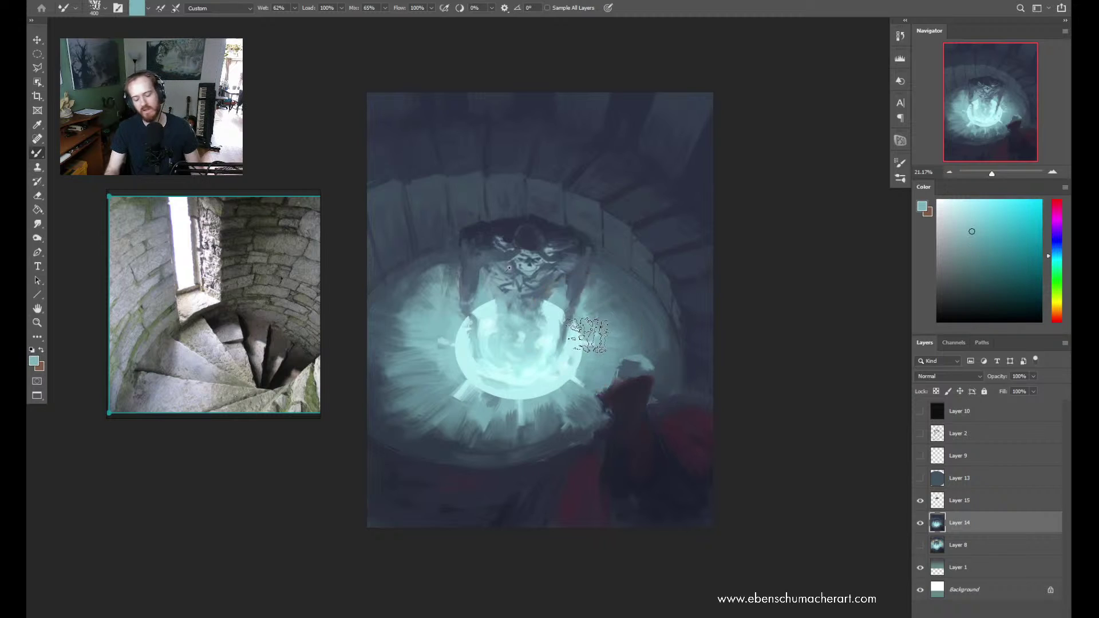
pyautogui.press('[')
pyautogui.press('[')
pyautogui.press('[')
pyautogui.press('[')
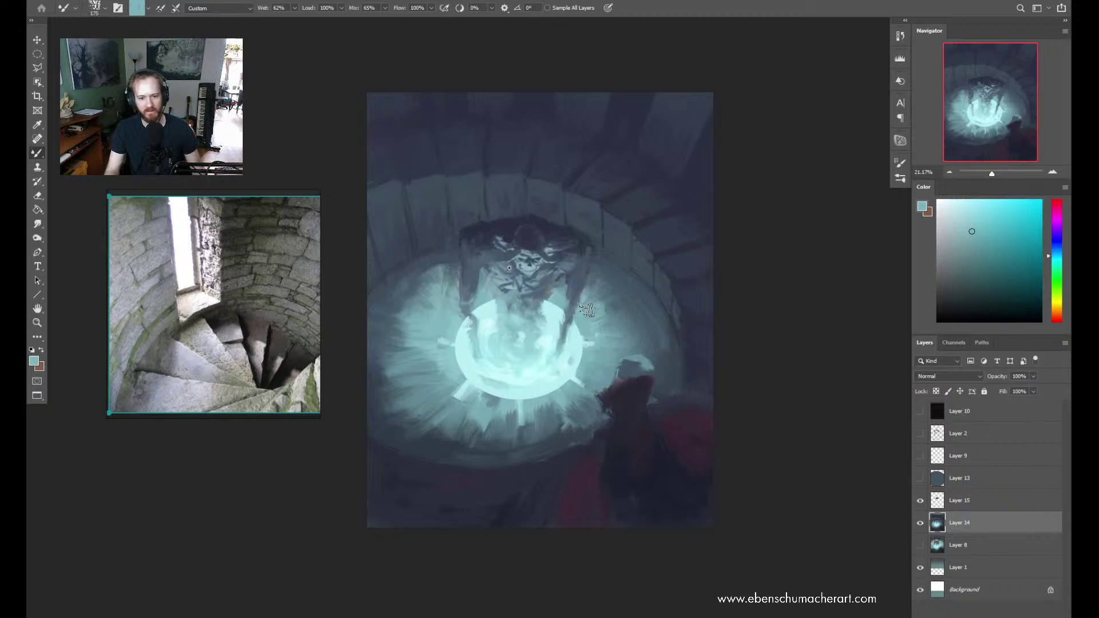
pyautogui.moveTo(586, 374)
pyautogui.mouseDown()
pyautogui.moveTo(567, 402)
pyautogui.moveTo(541, 407)
pyautogui.moveTo(538, 373)
pyautogui.moveTo(535, 412)
pyautogui.moveTo(508, 415)
pyautogui.moveTo(514, 408)
pyautogui.moveTo(501, 424)
pyautogui.moveTo(501, 413)
pyautogui.mouseUp()
pyautogui.press('alt')
# Shape radiating streaks at the glow's upper-left edge, alternating sampled light teal and muted blue
pyautogui.keyDown('alt'); pyautogui.click(400, 305); pyautogui.keyUp('alt')
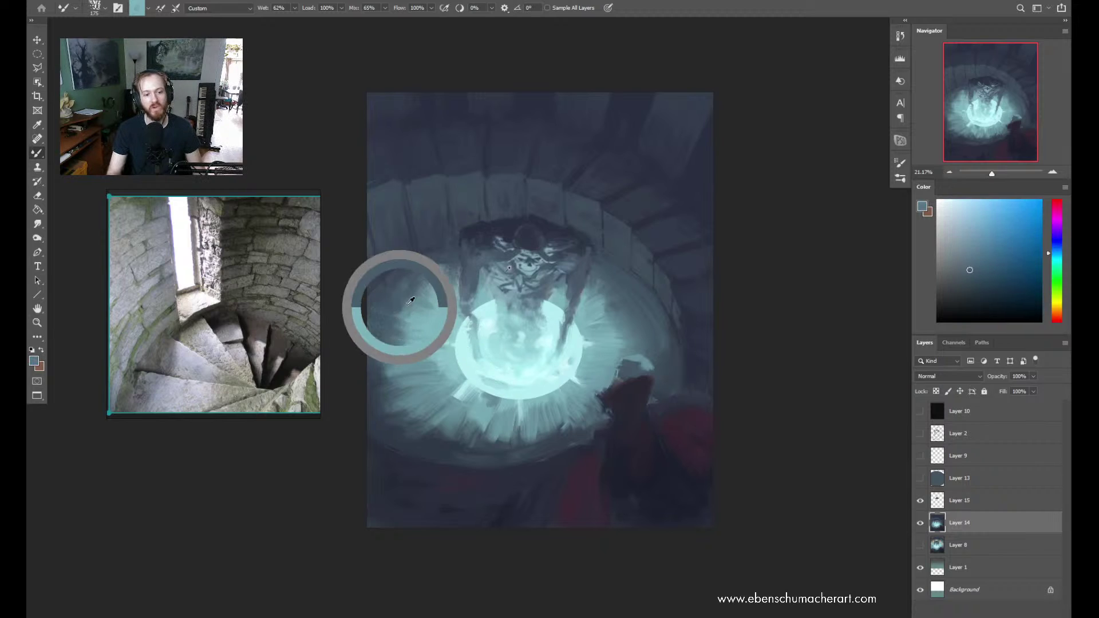
pyautogui.keyDown('alt'); pyautogui.click(431, 319); pyautogui.keyUp('alt')
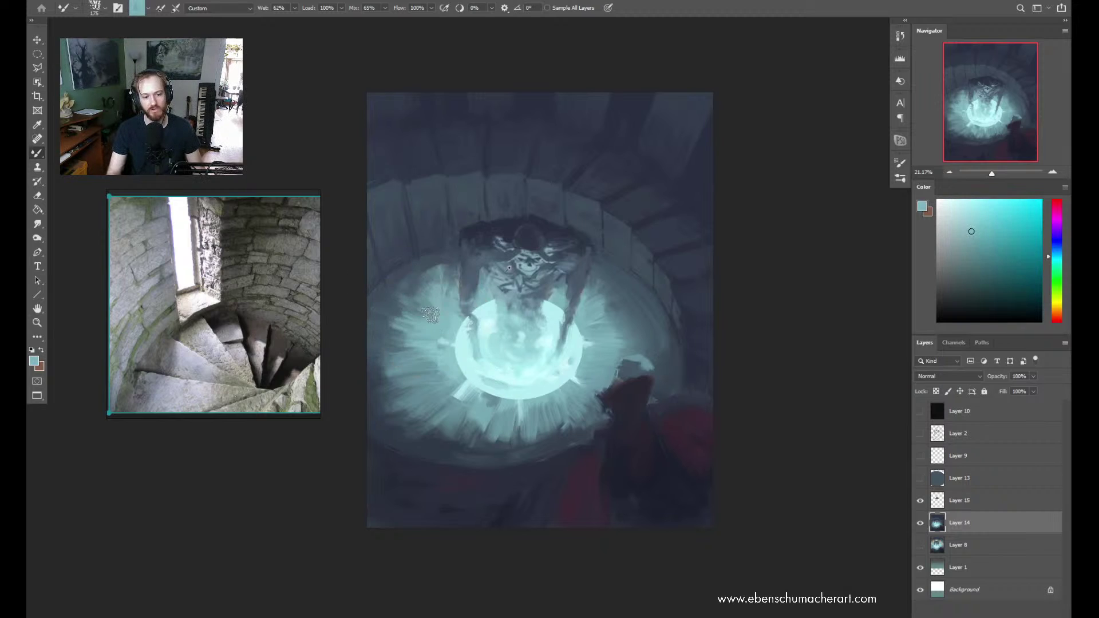
pyautogui.keyDown('alt'); pyautogui.click(396, 291); pyautogui.keyUp('alt')
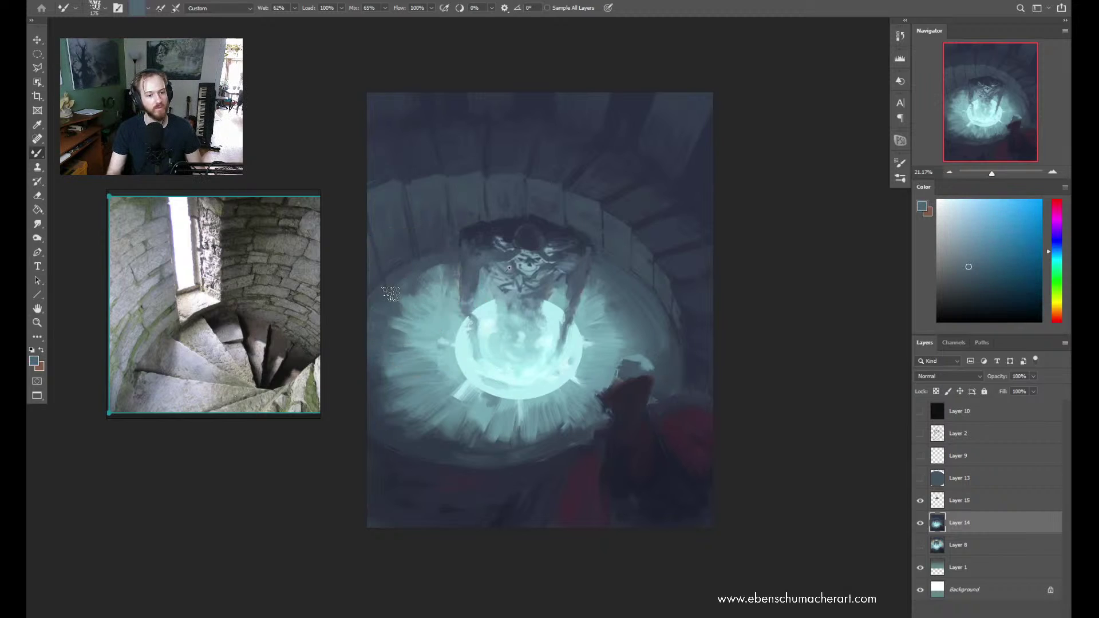
pyautogui.keyDown('alt'); pyautogui.click(422, 268); pyautogui.keyUp('alt')
pyautogui.keyDown('alt'); pyautogui.click(442, 311); pyautogui.keyUp('alt')
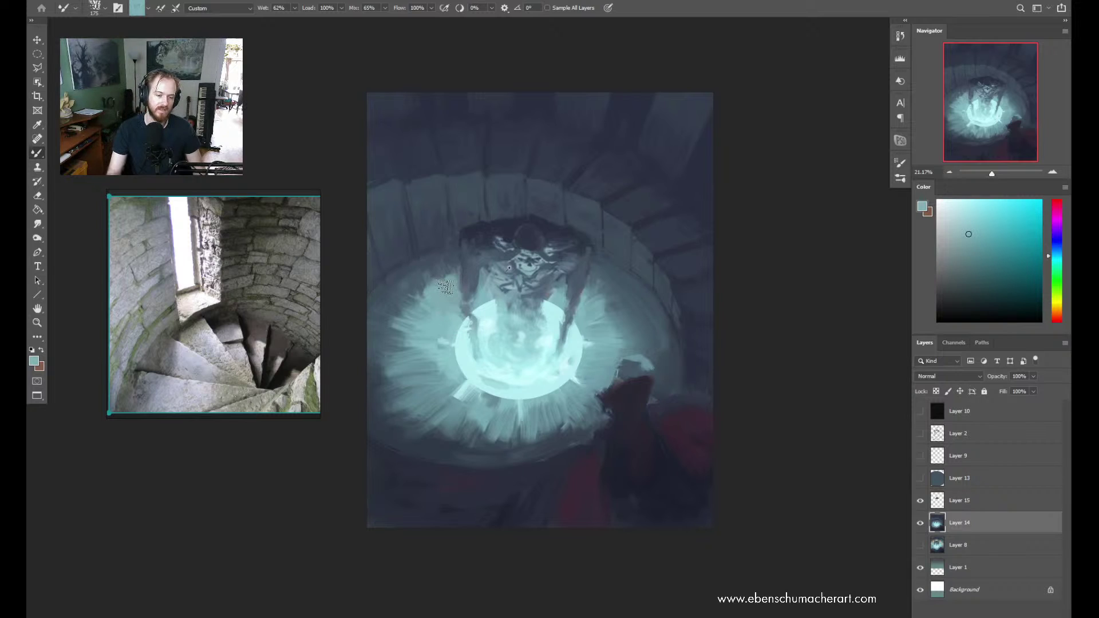
pyautogui.keyDown('alt'); pyautogui.click(429, 269); pyautogui.keyUp('alt')
pyautogui.keyDown('alt'); pyautogui.click(441, 291); pyautogui.keyUp('alt')
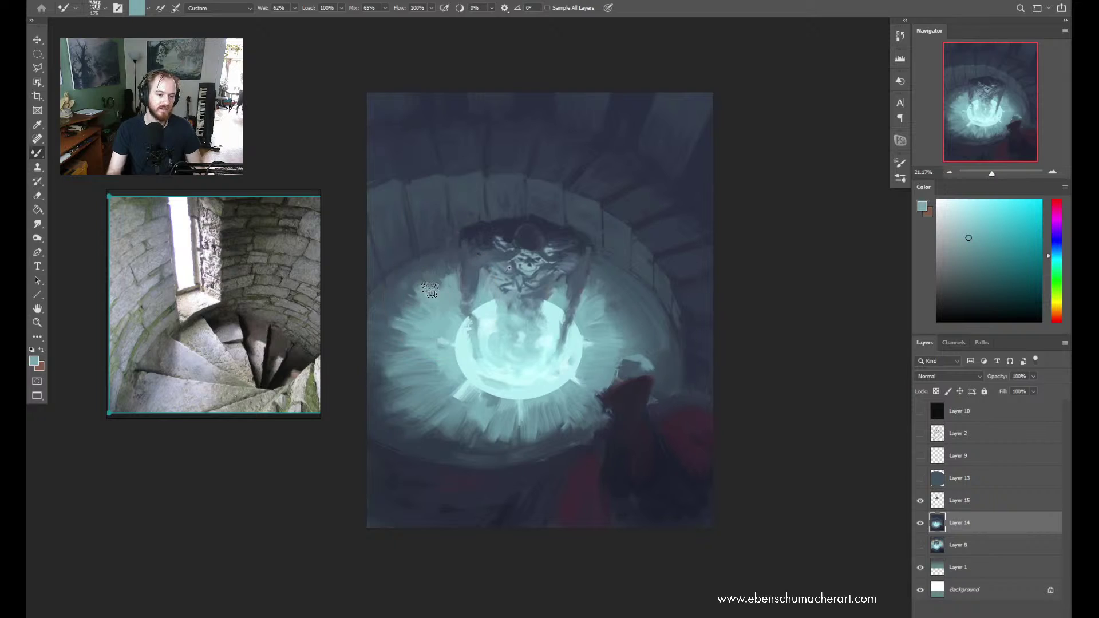
pyautogui.keyDown('alt'); pyautogui.click(426, 266); pyautogui.keyUp('alt')
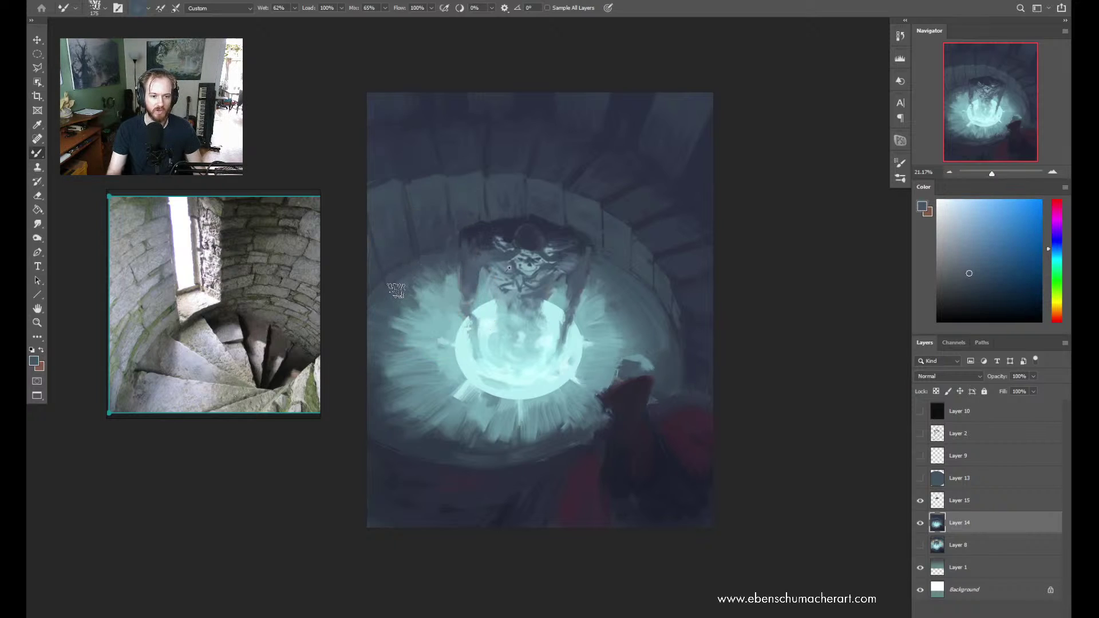
# Extend the teal glow outward to the well's upper-left rim and blend it with muted blue sampled beside it
pyautogui.keyDown('alt'); pyautogui.click(424, 319); pyautogui.keyUp('alt')
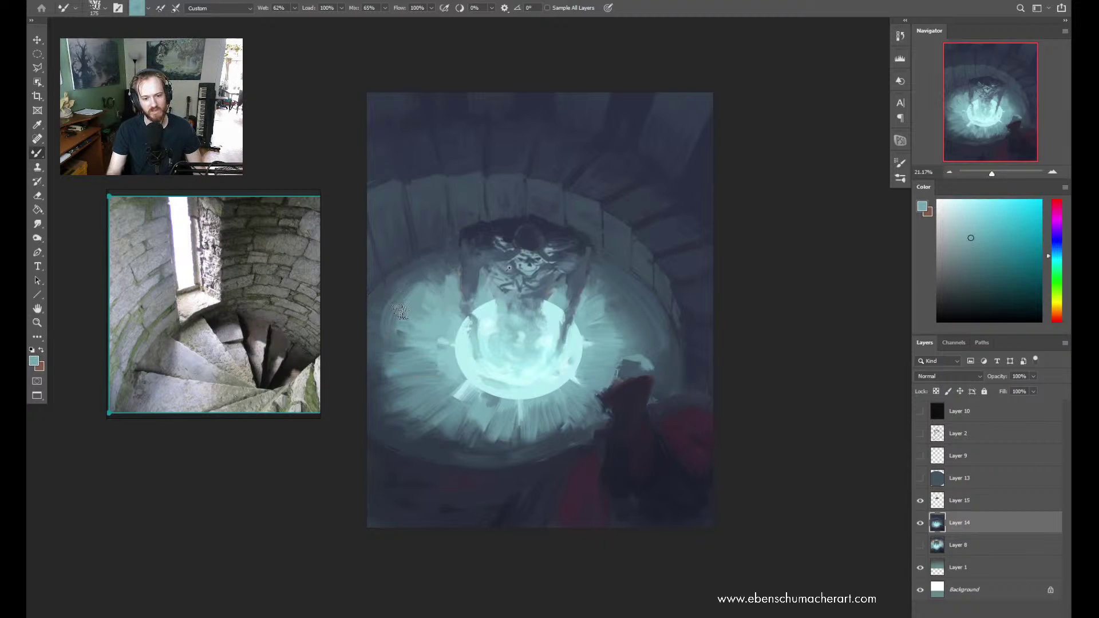
pyautogui.keyDown('alt'); pyautogui.click(399, 266); pyautogui.keyUp('alt')
pyautogui.keyDown('alt'); pyautogui.click(398, 289); pyautogui.keyUp('alt')
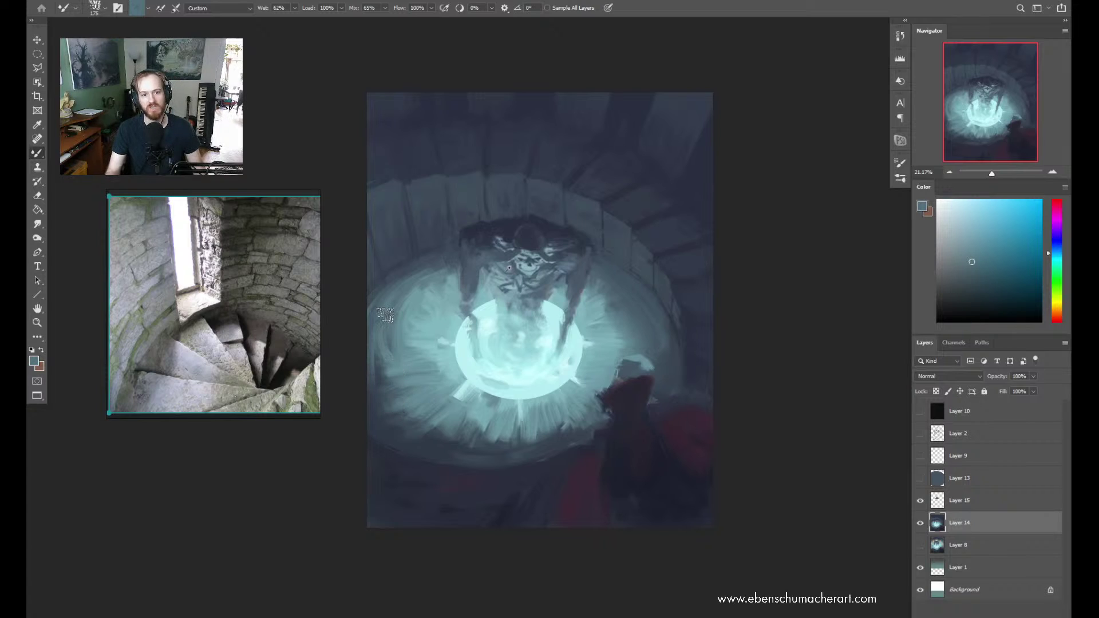
# Enlarge the brush to 300 px and blend the glow into the well's far-left edge with sampled teal and dark navy
pyautogui.keyDown('alt'); pyautogui.click(423, 330); pyautogui.keyUp('alt')
pyautogui.press(']')
pyautogui.press(']')
pyautogui.press(']')
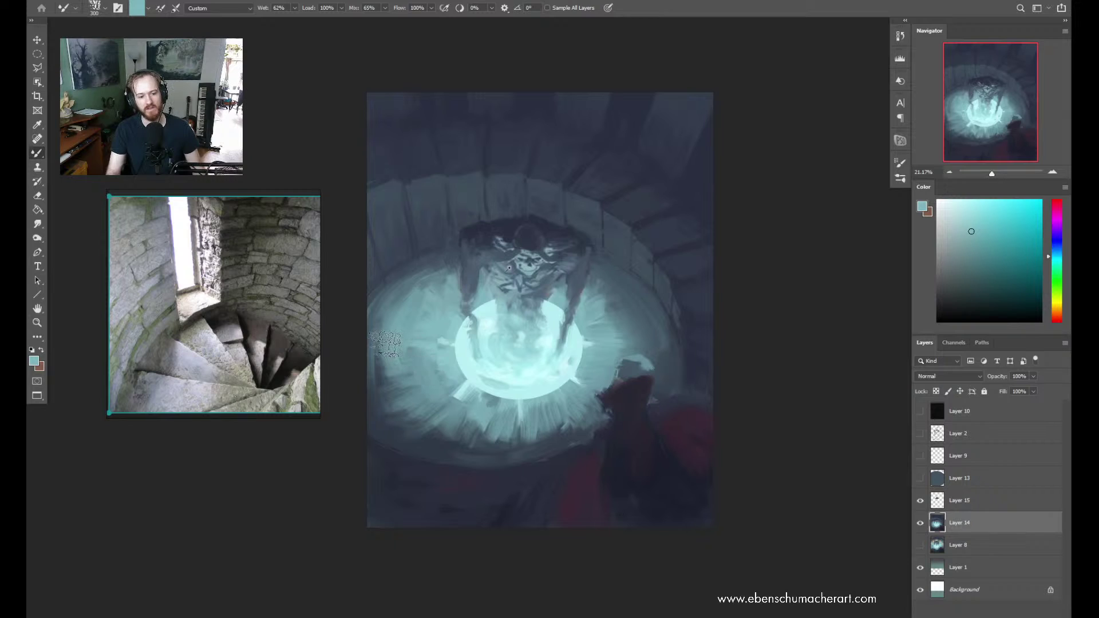
pyautogui.keyDown('alt'); pyautogui.click(370, 402); pyautogui.keyUp('alt')
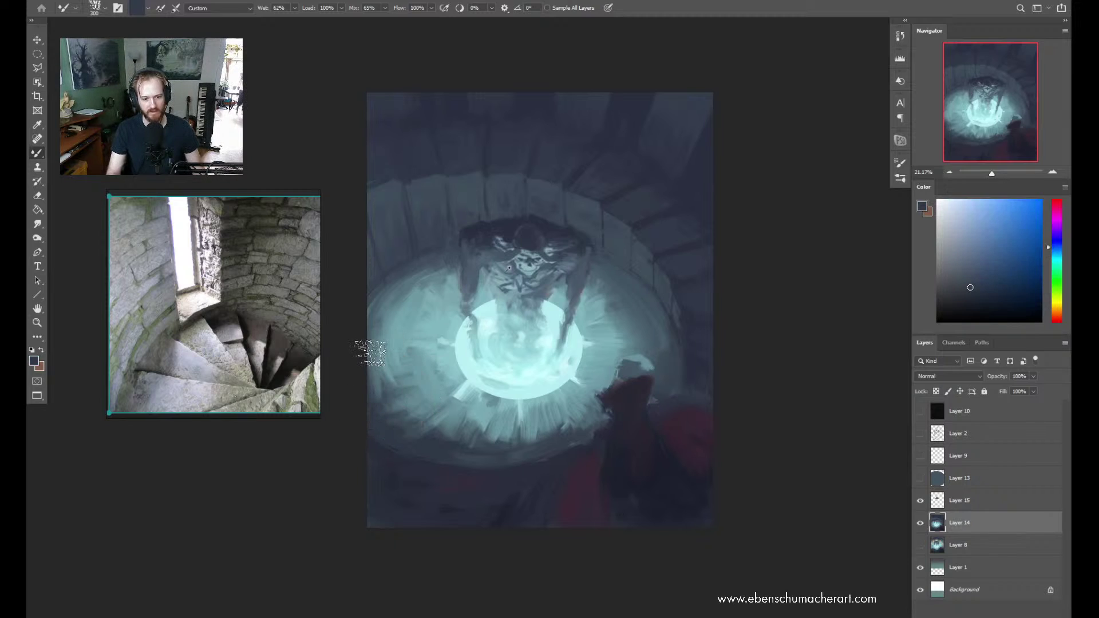
pyautogui.keyDown('alt'); pyautogui.click(392, 373); pyautogui.keyUp('alt')
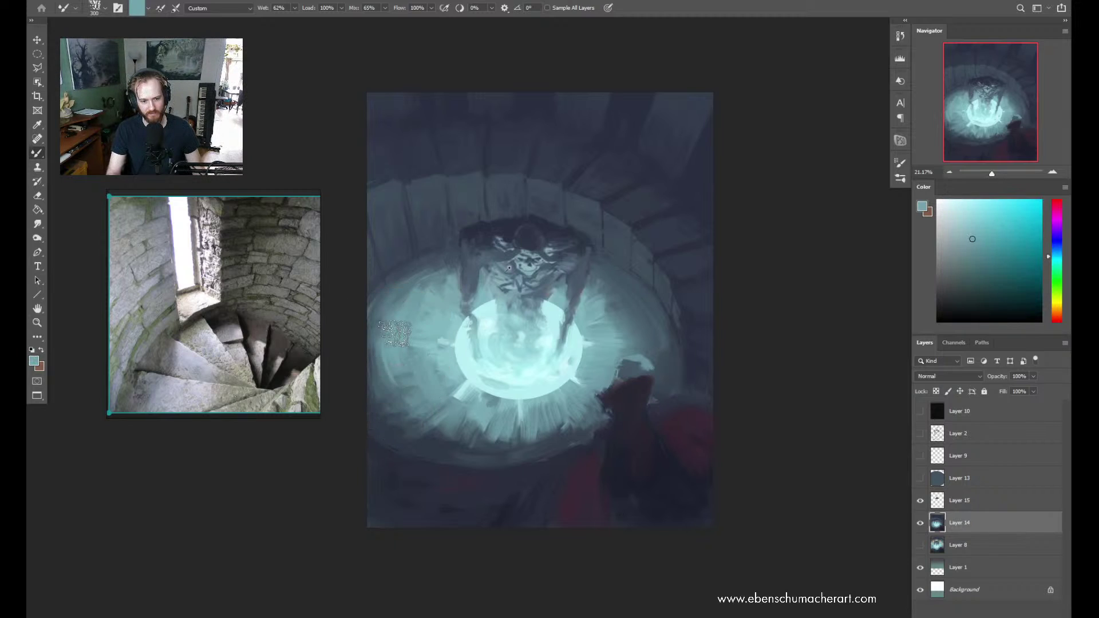
# Blend the glow along the well's left edge and to the right of the orb with sampled teal
pyautogui.moveTo(395, 332); pyautogui.dragTo(412, 441)
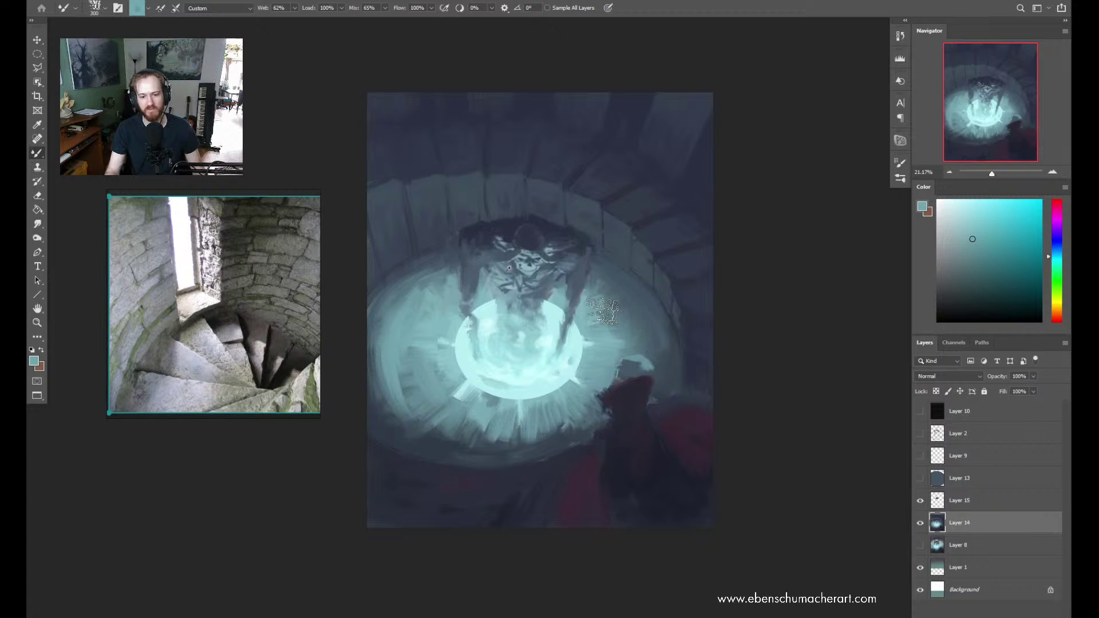
pyautogui.keyDown('alt'); pyautogui.click(599, 354); pyautogui.keyUp('alt')
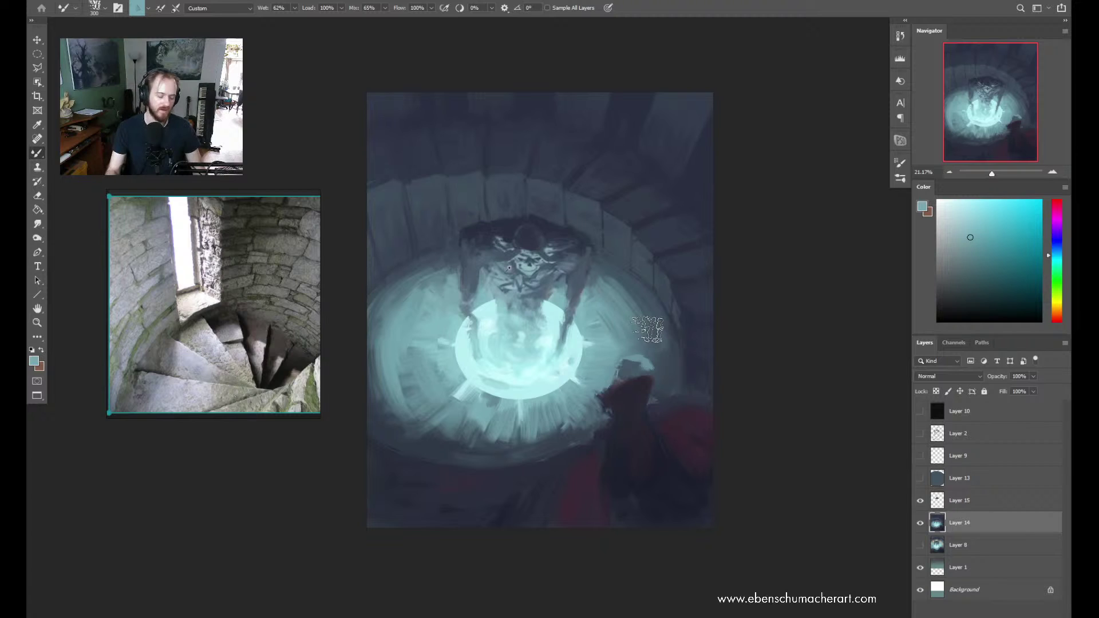
pyautogui.keyDown('alt'); pyautogui.click(437, 331); pyautogui.keyUp('alt')
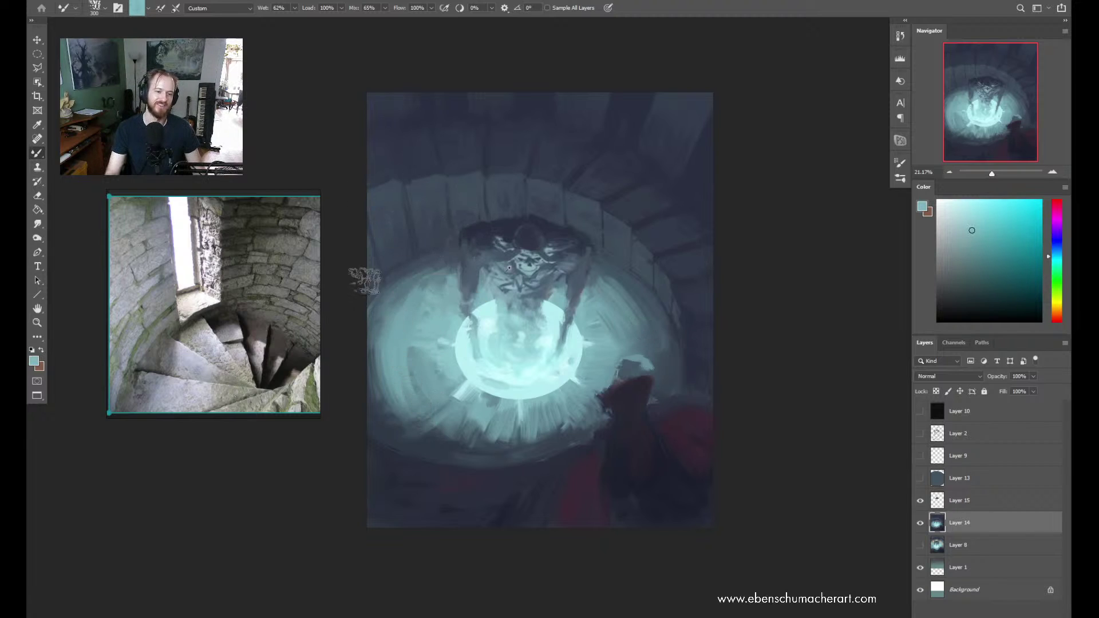
# Paint teal light onto the stone blocks of the well's upper-left wall, alternating sampled teal and dark blue
pyautogui.keyDown('alt'); pyautogui.click(399, 329); pyautogui.keyUp('alt')
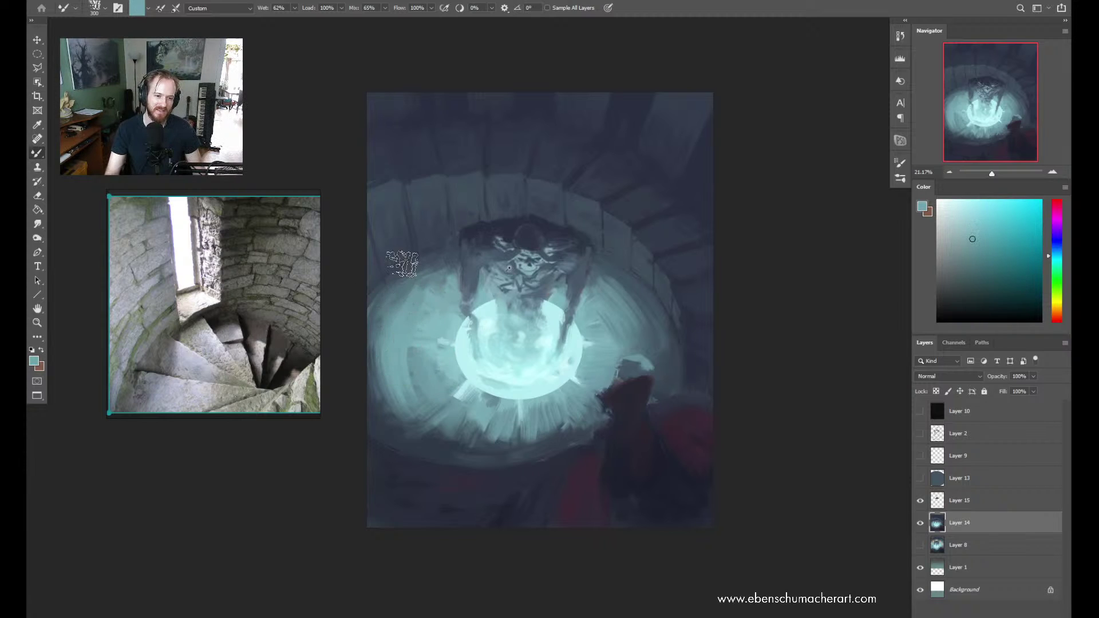
pyautogui.moveTo(376, 196); pyautogui.dragTo(383, 189)
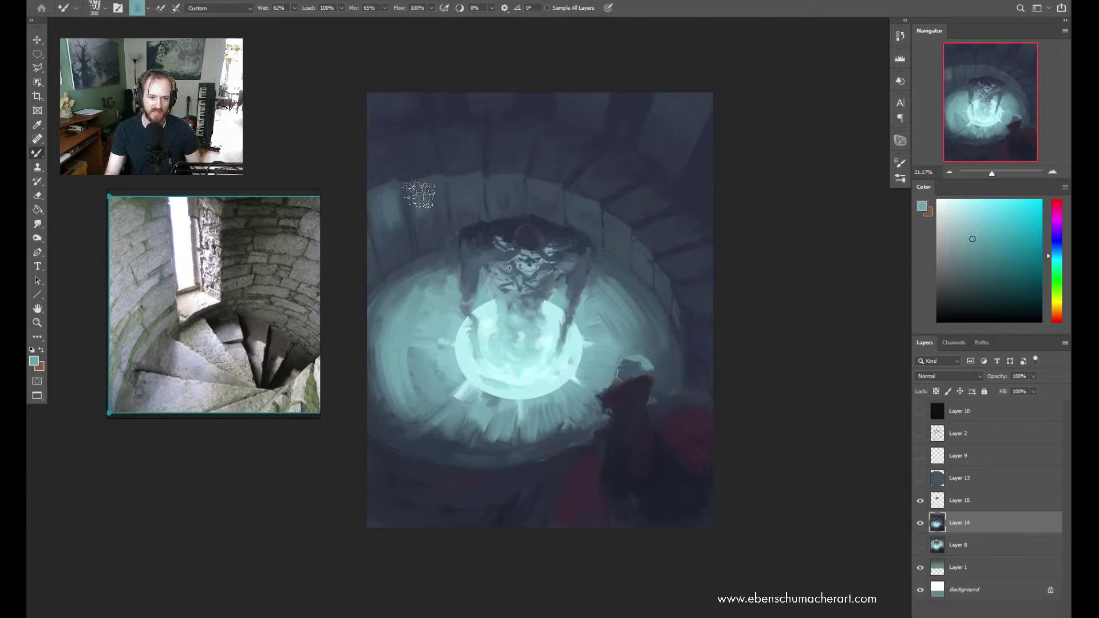
pyautogui.keyDown('alt'); pyautogui.click(395, 236); pyautogui.keyUp('alt')
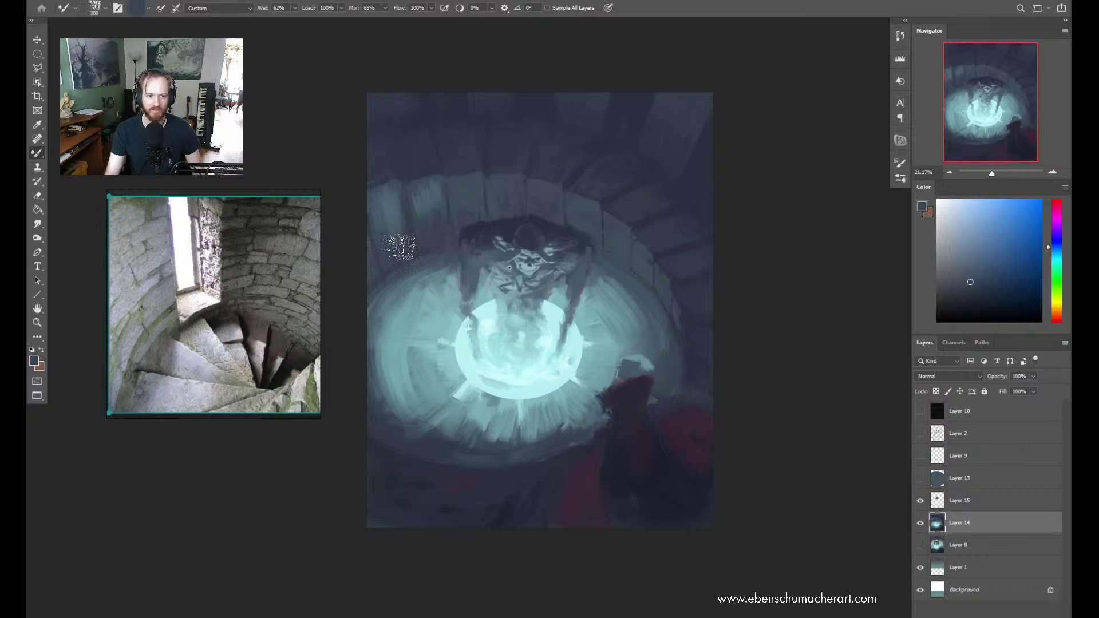
pyautogui.keyDown('alt'); pyautogui.click(433, 310); pyautogui.keyUp('alt')
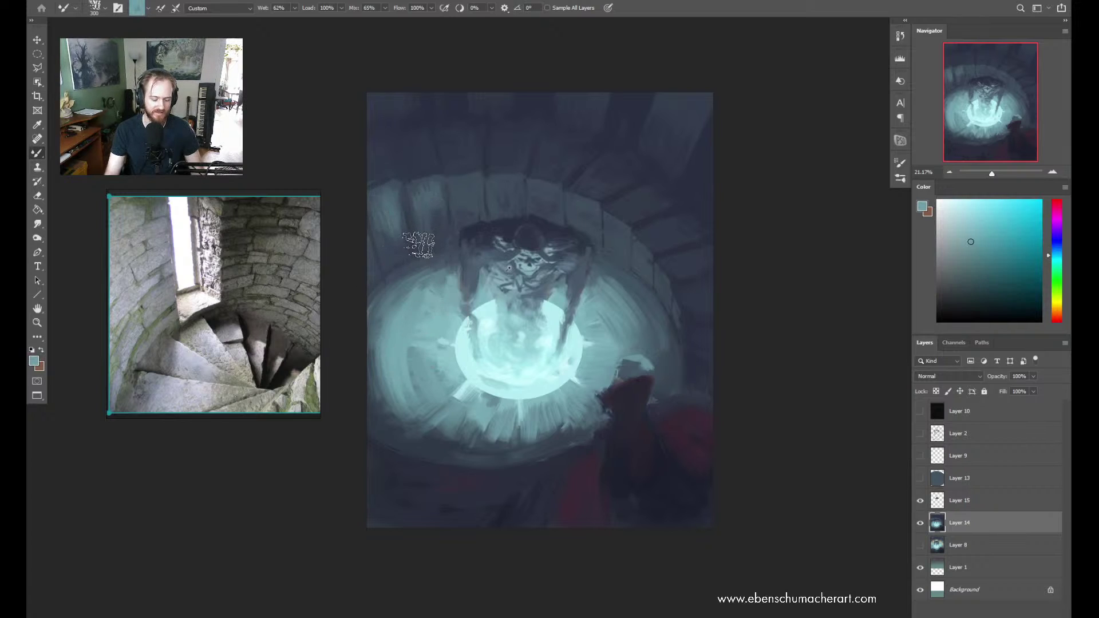
# Reduce the brush to 150 px and define the upper-left wall blocks with sampled teal, dark blue and muted blue
pyautogui.press('[')
pyautogui.press('[')
pyautogui.press('[')
pyautogui.press('[')
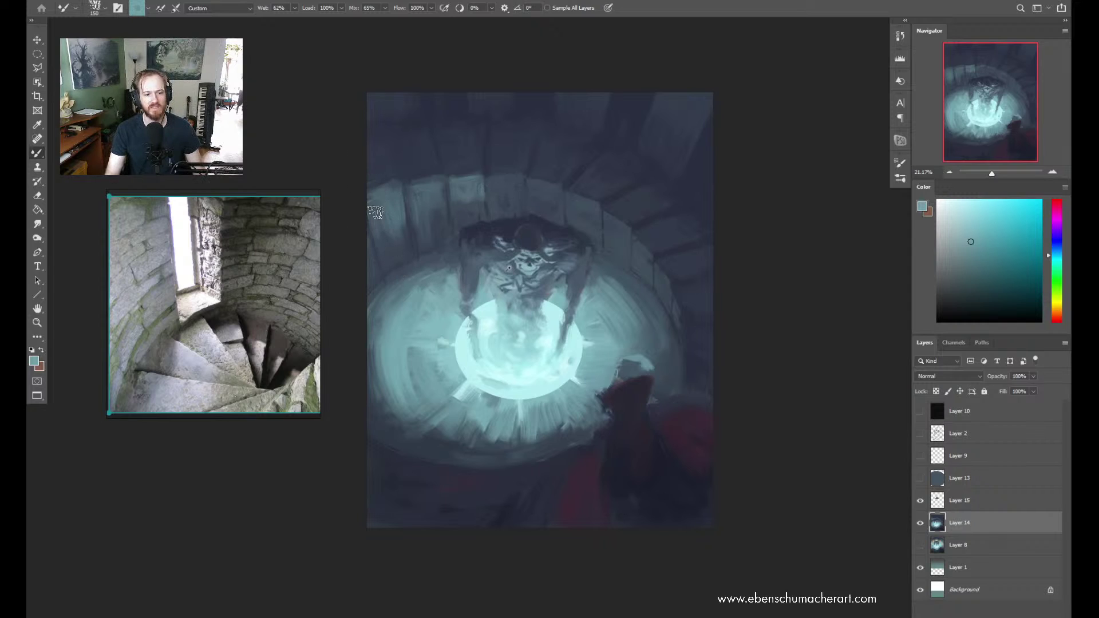
pyautogui.keyDown('alt'); pyautogui.click(395, 285); pyautogui.keyUp('alt')
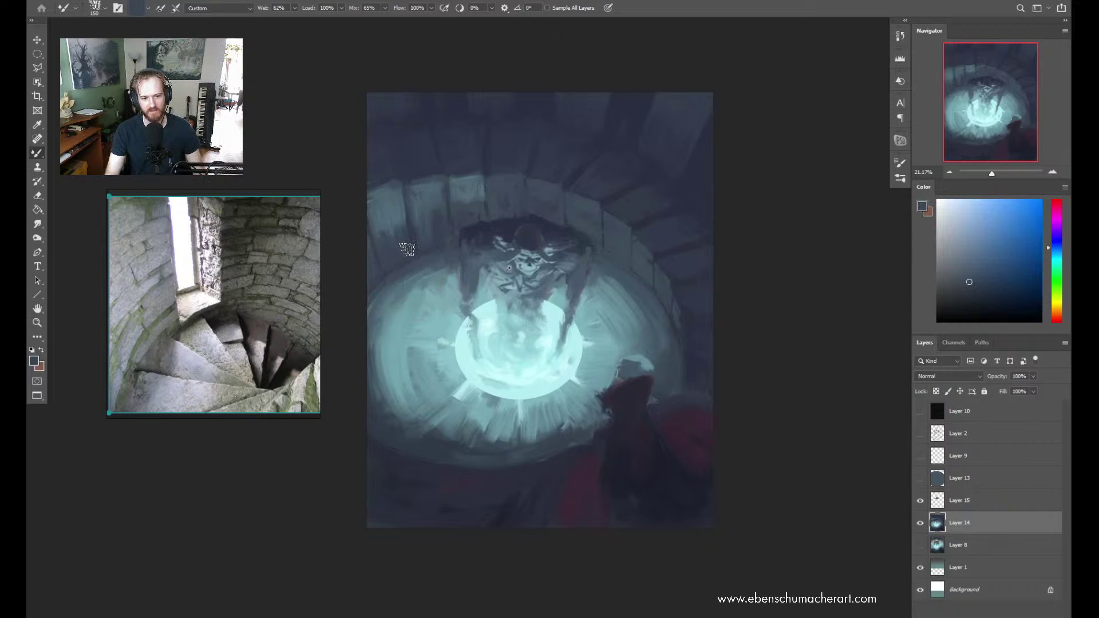
pyautogui.keyDown('alt'); pyautogui.click(400, 197); pyautogui.keyUp('alt')
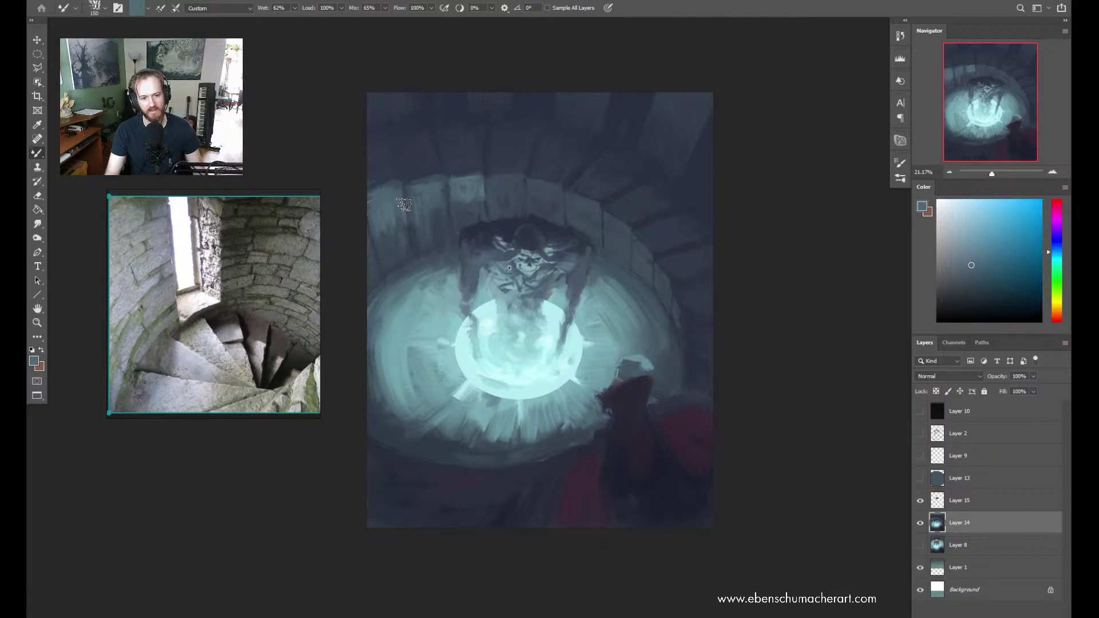
pyautogui.keyDown('alt'); pyautogui.click(442, 196); pyautogui.keyUp('alt')
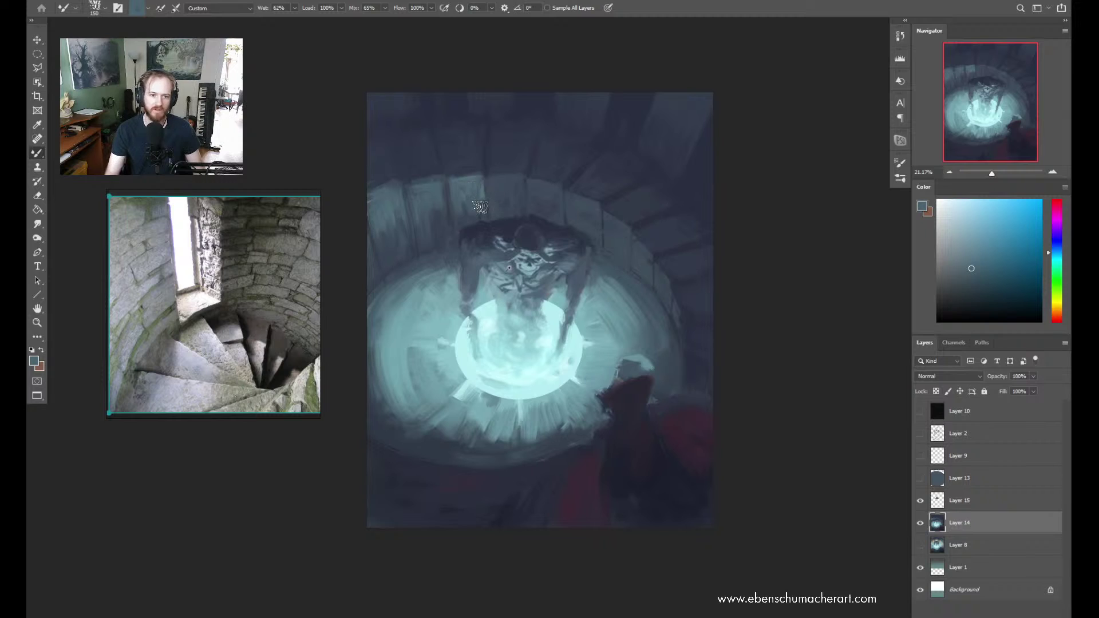
# Carry the muted teal-blue light across the wall blocks behind the figure's head using colours sampled from neighbouring stones
pyautogui.keyDown('alt'); pyautogui.click(497, 183); pyautogui.keyUp('alt')
pyautogui.keyDown('alt'); pyautogui.click(474, 184); pyautogui.keyUp('alt')
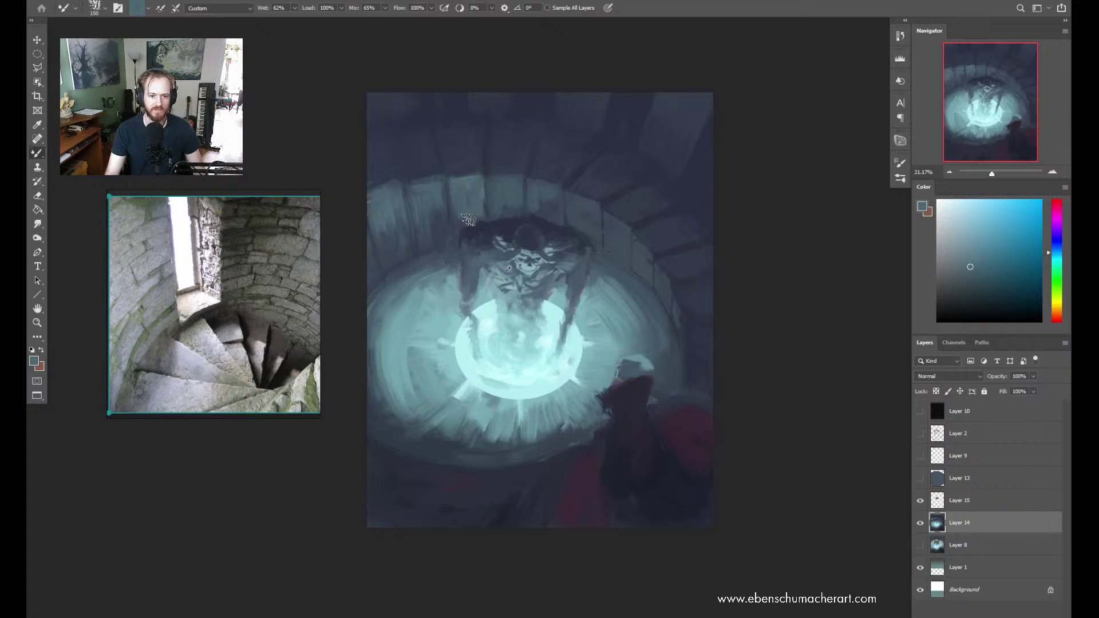
pyautogui.keyDown('alt'); pyautogui.click(394, 210); pyautogui.keyUp('alt')
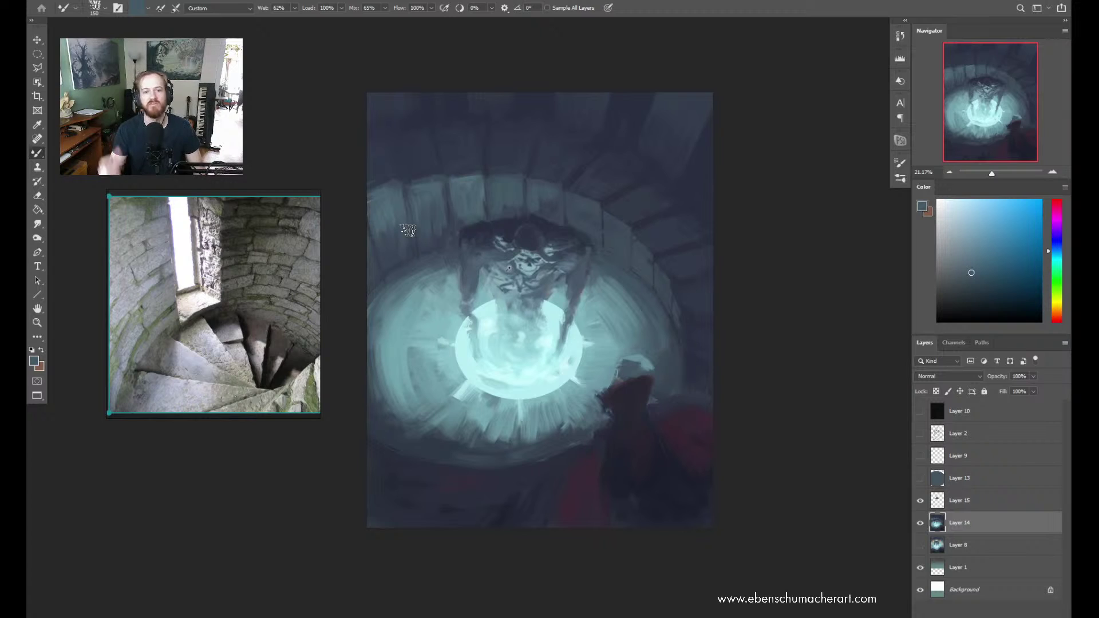
# Flip the canvas horizontally and refine the wall and glow edges with sampled navy, light teal and muted blue
pyautogui.press('ctrl')
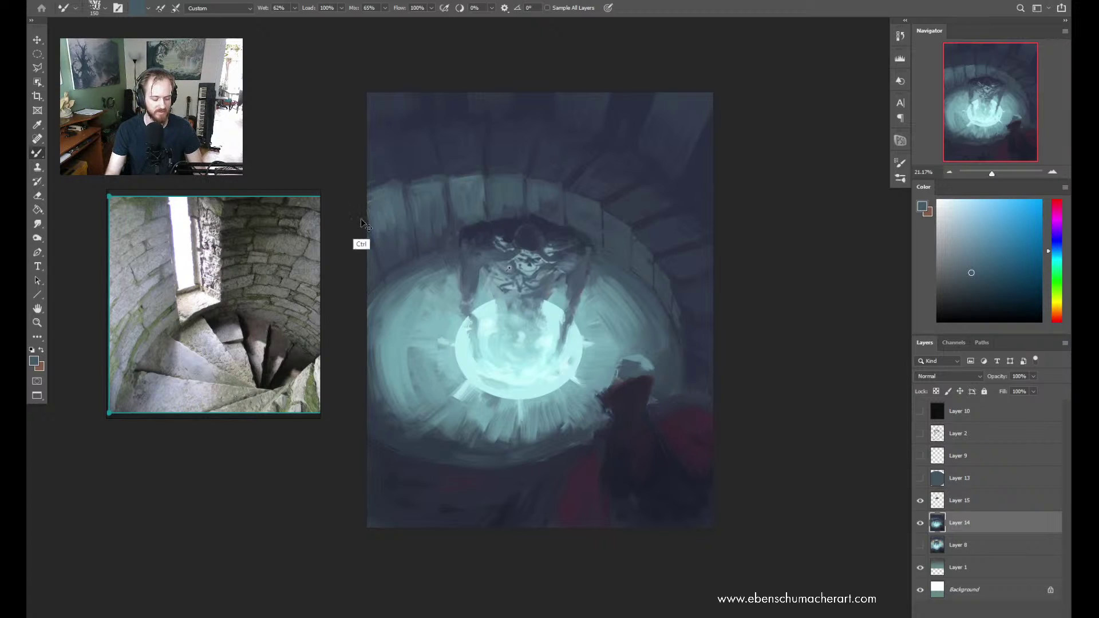
pyautogui.hotkey('ctrl', 'h')
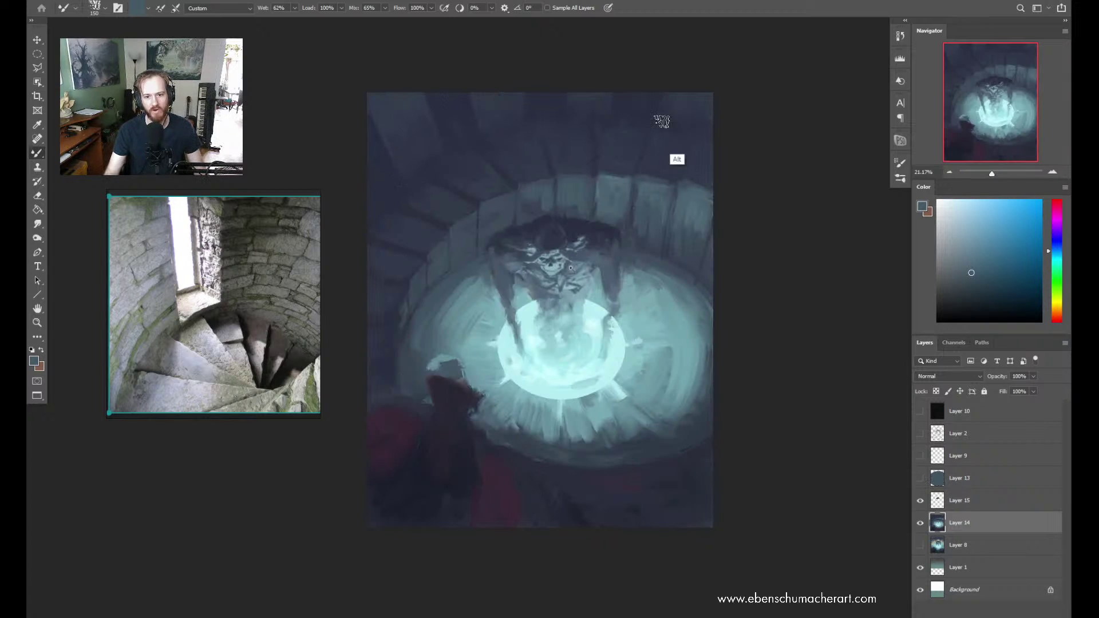
pyautogui.press('alt')
pyautogui.keyDown('alt'); pyautogui.click(701, 167); pyautogui.keyUp('alt')
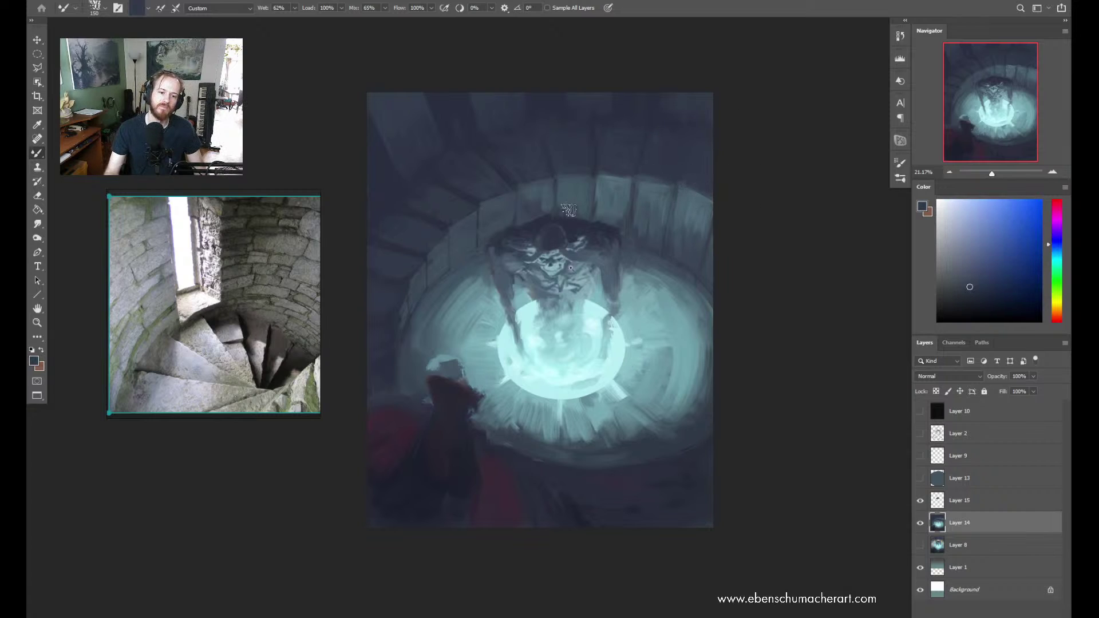
pyautogui.keyDown('alt'); pyautogui.click(477, 331); pyautogui.keyUp('alt')
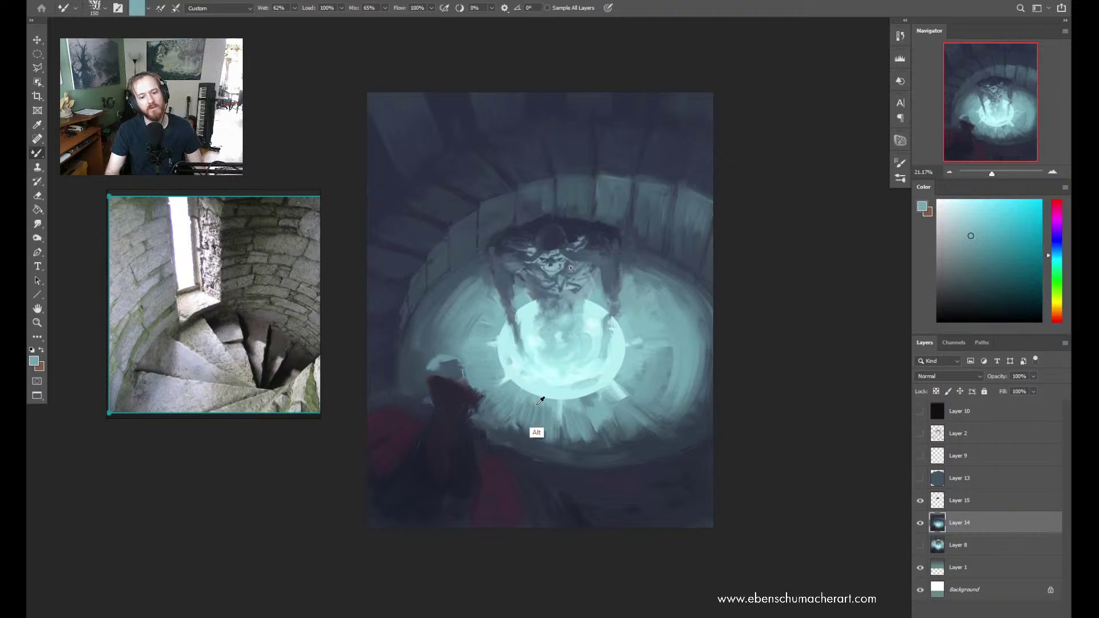
pyautogui.keyDown('alt'); pyautogui.click(526, 389); pyautogui.keyUp('alt')
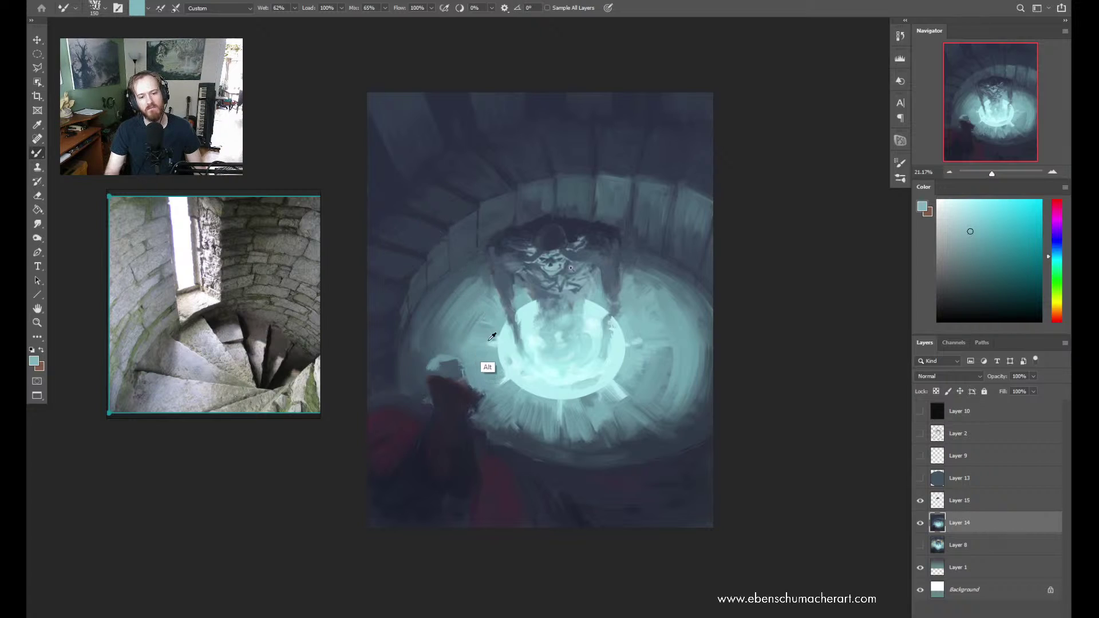
pyautogui.keyDown('alt'); pyautogui.click(436, 299); pyautogui.keyUp('alt')
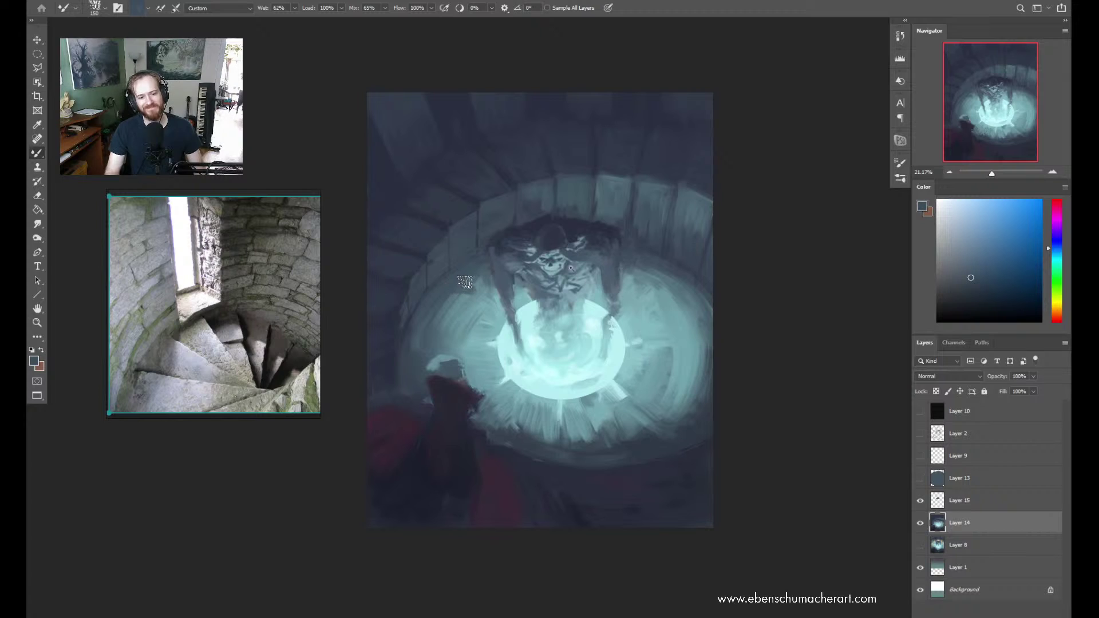
# Refine the wall blocks around the figure's head and shoulders with sampled muted and dark blues, and flip the canvas back
pyautogui.keyDown('alt'); pyautogui.click(658, 232); pyautogui.keyUp('alt')
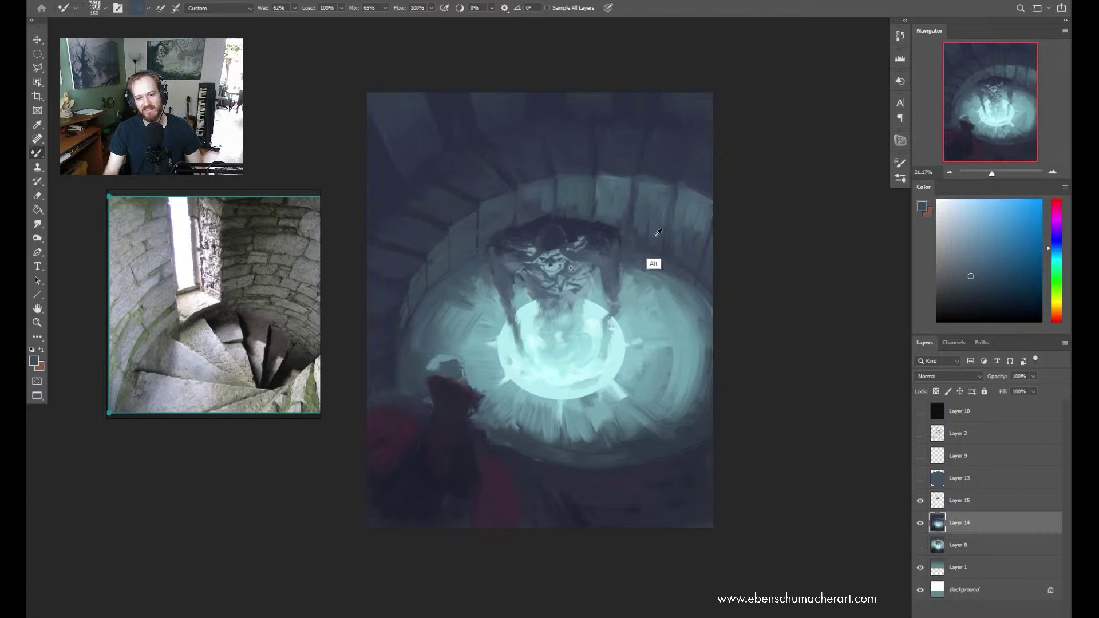
pyautogui.keyDown('alt'); pyautogui.click(658, 233); pyautogui.keyUp('alt')
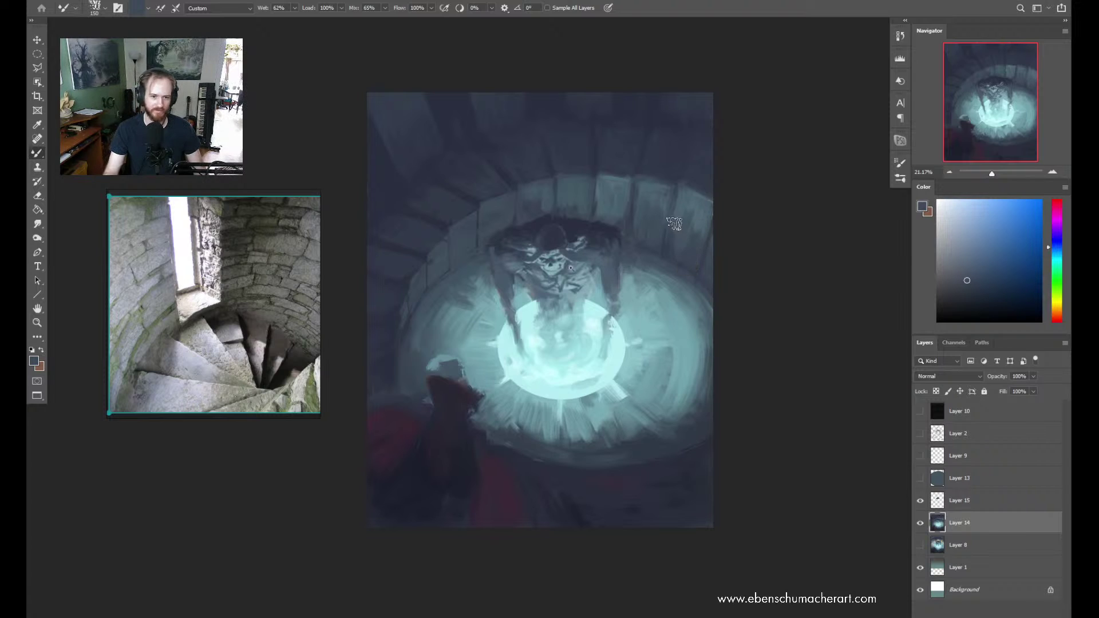
pyautogui.keyDown('alt'); pyautogui.click(542, 229); pyautogui.keyUp('alt')
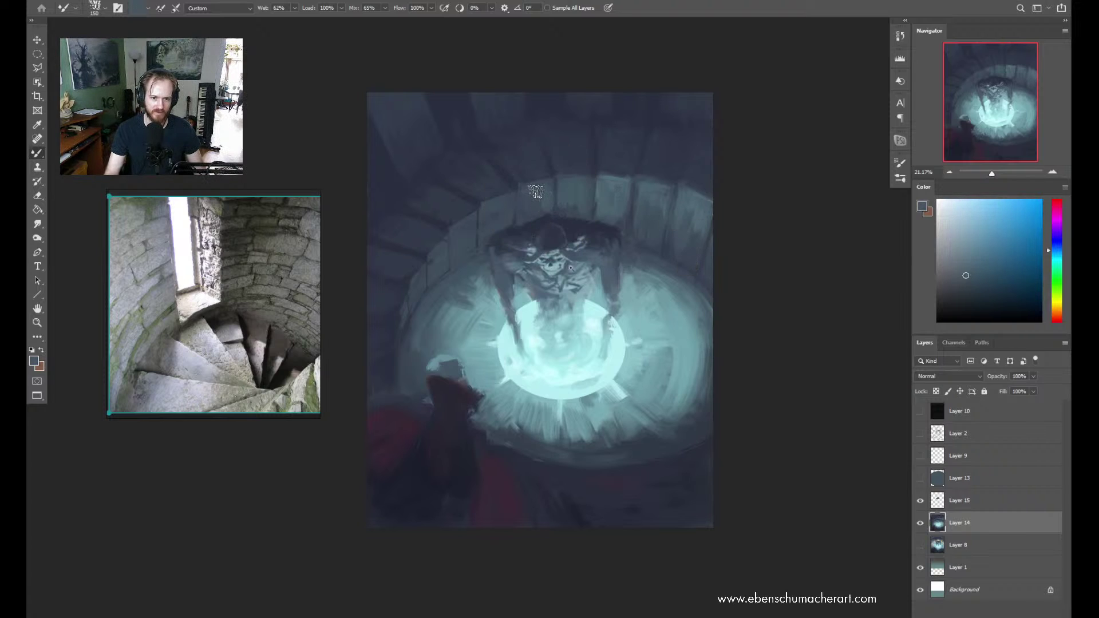
pyautogui.keyDown('alt'); pyautogui.click(569, 229); pyautogui.keyUp('alt')
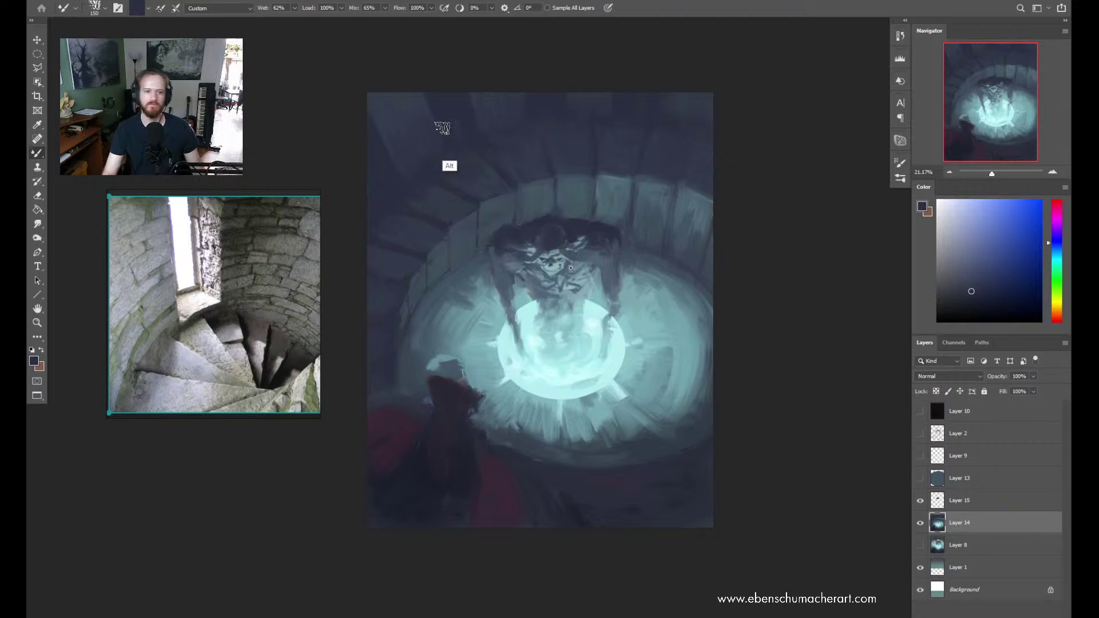
pyautogui.keyDown('alt'); pyautogui.click(480, 221); pyautogui.keyUp('alt')
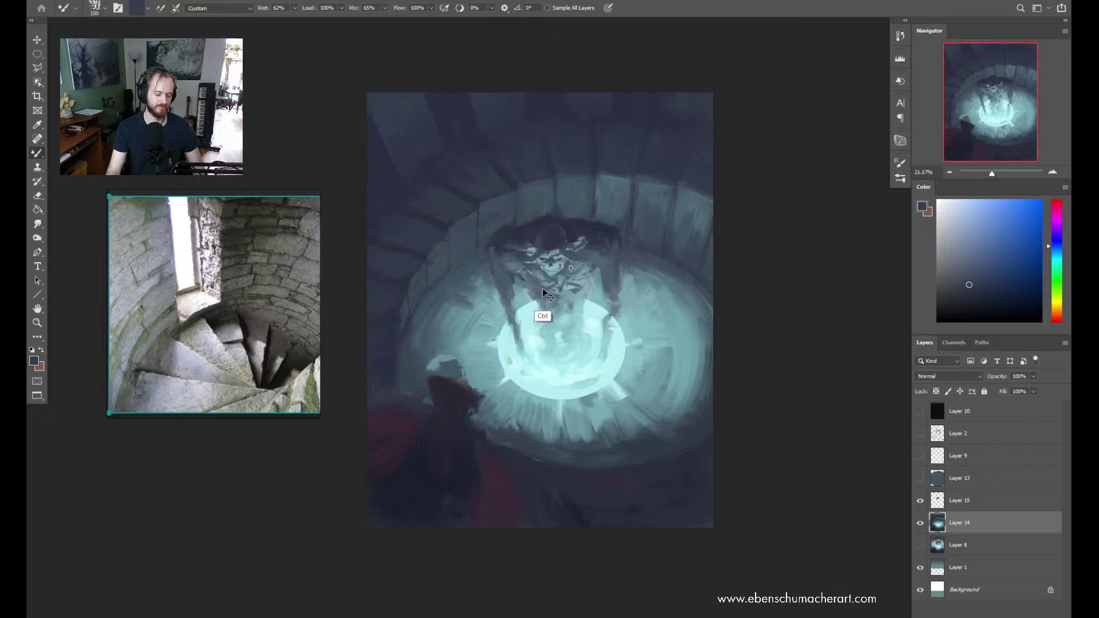
pyautogui.hotkey('ctrl', 'shift', 'h')
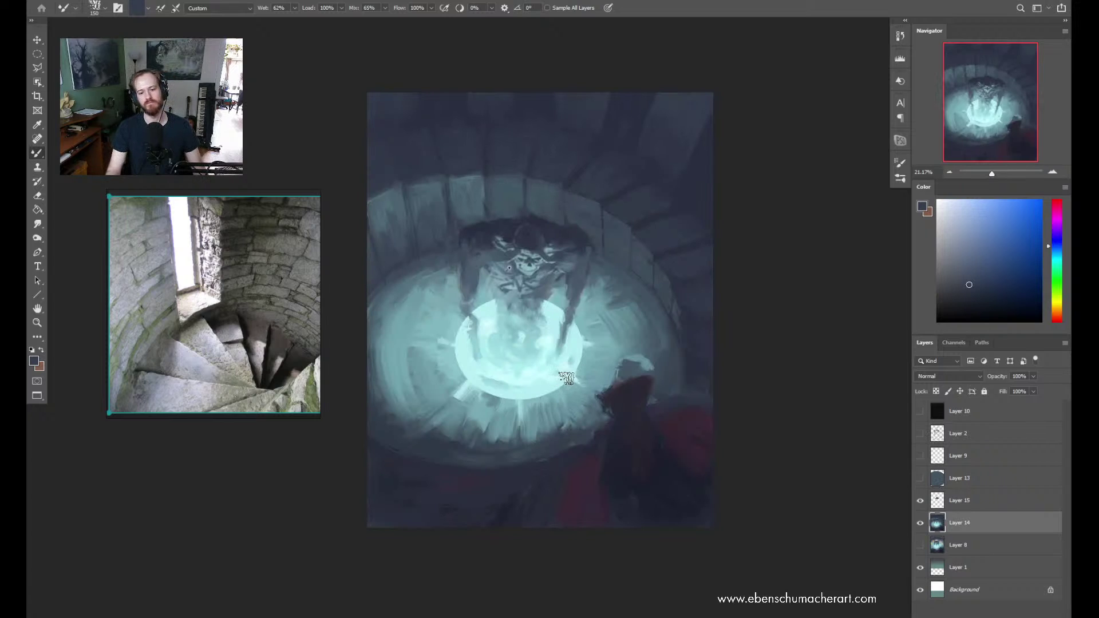
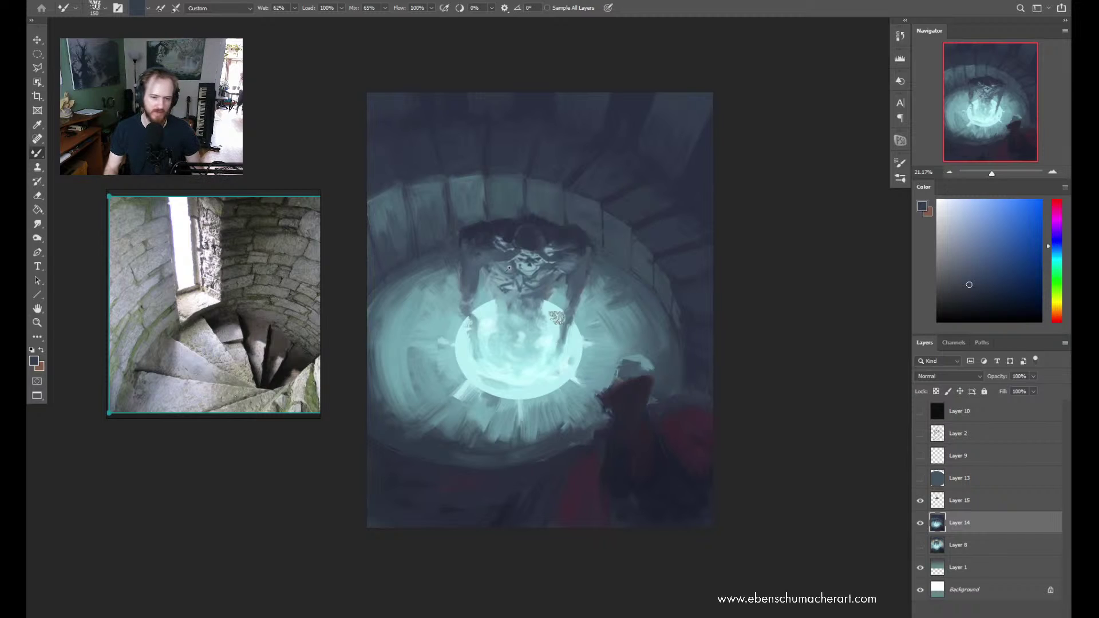
# Smooth the left wall blocks and sharpen their top edges with the Mixer Brush, using sampled muted teal and dark navy
pyautogui.hotkey('shift', 'b')
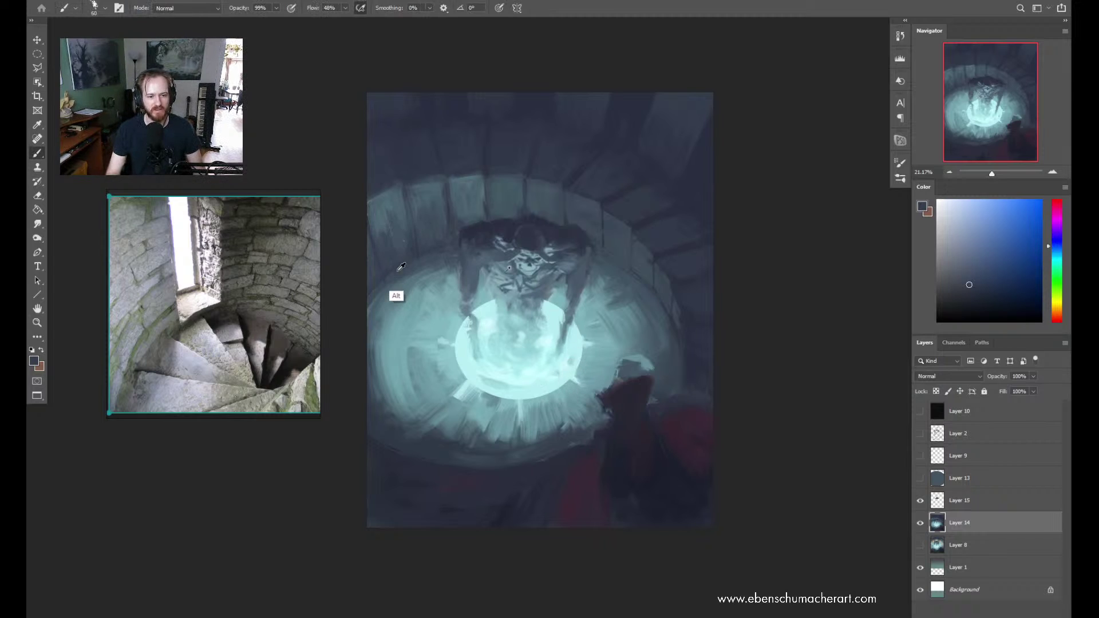
pyautogui.hotkey('shift', 'b')
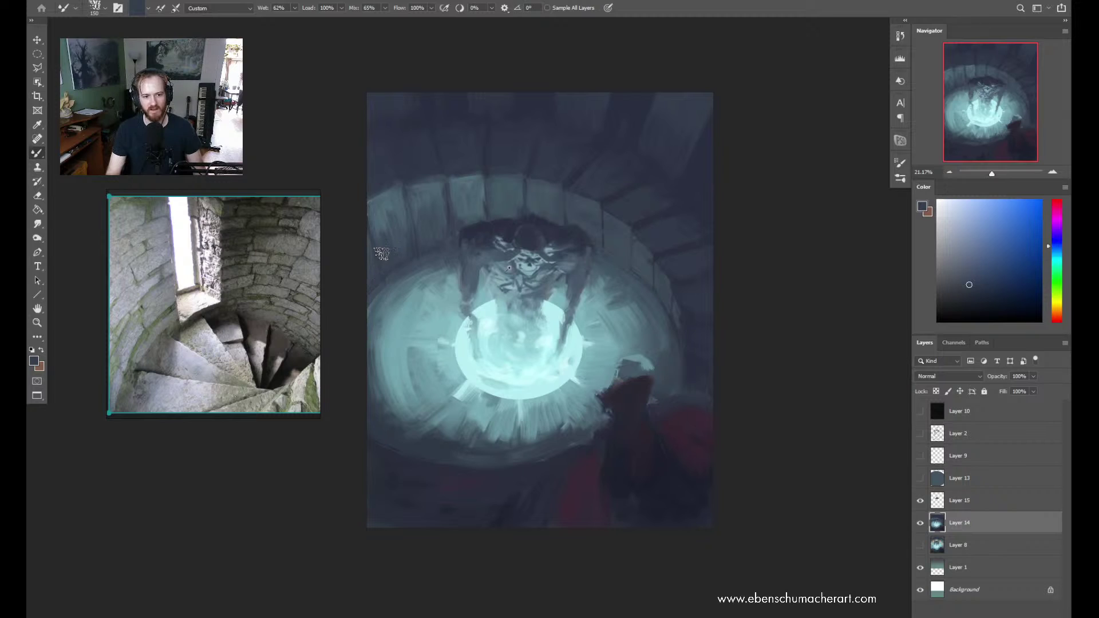
pyautogui.keyDown('alt'); pyautogui.click(387, 204); pyautogui.keyUp('alt')
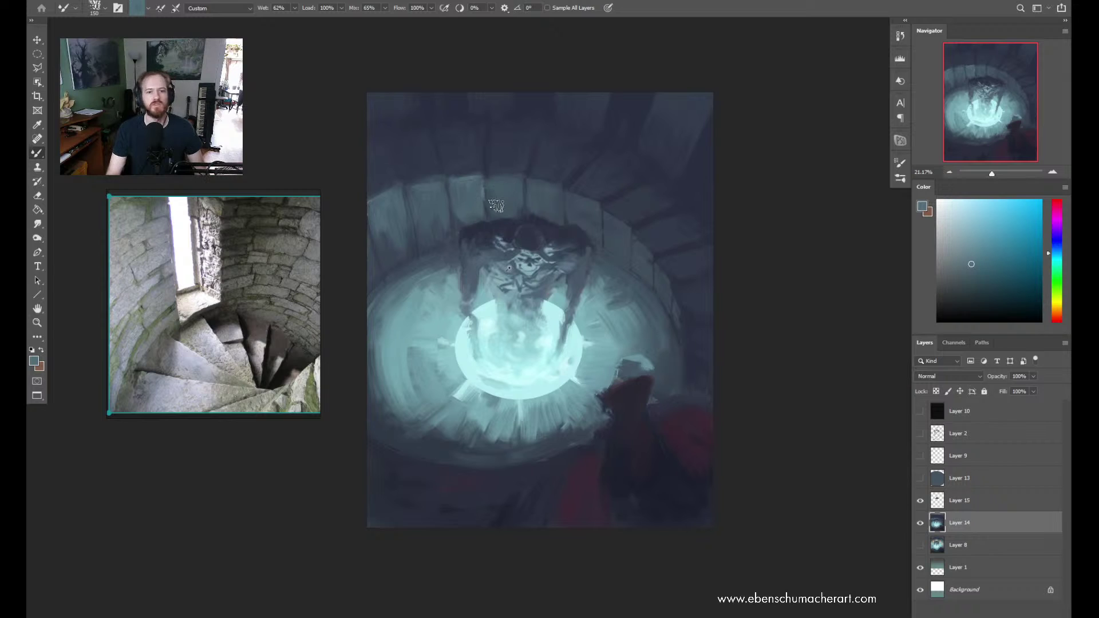
pyautogui.keyDown('alt'); pyautogui.click(424, 178); pyautogui.keyUp('alt')
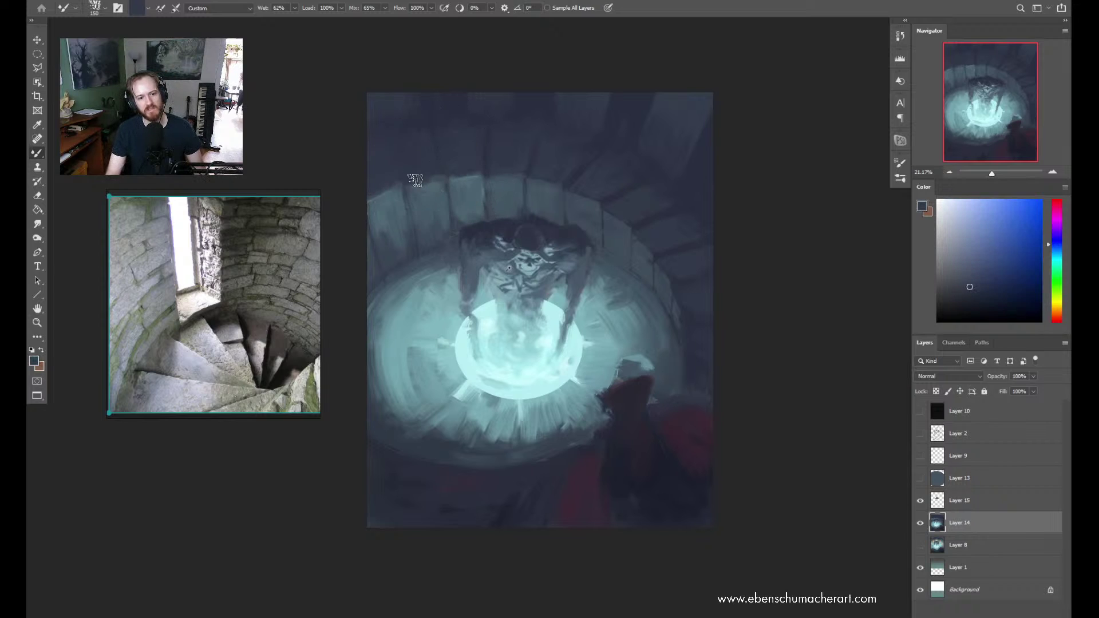
pyautogui.keyDown('alt'); pyautogui.click(419, 189); pyautogui.keyUp('alt')
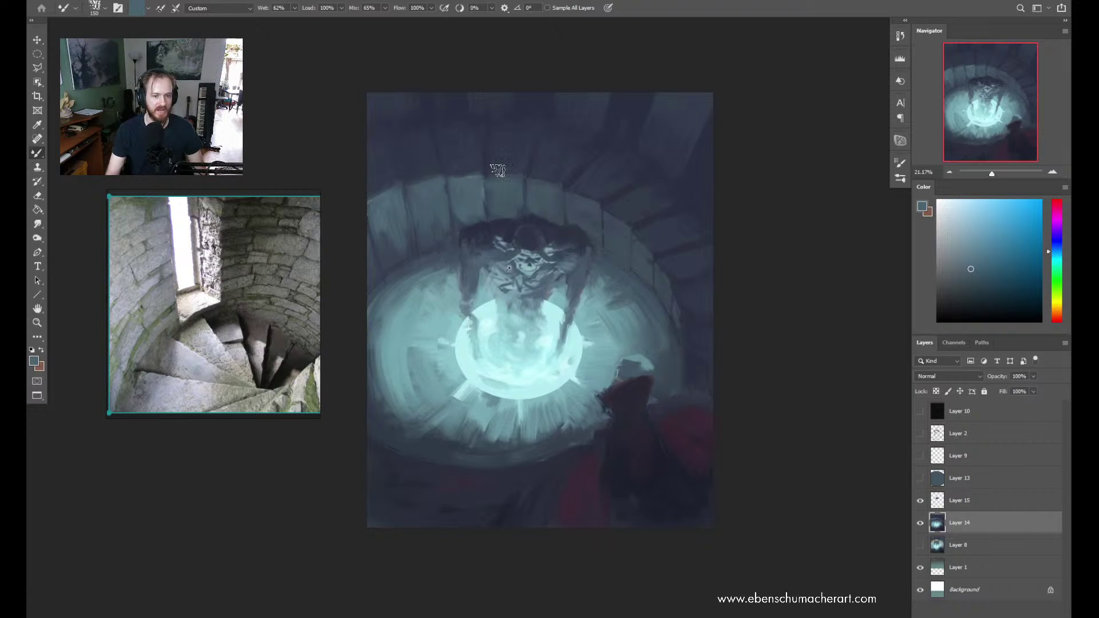
# Darken the left wall's upper edge, the gaps between its blocks and its base above the glow with sampled dark blue
pyautogui.keyDown('alt'); pyautogui.click(376, 181); pyautogui.keyUp('alt')
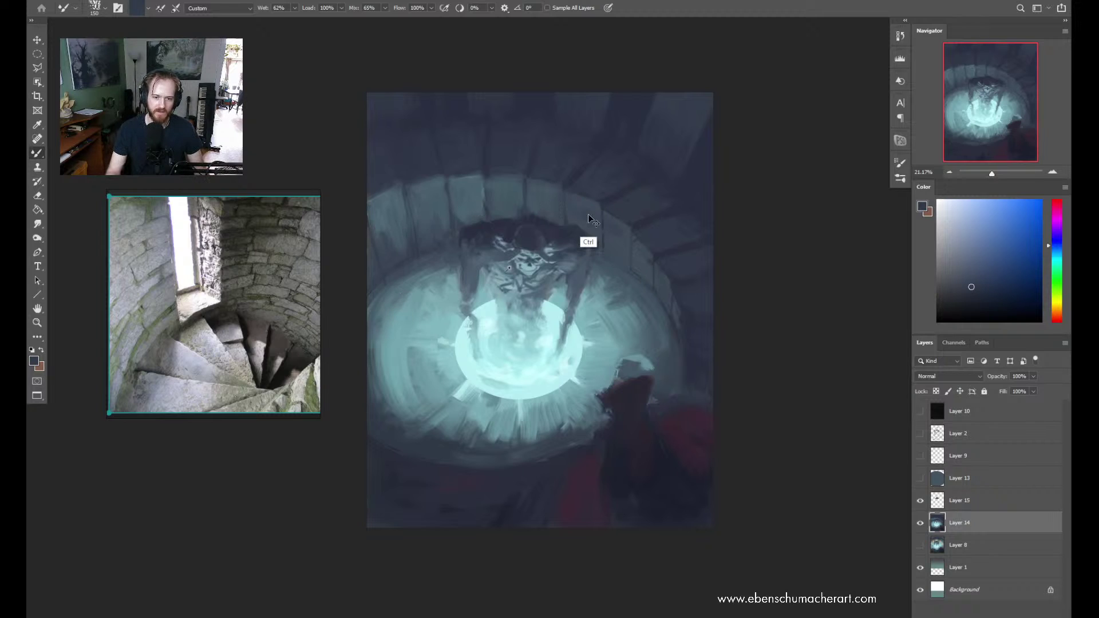
pyautogui.keyDown('alt'); pyautogui.click(461, 221); pyautogui.keyUp('alt')
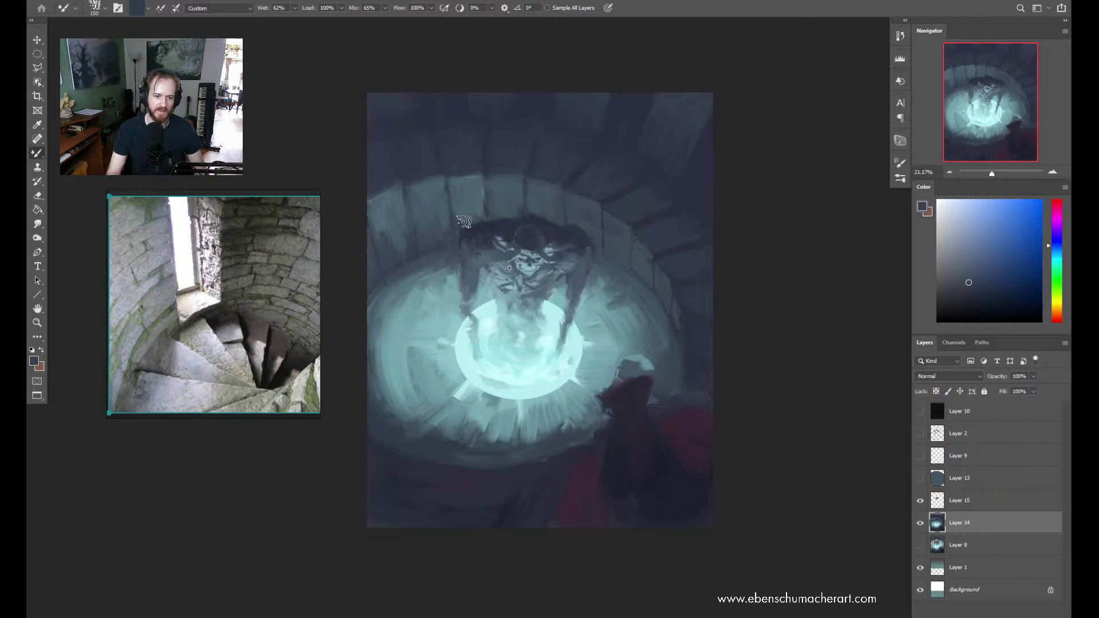
pyautogui.keyDown('alt'); pyautogui.click(380, 277); pyautogui.keyUp('alt')
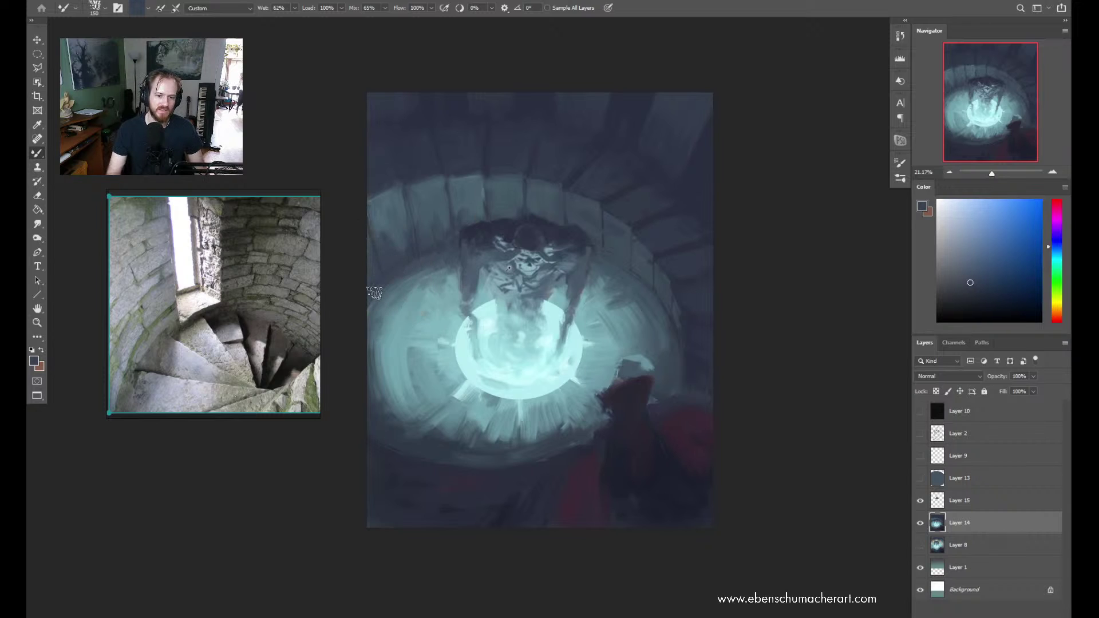
pyautogui.press('ctrl')
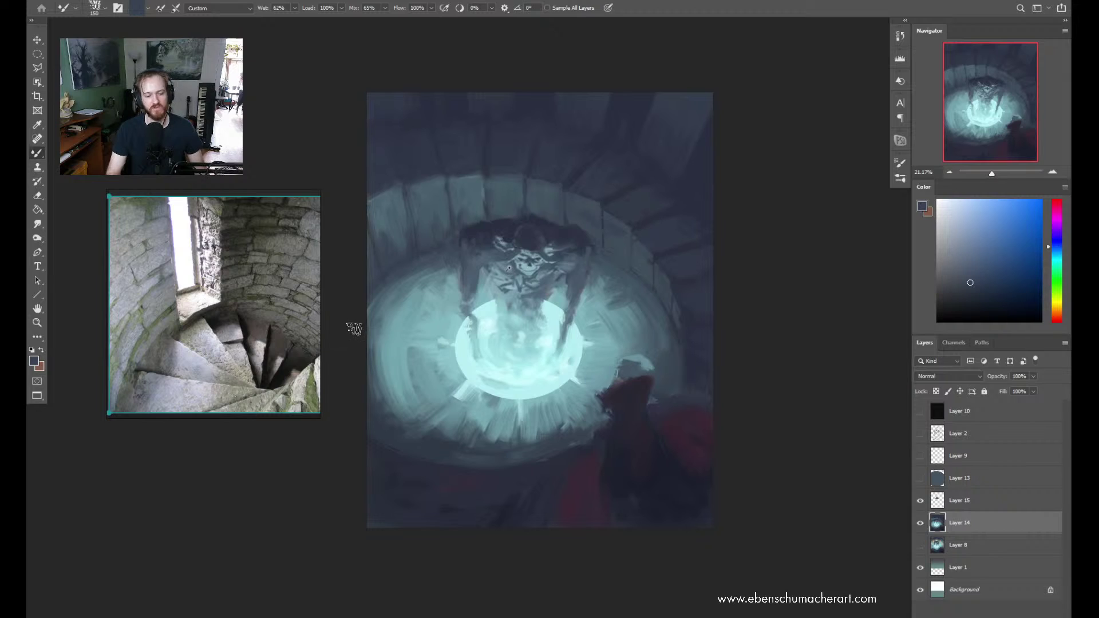
pyautogui.keyDown('alt'); pyautogui.click(385, 428); pyautogui.keyUp('alt')
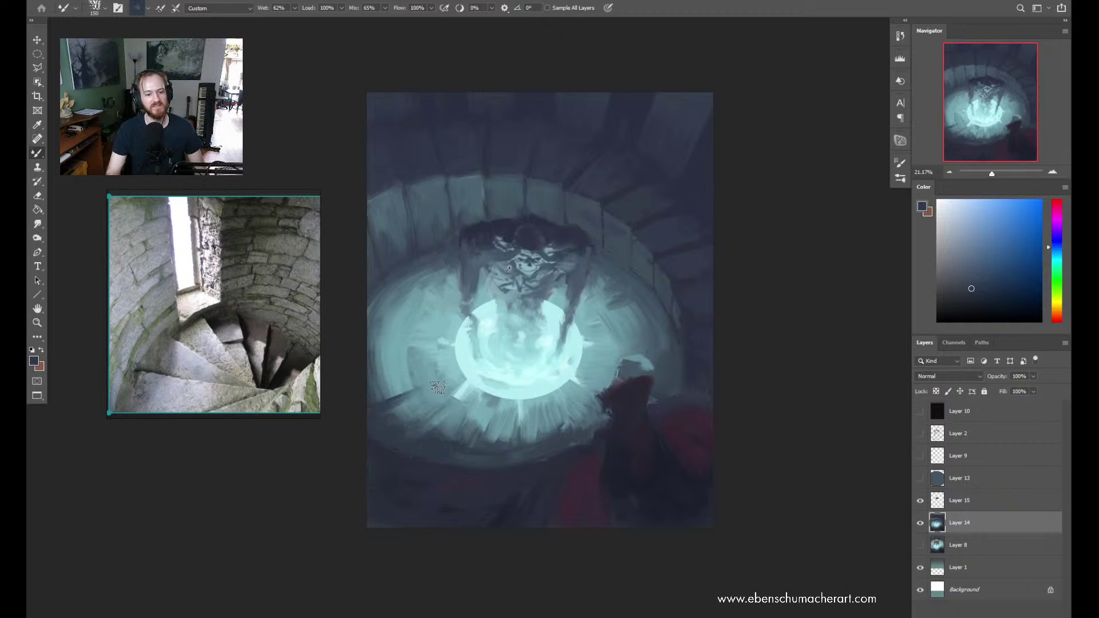
pyautogui.moveTo(401, 390); pyautogui.dragTo(443, 387)
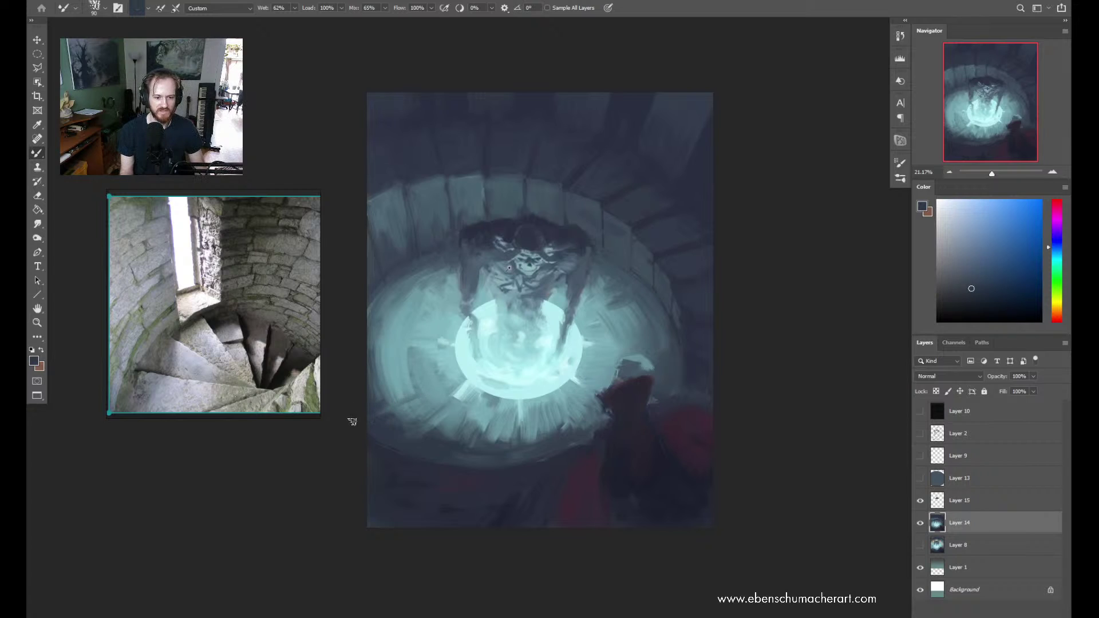
pyautogui.moveTo(378, 412)
pyautogui.mouseDown()
pyautogui.moveTo(443, 381)
pyautogui.moveTo(434, 385)
pyautogui.mouseUp()
pyautogui.hotkey('ctrl', 'z')
pyautogui.hotkey('ctrl', 'z')
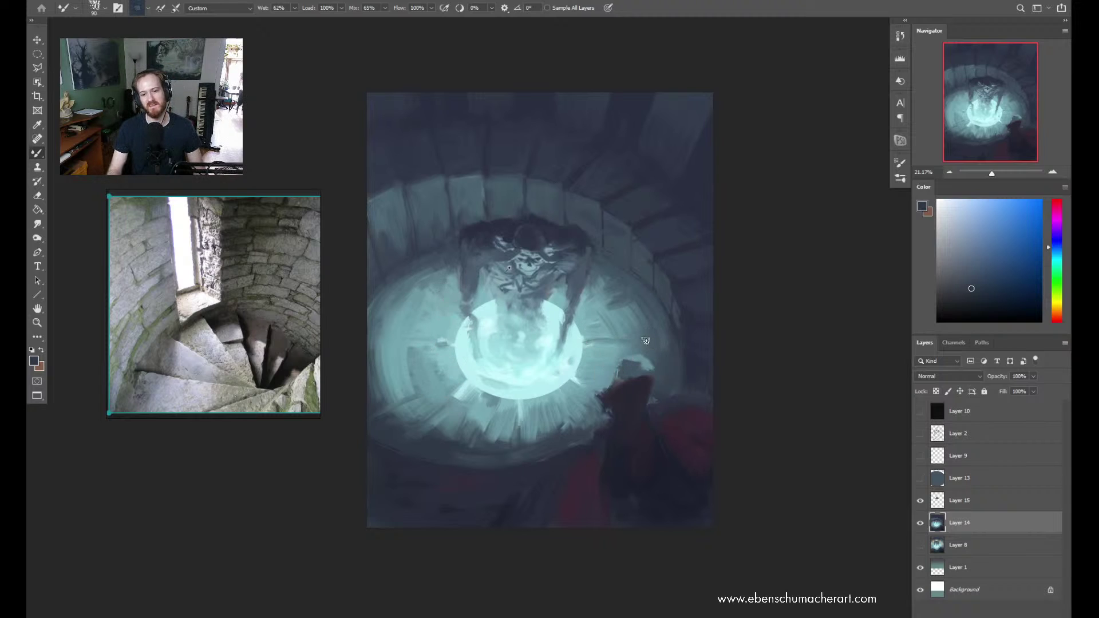
# Paint a dark radial groove on the floor right of the orb and light teal highlights on the right wall blocks
pyautogui.moveTo(586, 343); pyautogui.dragTo(617, 340)
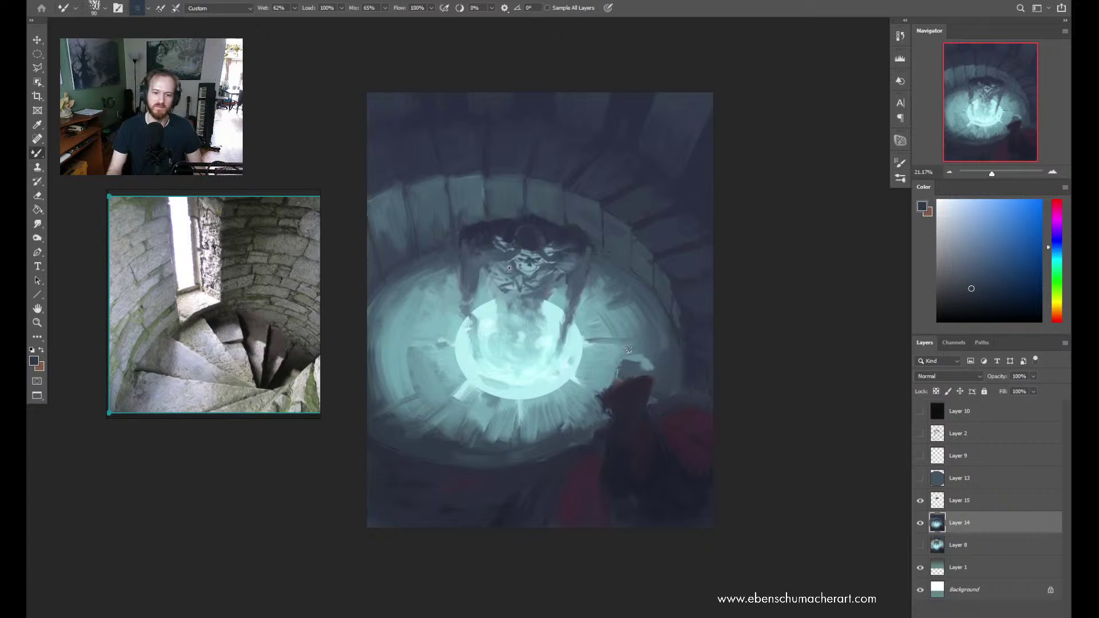
pyautogui.moveTo(611, 349); pyautogui.dragTo(605, 347)
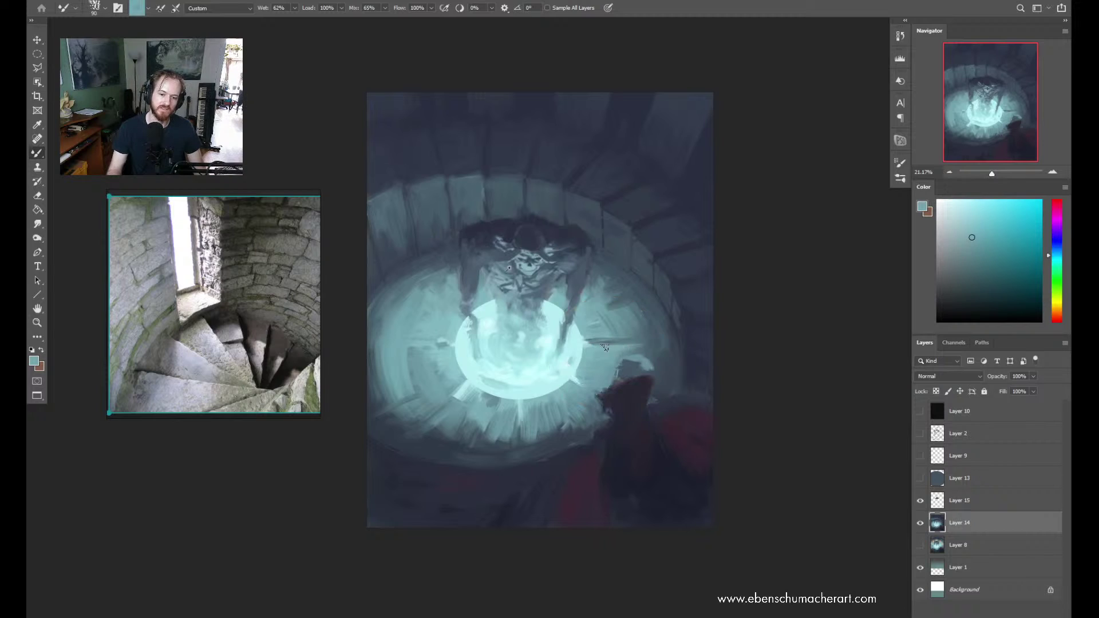
pyautogui.moveTo(659, 275); pyautogui.dragTo(635, 243)
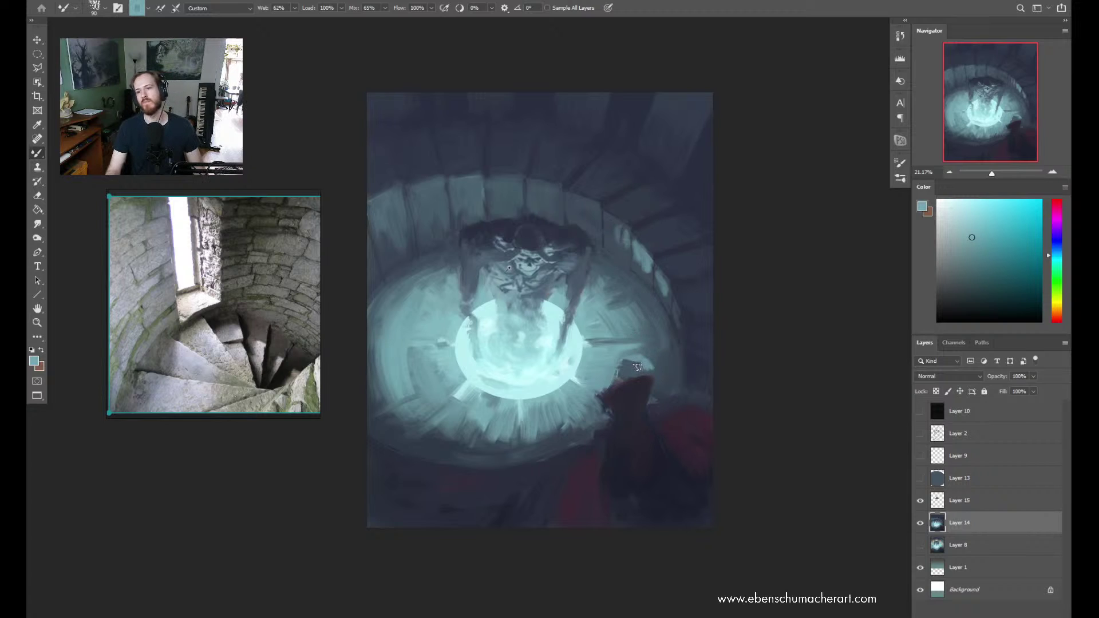
pyautogui.moveTo(593, 204)
pyautogui.mouseDown()
pyautogui.moveTo(573, 196)
pyautogui.moveTo(578, 213)
pyautogui.moveTo(600, 208)
pyautogui.moveTo(633, 240)
pyautogui.mouseUp()
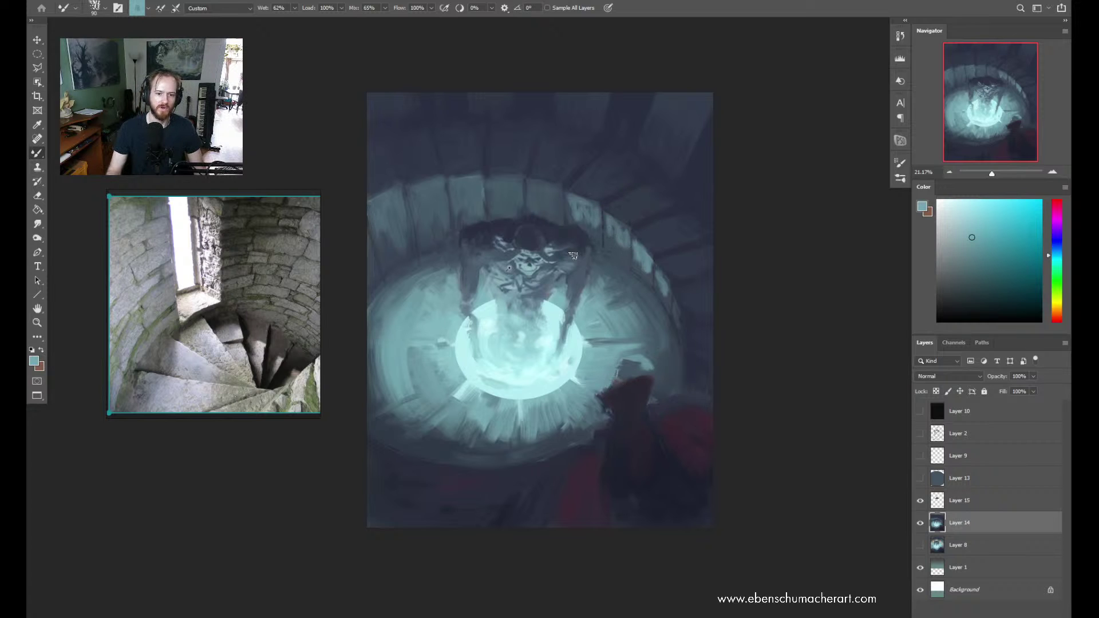
# Refine the wall blocks and their upper edges with the Brush tool, using sampled dark navy, muted blue and muted teal
pyautogui.press('z')
pyautogui.moveTo(573, 255)
pyautogui.mouseDown()
pyautogui.moveTo(619, 260)
pyautogui.moveTo(590, 286)
pyautogui.moveTo(580, 375)
pyautogui.moveTo(561, 362)
pyautogui.mouseUp()
pyautogui.scroll(3, 581, 383)
pyautogui.press('b')
pyautogui.keyDown('alt'); pyautogui.click(439, 175); pyautogui.keyUp('alt')
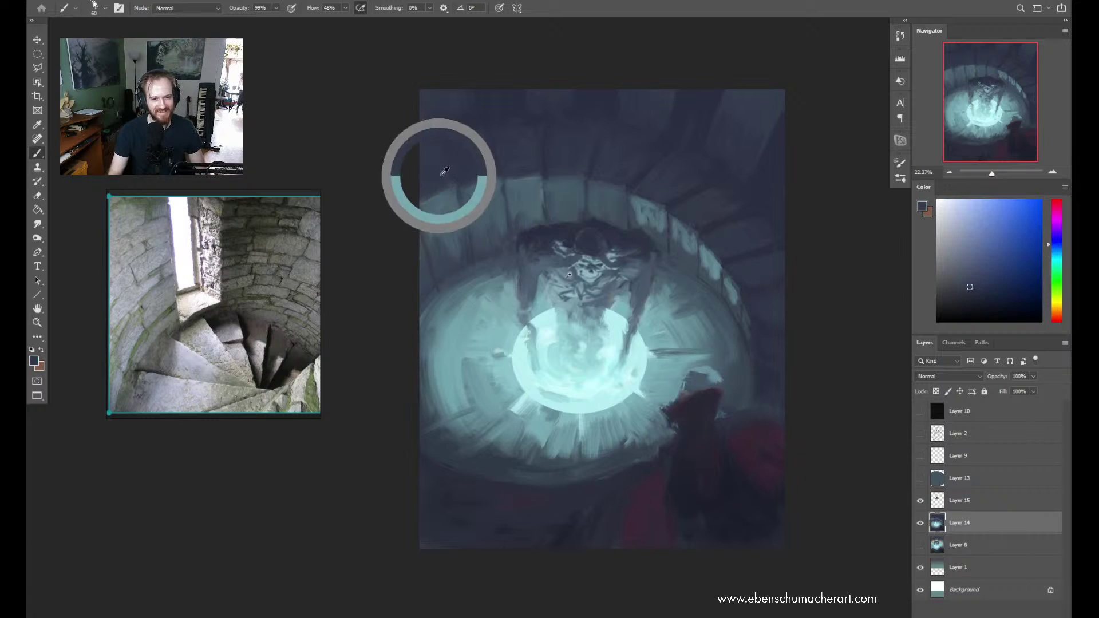
pyautogui.keyDown('alt'); pyautogui.click(467, 172); pyautogui.keyUp('alt')
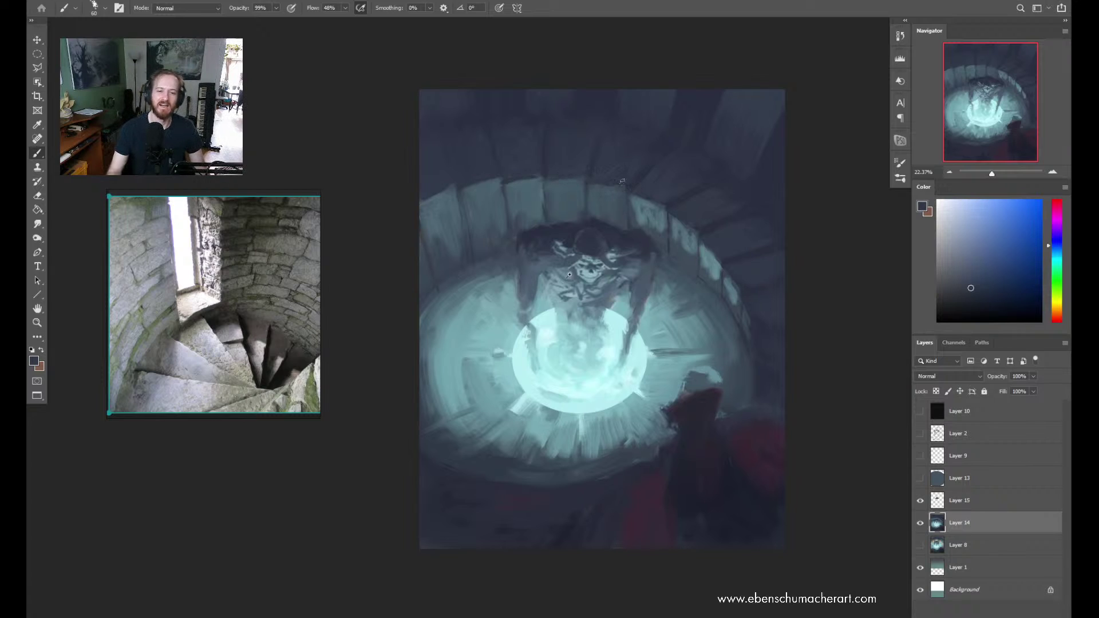
pyautogui.keyDown('alt'); pyautogui.click(578, 183); pyautogui.keyUp('alt')
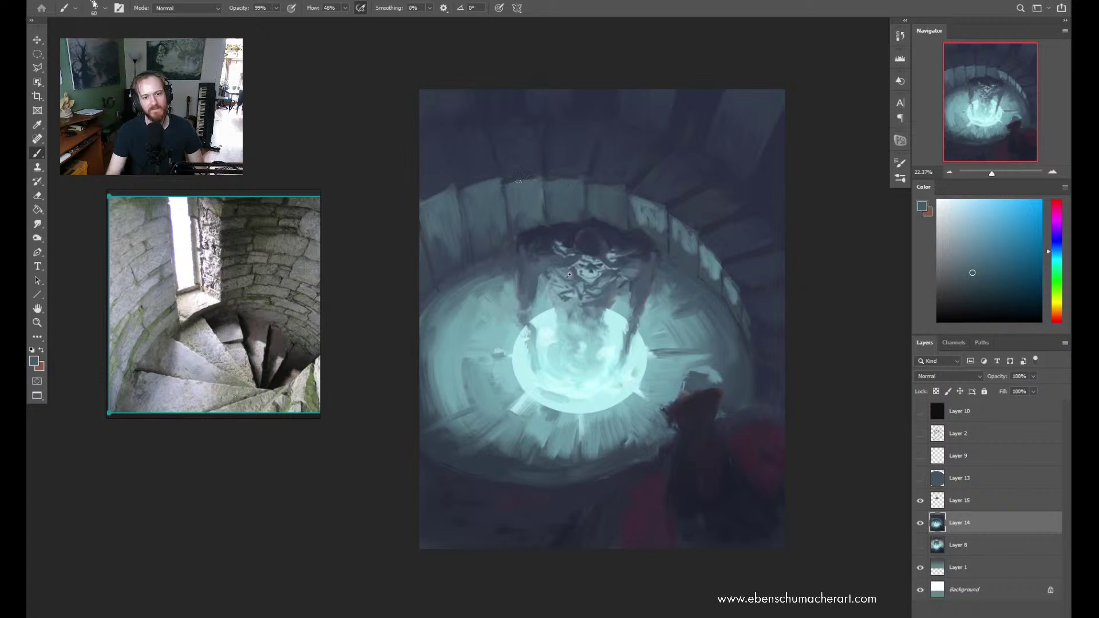
pyautogui.keyDown('alt'); pyautogui.click(658, 231); pyautogui.keyUp('alt')
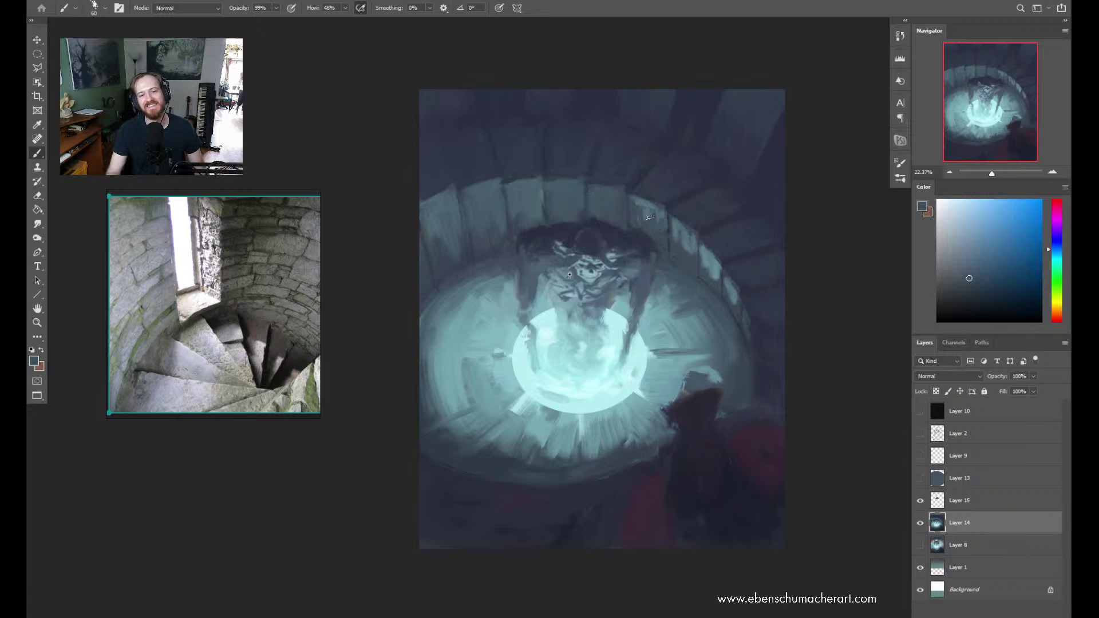
pyautogui.keyDown('alt'); pyautogui.click(438, 220); pyautogui.keyUp('alt')
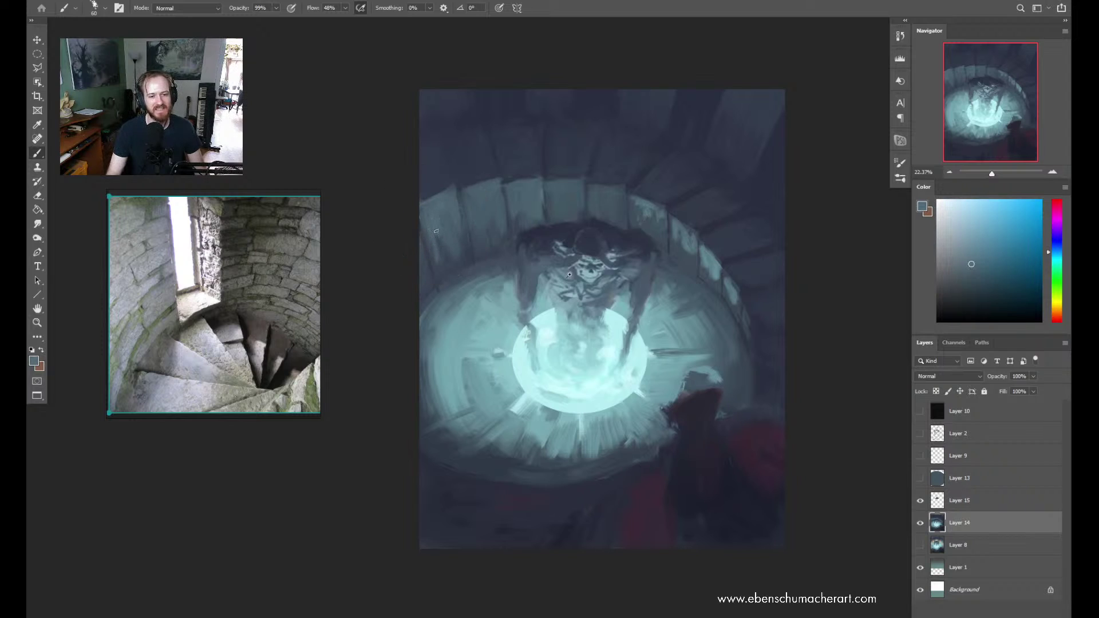
pyautogui.press(']')
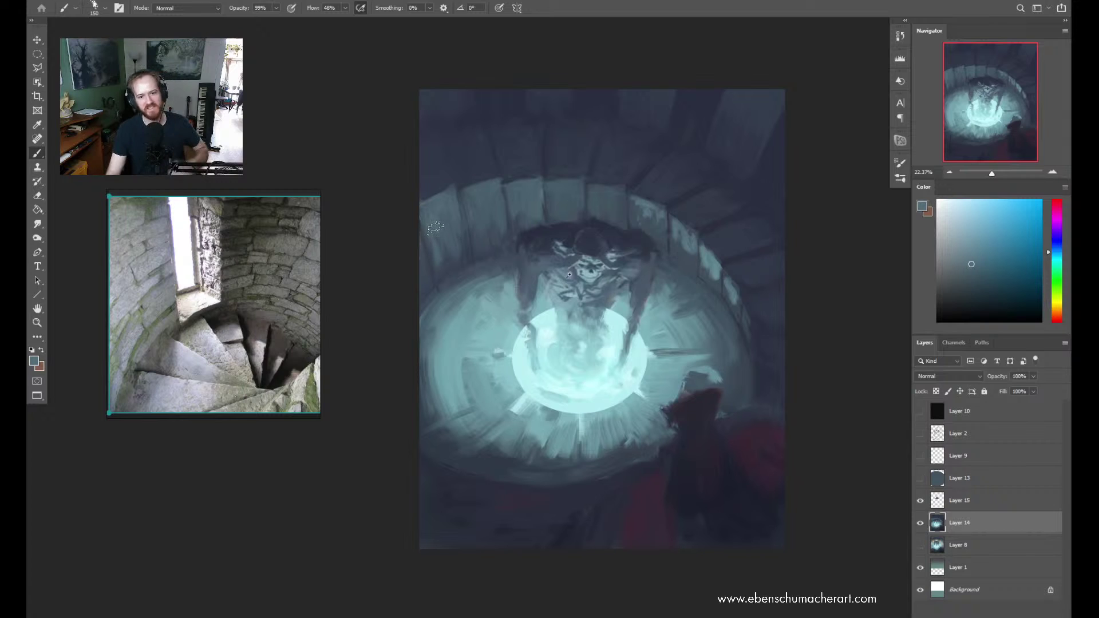
# Flip the canvas horizontally and touch up the wall blocks around the figure's shoulders with sampled dark navy and muted blue
pyautogui.press('h')
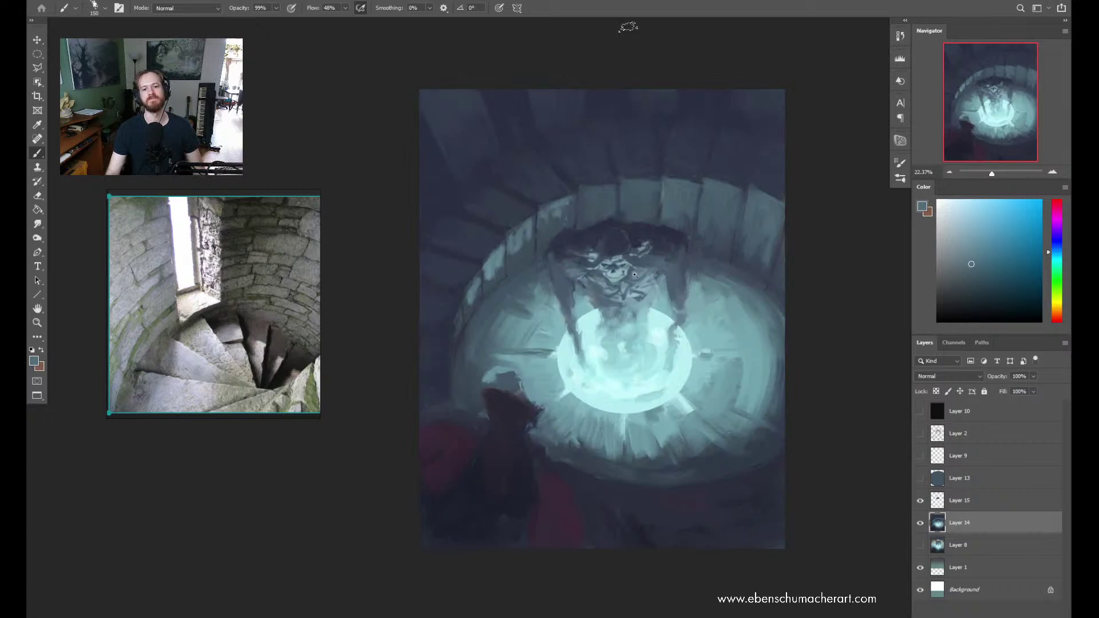
pyautogui.press('z')
pyautogui.moveTo(622, 249)
pyautogui.mouseDown()
pyautogui.moveTo(663, 324)
pyautogui.moveTo(655, 311)
pyautogui.mouseUp()
pyautogui.press('b')
pyautogui.keyDown('alt'); pyautogui.click(604, 232); pyautogui.keyUp('alt')
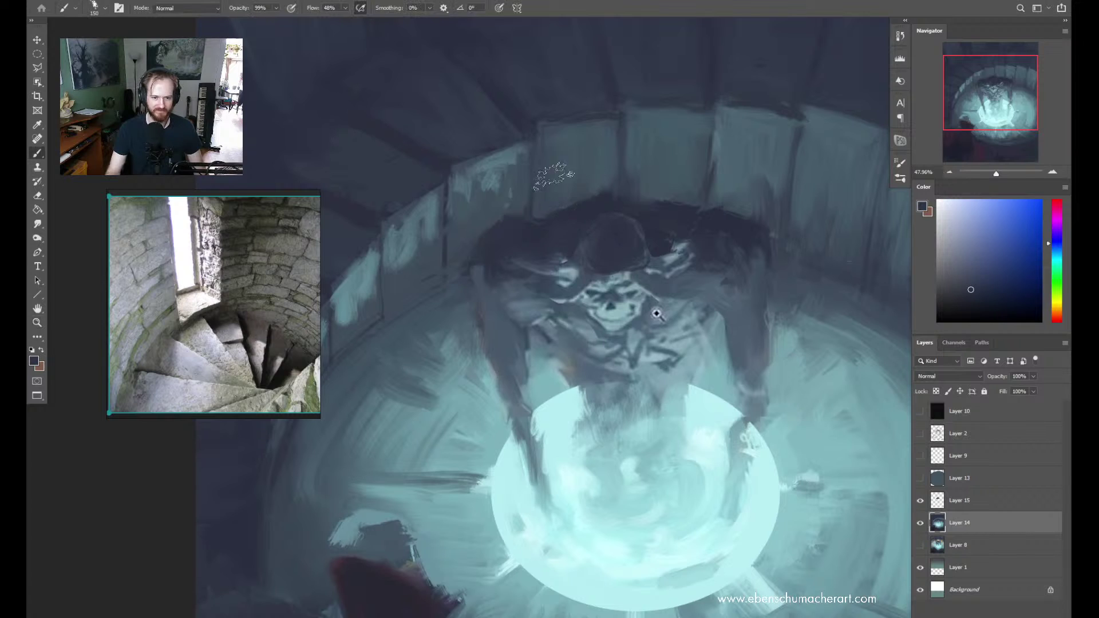
pyautogui.keyDown('alt'); pyautogui.click(496, 298); pyautogui.keyUp('alt')
pyautogui.press('z')
pyautogui.moveTo(501, 269); pyautogui.dragTo(493, 276)
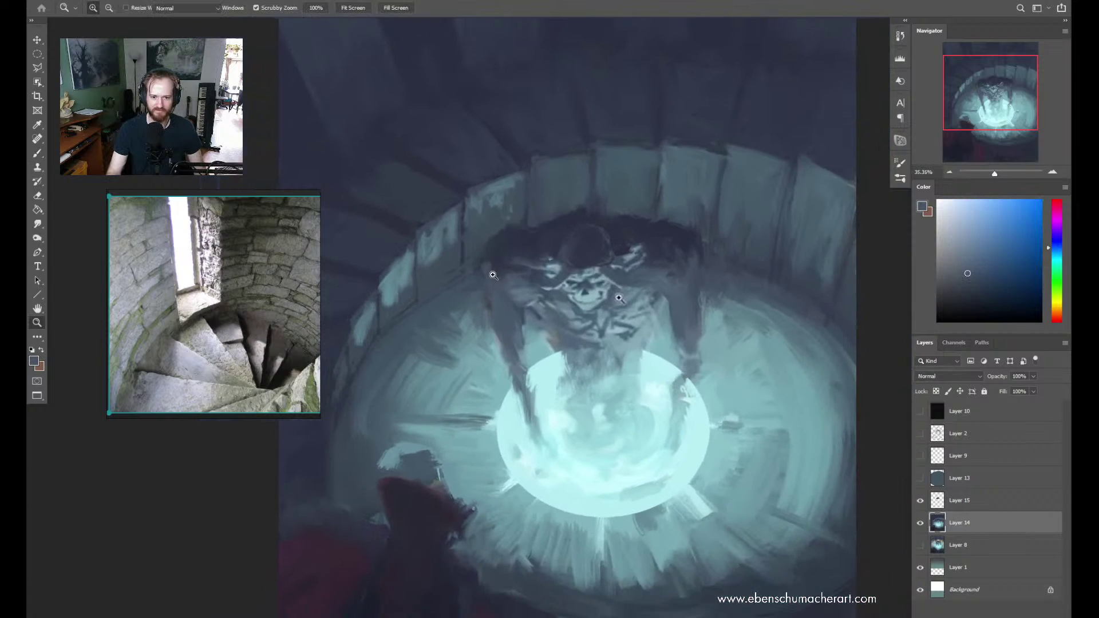
# Tint the dark upper wall and the figure's head with dark reddish purples, starting from a color sampled on the foreground cloak
pyautogui.press('b')
pyautogui.keyDown('alt'); pyautogui.click(332, 577); pyautogui.keyUp('alt')
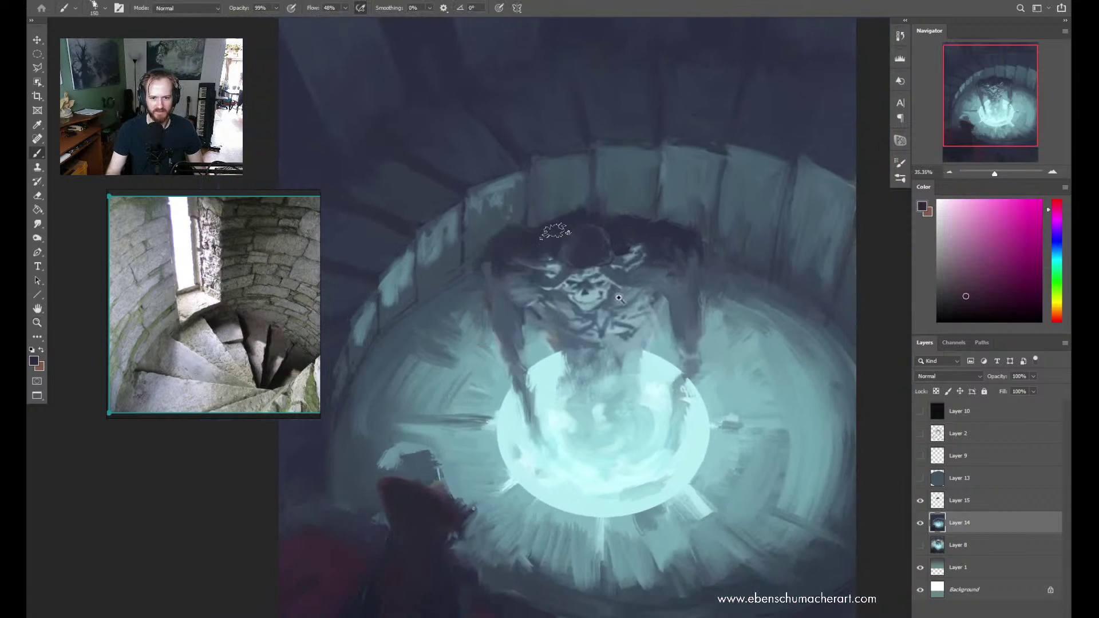
pyautogui.moveTo(356, 567); pyautogui.dragTo(339, 558)
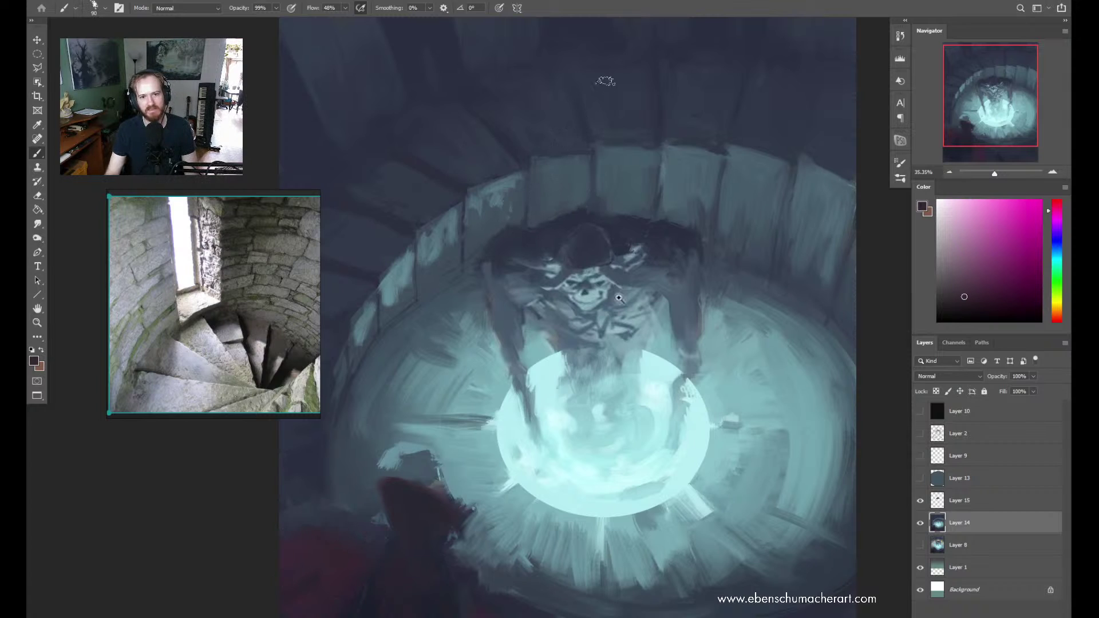
pyautogui.moveTo(605, 81)
pyautogui.mouseDown()
pyautogui.moveTo(628, 59)
pyautogui.moveTo(607, 52)
pyautogui.moveTo(816, 80)
pyautogui.moveTo(564, 94)
pyautogui.moveTo(523, 163)
pyautogui.moveTo(575, 194)
pyautogui.moveTo(584, 217)
pyautogui.moveTo(630, 228)
pyautogui.moveTo(562, 221)
pyautogui.mouseUp()
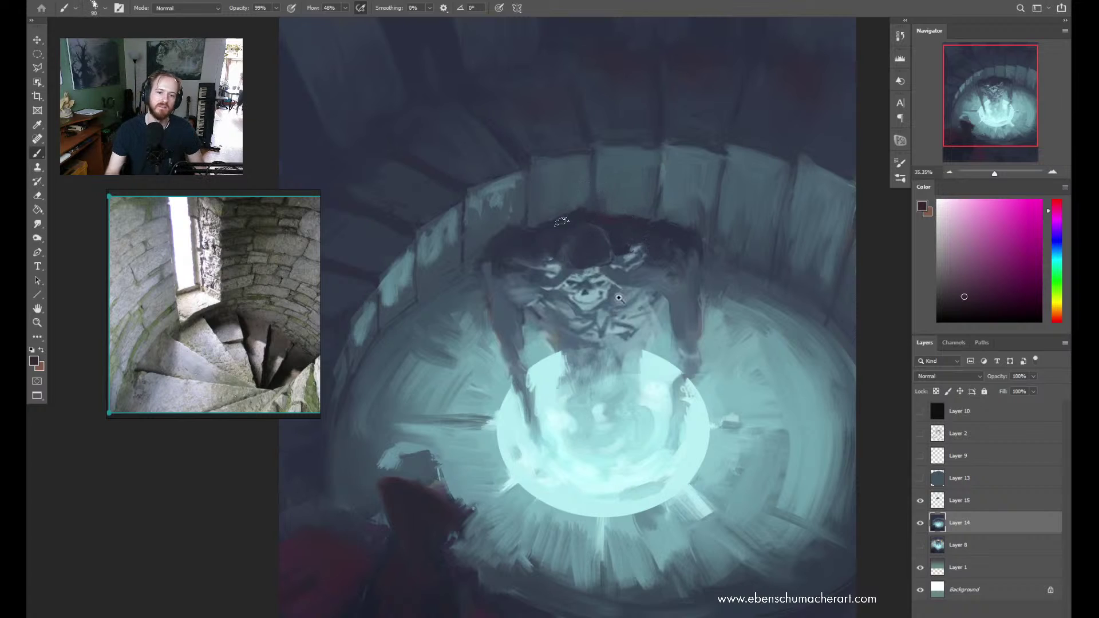
pyautogui.press('[')
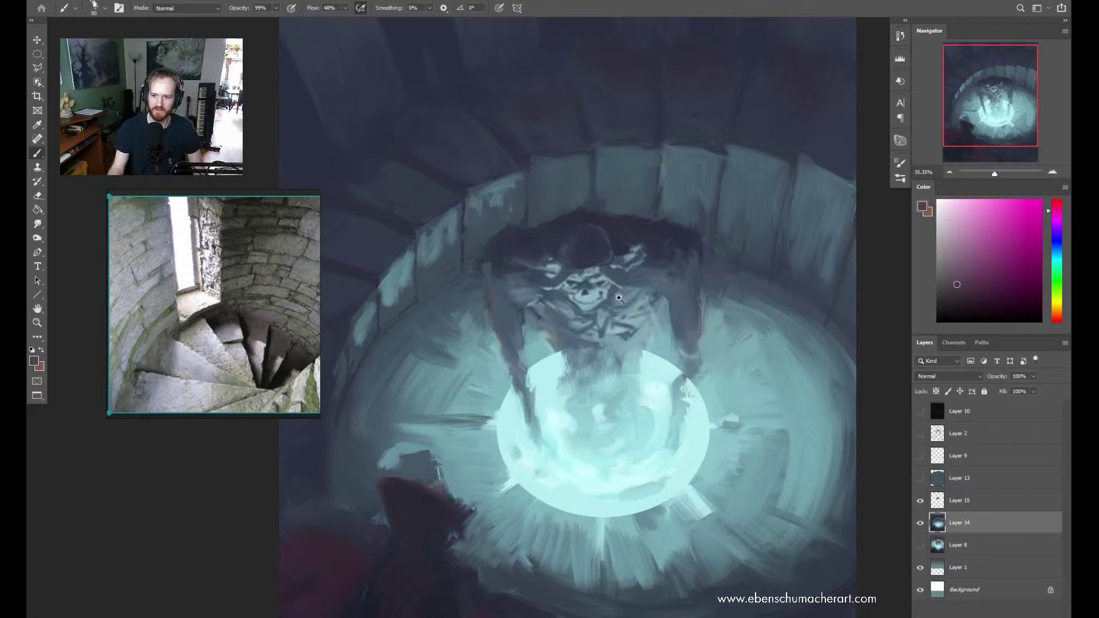
pyautogui.moveTo(613, 223)
pyautogui.mouseDown()
pyautogui.moveTo(590, 222)
pyautogui.moveTo(596, 216)
pyautogui.mouseUp()
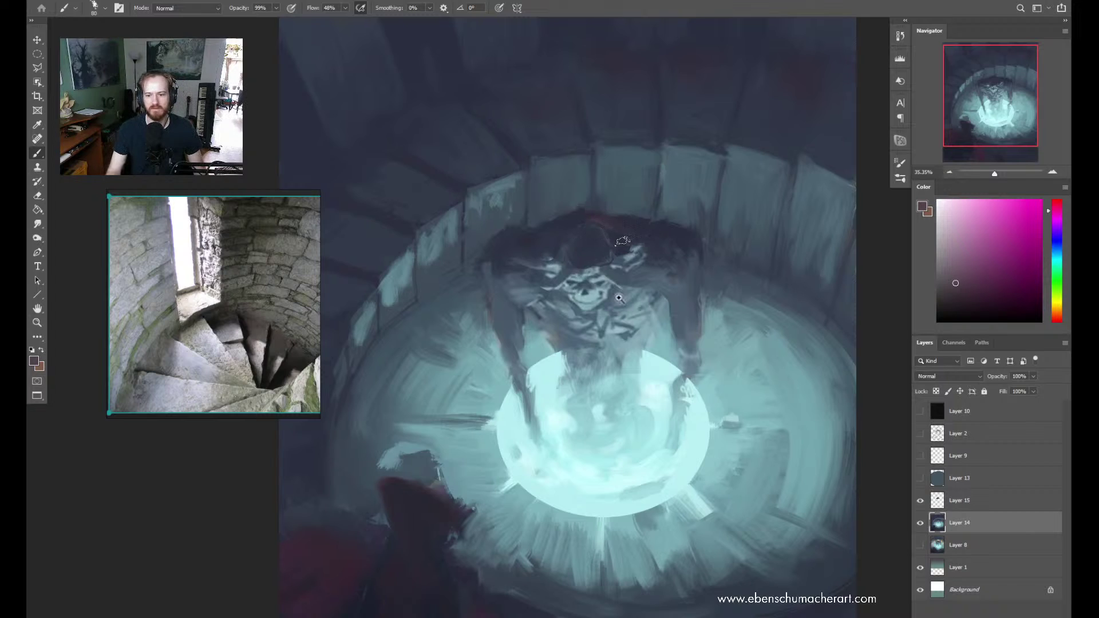
# Toggle Layer 15's visibility to check its contents, then merge it with Layer 14
pyautogui.click(920, 500)
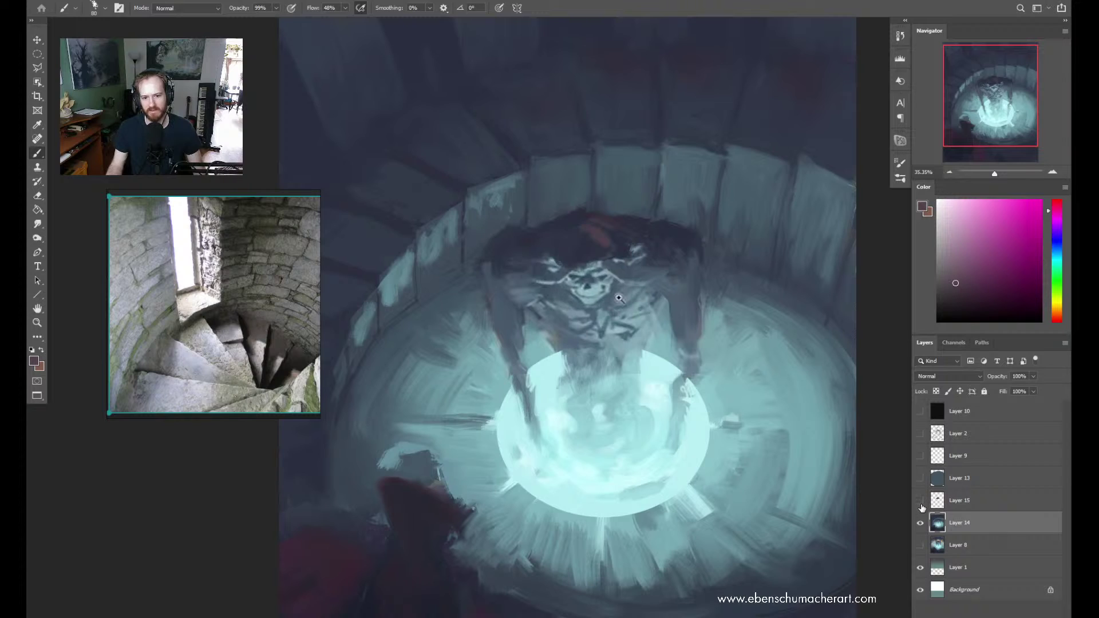
pyautogui.click(920, 500)
pyautogui.keyDown('shift'); pyautogui.click(957, 502); pyautogui.keyUp('shift')
pyautogui.hotkey('ctrl', 'e')
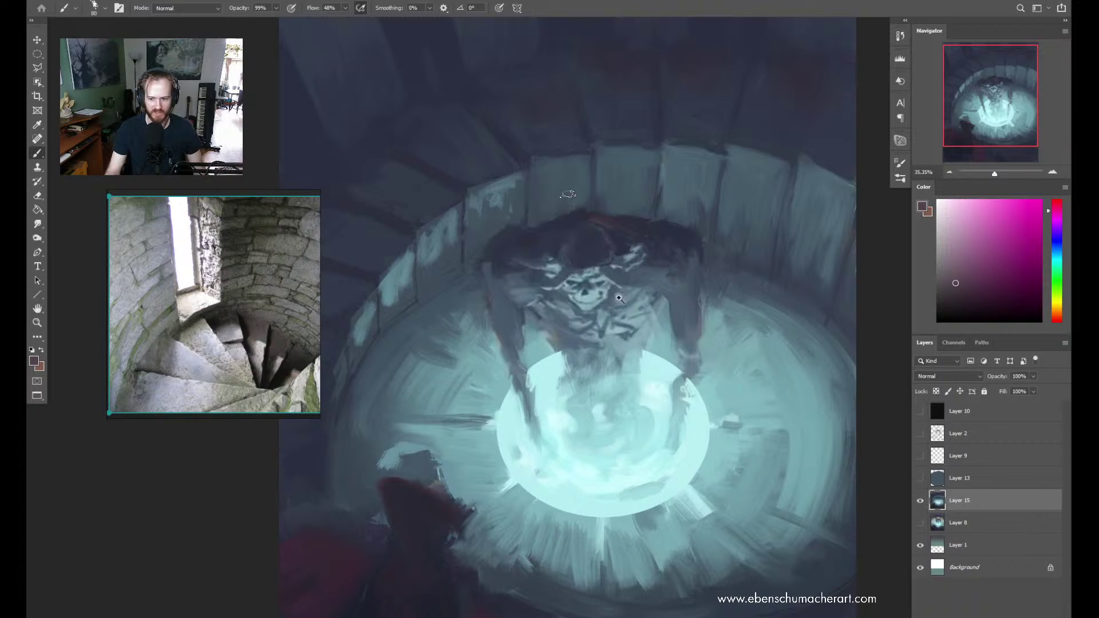
# Blend the figure's head with sampled dark navy and darken the left shoulder and upper arm with sampled dark blue
pyautogui.keyDown('alt'); pyautogui.click(598, 230); pyautogui.keyUp('alt')
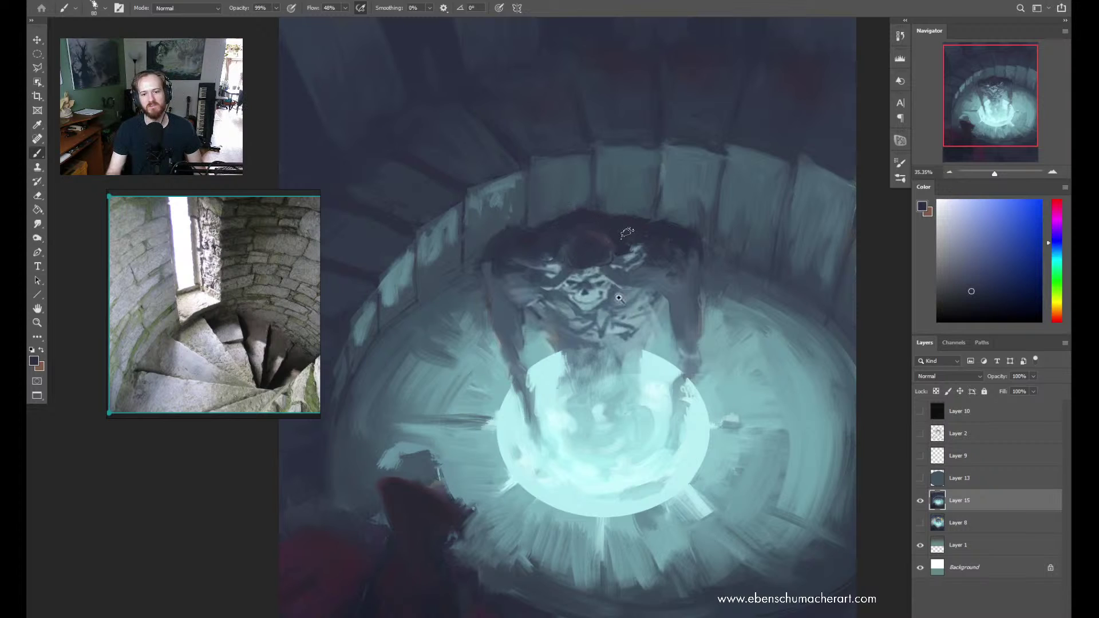
pyautogui.press('z')
pyautogui.moveTo(583, 252)
pyautogui.mouseDown()
pyautogui.moveTo(567, 252)
pyautogui.moveTo(593, 243)
pyautogui.moveTo(579, 256)
pyautogui.mouseUp()
pyautogui.press('b')
pyautogui.keyDown('alt'); pyautogui.click(461, 313); pyautogui.keyUp('alt')
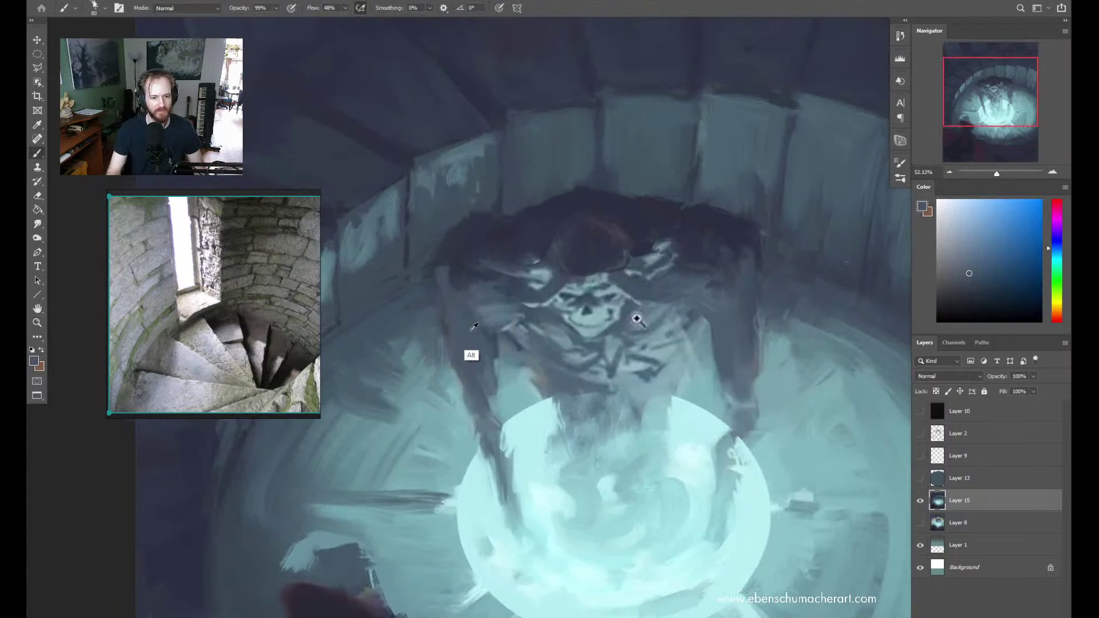
pyautogui.keyDown('alt'); pyautogui.click(457, 274); pyautogui.keyUp('alt')
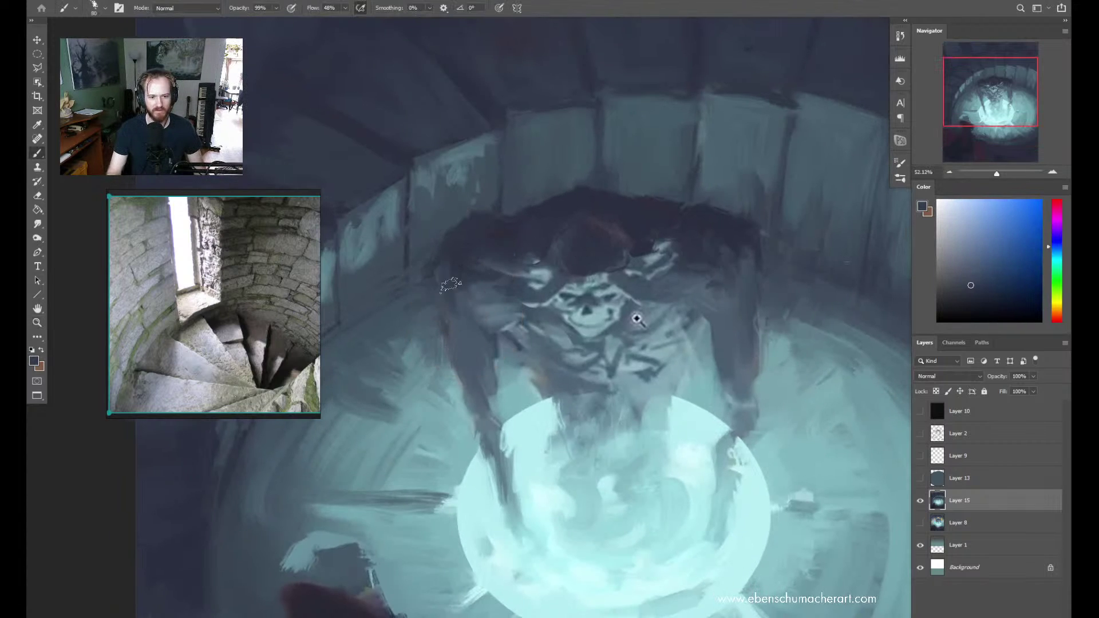
pyautogui.moveTo(454, 267)
pyautogui.mouseDown()
pyautogui.moveTo(472, 274)
pyautogui.moveTo(455, 324)
pyautogui.moveTo(461, 311)
pyautogui.mouseUp()
# Clean up the left arm's outline with sampled light teal and muted blue, and deepen its shoulder with dark navy
pyautogui.keyDown('alt'); pyautogui.click(450, 396); pyautogui.keyUp('alt')
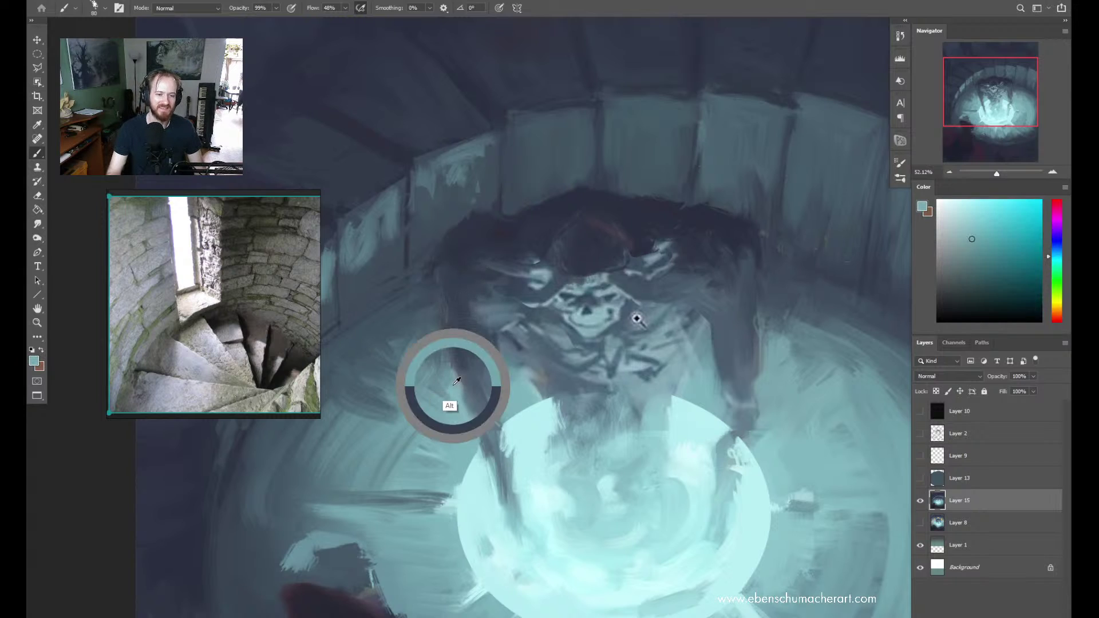
pyautogui.keyDown('alt'); pyautogui.click(459, 324); pyautogui.keyUp('alt')
pyautogui.keyDown('alt'); pyautogui.click(472, 385); pyautogui.keyUp('alt')
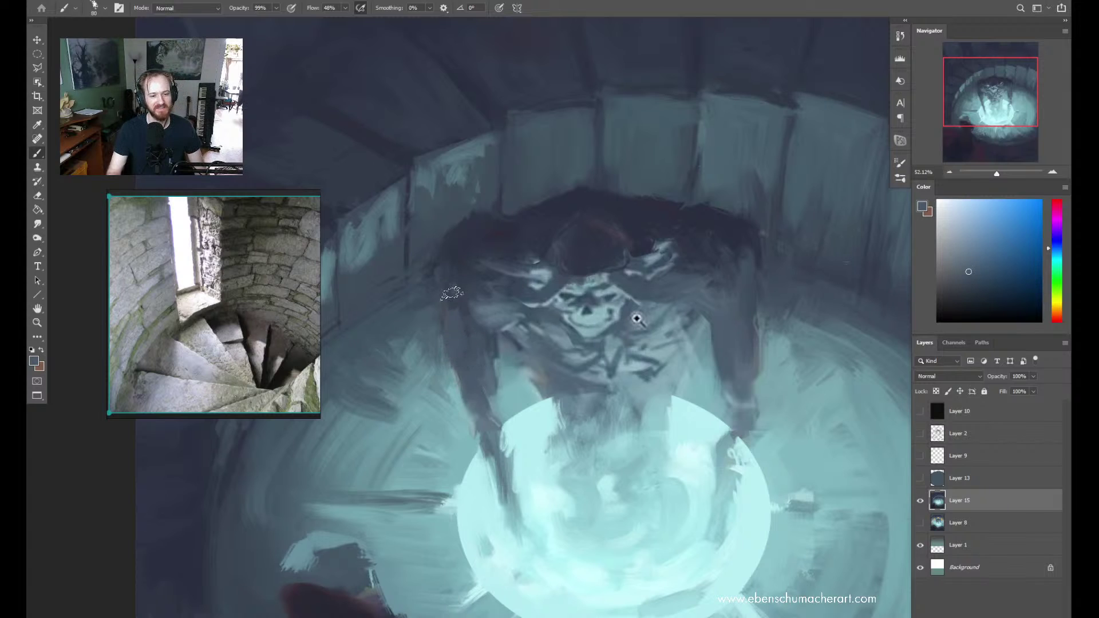
pyautogui.keyDown('alt'); pyautogui.click(460, 270); pyautogui.keyUp('alt')
pyautogui.moveTo(460, 270)
pyautogui.mouseDown()
pyautogui.moveTo(454, 310)
pyautogui.moveTo(449, 264)
pyautogui.mouseUp()
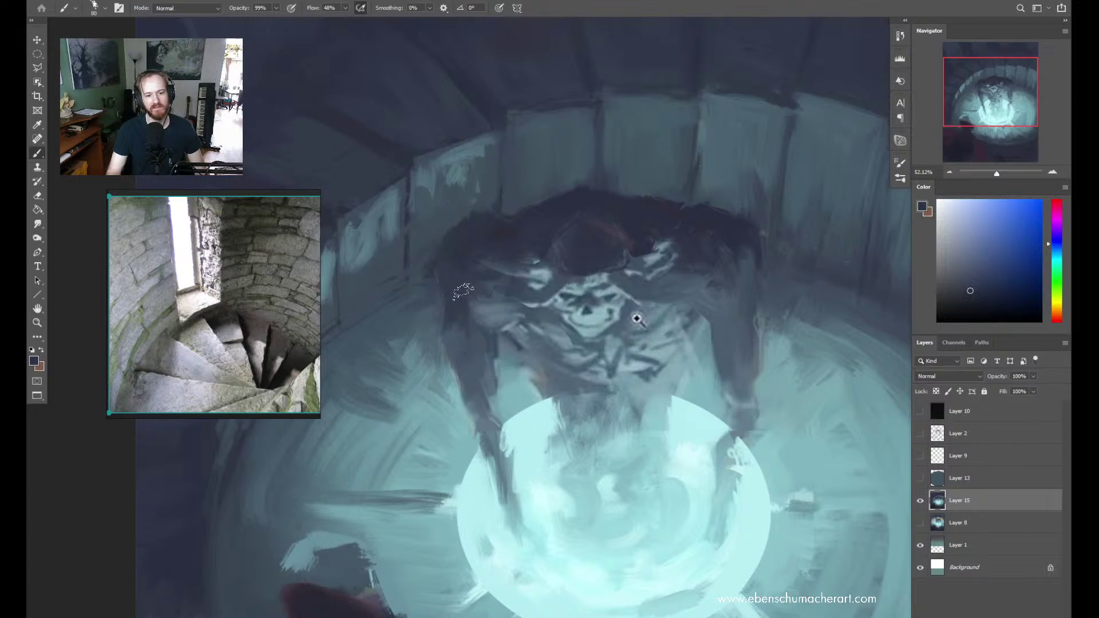
# Define the left shoulder's upper contour against the wall with sampled dark navy and muted blue
pyautogui.keyDown('alt'); pyautogui.click(463, 255); pyautogui.keyUp('alt')
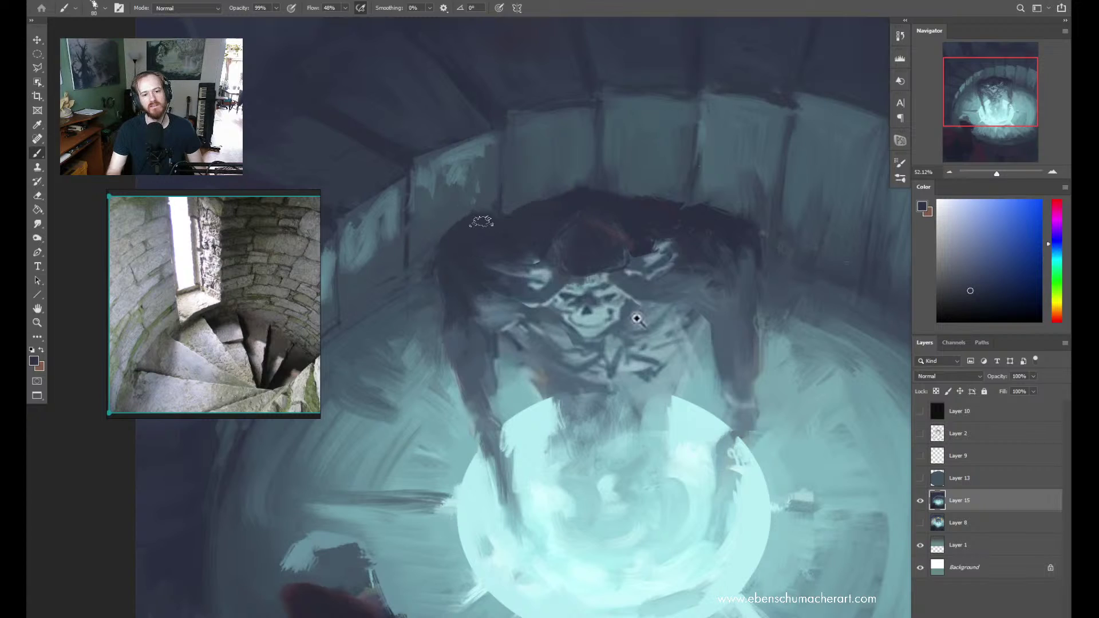
pyautogui.keyDown('alt'); pyautogui.click(483, 198); pyautogui.keyUp('alt')
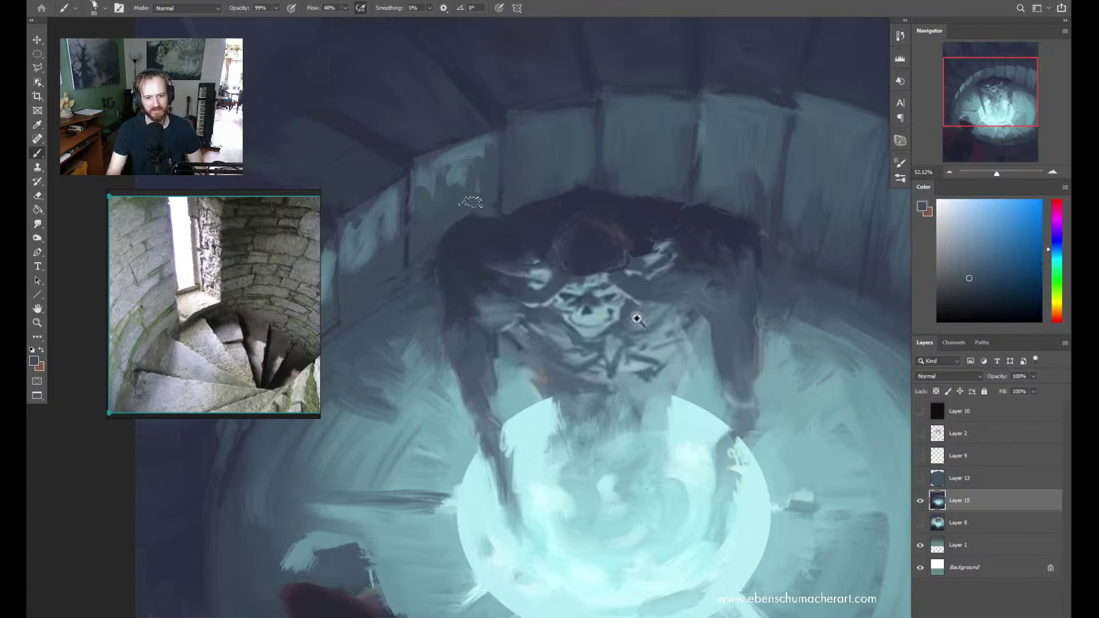
pyautogui.keyDown('alt'); pyautogui.click(478, 229); pyautogui.keyUp('alt')
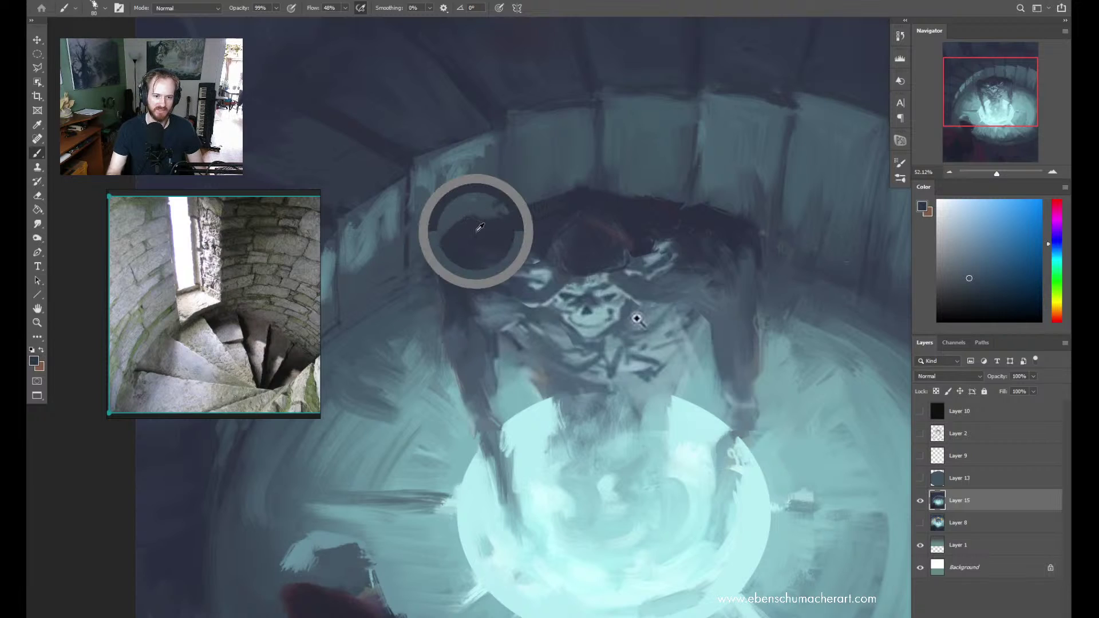
# Darken the figure's left arm with sampled muted blue and cover its reddish head with sampled dark navy
pyautogui.scroll(-1, 479, 228)
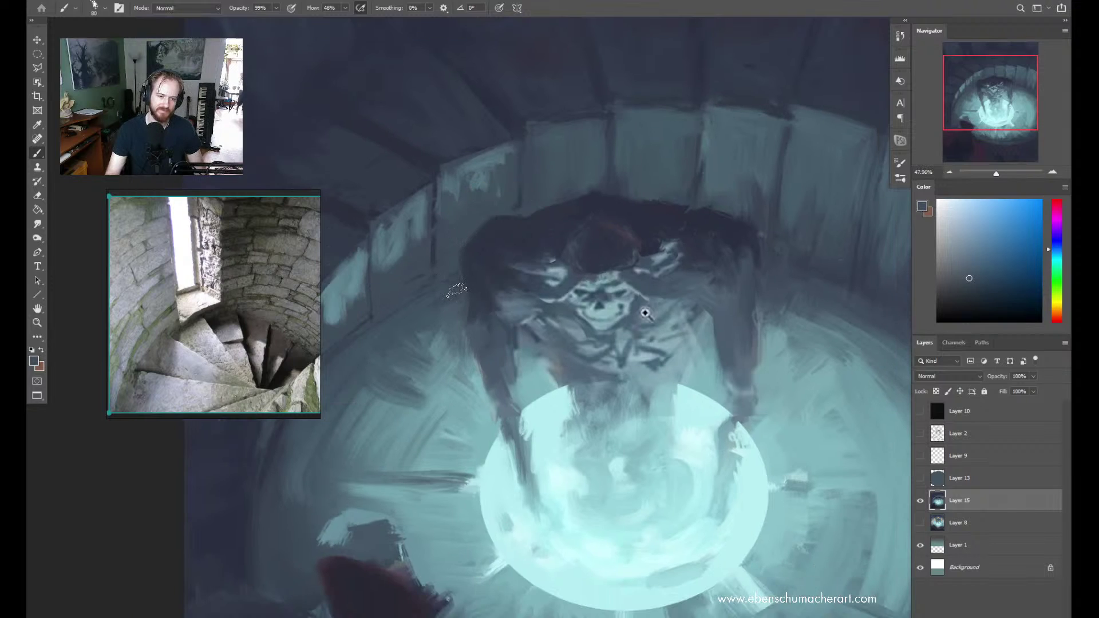
pyautogui.keyDown('alt'); pyautogui.click(480, 304); pyautogui.keyUp('alt')
pyautogui.keyDown('alt'); pyautogui.click(478, 306); pyautogui.keyUp('alt')
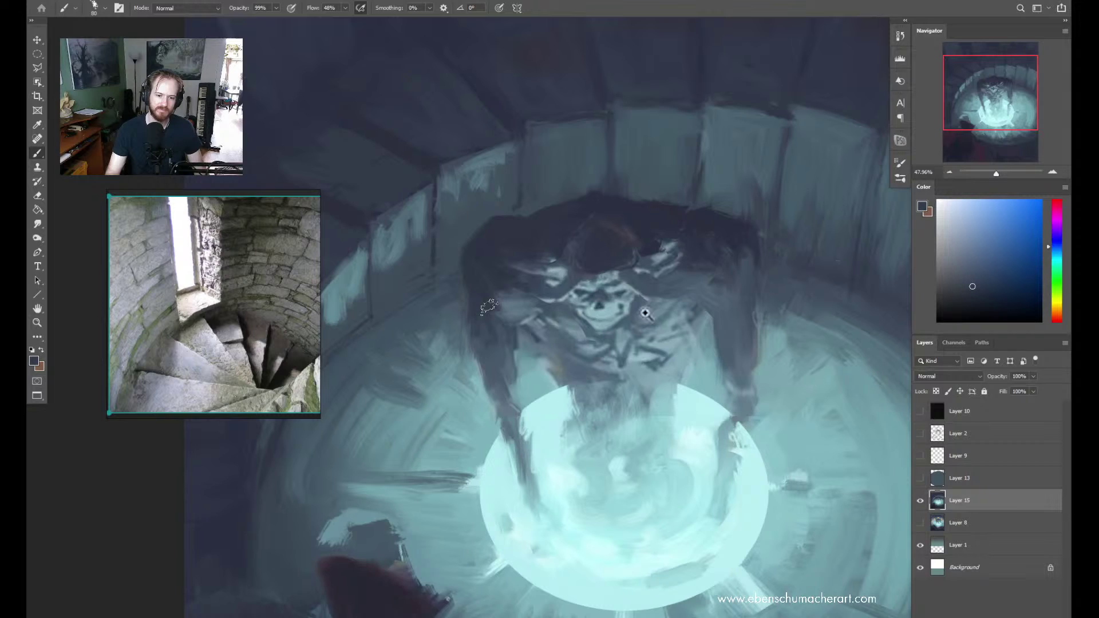
pyautogui.keyDown('alt'); pyautogui.click(635, 282); pyautogui.keyUp('alt')
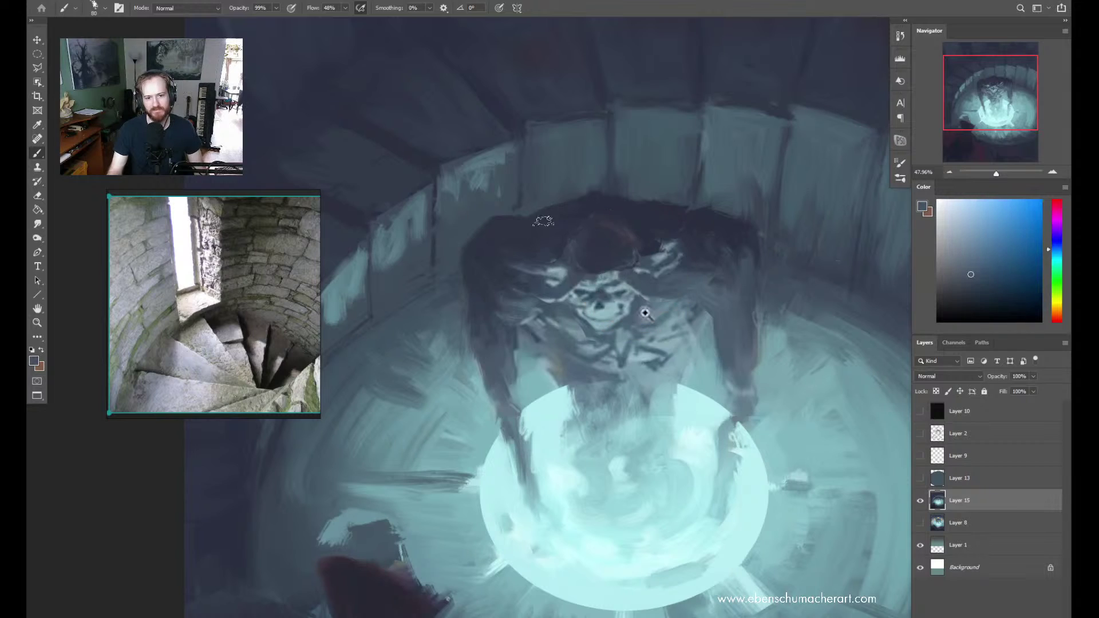
pyautogui.keyDown('alt'); pyautogui.click(626, 205); pyautogui.keyUp('alt')
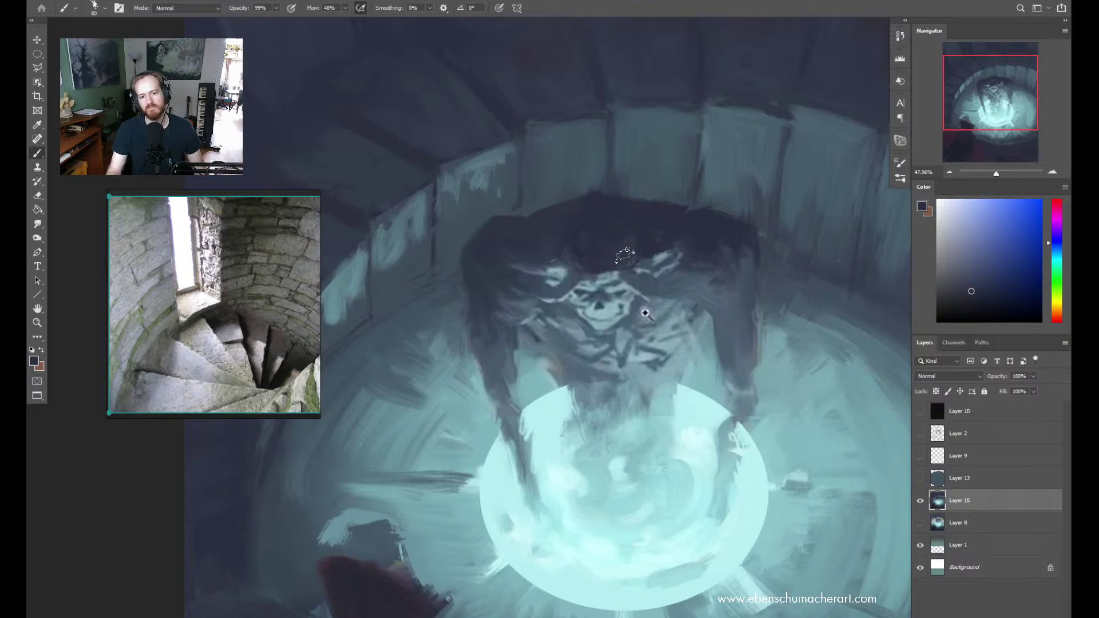
# Flip the canvas view horizontally and clean up the figure's right shoulder and arm outline with sampled muted blue and light teal
pyautogui.press('z')
pyautogui.moveTo(645, 313); pyautogui.dragTo(604, 285)
pyautogui.moveTo(622, 246); pyautogui.dragTo(629, 247)
pyautogui.press('b')
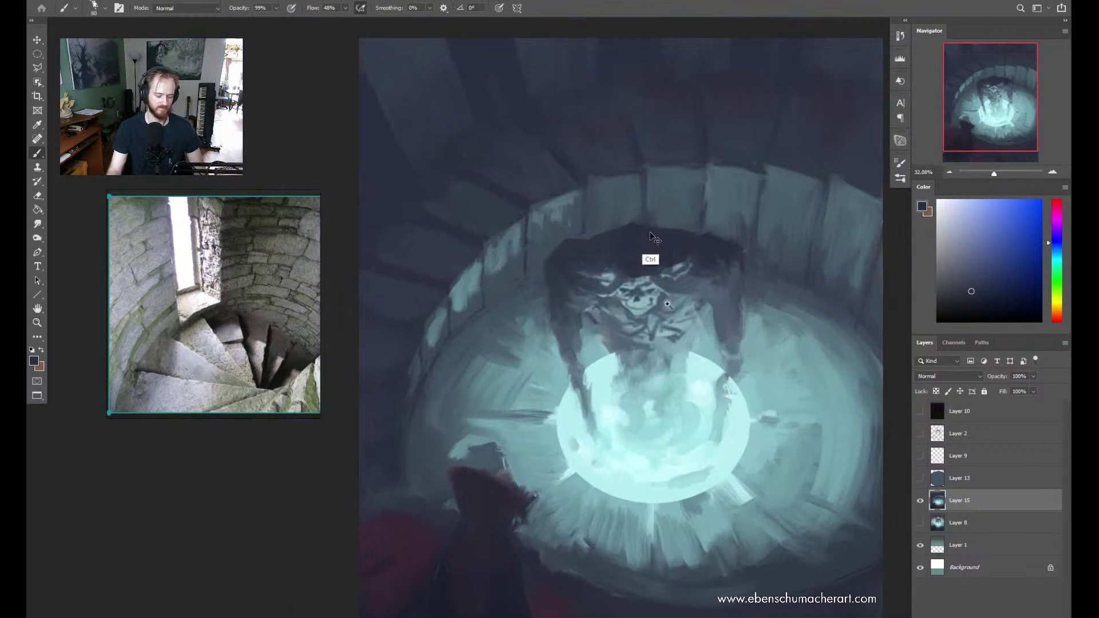
pyautogui.hotkey('ctrl', 'shift', 'h')
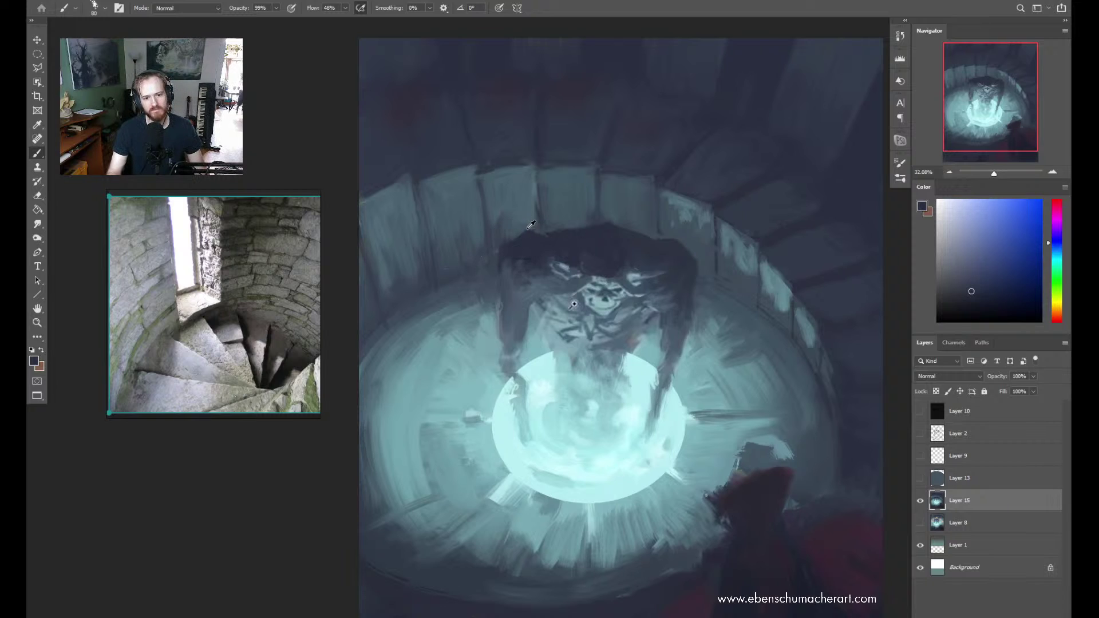
pyautogui.keyDown('alt'); pyautogui.click(506, 239); pyautogui.keyUp('alt')
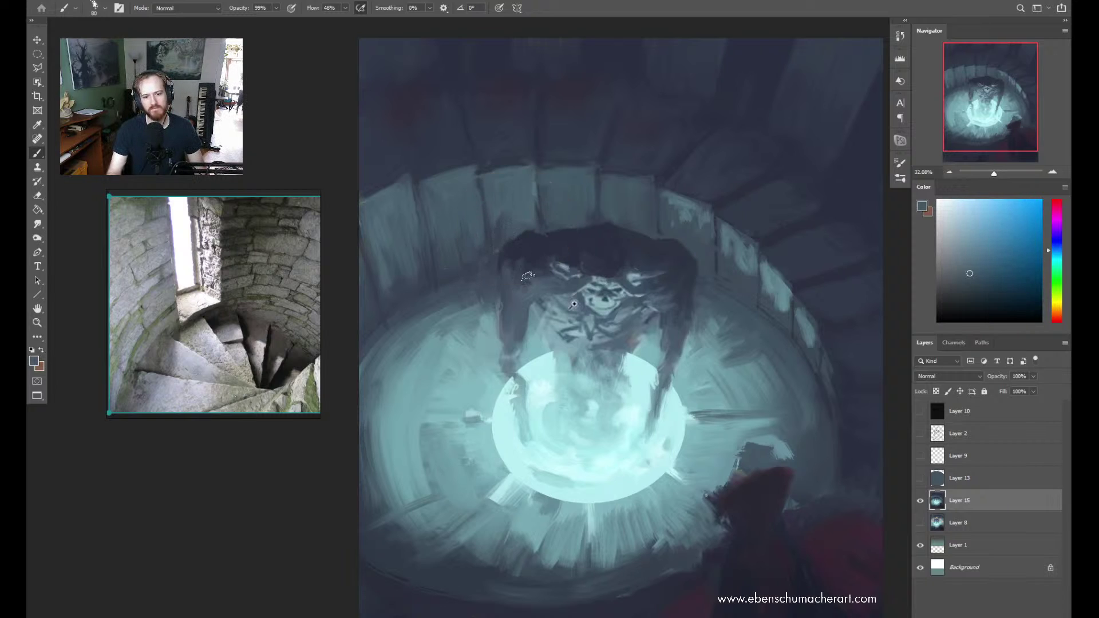
pyautogui.keyDown('alt'); pyautogui.click(492, 321); pyautogui.keyUp('alt')
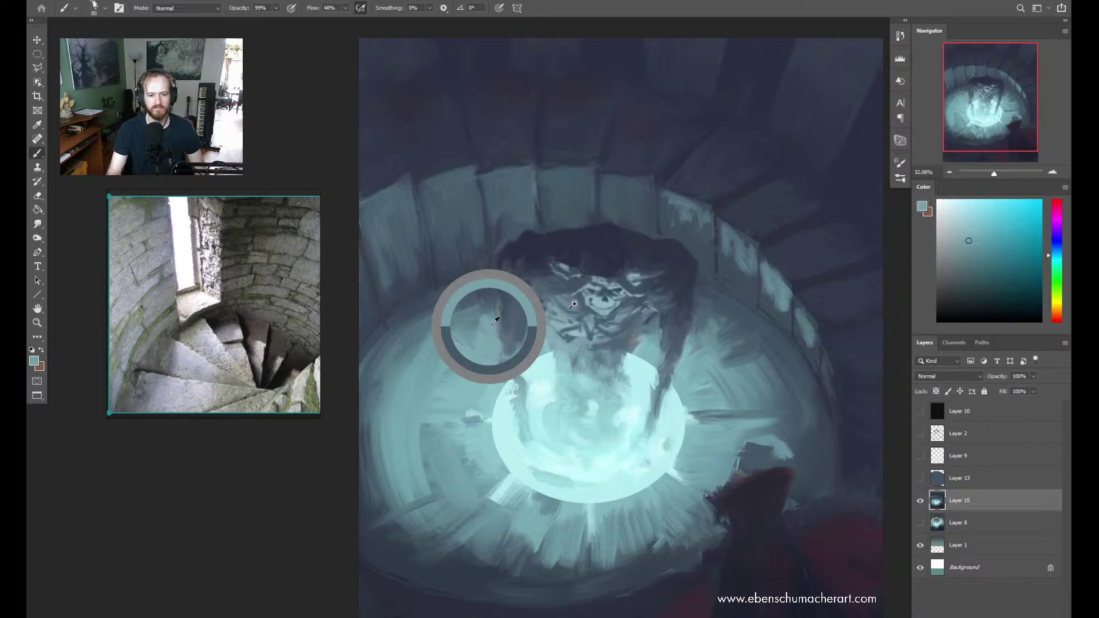
pyautogui.keyDown('alt'); pyautogui.click(509, 343); pyautogui.keyUp('alt')
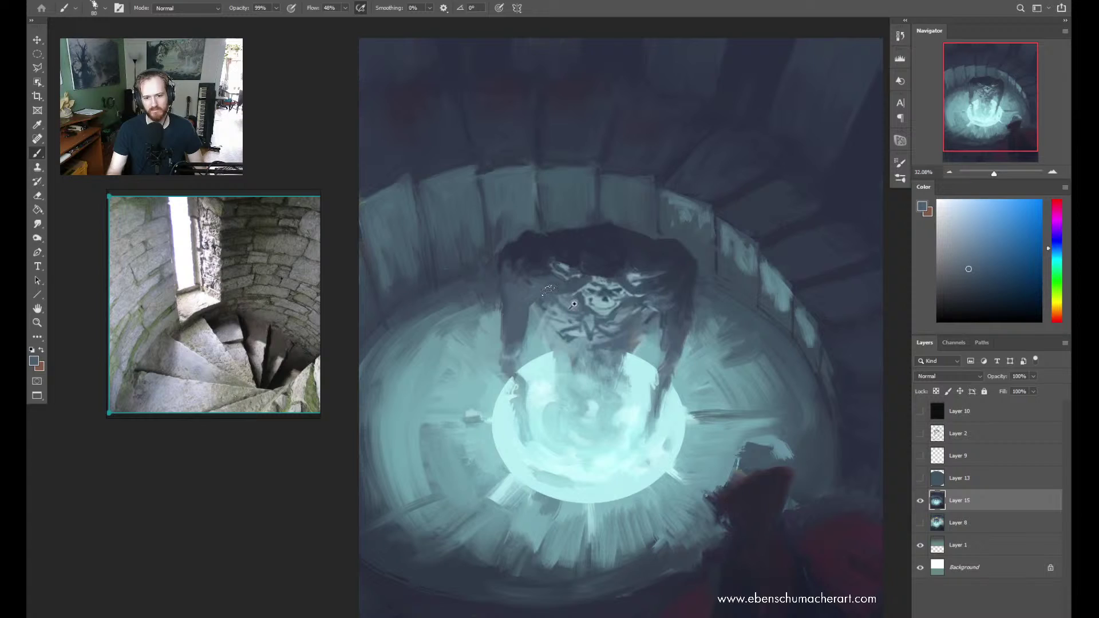
pyautogui.keyDown('alt'); pyautogui.click(564, 330); pyautogui.keyUp('alt')
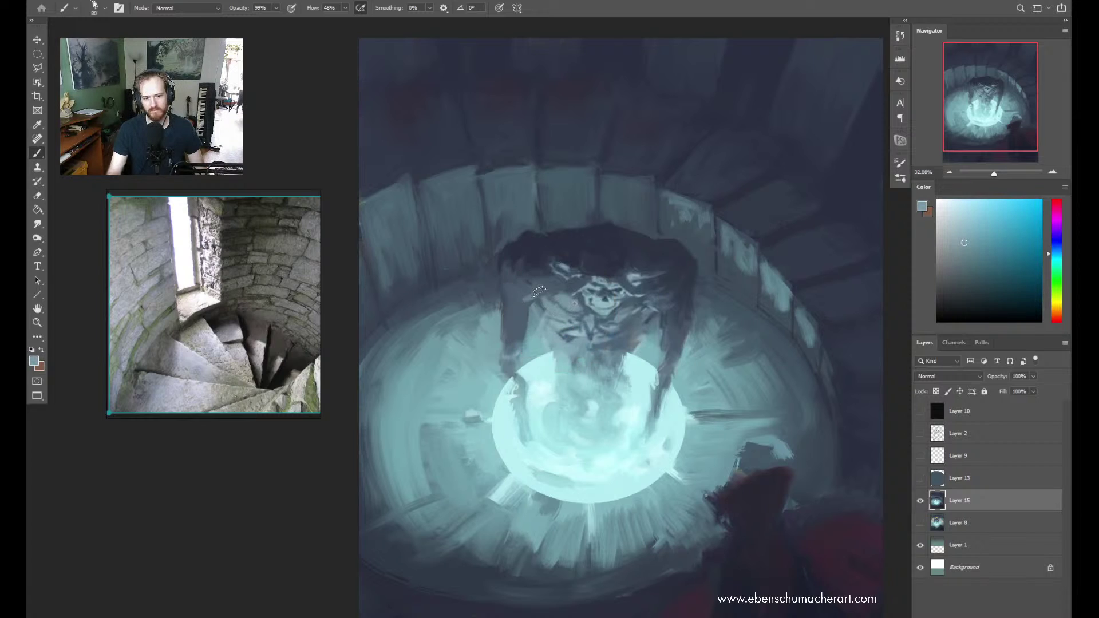
# Flip the canvas view back and soften the torso markings below the figure's face with the sampled grey-teal
pyautogui.moveTo(586, 314)
pyautogui.mouseDown()
pyautogui.moveTo(575, 236)
pyautogui.moveTo(587, 304)
pyautogui.mouseUp()
pyautogui.press('h')
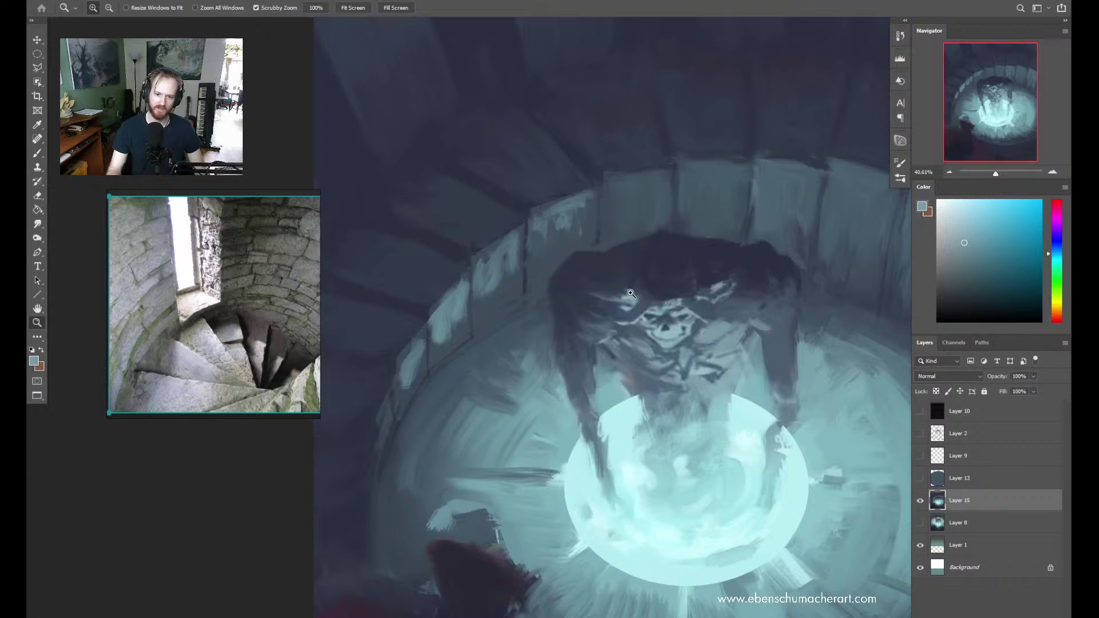
pyautogui.moveTo(577, 310); pyautogui.dragTo(640, 343)
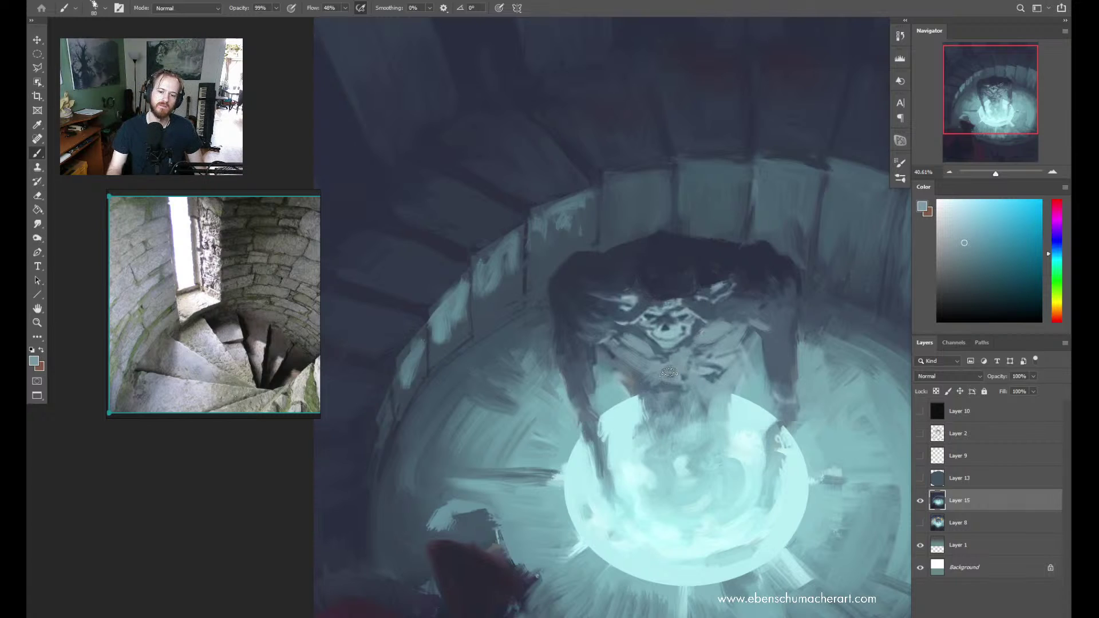
# Refine the dark stone steps above the well's left rim with sampled navy and dark blue tones
pyautogui.press('z')
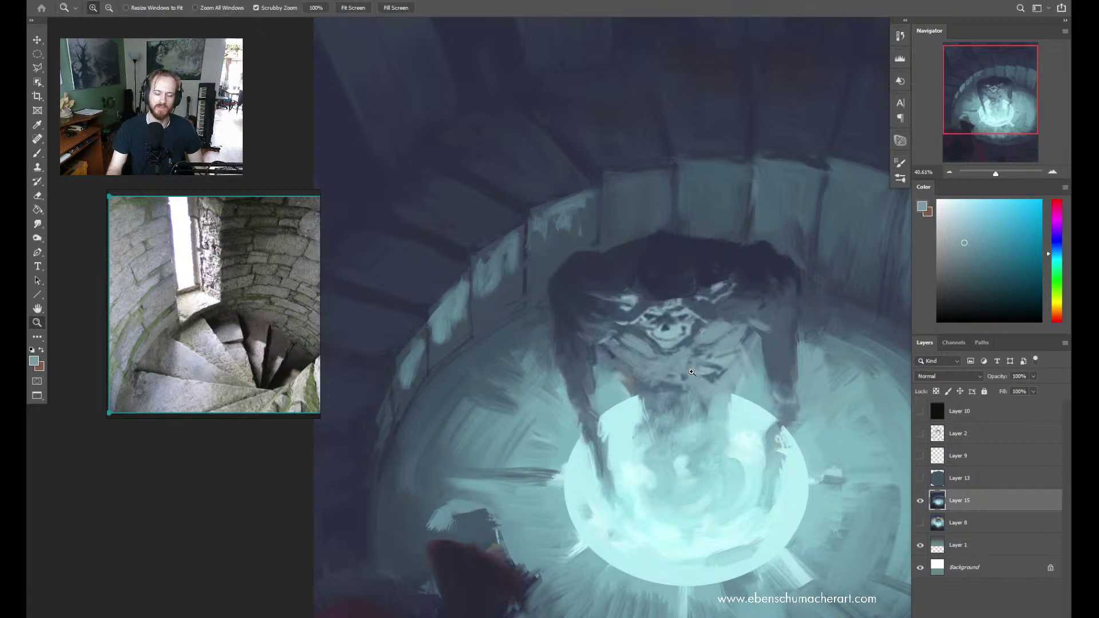
pyautogui.moveTo(647, 376)
pyautogui.mouseDown()
pyautogui.moveTo(667, 350)
pyautogui.moveTo(727, 342)
pyautogui.mouseUp()
pyautogui.press('b')
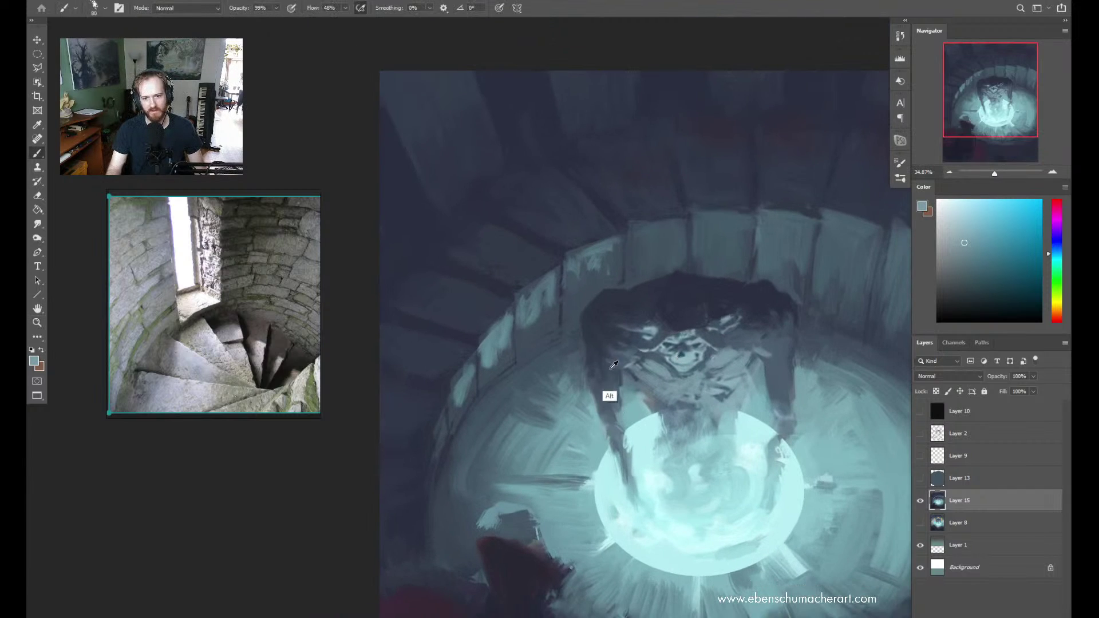
pyautogui.press('alt')
pyautogui.keyDown('alt'); pyautogui.click(591, 225); pyautogui.keyUp('alt')
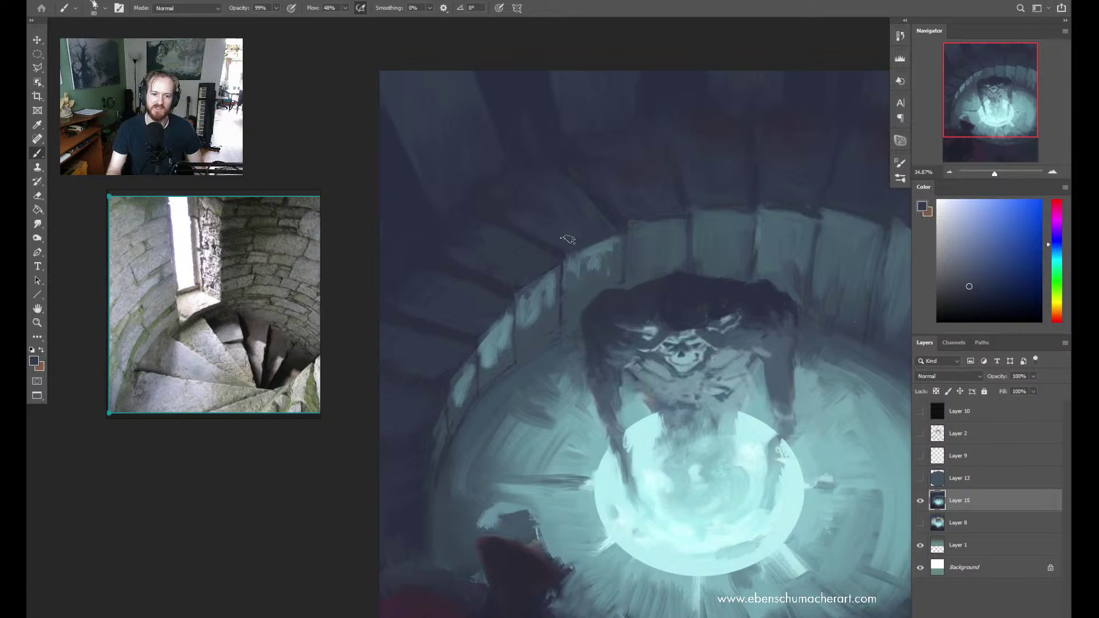
pyautogui.keyDown('alt'); pyautogui.click(613, 225); pyautogui.keyUp('alt')
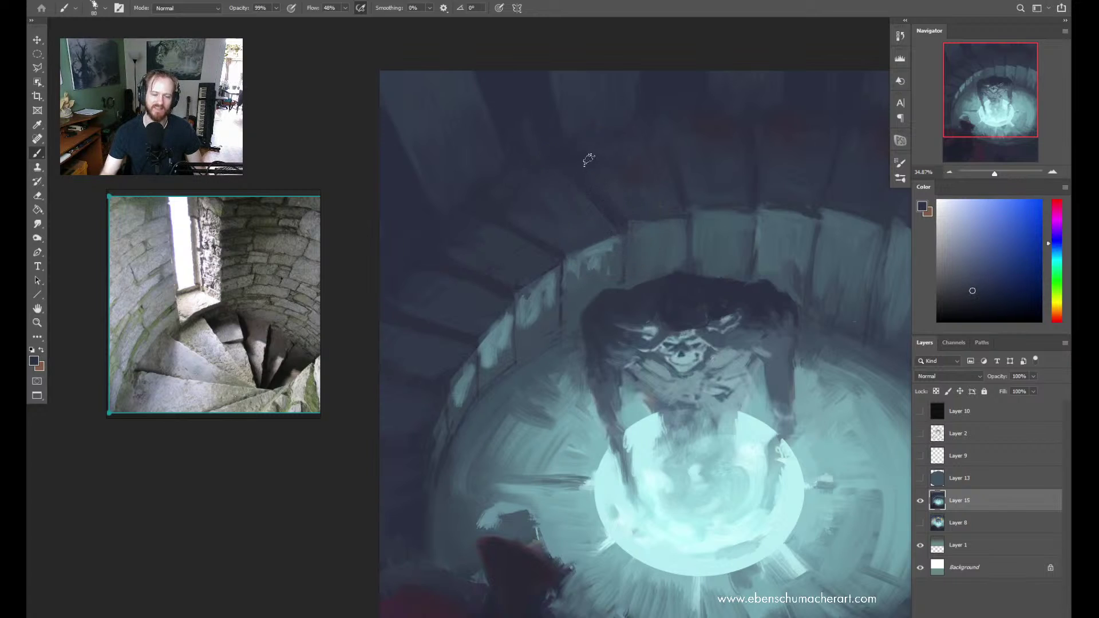
pyautogui.keyDown('alt'); pyautogui.click(631, 211); pyautogui.keyUp('alt')
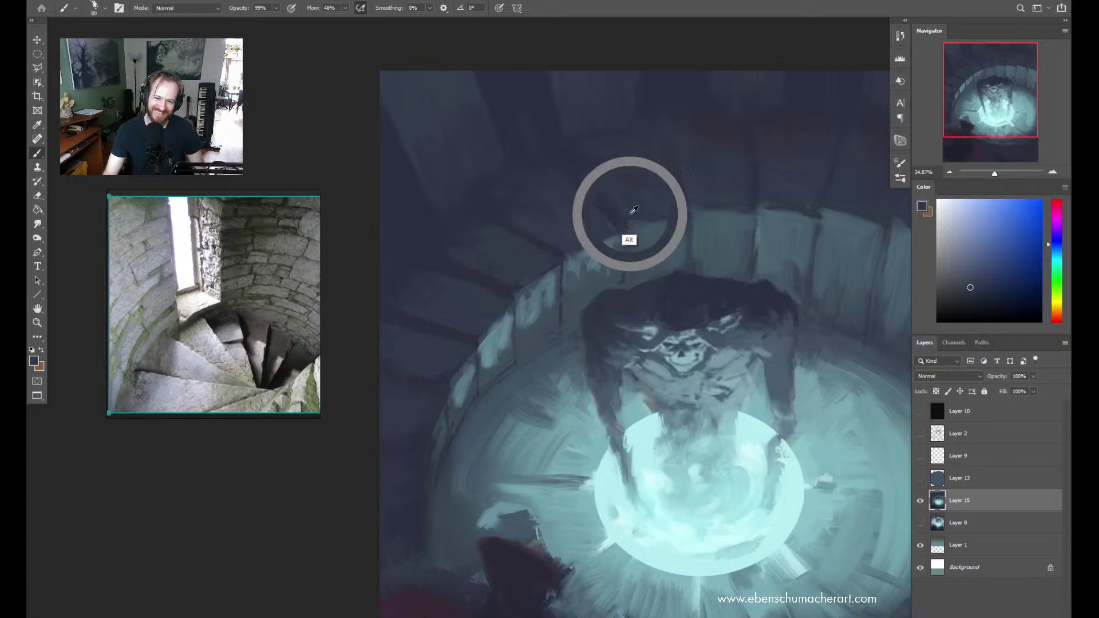
pyautogui.keyDown('alt'); pyautogui.click(578, 230); pyautogui.keyUp('alt')
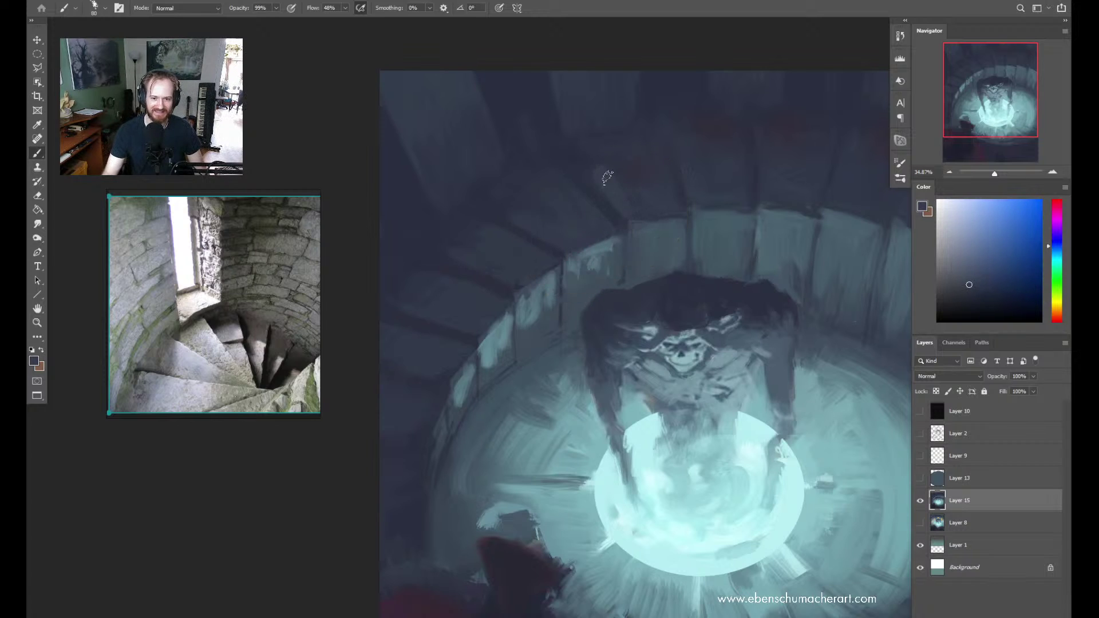
pyautogui.keyDown('alt'); pyautogui.click(644, 208); pyautogui.keyUp('alt')
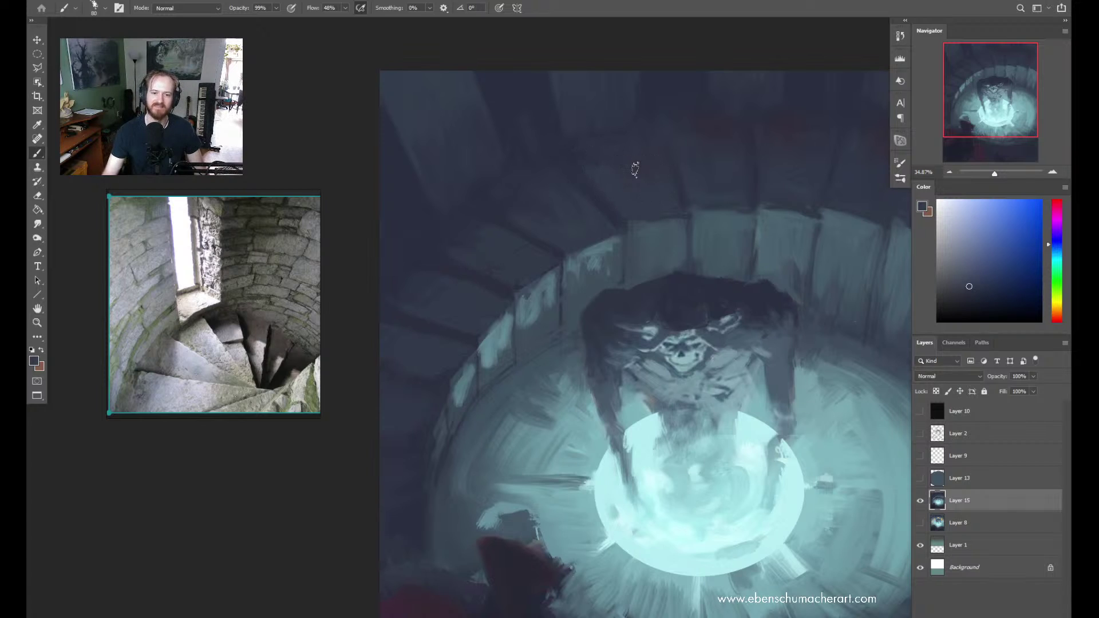
# Touch up the upper edges and faces of the left wall blocks with sampled muted teal and dark blue
pyautogui.press('z')
pyautogui.moveTo(681, 320)
pyautogui.mouseDown()
pyautogui.moveTo(659, 319)
pyautogui.moveTo(682, 318)
pyautogui.mouseUp()
pyautogui.press('b')
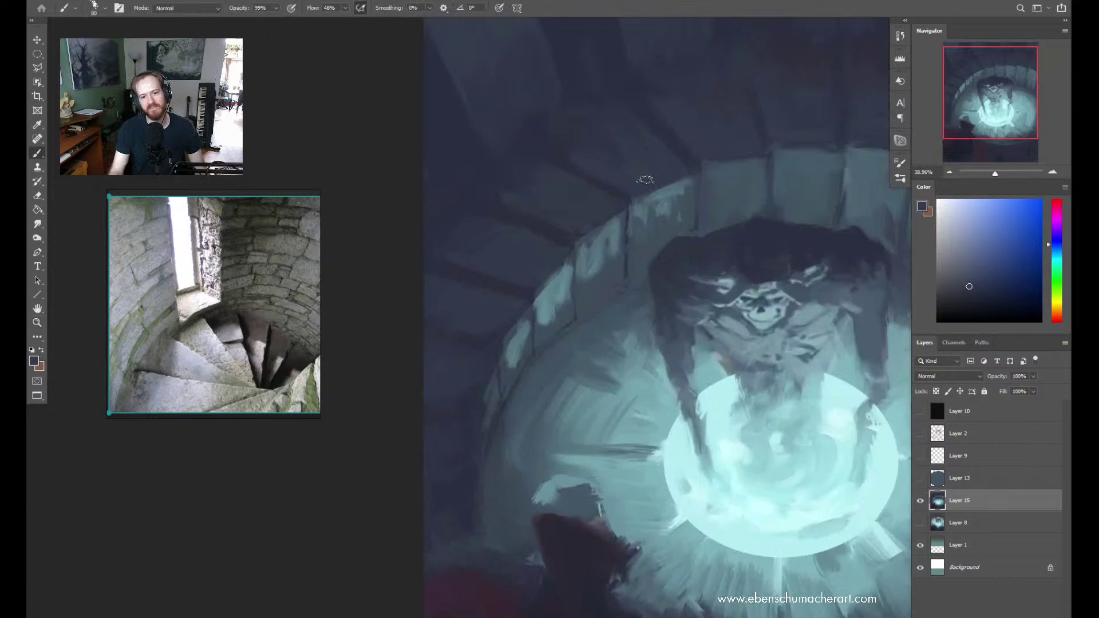
pyautogui.keyDown('alt'); pyautogui.click(665, 188); pyautogui.keyUp('alt')
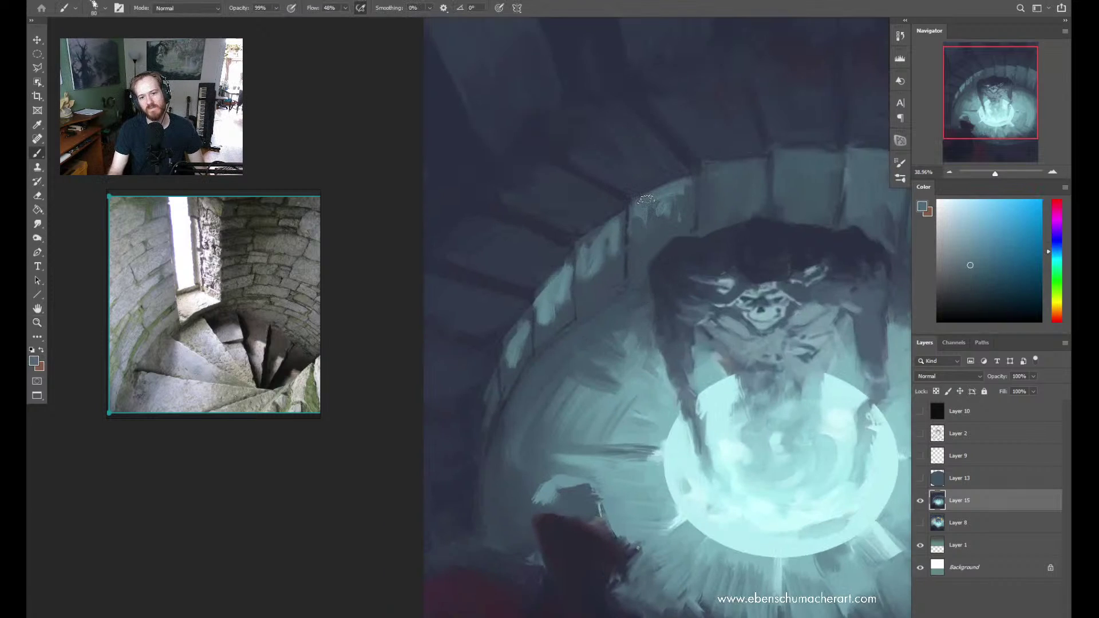
pyautogui.press('z')
pyautogui.moveTo(647, 199); pyautogui.dragTo(586, 244)
pyautogui.press('b')
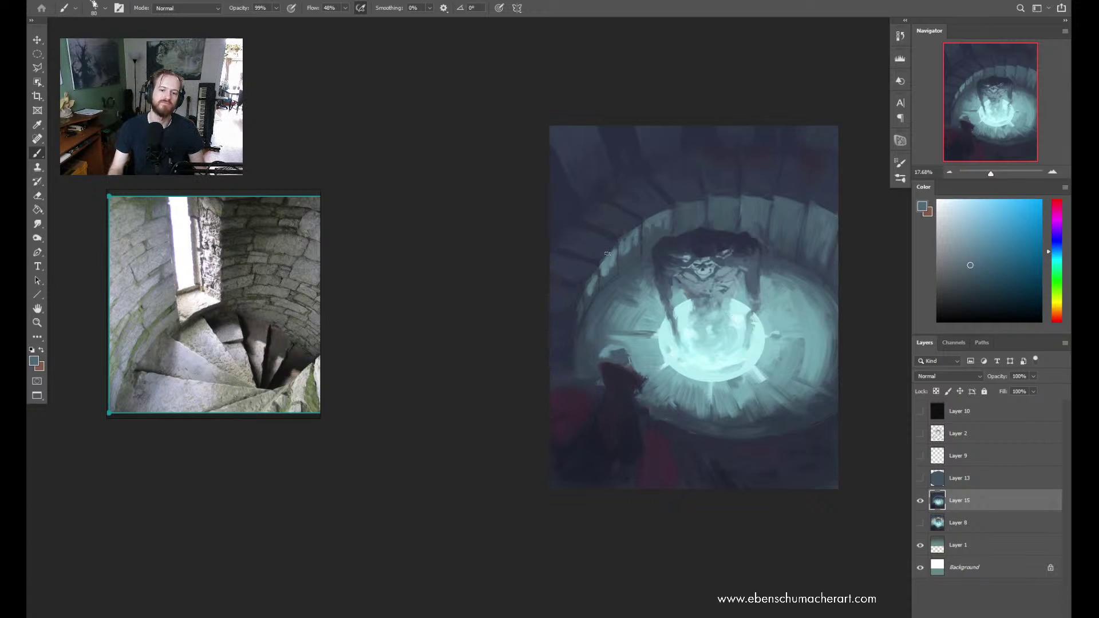
pyautogui.press('z')
pyautogui.moveTo(630, 243); pyautogui.dragTo(666, 250)
pyautogui.press('b')
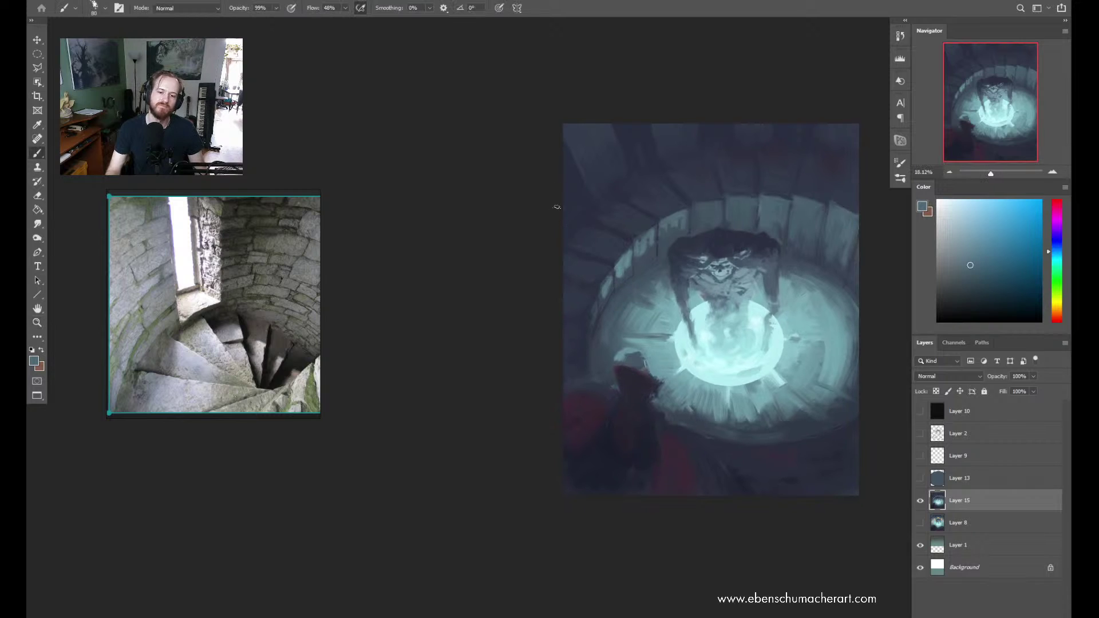
pyautogui.keyDown('alt'); pyautogui.click(619, 269); pyautogui.keyUp('alt')
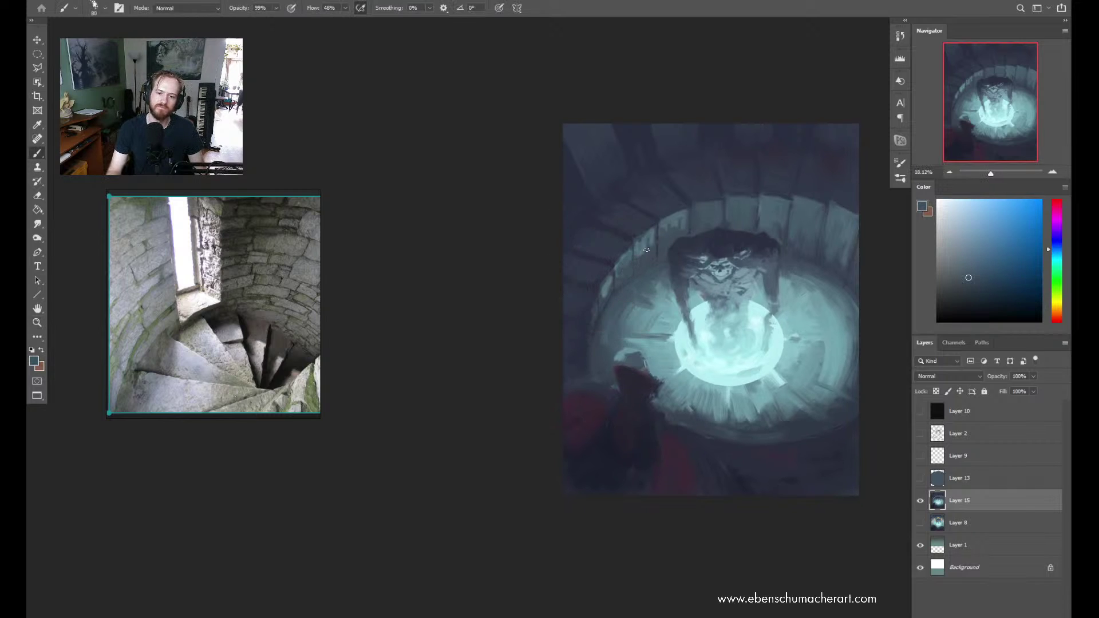
# Blend the light patches on the left wall blocks into vertical streaks with the Smudge tool
pyautogui.press('r')
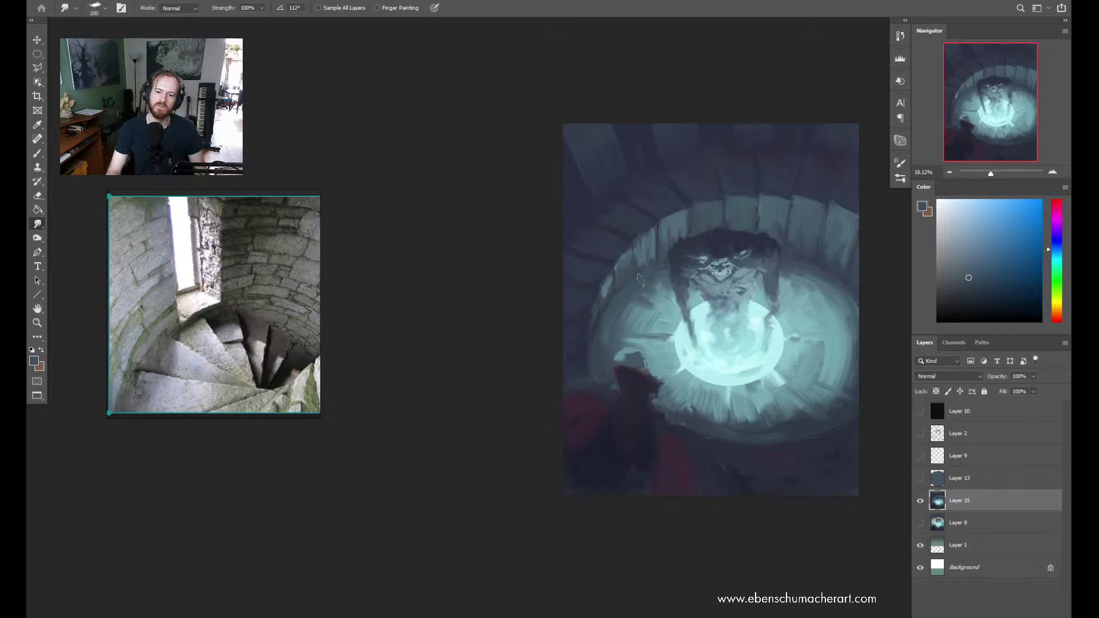
pyautogui.press('z')
pyautogui.moveTo(640, 286); pyautogui.dragTo(641, 291)
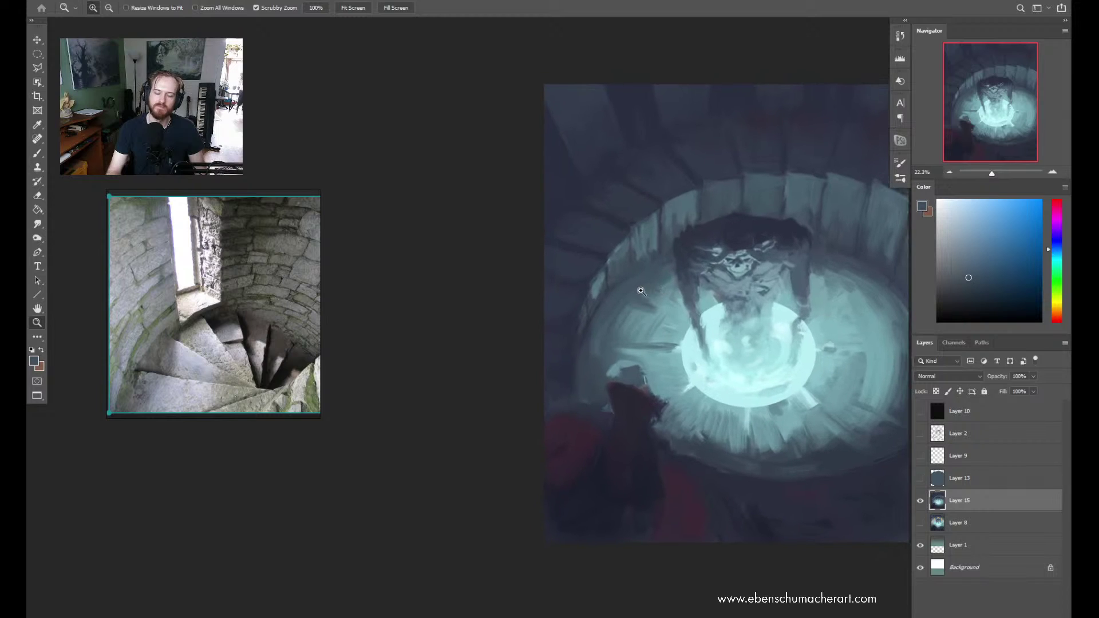
pyautogui.press('z')
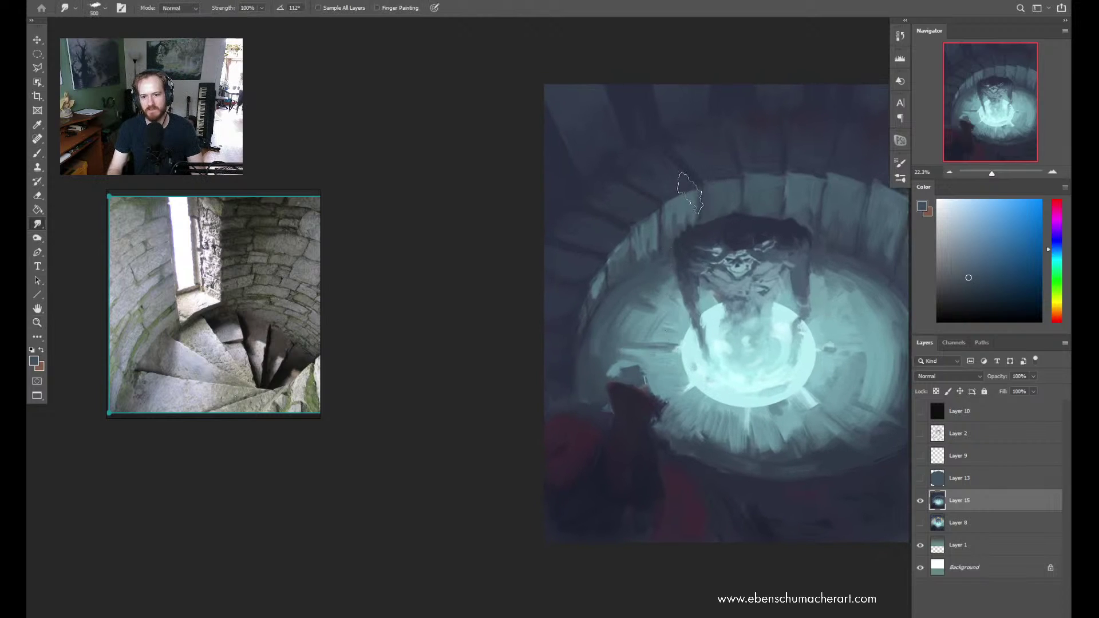
# Give the Smudge tool the 949 px flat oval brush tip and reduce its size to 50 px
pyautogui.rightClick(689, 195)
pyautogui.moveTo(725, 220); pyautogui.dragTo(705, 234)
pyautogui.click(900, 165)
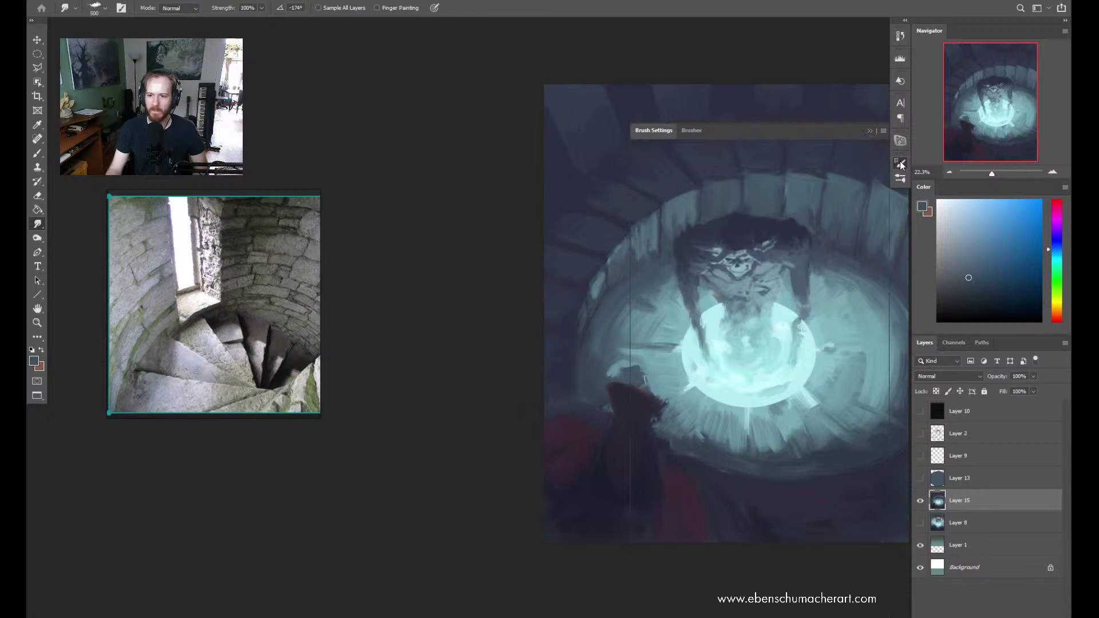
pyautogui.click(900, 165)
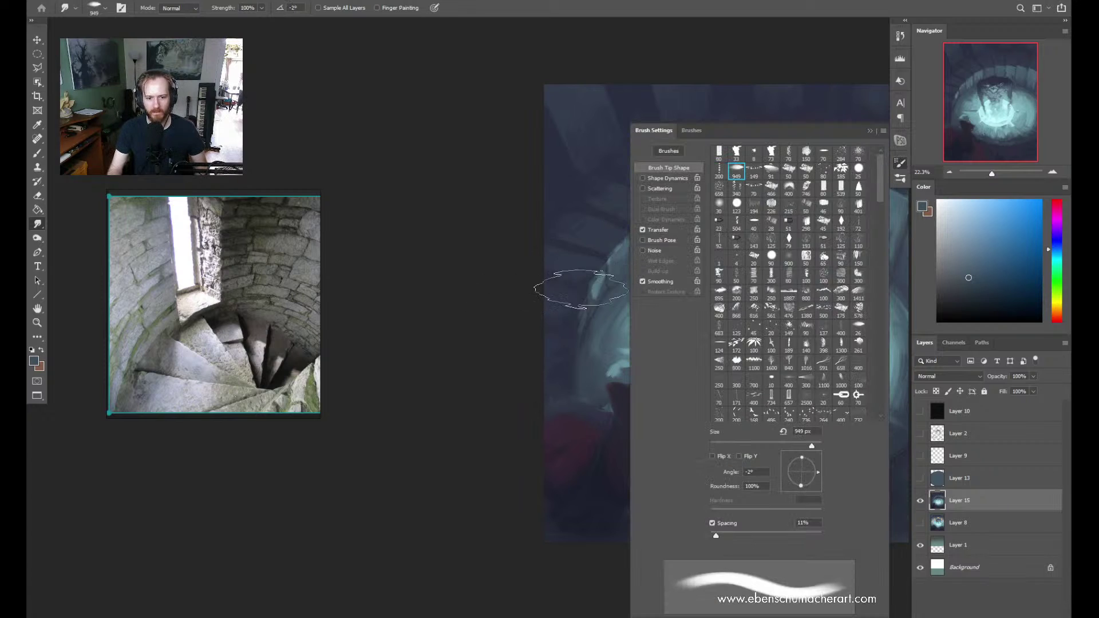
pyautogui.click(868, 131)
pyautogui.press('[')
pyautogui.press('[')
pyautogui.press('[')
pyautogui.press('[')
pyautogui.press('[')
pyautogui.press('[')
pyautogui.press('[')
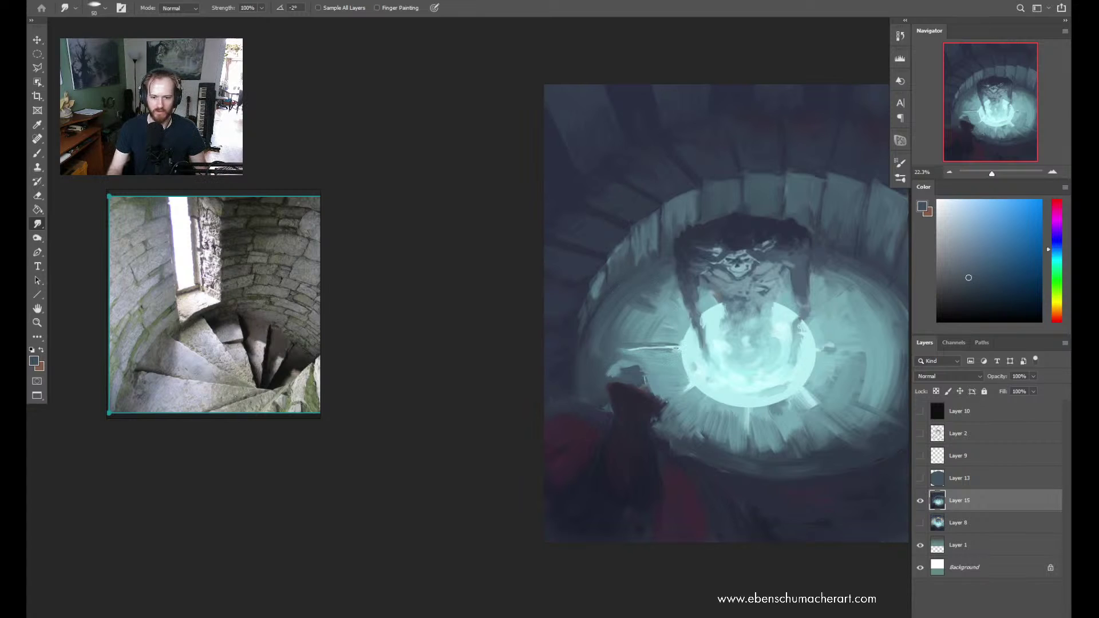
# Smudge the floor groove left of the orb into a thin, tapering streak of light
pyautogui.moveTo(629, 349); pyautogui.dragTo(686, 347)
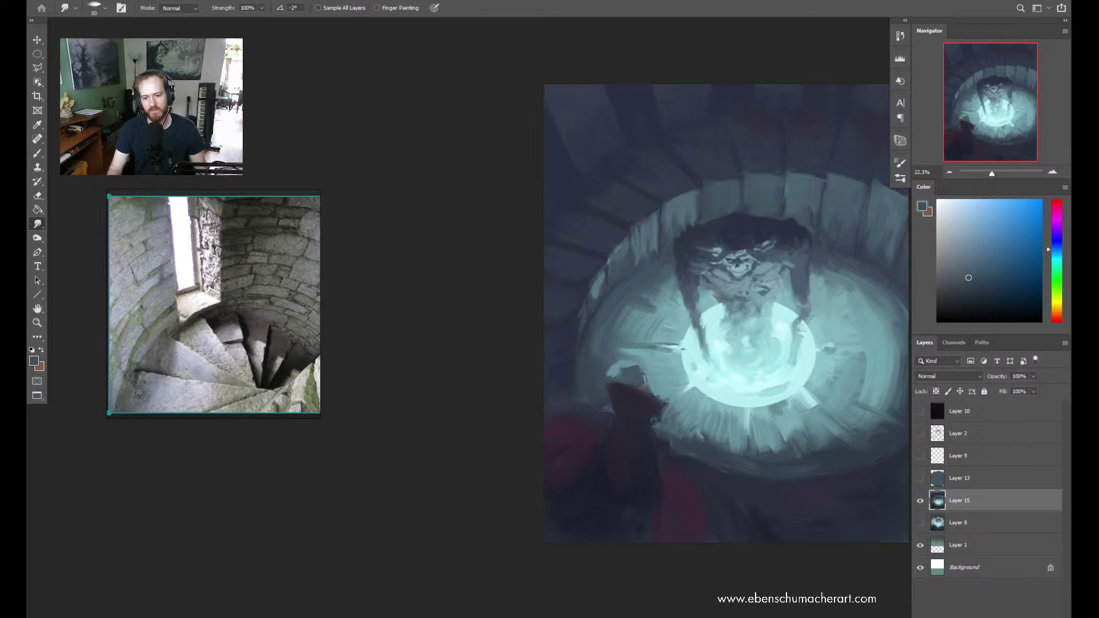
pyautogui.moveTo(650, 347); pyautogui.dragTo(683, 348)
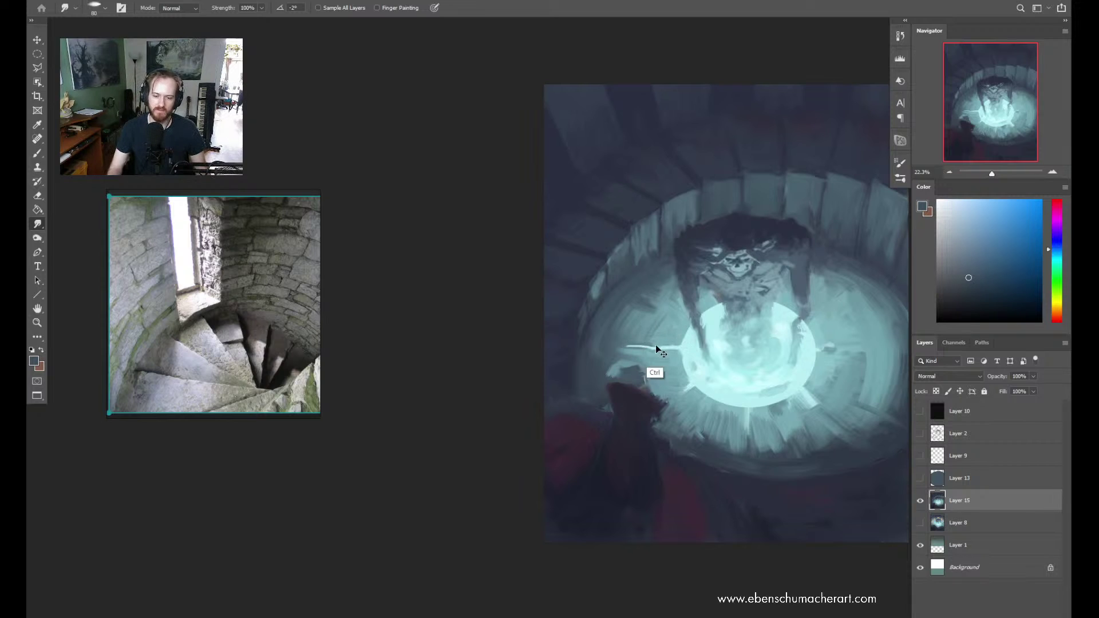
pyautogui.moveTo(652, 371); pyautogui.dragTo(688, 349)
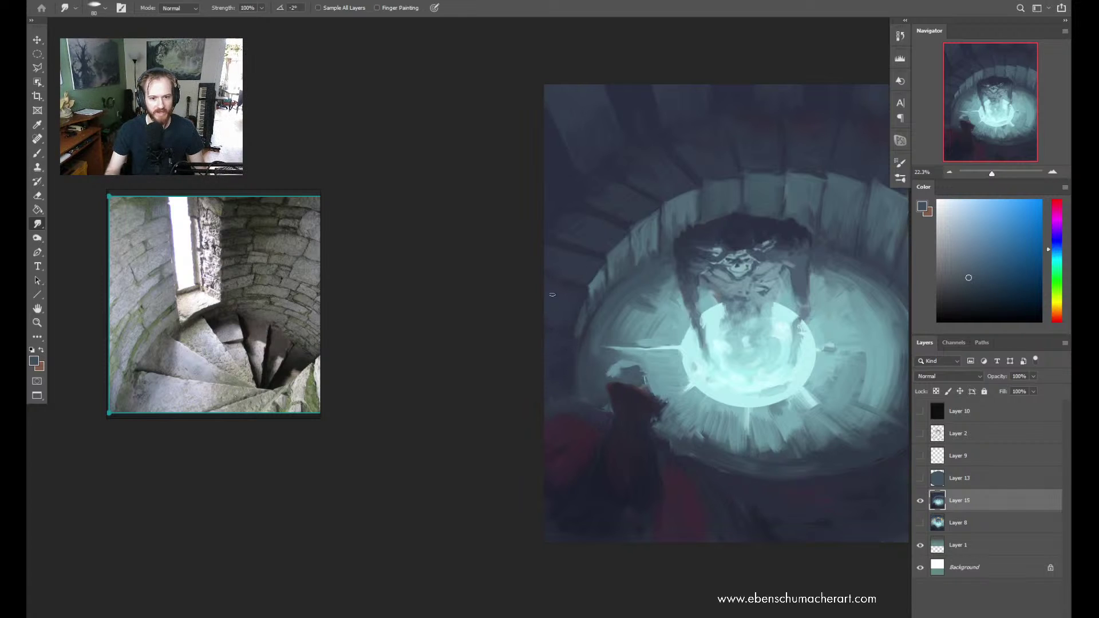
# Enlarge the Smudge tool's brush to 175 px for blending the dark stone steps left of the well
pyautogui.press('z')
pyautogui.moveTo(620, 296); pyautogui.dragTo(590, 304)
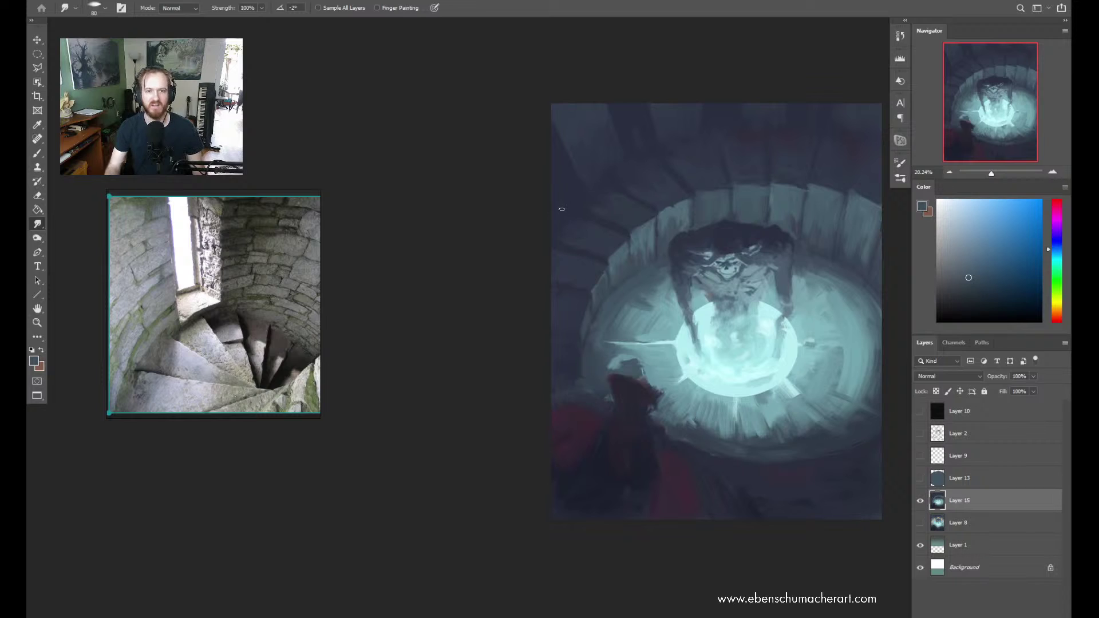
pyautogui.press(']')
pyautogui.press(']')
pyautogui.press(']')
pyautogui.press(']')
pyautogui.press(']')
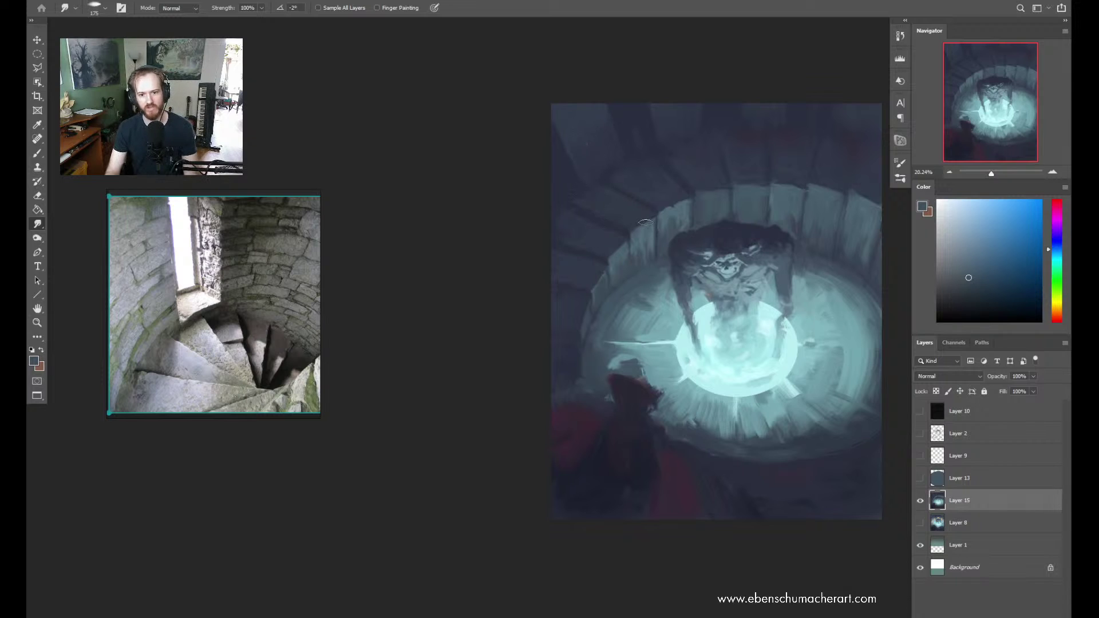
# Reduce the Smudge brush to 90 px and smudge a thin horizontal streak into the dark stone left of the floor groove
pyautogui.press('[')
pyautogui.press('[')
pyautogui.press('[')
pyautogui.press('[')
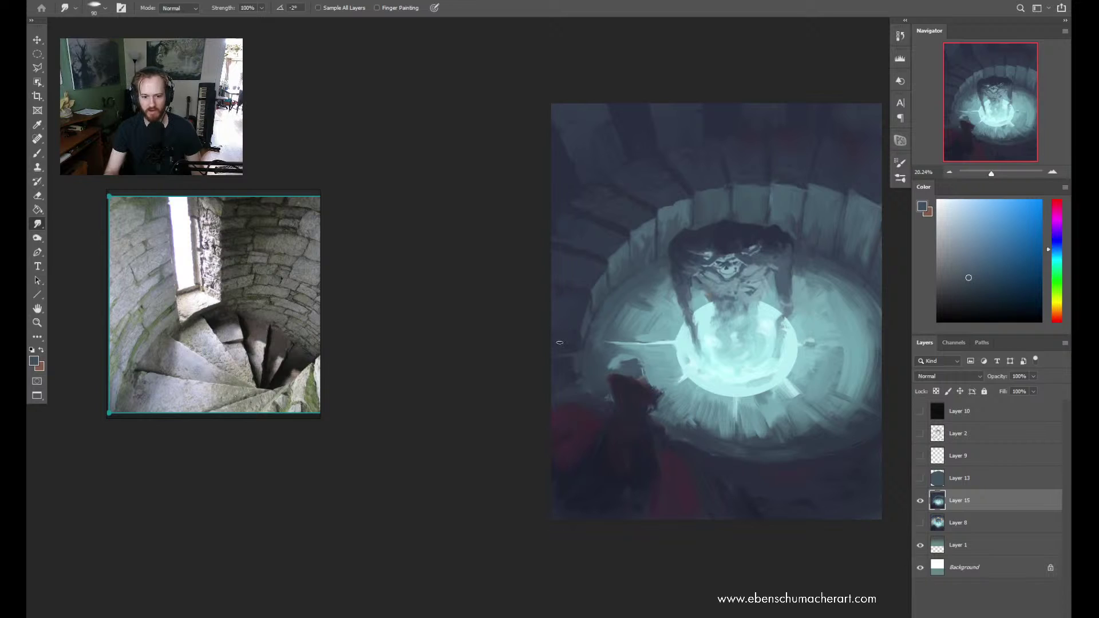
pyautogui.moveTo(559, 343); pyautogui.dragTo(593, 346)
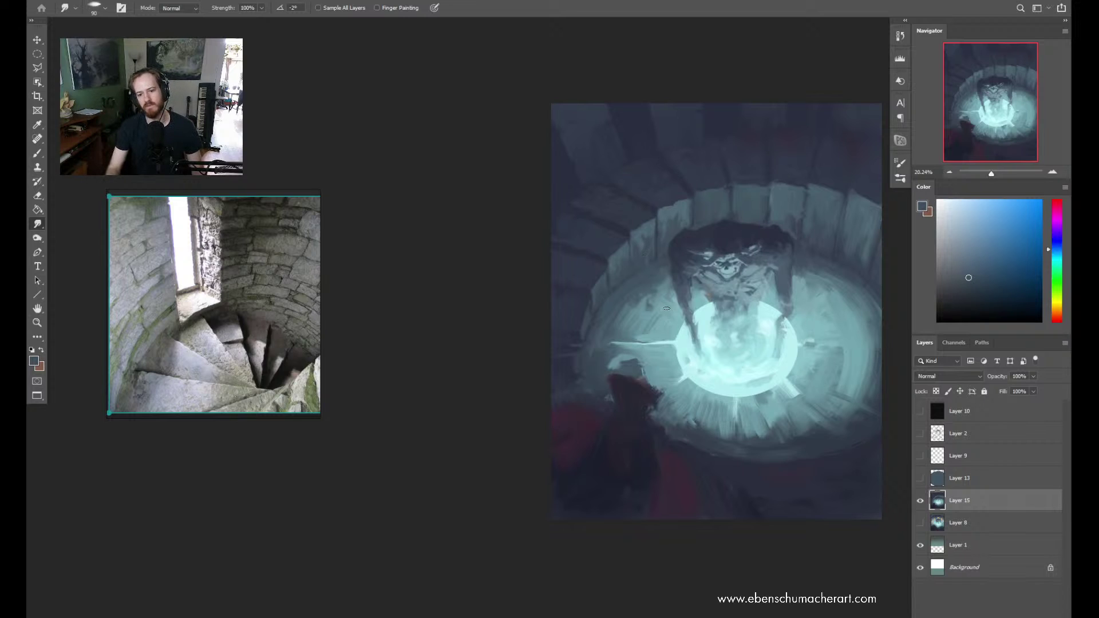
# Flip the painting horizontally and centre it for a fresh look at the composition
pyautogui.press('h')
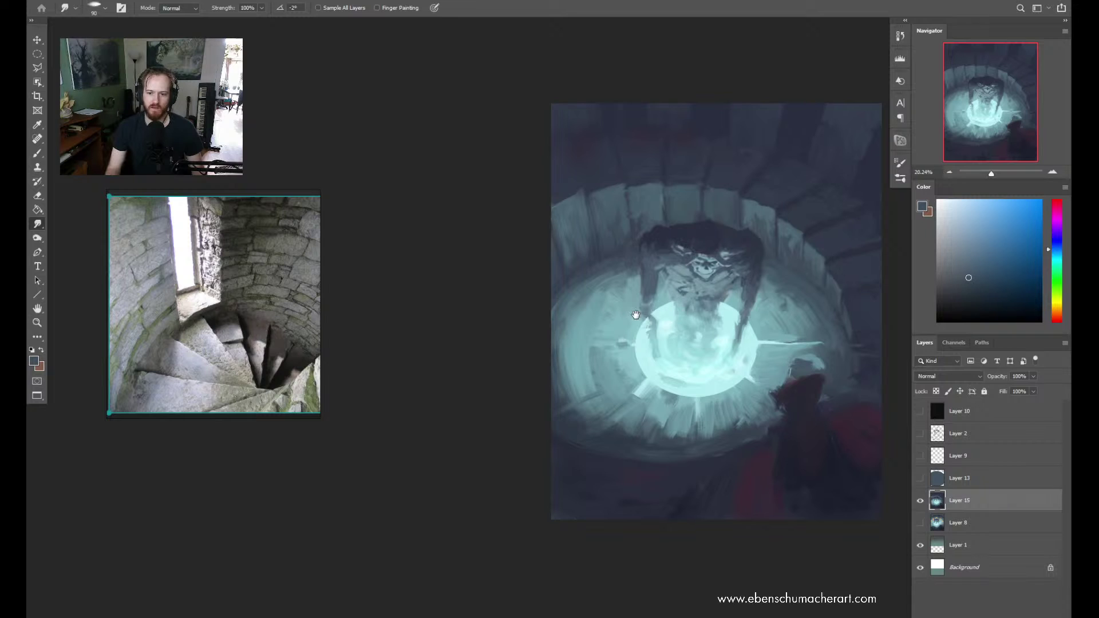
pyautogui.moveTo(635, 315); pyautogui.dragTo(609, 329)
pyautogui.press('z')
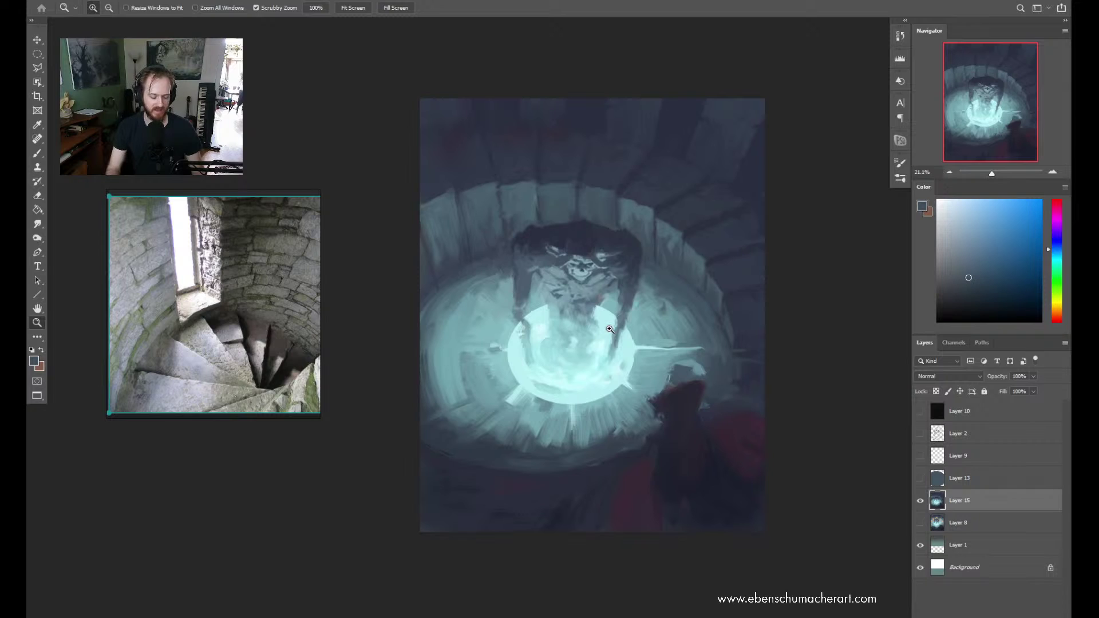
# Touch up the upper edge of the outer left wall blocks with the Brush tool and sampled dark blues
pyautogui.press('b')
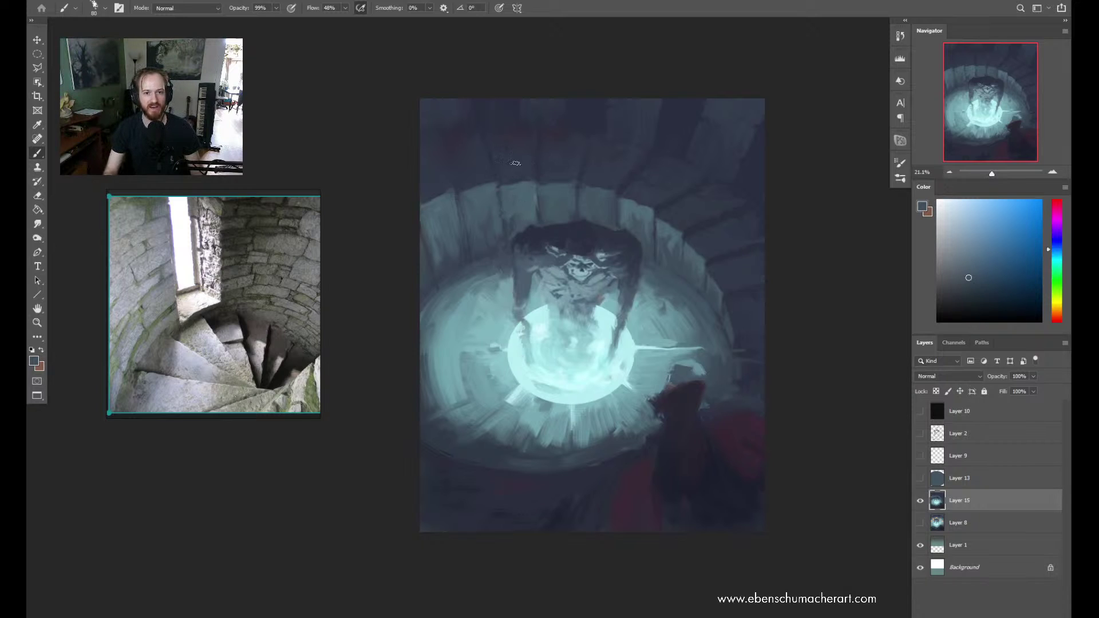
pyautogui.keyDown('alt'); pyautogui.click(442, 181); pyautogui.keyUp('alt')
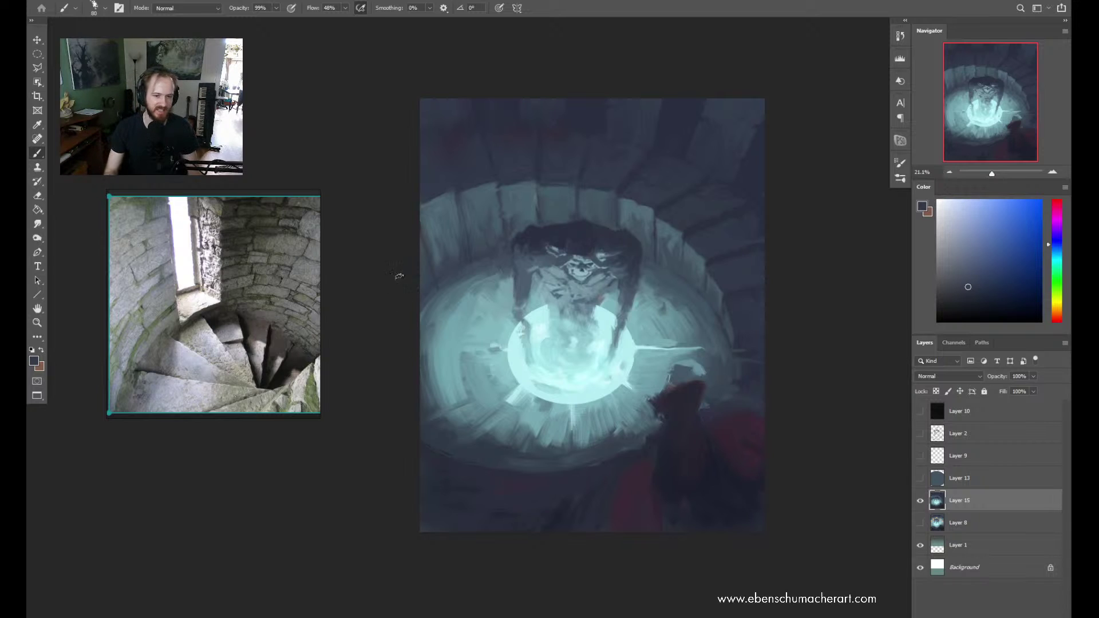
pyautogui.keyDown('alt'); pyautogui.click(445, 206); pyautogui.keyUp('alt')
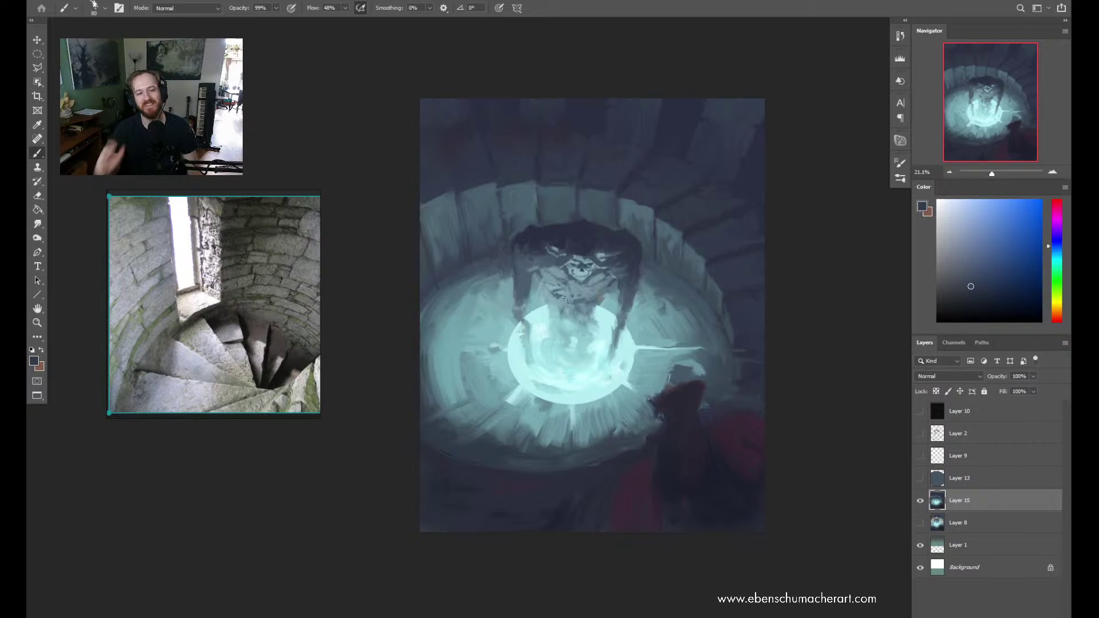
# Solidify the left shoulder and upper arm of the figure over the orb with dark blues sampled from the body
pyautogui.press('z')
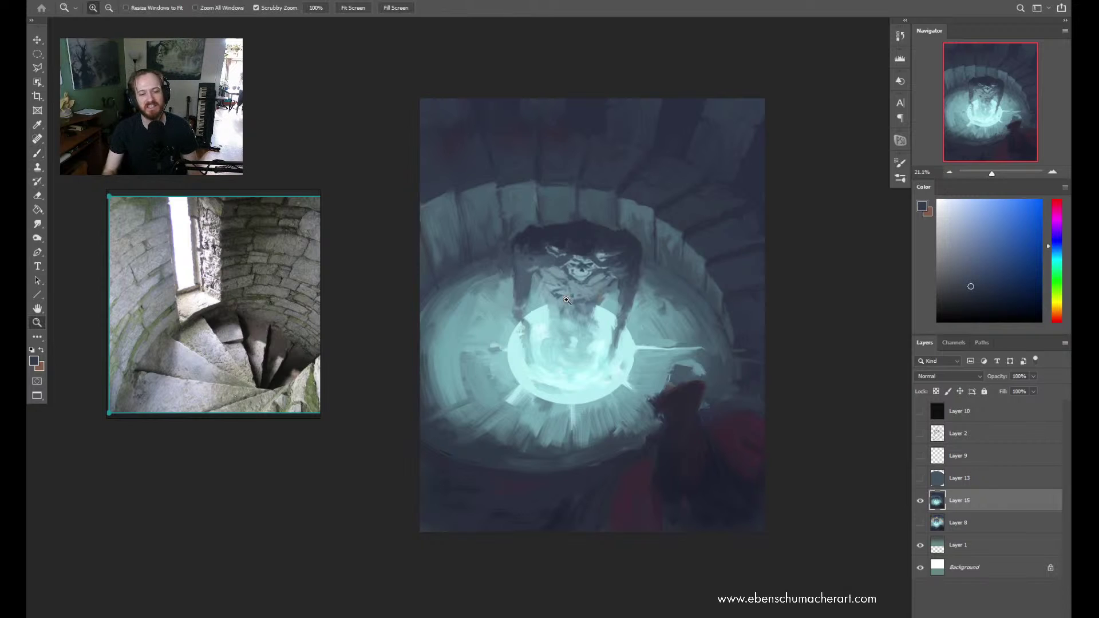
pyautogui.moveTo(551, 346)
pyautogui.mouseDown()
pyautogui.moveTo(578, 347)
pyautogui.moveTo(560, 346)
pyautogui.mouseUp()
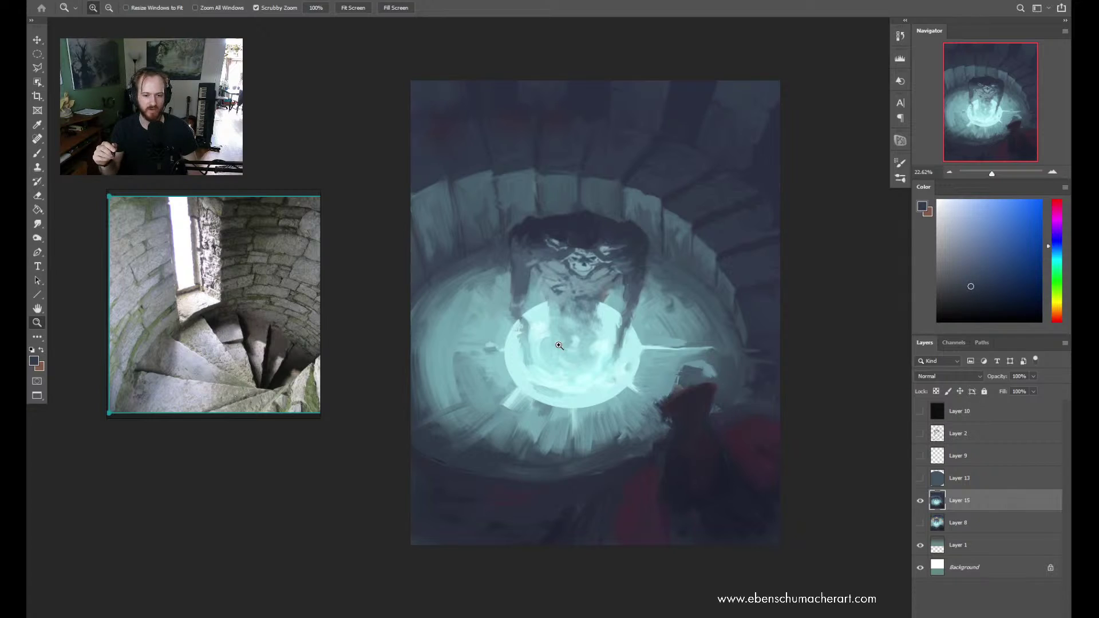
pyautogui.press('b')
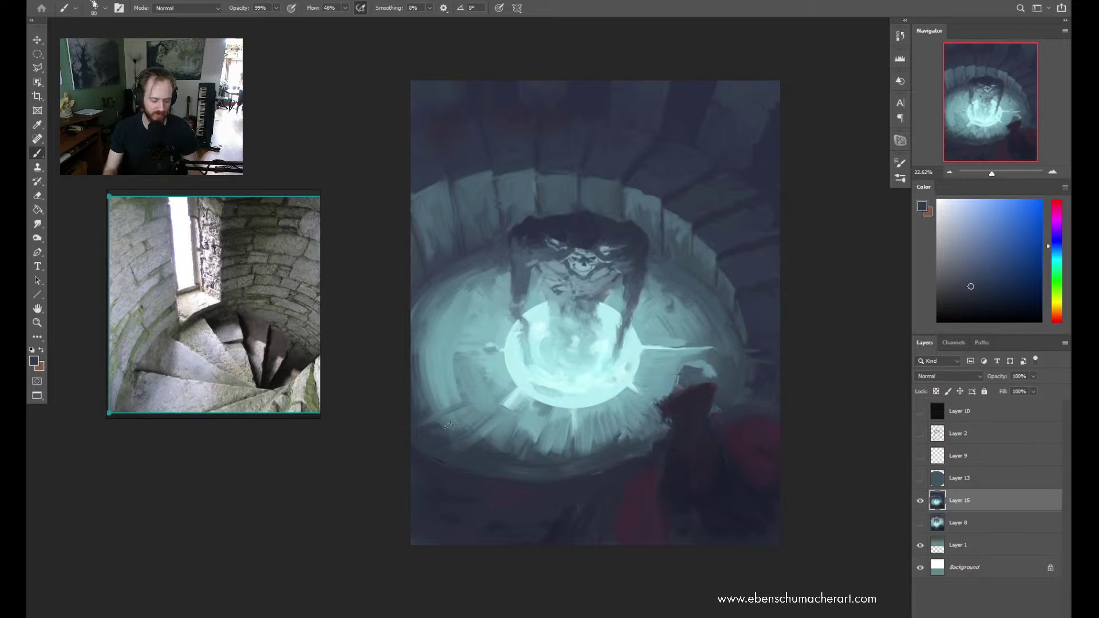
pyautogui.keyDown('alt'); pyautogui.click(519, 278); pyautogui.keyUp('alt')
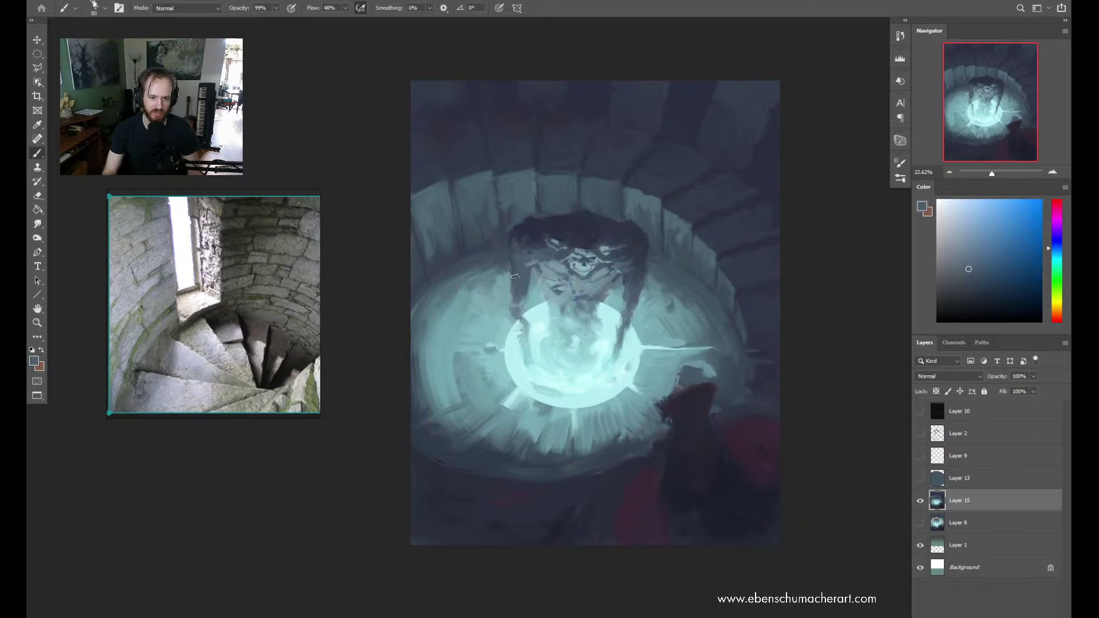
pyautogui.keyDown('alt'); pyautogui.click(530, 233); pyautogui.keyUp('alt')
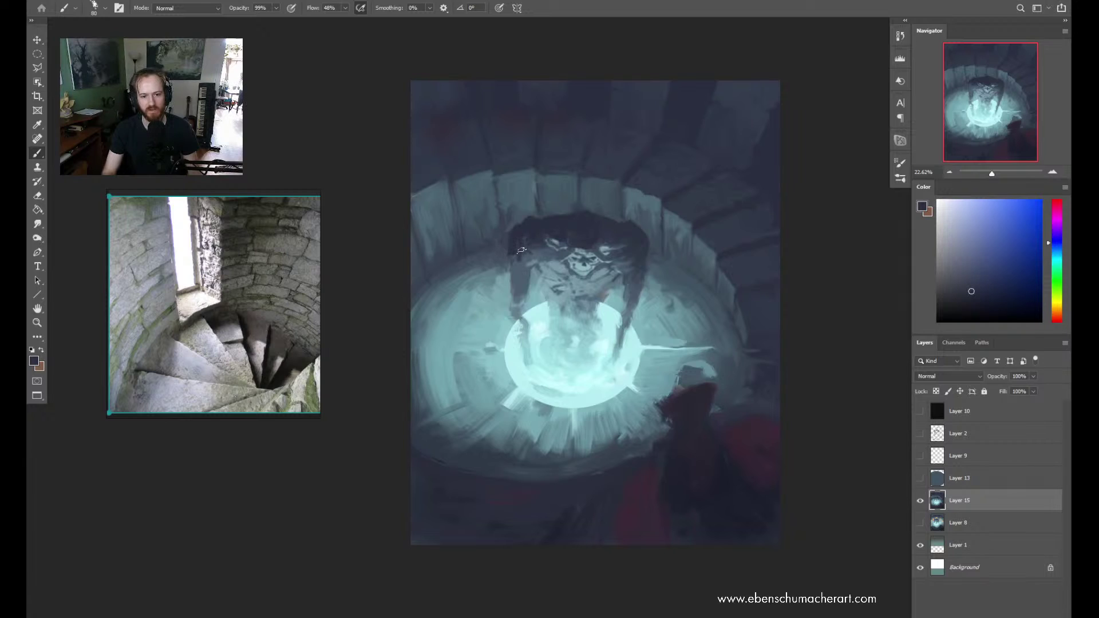
pyautogui.keyDown('alt'); pyautogui.click(527, 262); pyautogui.keyUp('alt')
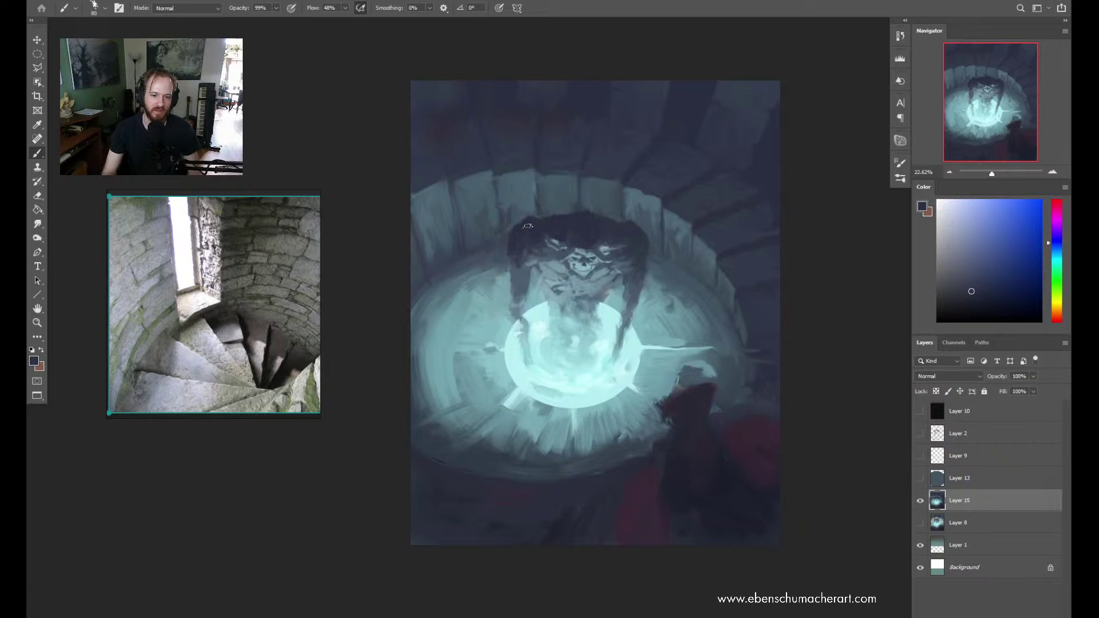
pyautogui.keyDown('alt'); pyautogui.click(529, 236); pyautogui.keyUp('alt')
pyautogui.keyDown('alt'); pyautogui.click(546, 218); pyautogui.keyUp('alt')
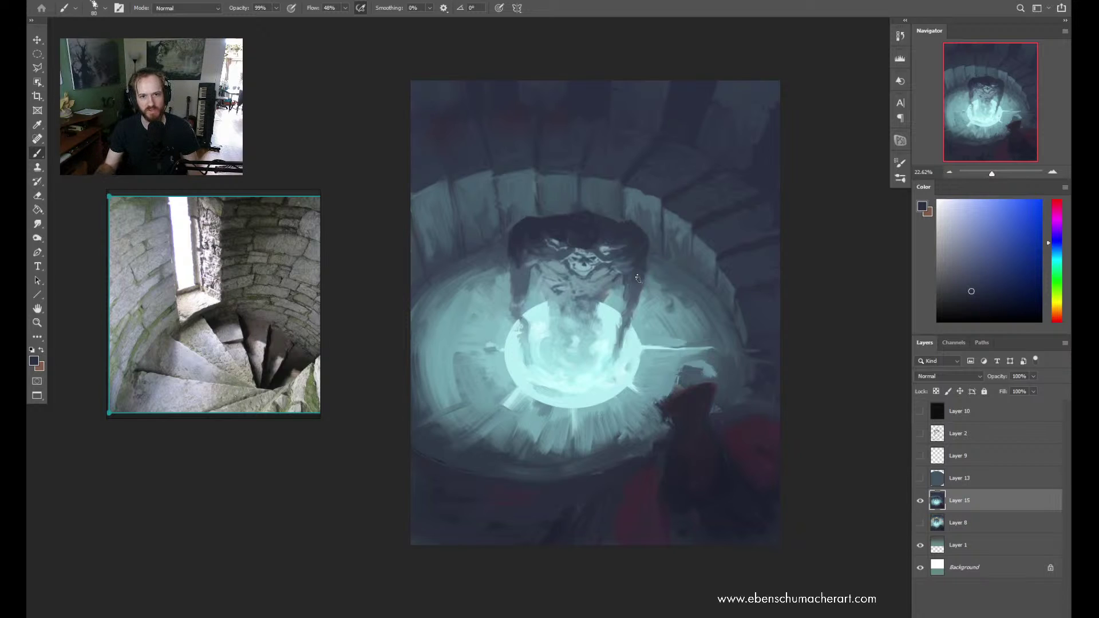
# Refine the top edges of the wall blocks beside the figure's left shoulder with sampled muted teal
pyautogui.press('z')
pyautogui.moveTo(601, 300); pyautogui.dragTo(589, 307)
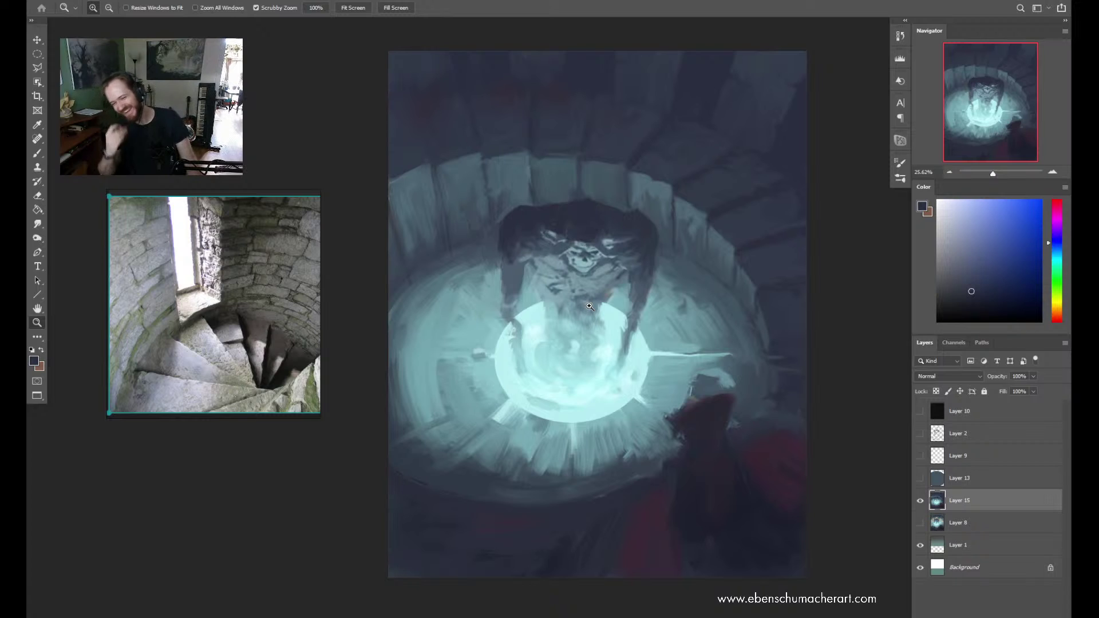
pyautogui.press('b')
pyautogui.keyDown('alt'); pyautogui.click(518, 168); pyautogui.keyUp('alt')
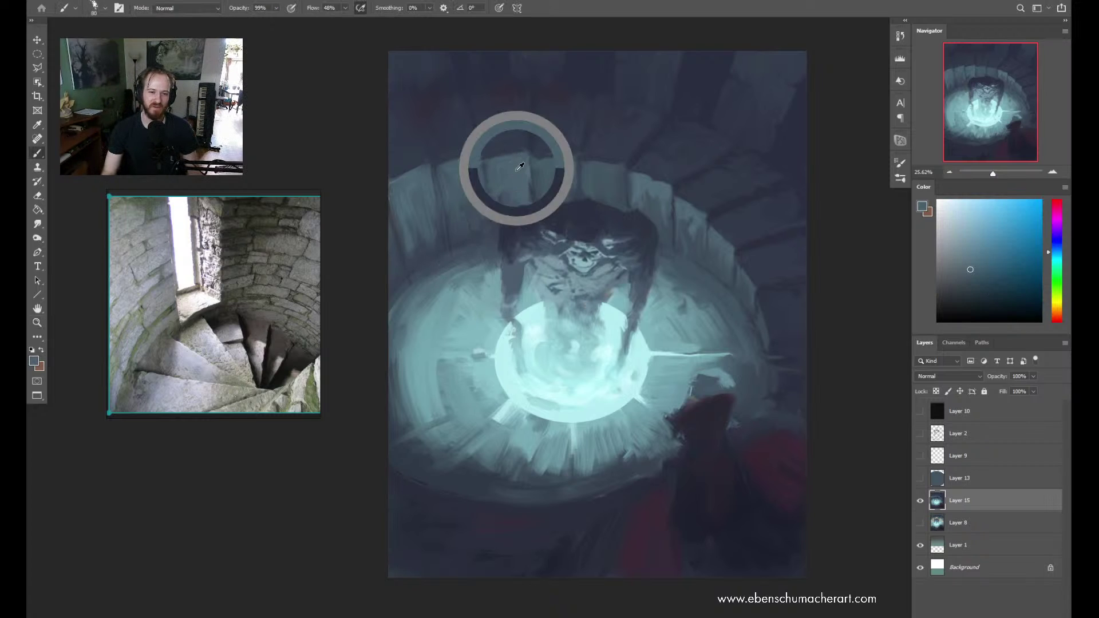
pyautogui.keyDown('alt'); pyautogui.click(474, 172); pyautogui.keyUp('alt')
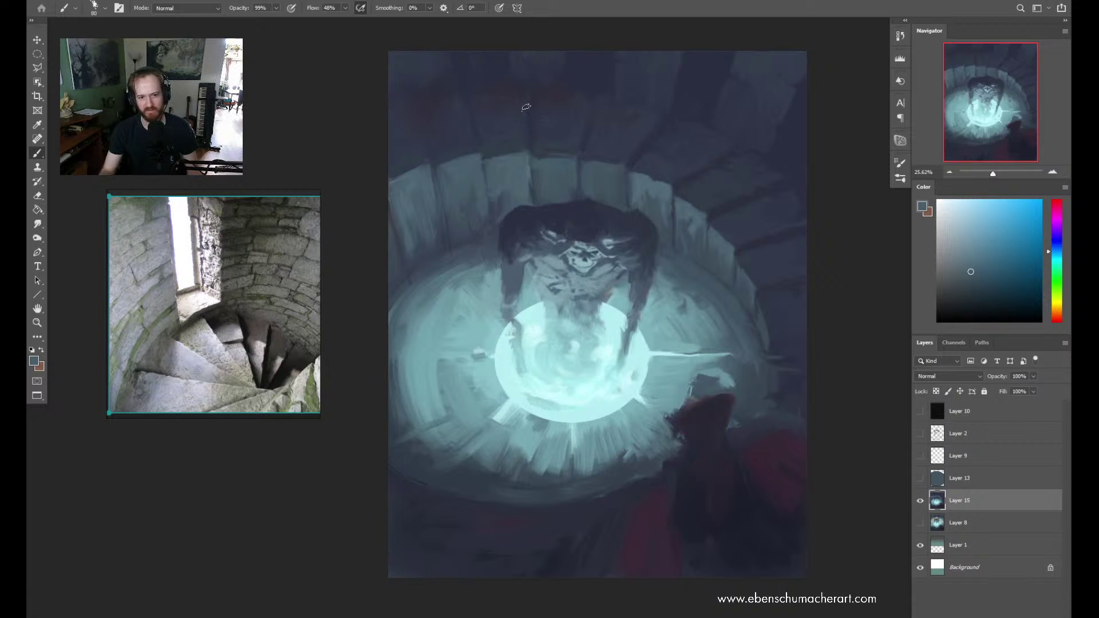
# Define stone edges in the dark upper wall above the figure with dark blues sampled nearby
pyautogui.keyDown('alt'); pyautogui.click(585, 71); pyautogui.keyUp('alt')
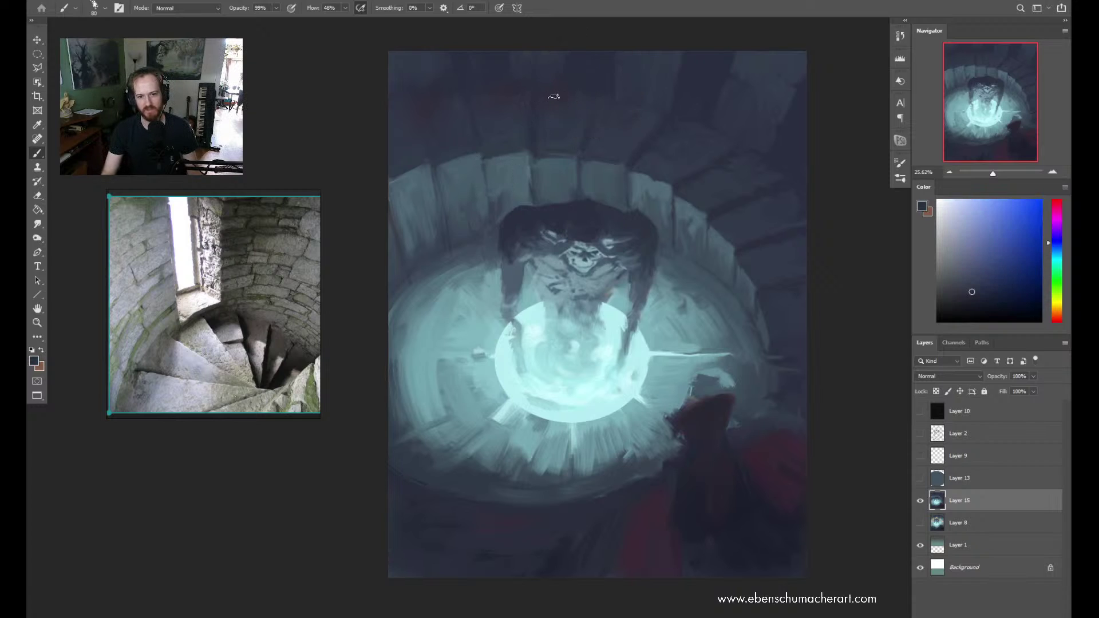
pyautogui.keyDown('alt'); pyautogui.click(584, 86); pyautogui.keyUp('alt')
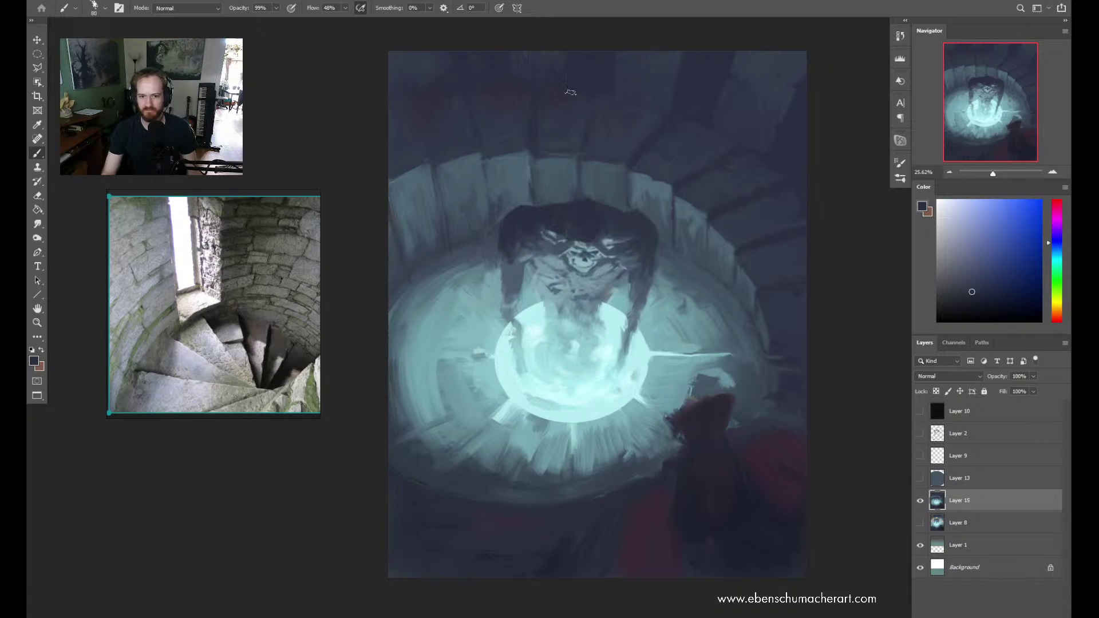
pyautogui.keyDown('alt'); pyautogui.click(577, 131); pyautogui.keyUp('alt')
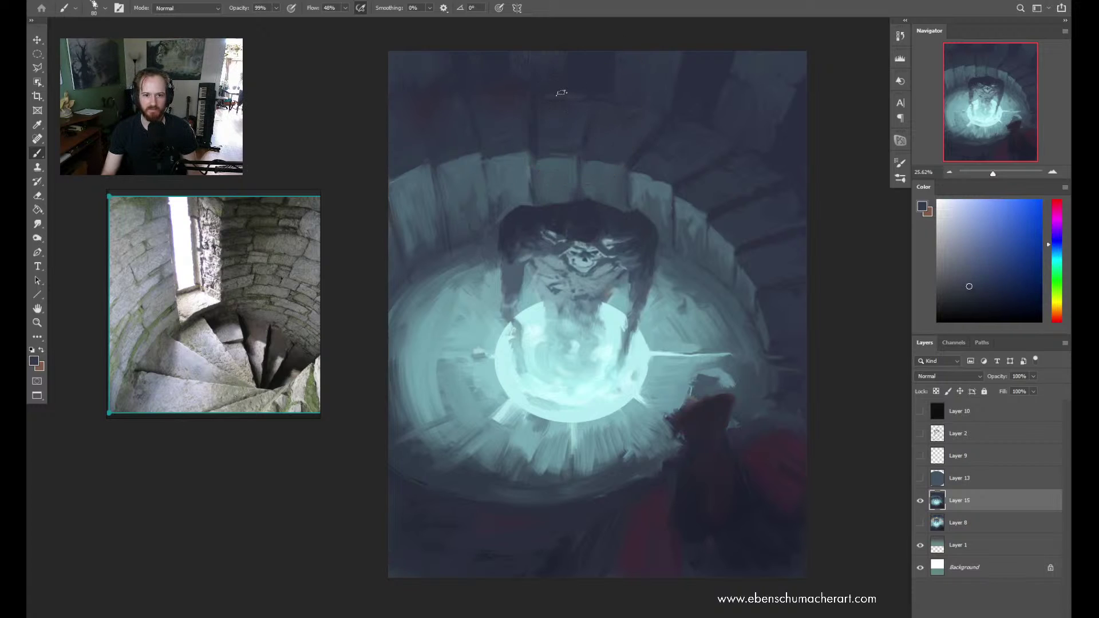
# Examine the figure, its arms and the glowing orb close up and within the whole composition
pyautogui.press('z')
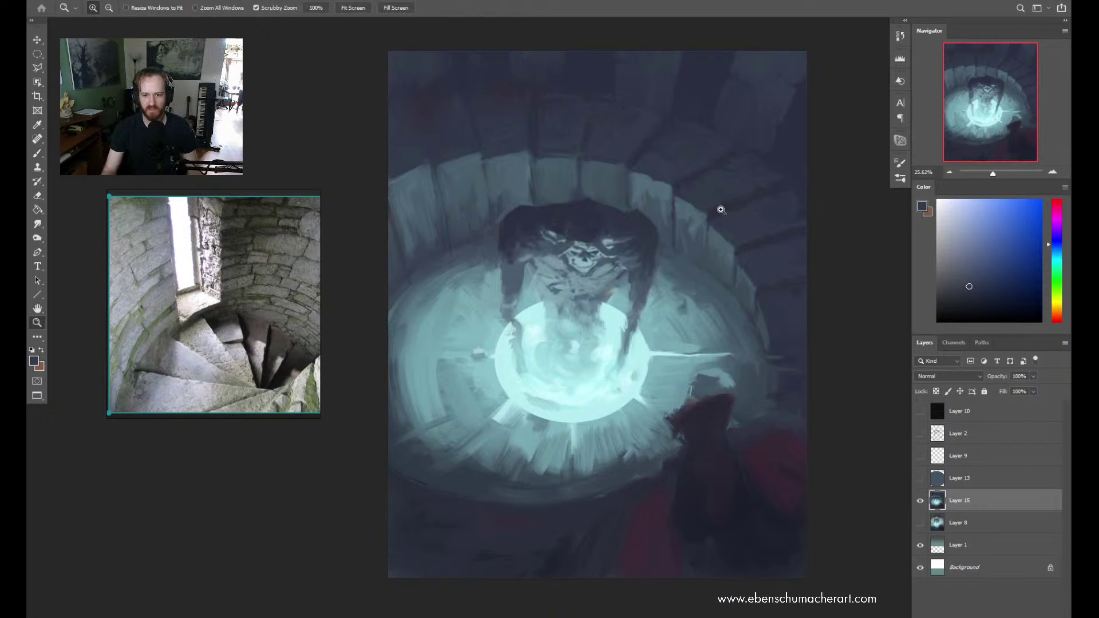
pyautogui.moveTo(716, 211)
pyautogui.mouseDown()
pyautogui.moveTo(753, 200)
pyautogui.moveTo(628, 311)
pyautogui.moveTo(599, 361)
pyautogui.moveTo(563, 475)
pyautogui.moveTo(595, 351)
pyautogui.moveTo(564, 359)
pyautogui.moveTo(574, 360)
pyautogui.mouseUp()
pyautogui.keyDown('alt'); pyautogui.click(510, 456); pyautogui.keyUp('alt')
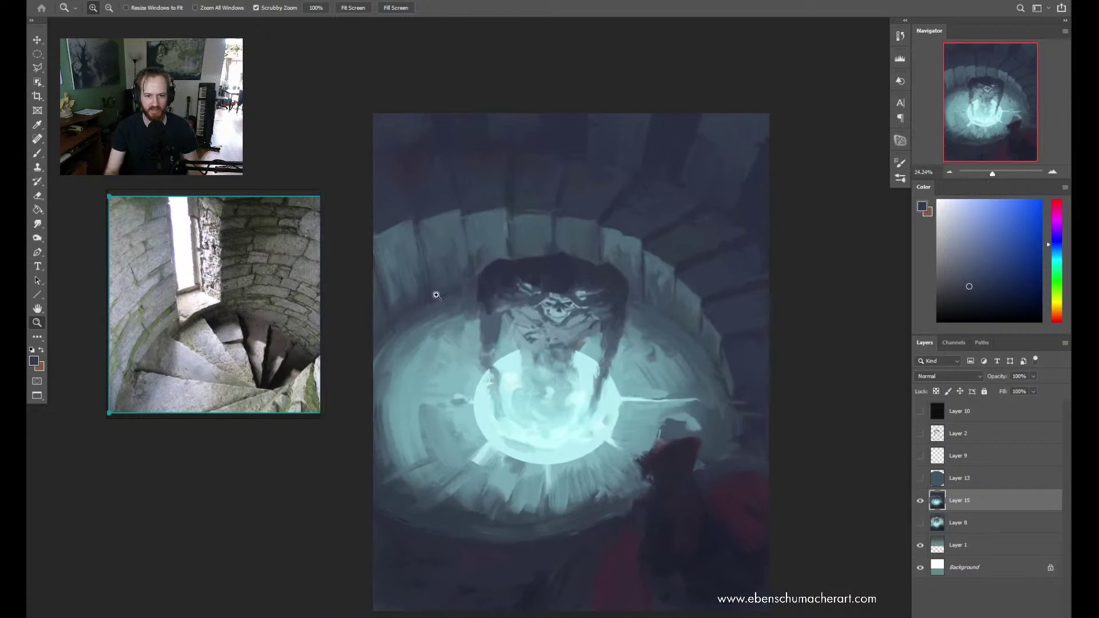
pyautogui.press('b')
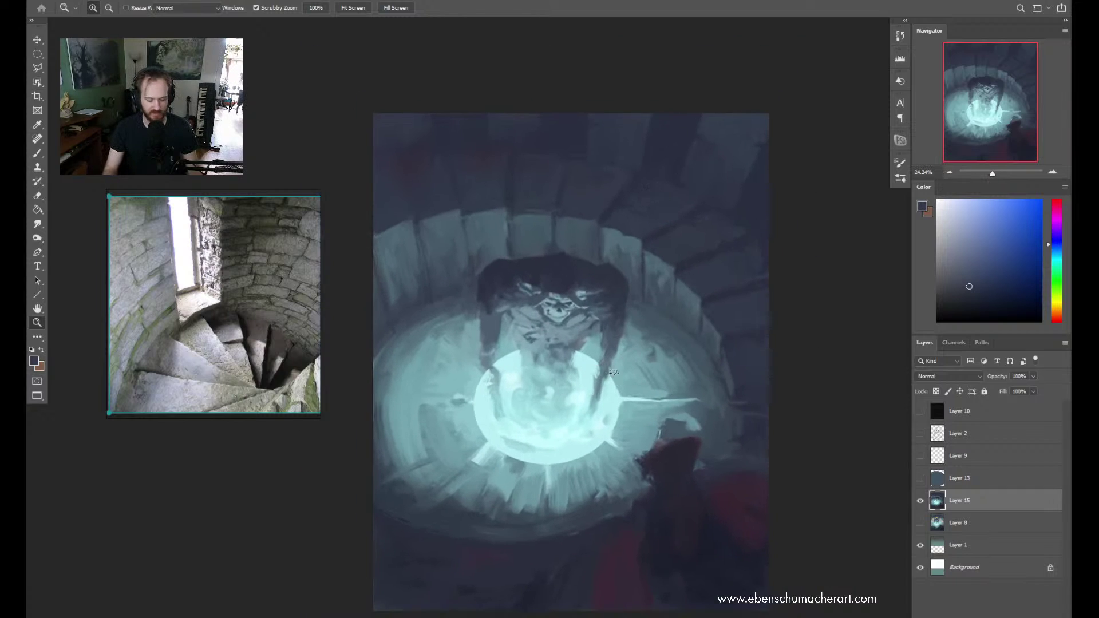
pyautogui.press('z')
pyautogui.moveTo(583, 357)
pyautogui.mouseDown()
pyautogui.moveTo(608, 349)
pyautogui.moveTo(596, 352)
pyautogui.mouseUp()
pyautogui.press('b')
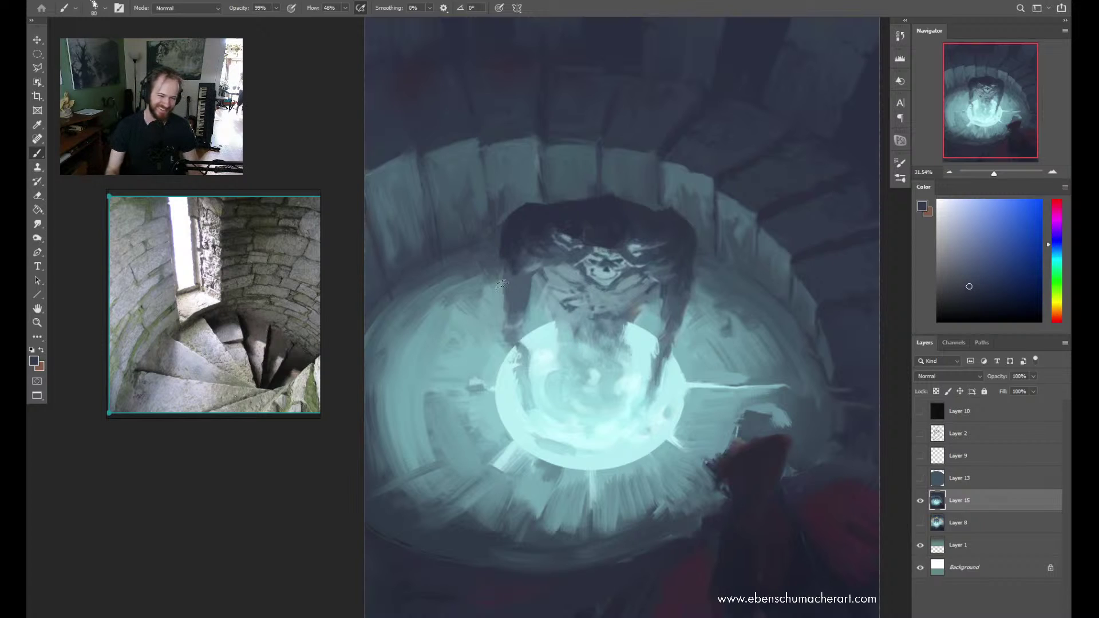
pyautogui.press('z')
pyautogui.moveTo(517, 271); pyautogui.dragTo(546, 261)
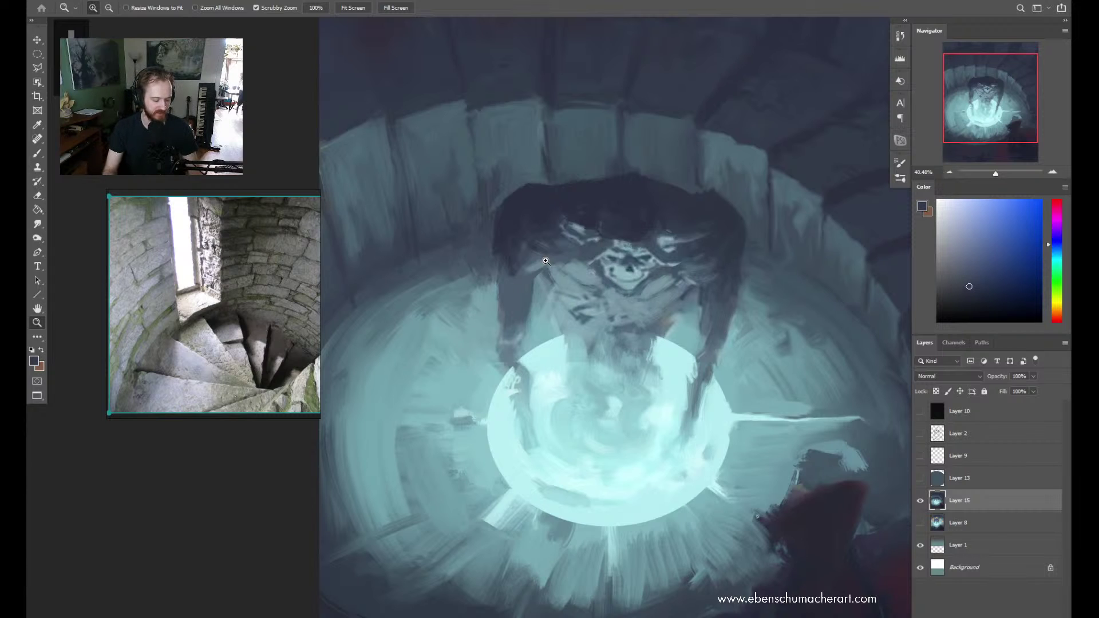
pyautogui.scroll(-3, 560, 361)
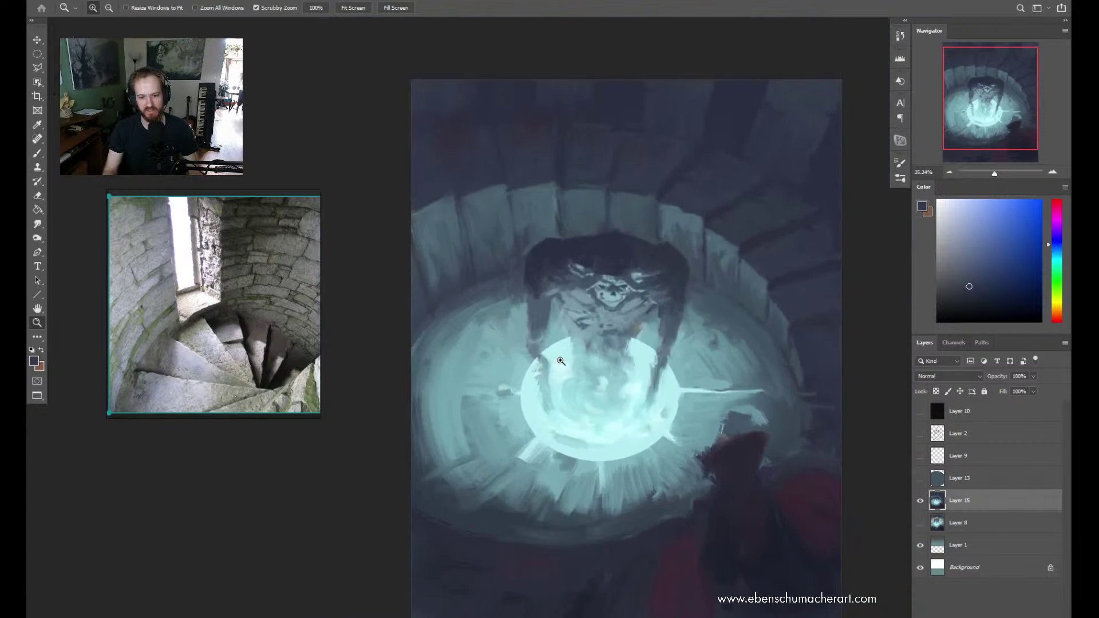
pyautogui.scroll(-3, 560, 361)
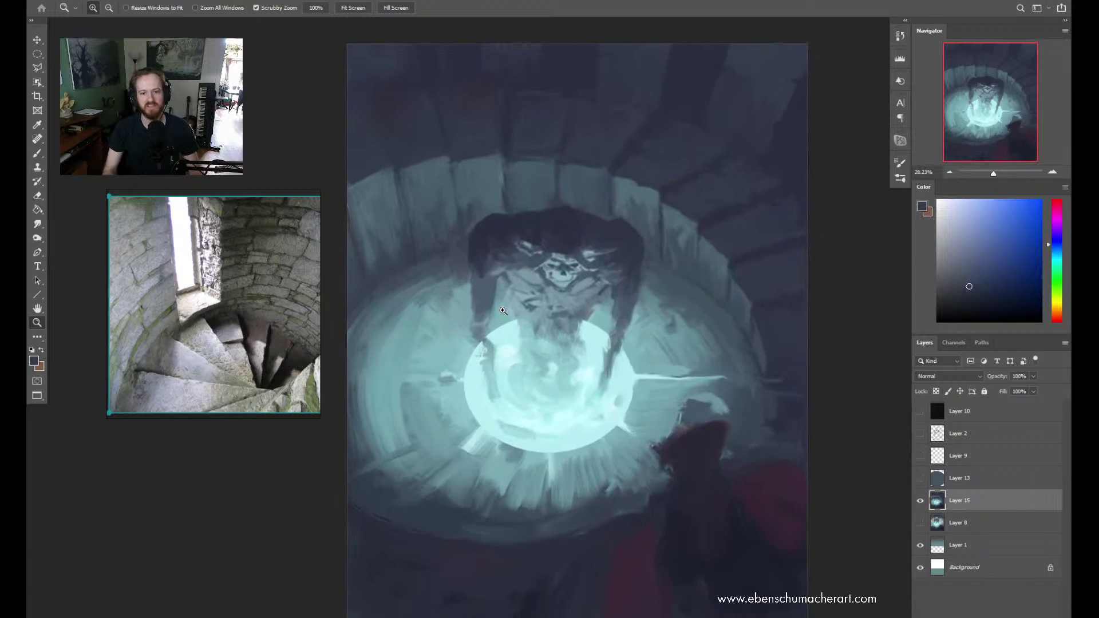
pyautogui.scroll(1, 515, 304)
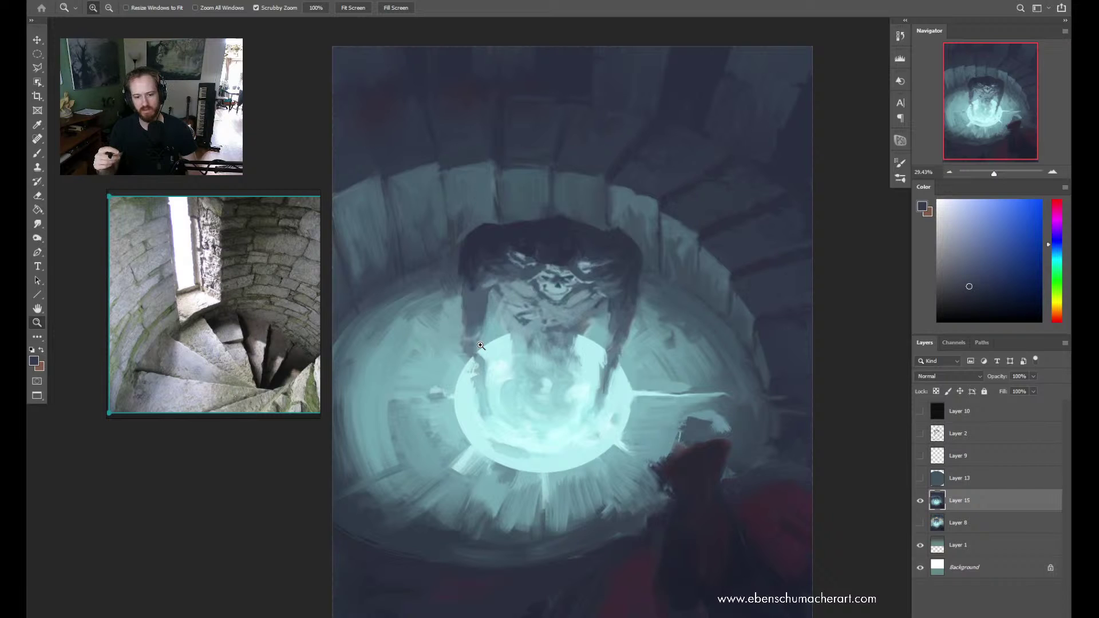
pyautogui.scroll(-2, 480, 345)
pyautogui.scroll(1, 515, 355)
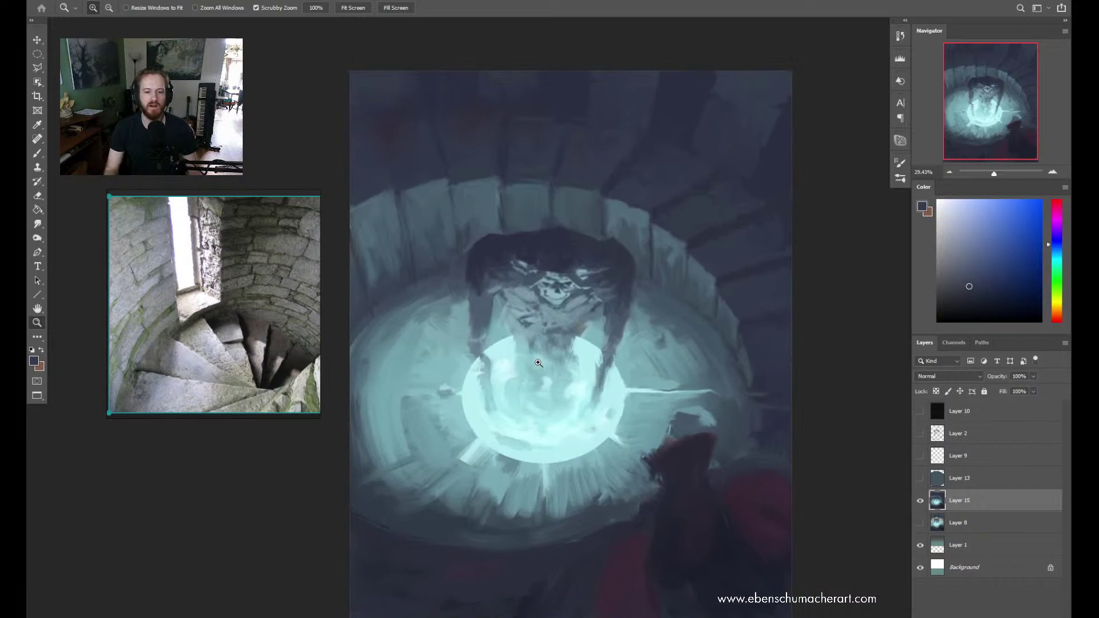
pyautogui.moveTo(545, 378); pyautogui.dragTo(540, 343)
pyautogui.scroll(1, 541, 340)
pyautogui.scroll(-2, 542, 337)
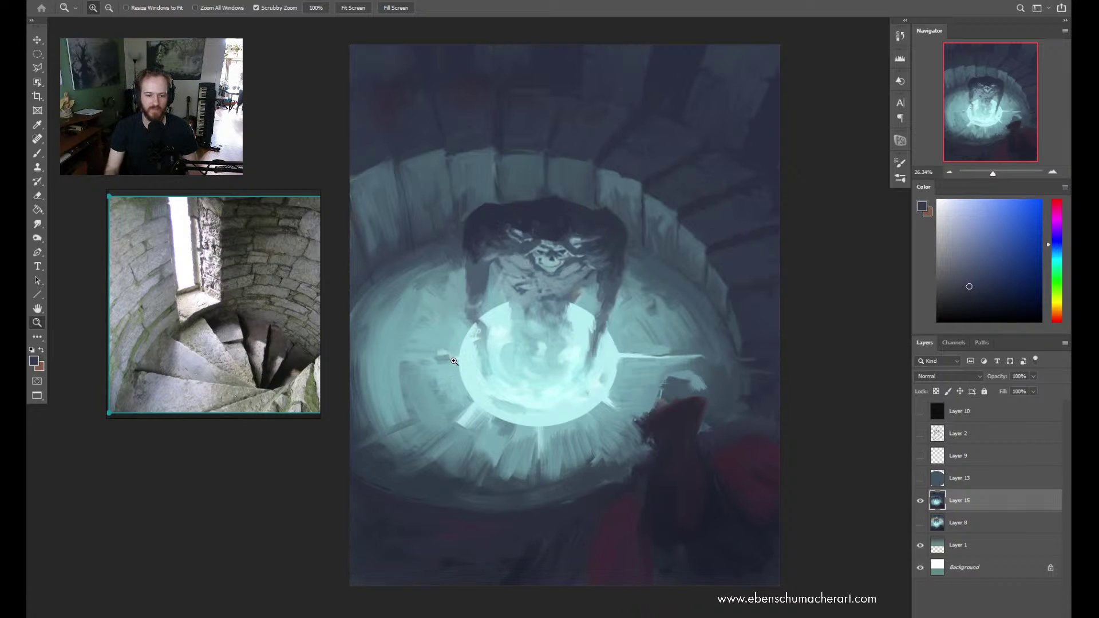
pyautogui.scroll(2, 453, 365)
pyautogui.scroll(-1, 453, 364)
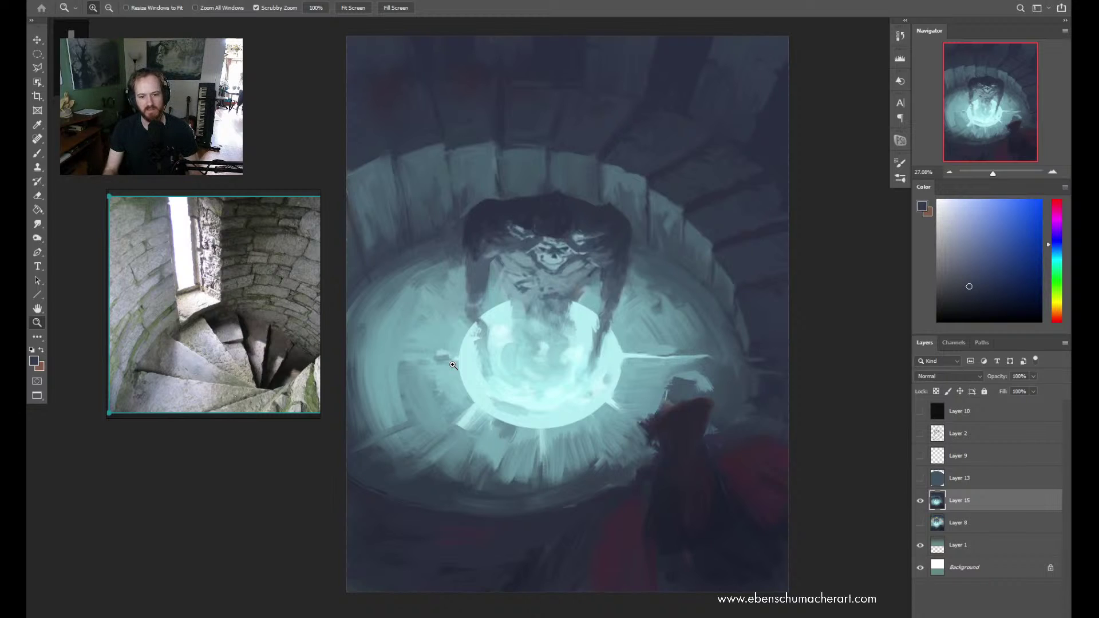
pyautogui.scroll(2, 574, 271)
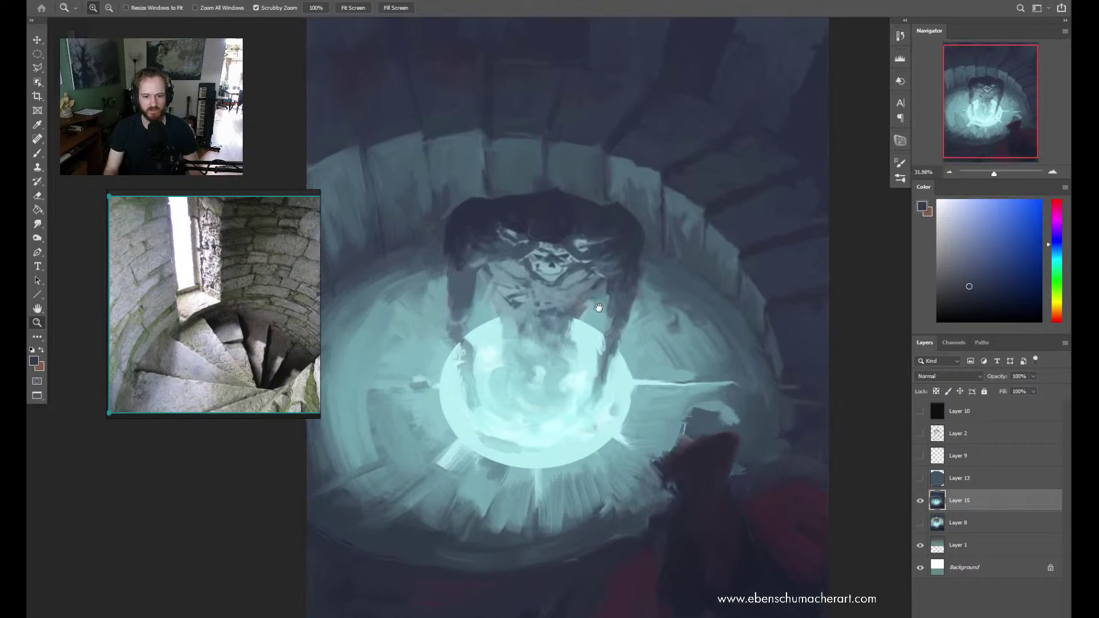
pyautogui.scroll(-2, 591, 290)
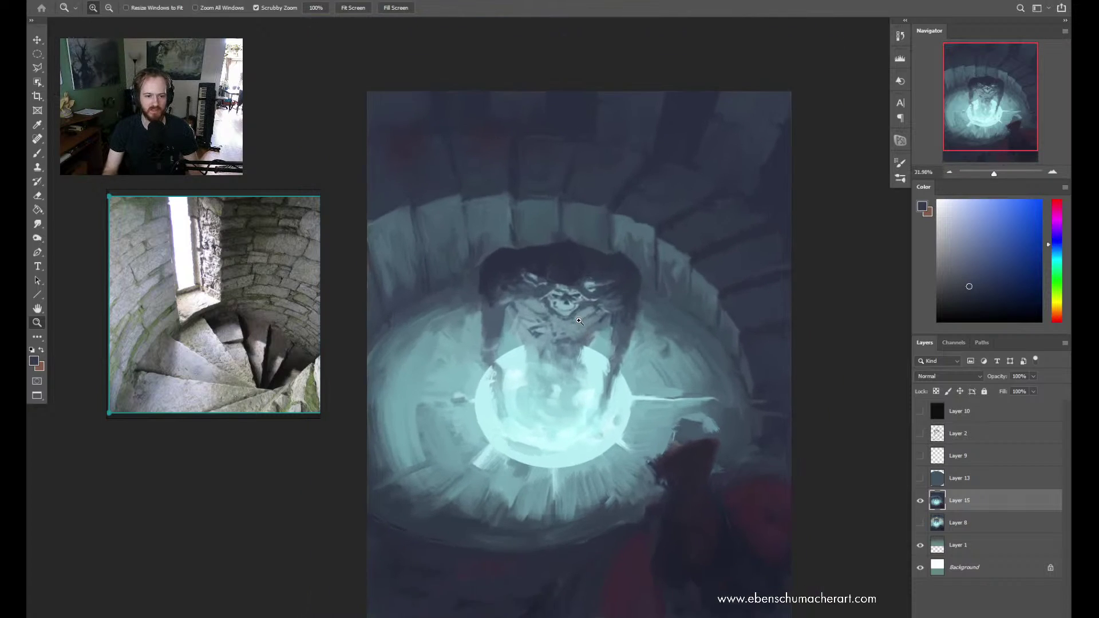
# Touch up the left upper arm of the figure over the orb with muted blue sampled from the arm
pyautogui.scroll(1, 549, 340)
pyautogui.press('b')
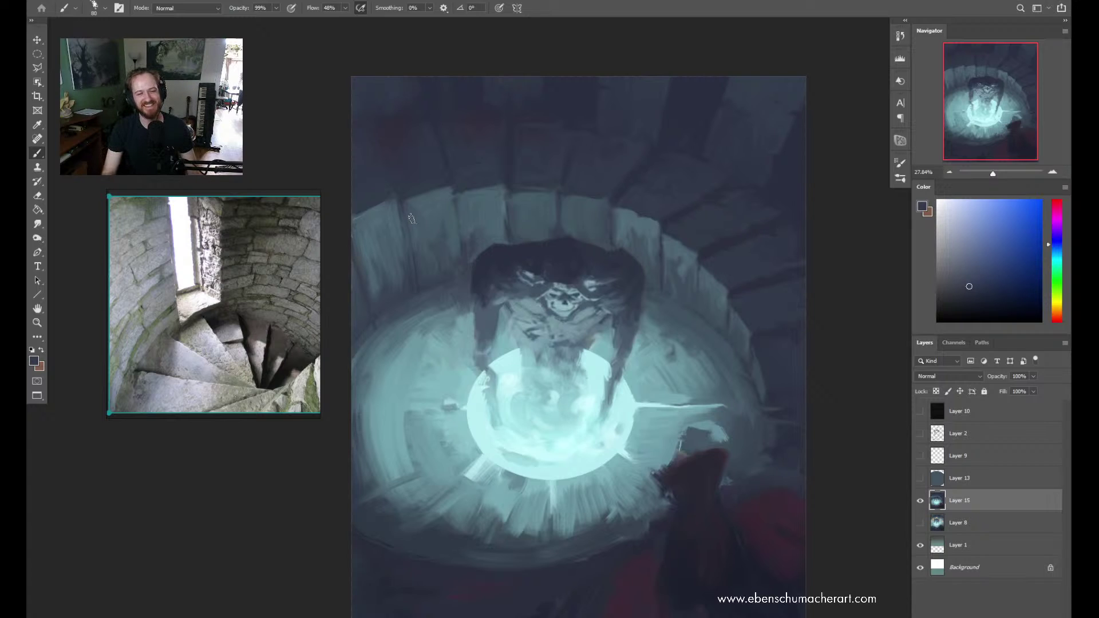
pyautogui.press('z')
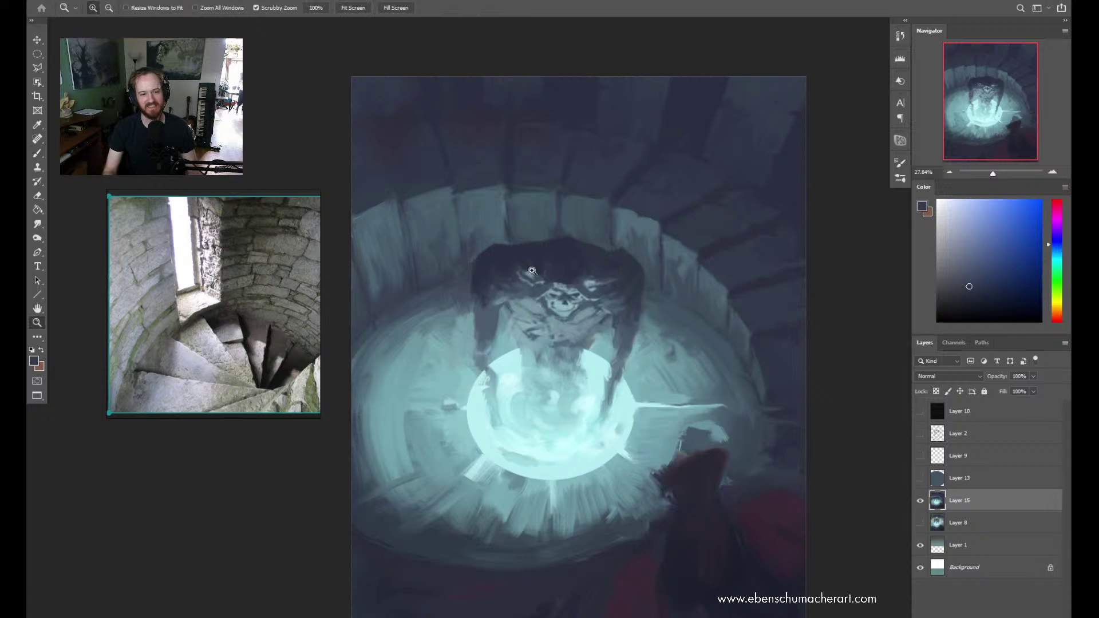
pyautogui.moveTo(553, 299); pyautogui.dragTo(557, 312)
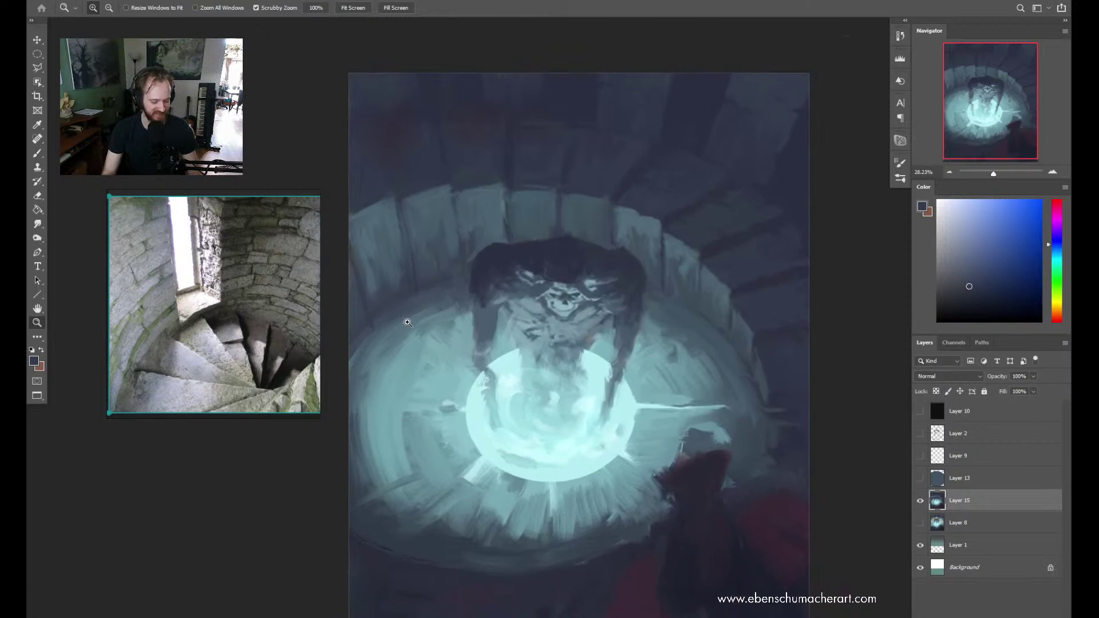
pyautogui.press('b')
pyautogui.keyDown('alt'); pyautogui.click(486, 319); pyautogui.keyUp('alt')
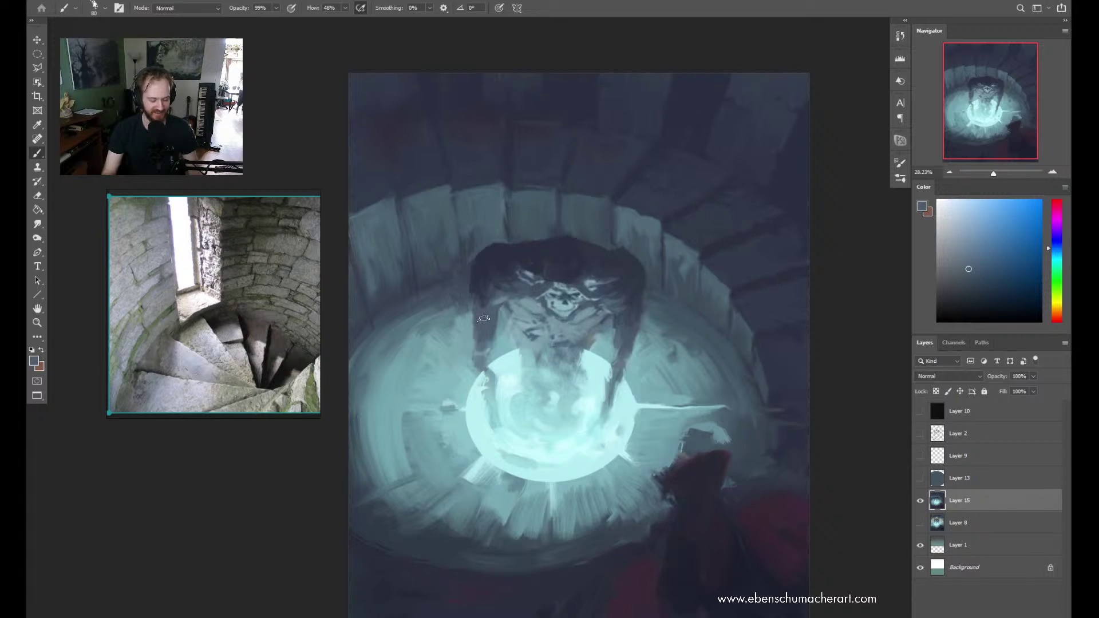
pyautogui.keyDown('alt'); pyautogui.click(486, 314); pyautogui.keyUp('alt')
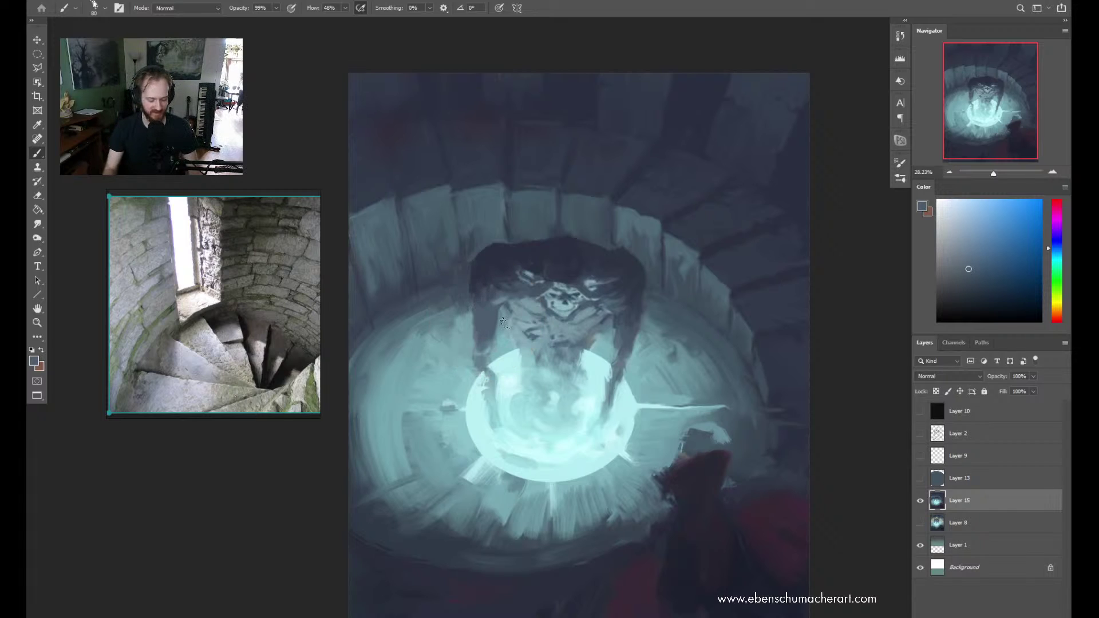
# Examine the figure's shoulders, arms and chest against the glowing orb and the surrounding well
pyautogui.press('z')
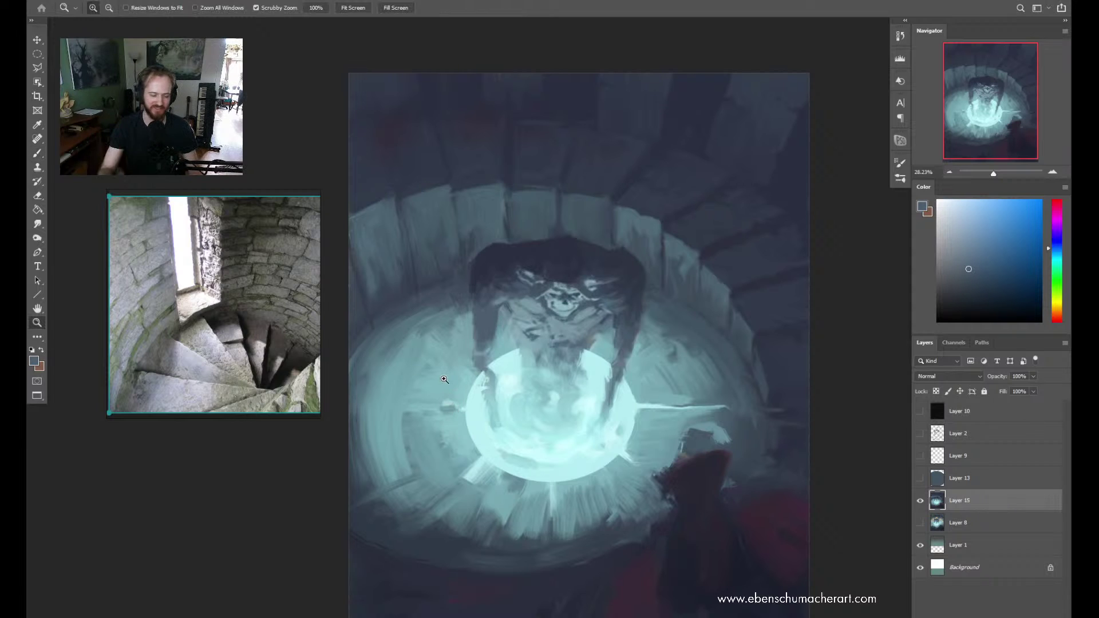
pyautogui.scroll(-1, 445, 240)
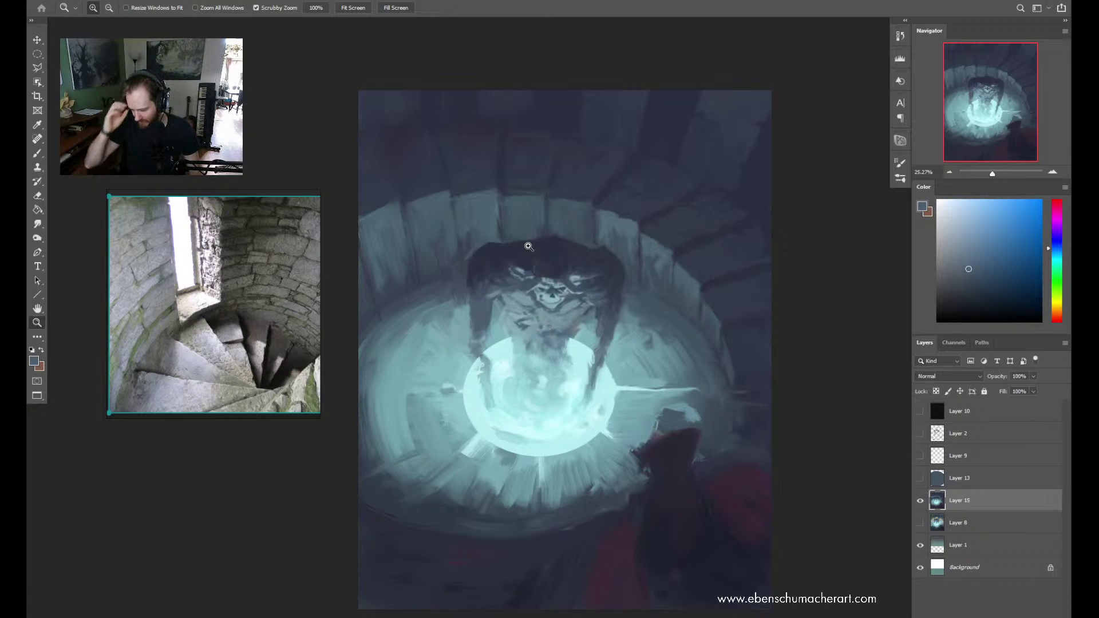
pyautogui.click(640, 346)
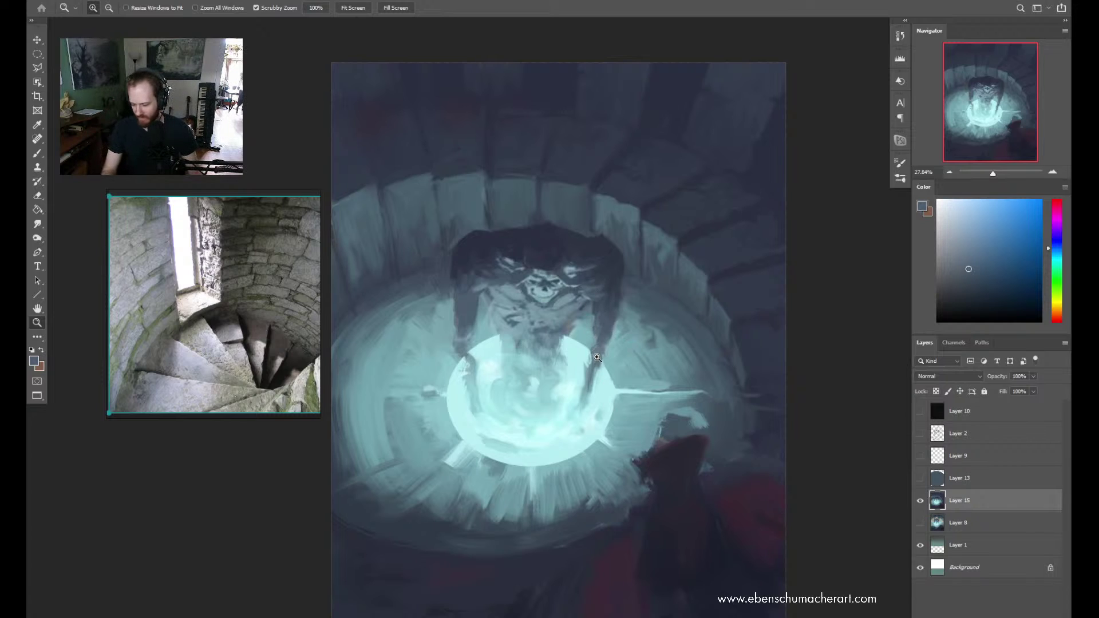
pyautogui.moveTo(606, 347)
pyautogui.mouseDown()
pyautogui.moveTo(624, 339)
pyautogui.moveTo(528, 302)
pyautogui.mouseUp()
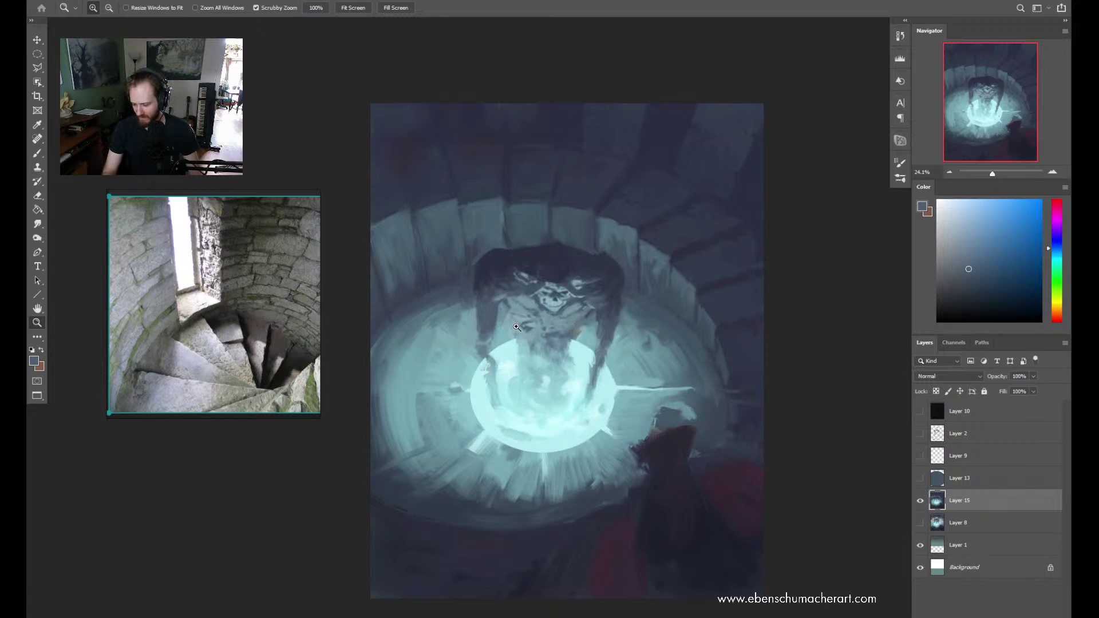
pyautogui.moveTo(538, 331)
pyautogui.mouseDown()
pyautogui.moveTo(572, 334)
pyautogui.moveTo(559, 335)
pyautogui.mouseUp()
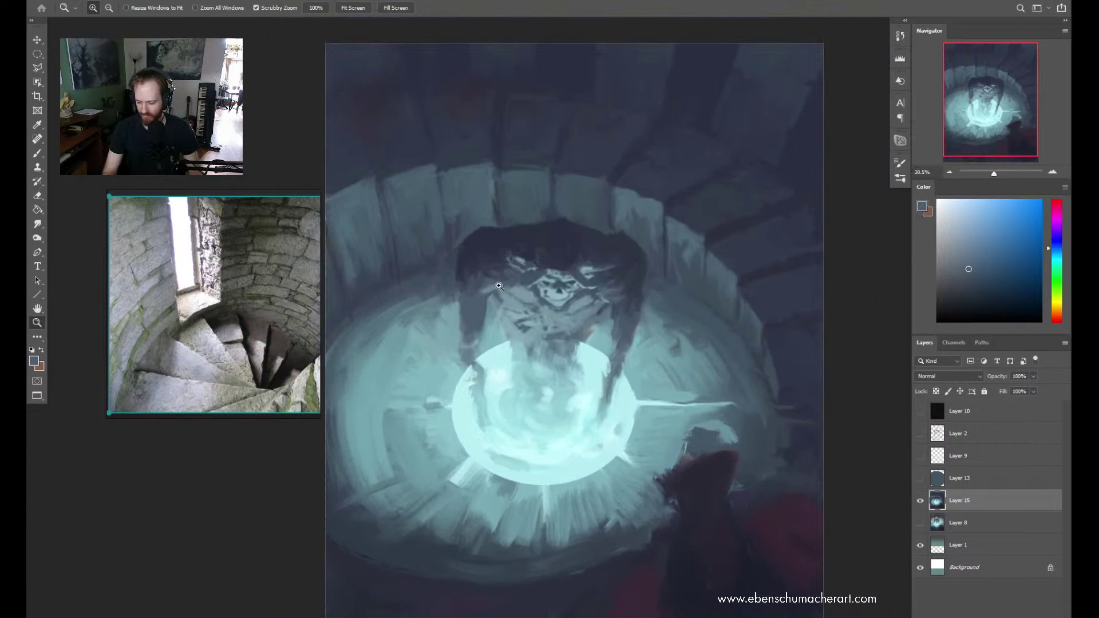
pyautogui.moveTo(500, 297); pyautogui.dragTo(527, 258)
pyautogui.moveTo(607, 256)
pyautogui.mouseDown()
pyautogui.moveTo(655, 256)
pyautogui.moveTo(620, 299)
pyautogui.moveTo(657, 270)
pyautogui.moveTo(630, 295)
pyautogui.moveTo(512, 229)
pyautogui.moveTo(469, 252)
pyautogui.moveTo(538, 344)
pyautogui.moveTo(597, 394)
pyautogui.mouseUp()
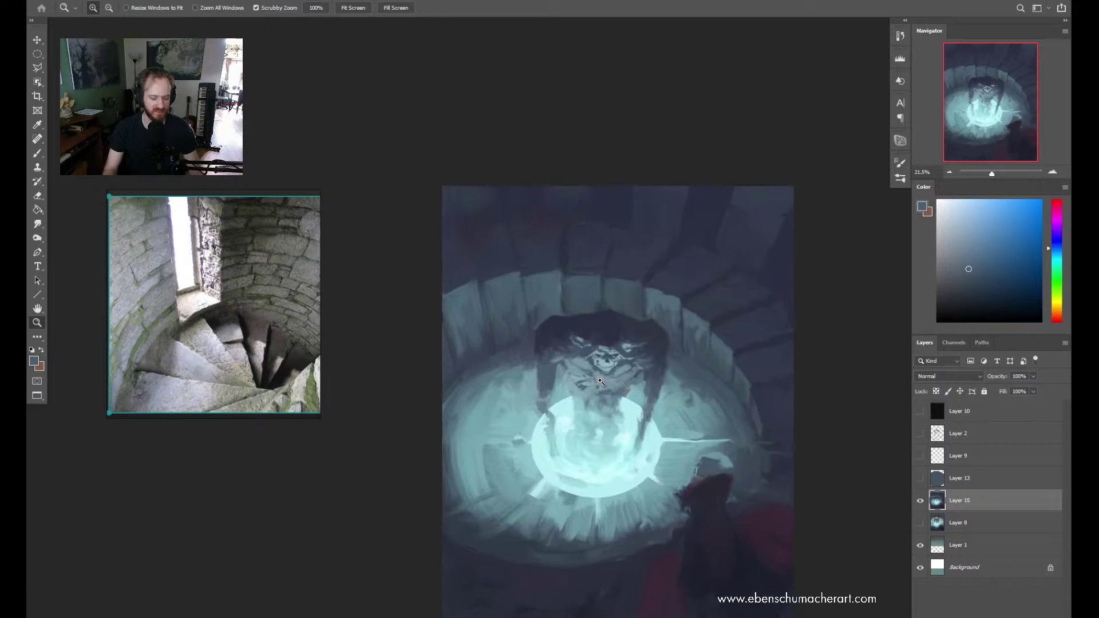
# Smudge the top edges of the wall blocks directly above the figure, reducing the smudge brush size for finer blending
pyautogui.press('r')
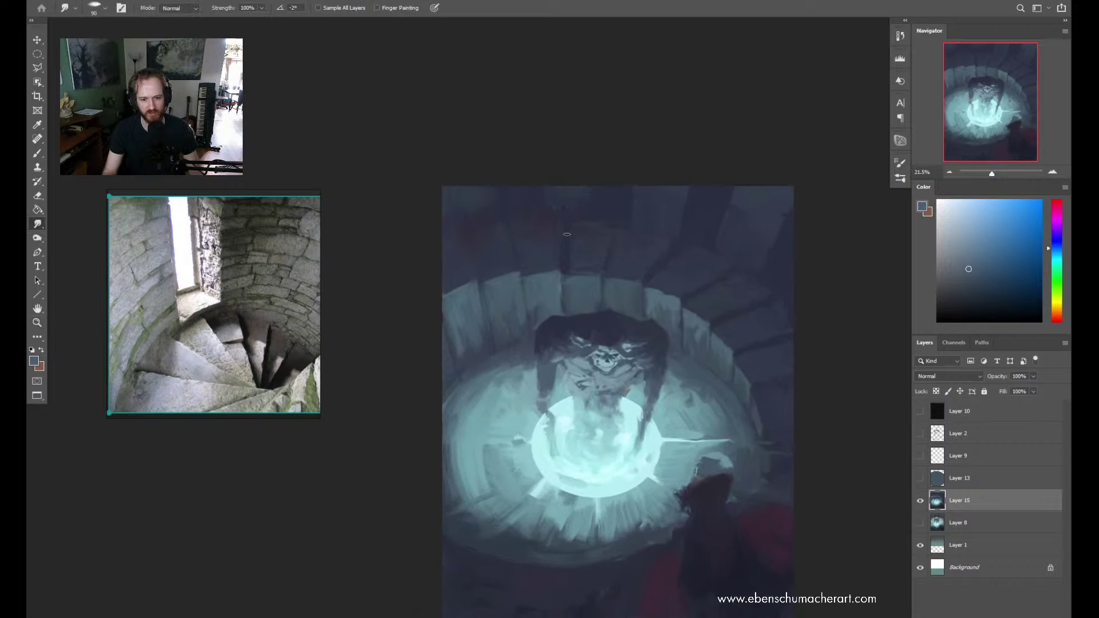
pyautogui.press('z')
pyautogui.moveTo(679, 302); pyautogui.dragTo(762, 286)
pyautogui.press('r')
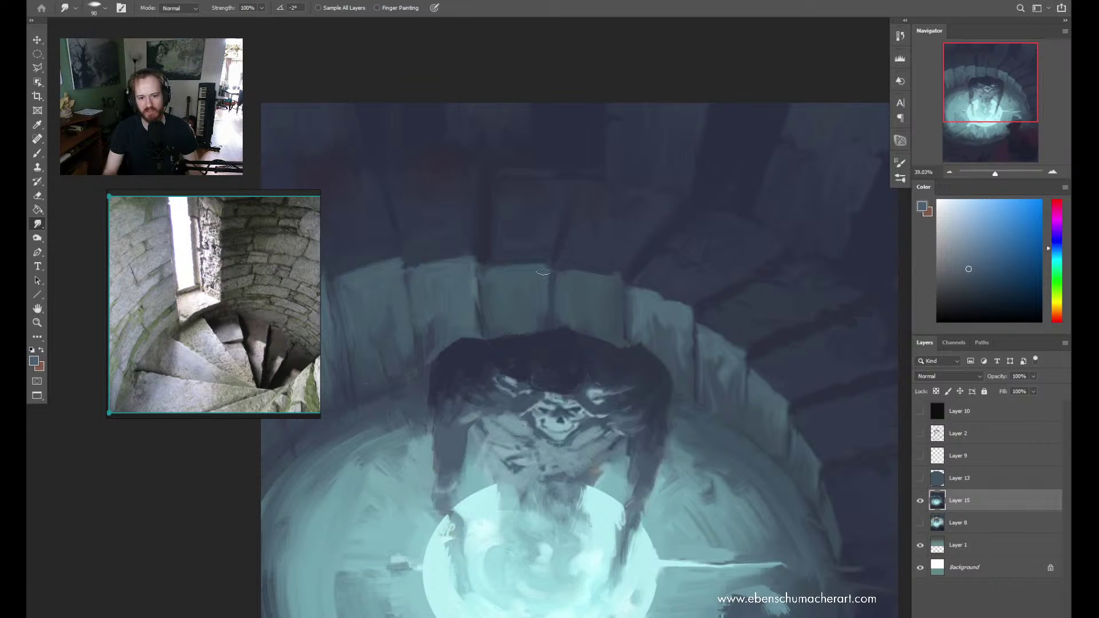
pyautogui.scroll(-3, 560, 266)
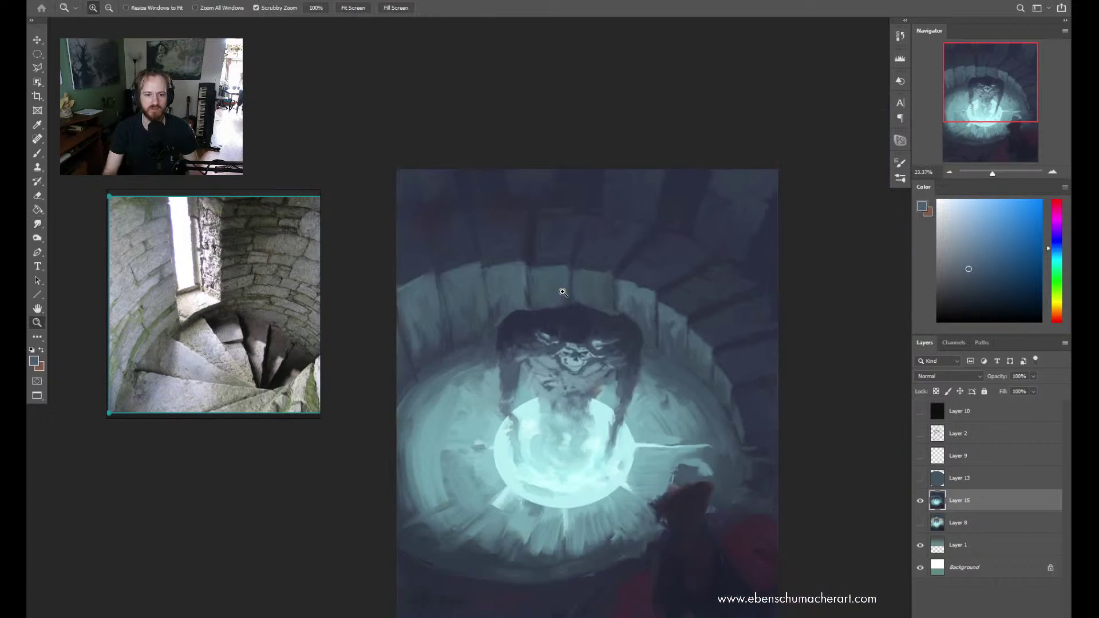
pyautogui.scroll(1, 559, 276)
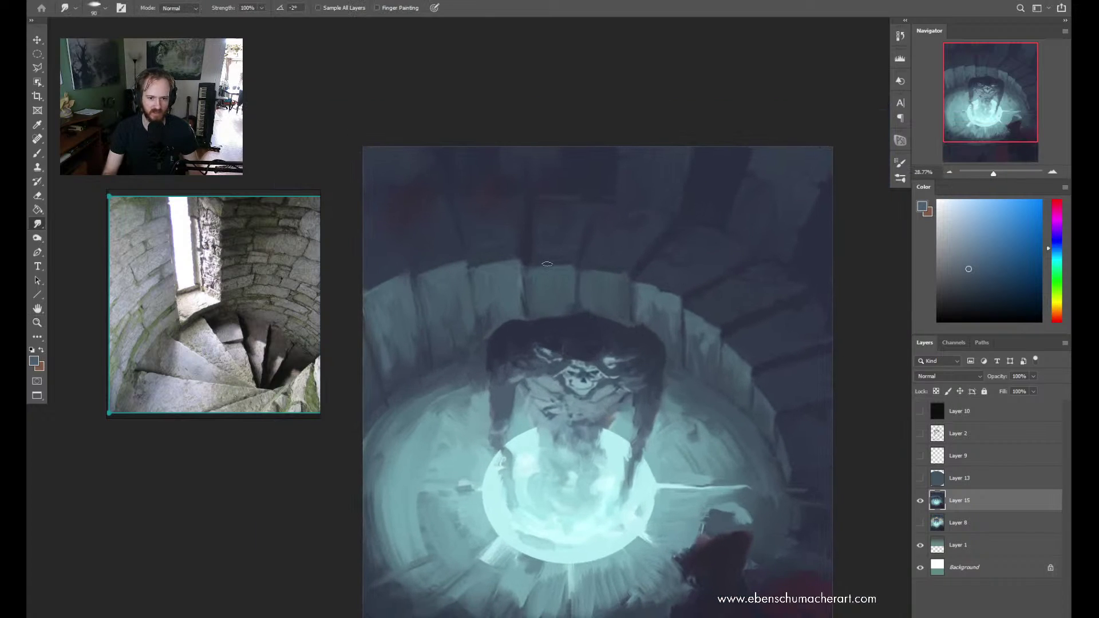
pyautogui.press('[')
pyautogui.press('[')
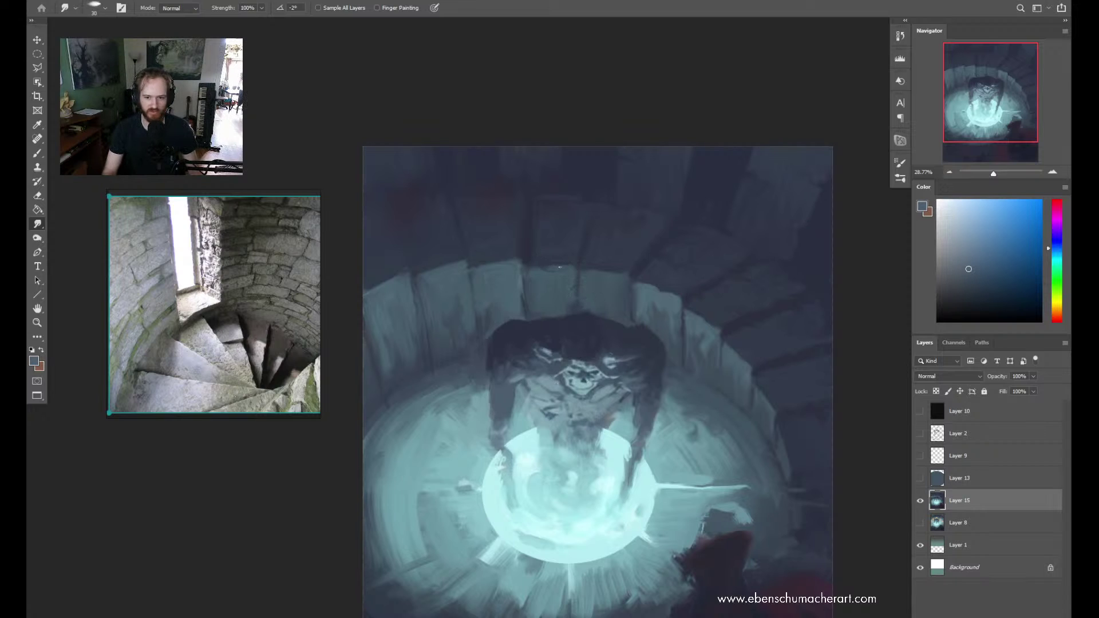
# Soften and paint over the dark vertical seam in the upper wall above the blocks with dark blue sampled beside it
pyautogui.scroll(-2, 560, 267)
pyautogui.scroll(1, 560, 266)
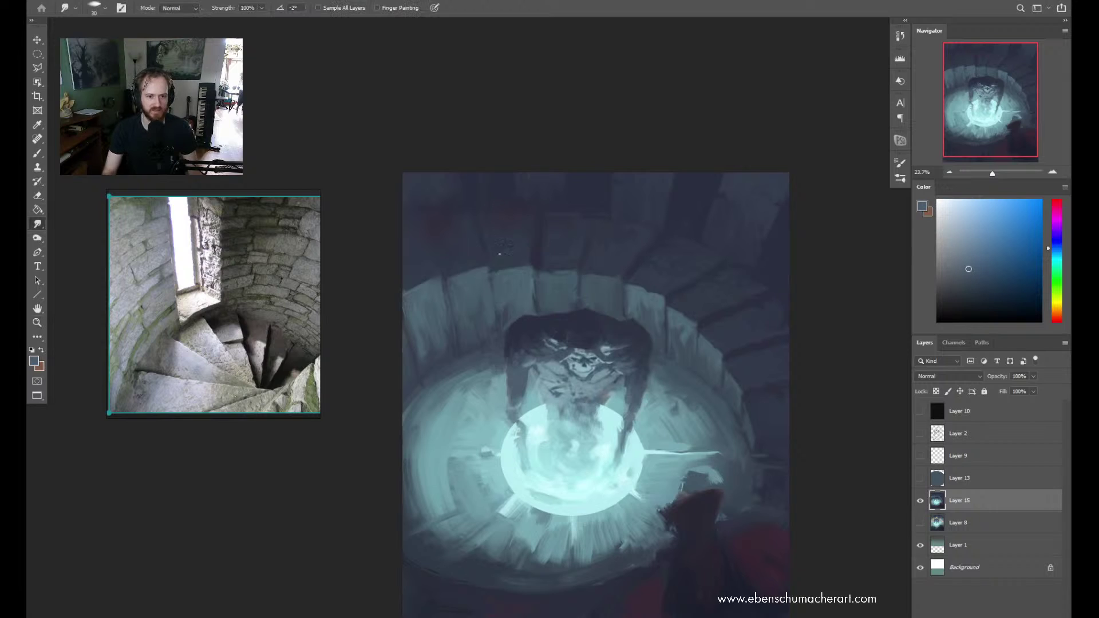
pyautogui.press(']')
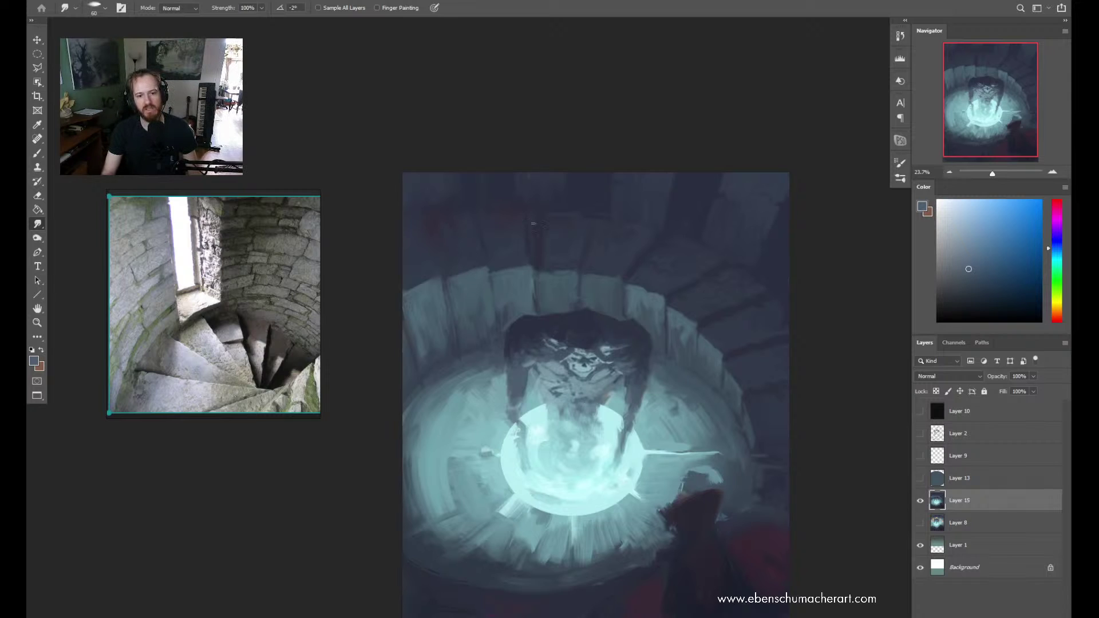
pyautogui.press('b')
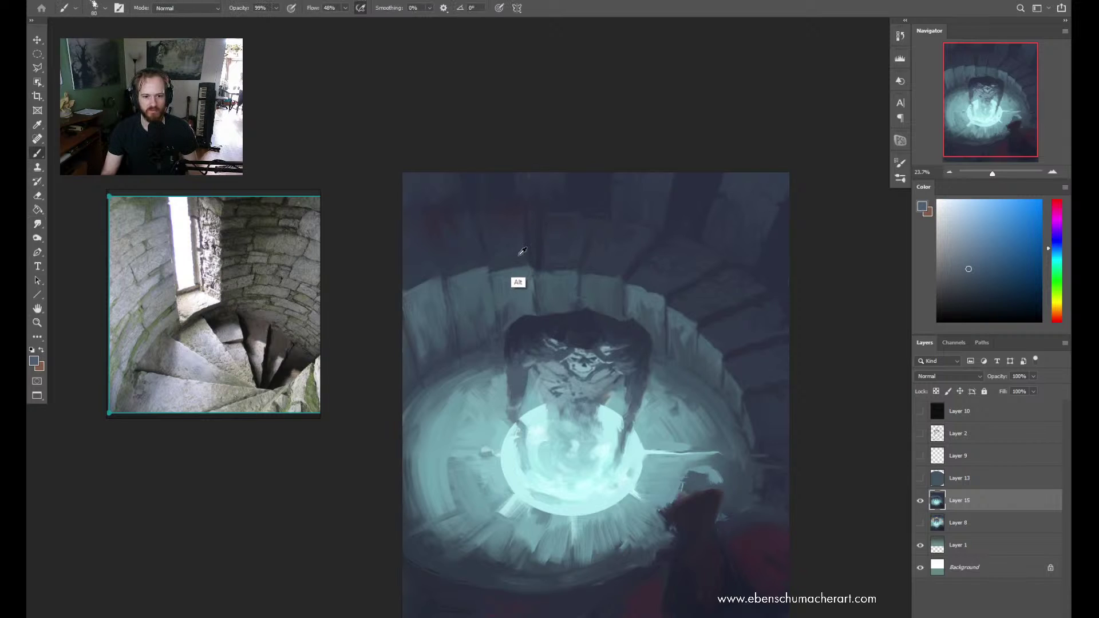
pyautogui.moveTo(522, 261); pyautogui.dragTo(523, 223)
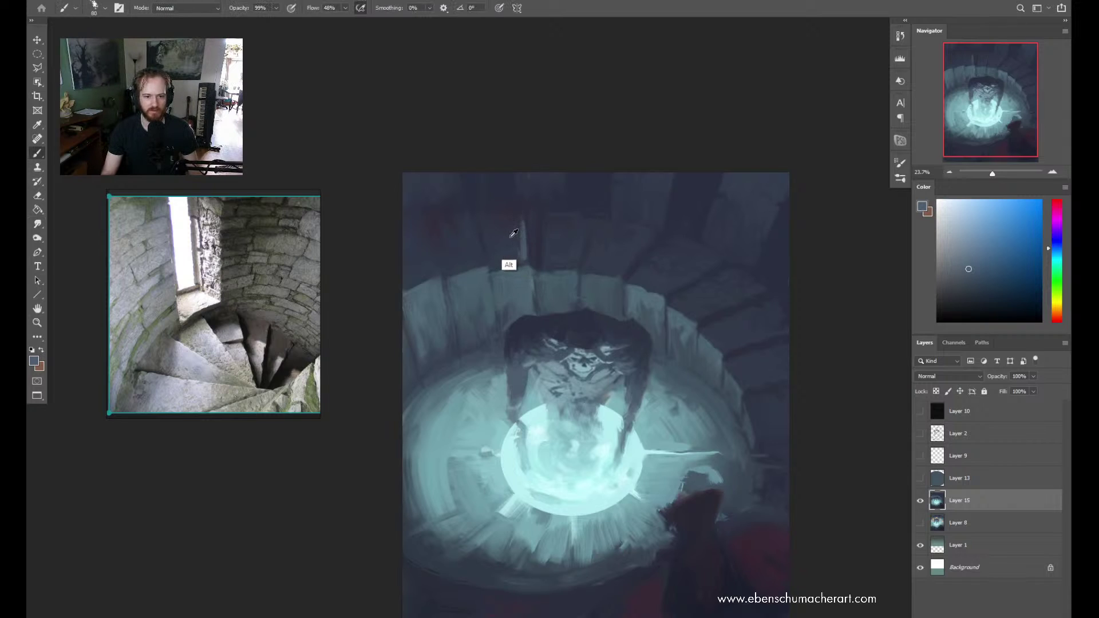
pyautogui.keyDown('alt'); pyautogui.click(508, 260); pyautogui.keyUp('alt')
pyautogui.moveTo(522, 261); pyautogui.dragTo(523, 221)
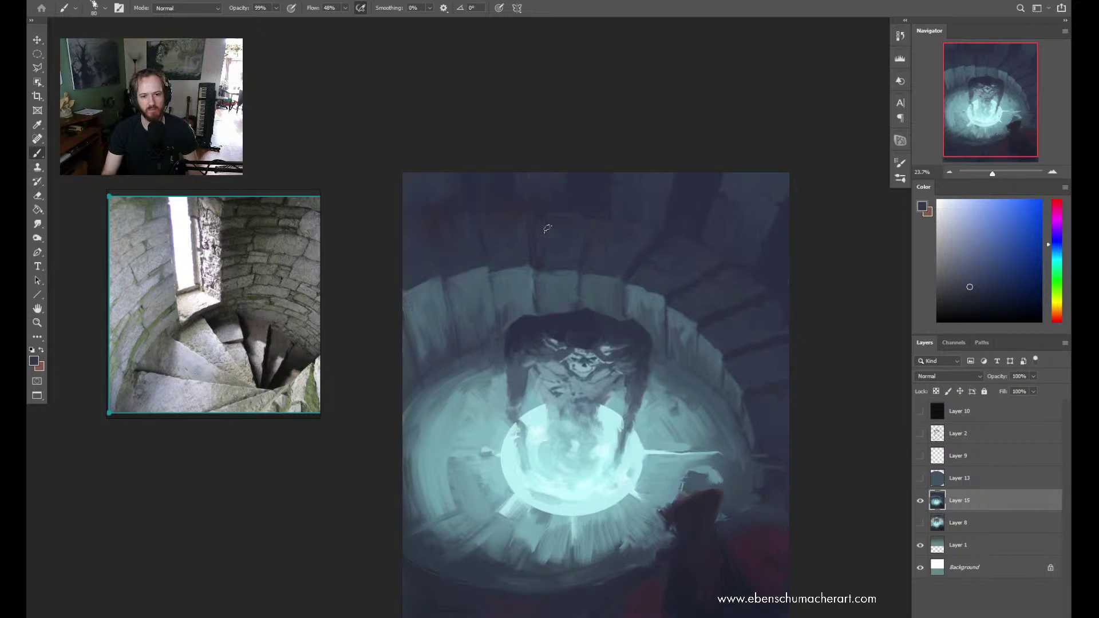
pyautogui.keyDown('alt'); pyautogui.click(526, 273); pyautogui.keyUp('alt')
# Review the whole composition and inspect the figure's left arm, chest and orb close up
pyautogui.scroll(-3, 544, 285)
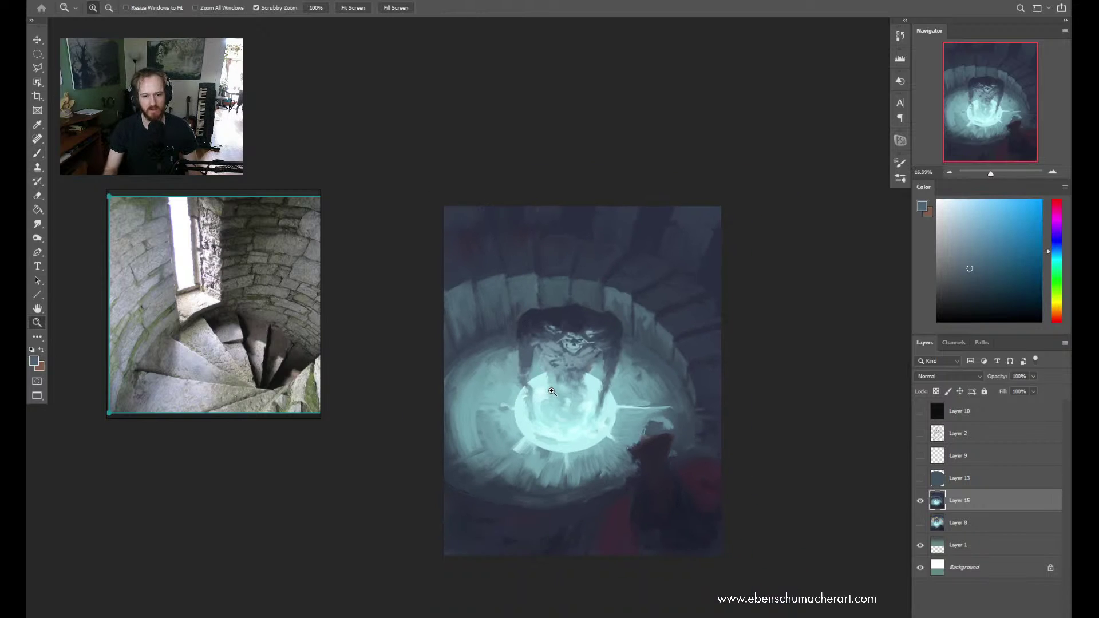
pyautogui.scroll(3, 563, 362)
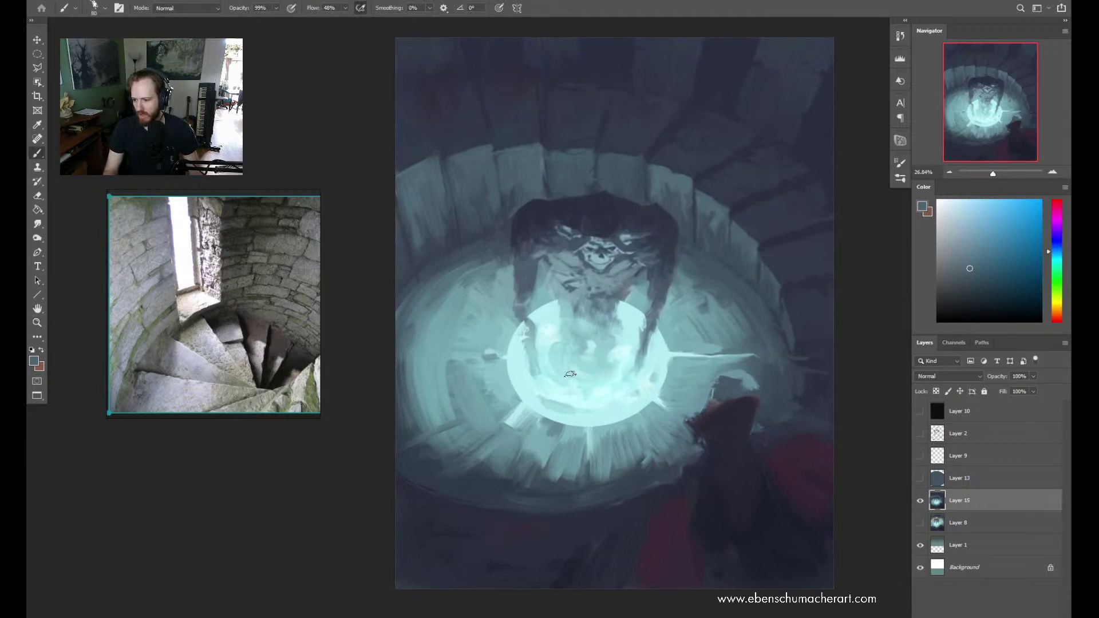
pyautogui.scroll(2, 597, 321)
pyautogui.scroll(-2, 597, 321)
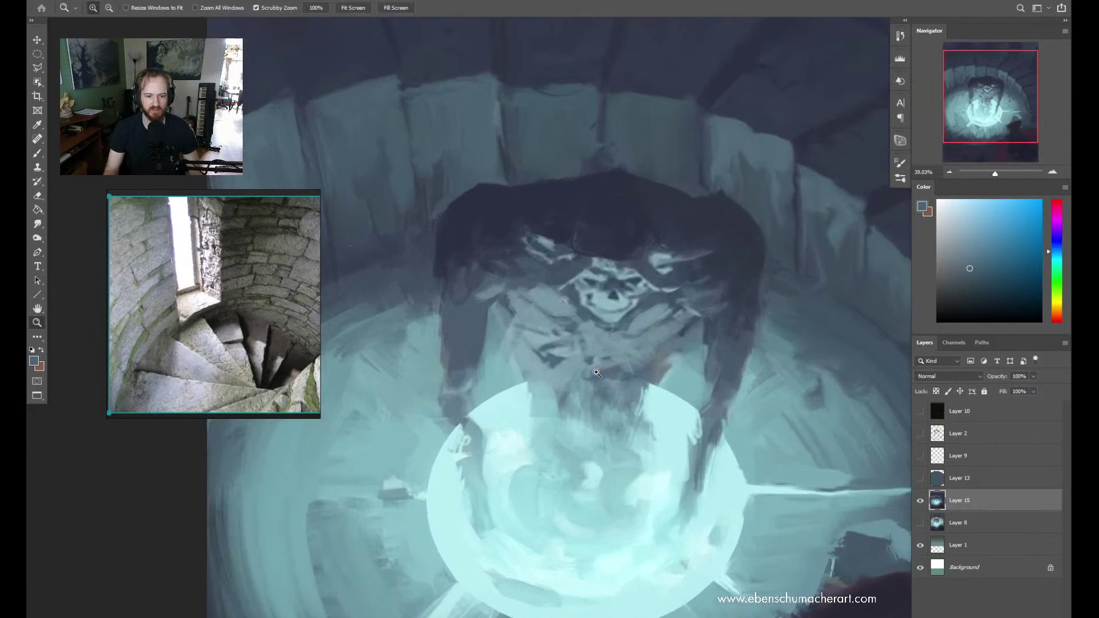
pyautogui.press('b')
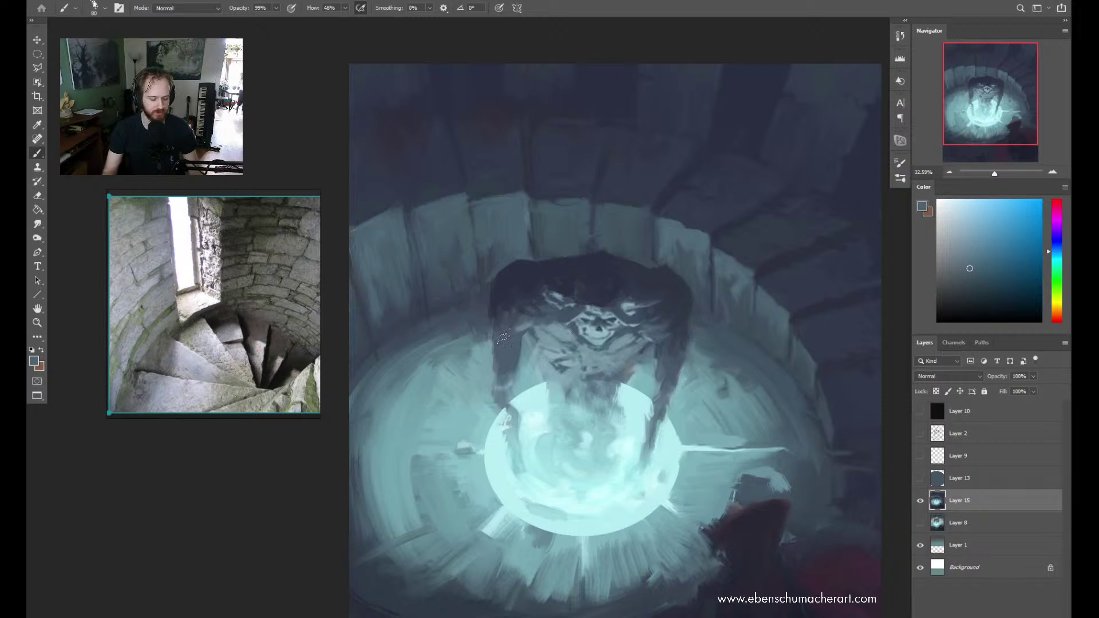
pyautogui.press('z')
pyautogui.scroll(2, 515, 346)
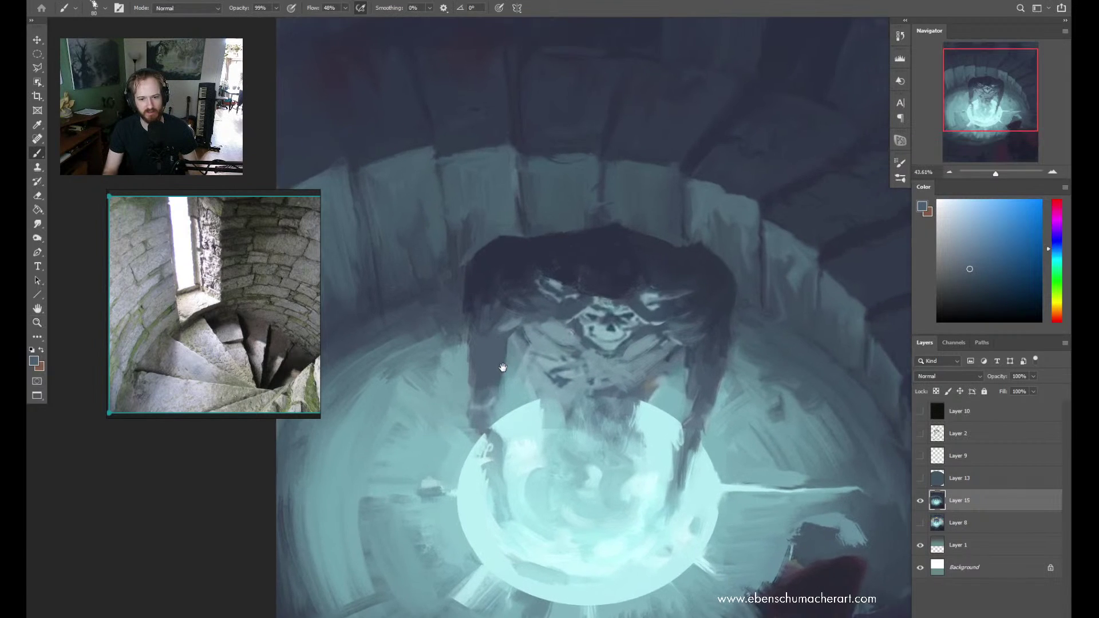
pyautogui.scroll(-2, 528, 340)
pyautogui.press('b')
pyautogui.scroll(1, 514, 348)
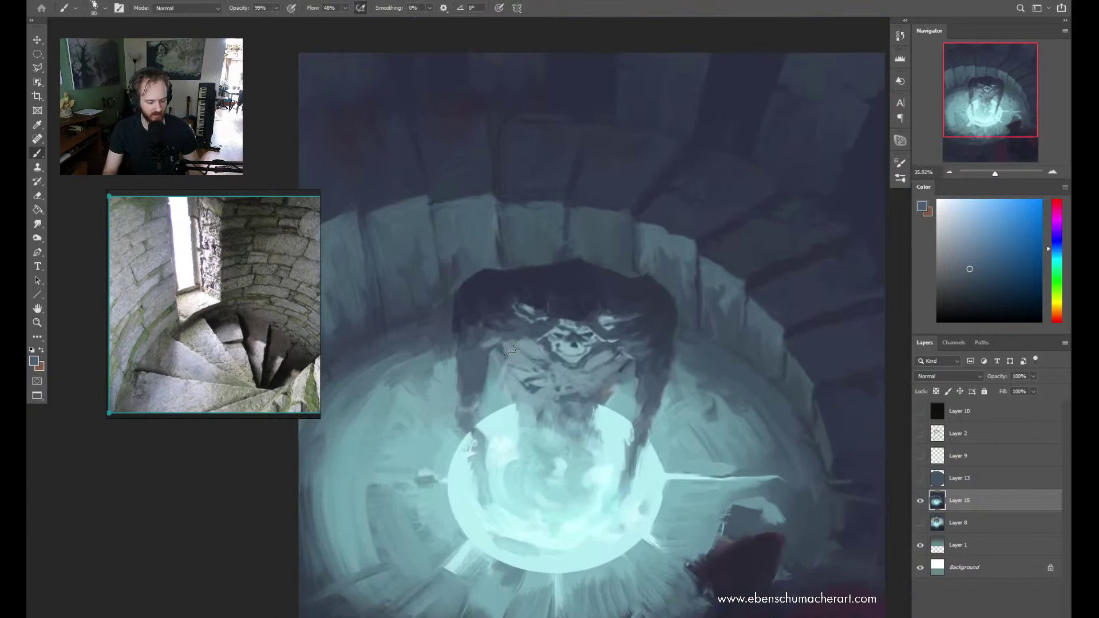
# Smudge the light markings on the figure's left chest and the ribs below to soften their edges
pyautogui.press('r')
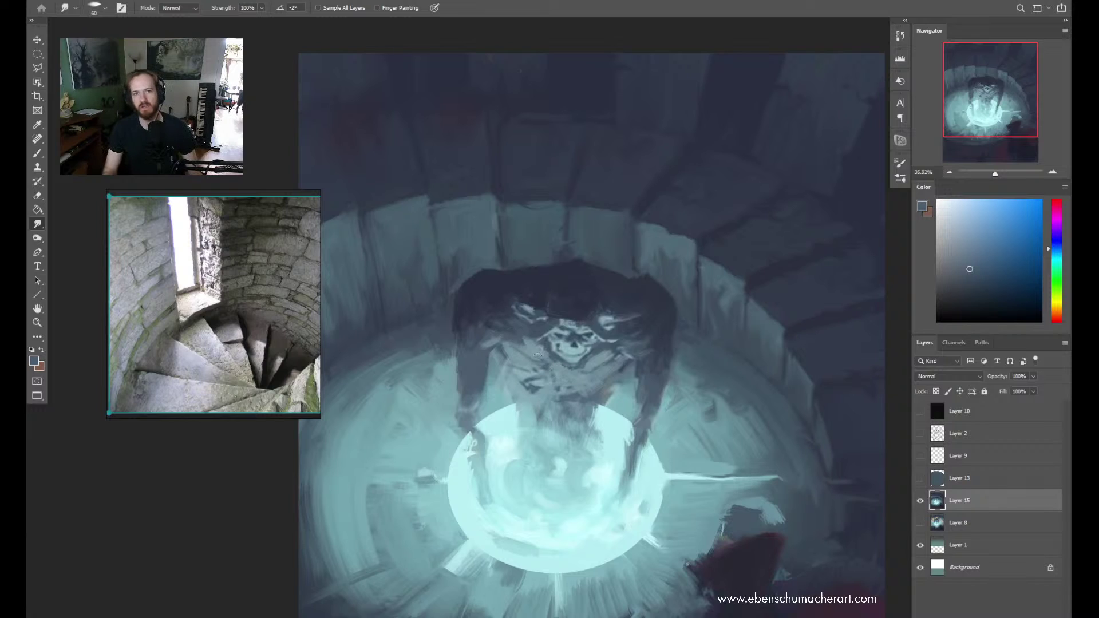
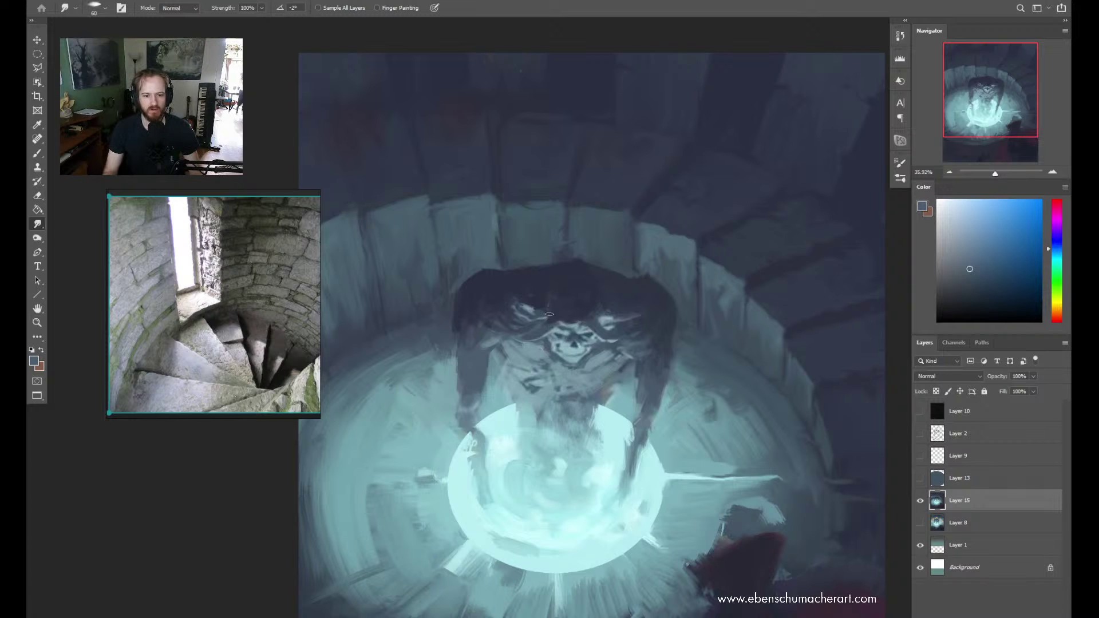
pyautogui.moveTo(541, 305); pyautogui.dragTo(528, 295)
pyautogui.moveTo(536, 361)
pyautogui.mouseDown()
pyautogui.moveTo(573, 366)
pyautogui.moveTo(532, 355)
pyautogui.moveTo(570, 328)
pyautogui.mouseUp()
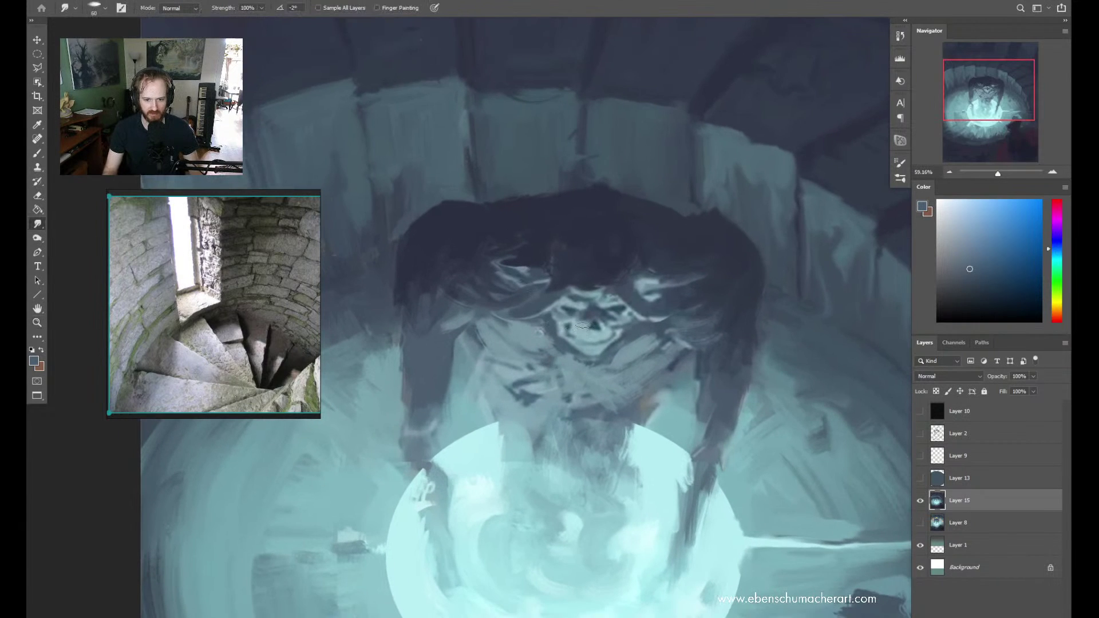
pyautogui.moveTo(550, 379)
pyautogui.mouseDown()
pyautogui.moveTo(498, 389)
pyautogui.moveTo(541, 407)
pyautogui.mouseUp()
# Repaint the figure's left shoulder and upper arm with a smaller Mixer Brush, using dark blues sampled from the arm
pyautogui.press('z')
pyautogui.press('b')
pyautogui.hotkey('shift', 'b')
pyautogui.hotkey('shift', 'b')
pyautogui.hotkey('shift', 'b')
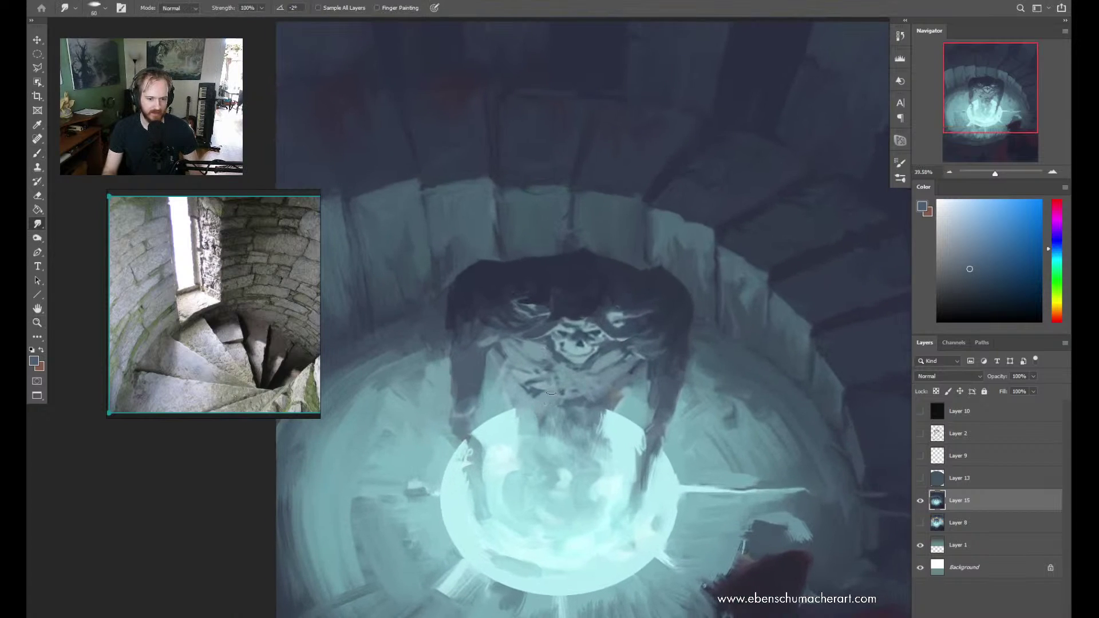
pyautogui.press('[')
pyautogui.press('[')
pyautogui.press('[')
pyautogui.press('[')
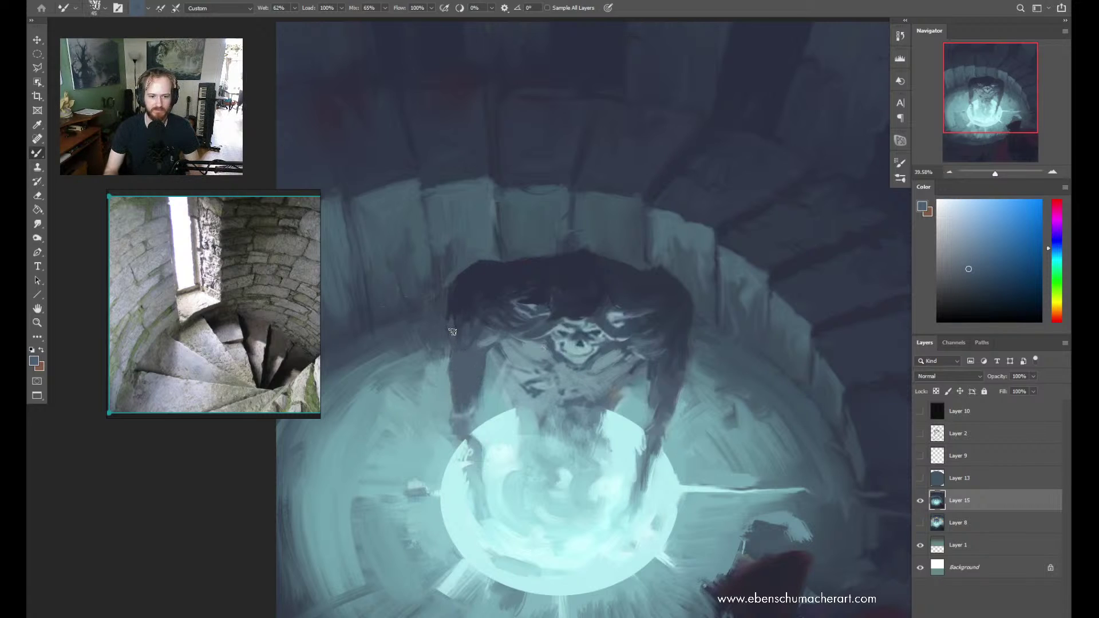
pyautogui.press('alt')
pyautogui.keyDown('alt'); pyautogui.click(458, 311); pyautogui.keyUp('alt')
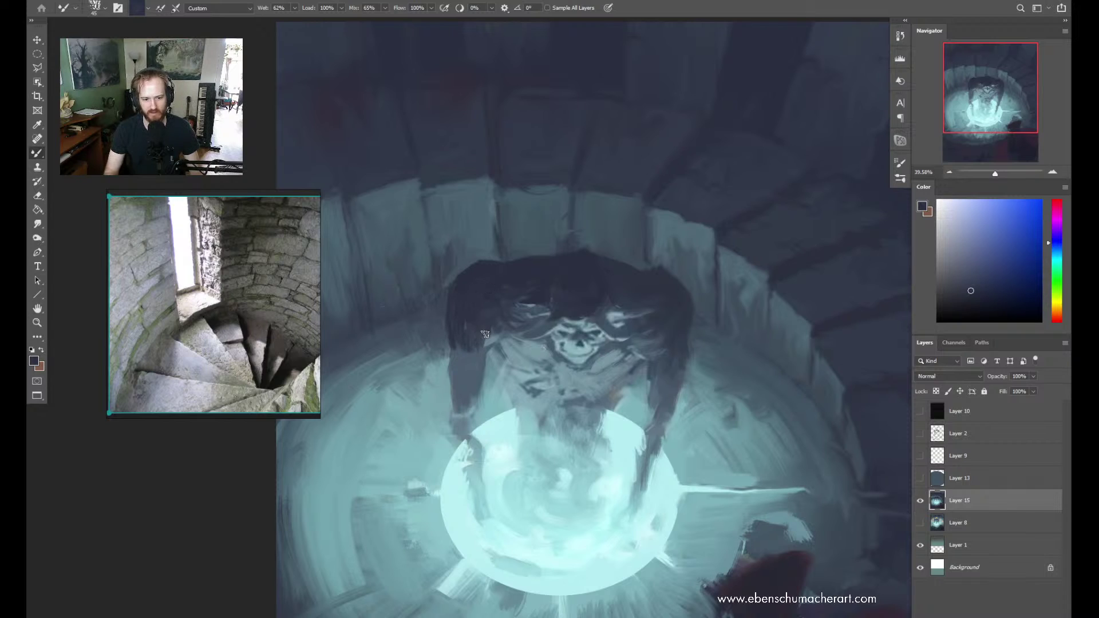
pyautogui.keyDown('alt'); pyautogui.click(475, 361); pyautogui.keyUp('alt')
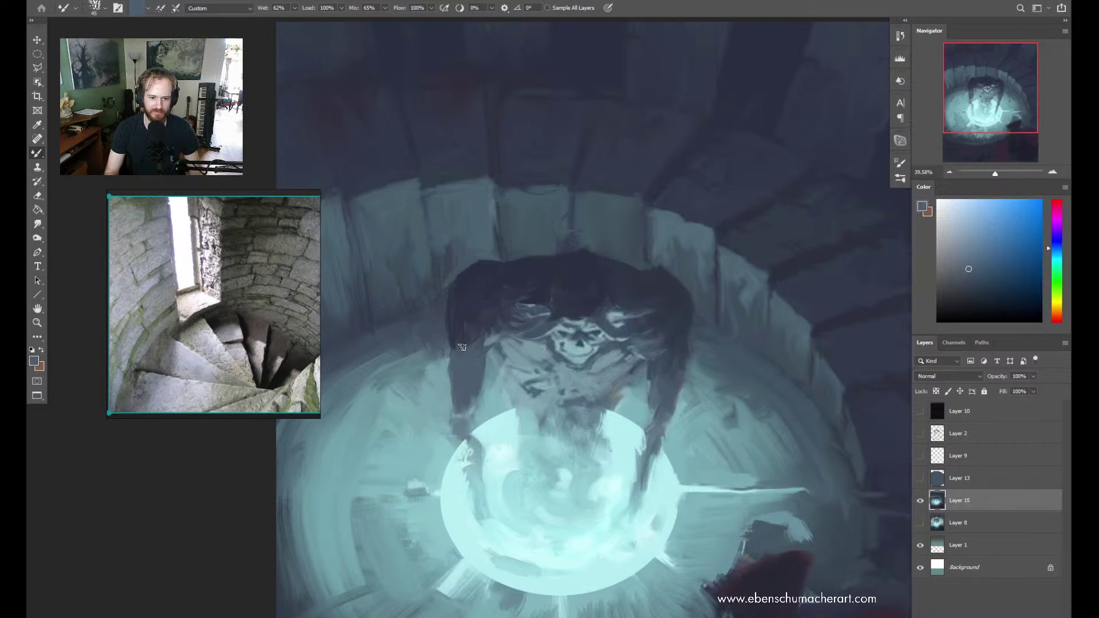
# Blend grey-blue tones sampled from the torso into the figure's left armpit and the ribs beside it
pyautogui.keyDown('alt'); pyautogui.click(511, 381); pyautogui.keyUp('alt')
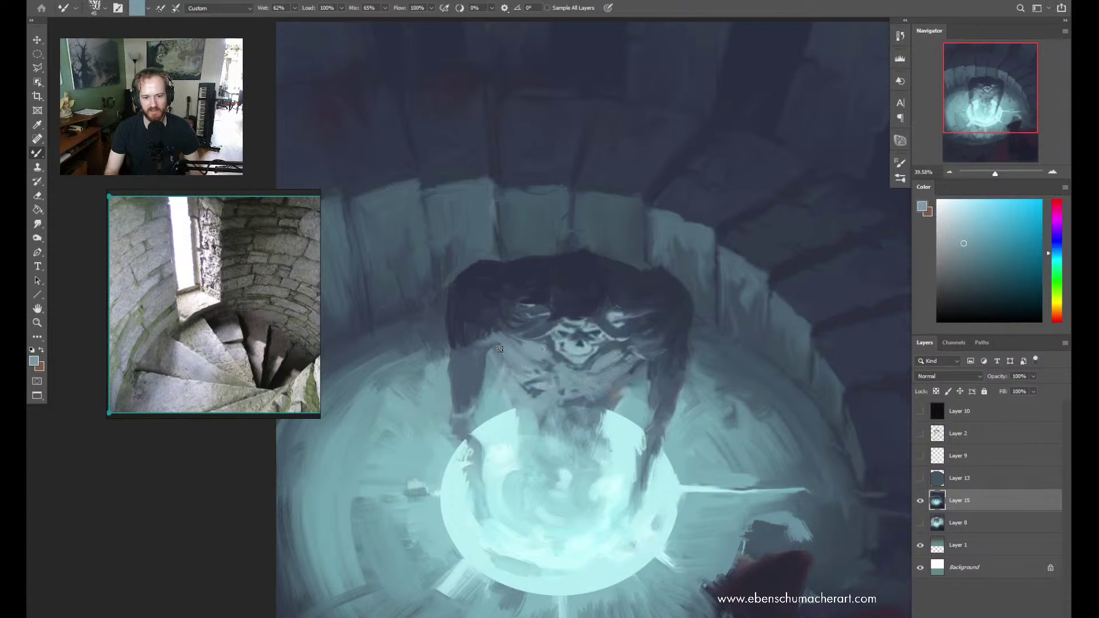
pyautogui.keyDown('alt'); pyautogui.click(554, 361); pyautogui.keyUp('alt')
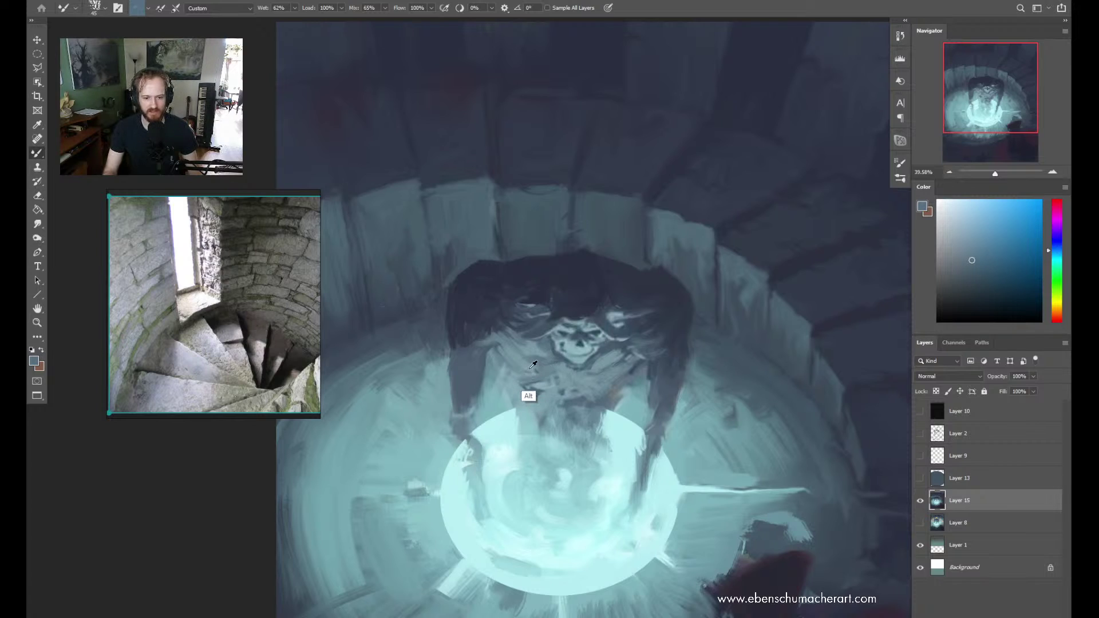
pyautogui.keyDown('alt'); pyautogui.click(533, 345); pyautogui.keyUp('alt')
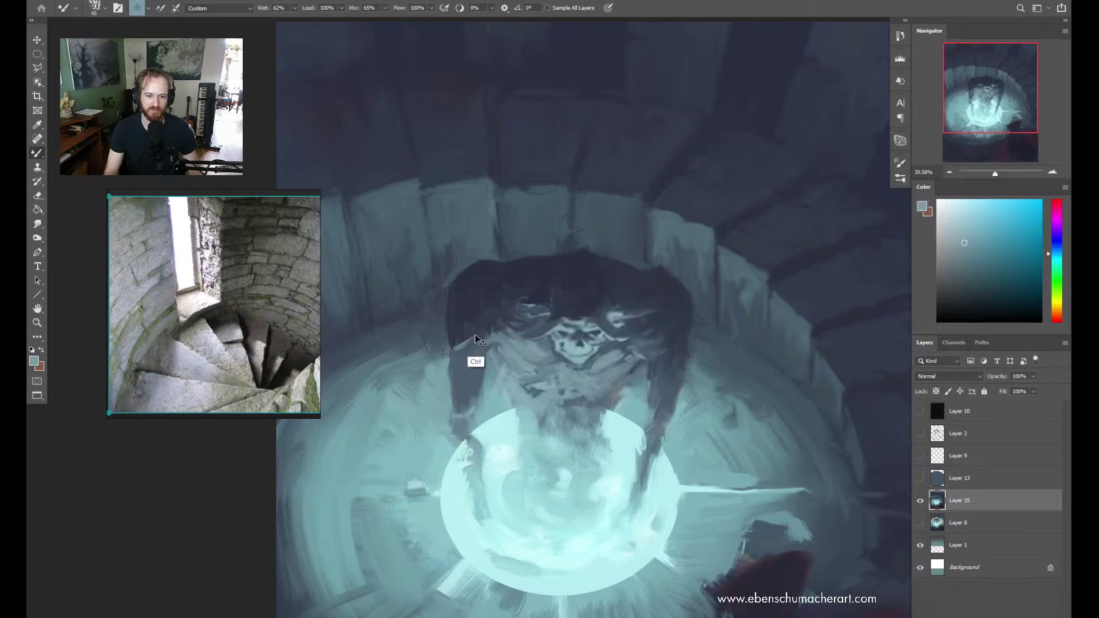
# Reshape the figure's left forearm, wrist and hand reaching into the orb with blues and pale cyan sampled around them
pyautogui.keyDown('alt'); pyautogui.click(468, 416); pyautogui.keyUp('alt')
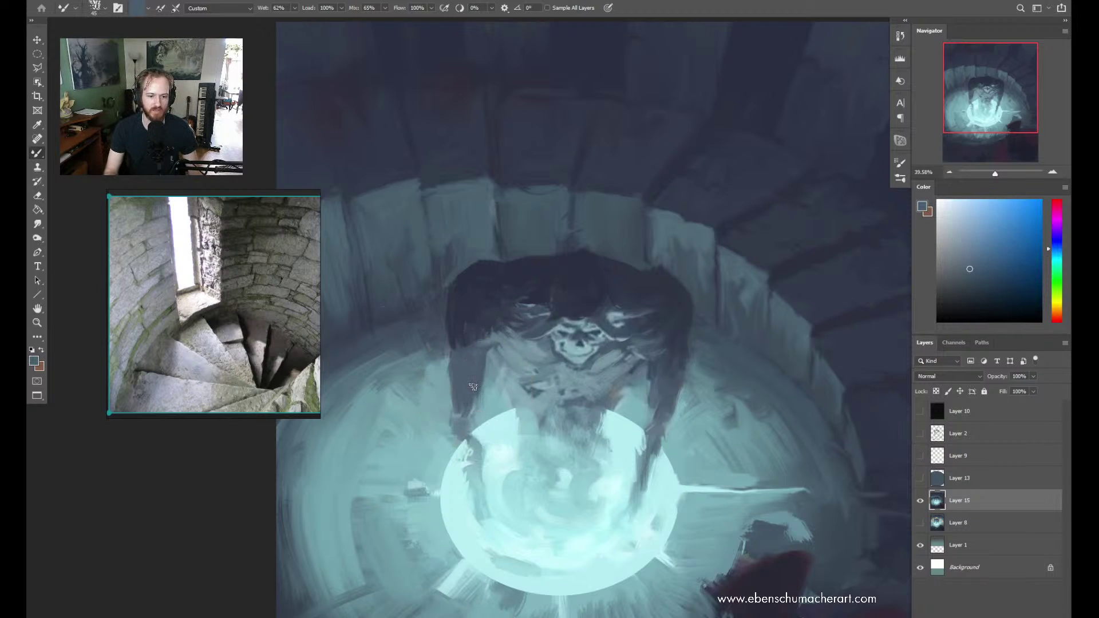
pyautogui.moveTo(459, 427)
pyautogui.mouseDown()
pyautogui.moveTo(466, 464)
pyautogui.moveTo(470, 426)
pyautogui.mouseUp()
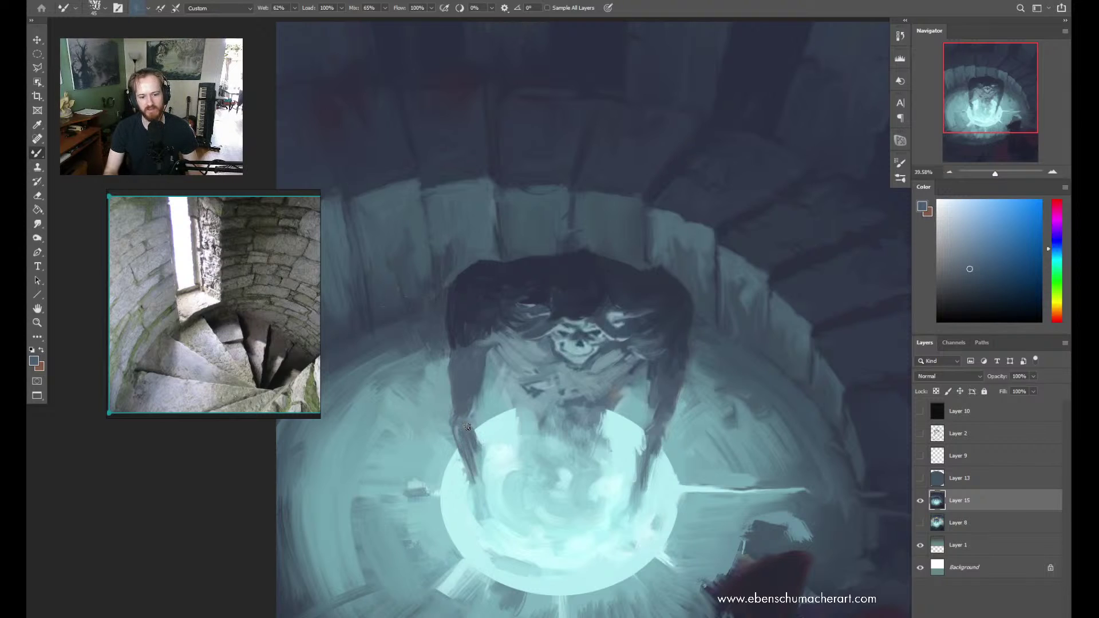
pyautogui.keyDown('alt'); pyautogui.click(479, 496); pyautogui.keyUp('alt')
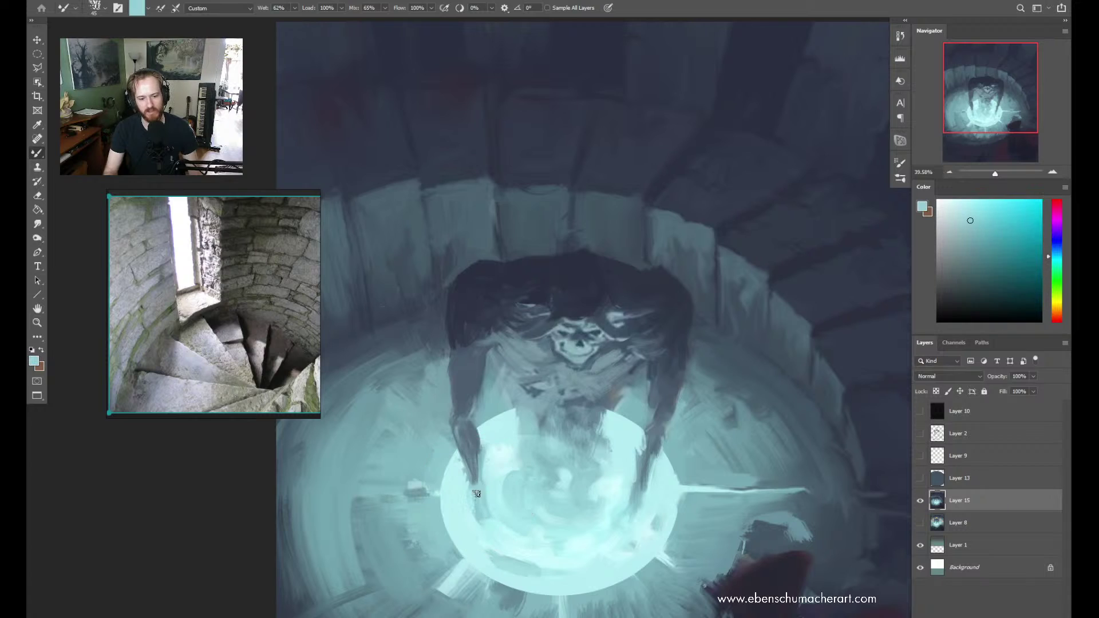
pyautogui.keyDown('alt'); pyautogui.click(470, 441); pyautogui.keyUp('alt')
pyautogui.moveTo(461, 428); pyautogui.dragTo(467, 461)
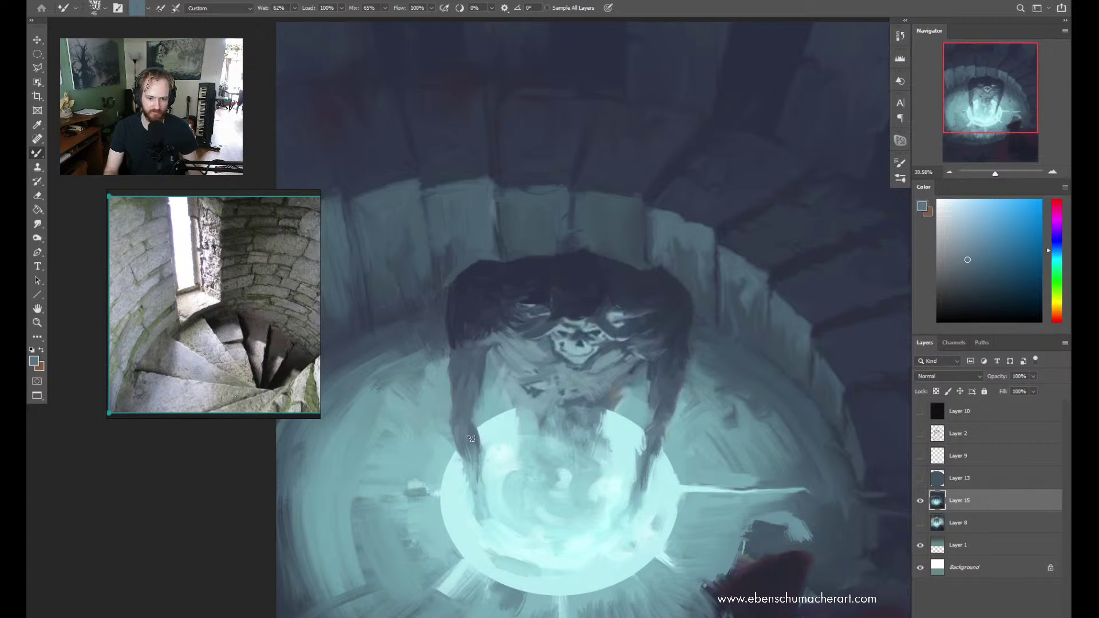
pyautogui.moveTo(470, 438)
pyautogui.mouseDown()
pyautogui.moveTo(473, 478)
pyautogui.moveTo(472, 435)
pyautogui.mouseUp()
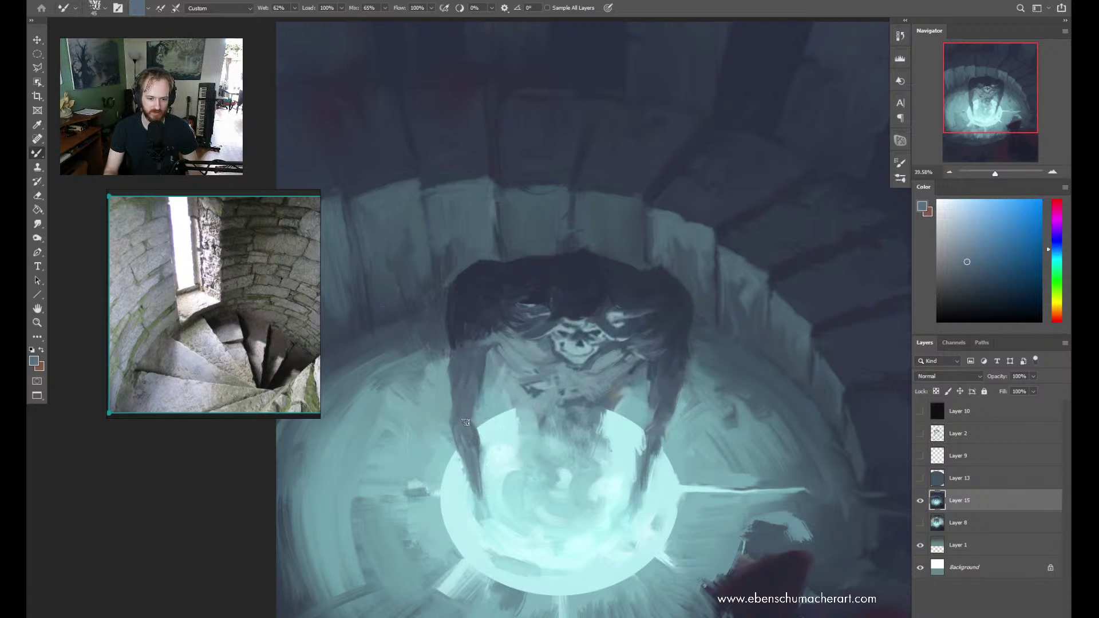
pyautogui.moveTo(474, 480)
pyautogui.mouseDown()
pyautogui.moveTo(488, 514)
pyautogui.moveTo(499, 431)
pyautogui.moveTo(533, 432)
pyautogui.mouseUp()
# Blend the left upper arm's outer edge into the shoulder with blue sampled from the arm
pyautogui.press('z')
pyautogui.press('b')
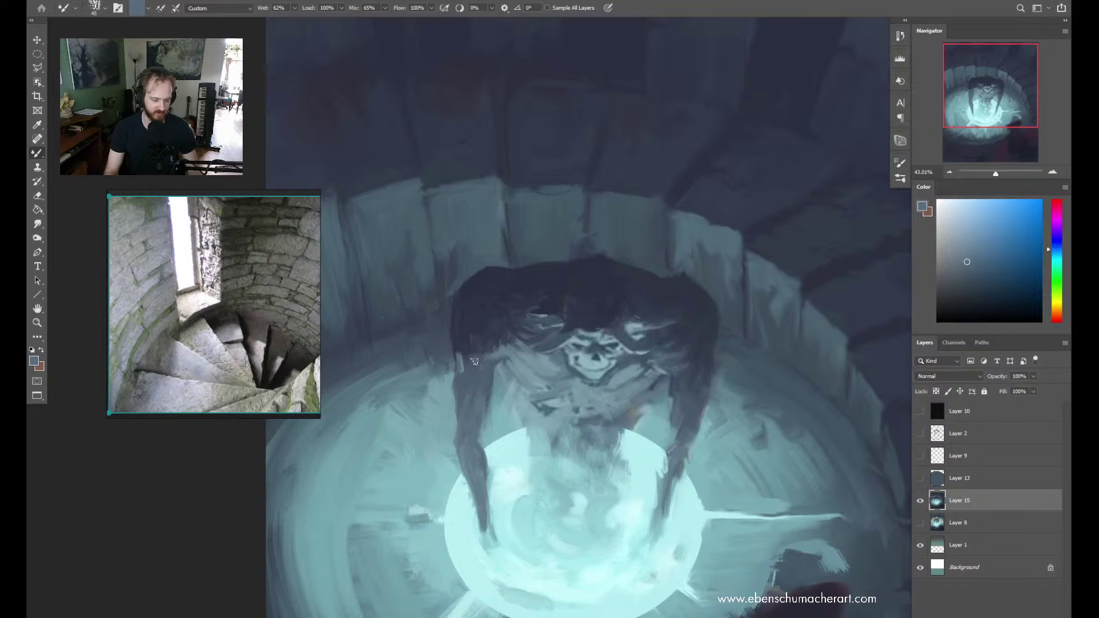
pyautogui.keyDown('alt'); pyautogui.click(467, 381); pyautogui.keyUp('alt')
pyautogui.moveTo(462, 388); pyautogui.dragTo(459, 367)
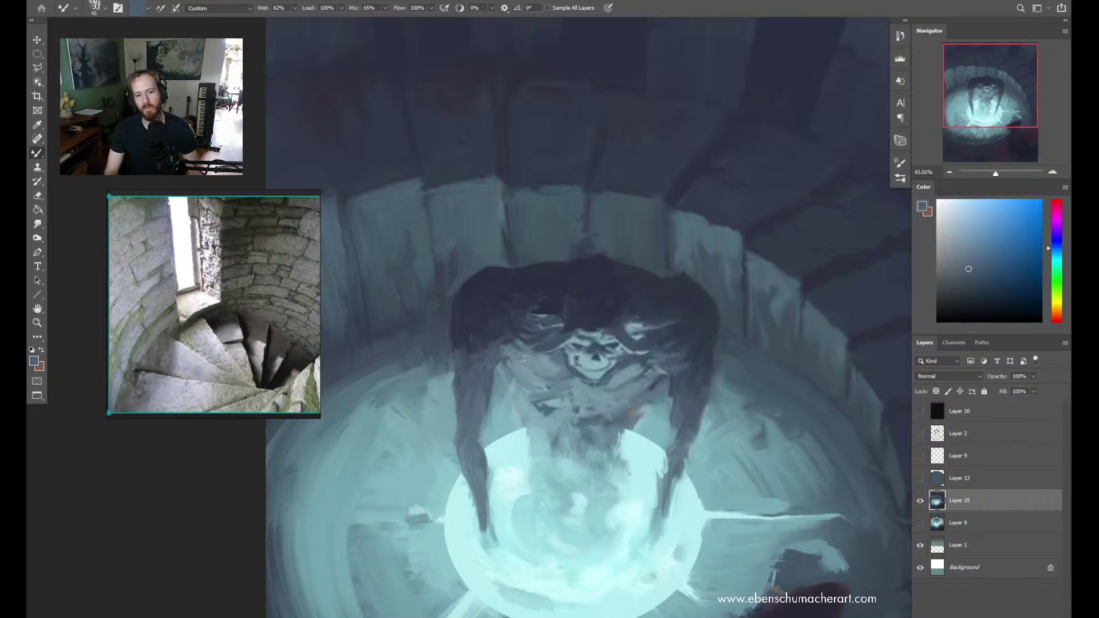
# Flip the canvas horizontally and sample dark blue beside the figure's shoulder for the Mixer Brush
pyautogui.scroll(-4, 521, 358)
pyautogui.scroll(2, 522, 417)
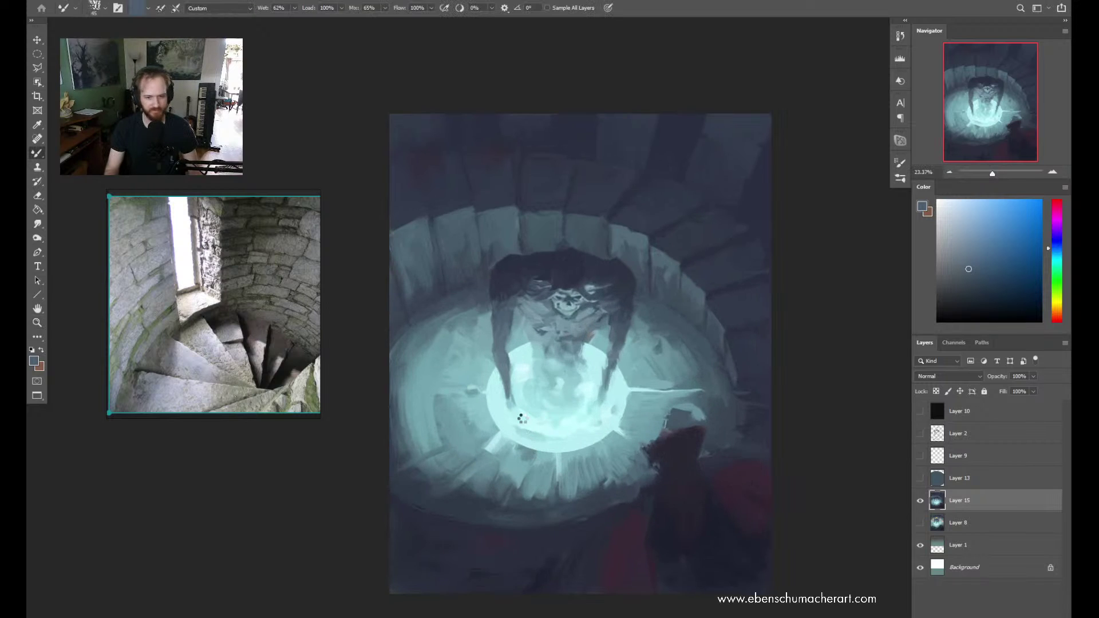
pyautogui.press('z')
pyautogui.moveTo(576, 308); pyautogui.dragTo(603, 310)
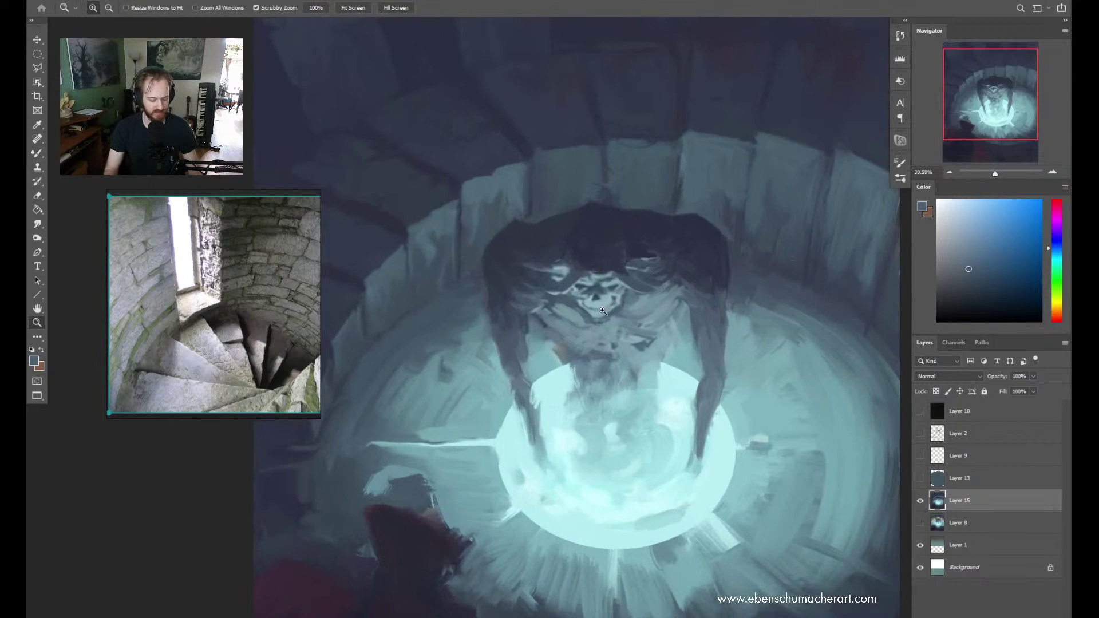
pyautogui.press('b')
pyautogui.keyDown('alt'); pyautogui.click(679, 278); pyautogui.keyUp('alt')
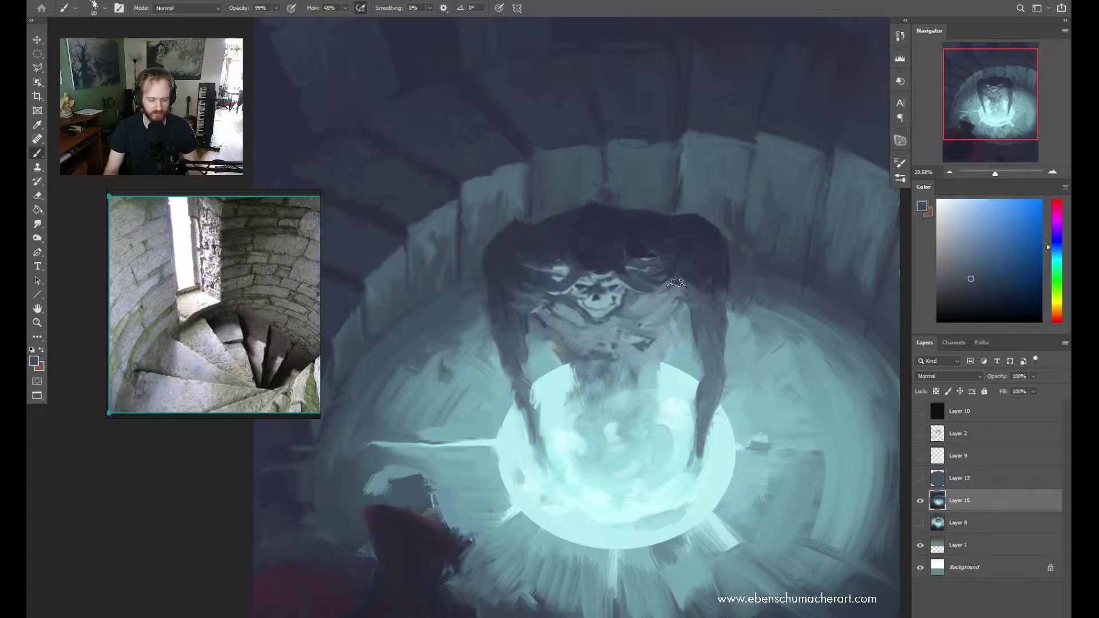
pyautogui.hotkey('shift', 'b')
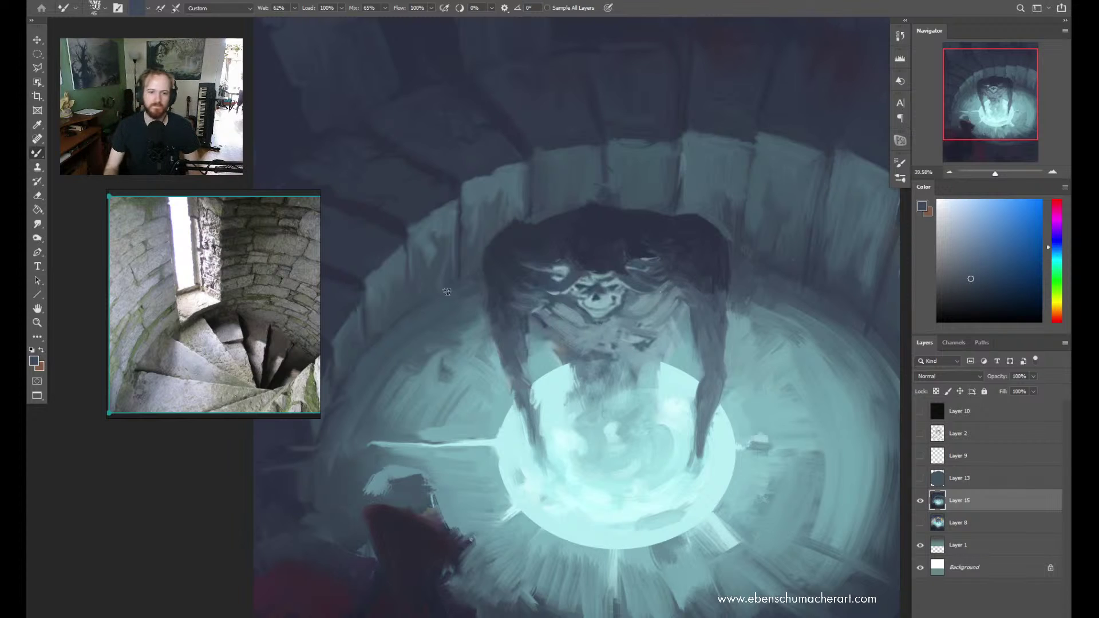
# Refine the ribs beside the left armpit in the mirrored view with light and dark blues sampled from the chest
pyautogui.keyDown('alt'); pyautogui.click(544, 312); pyautogui.keyUp('alt')
pyautogui.keyDown('alt'); pyautogui.click(575, 309); pyautogui.keyUp('alt')
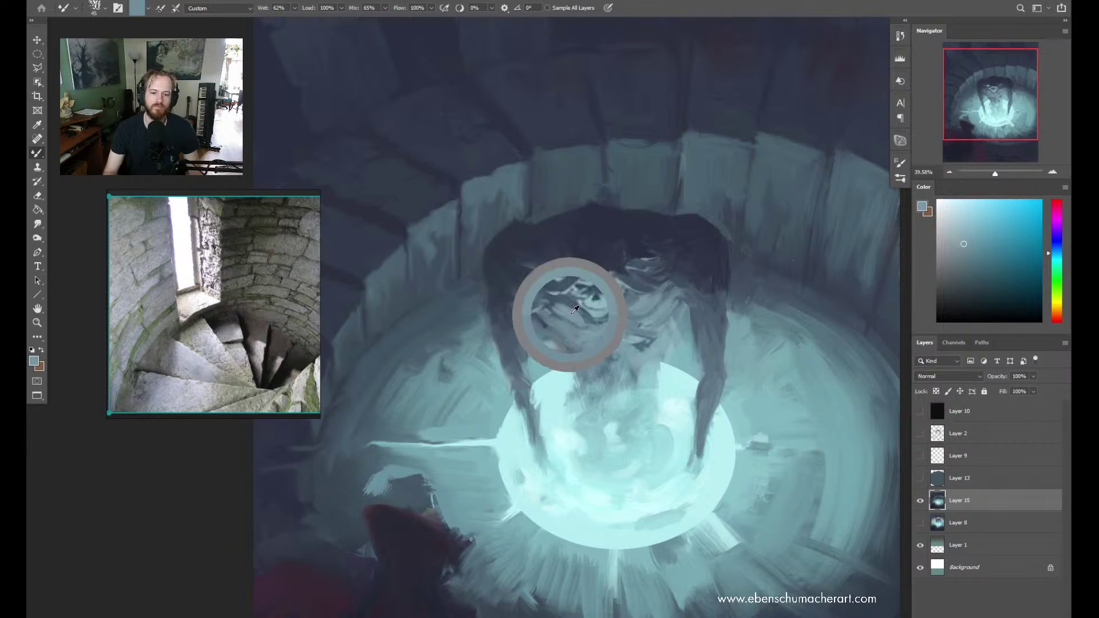
pyautogui.keyDown('alt'); pyautogui.click(550, 326); pyautogui.keyUp('alt')
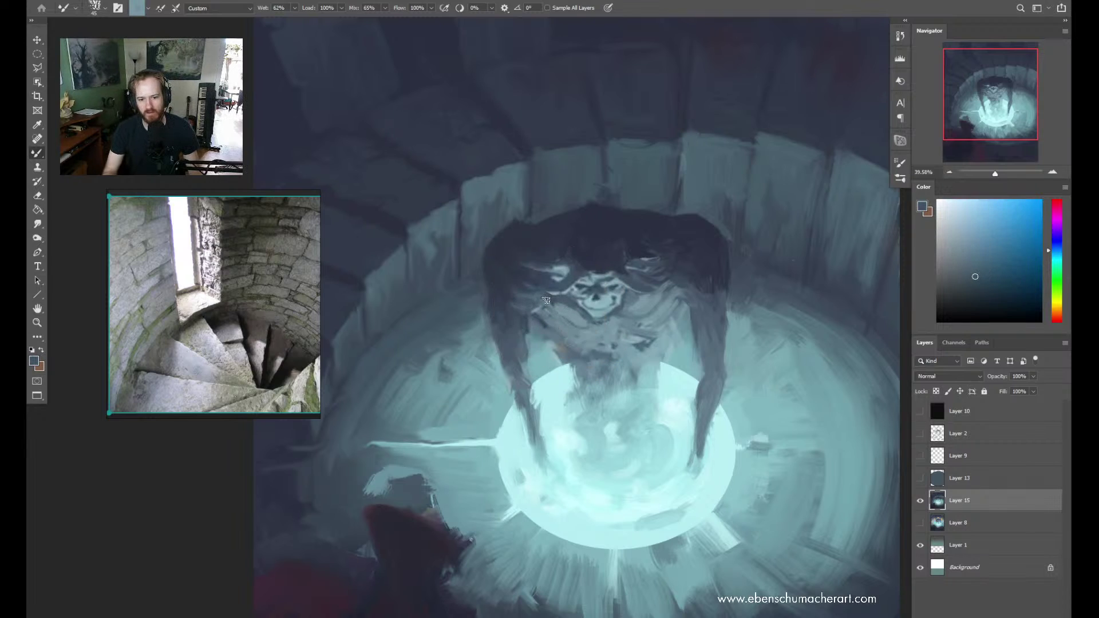
pyautogui.keyDown('alt'); pyautogui.click(572, 312); pyautogui.keyUp('alt')
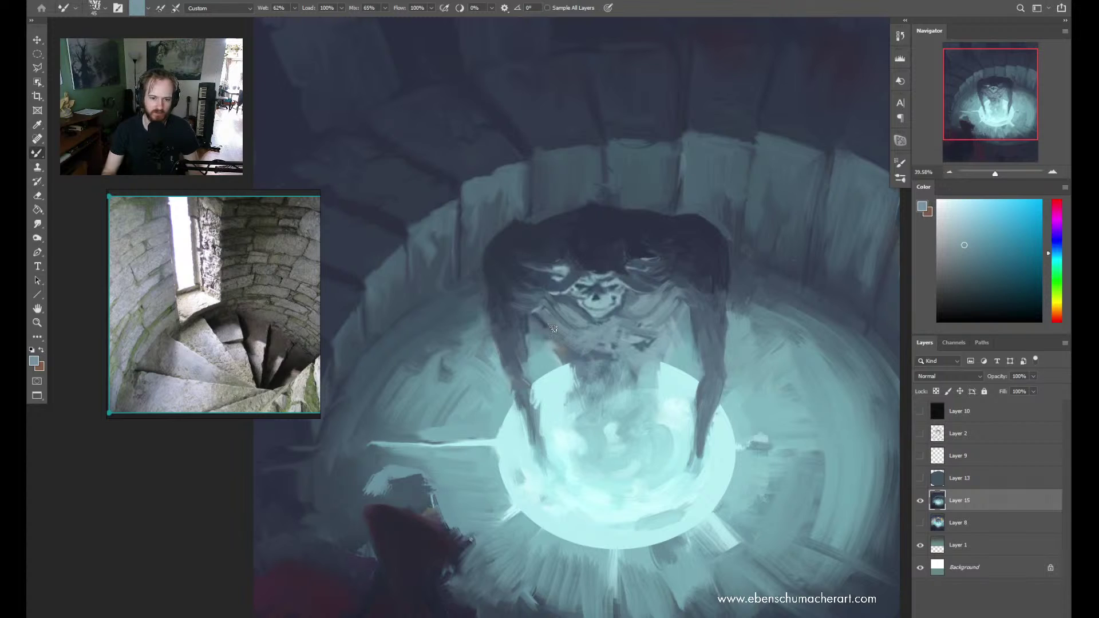
# Paint lighter teal tones over the ribs below the skull face, covering the dark marks on the lower chest
pyautogui.keyDown('alt'); pyautogui.click(642, 404); pyautogui.keyUp('alt')
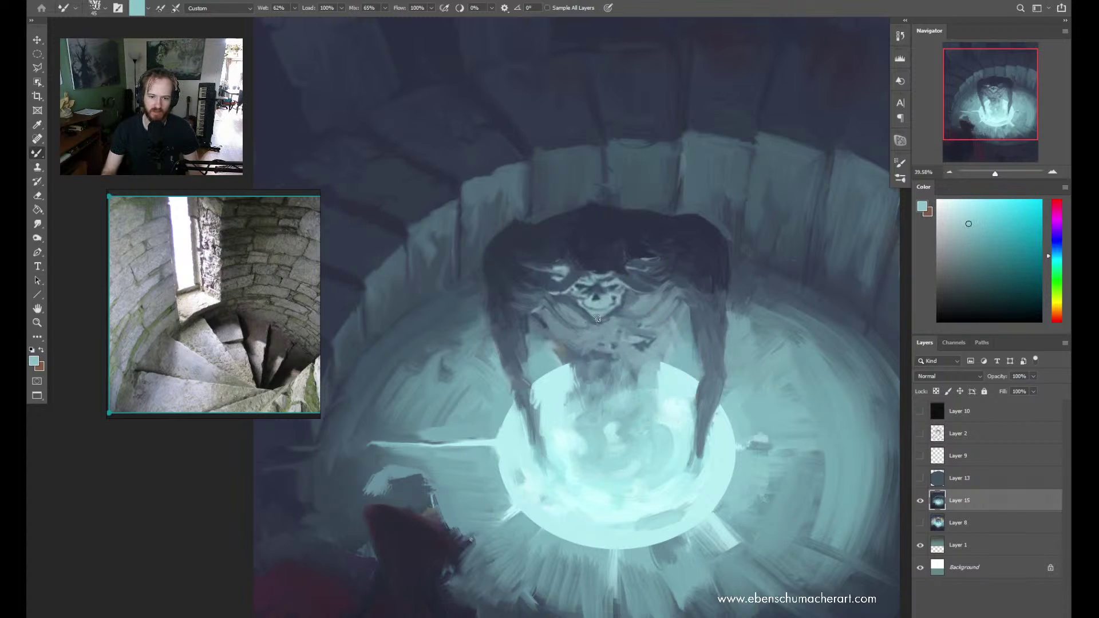
pyautogui.keyDown('alt'); pyautogui.click(596, 303); pyautogui.keyUp('alt')
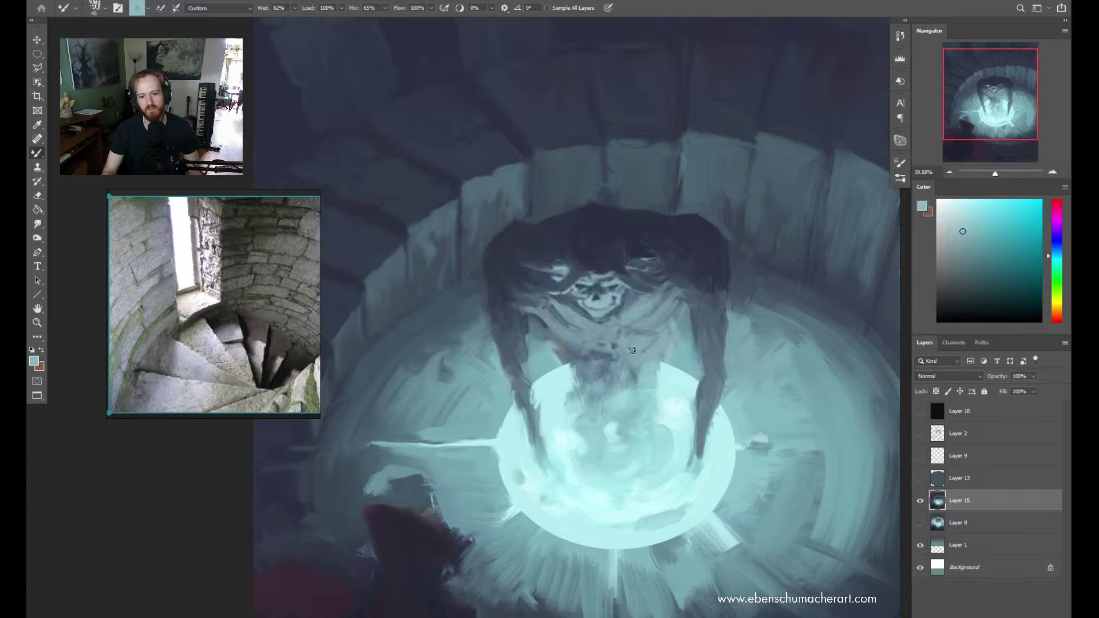
pyautogui.keyDown('alt'); pyautogui.click(611, 312); pyautogui.keyUp('alt')
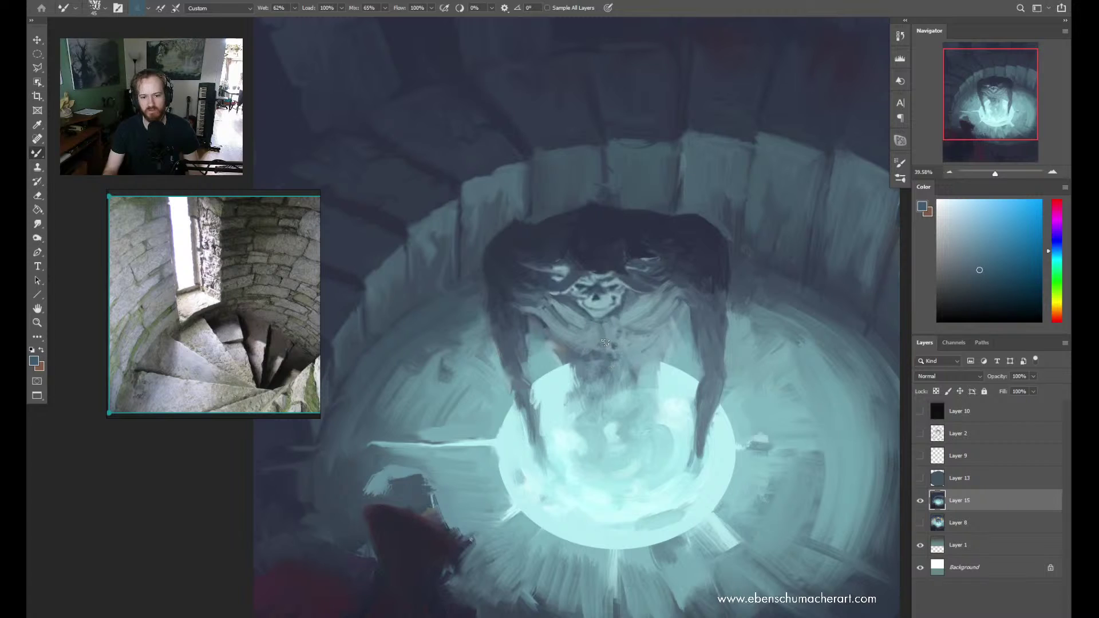
pyautogui.keyDown('alt'); pyautogui.click(630, 335); pyautogui.keyUp('alt')
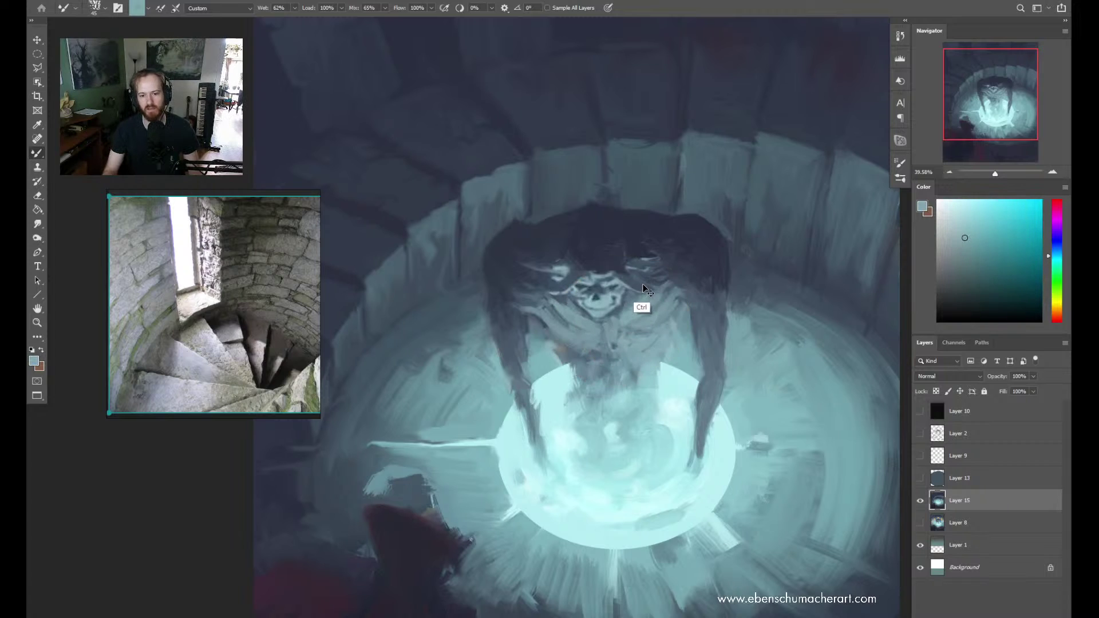
# Define the sternum and the right ribs in the mirrored view with alternating mid and light blues sampled nearby
pyautogui.keyDown('alt'); pyautogui.click(567, 316); pyautogui.keyUp('alt')
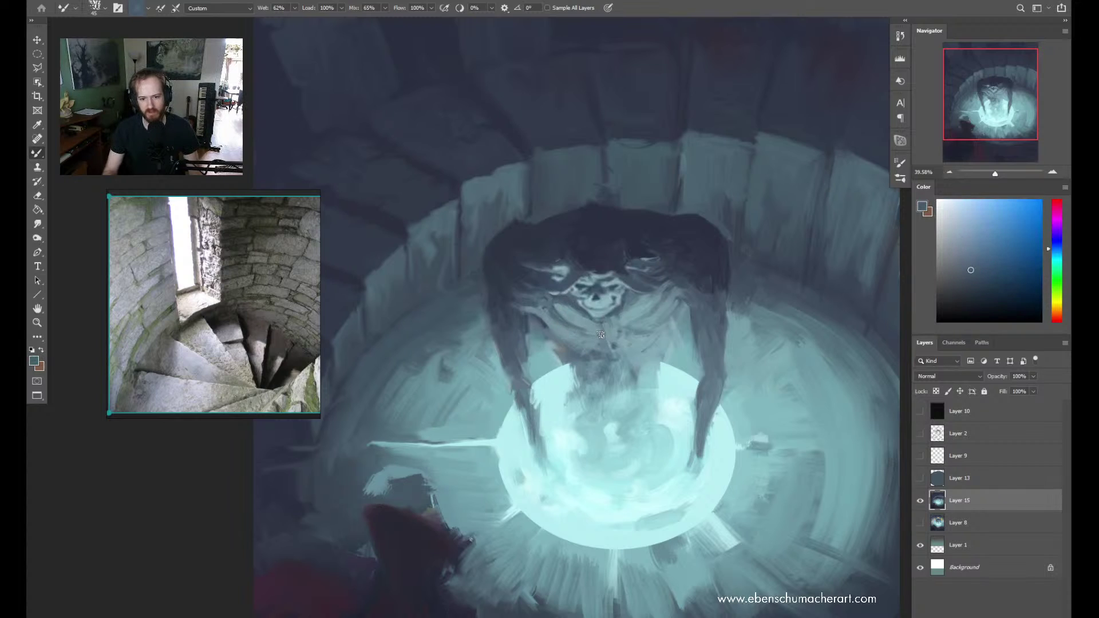
pyautogui.keyDown('alt'); pyautogui.click(624, 343); pyautogui.keyUp('alt')
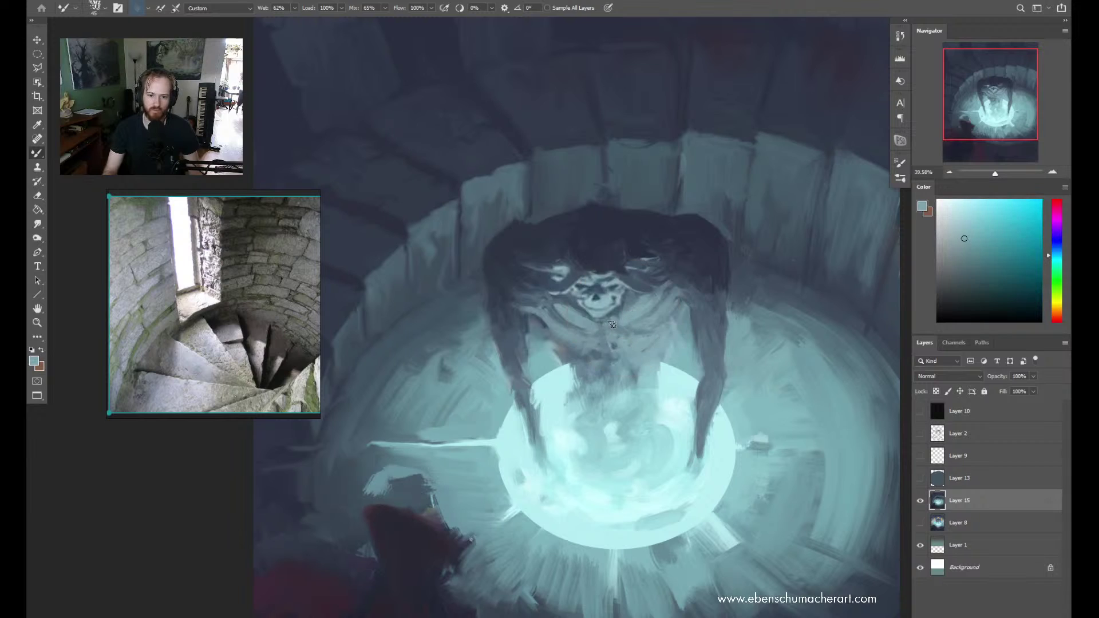
pyautogui.keyDown('alt'); pyautogui.click(617, 317); pyautogui.keyUp('alt')
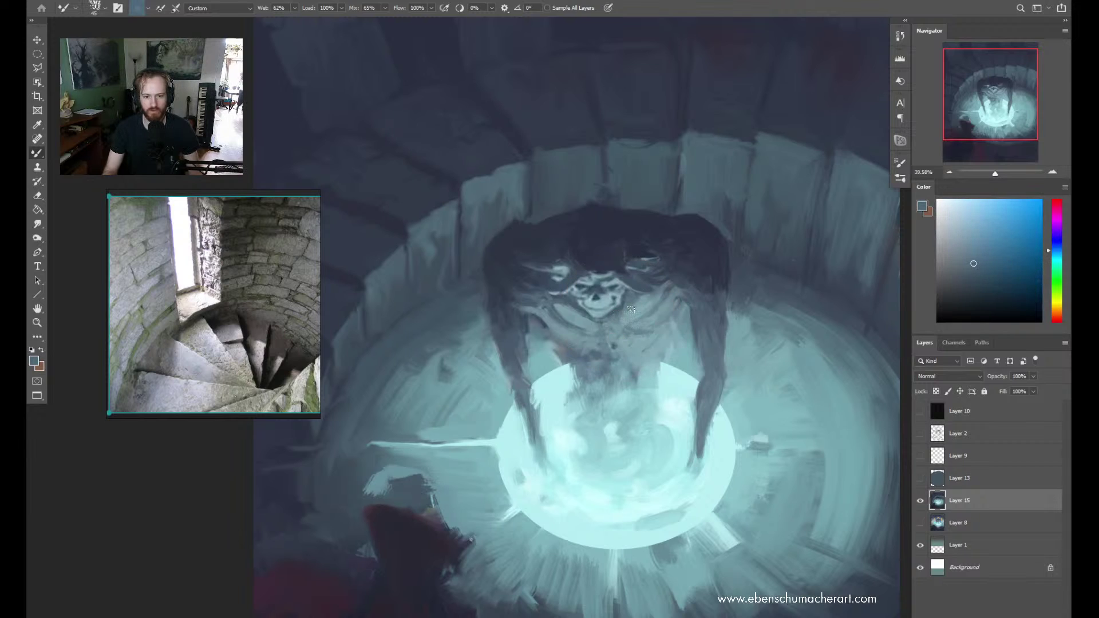
pyautogui.keyDown('alt'); pyautogui.click(636, 309); pyautogui.keyUp('alt')
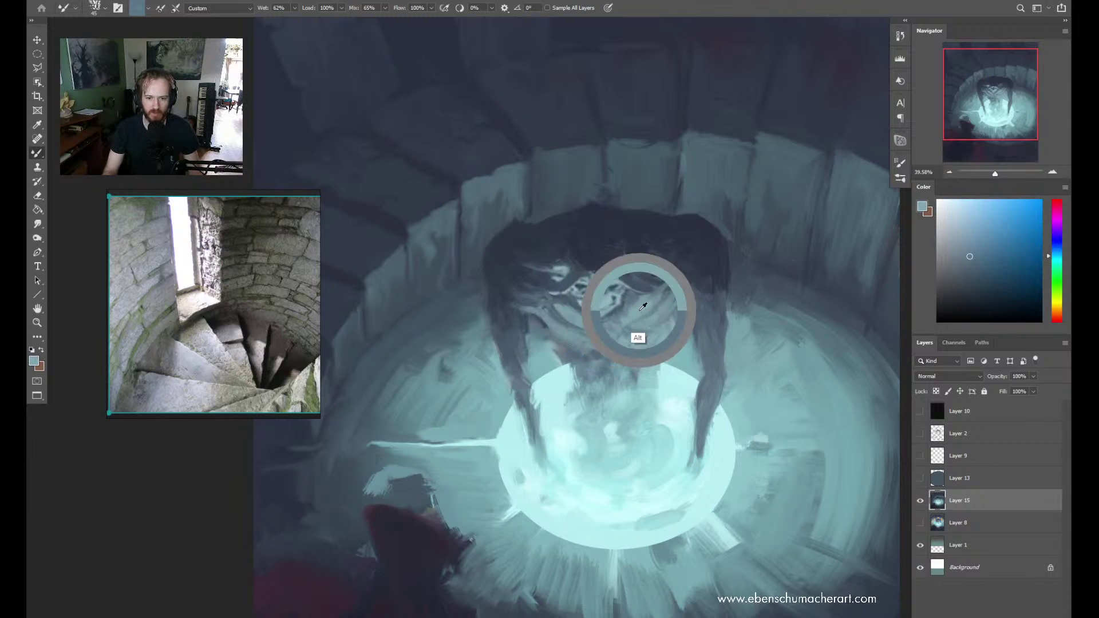
pyautogui.keyDown('alt'); pyautogui.click(632, 324); pyautogui.keyUp('alt')
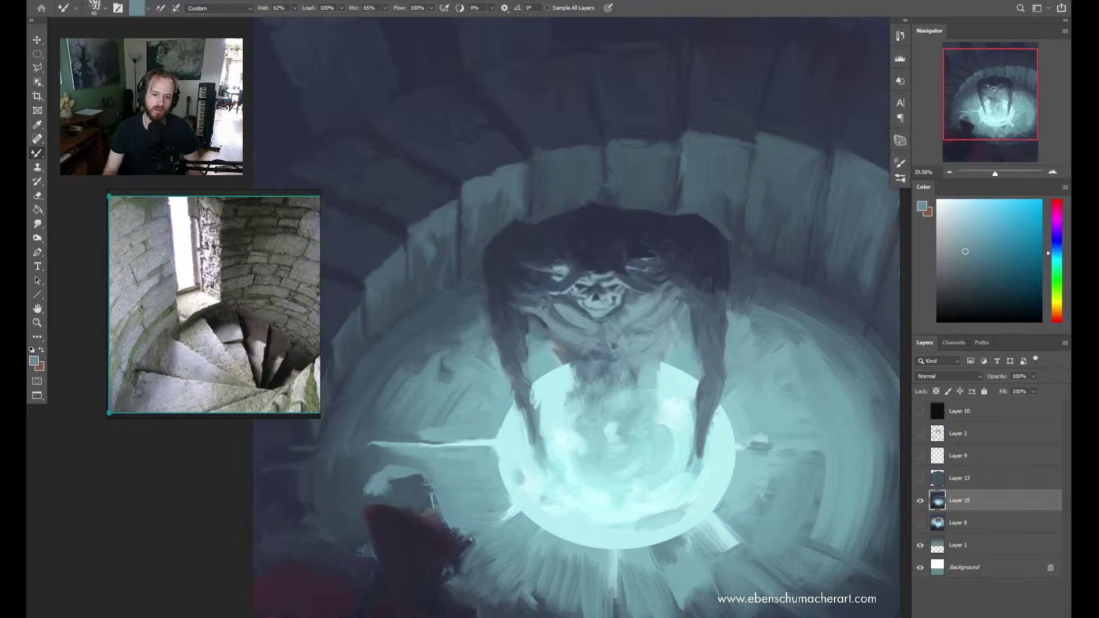
# Brush a pale cyan highlight onto the chest just below the skull face and review the whole painting
pyautogui.keyDown('alt'); pyautogui.click(664, 384); pyautogui.keyUp('alt')
pyautogui.press('z')
pyautogui.click(642, 339)
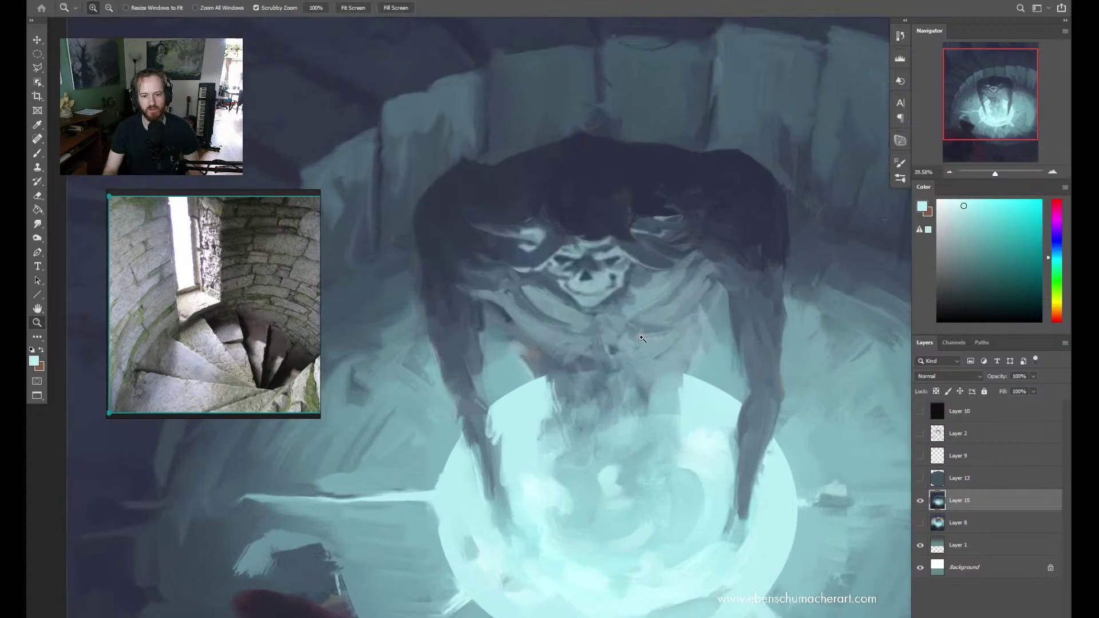
pyautogui.press('b')
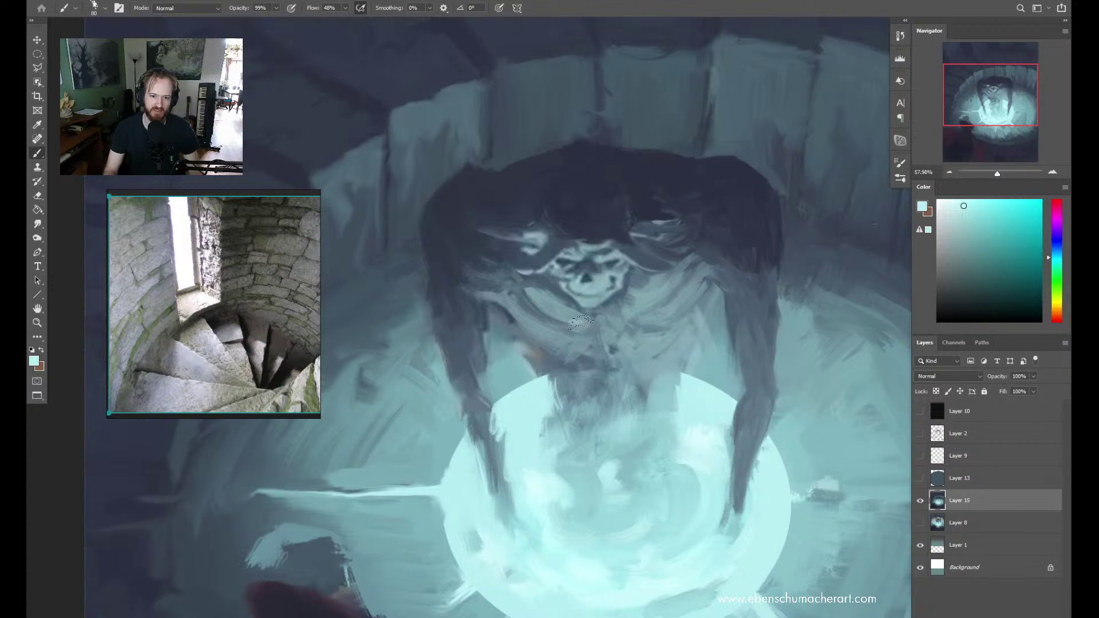
pyautogui.moveTo(581, 322); pyautogui.dragTo(596, 329)
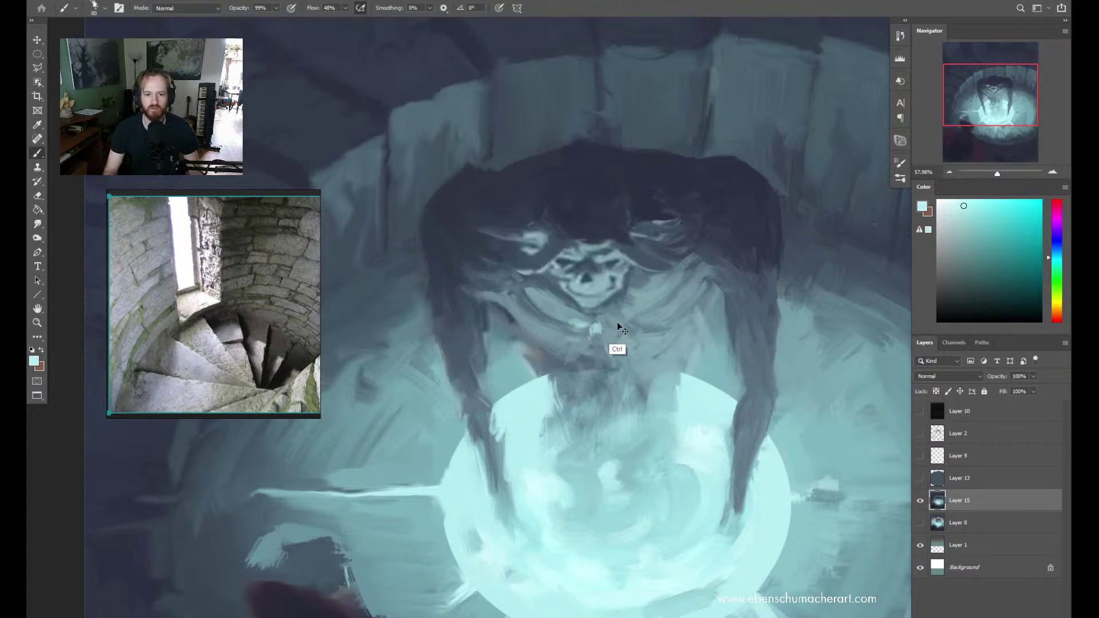
pyautogui.keyDown('alt'); pyautogui.click(643, 299); pyautogui.keyUp('alt')
pyautogui.press('z')
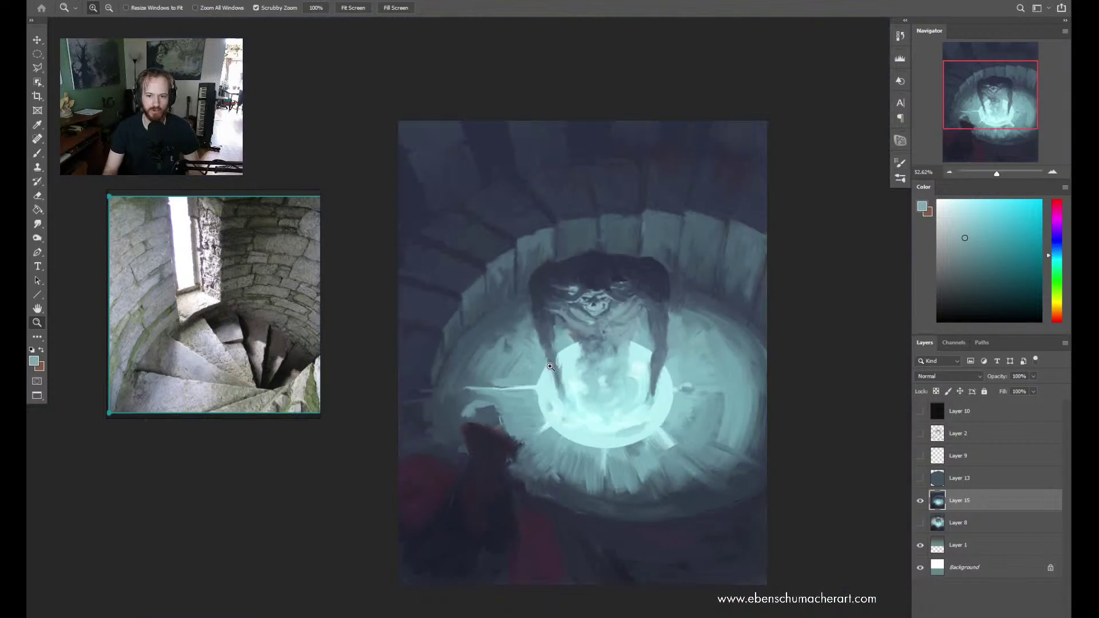
pyautogui.keyDown('alt'); pyautogui.click(577, 345); pyautogui.keyUp('alt')
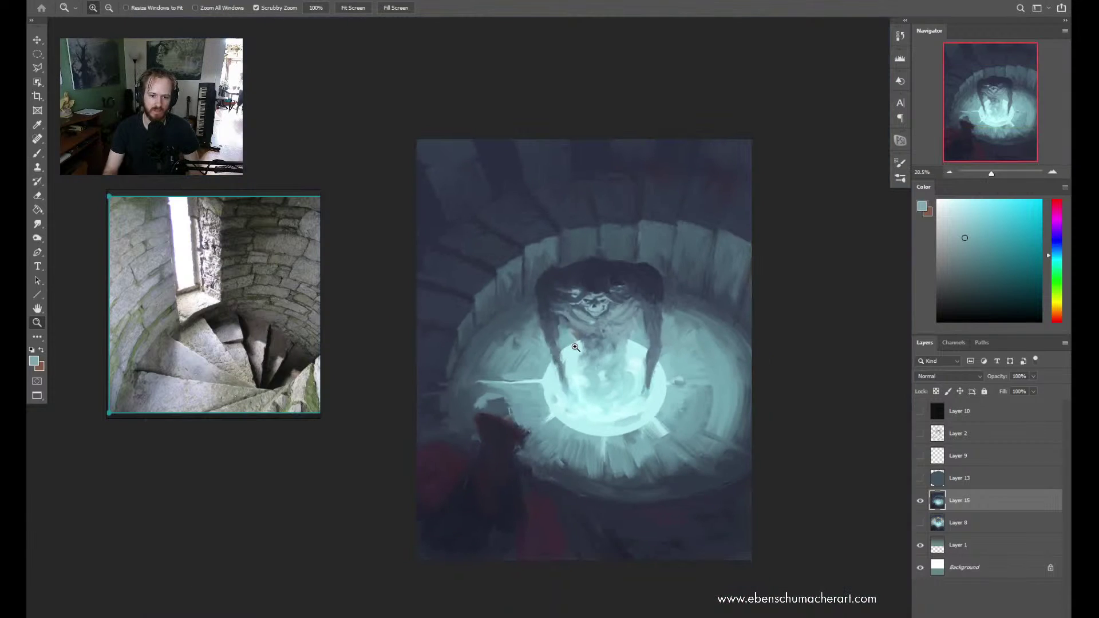
# Flip the canvas and refine the right ribs and the gap beside the right arm with blues and teals sampled nearby
pyautogui.hotkey('ctrl', 'shift', 'h')
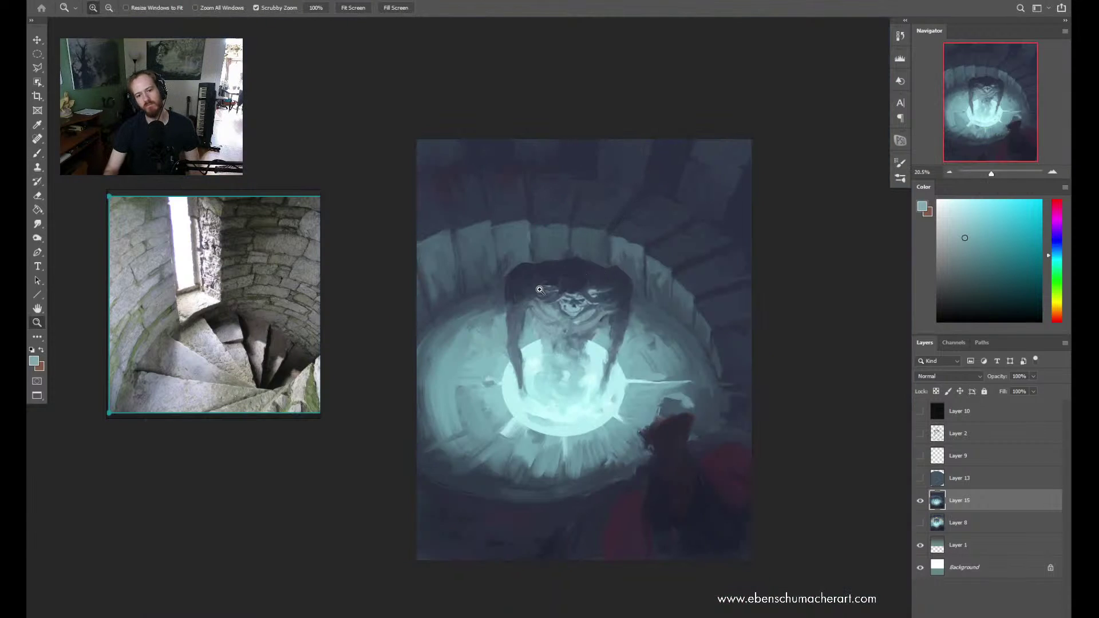
pyautogui.click(540, 289)
pyautogui.press('b')
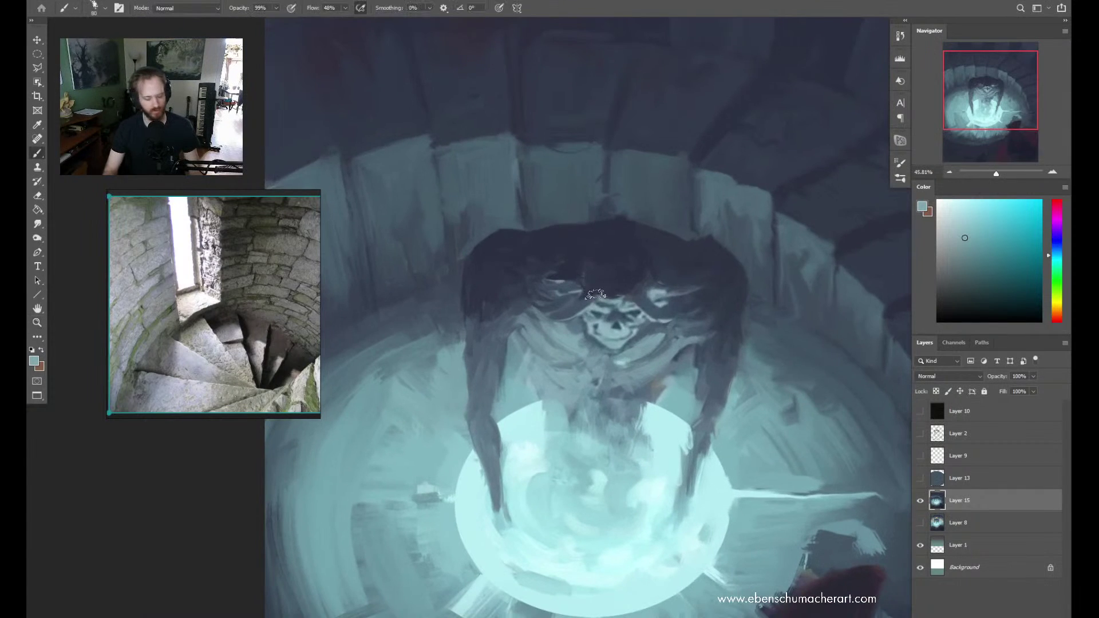
pyautogui.keyDown('alt'); pyautogui.click(705, 352); pyautogui.keyUp('alt')
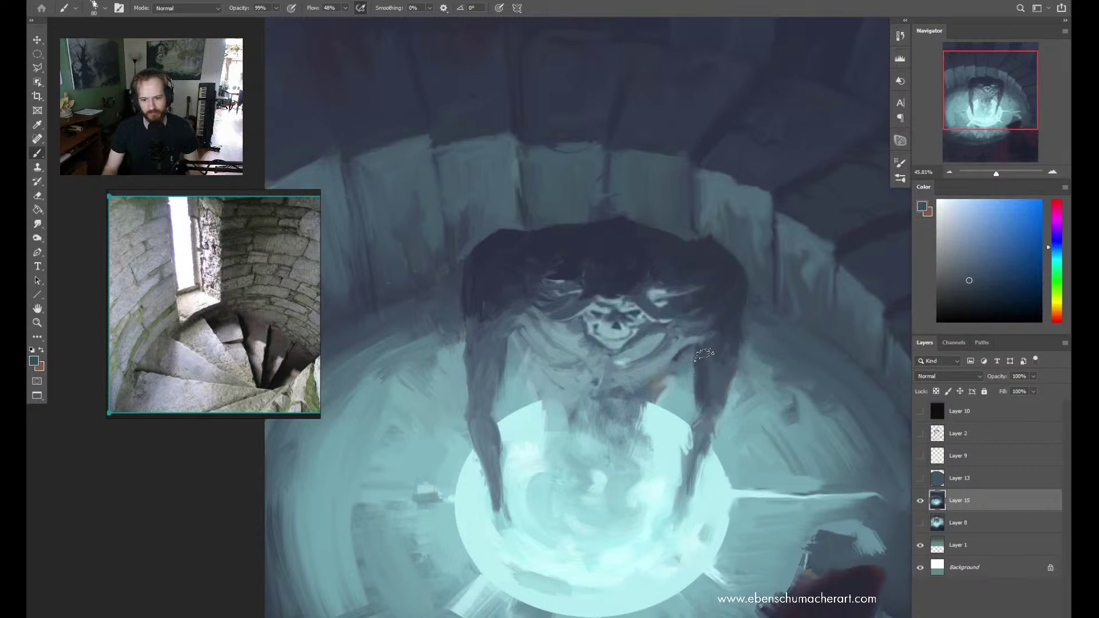
pyautogui.keyDown('alt'); pyautogui.click(693, 368); pyautogui.keyUp('alt')
pyautogui.keyDown('alt'); pyautogui.click(689, 369); pyautogui.keyUp('alt')
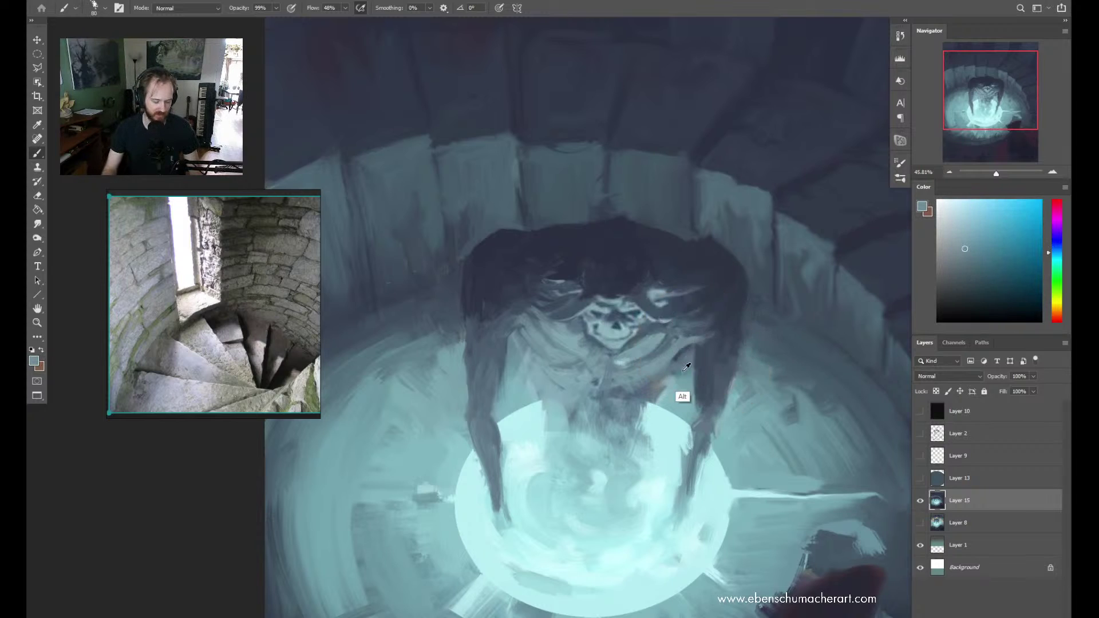
pyautogui.keyDown('alt'); pyautogui.click(677, 382); pyautogui.keyUp('alt')
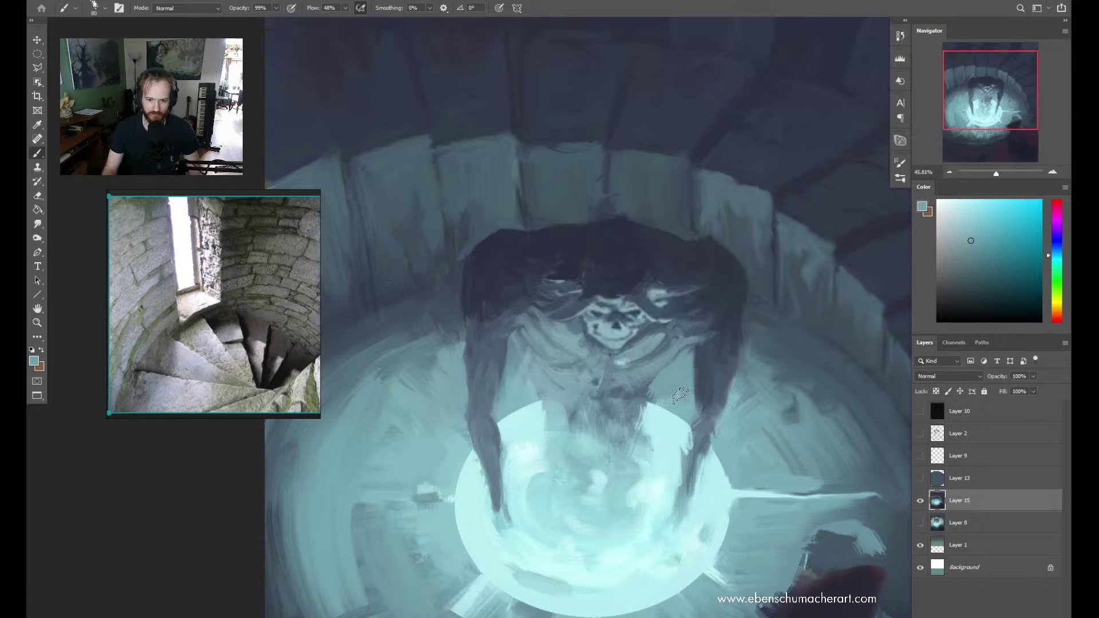
pyautogui.keyDown('alt'); pyautogui.click(515, 403); pyautogui.keyUp('alt')
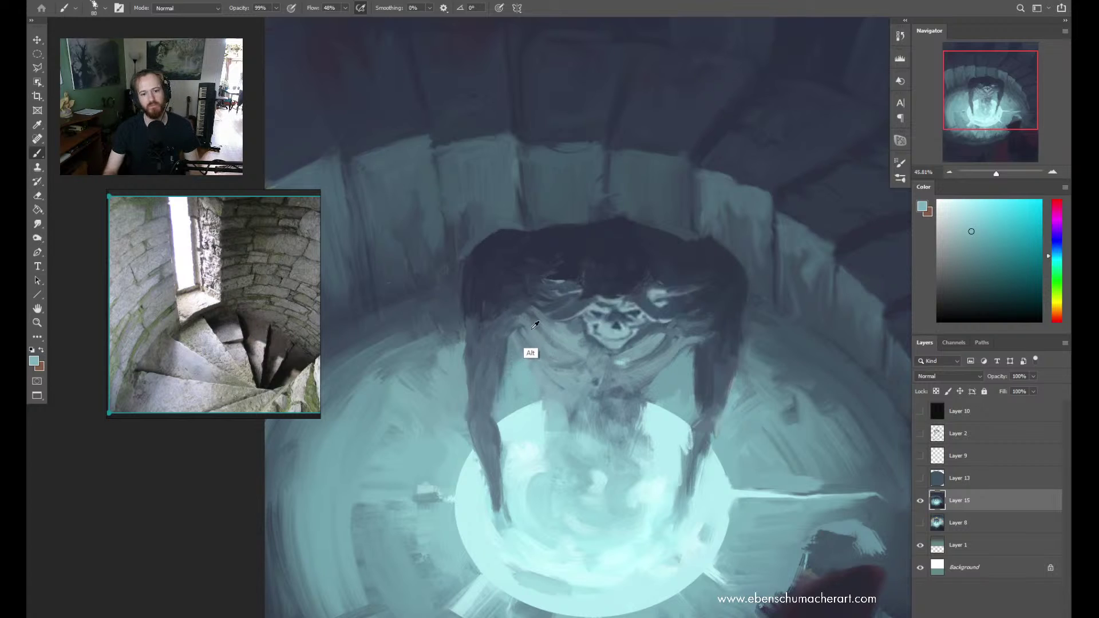
# Paint a thin dark blue stroke below the left armpit along the torso's edge, using a color sampled from the chest
pyautogui.keyDown('alt'); pyautogui.click(552, 314); pyautogui.keyUp('alt')
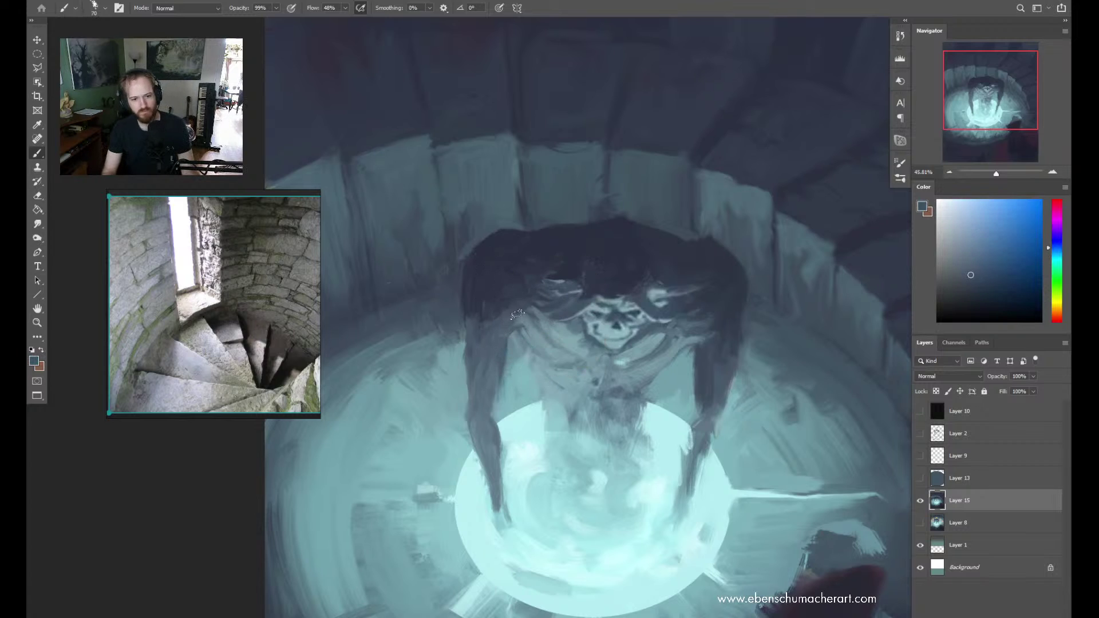
pyautogui.press('[')
pyautogui.press('[')
pyautogui.press('[')
pyautogui.press('[')
pyautogui.press('[')
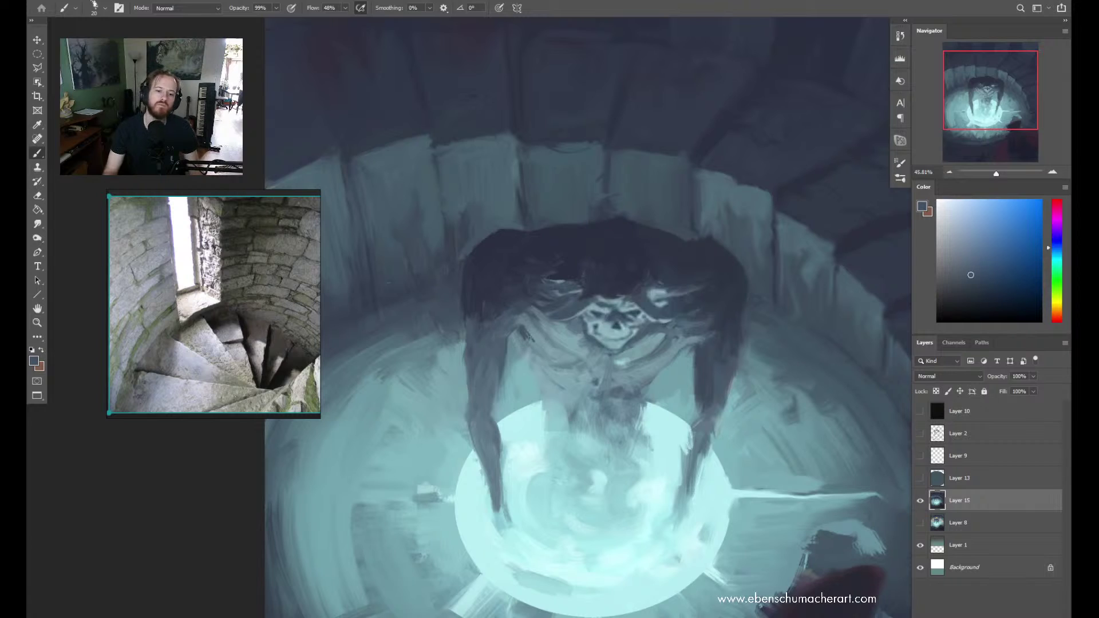
pyautogui.moveTo(524, 335); pyautogui.dragTo(524, 354)
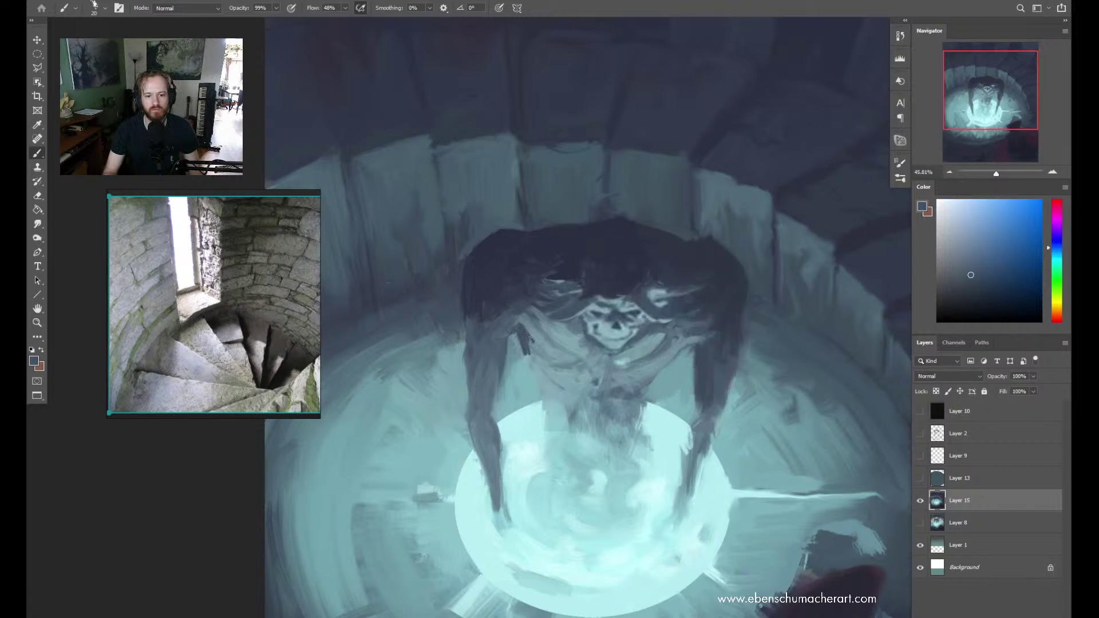
# Extend and shape the dark contour down the left side of the torso, varying the brush size
pyautogui.press(']')
pyautogui.press(']')
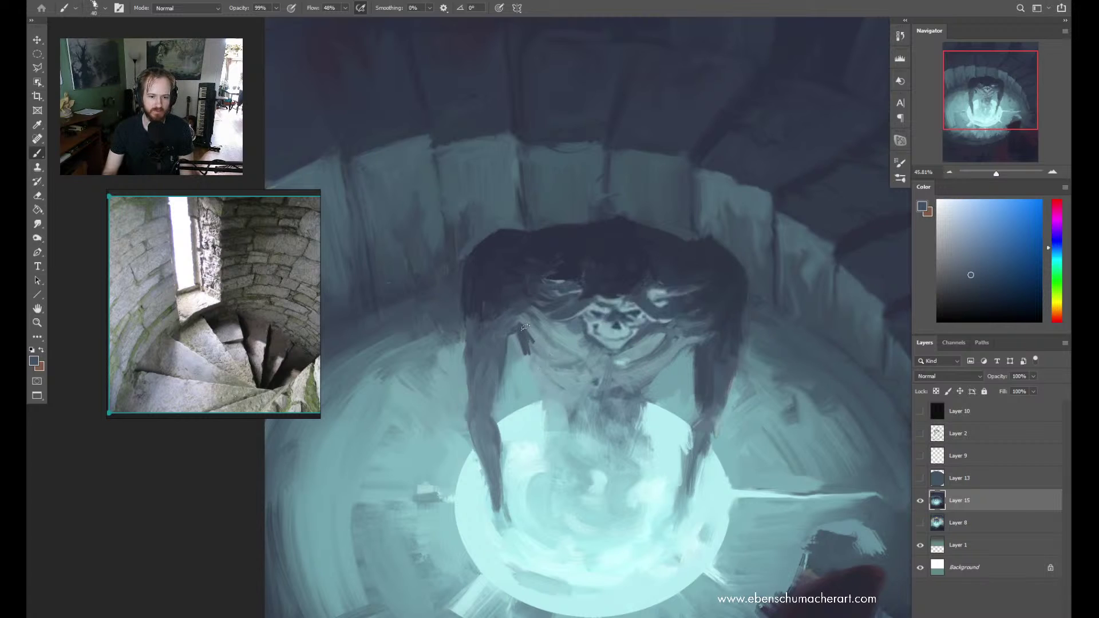
pyautogui.press(']')
pyautogui.press(']')
pyautogui.press(']')
pyautogui.press(']')
pyautogui.press(']')
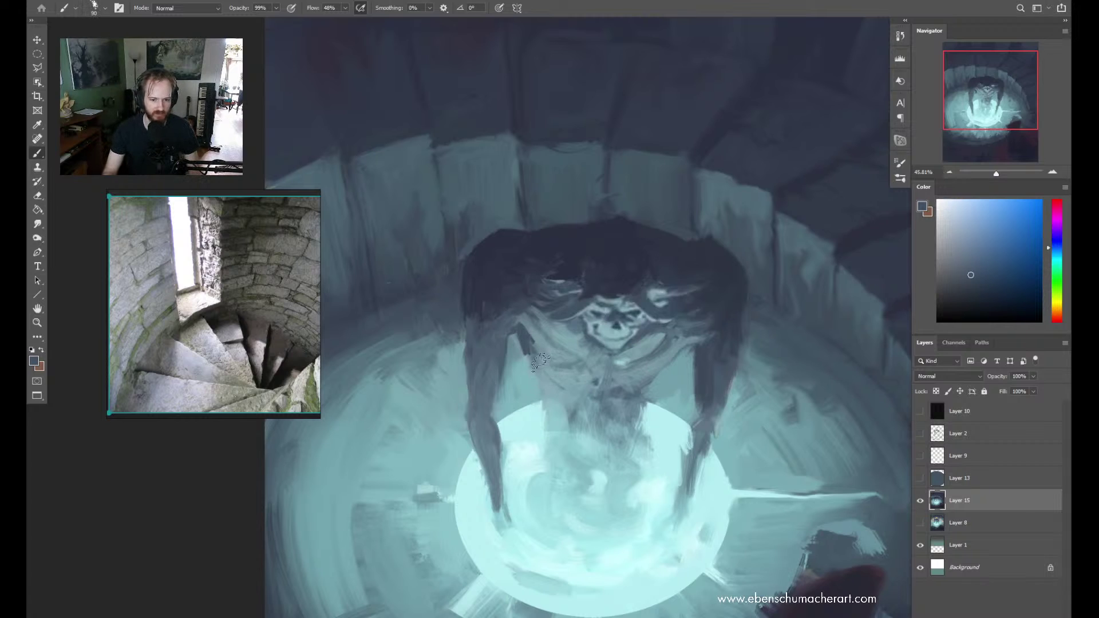
pyautogui.press('[')
pyautogui.press('[')
pyautogui.press('[')
pyautogui.press('[')
pyautogui.press('[')
pyautogui.press('[')
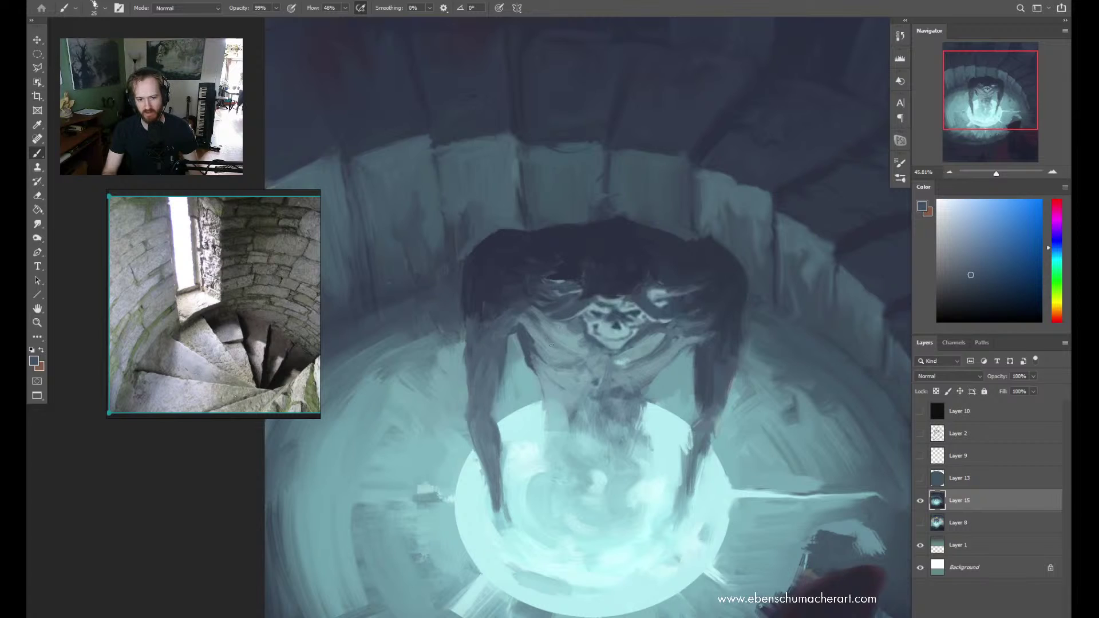
# Sample a light teal from the chest and brush it over the left ribs beside the dark contour
pyautogui.keyDown('alt'); pyautogui.click(567, 342); pyautogui.keyUp('alt')
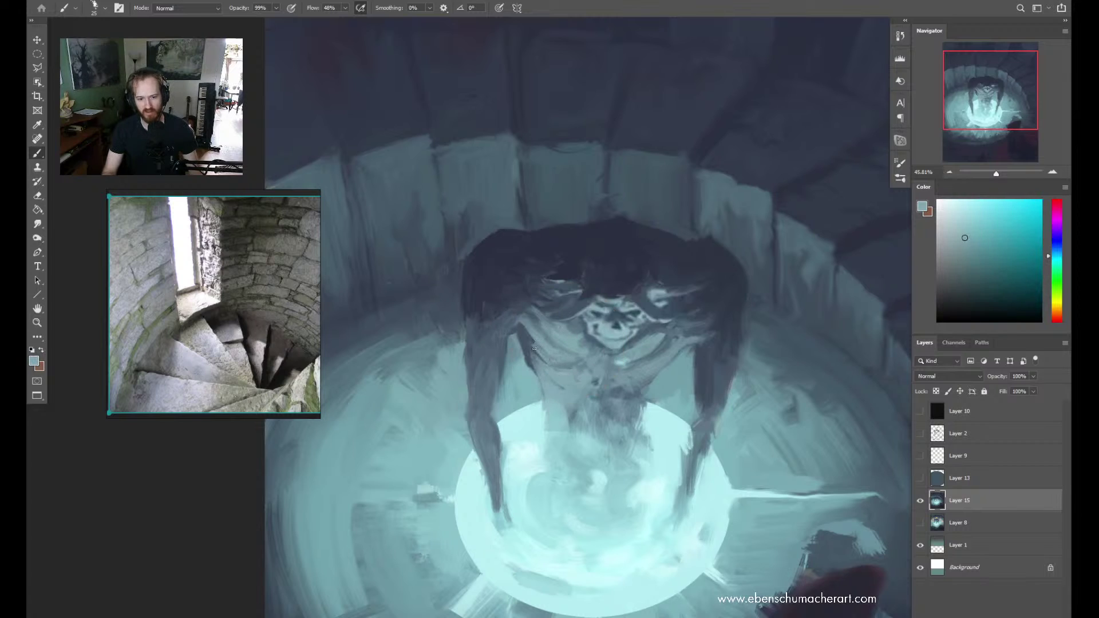
pyautogui.press(']')
pyautogui.press(']')
pyautogui.press(']')
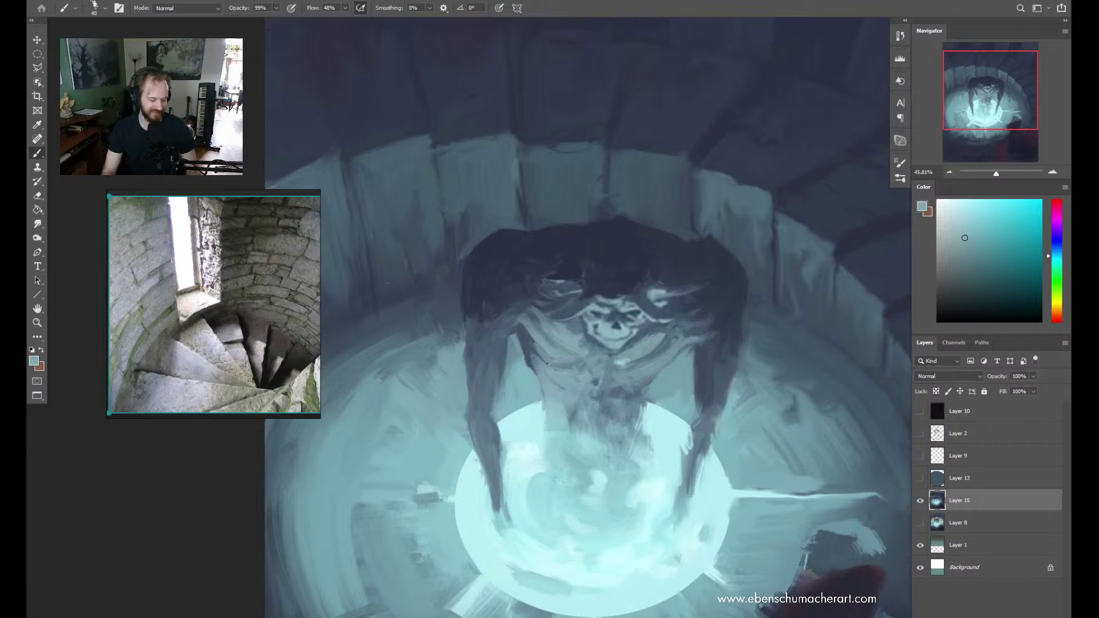
# Smudge the left armpit and upper arm at 100% strength to blend the strokes down toward the elbow
pyautogui.press('r')
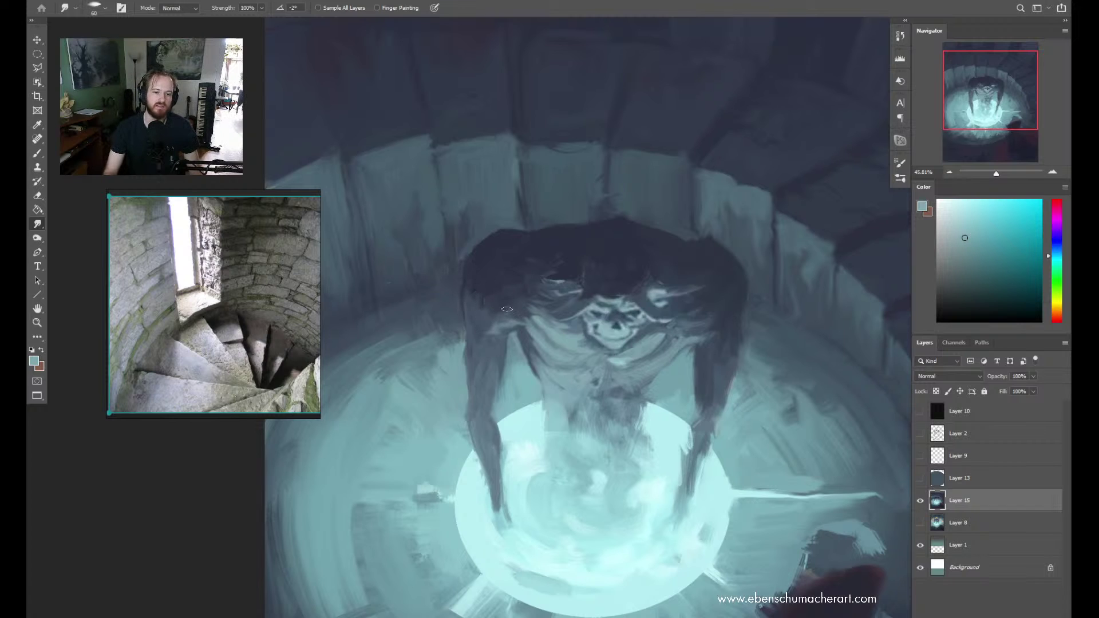
pyautogui.scroll(-2, 506, 236)
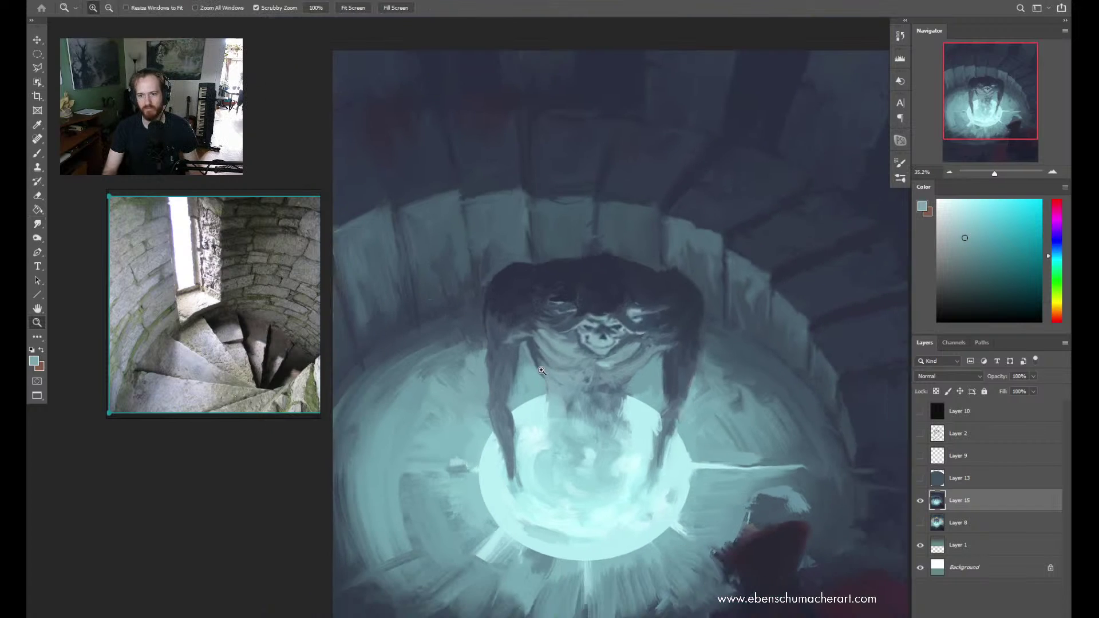
pyautogui.scroll(4, 498, 275)
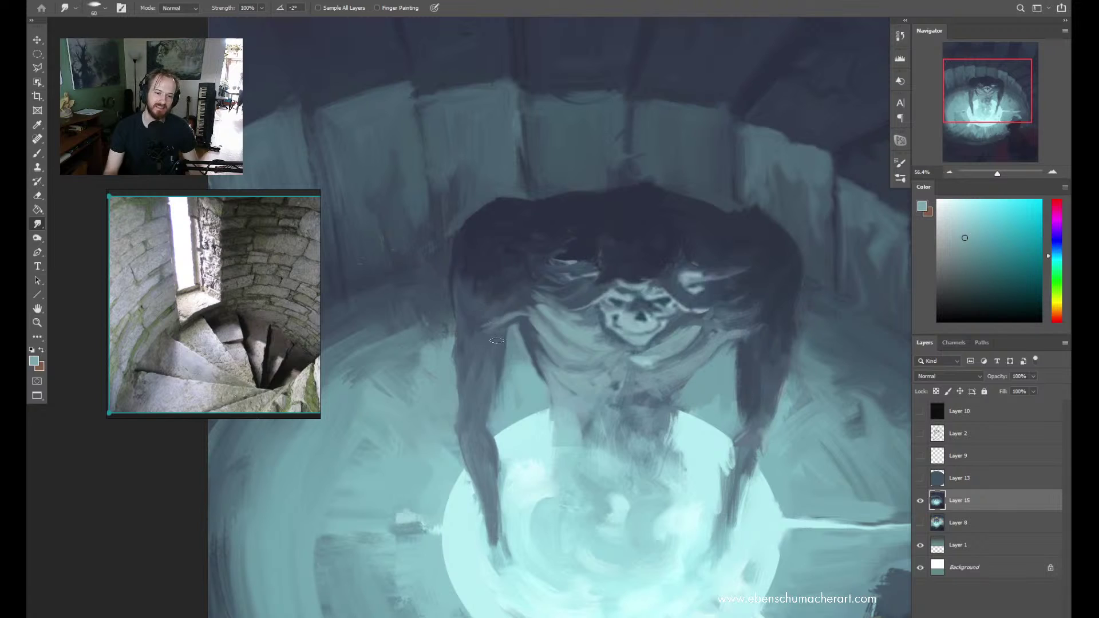
pyautogui.moveTo(467, 337); pyautogui.dragTo(474, 398)
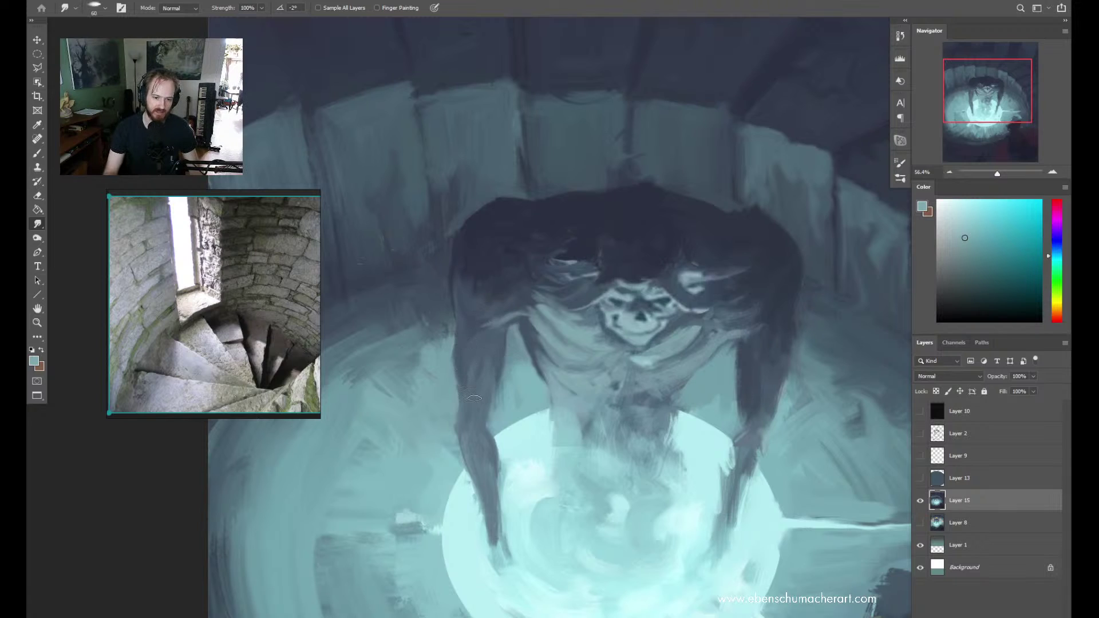
pyautogui.moveTo(483, 347)
pyautogui.mouseDown()
pyautogui.moveTo(498, 363)
pyautogui.moveTo(501, 409)
pyautogui.mouseUp()
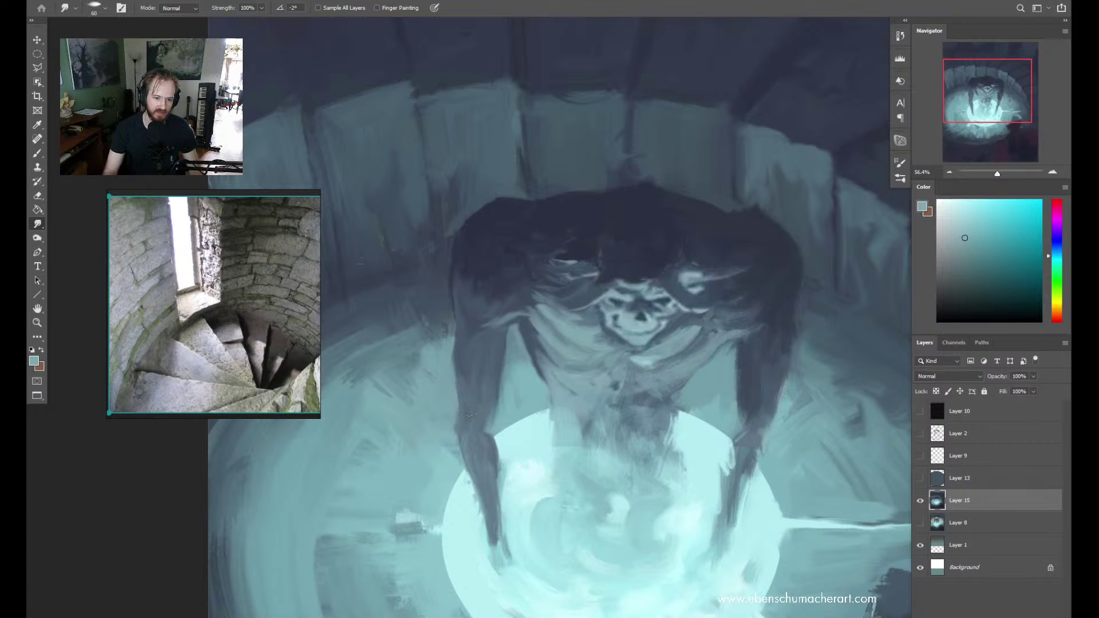
# Smudge the details of the skull face with a small brush of size 20 to 30
pyautogui.press('z')
pyautogui.moveTo(550, 309); pyautogui.dragTo(517, 305)
pyautogui.press('z')
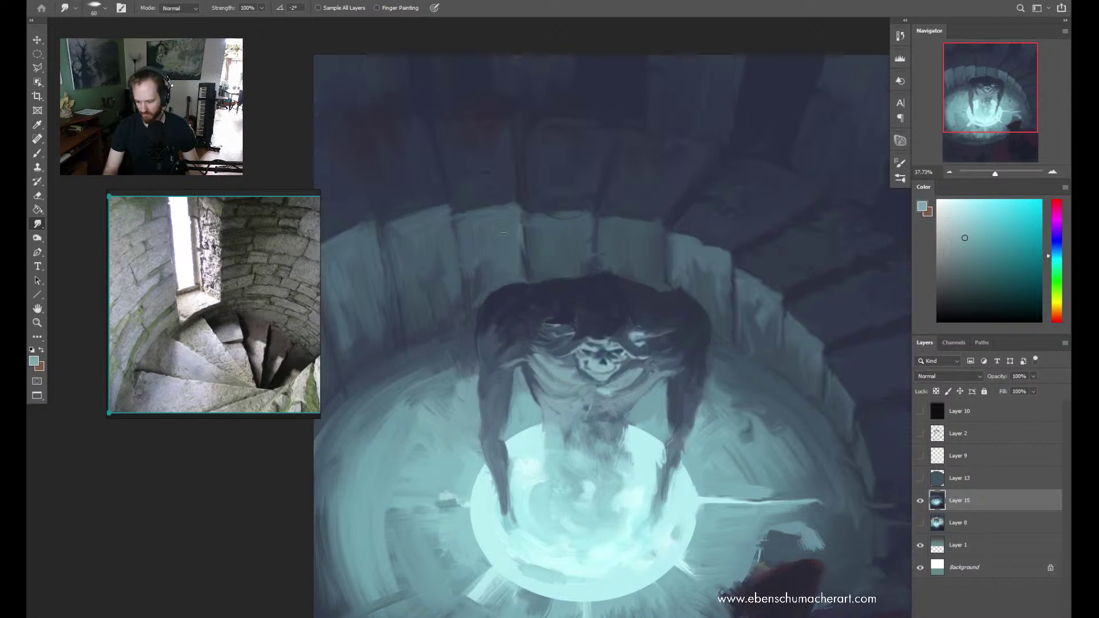
pyautogui.moveTo(579, 361); pyautogui.dragTo(544, 322)
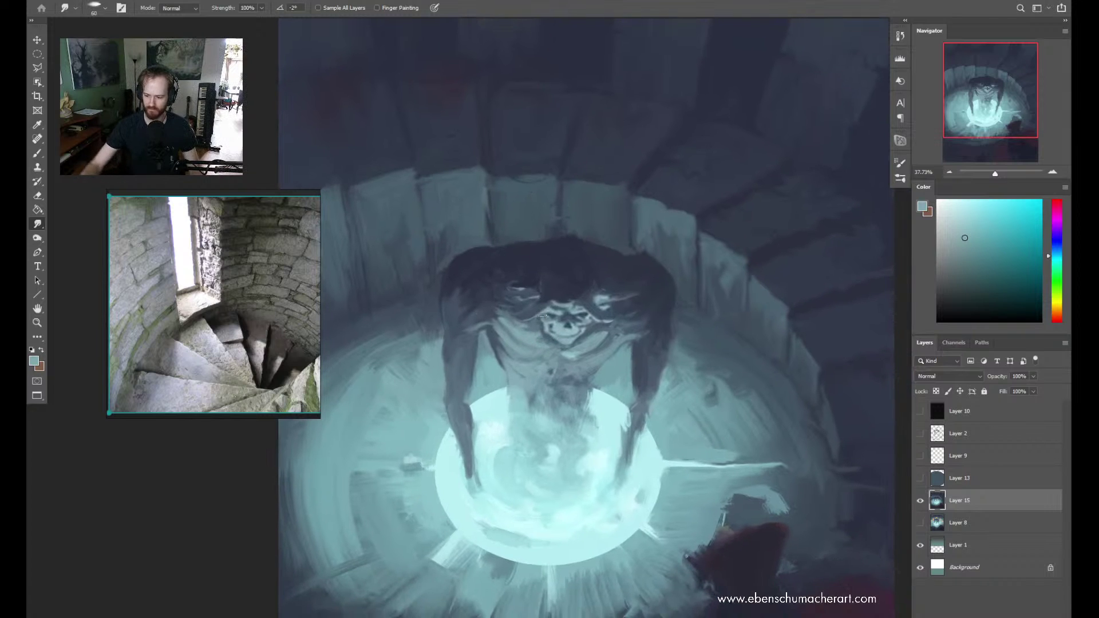
pyautogui.press('z')
pyautogui.moveTo(544, 361)
pyautogui.mouseDown()
pyautogui.moveTo(534, 372)
pyautogui.moveTo(537, 292)
pyautogui.mouseUp()
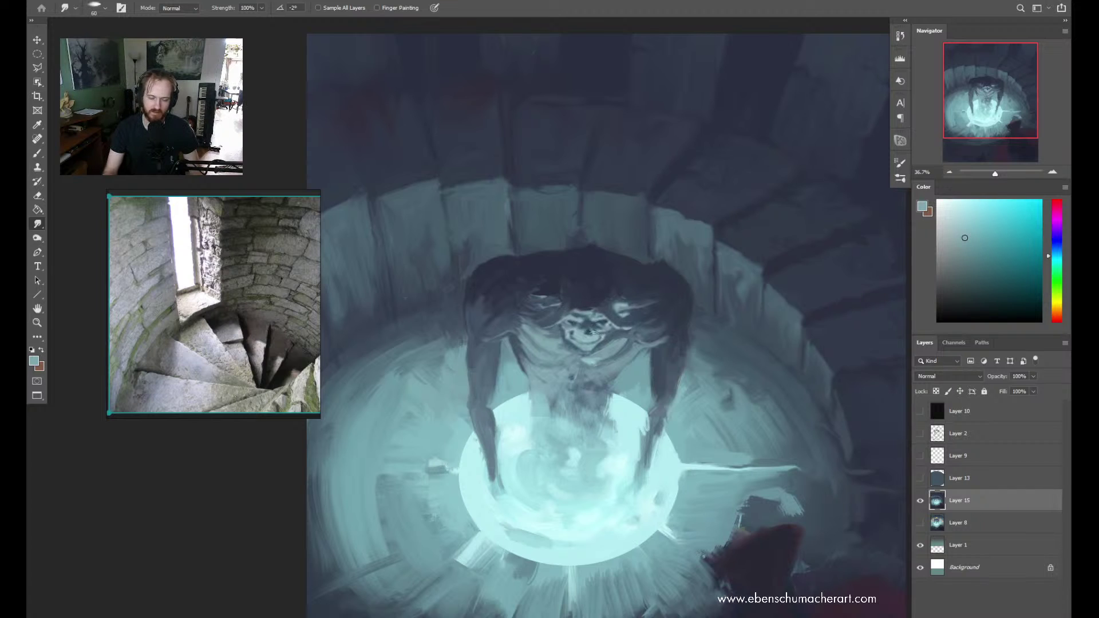
pyautogui.scroll(3, 584, 307)
pyautogui.press('[')
pyautogui.press('[')
pyautogui.press('[')
pyautogui.press('[')
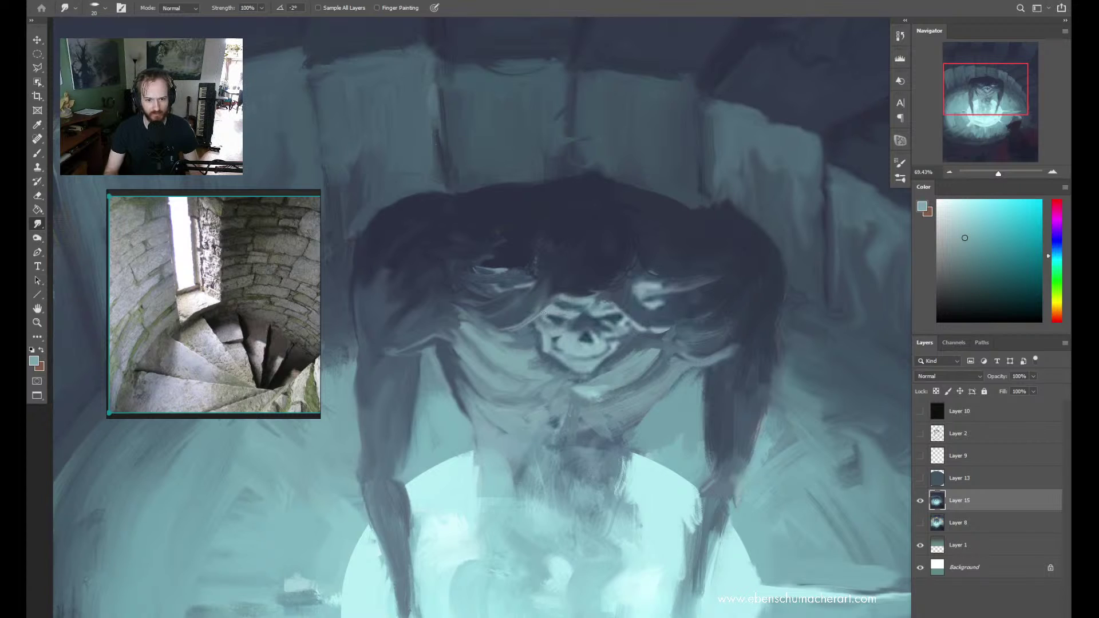
pyautogui.press(']')
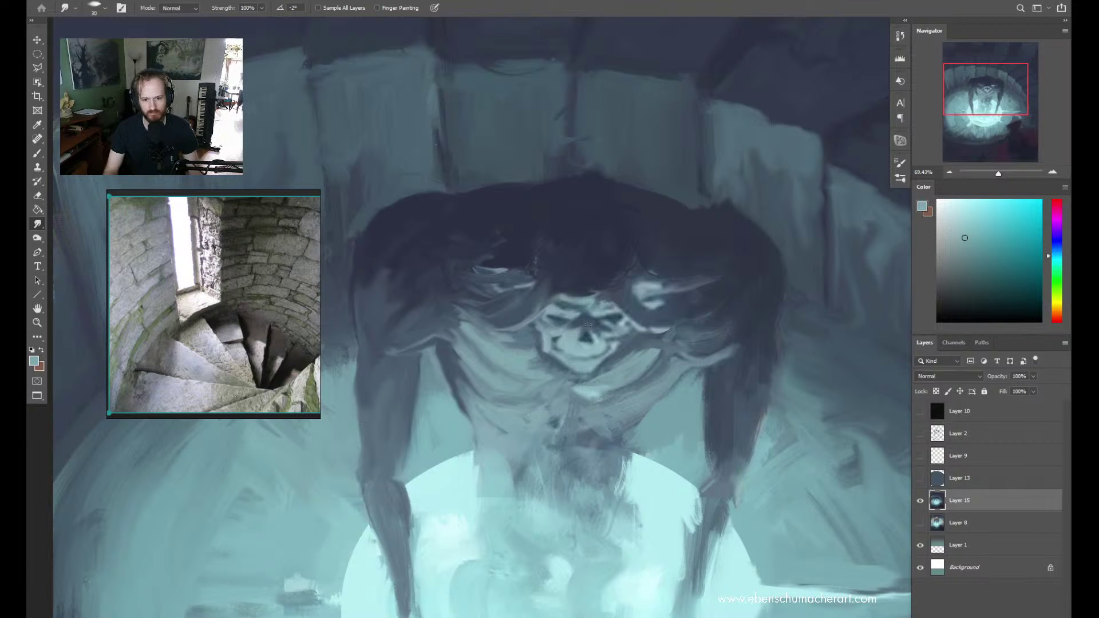
pyautogui.moveTo(588, 325)
pyautogui.mouseDown()
pyautogui.moveTo(589, 343)
pyautogui.moveTo(573, 342)
pyautogui.moveTo(587, 325)
pyautogui.moveTo(582, 300)
pyautogui.mouseUp()
pyautogui.press('z')
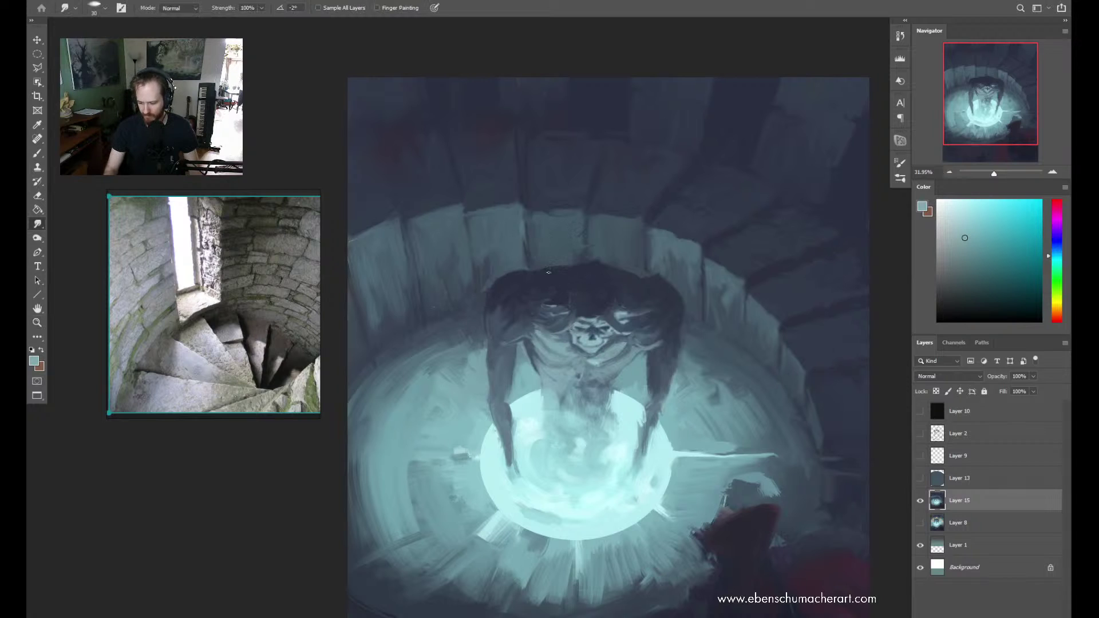
# Enlarge the smudge brush and blend the dark tones across the figure's shoulders and upper back
pyautogui.press('z')
pyautogui.moveTo(601, 321)
pyautogui.mouseDown()
pyautogui.moveTo(621, 316)
pyautogui.moveTo(551, 340)
pyautogui.mouseUp()
pyautogui.moveTo(626, 316); pyautogui.dragTo(664, 316)
pyautogui.press('r')
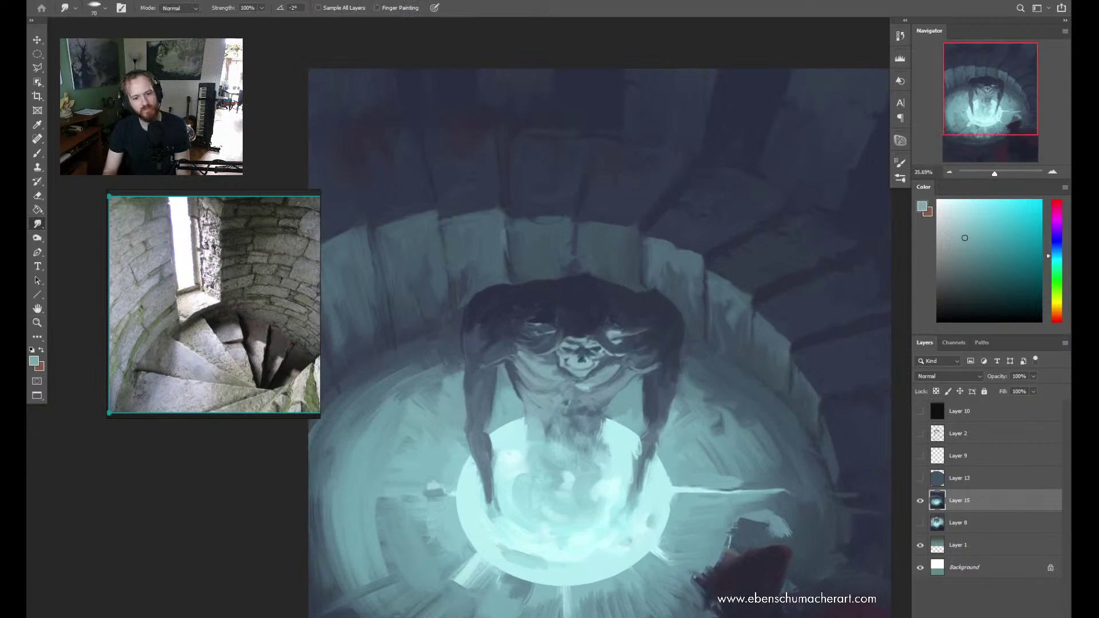
pyautogui.press(']')
pyautogui.press(']')
pyautogui.press(']')
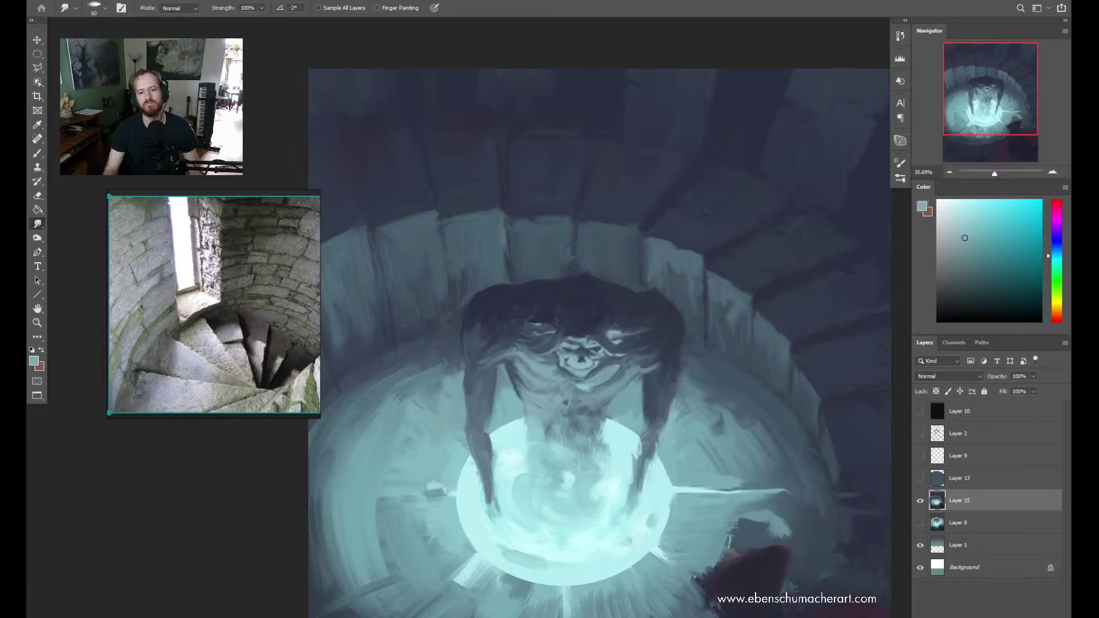
# Flip the canvas horizontally and smudge the figure's shoulder outline where it meets the wall blocks
pyautogui.scroll(-5, 639, 371)
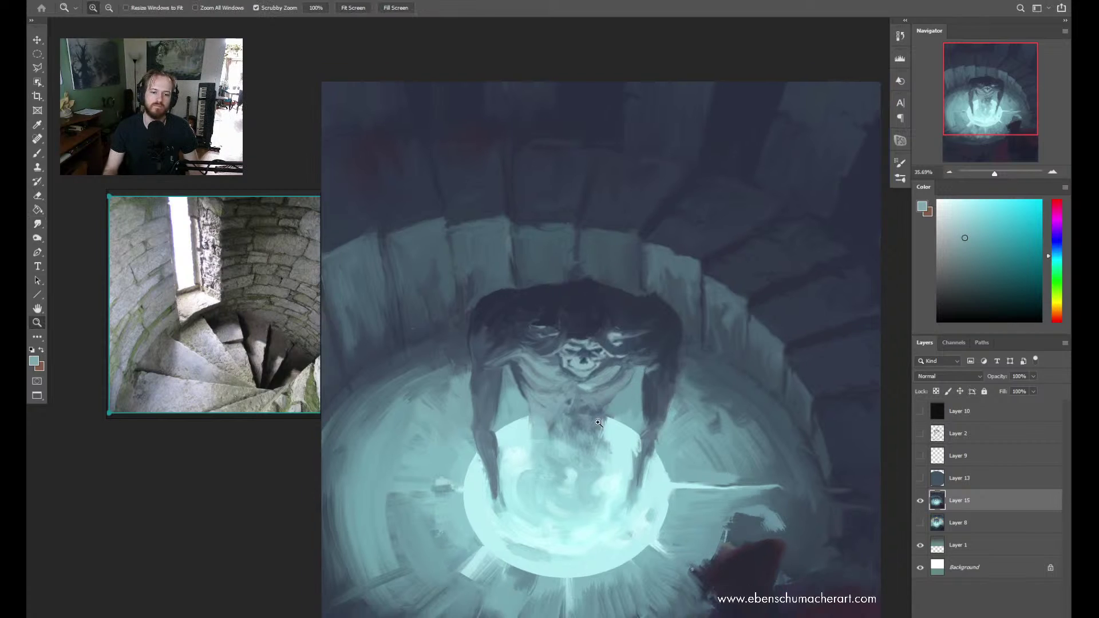
pyautogui.scroll(3, 614, 413)
pyautogui.press('h')
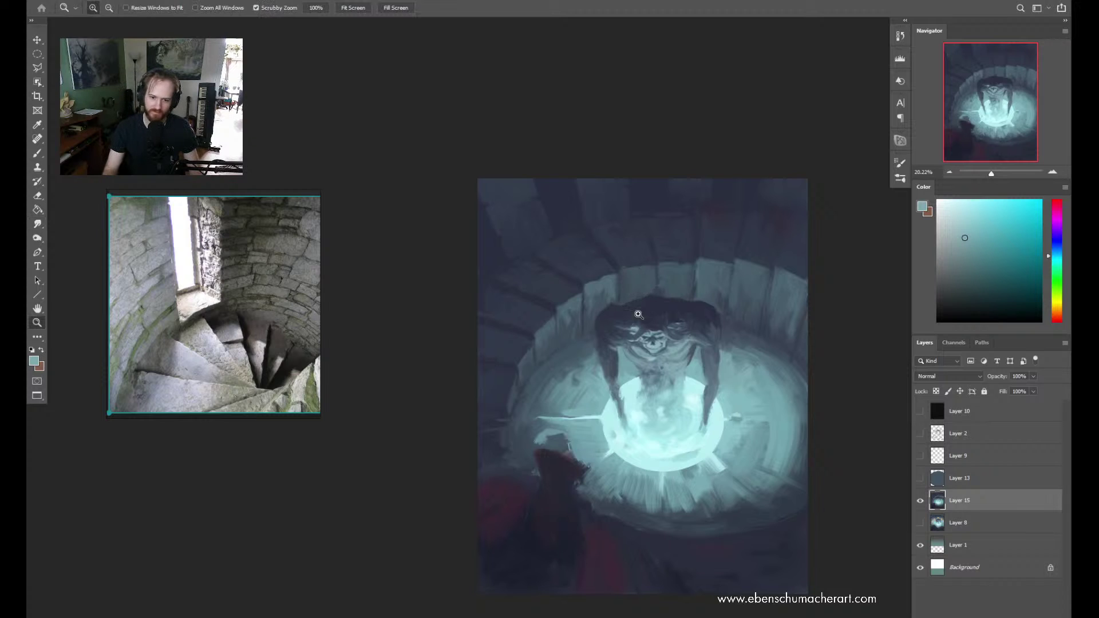
pyautogui.scroll(3, 634, 312)
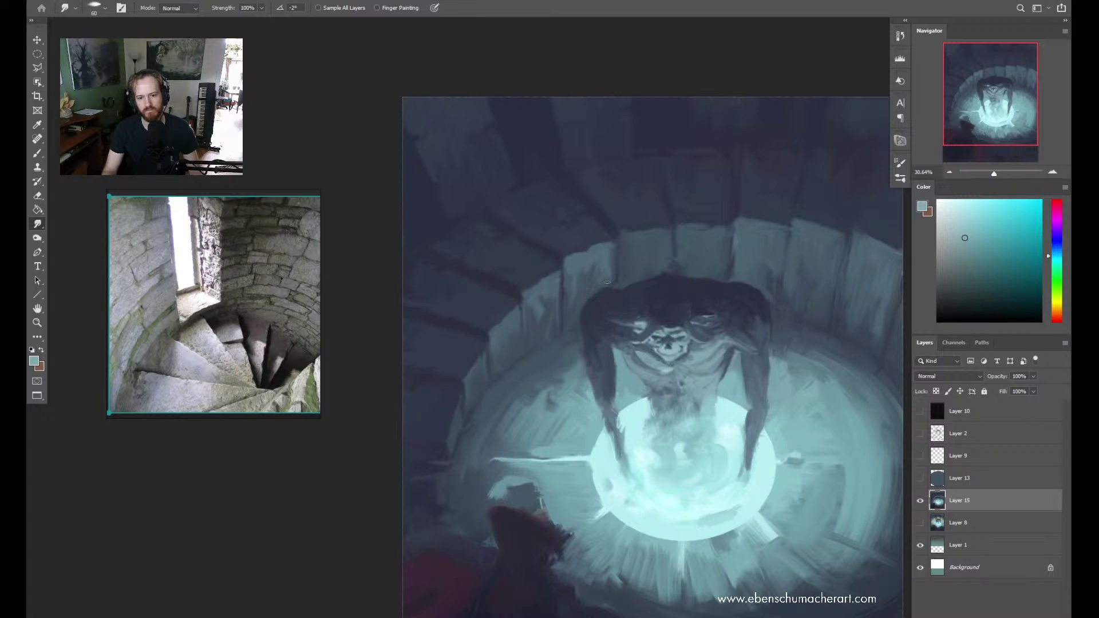
pyautogui.scroll(-3, 609, 300)
pyautogui.scroll(2, 621, 261)
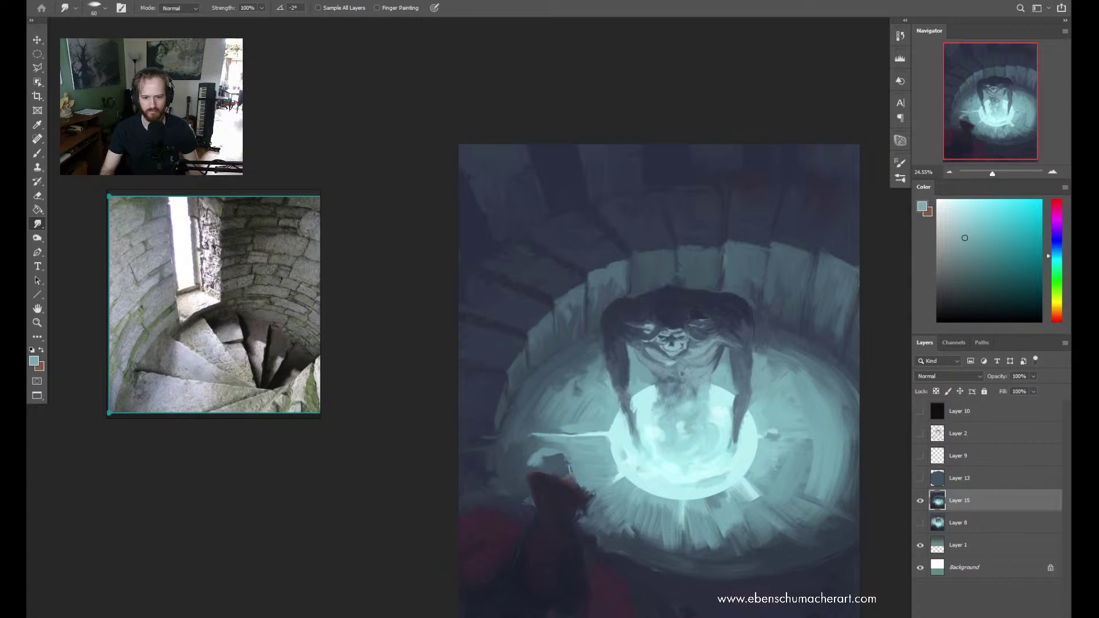
pyautogui.press('z')
pyautogui.moveTo(664, 324); pyautogui.dragTo(674, 333)
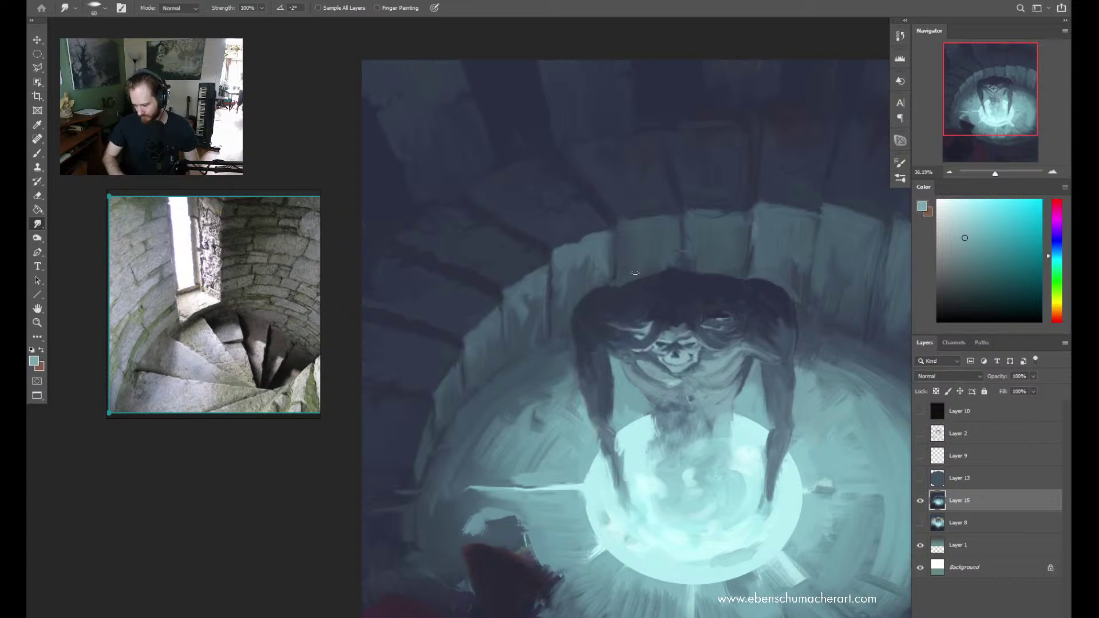
# Reduce the smudge brush size and refine the forehead of the figure's skull face with short strokes
pyautogui.press('z')
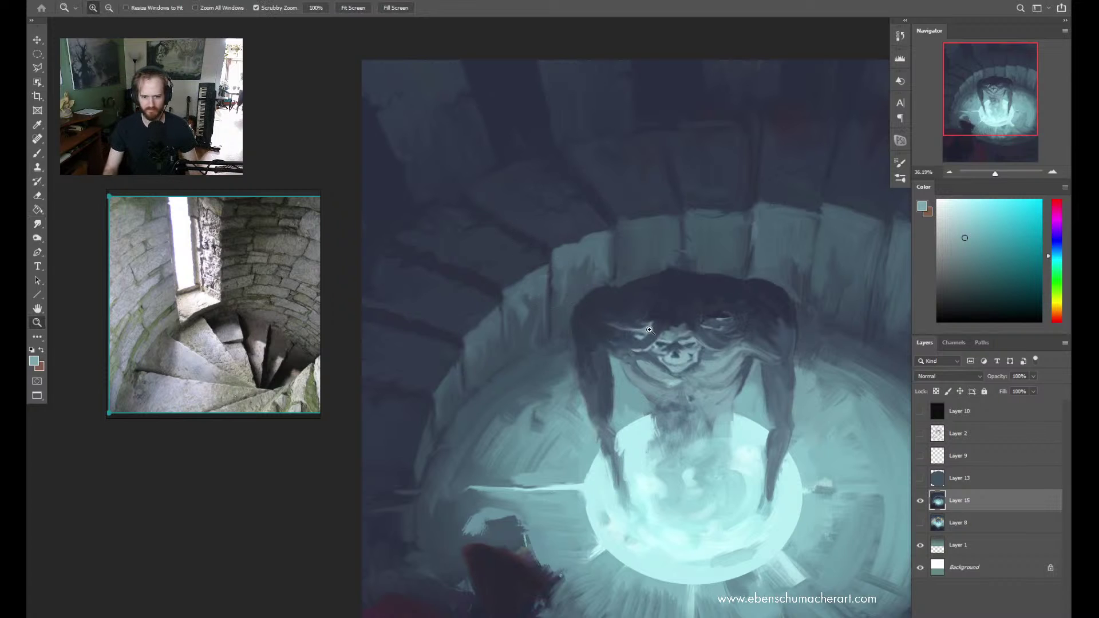
pyautogui.click(678, 325)
pyautogui.click(678, 325)
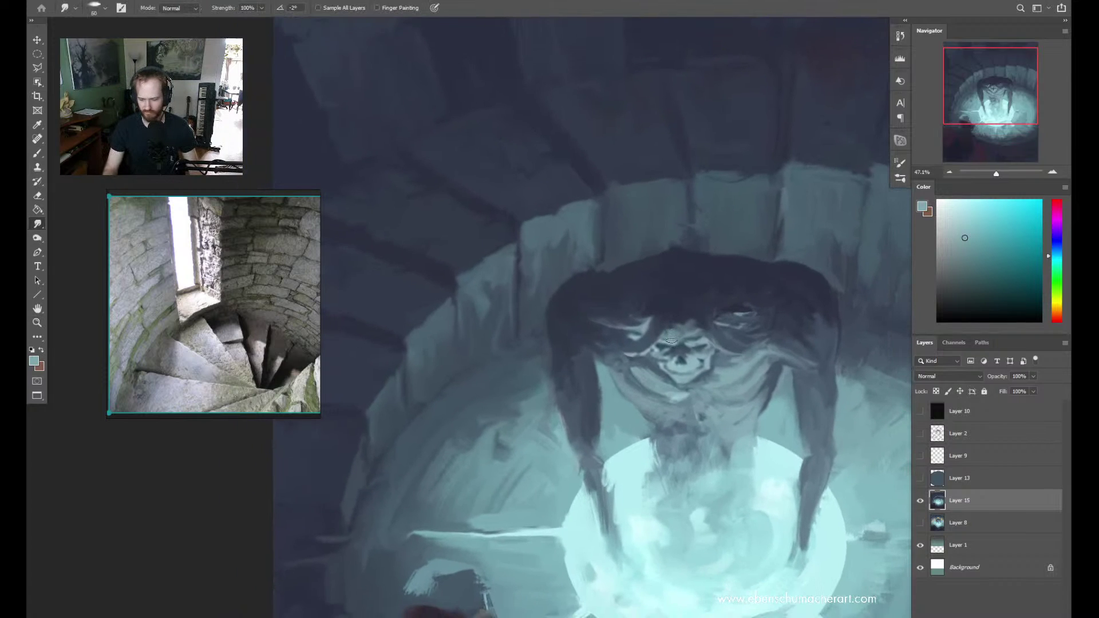
pyautogui.press('[')
pyautogui.press('[')
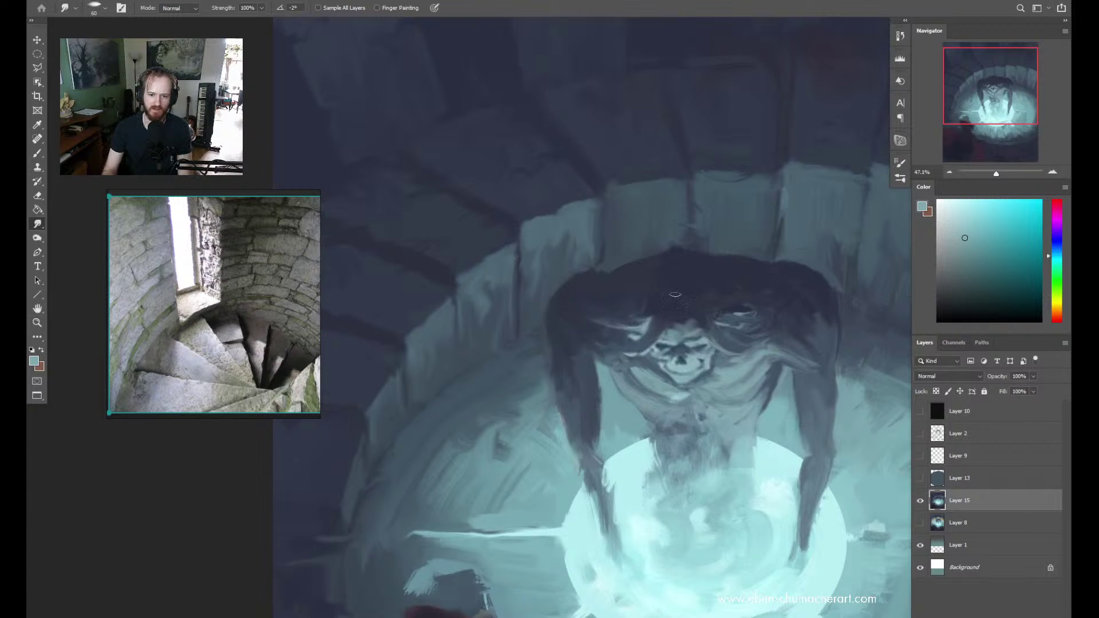
pyautogui.press('[')
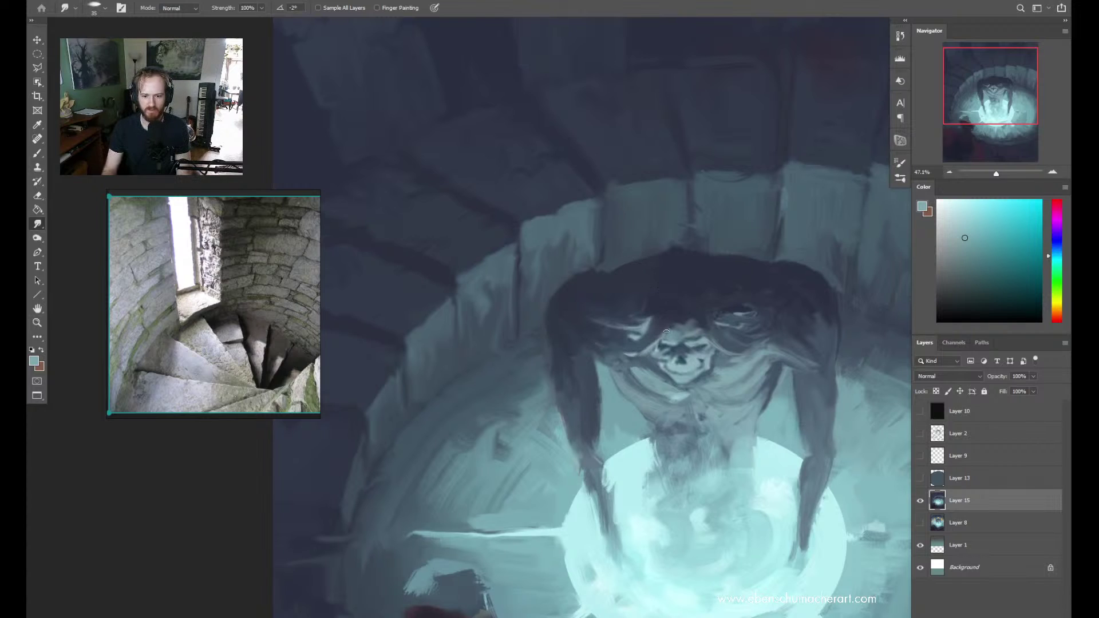
pyautogui.moveTo(667, 333); pyautogui.dragTo(664, 337)
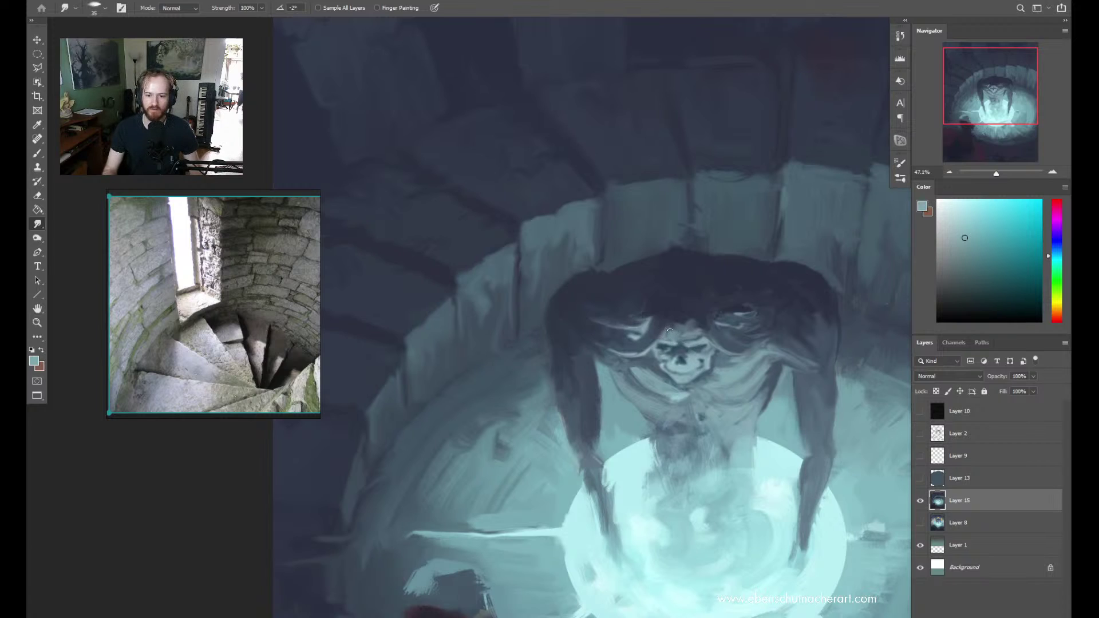
# Smudge the skull's brow and the surrounding chest folds into finer, more defined strokes
pyautogui.press('z')
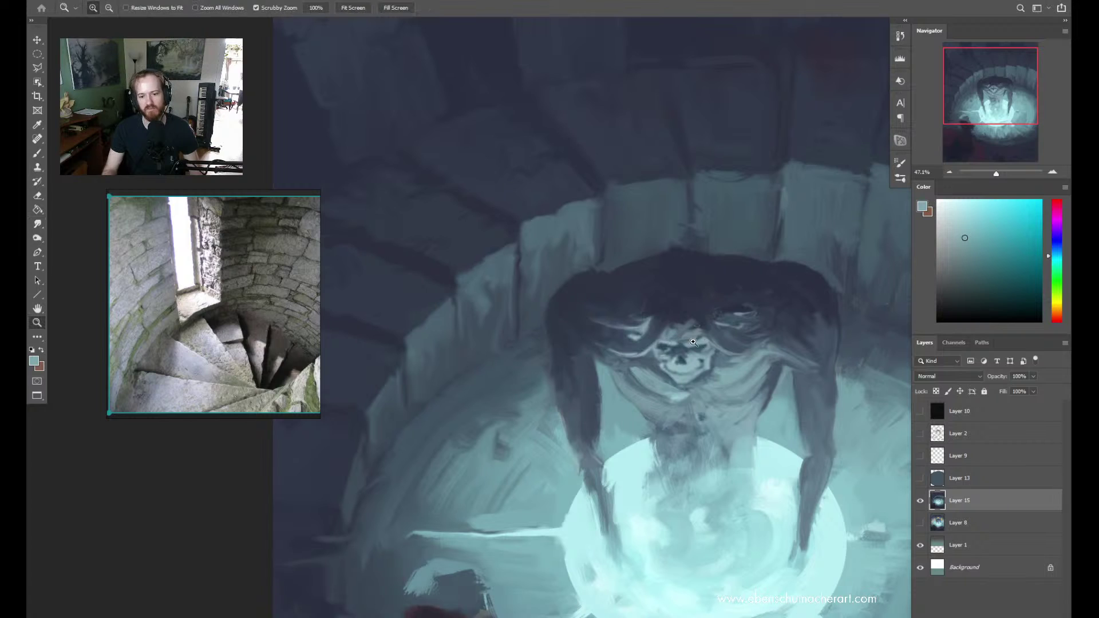
pyautogui.moveTo(697, 326)
pyautogui.mouseDown()
pyautogui.moveTo(667, 250)
pyautogui.moveTo(703, 367)
pyautogui.mouseUp()
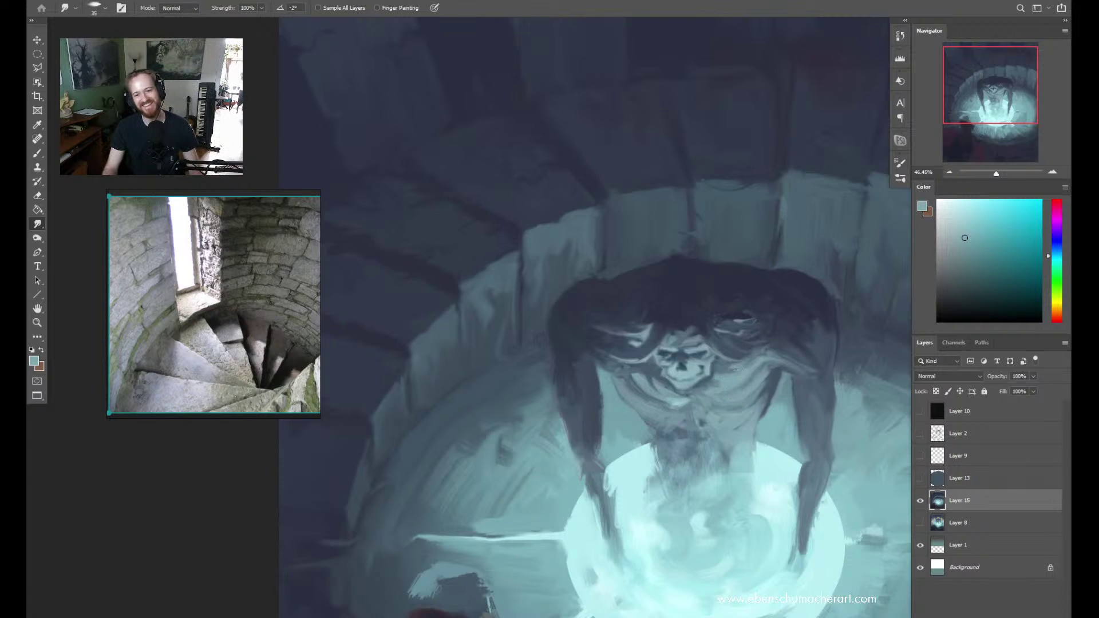
pyautogui.hotkey('ctrl', '0')
pyautogui.scroll(3, 718, 394)
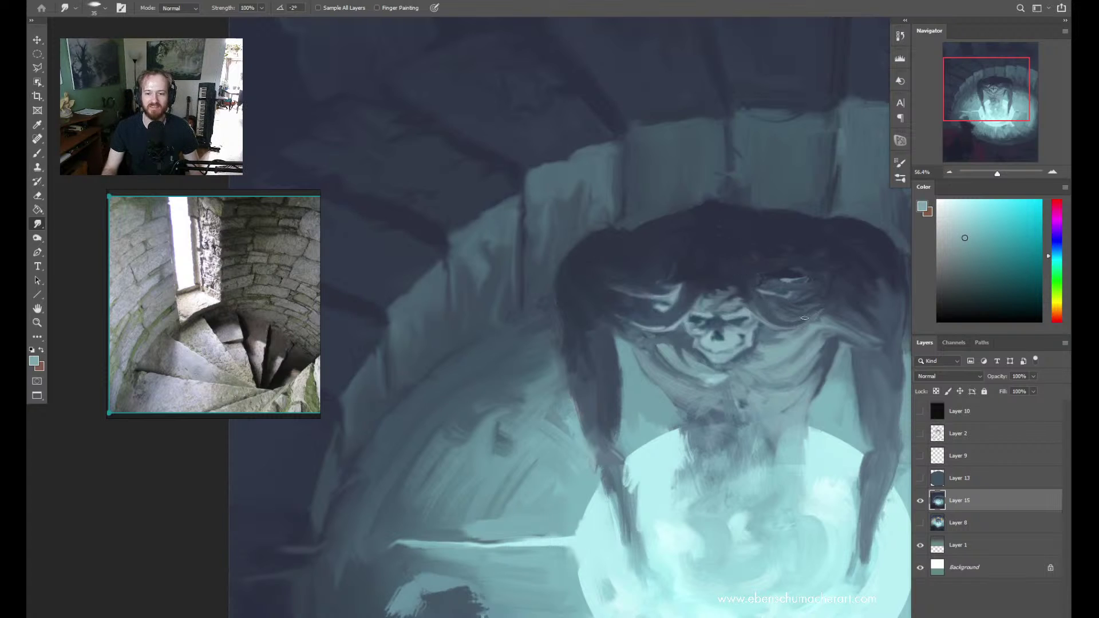
pyautogui.scroll(-5, 804, 318)
pyautogui.scroll(4, 747, 298)
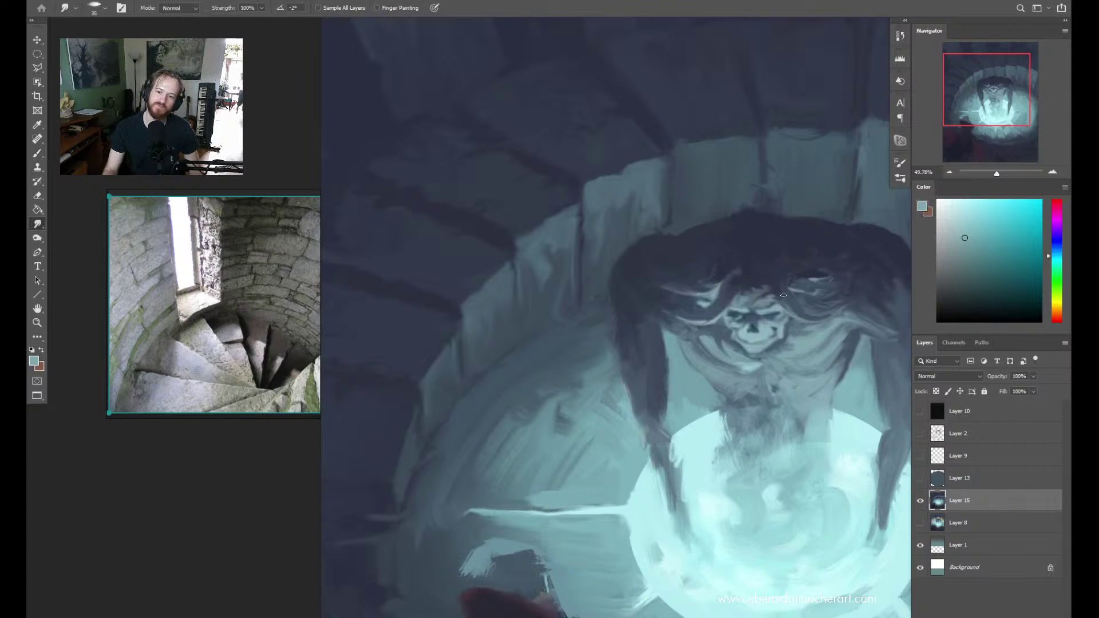
pyautogui.scroll(-6, 783, 295)
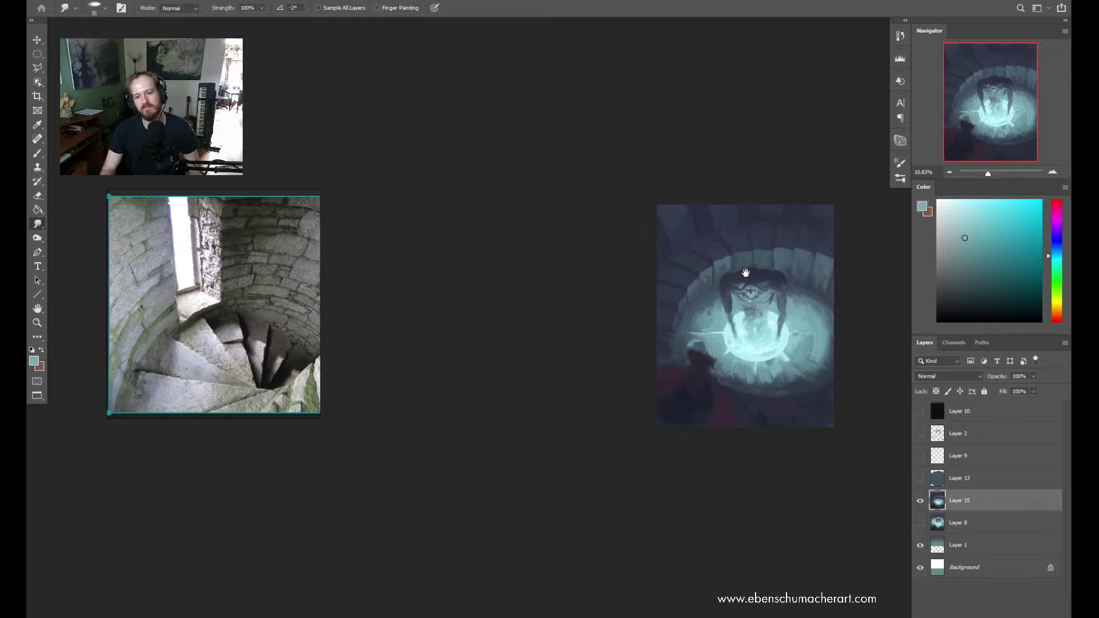
pyautogui.scroll(5, 745, 273)
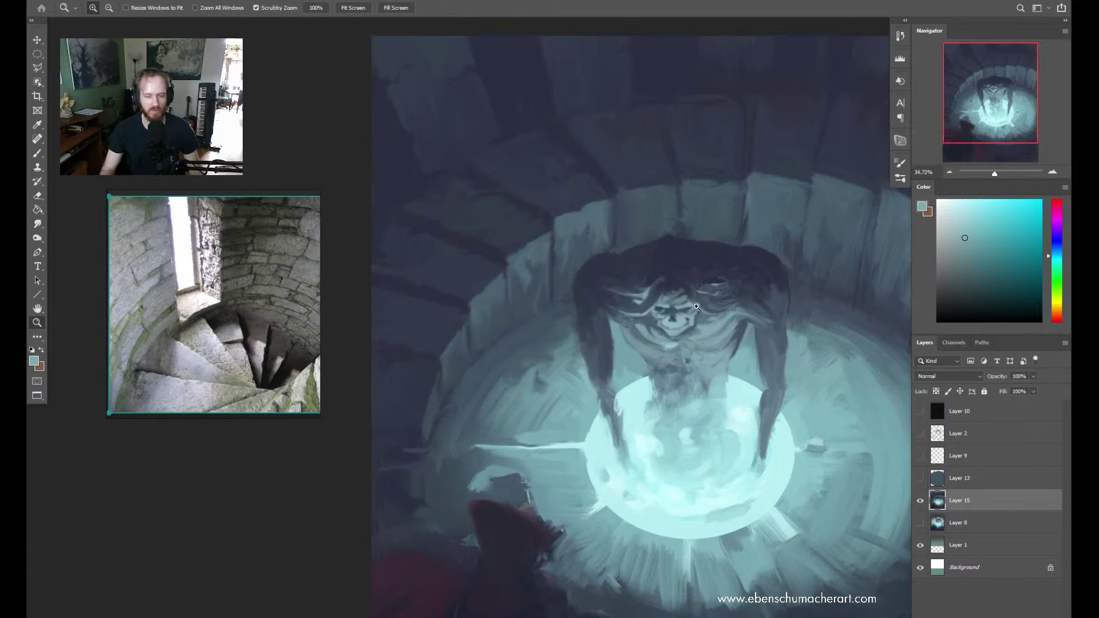
# Enlarge the smudge brush slightly and pull the chest highlights into curved folds around the skull face
pyautogui.press('z')
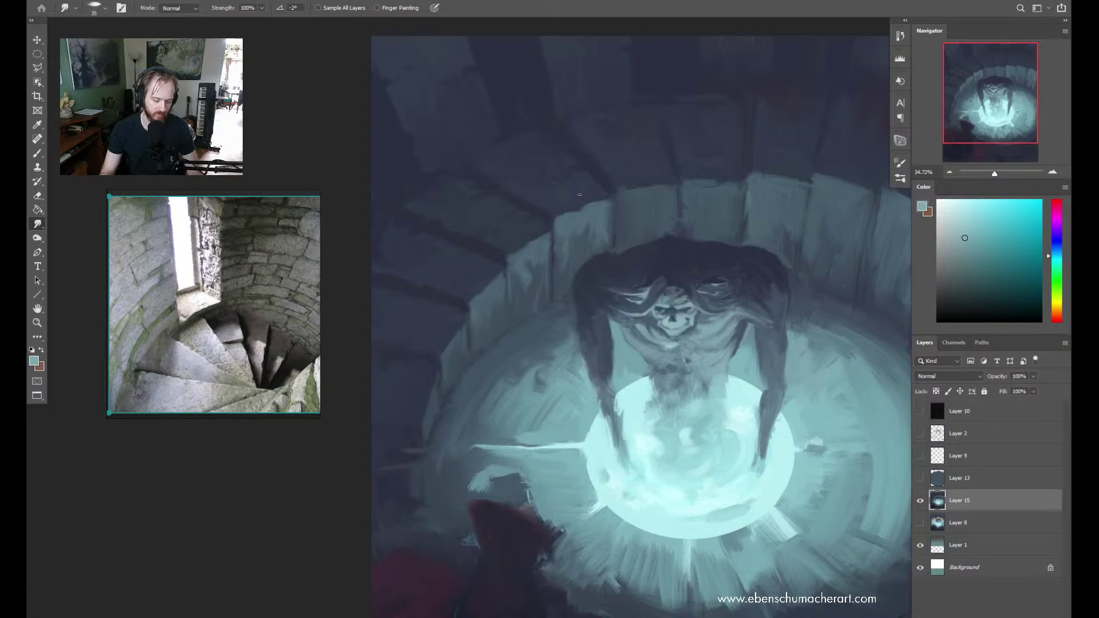
pyautogui.press(']')
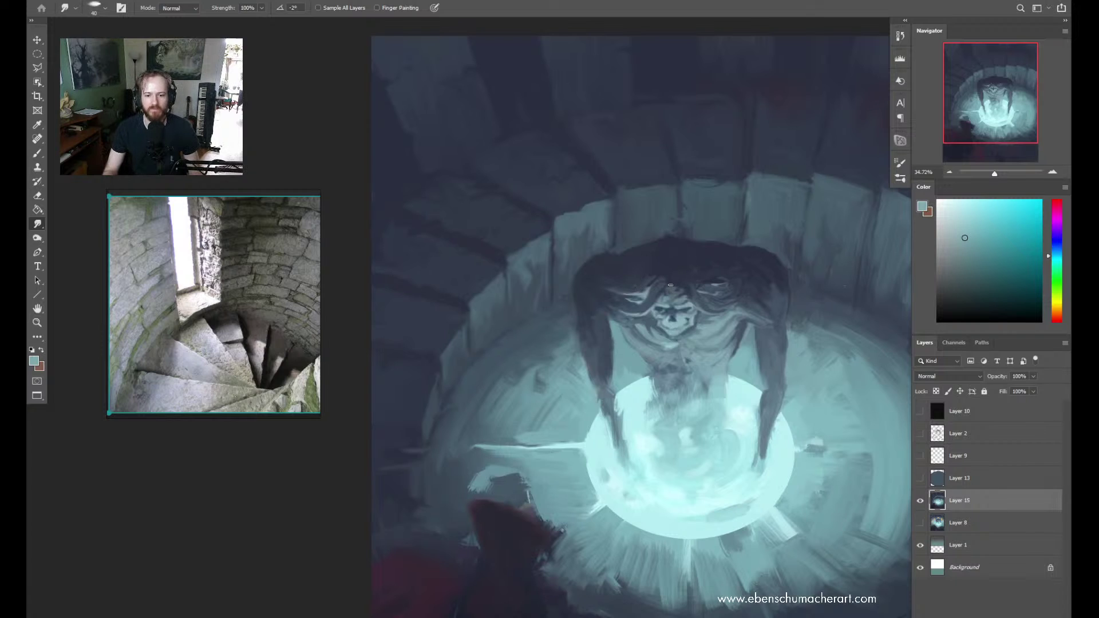
pyautogui.press('z')
pyautogui.moveTo(670, 285)
pyautogui.mouseDown()
pyautogui.moveTo(629, 275)
pyautogui.moveTo(696, 248)
pyautogui.mouseUp()
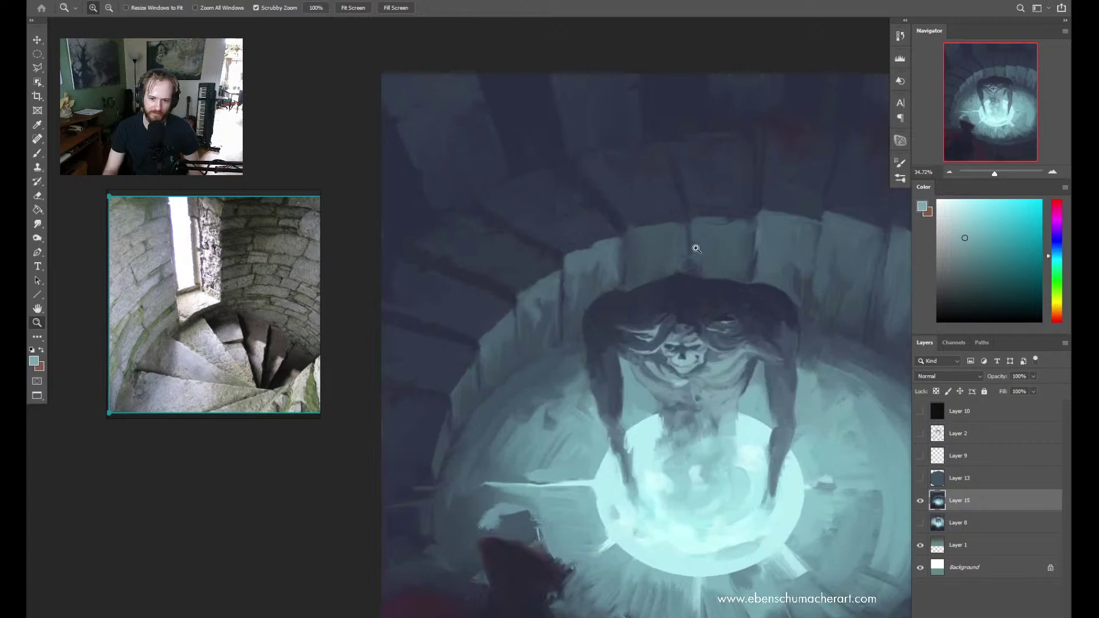
pyautogui.press('r')
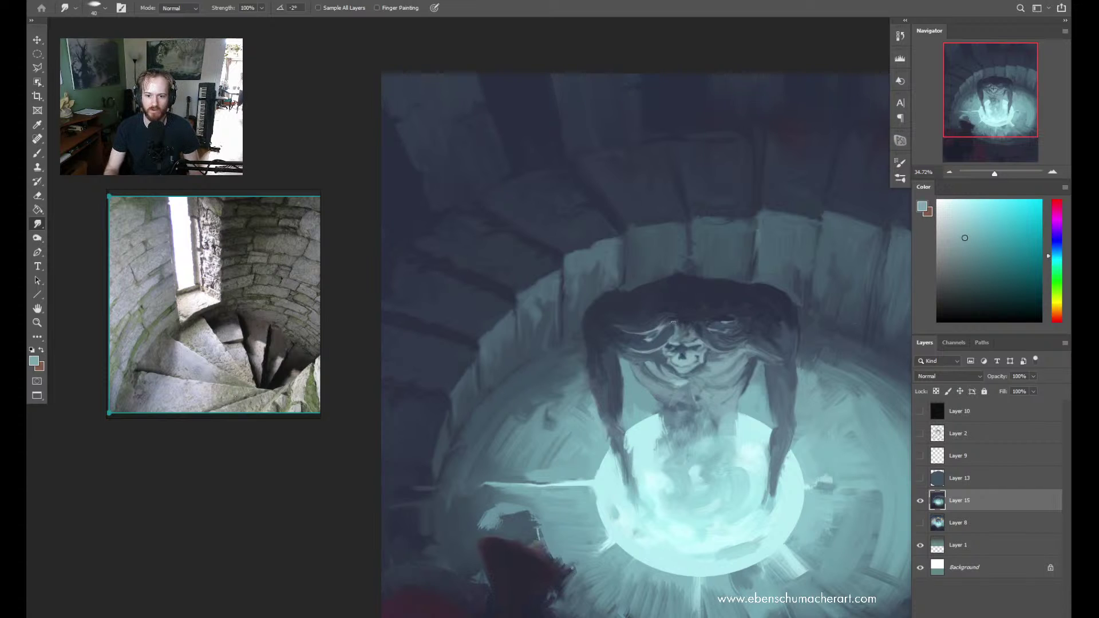
# Examine the leaning figure, the hooded figure in the foreground and the overall composition at close and full view
pyautogui.press('z')
pyautogui.moveTo(685, 315); pyautogui.dragTo(614, 363)
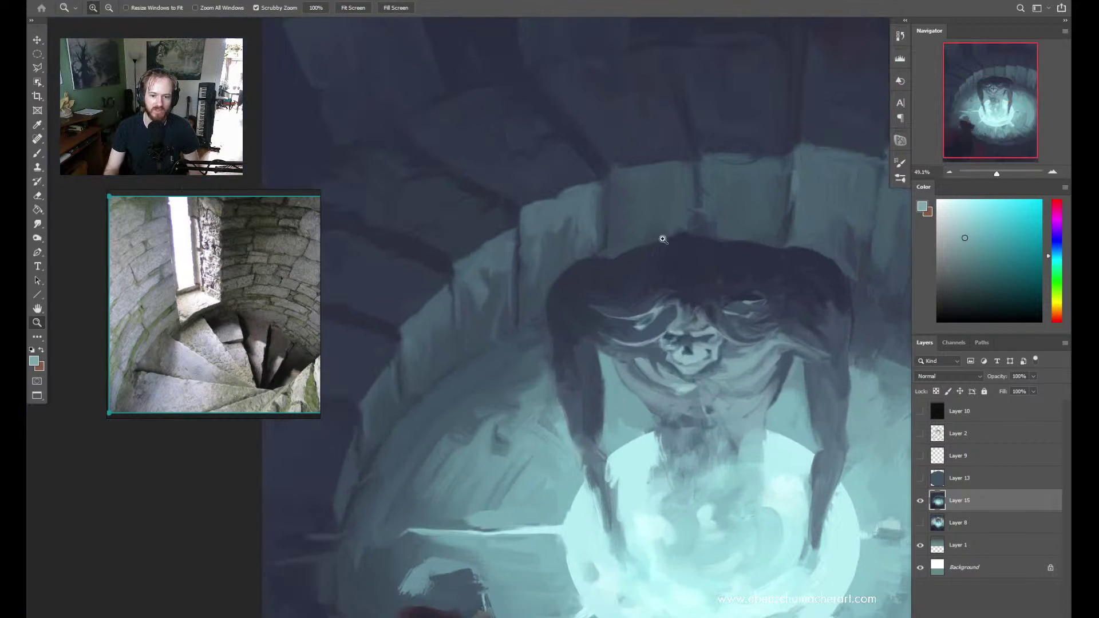
pyautogui.moveTo(674, 315); pyautogui.dragTo(712, 331)
pyautogui.moveTo(628, 402); pyautogui.dragTo(620, 300)
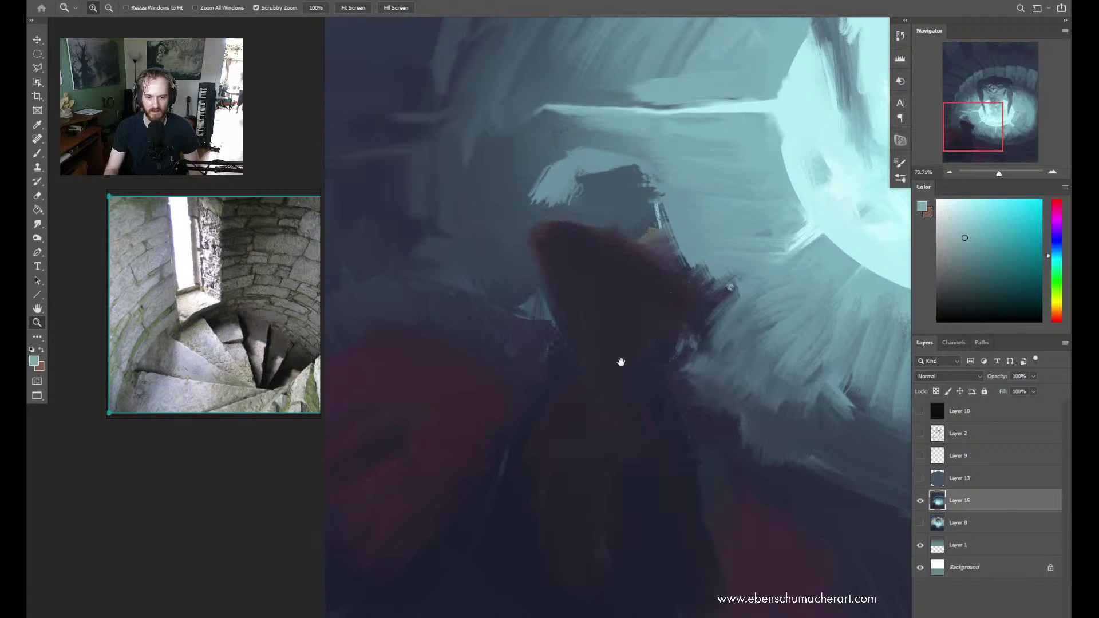
pyautogui.moveTo(621, 363)
pyautogui.mouseDown()
pyautogui.moveTo(573, 321)
pyautogui.moveTo(664, 274)
pyautogui.moveTo(671, 295)
pyautogui.mouseUp()
pyautogui.press('z')
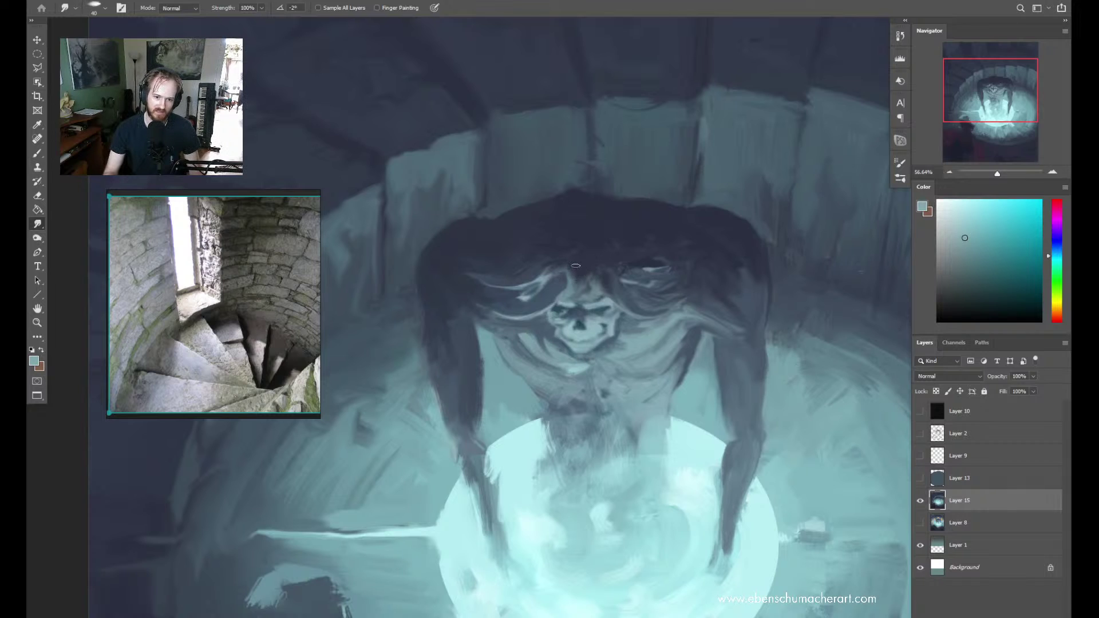
pyautogui.press('z')
pyautogui.moveTo(596, 258)
pyautogui.mouseDown()
pyautogui.moveTo(549, 287)
pyautogui.moveTo(580, 296)
pyautogui.moveTo(554, 230)
pyautogui.mouseUp()
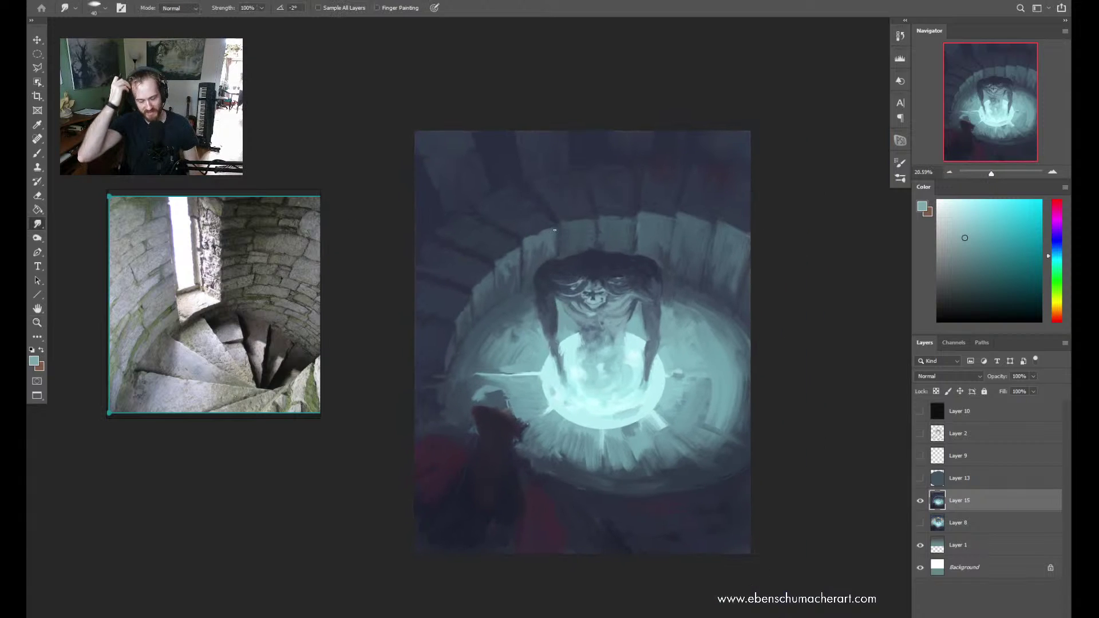